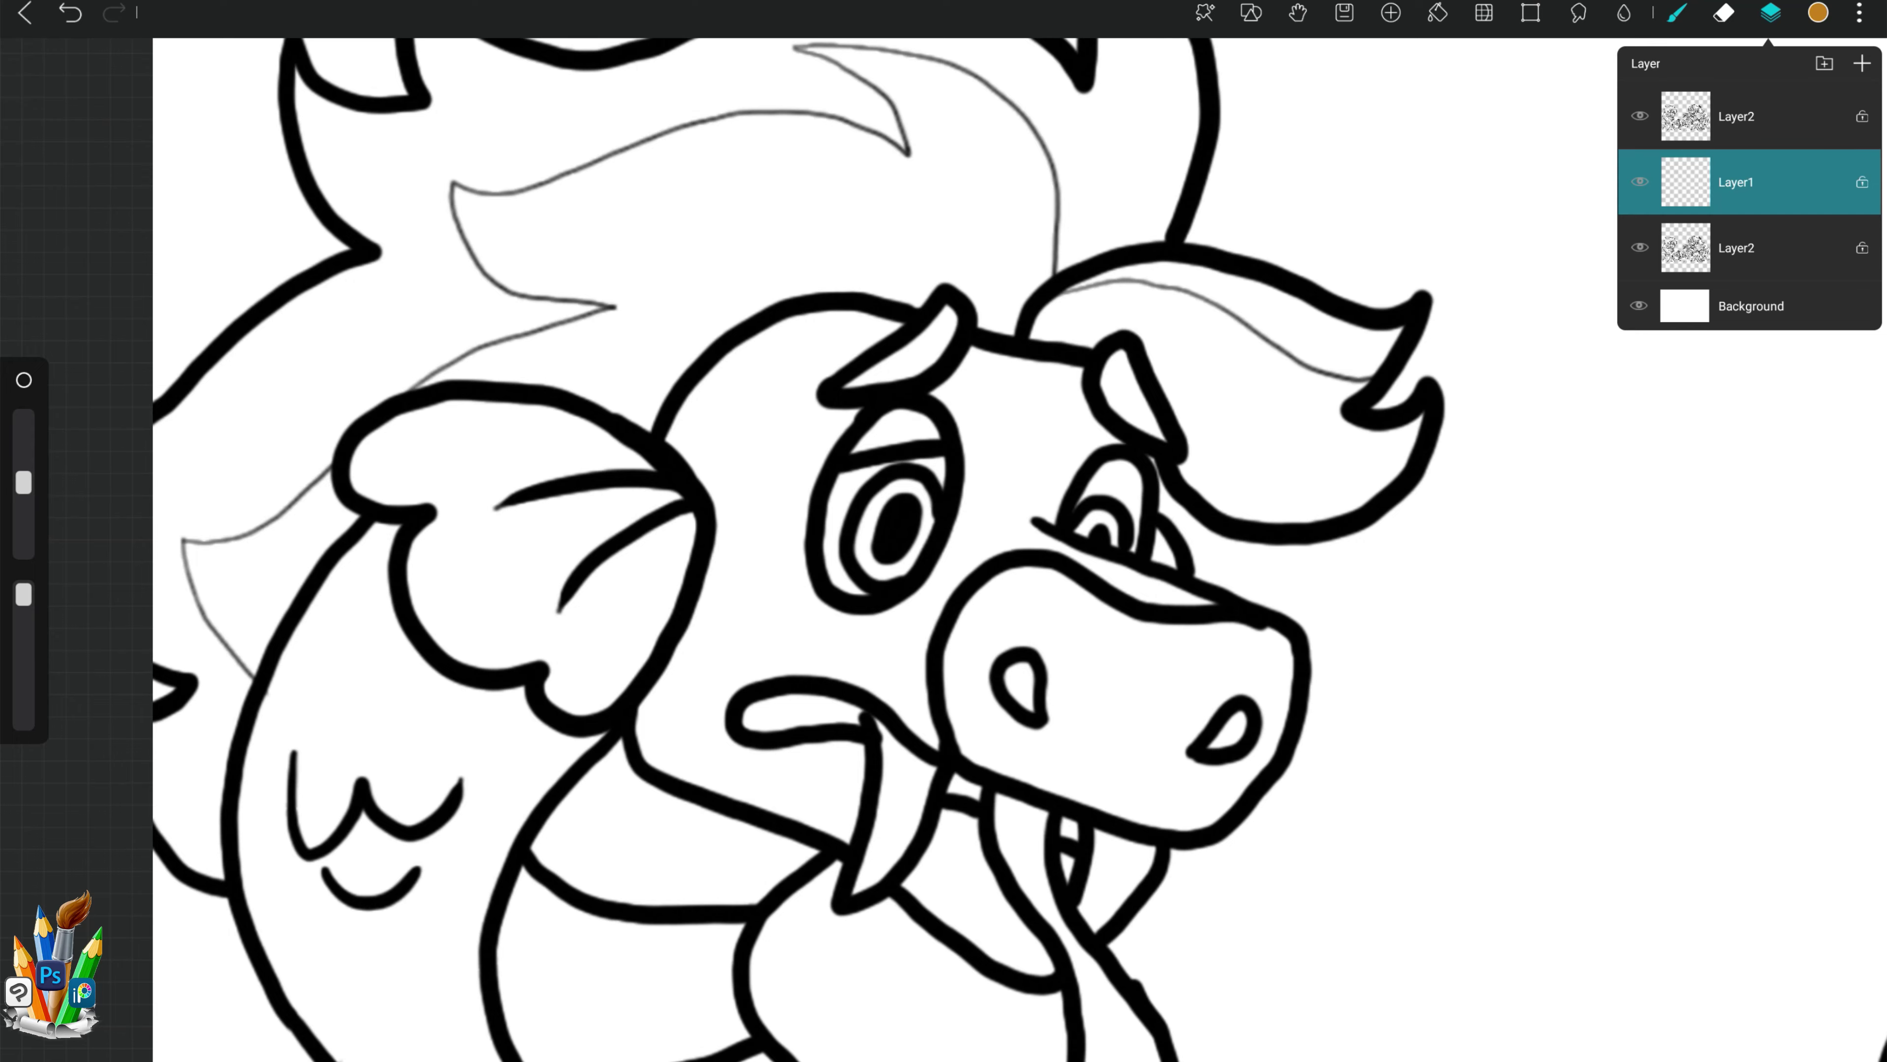
Step: Paint orange-brown into the top hair strand, lower hair area and hair spike
left_click(1084, 179)
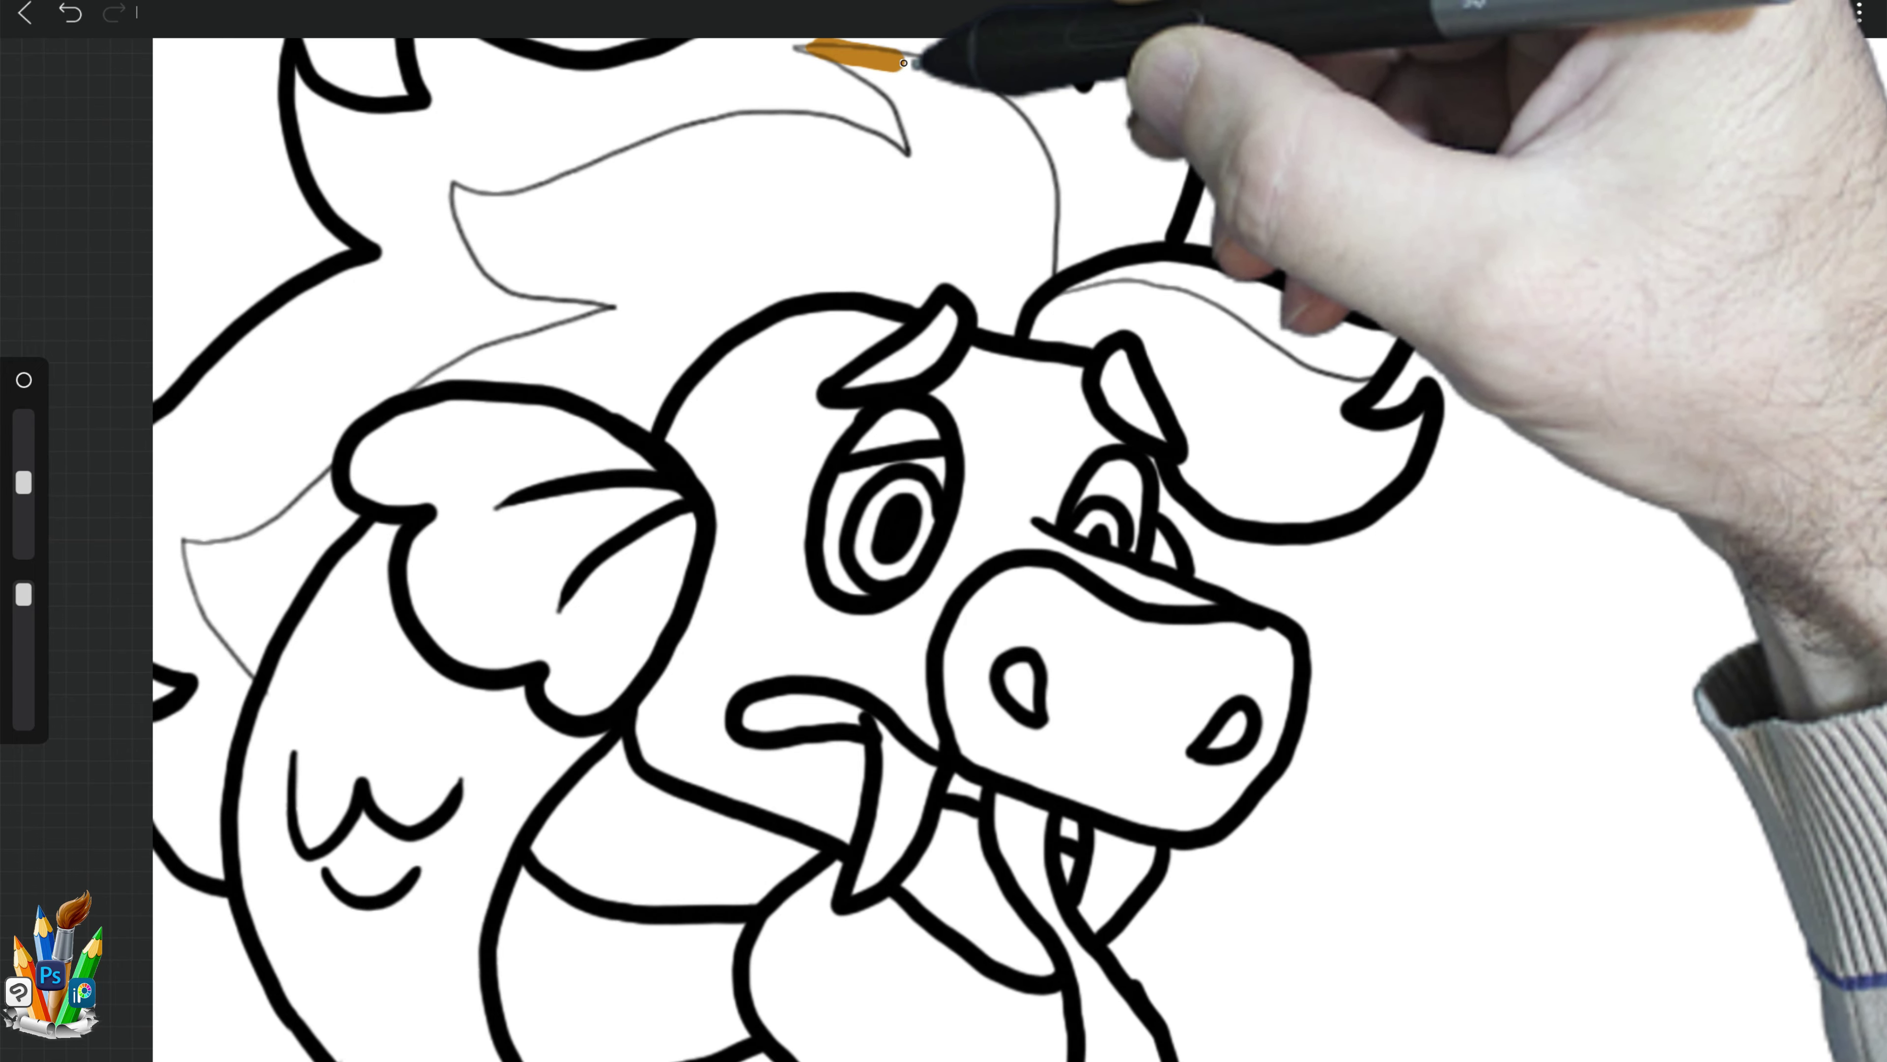
left_click_drag(1040, 180, 1034, 280)
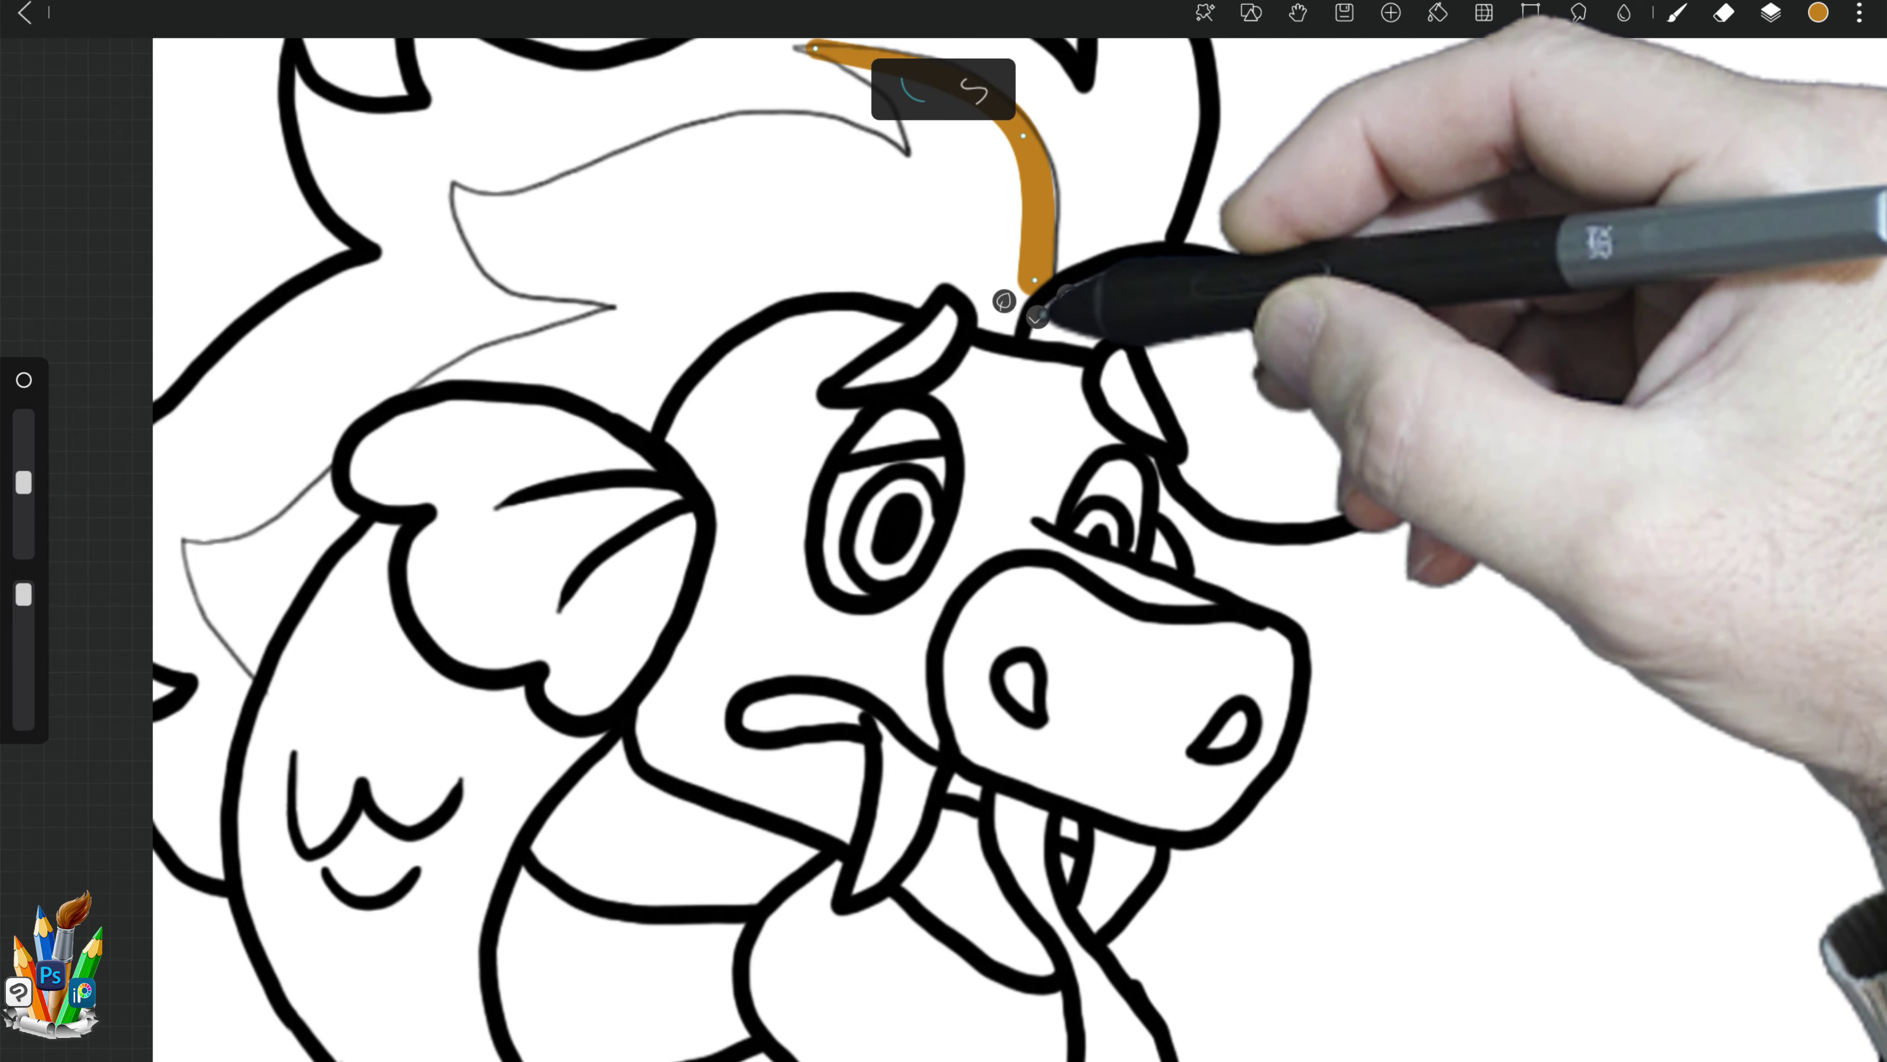
left_click_drag(1168, 297, 1256, 355)
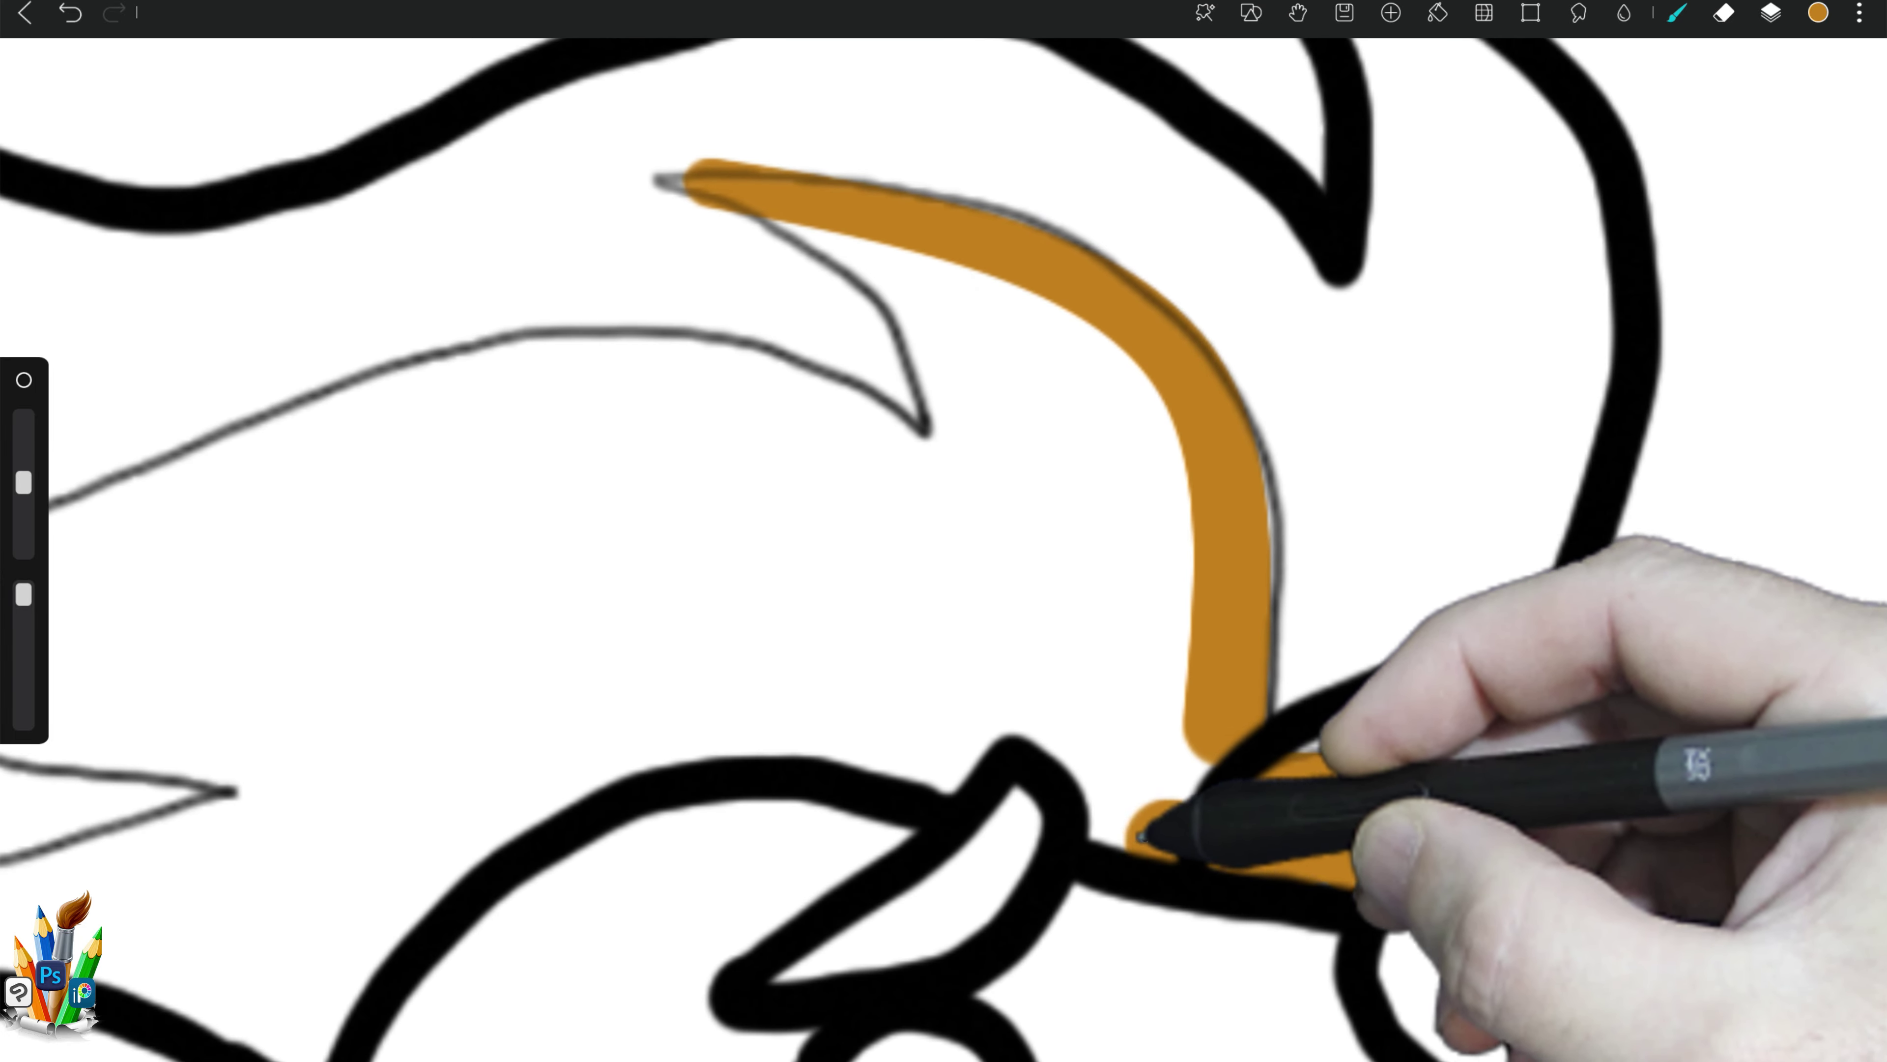
left_click_drag(1142, 837, 1034, 735)
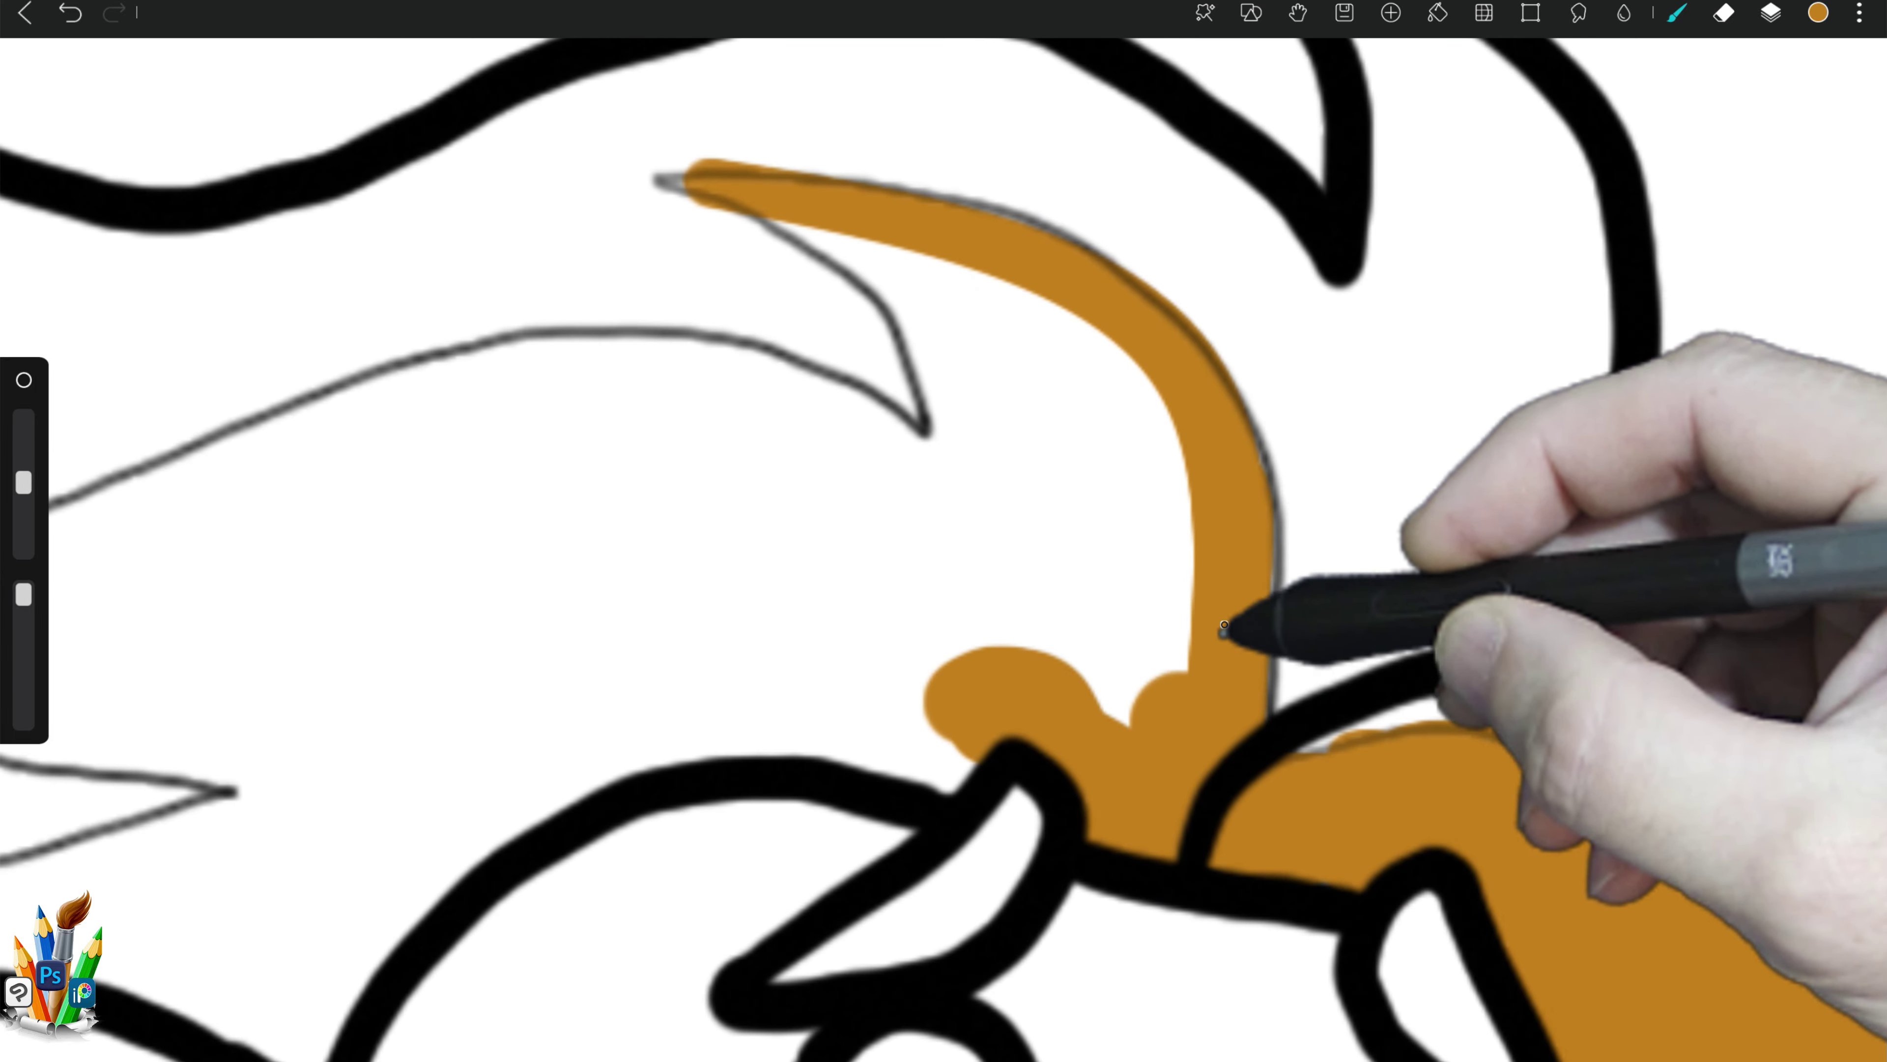
mouse_move(780, 190)
left_mouse_down()
mouse_move(977, 472)
mouse_move(683, 182)
mouse_move(927, 455)
left_mouse_up()
mouse_move(758, 379)
left_mouse_down()
mouse_move(365, 394)
mouse_move(93, 512)
mouse_move(1191, 641)
mouse_move(1032, 345)
mouse_move(992, 596)
mouse_move(739, 684)
mouse_move(610, 779)
mouse_move(190, 927)
mouse_move(692, 673)
mouse_move(736, 540)
mouse_move(631, 401)
mouse_move(399, 620)
mouse_move(323, 647)
left_mouse_up()
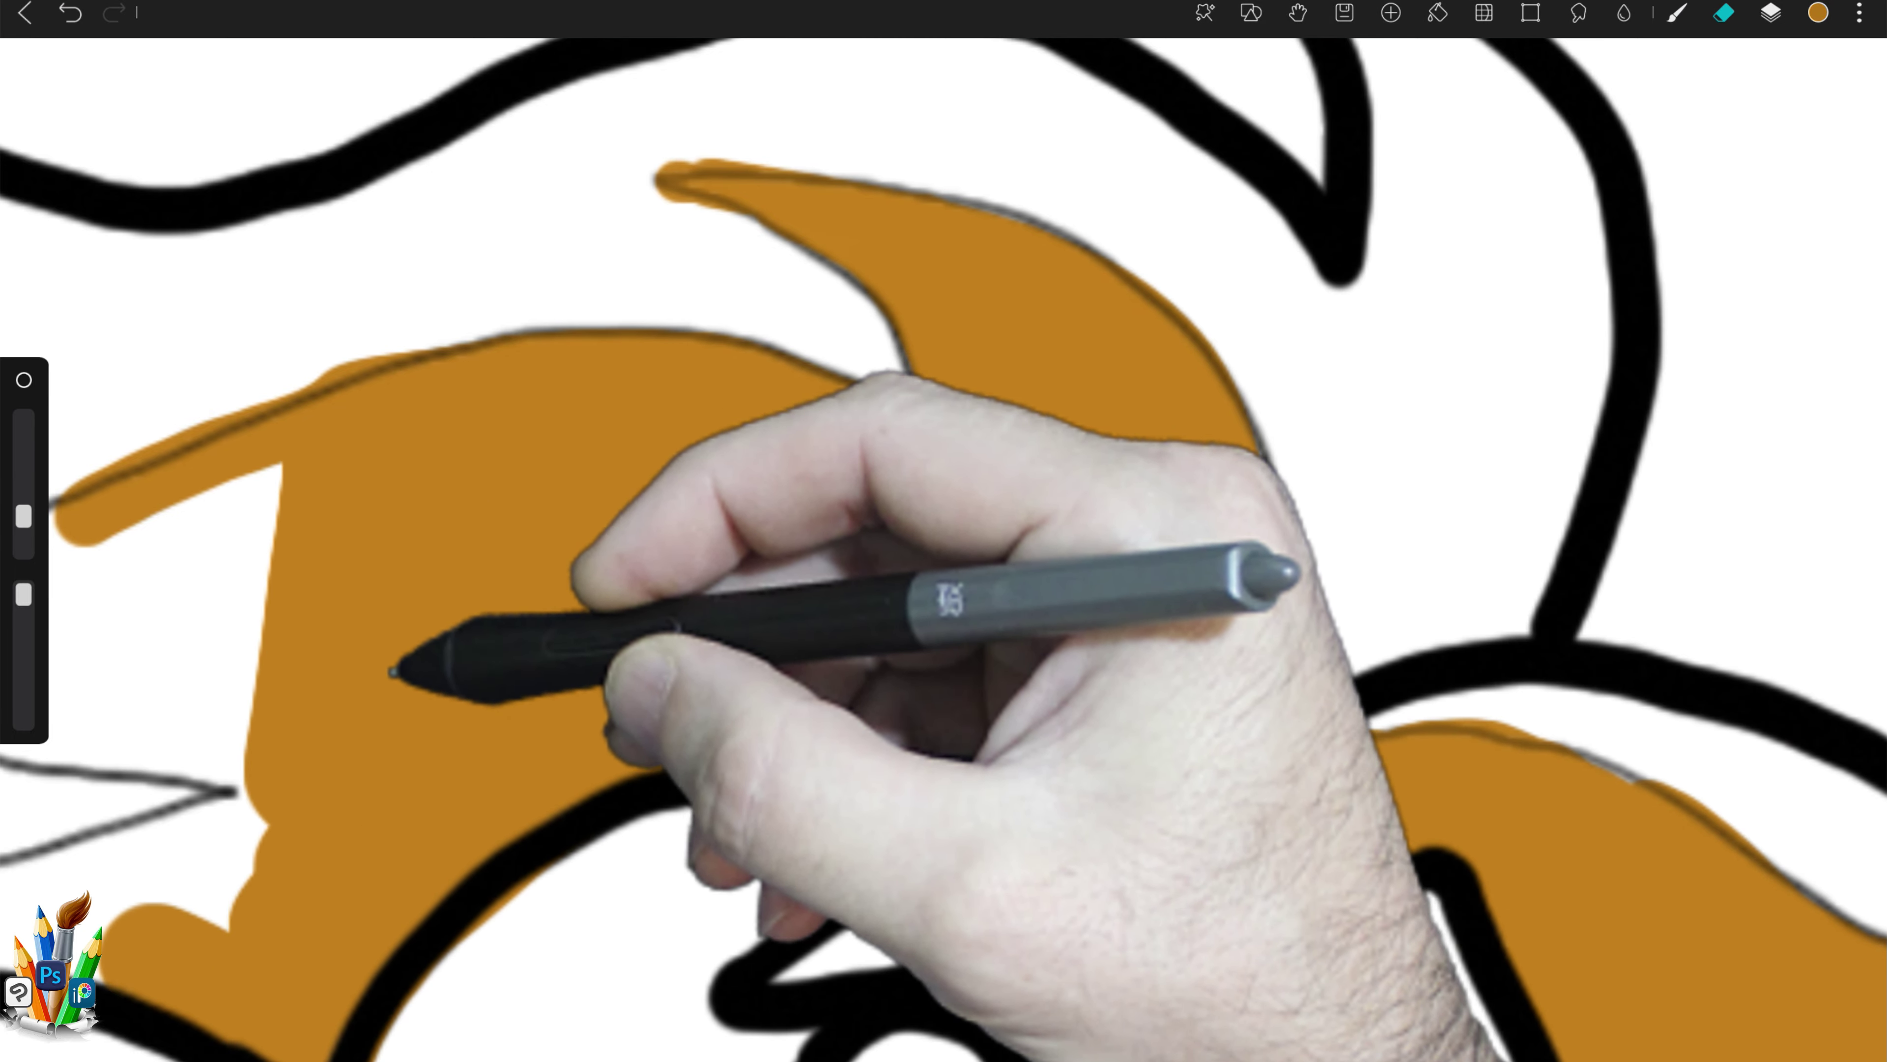
Step: Paint orange-brown along another hair strand outline near the ear tuft
key("e")
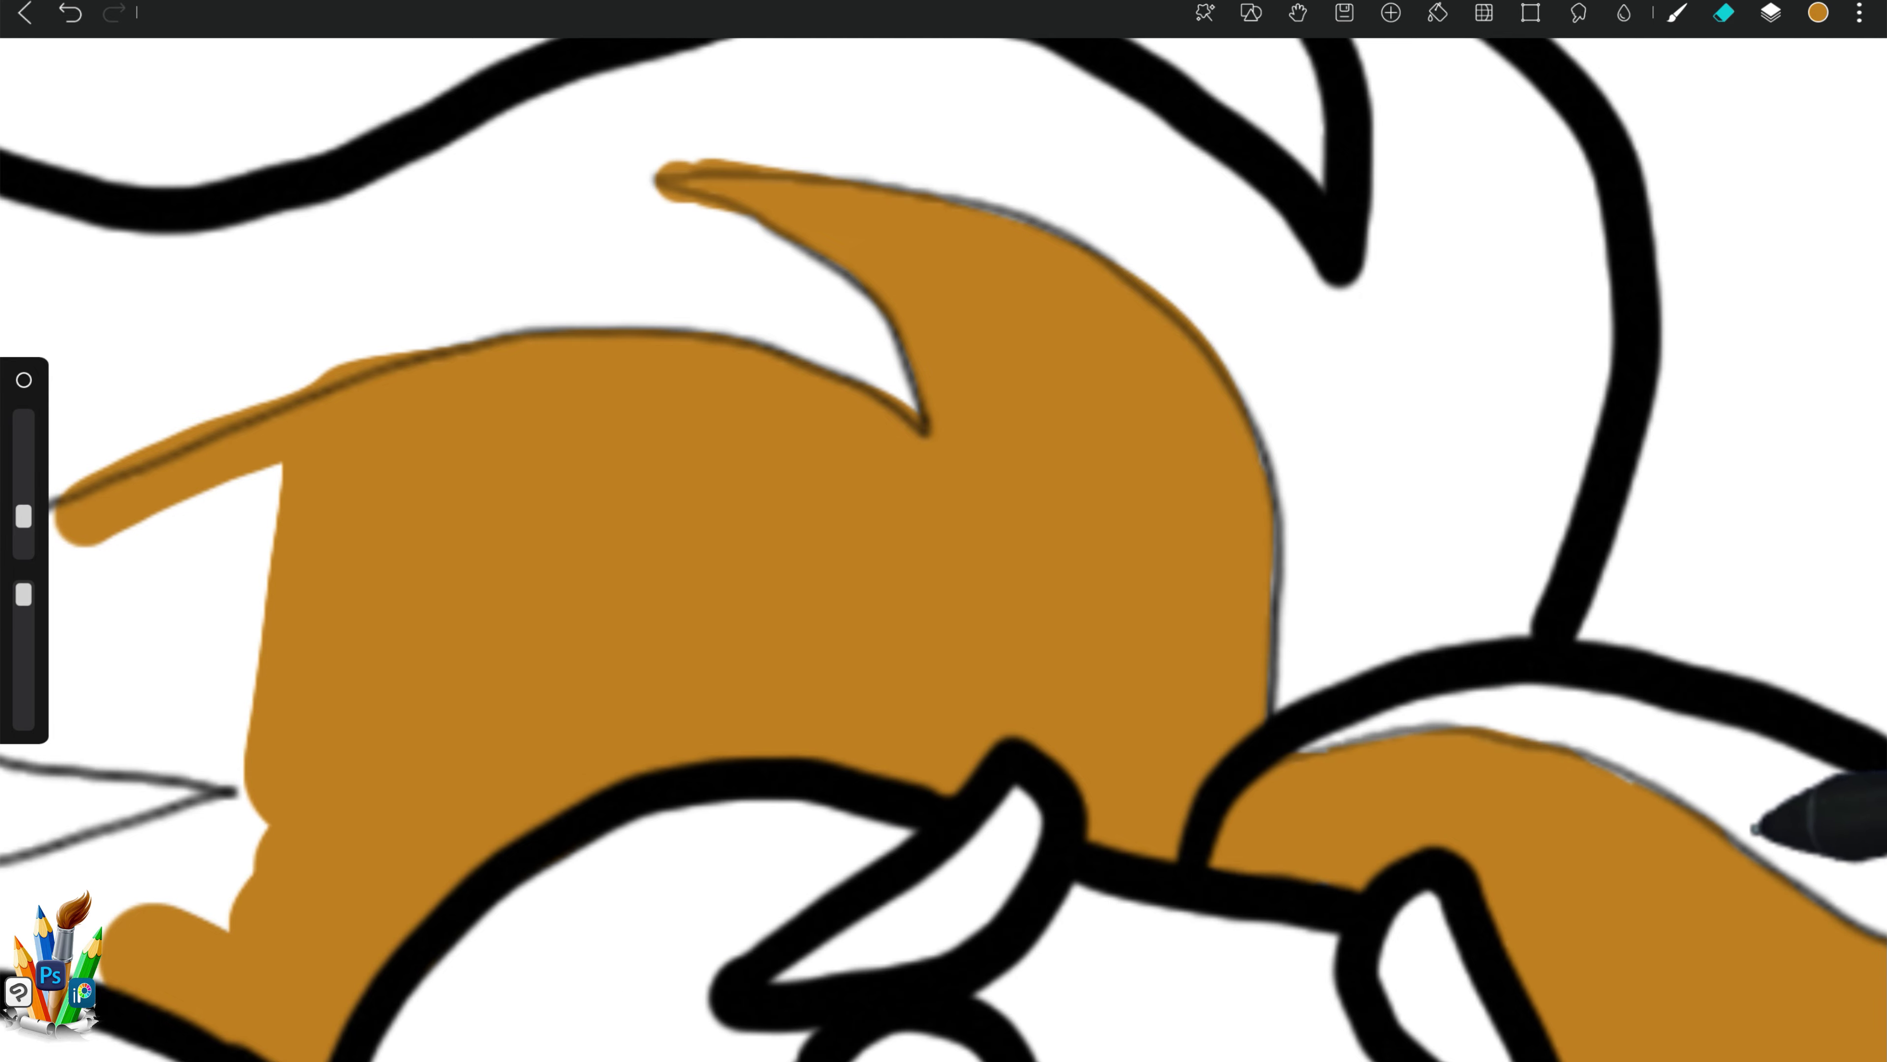
left_click_drag(1754, 829, 1114, 602)
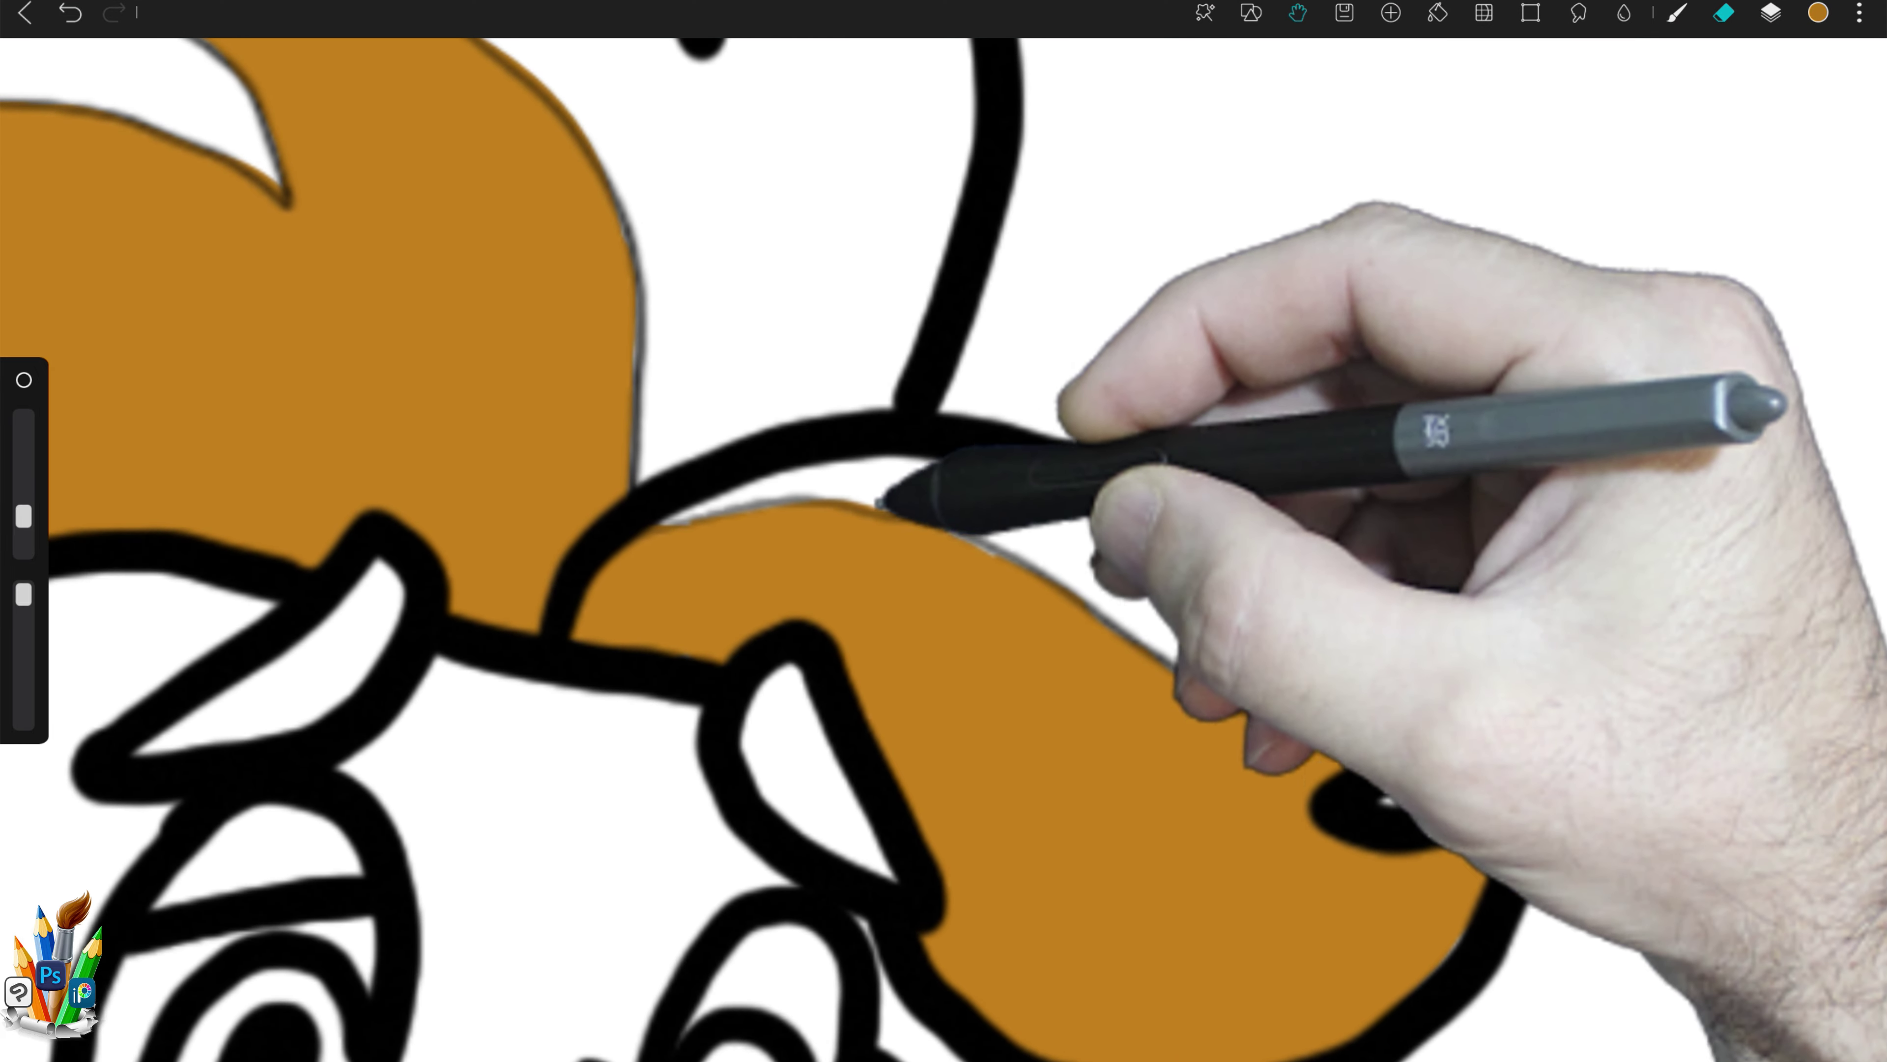
left_click_drag(880, 503, 1348, 866)
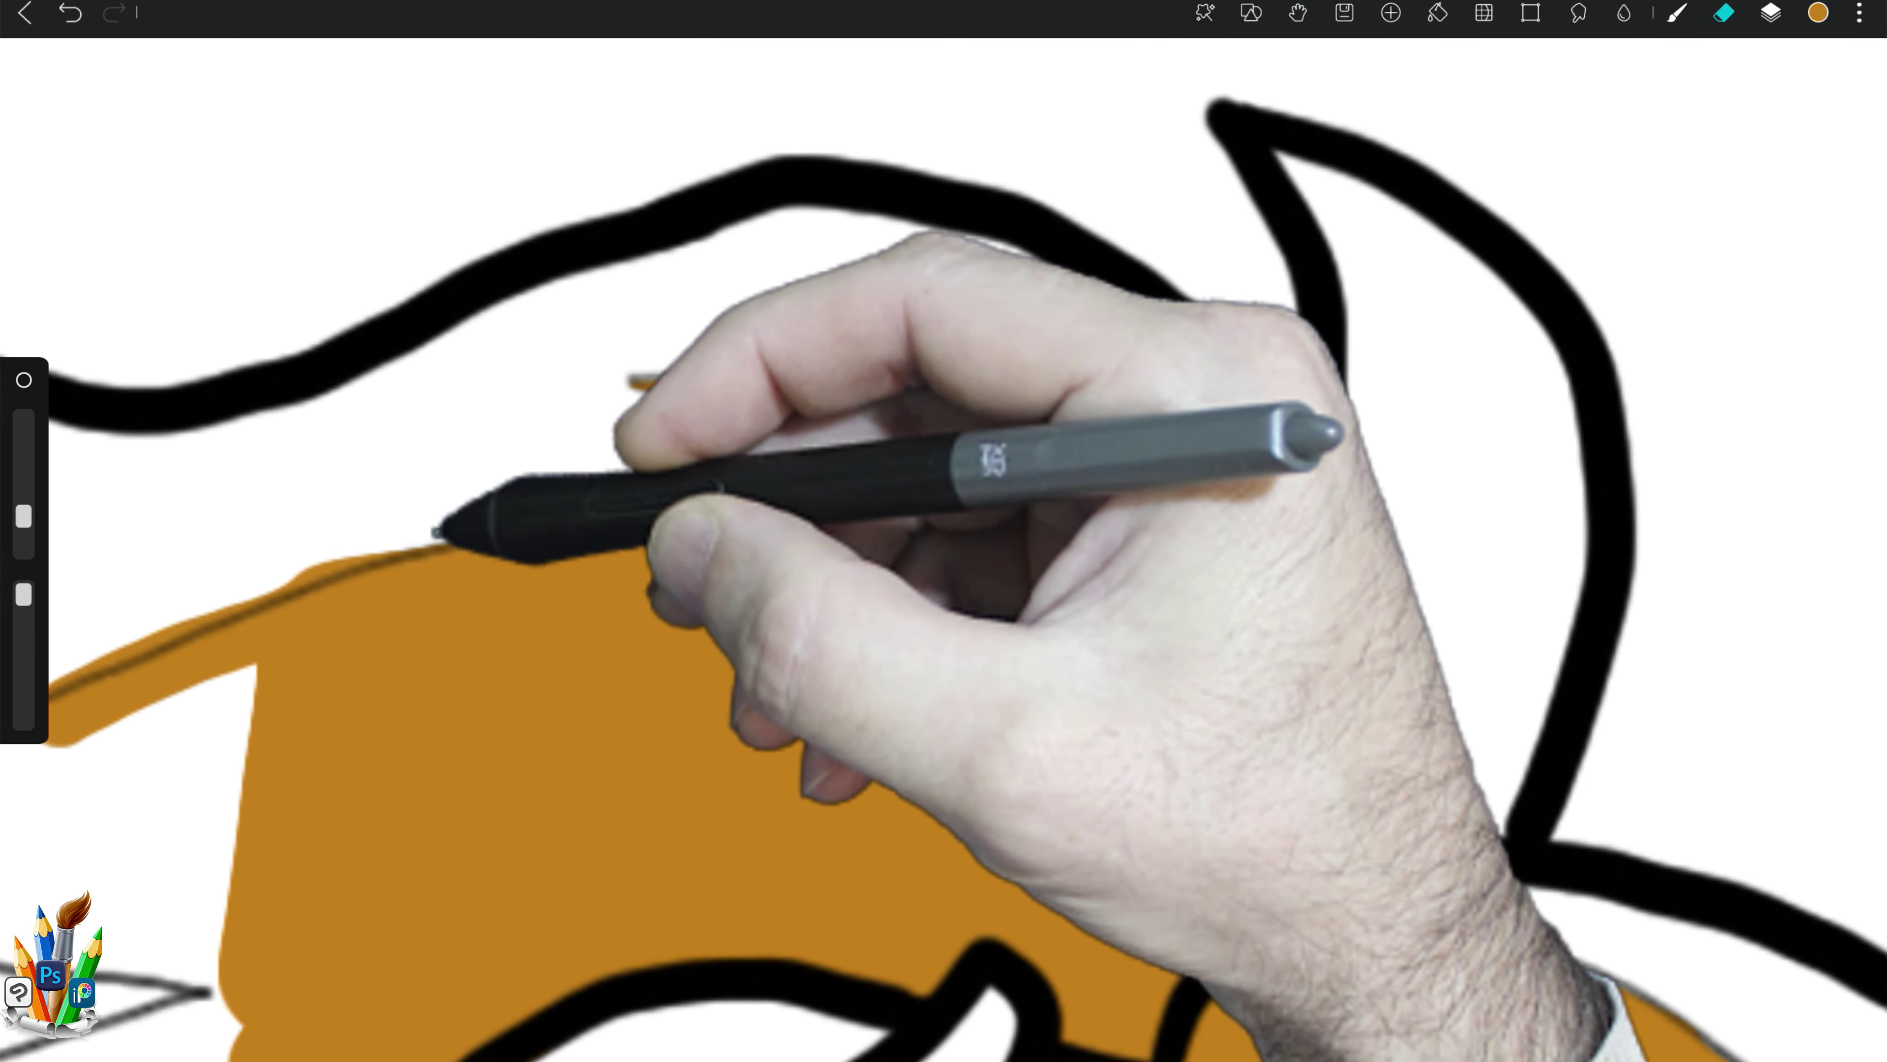
key("space")
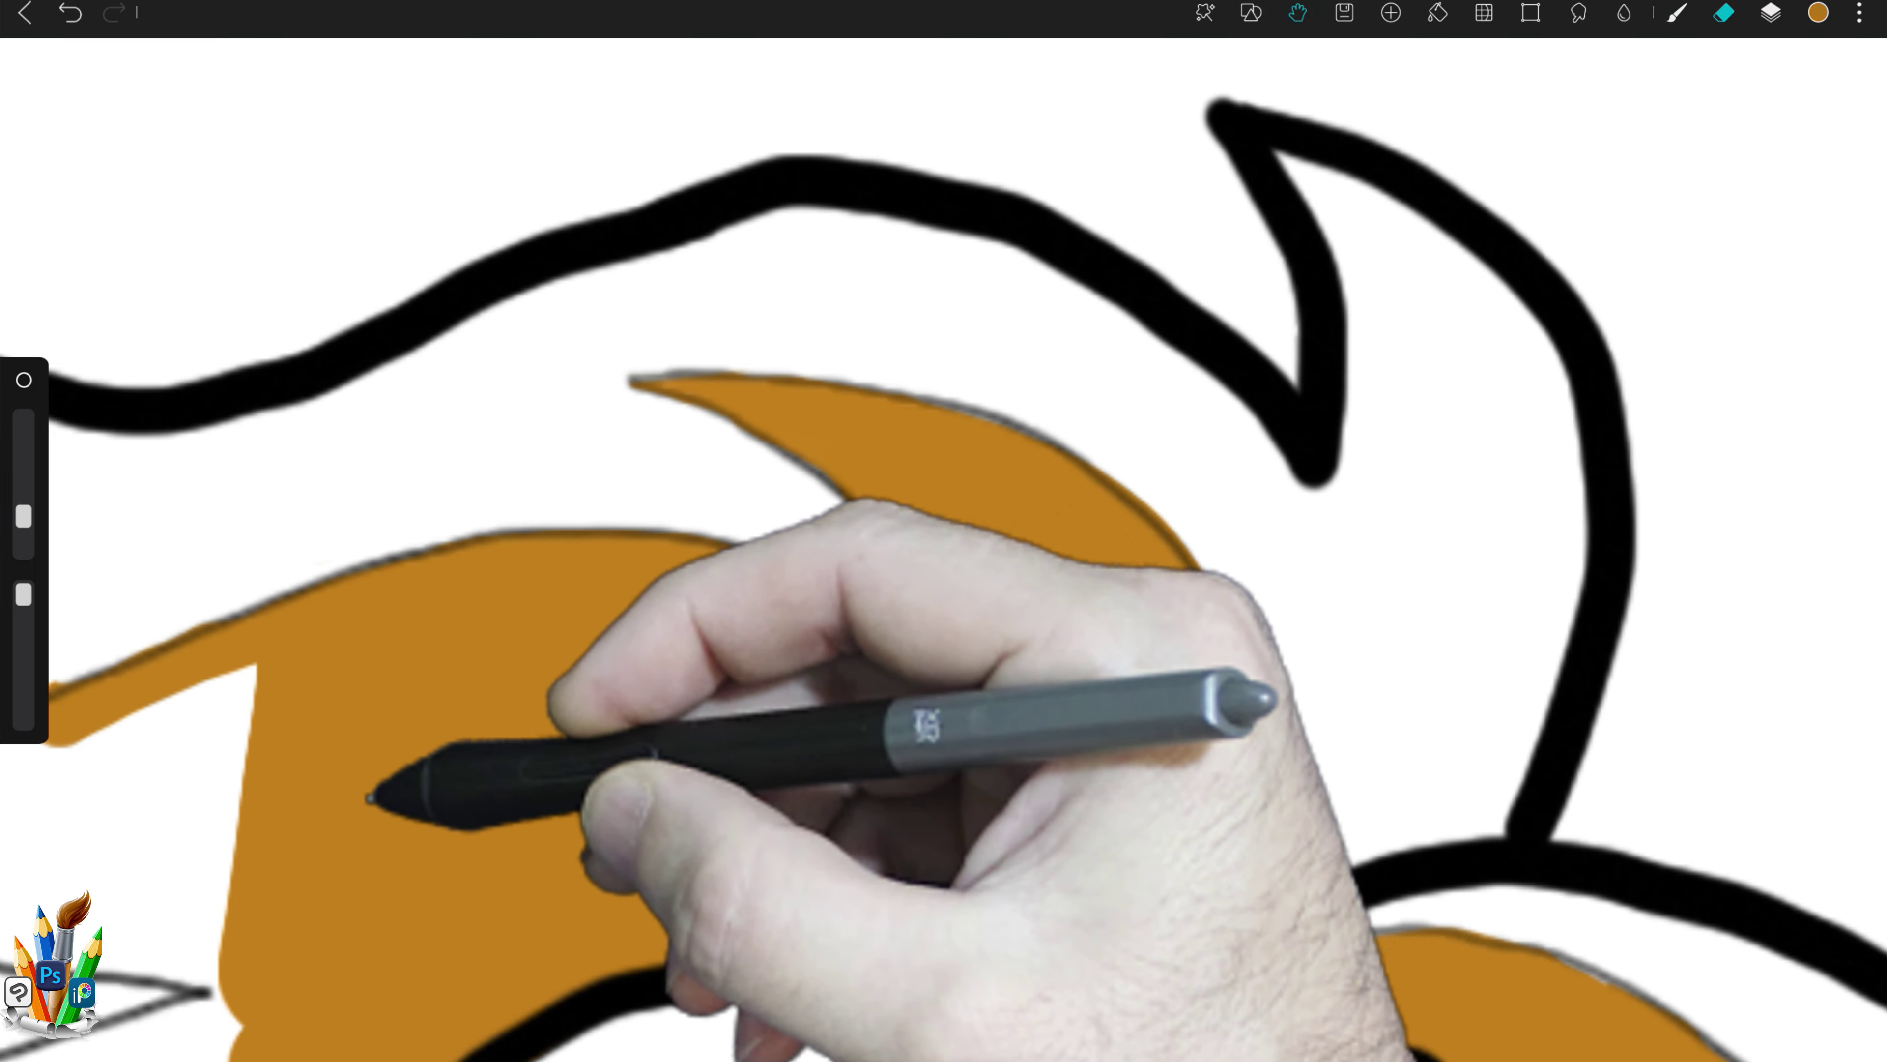
left_click_drag(369, 799, 1175, 509)
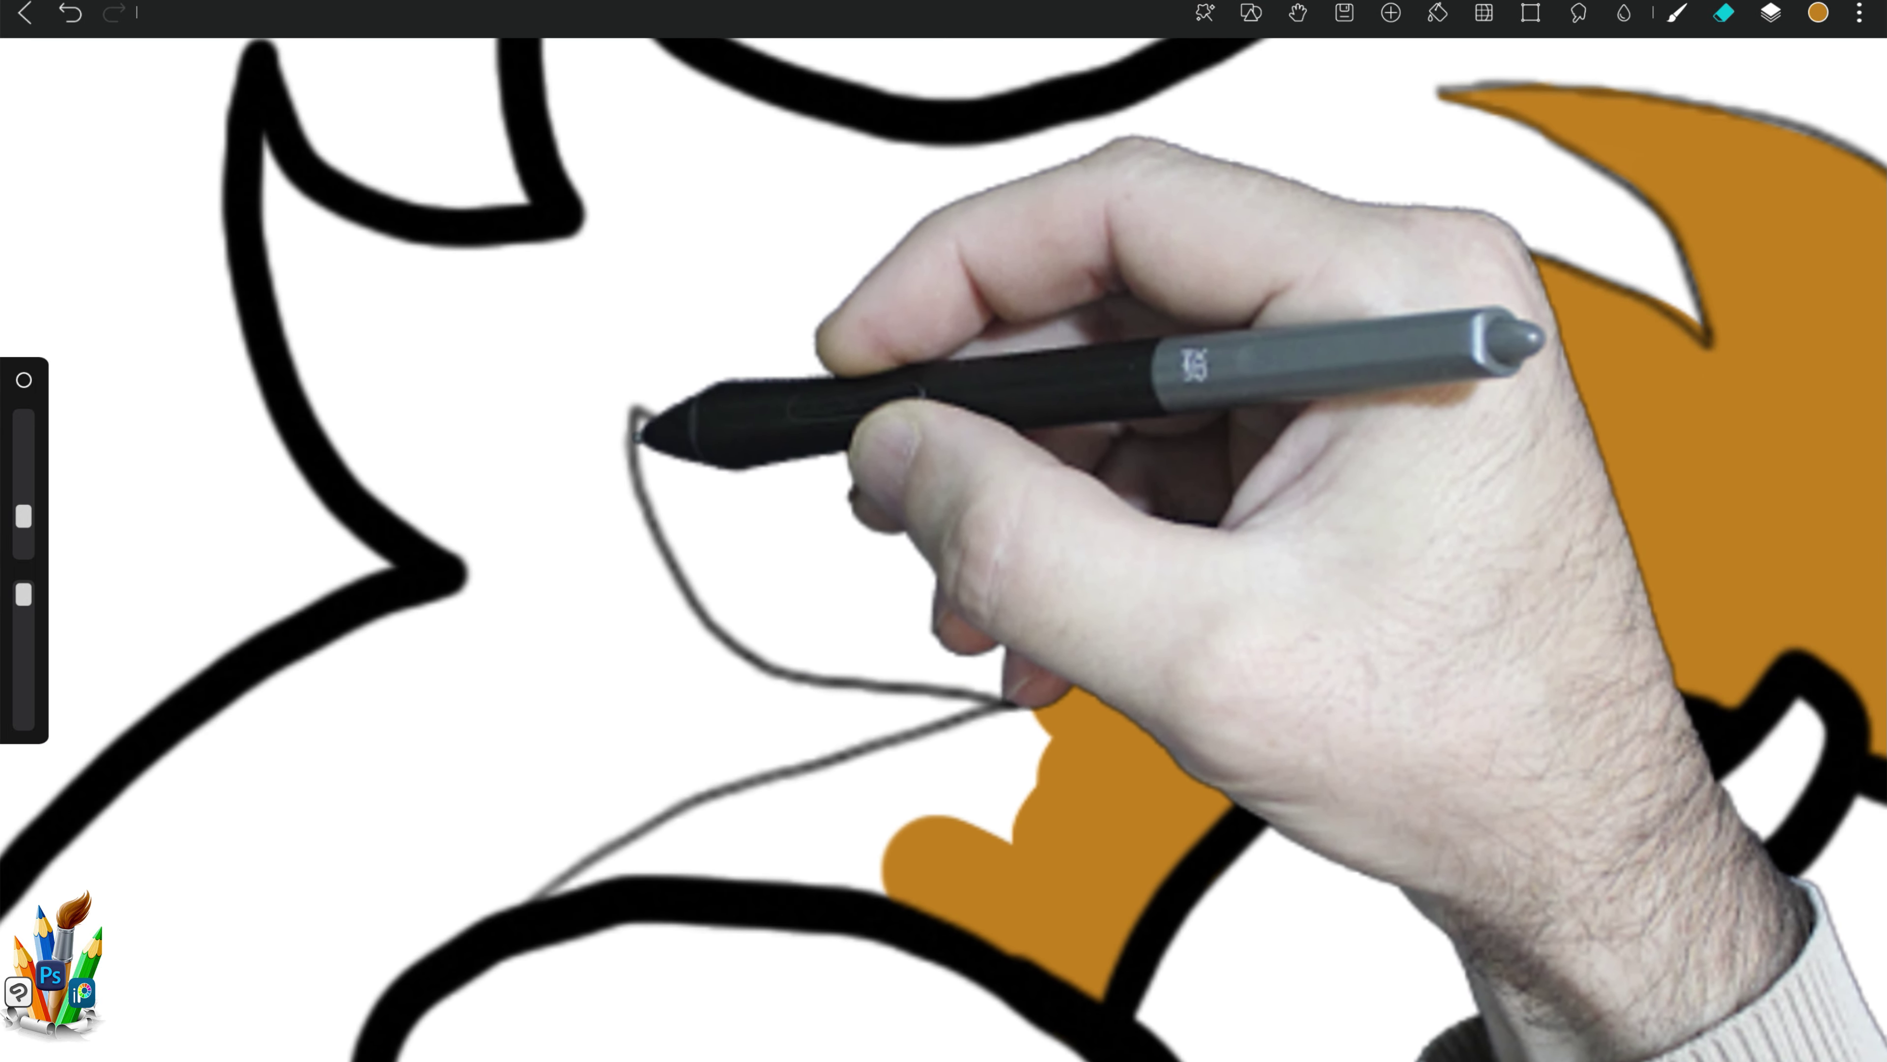
key("b")
mouse_move(643, 430)
left_mouse_down()
mouse_move(884, 421)
mouse_move(737, 527)
mouse_move(877, 659)
mouse_move(1025, 639)
left_mouse_up()
Step: Fill the remaining white gaps and triangle in that strand with orange
left_click_drag(542, 892, 787, 802)
left_click_drag(914, 861, 1025, 787)
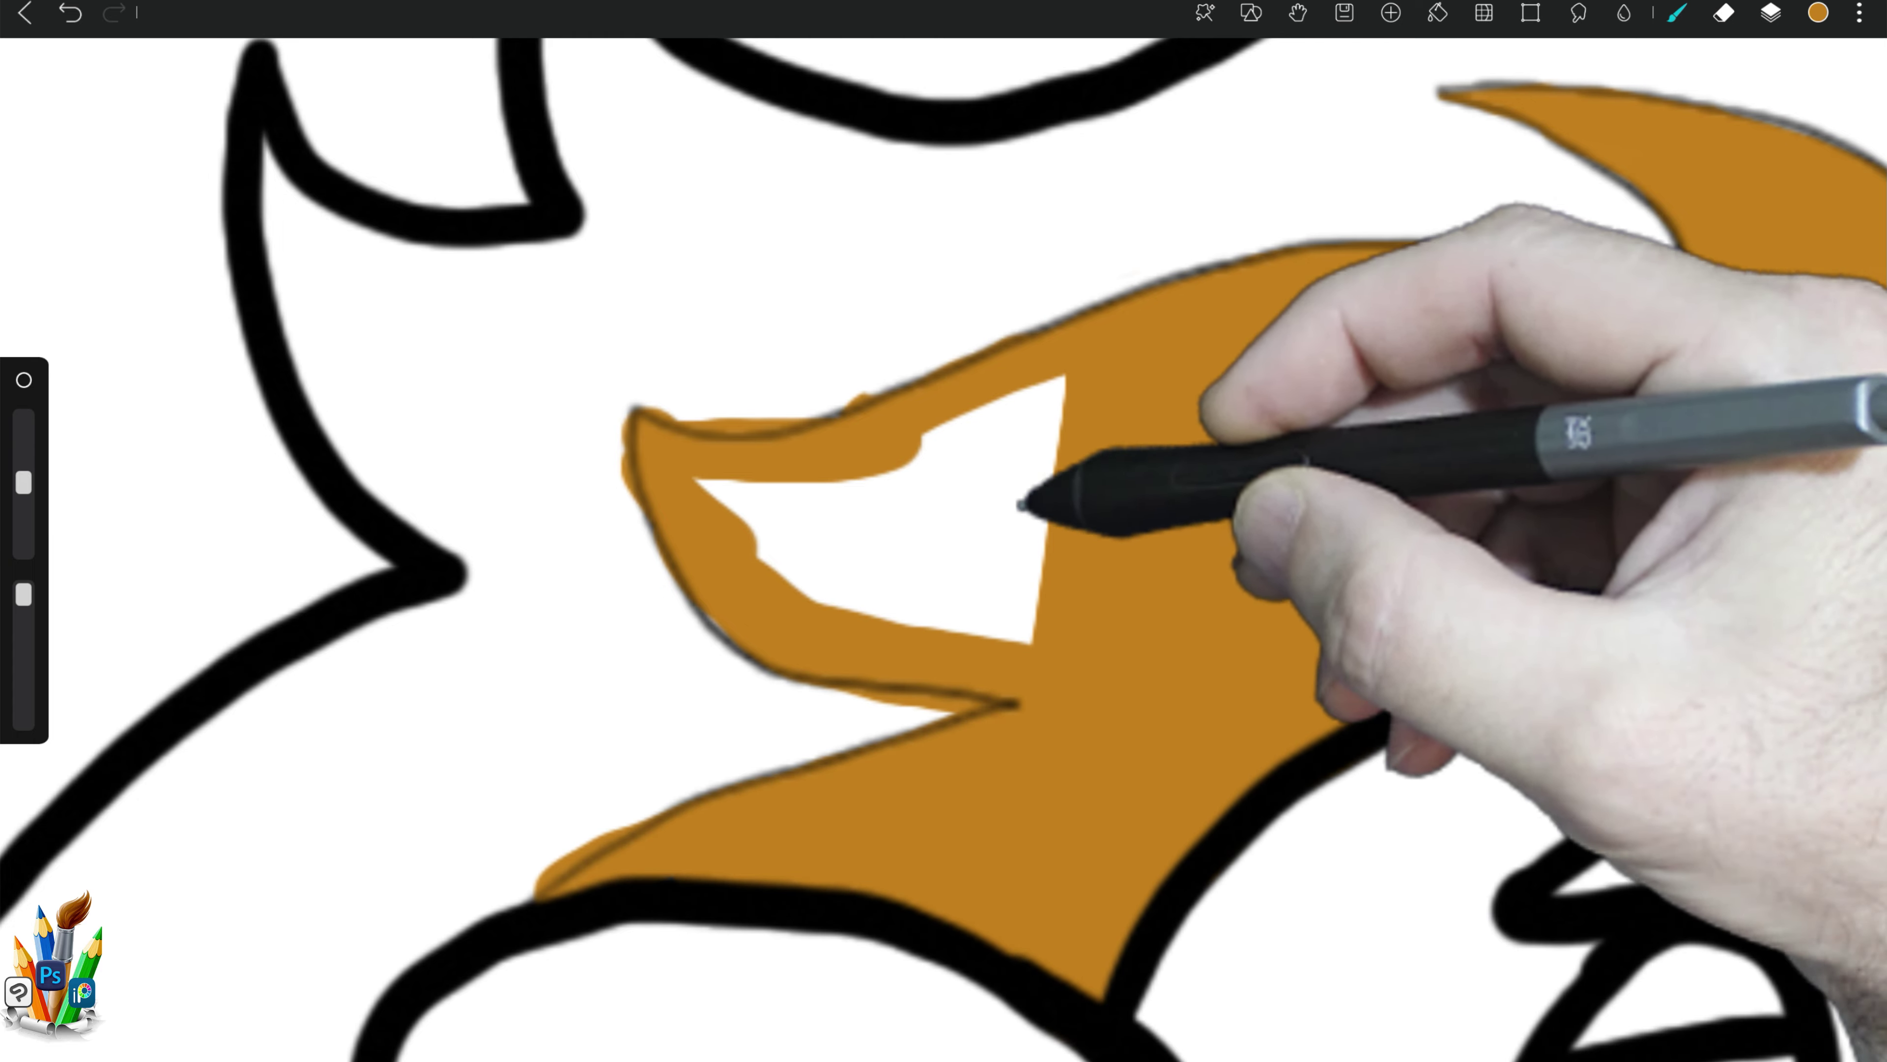
left_click_drag(1032, 497, 979, 445)
left_click_drag(742, 523, 809, 561)
Step: Fill the lower hair strand with orange-brown down its left outline
key("e")
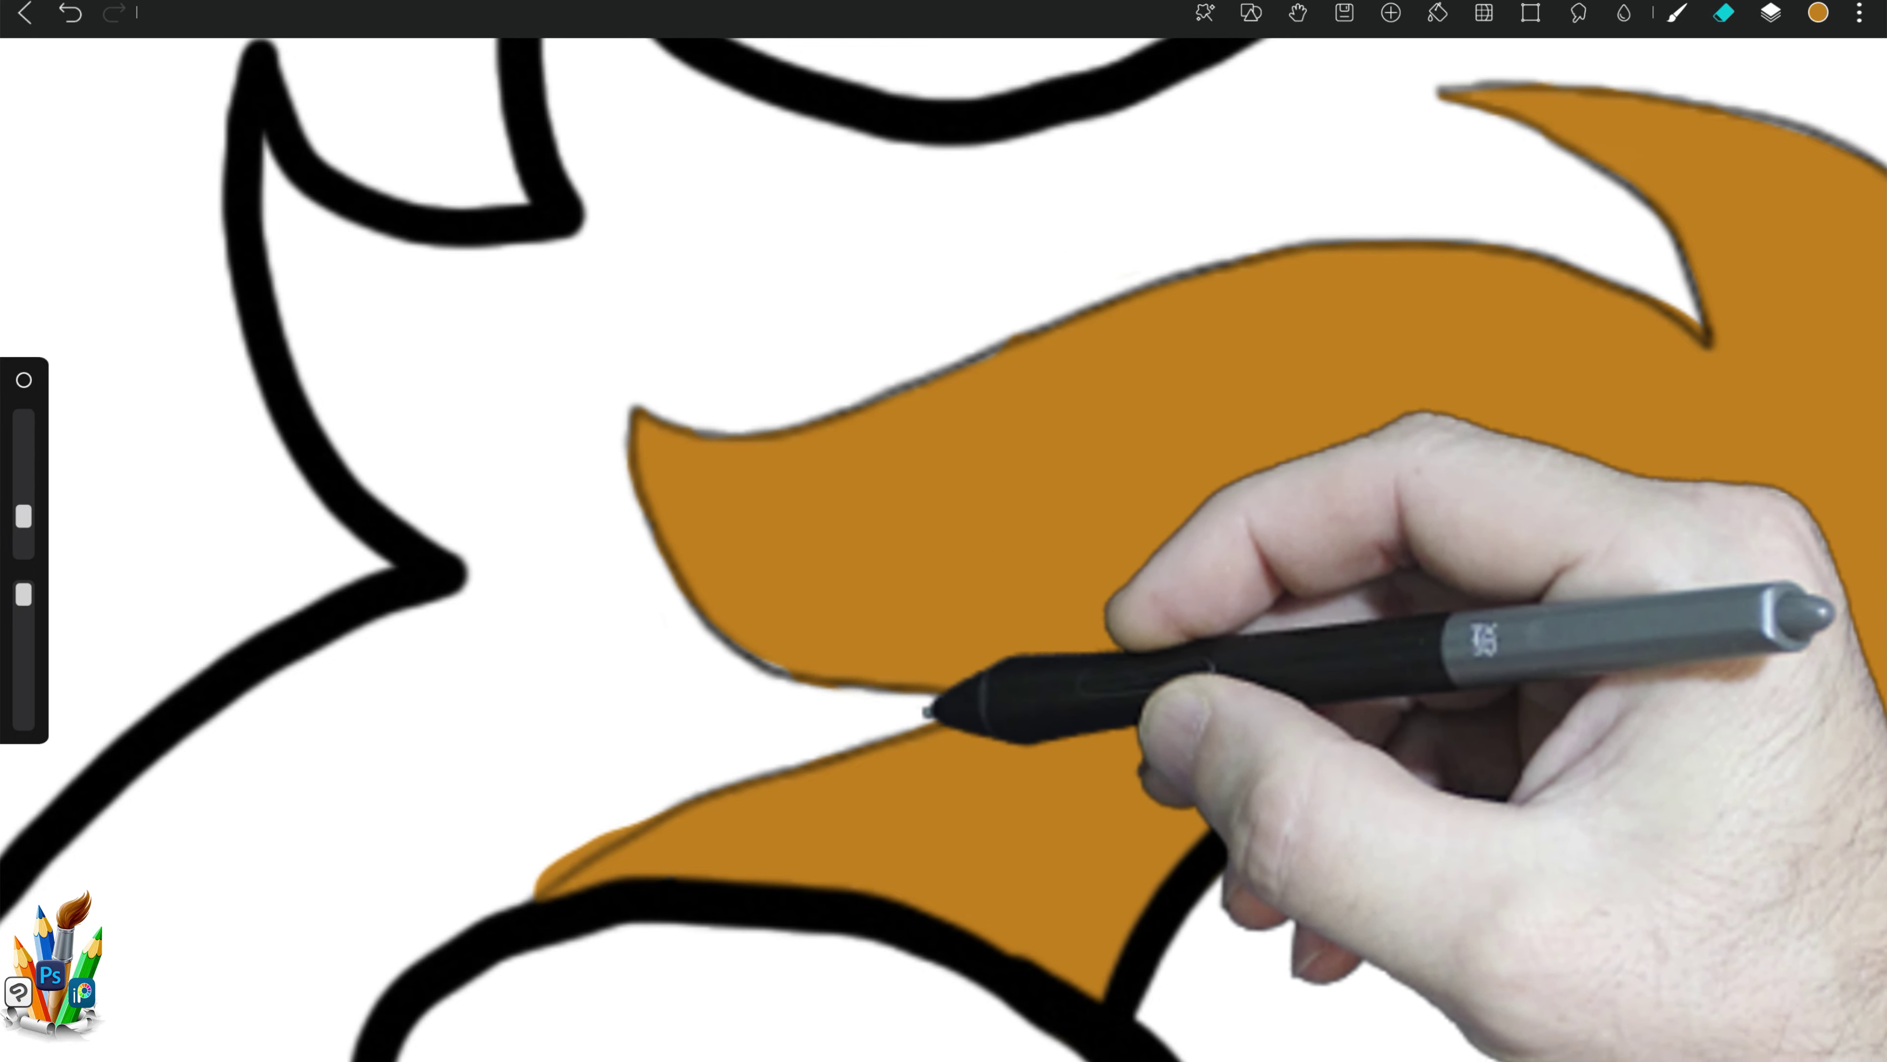
mouse_move(674, 907)
left_mouse_down()
mouse_move(969, 316)
mouse_move(732, 554)
left_mouse_up()
key("b")
left_click_drag(527, 569, 573, 580)
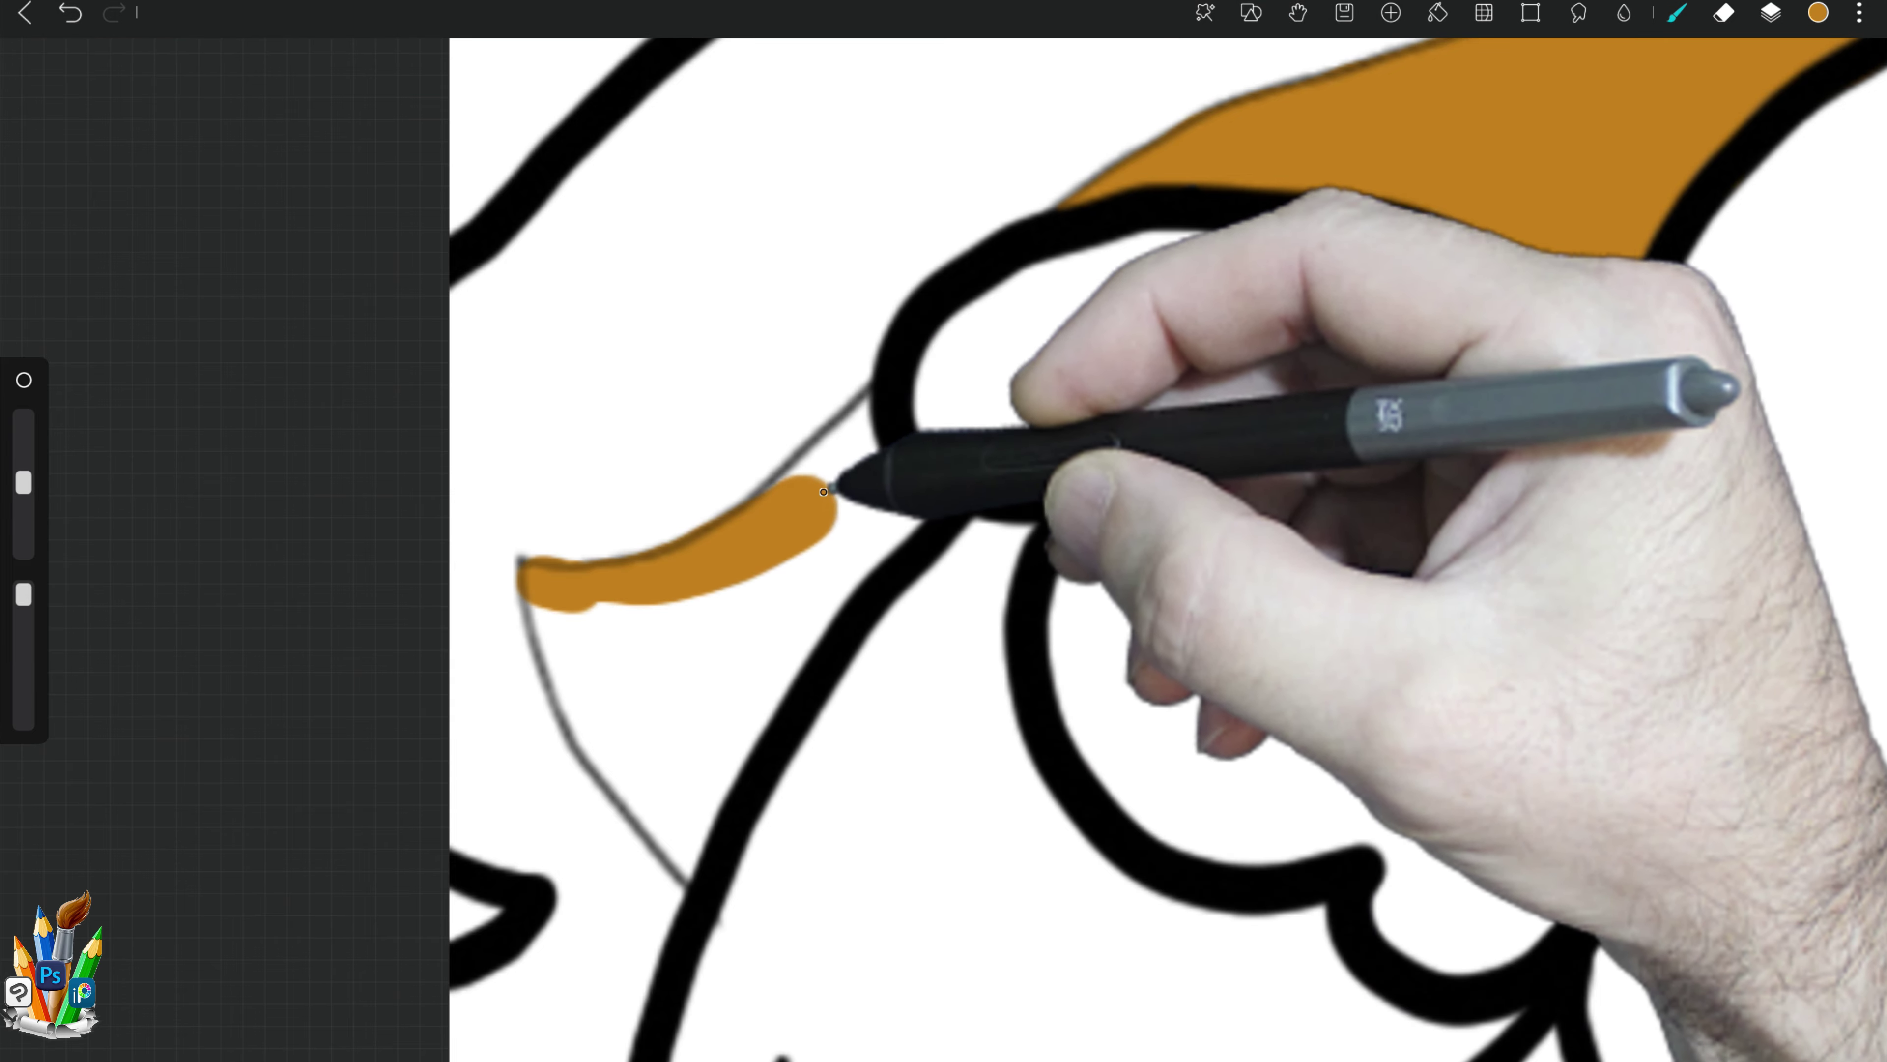
mouse_move(823, 492)
left_mouse_down()
mouse_move(610, 716)
mouse_move(752, 807)
left_mouse_up()
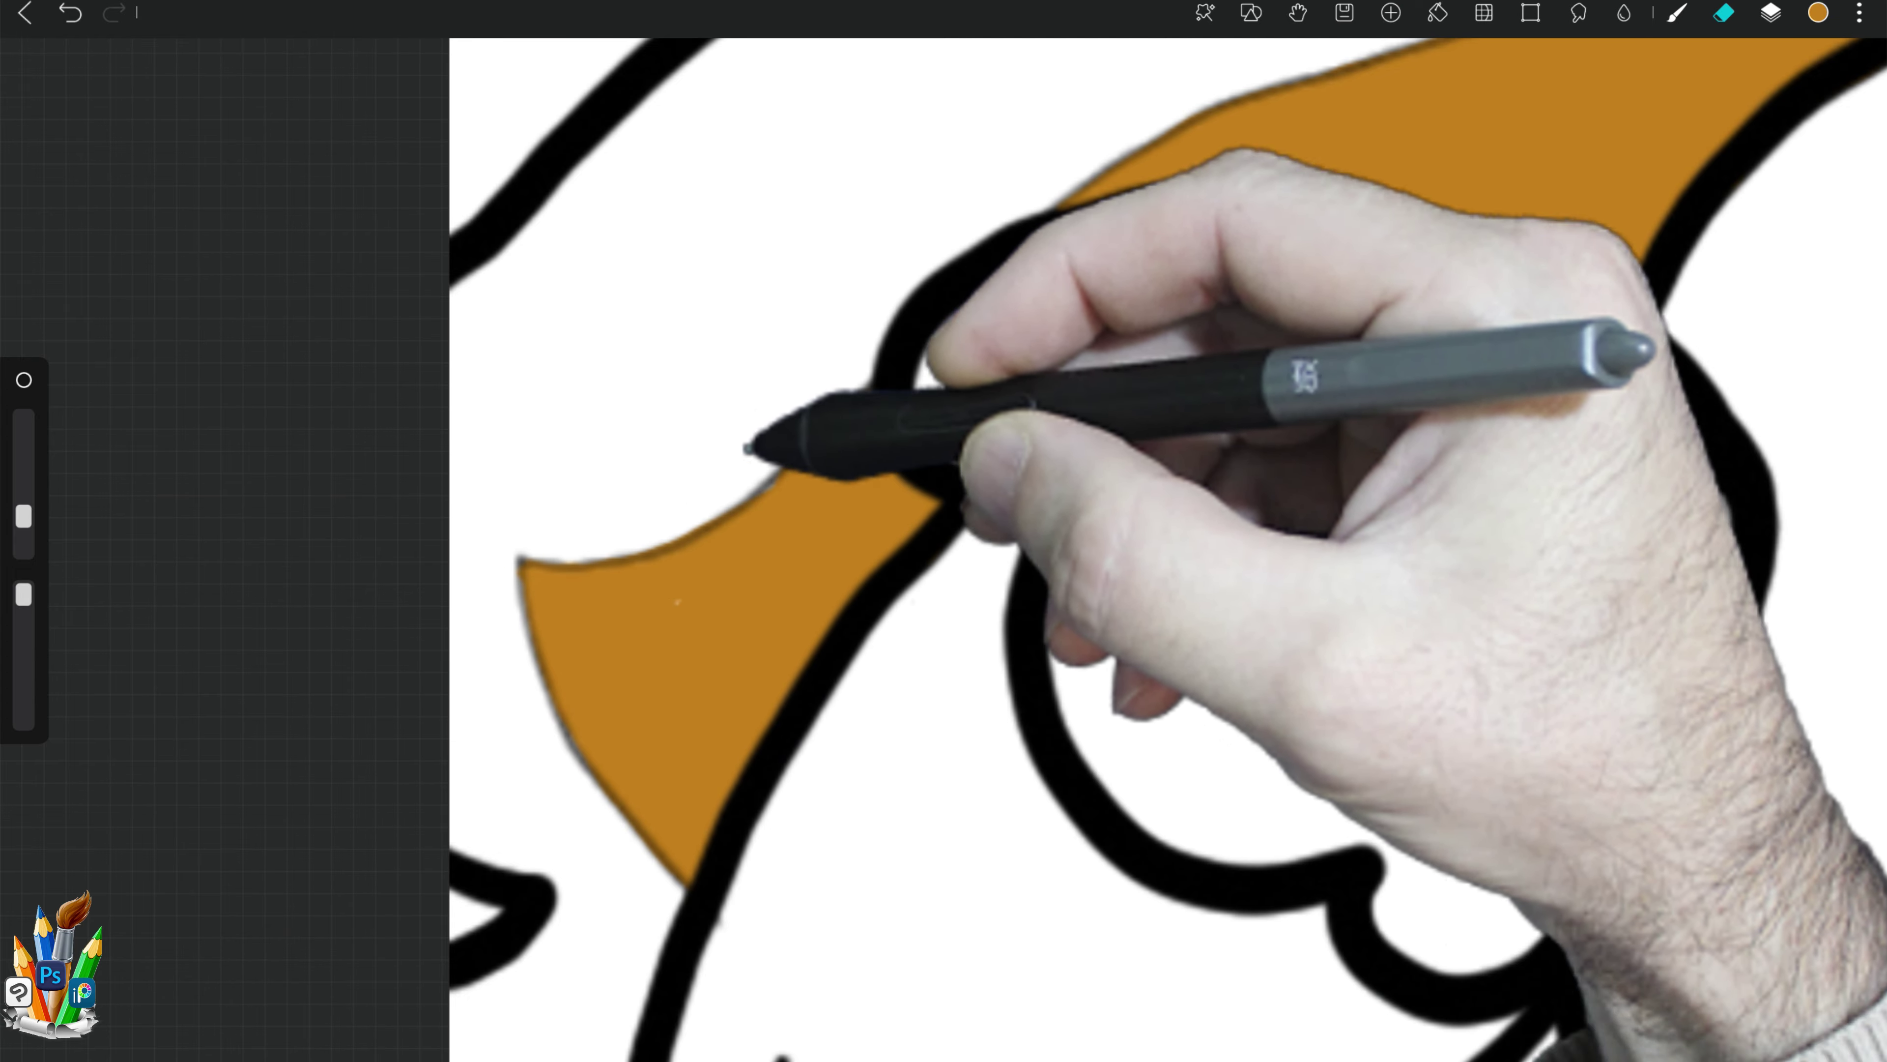
scroll(1221, 202, "down", 3)
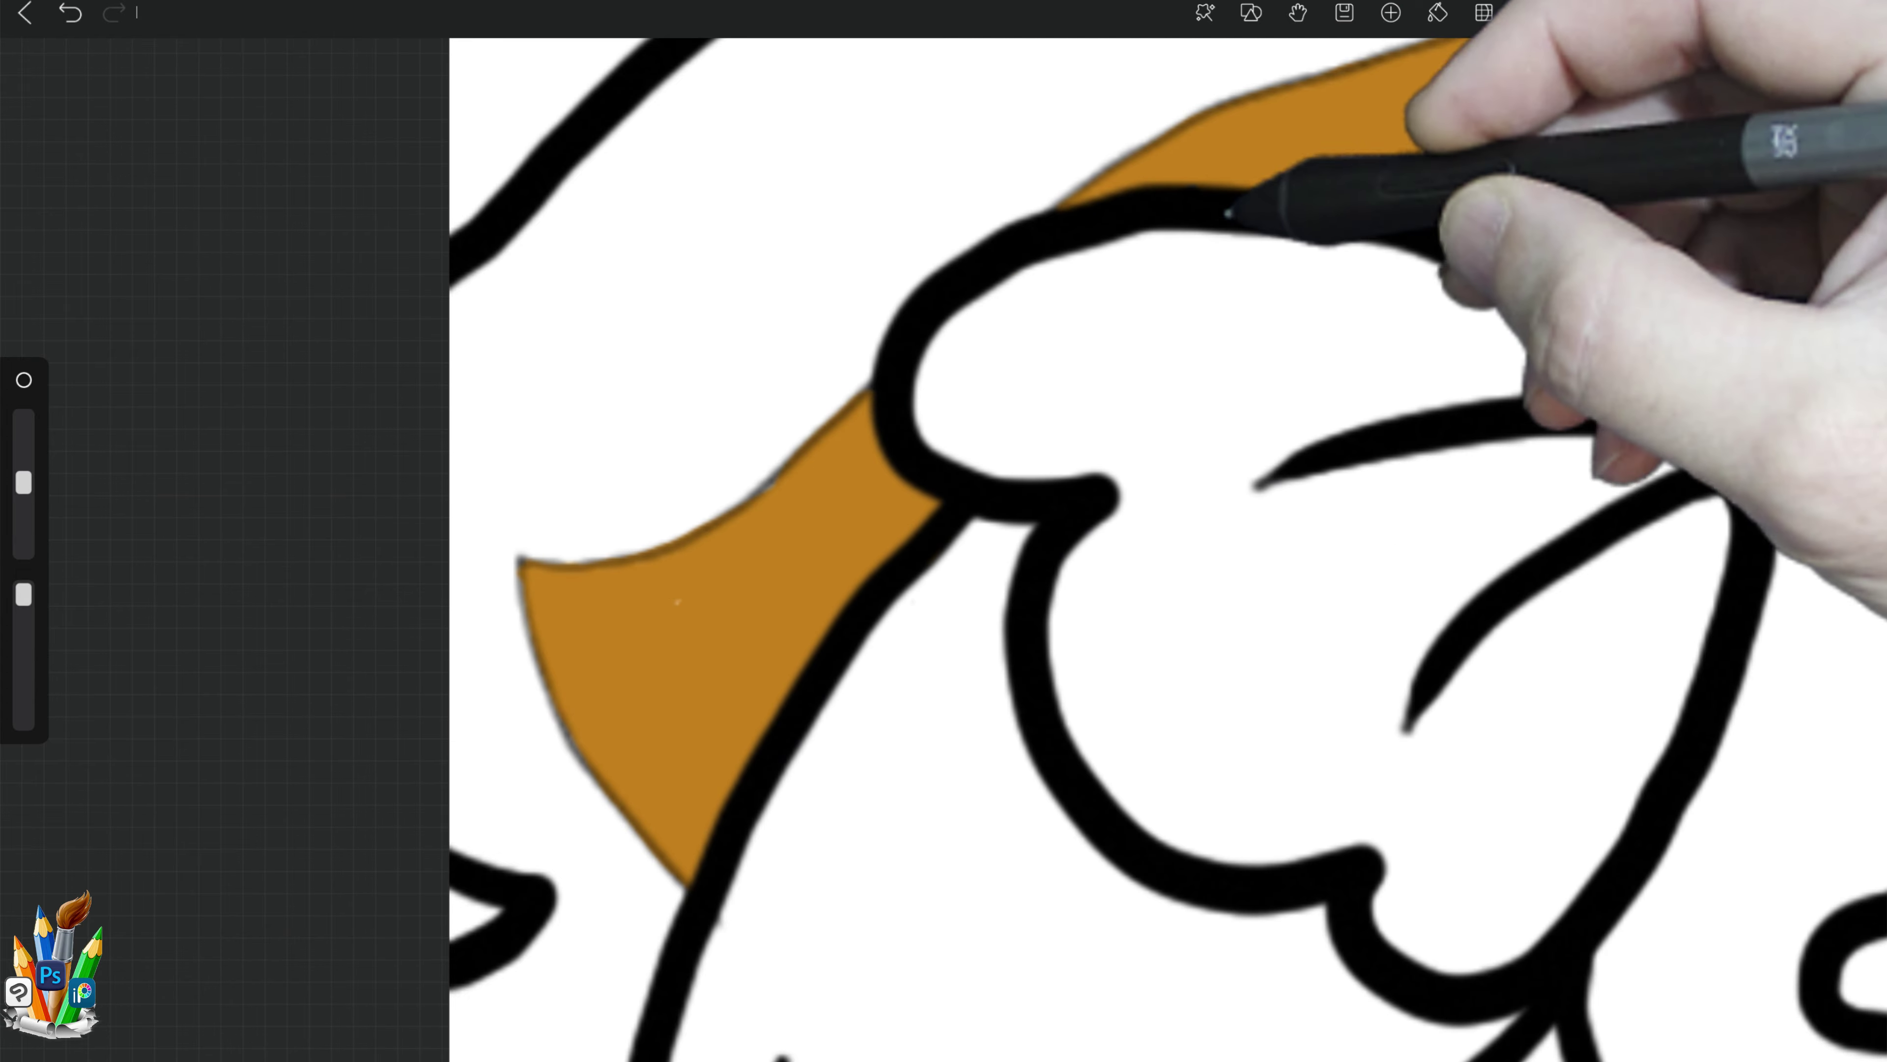
scroll(961, 548, "down", 3)
scroll(905, 623, "down", 2)
left_click_drag(1193, 609, 1150, 475)
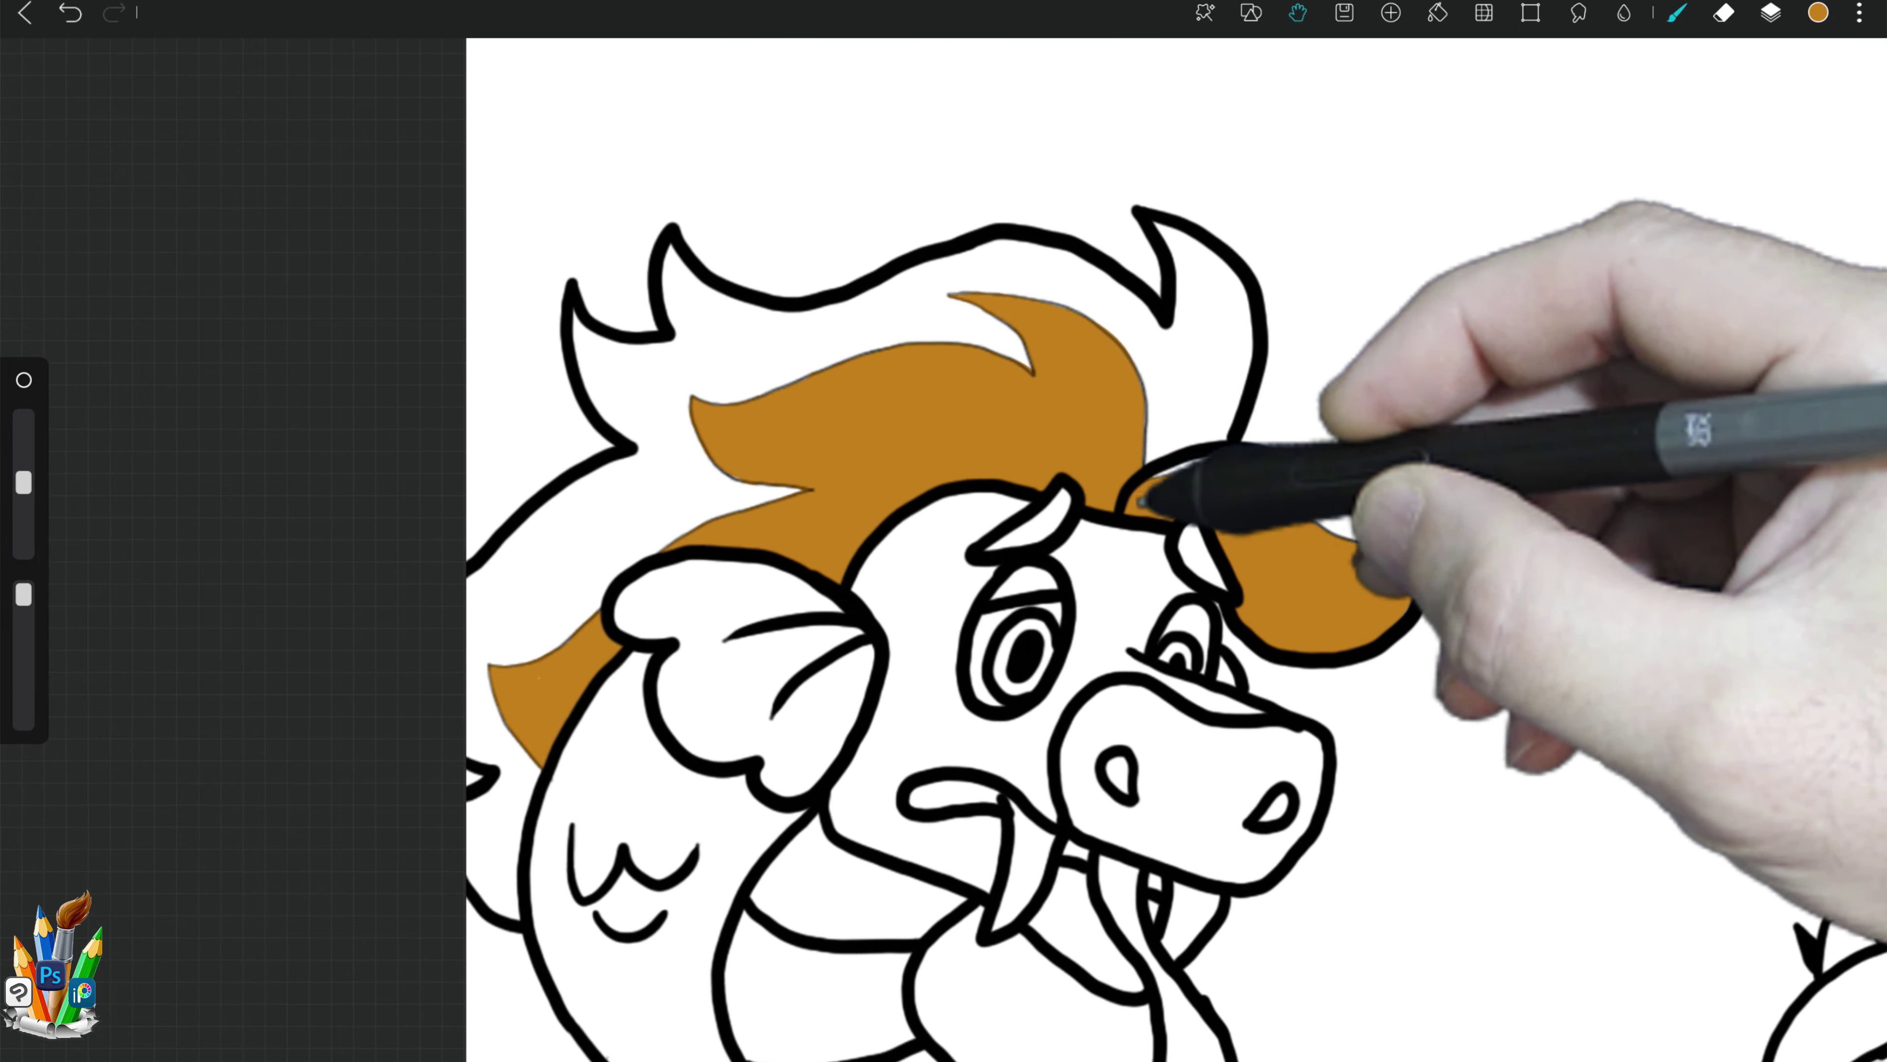
left_click_drag(864, 527, 580, 557)
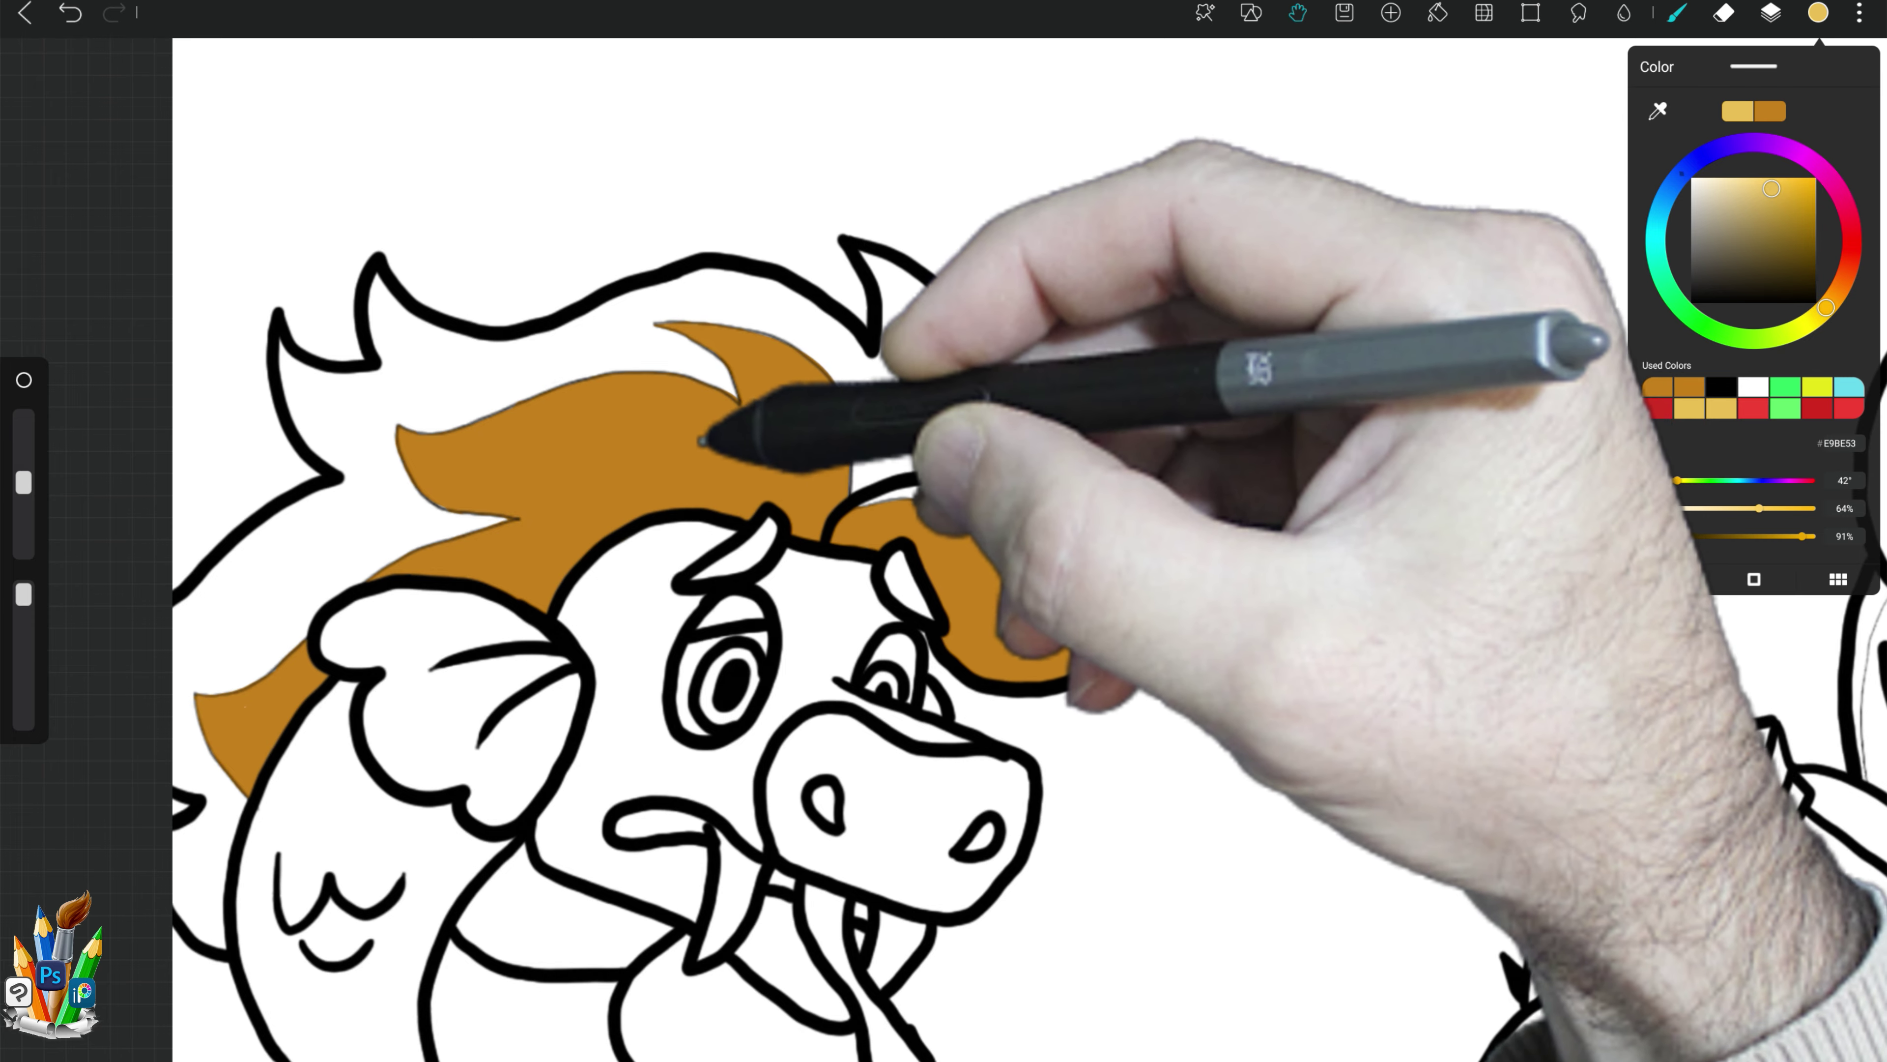
Step: Paint light yellow along the mane's top edge and upper region
left_click(1771, 13)
left_click(1771, 13)
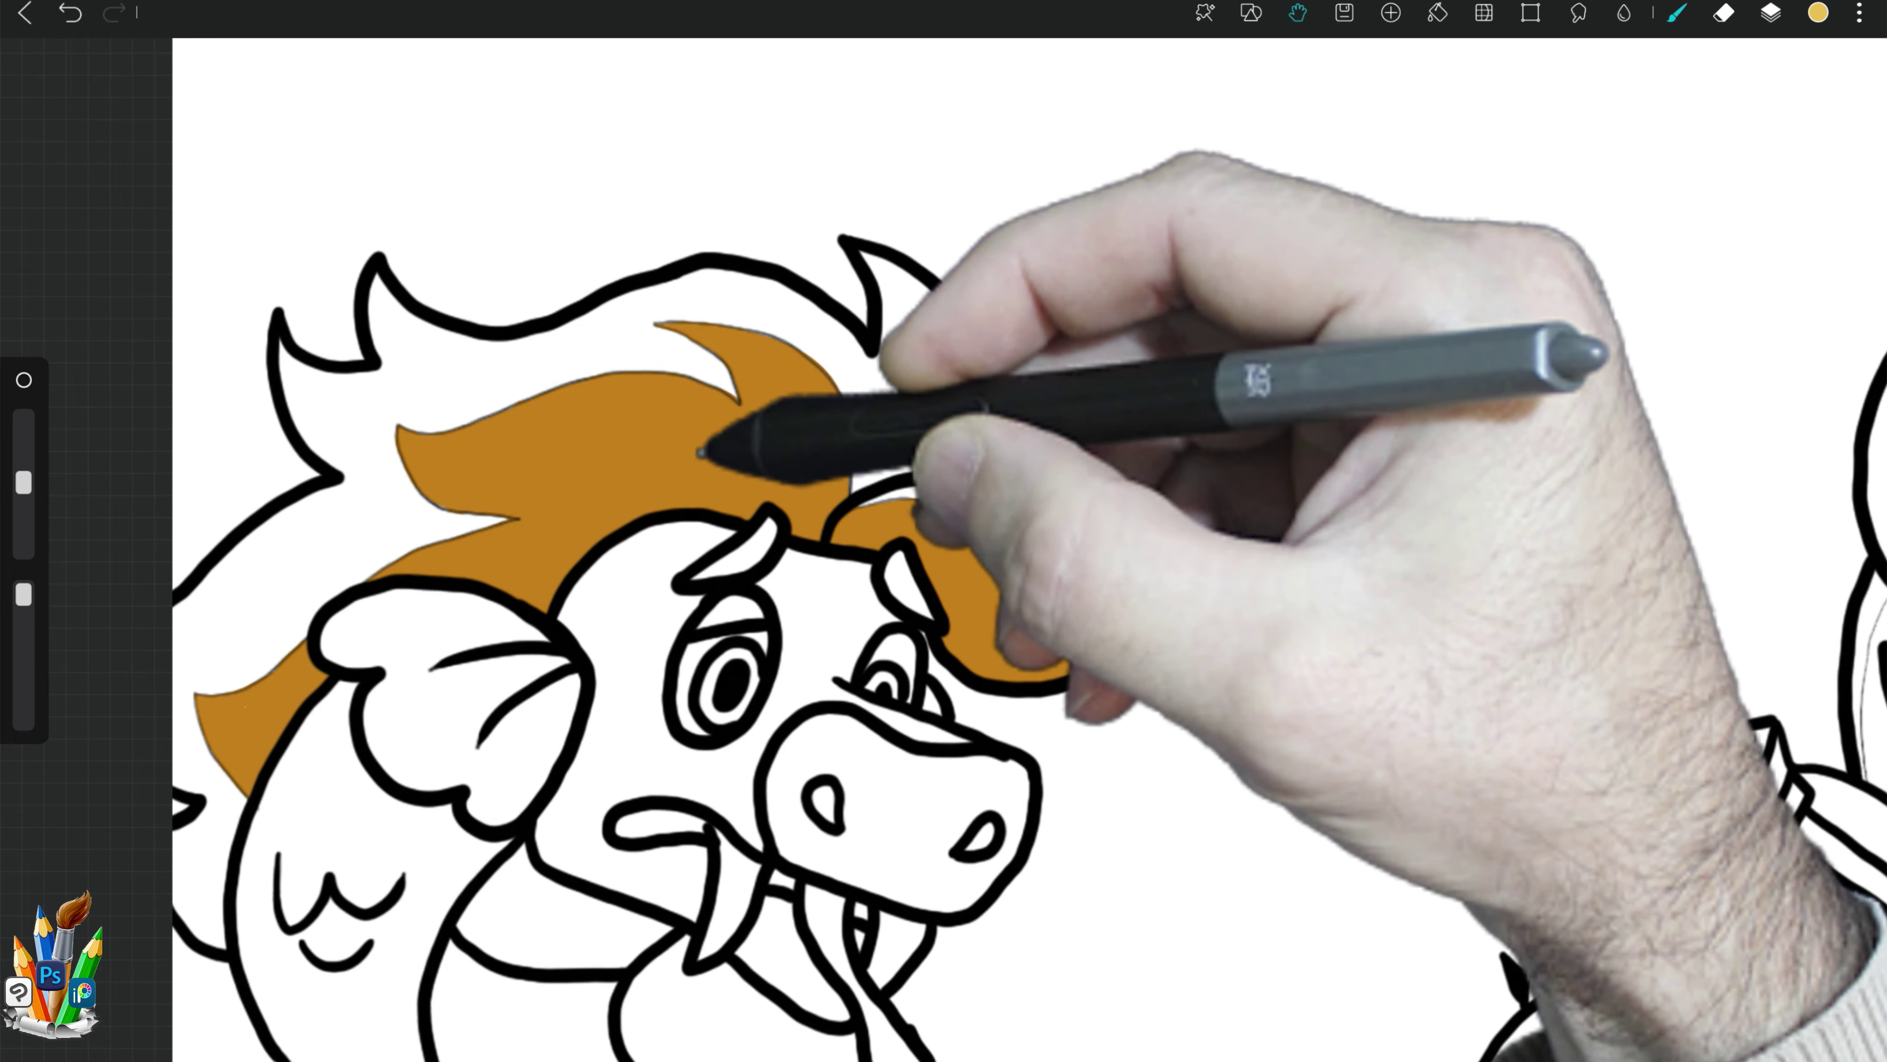
left_click_drag(738, 422, 674, 443)
mouse_move(808, 445)
left_mouse_down()
mouse_move(999, 439)
mouse_move(935, 526)
mouse_move(1243, 620)
left_mouse_up()
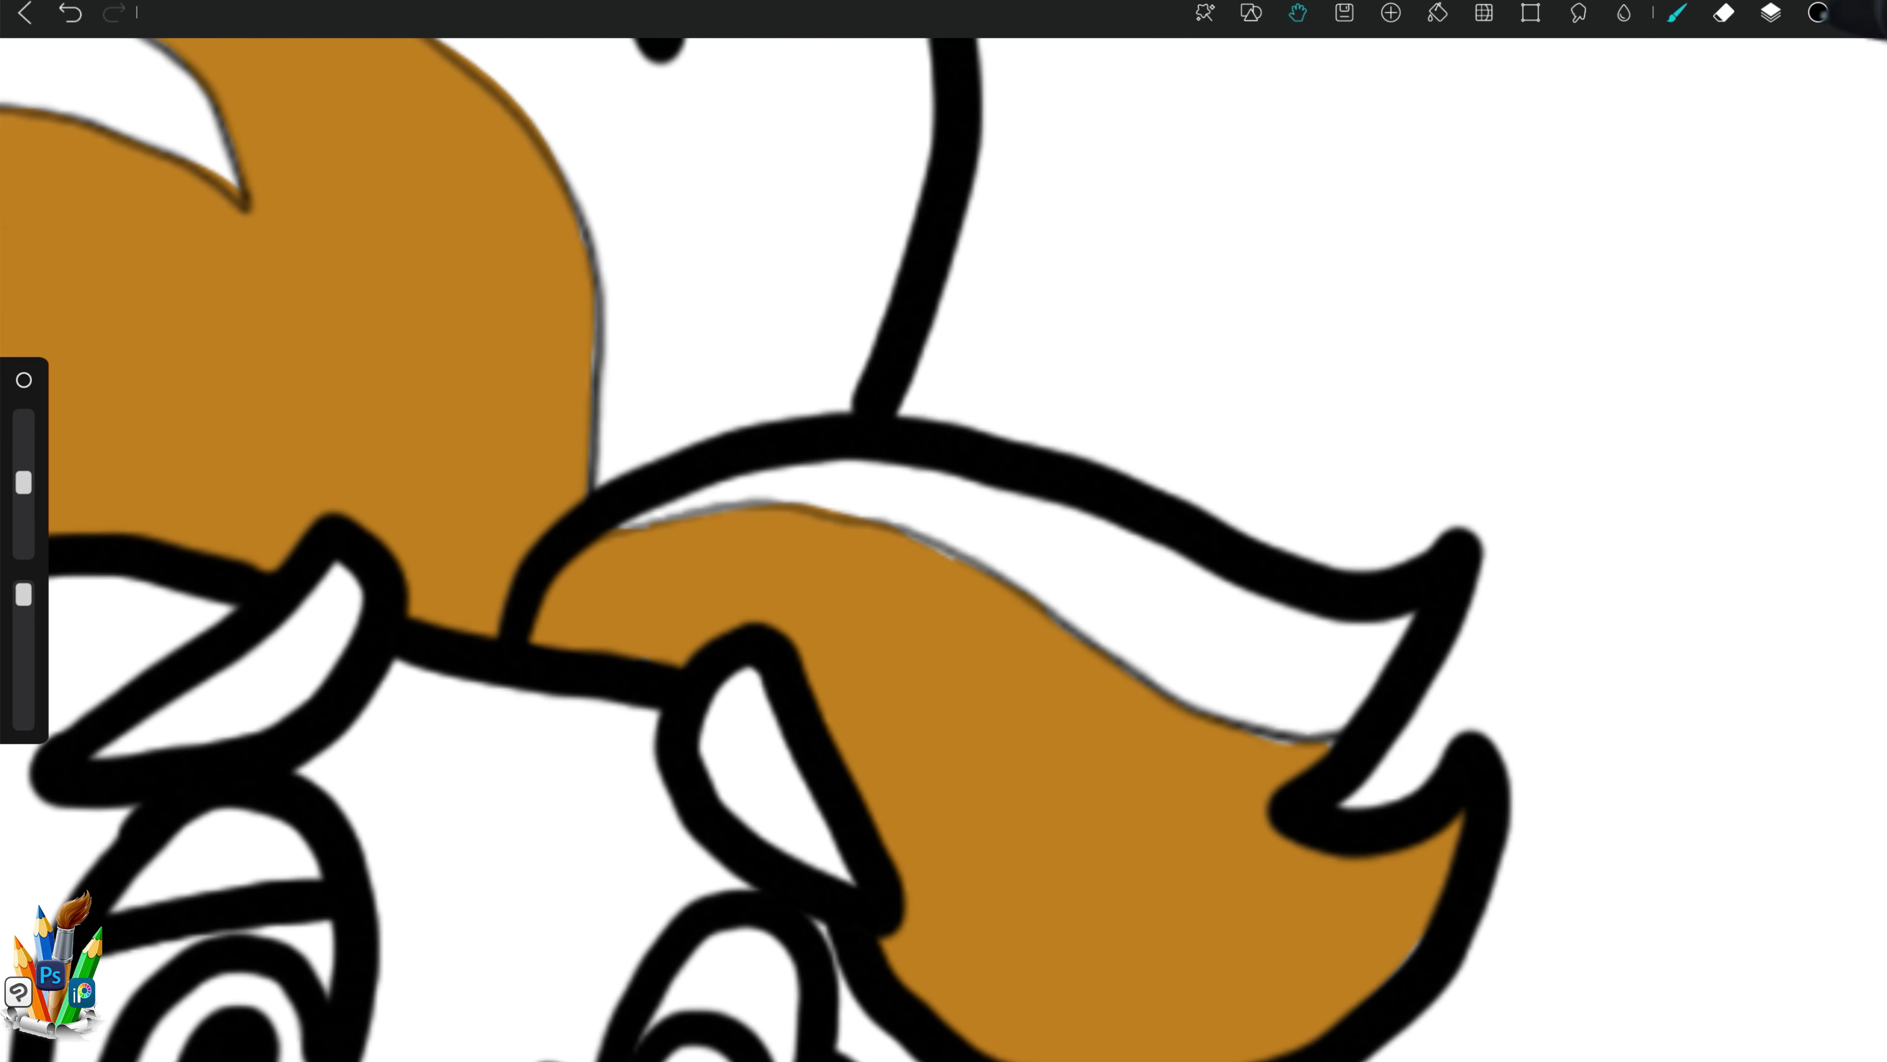
left_click(1475, 376)
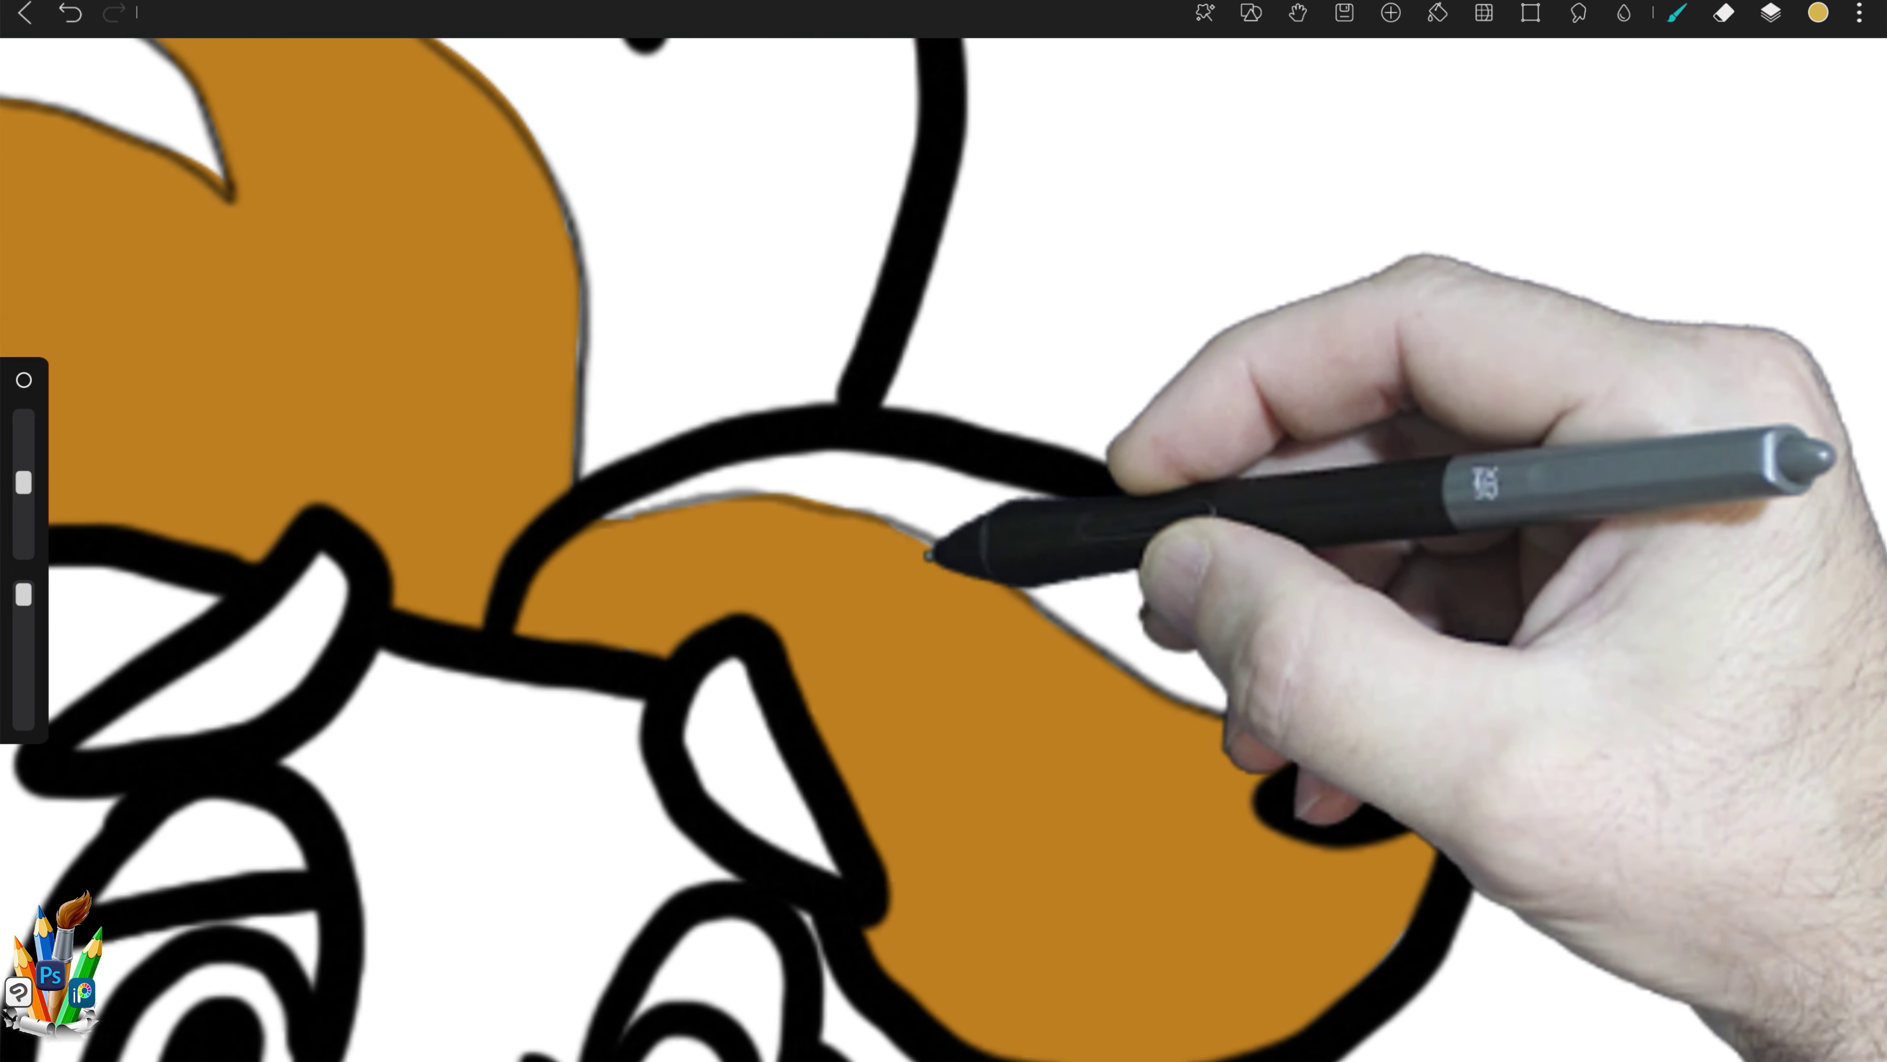
left_click_drag(624, 509, 803, 470)
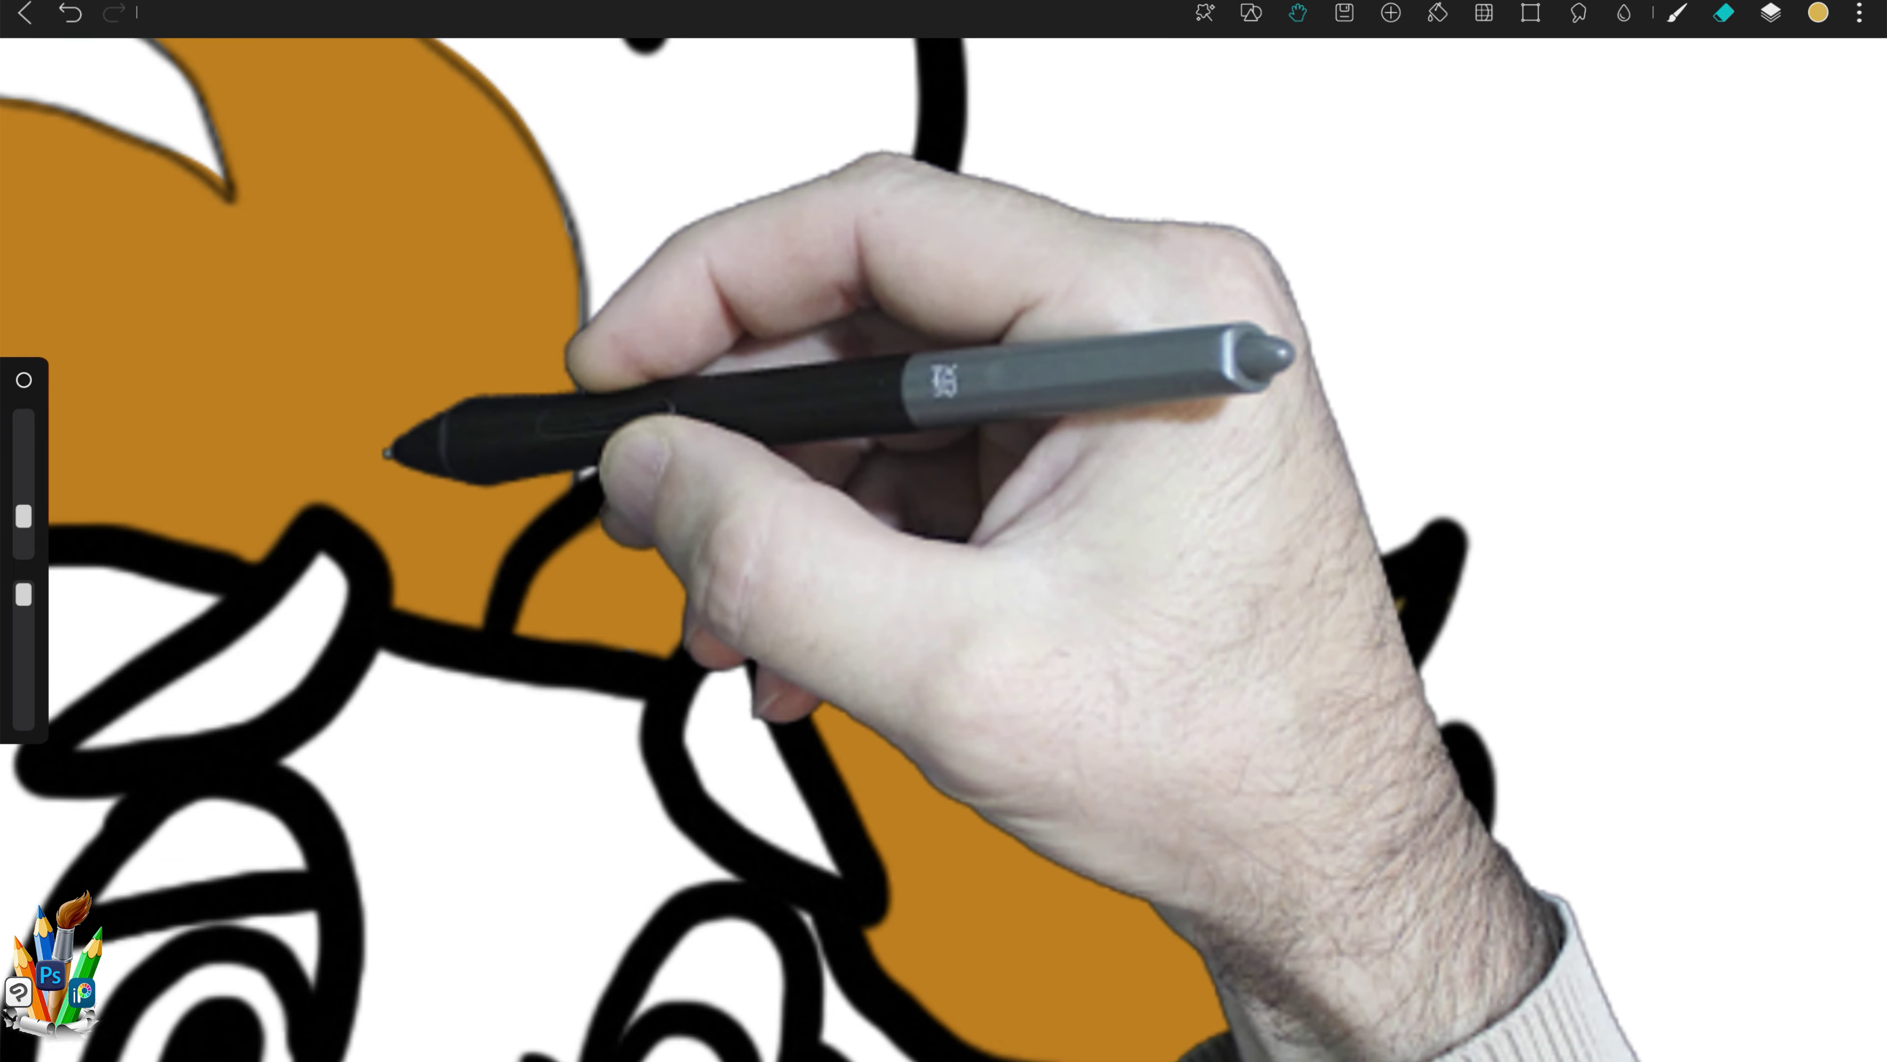
left_click_drag(392, 443, 1285, 809)
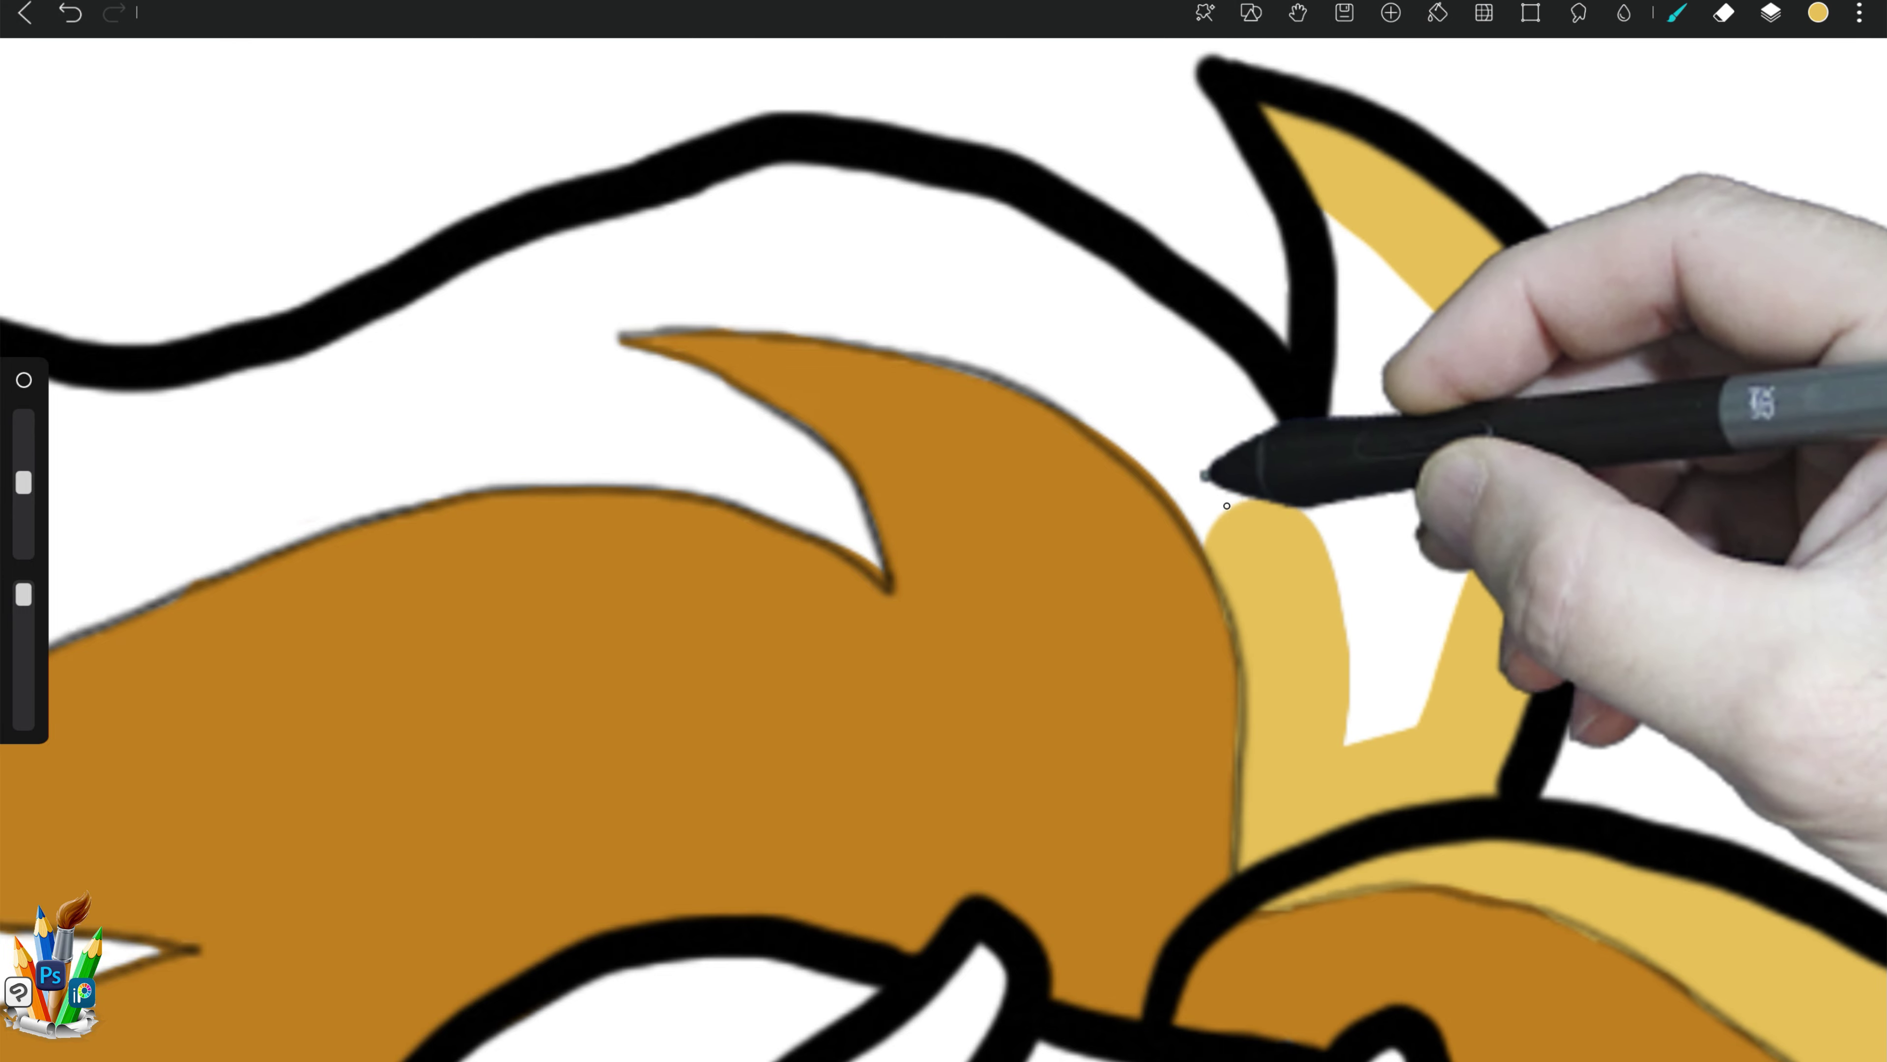
mouse_move(1055, 245)
left_mouse_down()
mouse_move(948, 198)
mouse_move(780, 337)
mouse_move(589, 316)
mouse_move(770, 431)
mouse_move(464, 443)
mouse_move(496, 392)
left_mouse_up()
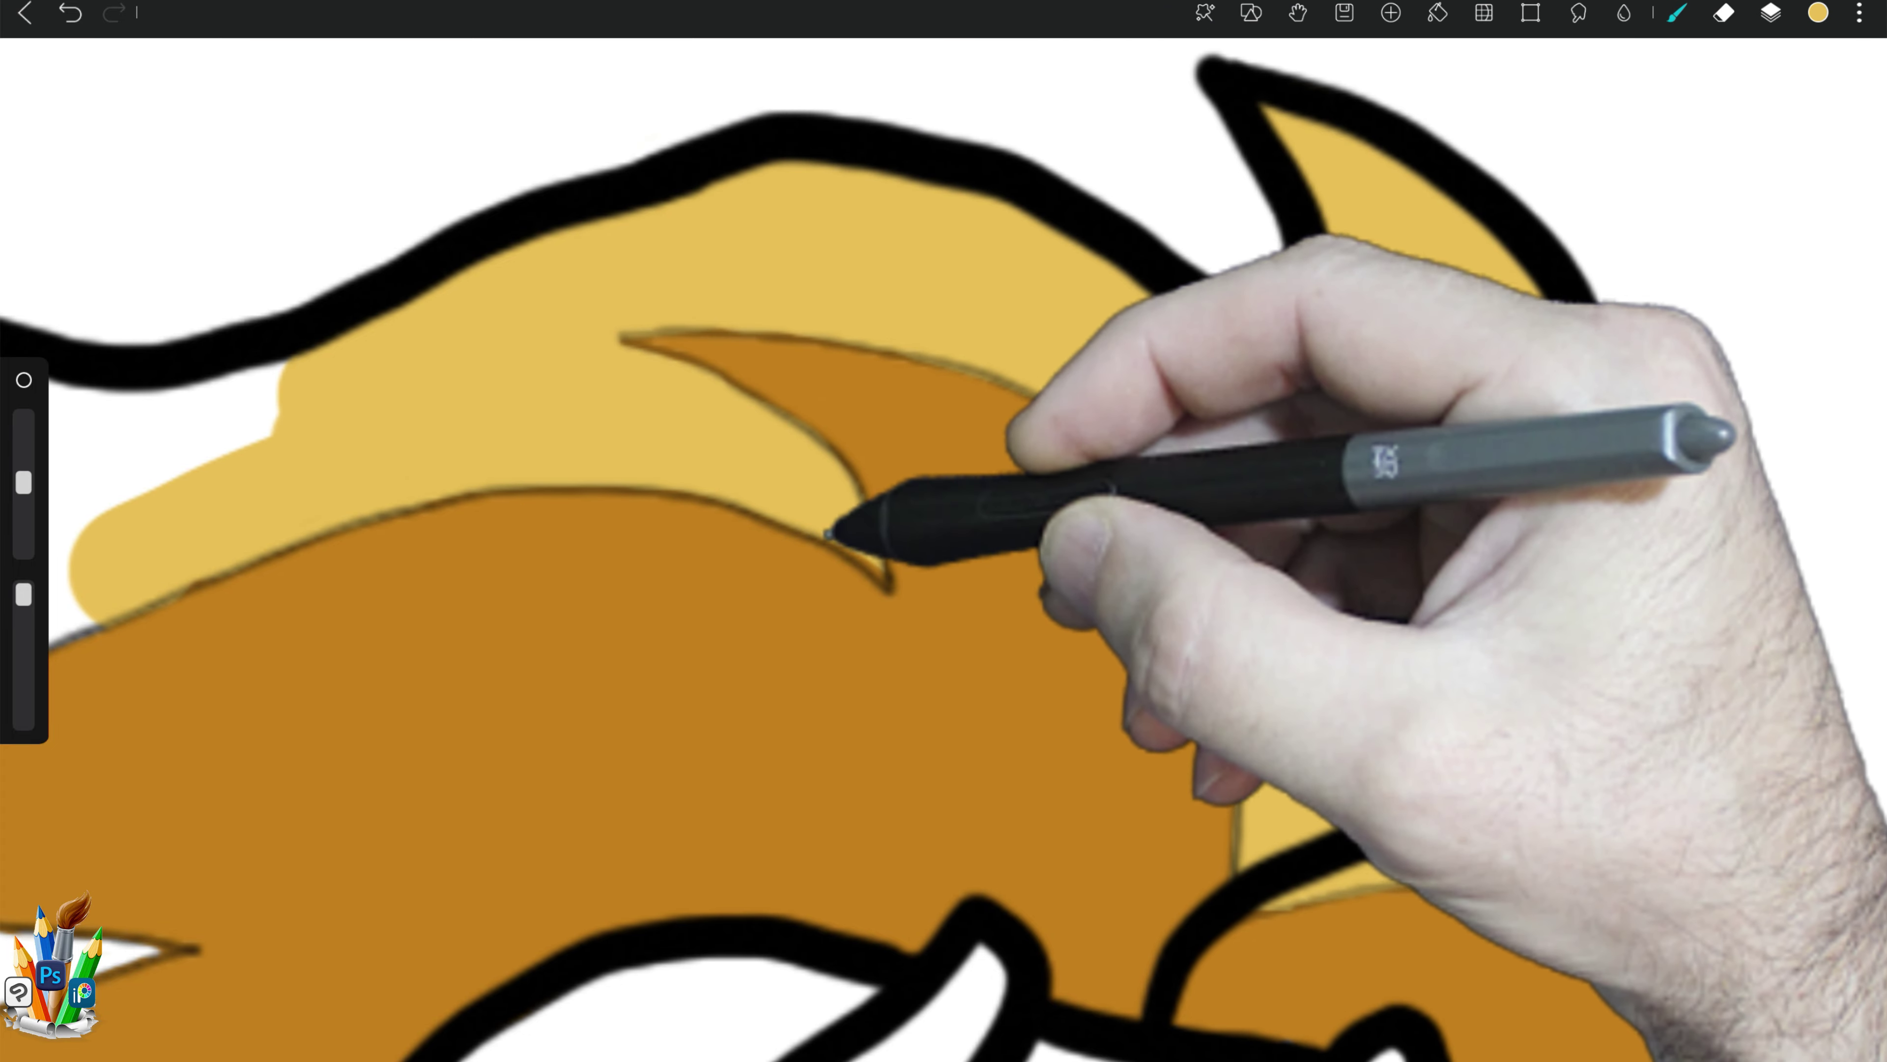
Step: Fill light yellow under the hair outline and beside the left outline
left_click_drag(842, 527, 1276, 564)
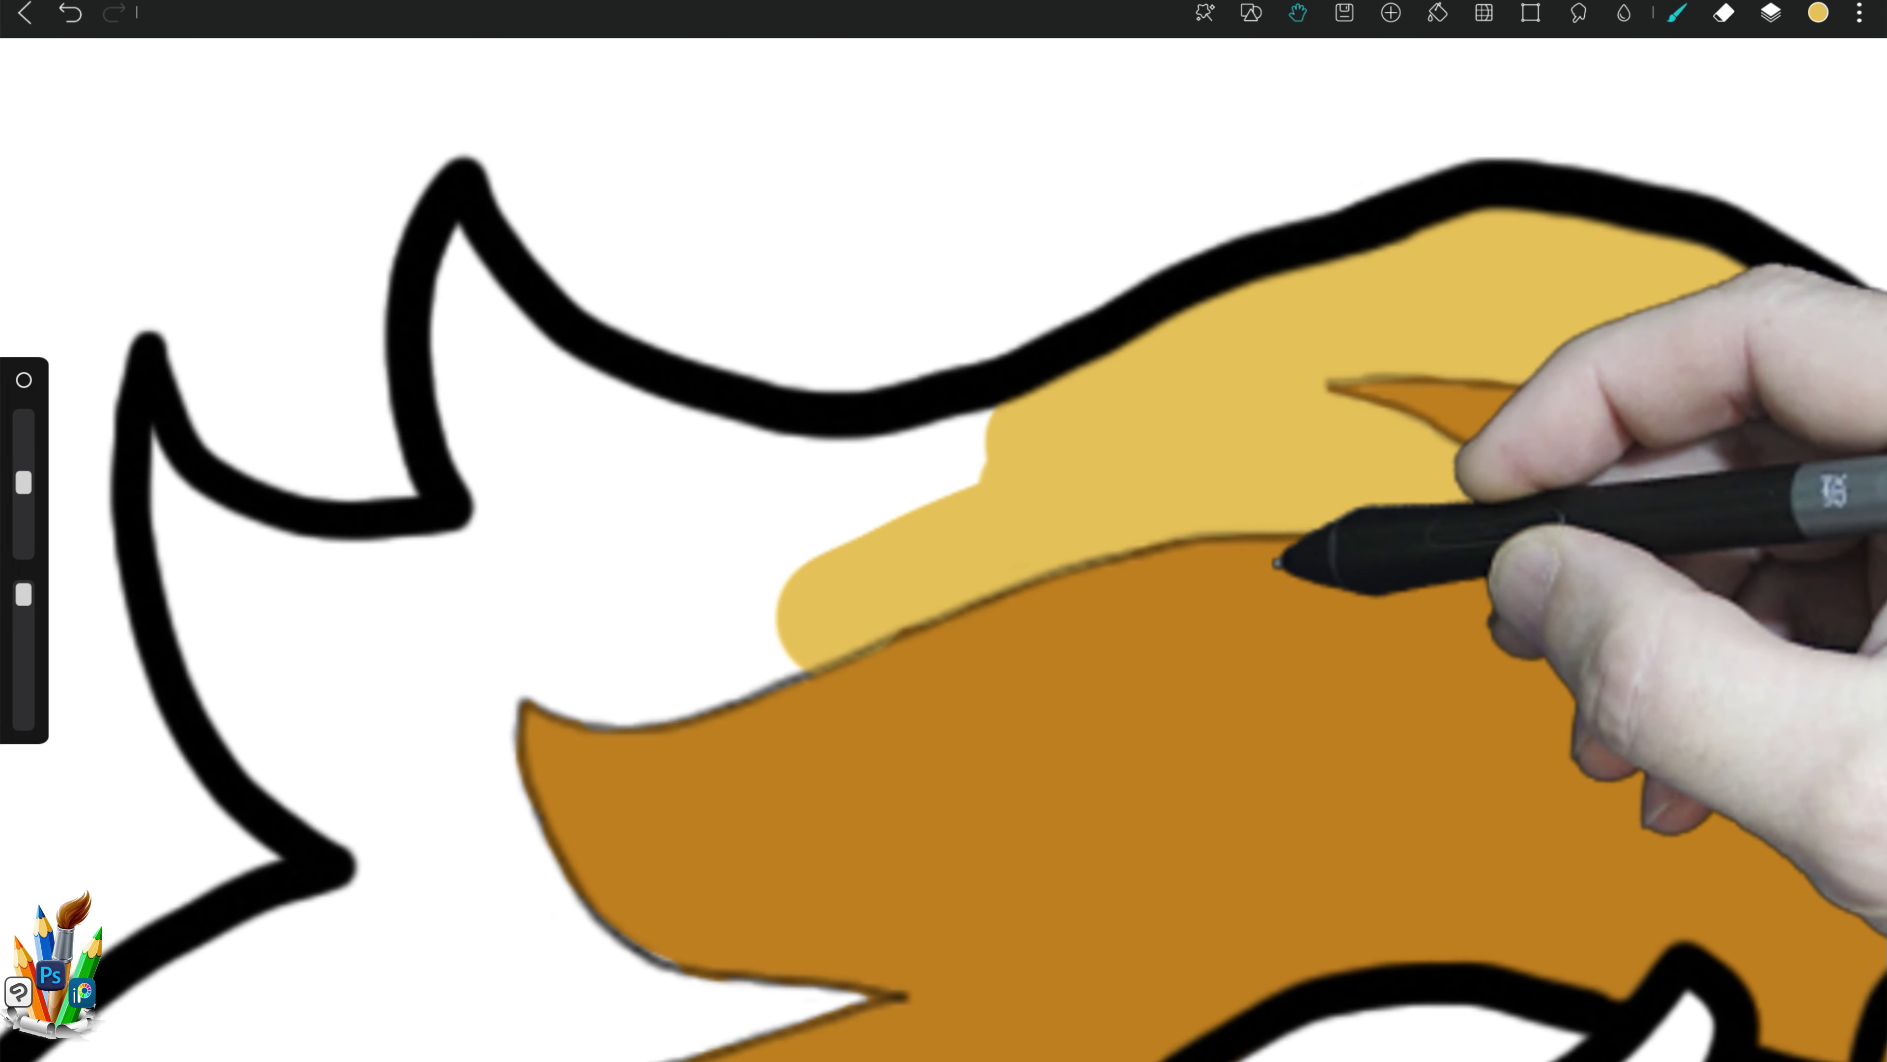
key("b")
left_click_drag(485, 211, 864, 463)
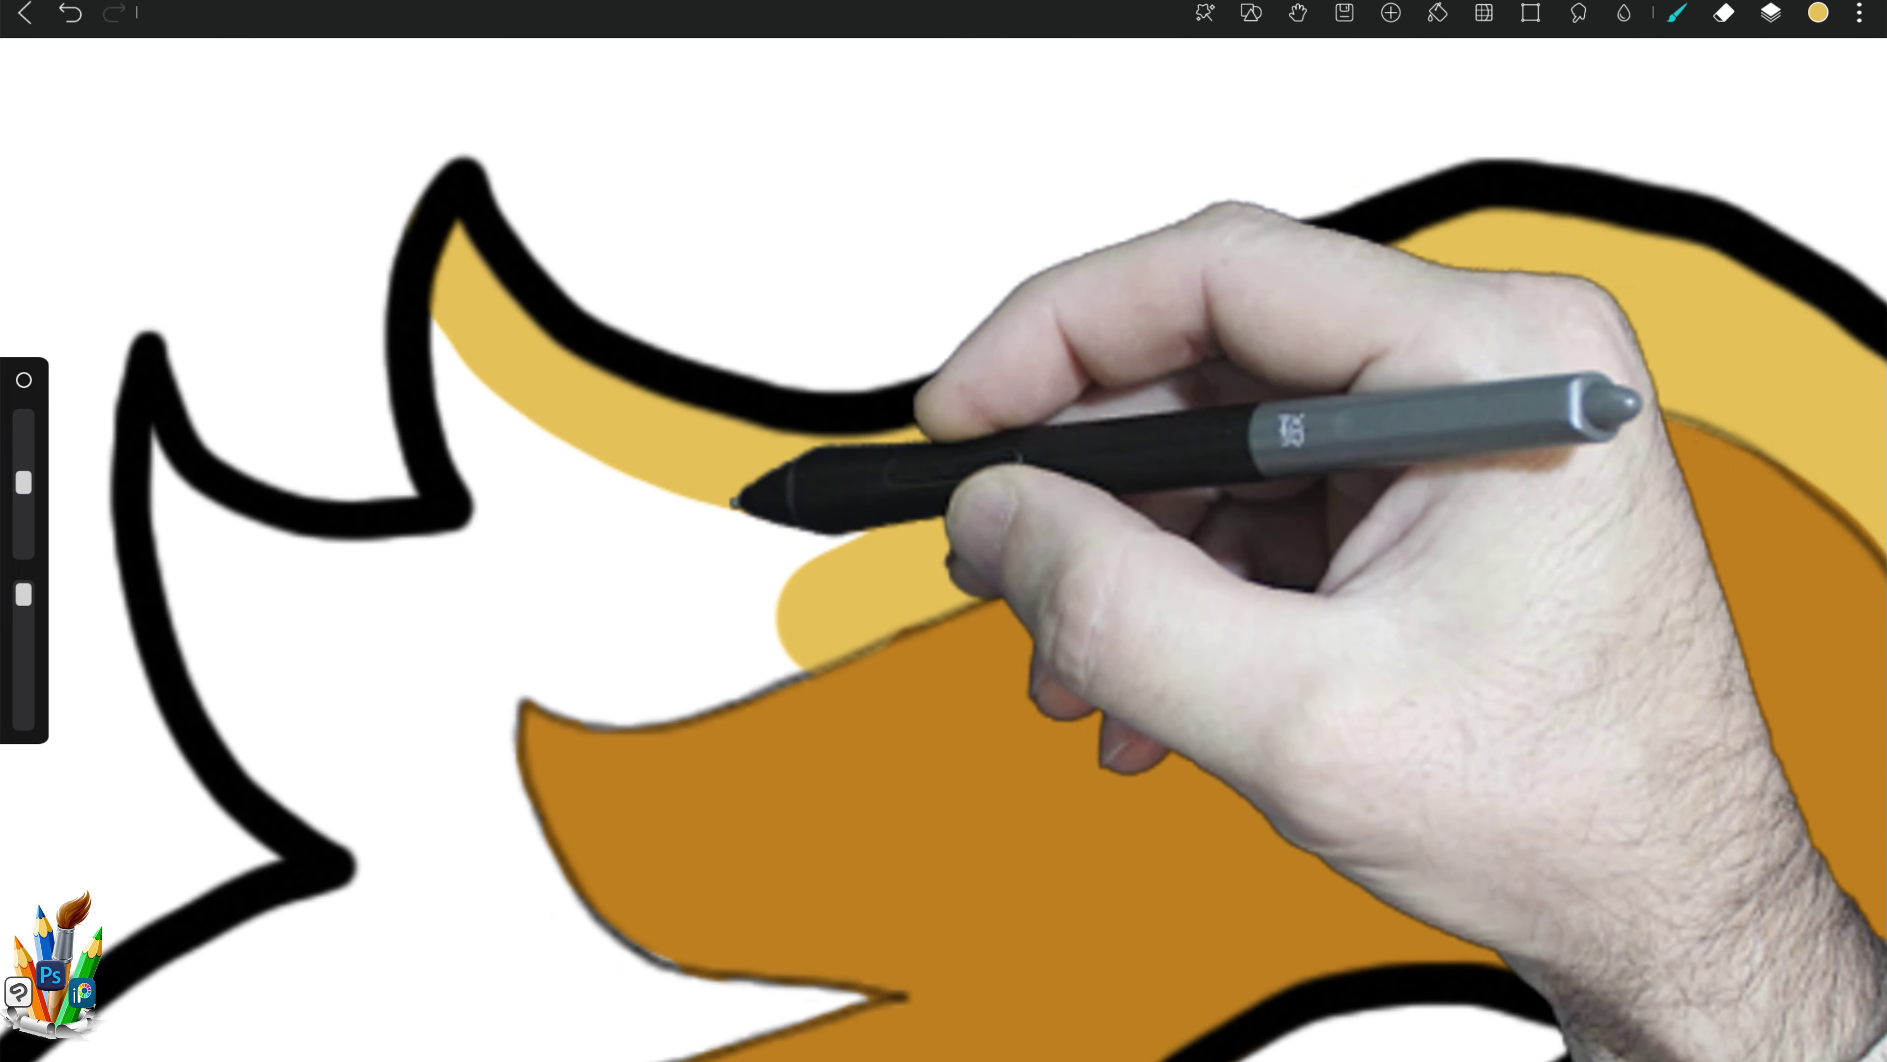
left_click_drag(750, 496, 484, 683)
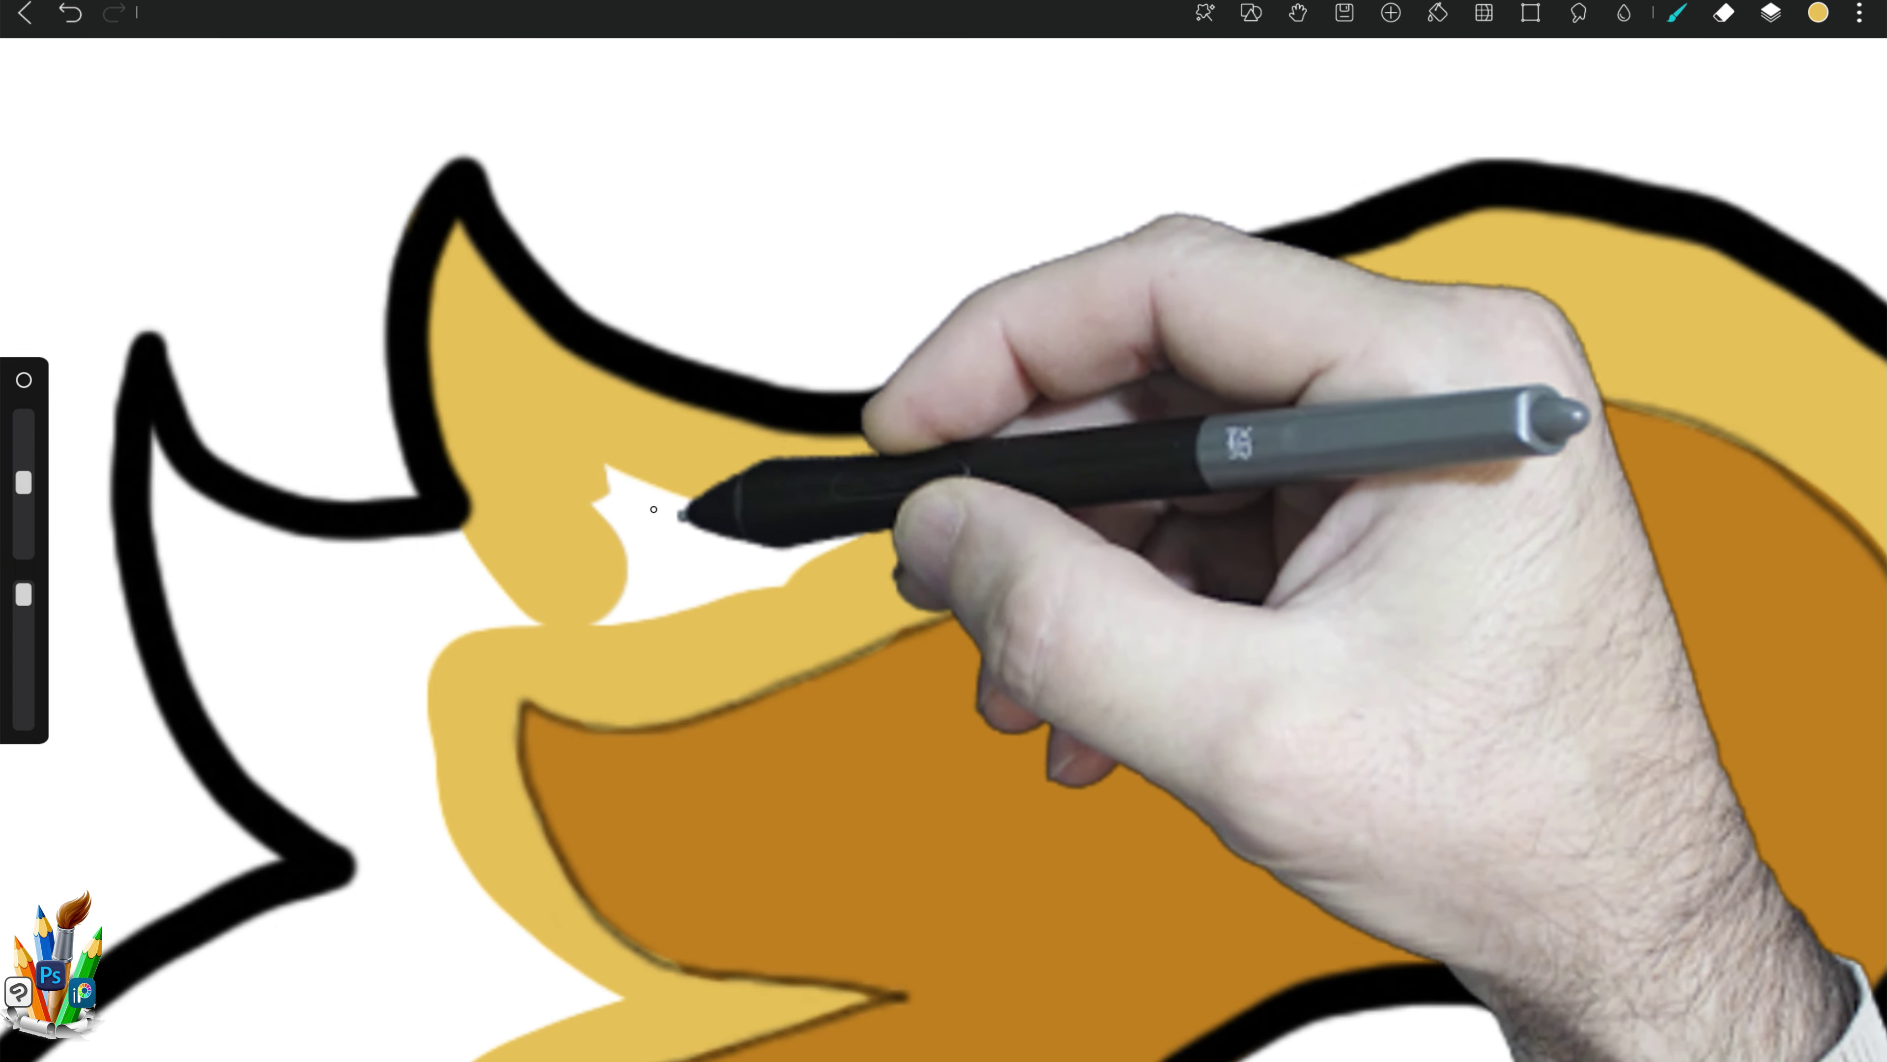
mouse_move(666, 506)
left_mouse_down()
mouse_move(387, 604)
mouse_move(358, 779)
left_mouse_up()
left_click_drag(442, 568, 421, 708)
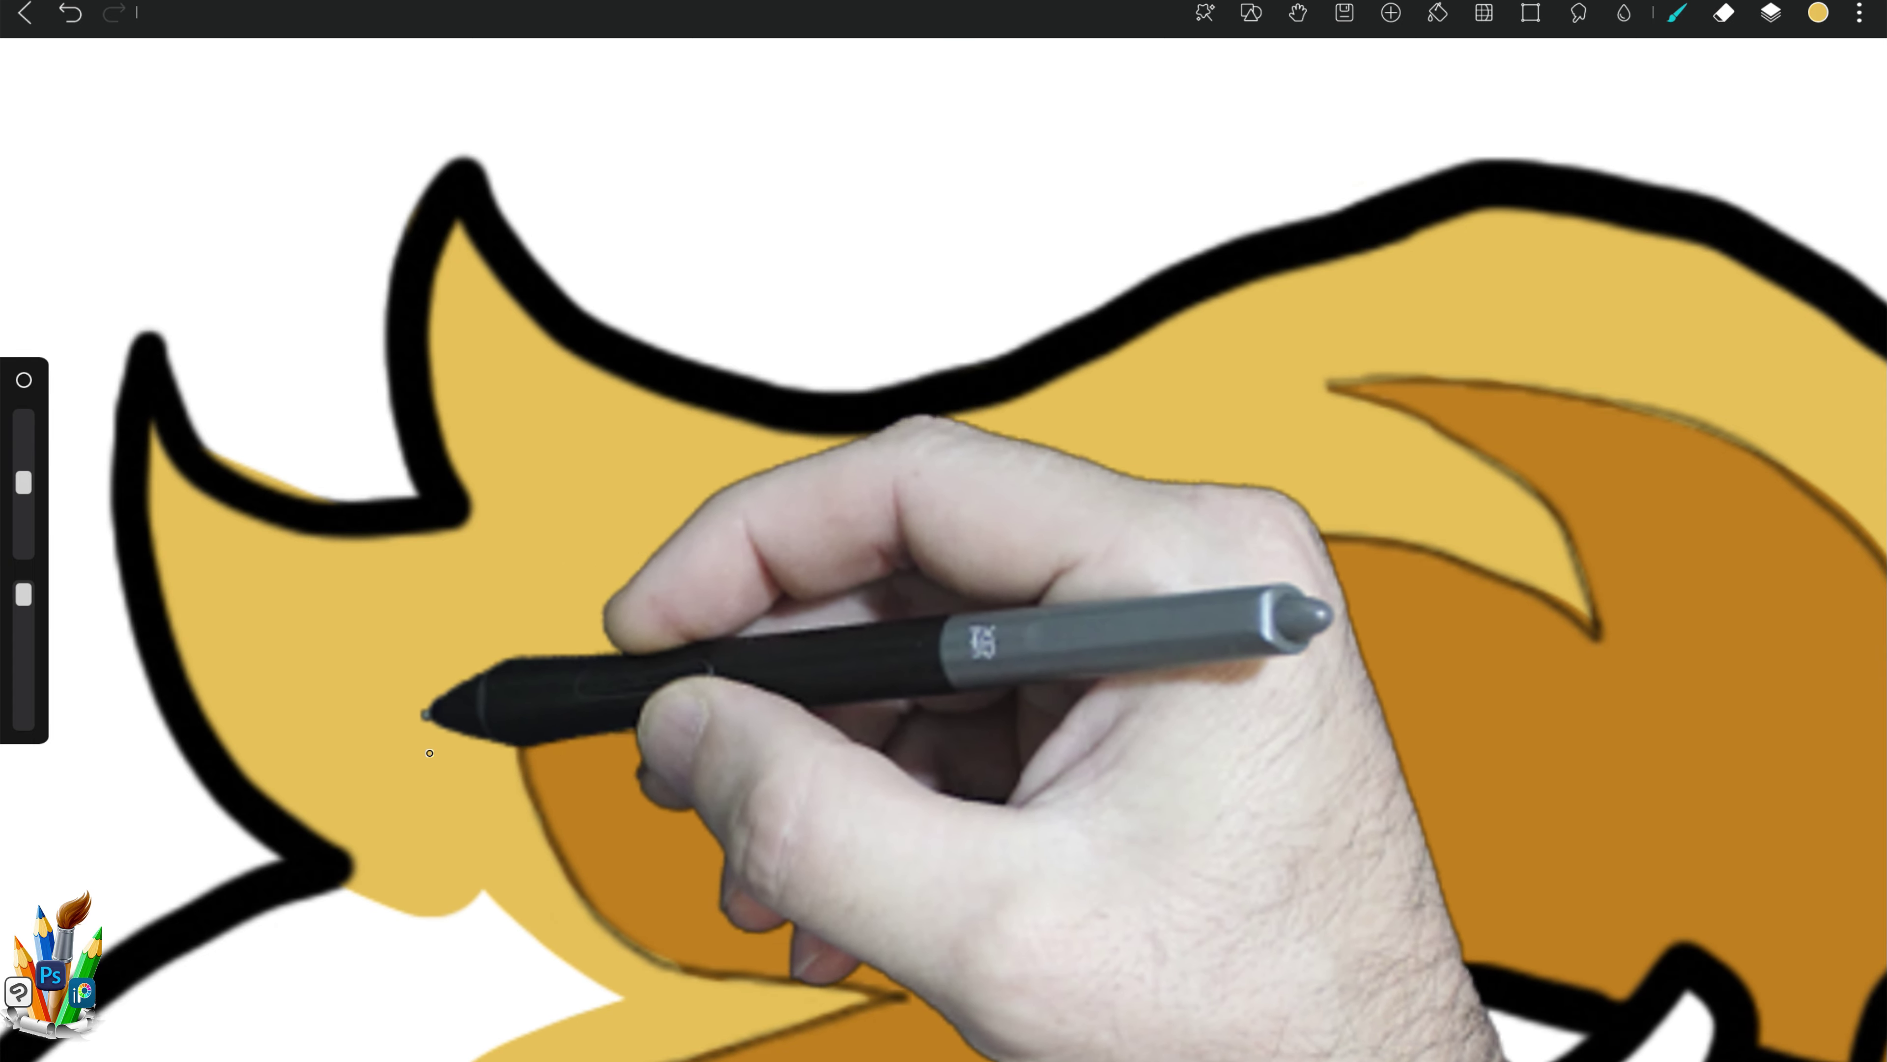
Step: Paint a yellow band along the mane's left edge and fill its white gap
key("e")
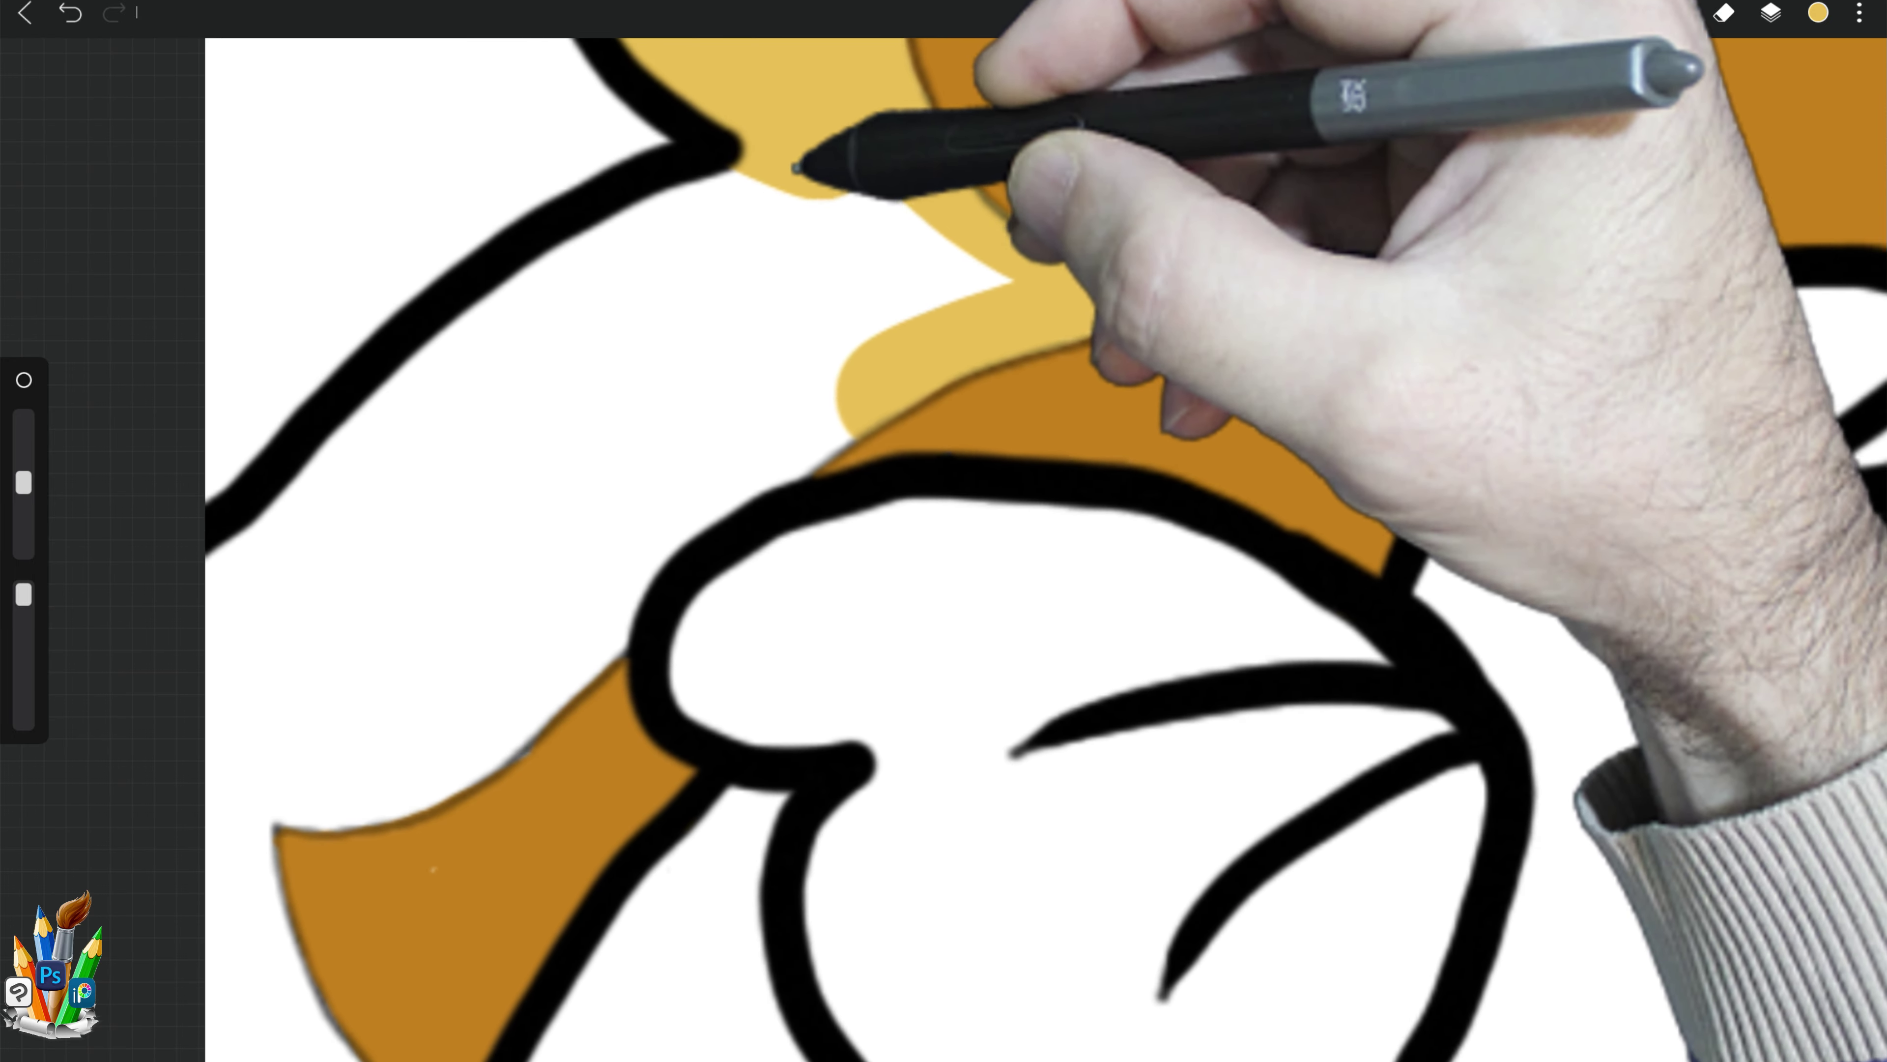
left_click_drag(796, 168, 685, 156)
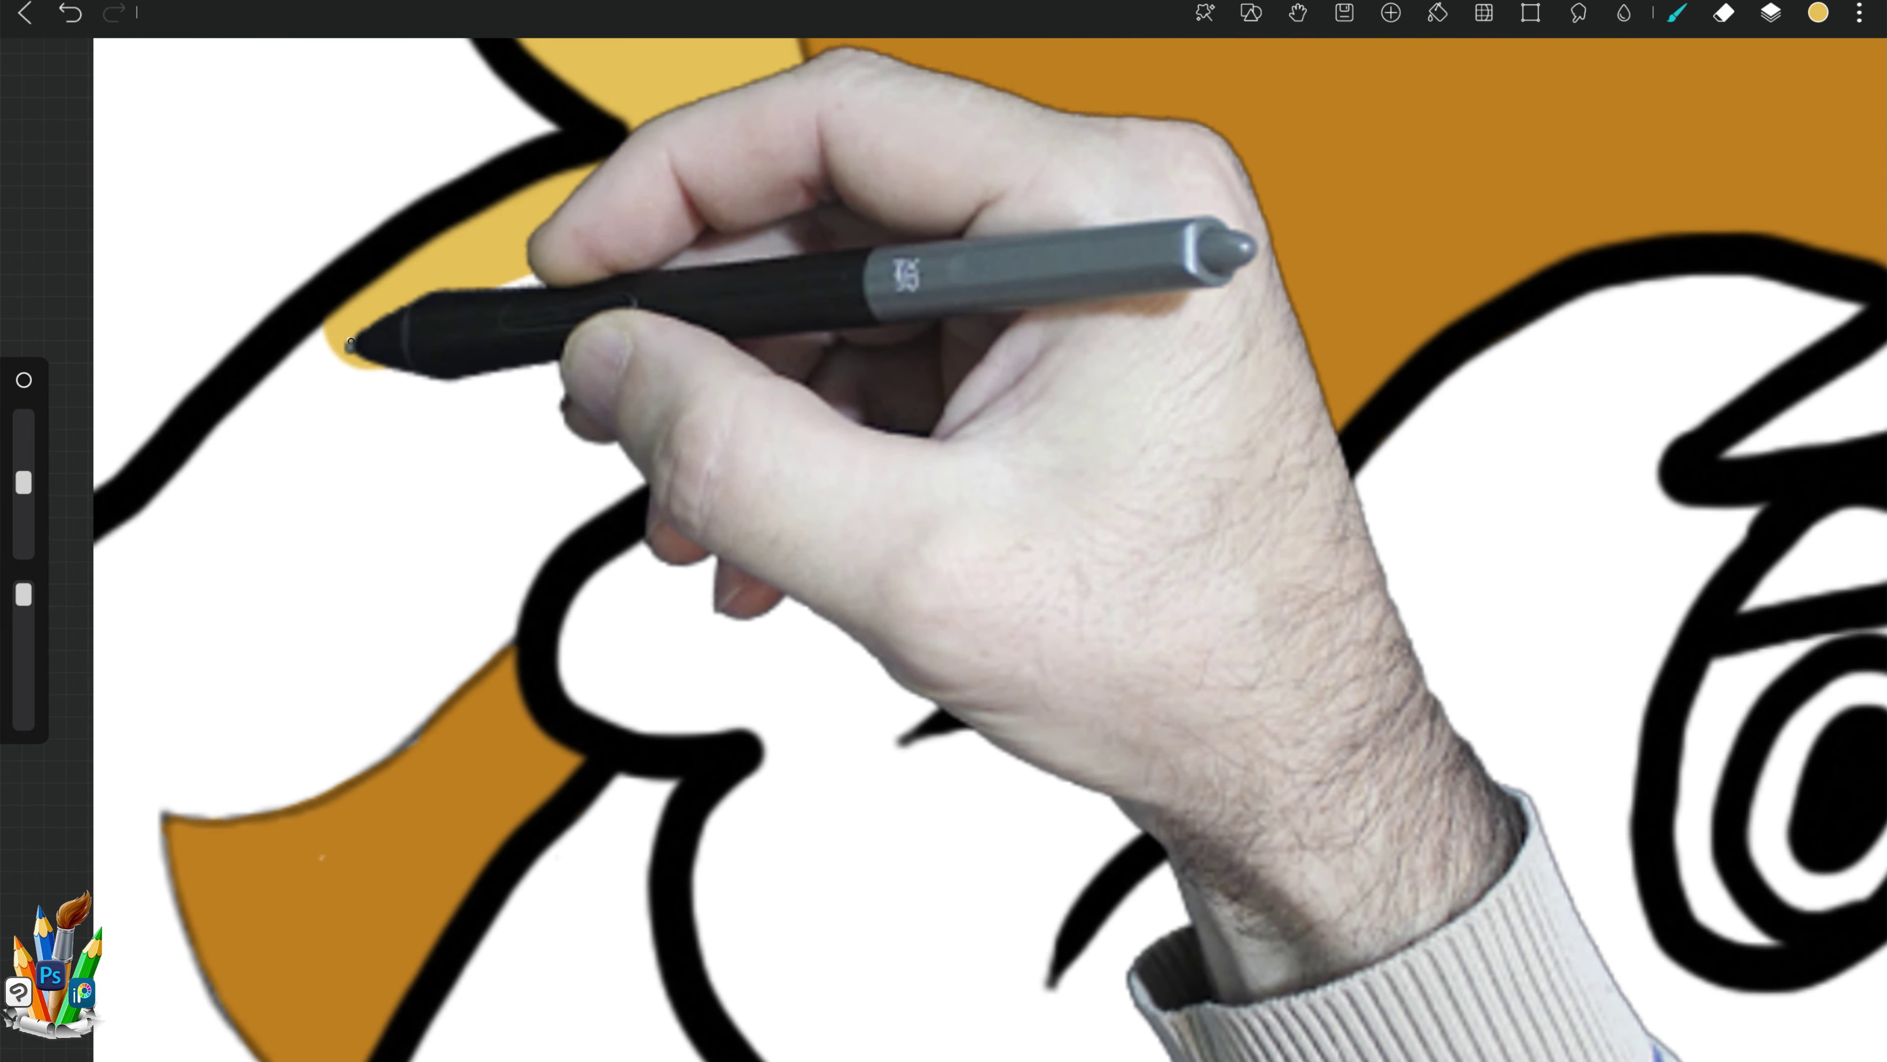
left_click_drag(773, 316, 141, 646)
left_click_drag(743, 357, 134, 855)
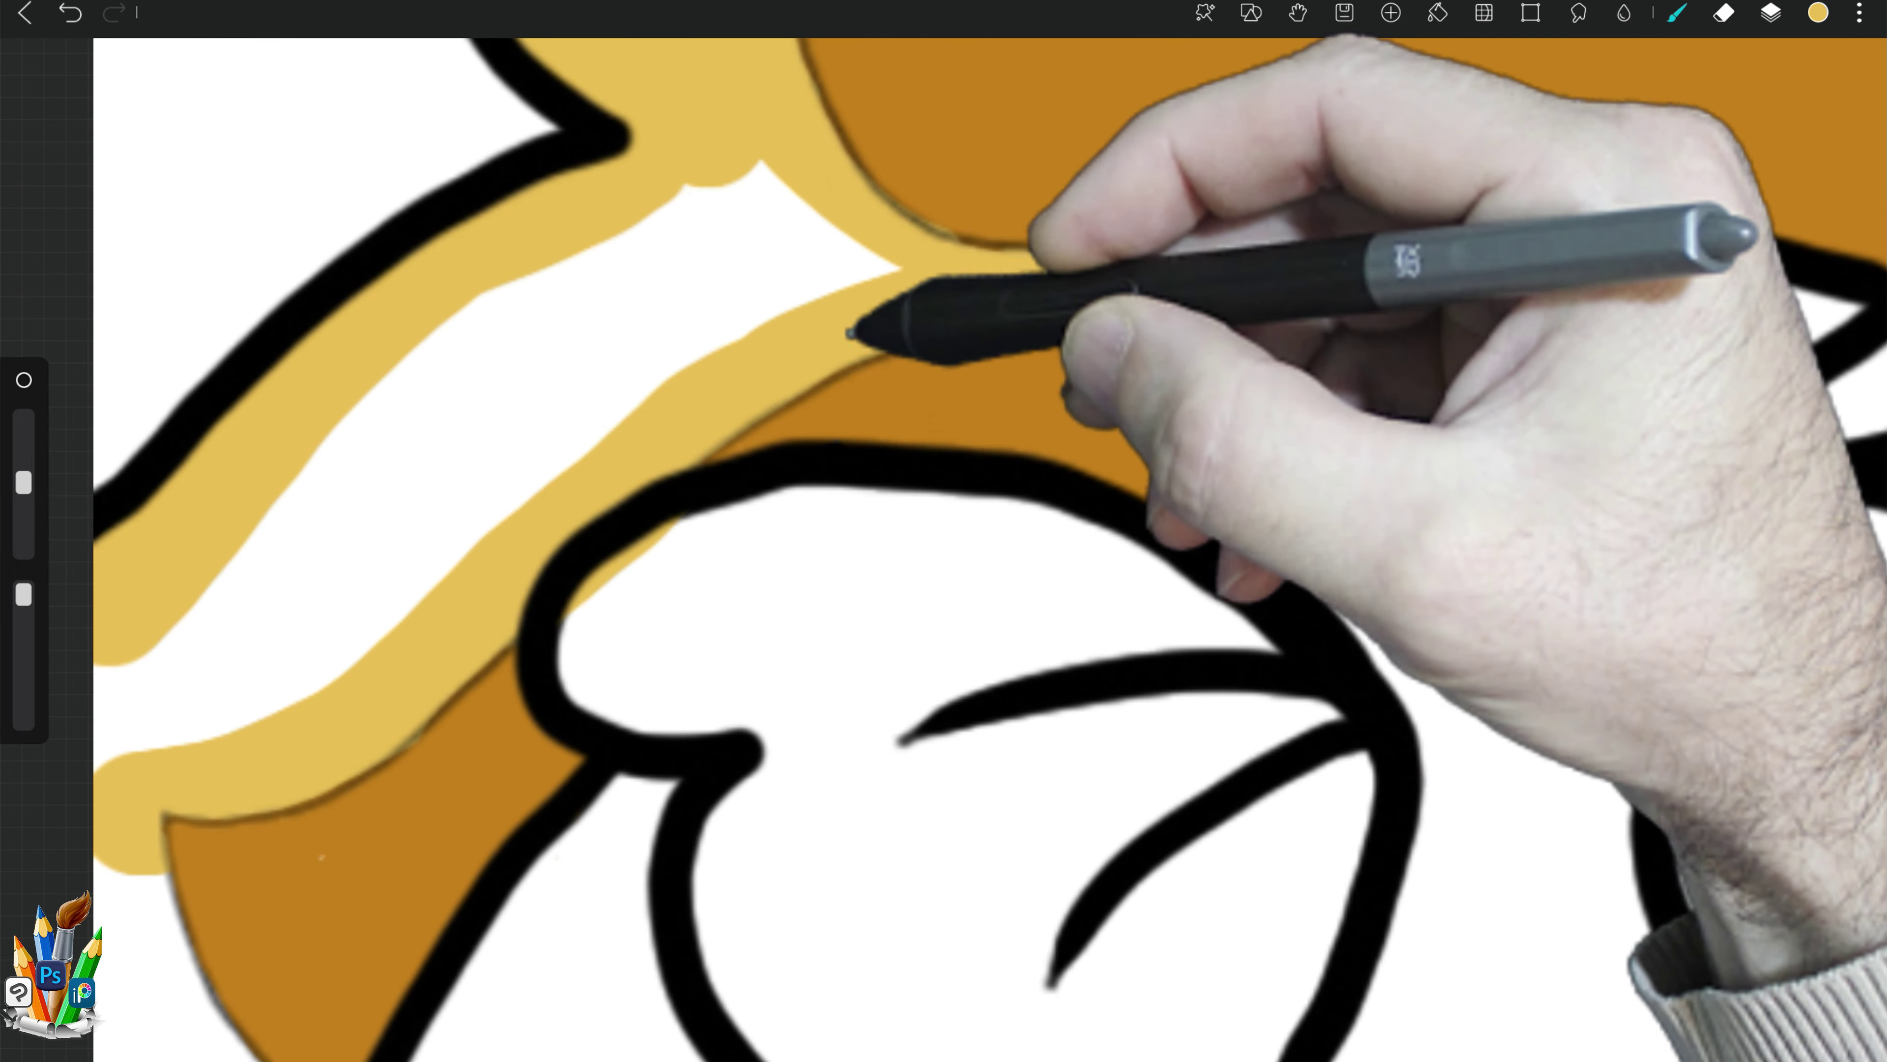
mouse_move(697, 191)
left_mouse_down()
mouse_move(569, 274)
mouse_move(507, 516)
left_mouse_up()
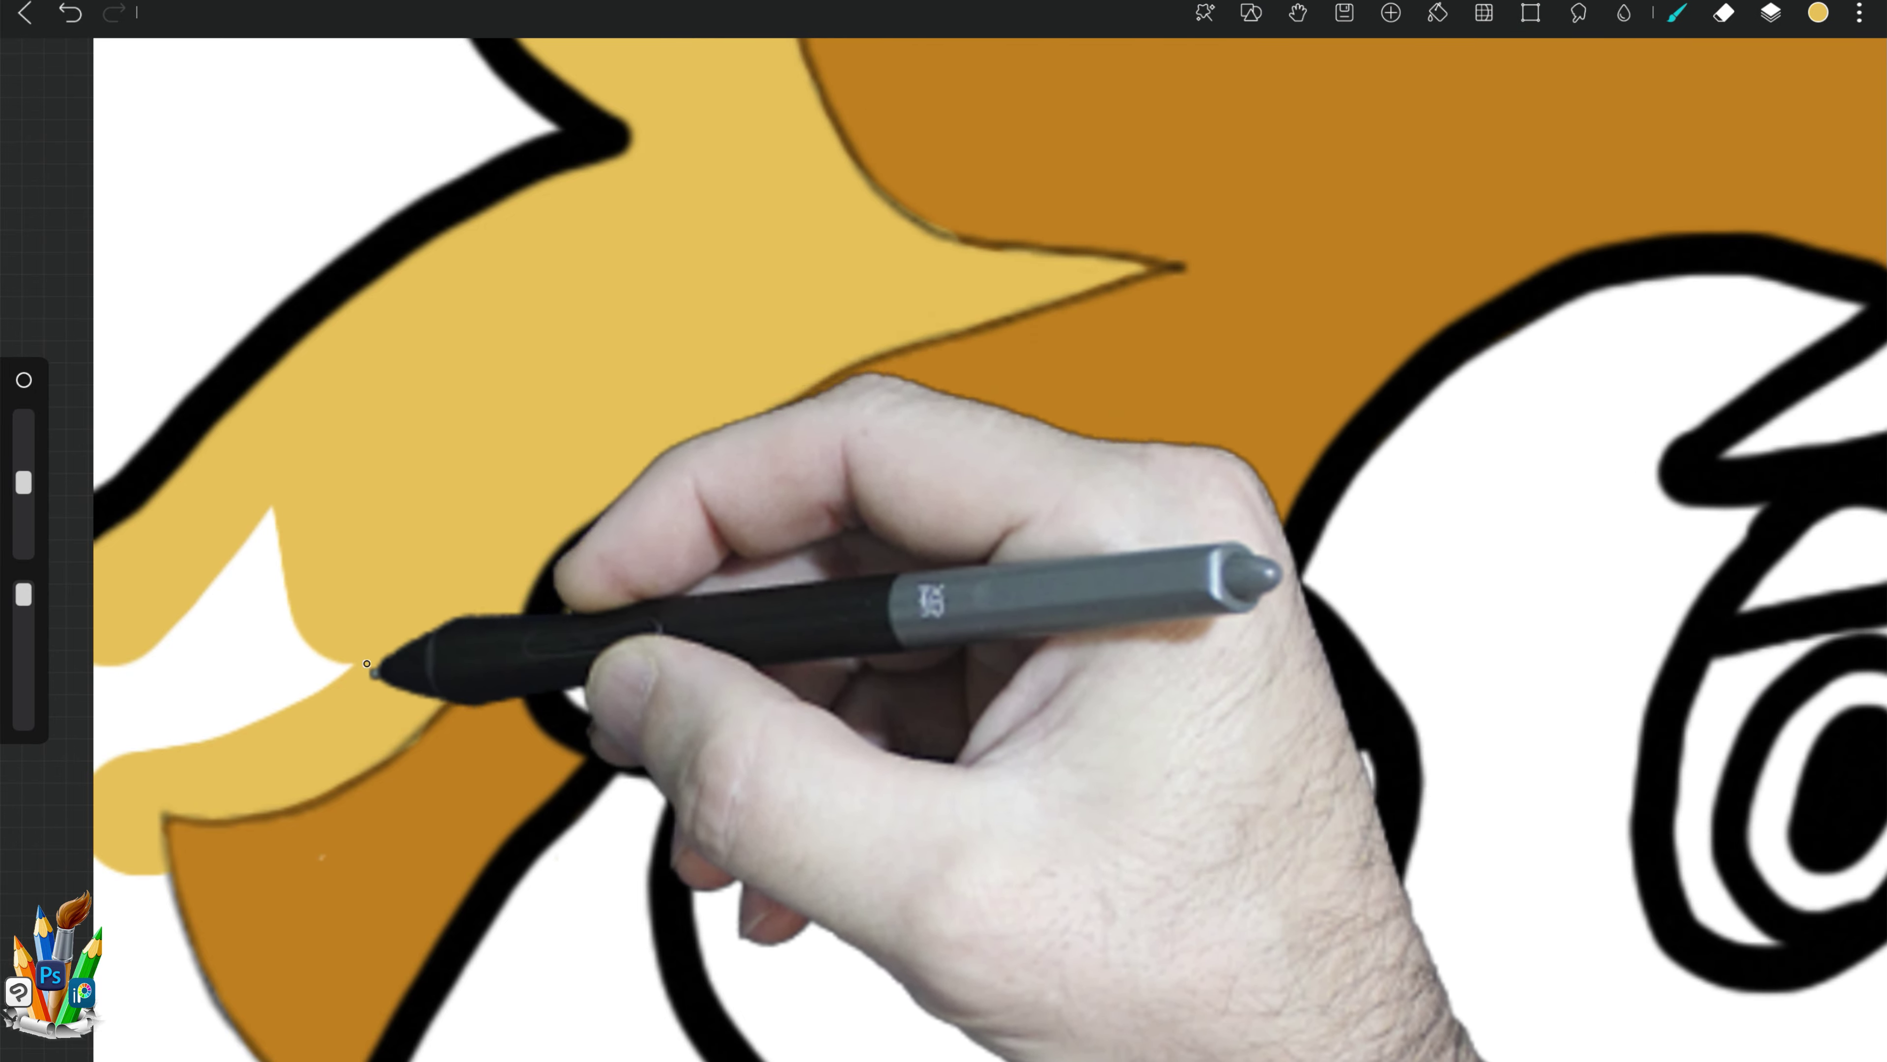
mouse_move(189, 674)
left_mouse_down()
mouse_move(177, 801)
mouse_move(295, 76)
left_mouse_up()
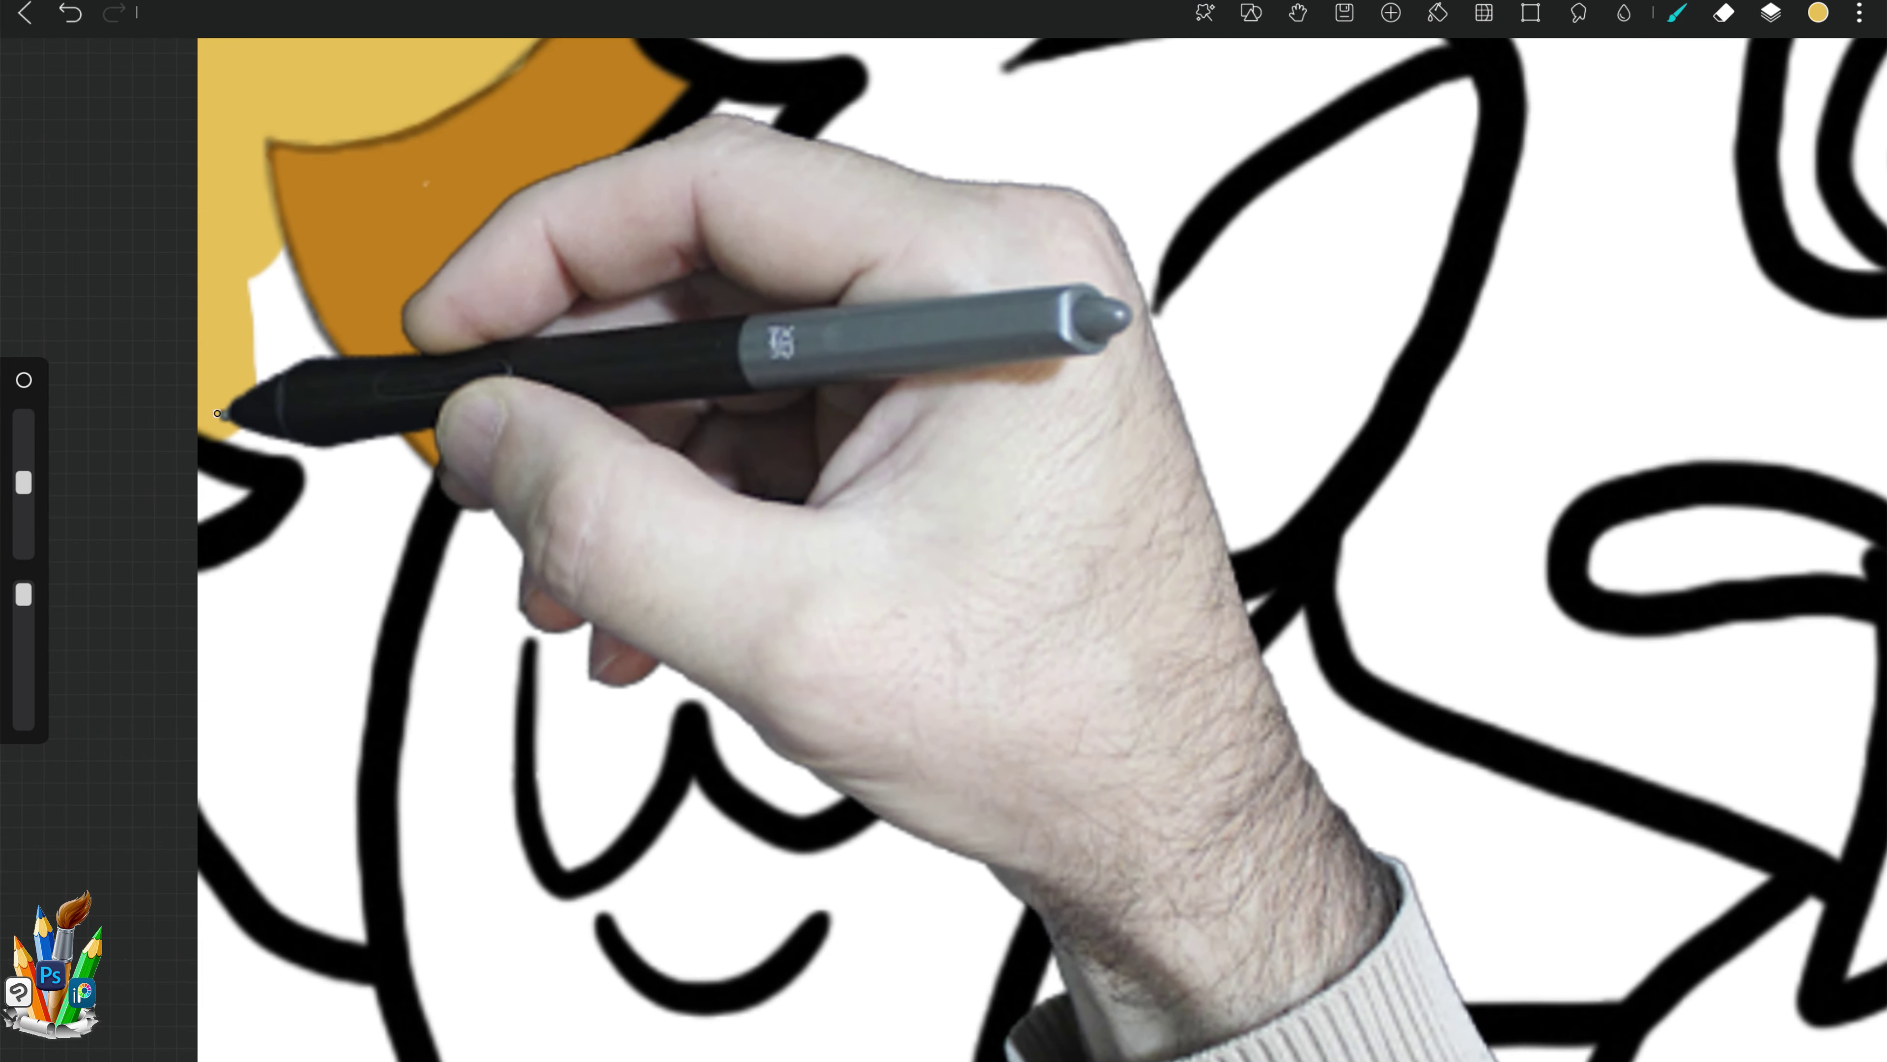
Step: Finish the yellow down the mane's lower-left side, then zoom out
left_click_drag(232, 401, 210, 568)
left_click_drag(273, 253, 335, 780)
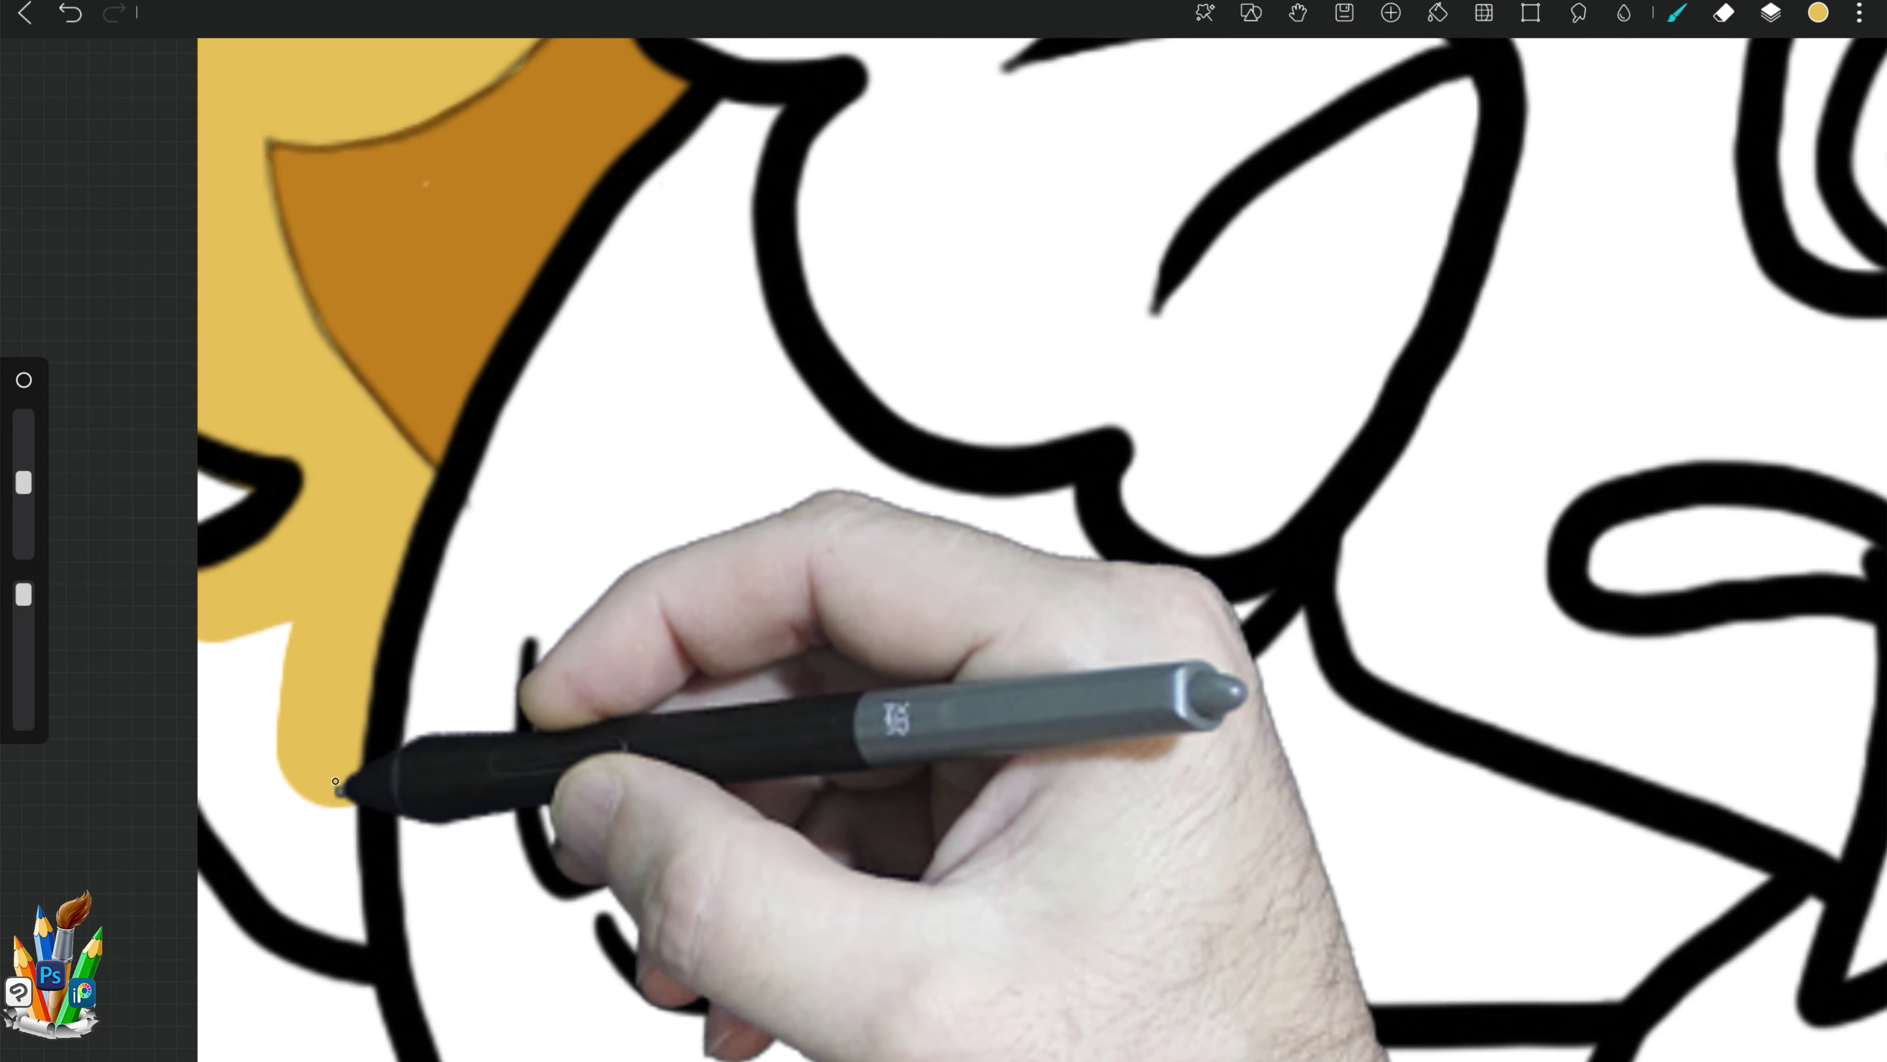
left_click_drag(316, 548, 316, 590)
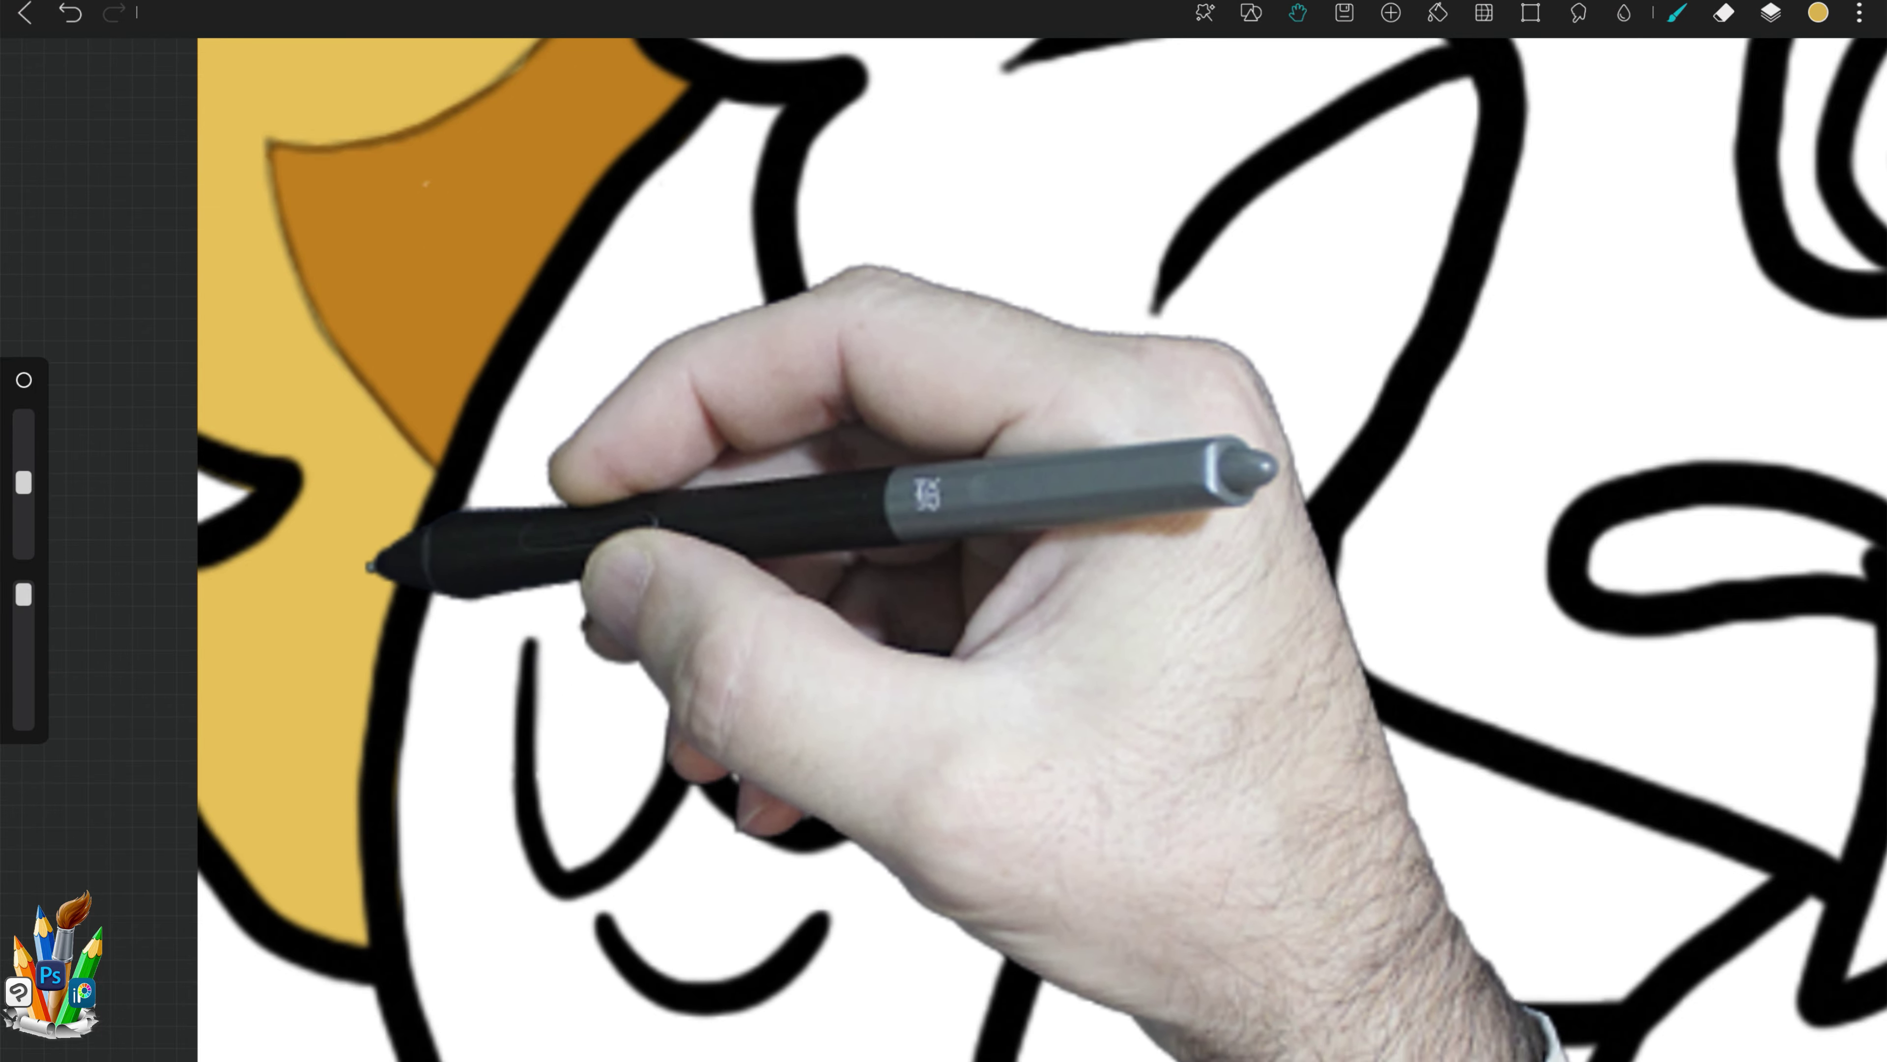
scroll(369, 567, "down", 5)
key("e")
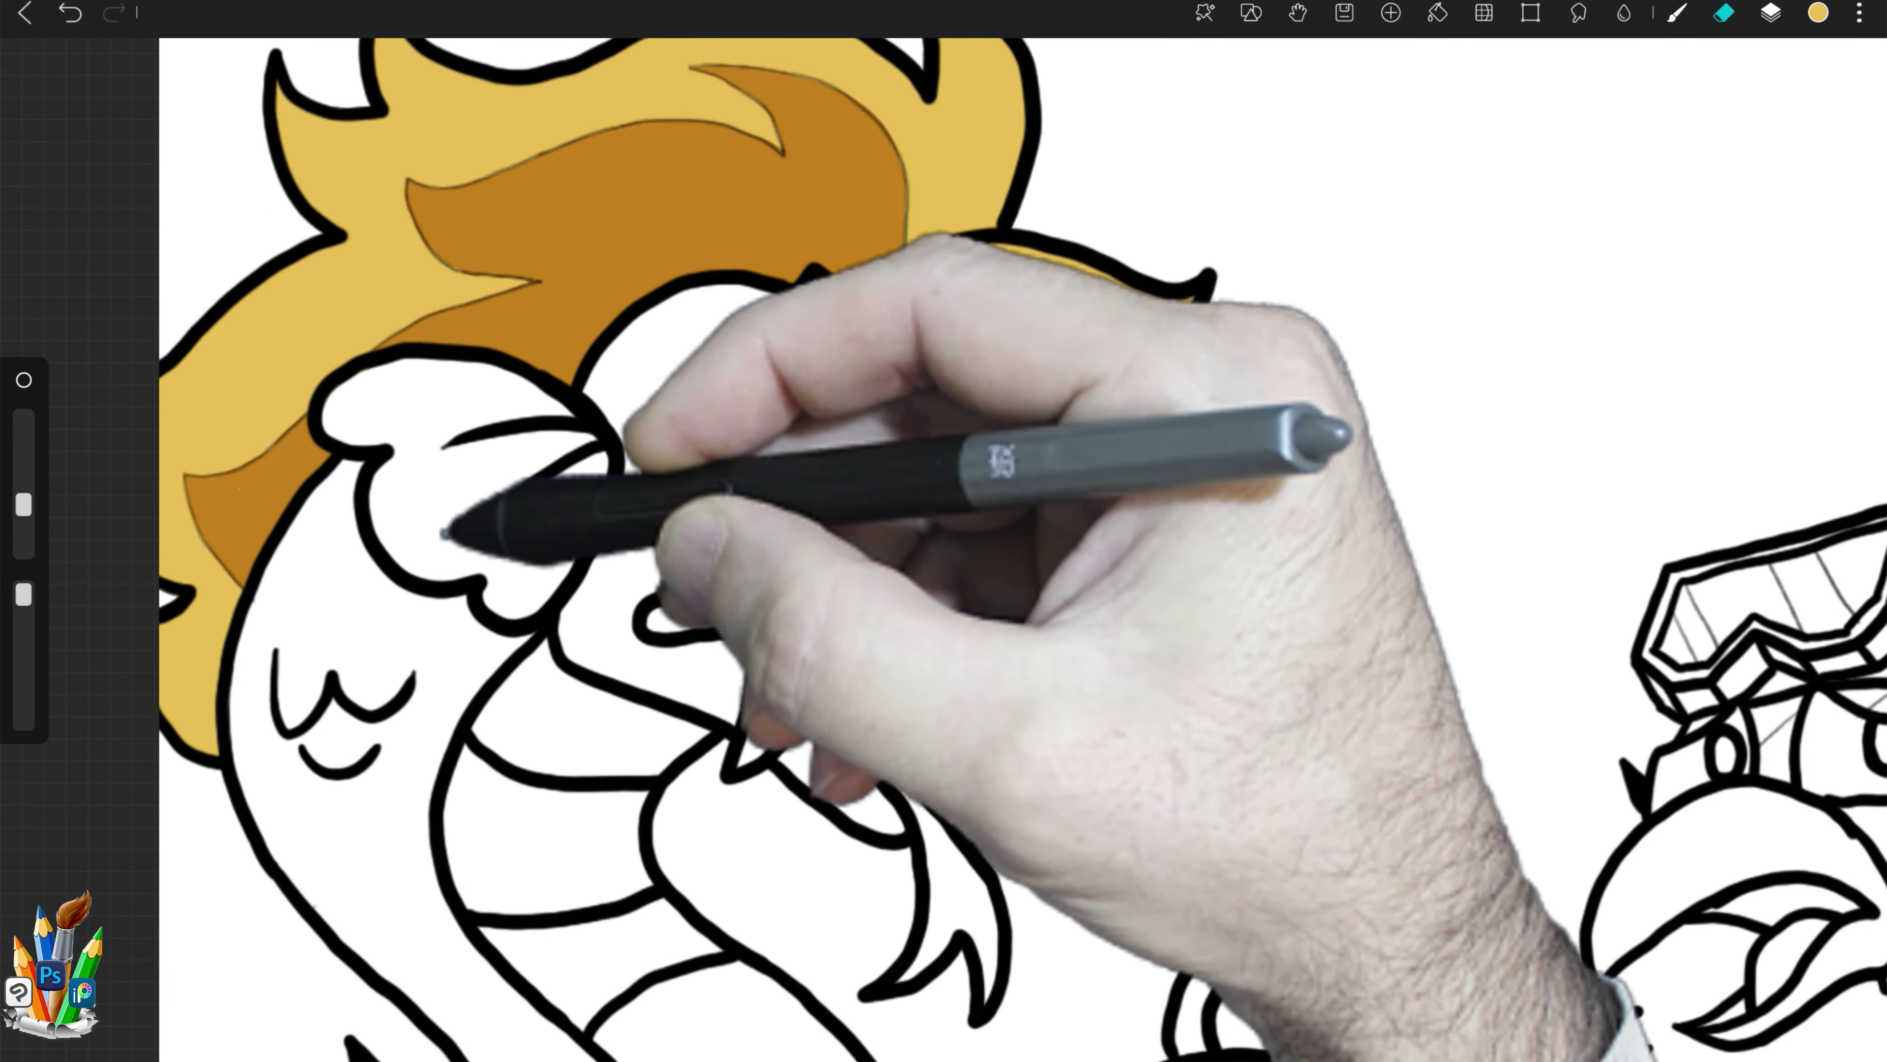
key("b")
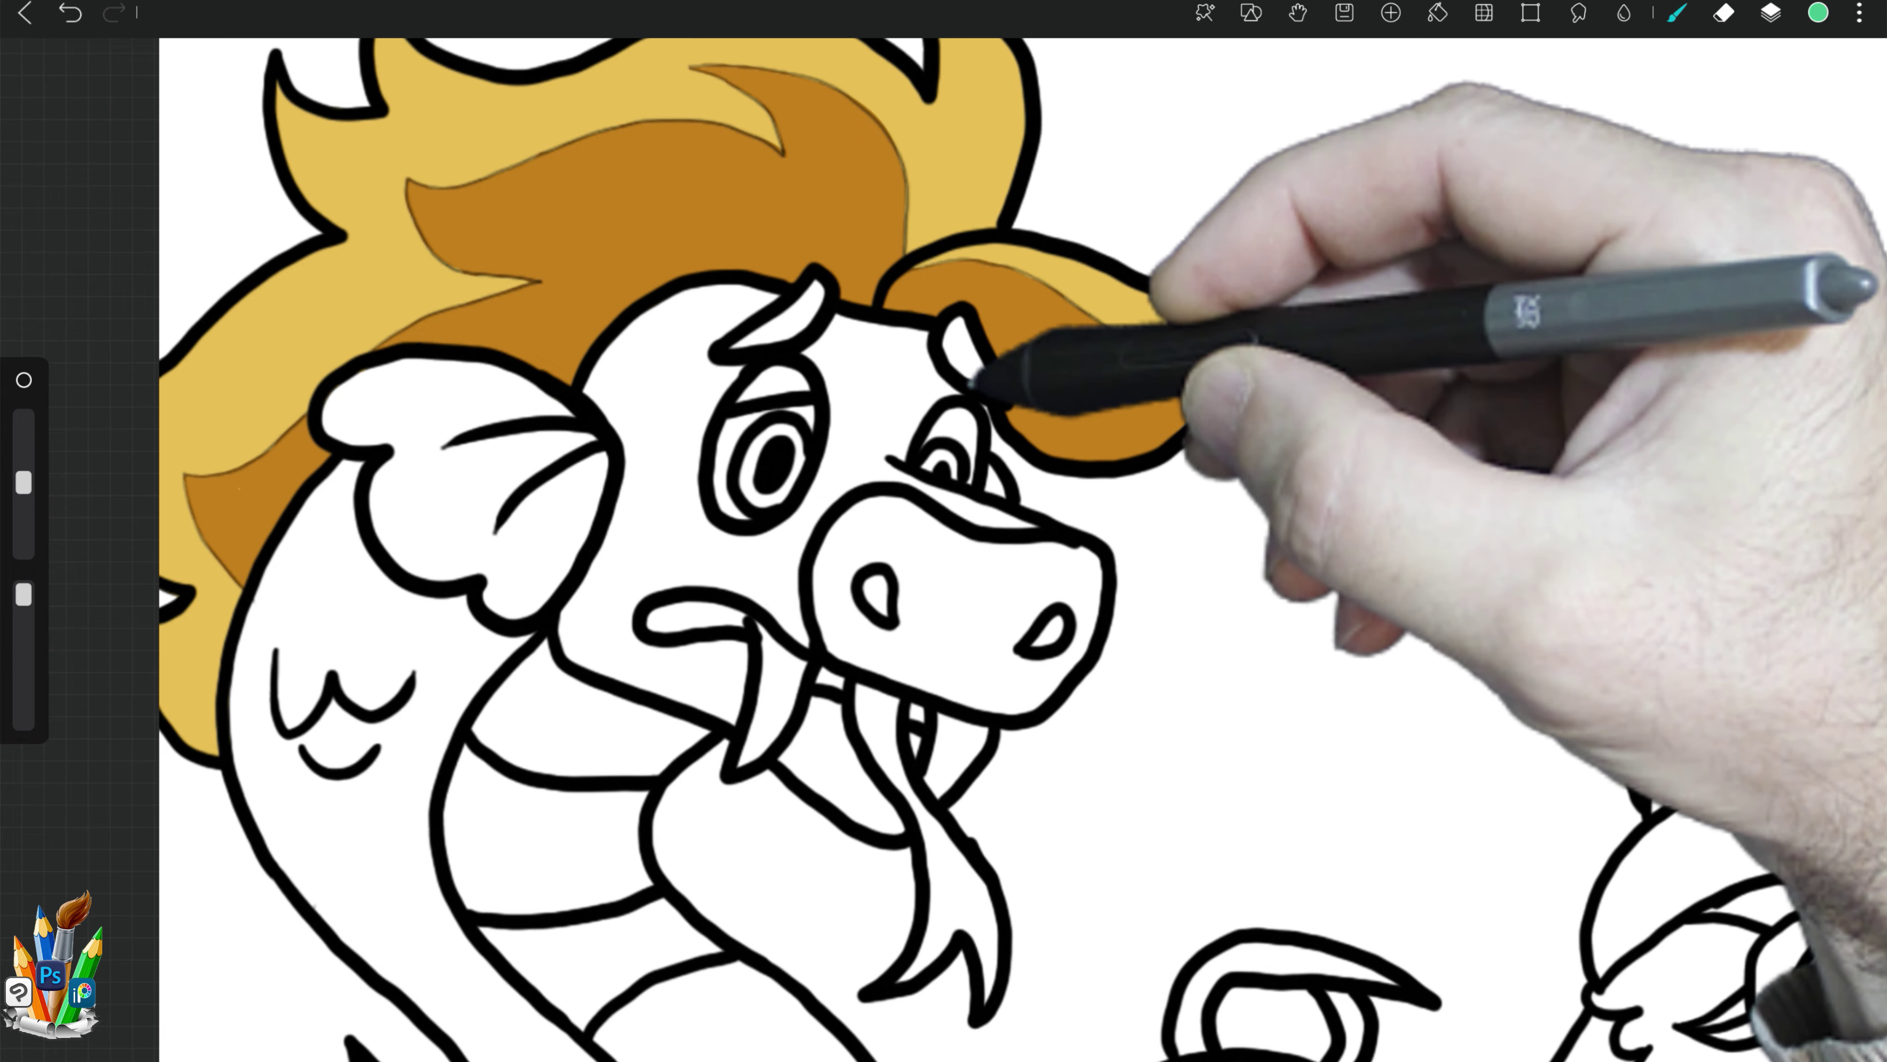
Step: Paint the dragon's face green beside the top-right horn and between the eyes
scroll(944, 550, "up", 5)
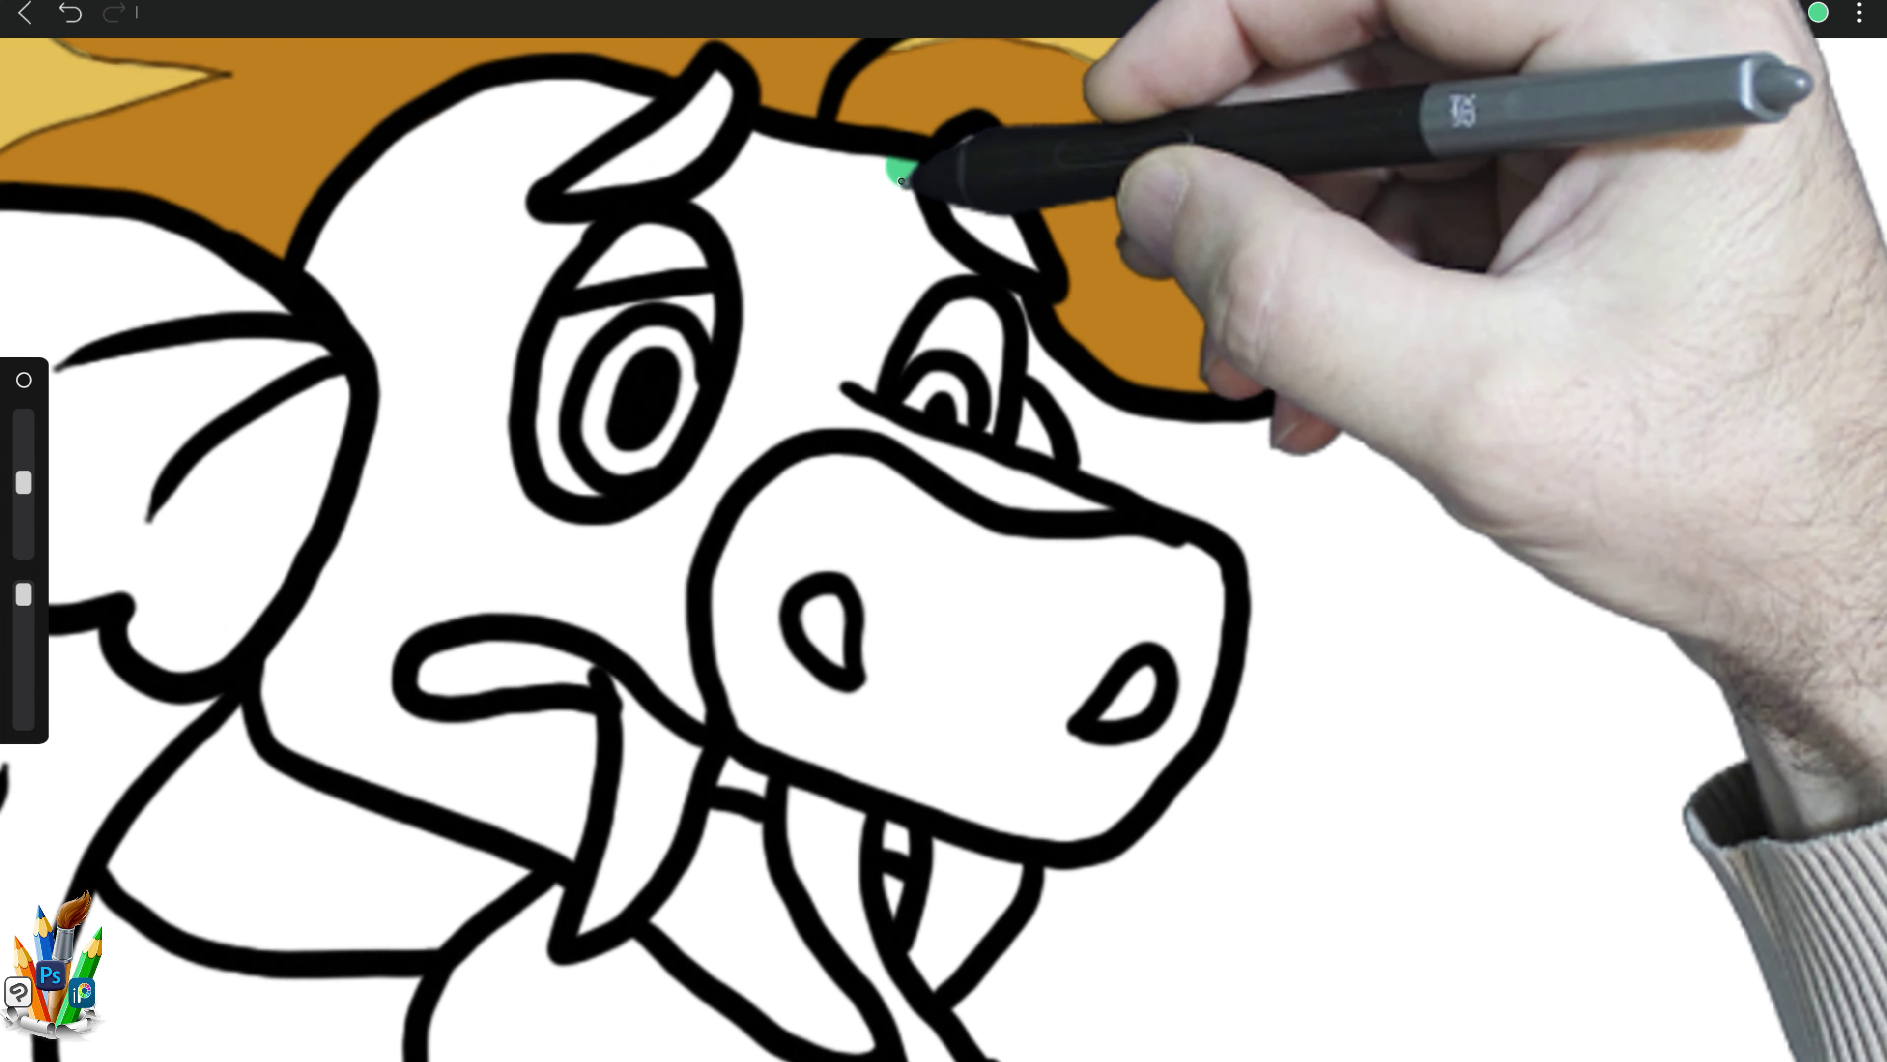
left_click_drag(901, 175, 843, 402)
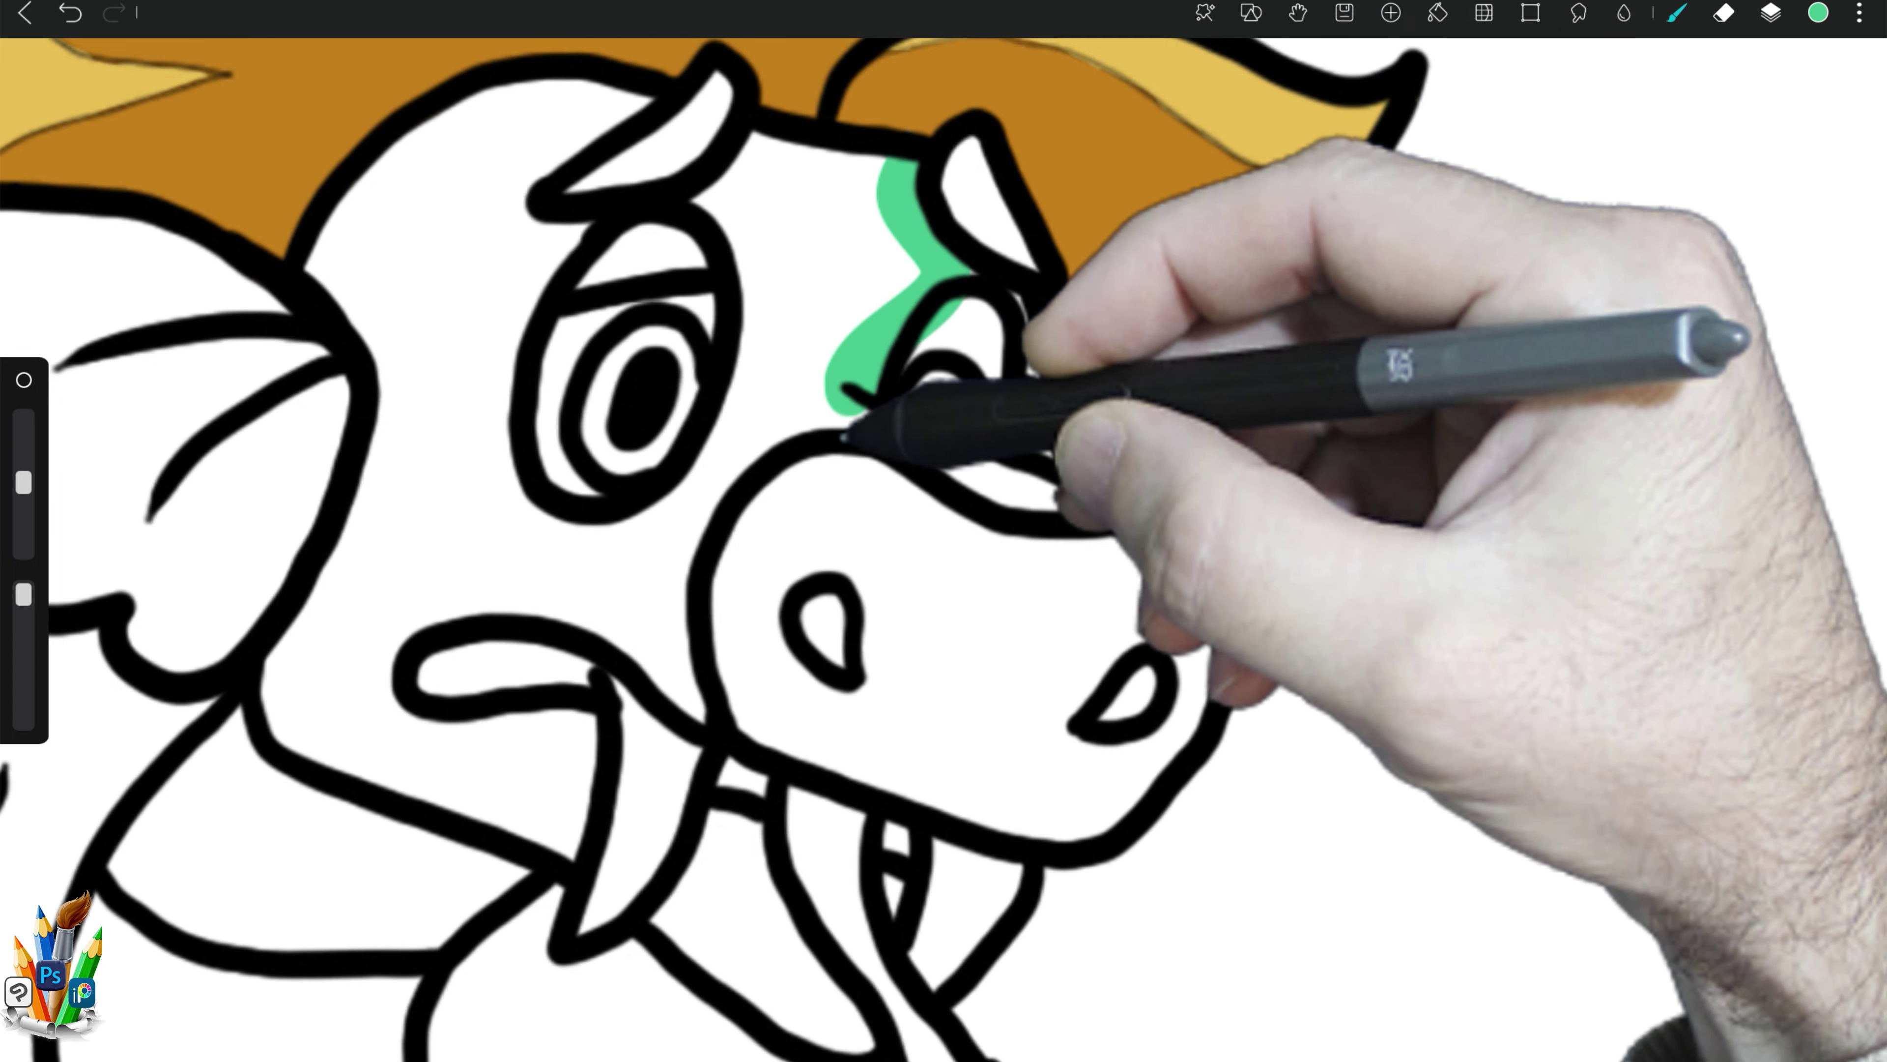
left_click(1765, 391)
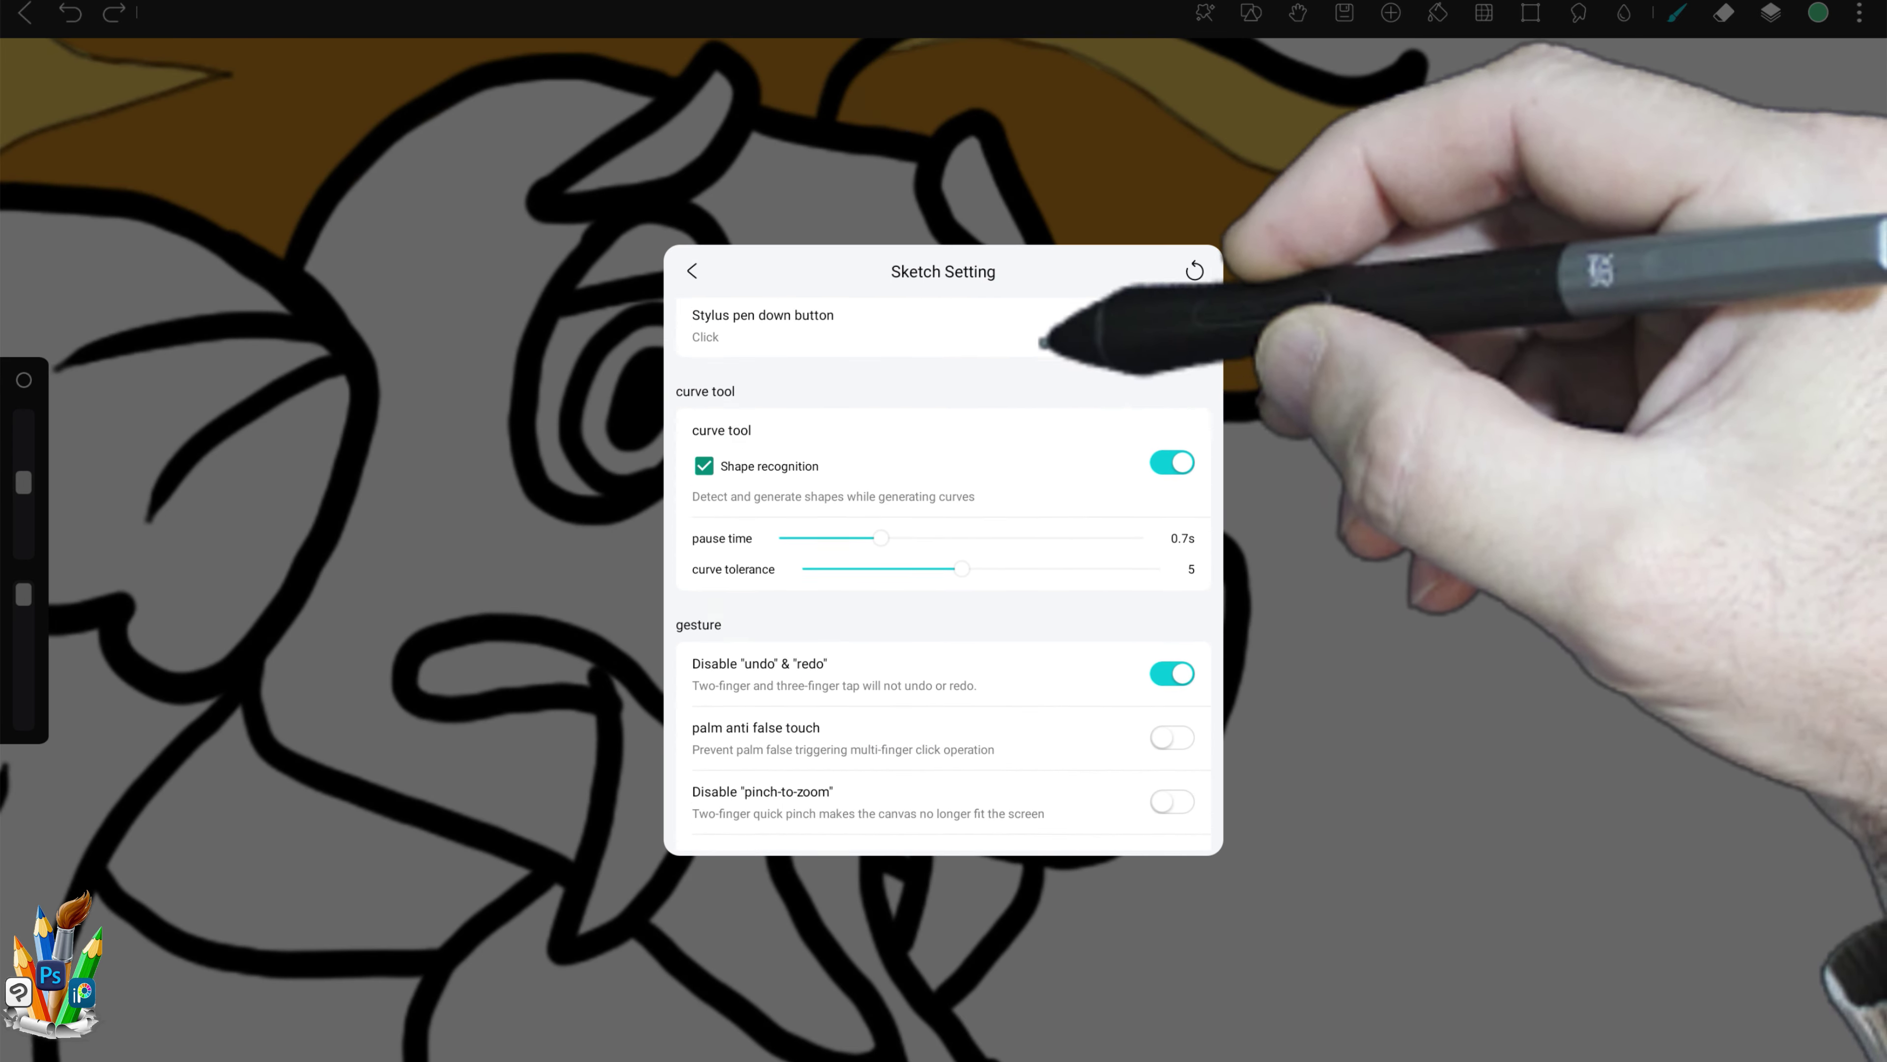
left_click(1263, 312)
left_click_drag(906, 171, 942, 266)
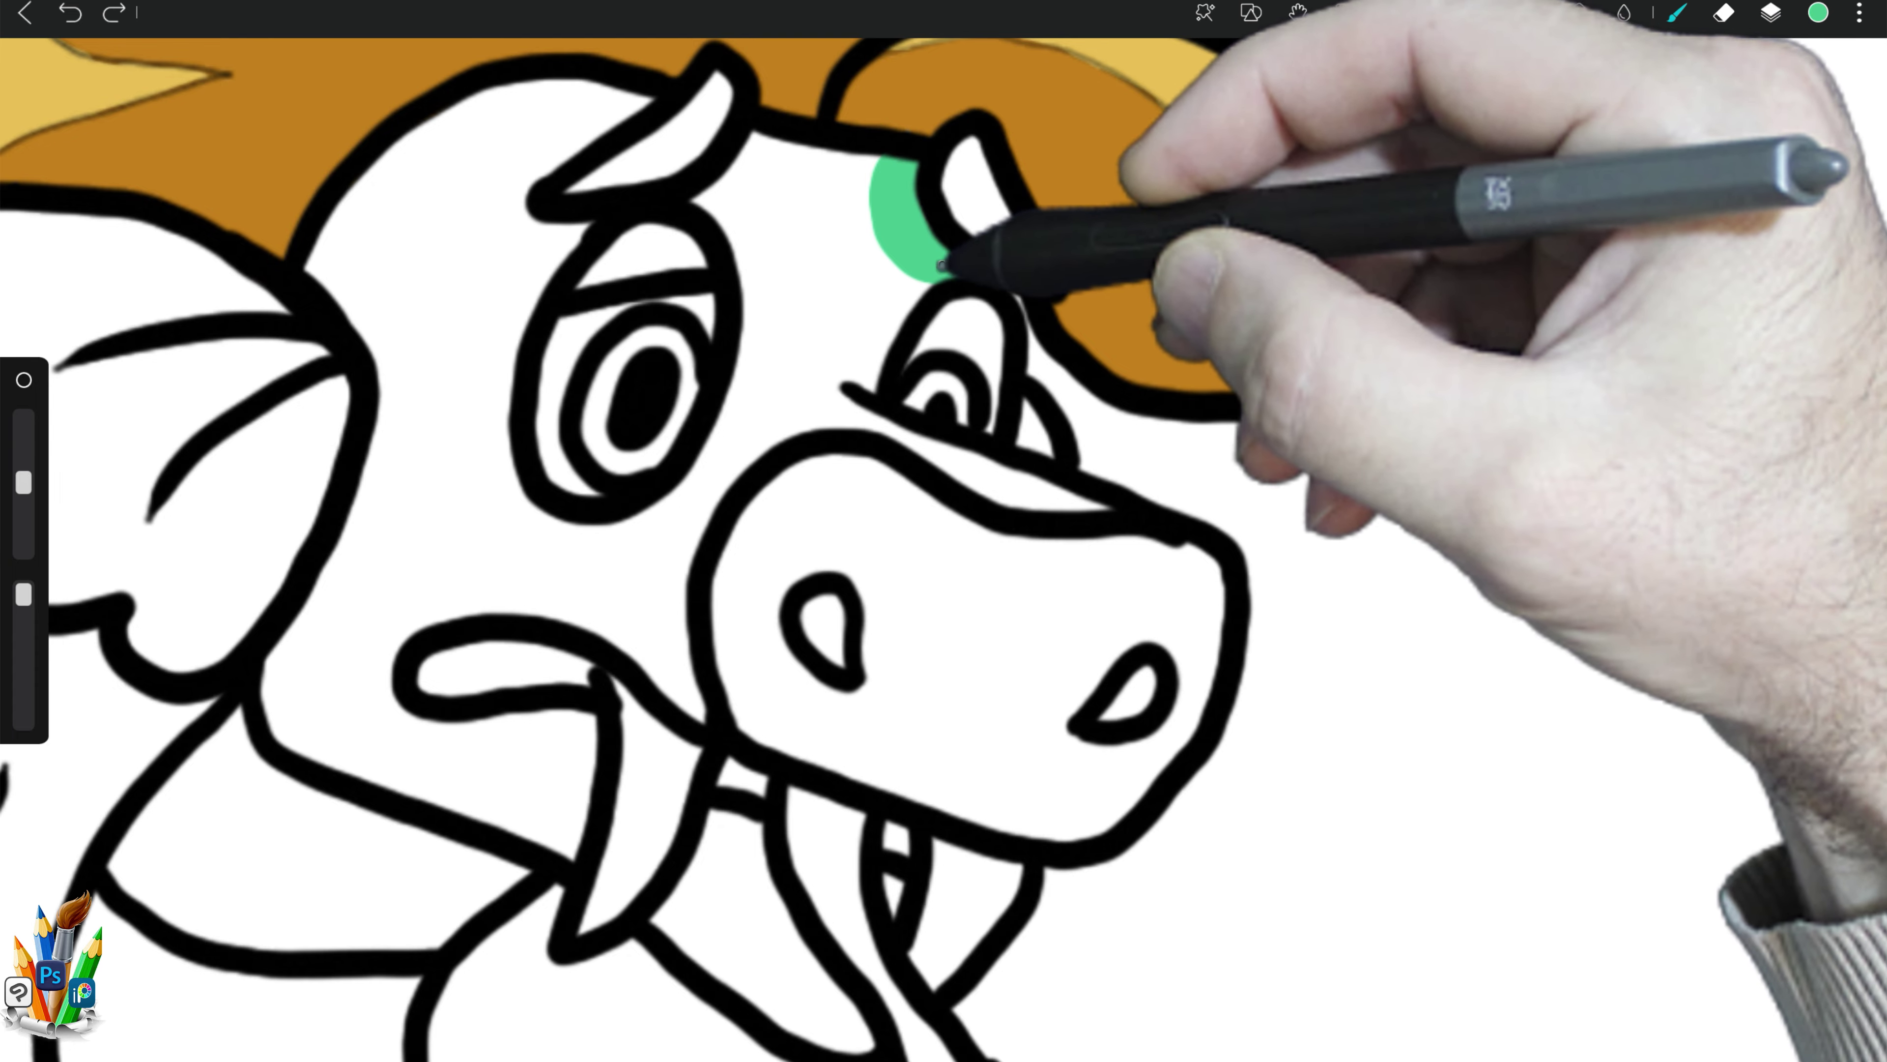
mouse_move(971, 473)
left_mouse_down()
mouse_move(800, 400)
mouse_move(905, 147)
mouse_move(719, 211)
mouse_move(843, 253)
mouse_move(695, 674)
mouse_move(536, 573)
mouse_move(611, 610)
mouse_move(631, 527)
mouse_move(569, 540)
mouse_move(932, 341)
left_mouse_up()
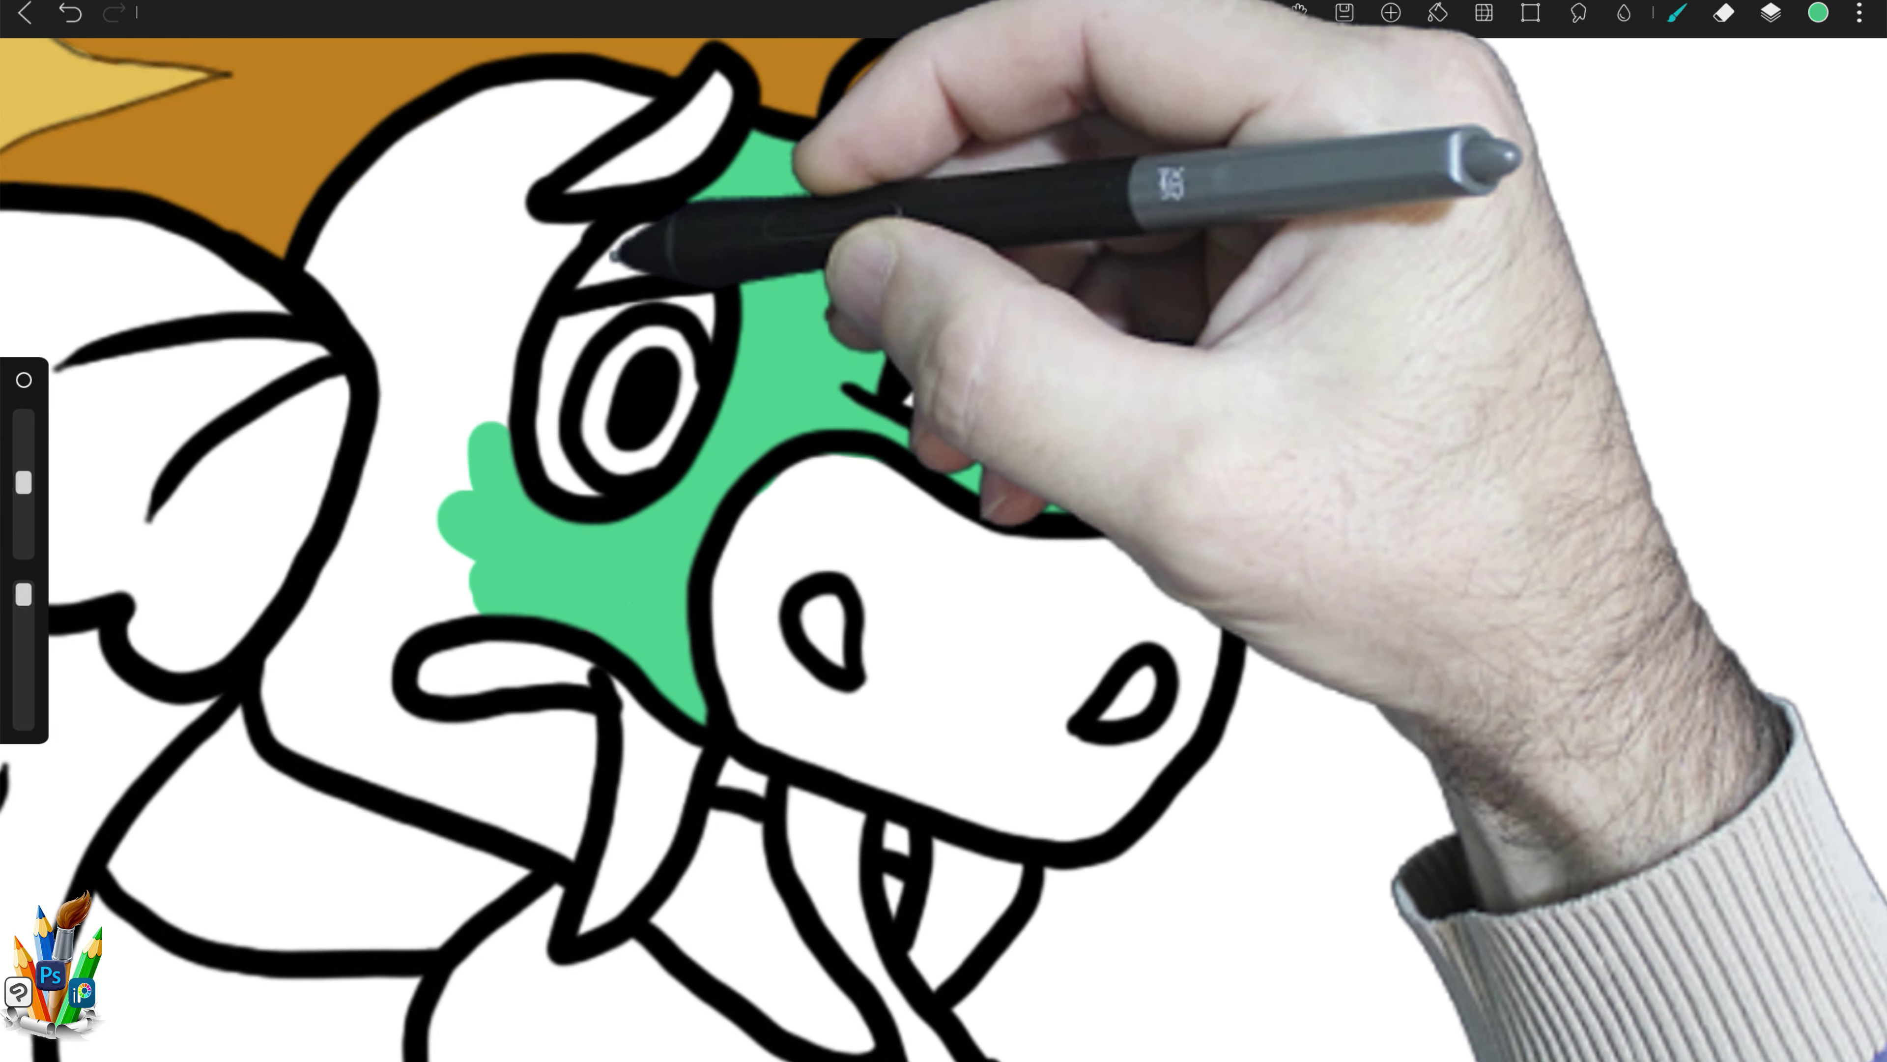
Step: Paint green over the forehead and left face, covering gaps around the jaw and fang
left_click_drag(554, 226, 489, 431)
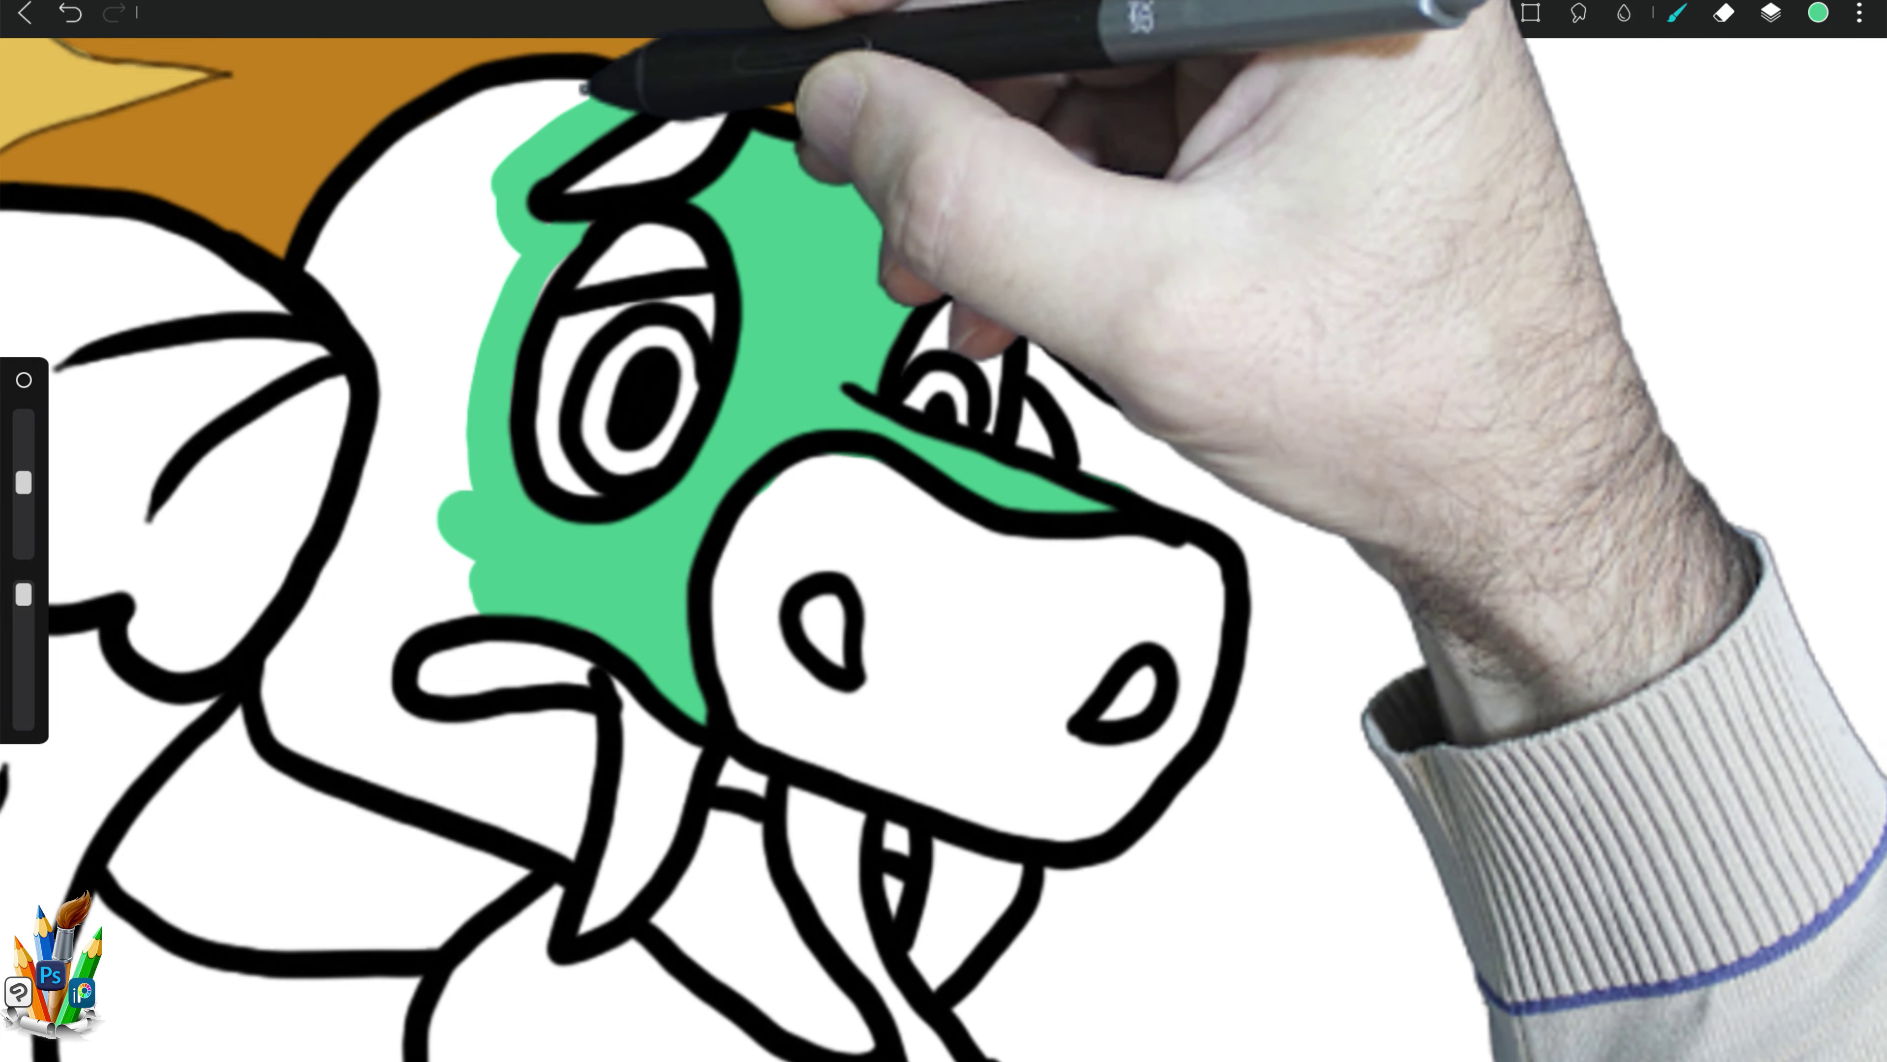
mouse_move(587, 82)
left_mouse_down()
mouse_move(320, 275)
mouse_move(422, 252)
mouse_move(548, 261)
mouse_move(497, 219)
mouse_move(443, 382)
mouse_move(316, 611)
mouse_move(421, 779)
mouse_move(422, 632)
mouse_move(460, 602)
mouse_move(379, 624)
mouse_move(566, 712)
left_mouse_up()
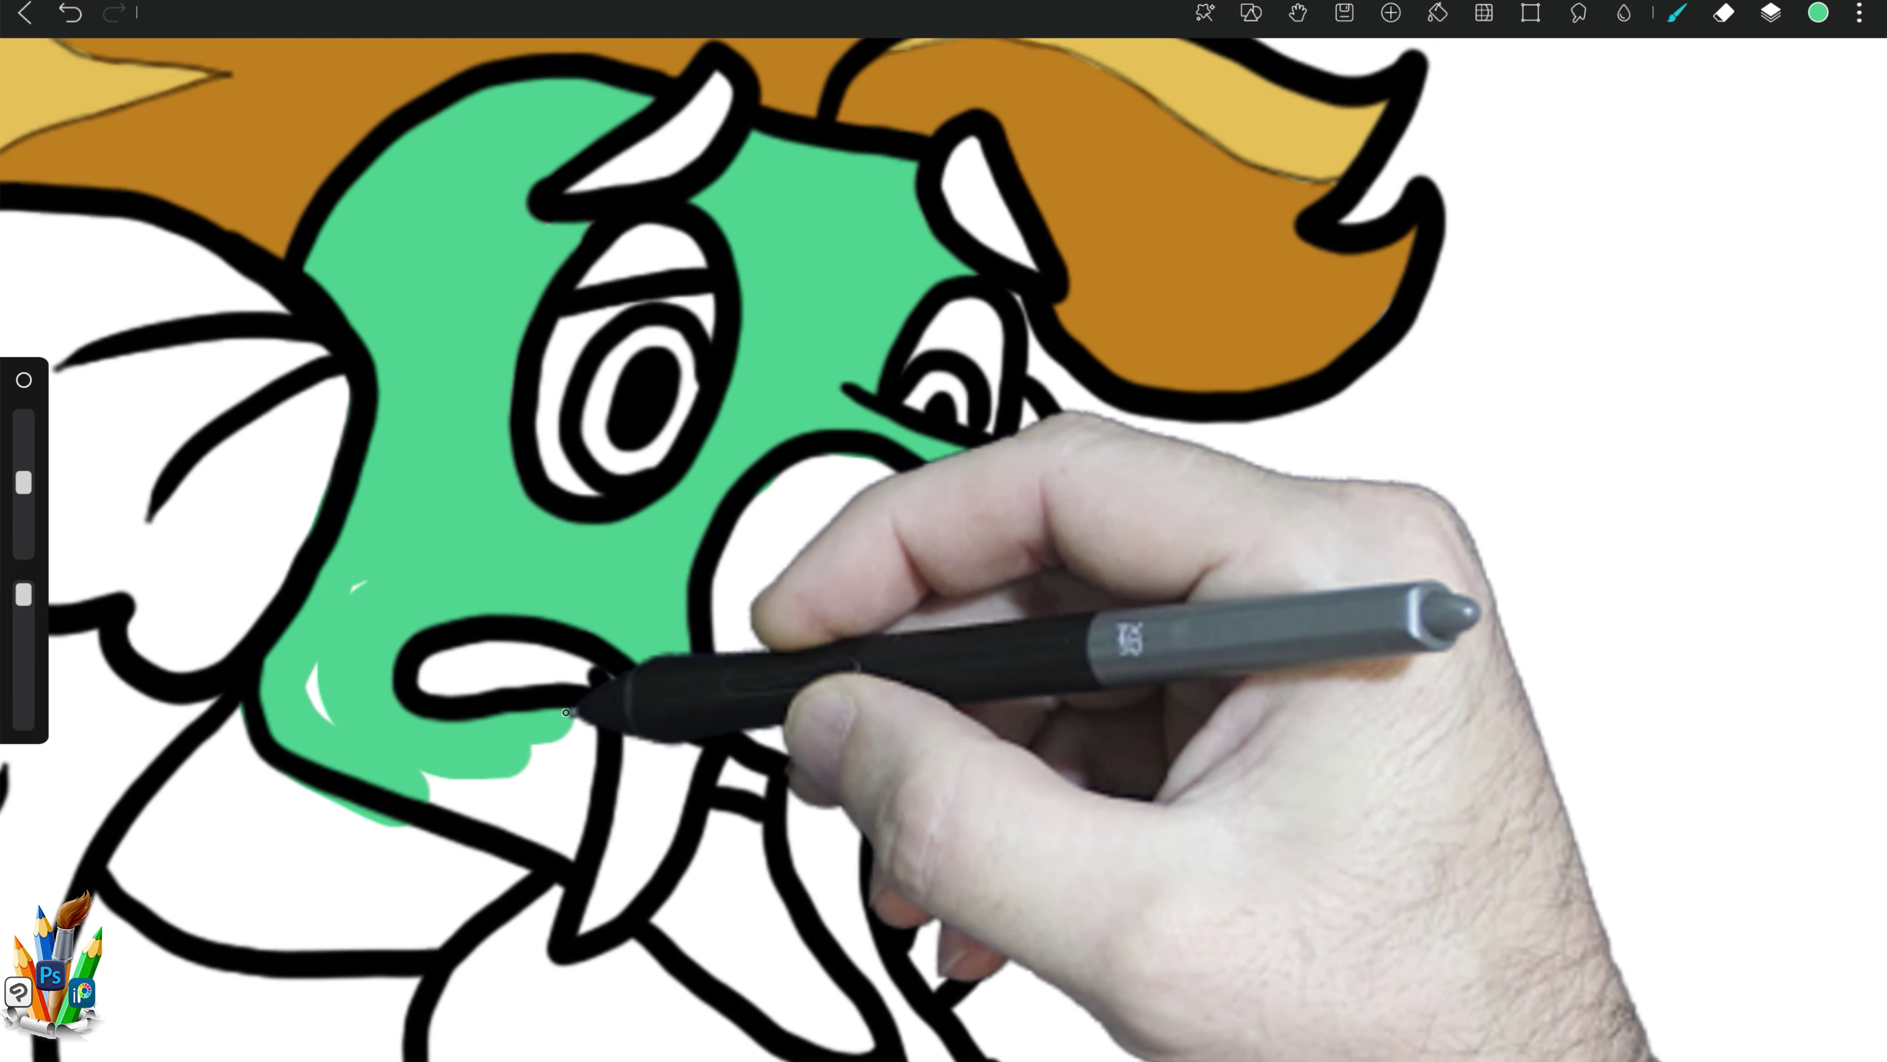
mouse_move(479, 792)
left_mouse_down()
mouse_move(379, 561)
mouse_move(273, 724)
mouse_move(516, 799)
left_mouse_up()
key("e")
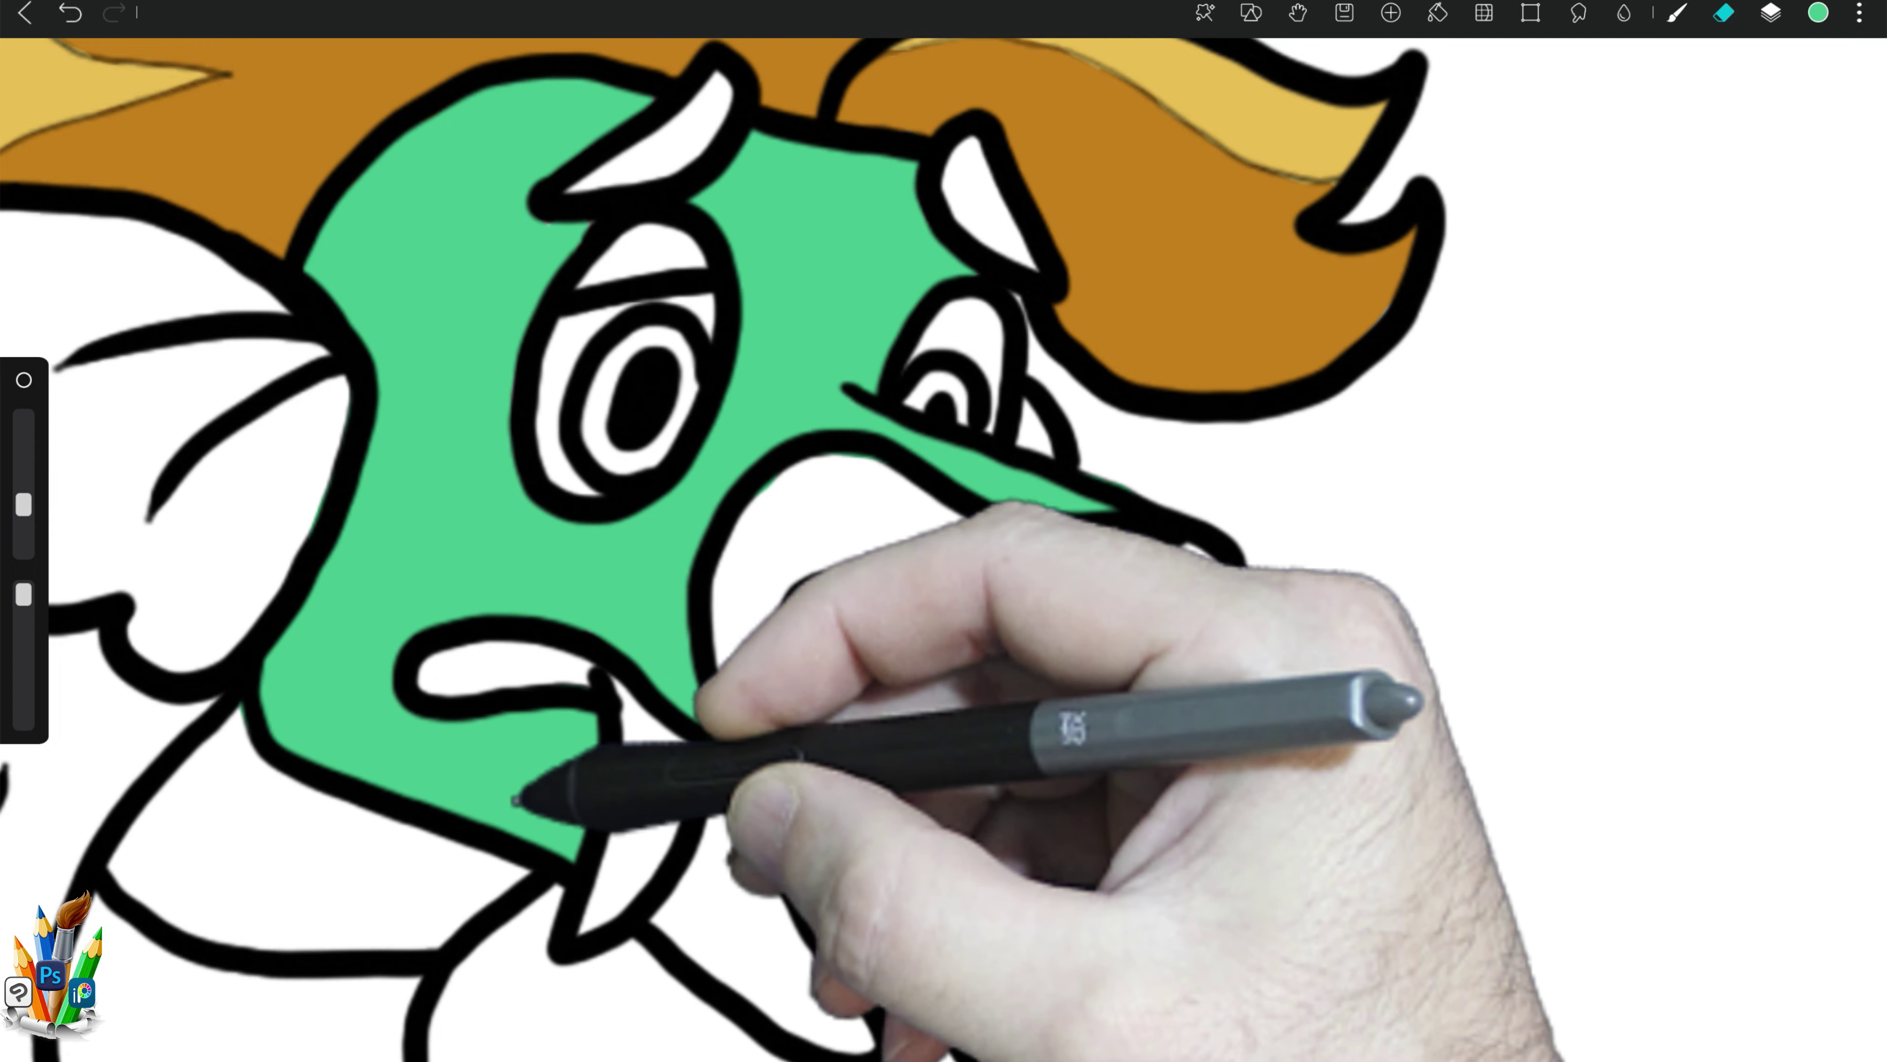
mouse_move(746, 833)
left_mouse_down()
mouse_move(758, 792)
mouse_move(843, 959)
mouse_move(664, 910)
left_mouse_up()
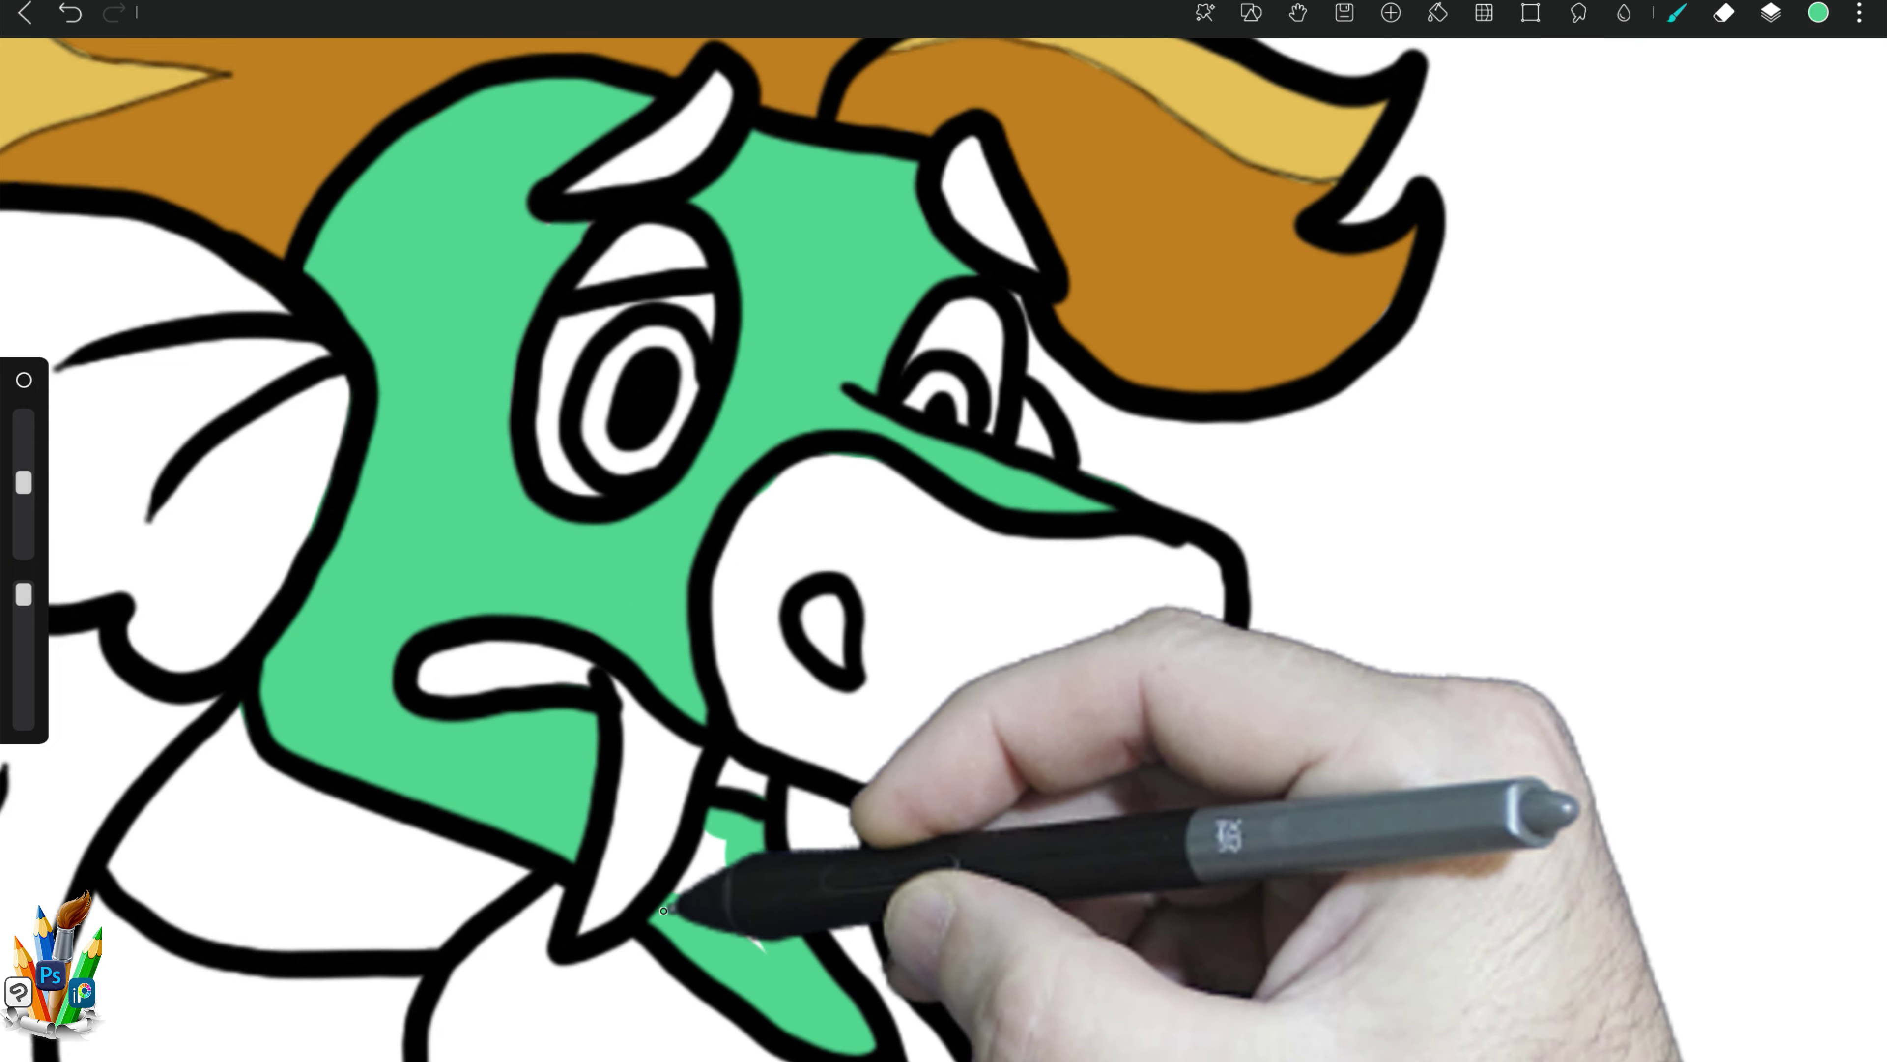
left_click(943, 818)
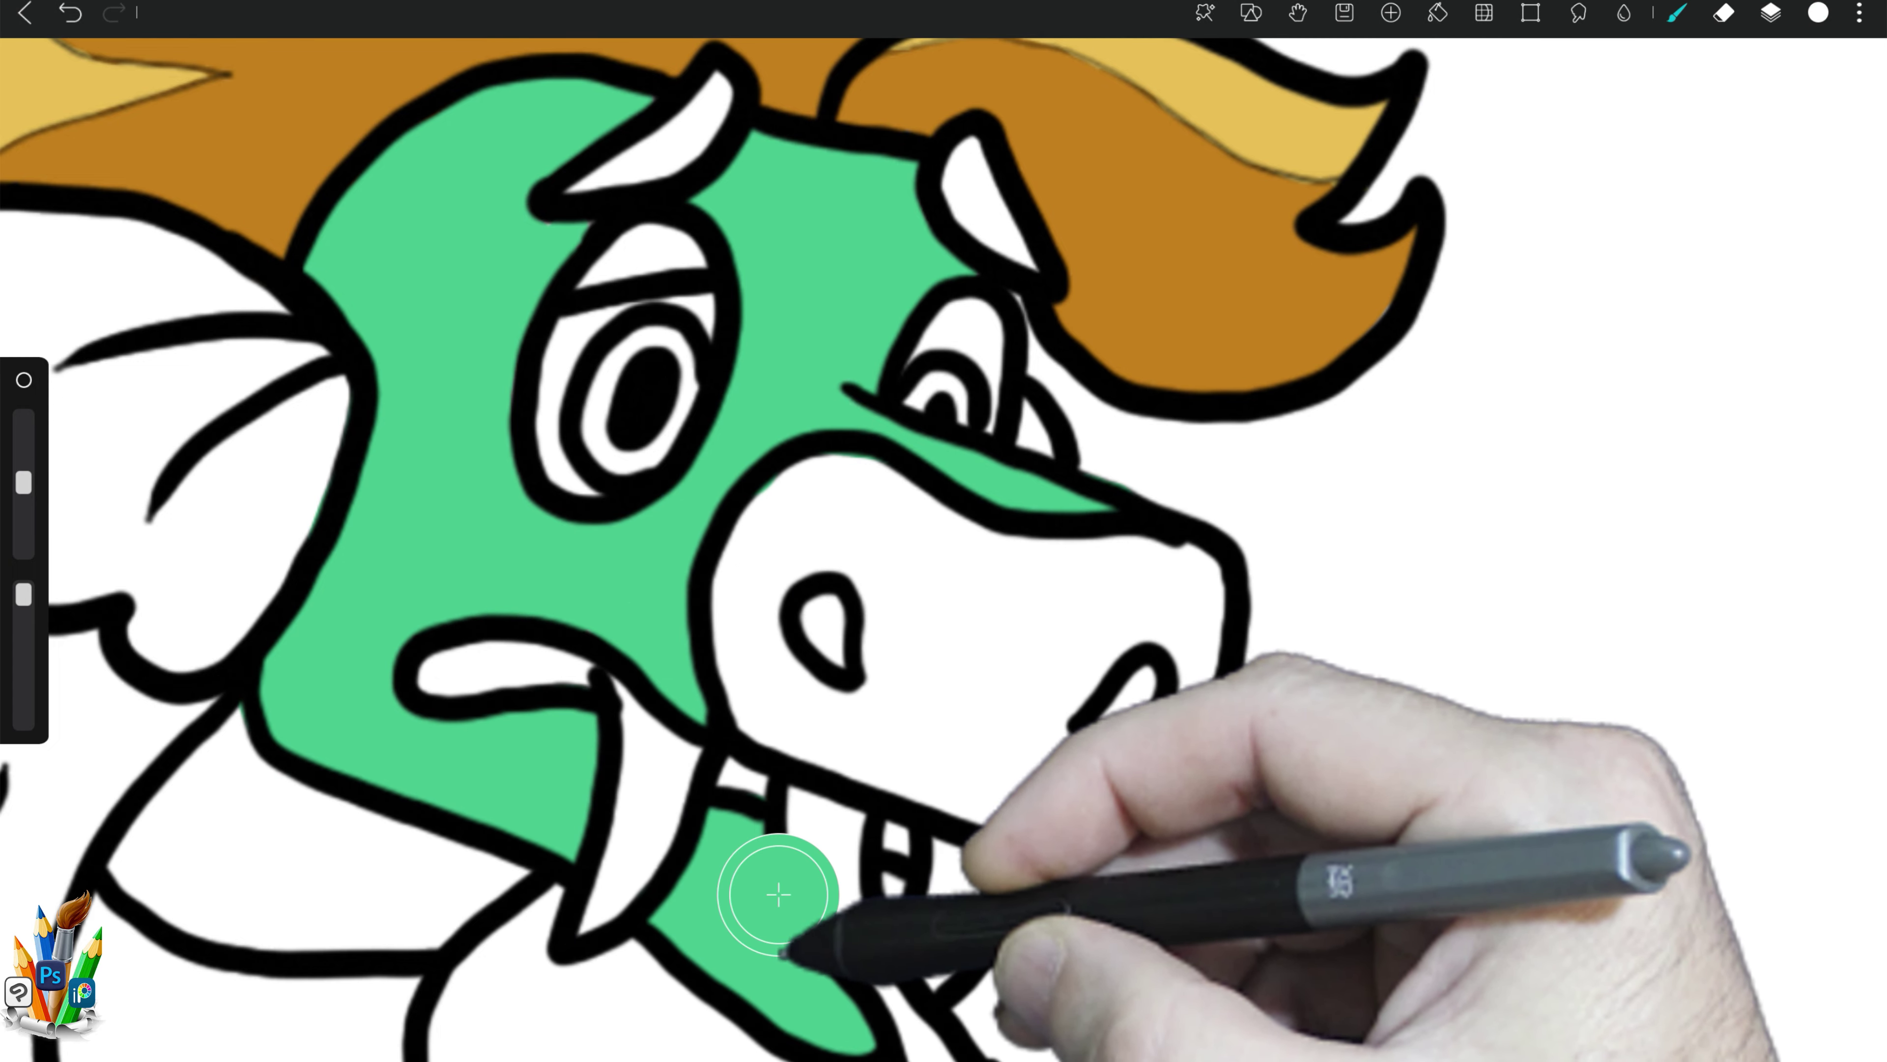
left_click(779, 894)
Step: Paint green along the body outline and the white strip along the neck
left_click_drag(337, 905, 407, 846)
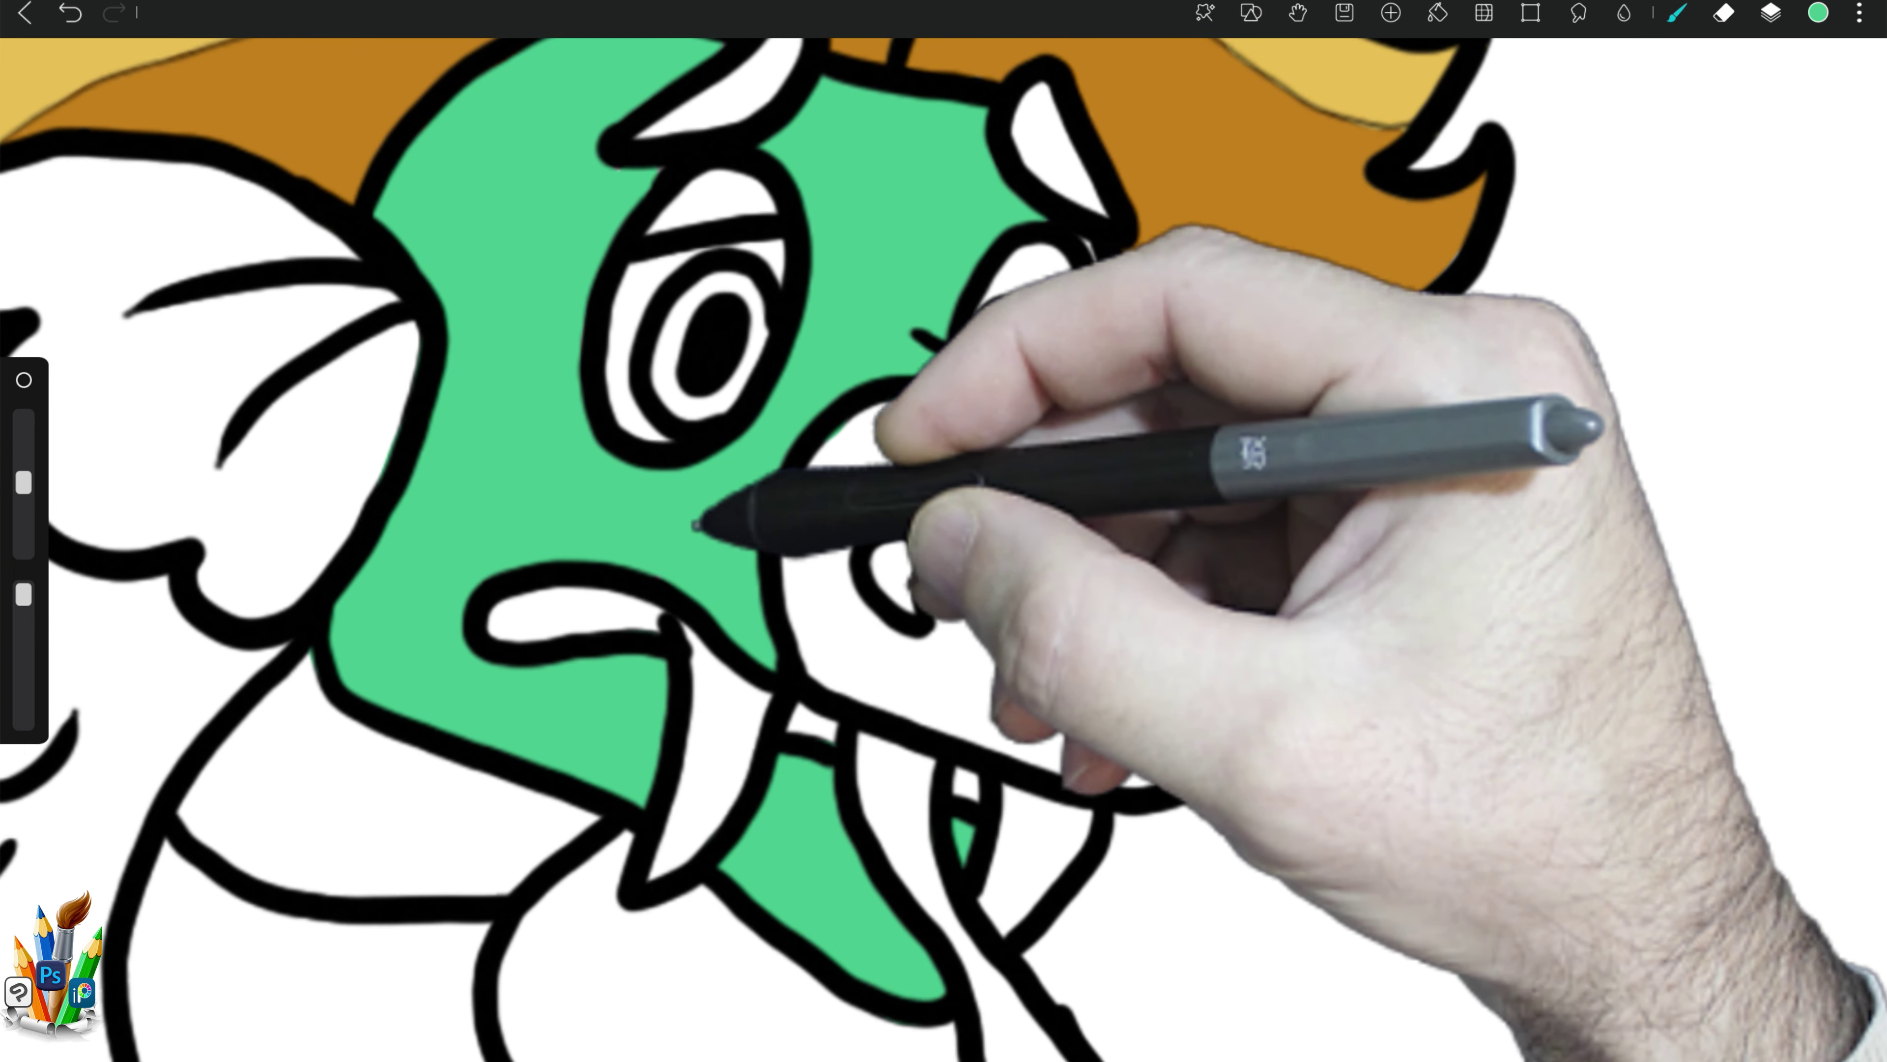
mouse_move(529, 550)
left_mouse_down()
mouse_move(800, 439)
mouse_move(686, 286)
mouse_move(421, 303)
mouse_move(360, 244)
mouse_move(527, 472)
mouse_move(737, 539)
mouse_move(547, 978)
left_mouse_up()
mouse_move(349, 290)
left_mouse_down()
mouse_move(203, 587)
mouse_move(273, 865)
mouse_move(371, 316)
mouse_move(474, 805)
mouse_move(514, 497)
mouse_move(379, 624)
mouse_move(295, 990)
mouse_move(553, 863)
left_mouse_up()
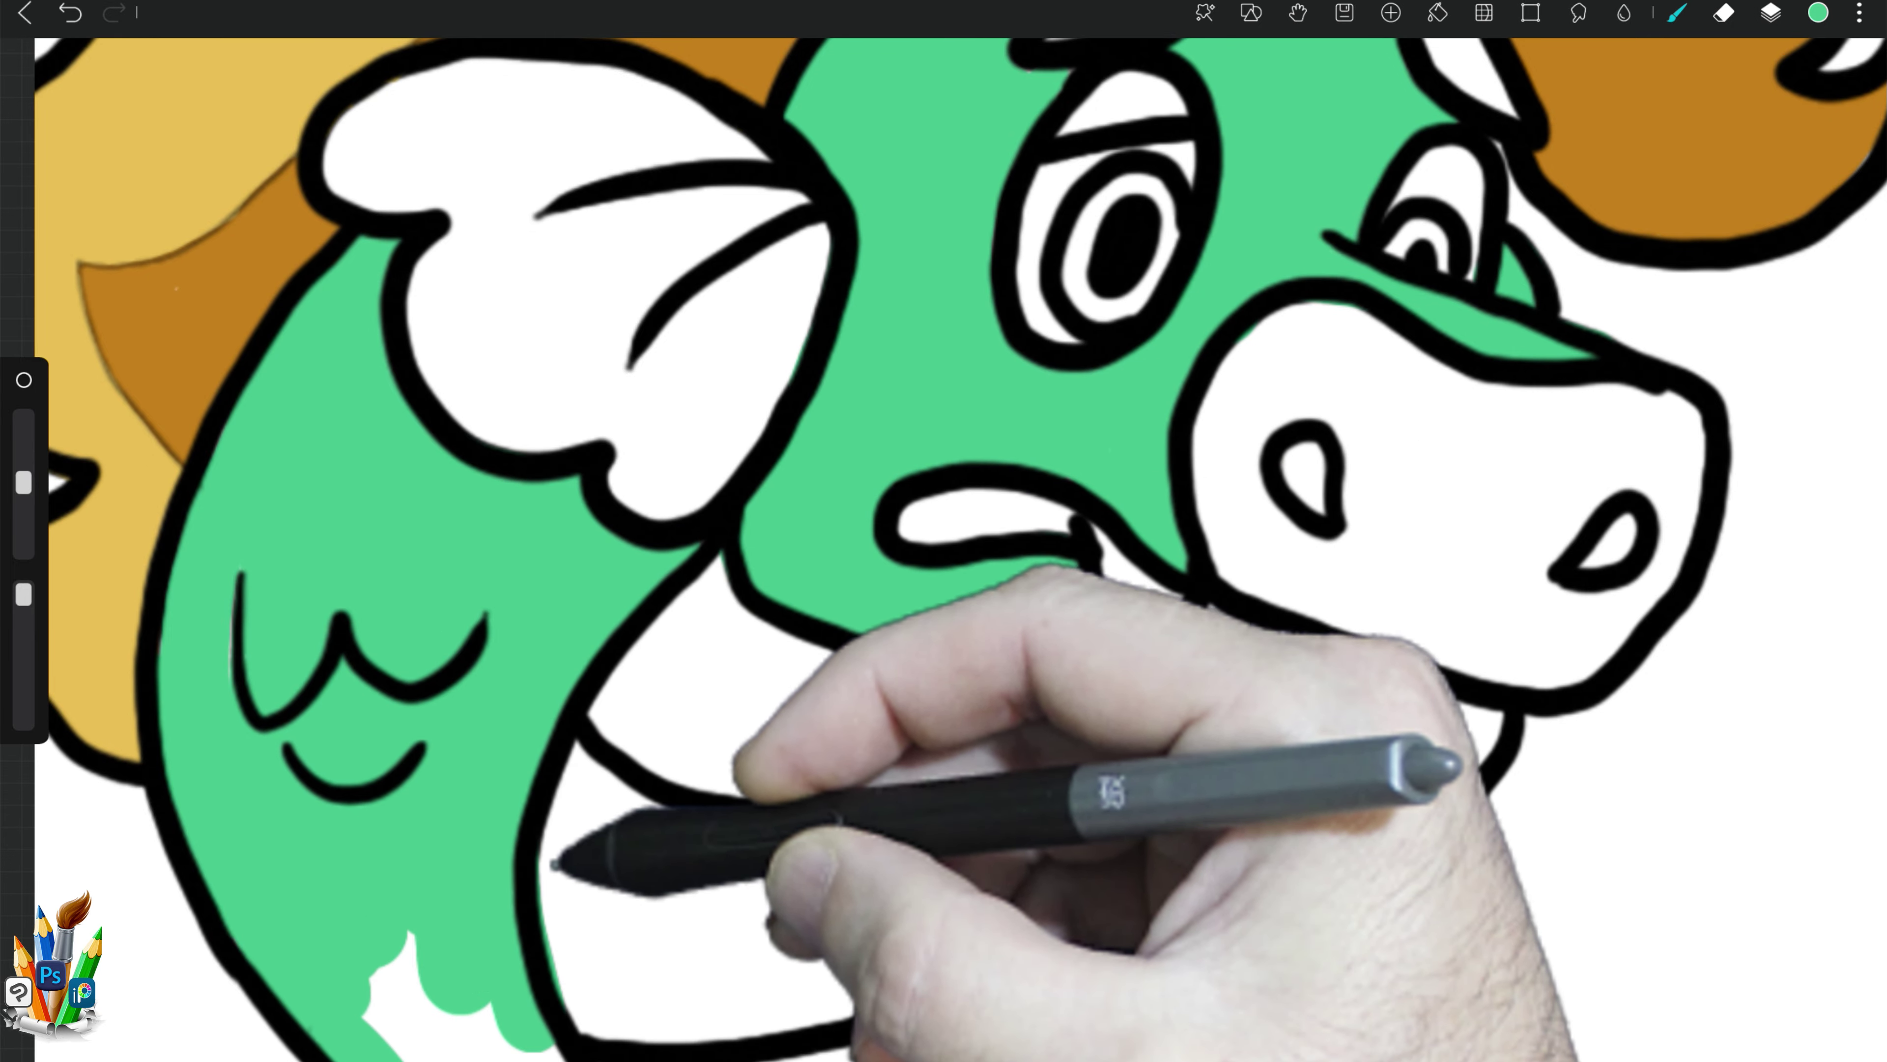
scroll(553, 863, "down", 10)
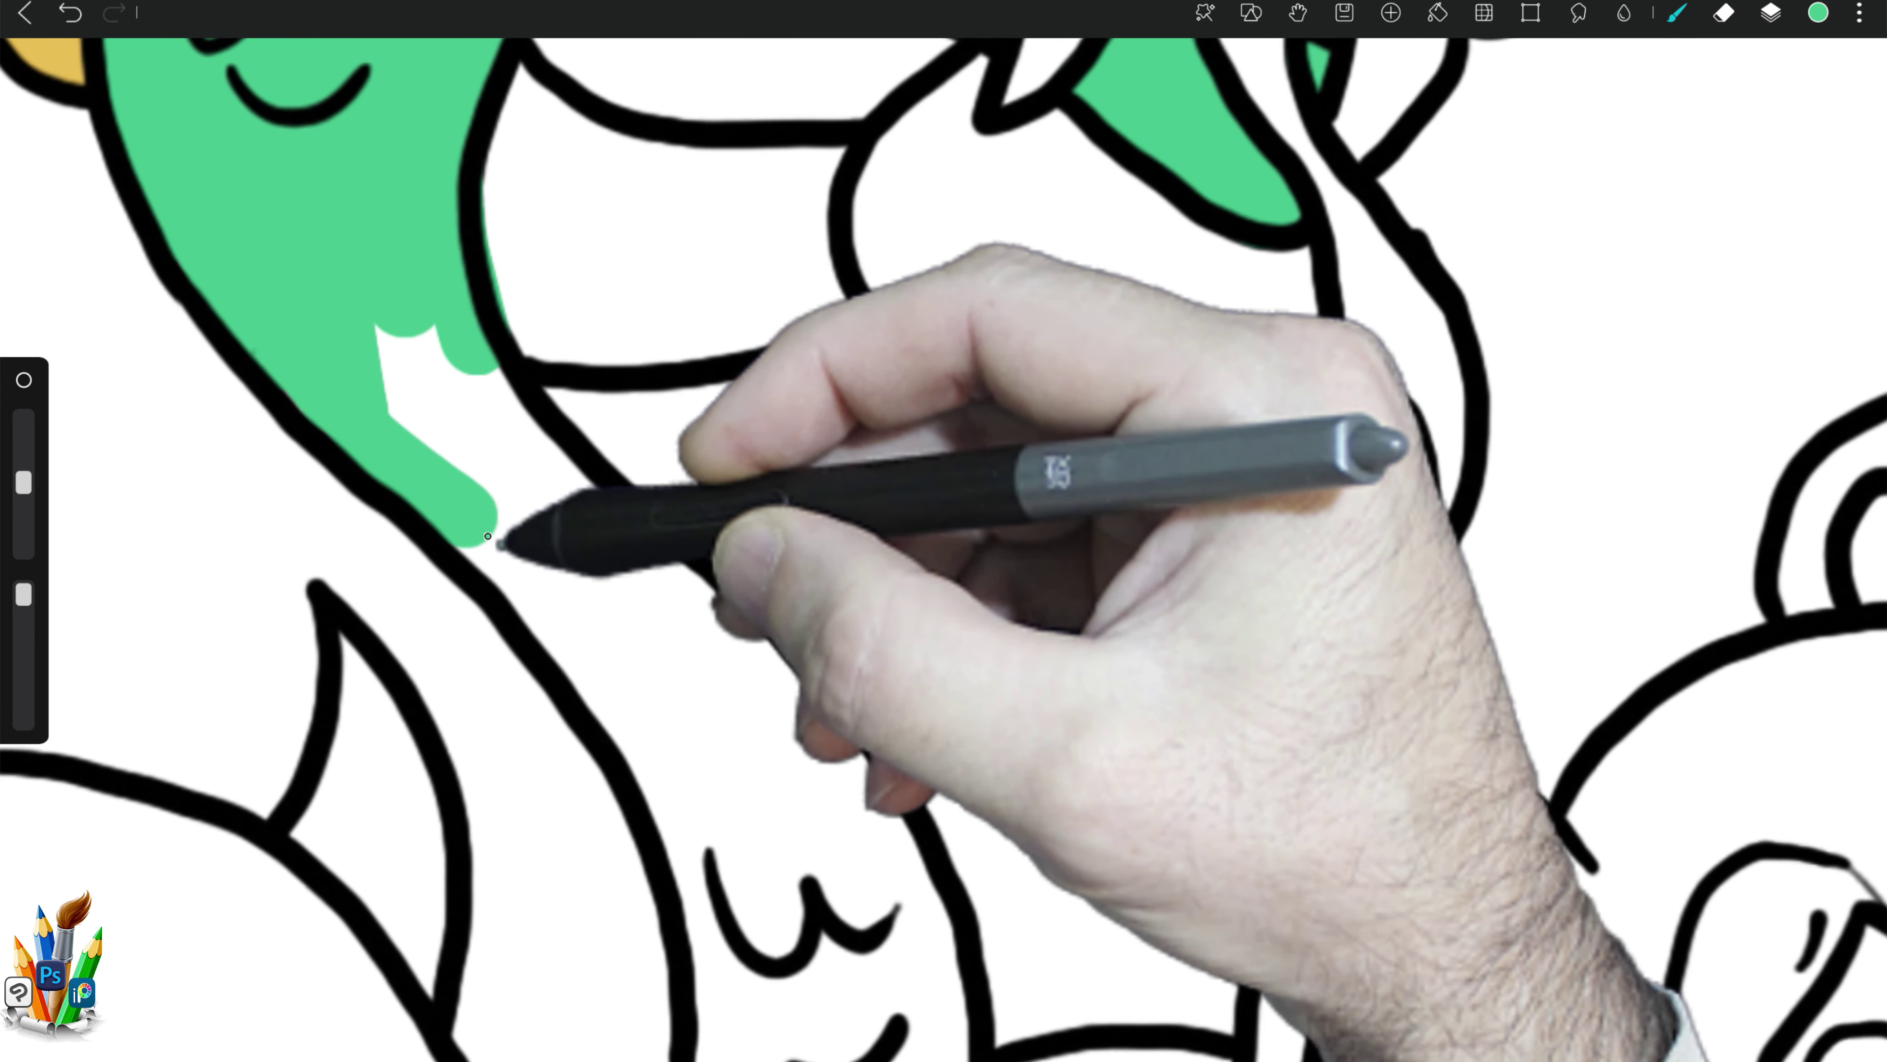
mouse_move(728, 957)
left_mouse_down()
mouse_move(497, 362)
mouse_move(830, 725)
mouse_move(547, 409)
mouse_move(704, 758)
left_mouse_up()
Step: Erase a stray dab and fill both sides and the inner gap of the neck green
left_click(1723, 13)
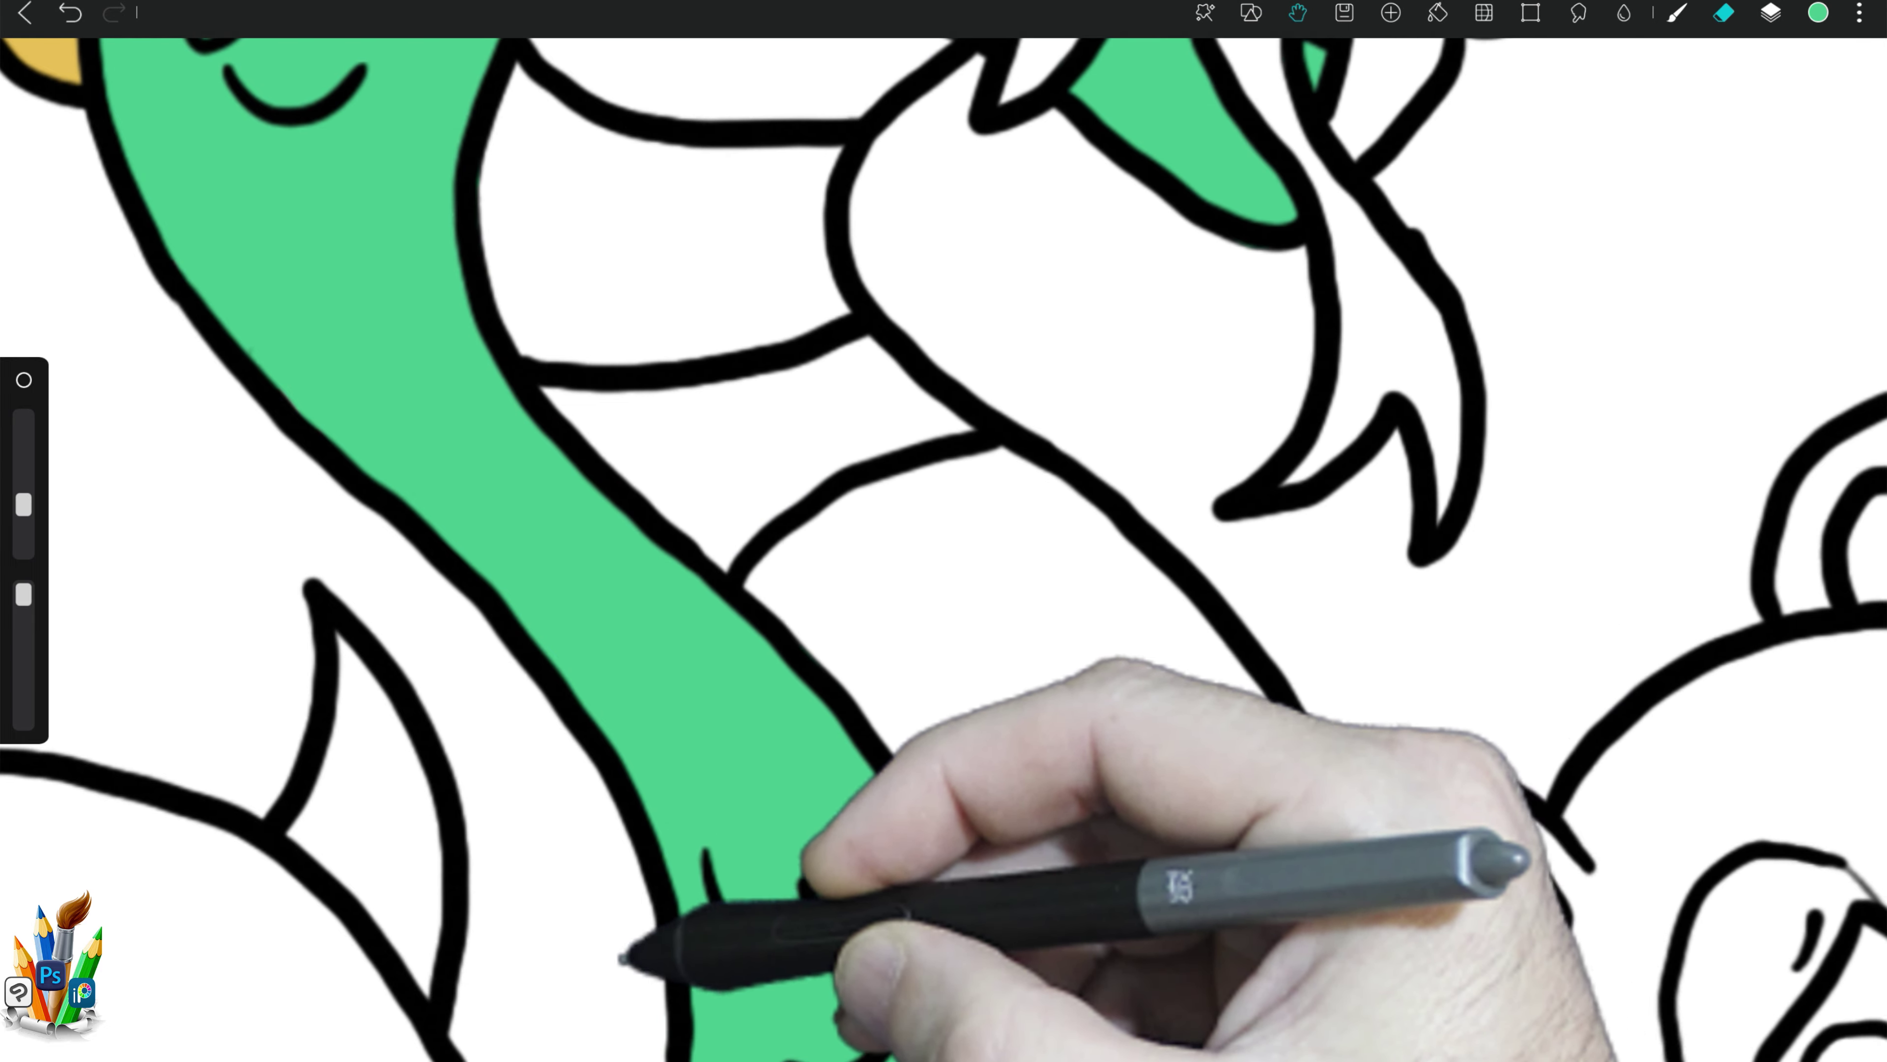
left_click_drag(721, 951, 806, 430)
key("b")
left_click(799, 445)
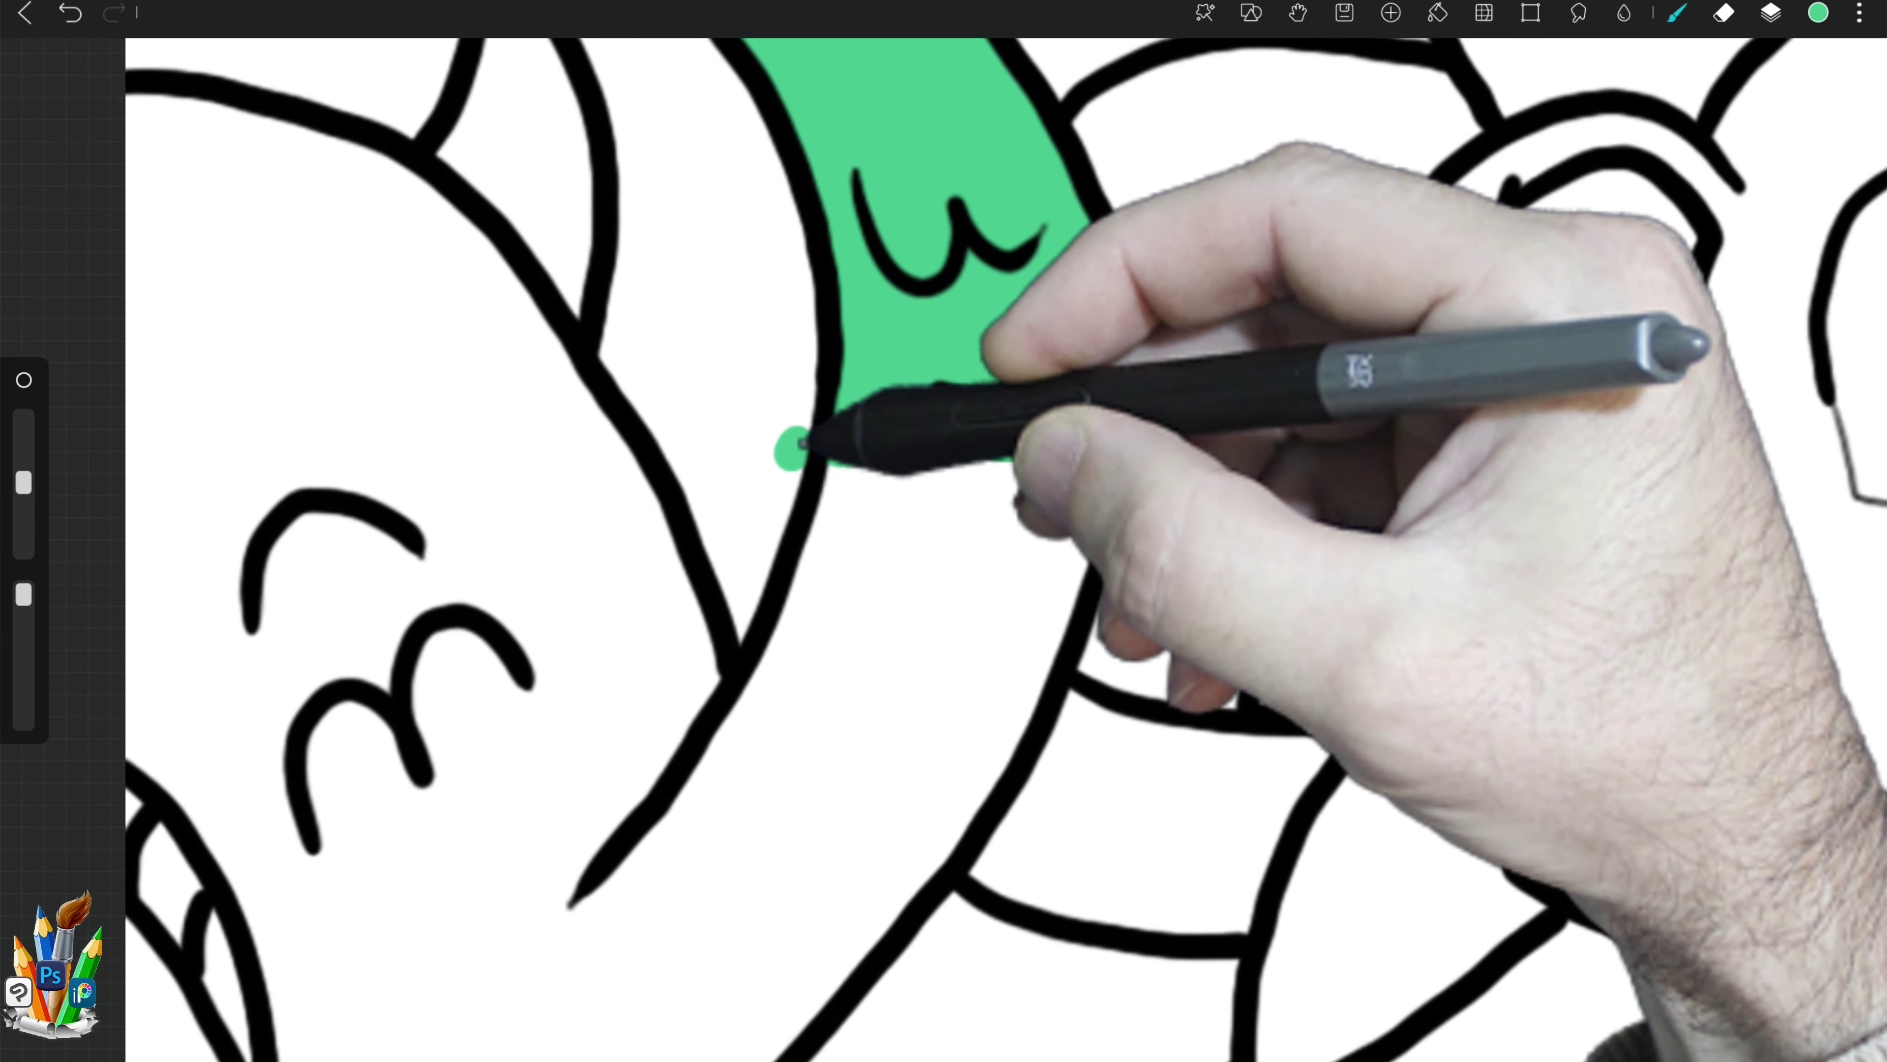
mouse_move(791, 429)
left_mouse_down()
mouse_move(1099, 454)
mouse_move(985, 716)
mouse_move(720, 1056)
left_mouse_up()
key("b")
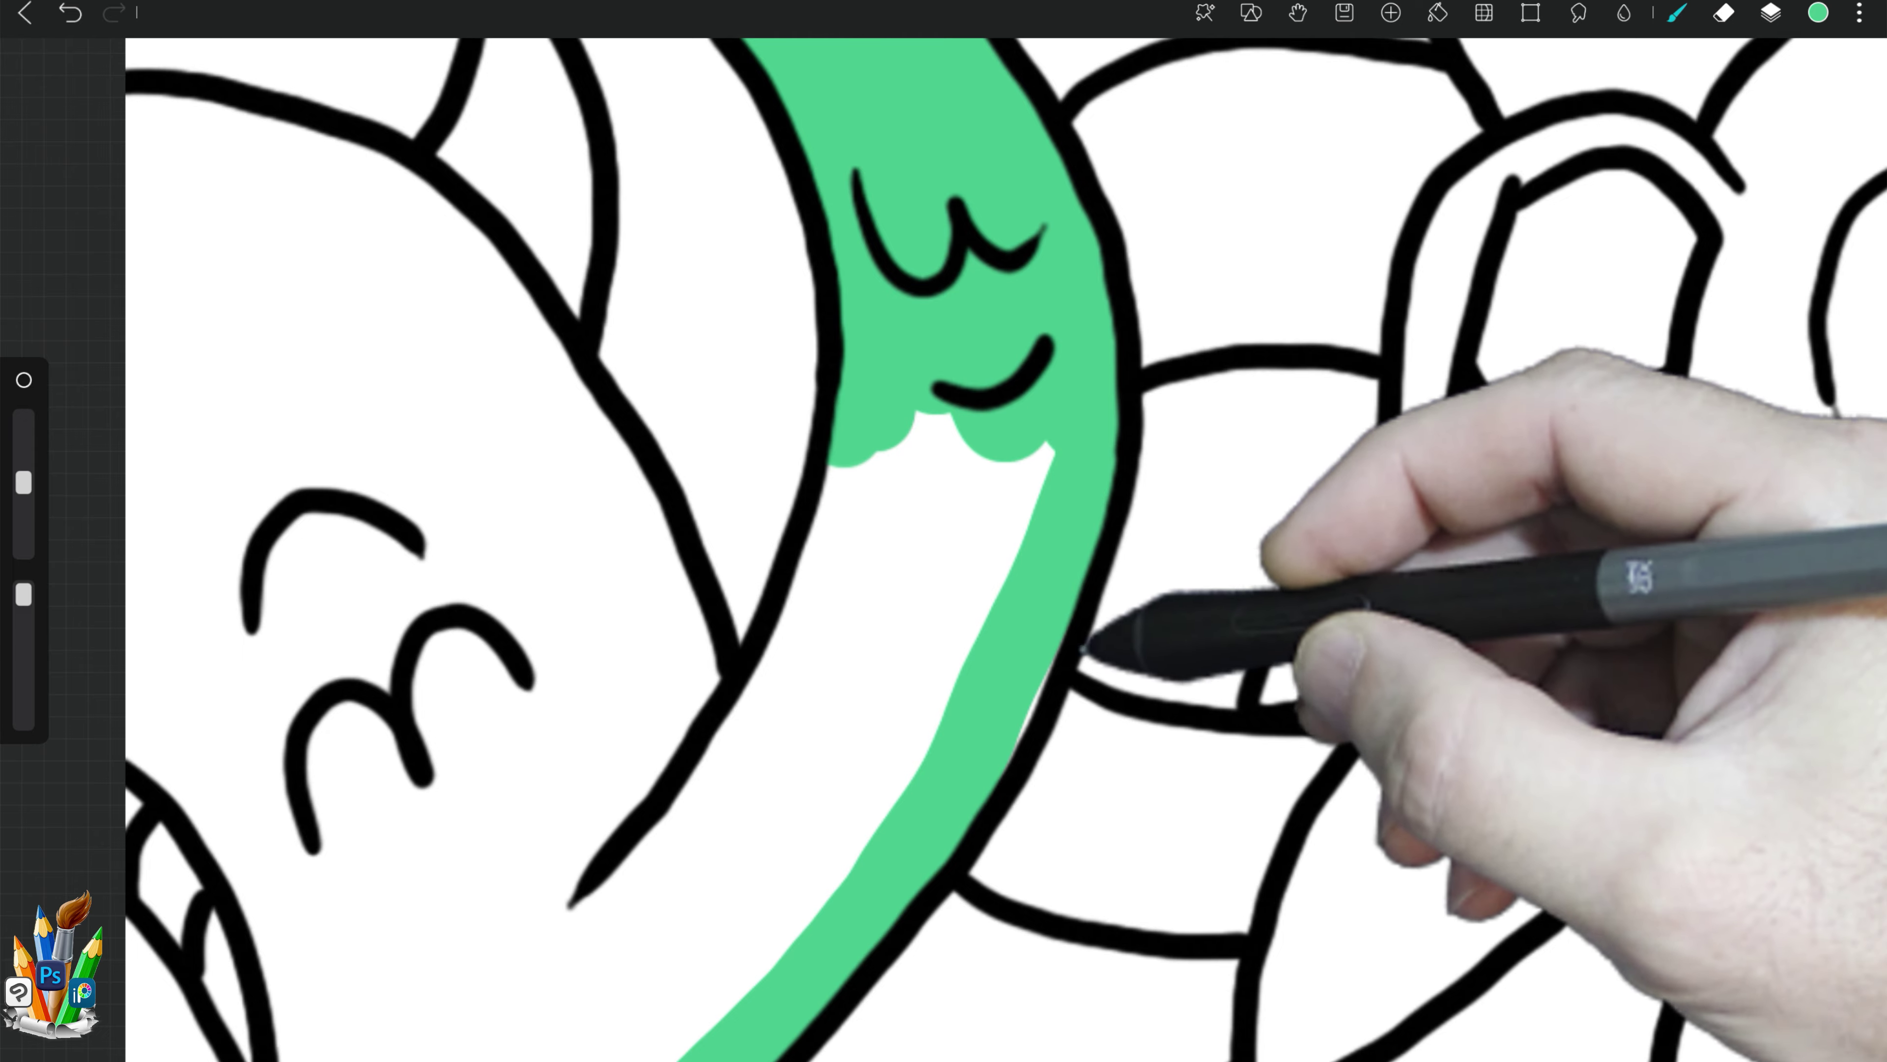
left_click_drag(817, 461, 565, 937)
mouse_move(907, 483)
left_mouse_down()
mouse_move(928, 674)
mouse_move(587, 1029)
left_mouse_up()
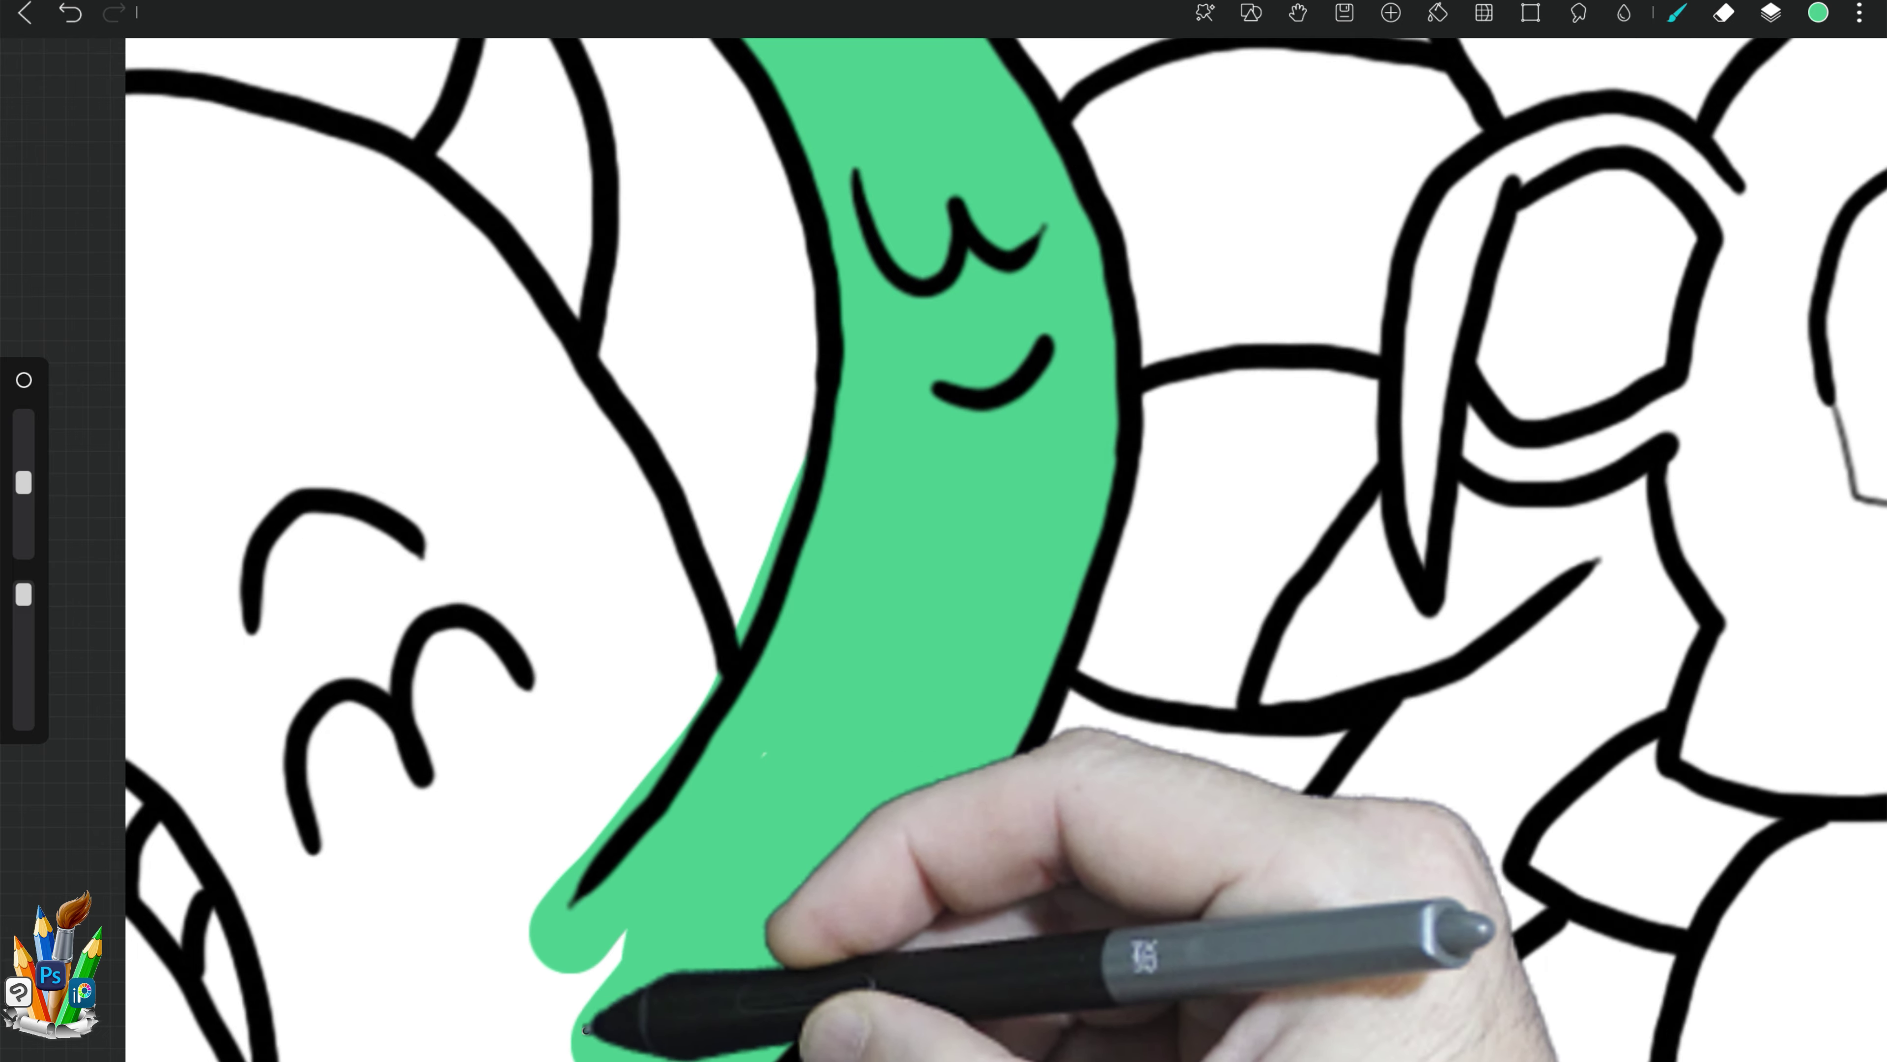
Step: Paint the upper and lower left body outlines green and erase the spill past the centre line
mouse_move(134, 729)
left_mouse_down()
mouse_move(211, 779)
mouse_move(312, 1056)
left_mouse_up()
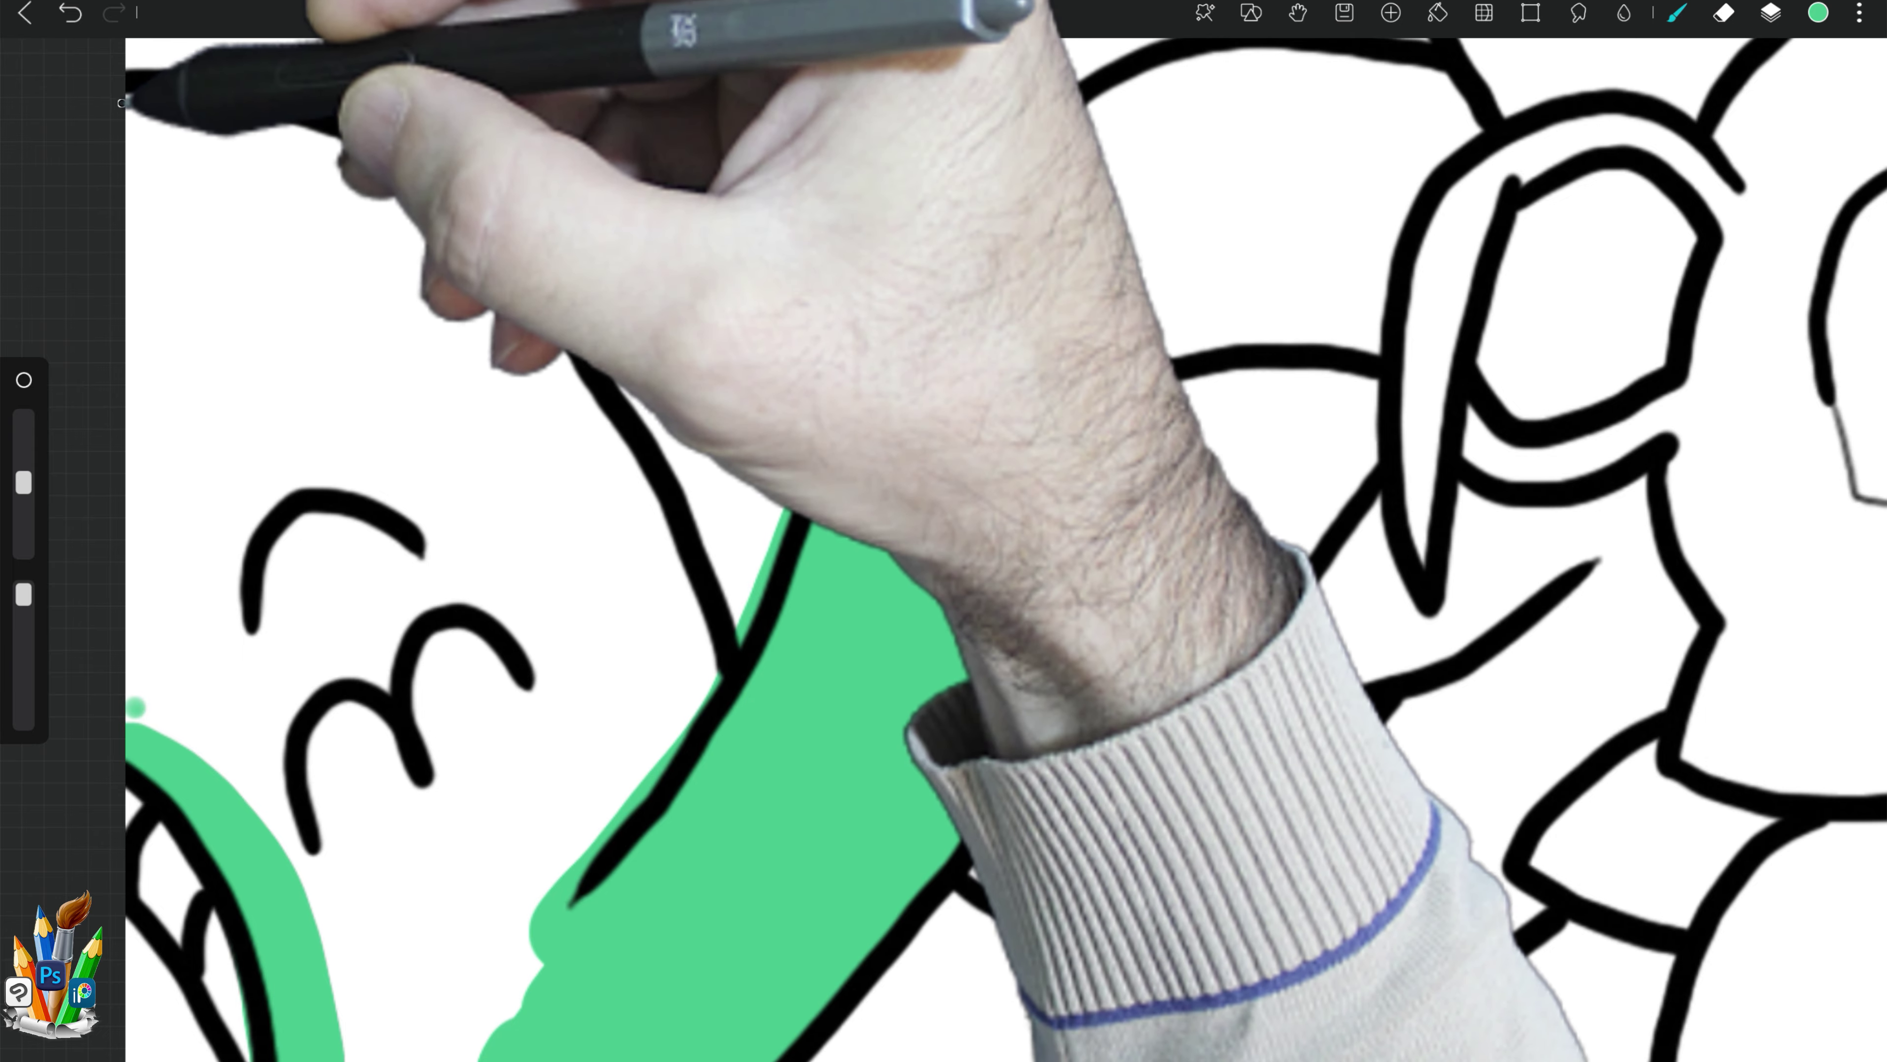
mouse_move(131, 104)
left_mouse_down()
mouse_move(401, 190)
mouse_move(483, 275)
mouse_move(621, 760)
mouse_move(565, 967)
mouse_move(547, 629)
mouse_move(442, 801)
mouse_move(303, 241)
mouse_move(295, 855)
mouse_move(316, 189)
mouse_move(273, 409)
left_mouse_up()
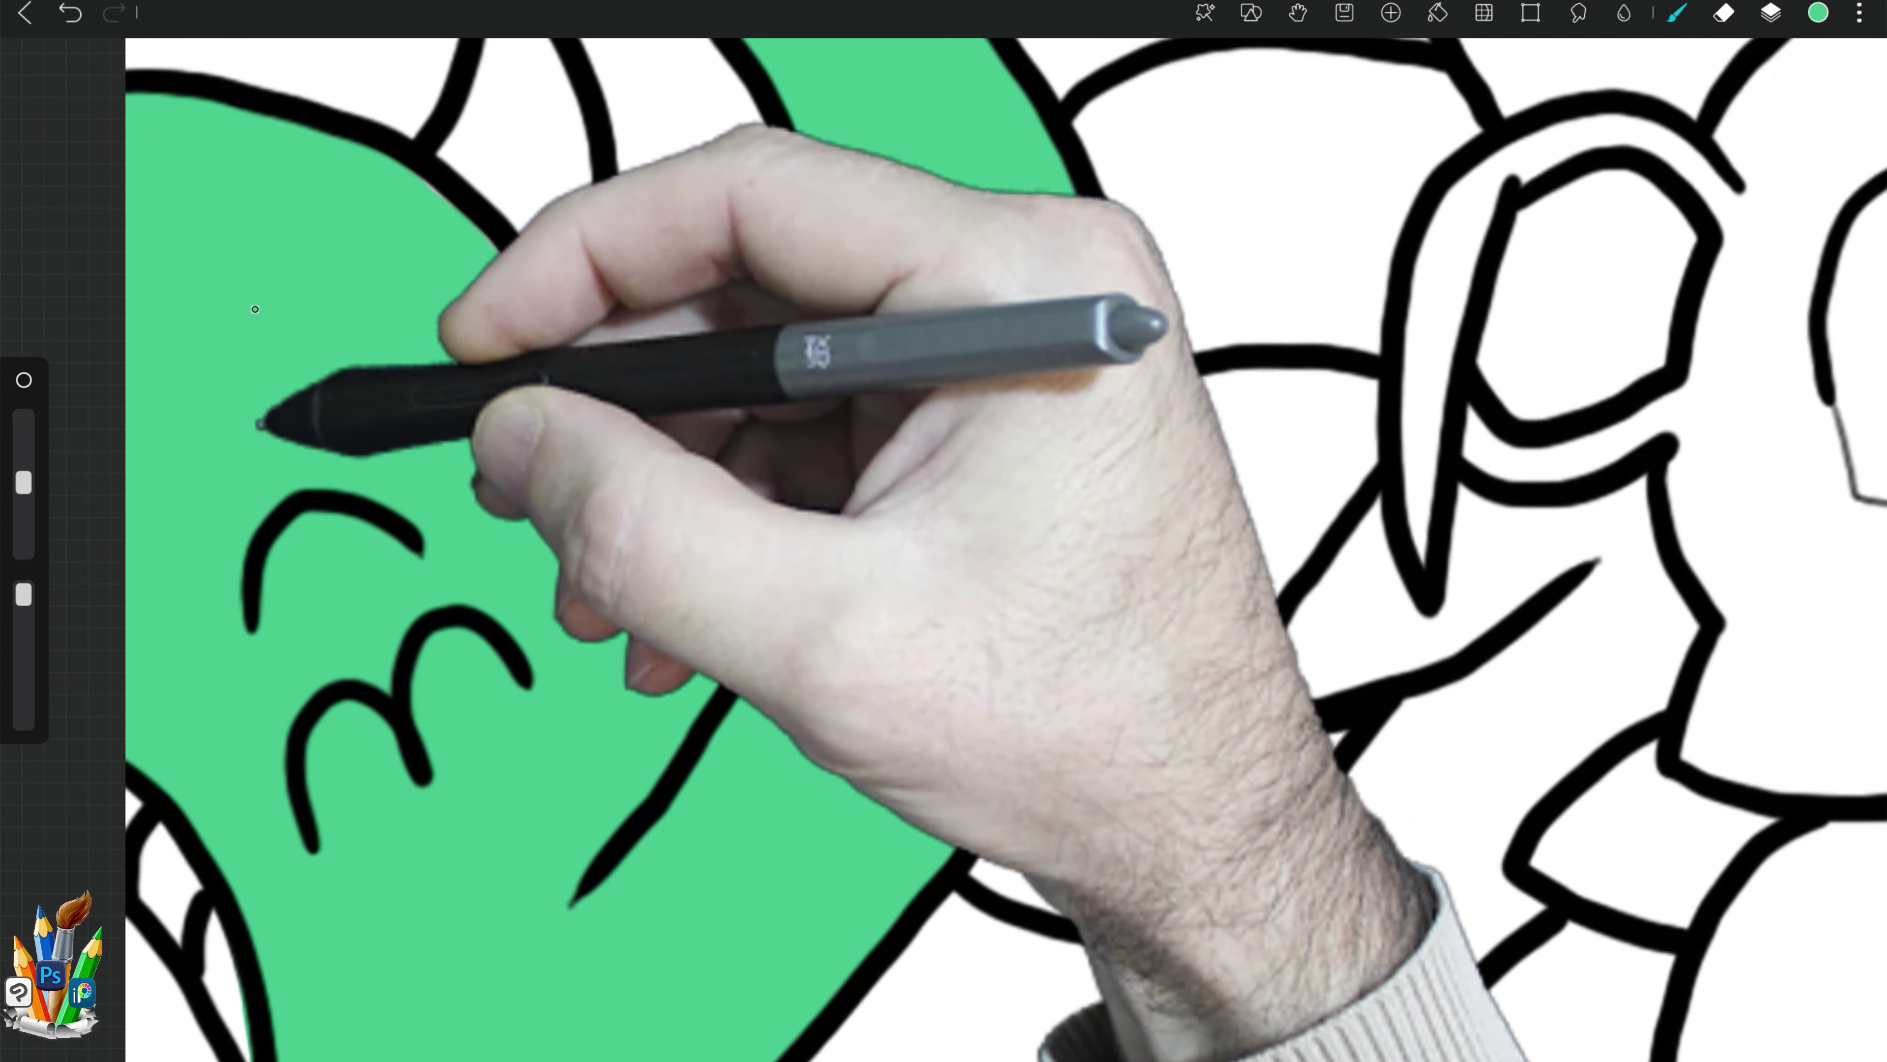
key("e")
left_click_drag(803, 484, 743, 624)
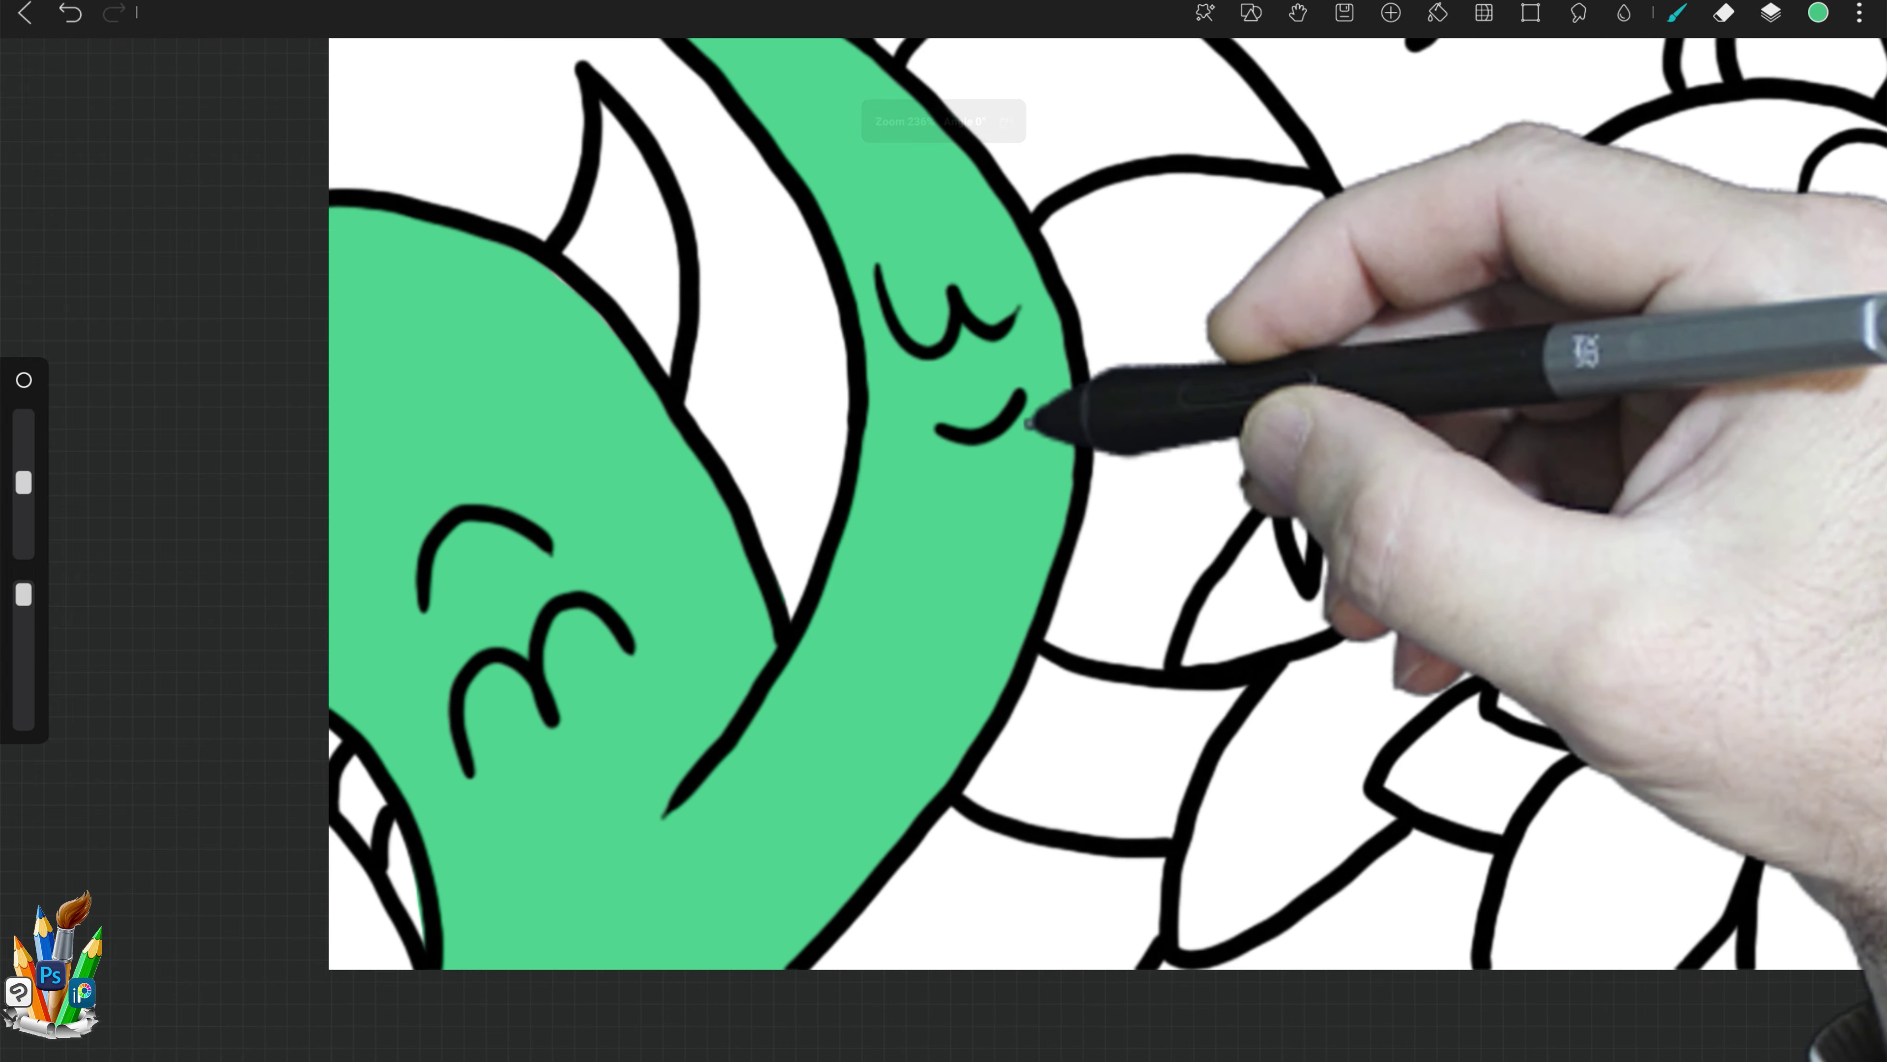
mouse_move(964, 451)
left_mouse_down()
mouse_move(737, 606)
mouse_move(864, 654)
left_mouse_up()
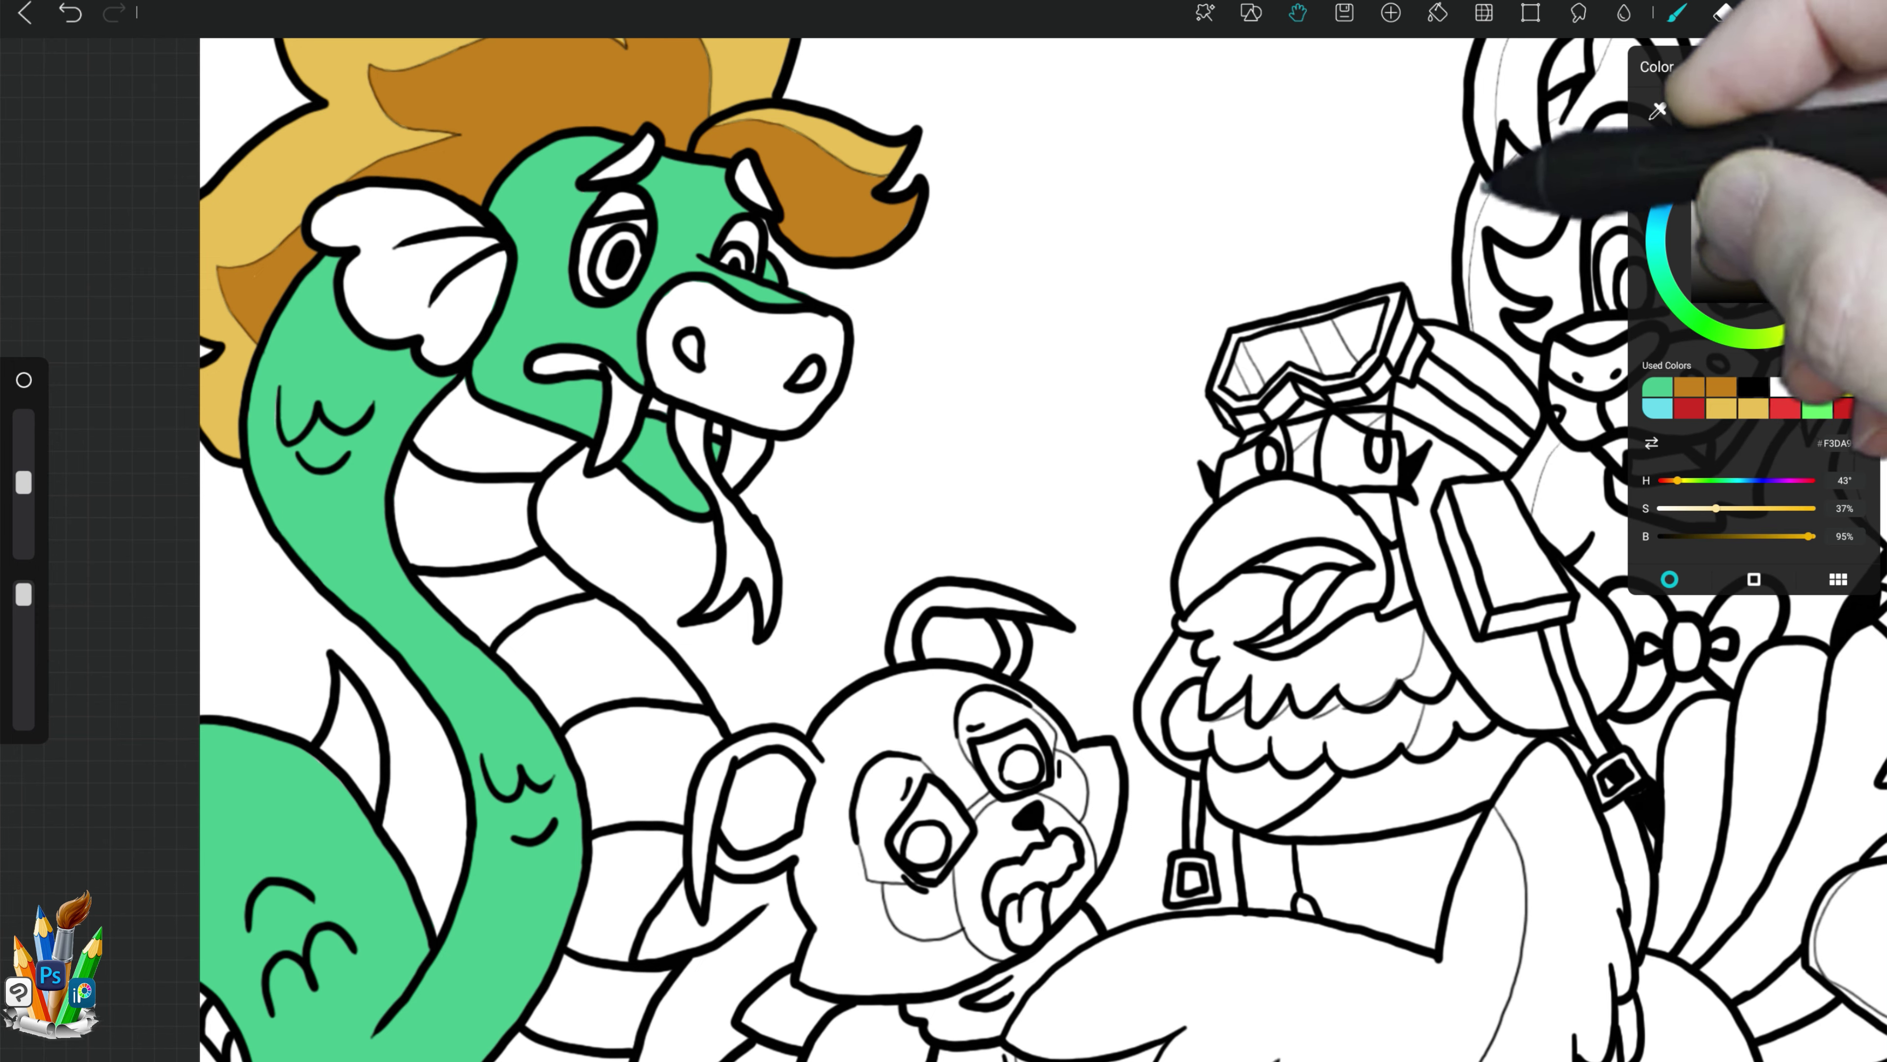
Step: Fill both eyes' irises pale yellow
scroll(966, 520, "up", 2)
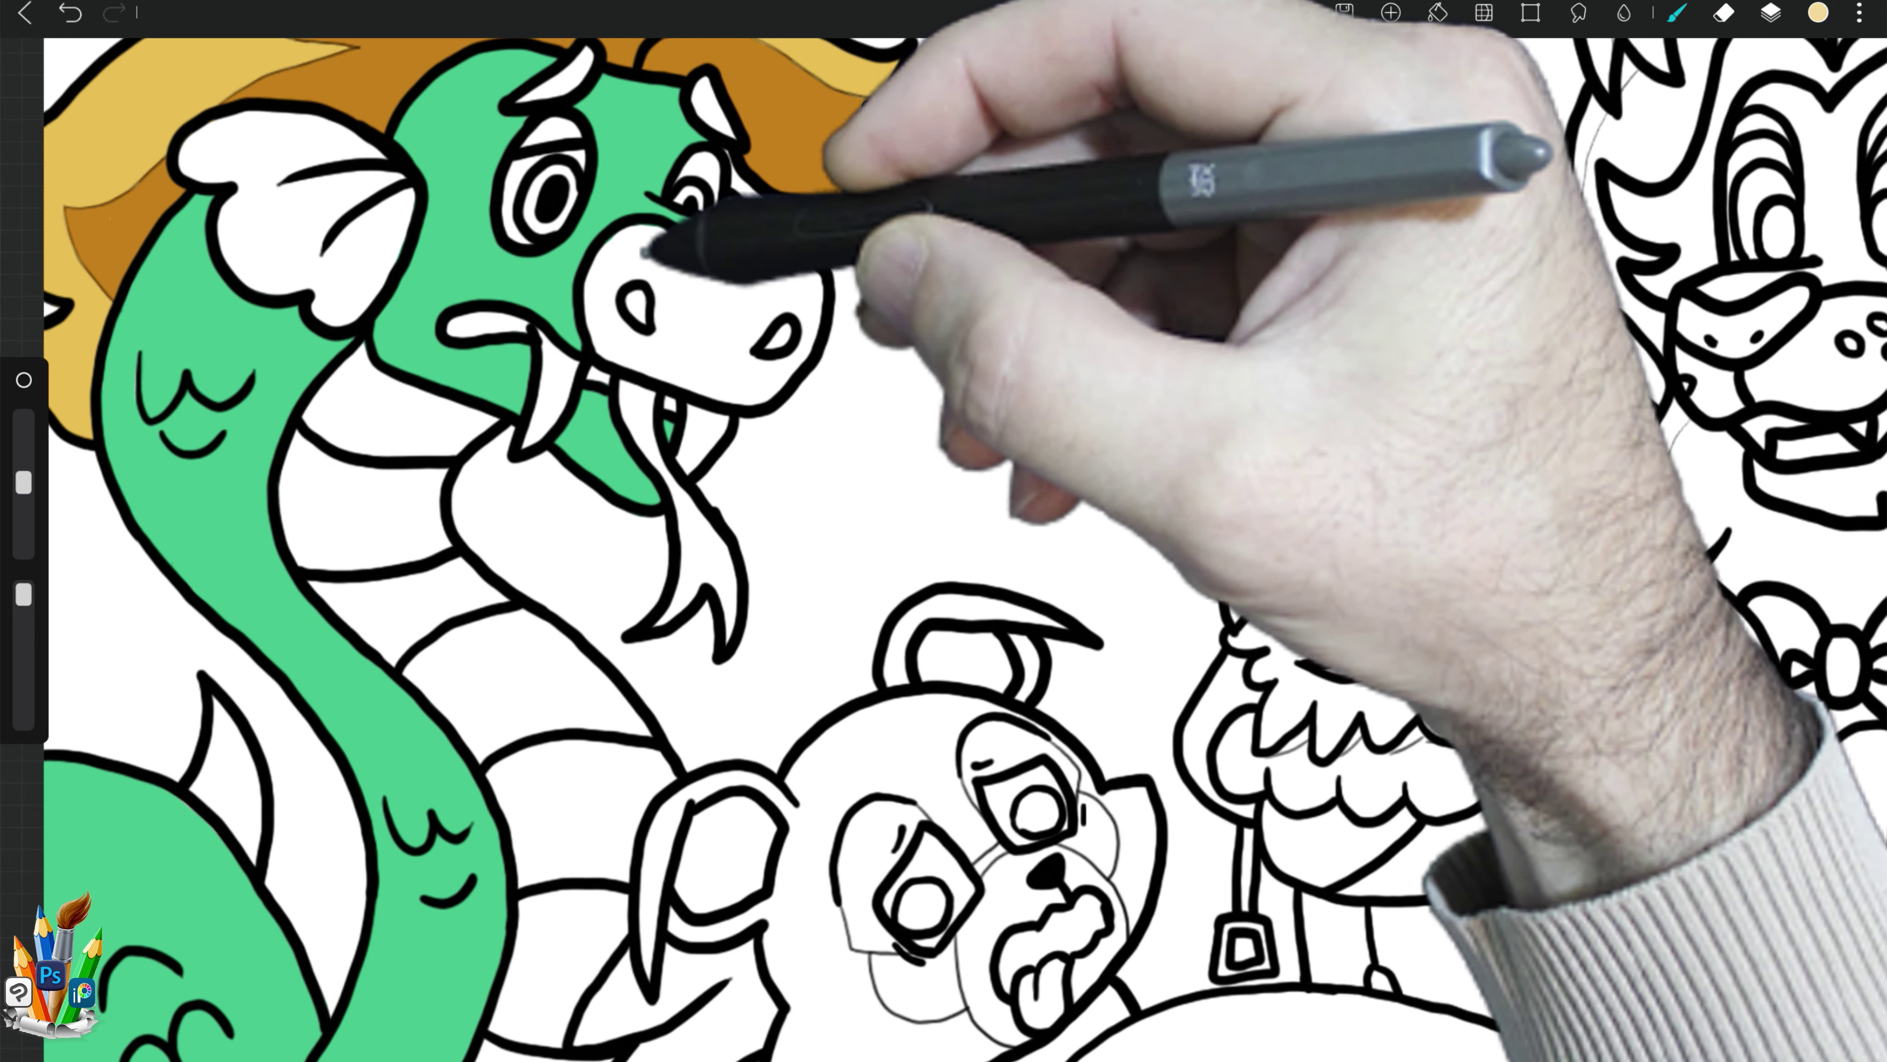
scroll(944, 531, "up", 2)
left_click_drag(621, 286, 698, 565)
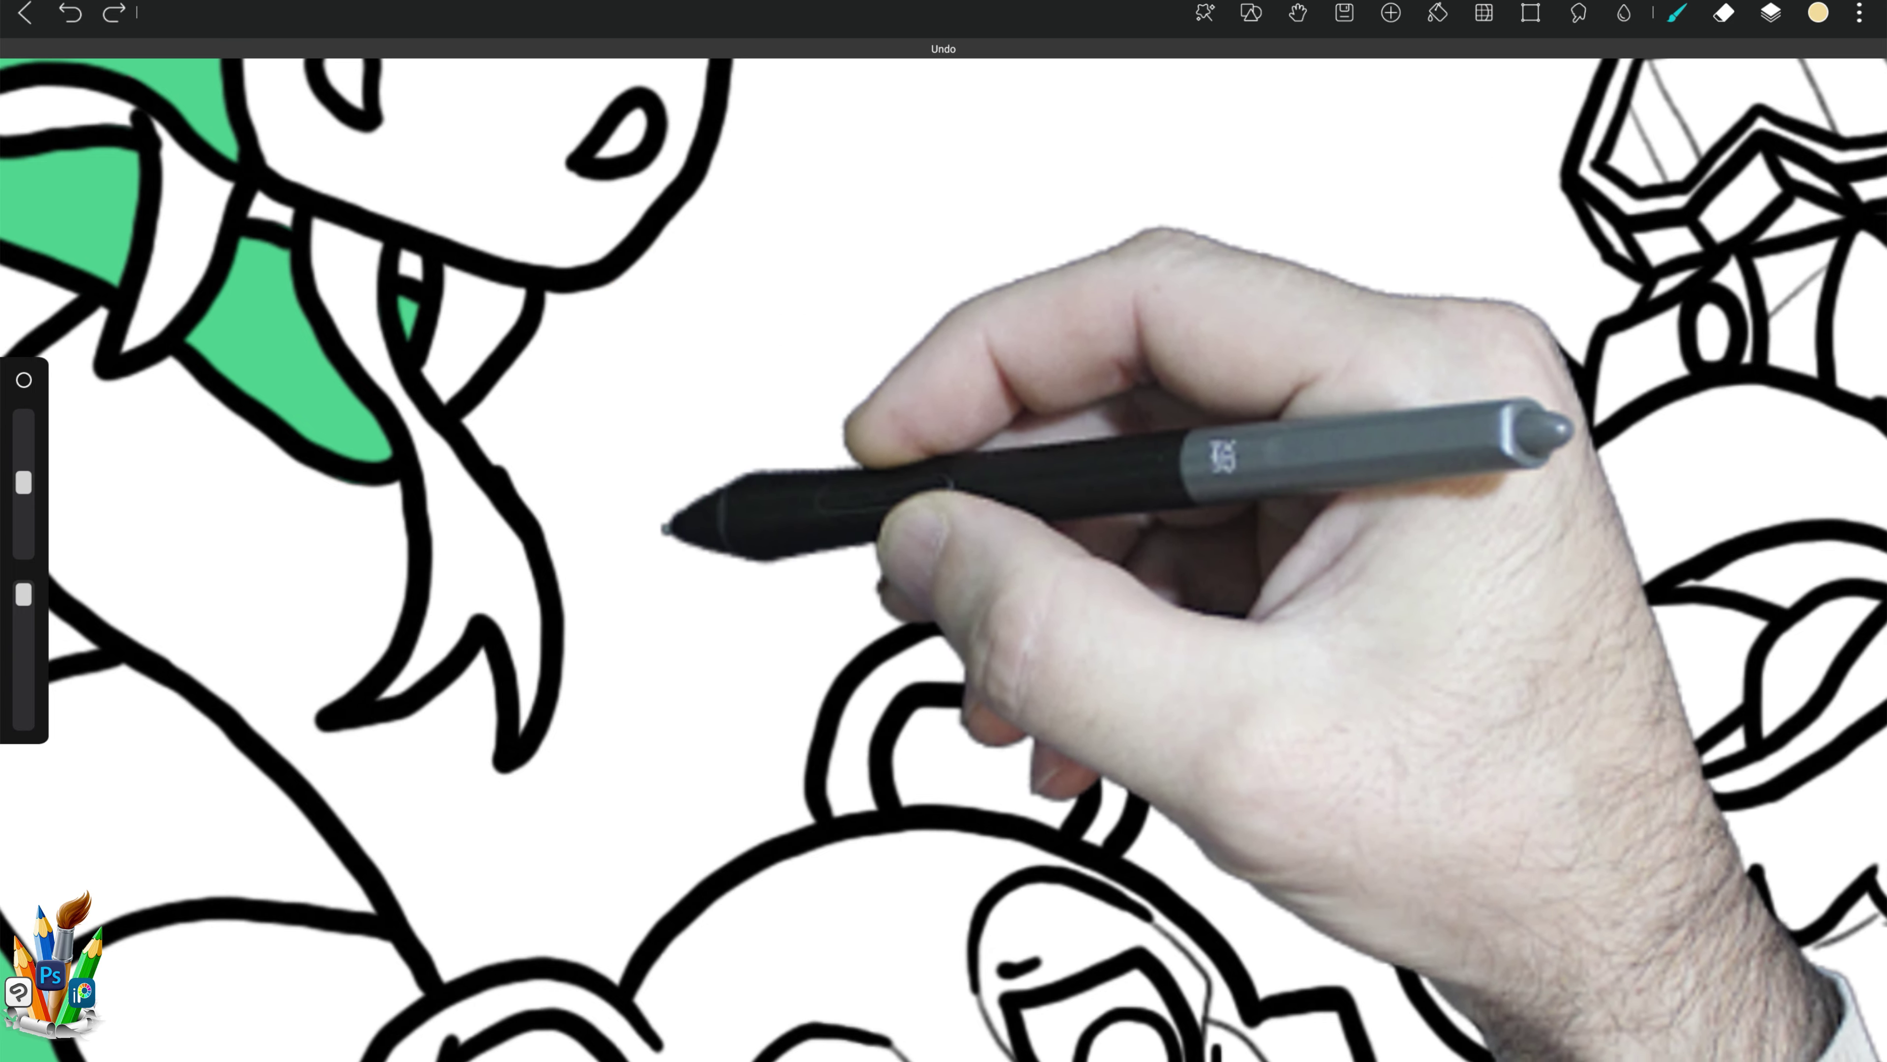
scroll(664, 529, "down", 3)
scroll(743, 669, "up", 3)
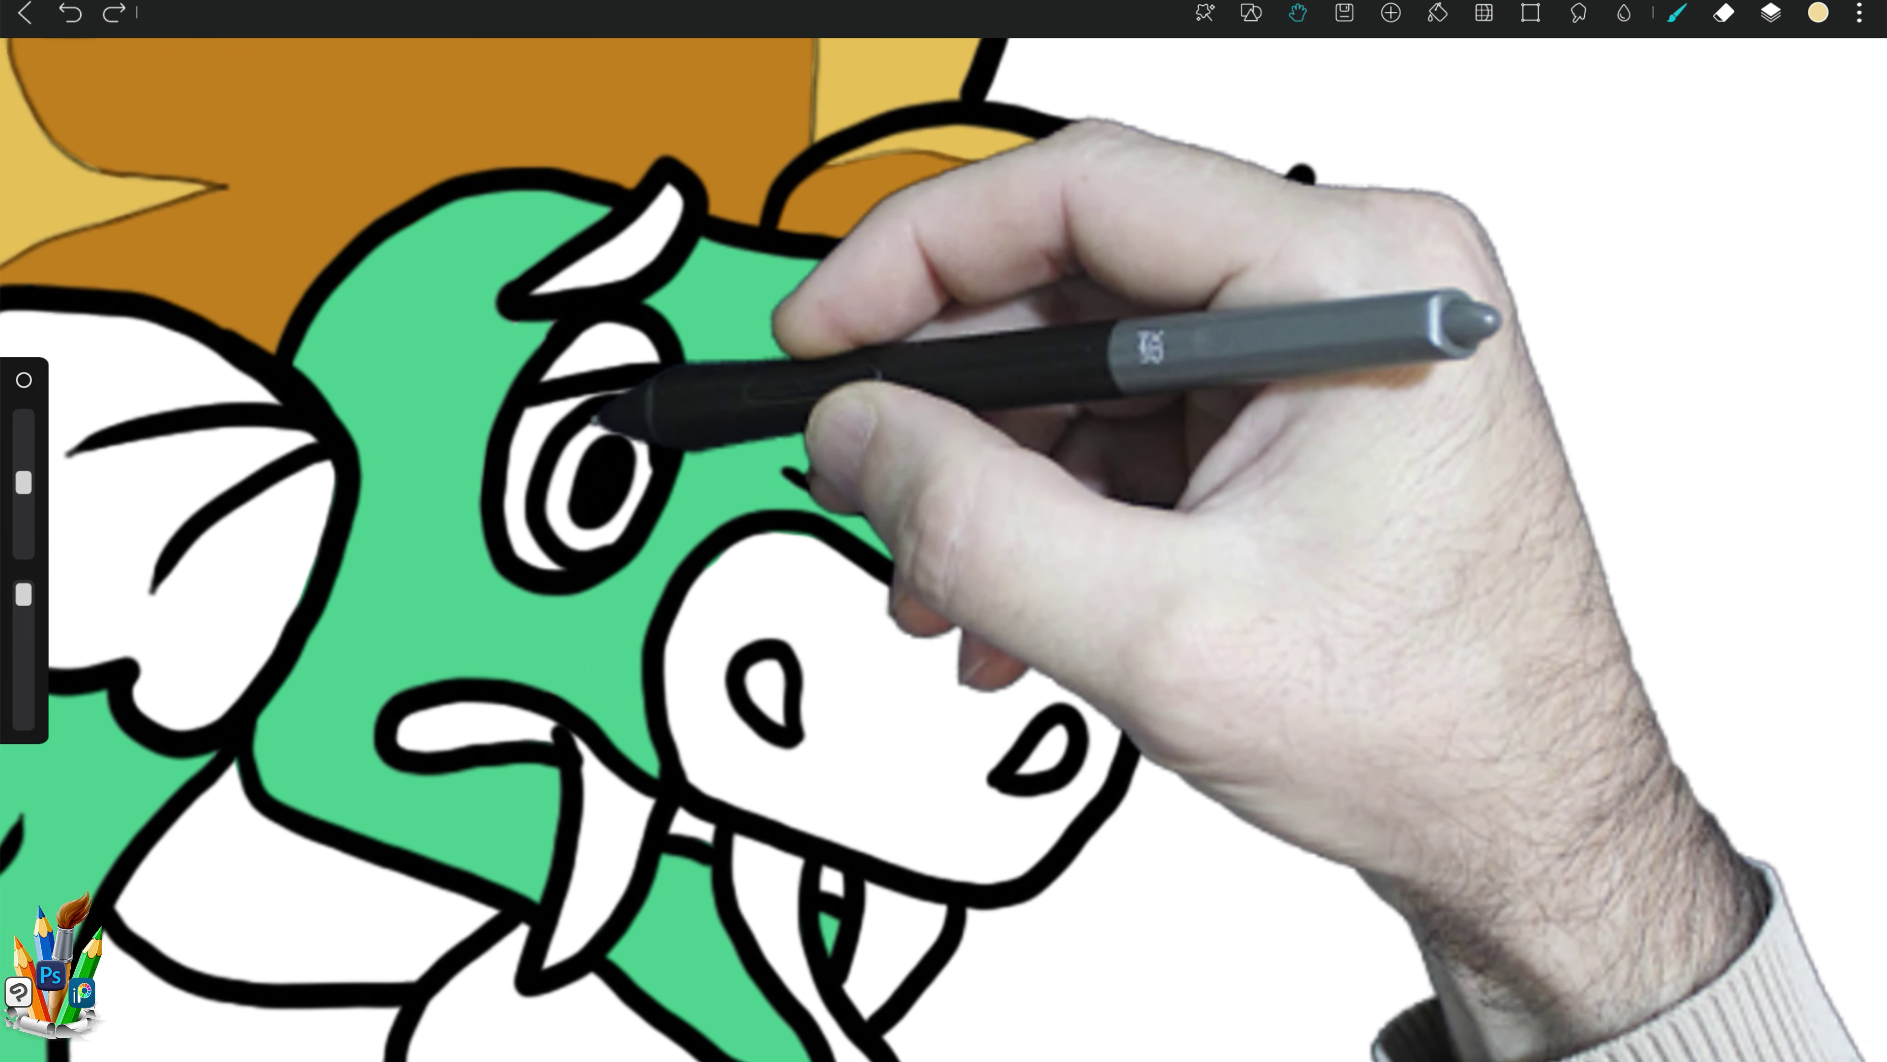
mouse_move(557, 405)
left_mouse_down()
mouse_move(533, 439)
mouse_move(553, 550)
left_mouse_up()
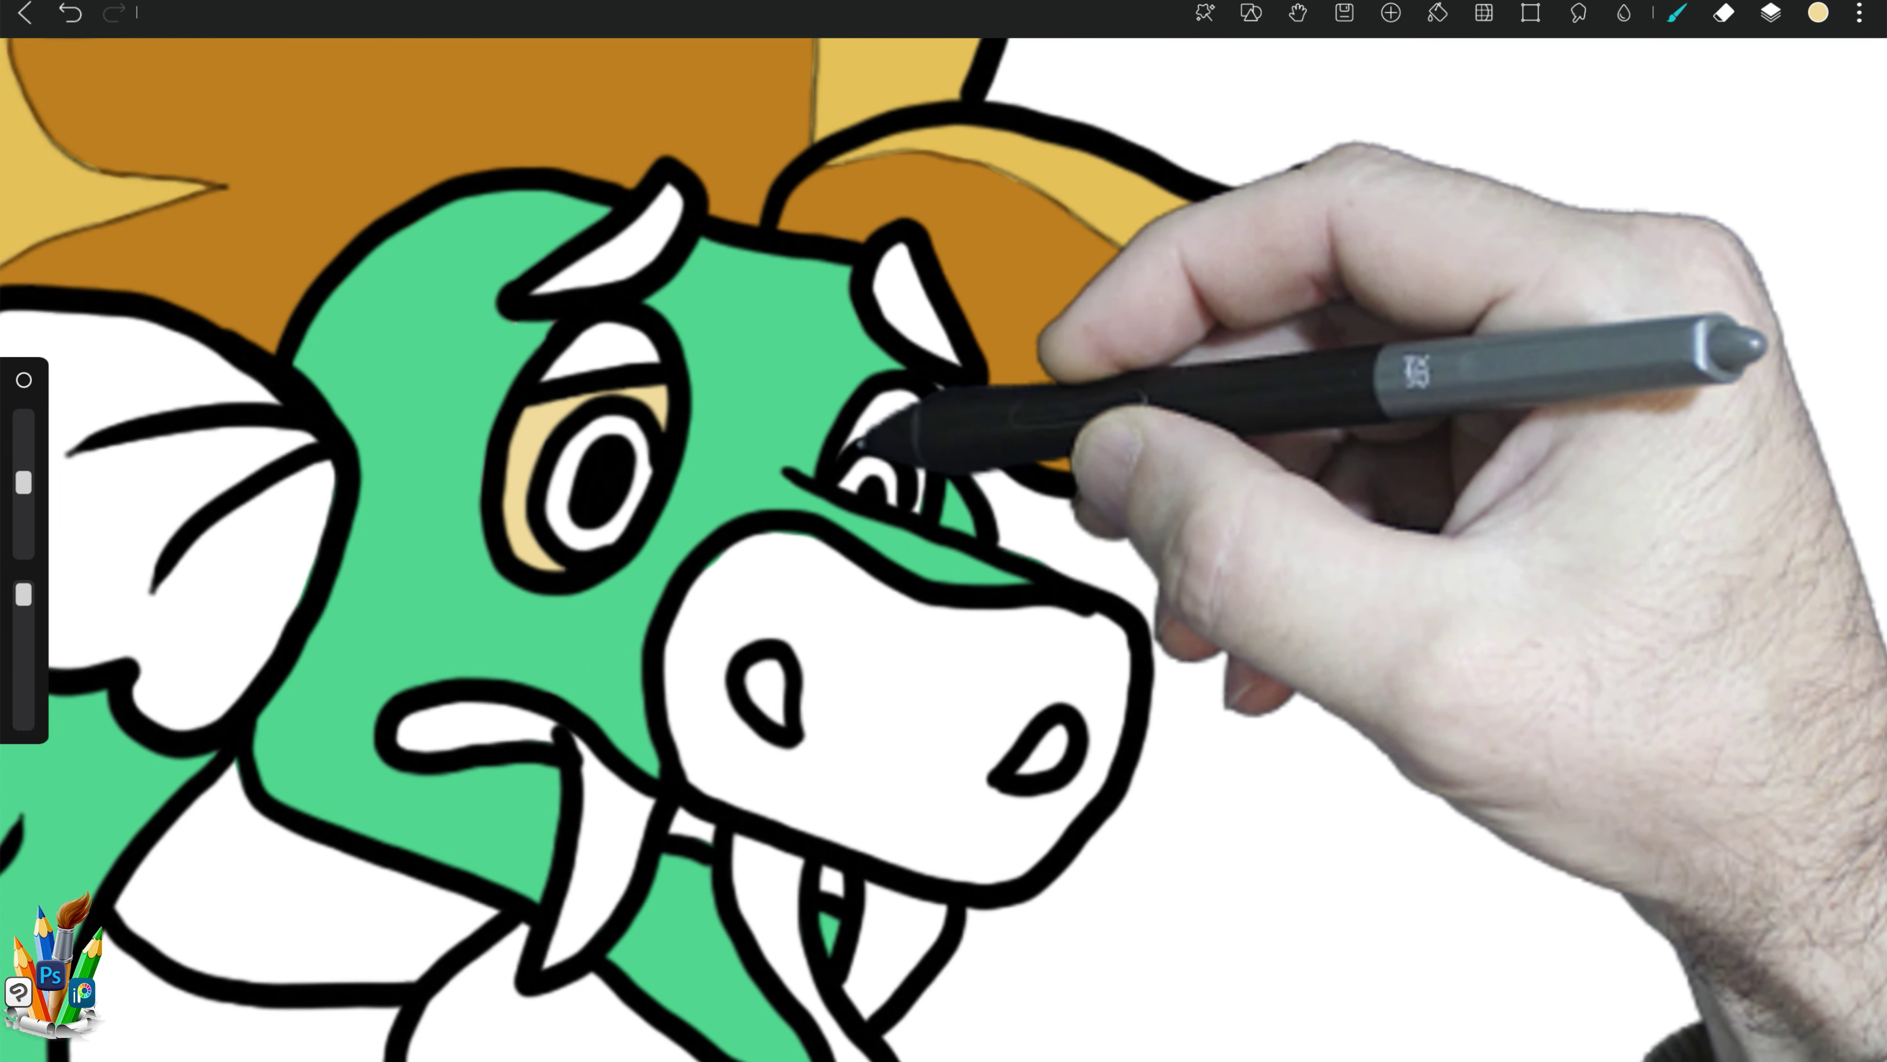
left_click_drag(862, 445, 832, 392)
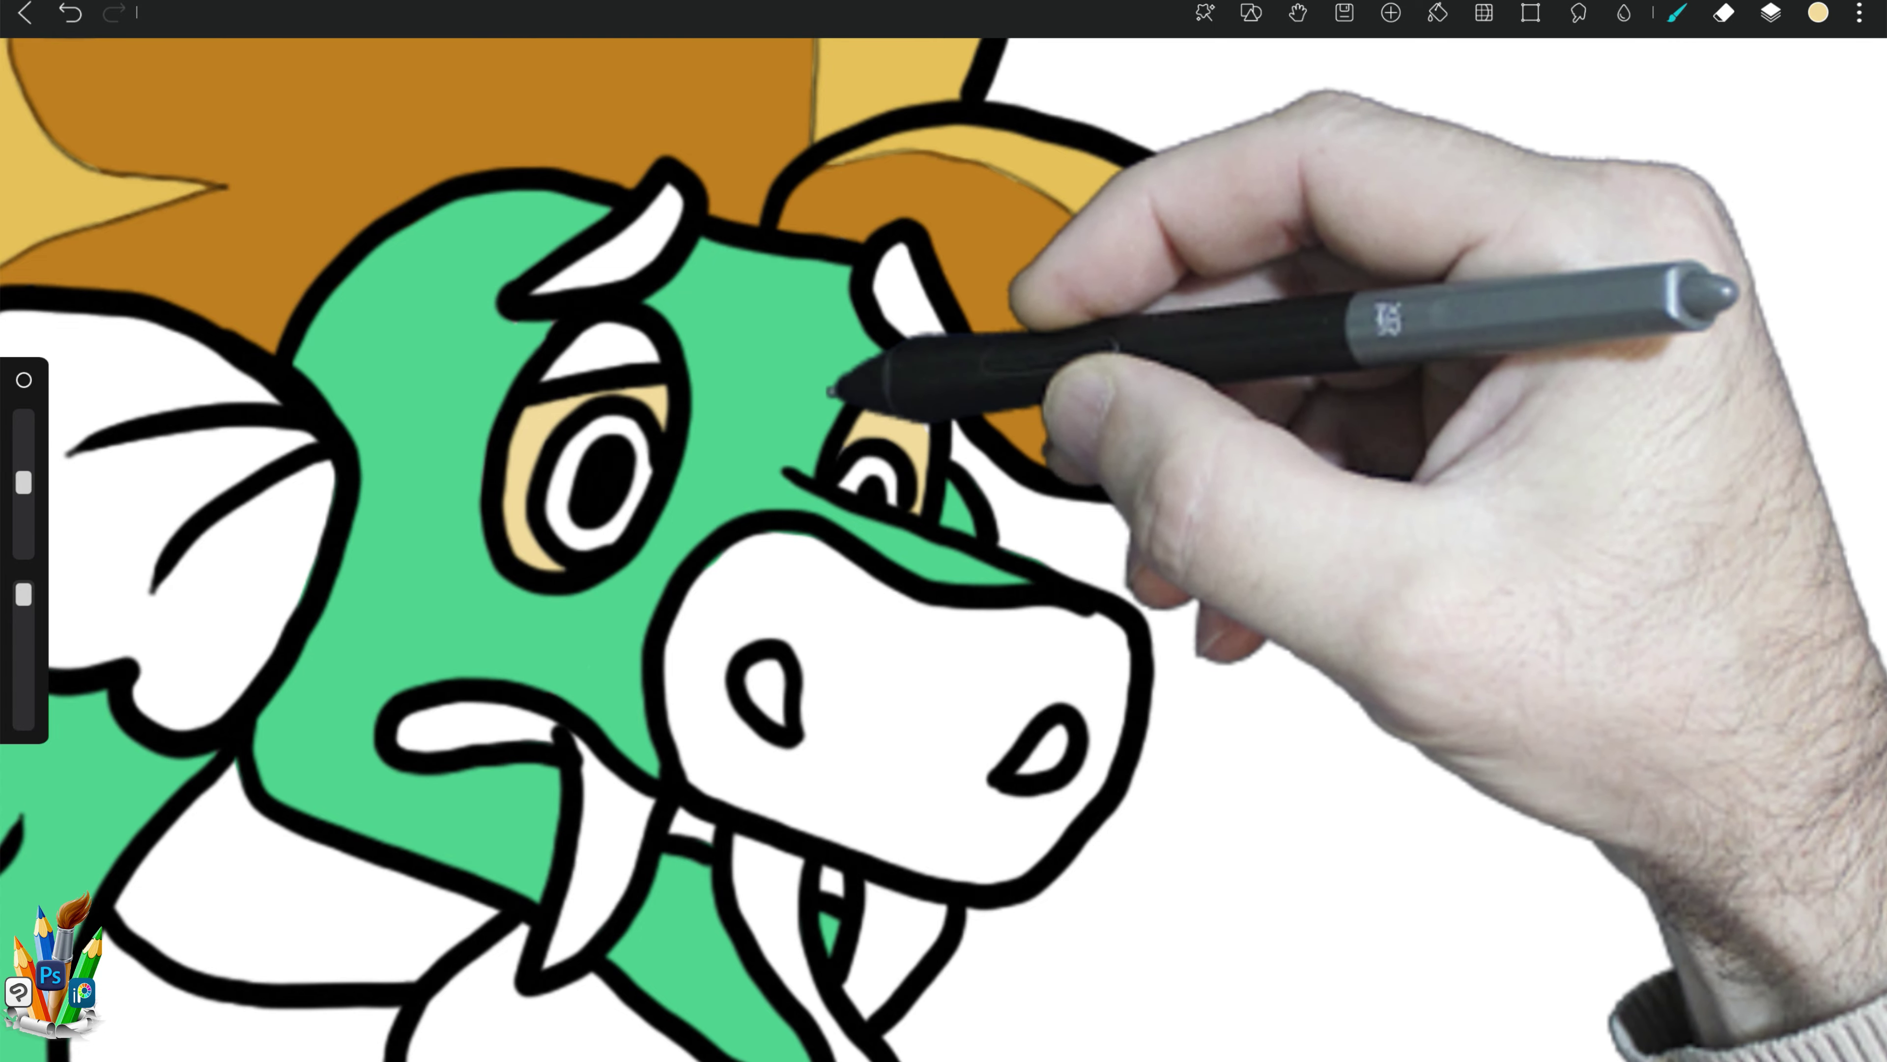
Step: Shade both irises with the dark orange-brown sampled from the hair
left_click(867, 328)
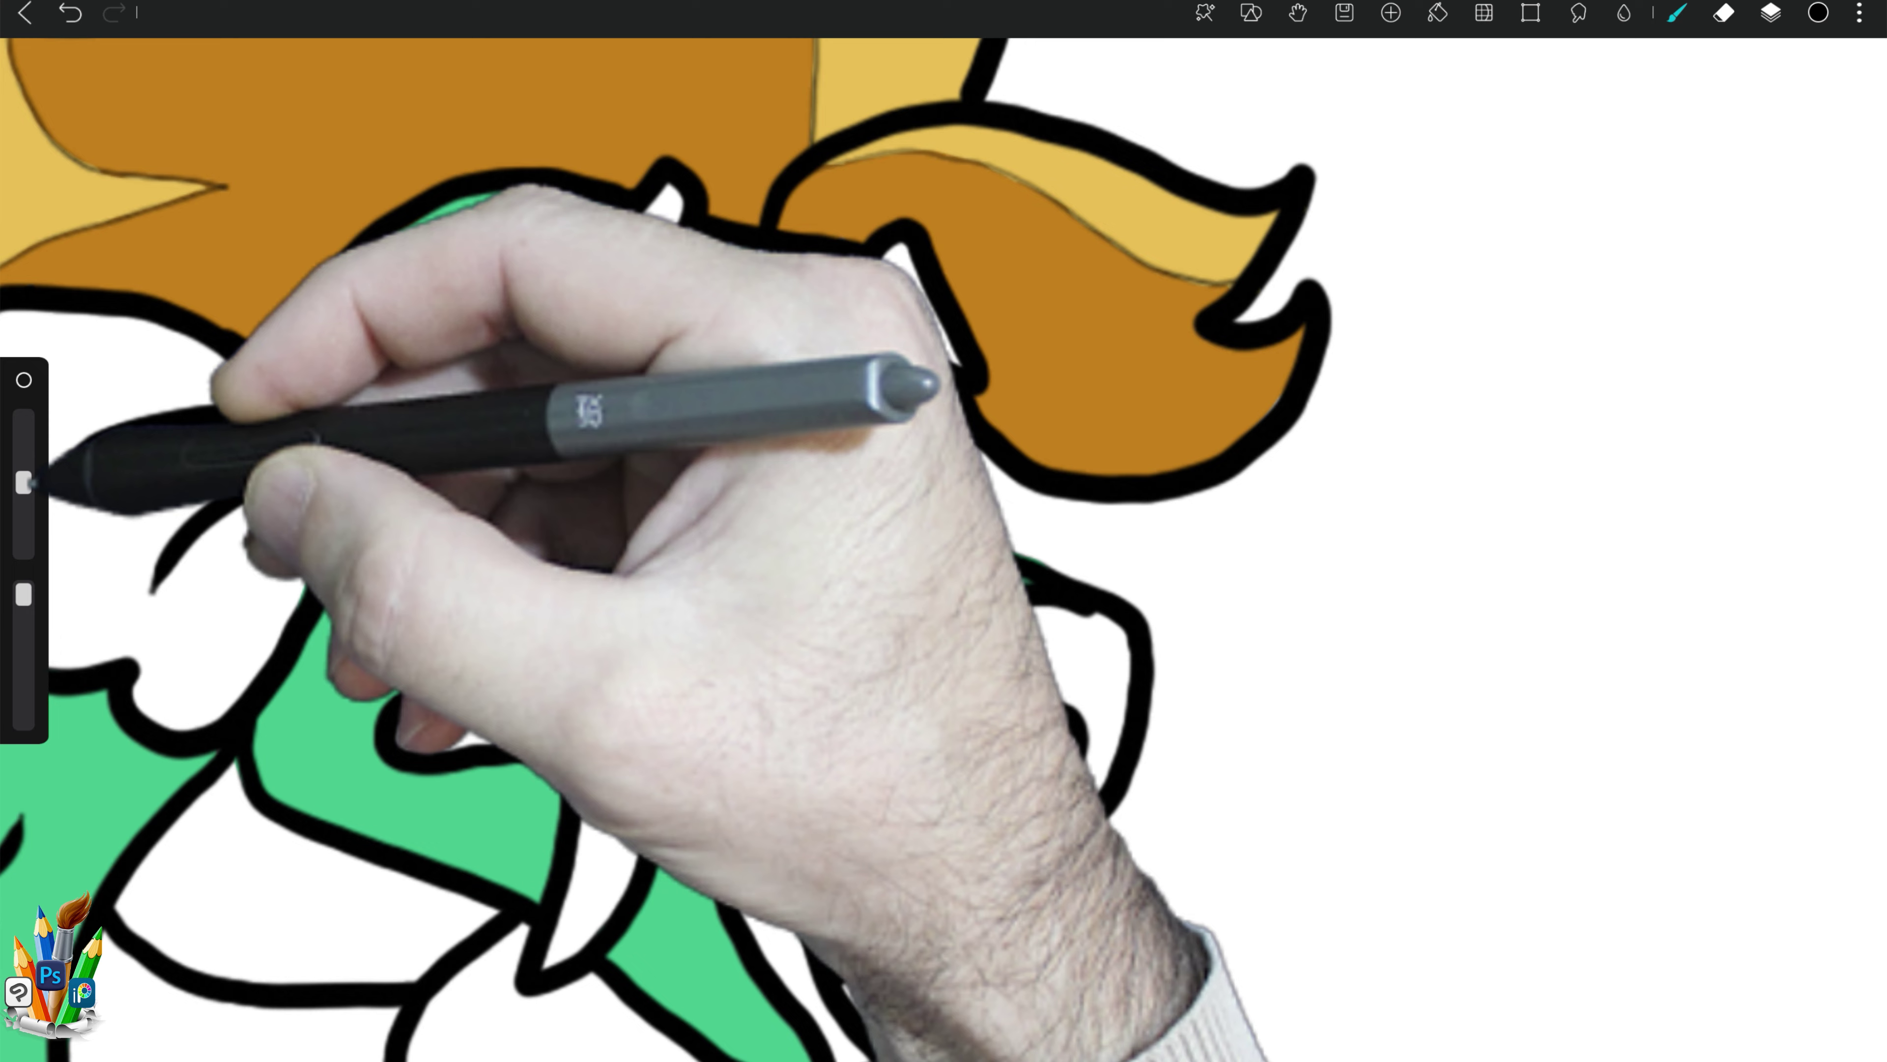
left_click_drag(24, 483, 23, 505)
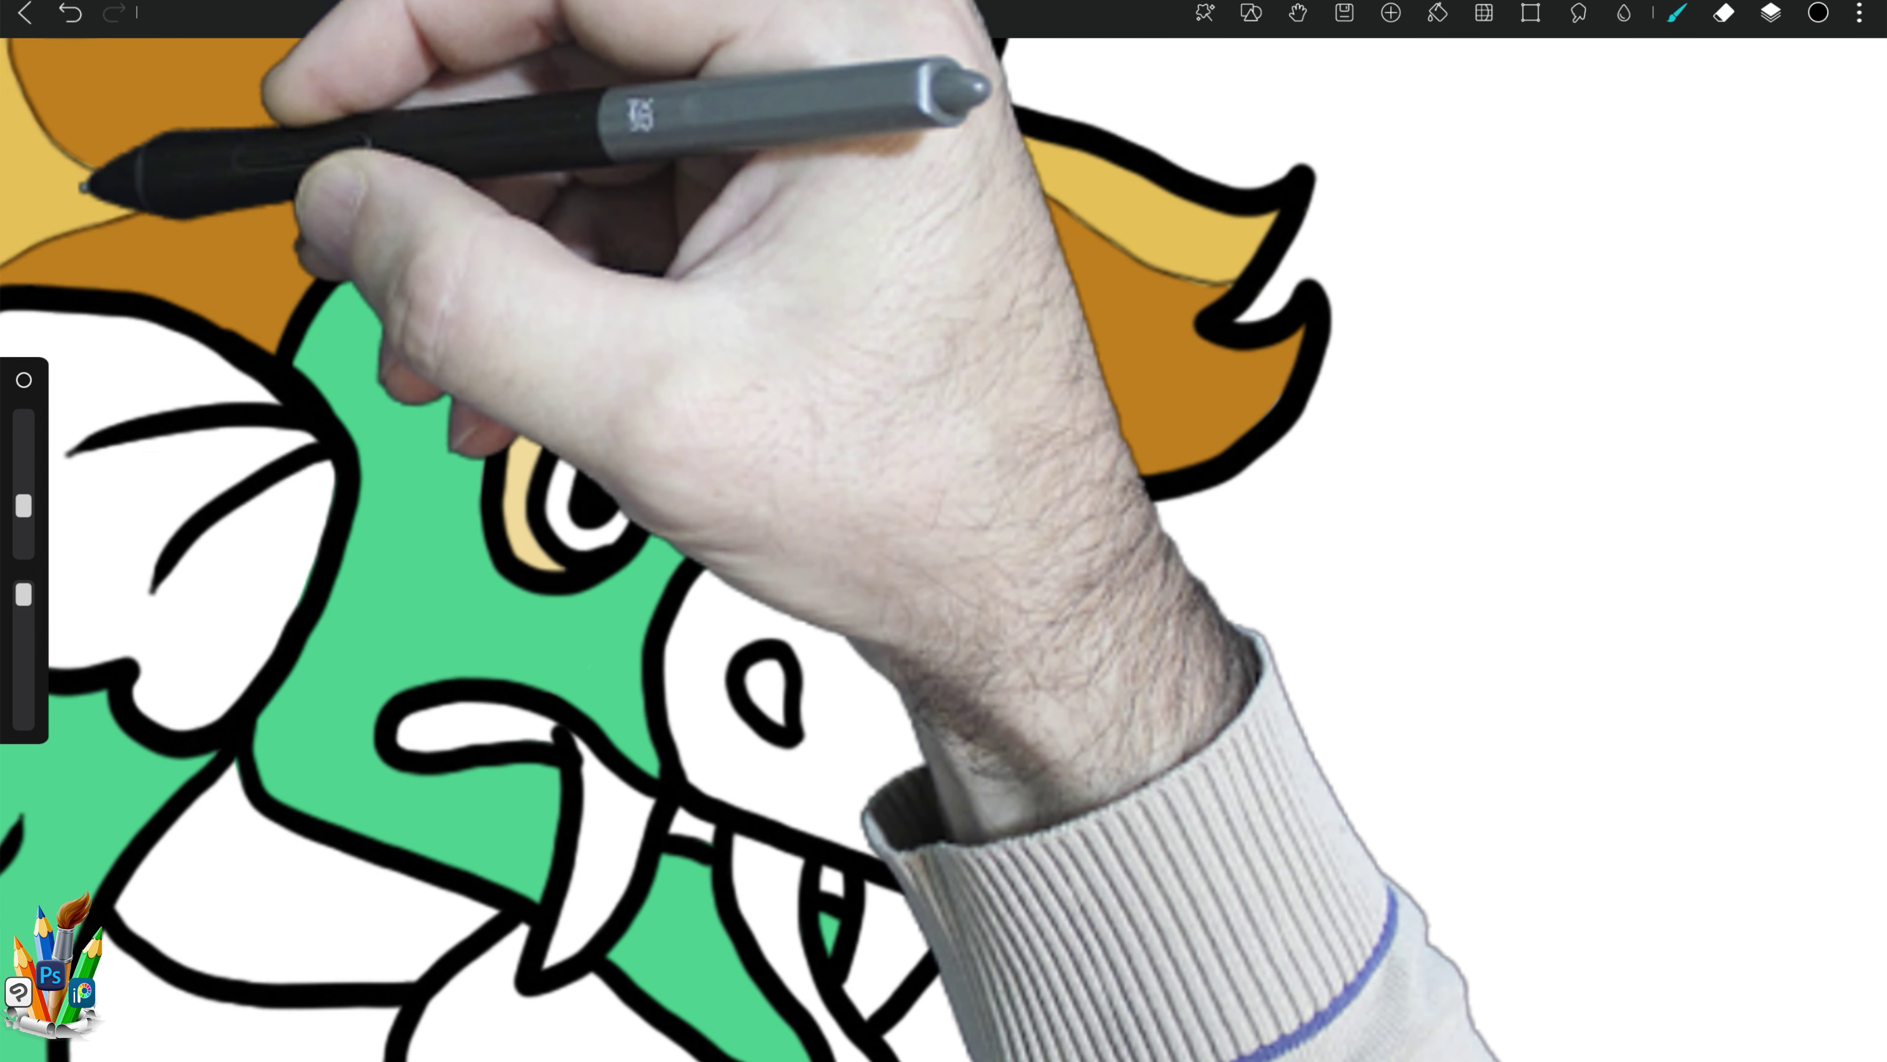
left_click(74, 202)
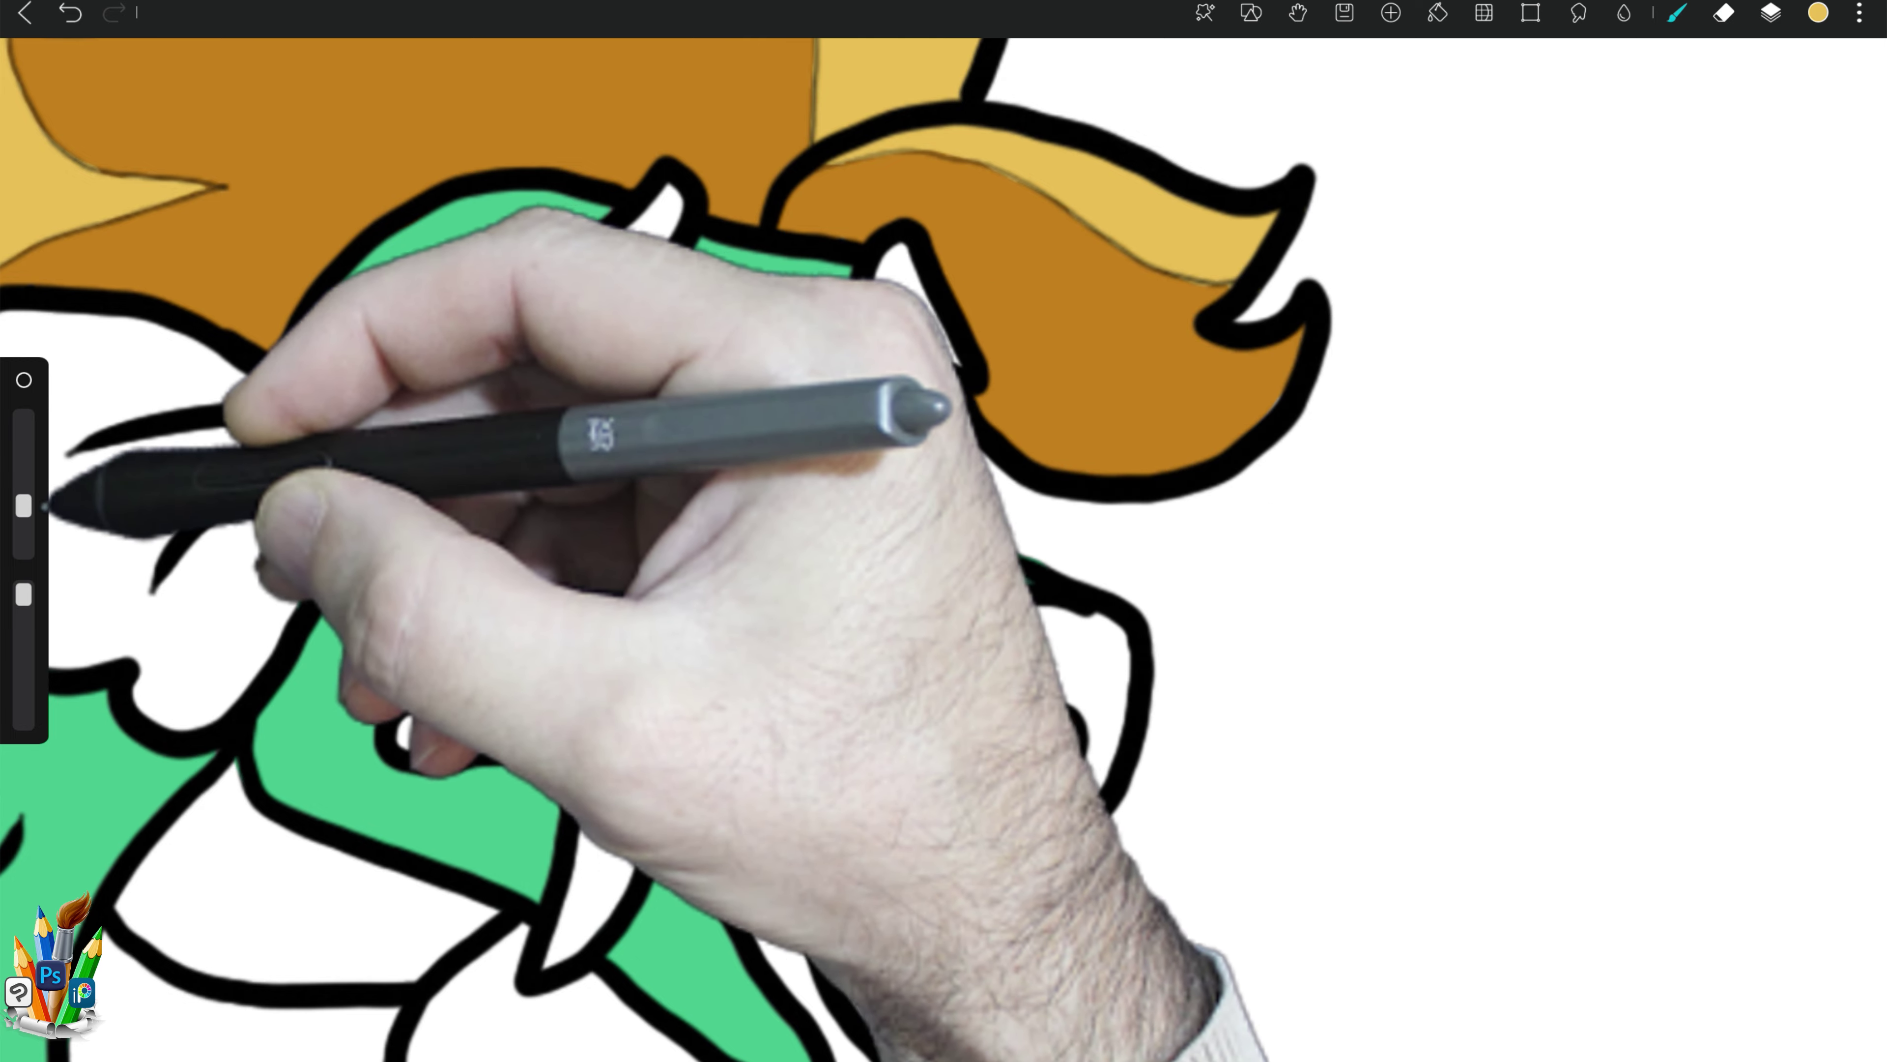
left_click_drag(23, 506, 23, 487)
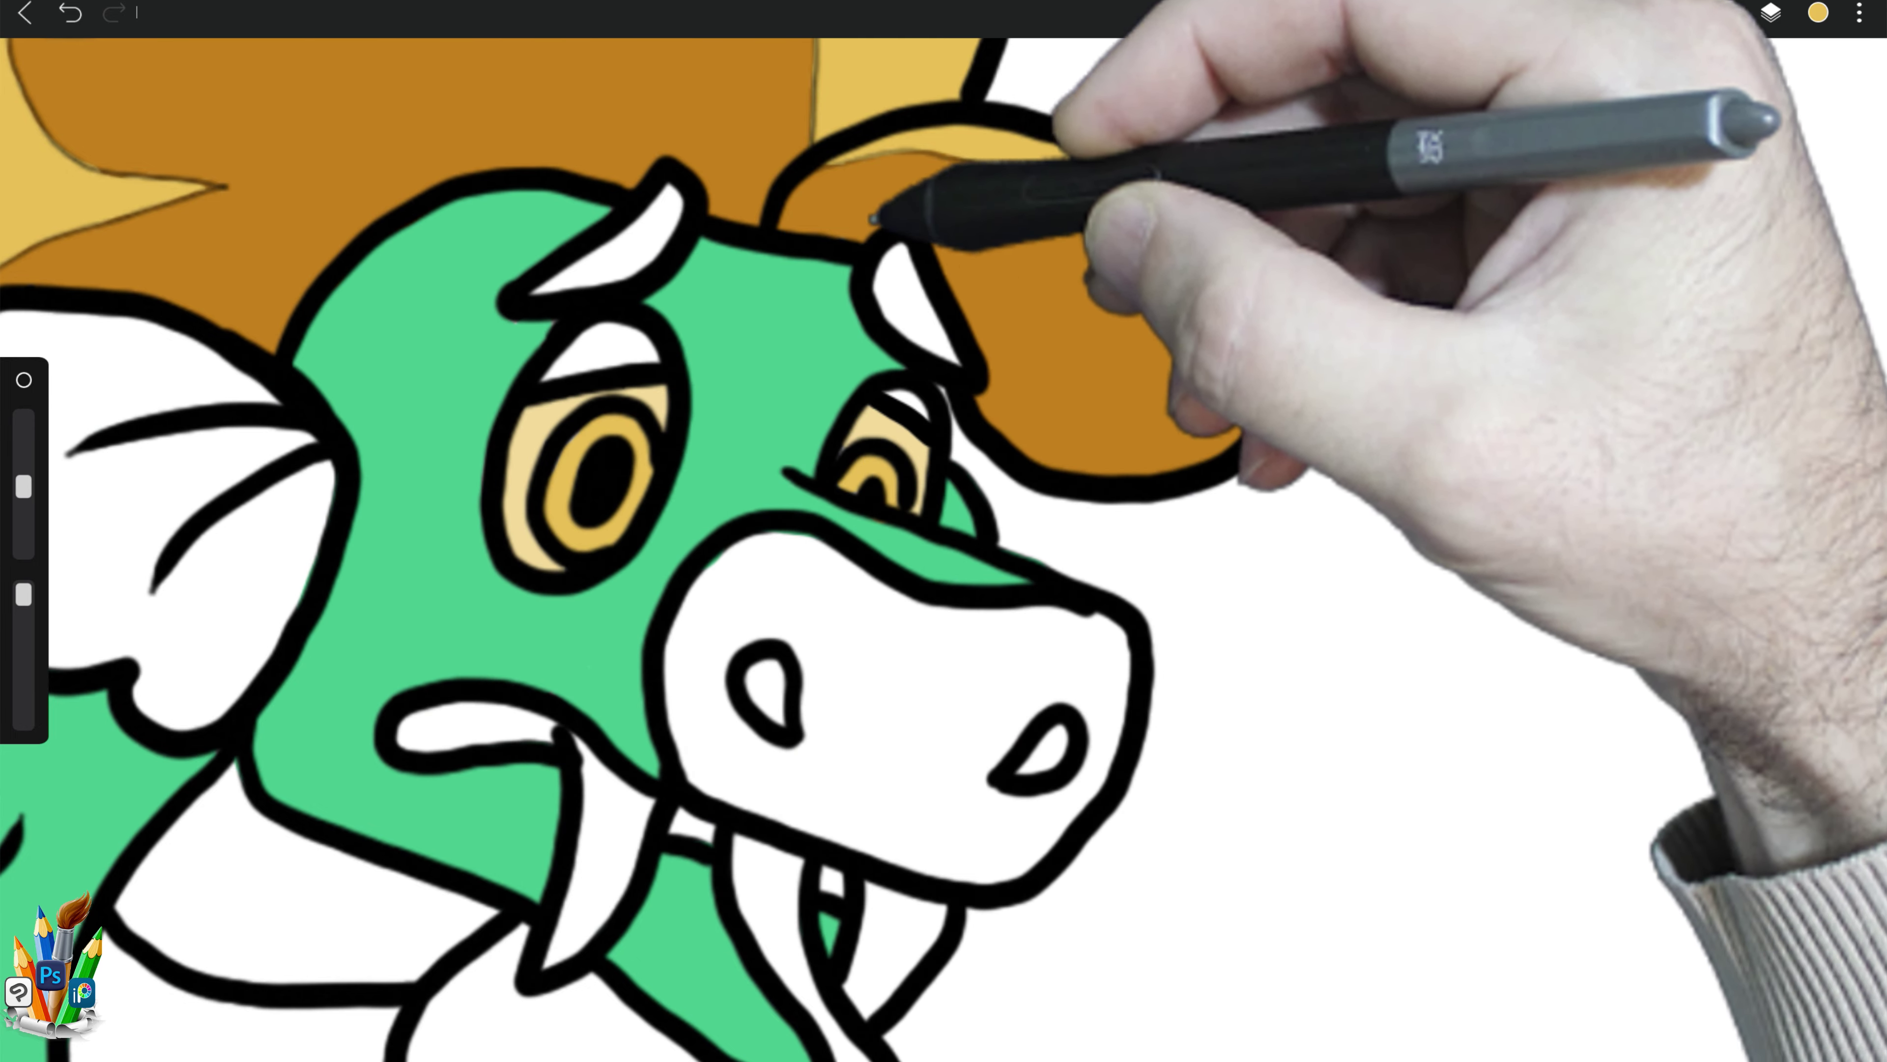
left_click(1074, 286)
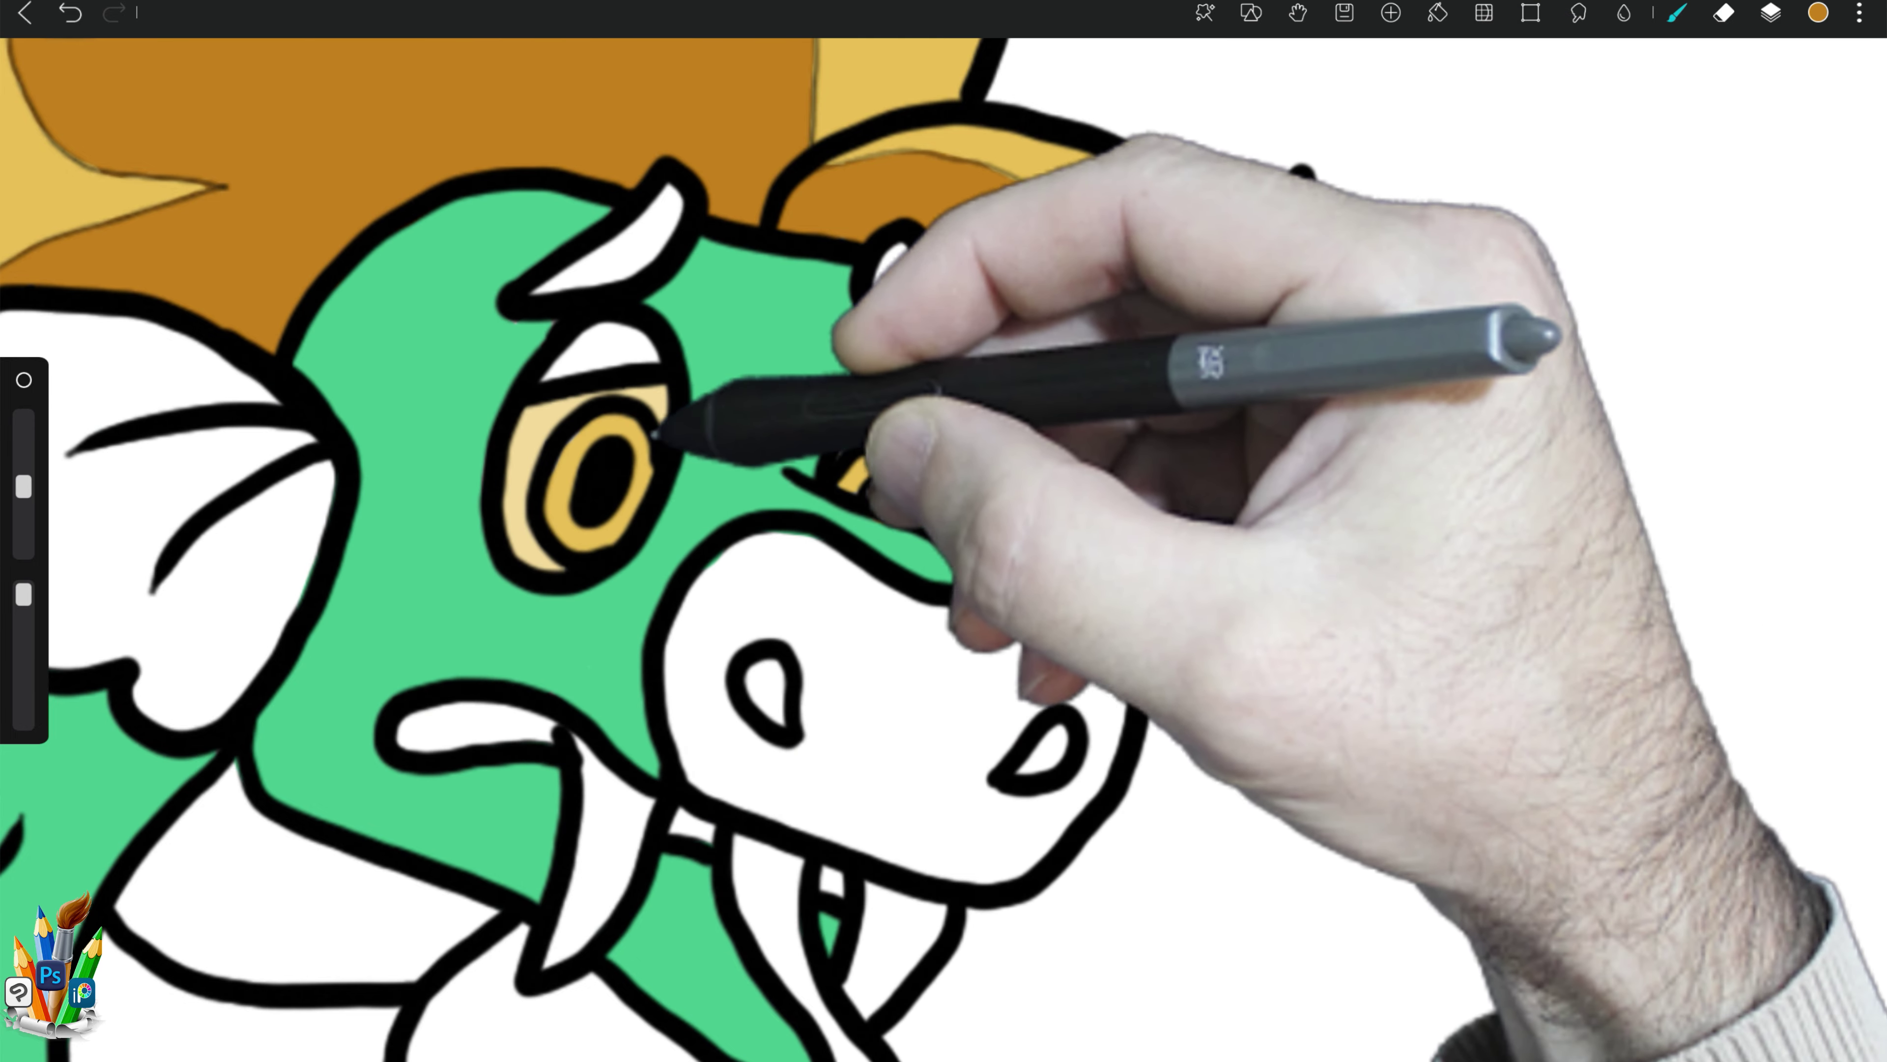
left_click_drag(654, 435, 572, 454)
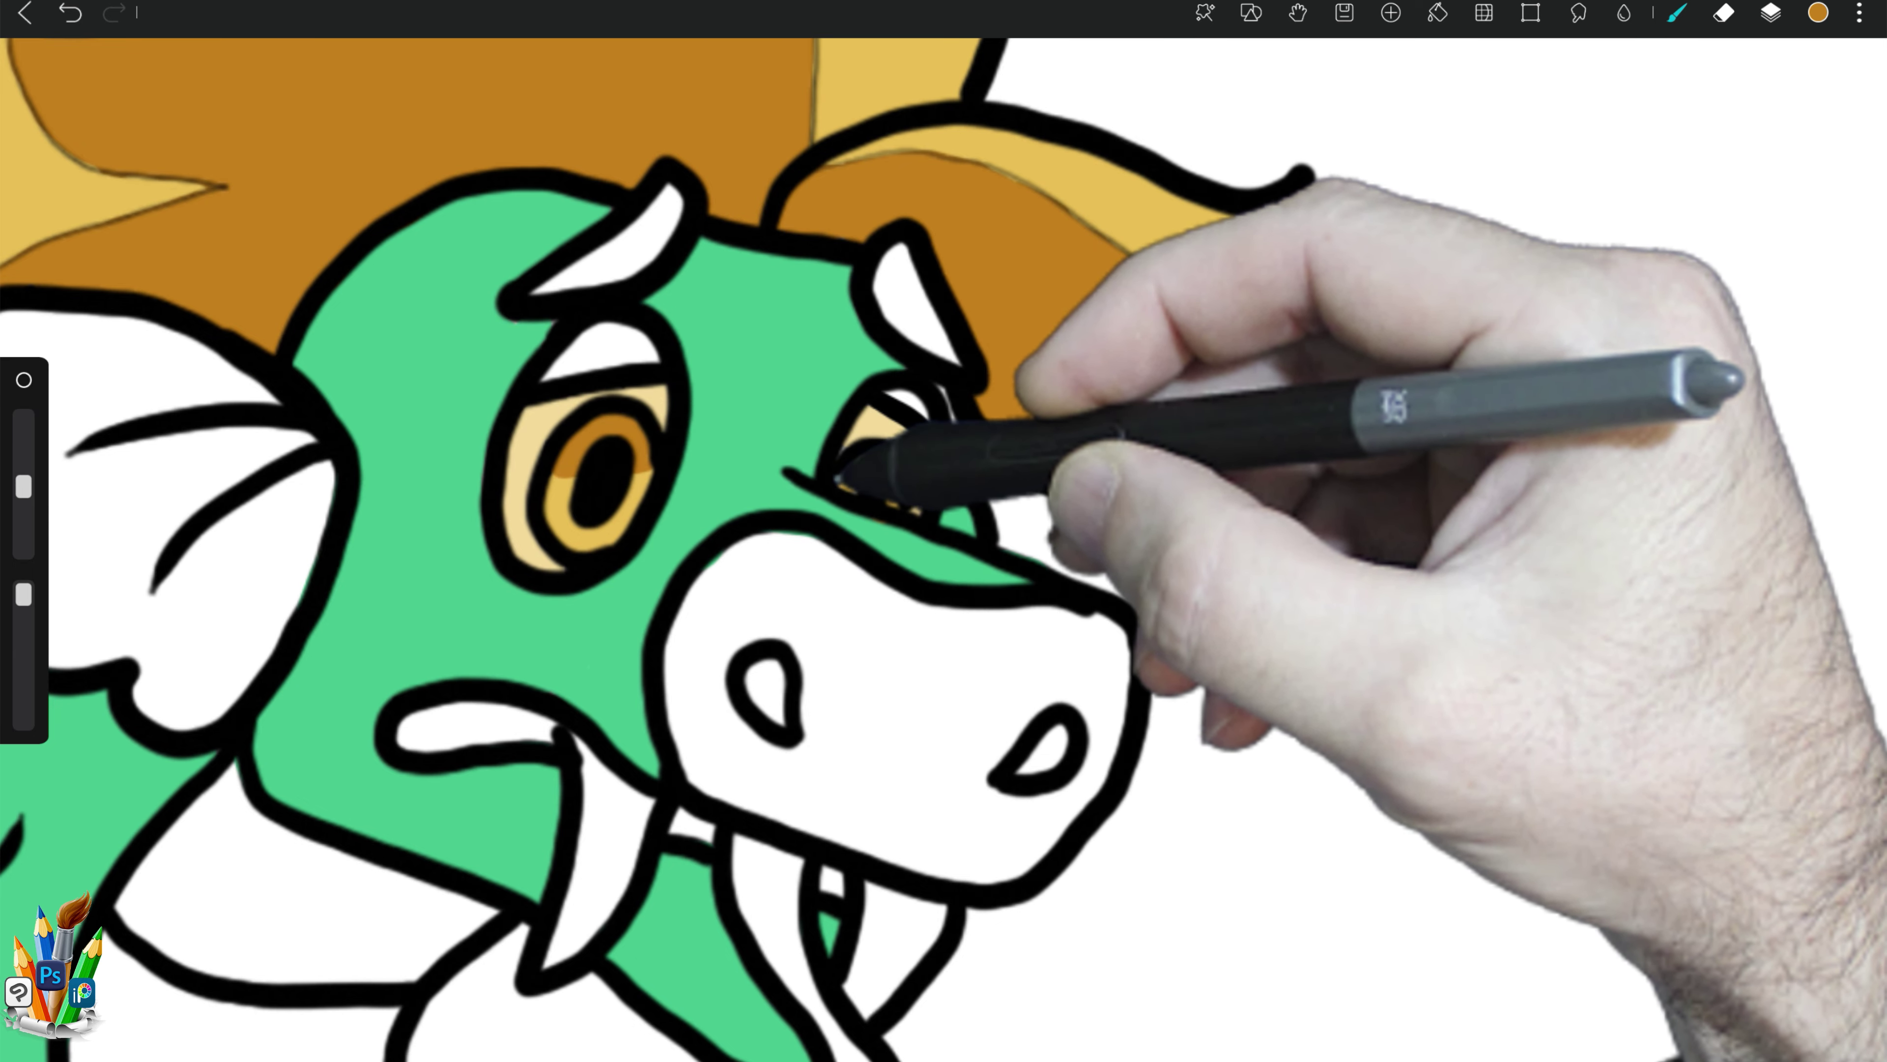
left_click_drag(837, 480, 908, 475)
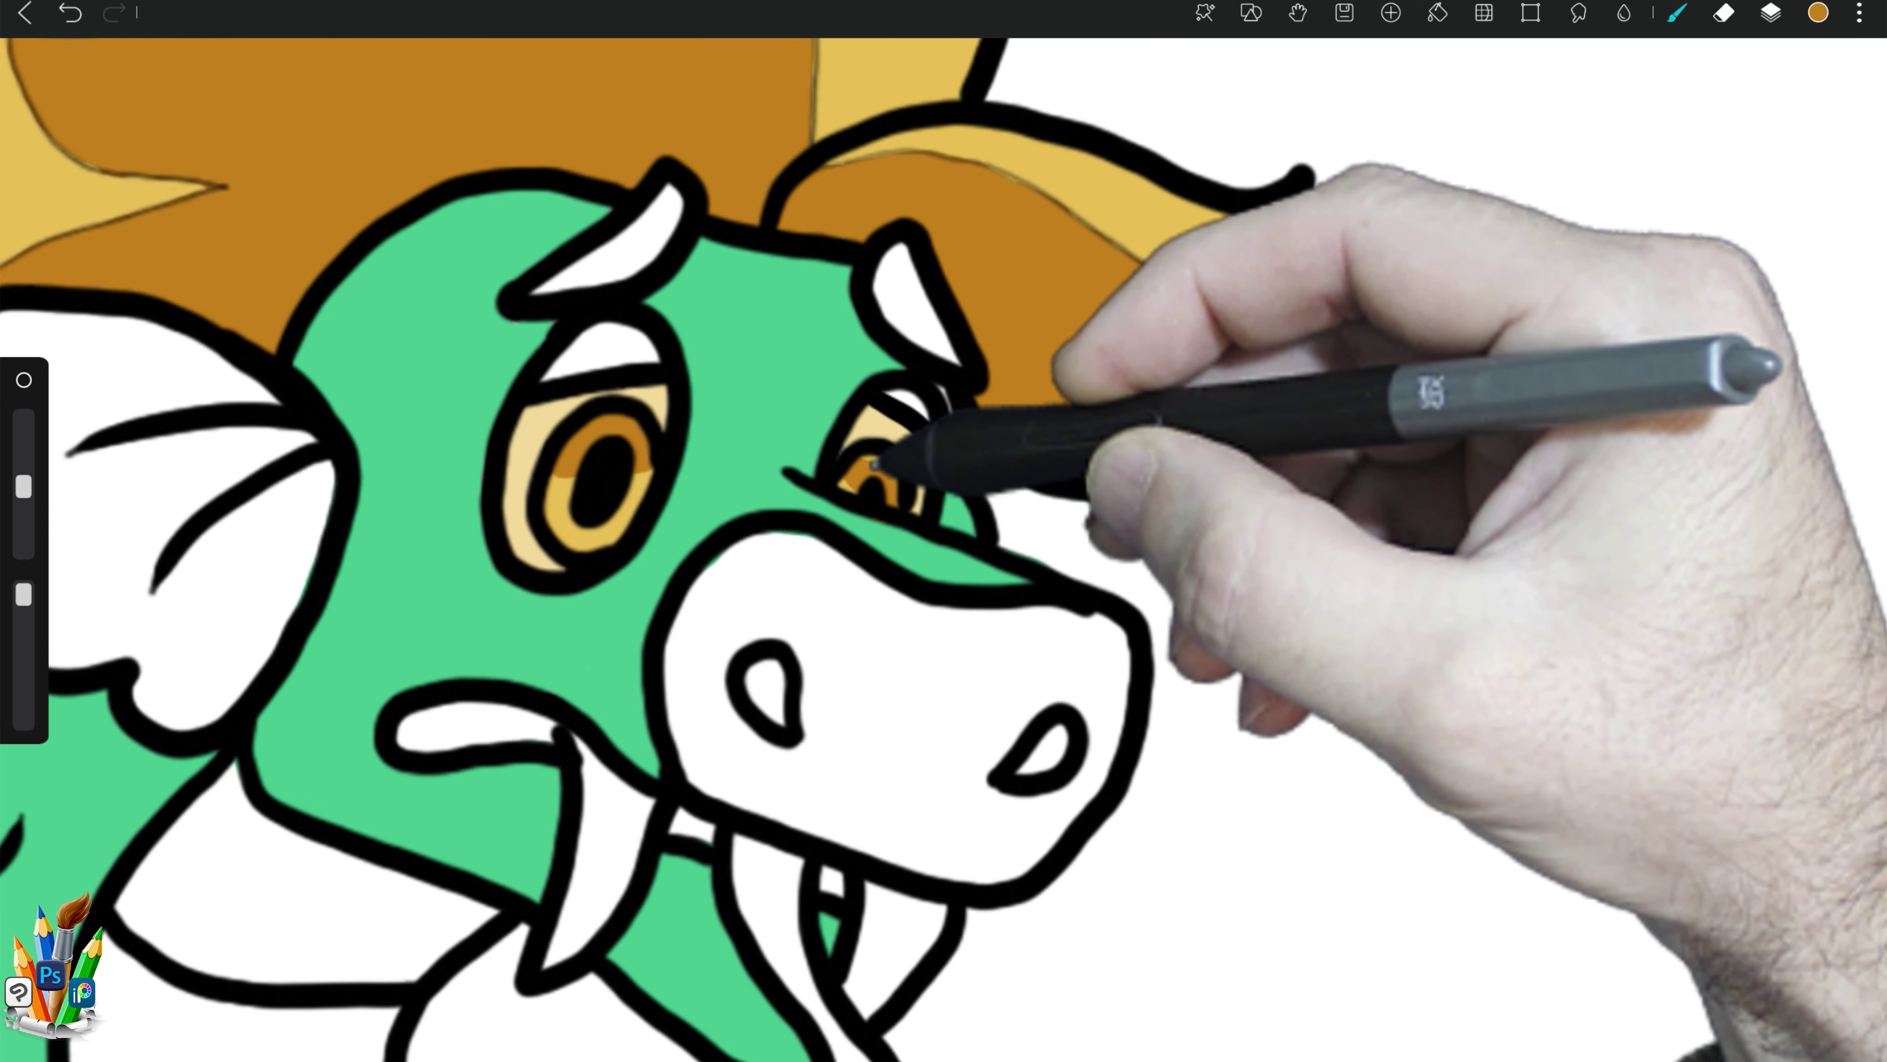
Step: Dab small white highlights, sampled from the horn, into both eyes
left_click(929, 290)
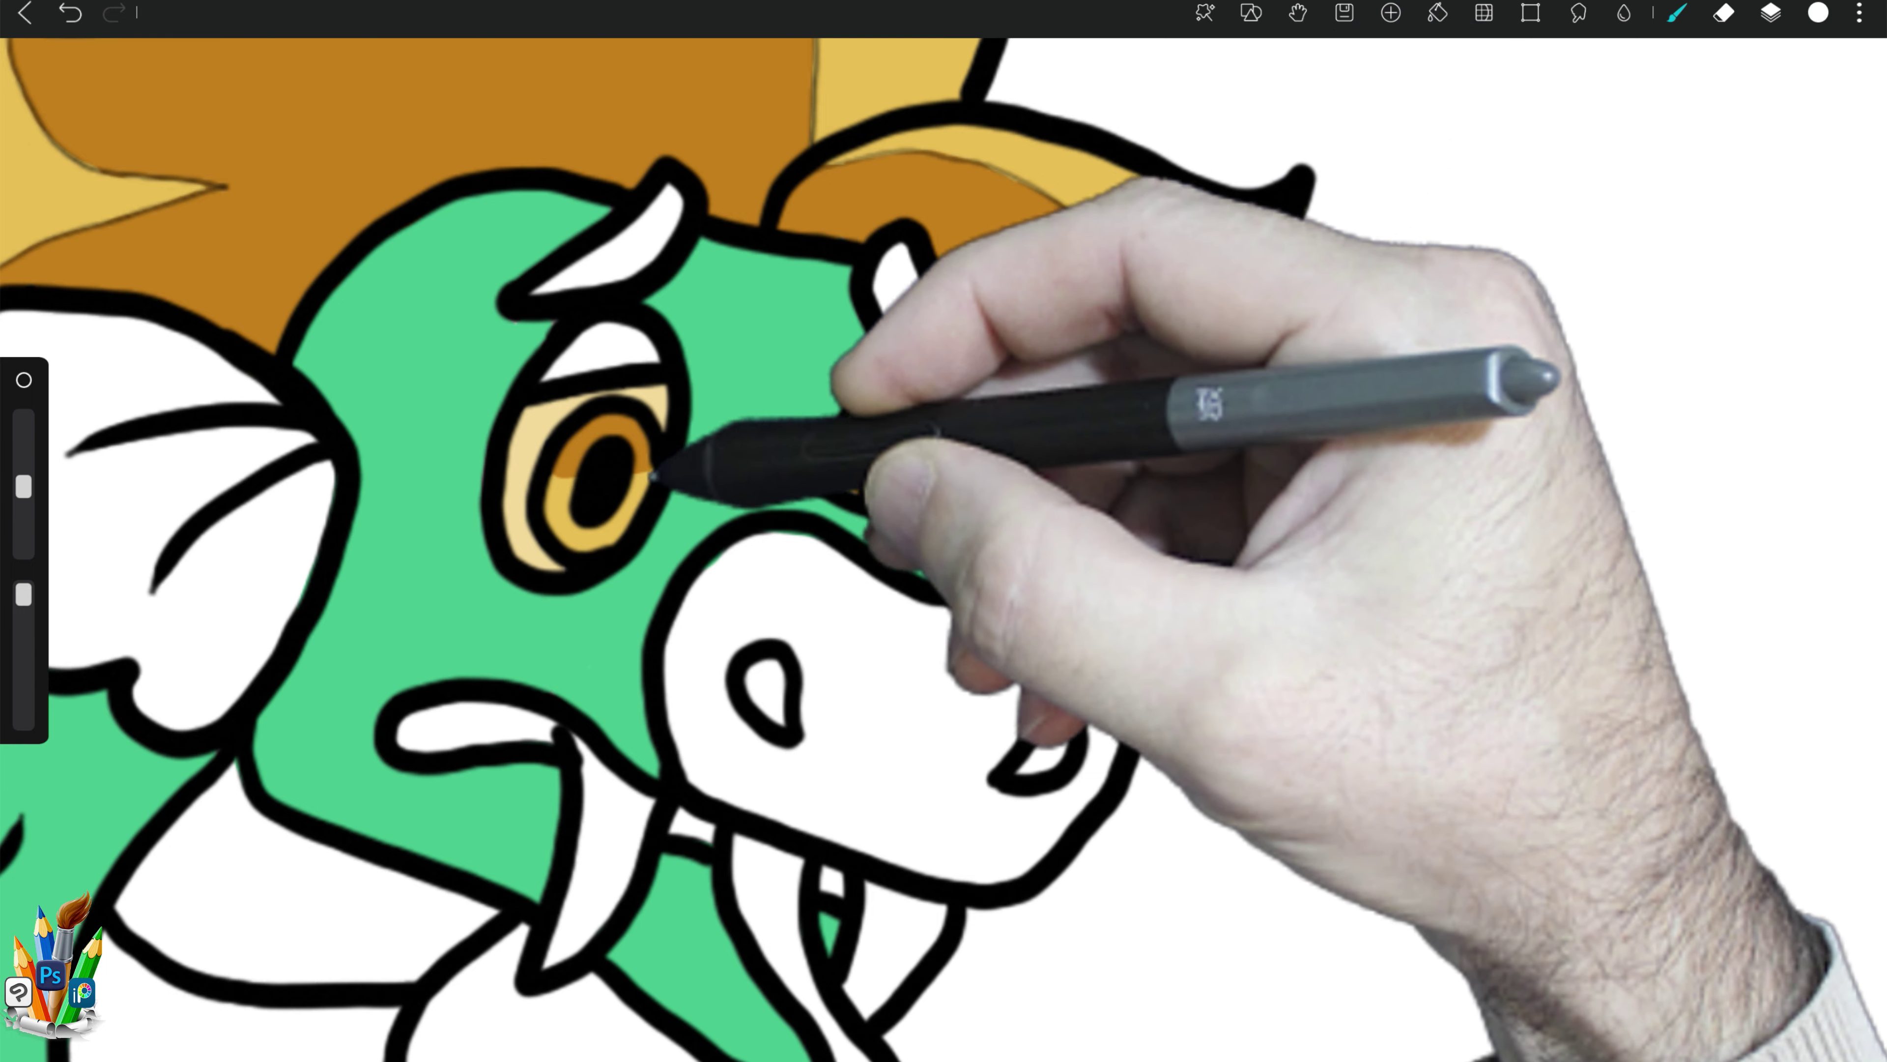
left_click_drag(572, 446, 550, 465)
left_click(1771, 13)
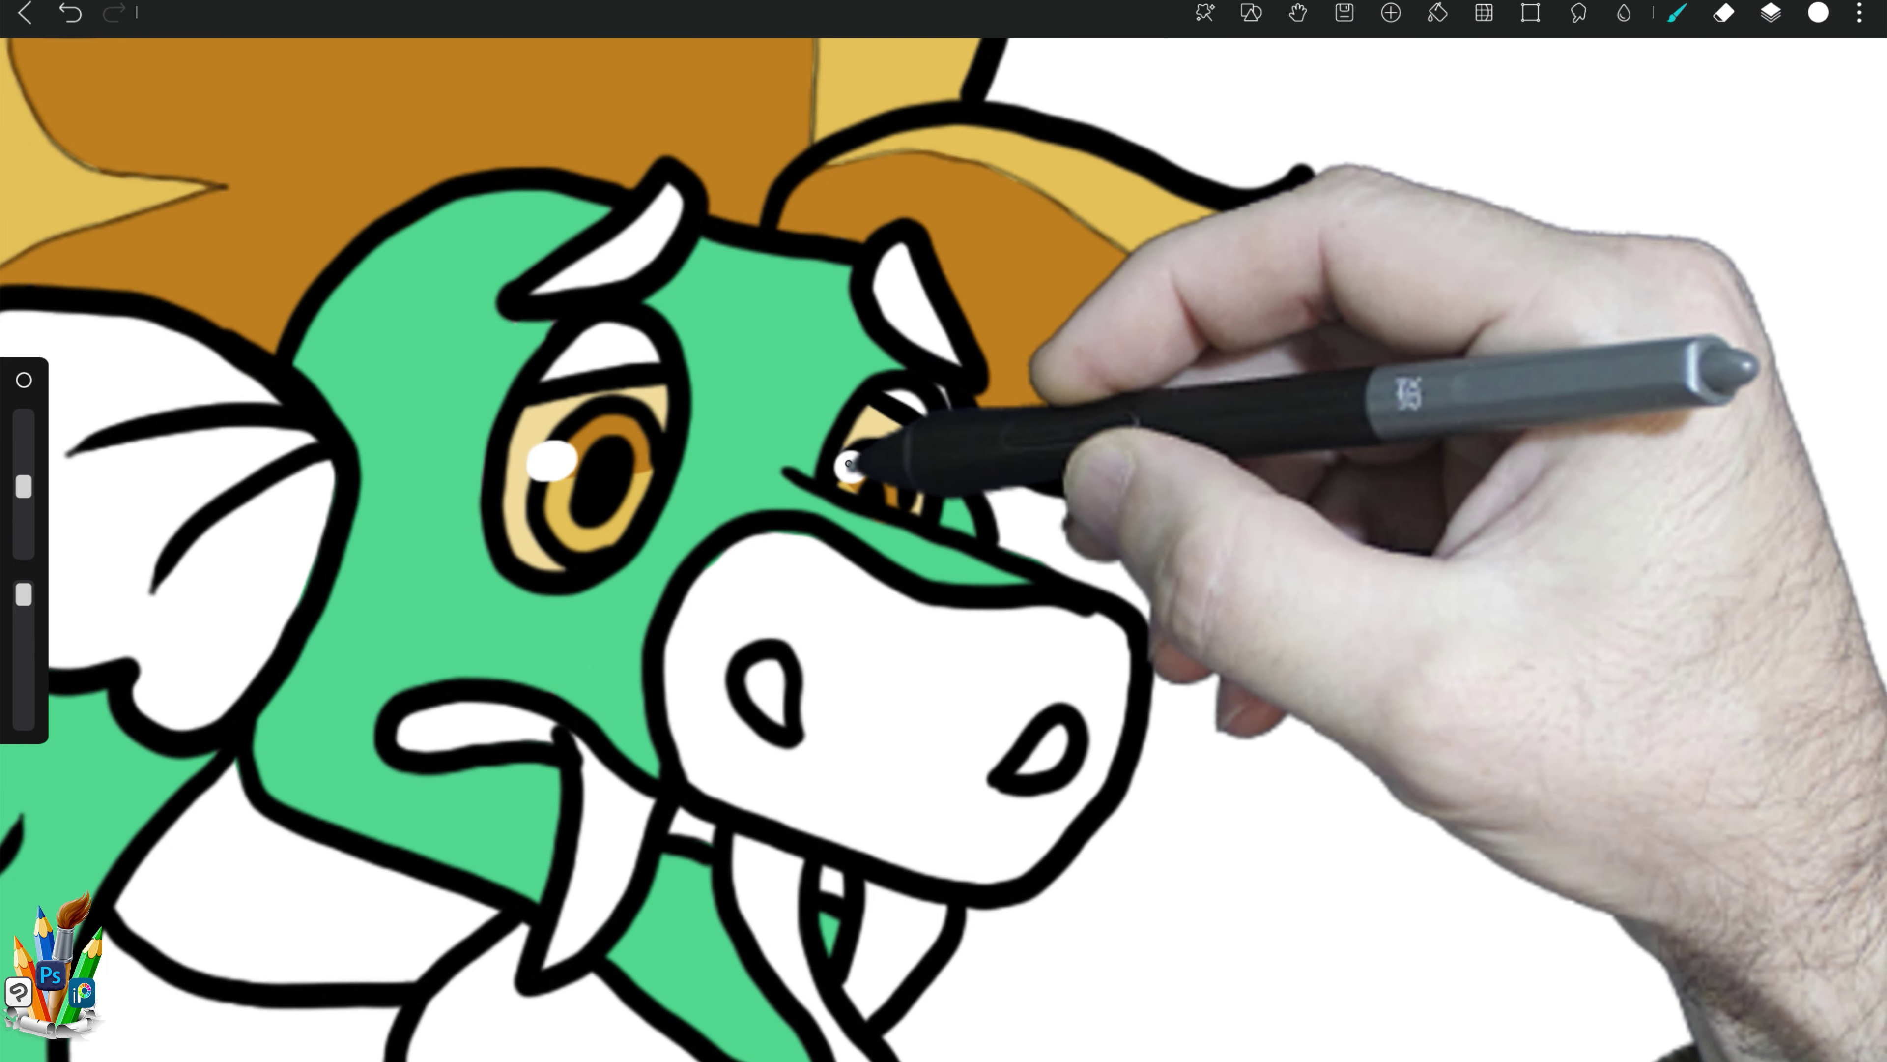
left_click_drag(847, 464, 858, 476)
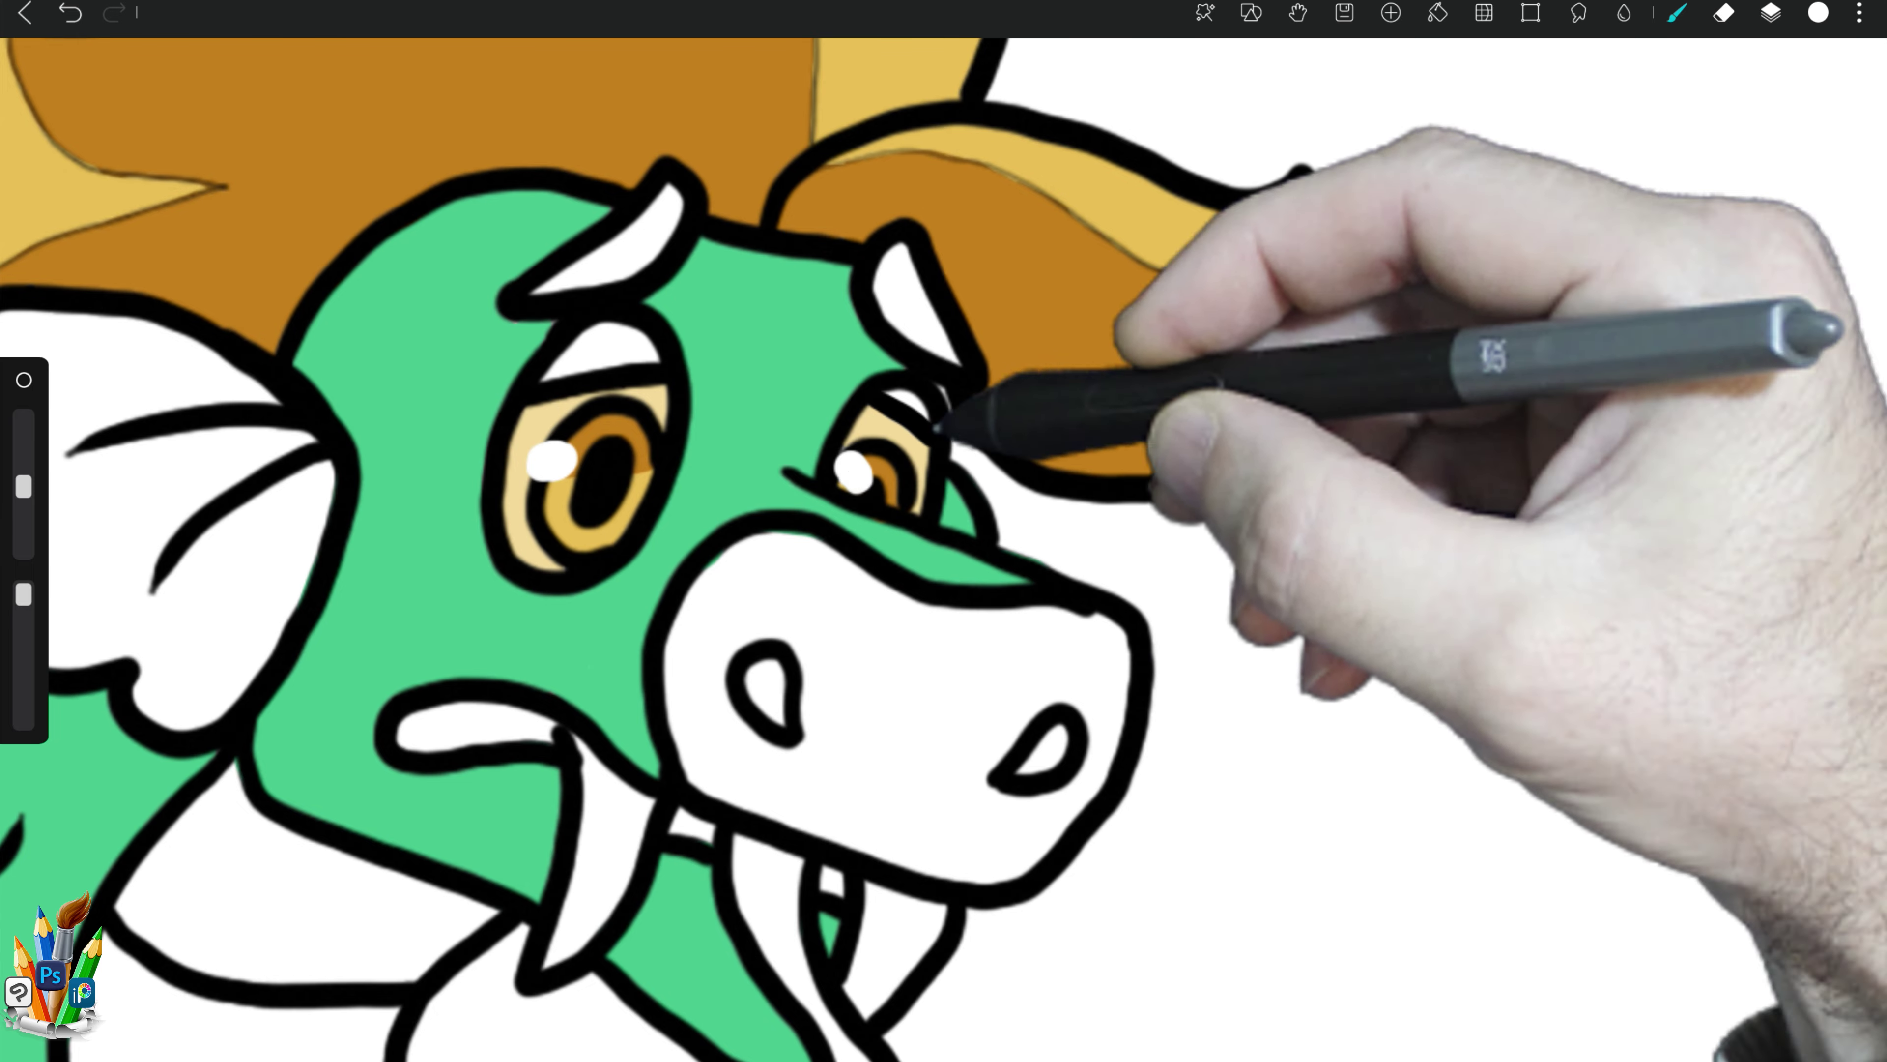
left_click(569, 409)
Step: Paint the mouth and lower fang pale beige on the colouring layer
left_click_drag(405, 732, 476, 732)
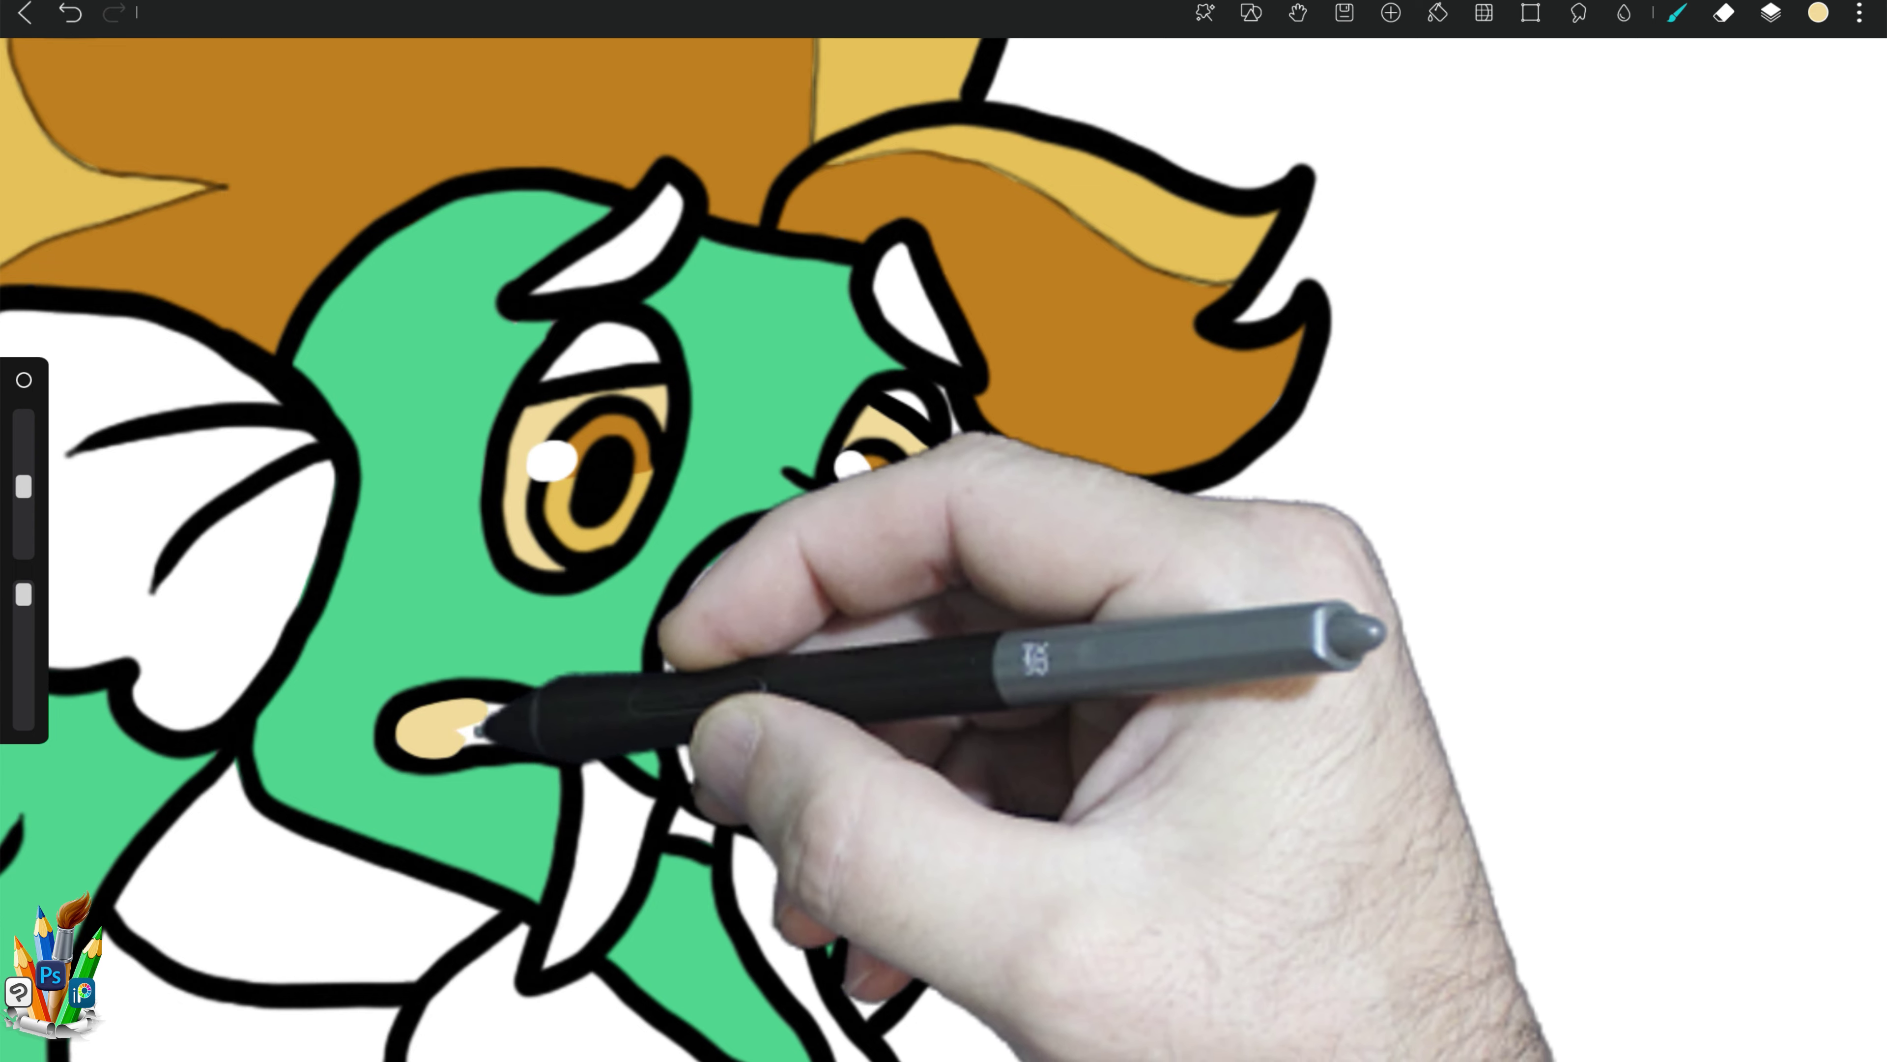
key("ctrl+z")
left_click(1771, 12)
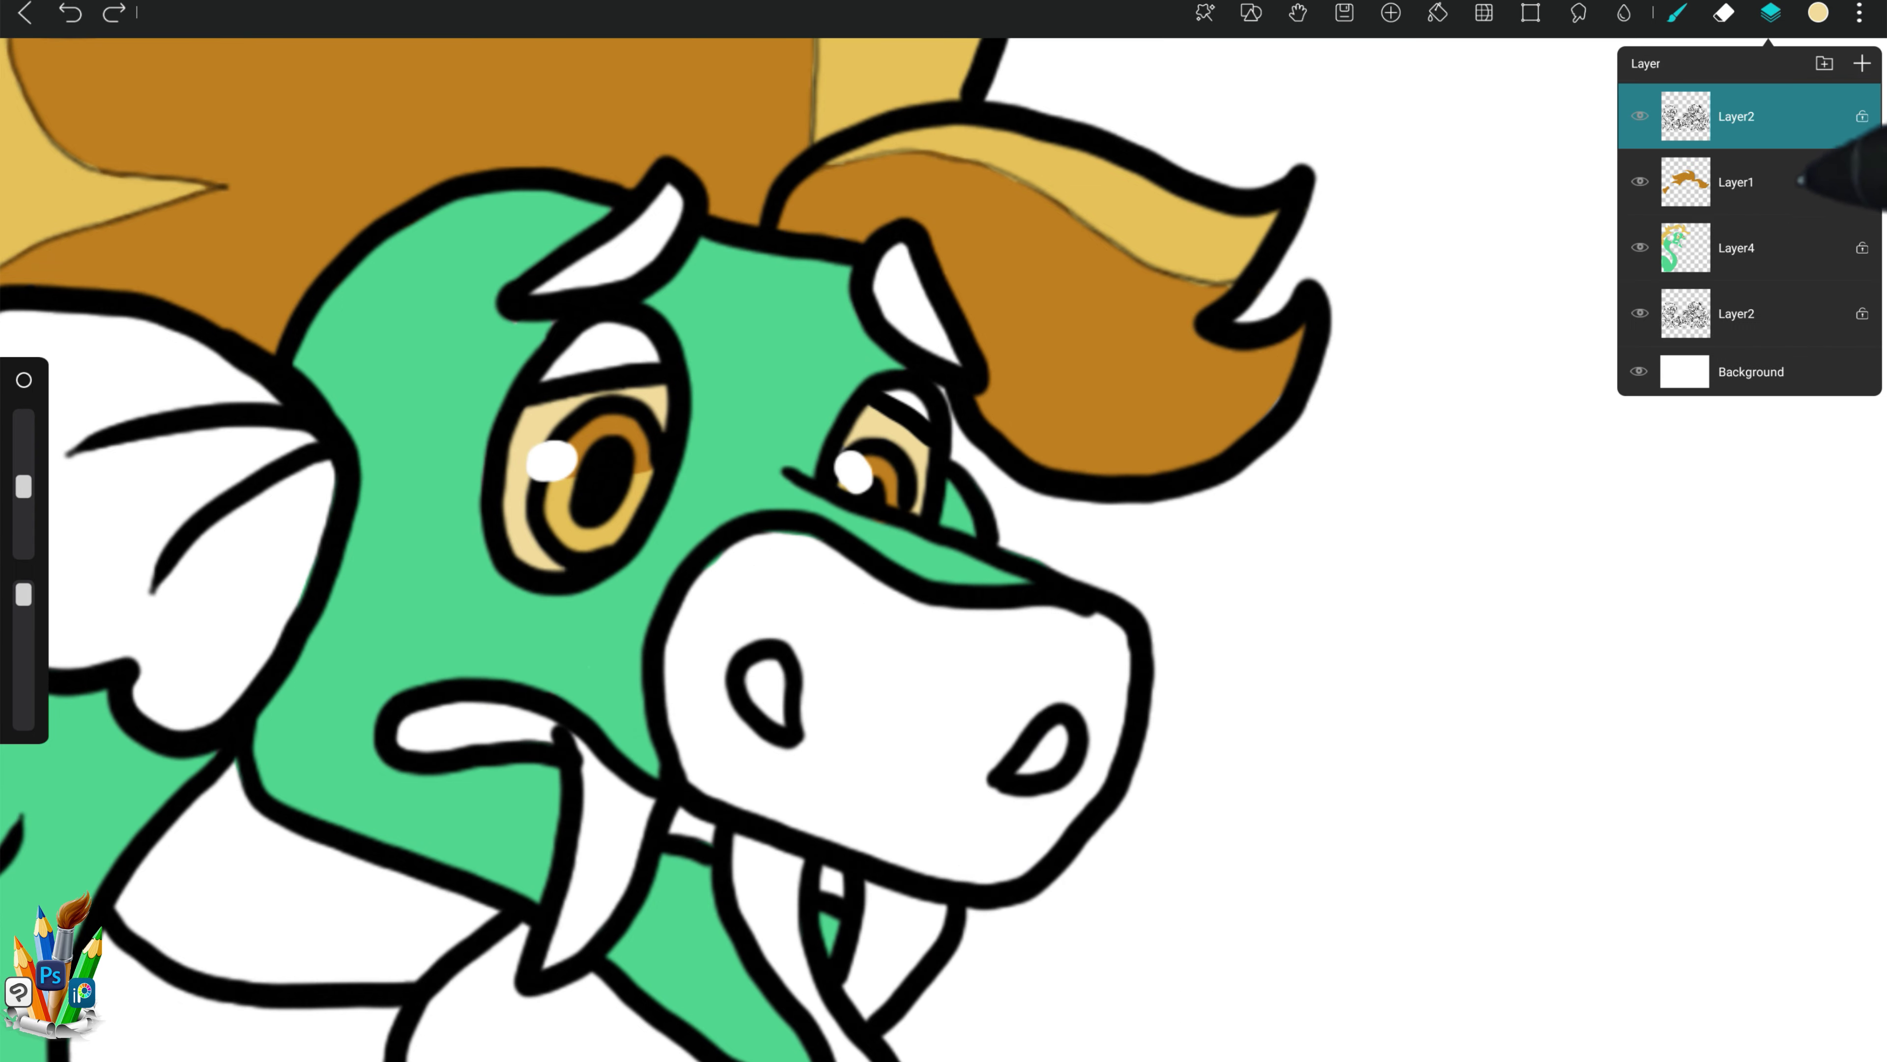
left_click(1305, 311)
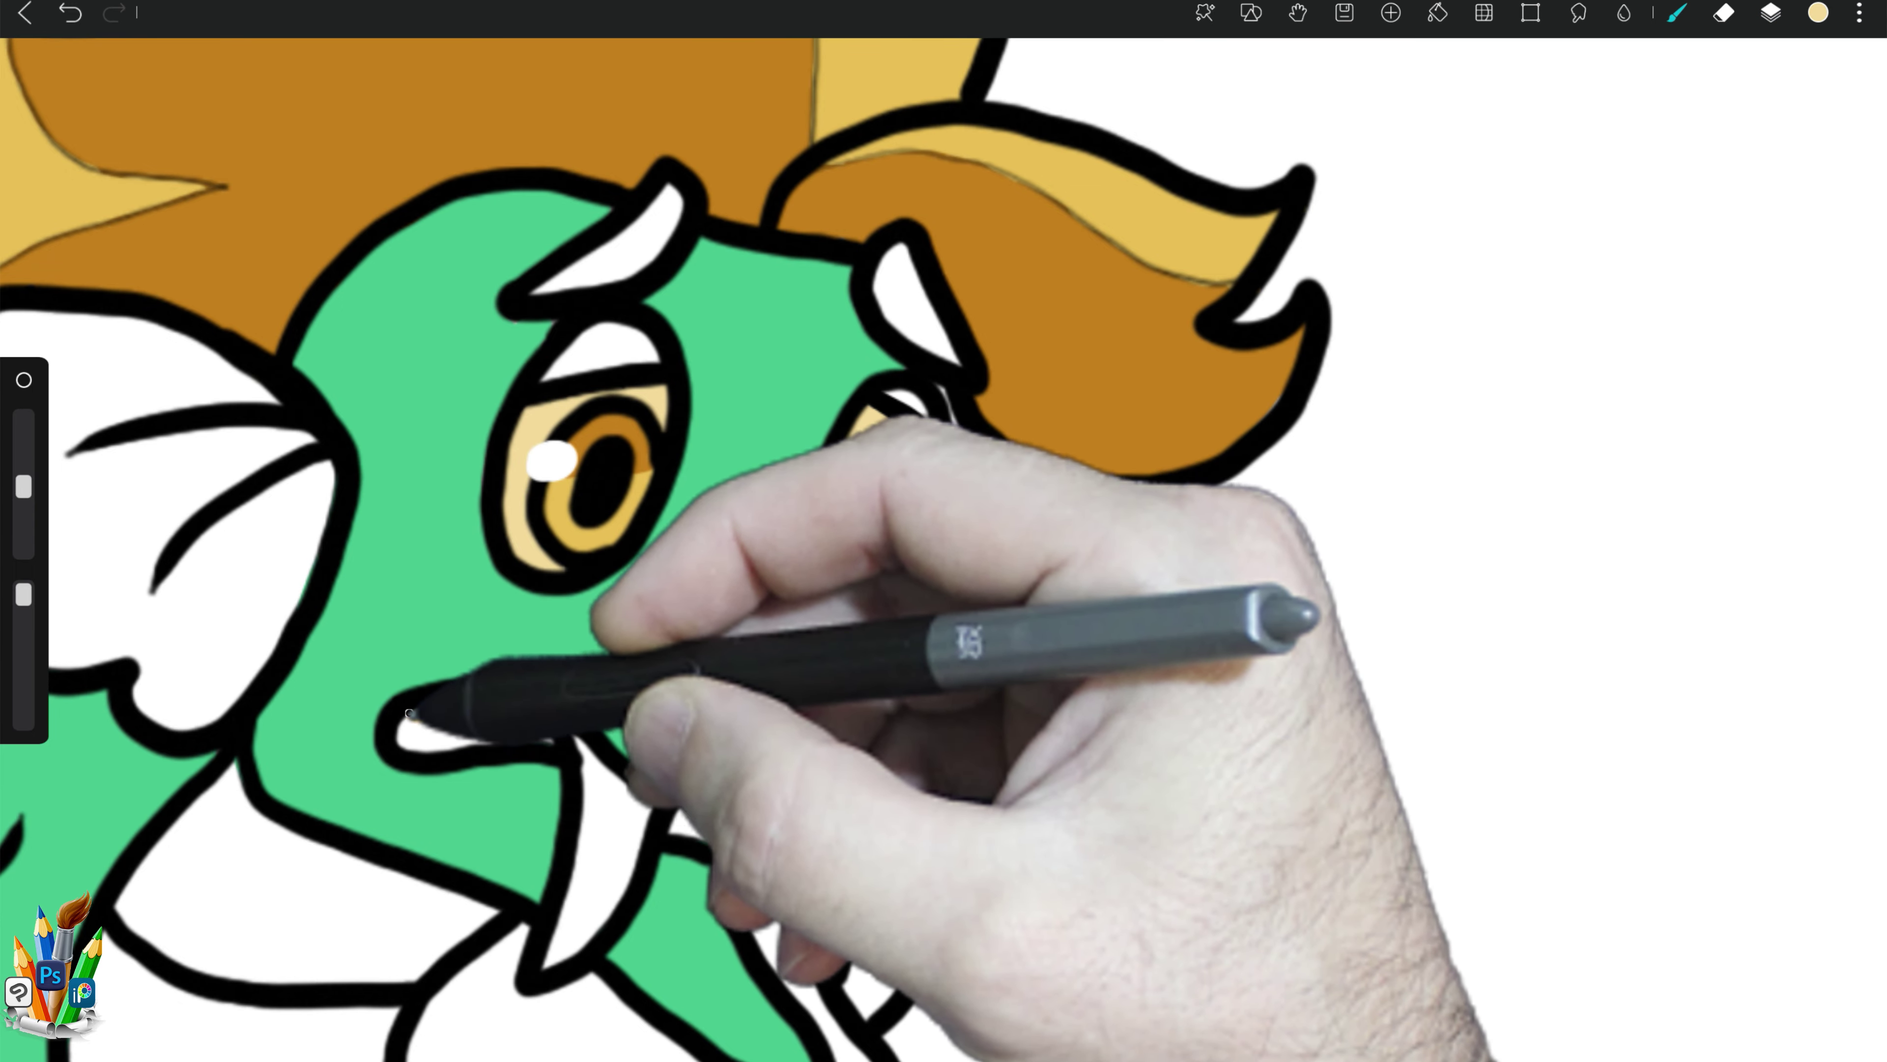
mouse_move(413, 730)
left_mouse_down()
mouse_move(546, 725)
mouse_move(589, 872)
left_mouse_up()
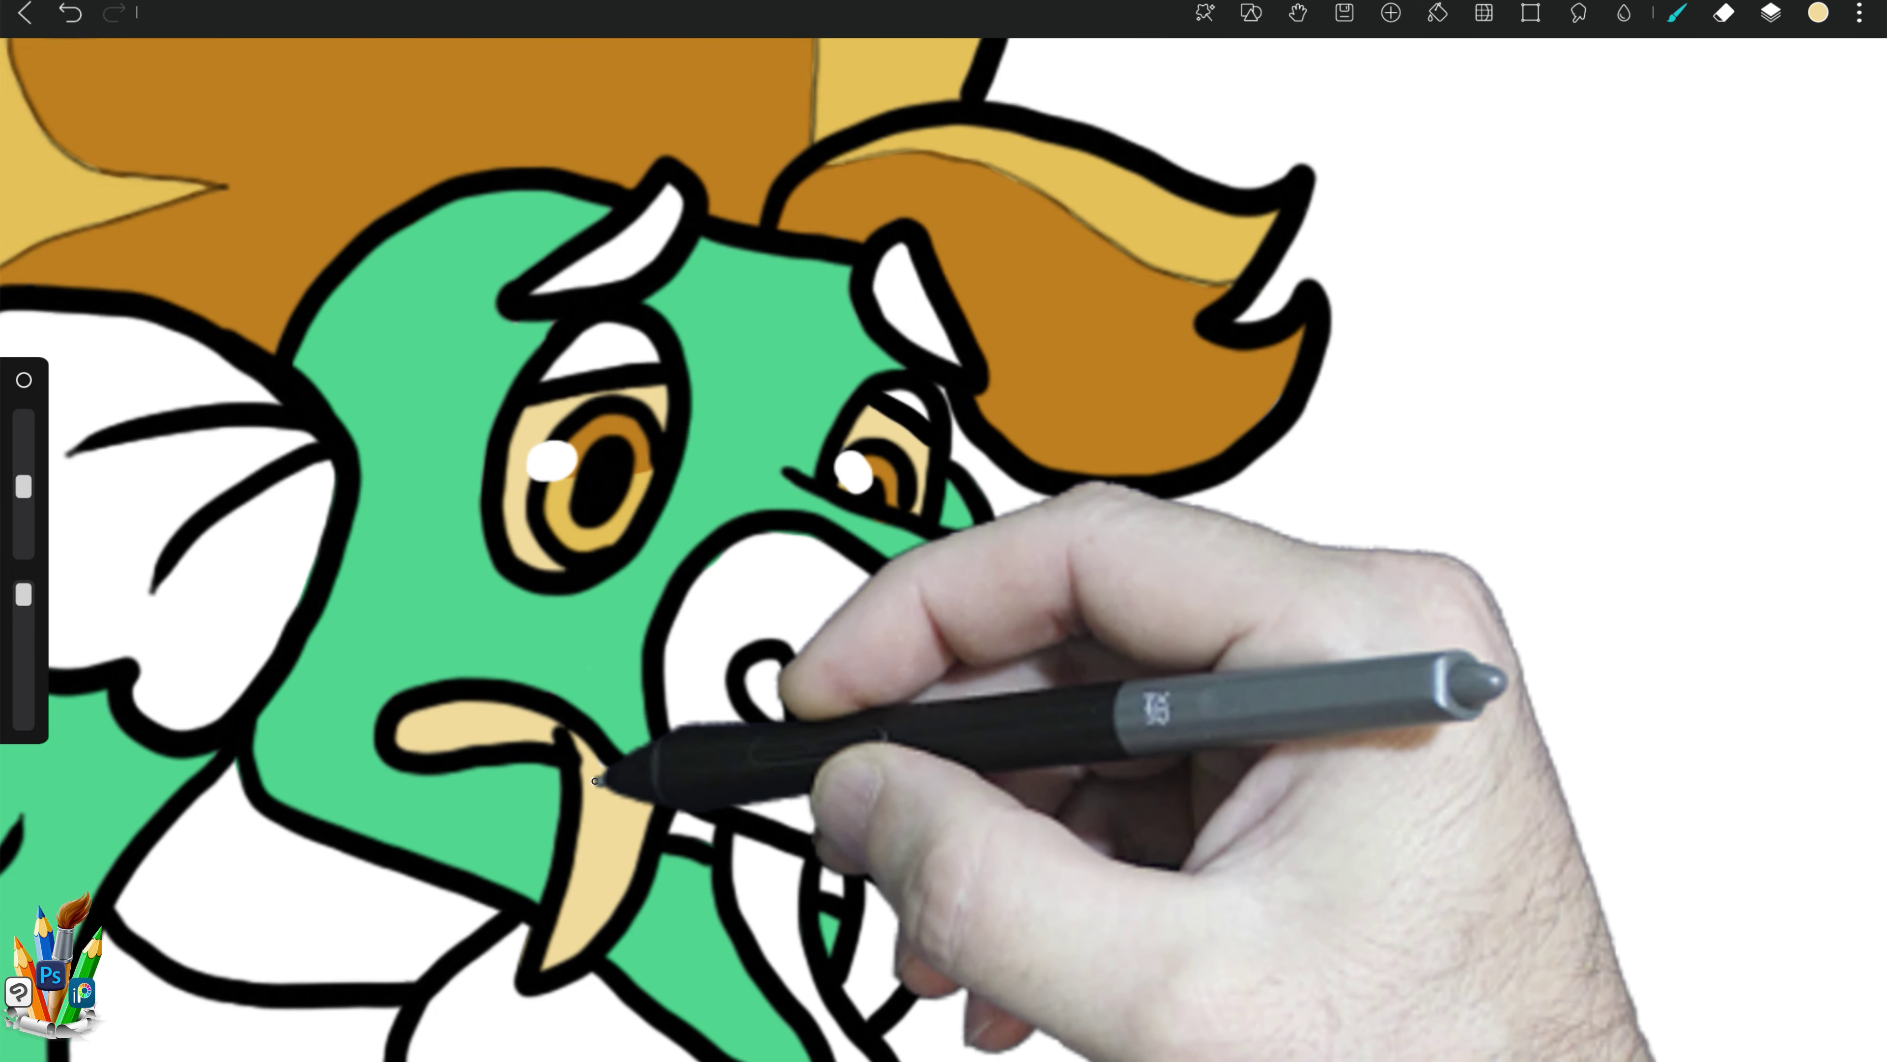
left_click_drag(855, 881, 871, 1000)
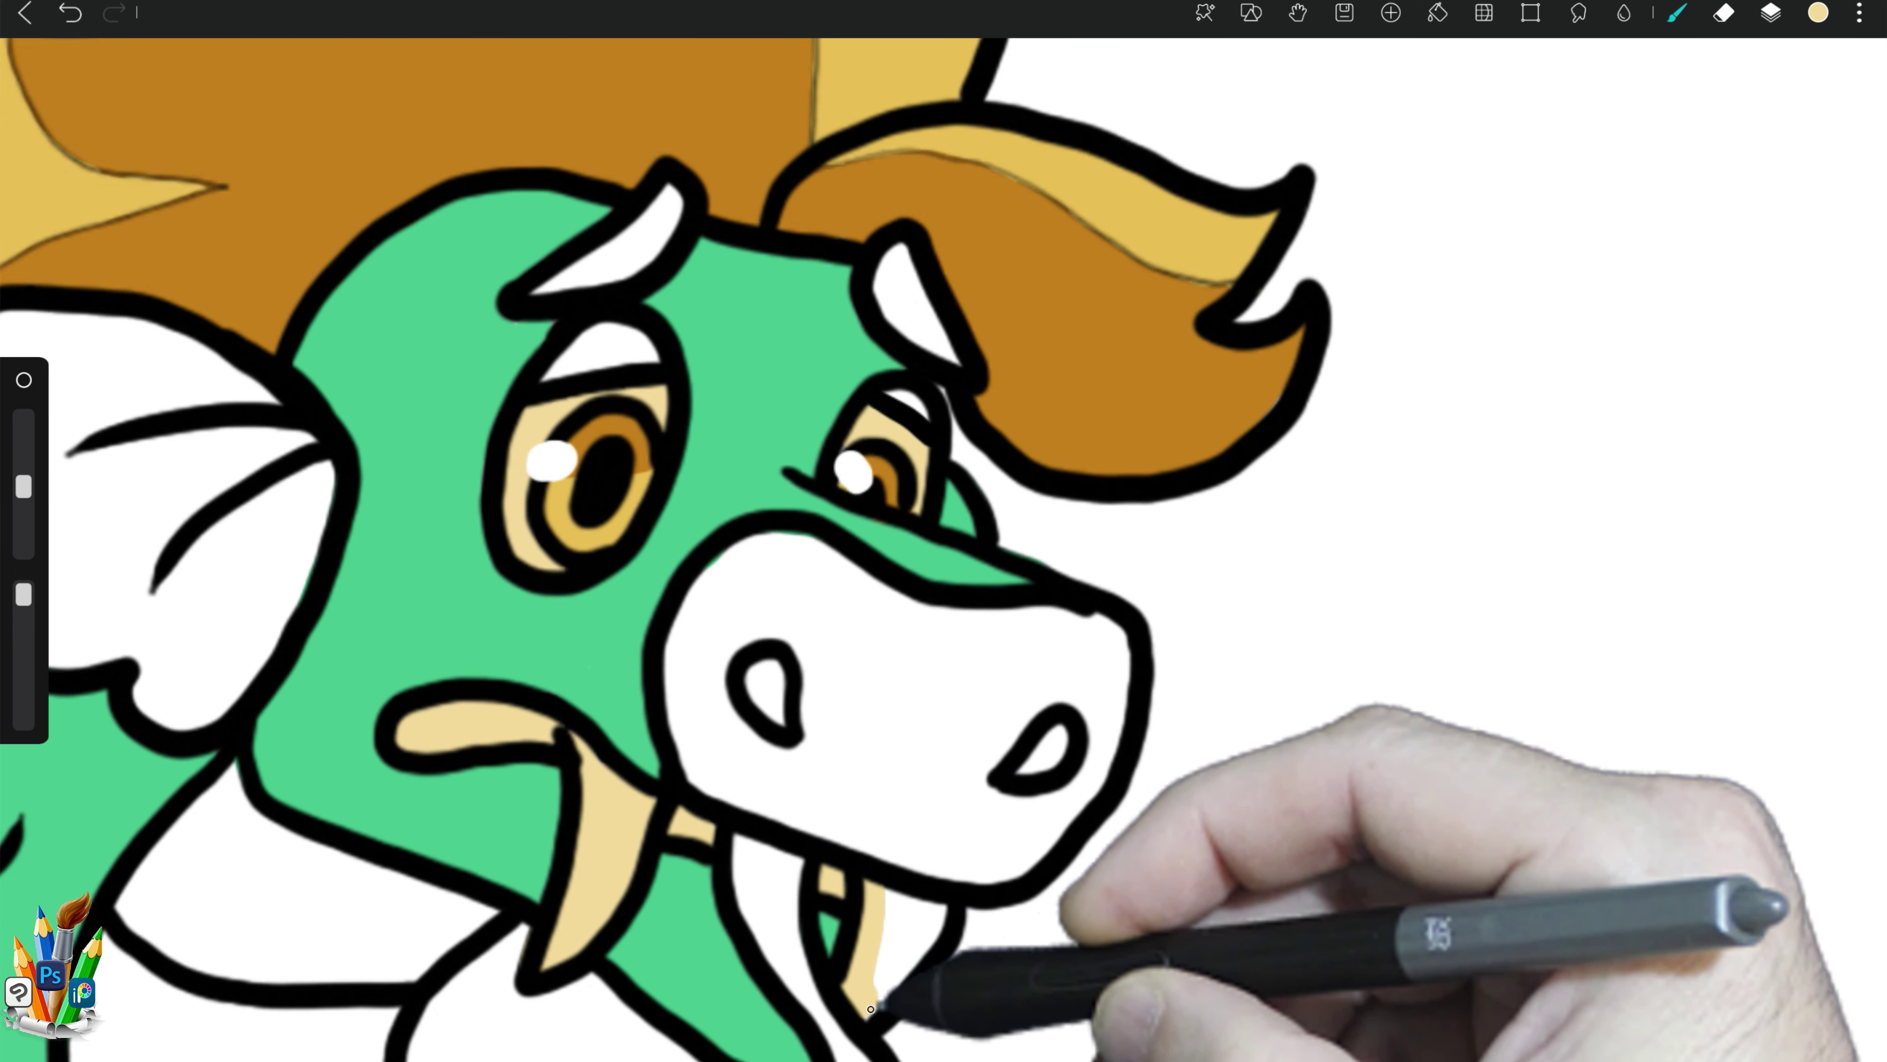
Step: Paint the inner neck and belly outline beige
left_click_drag(401, 927, 738, 232)
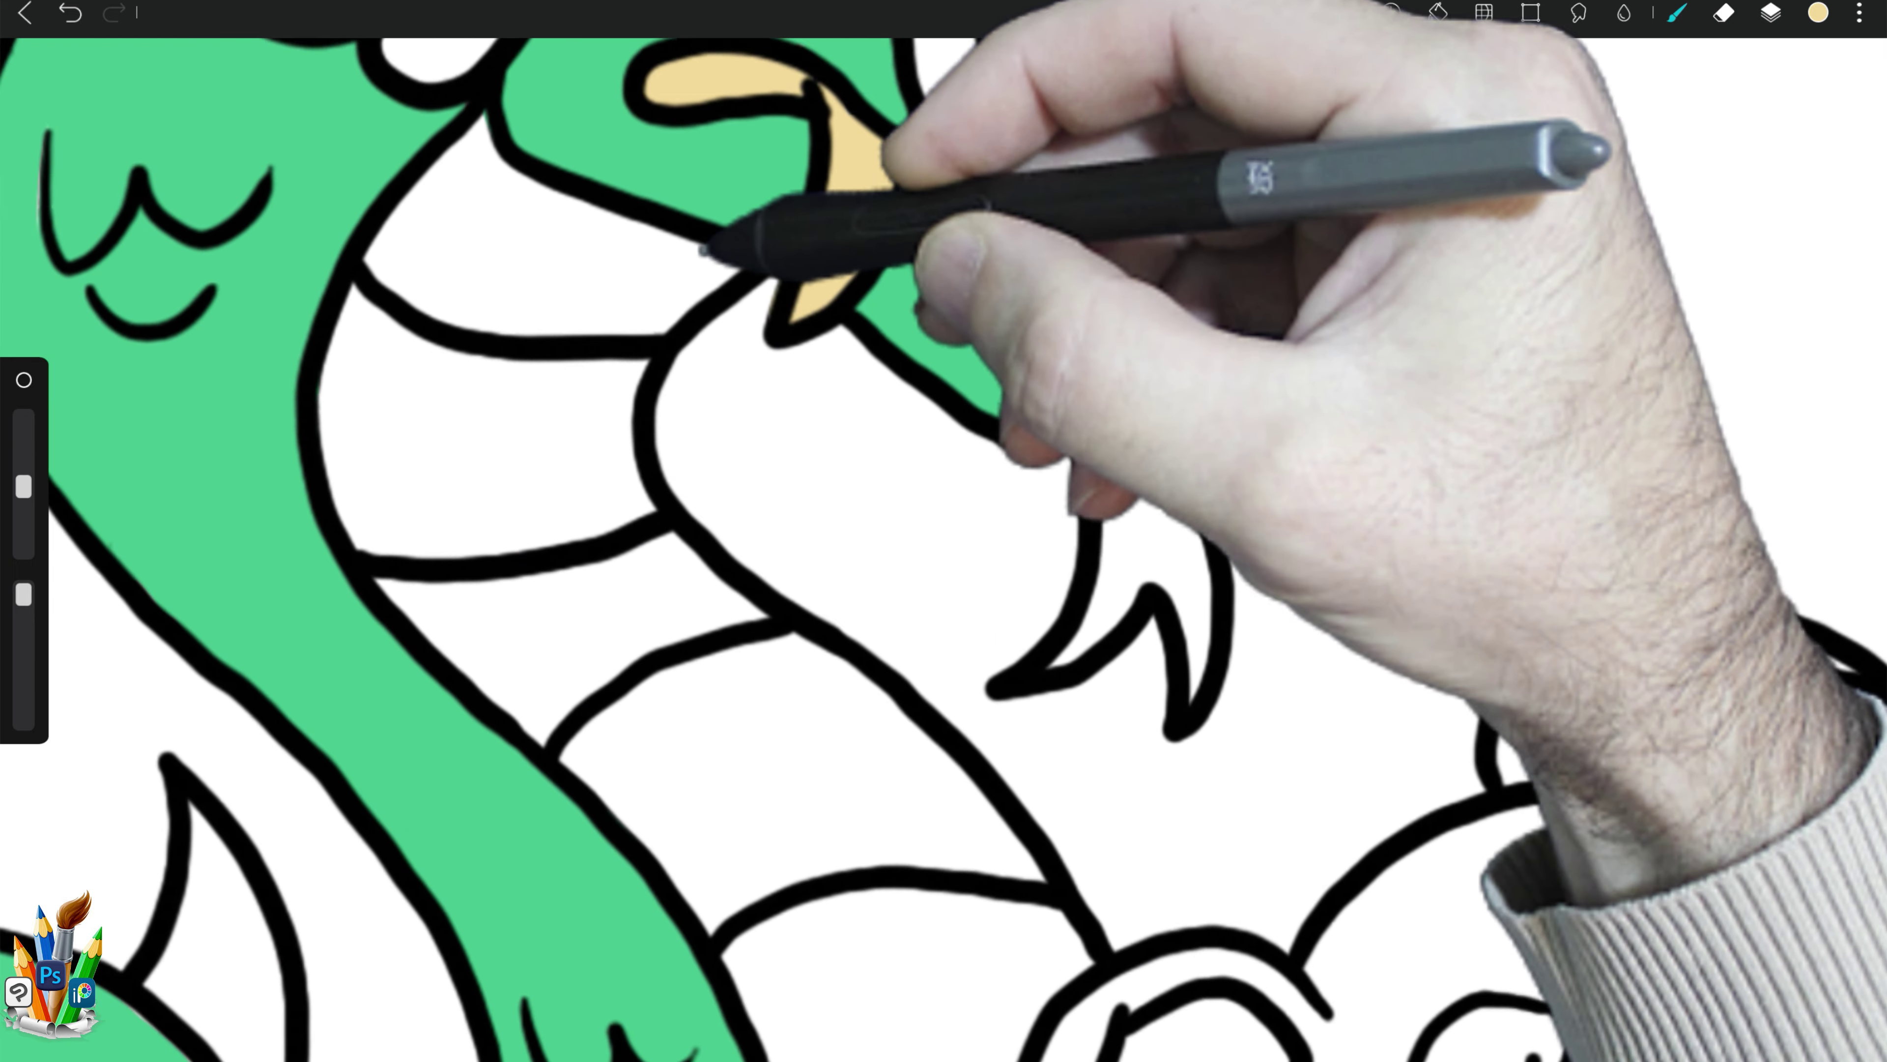
left_click_drag(602, 293, 580, 357)
mouse_move(446, 194)
left_mouse_down()
mouse_move(409, 692)
mouse_move(736, 1018)
left_mouse_up()
mouse_move(713, 331)
left_mouse_down()
mouse_move(624, 442)
mouse_move(747, 725)
left_mouse_up()
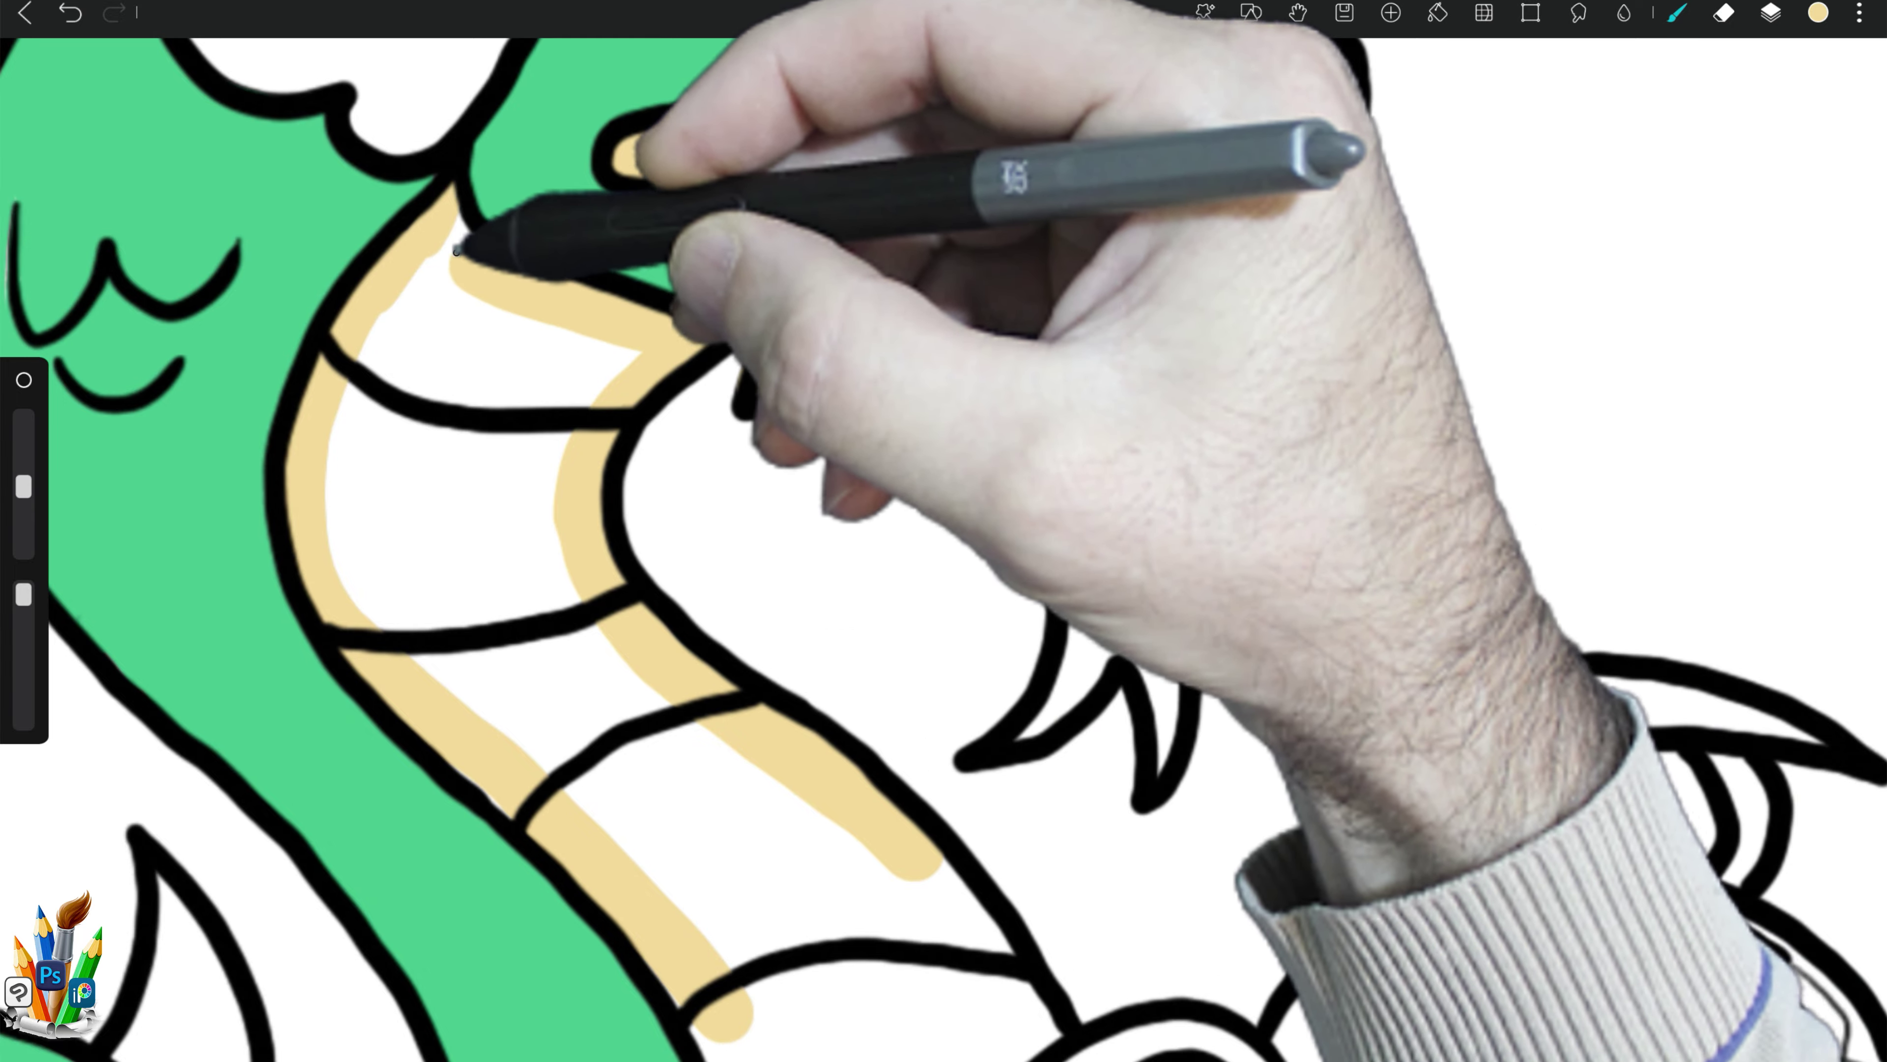
mouse_move(463, 245)
left_mouse_down()
mouse_move(451, 324)
mouse_move(611, 328)
mouse_move(492, 608)
mouse_move(612, 673)
left_mouse_up()
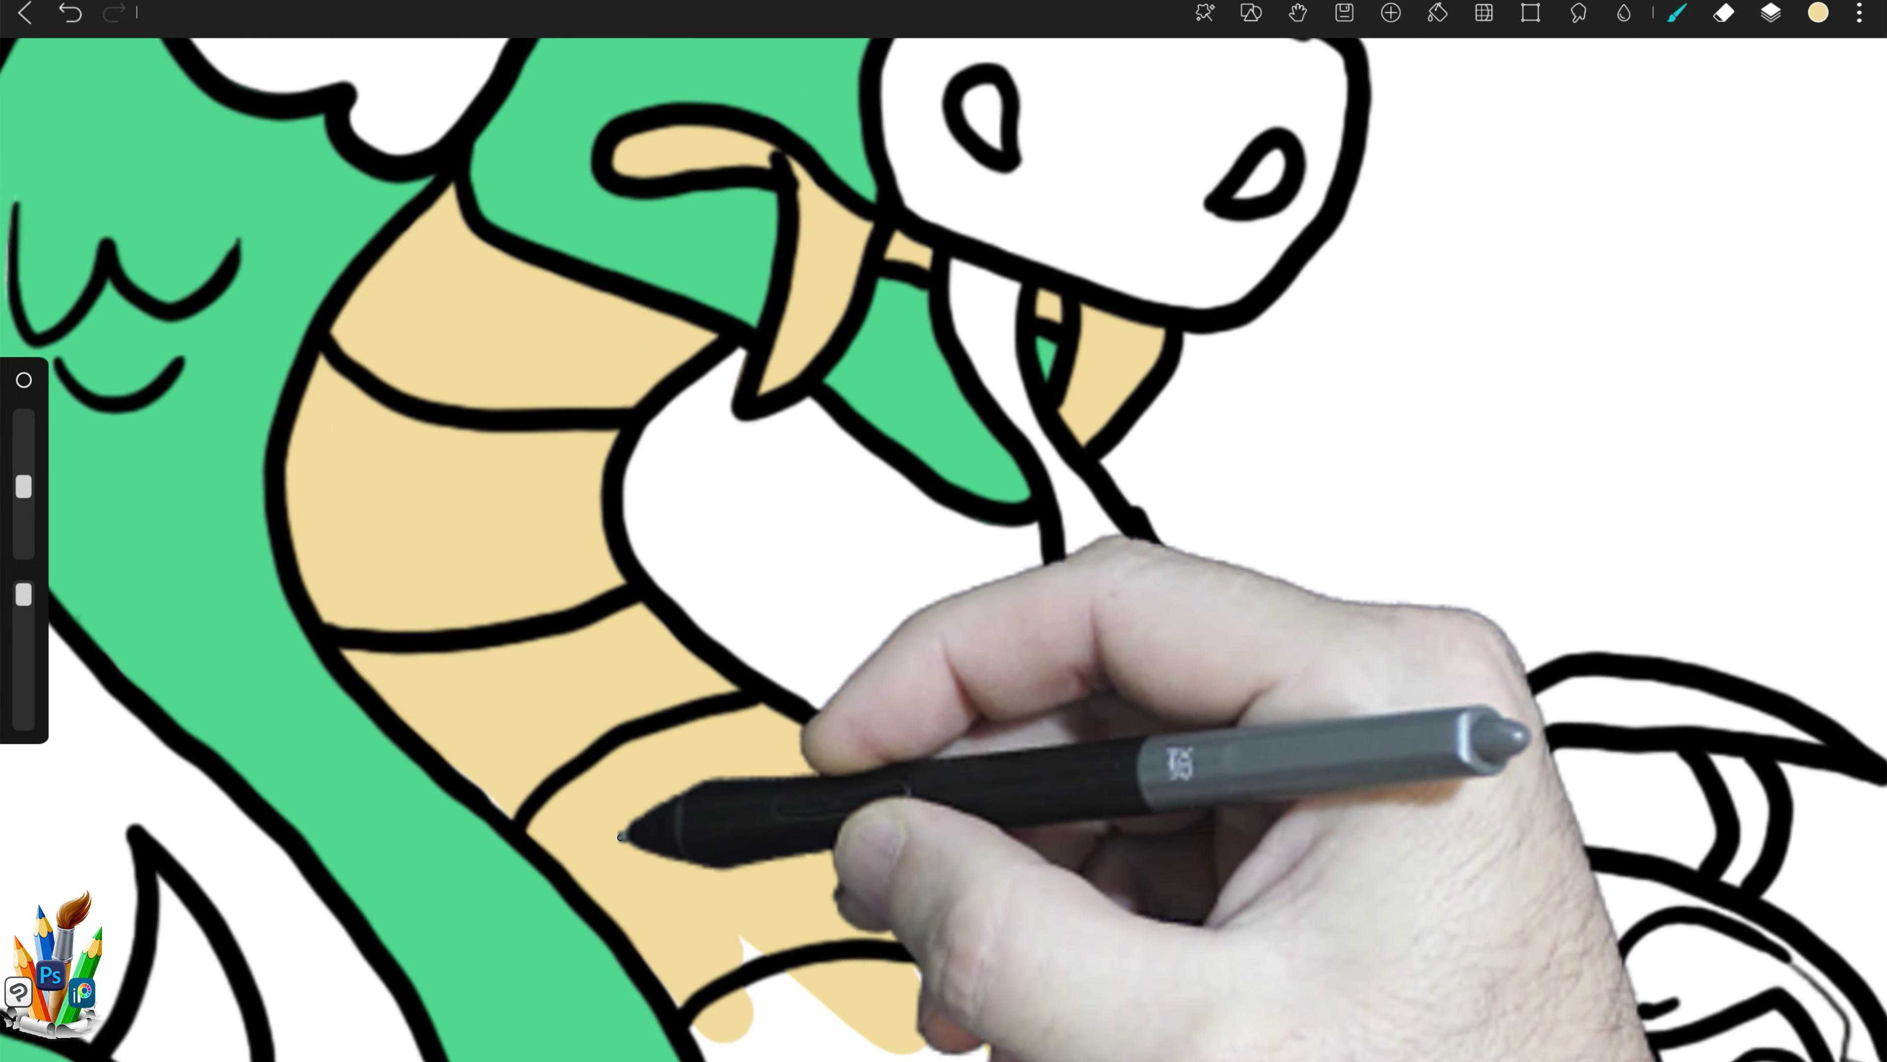
Step: Fill the belly's left side, right edge and bottom gaps beige
left_click_drag(863, 898, 758, 210)
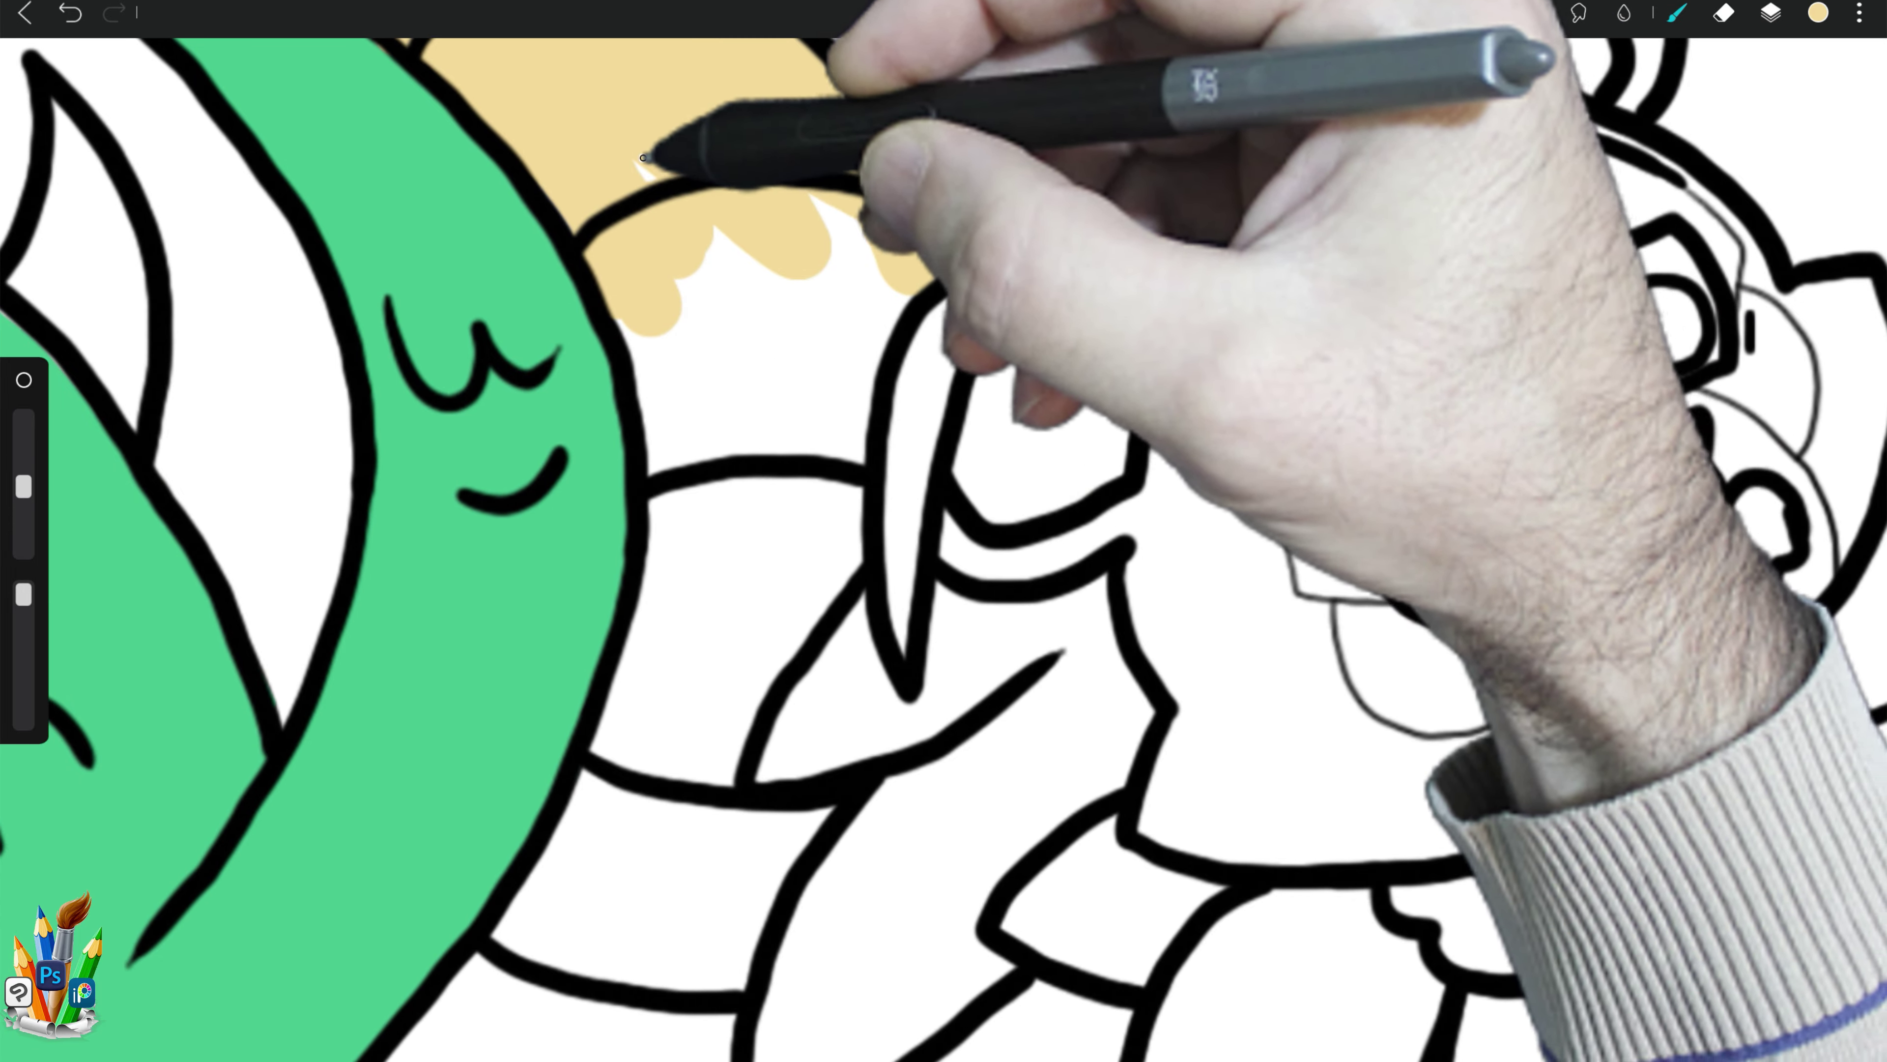
mouse_move(643, 157)
left_mouse_down()
mouse_move(674, 388)
mouse_move(589, 864)
left_mouse_up()
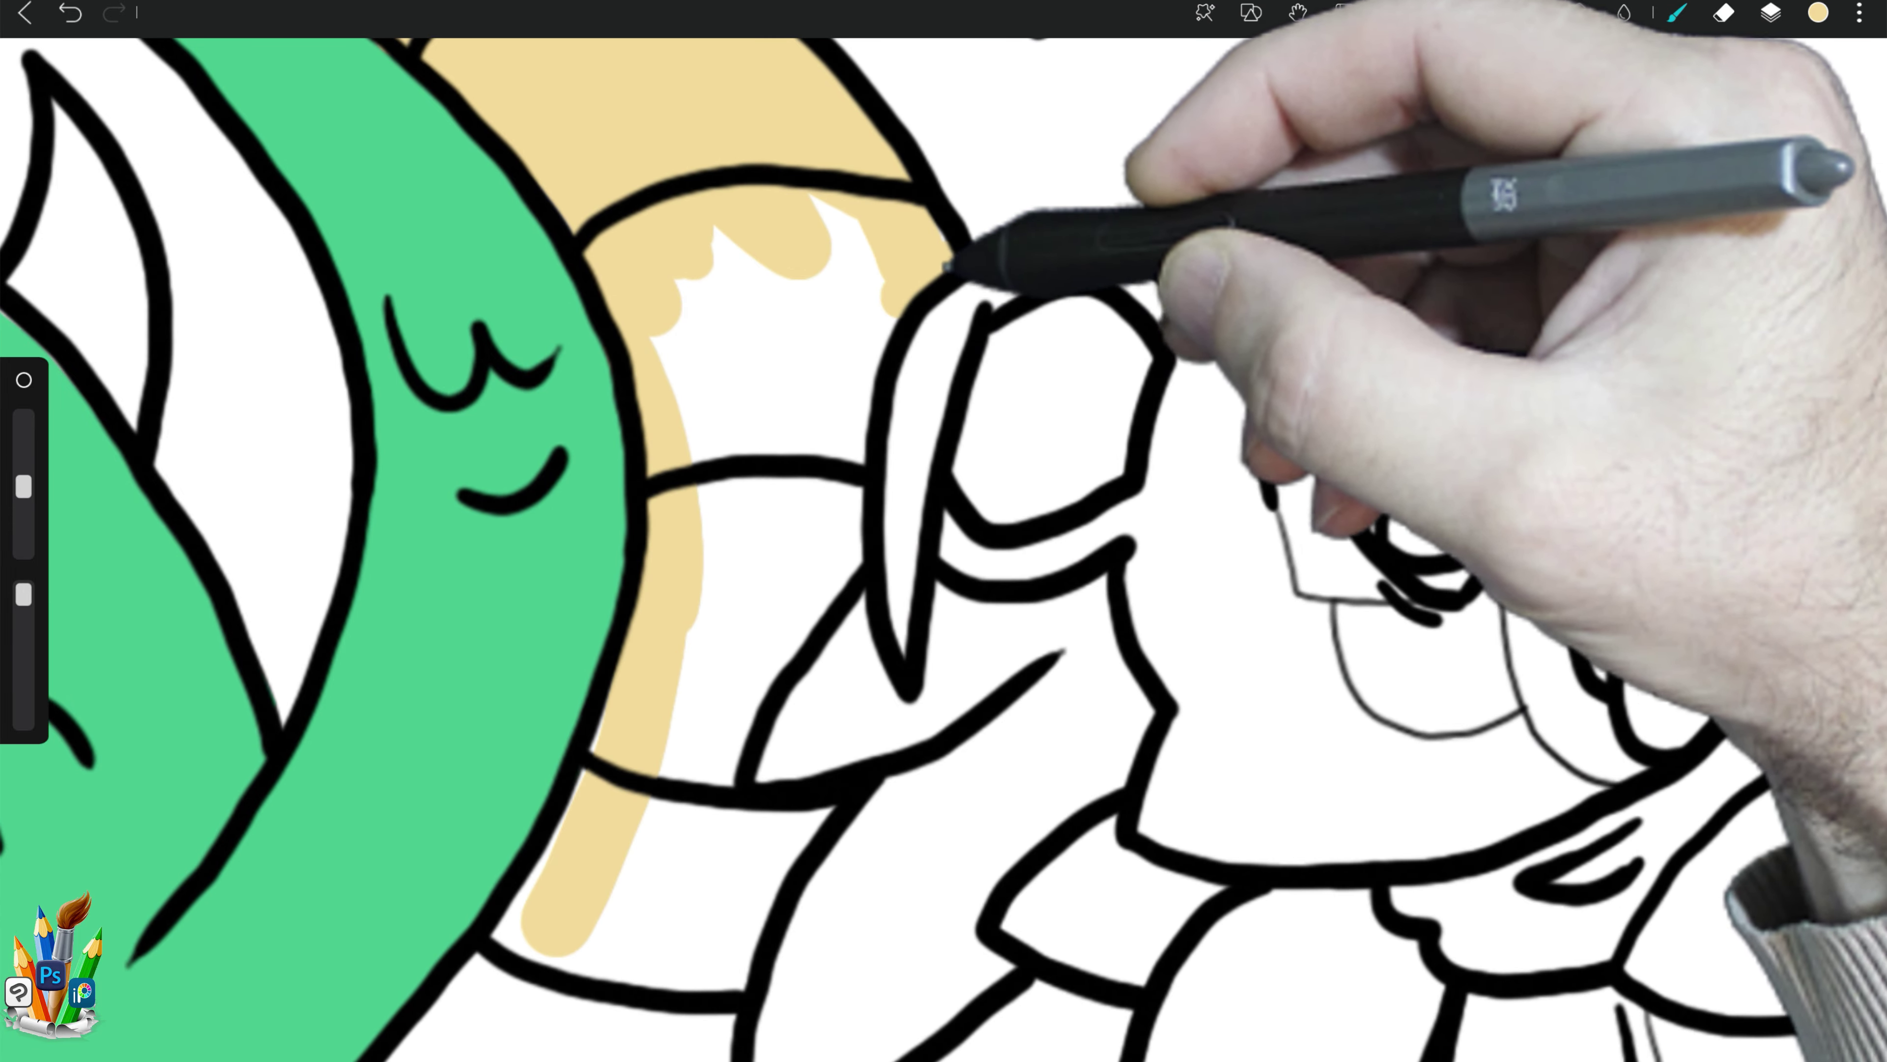
left_click_drag(959, 260, 722, 821)
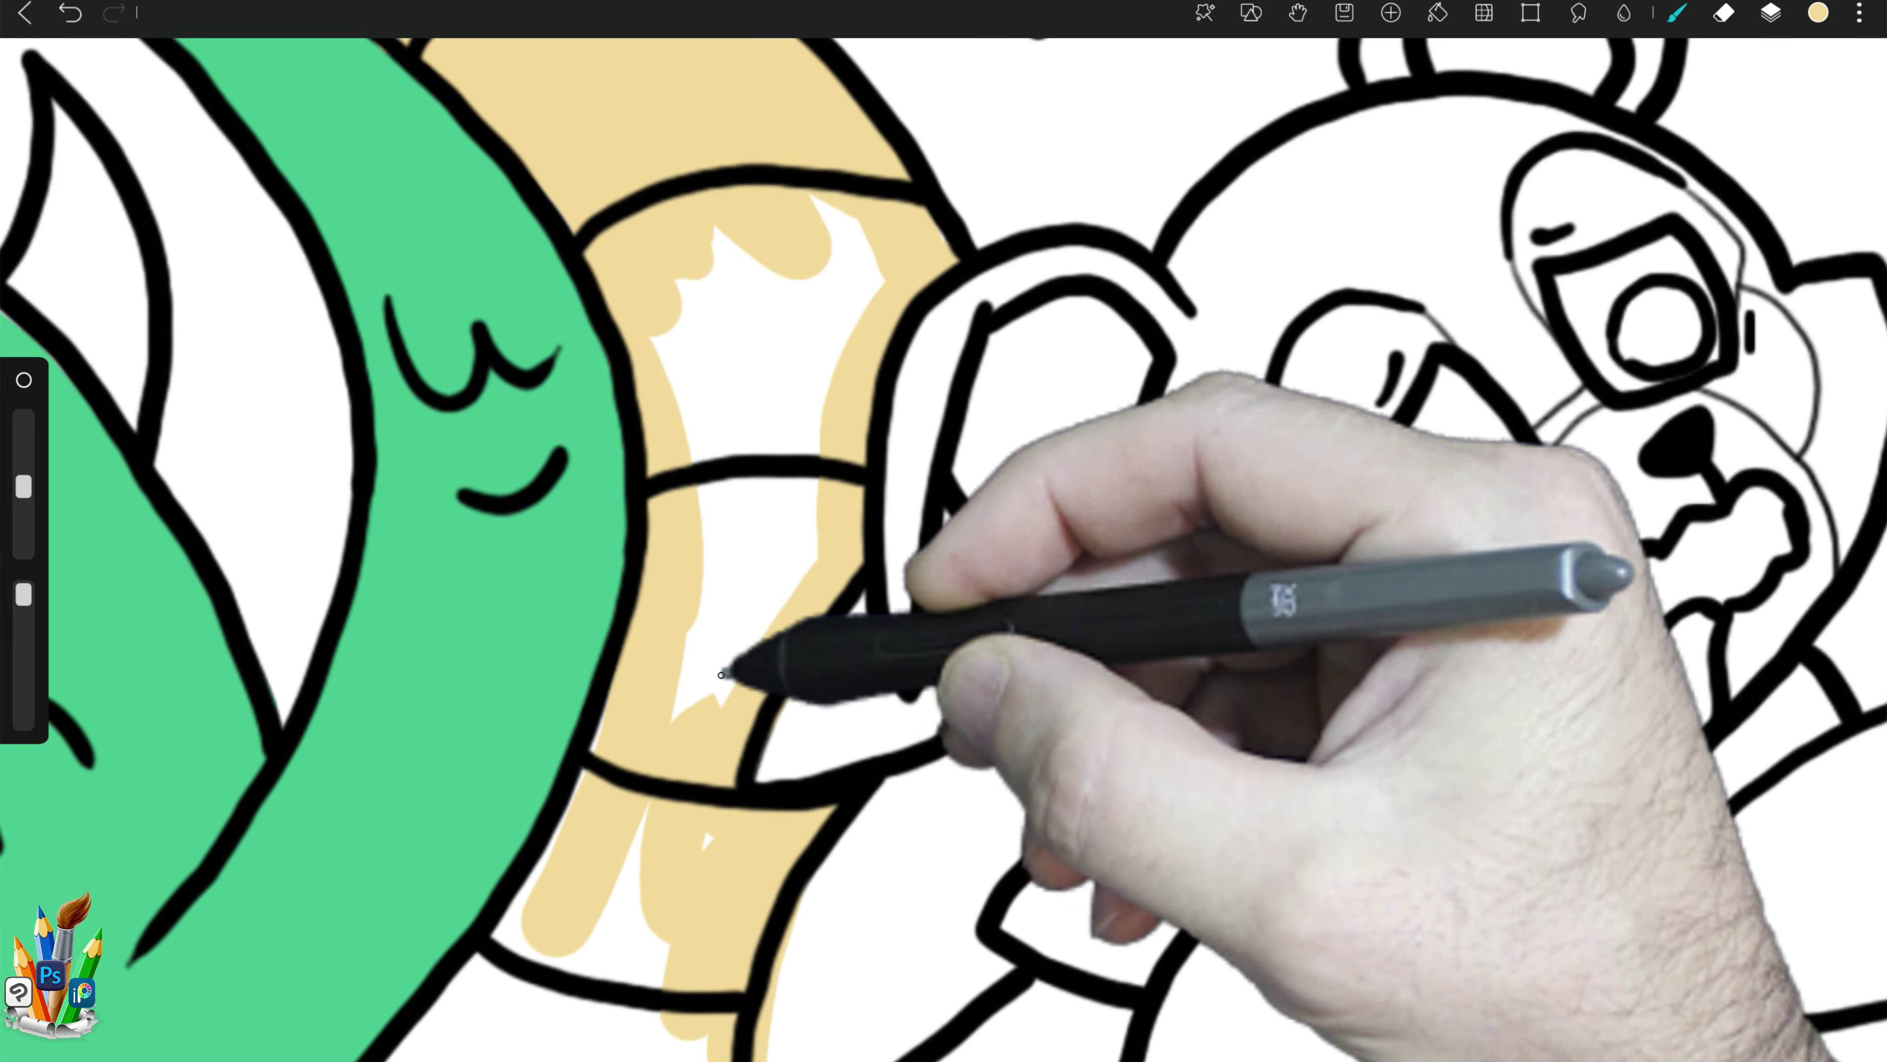
mouse_move(721, 674)
left_mouse_down()
mouse_move(893, 202)
mouse_move(800, 421)
mouse_move(758, 442)
mouse_move(617, 737)
left_mouse_up()
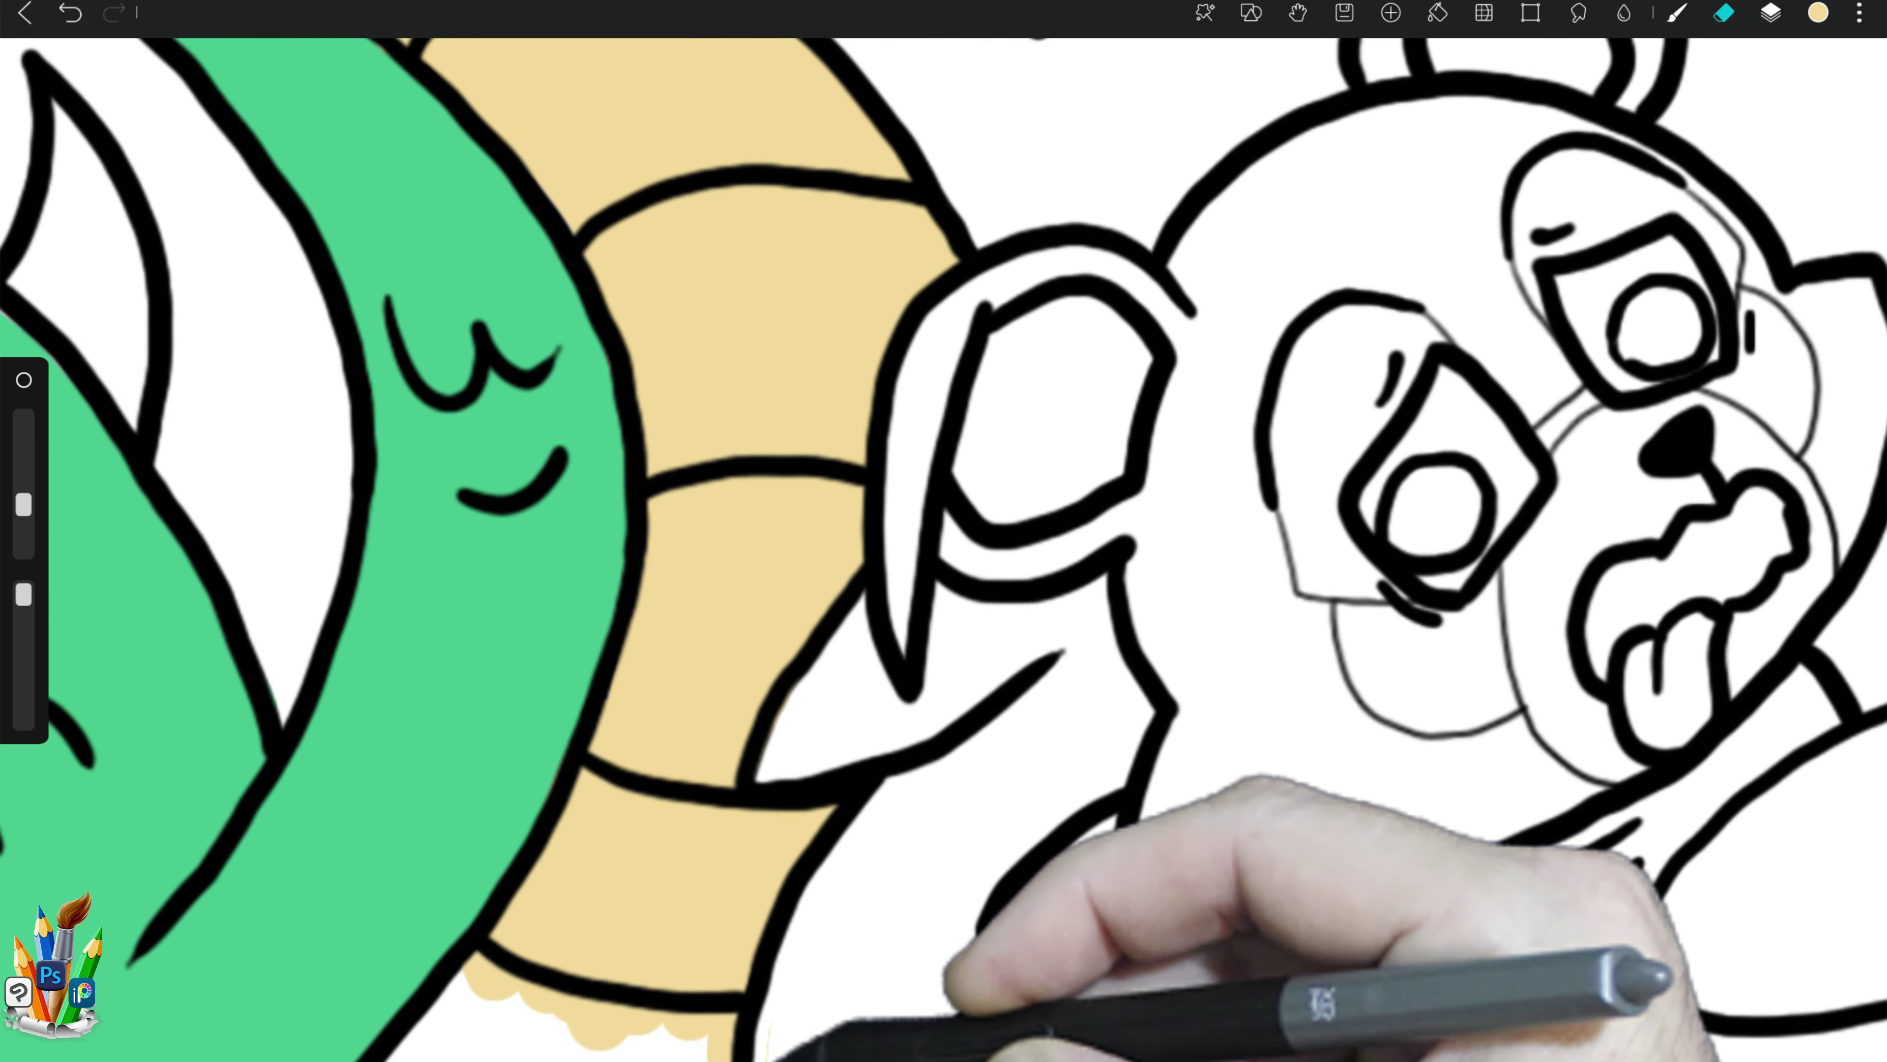
mouse_move(765, 1018)
left_mouse_down()
mouse_move(842, 442)
mouse_move(709, 722)
left_mouse_up()
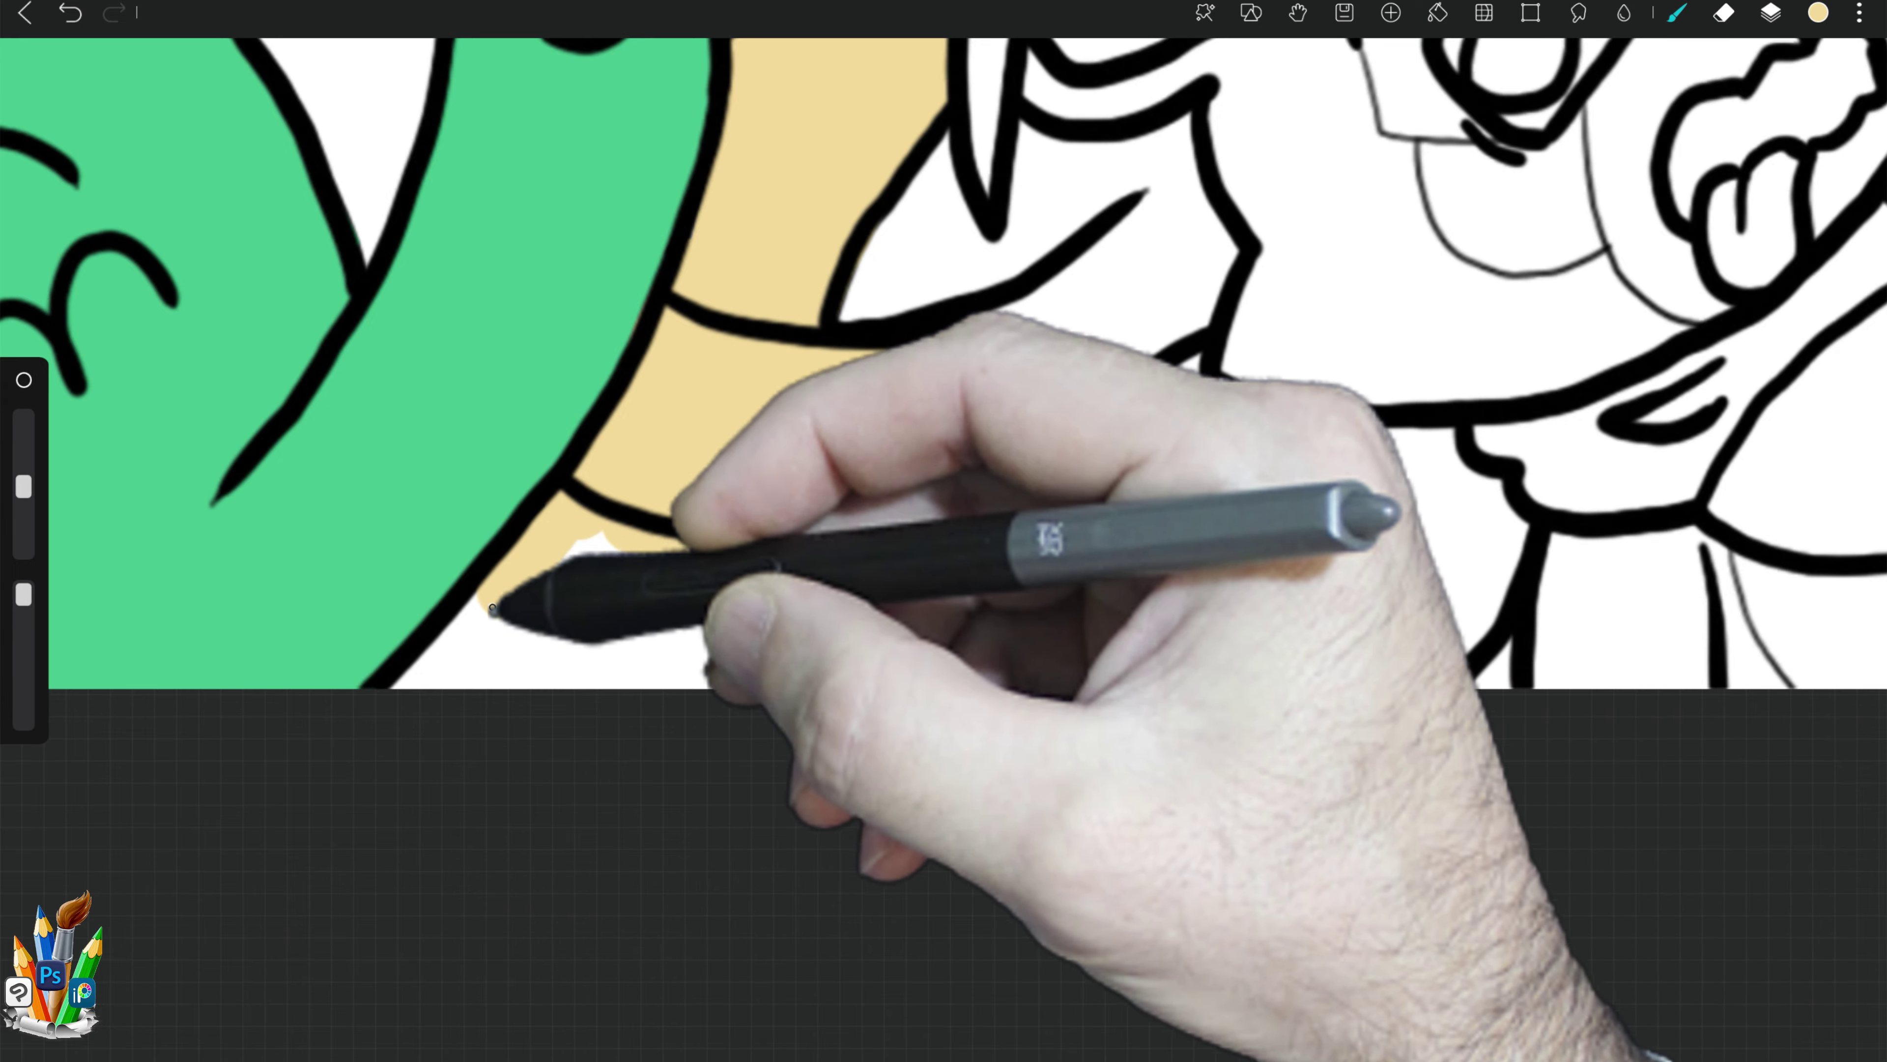
mouse_move(492, 608)
left_mouse_down()
mouse_move(788, 624)
mouse_move(587, 586)
left_mouse_up()
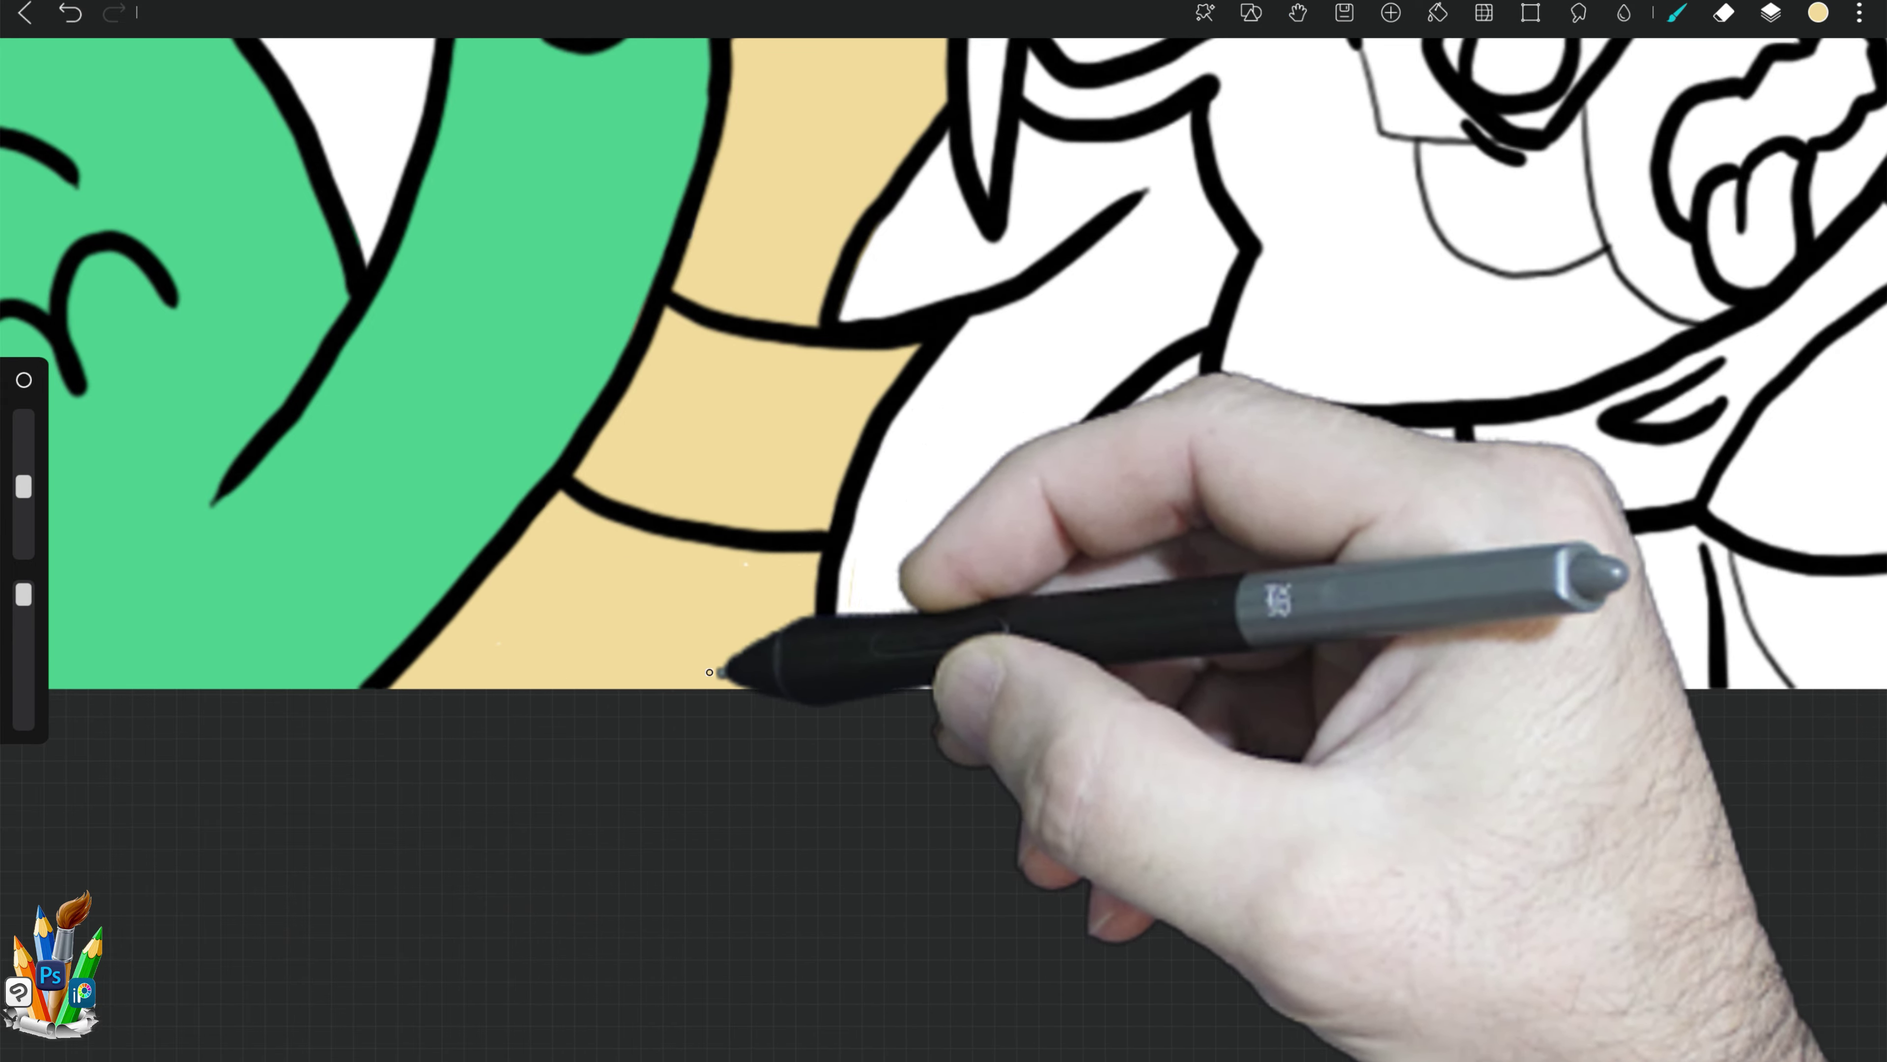
Step: Fill the back spike between the outlines beige
mouse_move(710, 671)
left_mouse_down()
mouse_move(758, 552)
mouse_move(506, 539)
mouse_move(708, 324)
mouse_move(611, 931)
left_mouse_up()
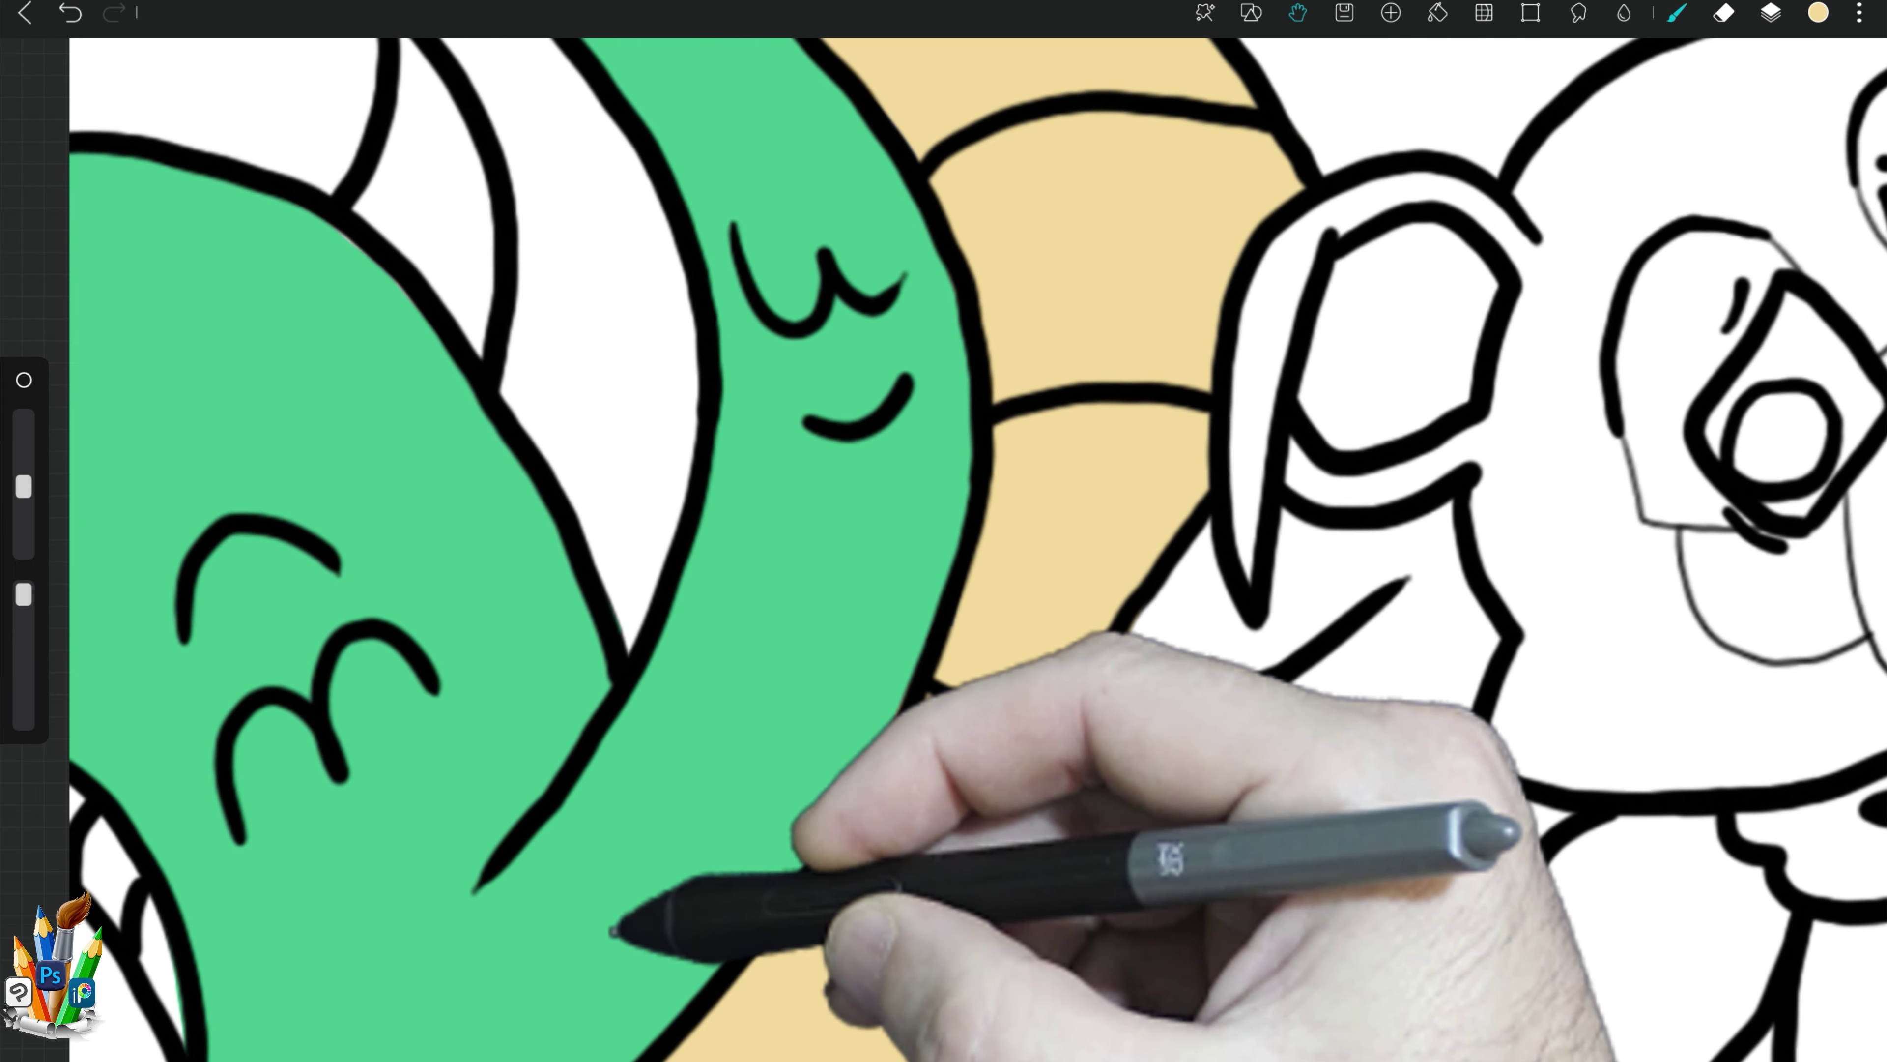
key("e")
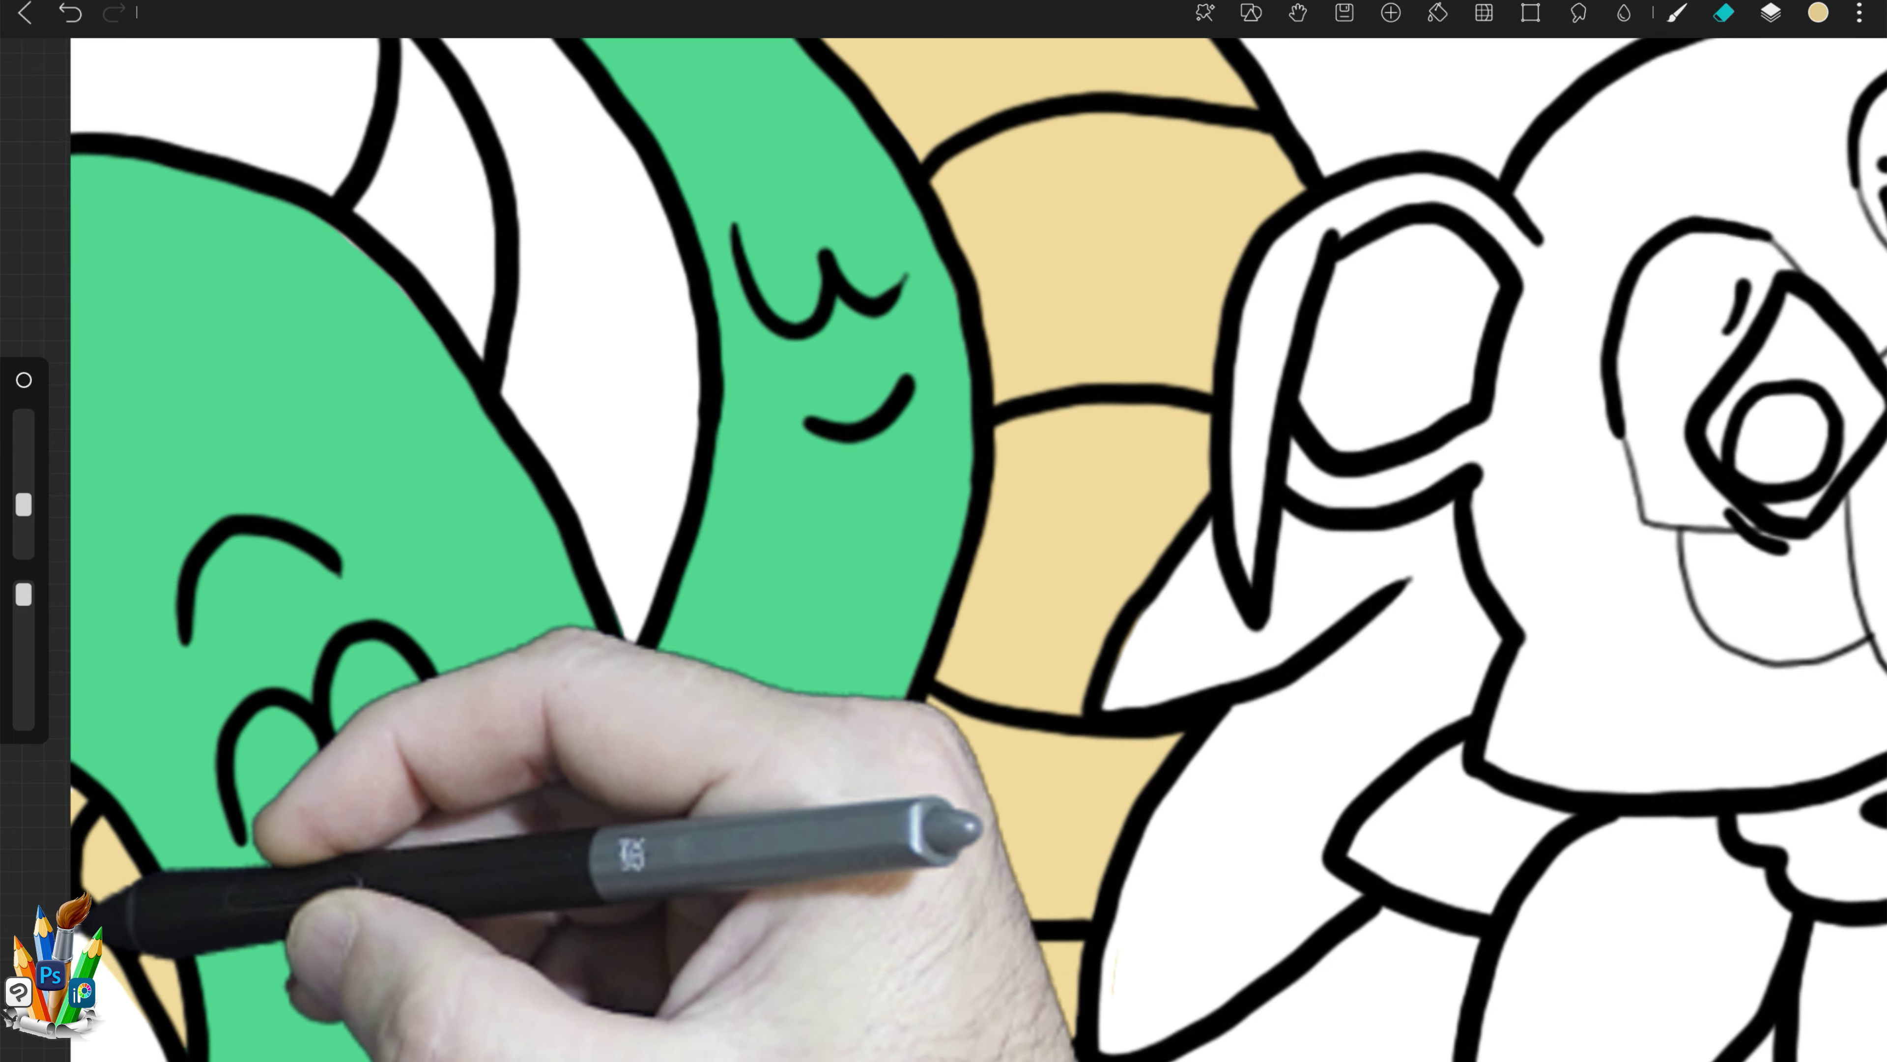
scroll(944, 550, "up", 3)
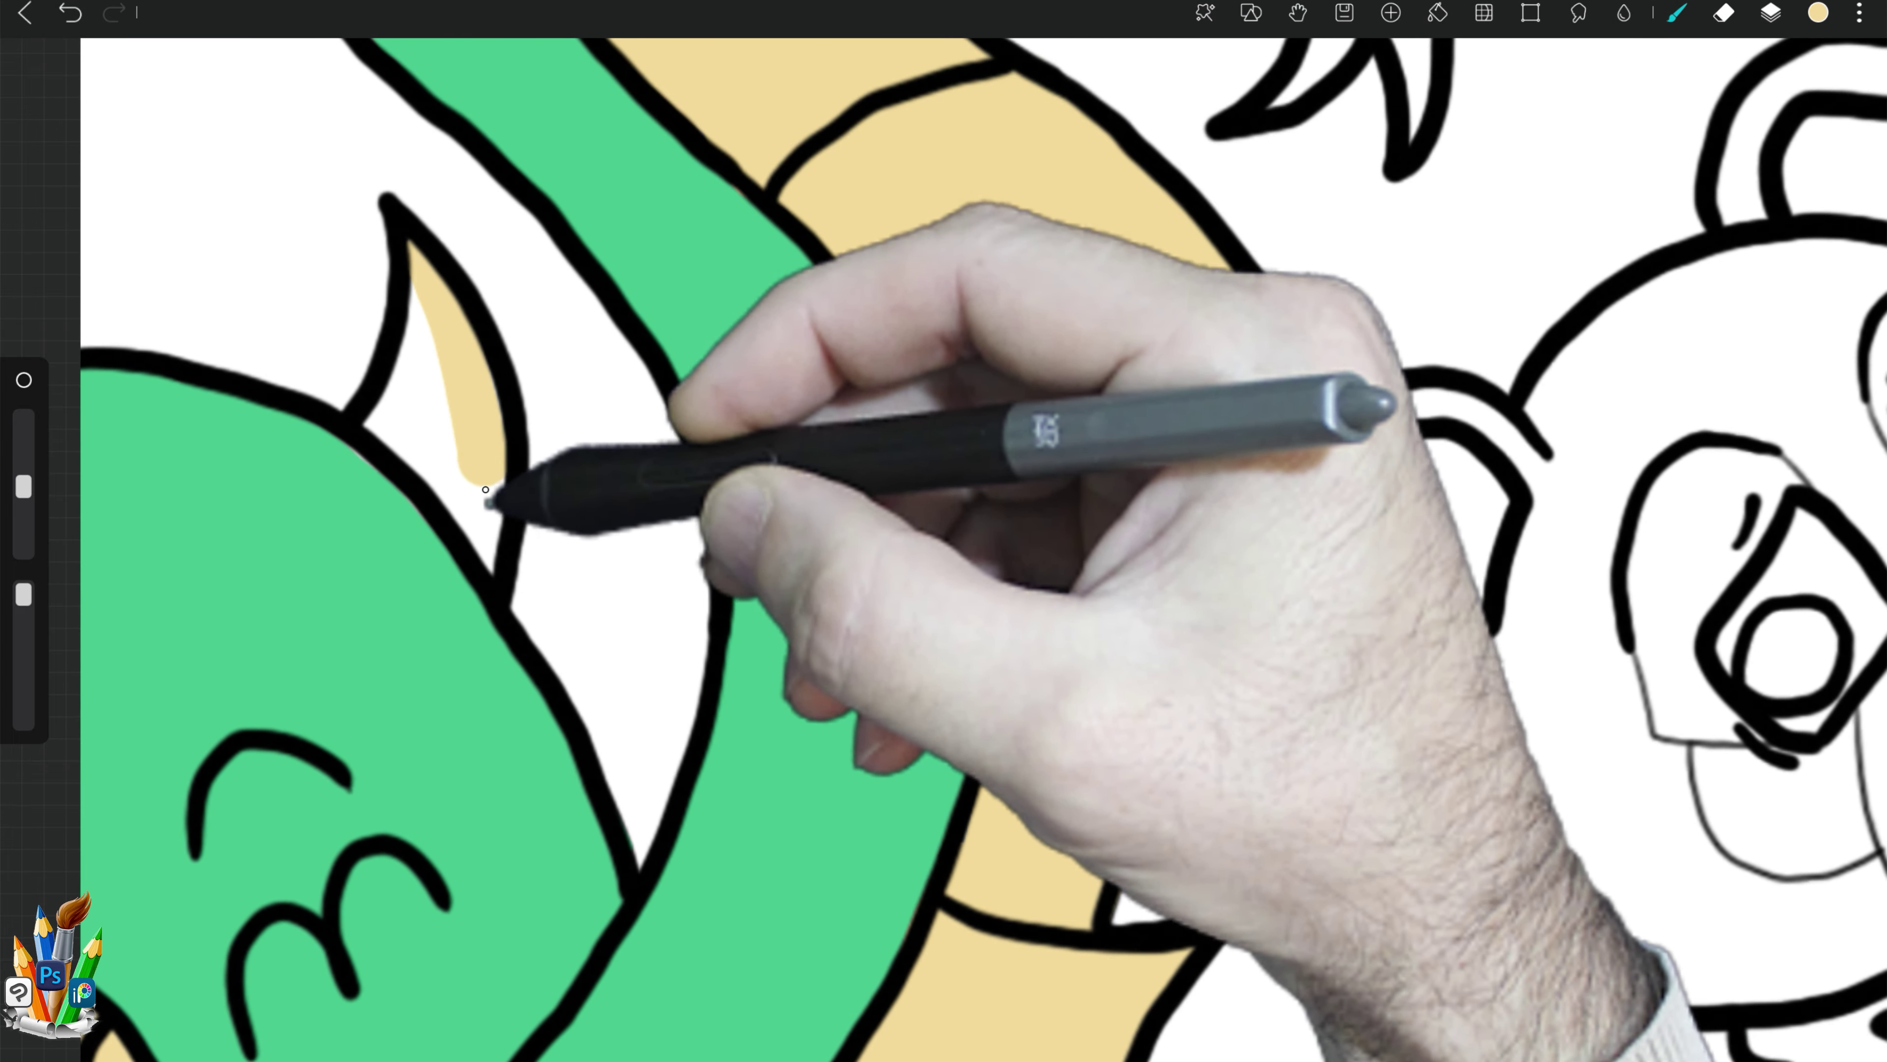
left_click(416, 417)
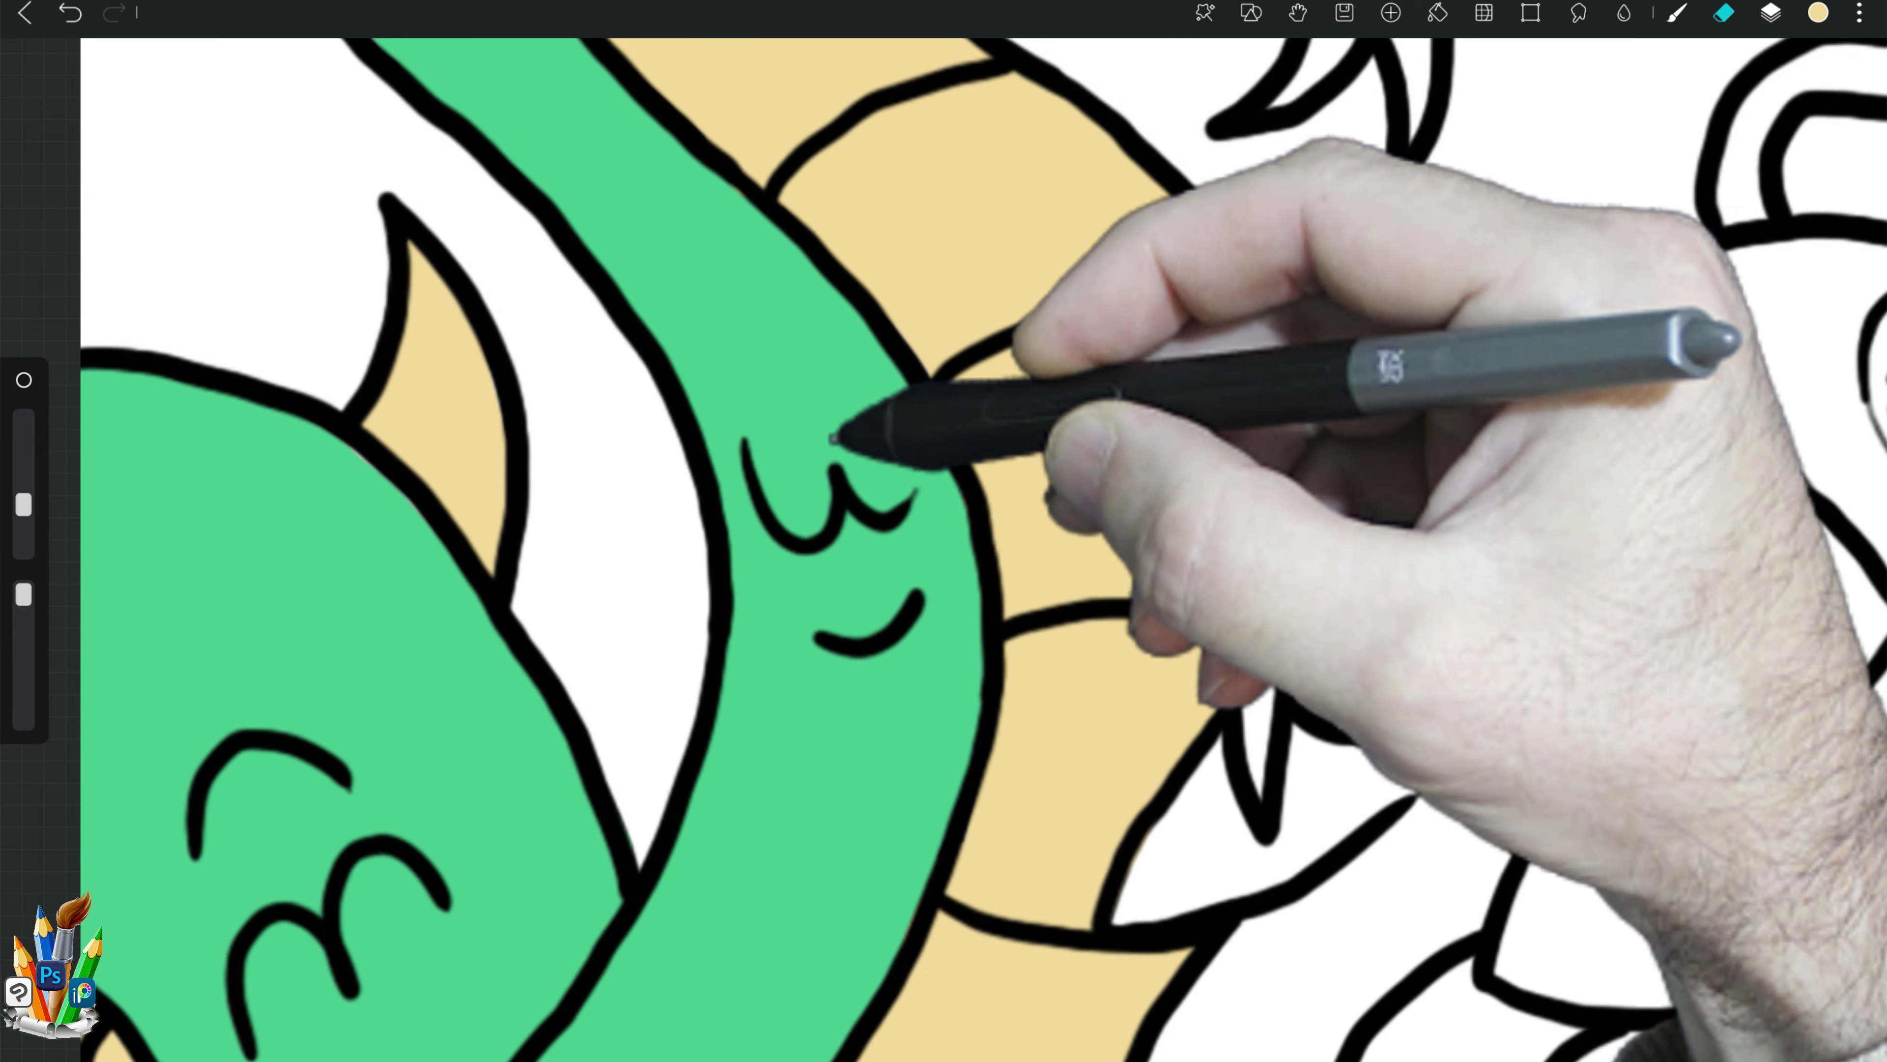
left_click_drag(832, 439, 680, 781)
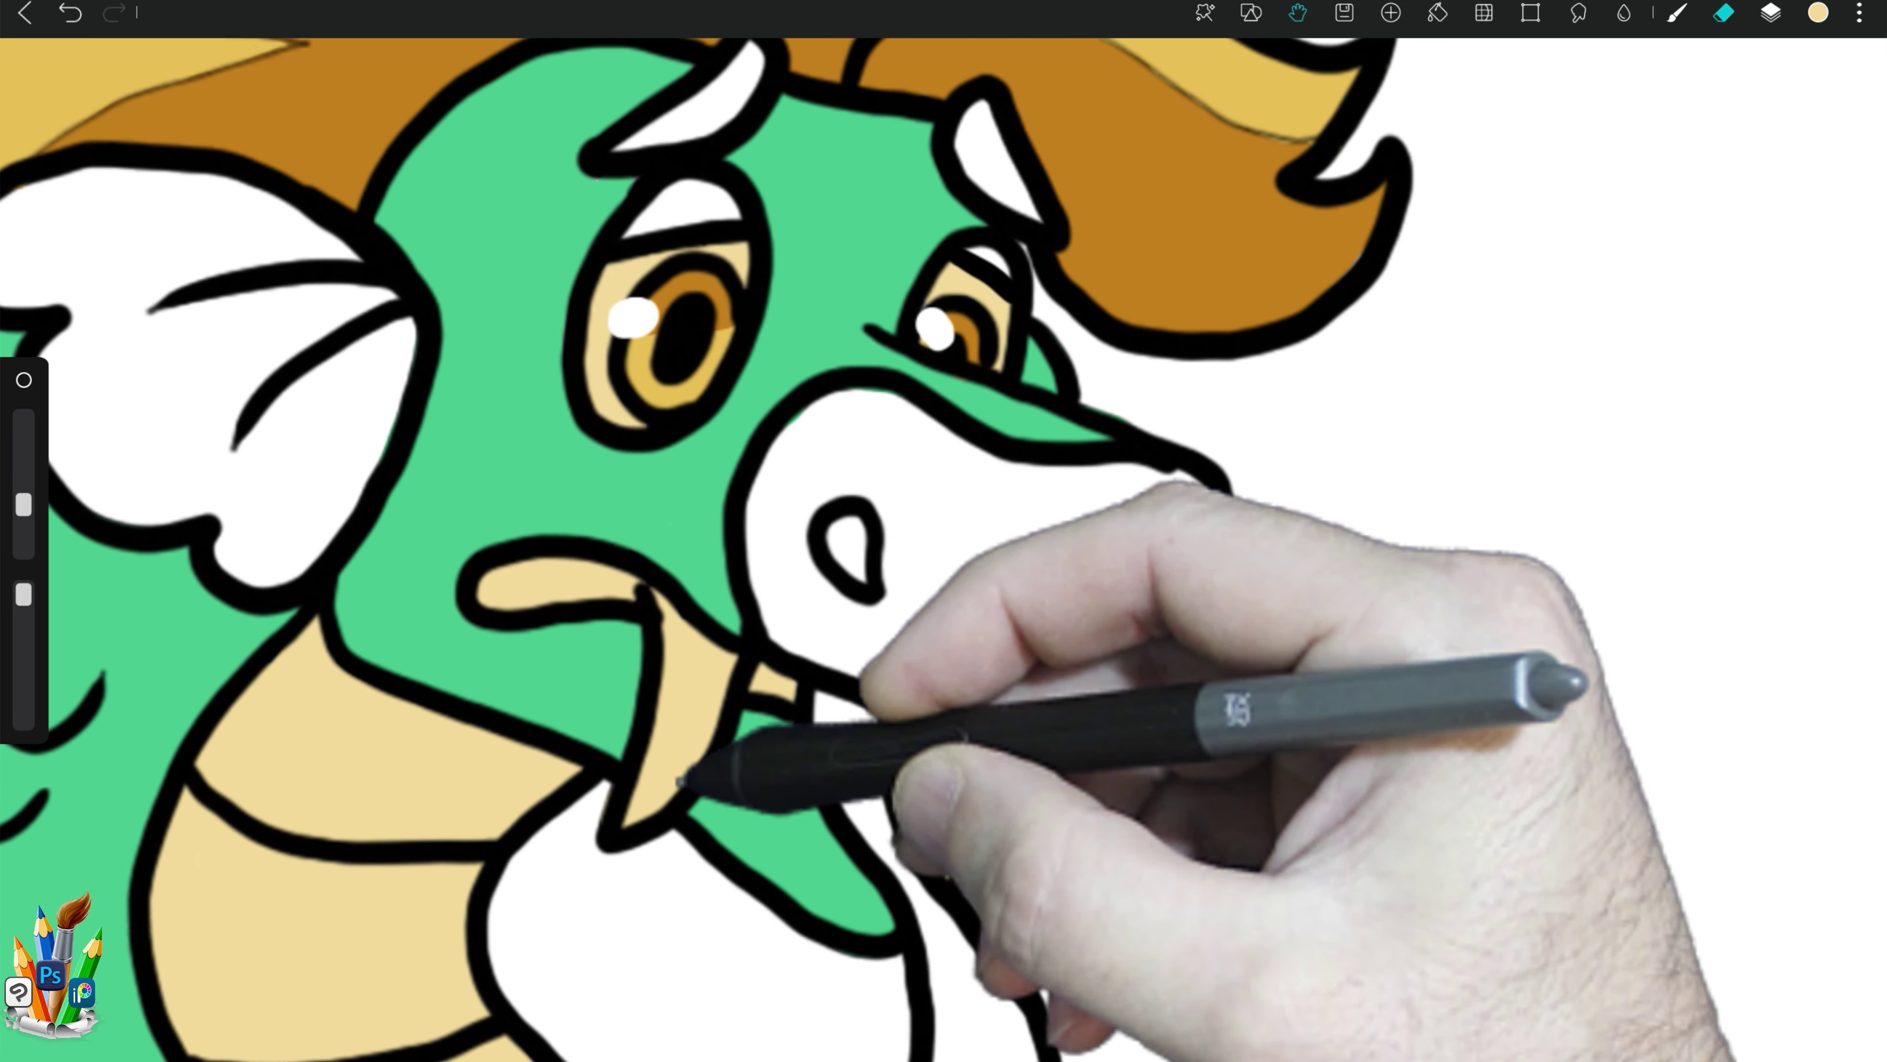
Step: Choose dark teal and paint the dragon's snout and ear-wing with it
left_click(1818, 13)
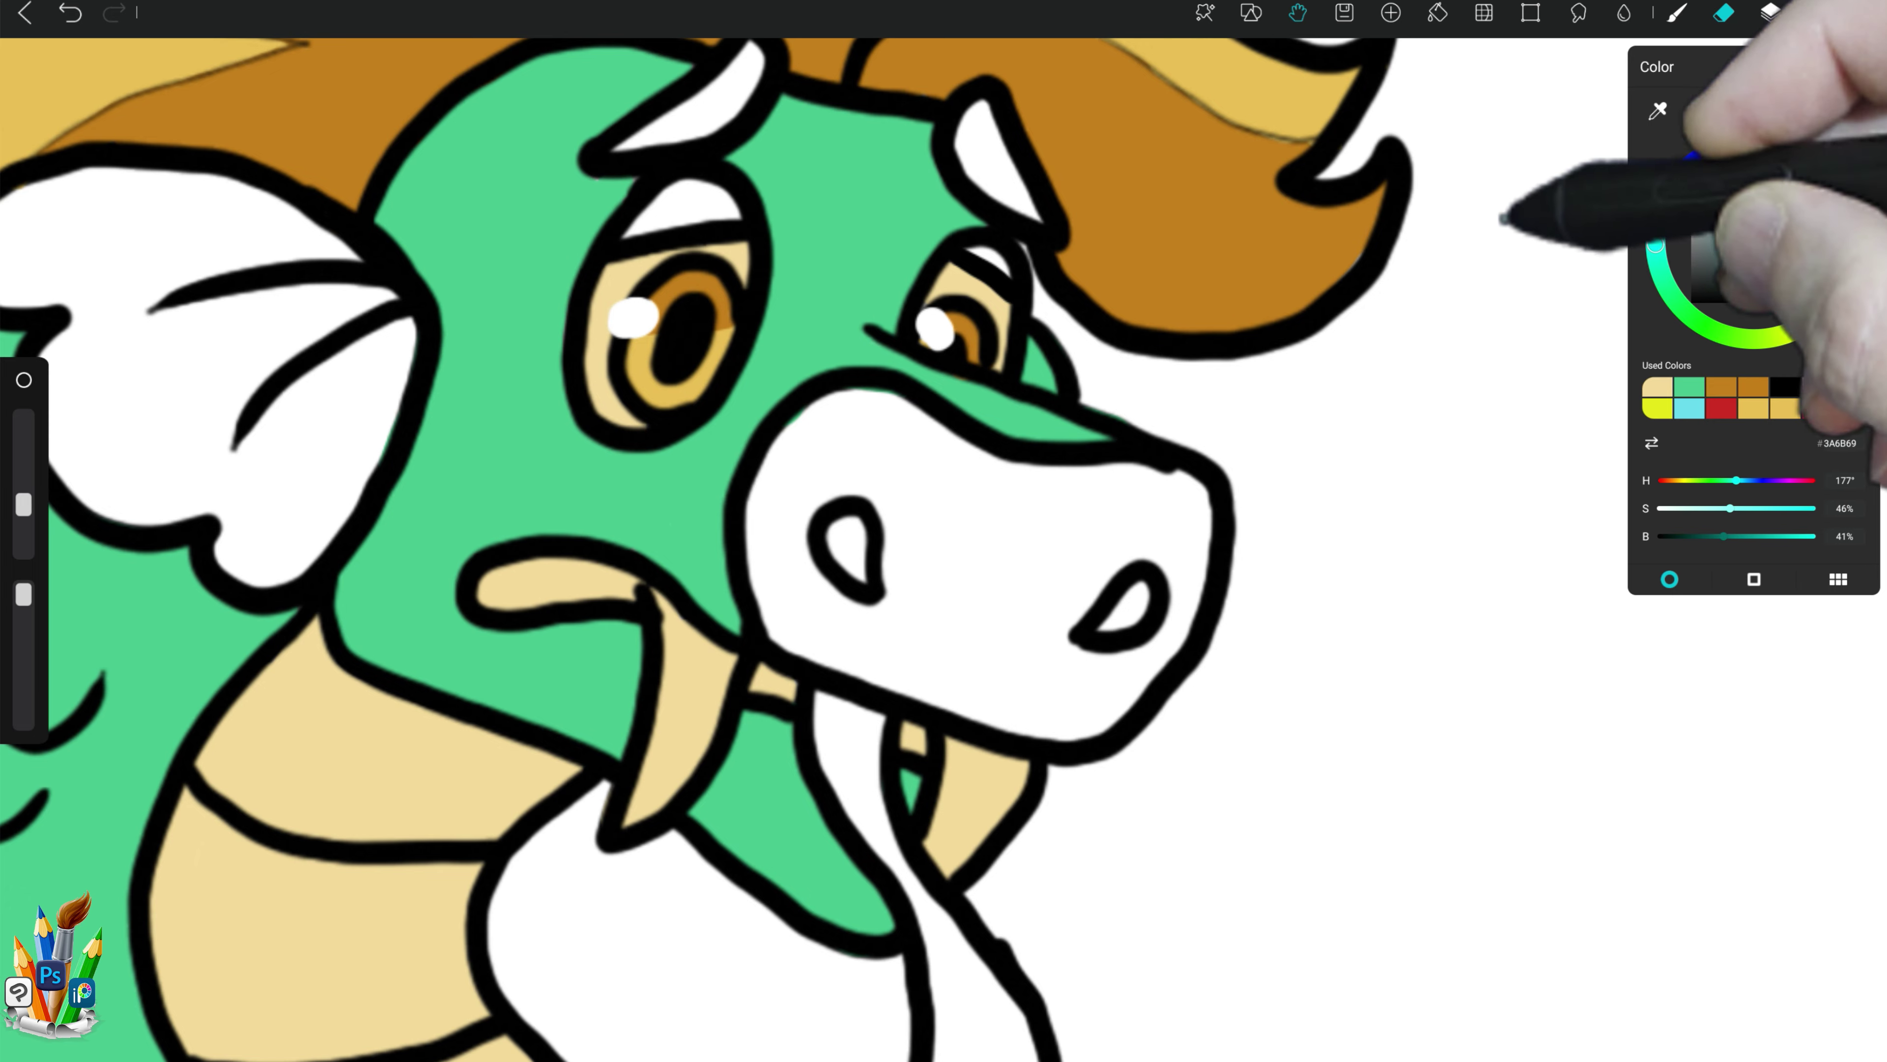
left_click(1504, 217)
left_click_drag(799, 141, 810, 279)
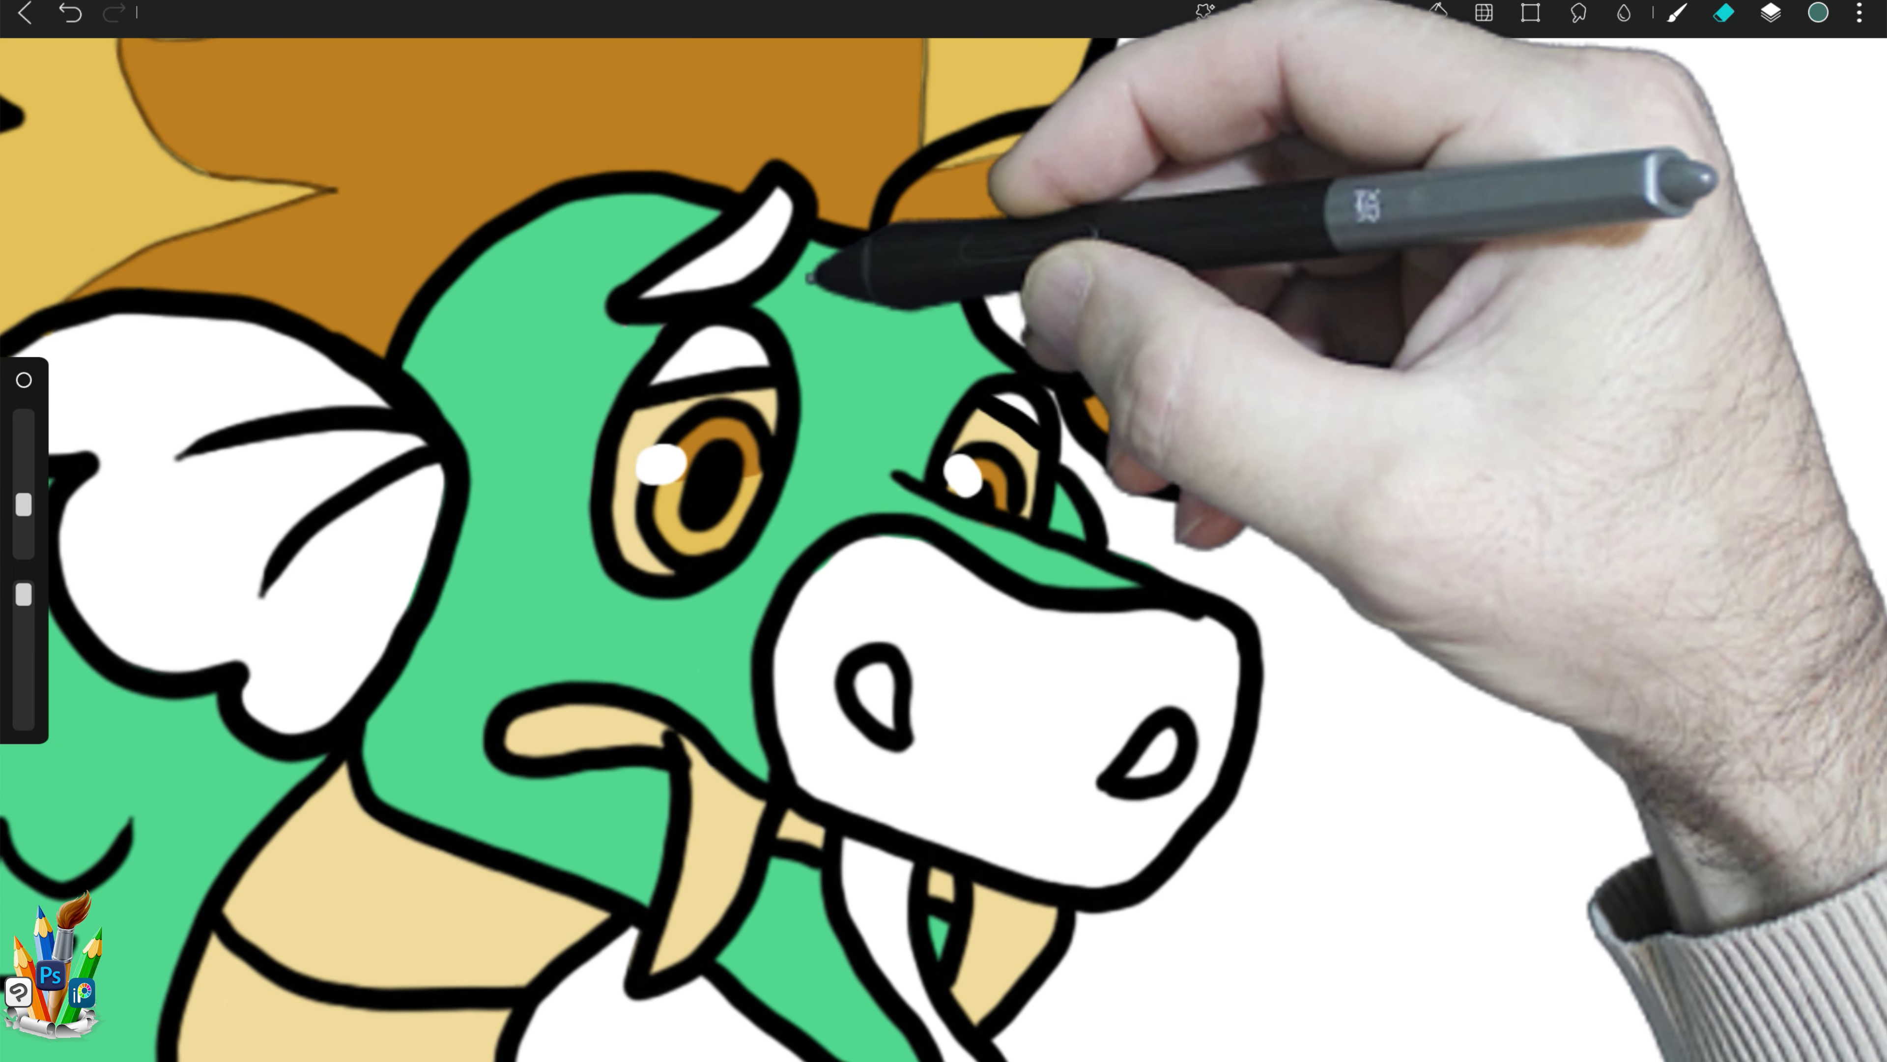
left_click(646, 293)
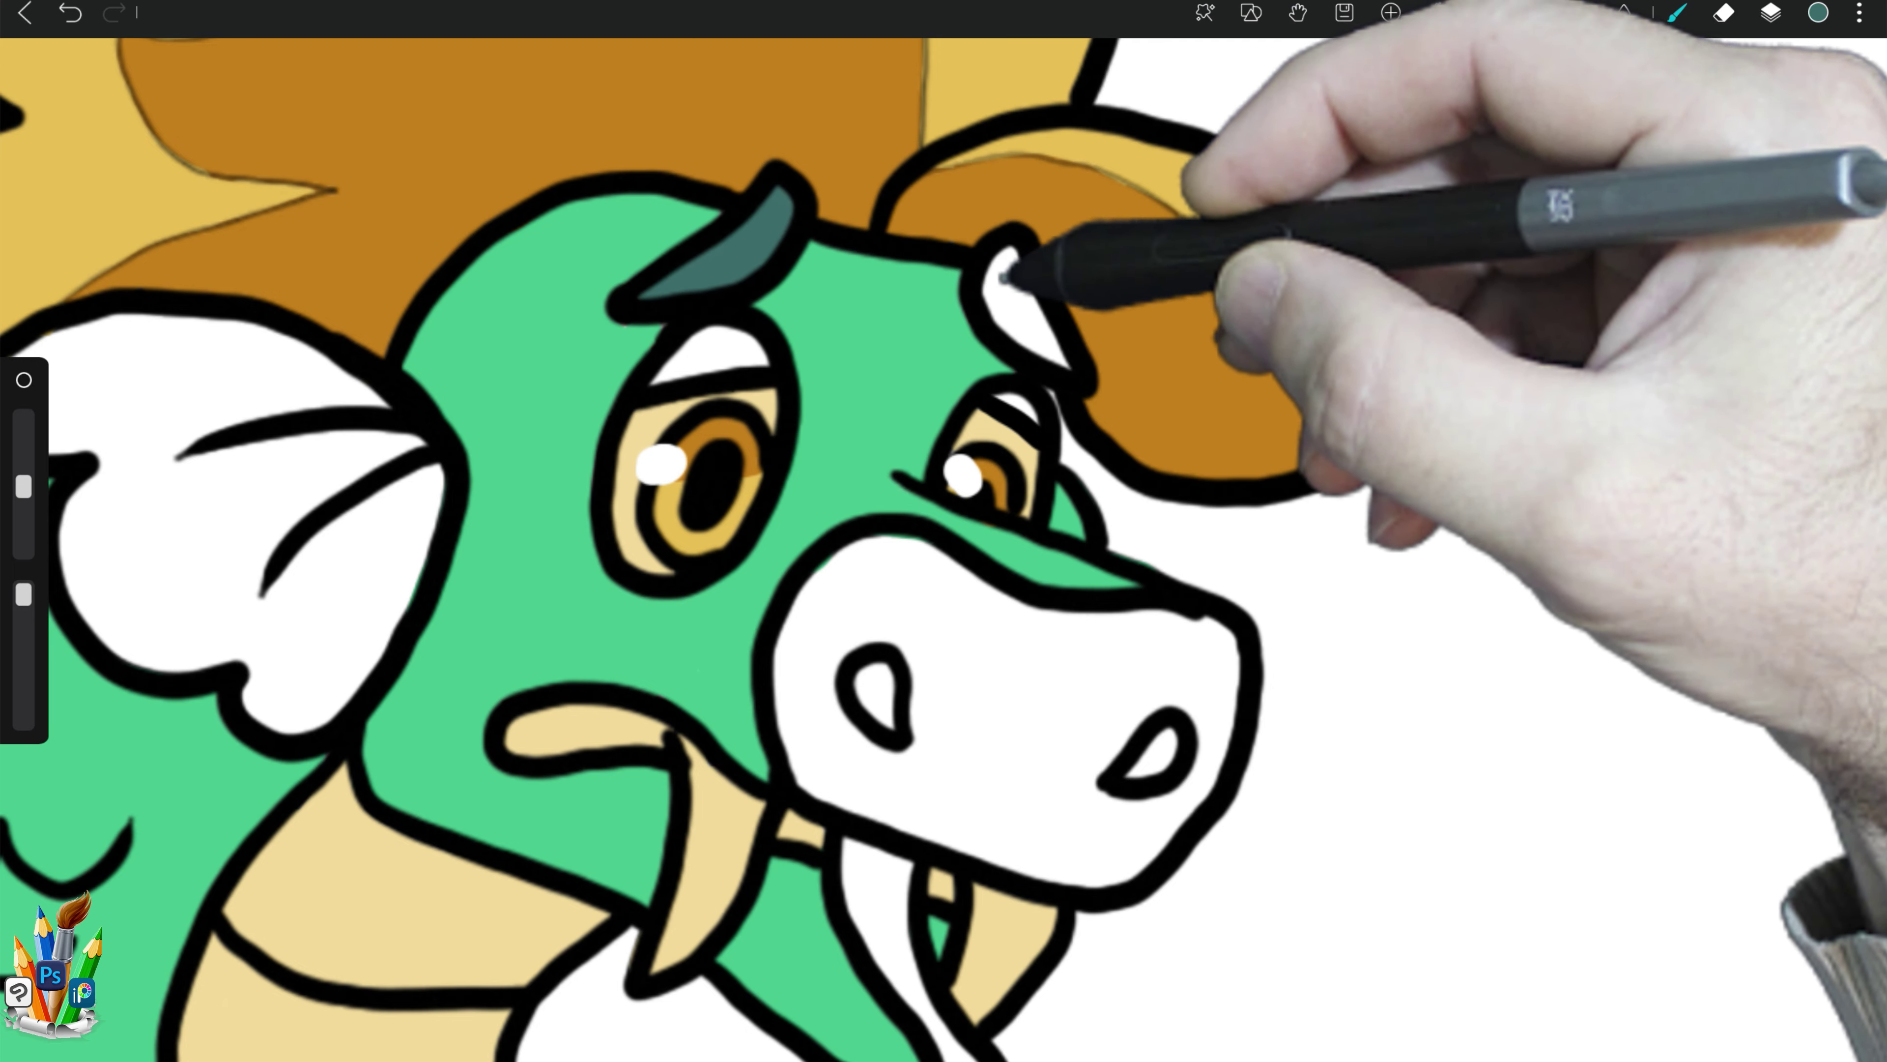
left_click(1022, 283)
key("ctrl+z")
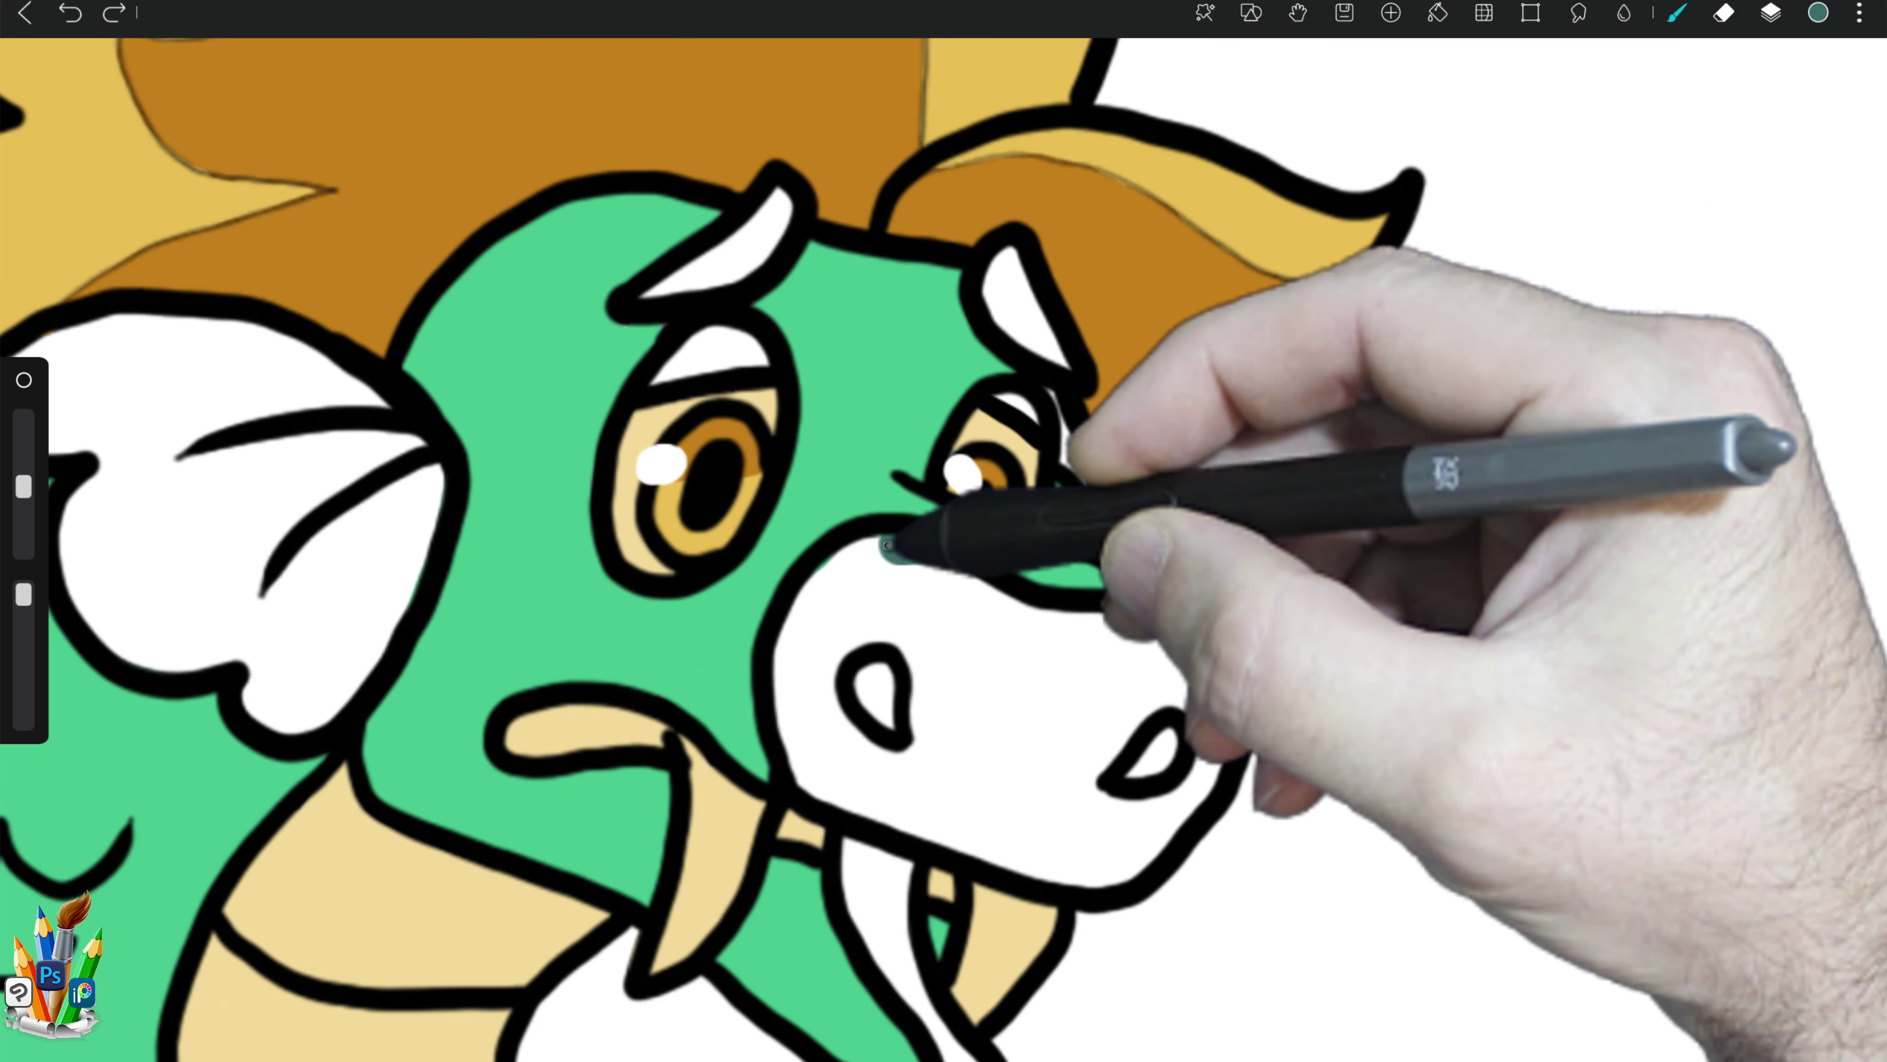
mouse_move(928, 554)
left_mouse_down()
mouse_move(1026, 854)
mouse_move(1221, 771)
mouse_move(1201, 611)
mouse_move(864, 624)
mouse_move(930, 592)
mouse_move(1221, 674)
mouse_move(1094, 800)
mouse_move(990, 800)
left_mouse_up()
key("e")
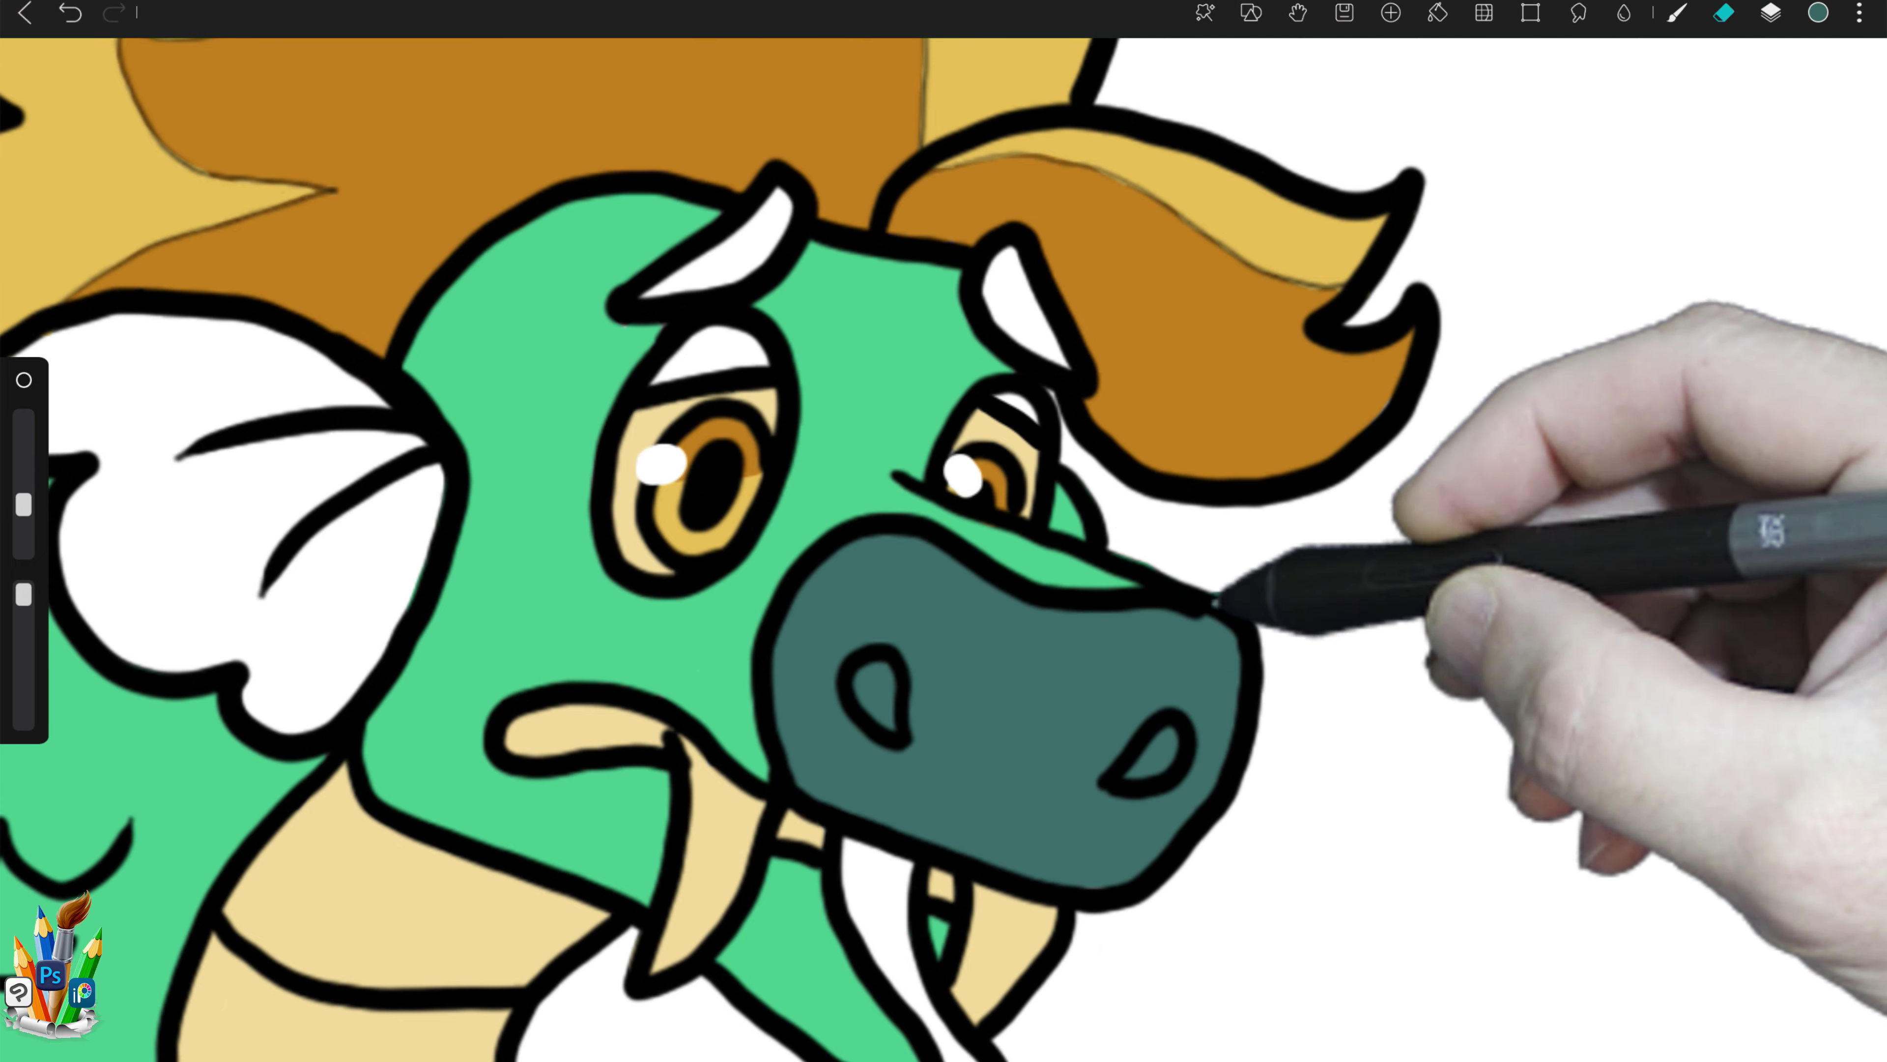
key("b")
key("ctrl+z")
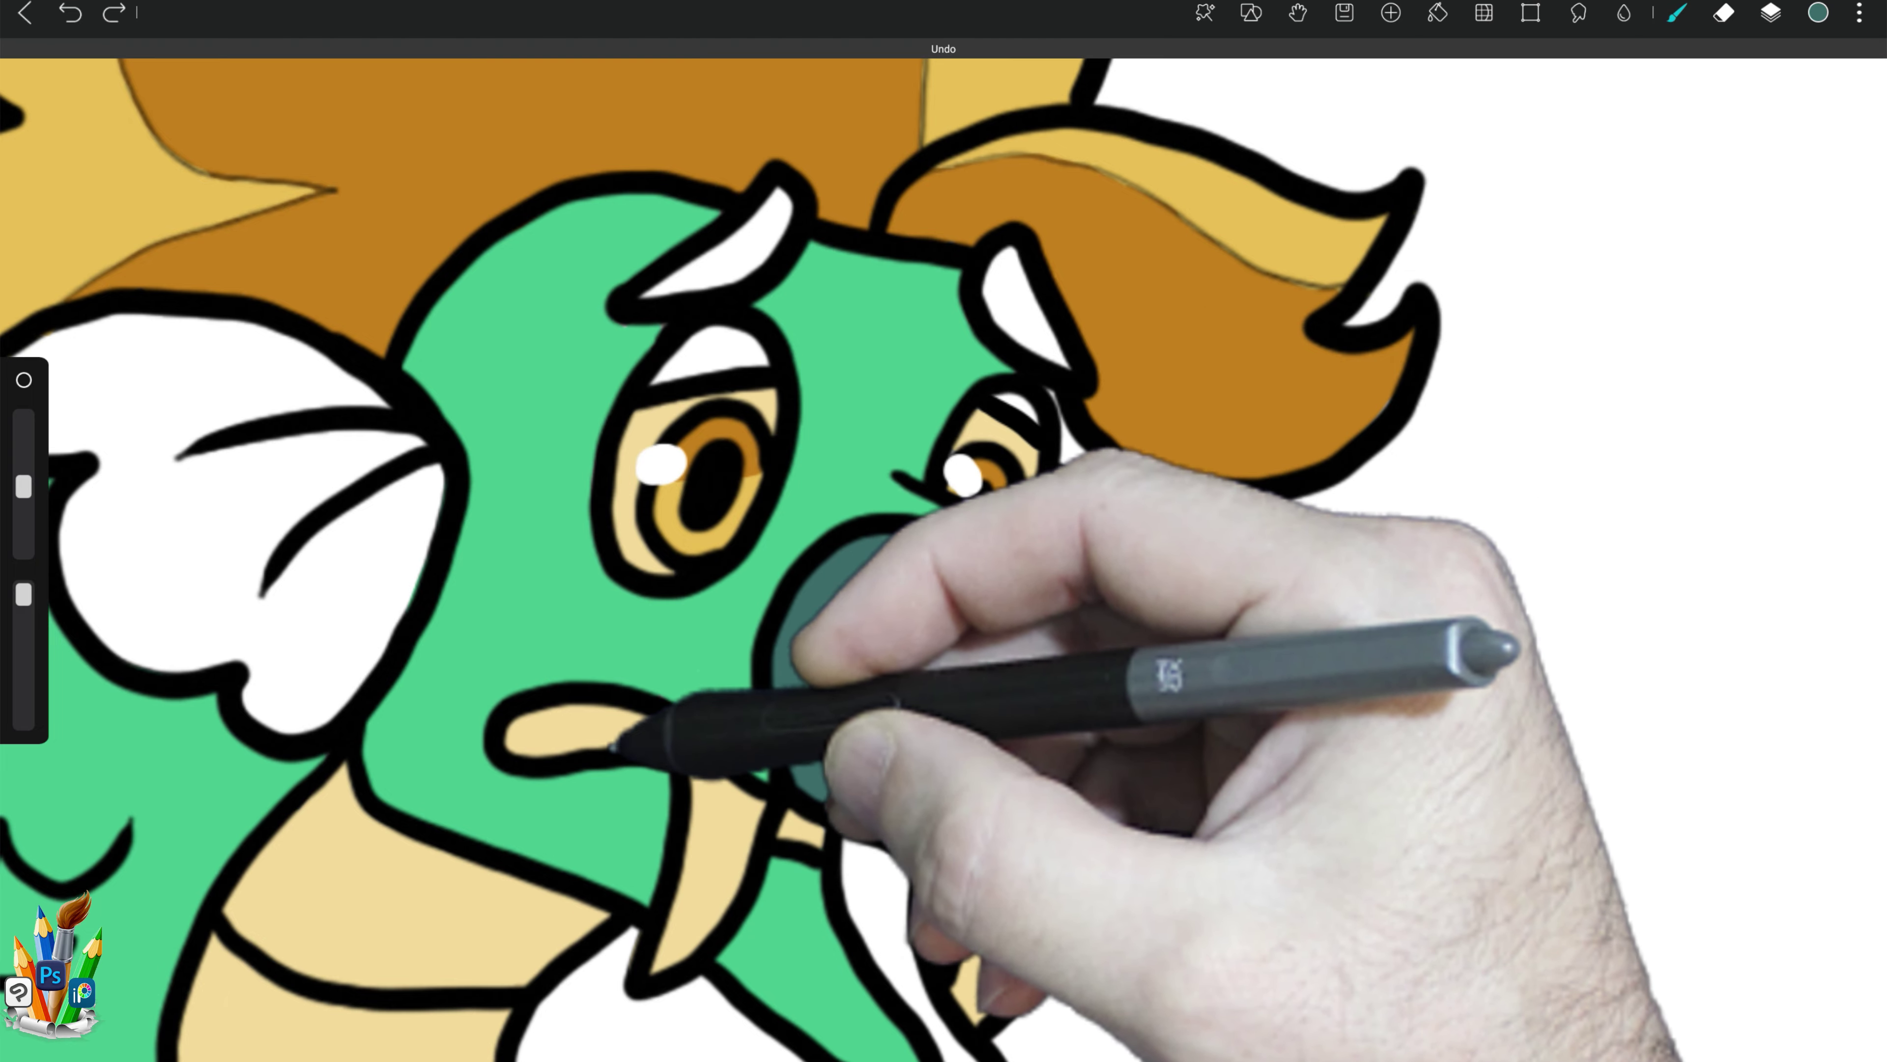
mouse_move(613, 745)
left_mouse_down()
mouse_move(893, 557)
mouse_move(737, 567)
left_mouse_up()
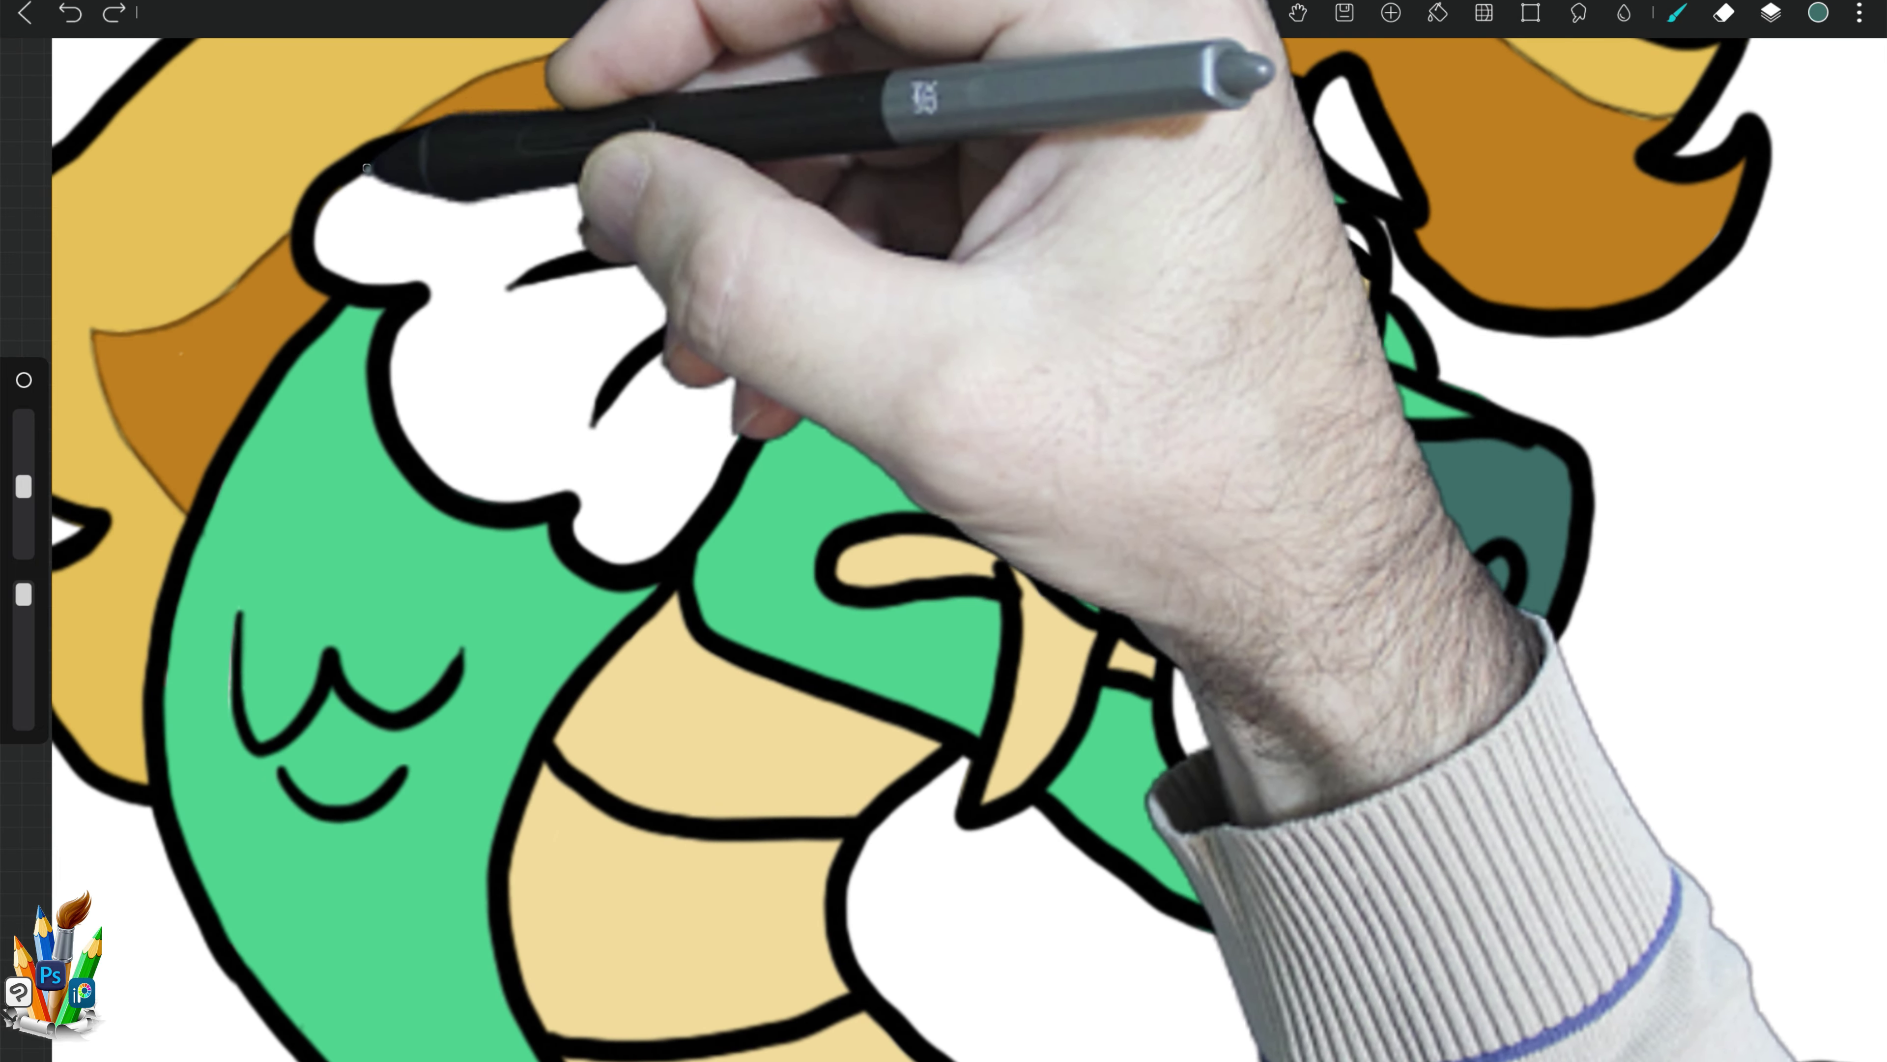
mouse_move(370, 157)
left_mouse_down()
mouse_move(421, 359)
mouse_move(631, 539)
mouse_move(678, 223)
mouse_move(422, 240)
mouse_move(505, 443)
mouse_move(632, 303)
mouse_move(617, 526)
mouse_move(674, 422)
left_mouse_up()
Step: Switch to dark grey and paint the dragon's horns and nostril
left_click(1818, 12)
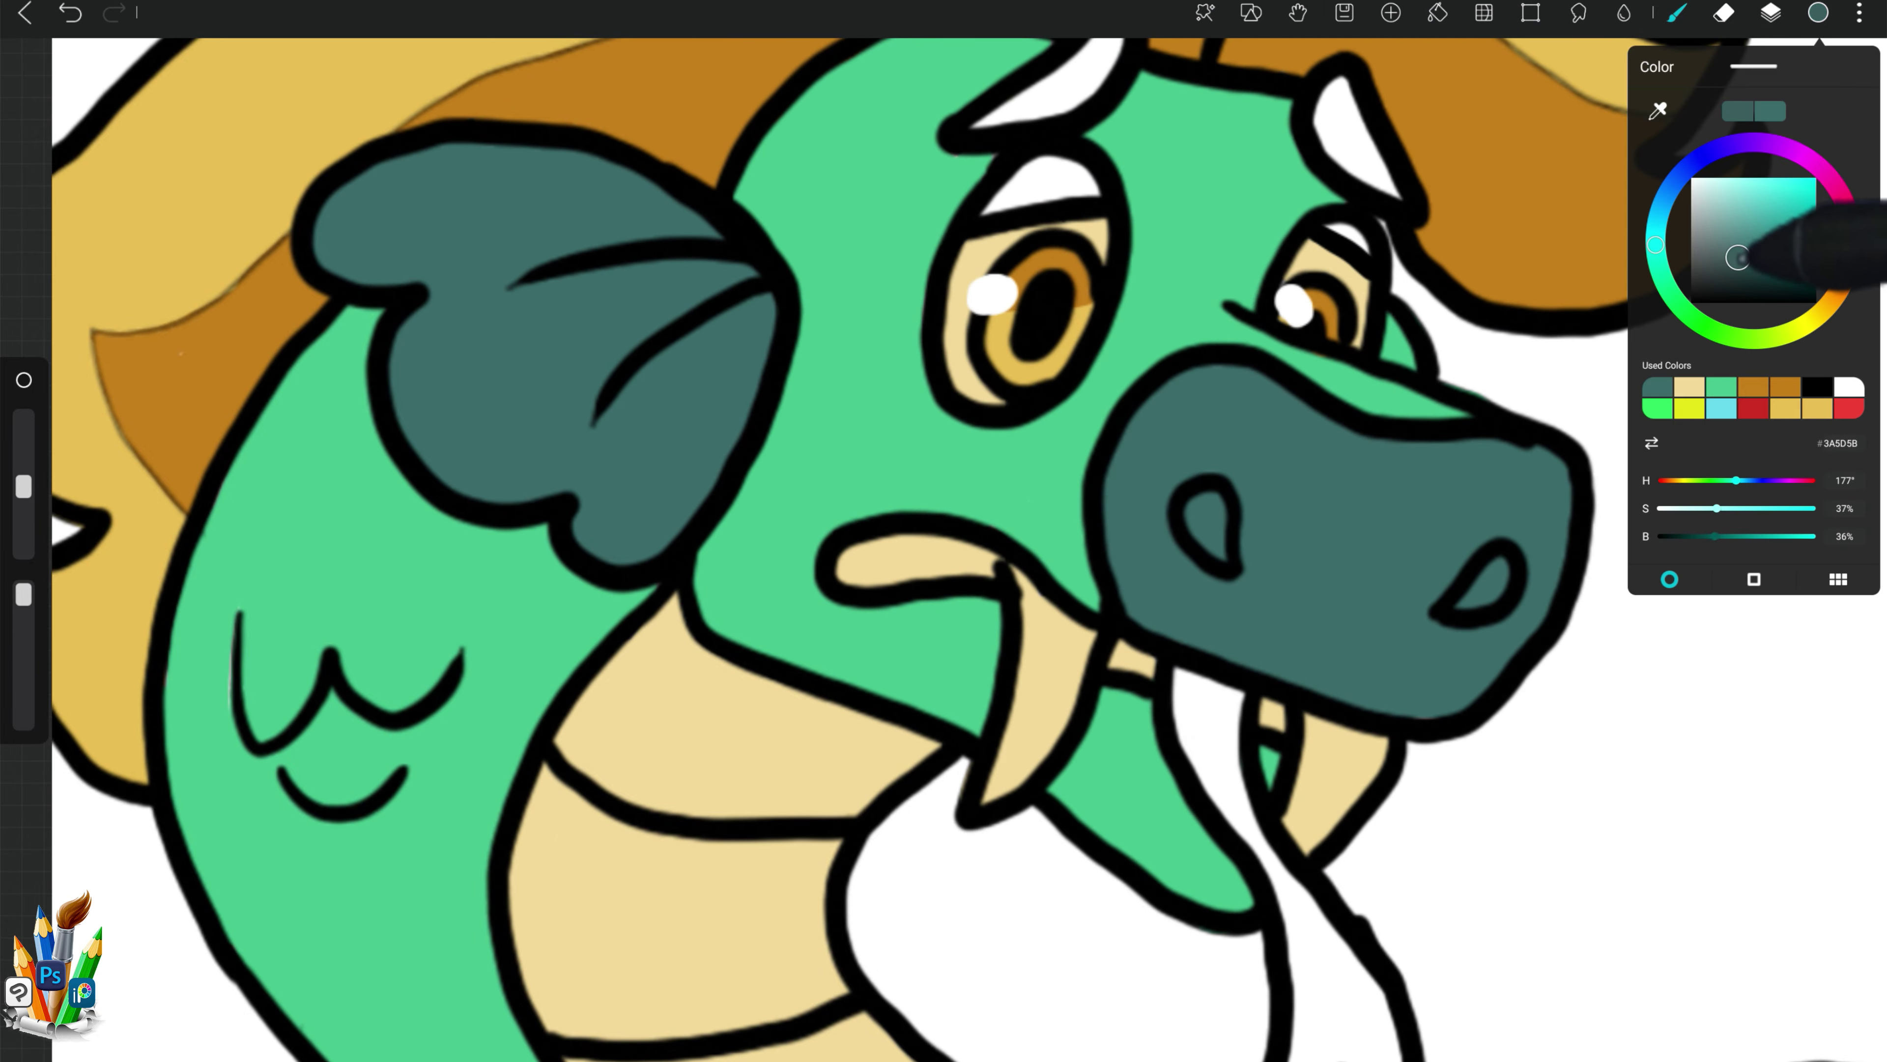
left_click(1587, 112)
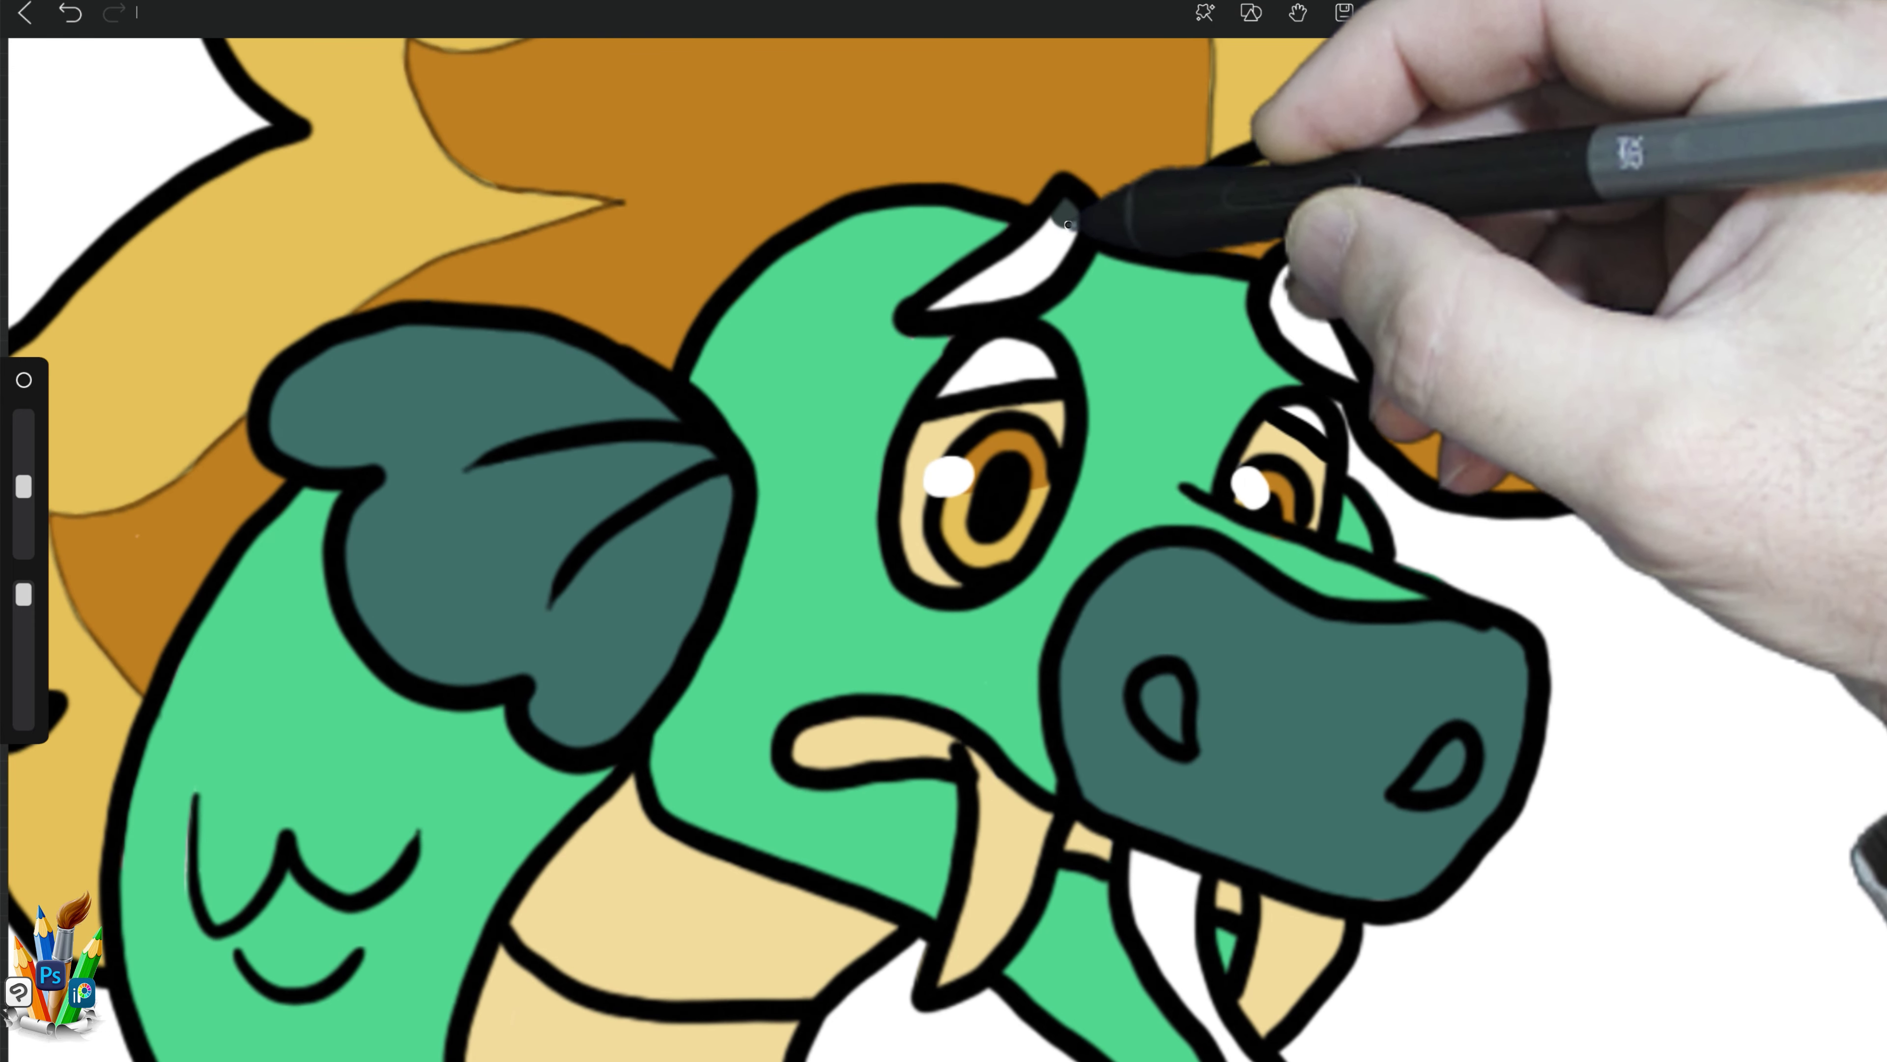
left_click_drag(1067, 224, 936, 295)
left_click_drag(1345, 342, 1306, 261)
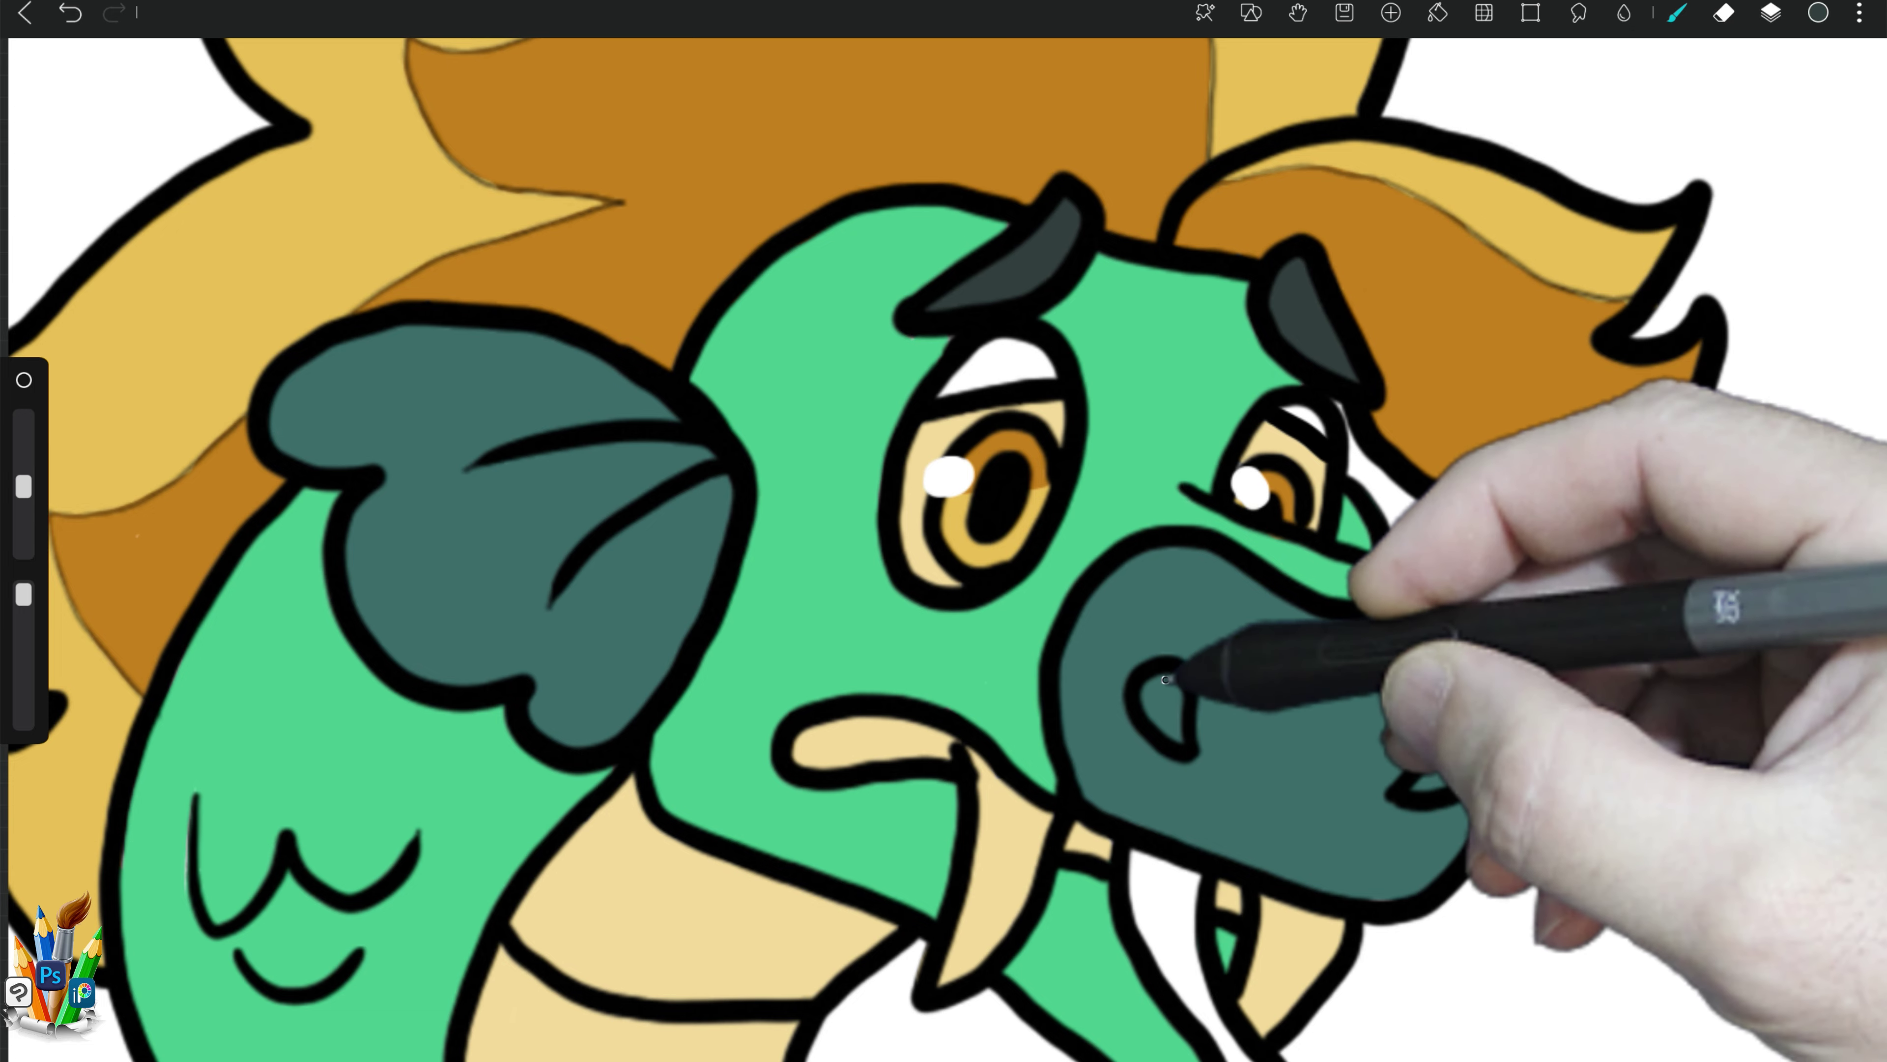
left_click(1167, 679)
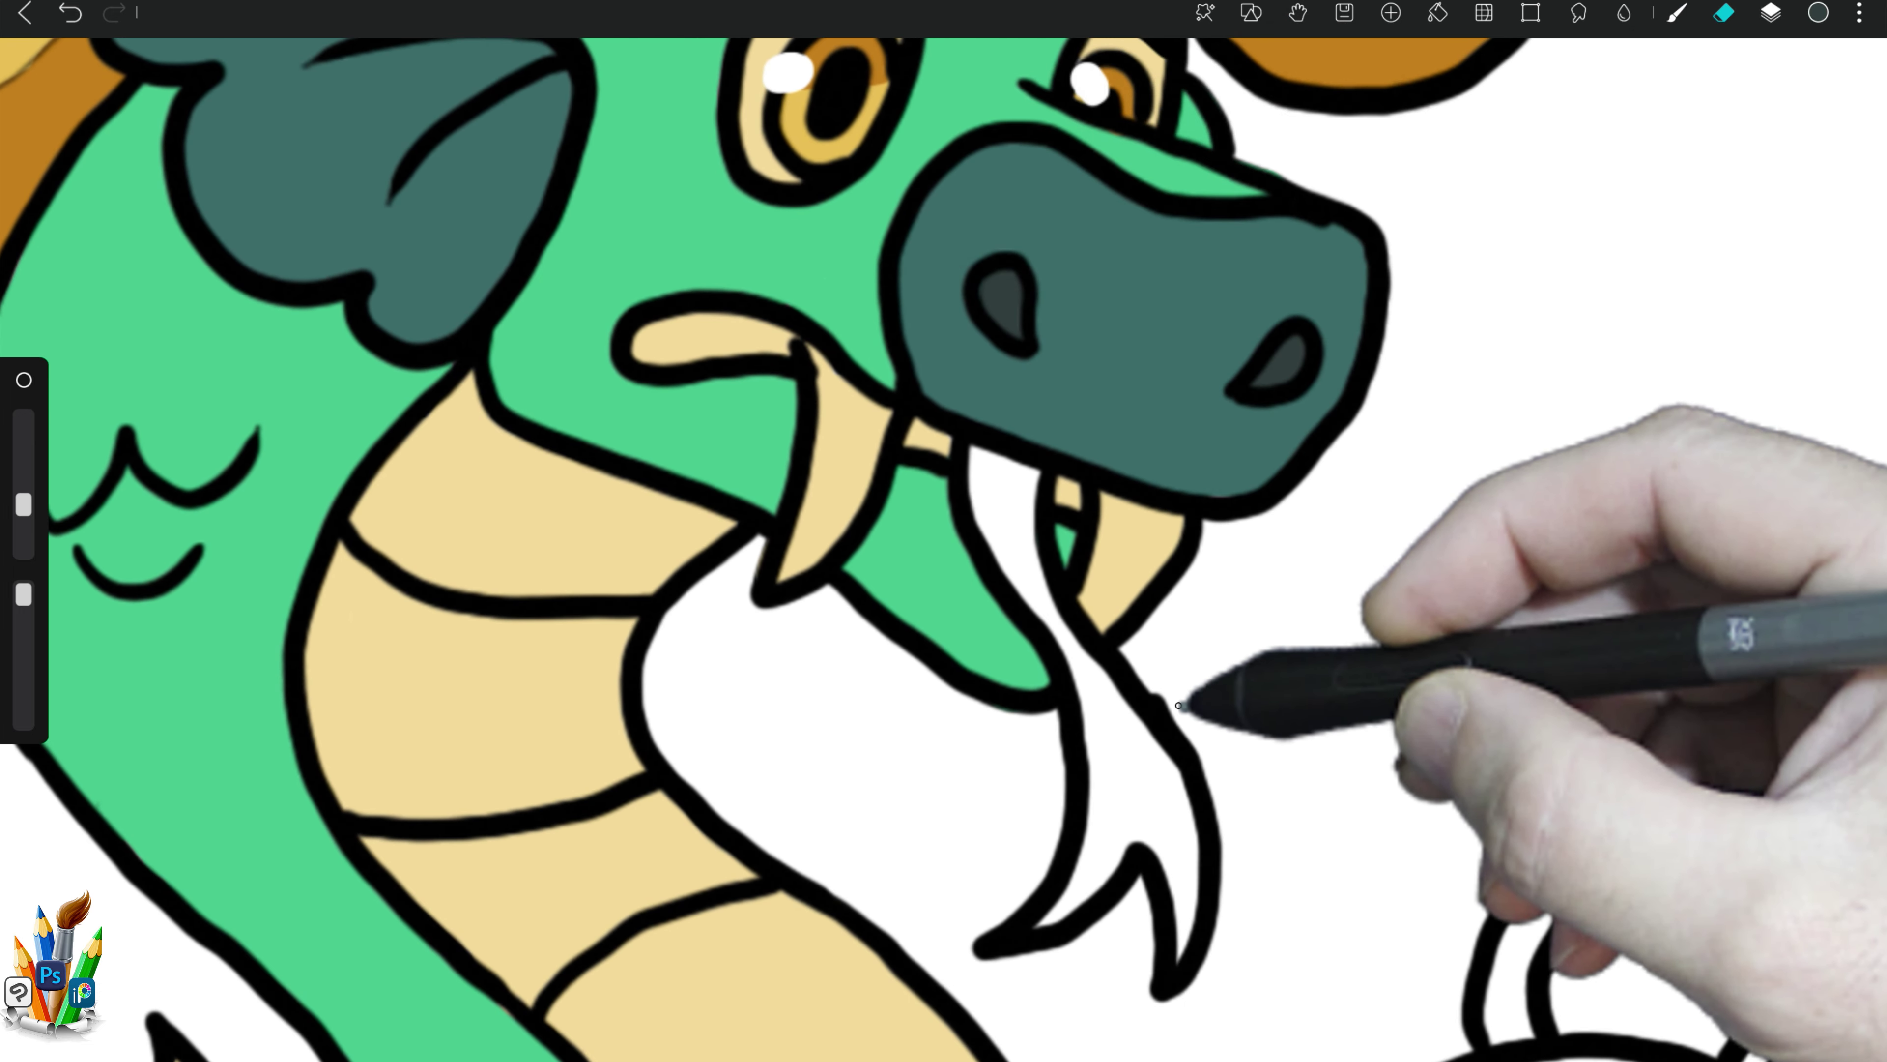
left_click(1201, 674)
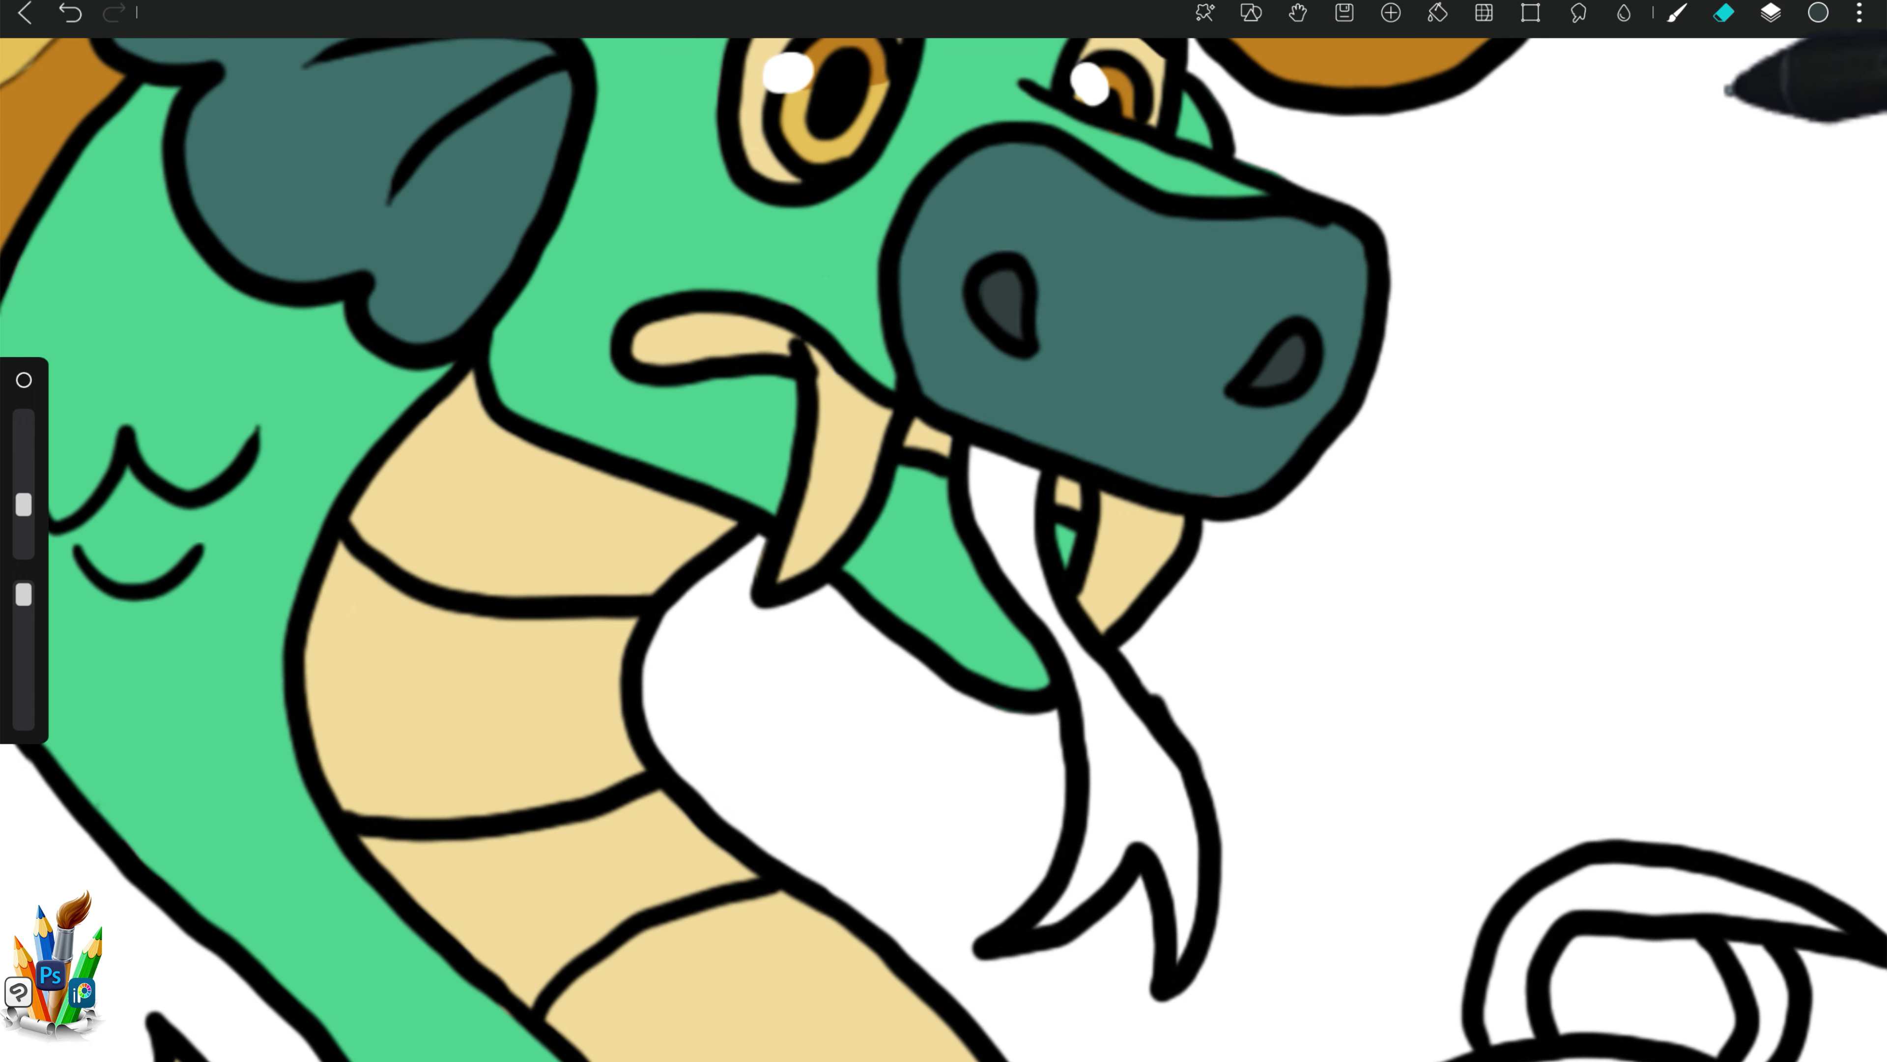
left_click(1597, 404)
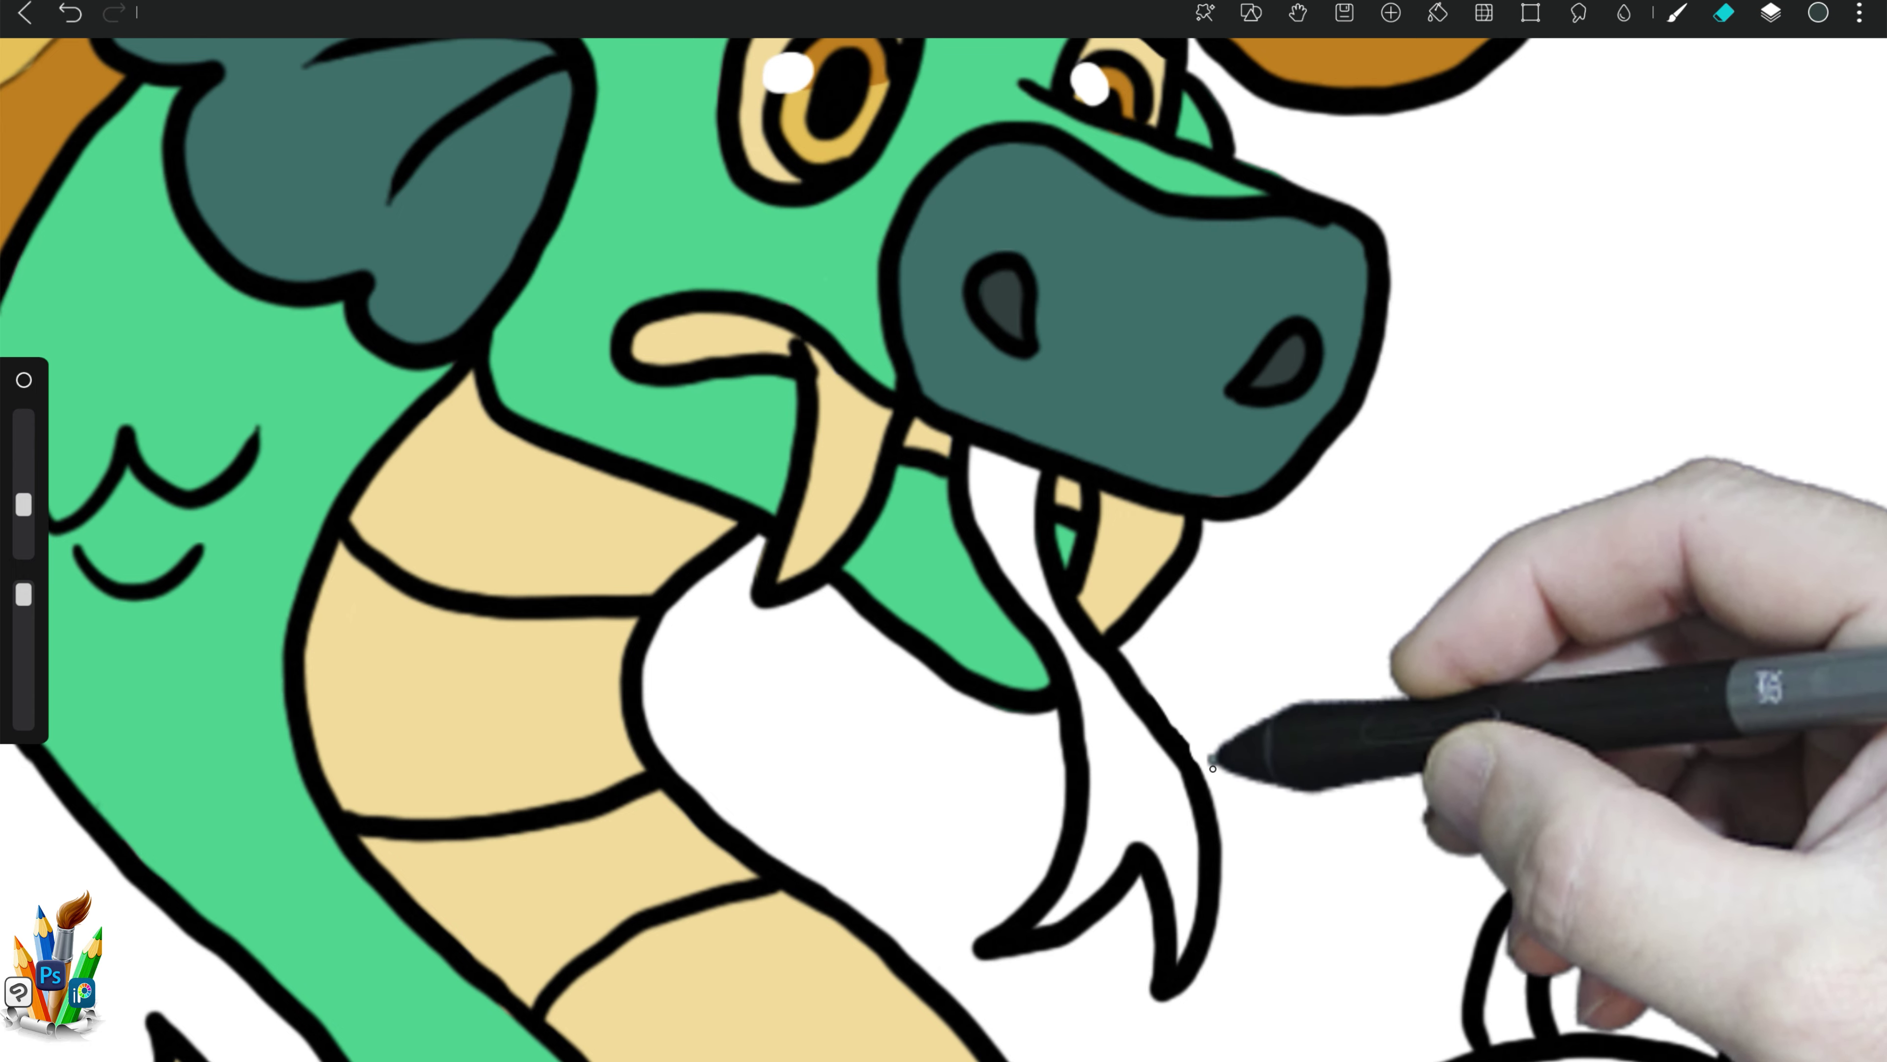
left_click(1772, 13)
left_click(1211, 715)
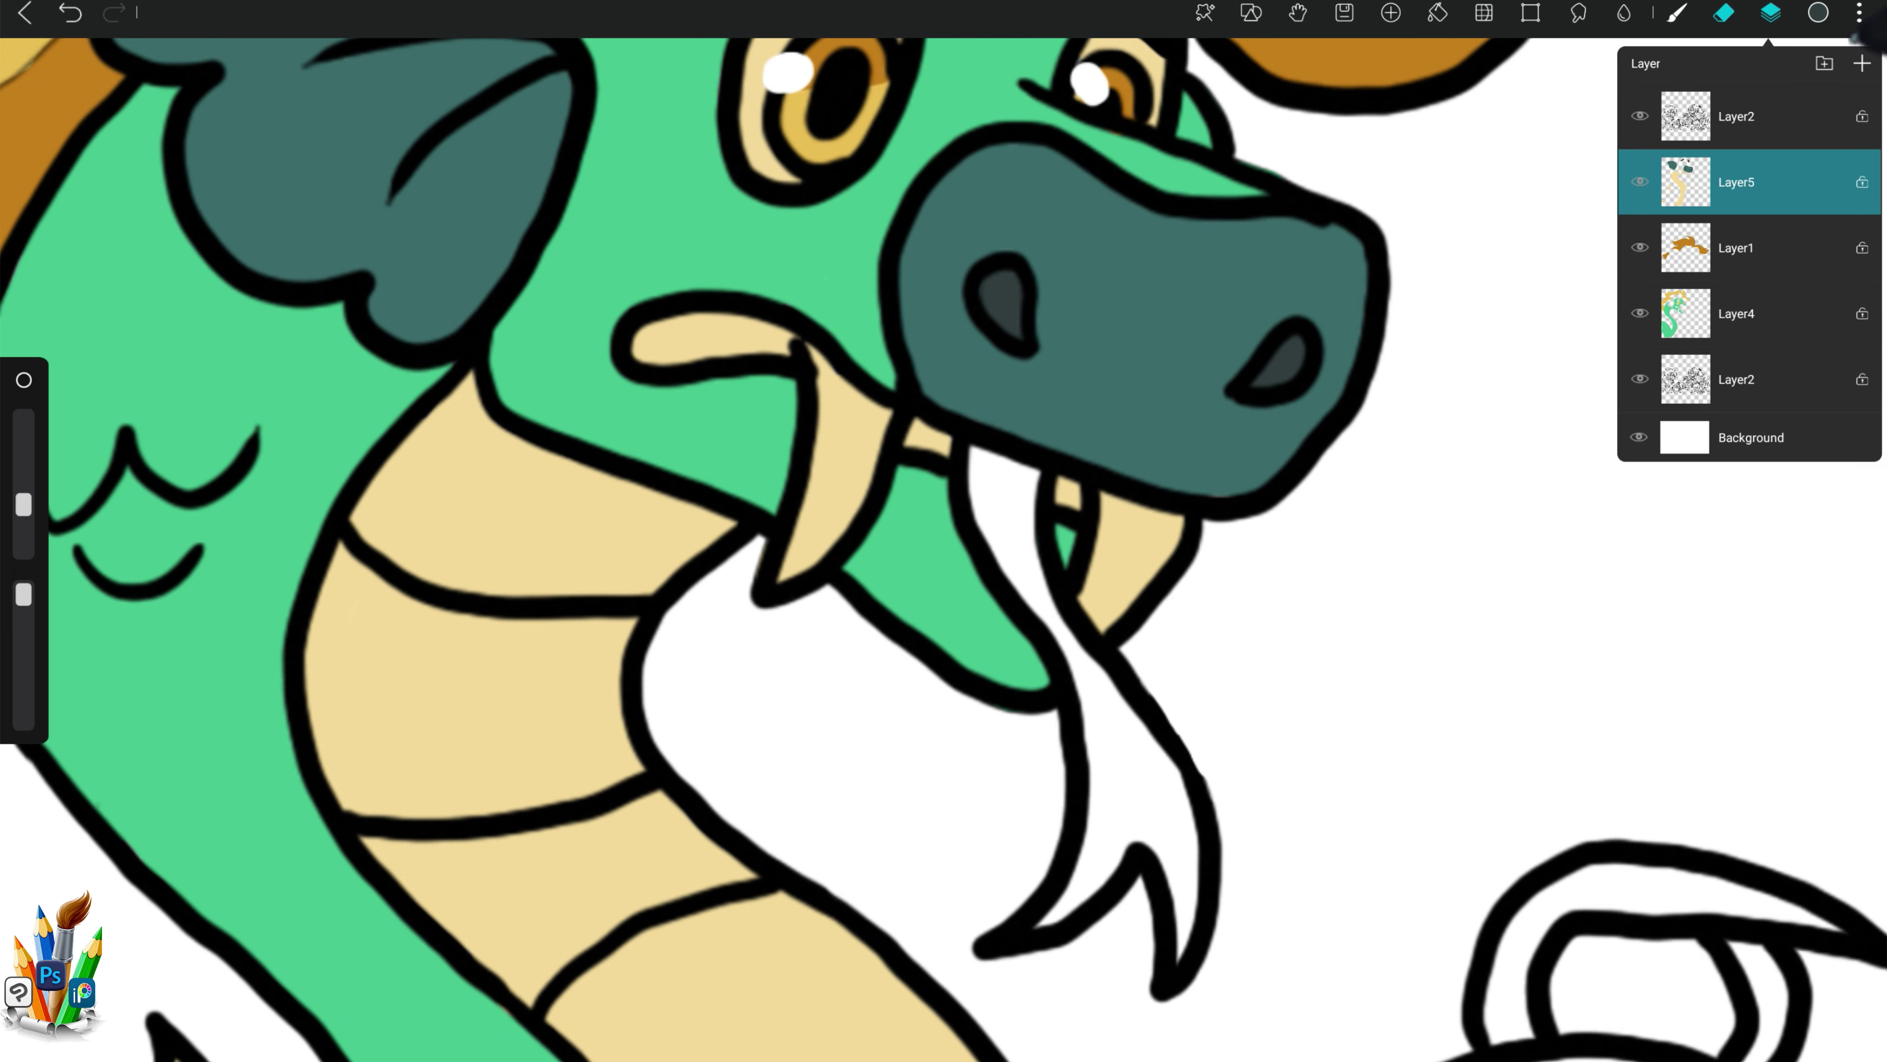
Step: Pick magenta and brush-fill the dragon's tongue down to its forked tip
left_click(1817, 13)
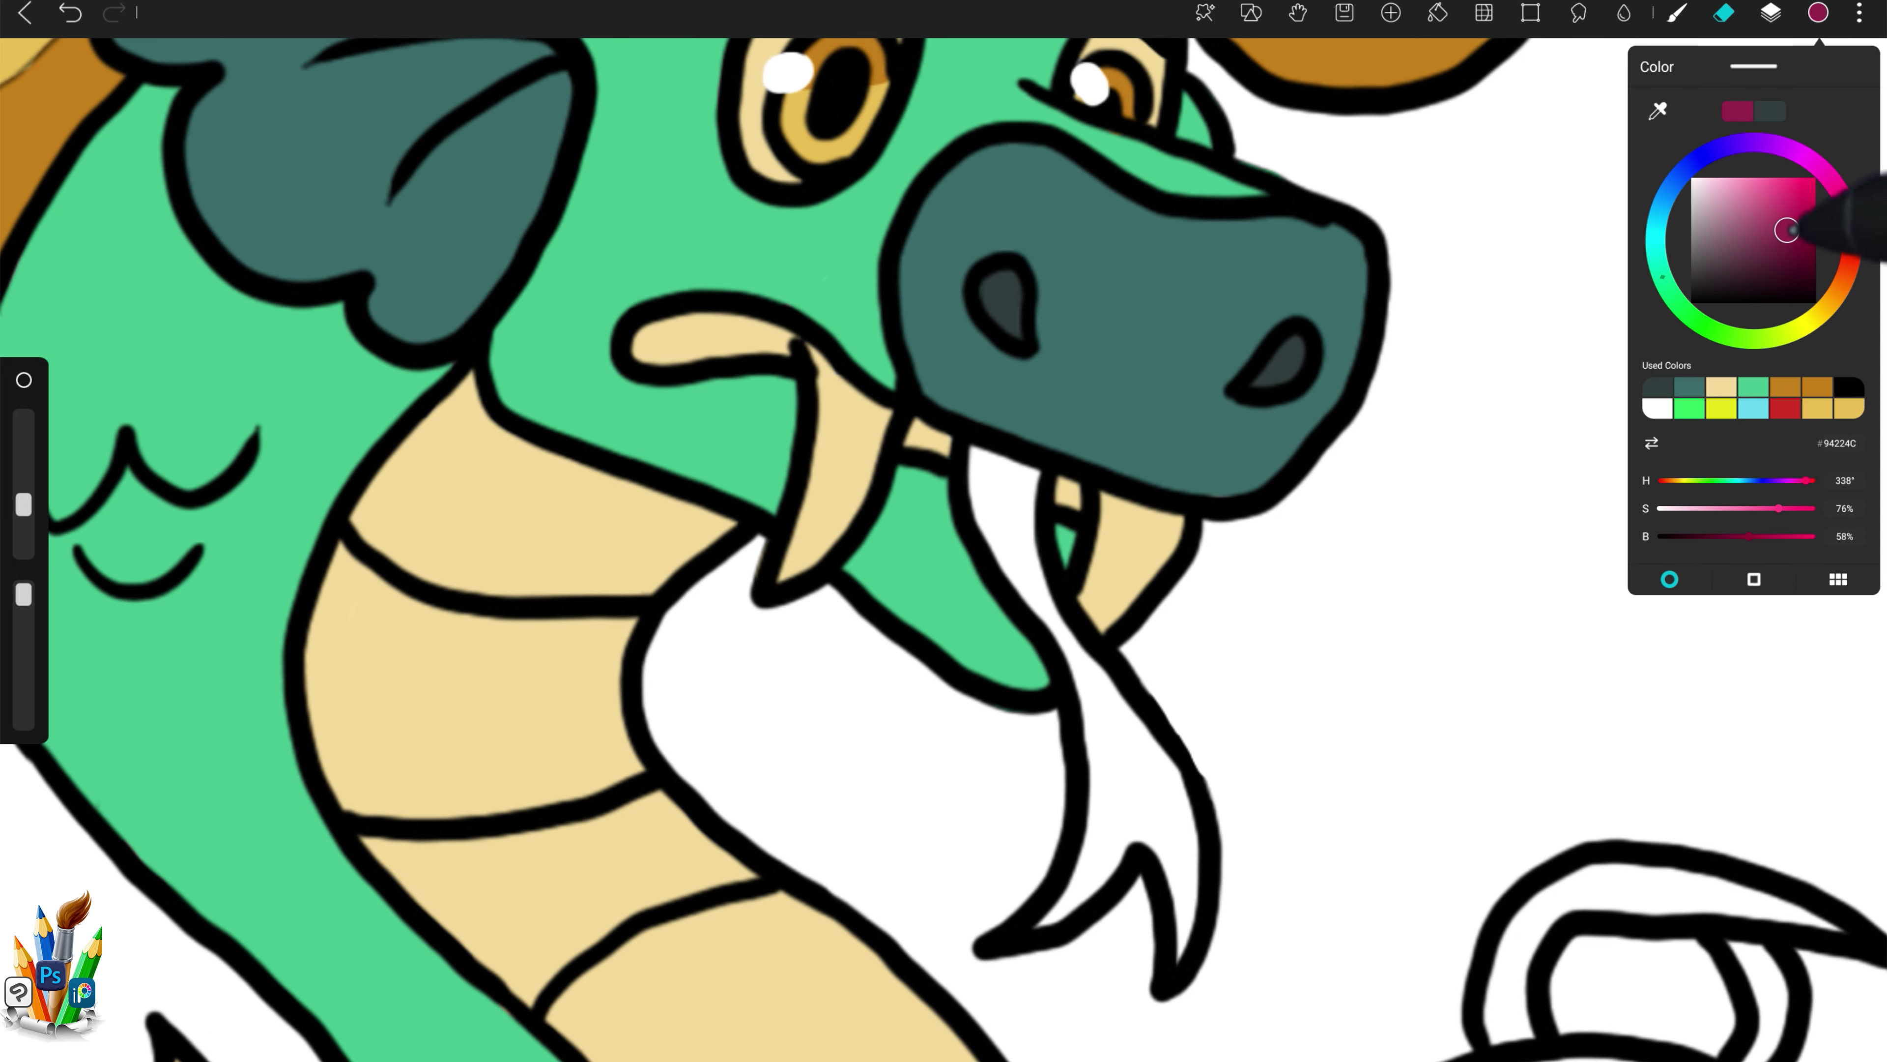
left_click(1818, 13)
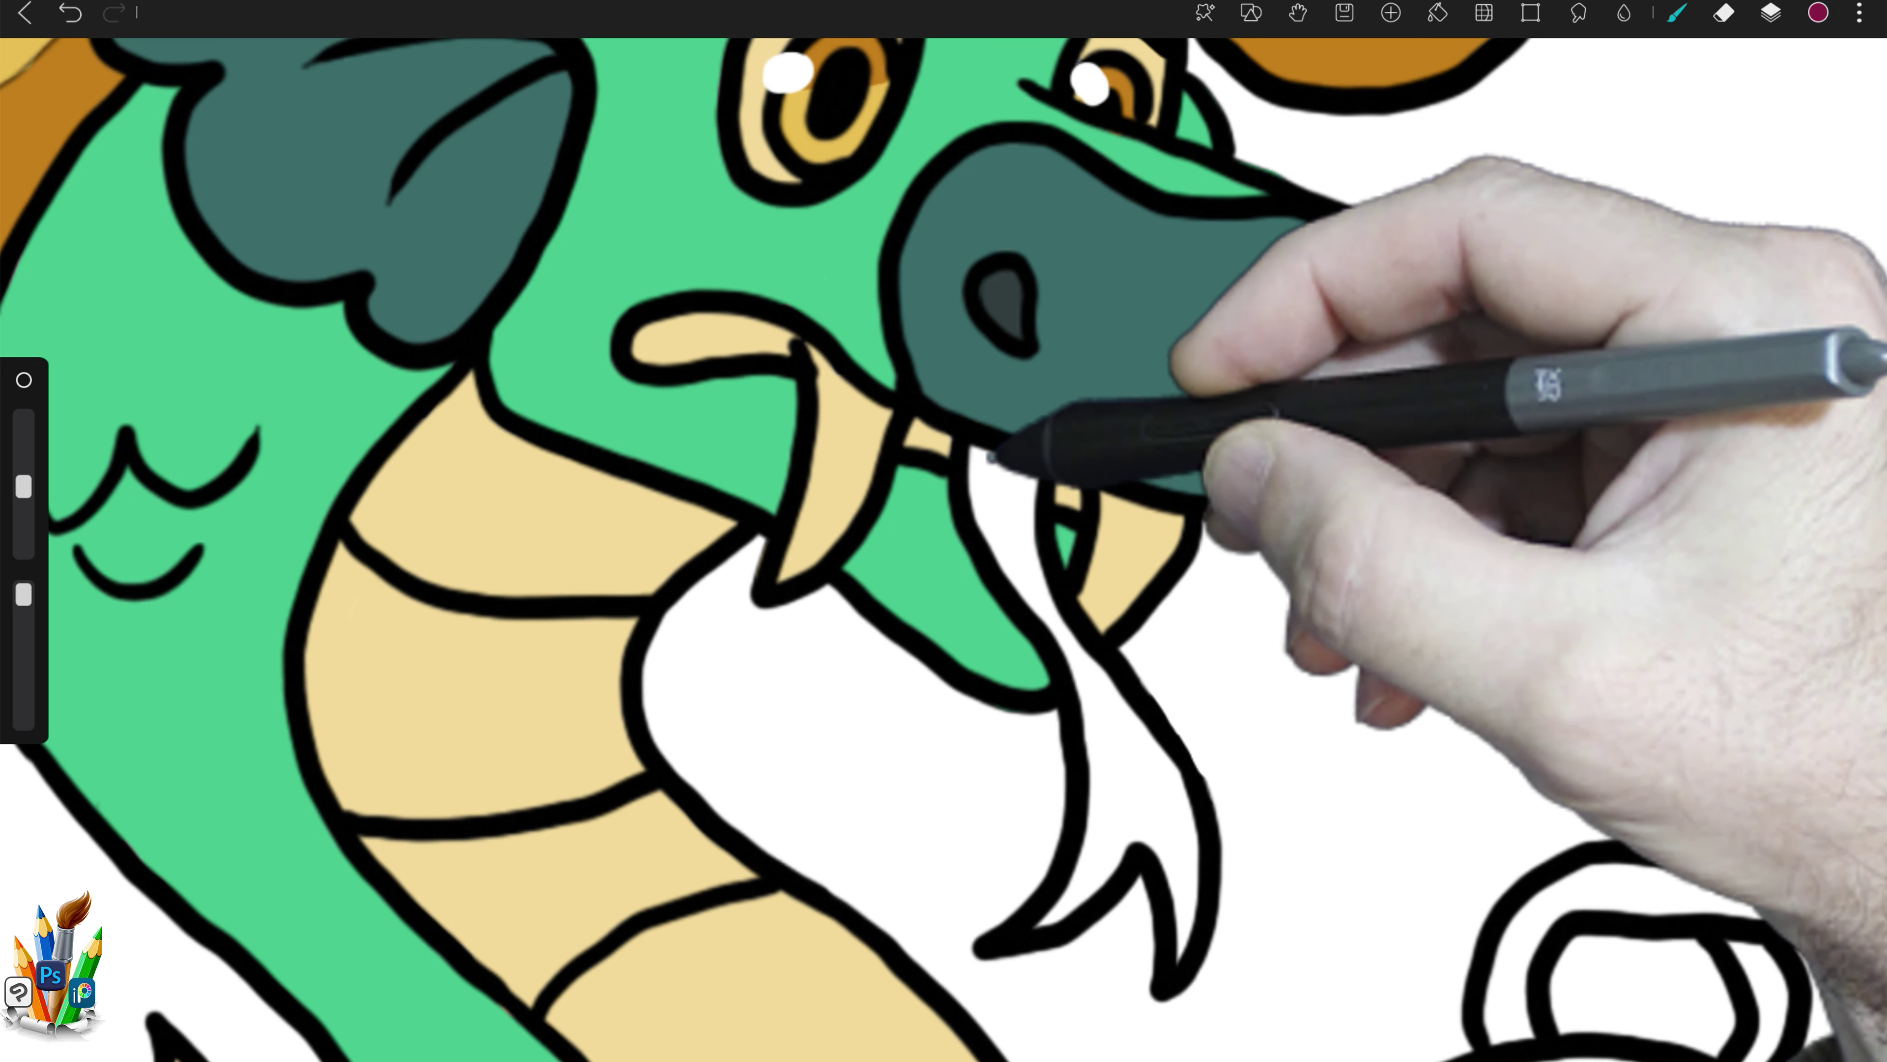
mouse_move(991, 457)
left_mouse_down()
mouse_move(1012, 455)
mouse_move(1054, 591)
mouse_move(1200, 759)
mouse_move(1181, 957)
left_mouse_up()
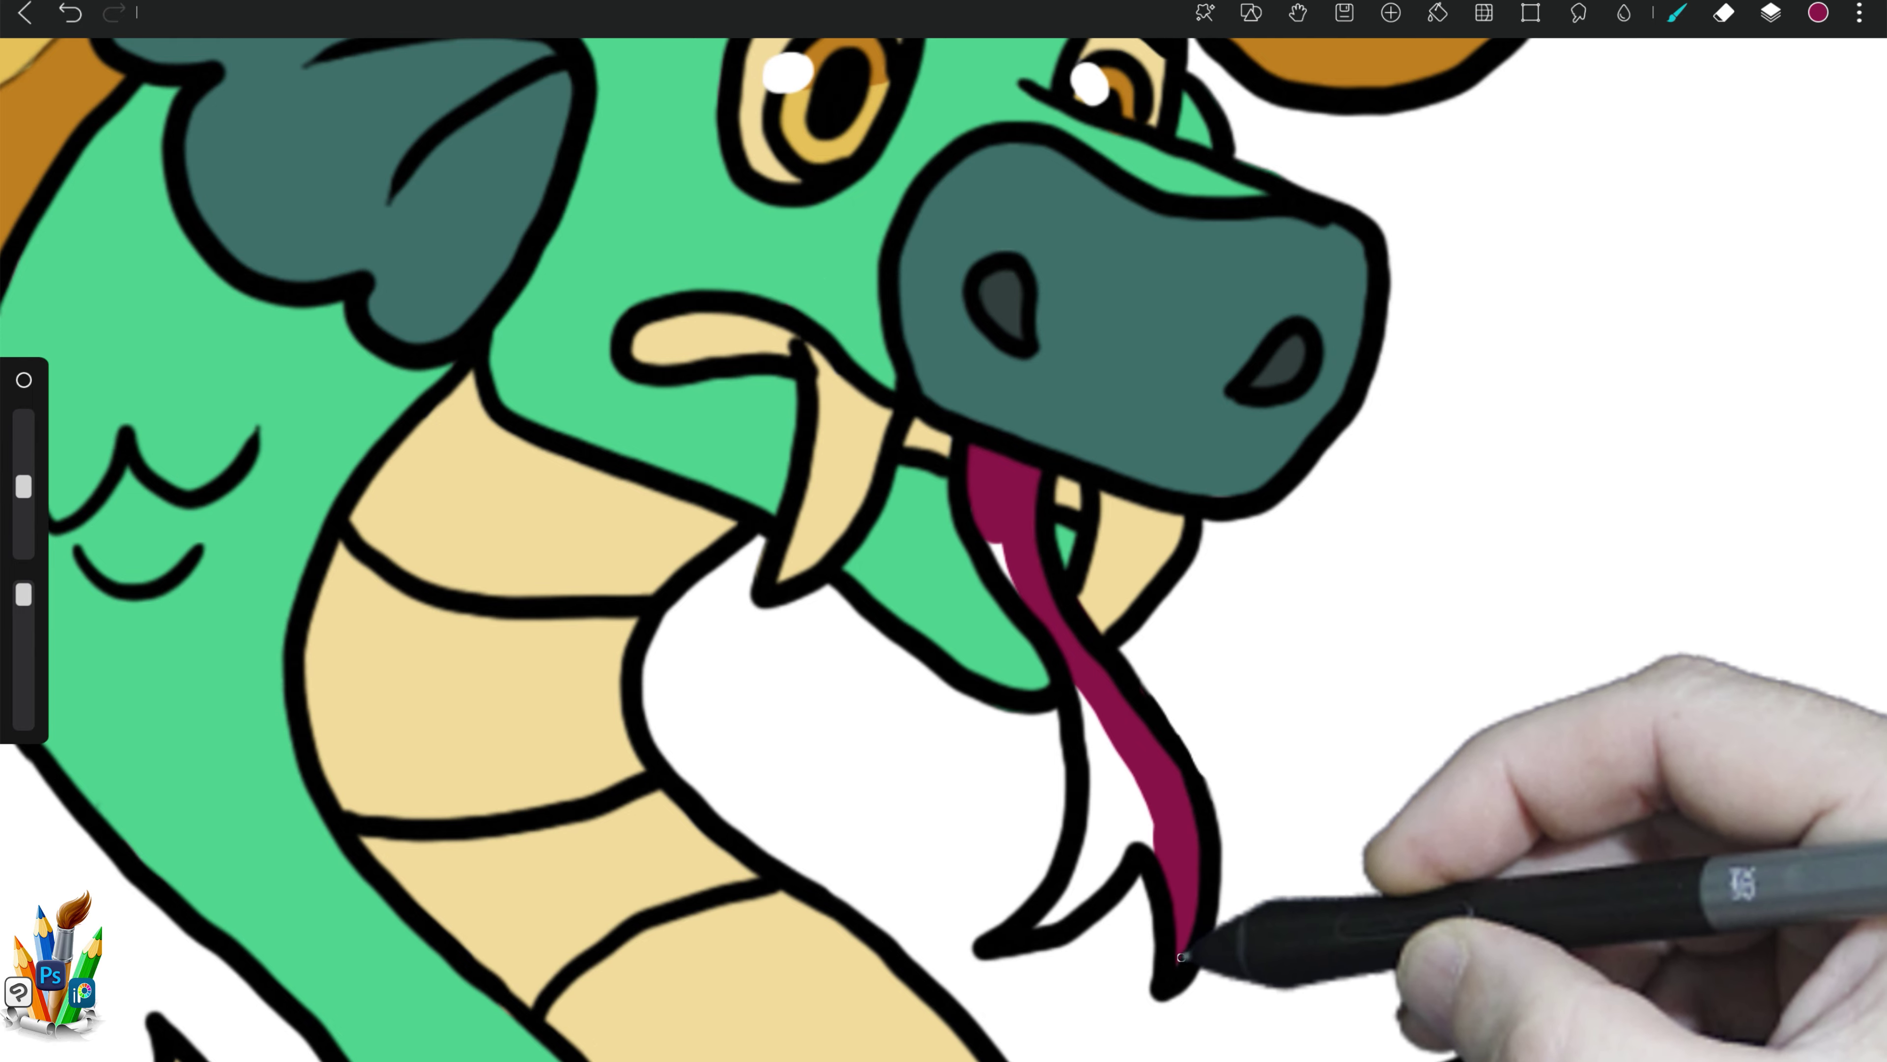
mouse_move(1117, 864)
left_mouse_down()
mouse_move(1145, 717)
mouse_move(1046, 614)
left_mouse_up()
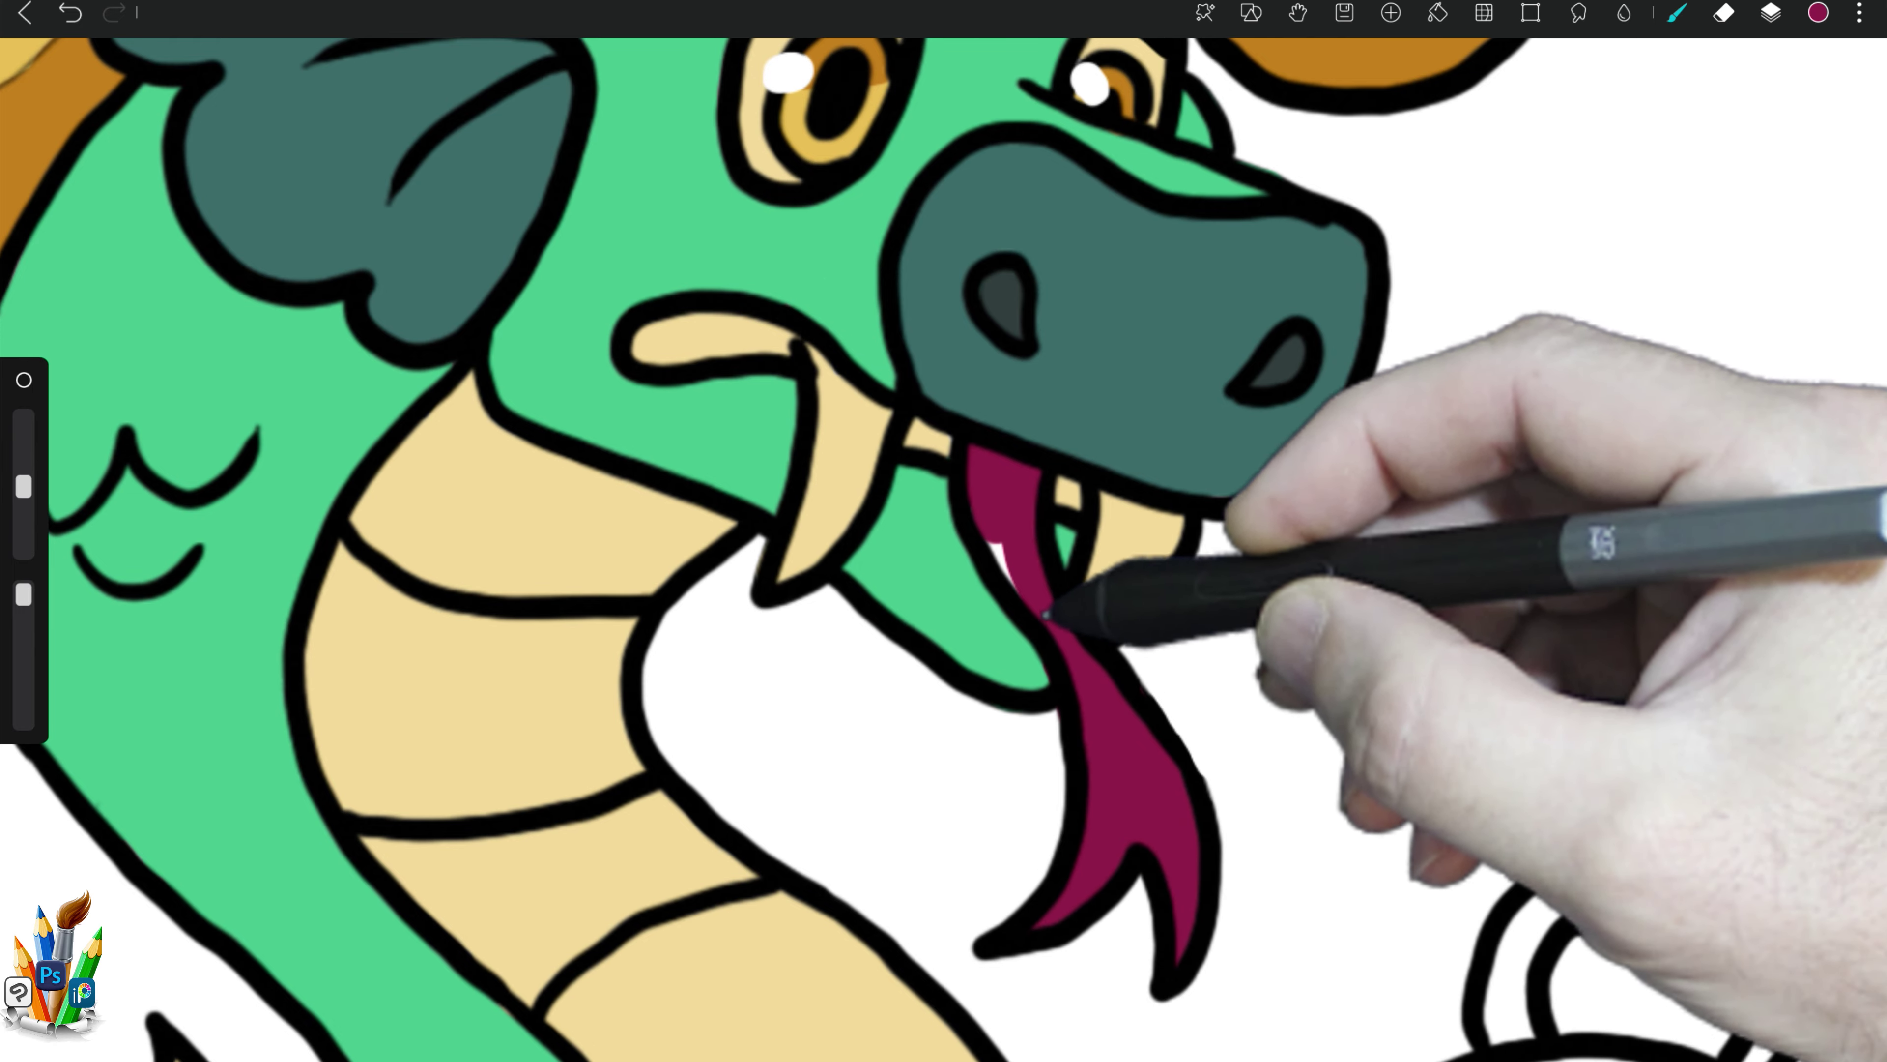
Step: Zoom out to the whole group picture and pick a medium grey for the bear
key("ctrl+minus")
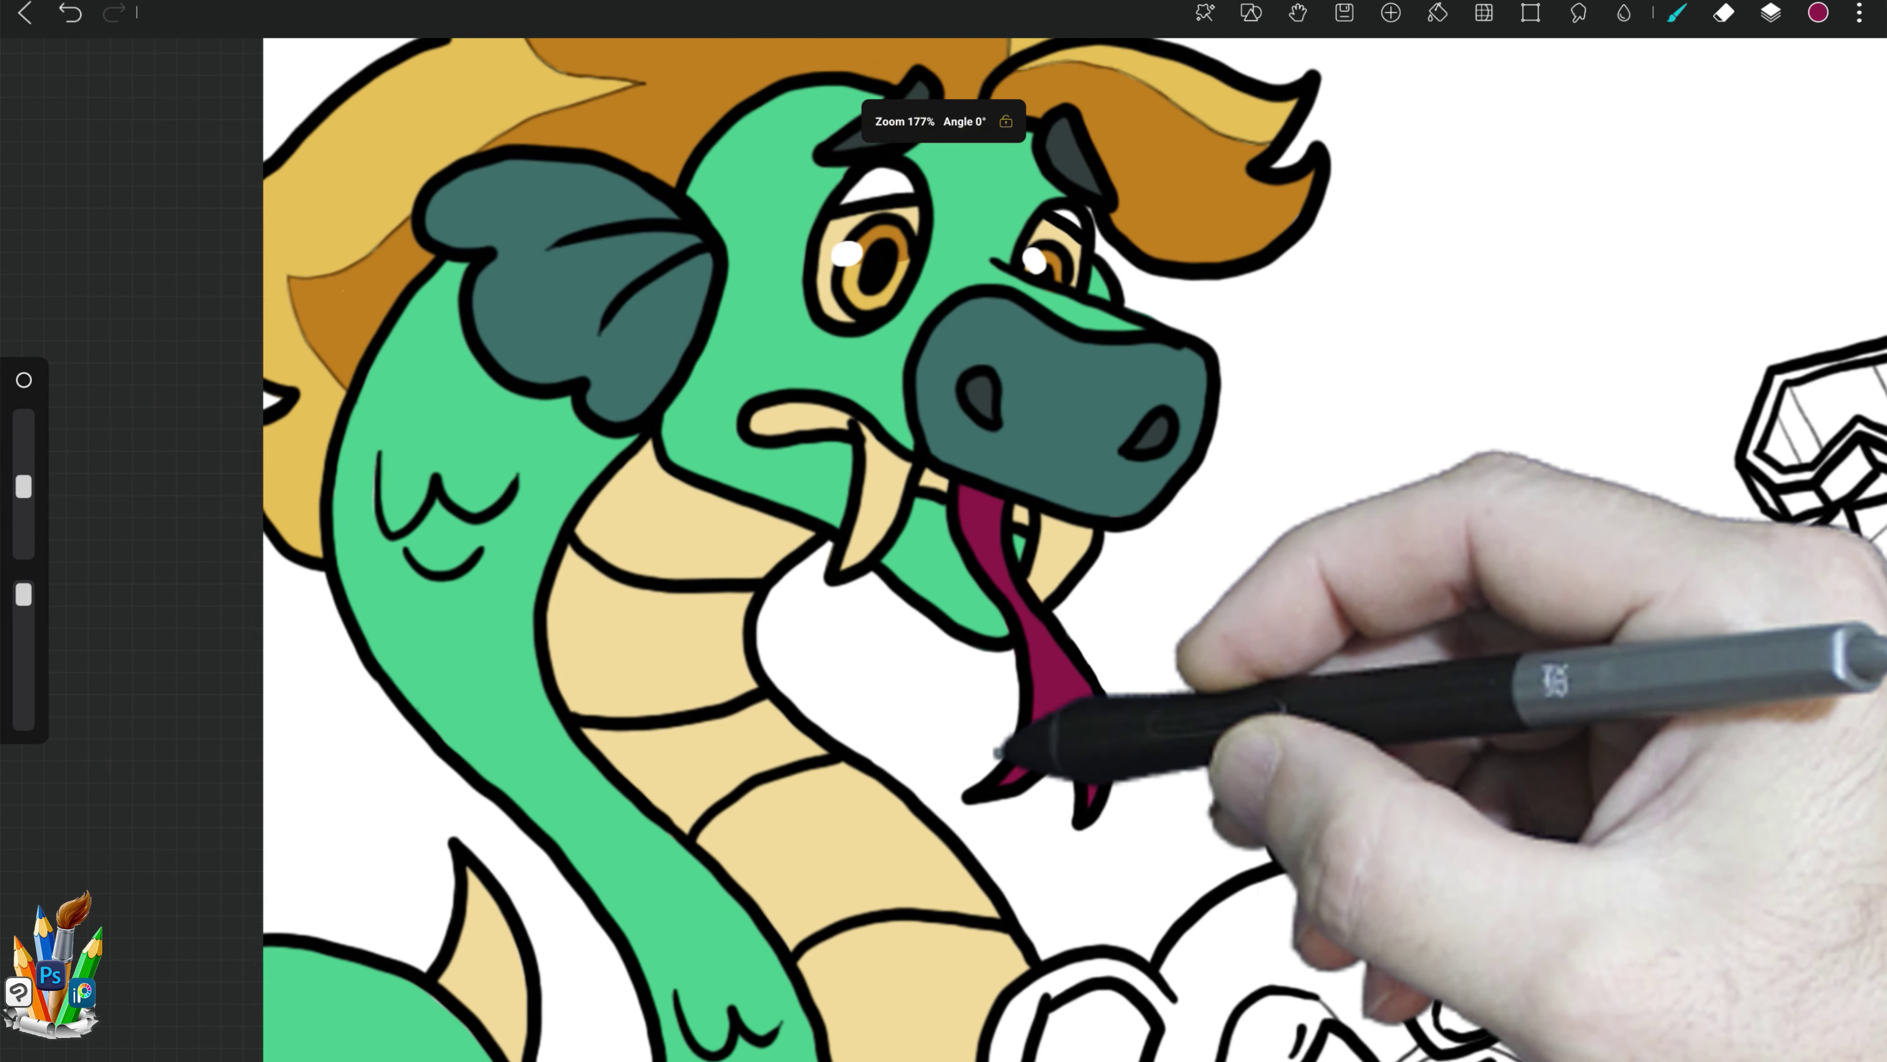
scroll(943, 550, "down", 3)
scroll(944, 550, "down", 3)
scroll(943, 550, "down", 1)
left_click_drag(779, 653, 631, 654)
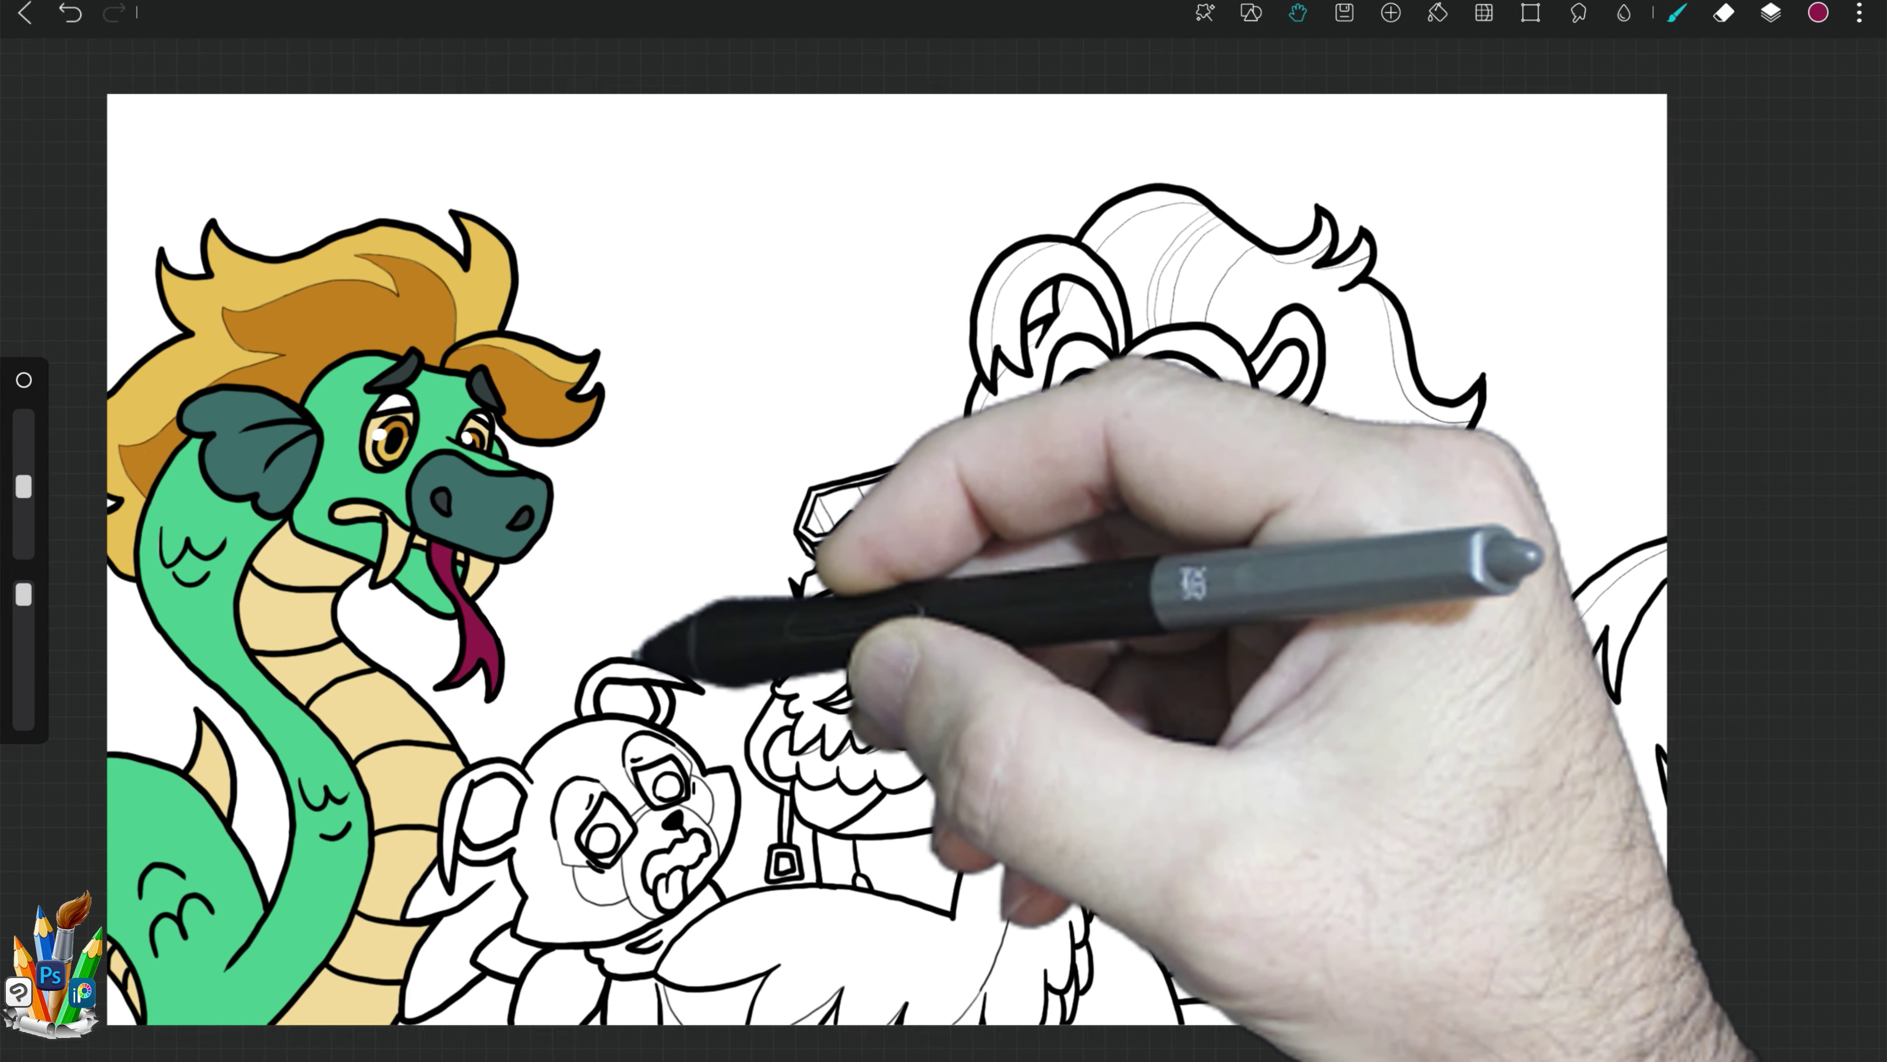
scroll(800, 632, "up", 5)
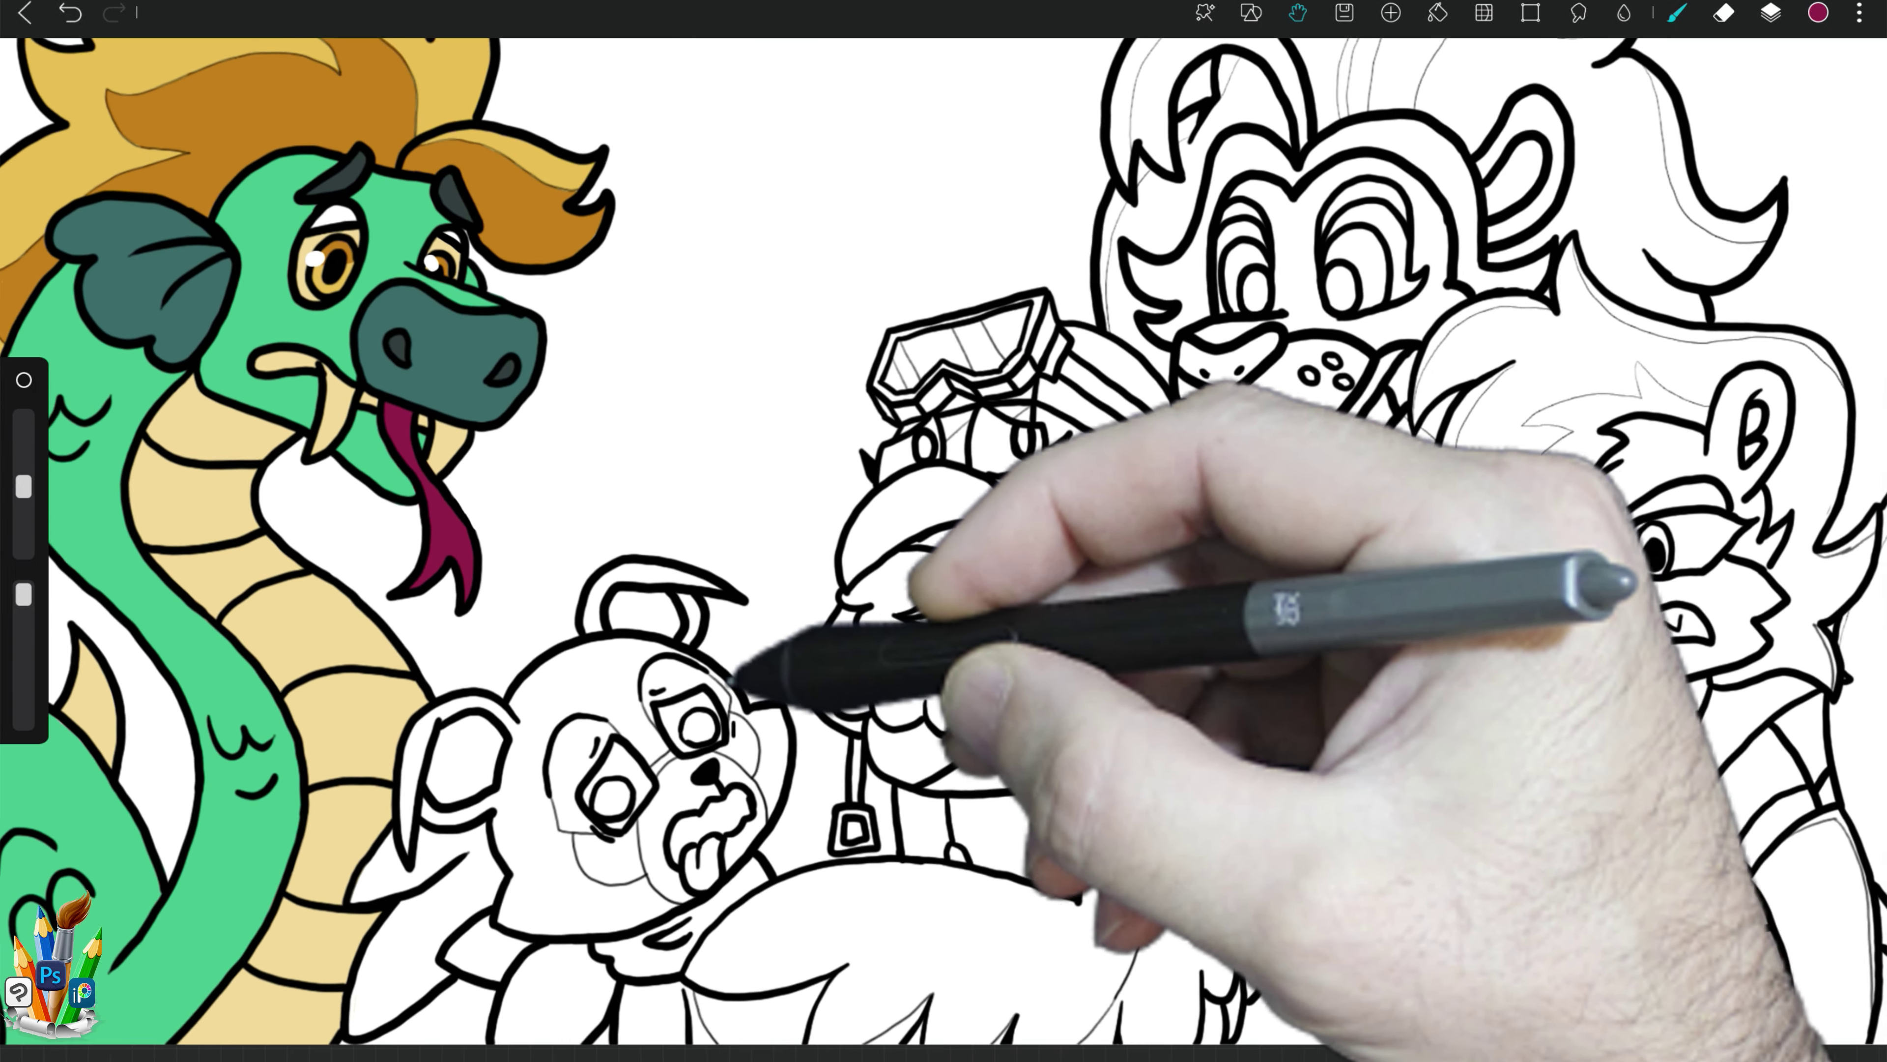
scroll(731, 680, "up", 5)
left_click(1818, 13)
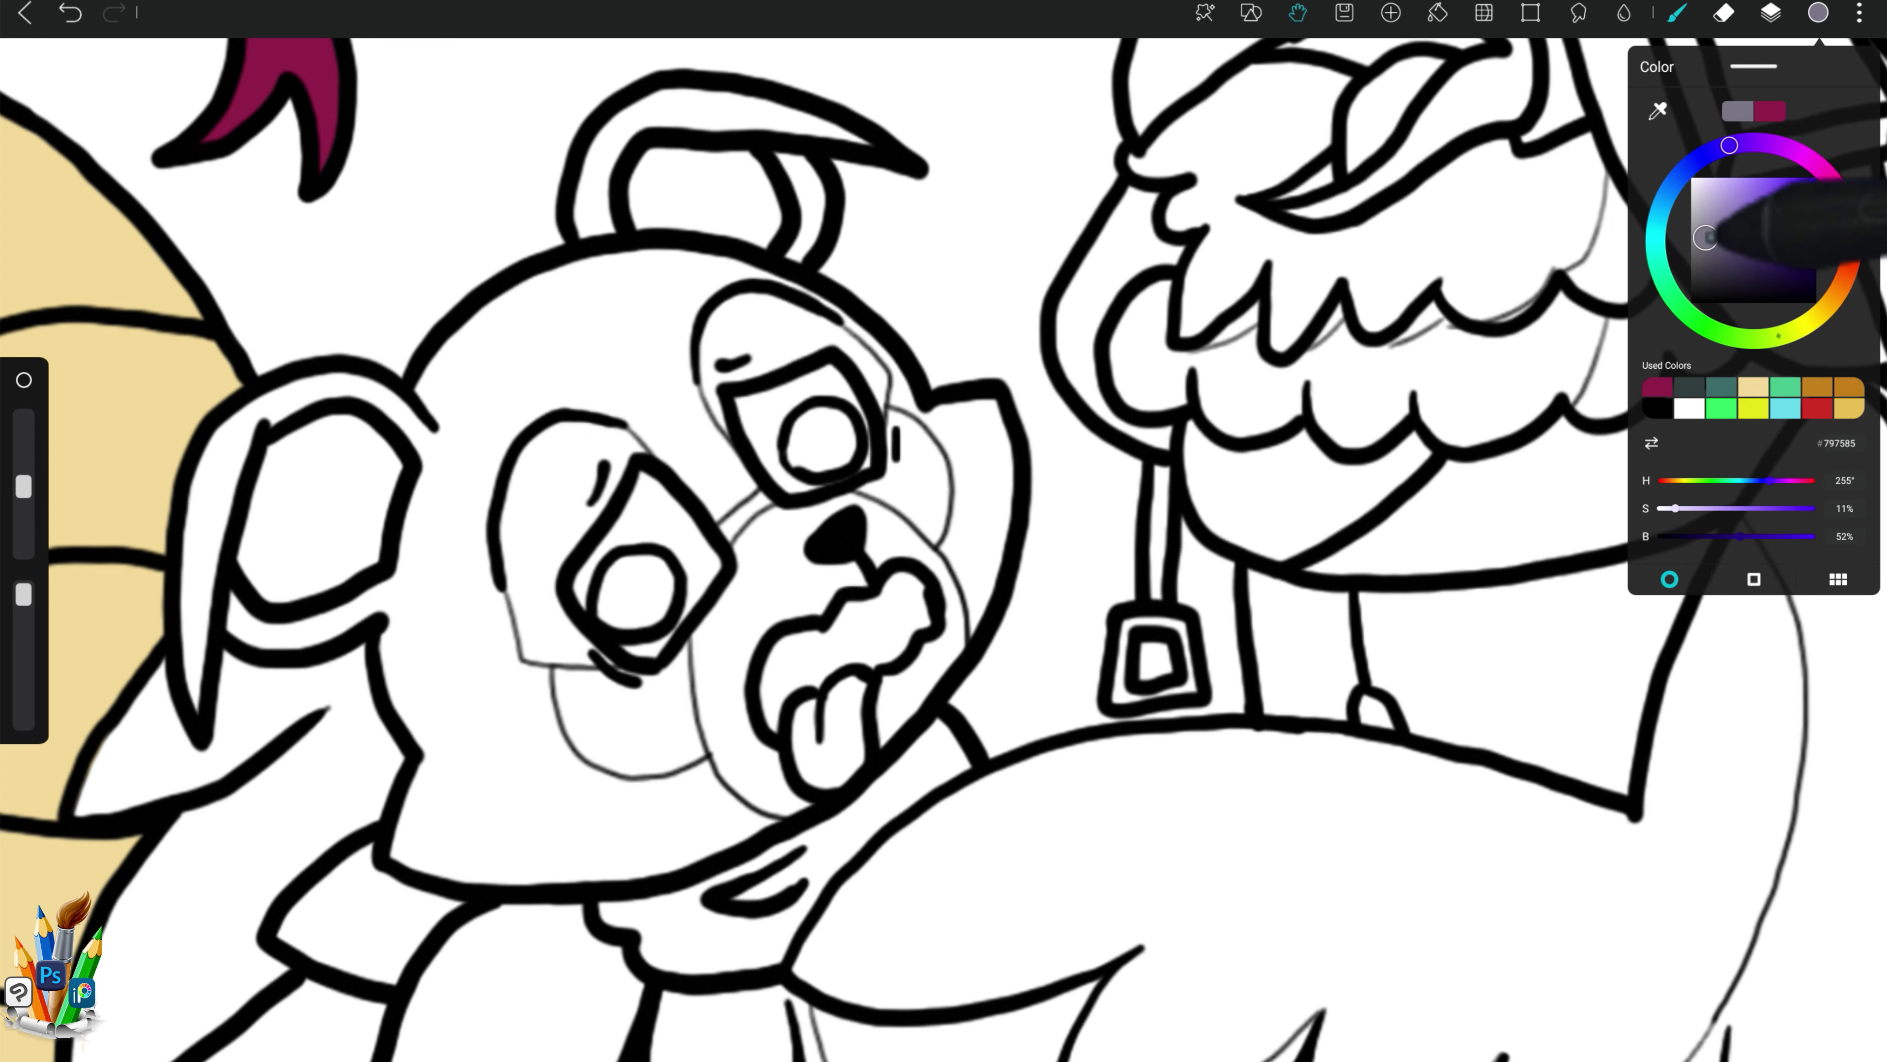
left_click(1150, 190)
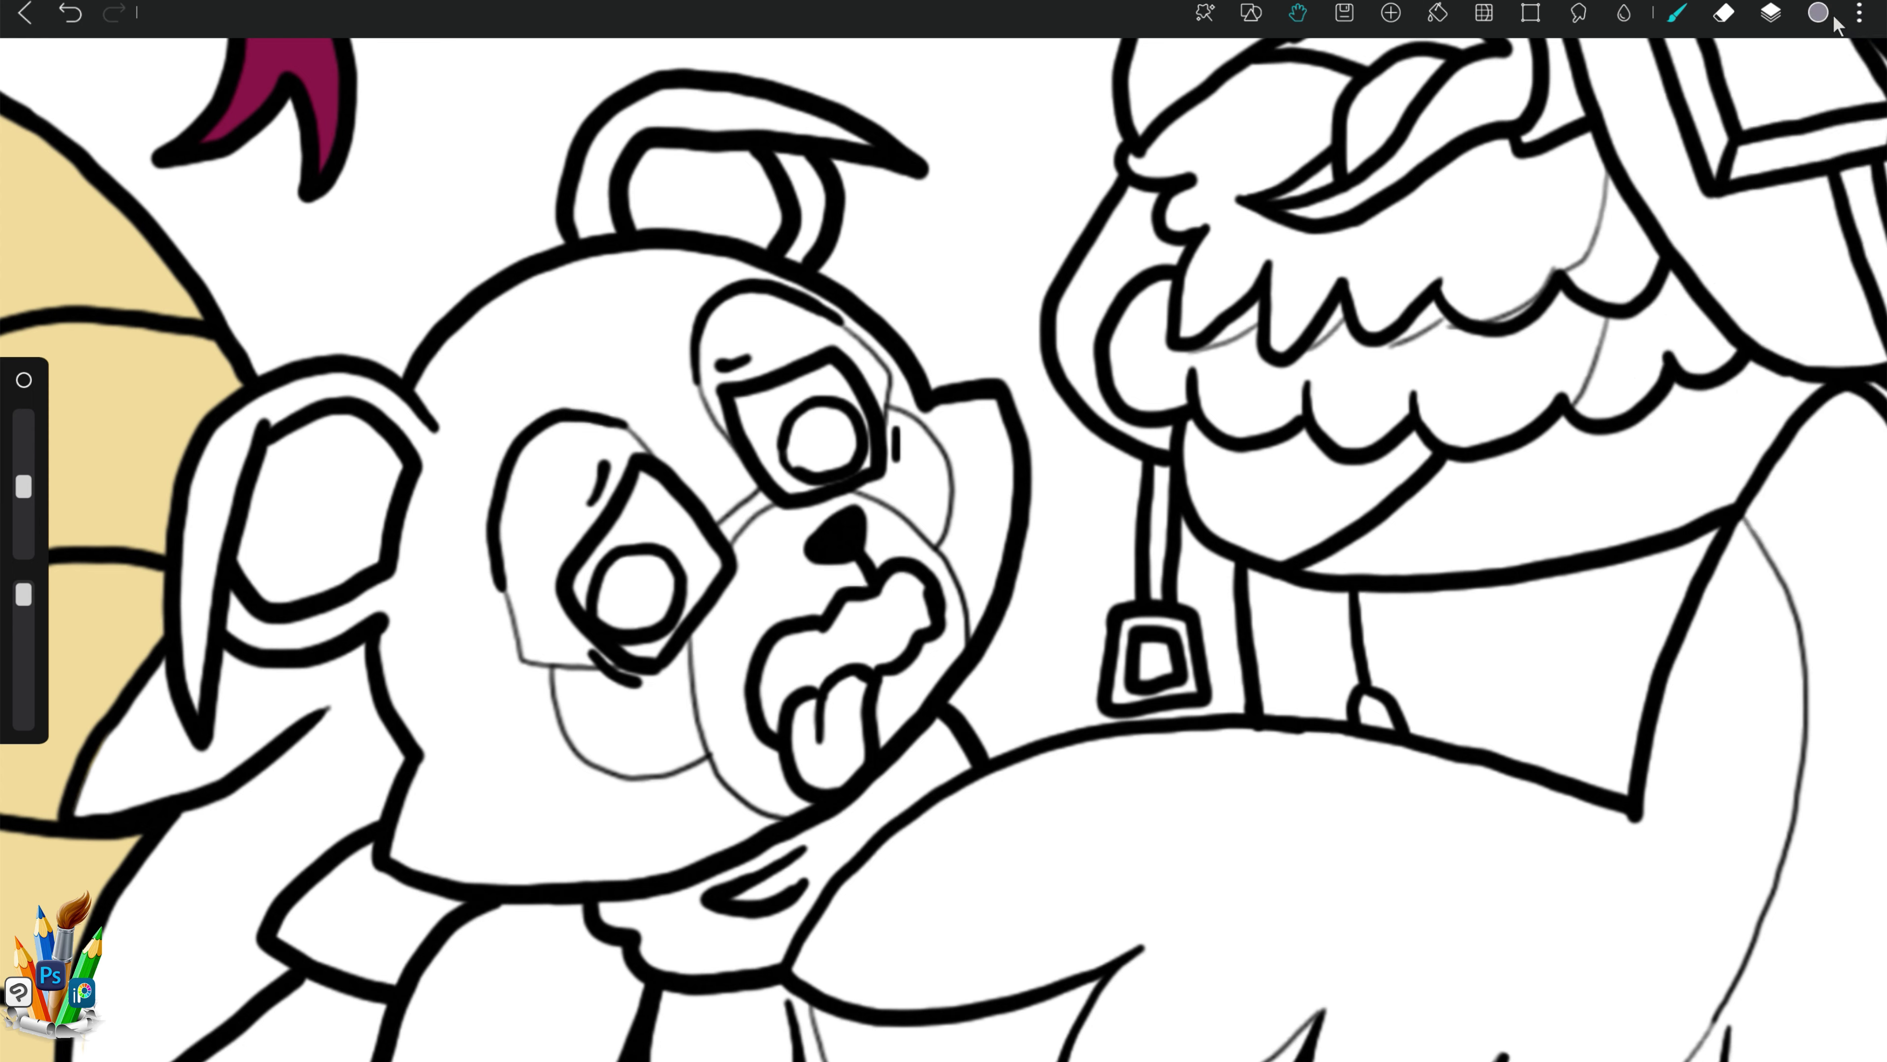
Step: Paint both bear ears and a grey band along the head outline
left_click_drag(857, 143, 866, 178)
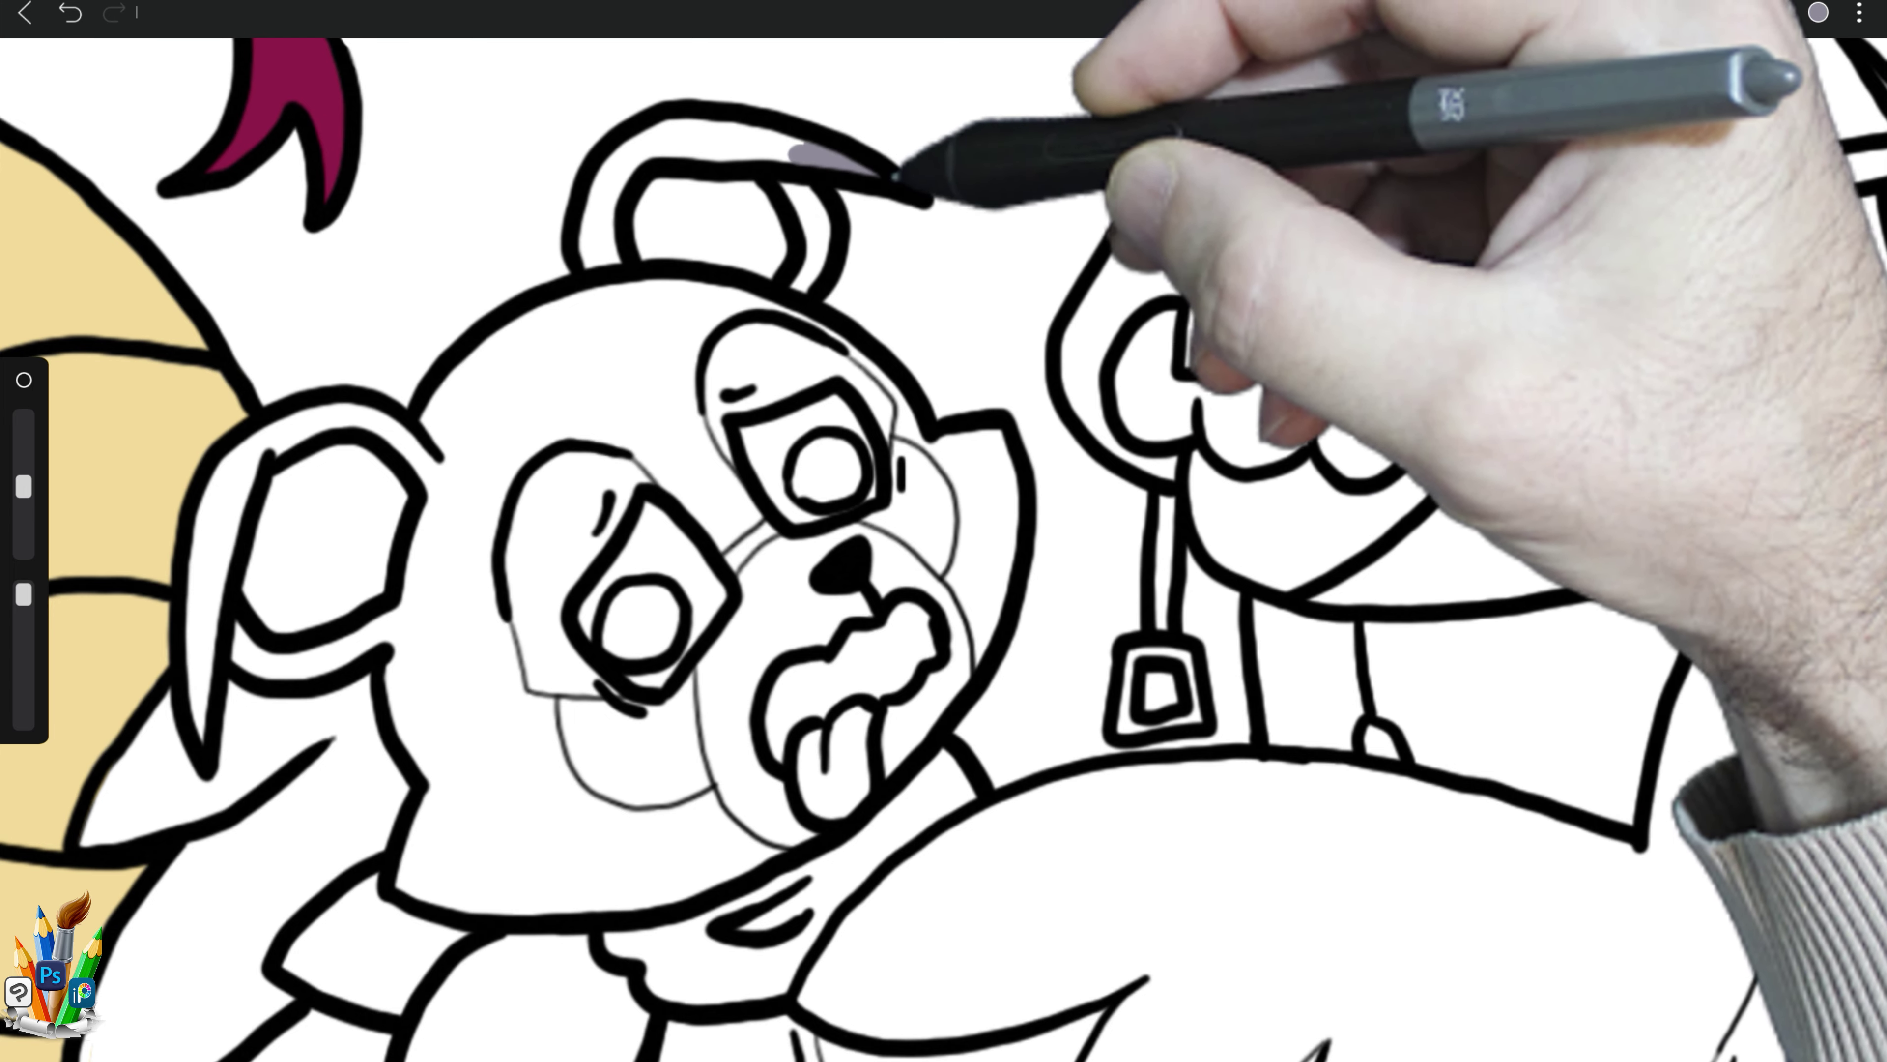
mouse_move(896, 174)
left_mouse_down()
mouse_move(842, 159)
mouse_move(758, 189)
mouse_move(749, 135)
mouse_move(821, 190)
mouse_move(800, 260)
left_mouse_up()
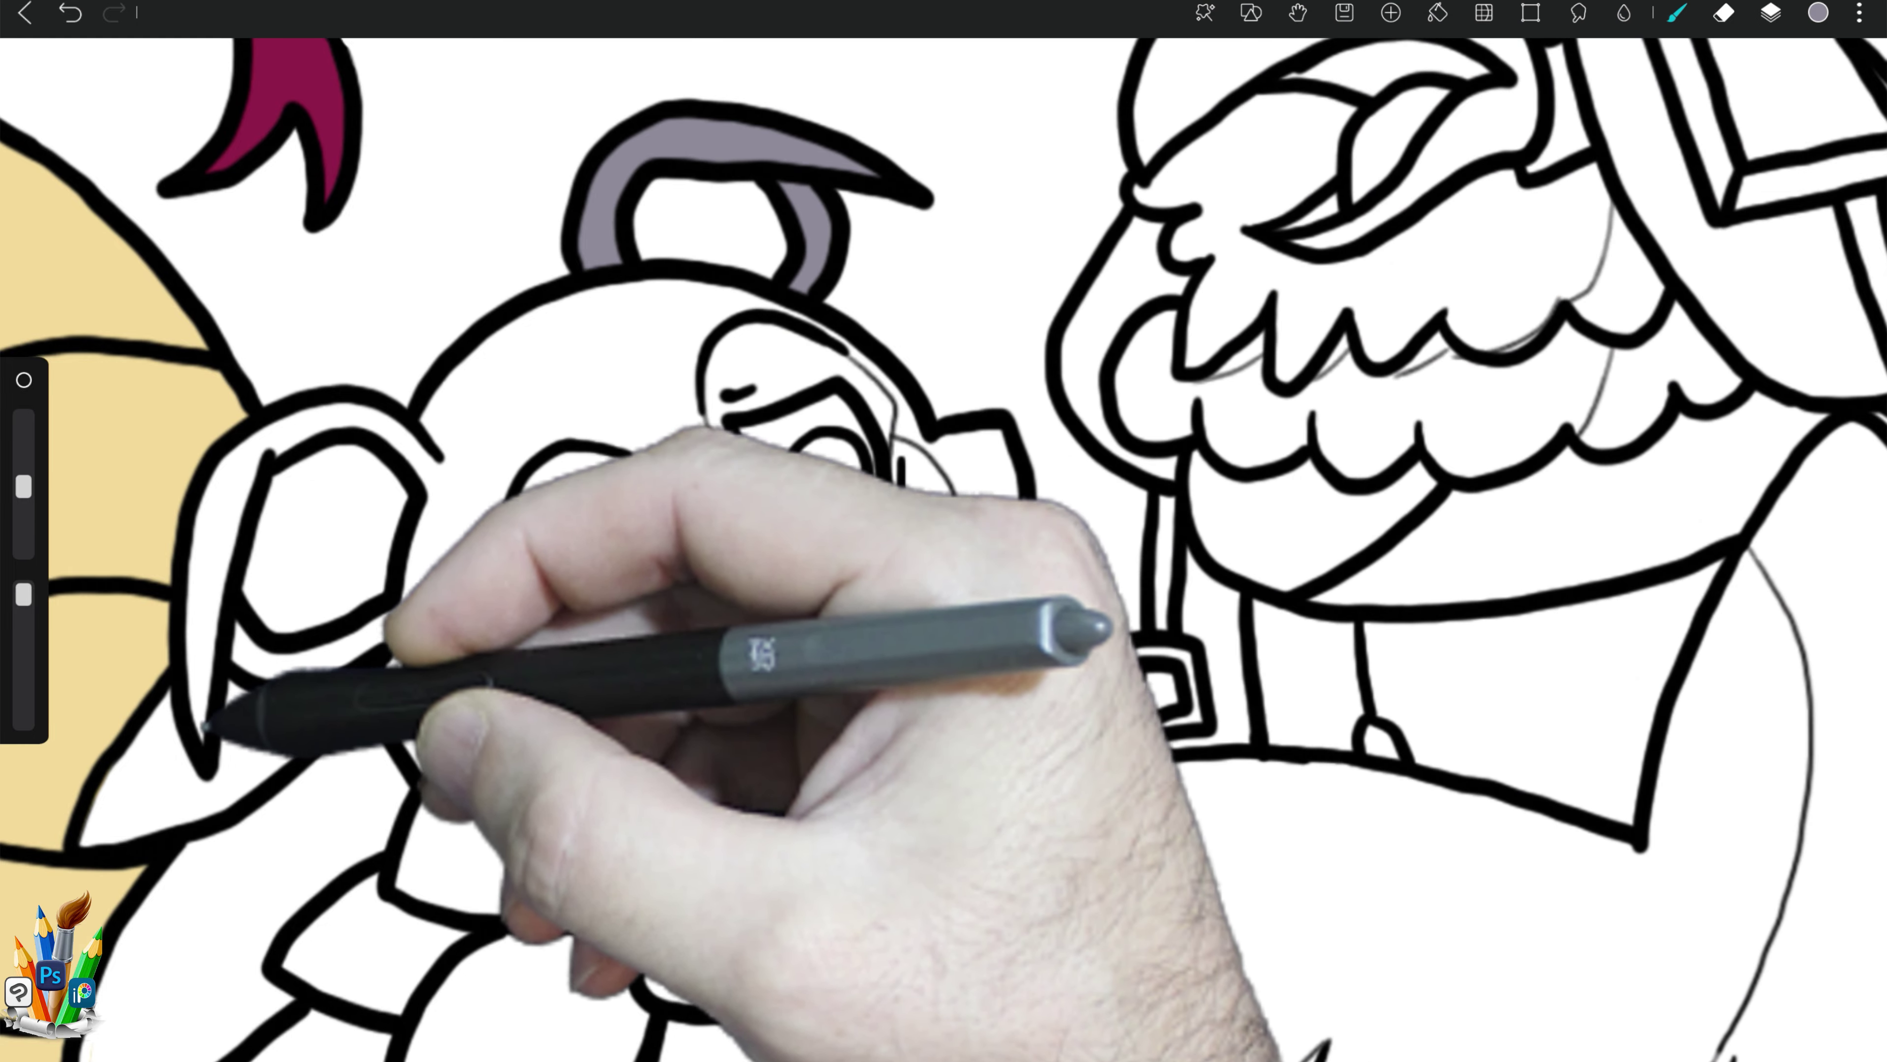
mouse_move(206, 725)
left_mouse_down()
mouse_move(232, 497)
mouse_move(371, 405)
mouse_move(314, 435)
mouse_move(442, 473)
mouse_move(409, 624)
mouse_move(325, 666)
mouse_move(413, 701)
mouse_move(457, 806)
left_mouse_up()
mouse_move(442, 422)
left_mouse_down()
mouse_move(472, 379)
mouse_move(750, 274)
mouse_move(770, 307)
mouse_move(862, 338)
mouse_move(900, 429)
mouse_move(954, 461)
left_mouse_up()
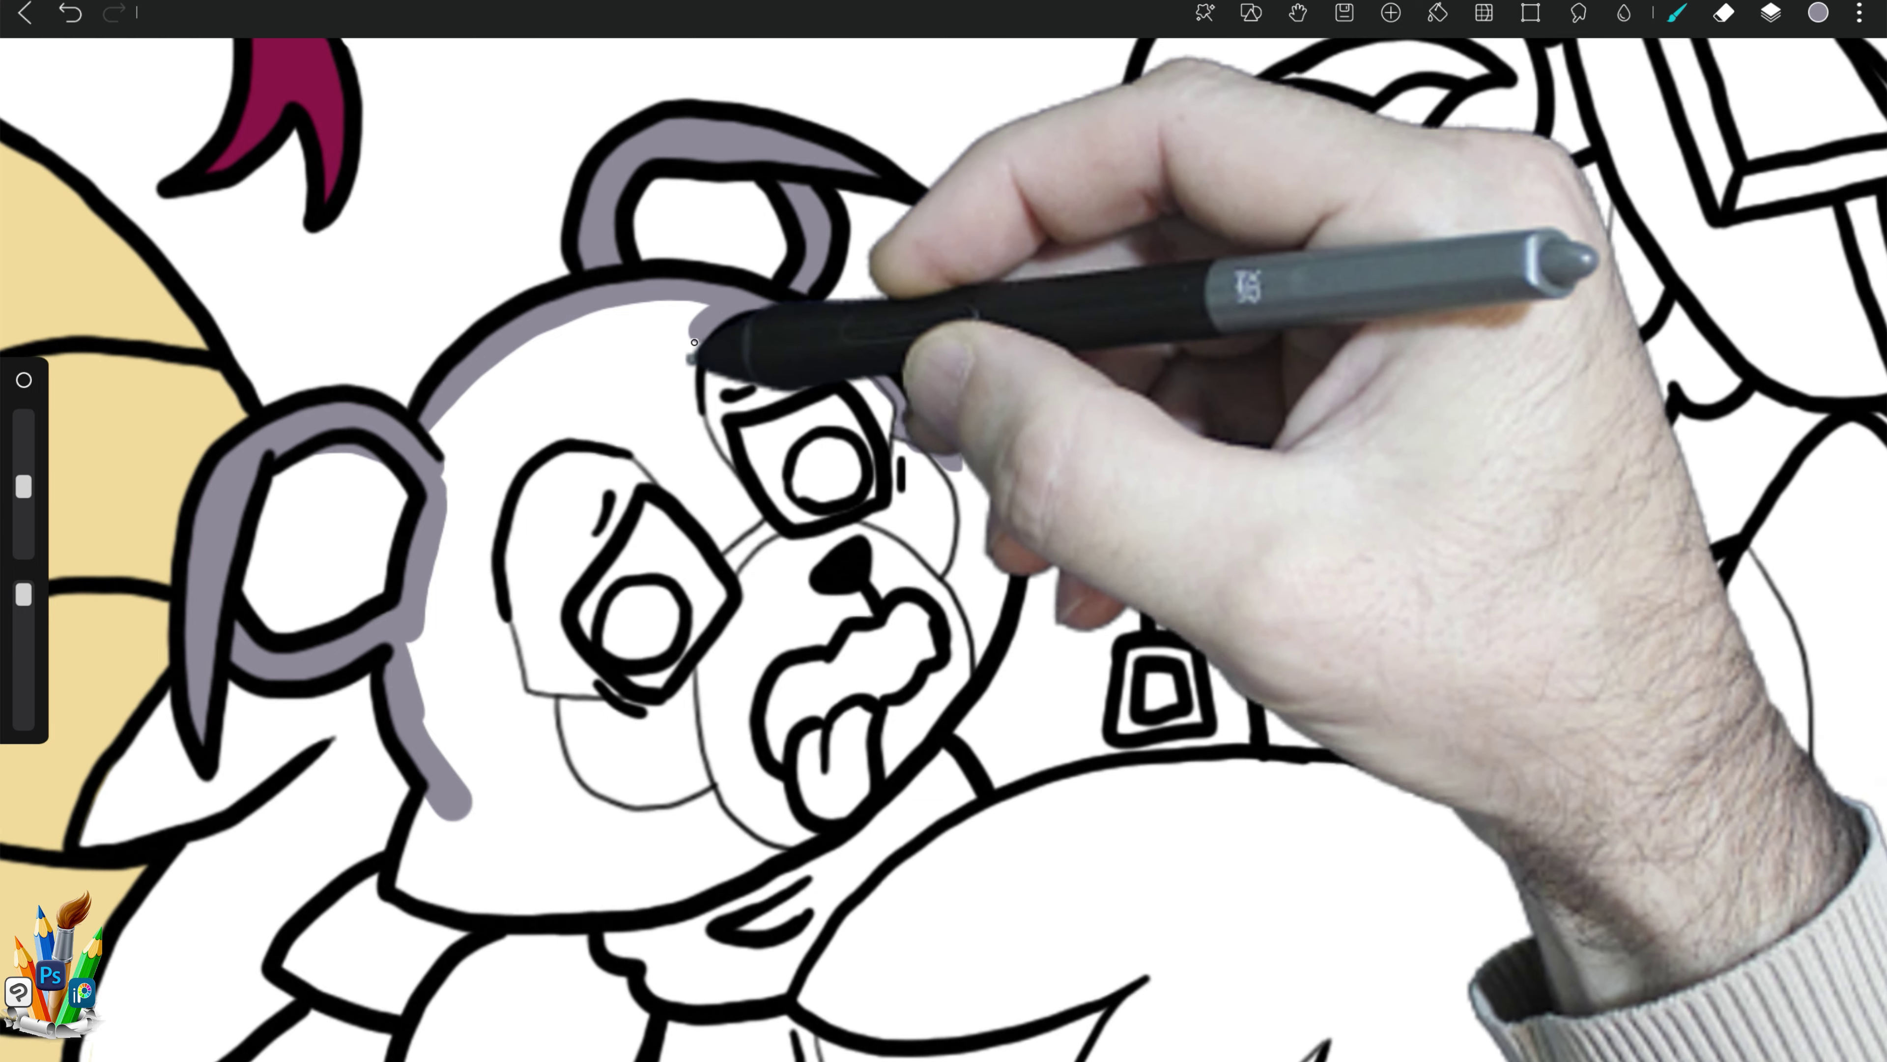
left_click_drag(705, 433, 739, 506)
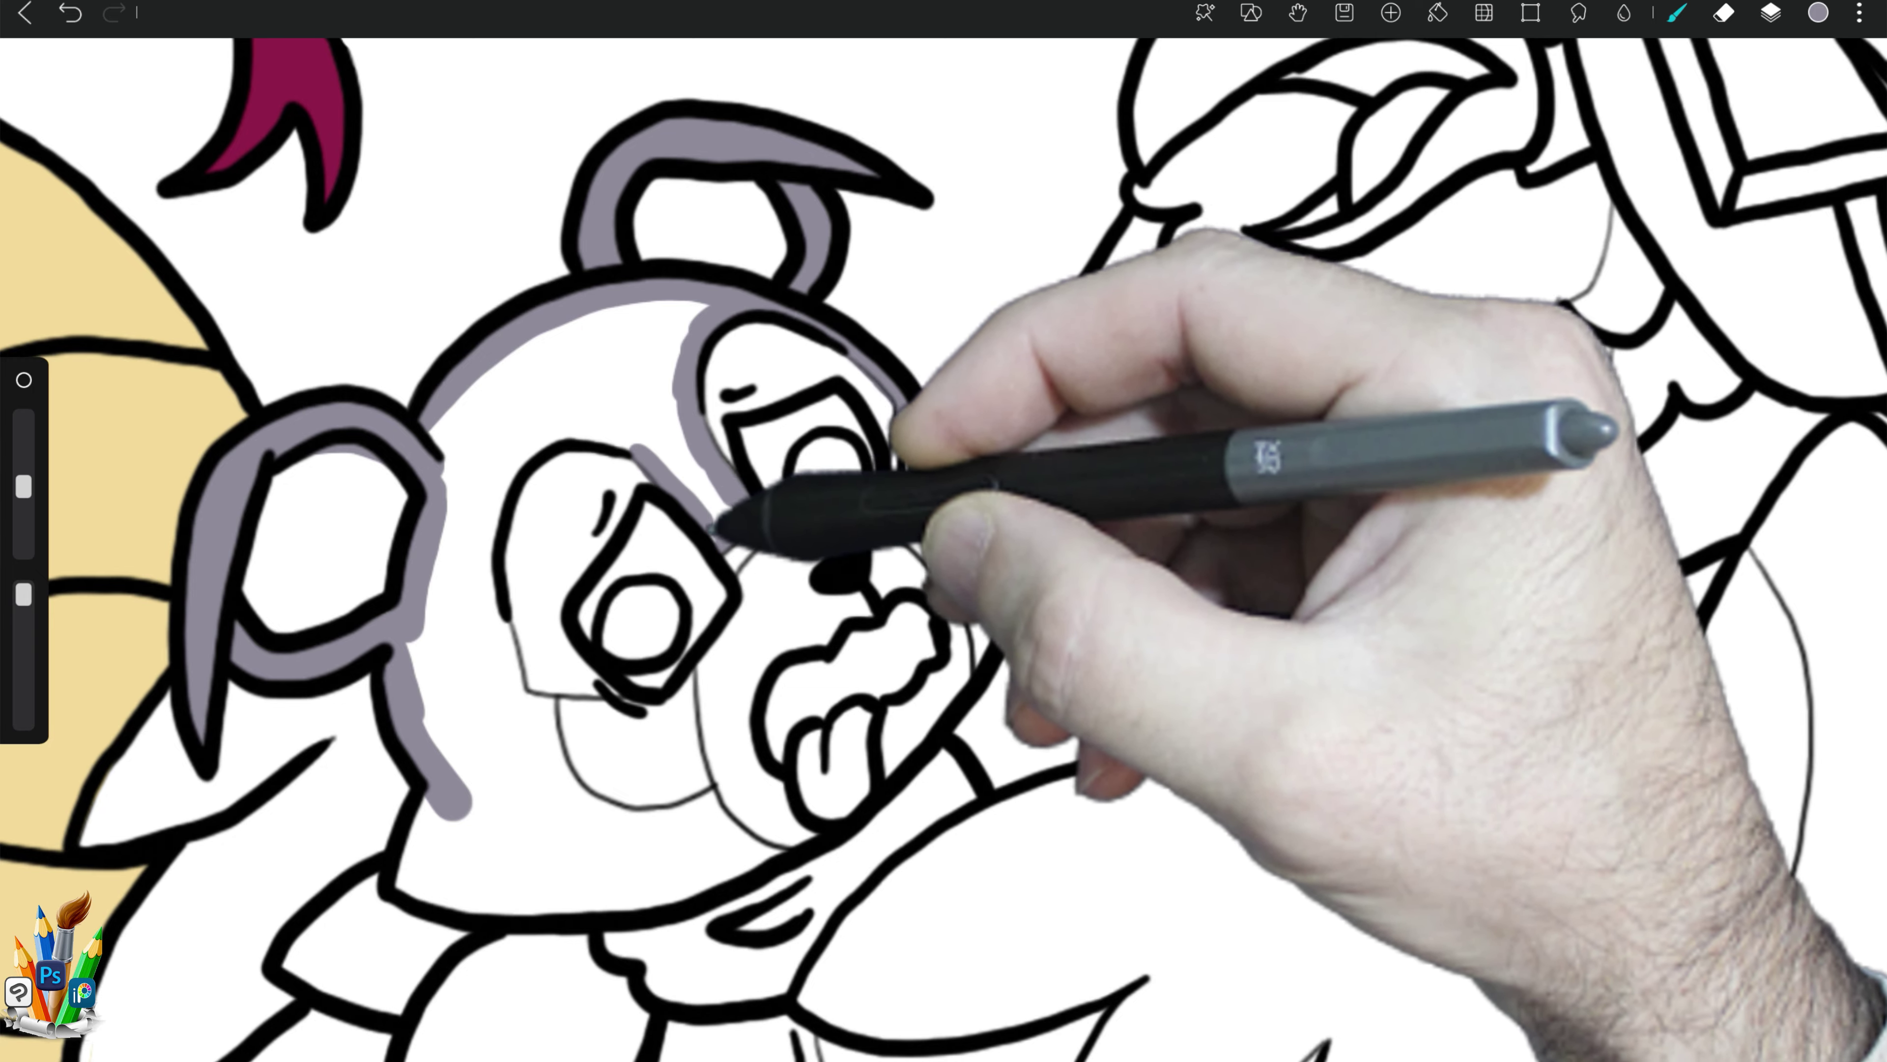
mouse_move(737, 514)
left_mouse_down()
mouse_move(732, 290)
mouse_move(617, 312)
mouse_move(631, 337)
mouse_move(502, 455)
left_mouse_up()
Step: Fill the rest of the bear's head grey, then tidy edges with the eraser
mouse_move(569, 431)
left_mouse_down()
mouse_move(497, 561)
mouse_move(624, 400)
mouse_move(454, 515)
mouse_move(490, 591)
mouse_move(464, 758)
mouse_move(632, 864)
mouse_move(484, 779)
mouse_move(535, 704)
mouse_move(653, 843)
mouse_move(779, 801)
mouse_move(758, 831)
mouse_move(821, 821)
mouse_move(813, 803)
mouse_move(721, 881)
left_mouse_up()
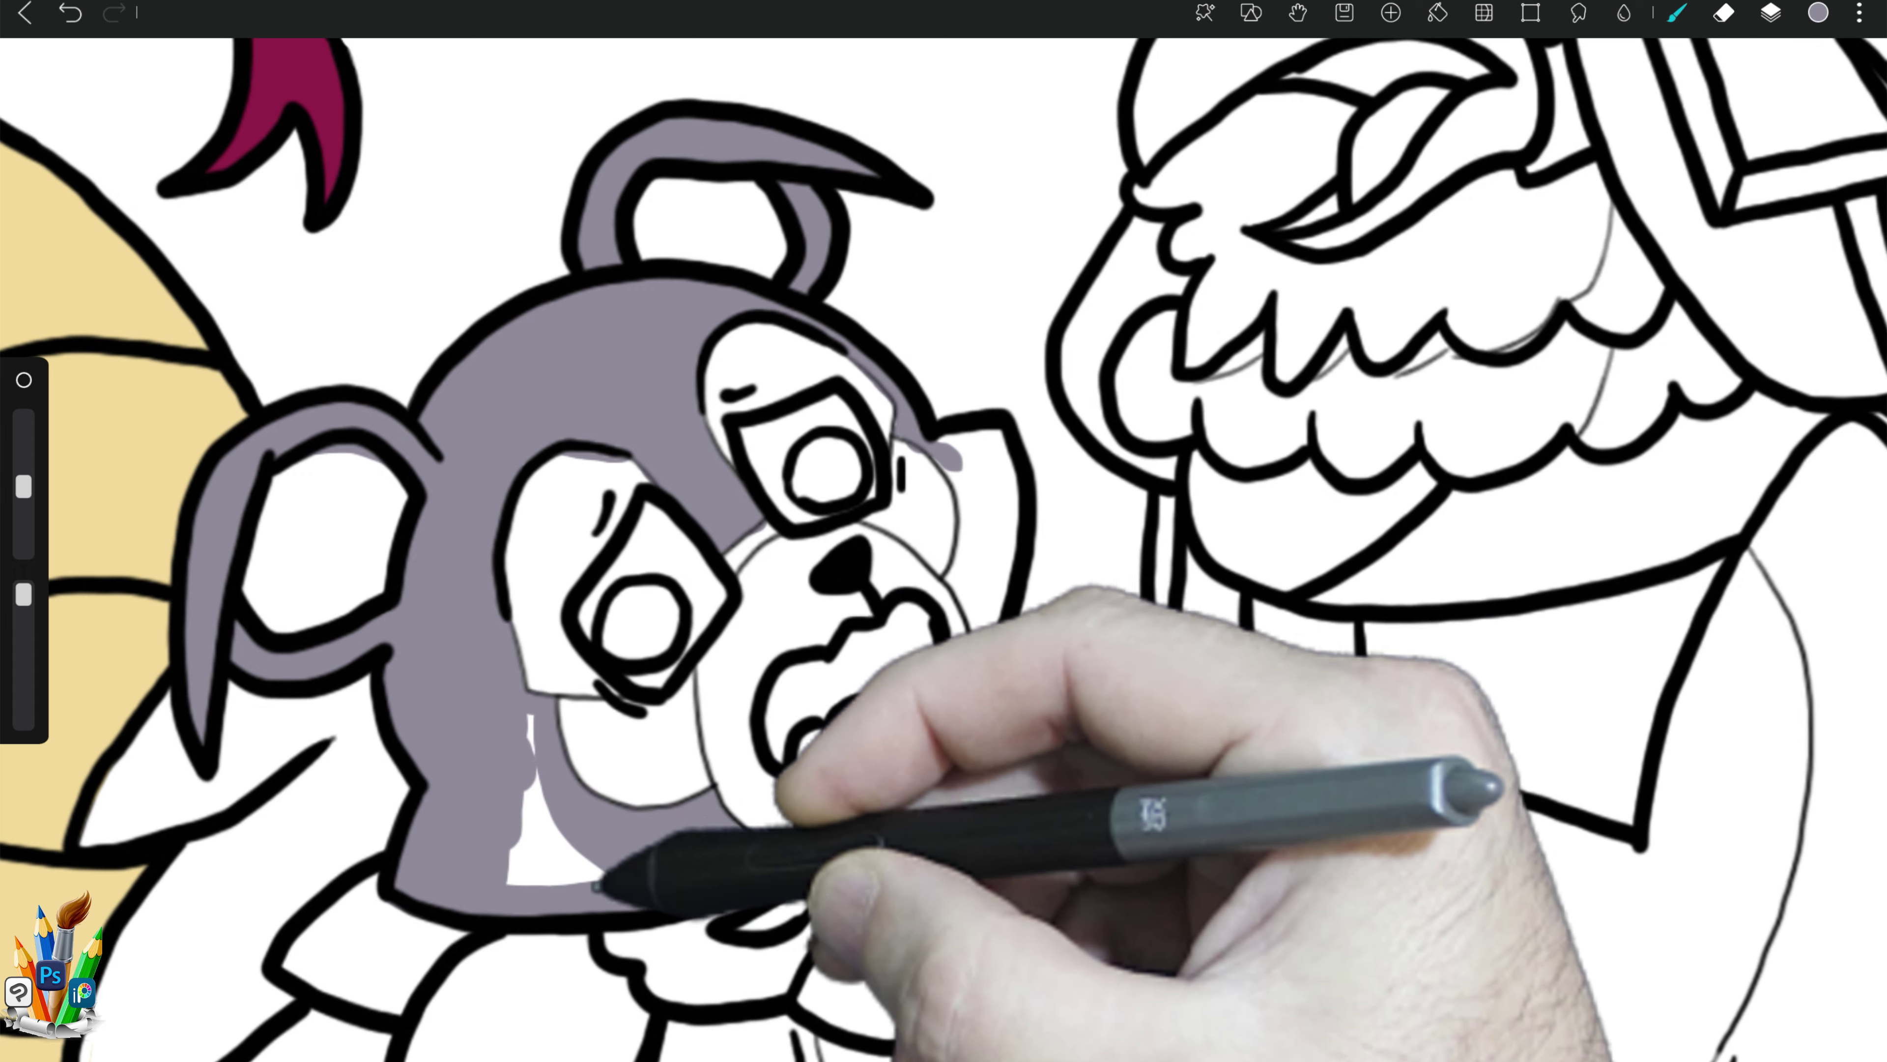
left_click_drag(598, 886, 540, 687)
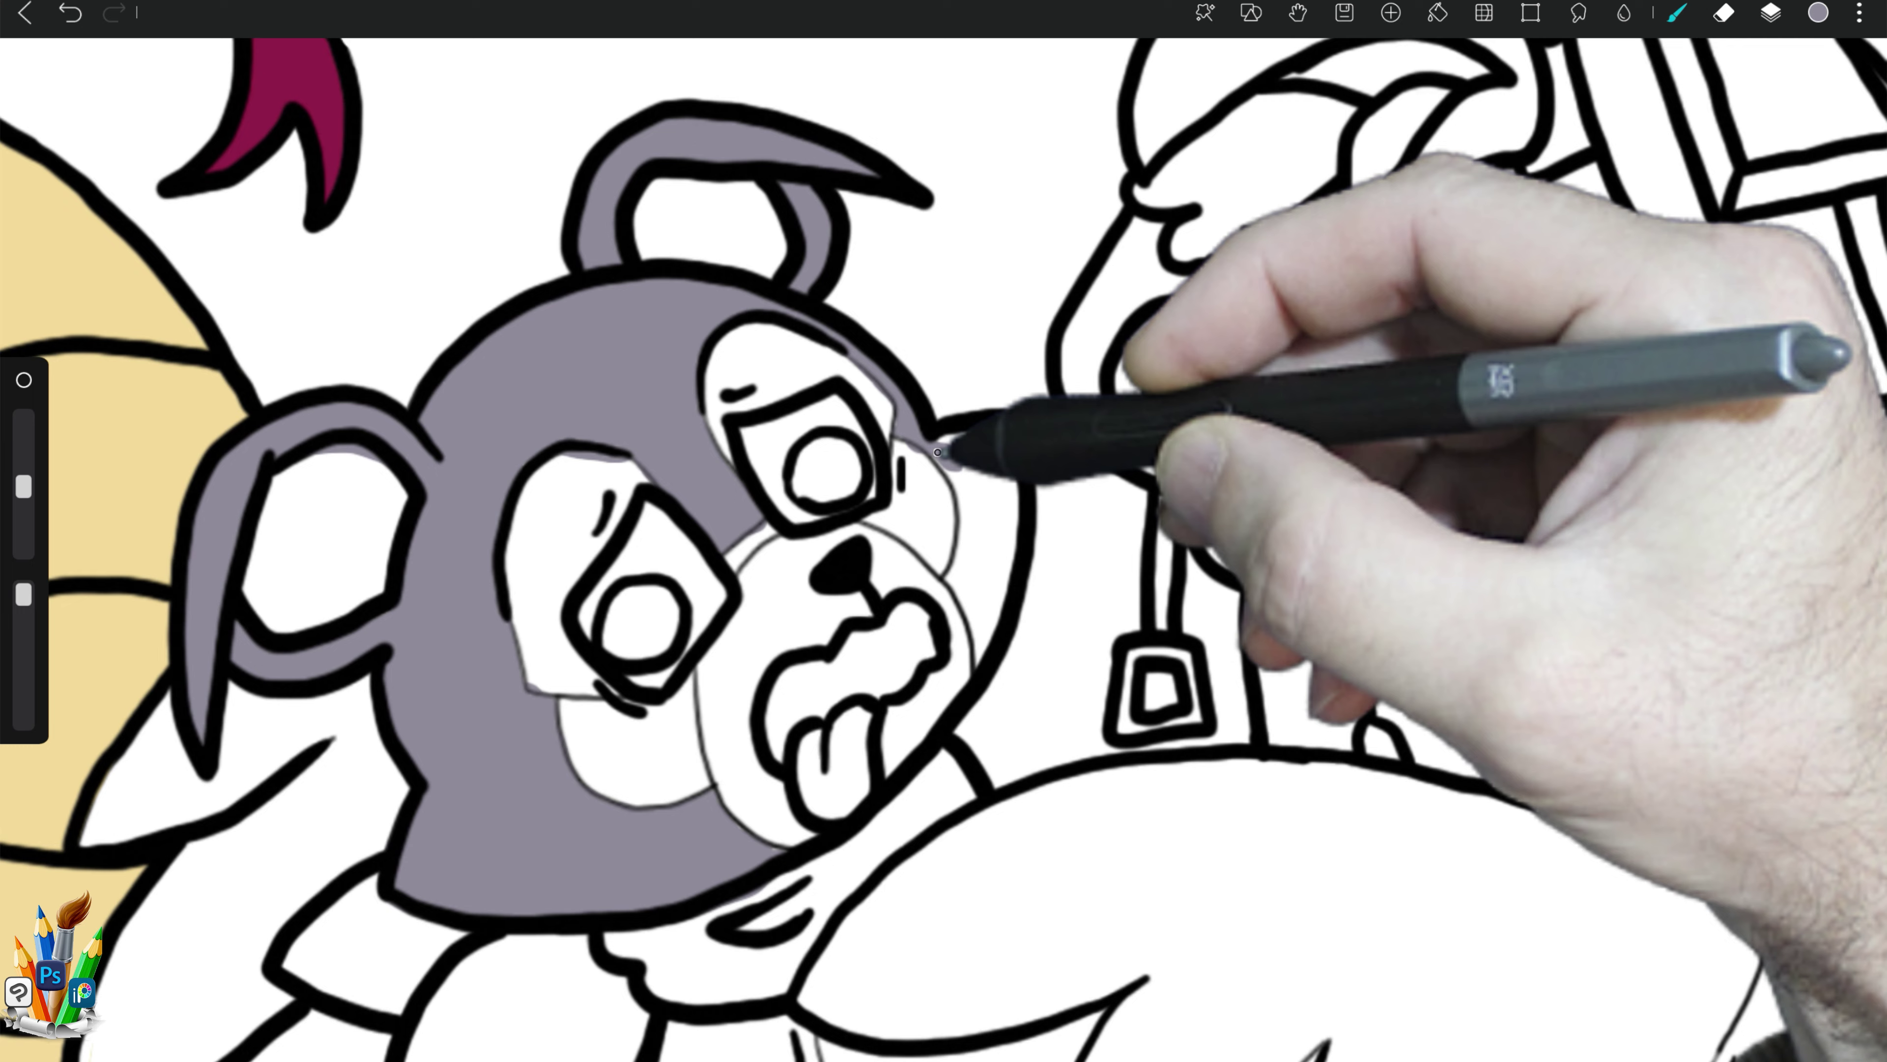
mouse_move(935, 425)
left_mouse_down()
mouse_move(1002, 602)
mouse_move(1024, 421)
mouse_move(1012, 527)
mouse_move(940, 539)
left_mouse_up()
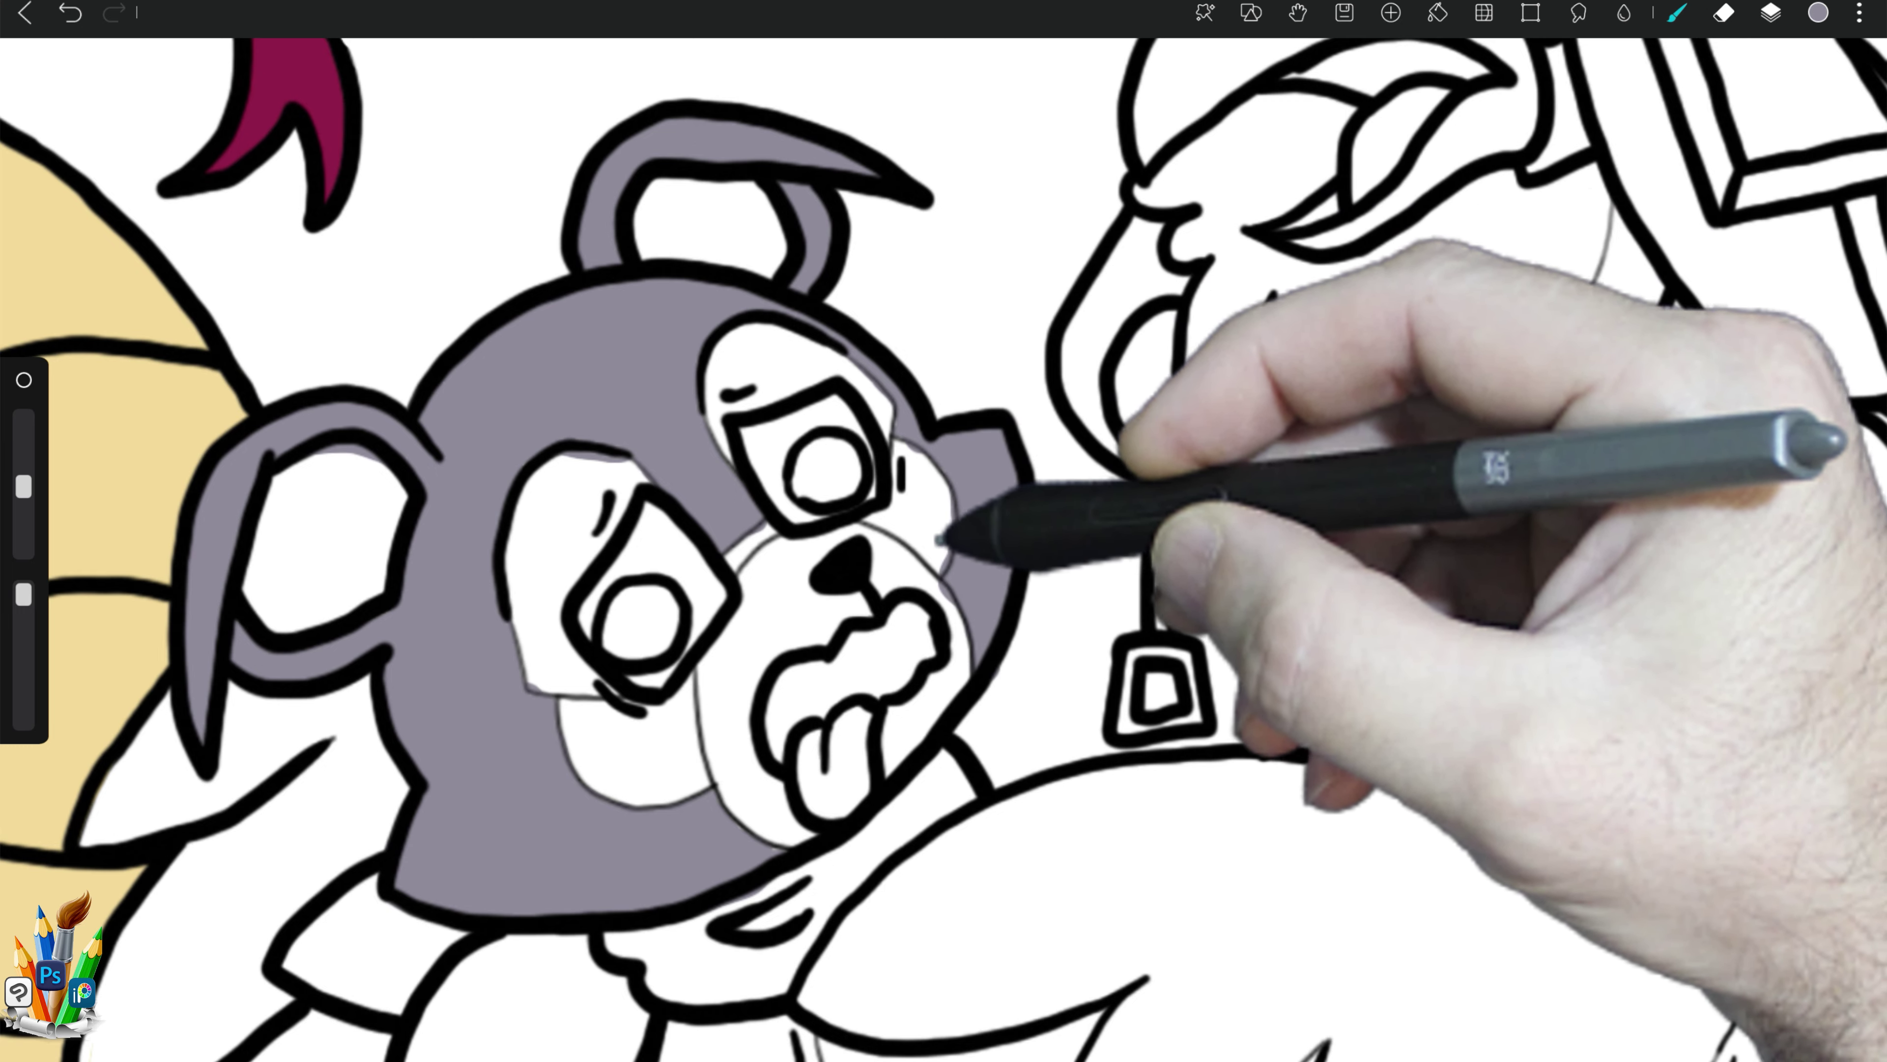
key("e")
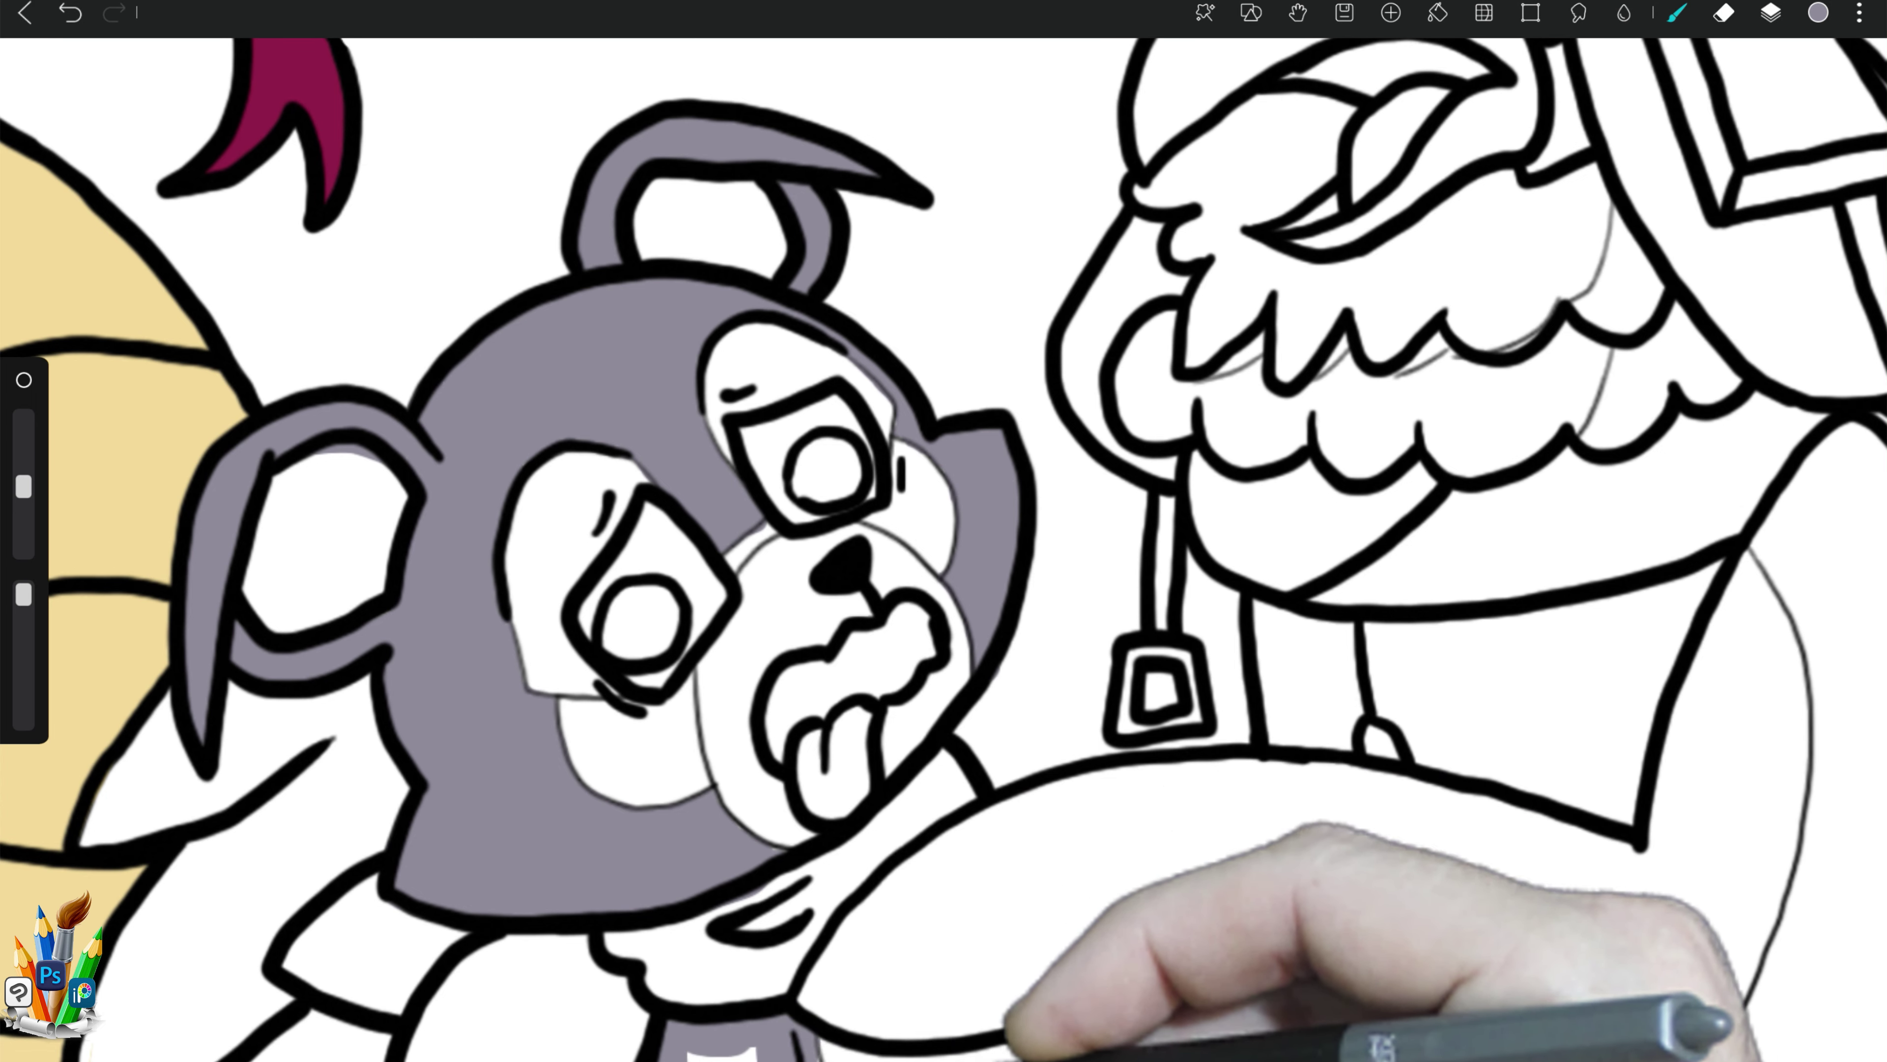
key("e")
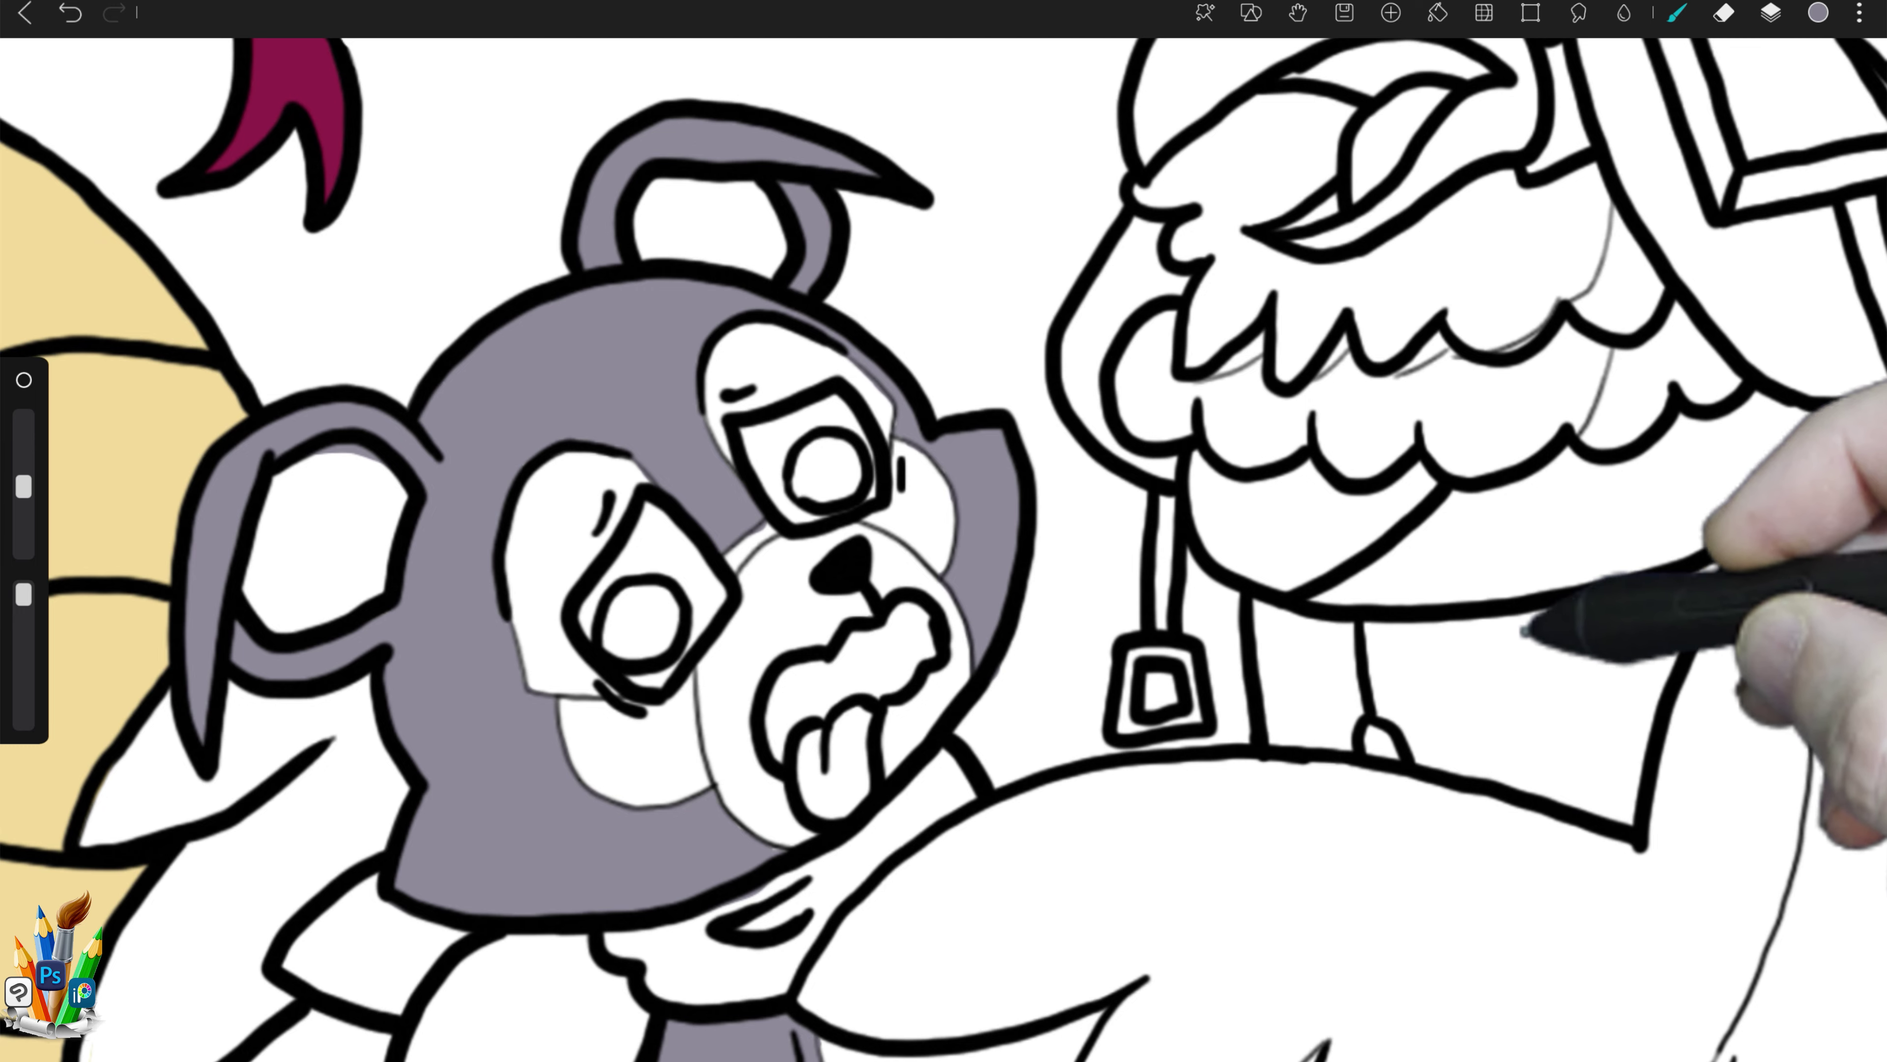
key("e")
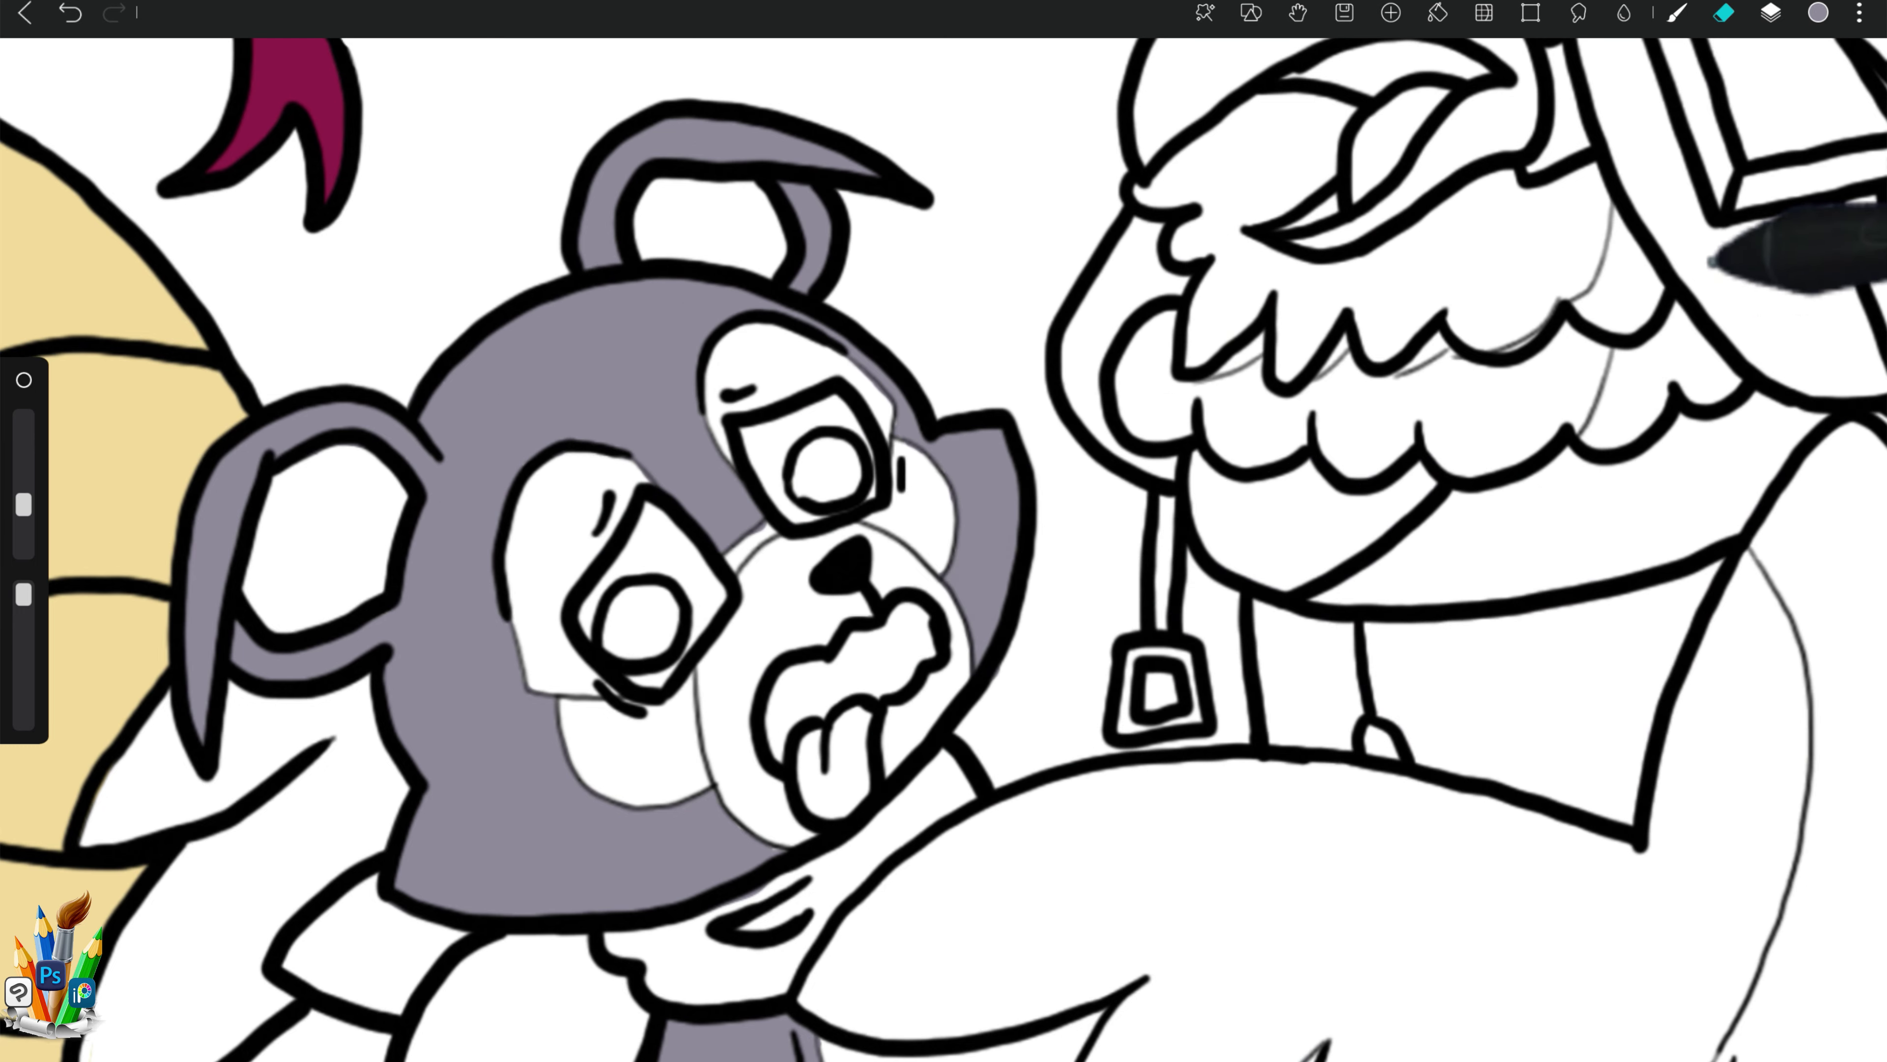
Step: Pick light grey and paint the bear's inner ears, eye patches and muzzle
left_click(1817, 13)
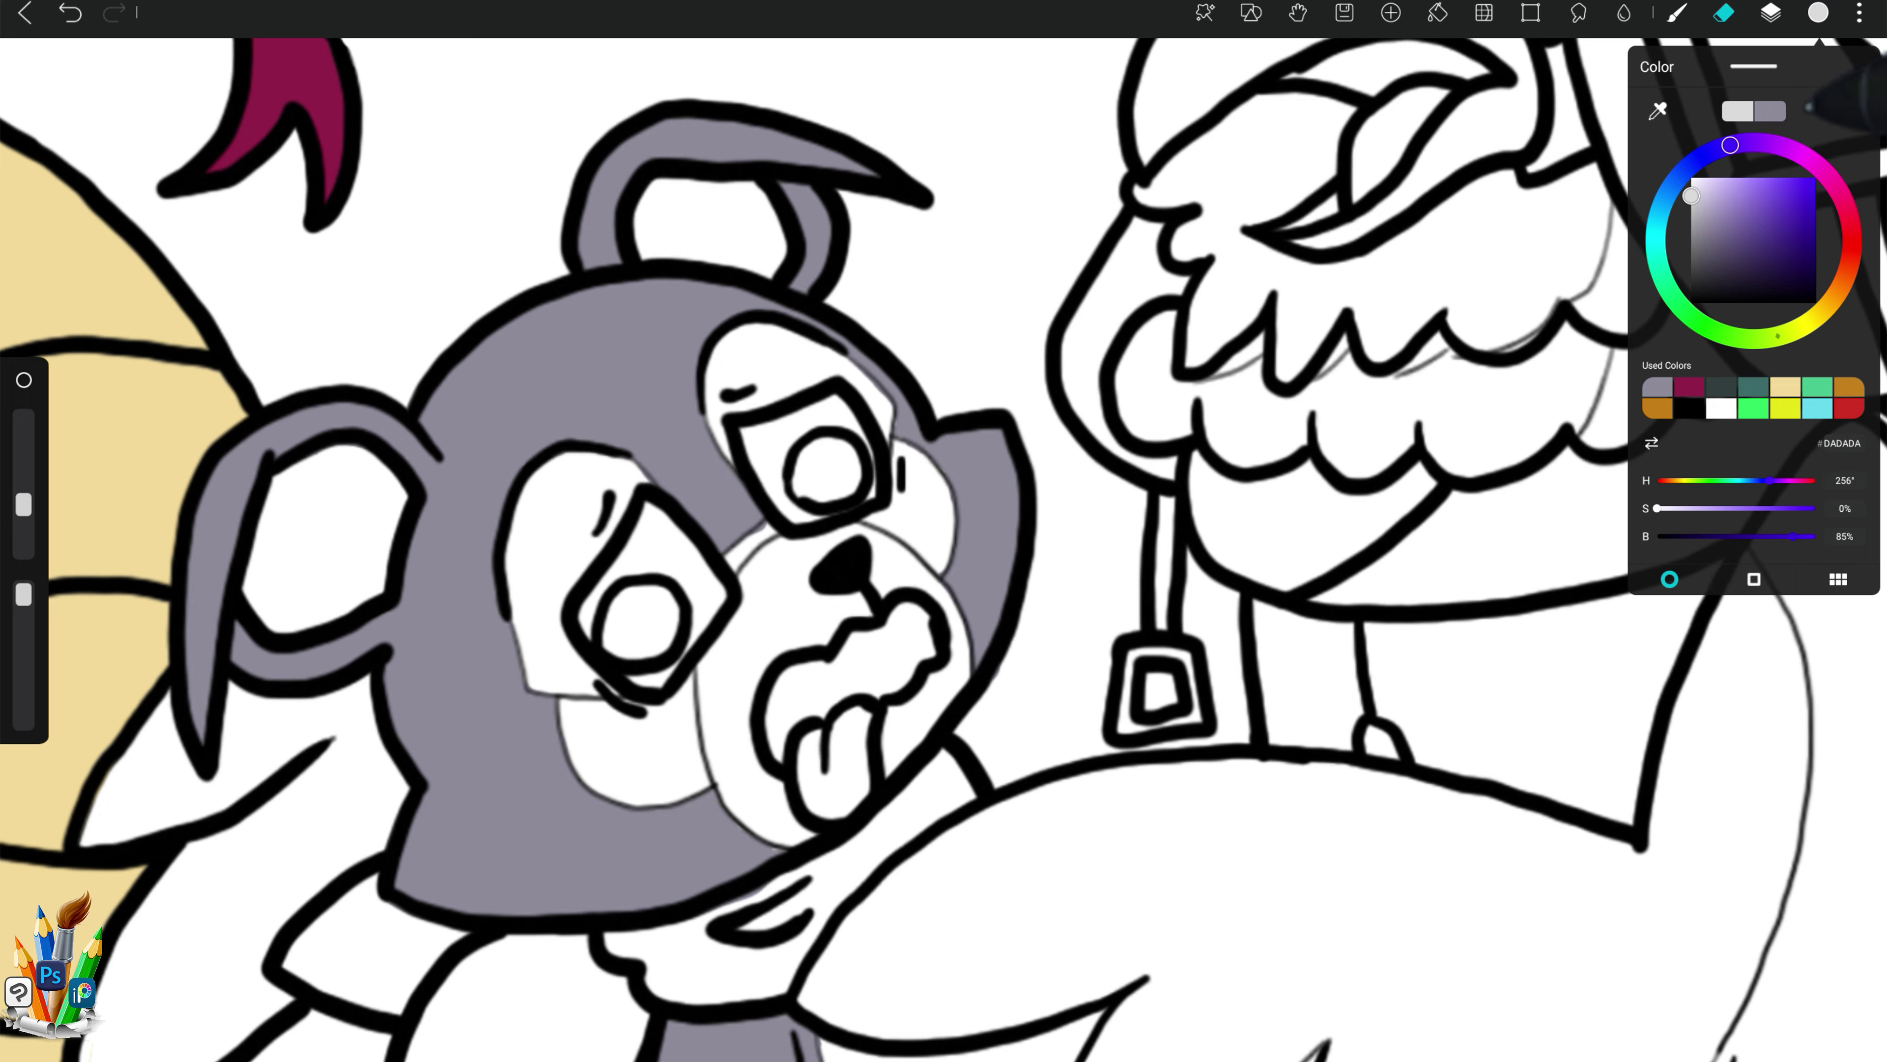
left_click(1676, 13)
mouse_move(290, 472)
left_mouse_down()
mouse_move(307, 615)
mouse_move(393, 483)
left_mouse_up()
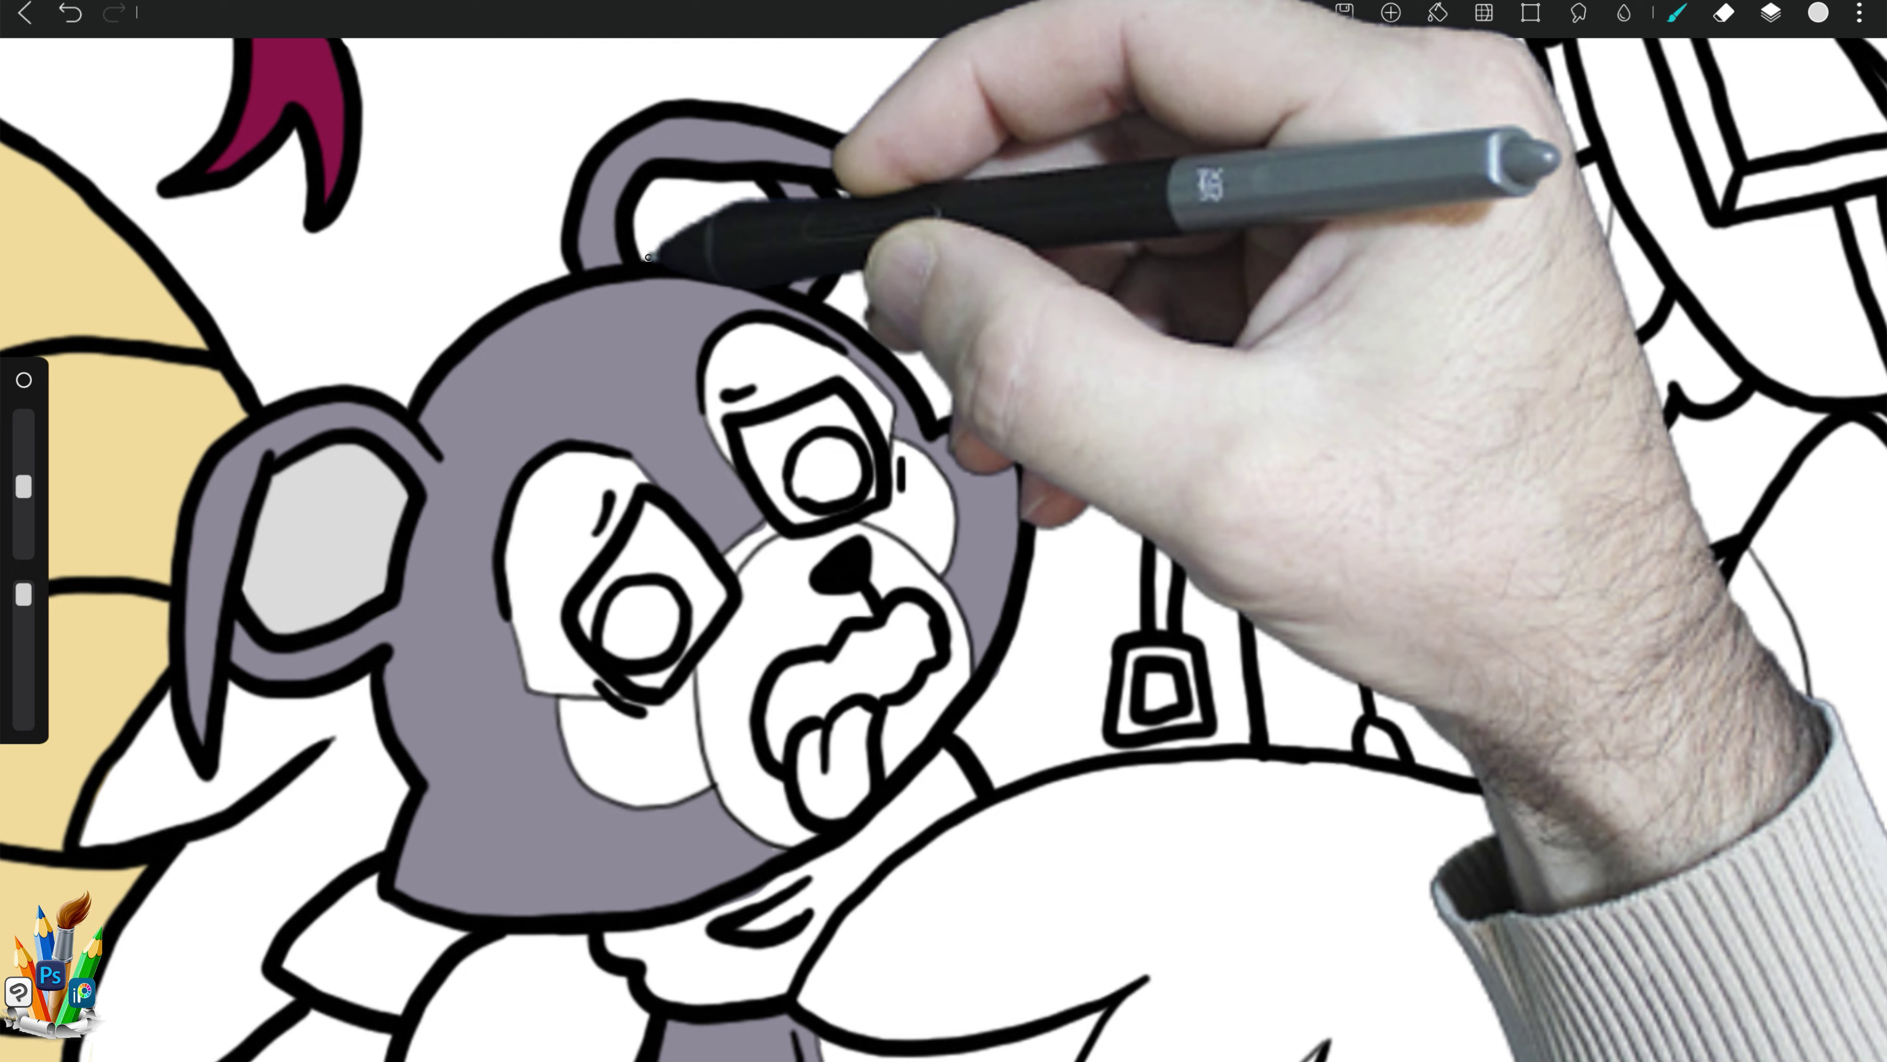
mouse_move(665, 249)
left_mouse_down()
mouse_move(749, 190)
mouse_move(713, 238)
left_mouse_up()
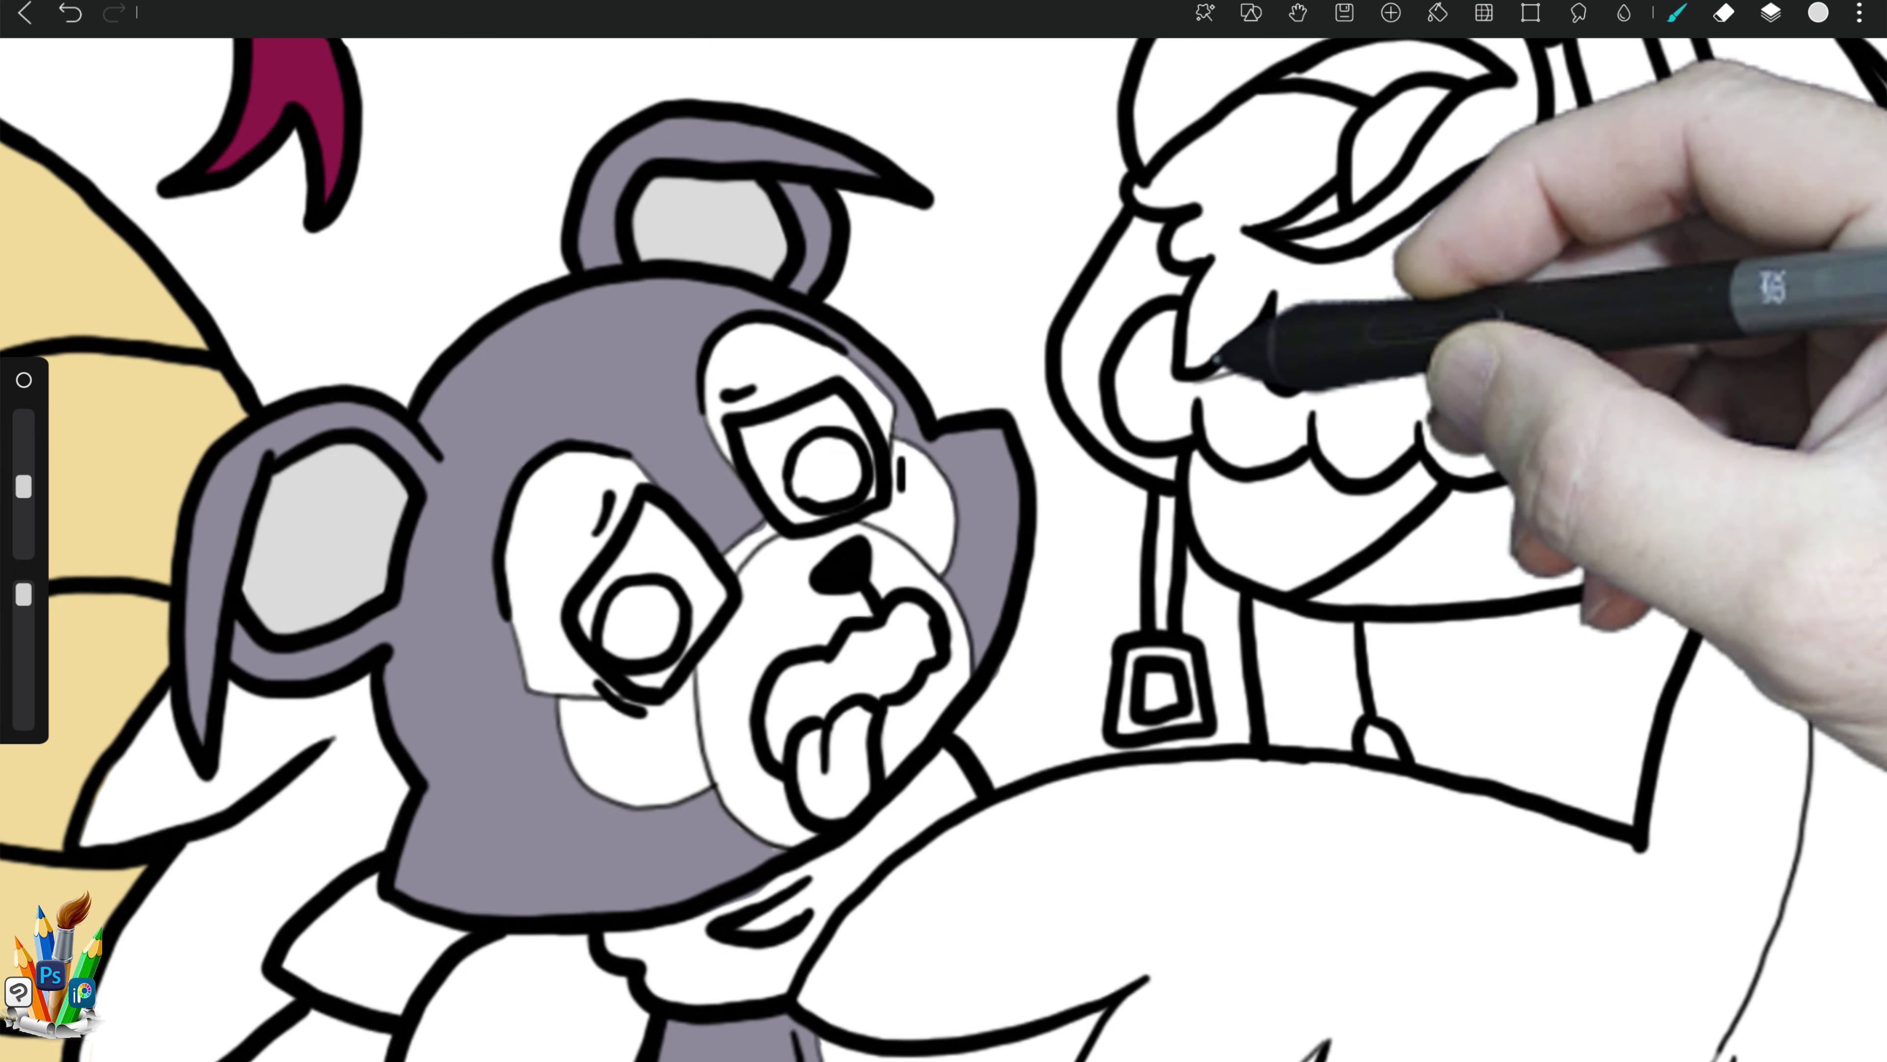
left_click(1771, 13)
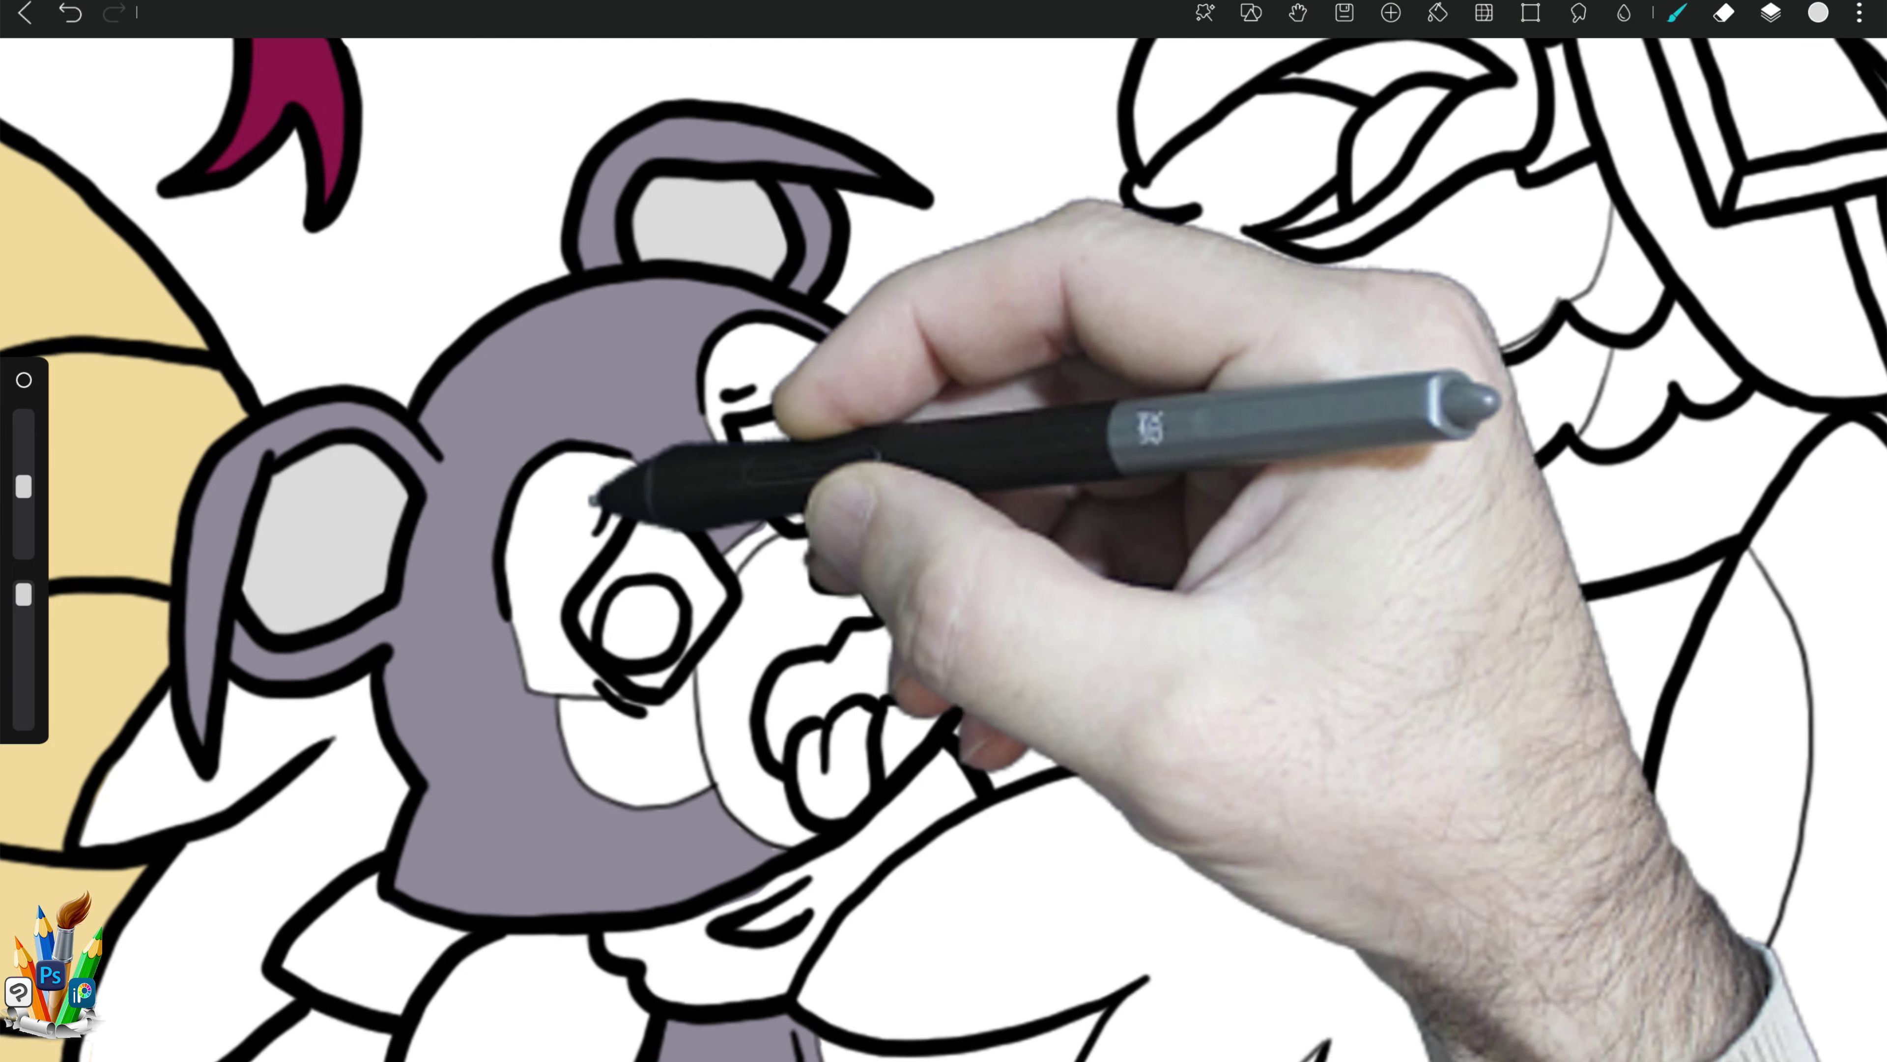
mouse_move(632, 484)
left_mouse_down()
mouse_move(526, 674)
mouse_move(670, 554)
left_mouse_up()
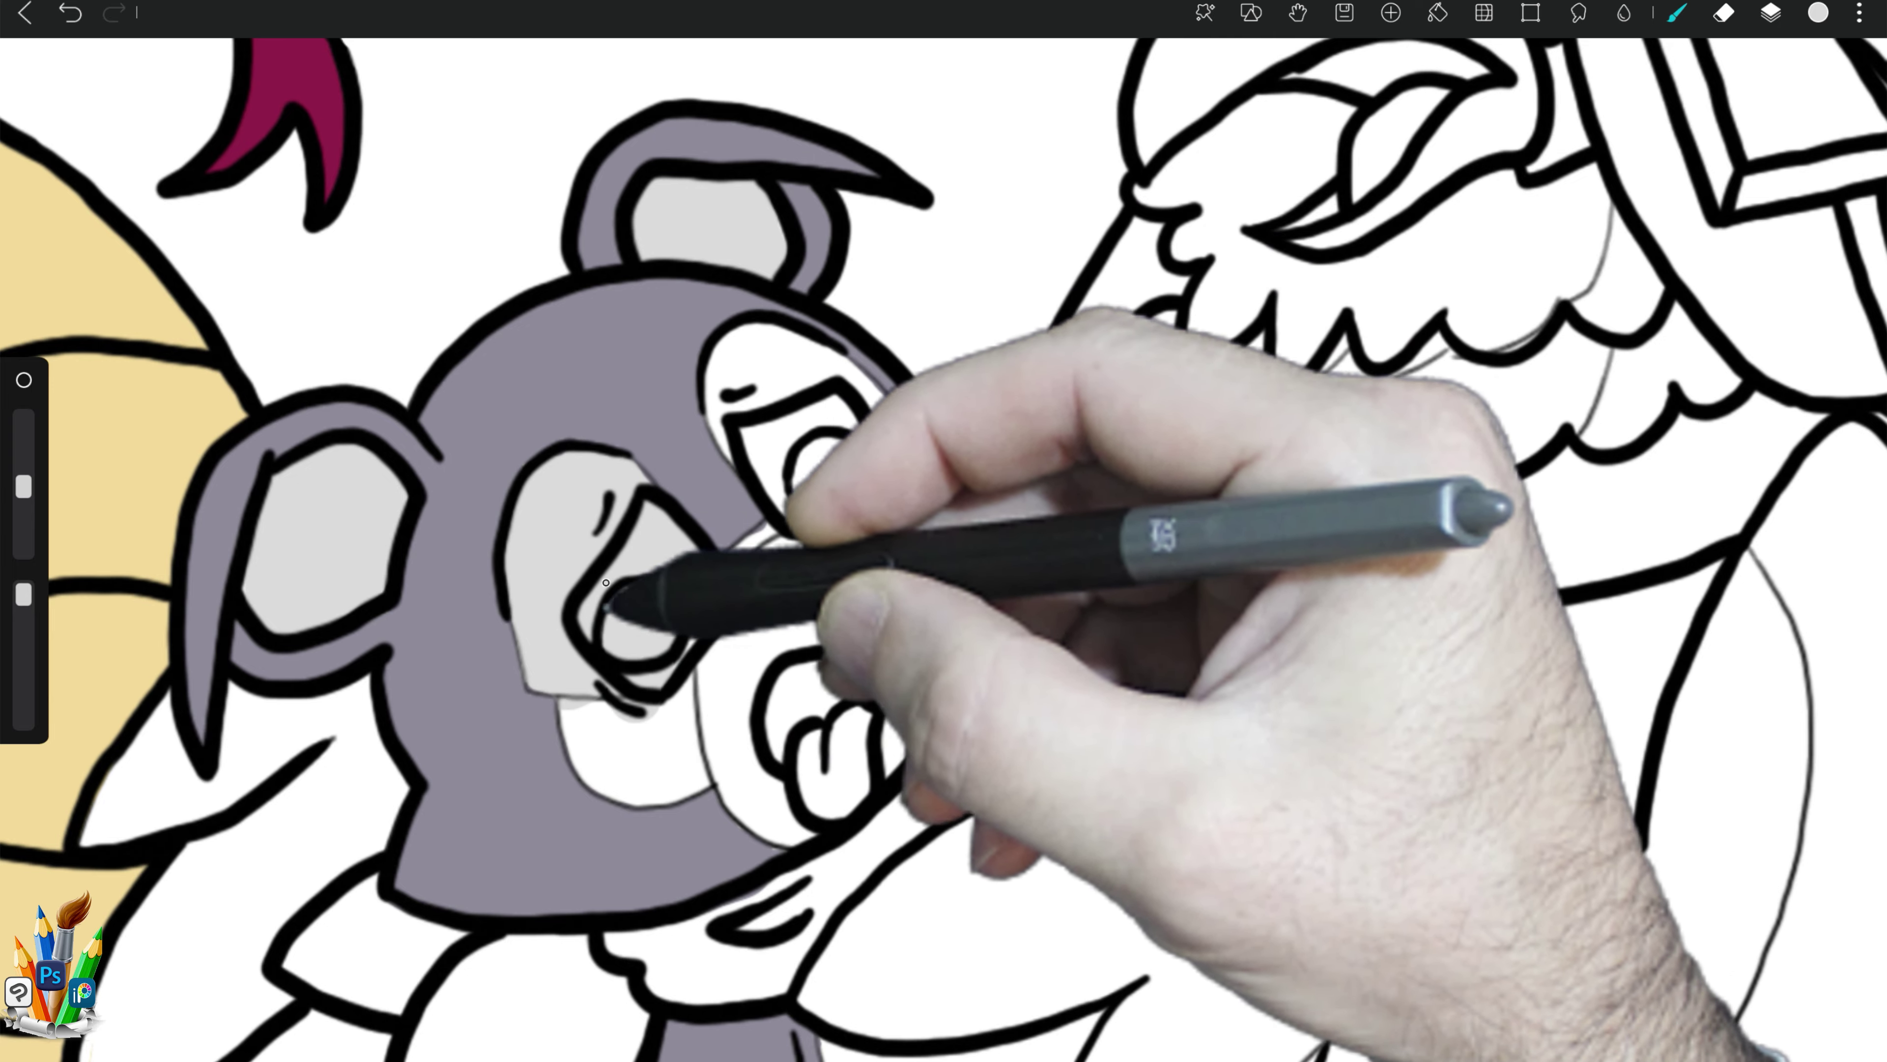
left_click_drag(737, 759, 864, 771)
mouse_move(795, 684)
left_mouse_down()
mouse_move(779, 738)
mouse_move(695, 675)
mouse_move(779, 611)
mouse_move(891, 579)
mouse_move(961, 674)
mouse_move(984, 653)
mouse_move(929, 506)
mouse_move(900, 531)
mouse_move(822, 329)
mouse_move(725, 379)
mouse_move(929, 427)
mouse_move(800, 422)
left_mouse_up()
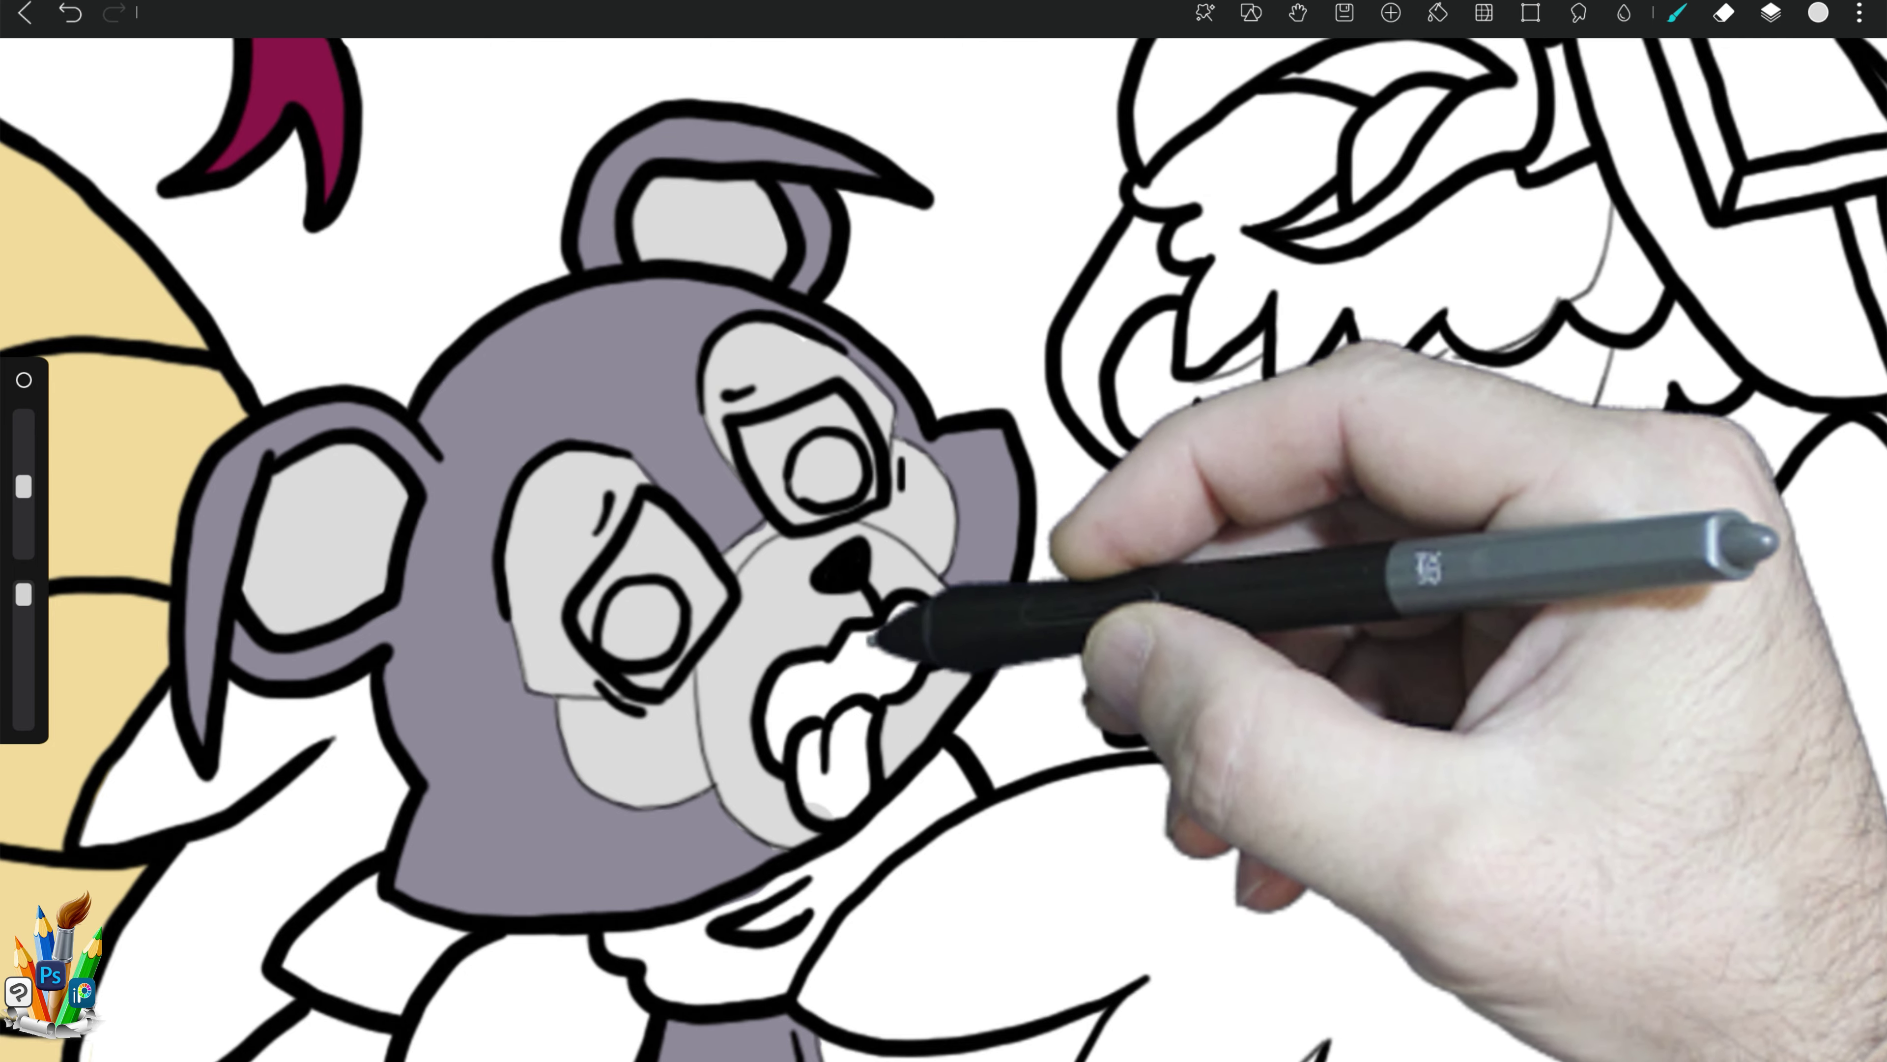
key("e")
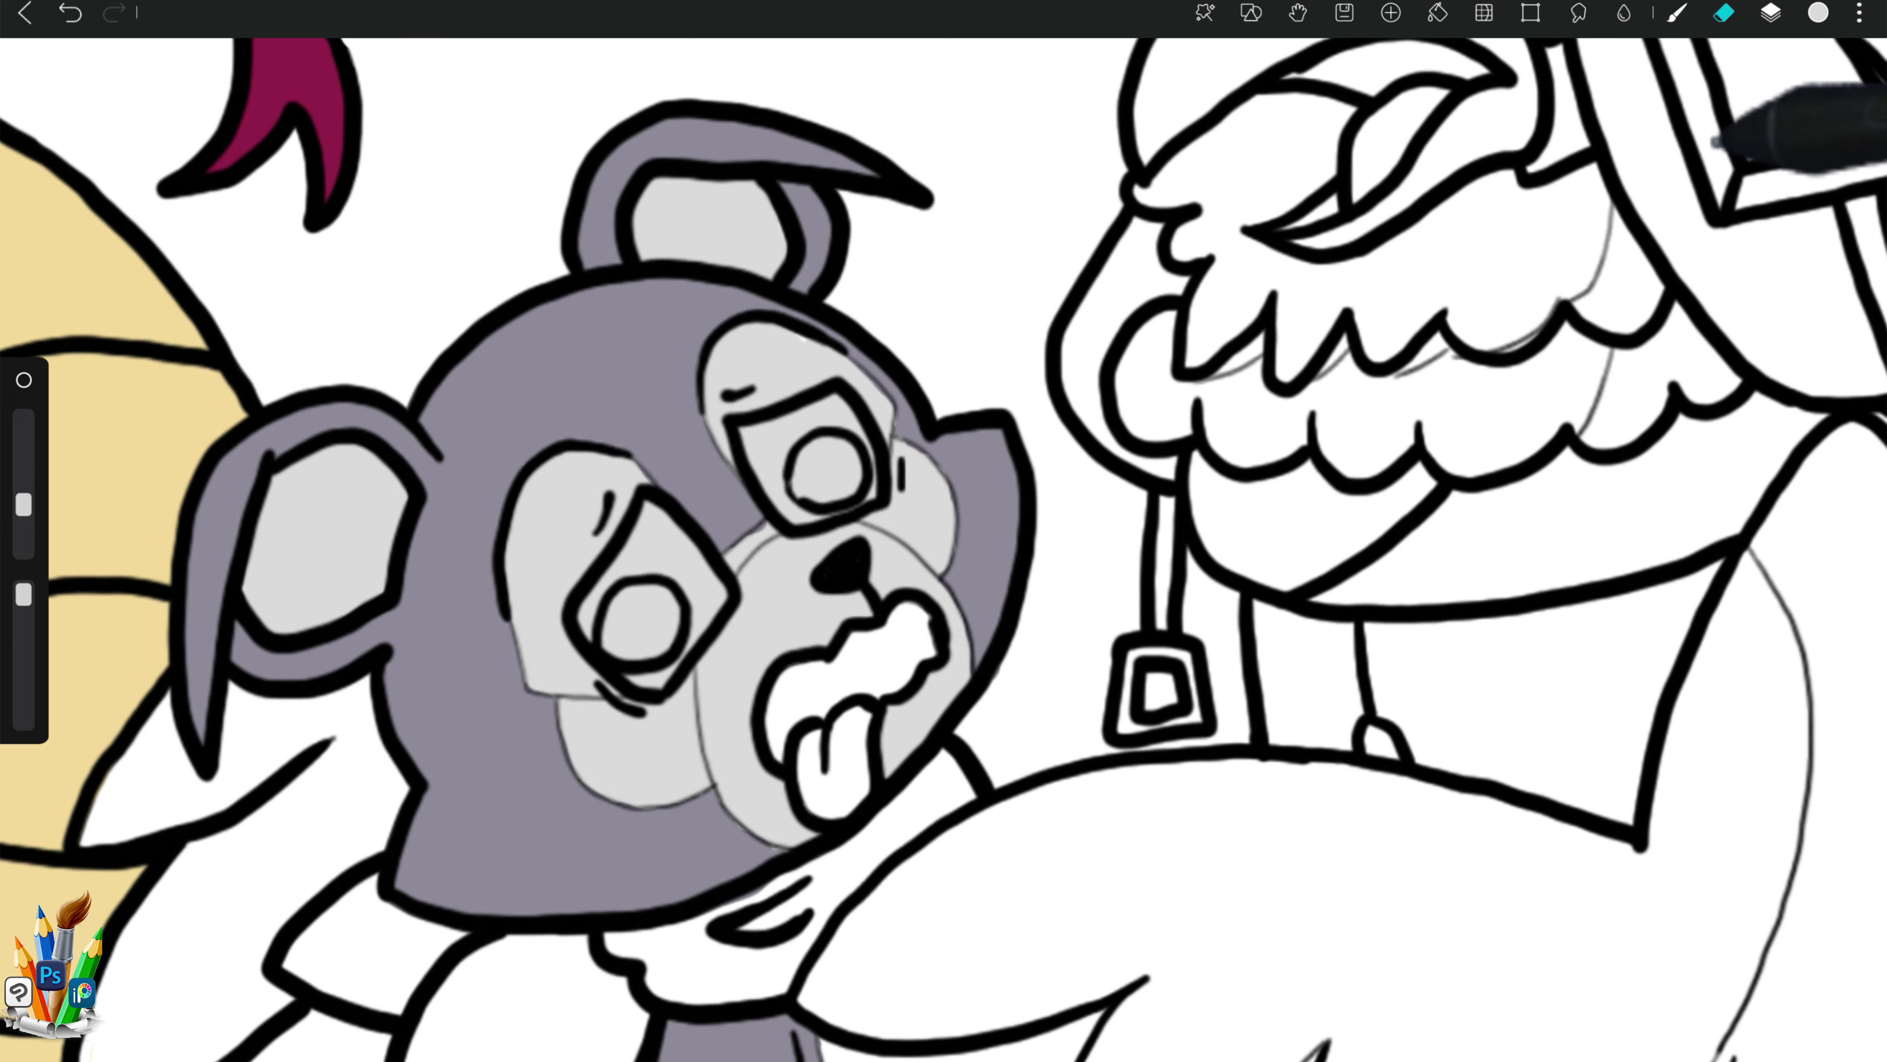
left_click(1818, 13)
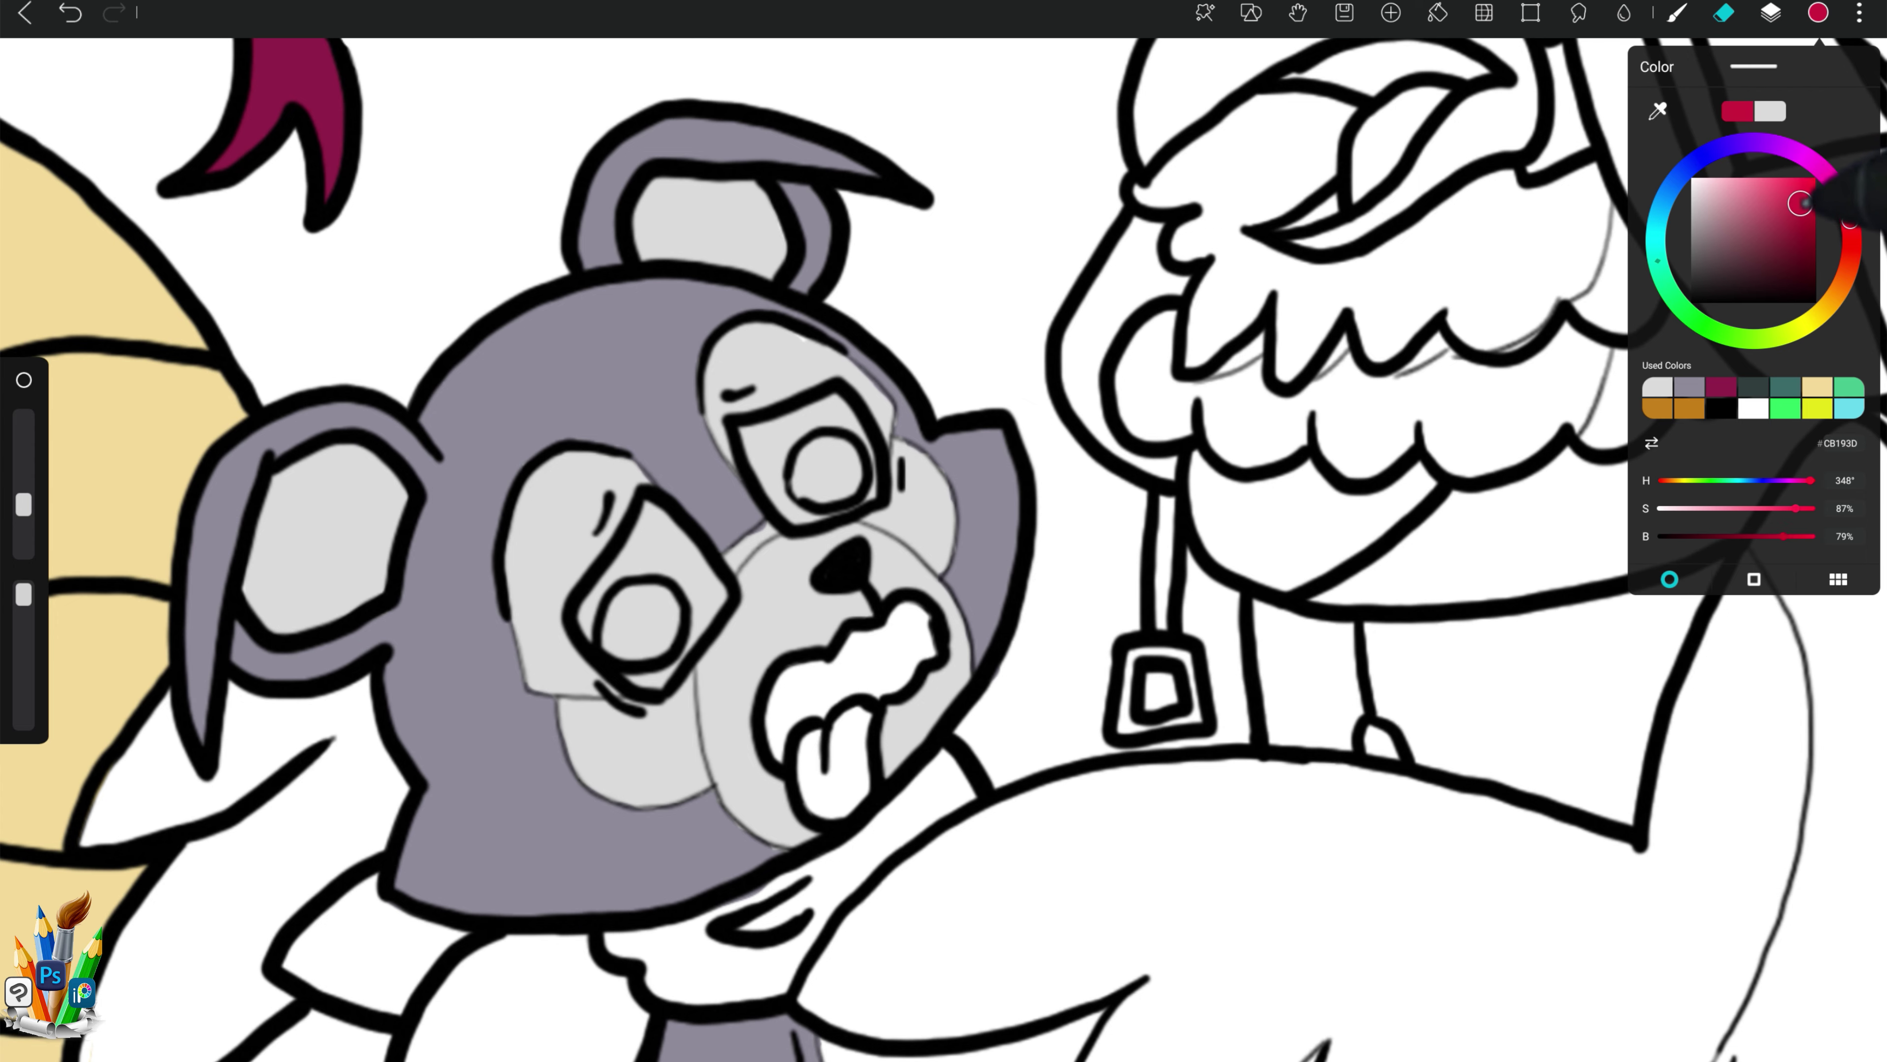
Step: Paint the bear's tongue pink and the inside of its mouth dark grey
left_click(1818, 13)
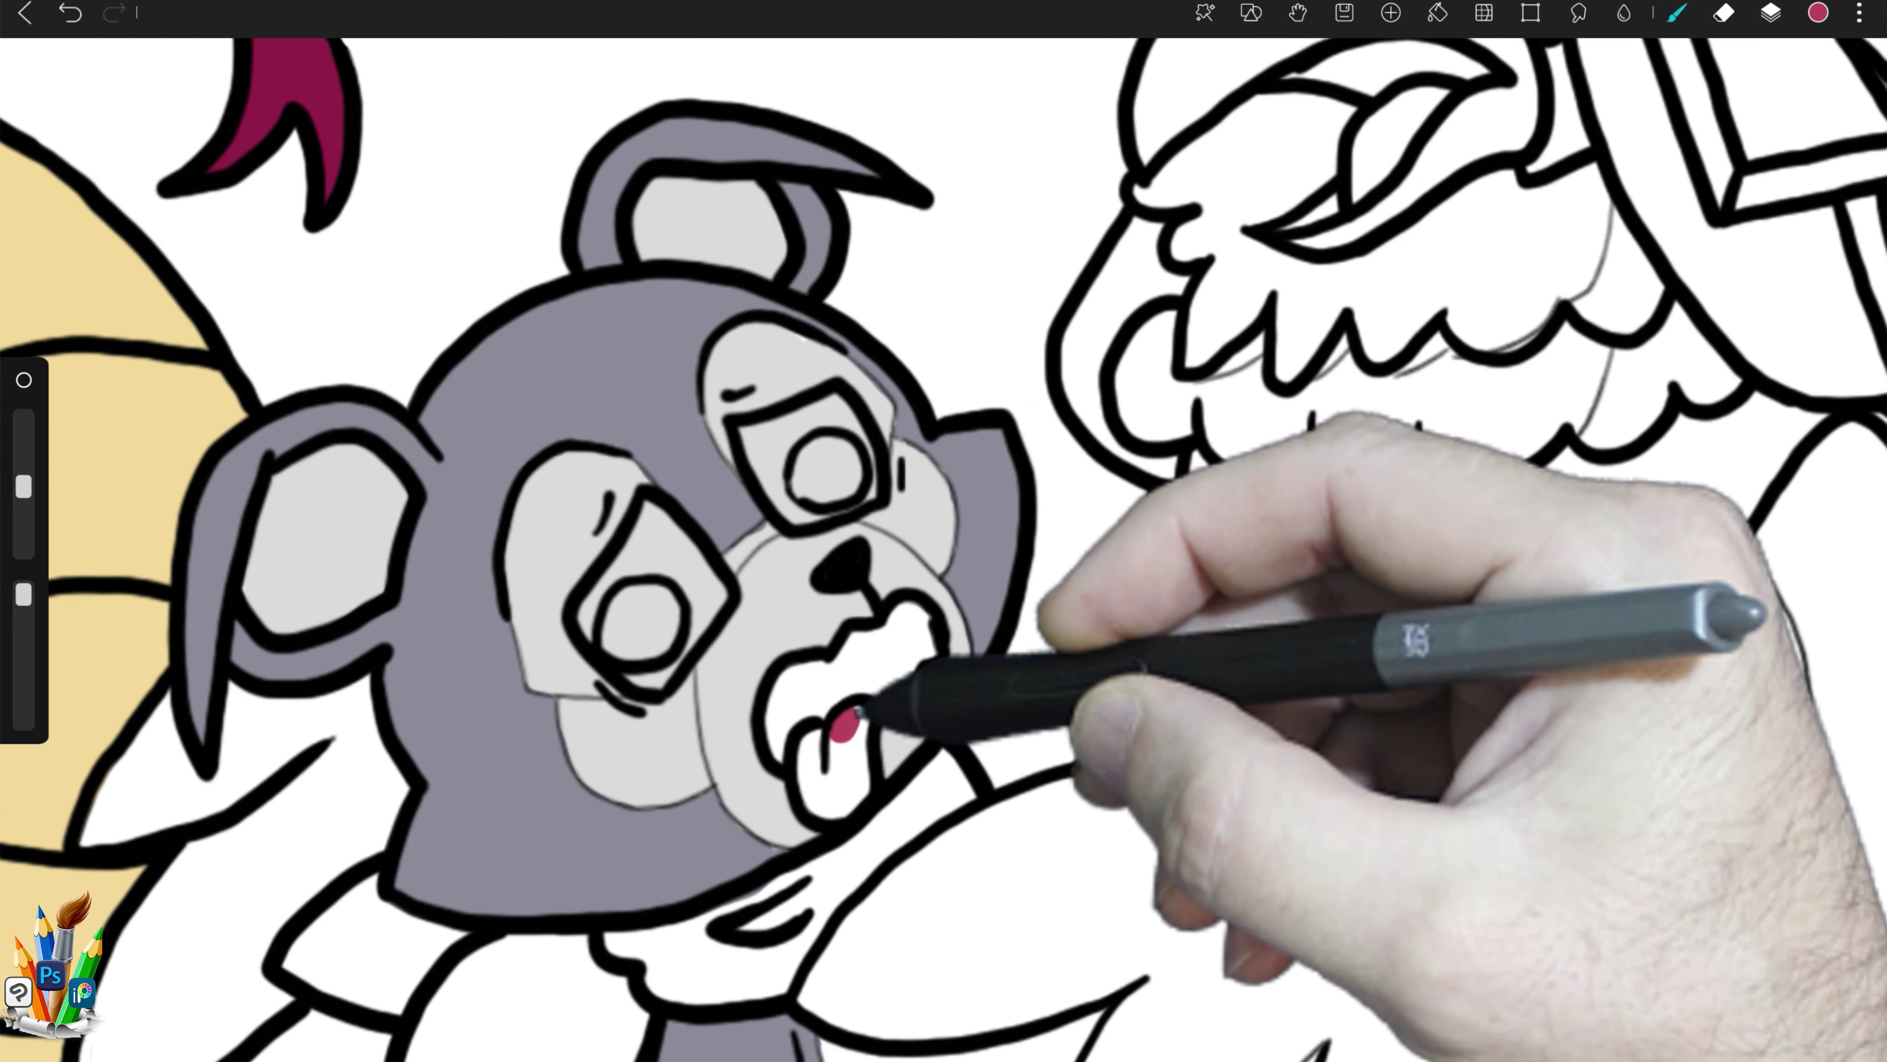
left_click_drag(859, 712, 829, 795)
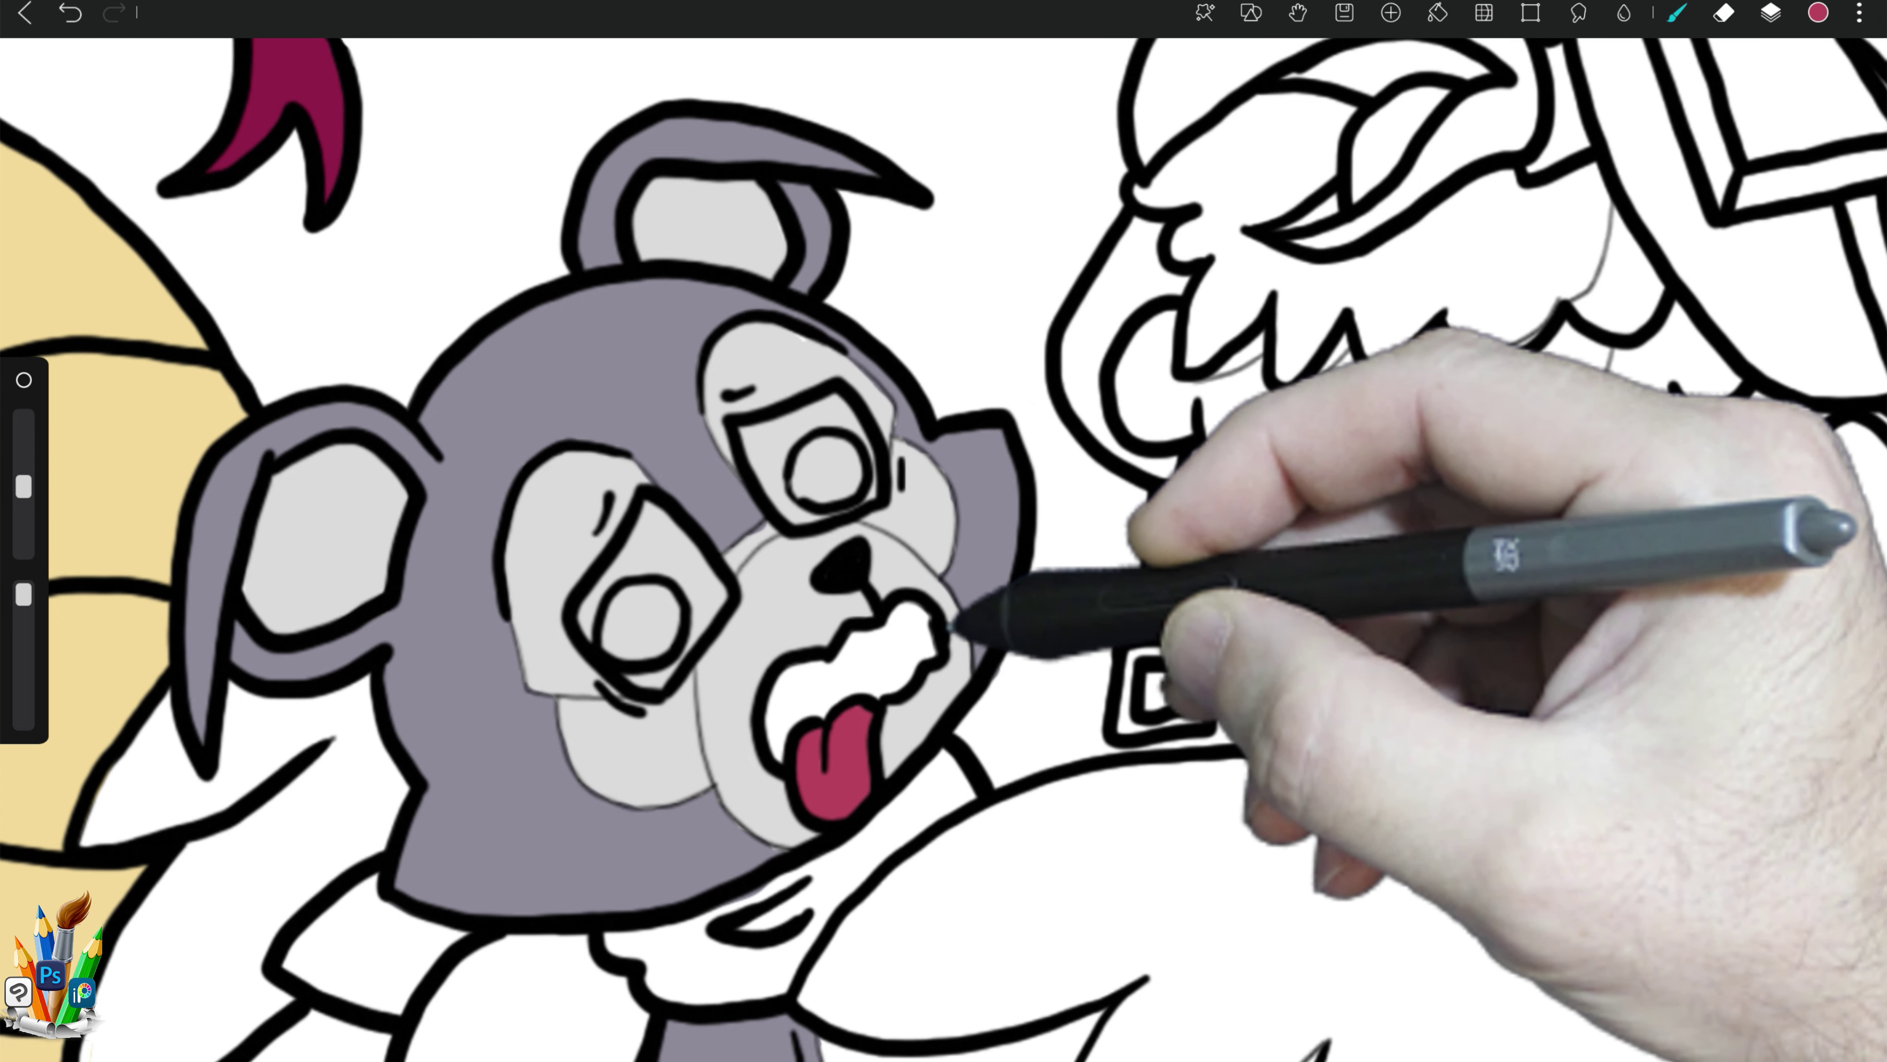
left_click(1817, 13)
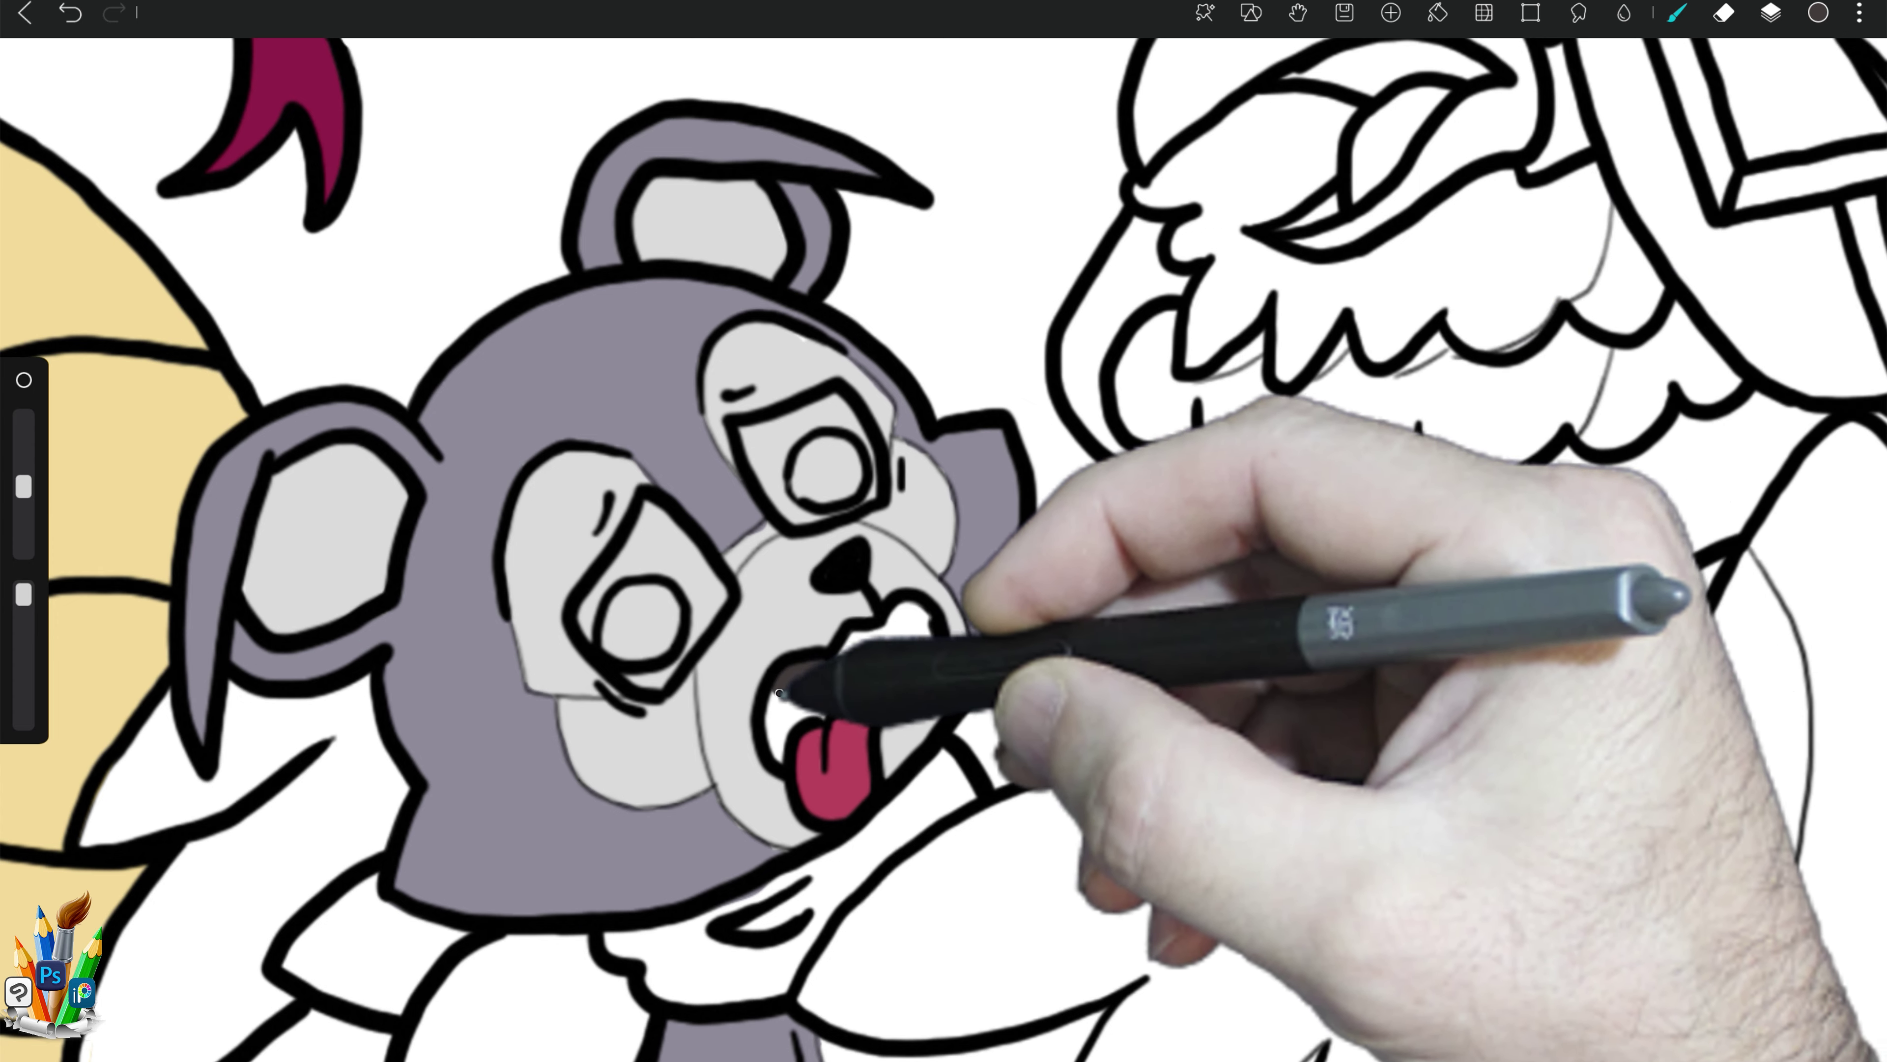
mouse_move(779, 674)
left_mouse_down()
mouse_move(877, 676)
mouse_move(961, 623)
mouse_move(864, 646)
left_mouse_up()
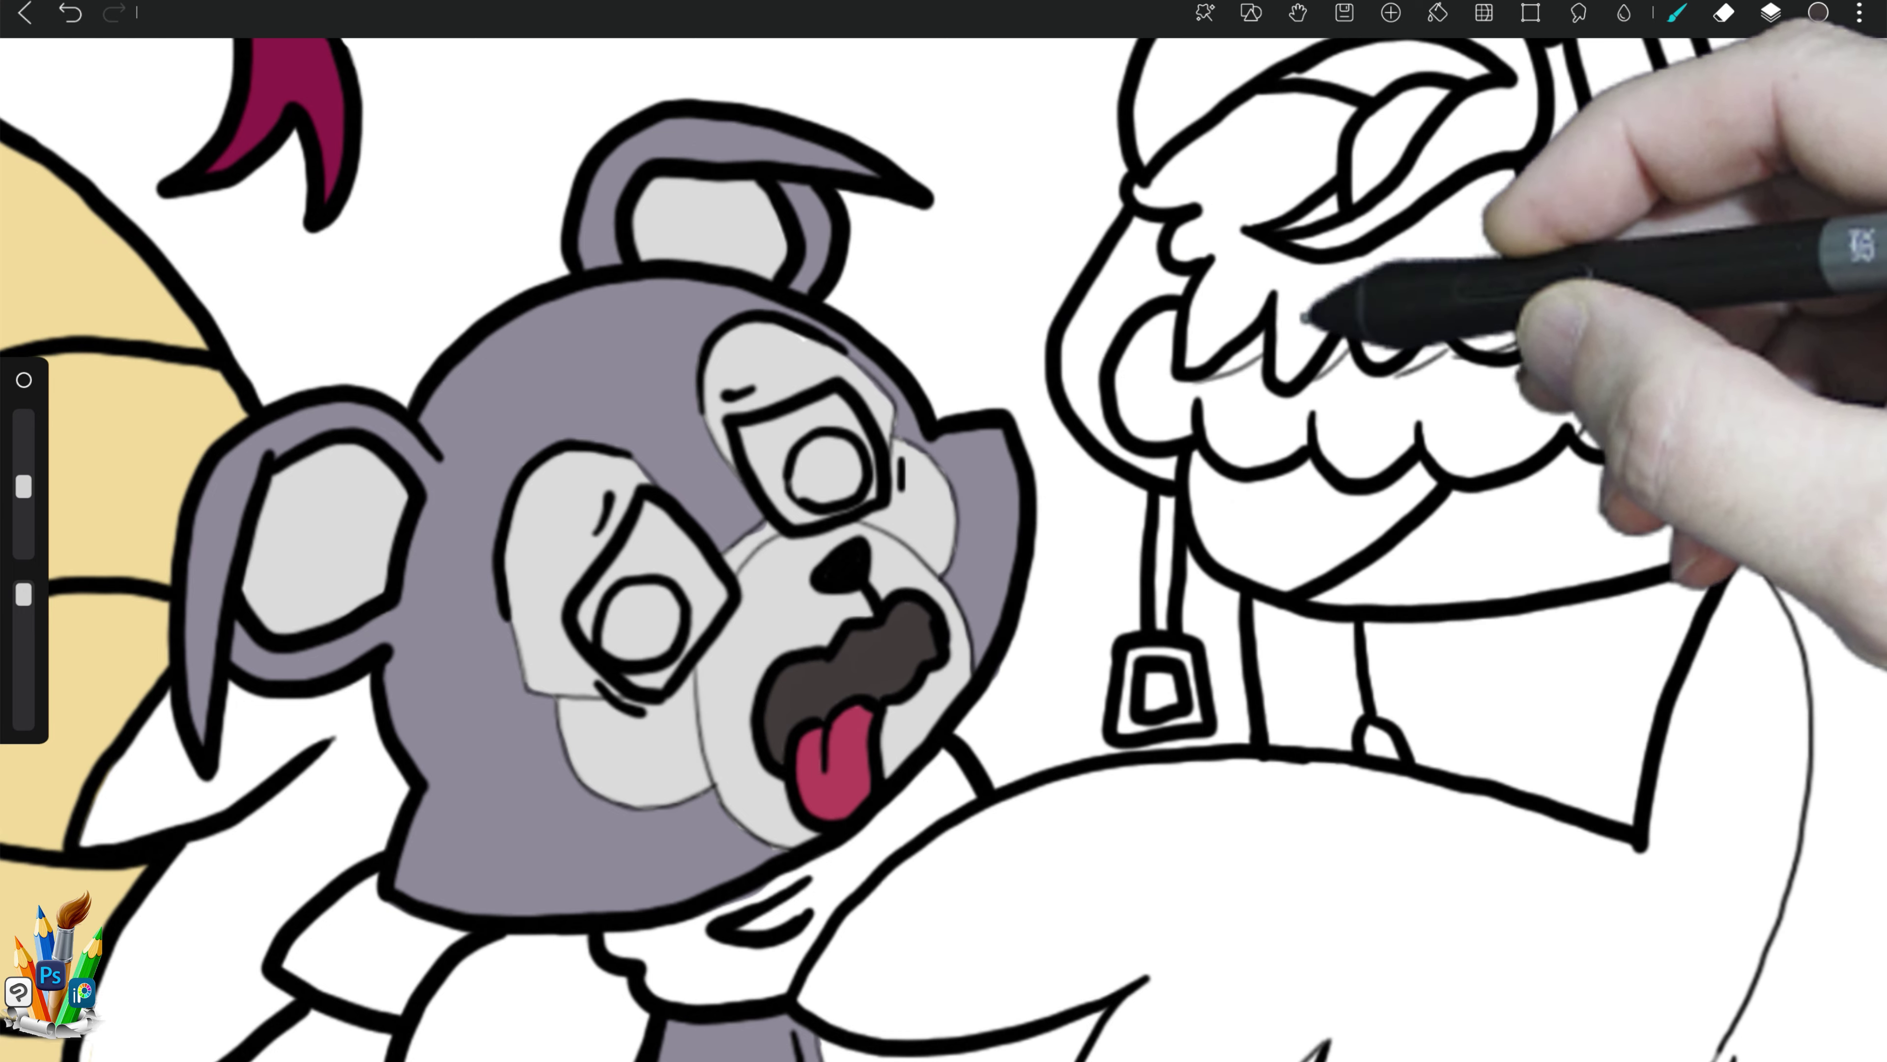
Step: Fill both bear eyes purple and erase white spiral highlights into the irises
left_click(1818, 13)
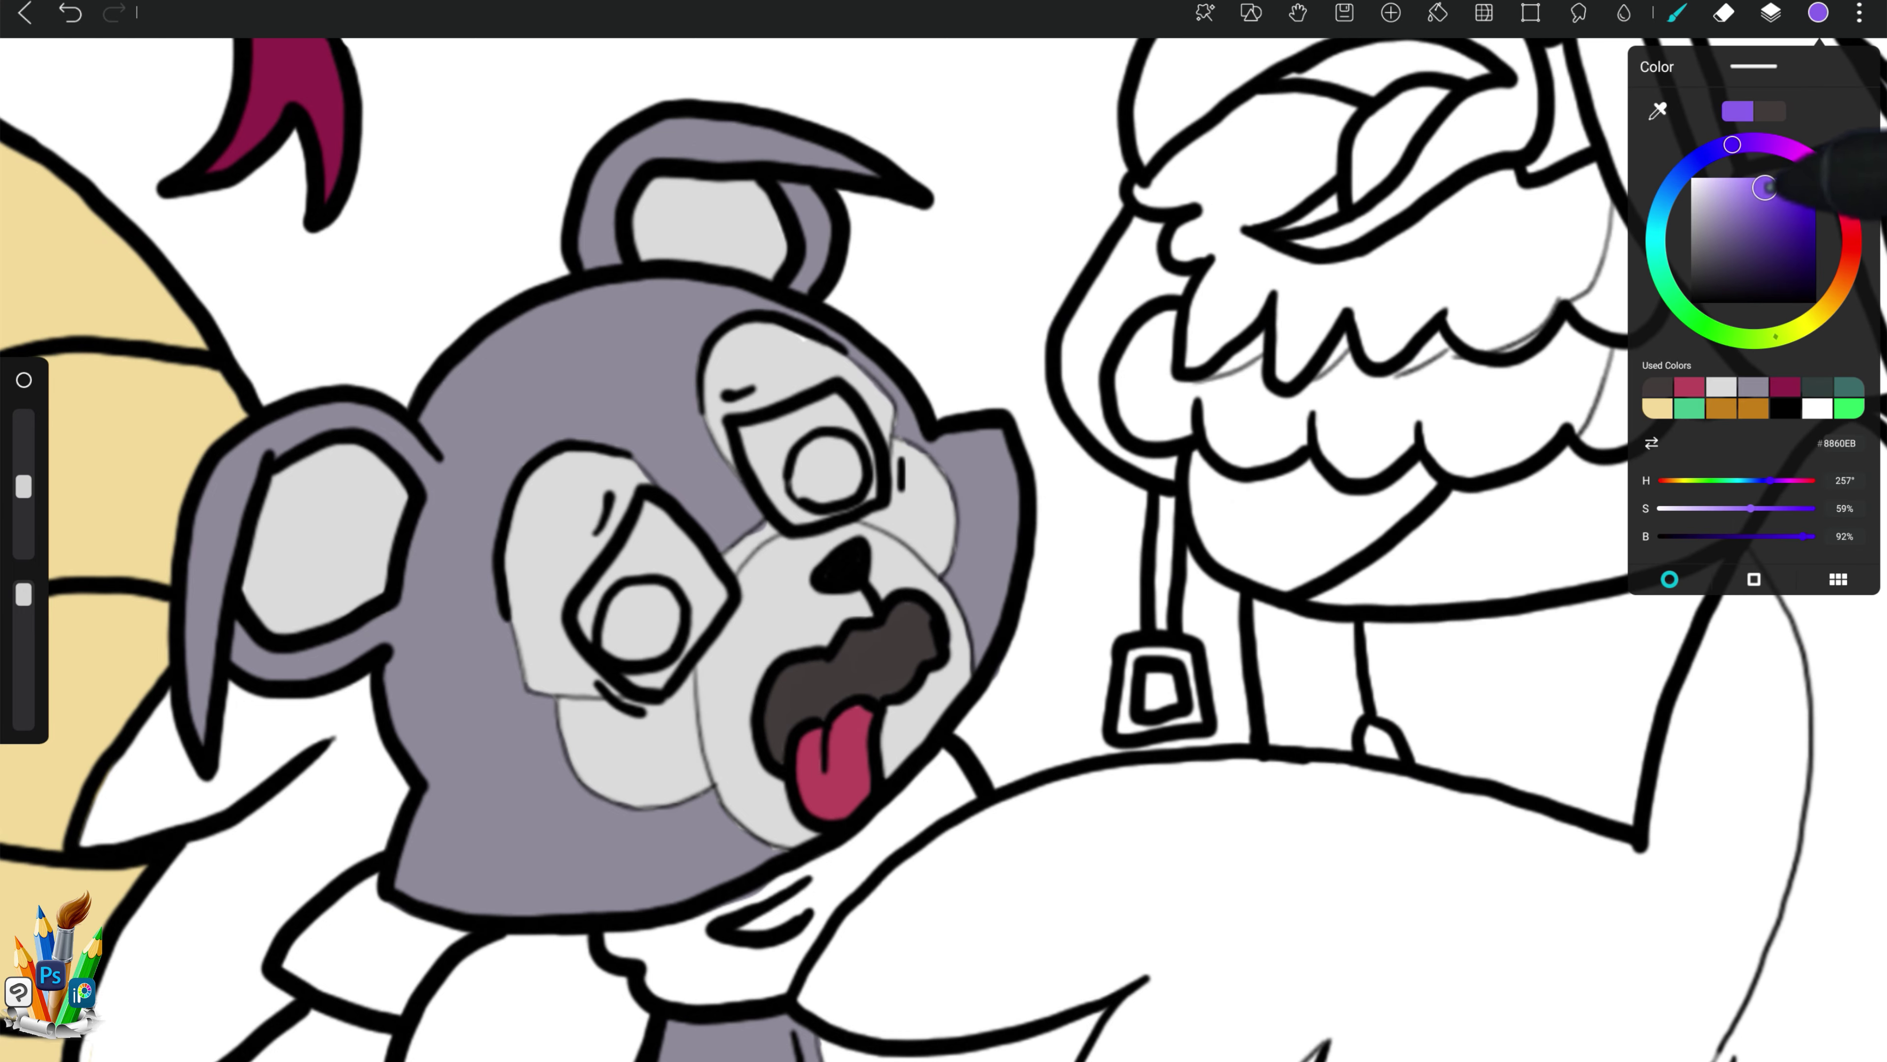
left_click_drag(814, 457, 843, 486)
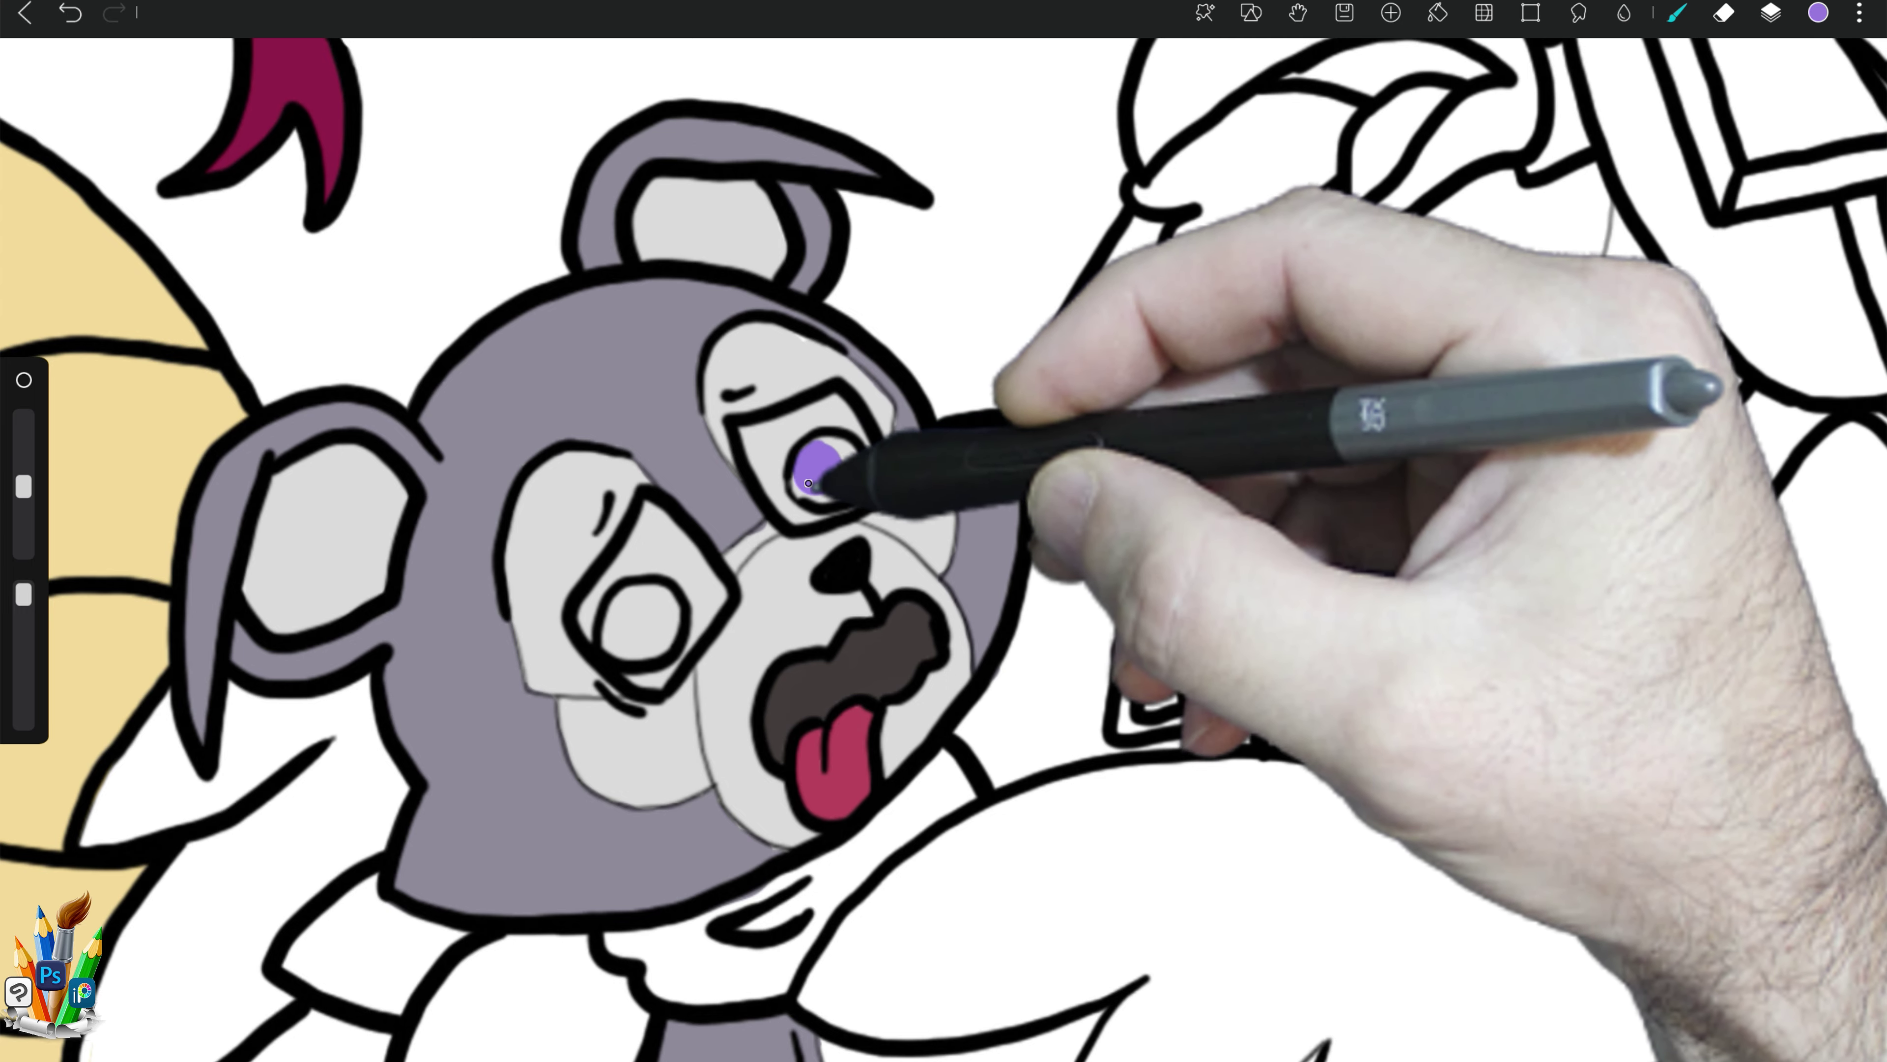
left_click_drag(624, 606, 654, 632)
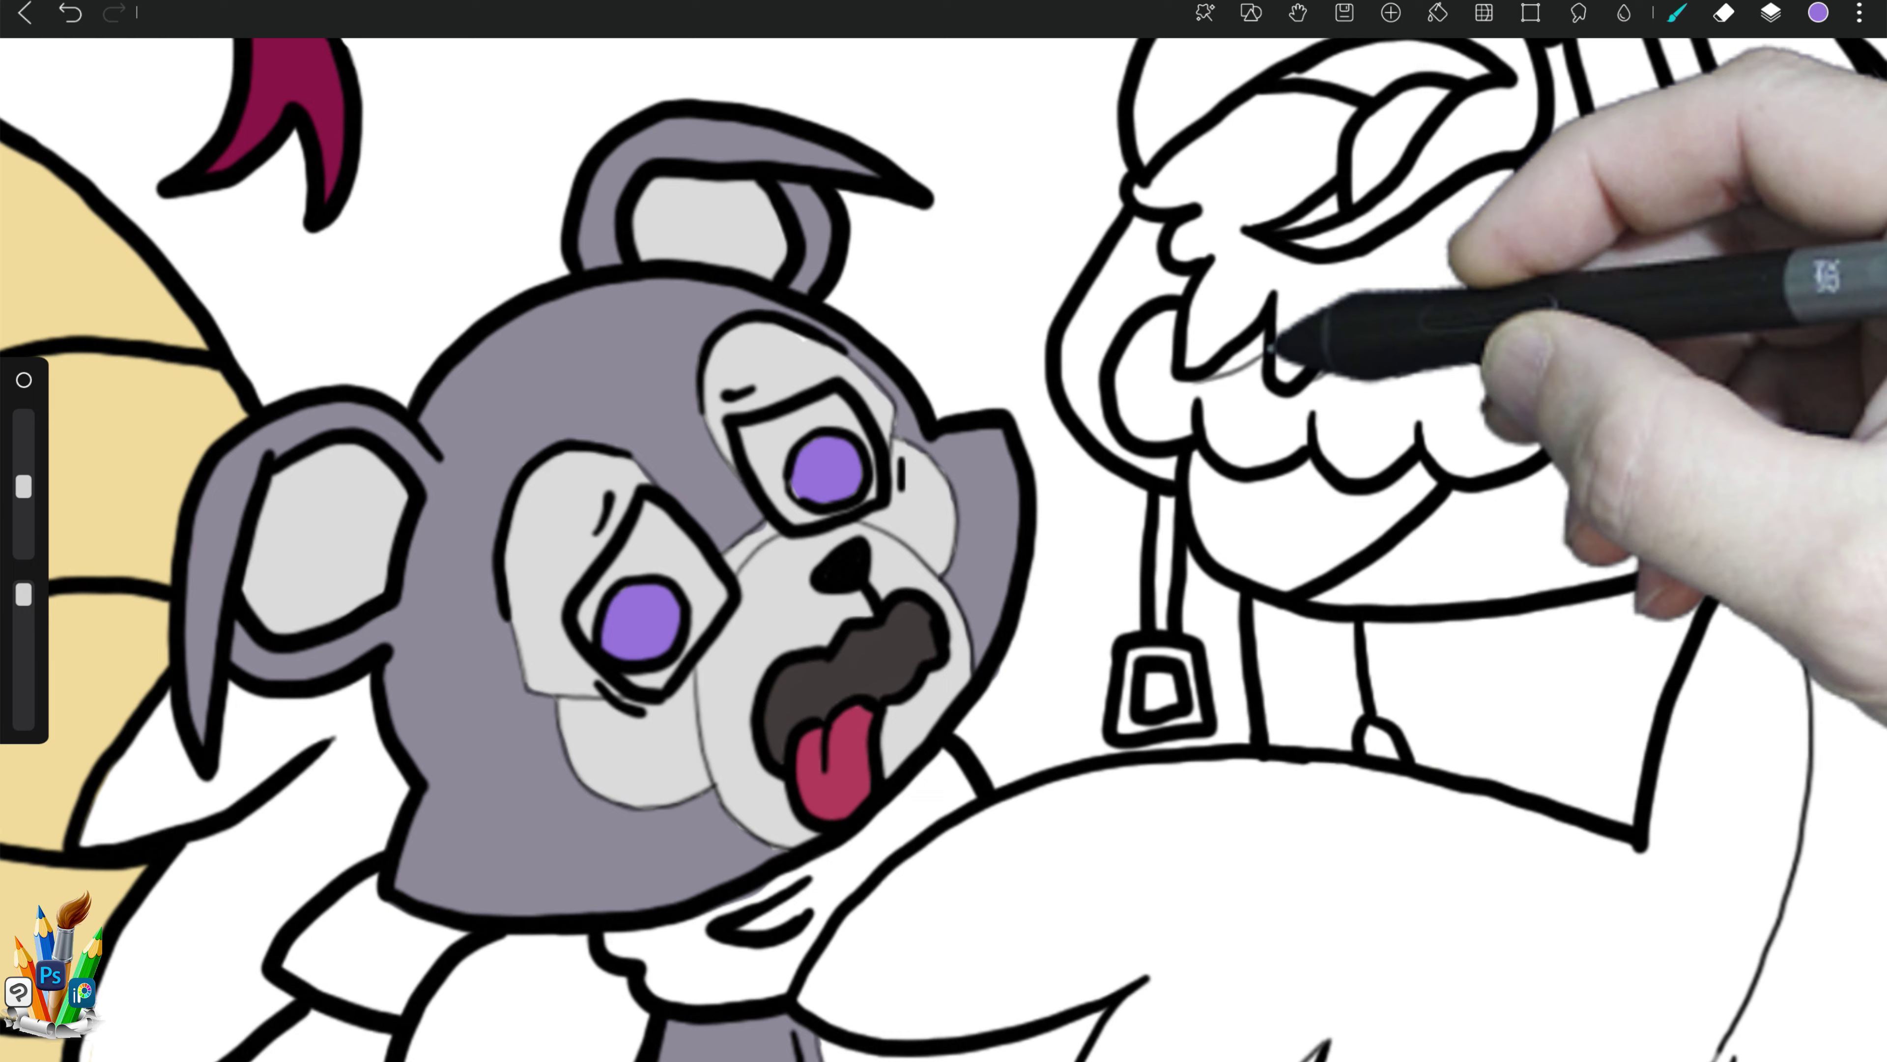
left_click(1723, 12)
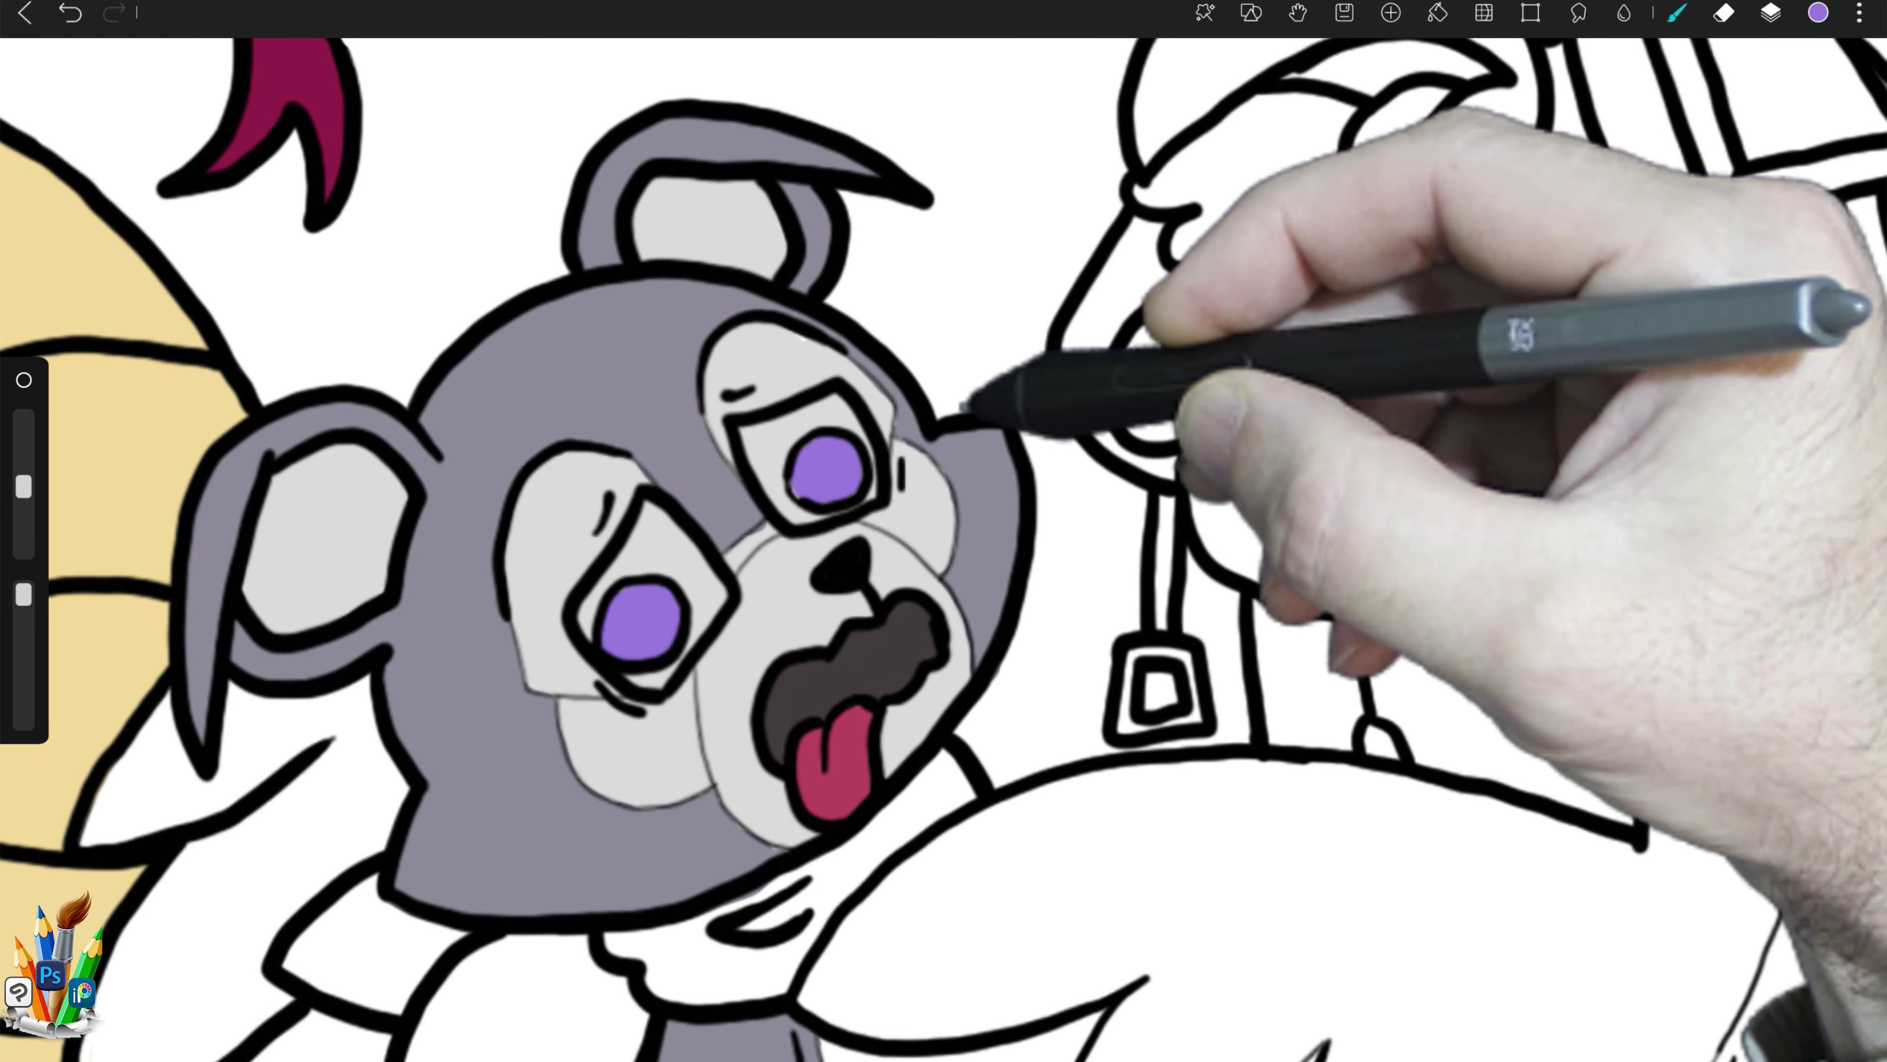
mouse_move(639, 547)
left_mouse_down()
mouse_move(669, 528)
mouse_move(674, 569)
mouse_move(646, 561)
left_mouse_up()
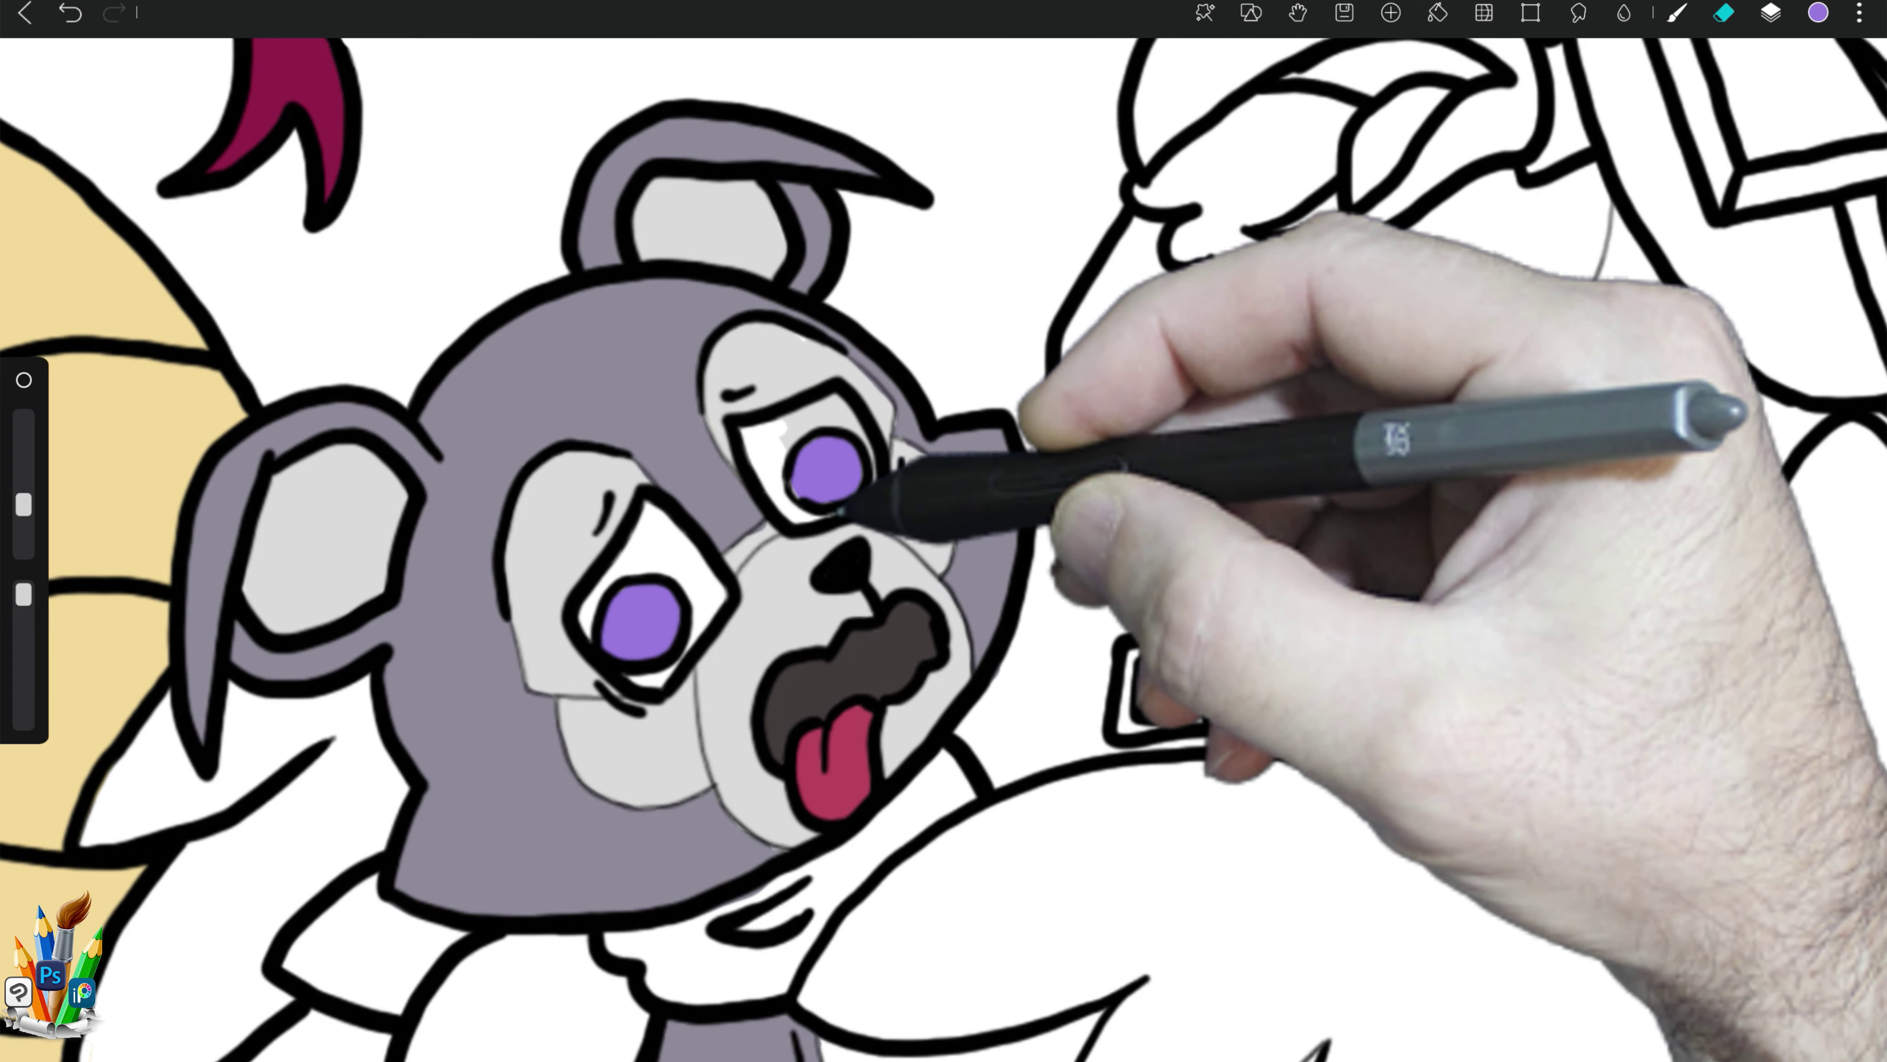
mouse_move(780, 506)
left_mouse_down()
mouse_move(794, 439)
mouse_move(850, 455)
left_mouse_up()
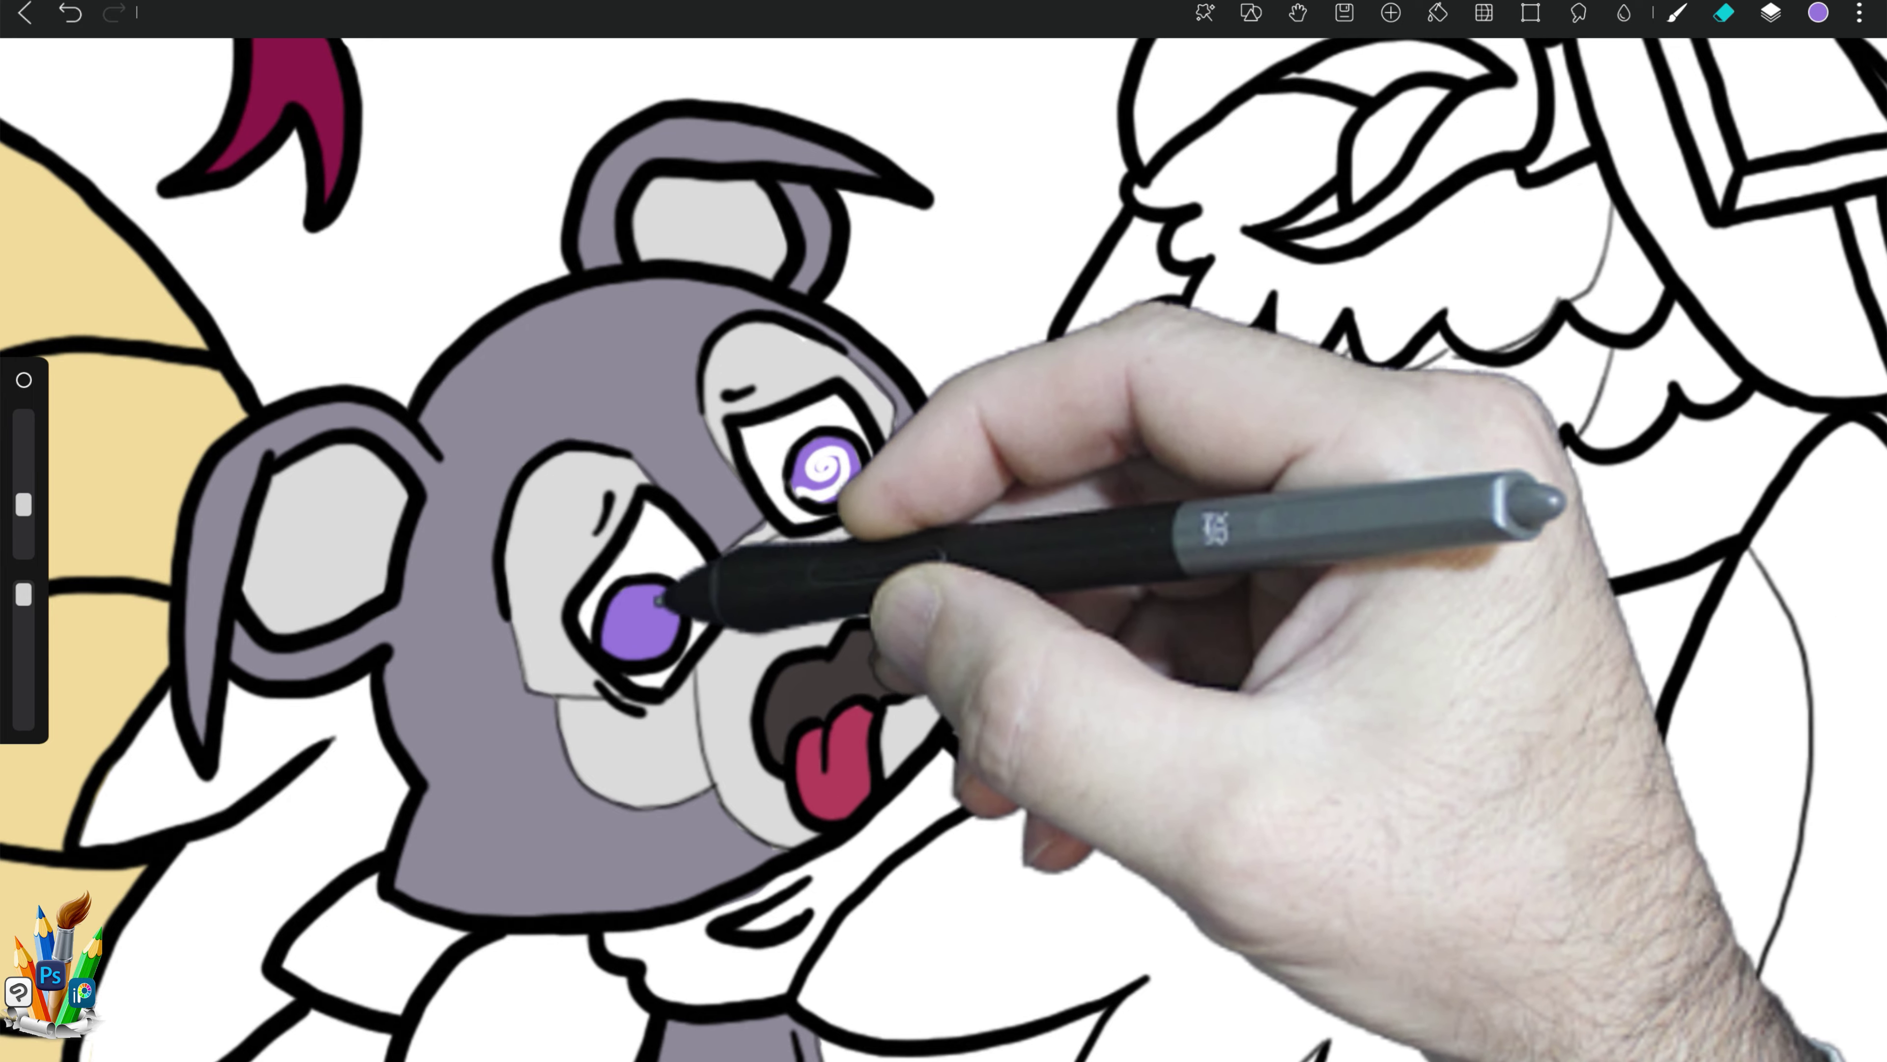
left_click_drag(608, 632, 625, 641)
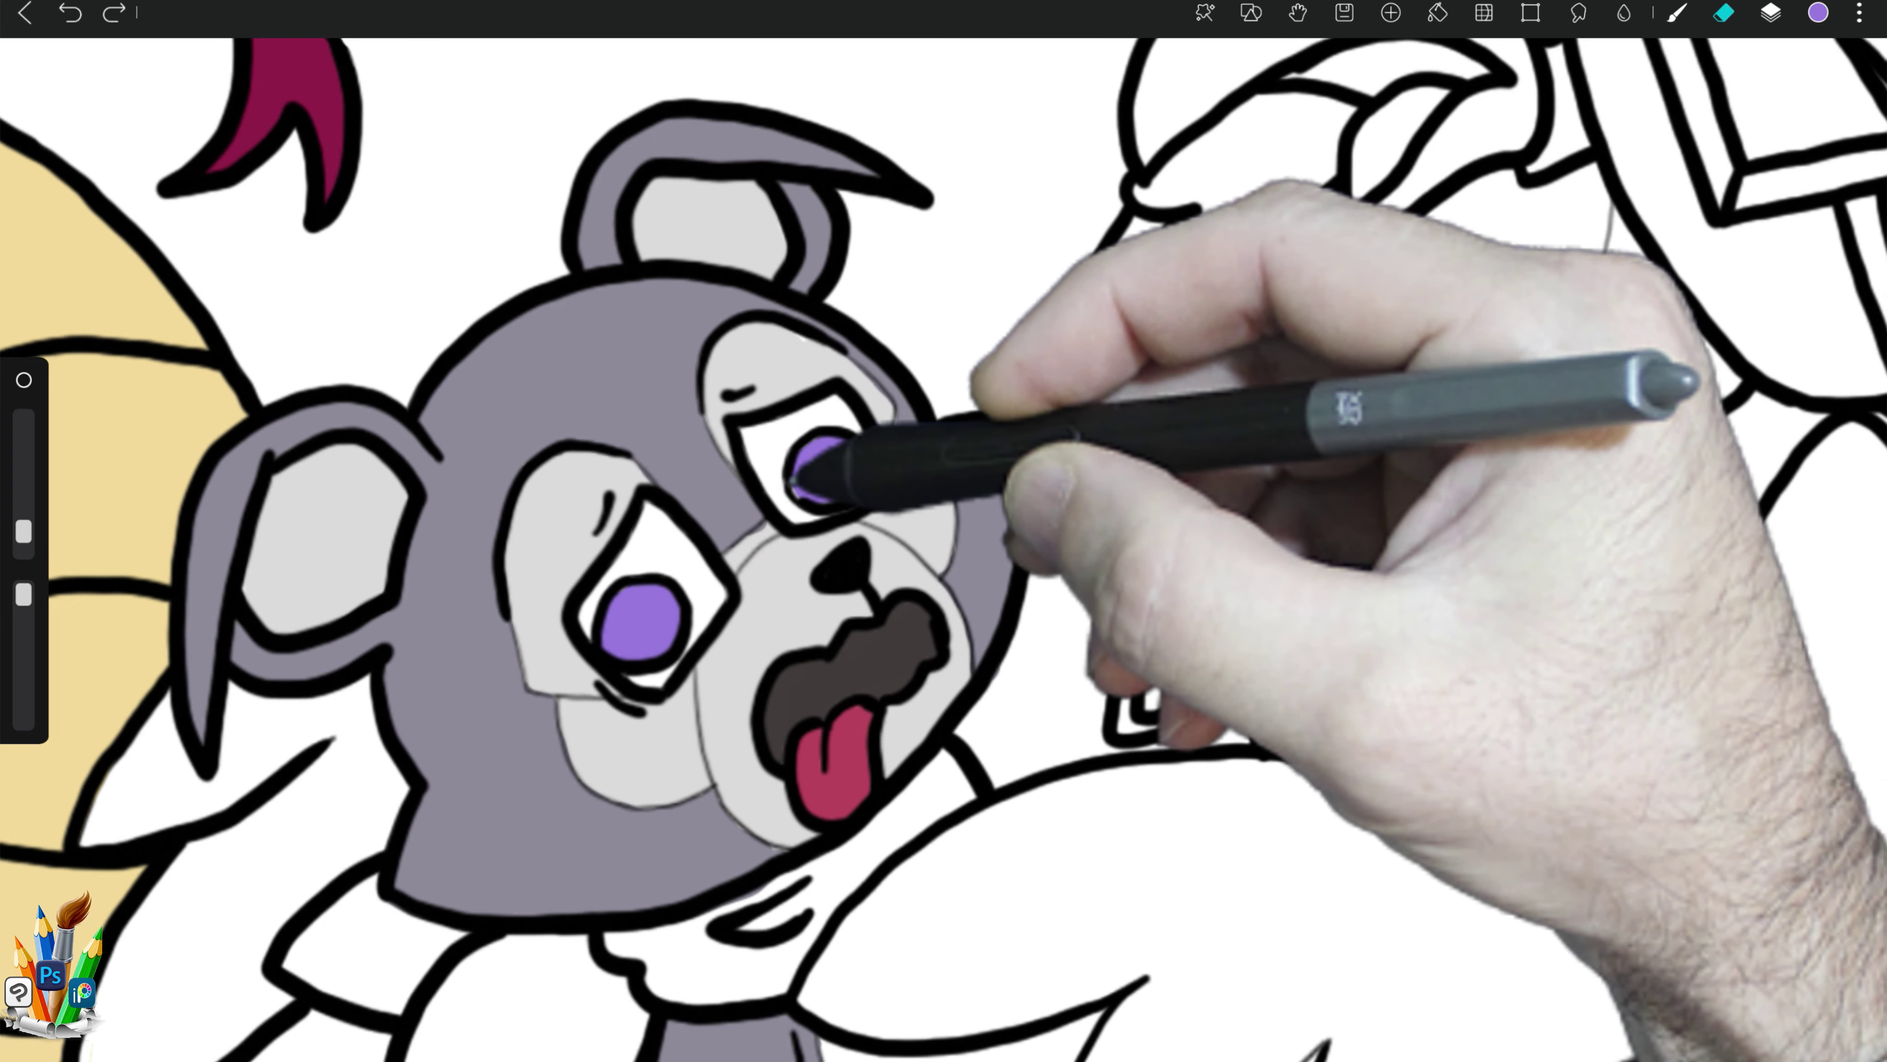
mouse_move(797, 475)
left_mouse_down()
mouse_move(848, 483)
mouse_move(854, 456)
left_mouse_up()
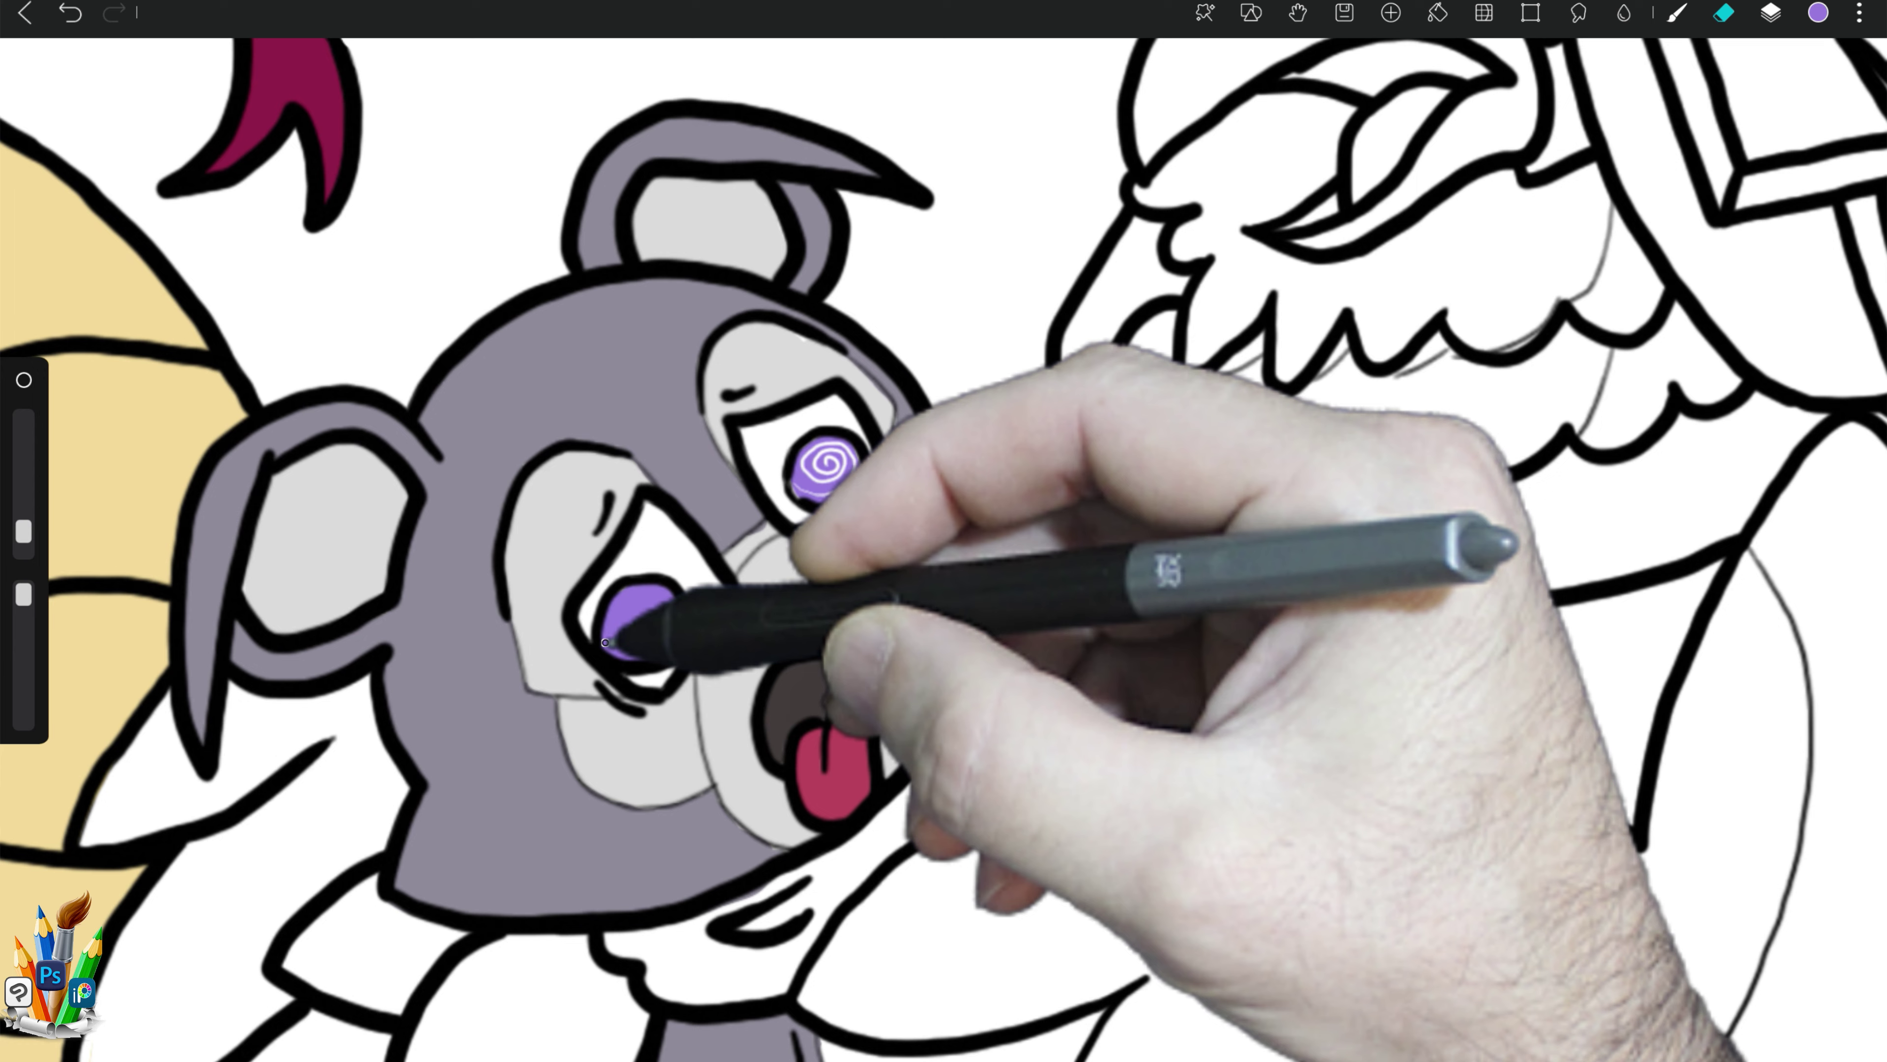
mouse_move(607, 636)
left_mouse_down()
mouse_move(674, 621)
mouse_move(643, 601)
left_mouse_up()
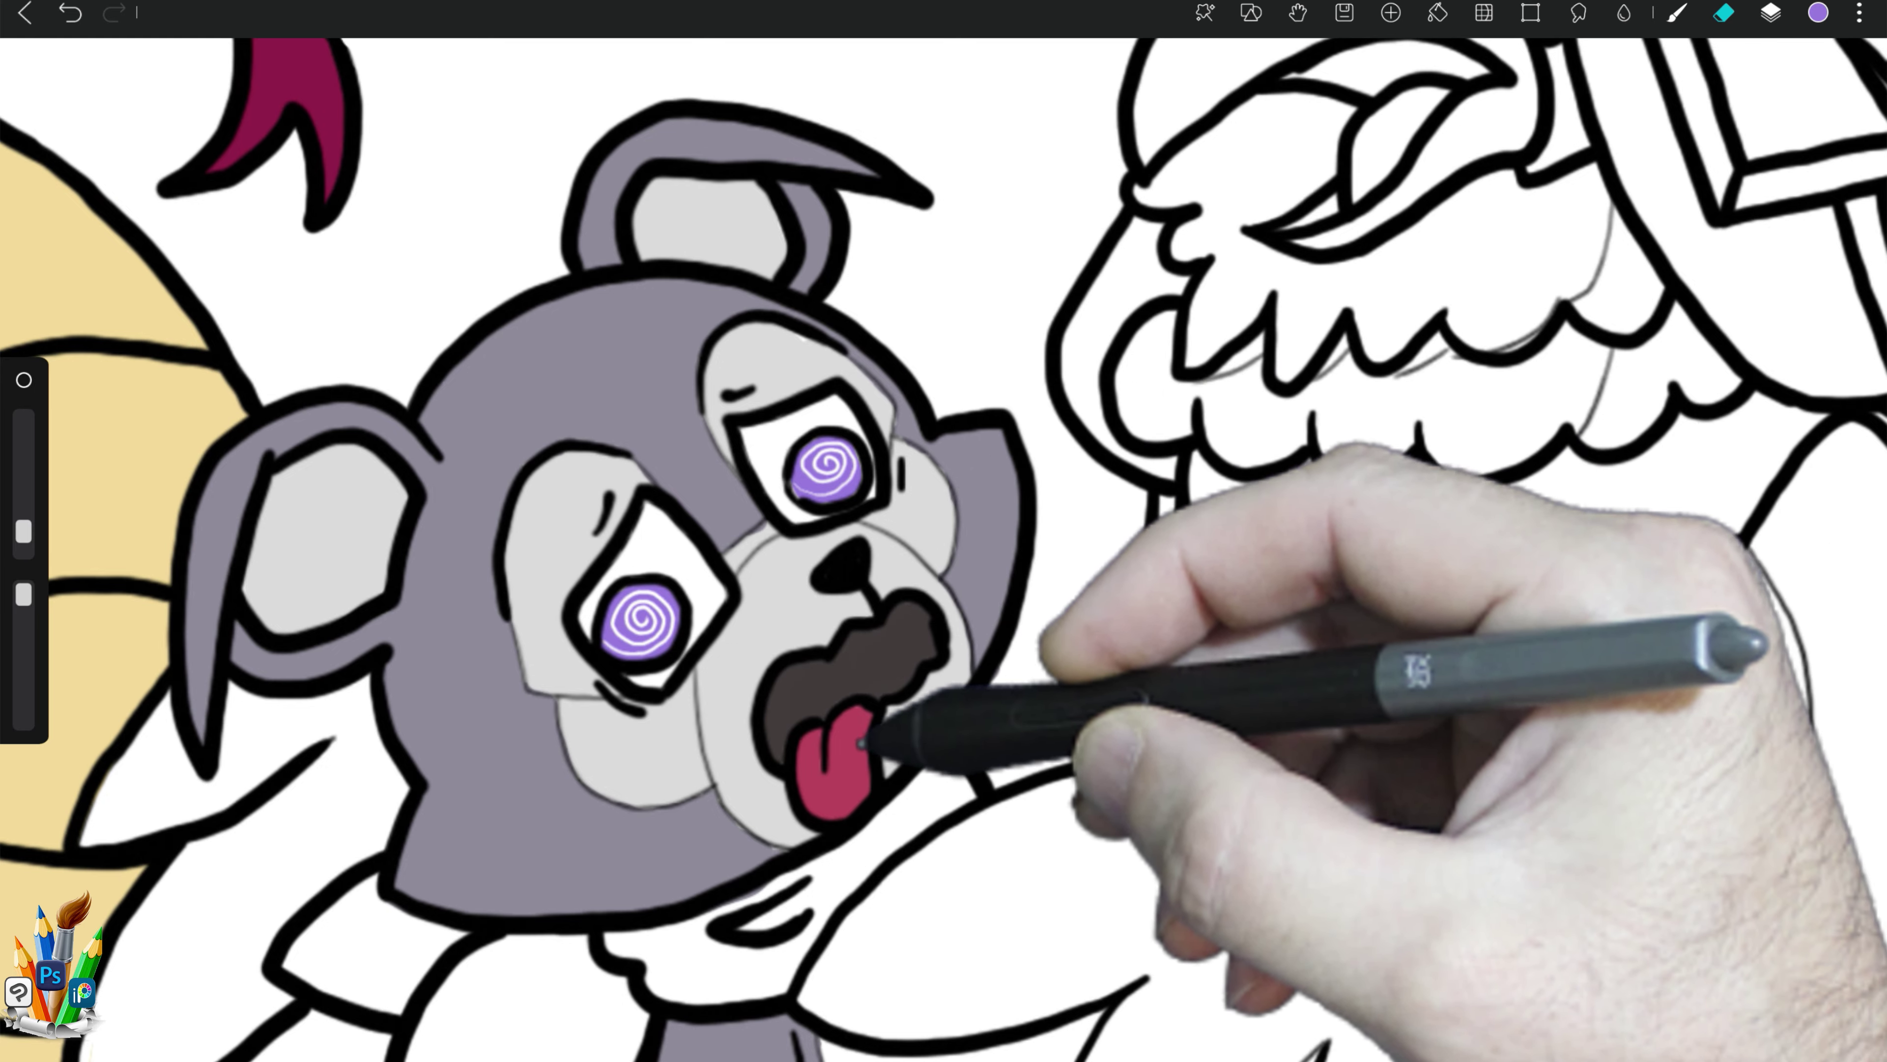
key("b")
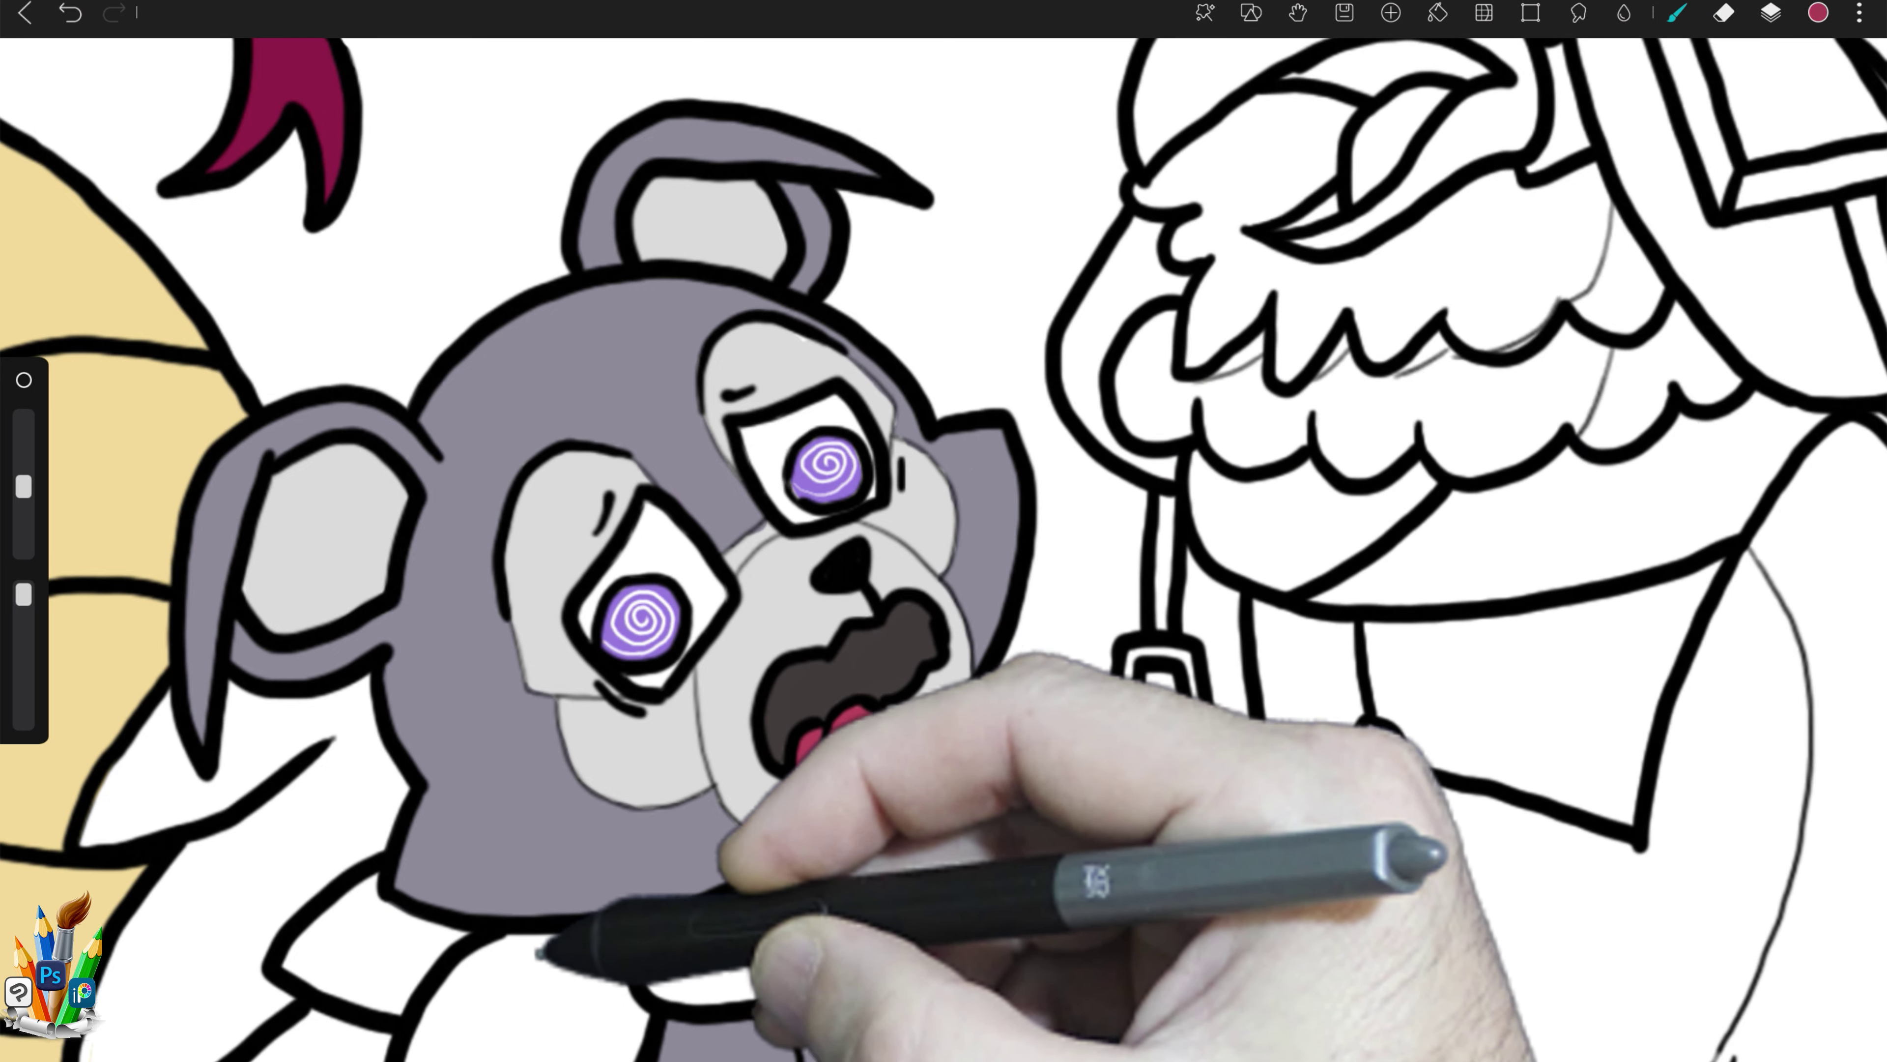
left_click_drag(520, 967, 598, 807)
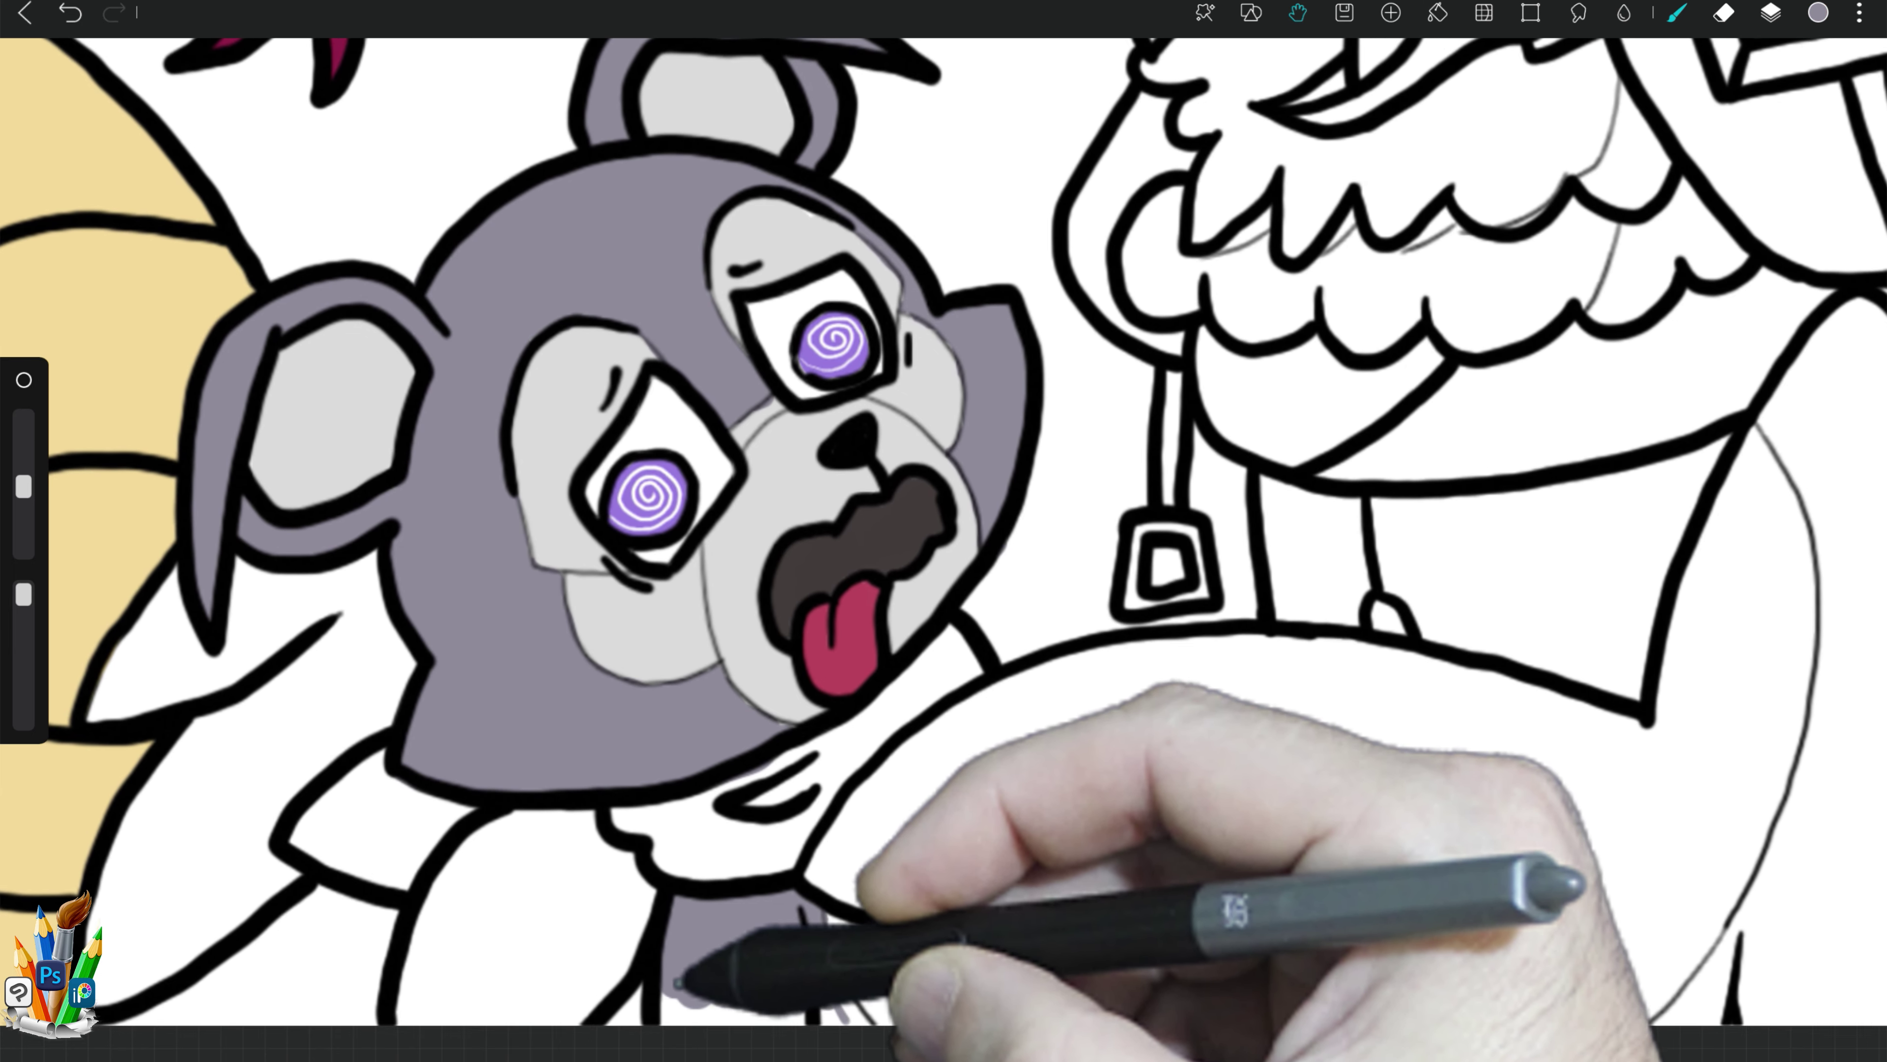
left_click_drag(691, 959, 731, 983)
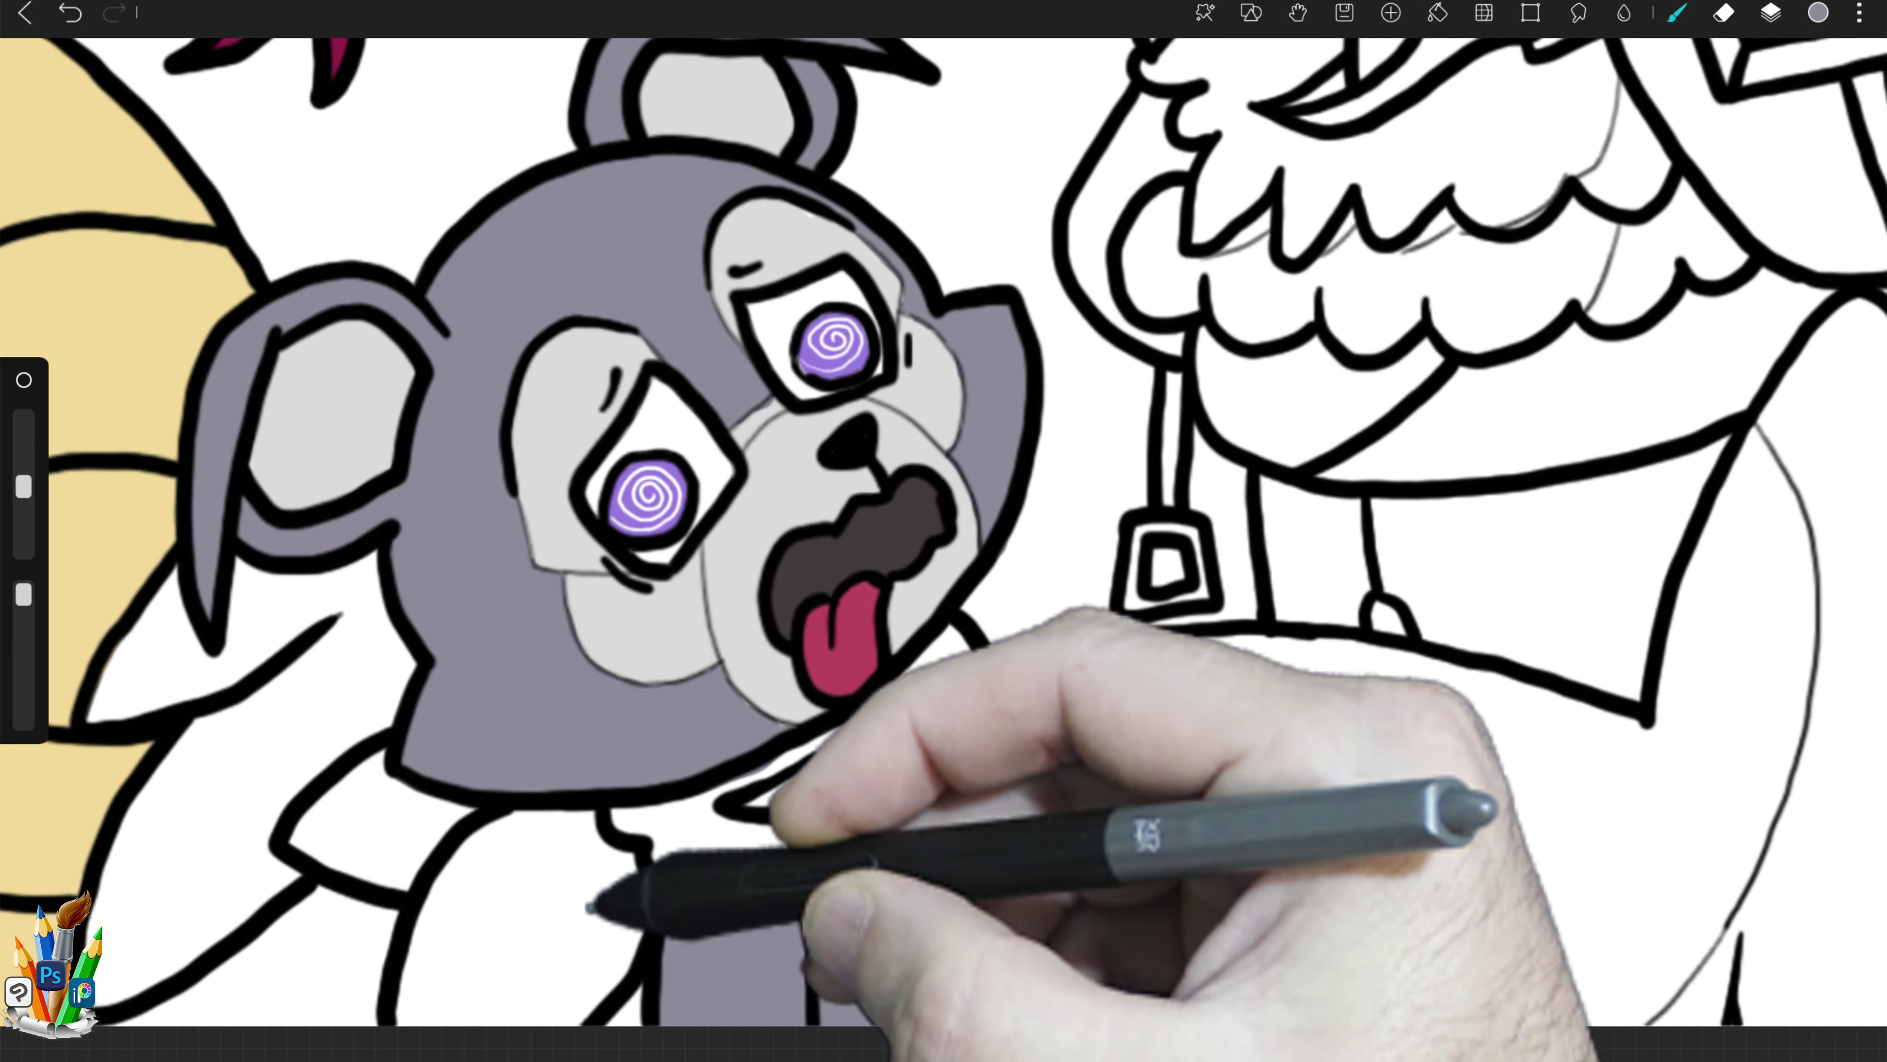
Step: Fill the bear's scarf solid crimson
left_click(840, 632)
left_click_drag(375, 762, 298, 845)
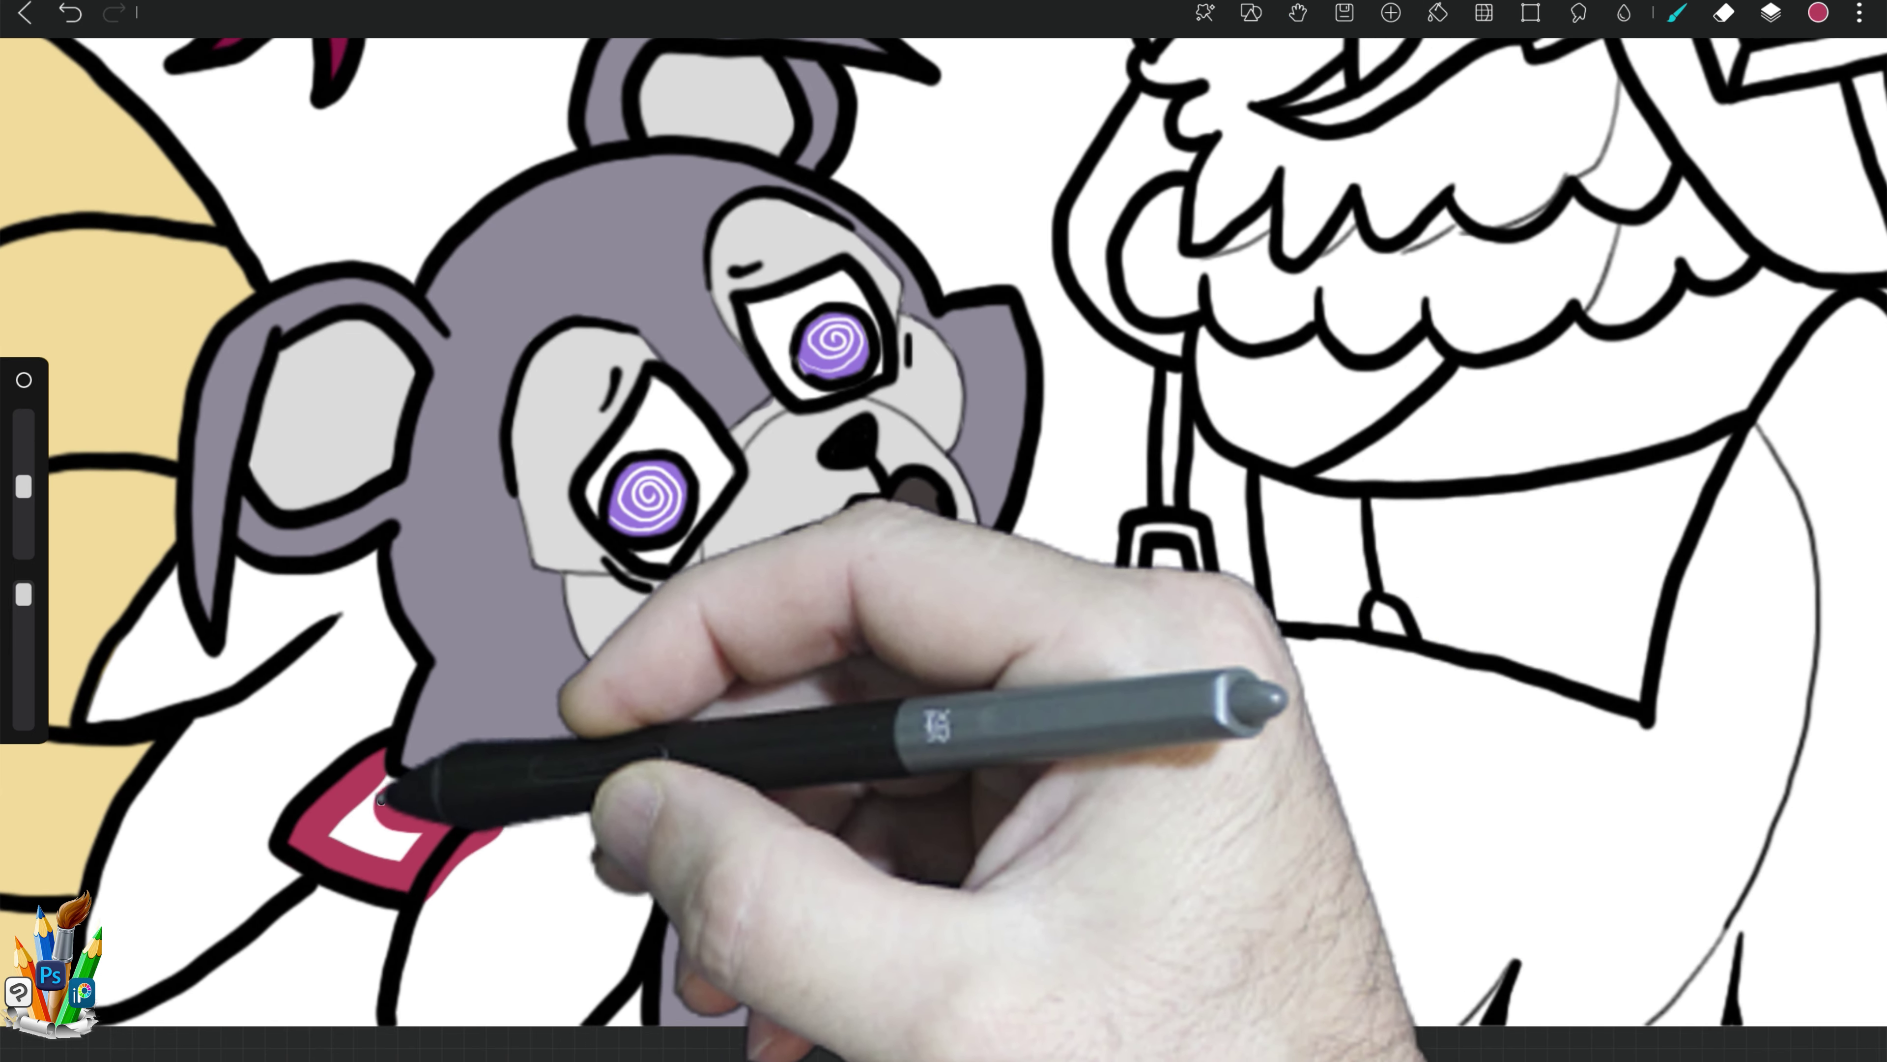
left_click_drag(818, 595, 839, 685)
left_click_drag(520, 854, 456, 1016)
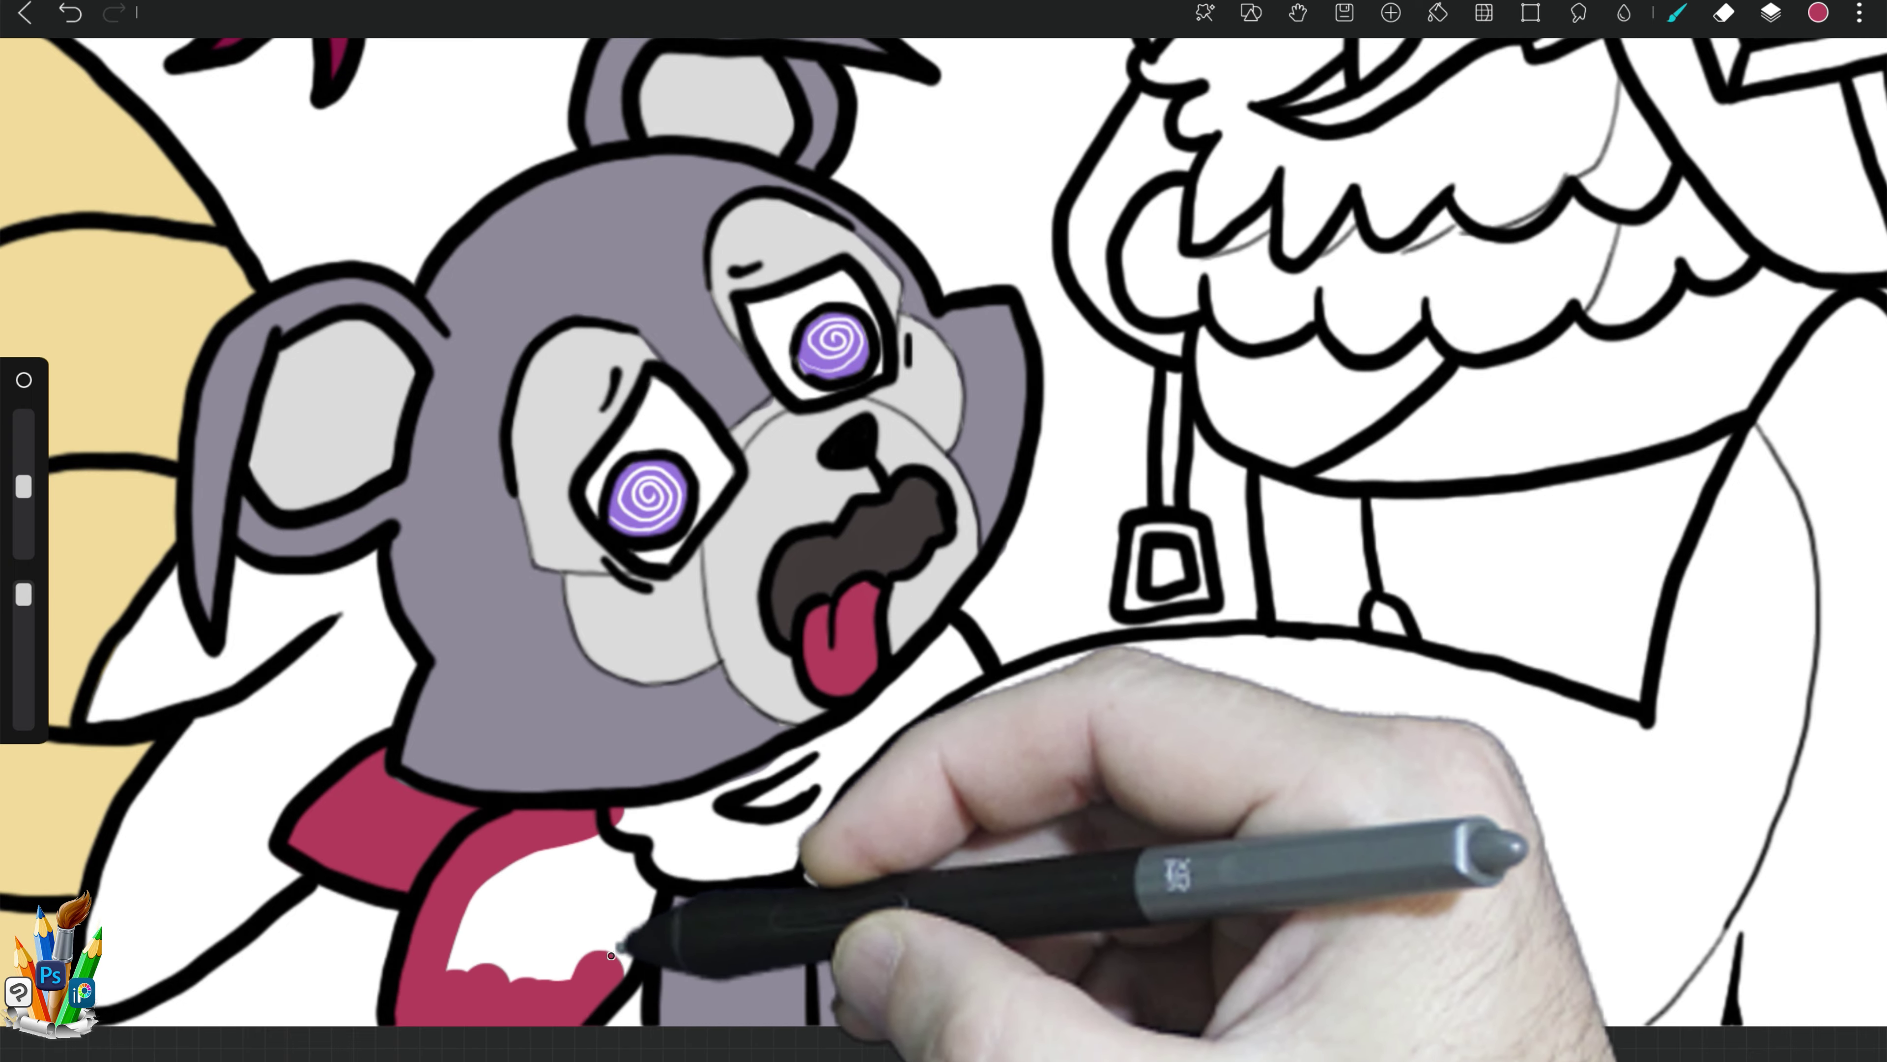
left_click_drag(564, 832, 654, 862)
mouse_move(947, 632)
left_mouse_down()
mouse_move(958, 646)
mouse_move(842, 779)
left_mouse_up()
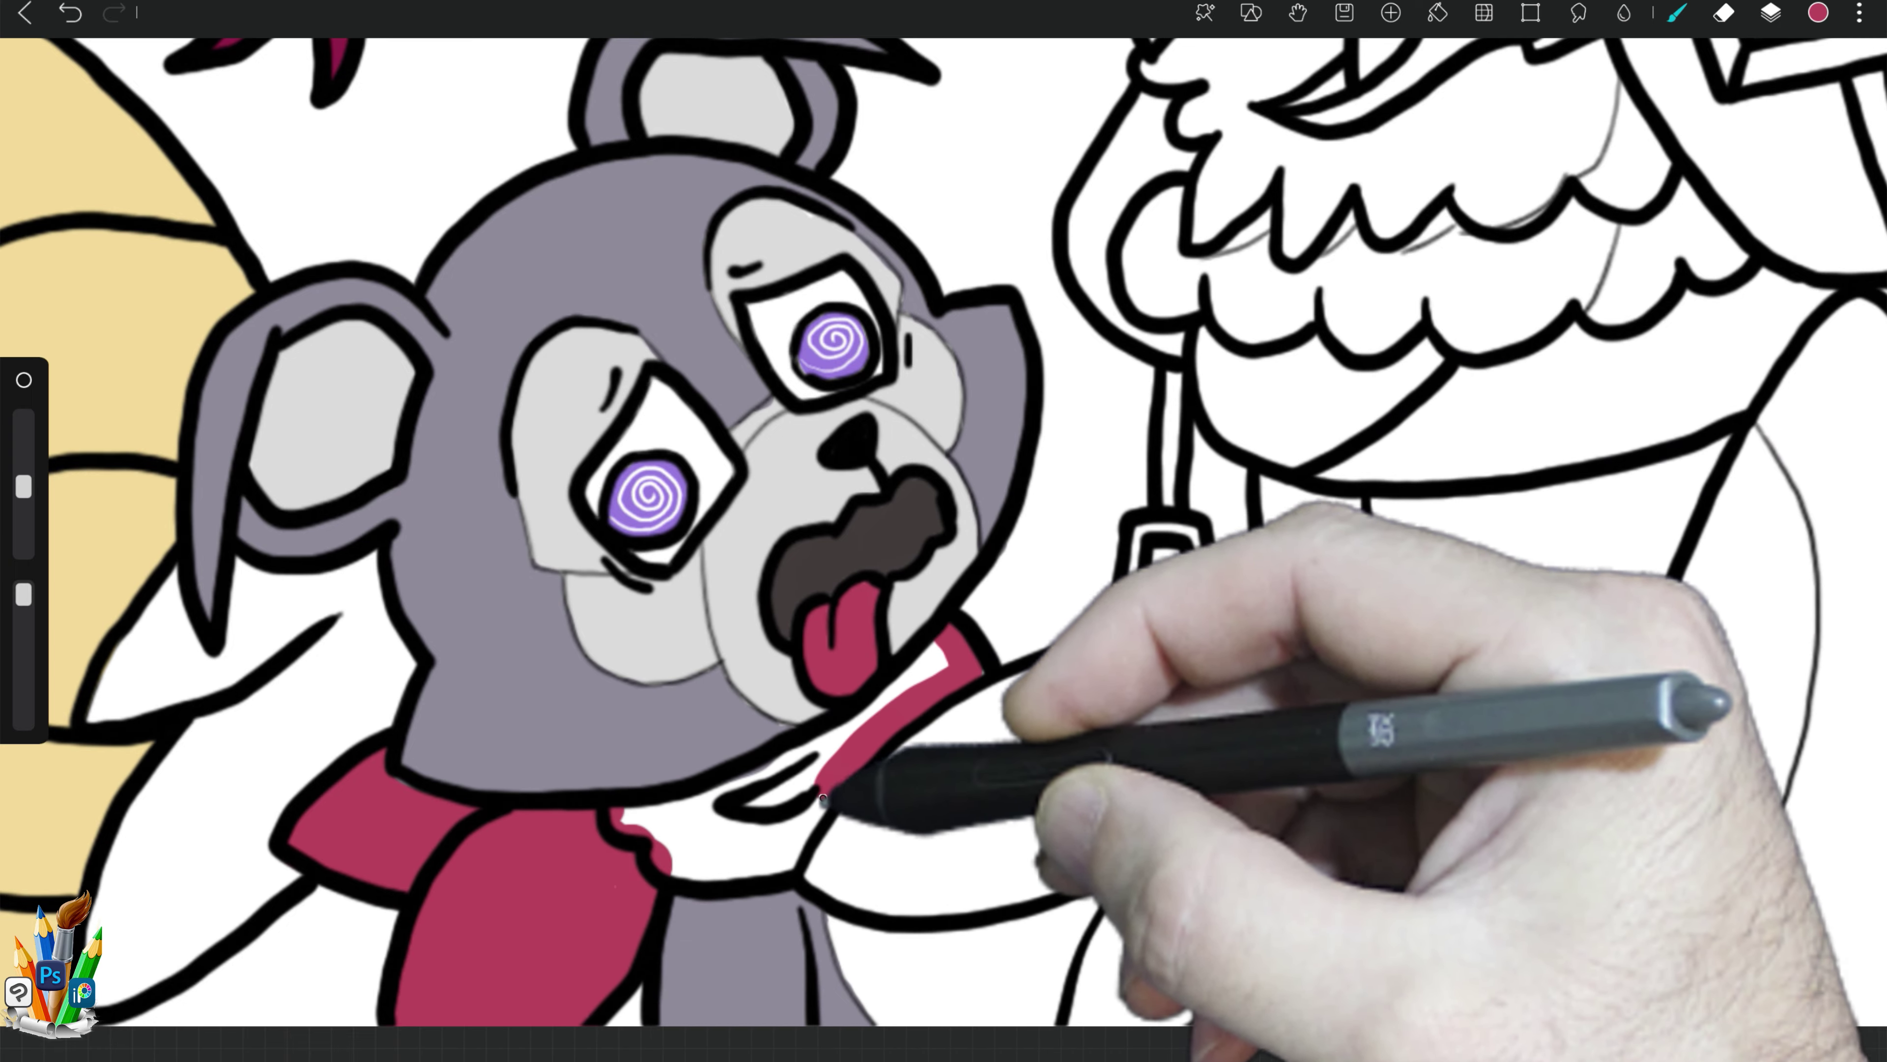
mouse_move(906, 654)
left_mouse_down()
mouse_move(759, 777)
mouse_move(728, 833)
left_mouse_up()
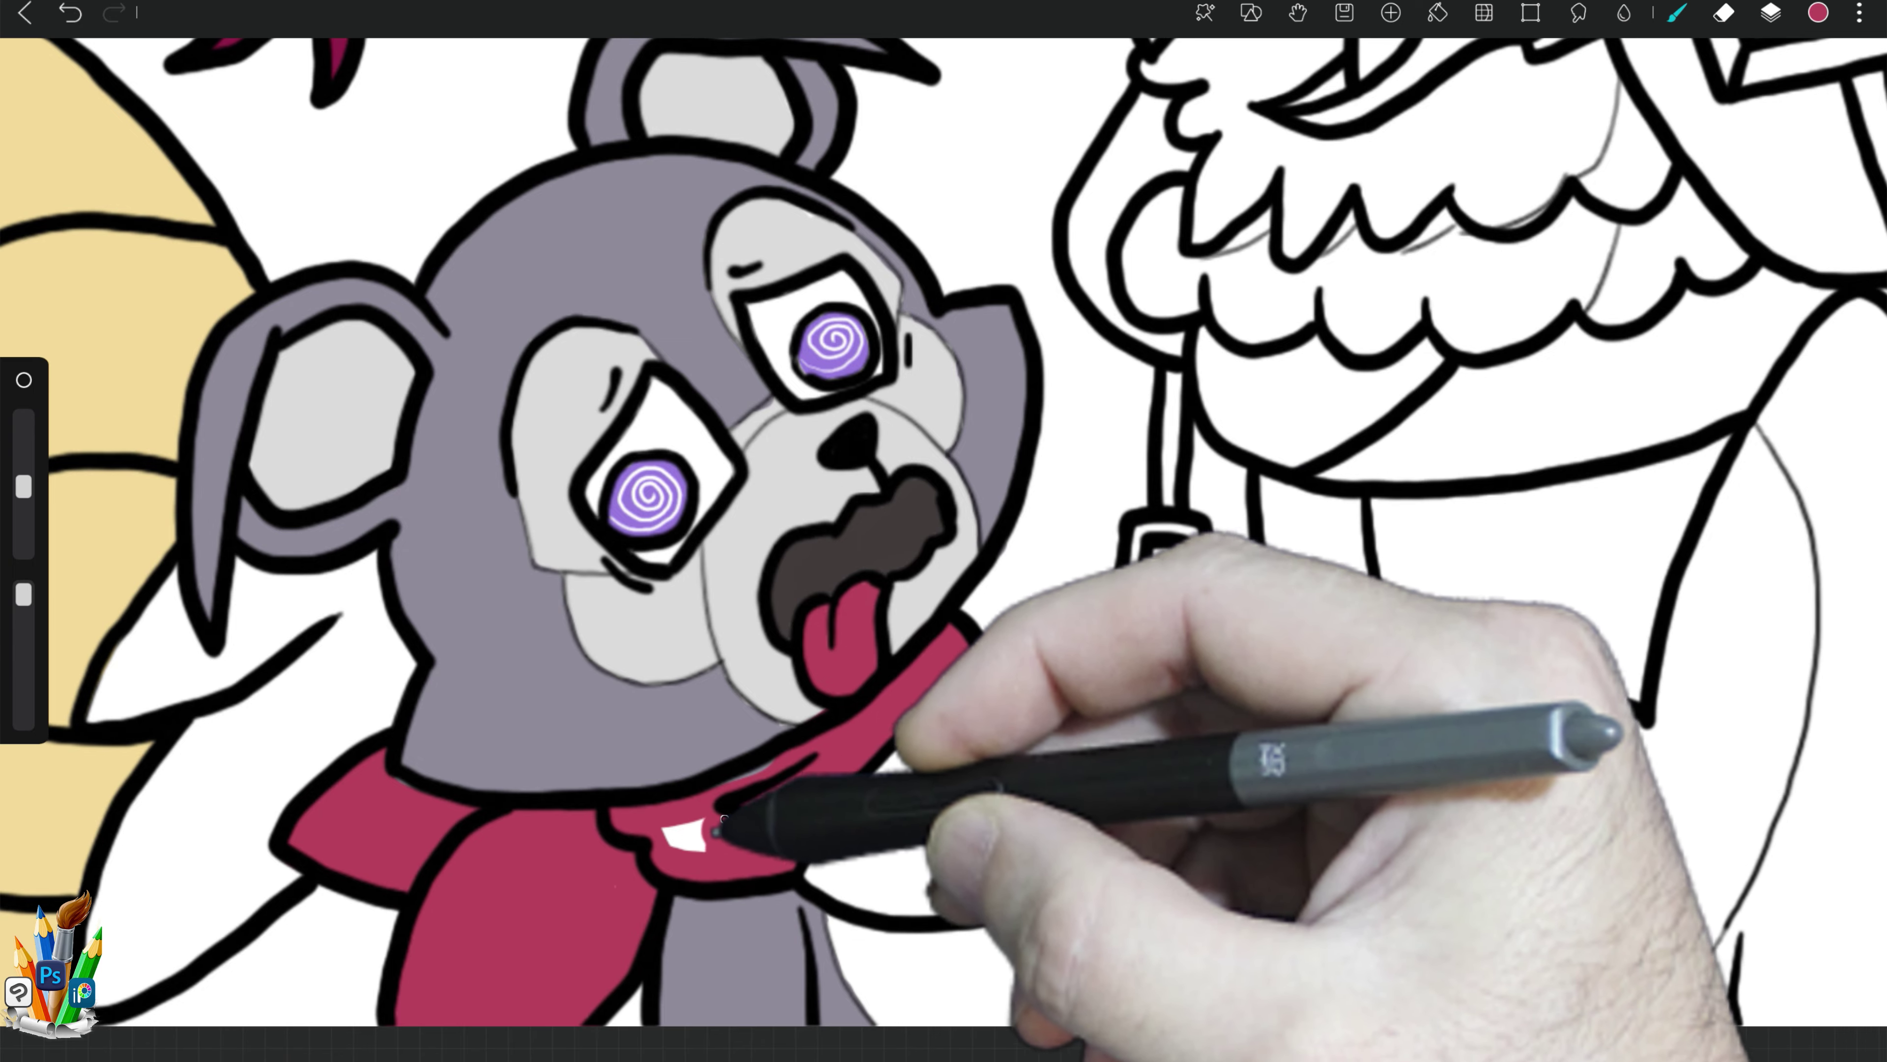
left_click(1818, 13)
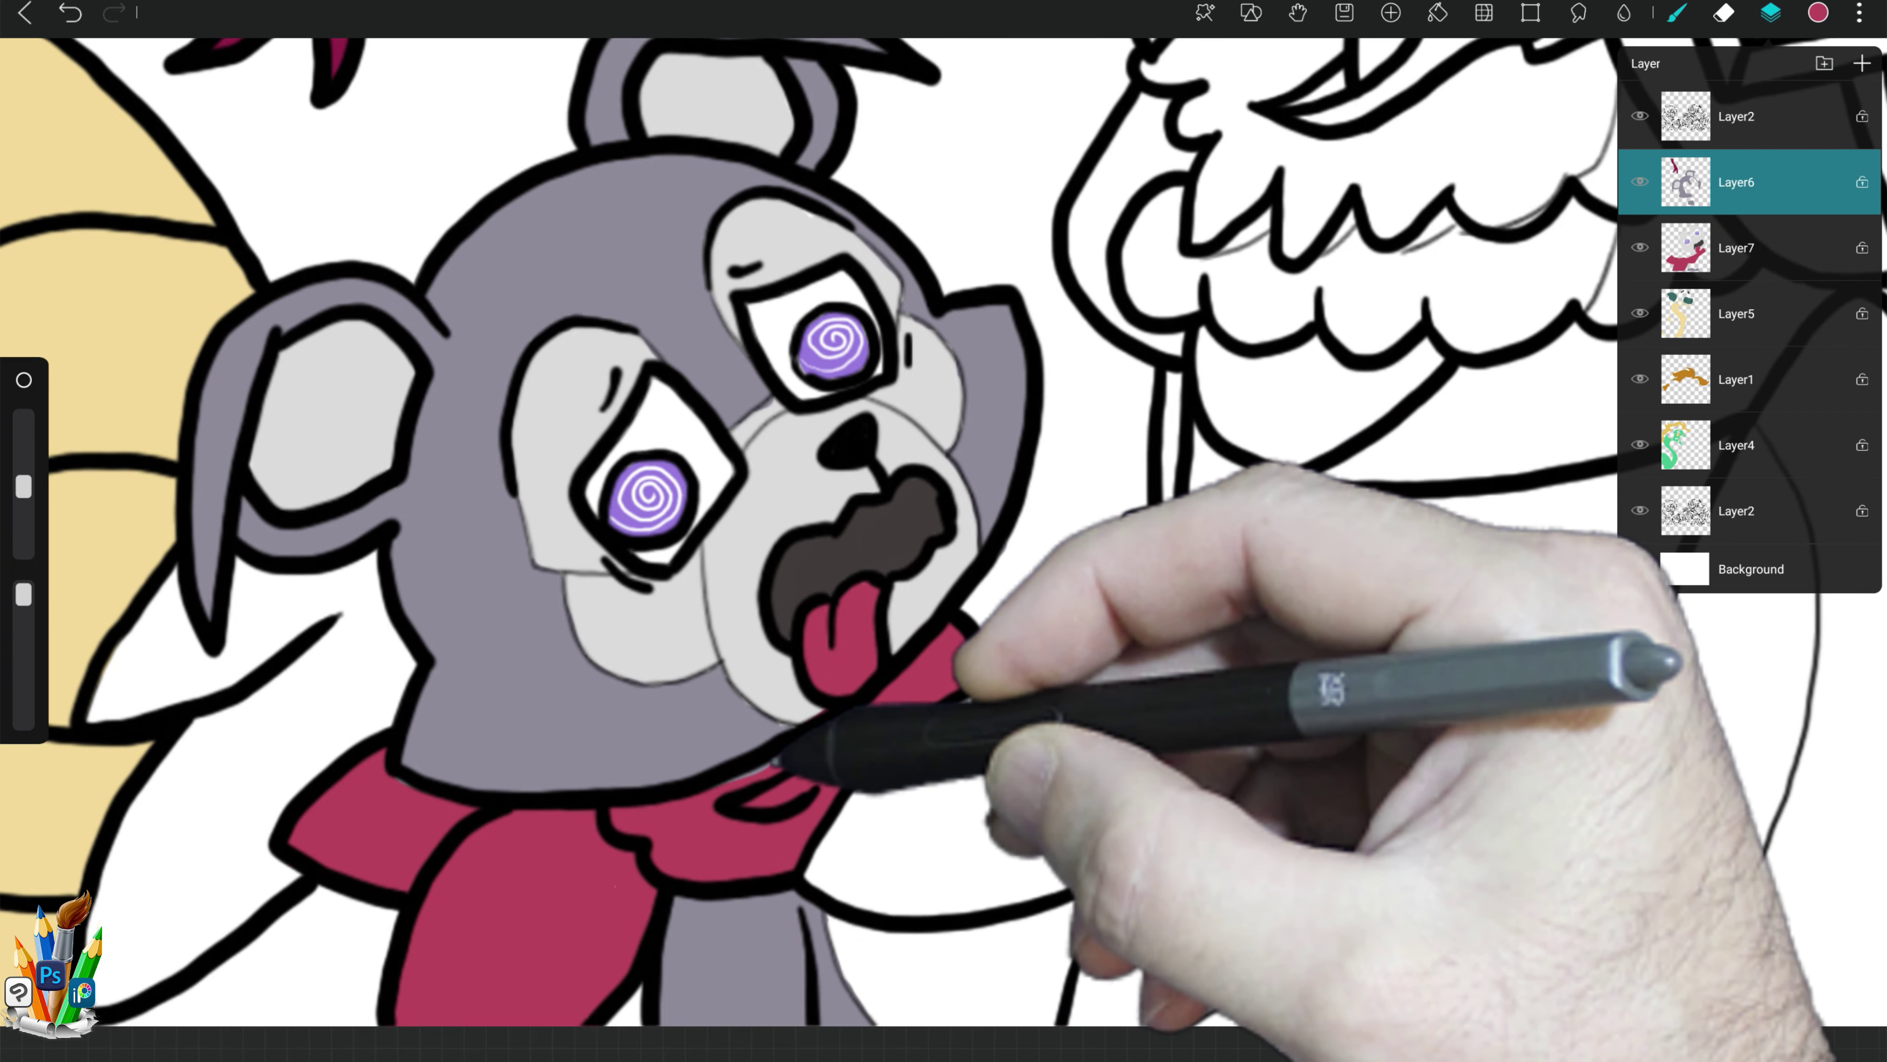
Step: Switch to the eraser, select the scarf layer Layer7 and open the colour chooser
key("e")
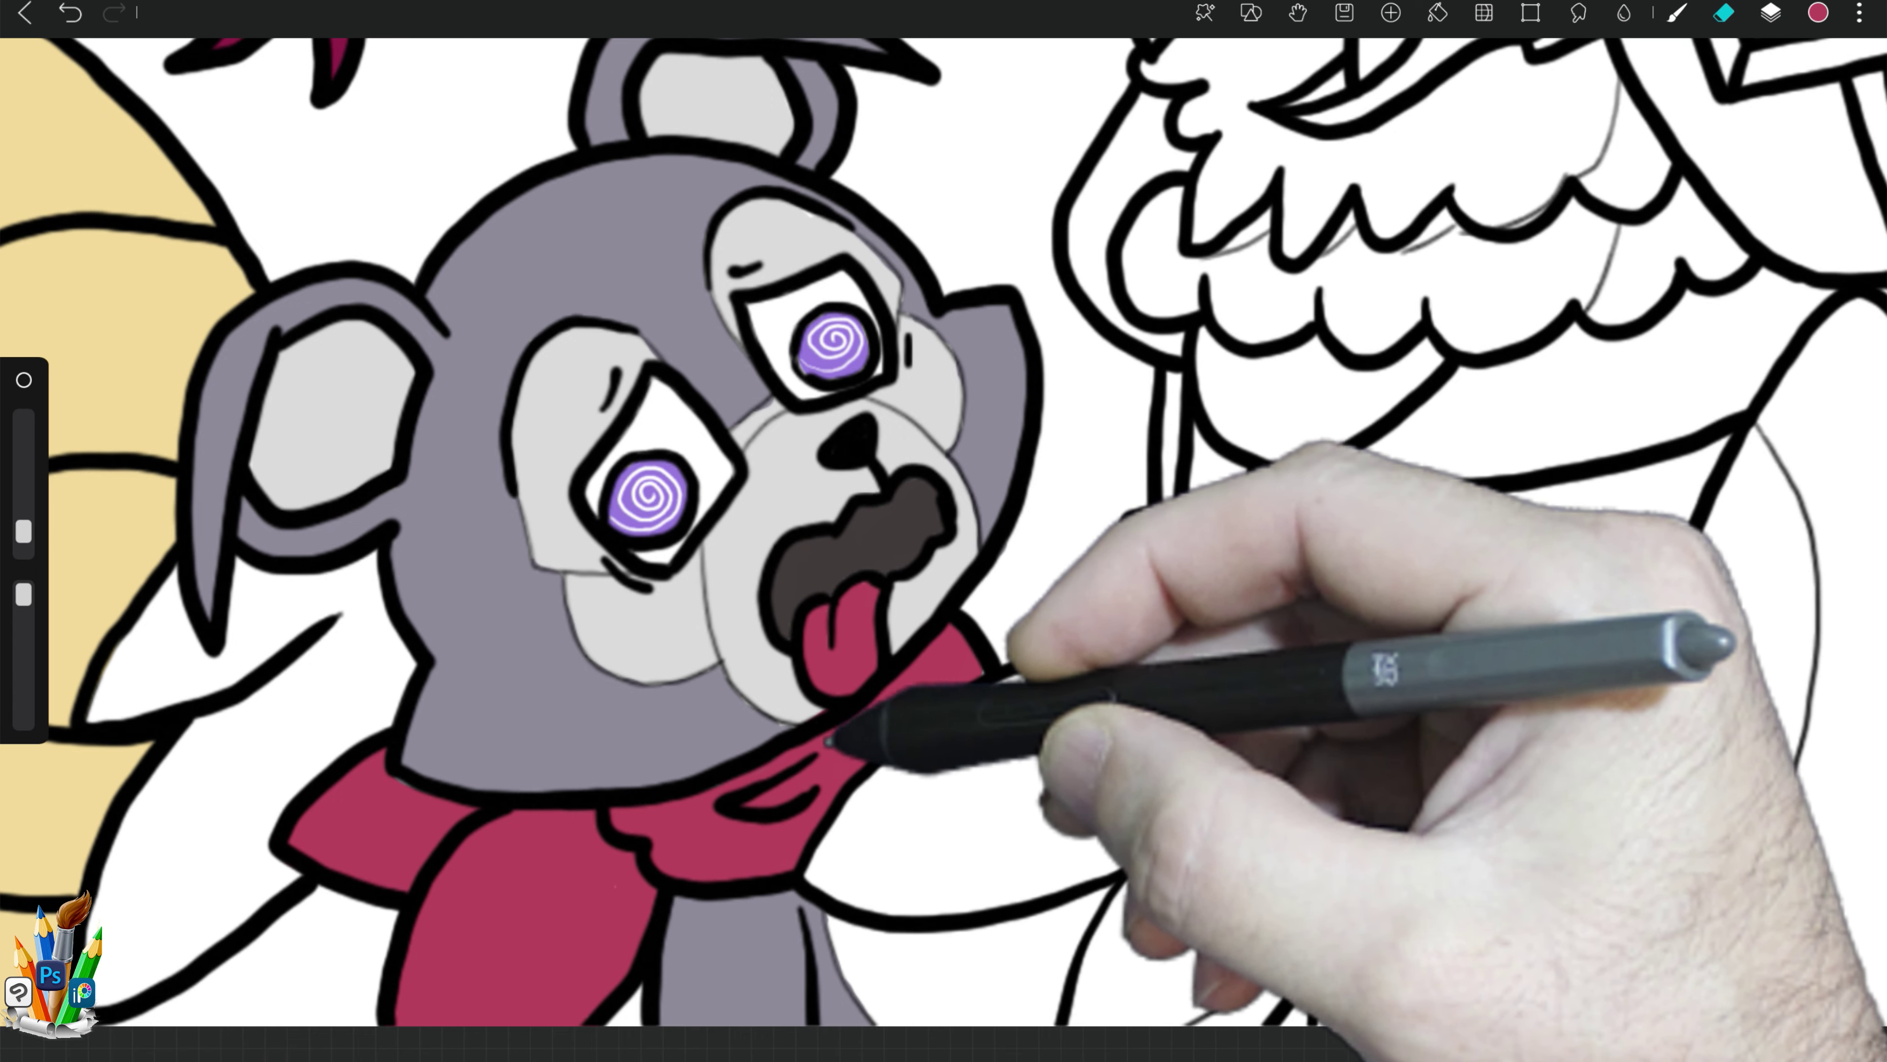
left_click(1770, 13)
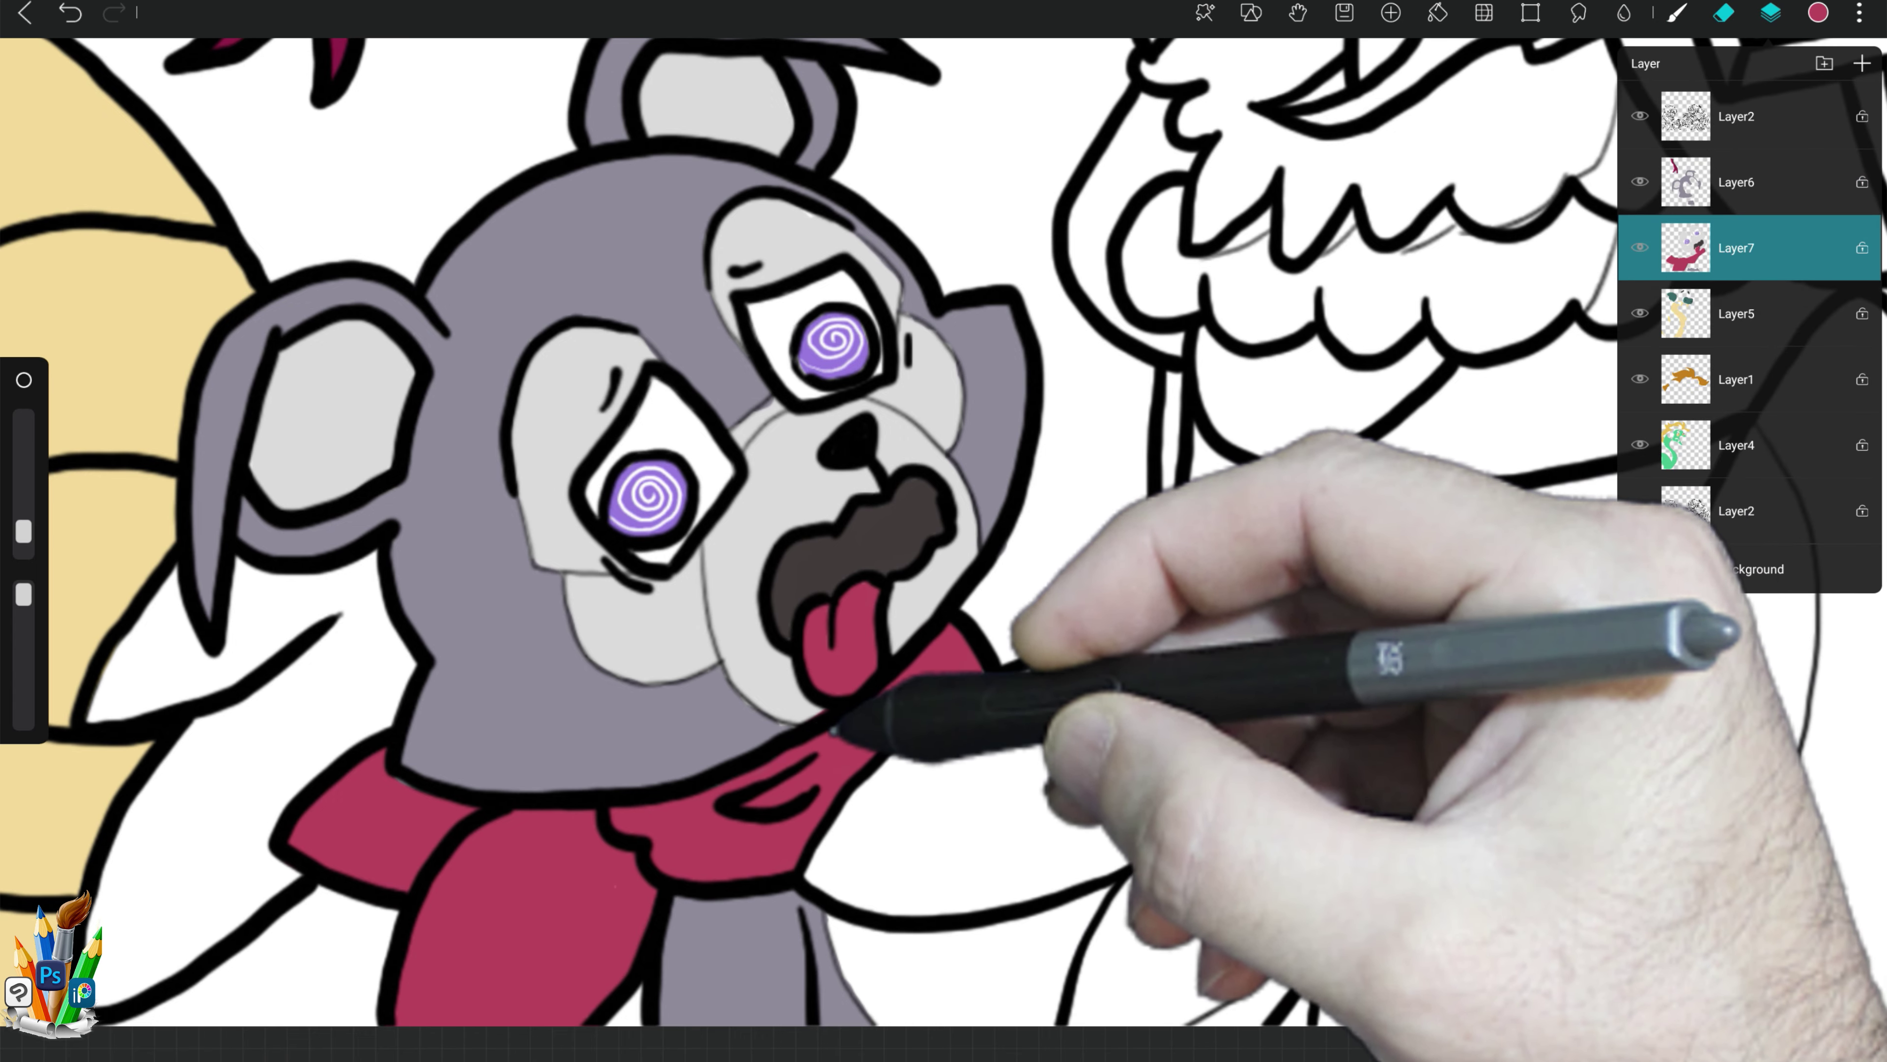
left_click(1818, 13)
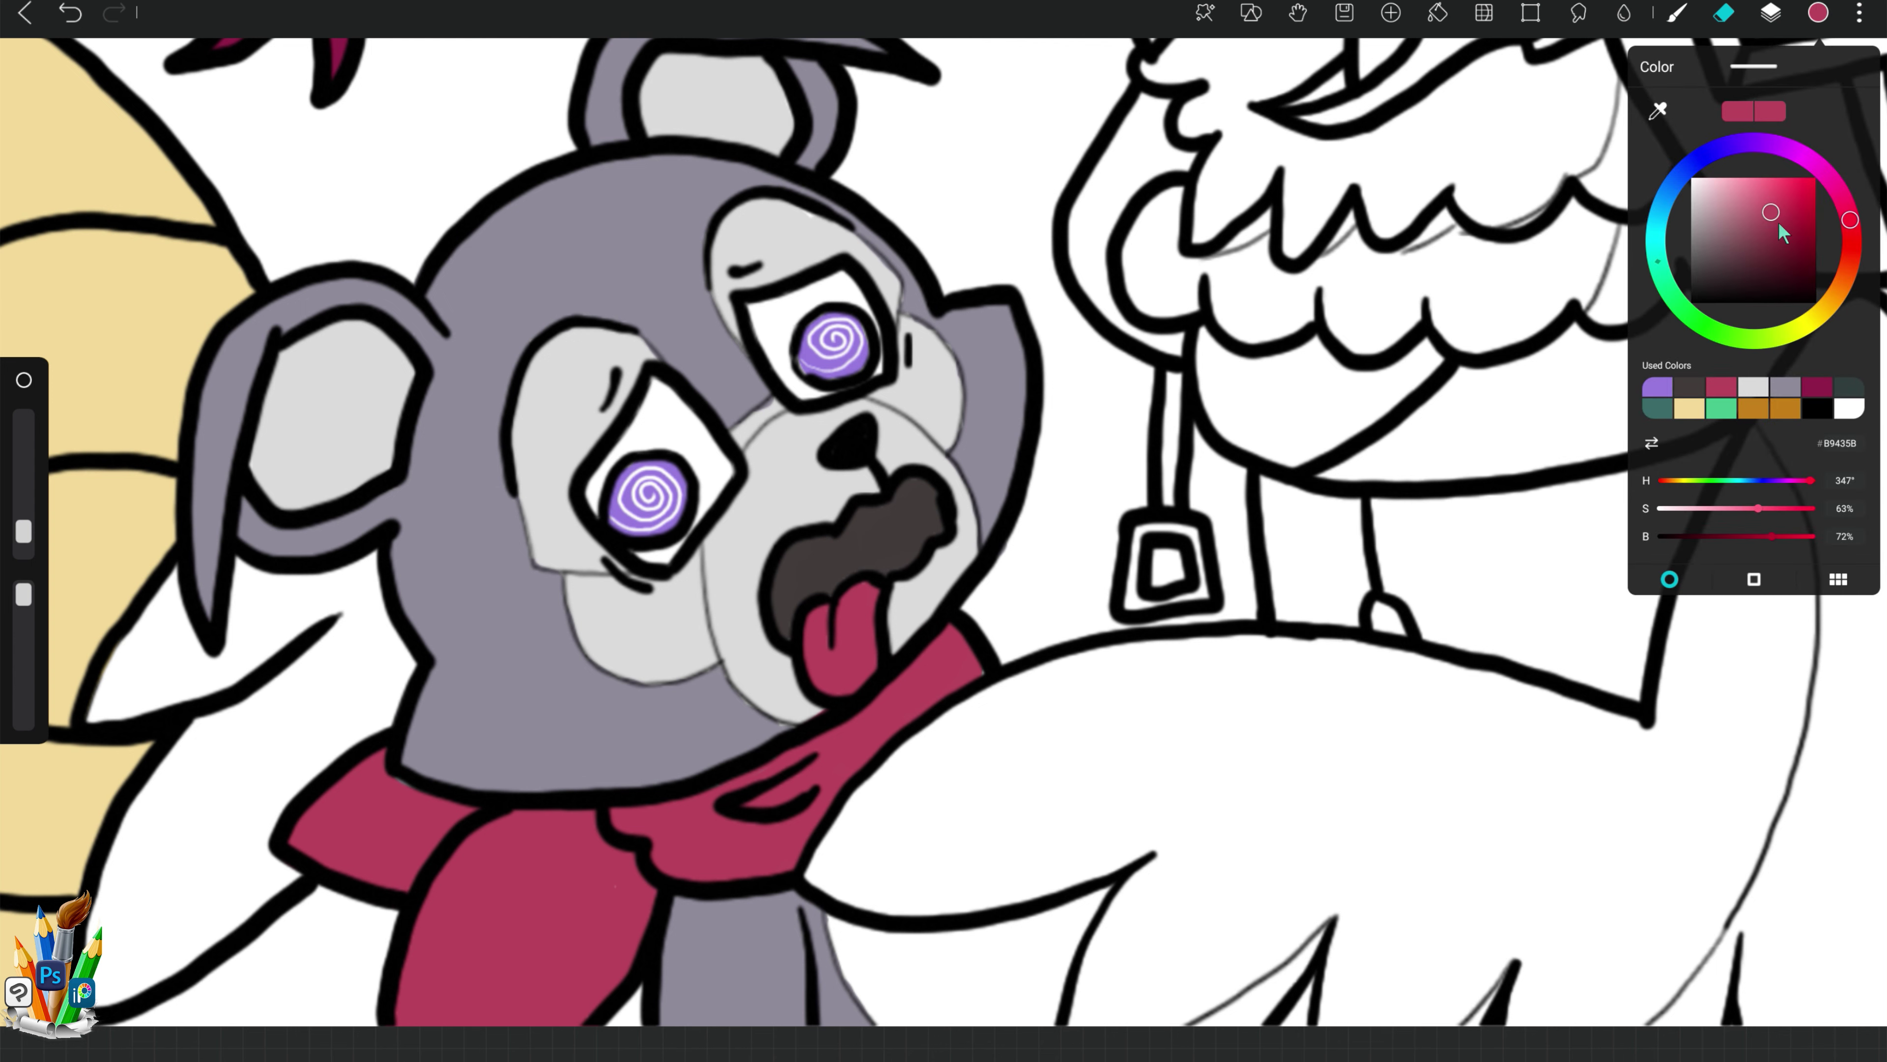
Step: Undo one stroke, then add darker crimson shading and highlights to the scarf folds
left_click(1203, 468)
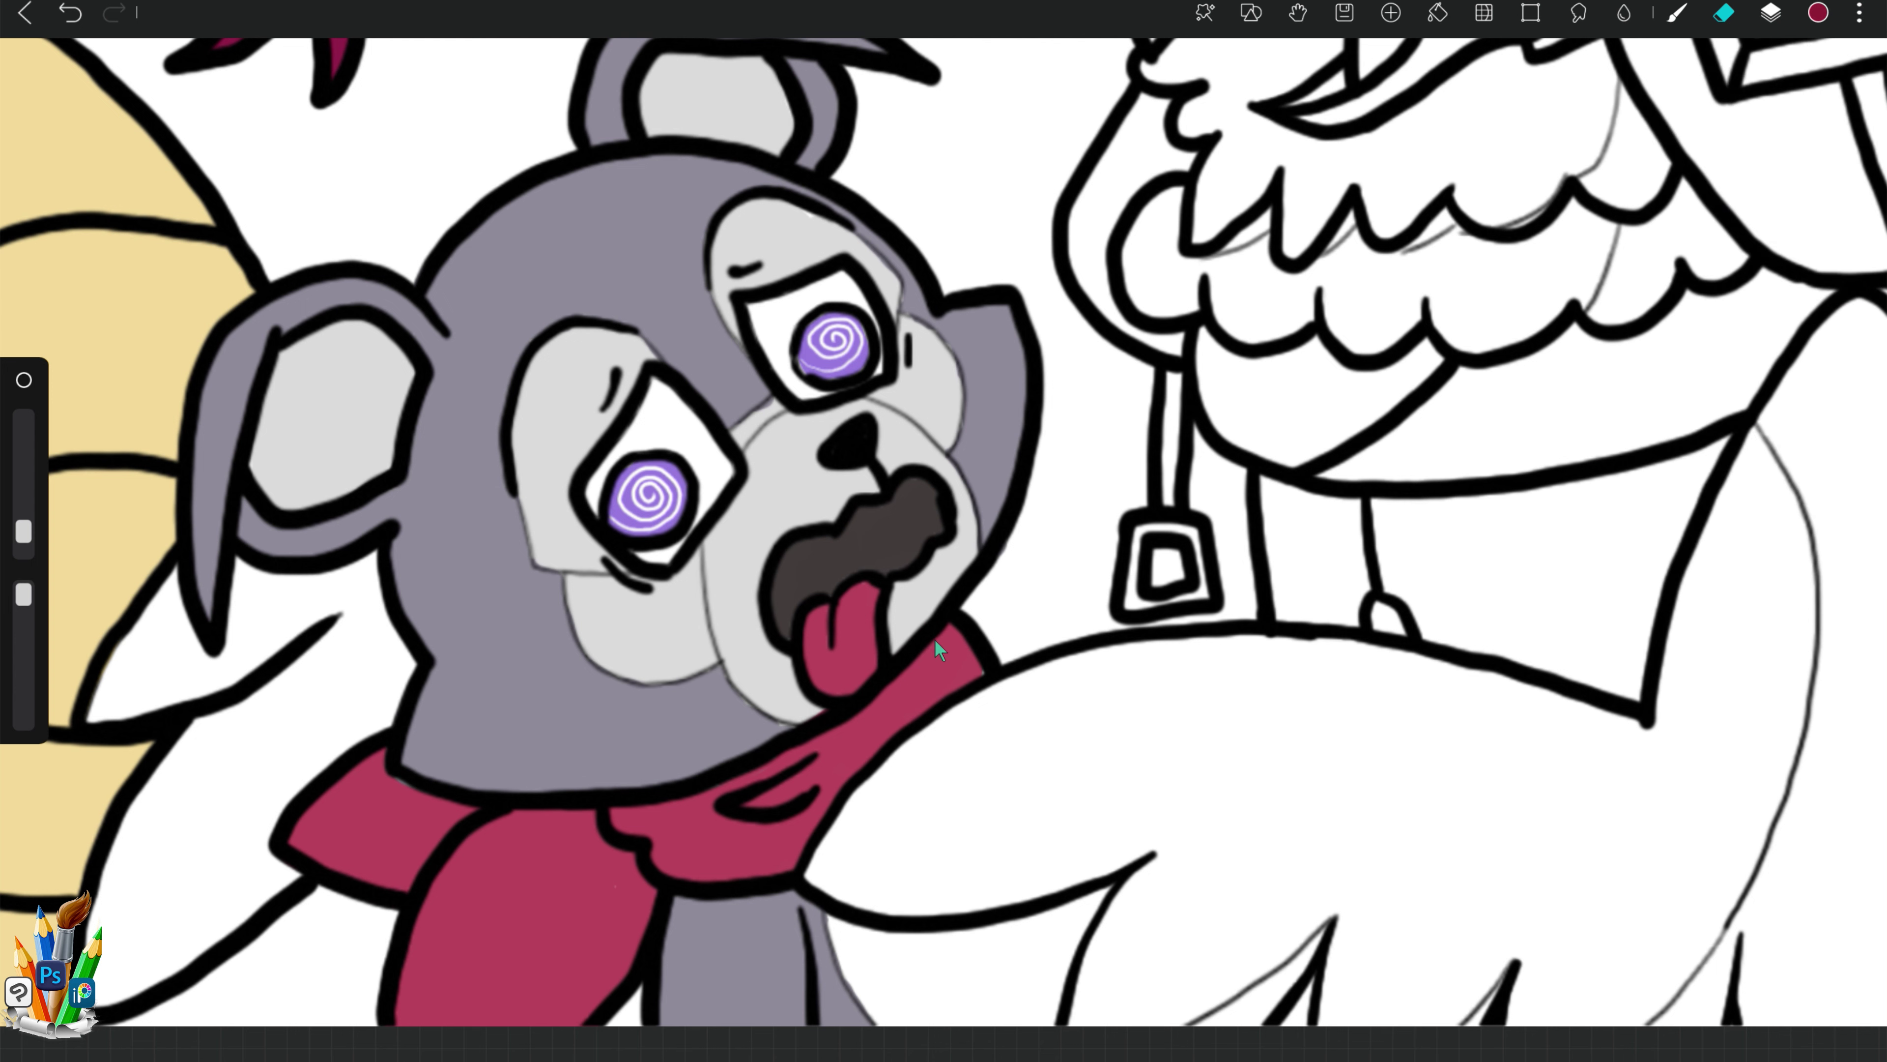
key("b")
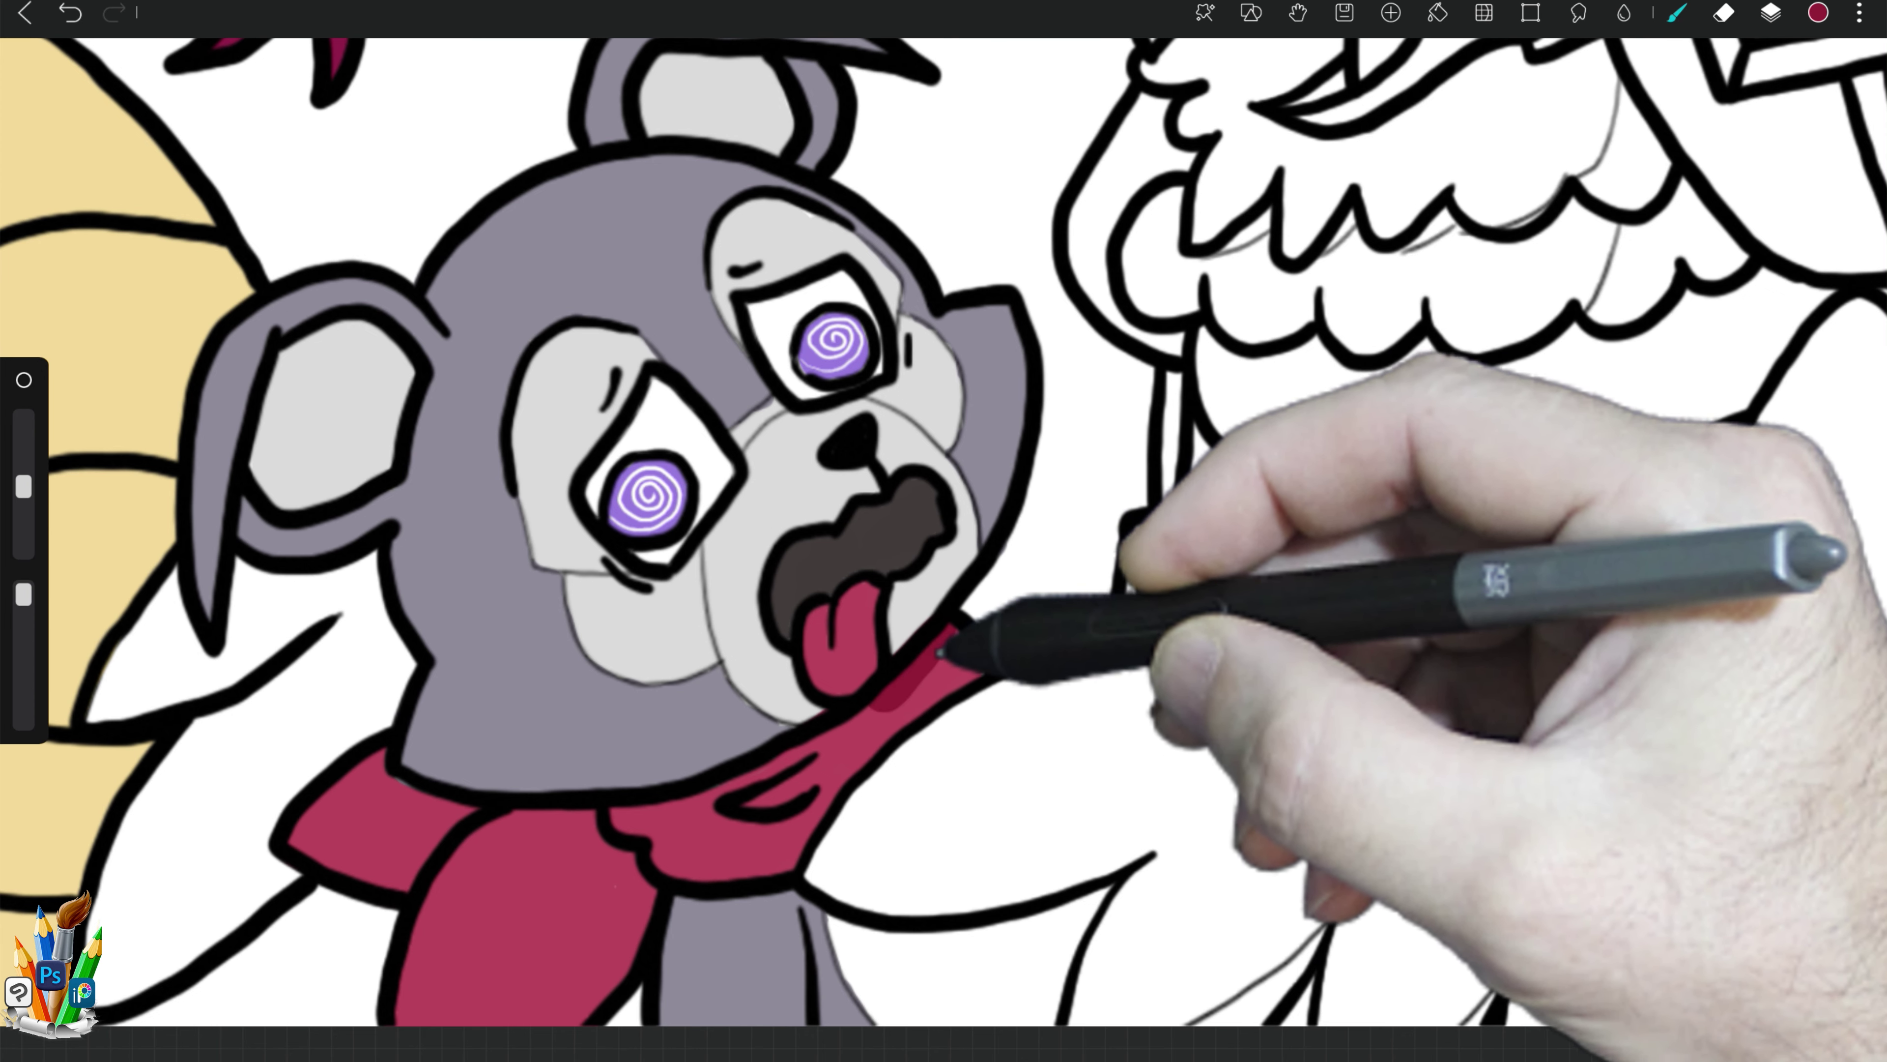
key("ctrl+z")
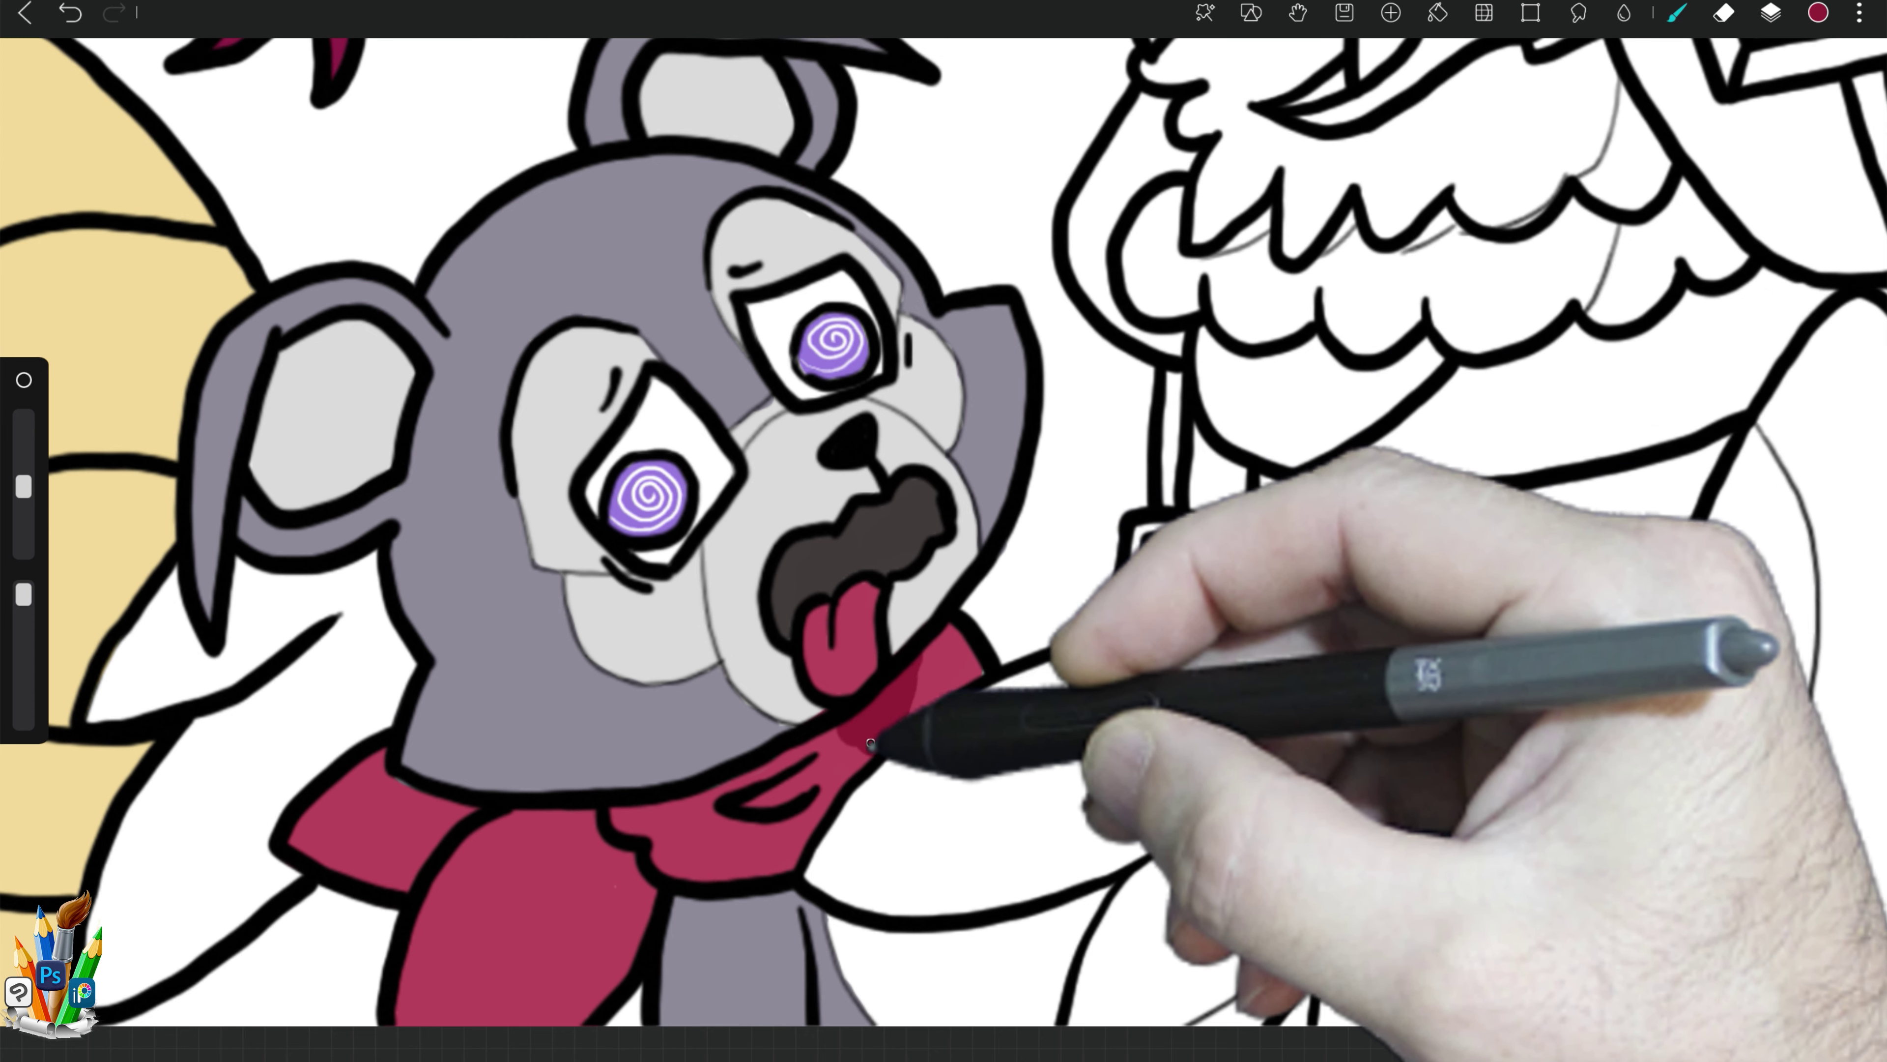
left_click_drag(921, 658, 648, 881)
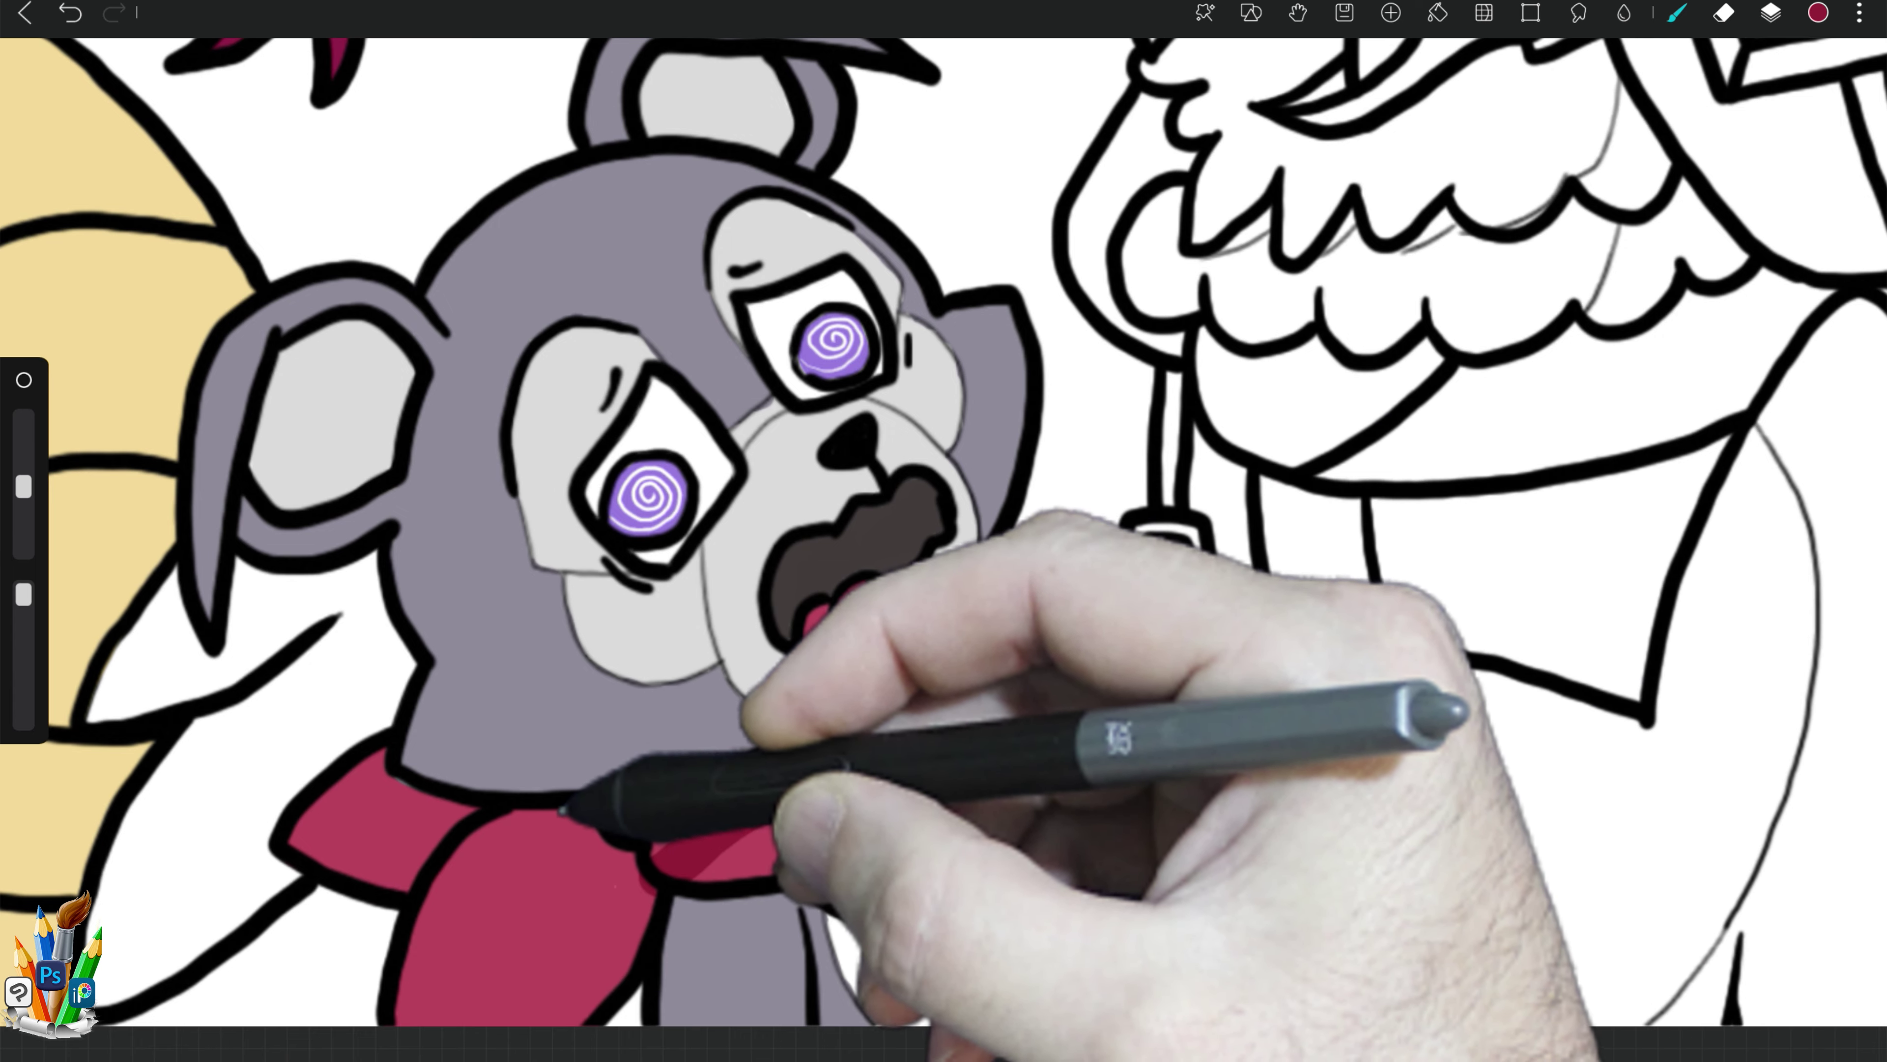
left_click_drag(632, 787, 548, 991)
left_click_drag(589, 885, 743, 788)
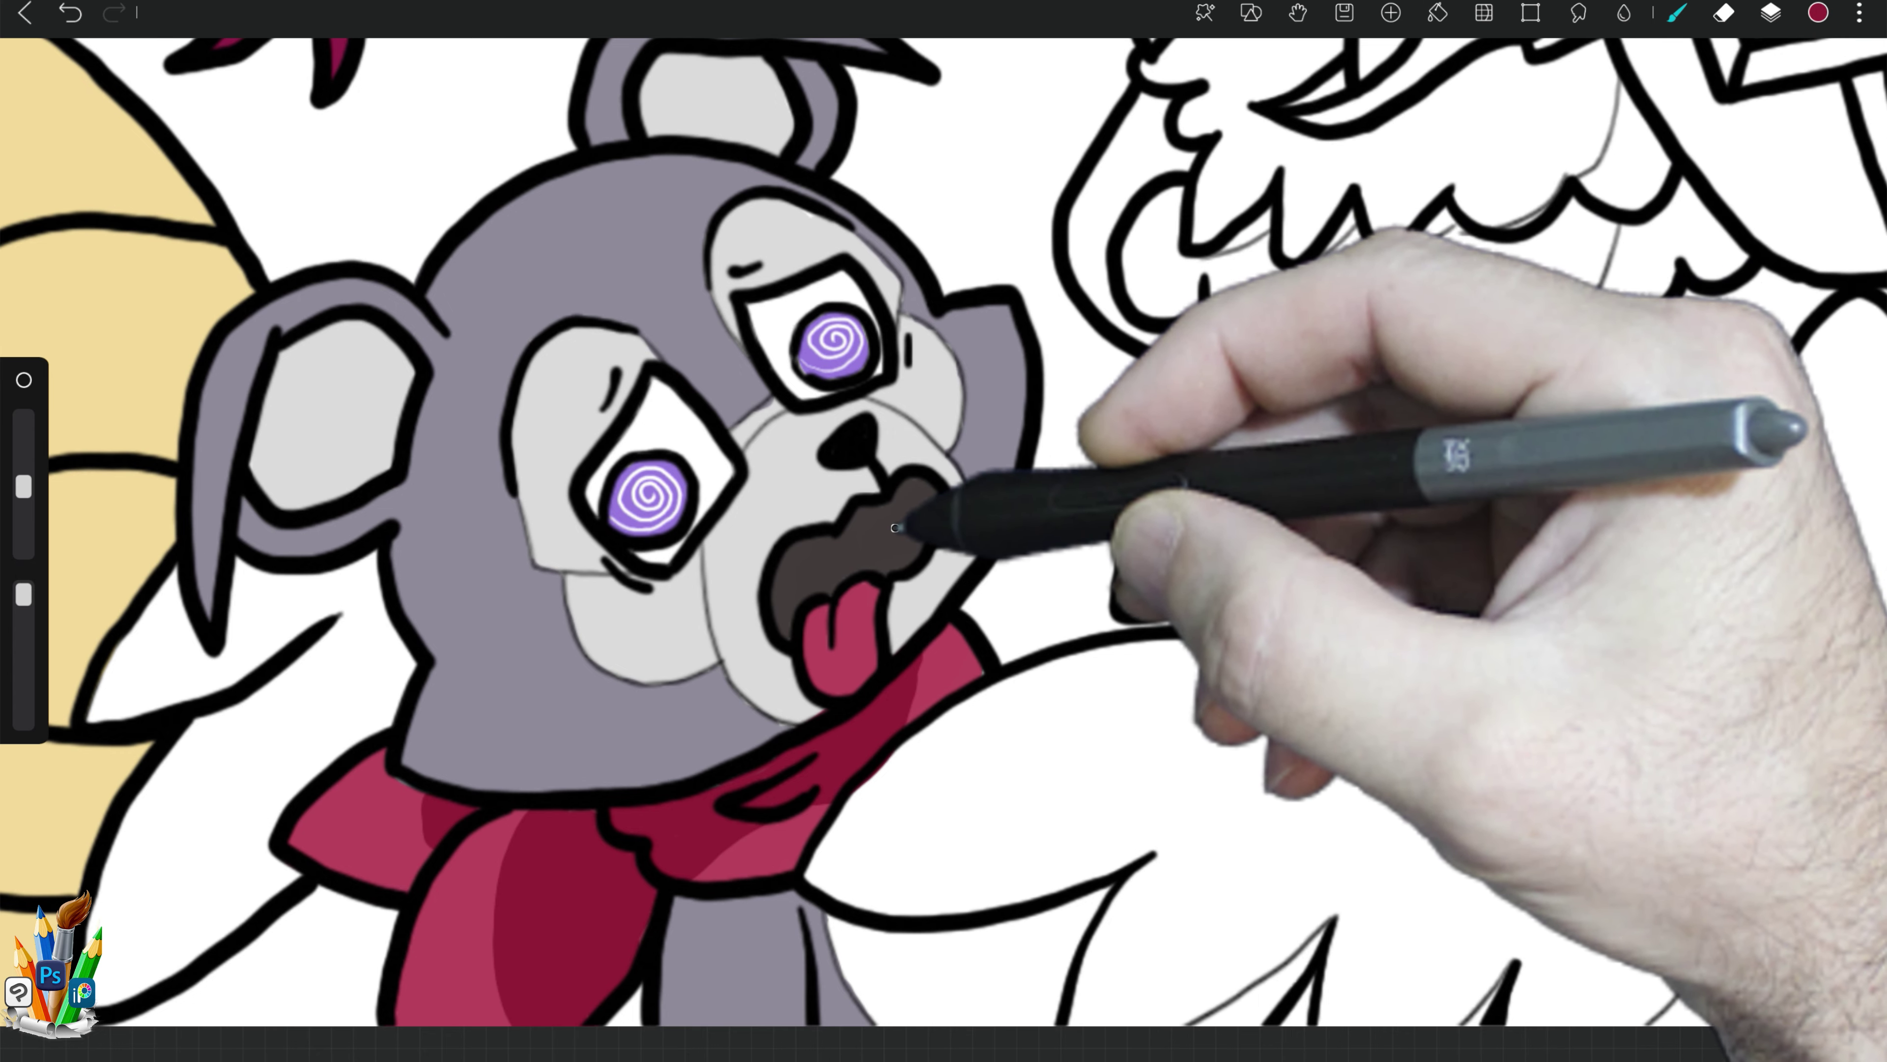
Step: Sample a grey from the muzzle, sketch cheek curves and add new layer Layer8
left_click(907, 461)
left_click_drag(574, 614, 705, 654)
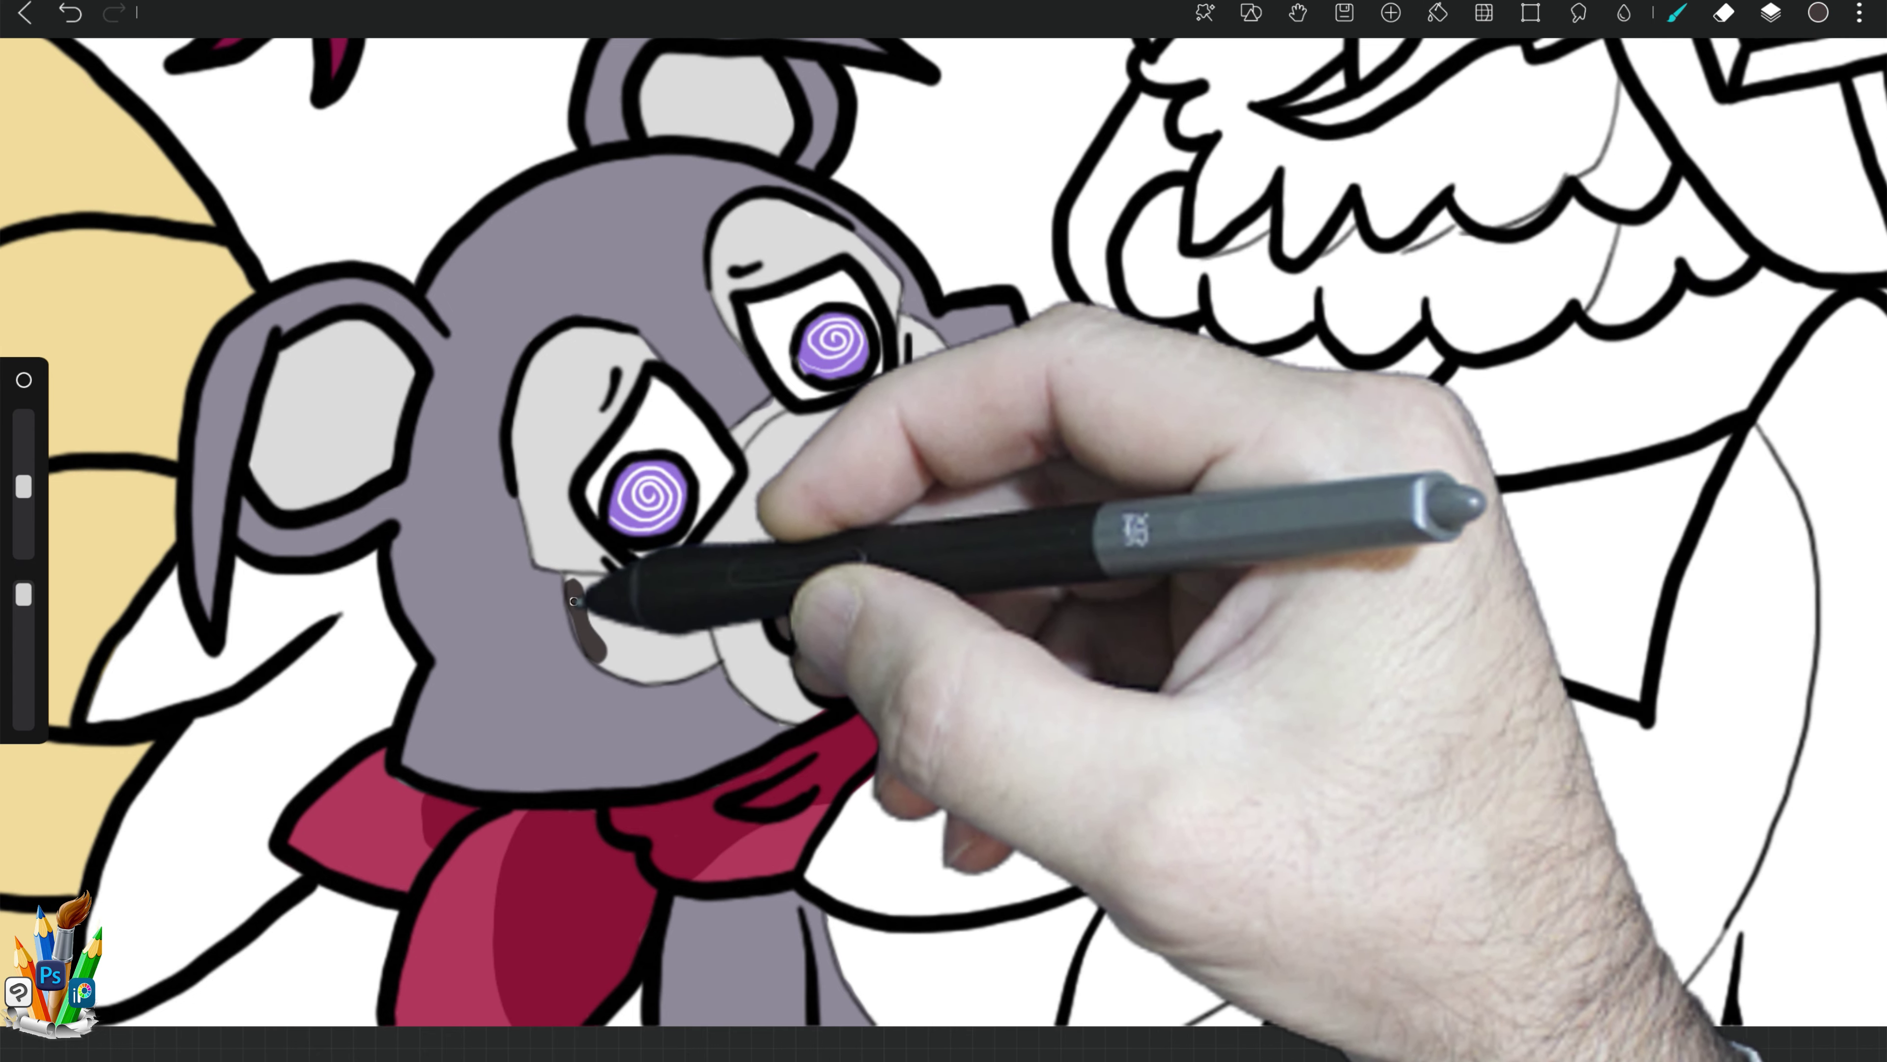
left_click_drag(825, 446, 870, 431)
left_click_drag(788, 535, 936, 505)
left_click(1770, 13)
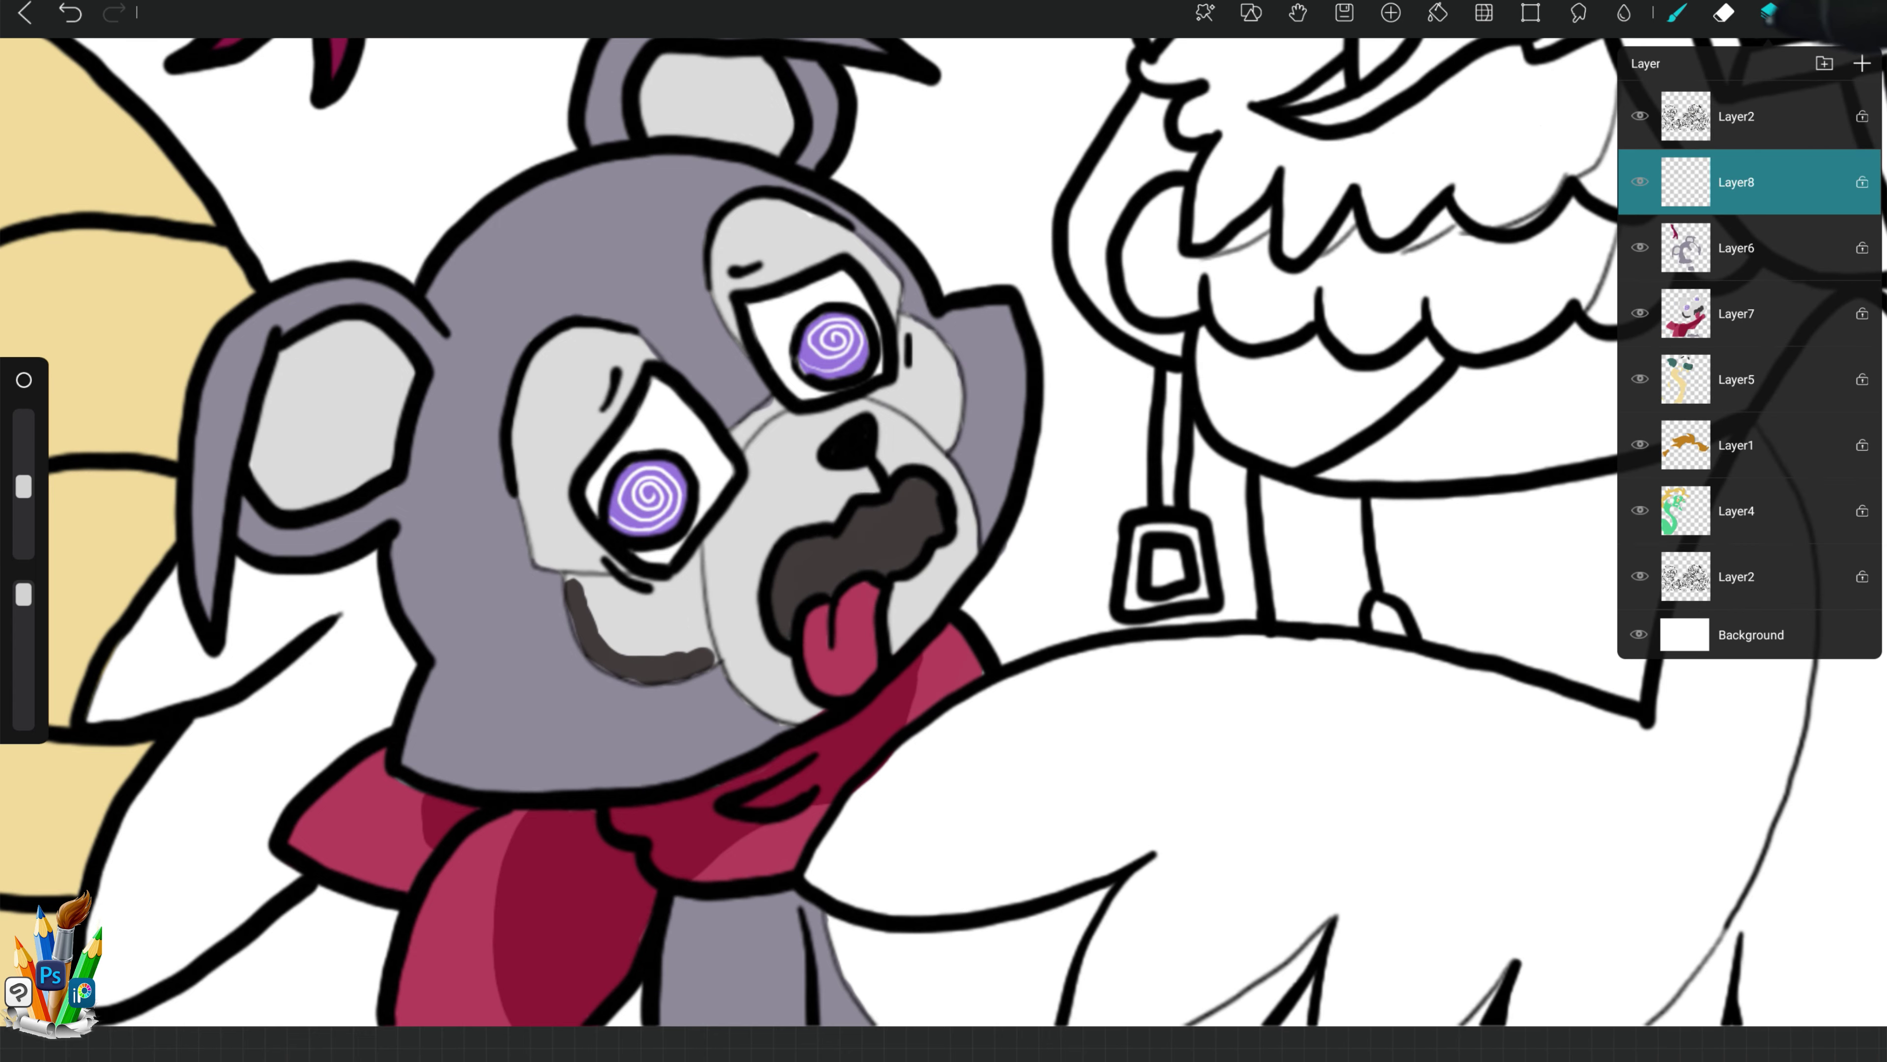
left_click(576, 579)
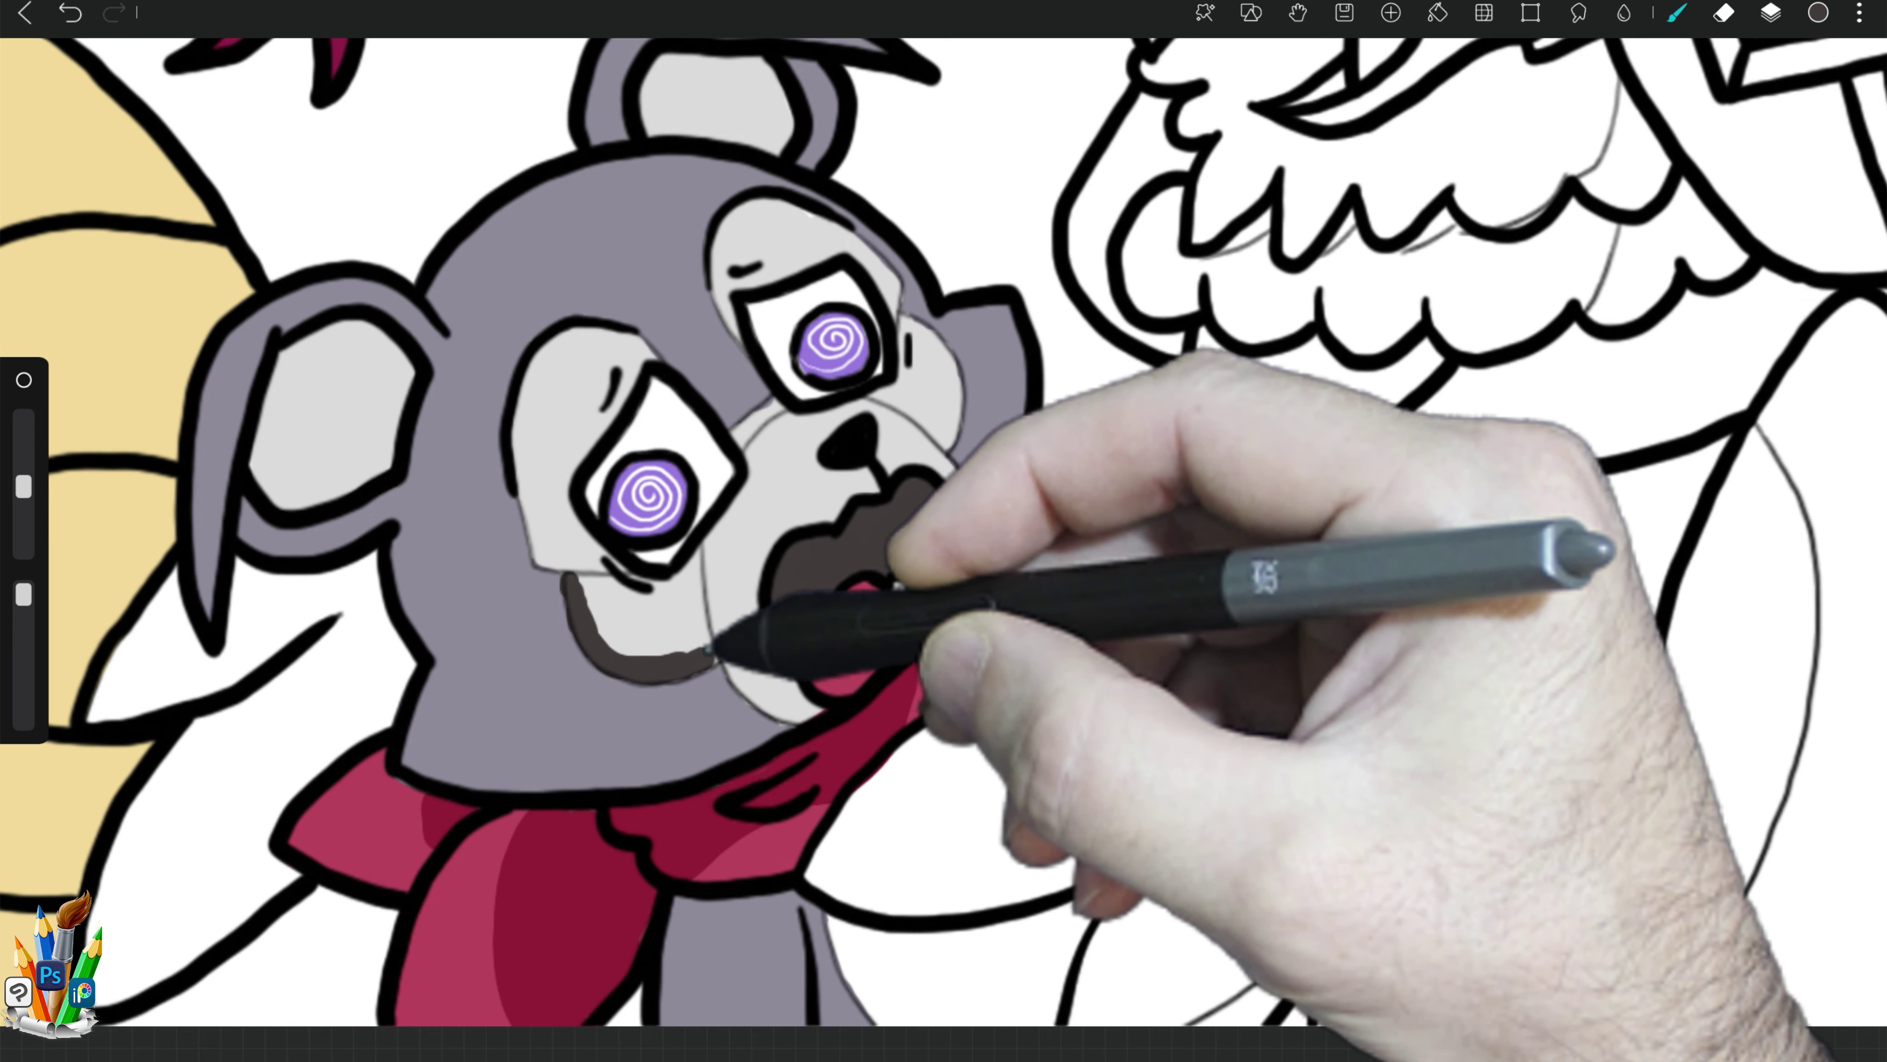
Step: Paint dark grey-brown patches along the muzzle's left side and beside the right eye
left_click_drag(709, 651, 697, 553)
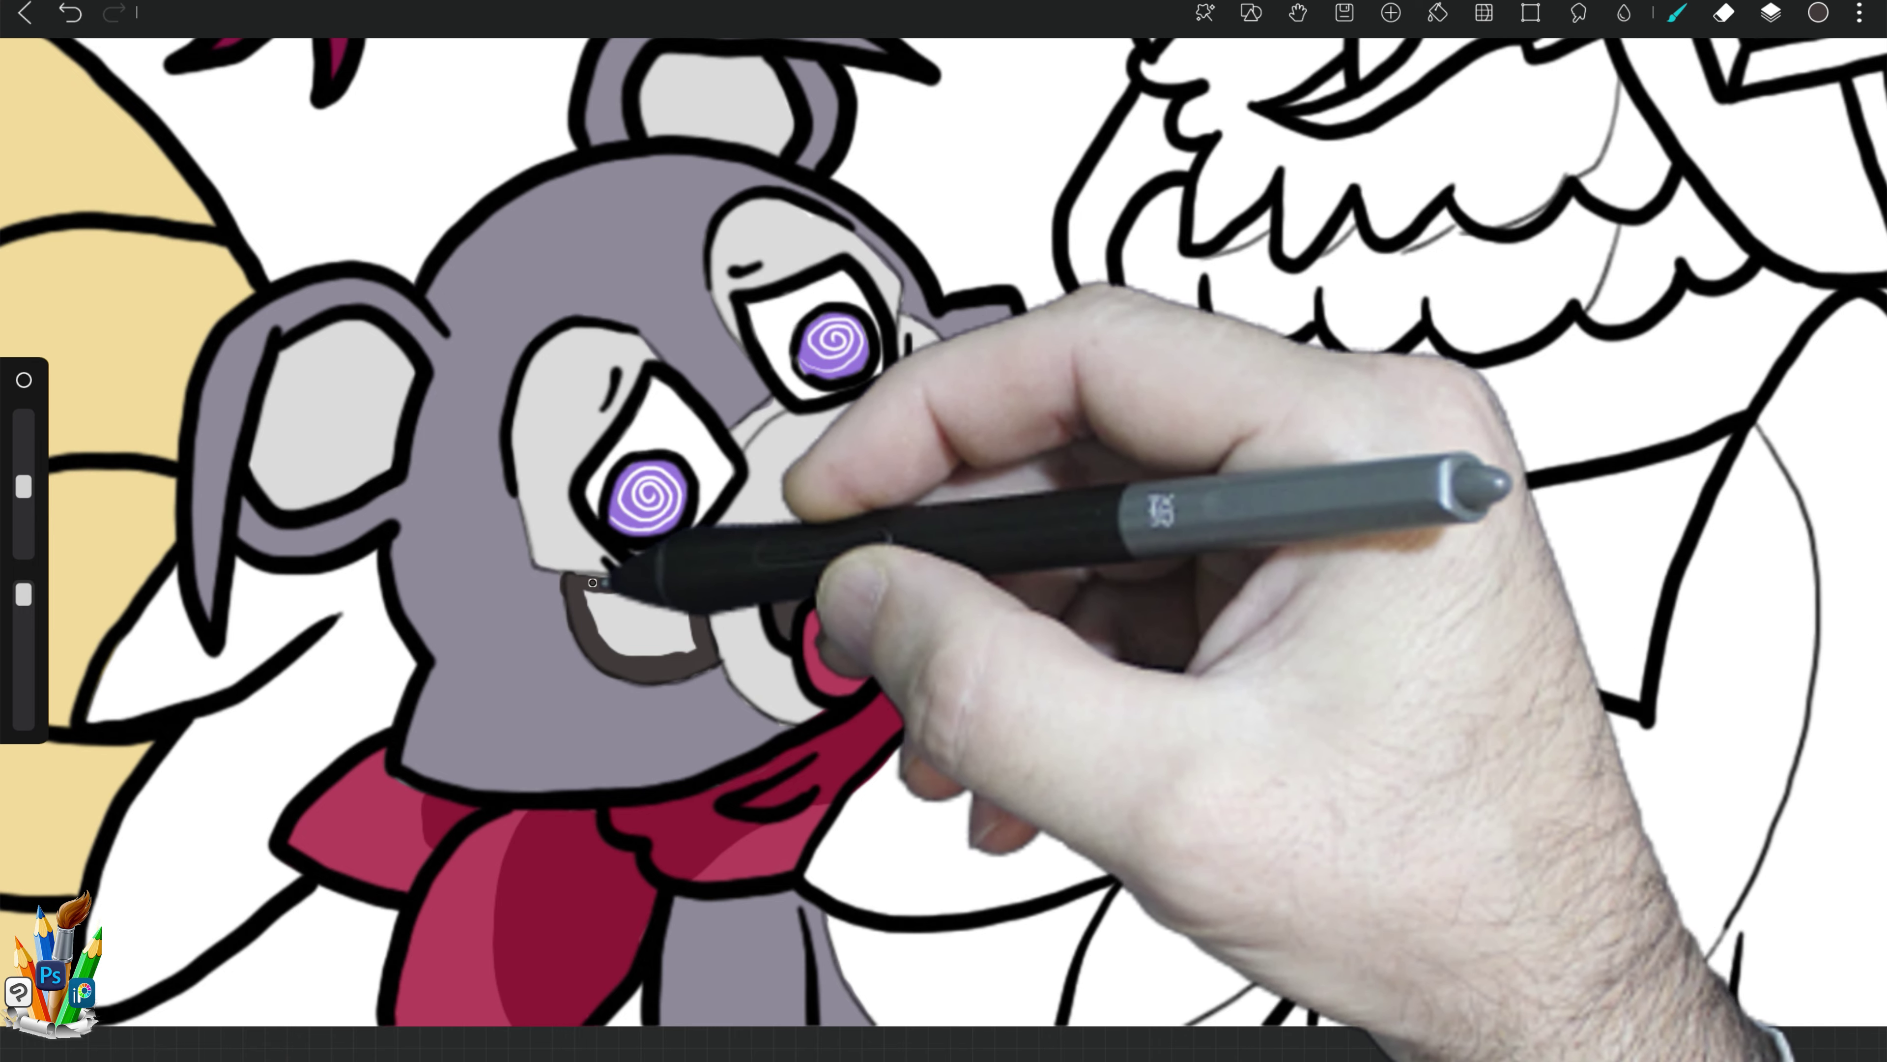
left_click_drag(592, 582, 654, 647)
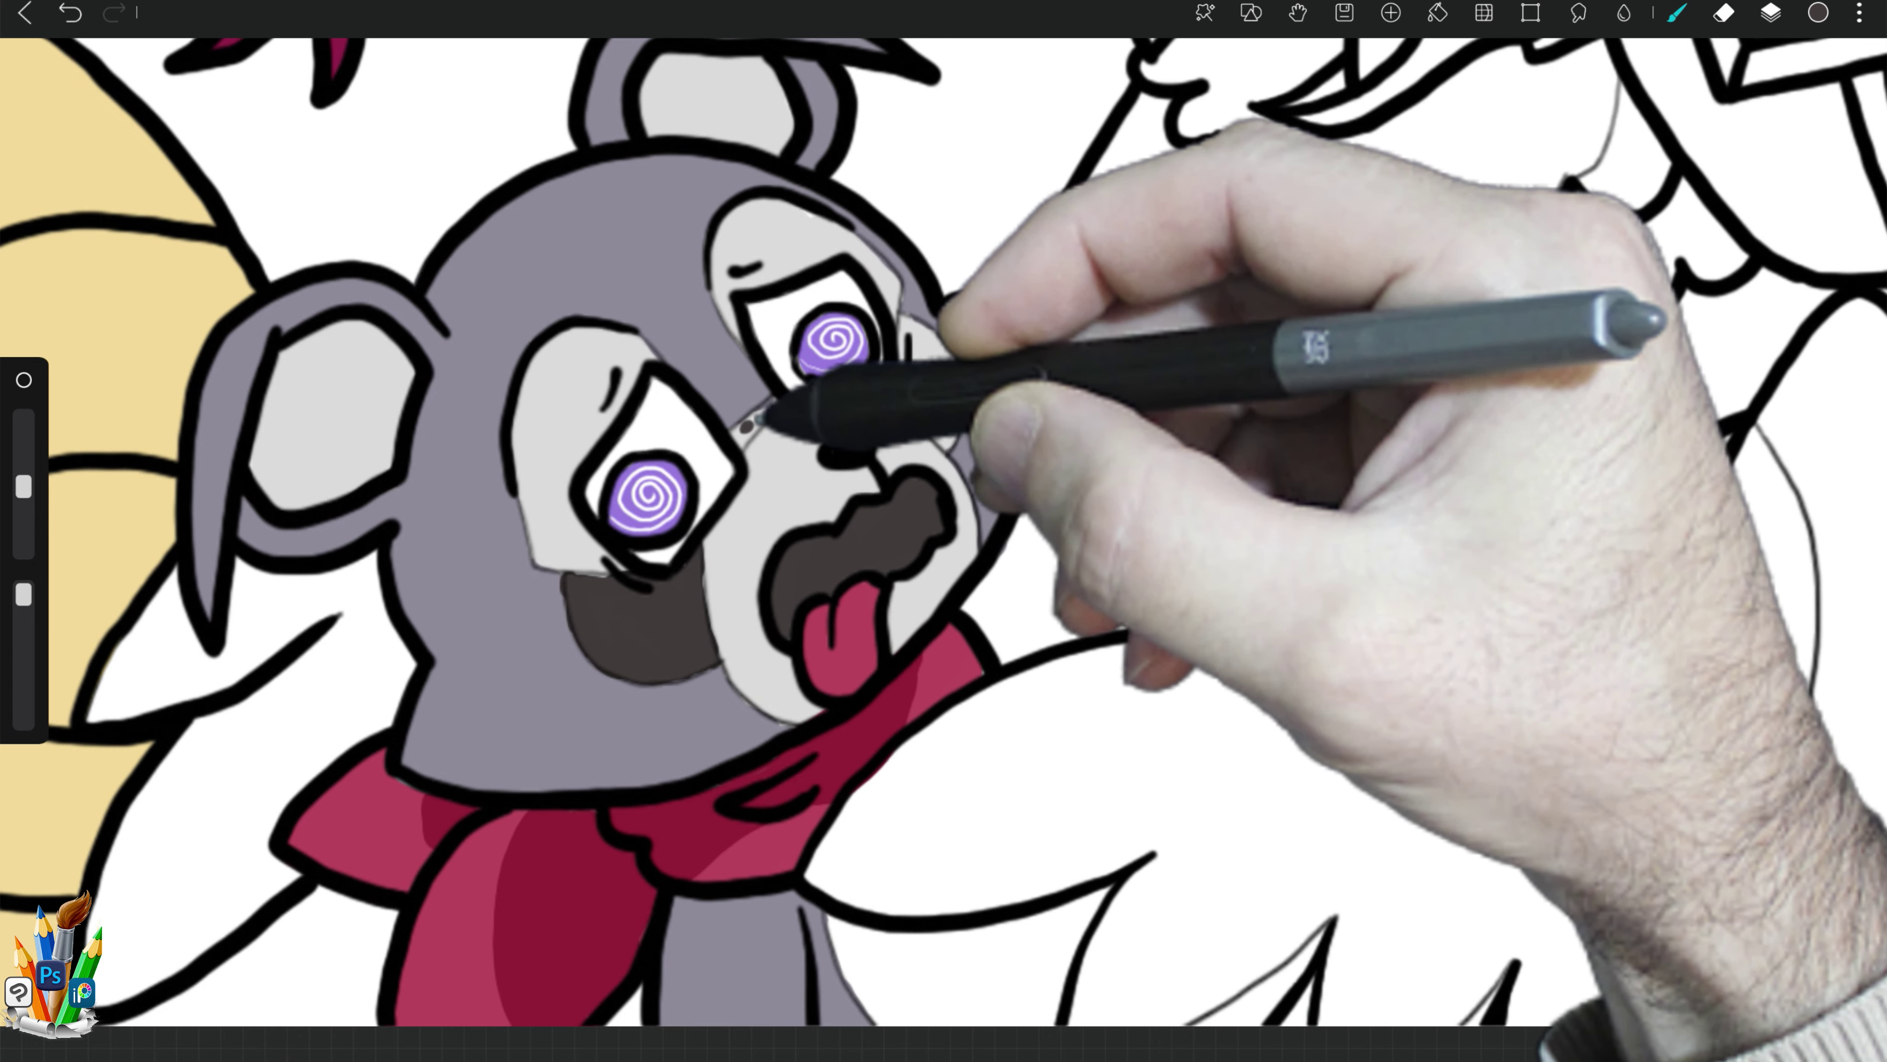
left_click_drag(735, 433, 789, 400)
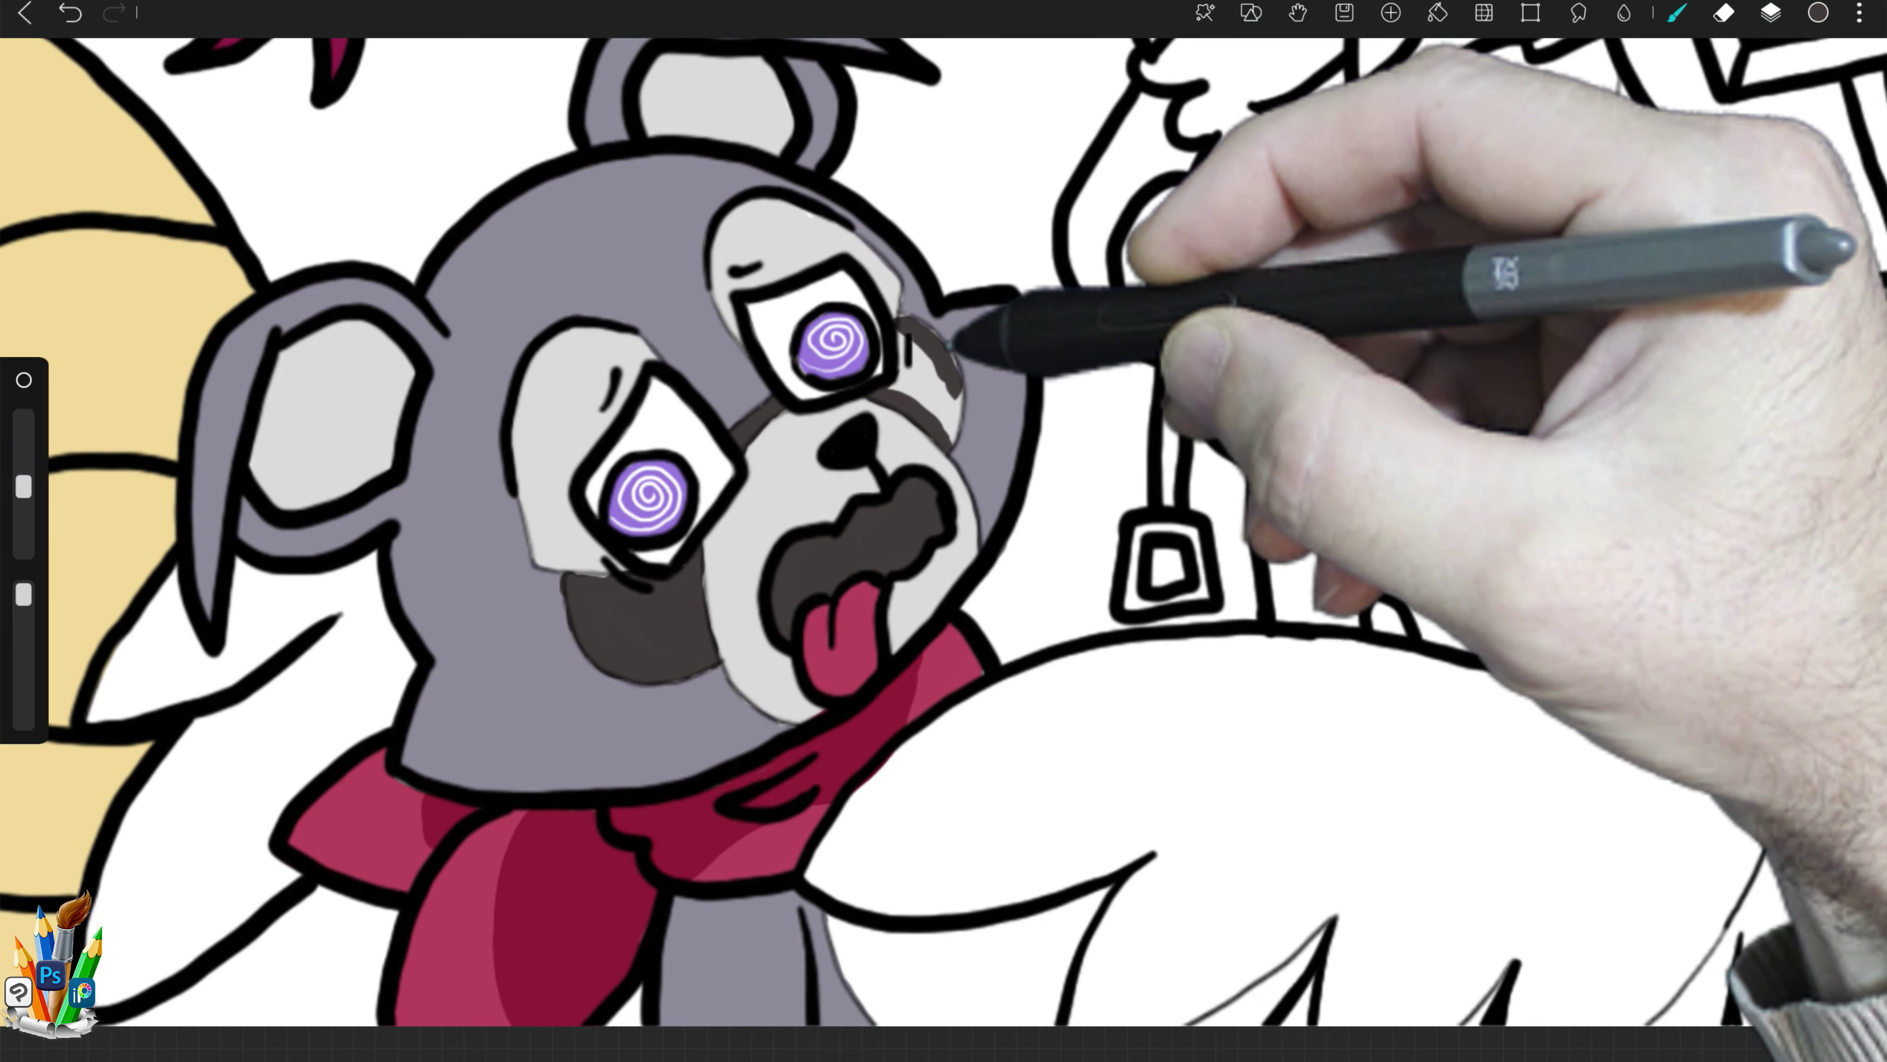
mouse_move(908, 327)
left_mouse_down()
mouse_move(955, 411)
mouse_move(921, 335)
left_mouse_up()
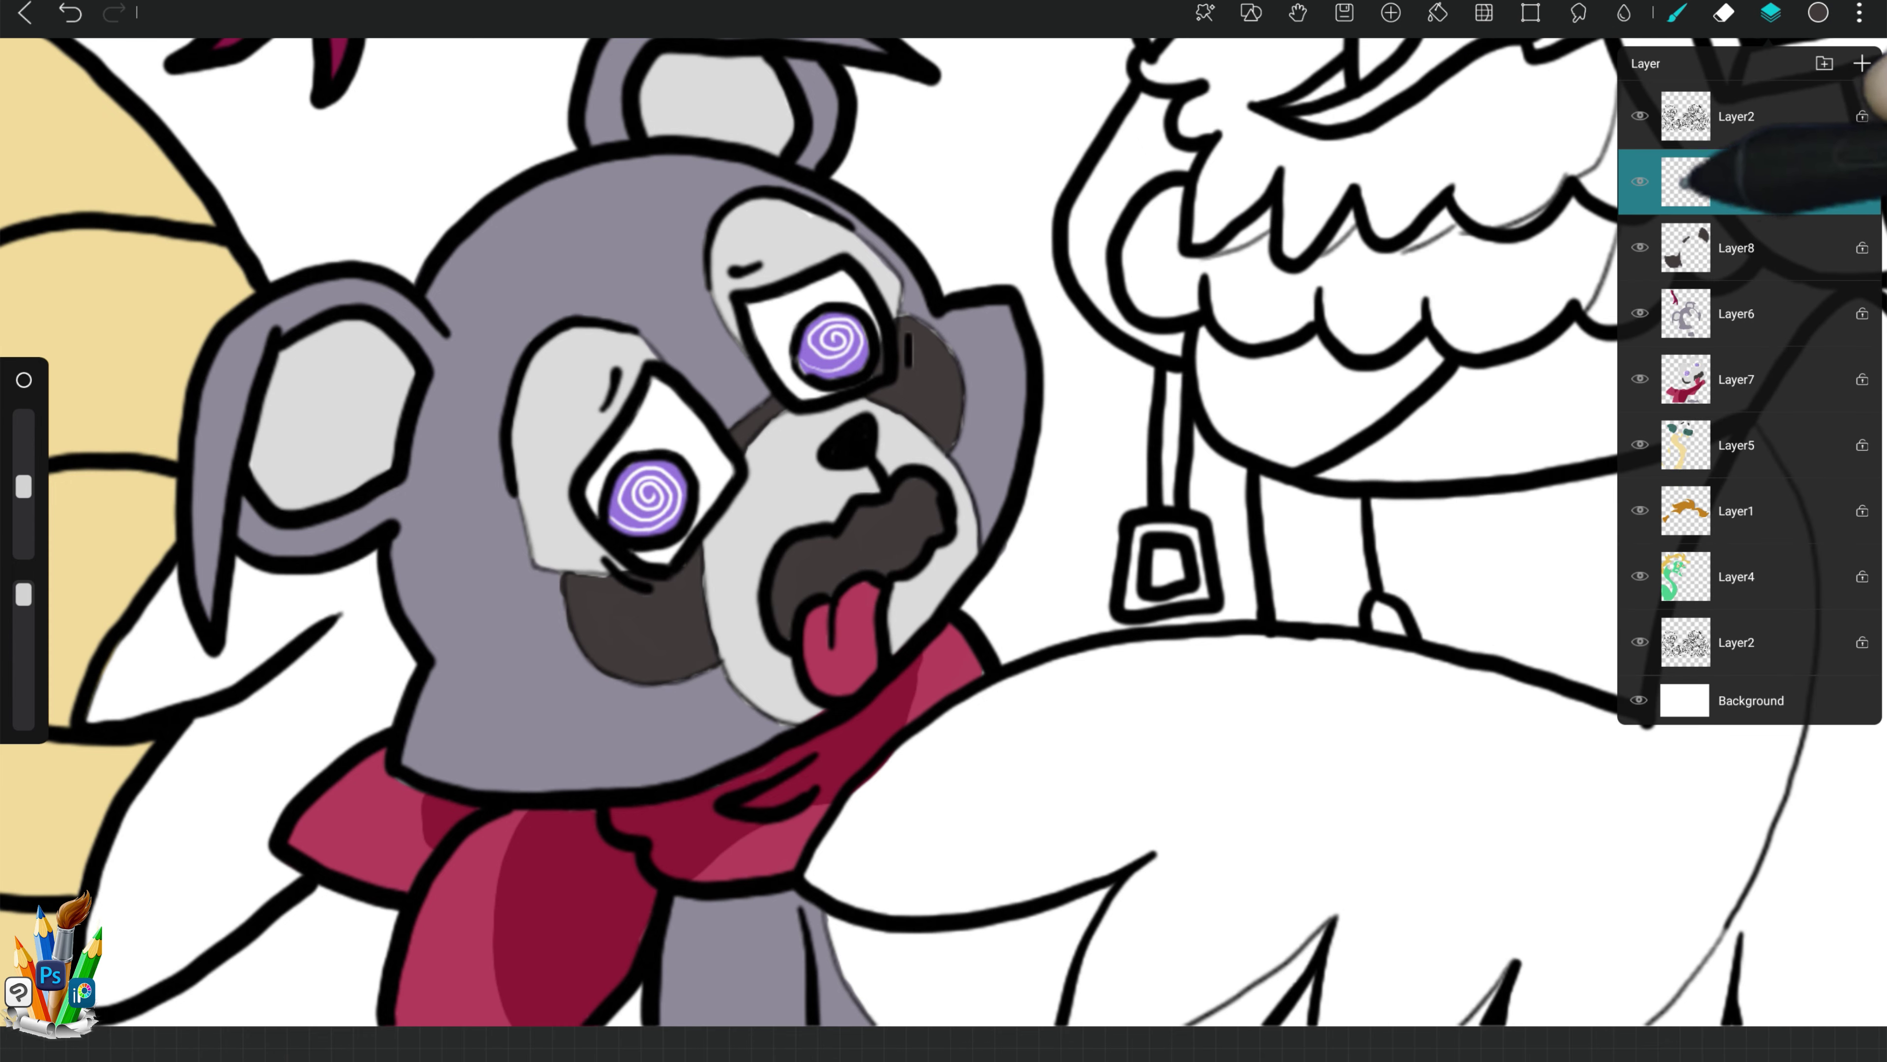
Step: Add a new layer for the blush and choose a soft airbrush before picking red
left_click(1723, 12)
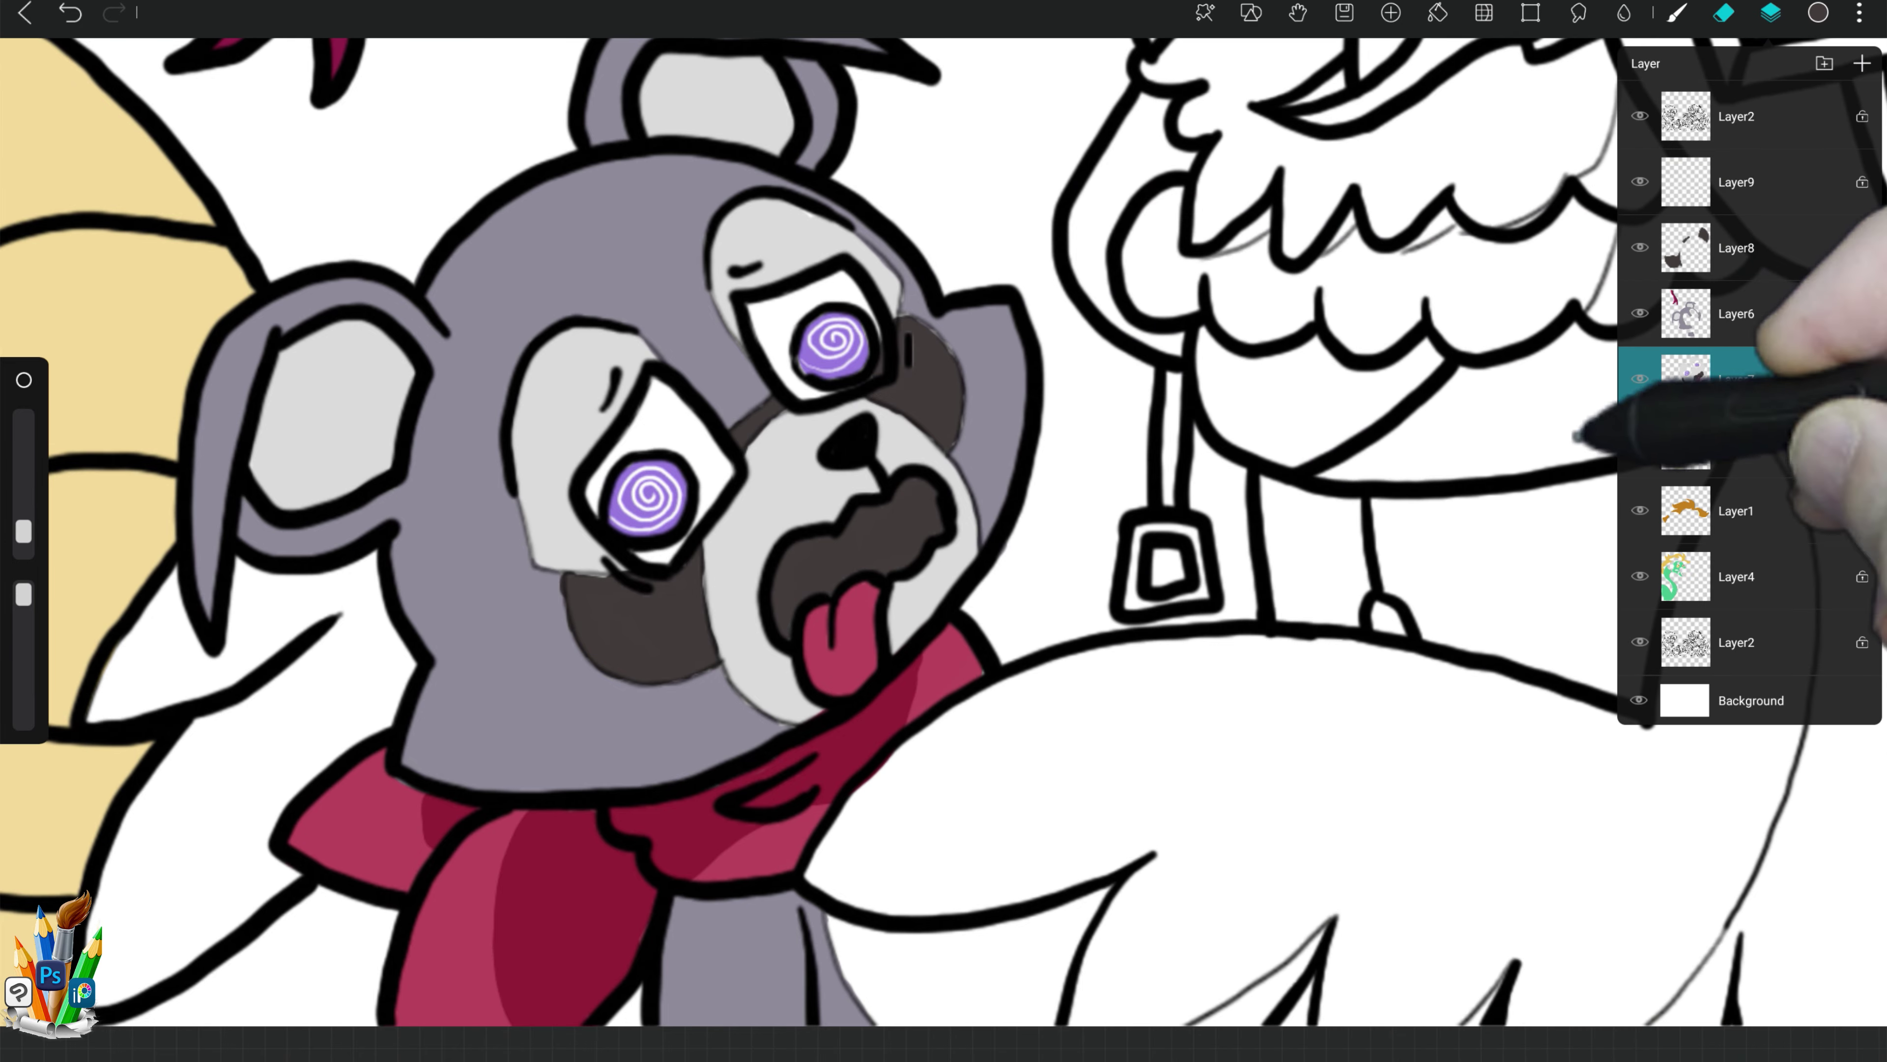
left_click(1575, 435)
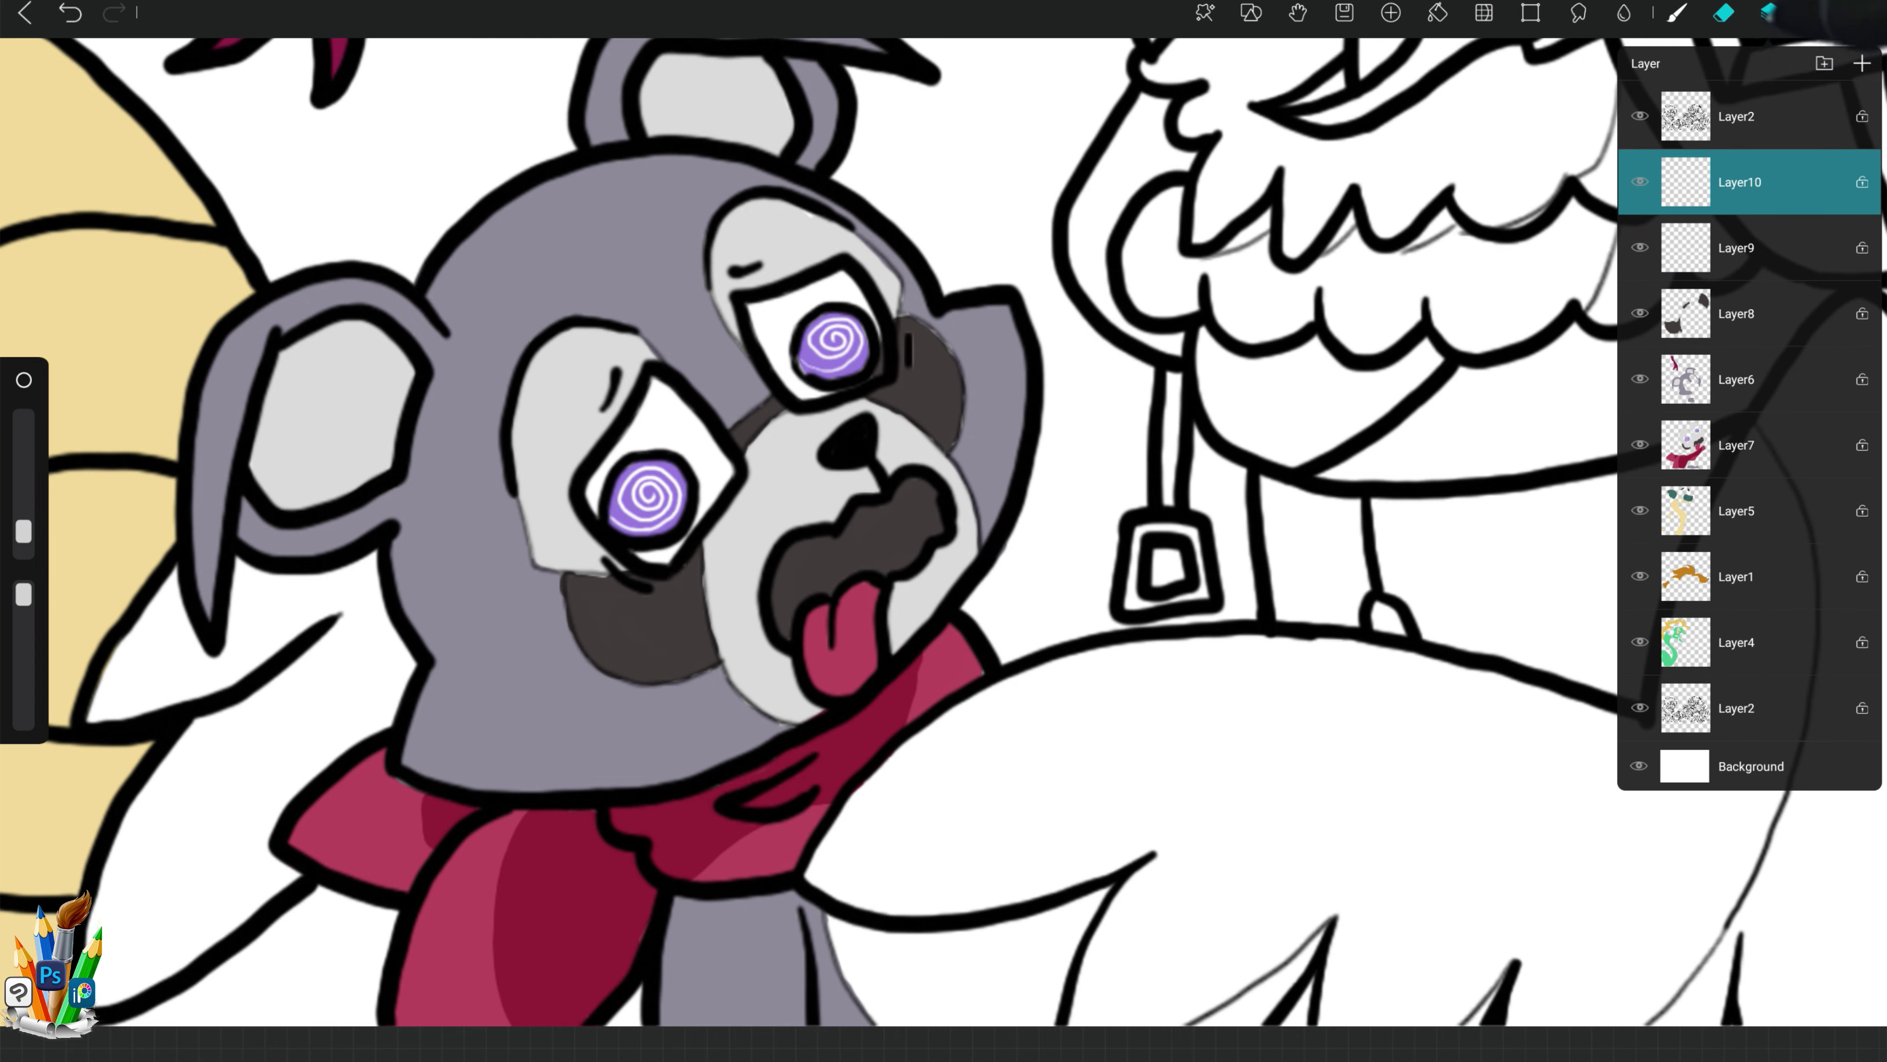
left_click(1771, 13)
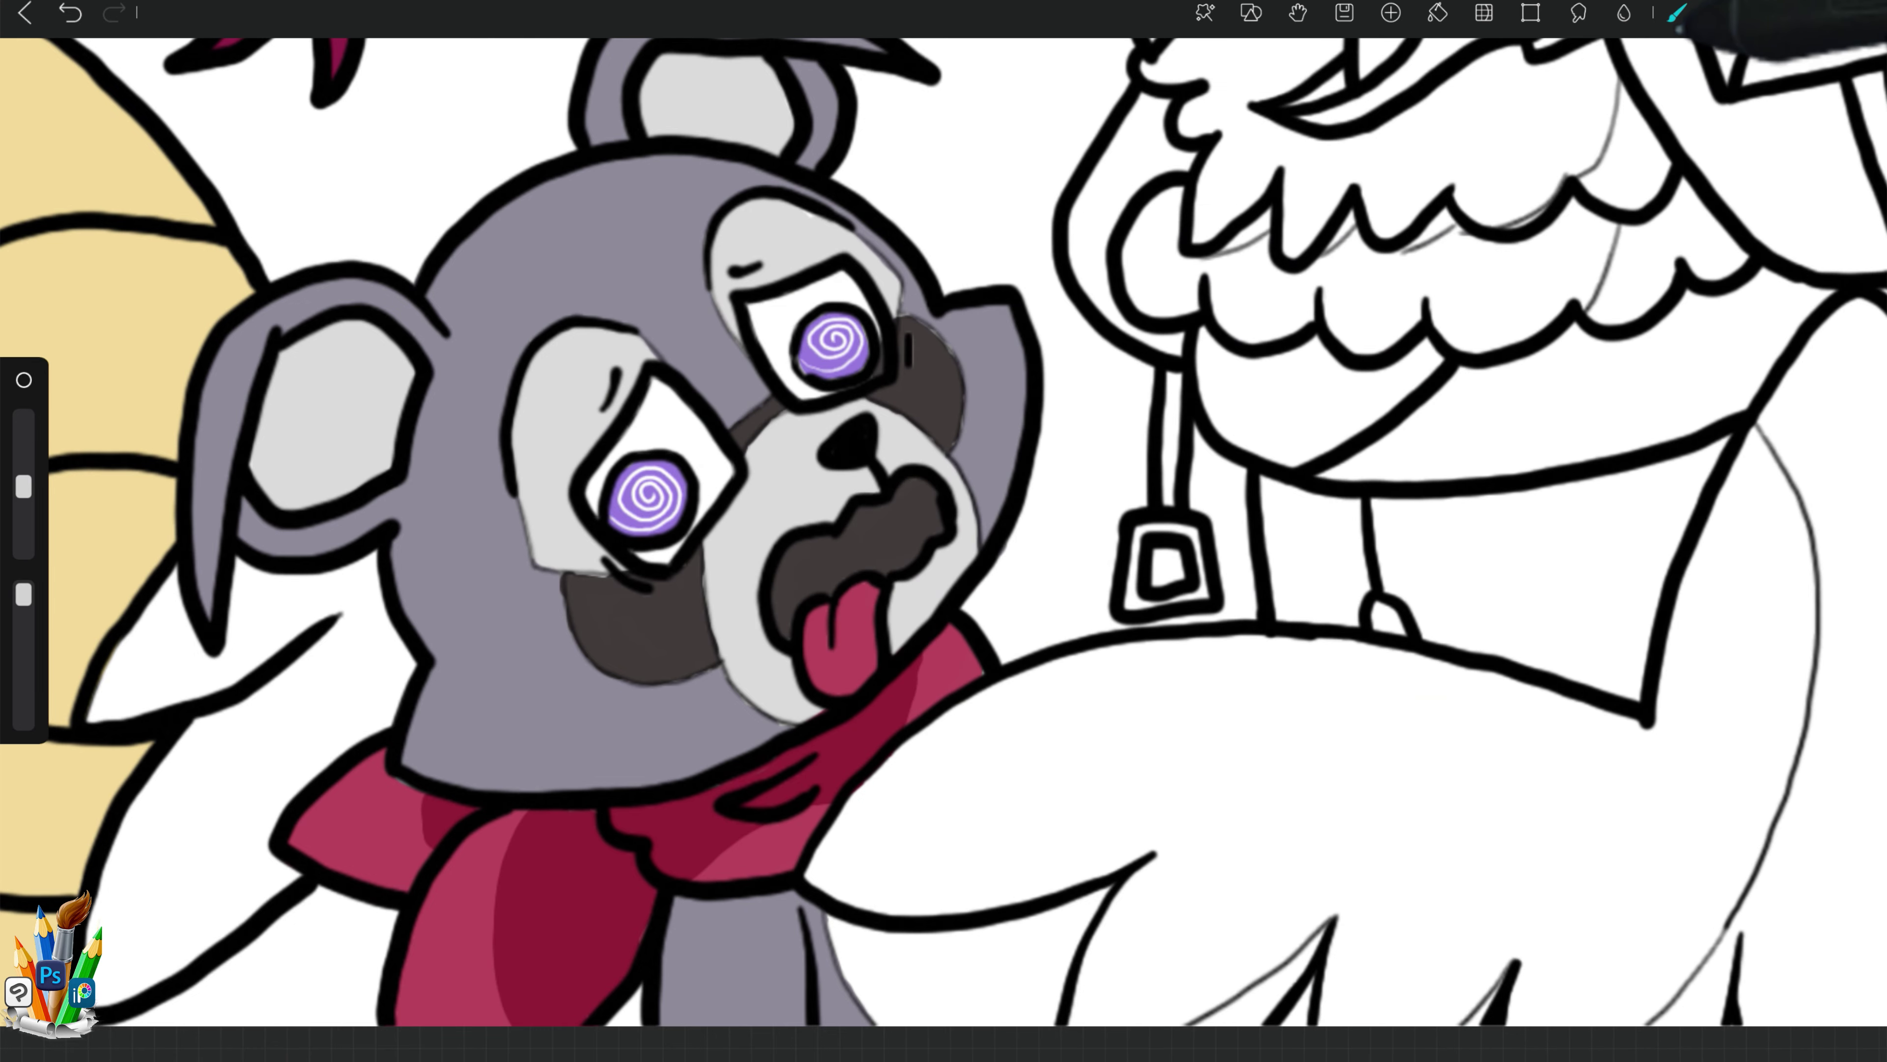
left_click(1677, 13)
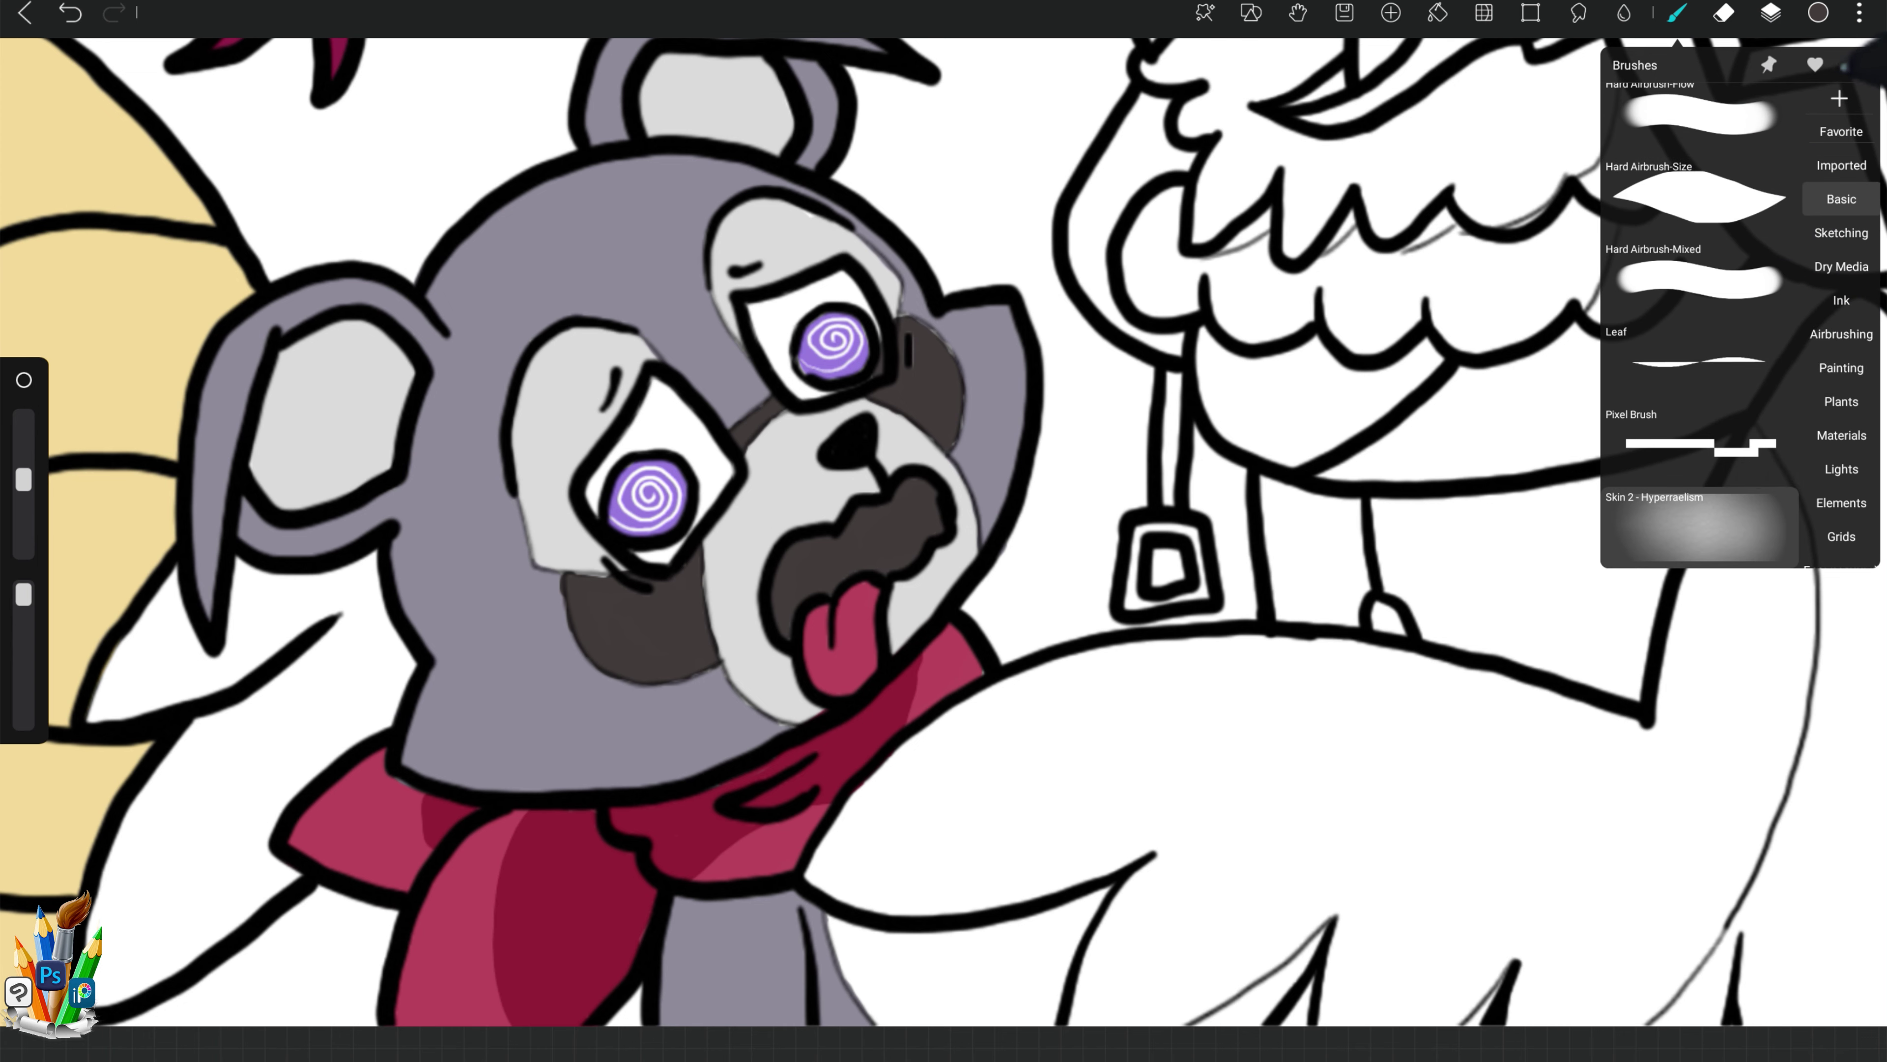
left_click(1818, 13)
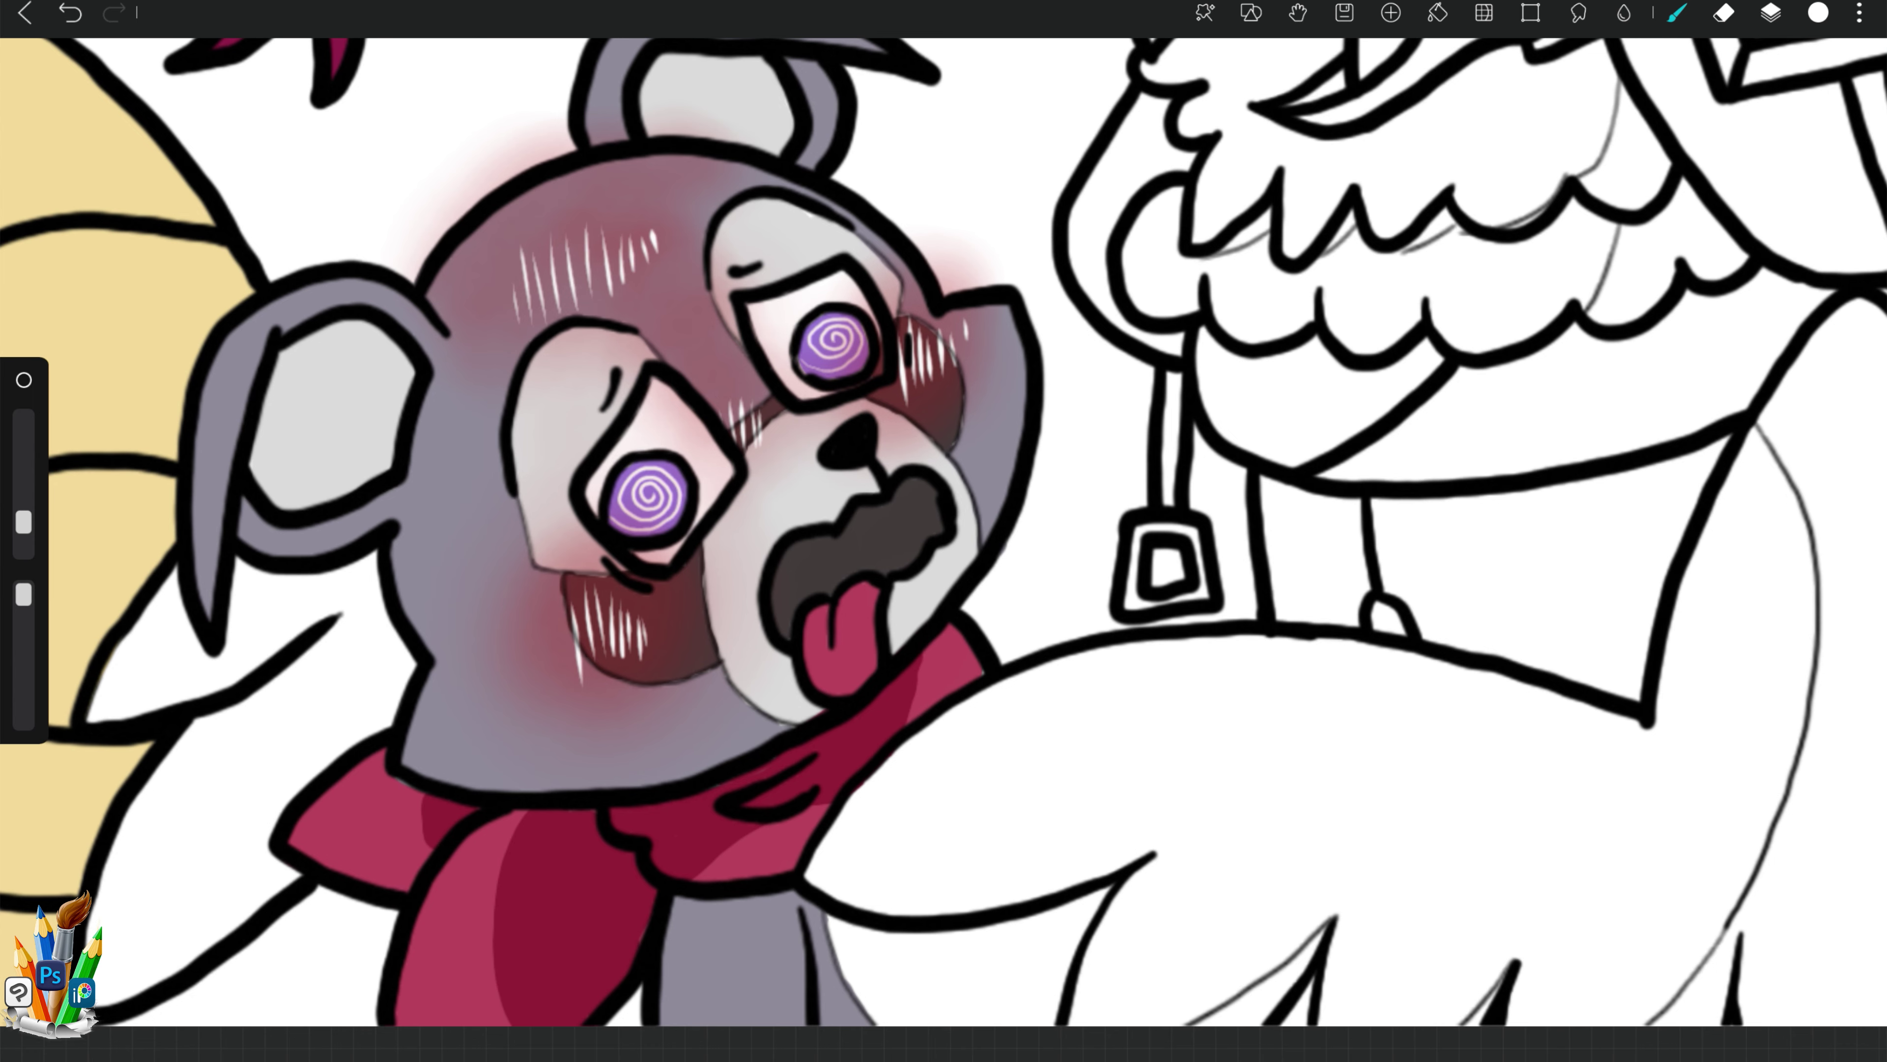
Step: Zoom out to the full group, then zoom in and centre the parrot's goggles
scroll(981, 573, "down", 2)
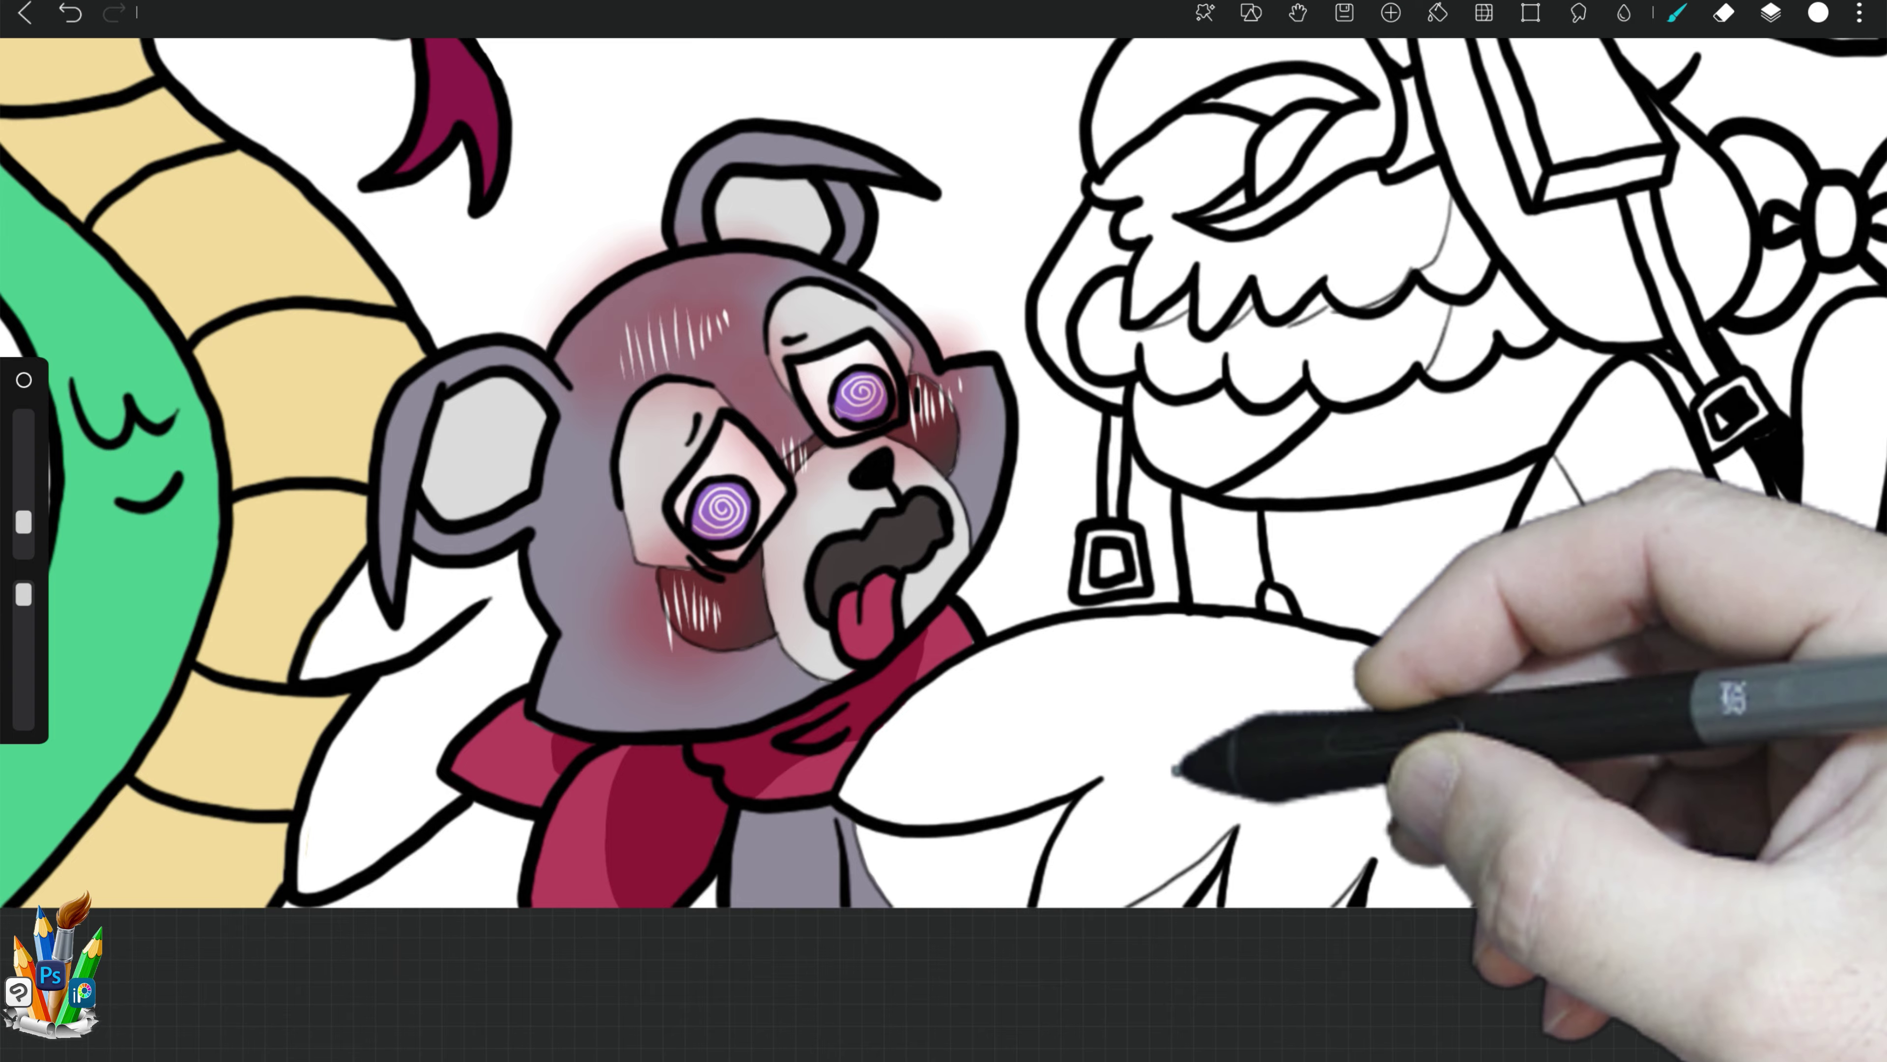
scroll(944, 520, "down", 3)
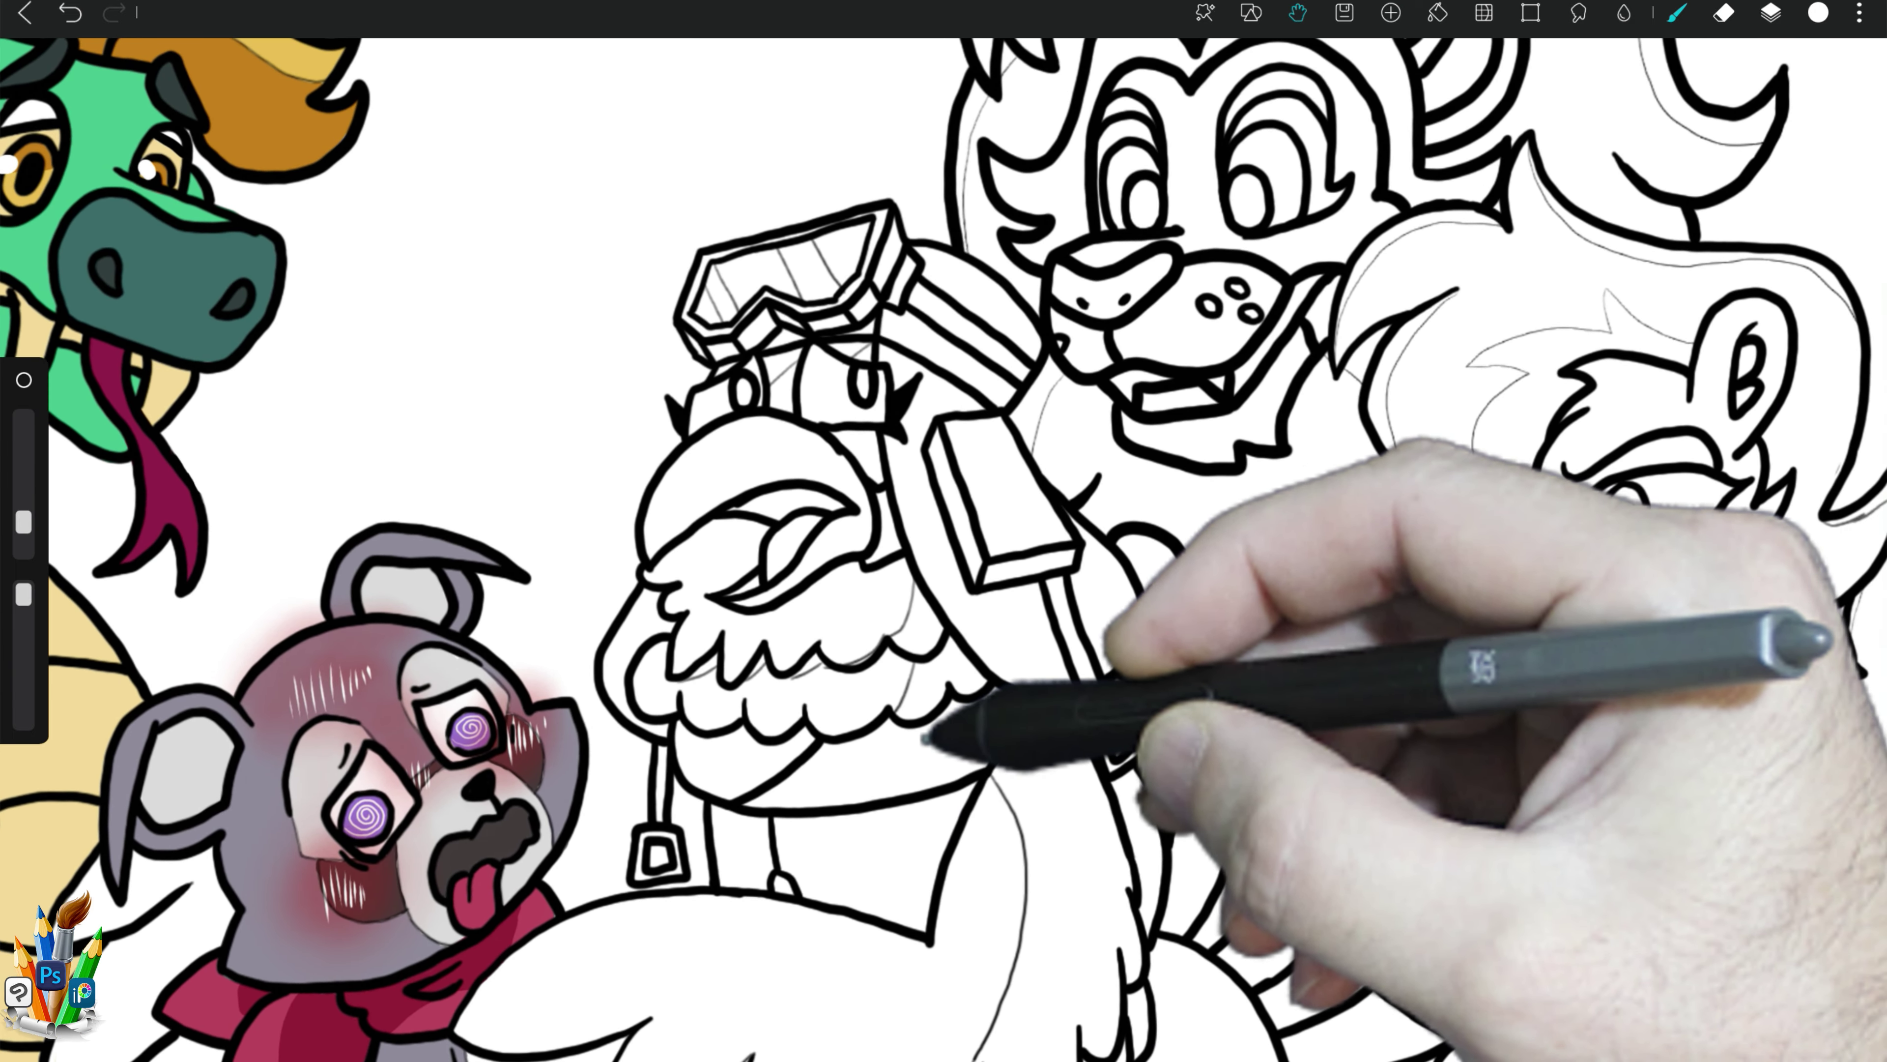
scroll(1095, 365, "up", 5)
left_click_drag(929, 896, 1017, 902)
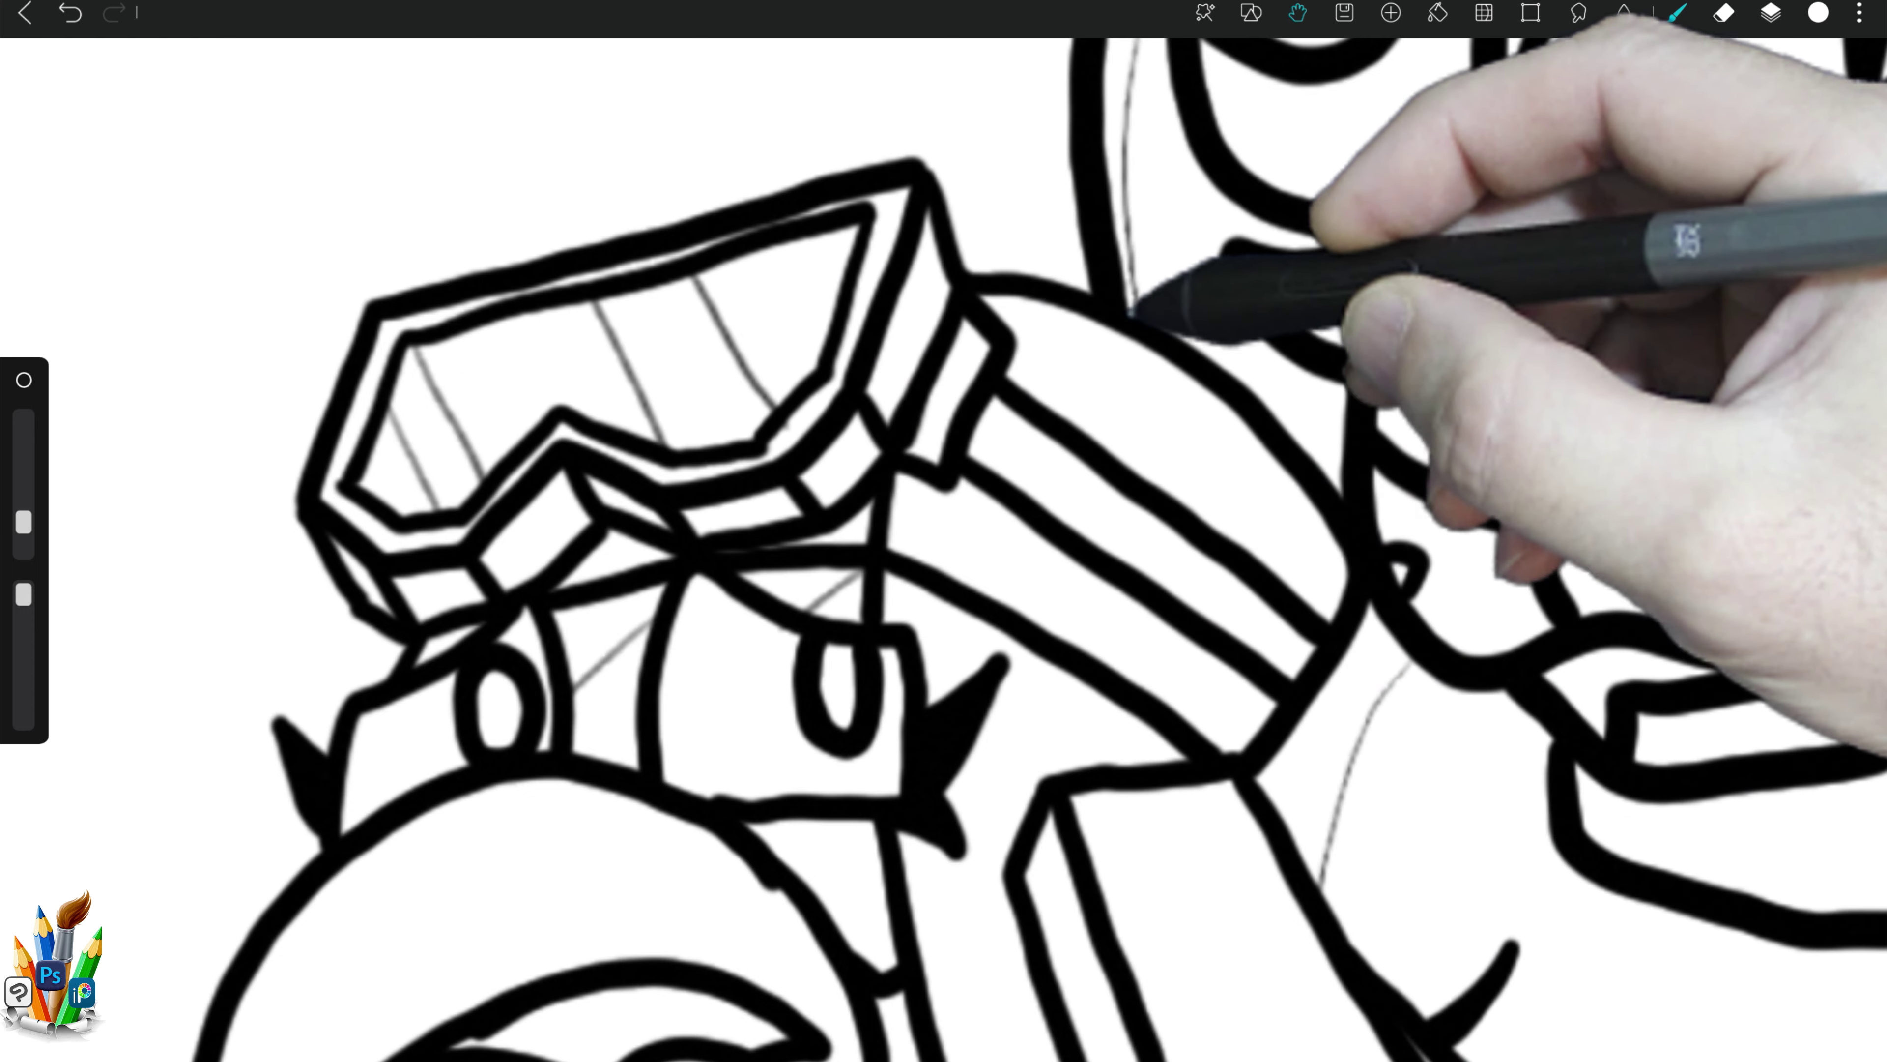
Step: Merge the bear's colouring layers down twice into one layer
left_click(1771, 12)
left_click(1720, 483)
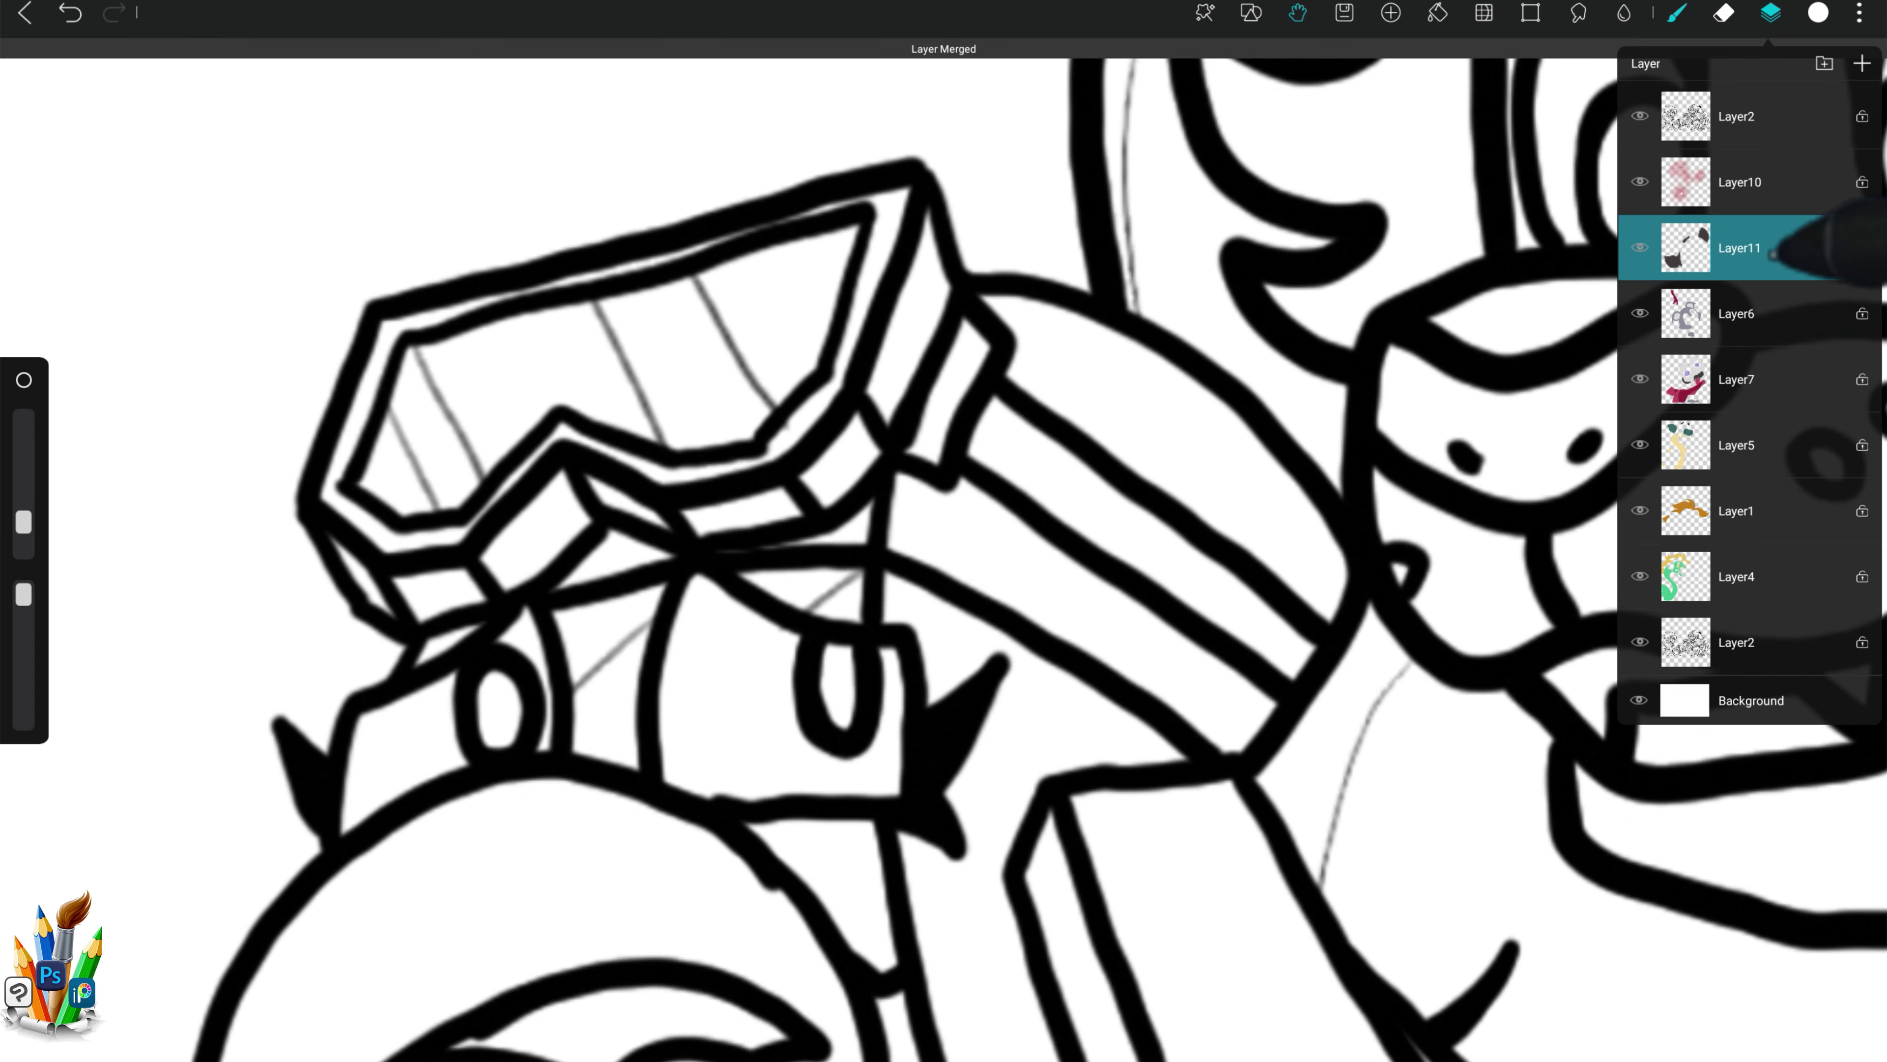
left_click(1720, 483)
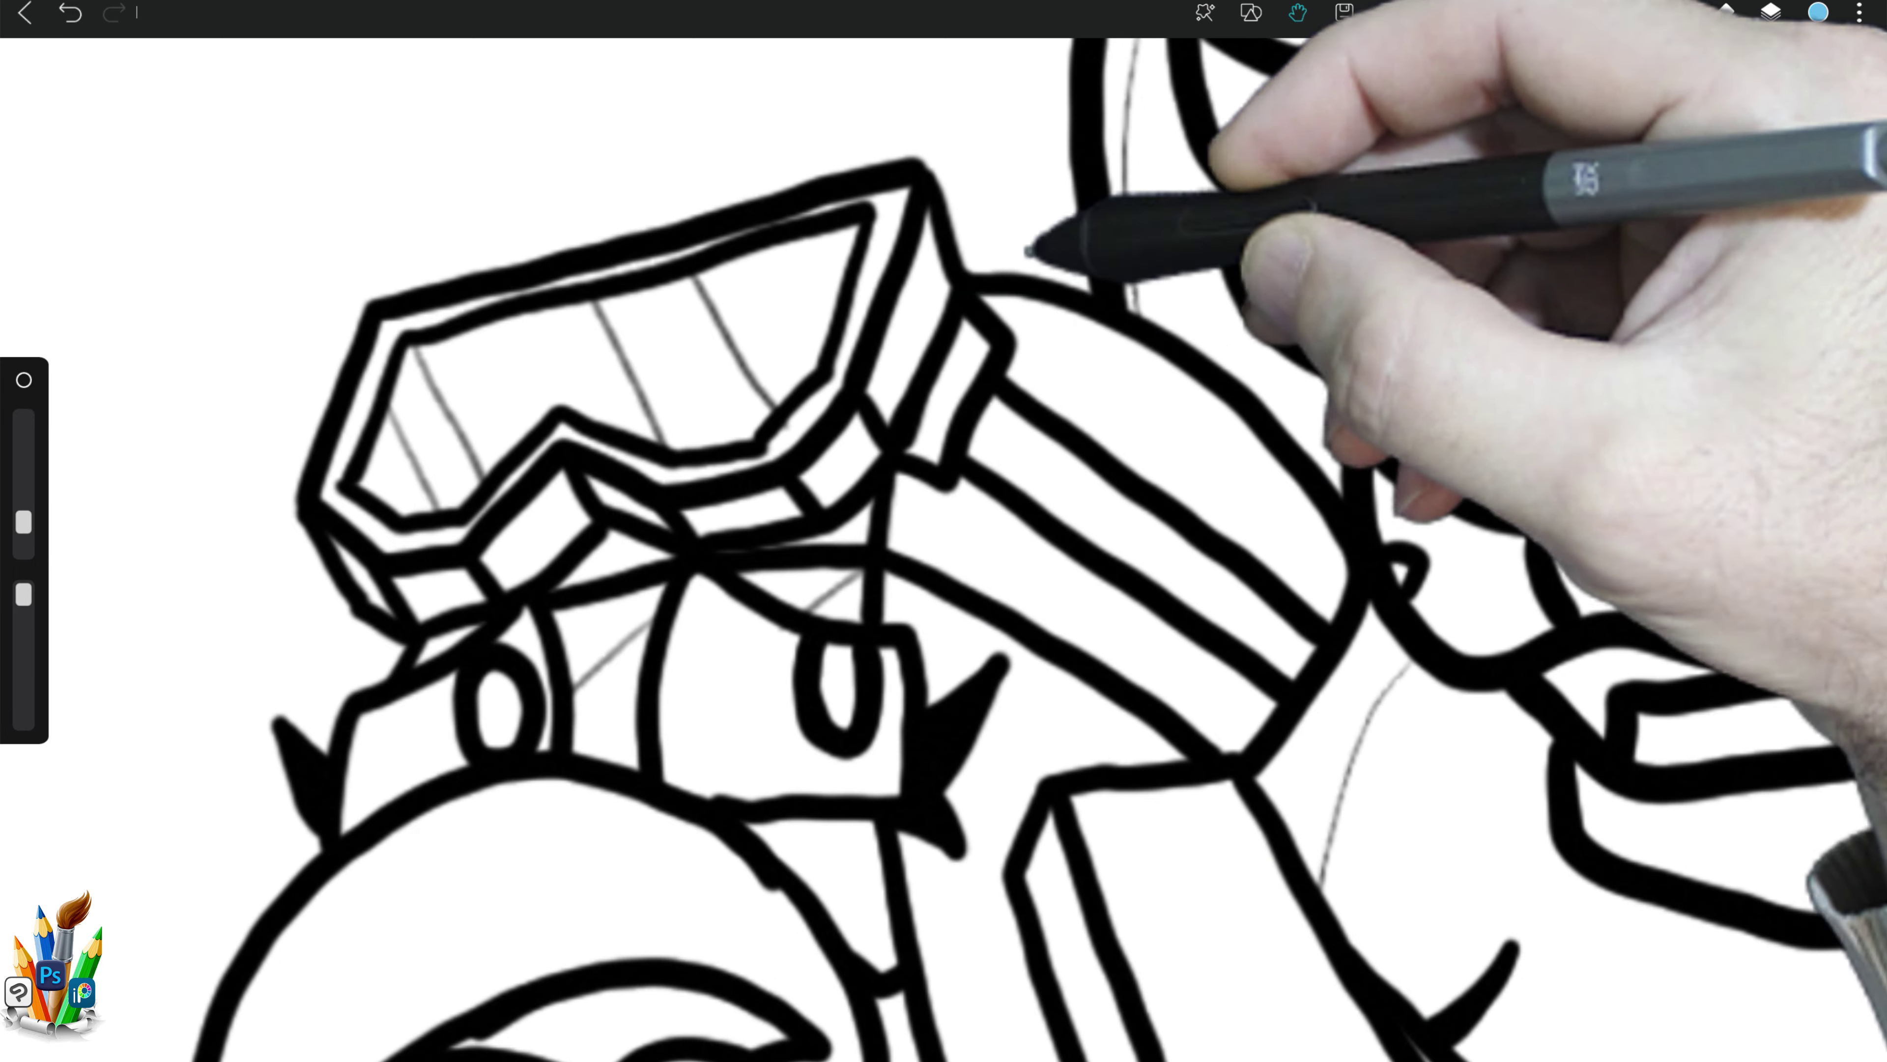
Step: Fill the parrot's goggle lenses with light blue
left_click(1771, 13)
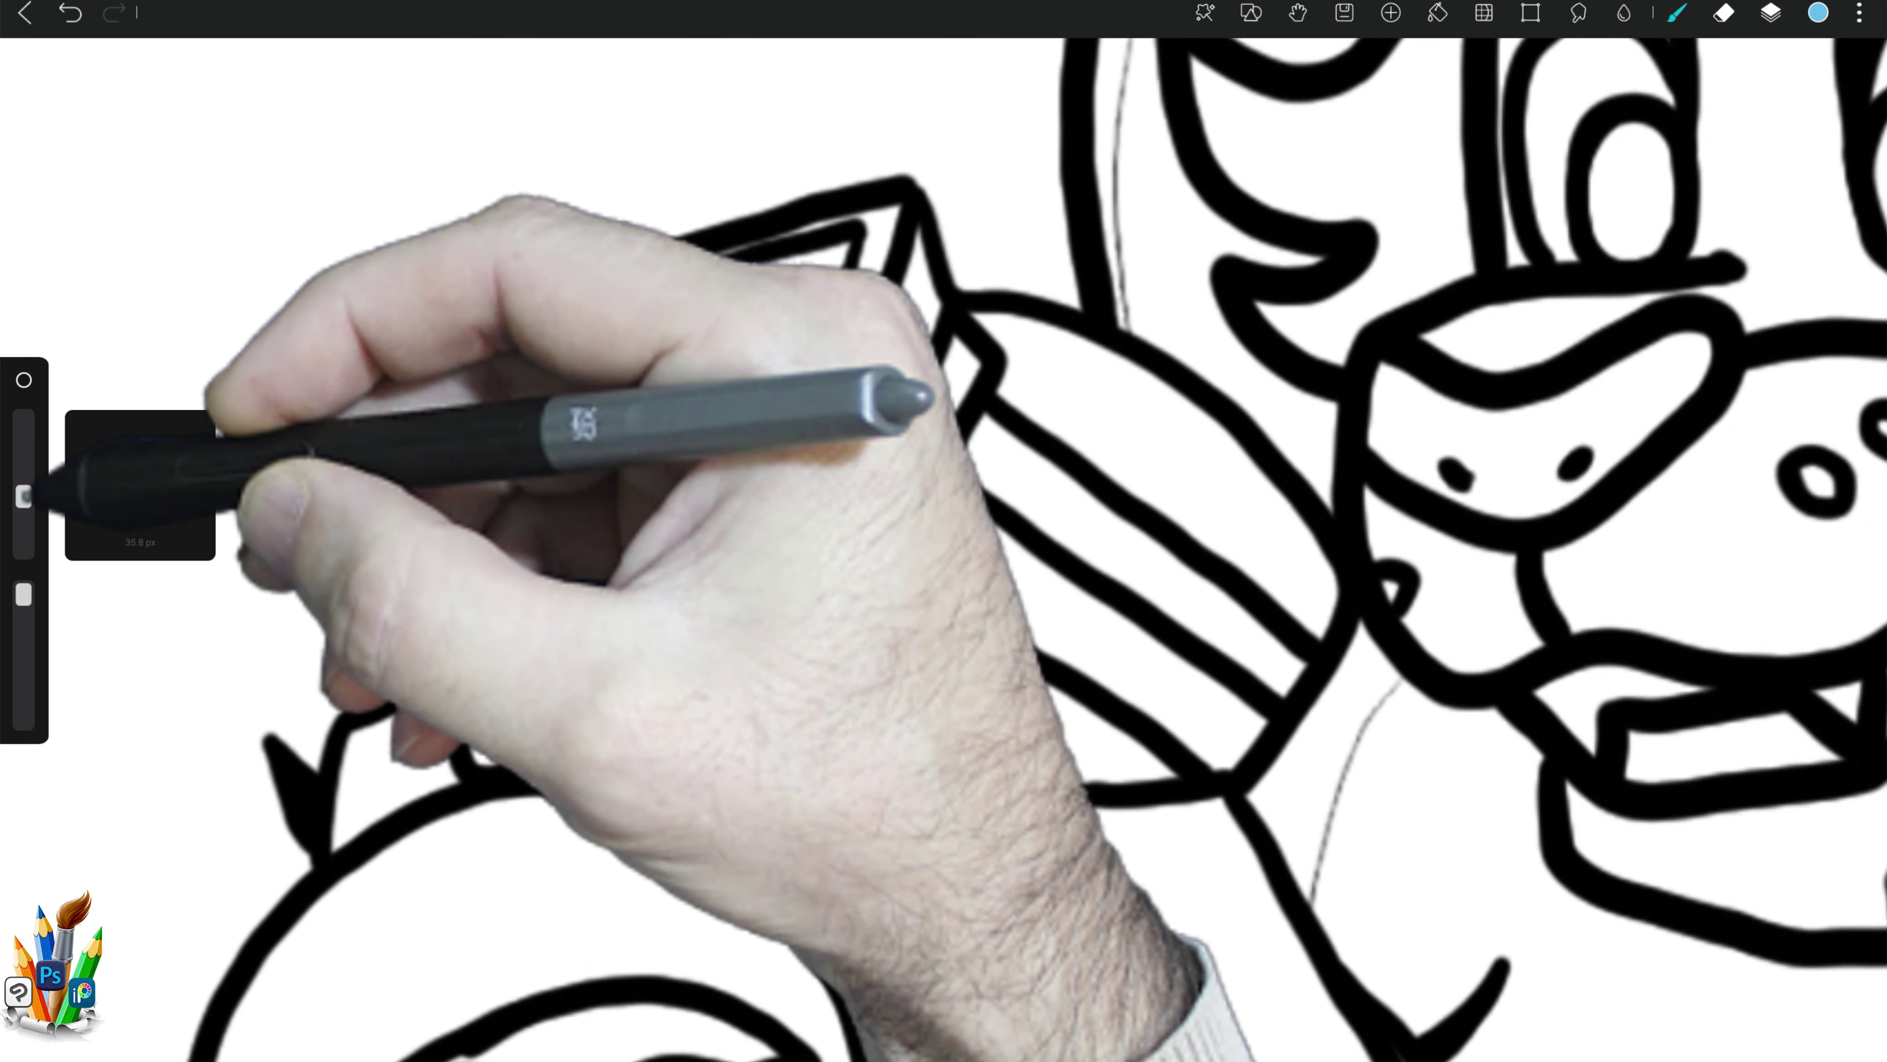
mouse_move(405, 371)
left_mouse_down()
mouse_move(388, 429)
mouse_move(412, 433)
mouse_move(819, 297)
mouse_move(716, 422)
mouse_move(611, 401)
mouse_move(505, 421)
mouse_move(632, 372)
mouse_move(738, 409)
left_mouse_up()
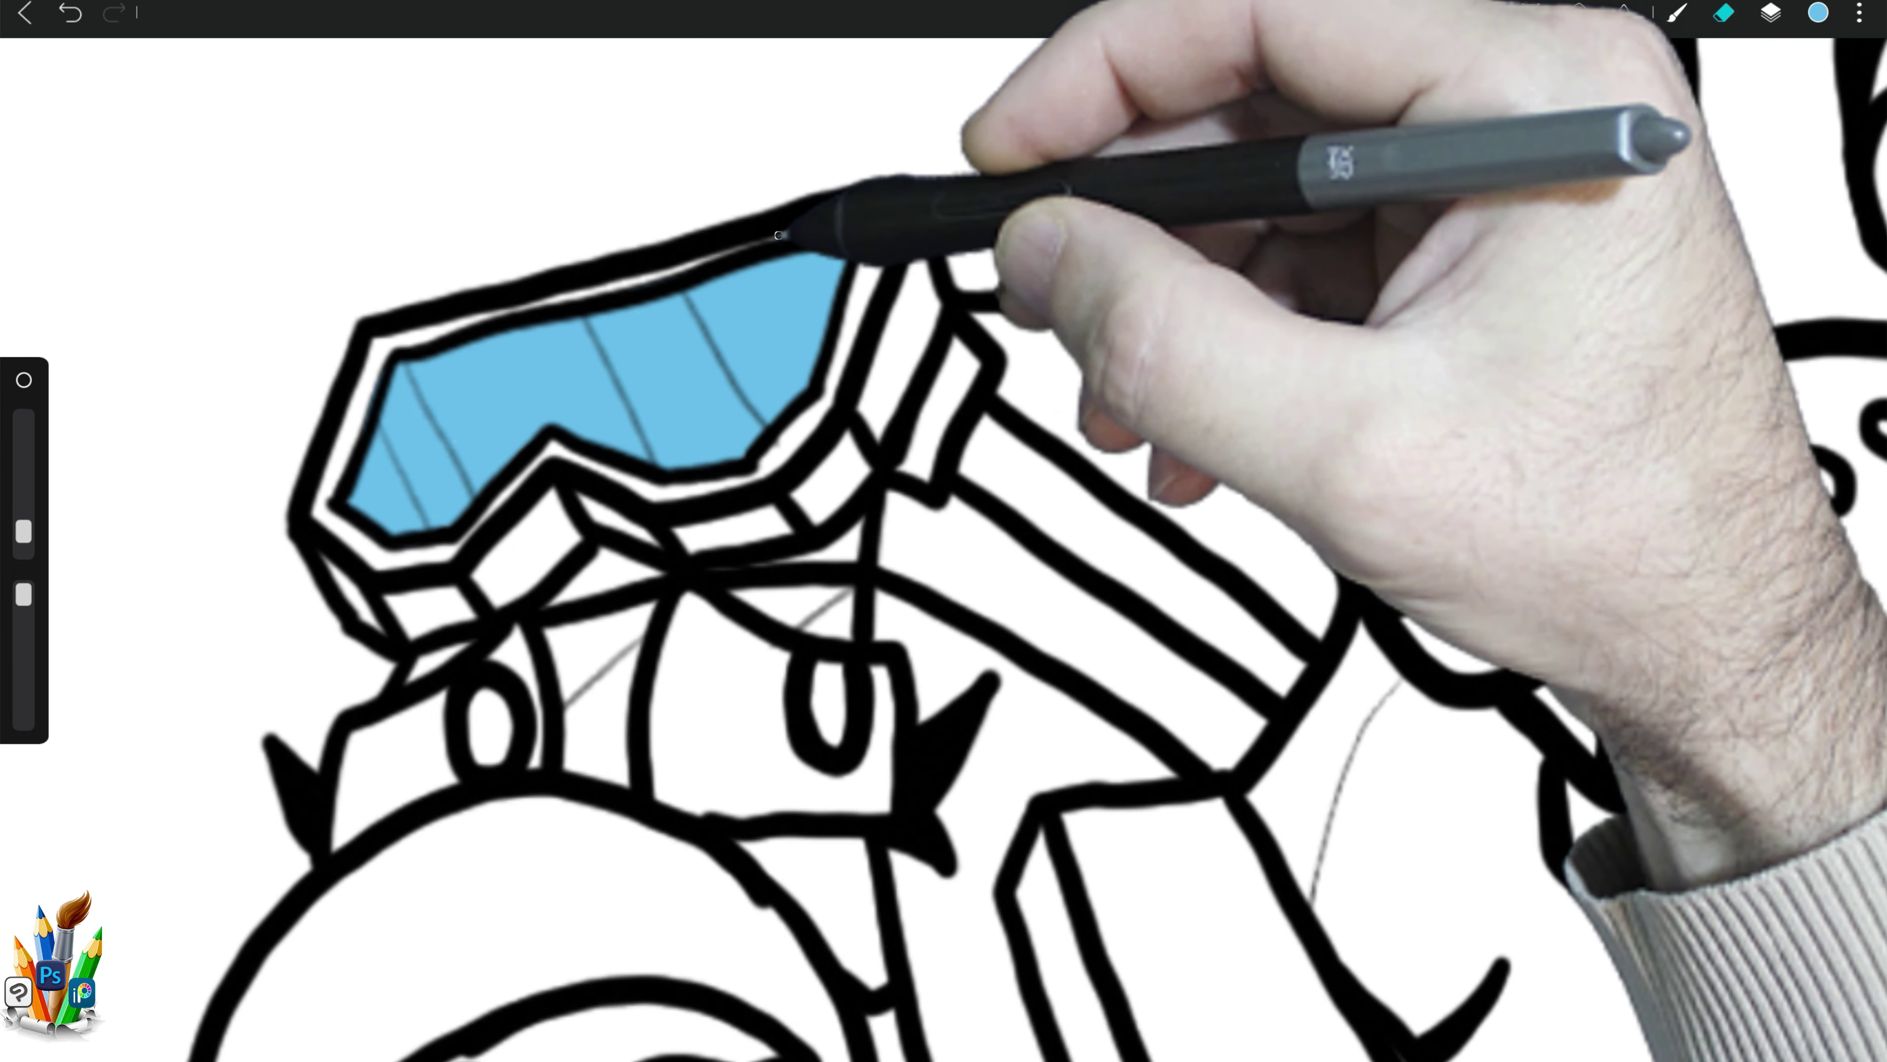
left_click(1818, 13)
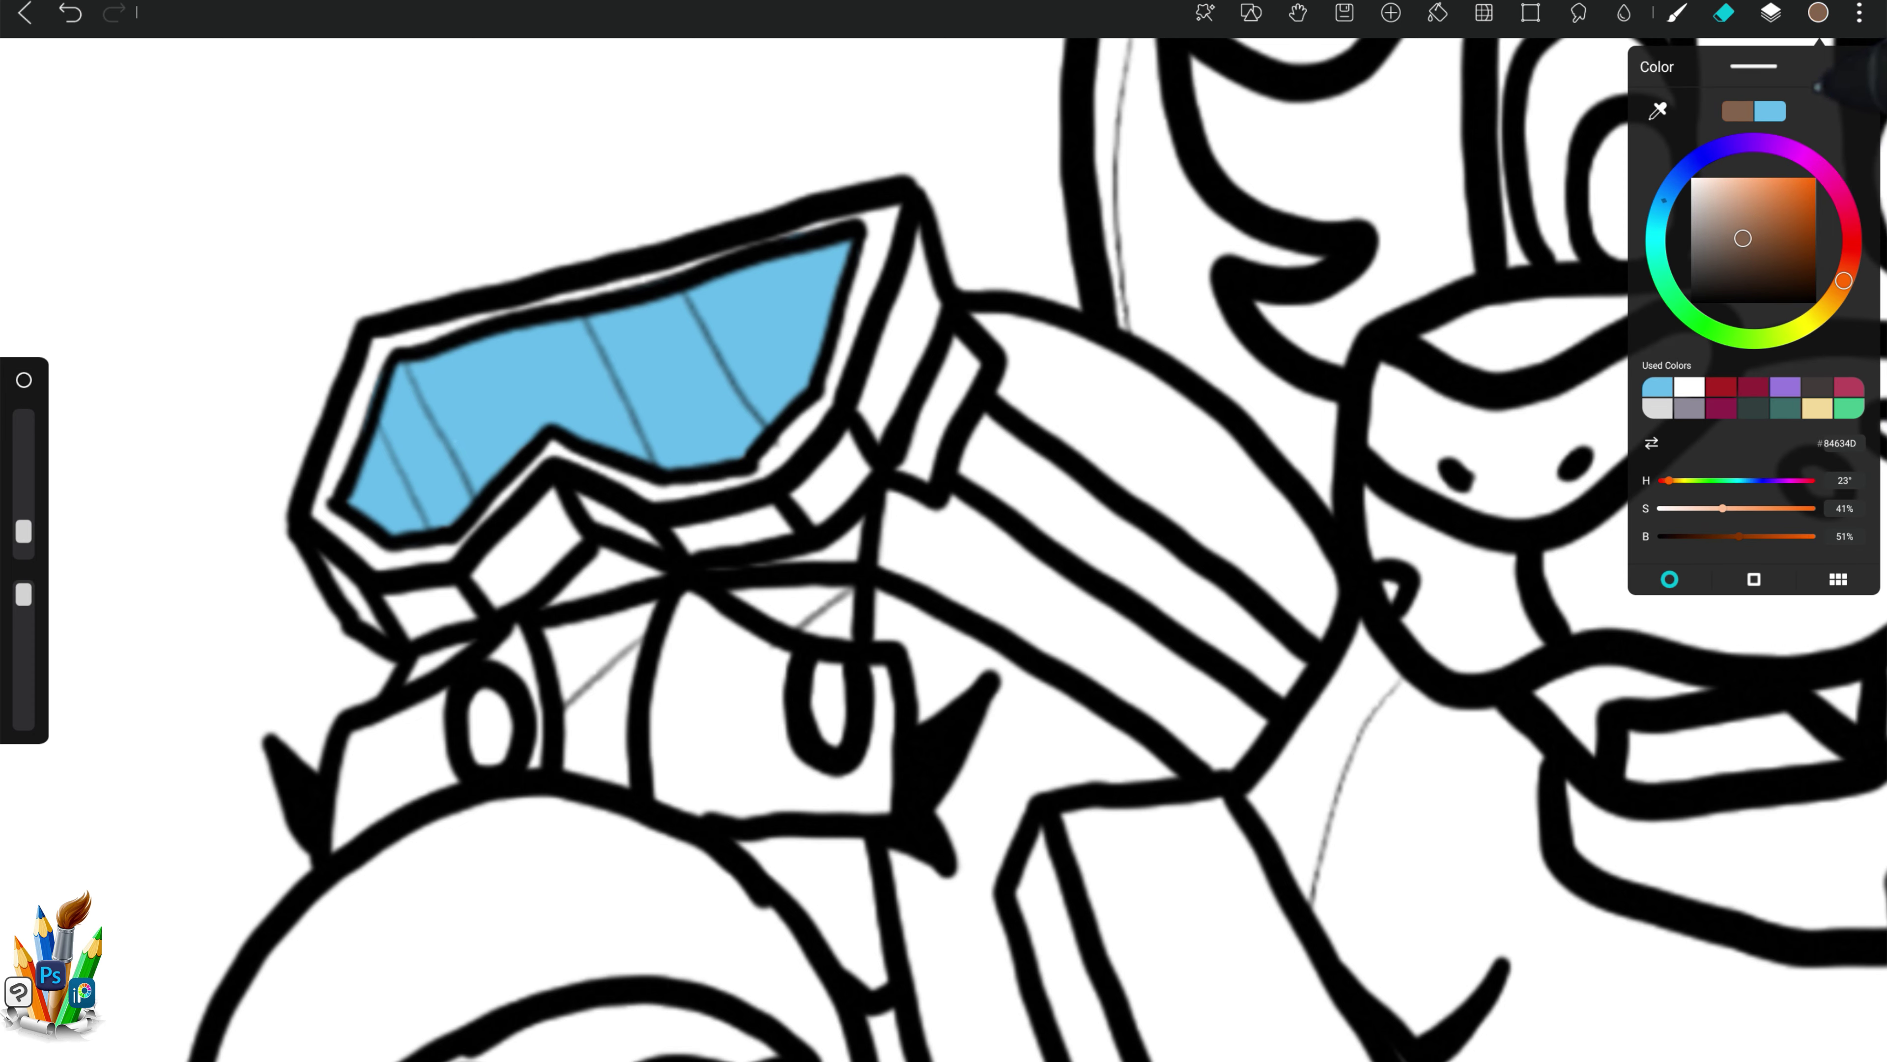
Step: Paint the goggle frame brown along its top-left edge, lower band and right side
left_click(1676, 13)
mouse_move(365, 394)
left_mouse_down()
mouse_move(381, 351)
mouse_move(532, 471)
mouse_move(682, 451)
mouse_move(862, 245)
mouse_move(375, 328)
left_mouse_up()
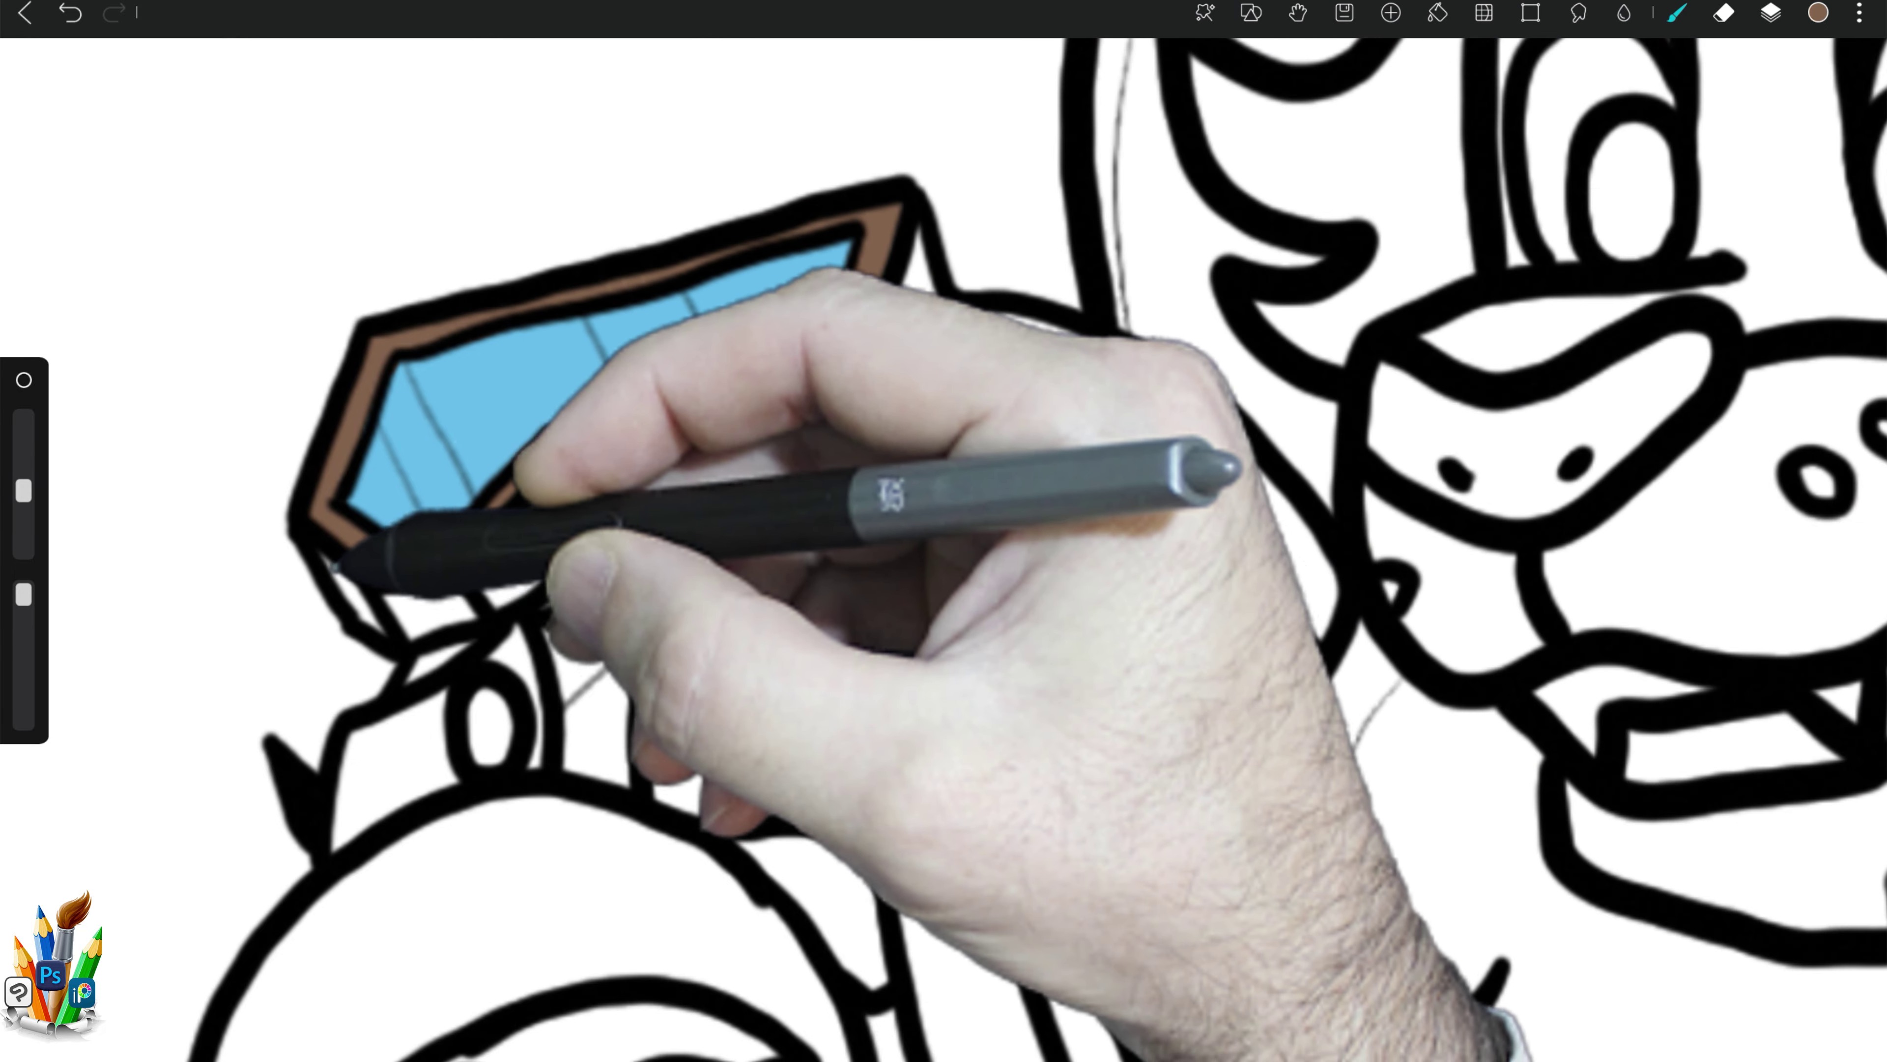
mouse_move(333, 564)
left_mouse_down()
mouse_move(435, 625)
mouse_move(632, 539)
mouse_move(792, 505)
mouse_move(900, 376)
mouse_move(925, 246)
left_mouse_up()
left_click_drag(632, 483, 445, 588)
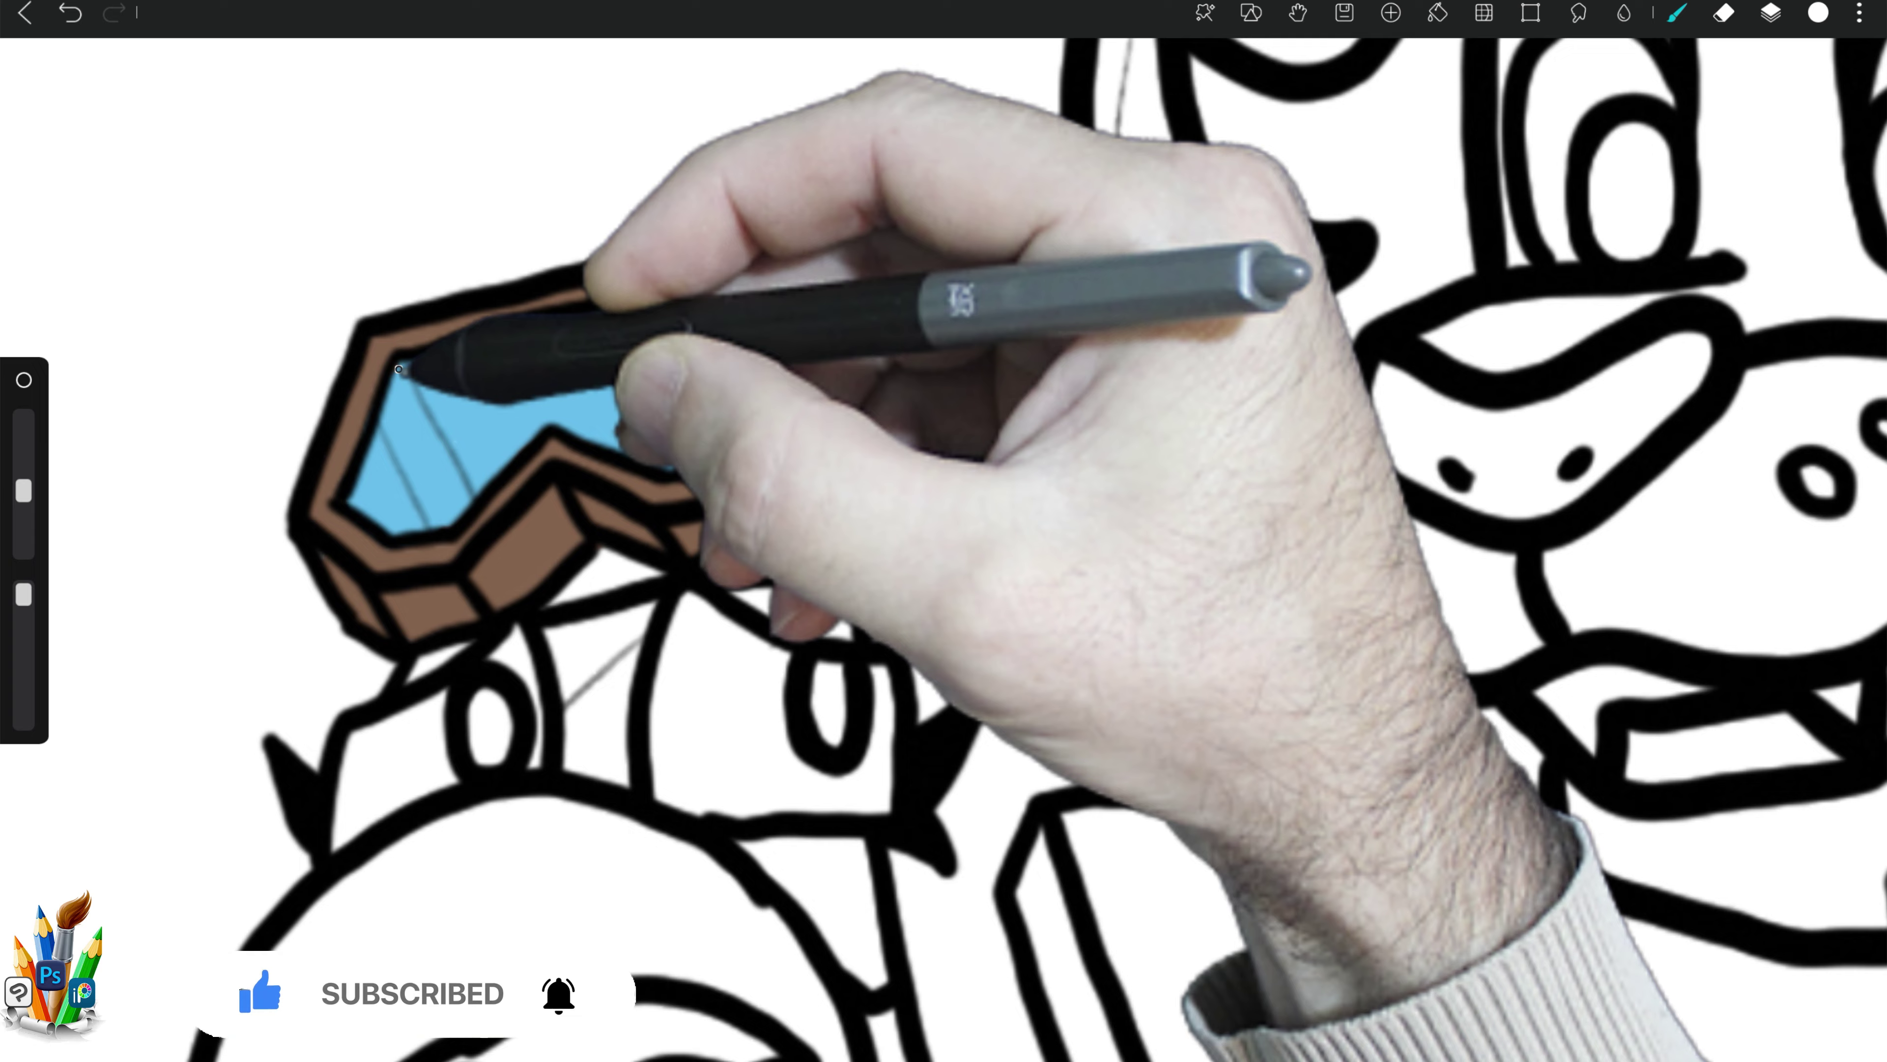
Step: Add white diagonal highlight stripes to the left and right goggle lenses
left_click_drag(401, 369, 431, 444)
left_click_drag(401, 376, 453, 506)
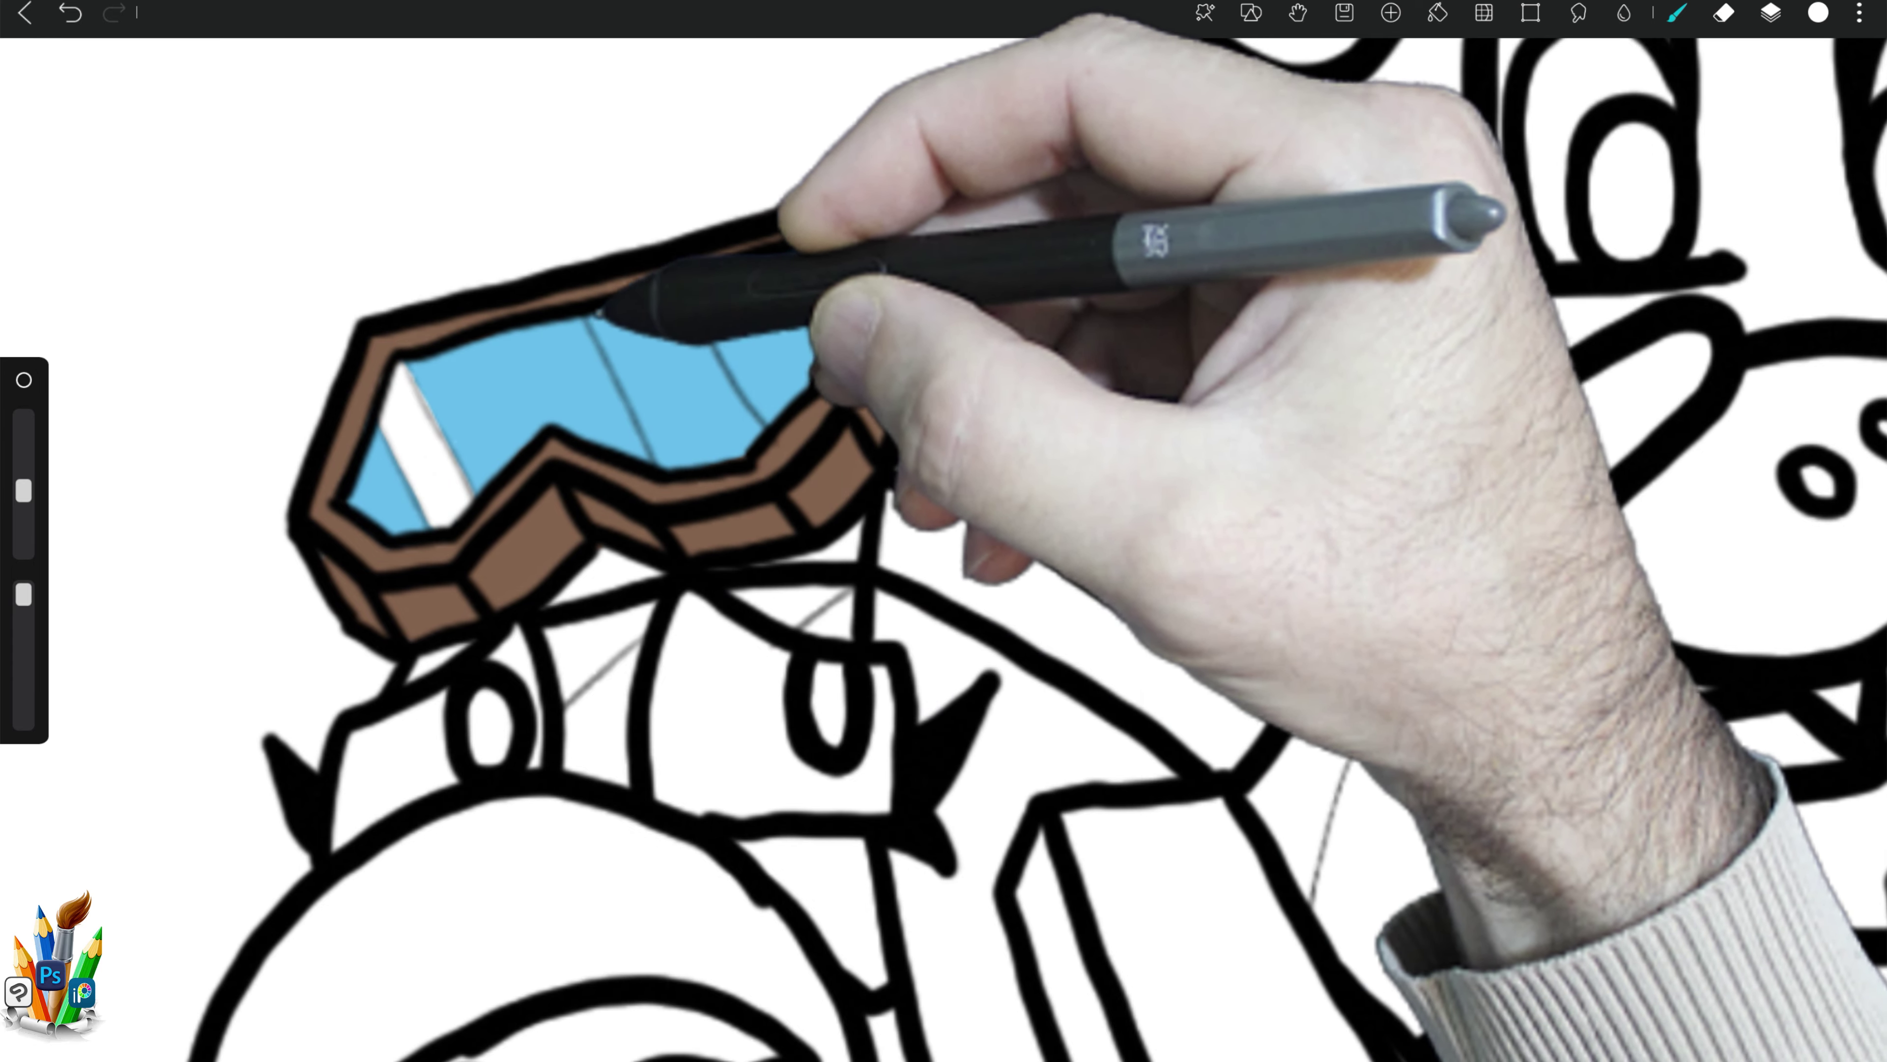
left_click_drag(603, 320, 673, 461)
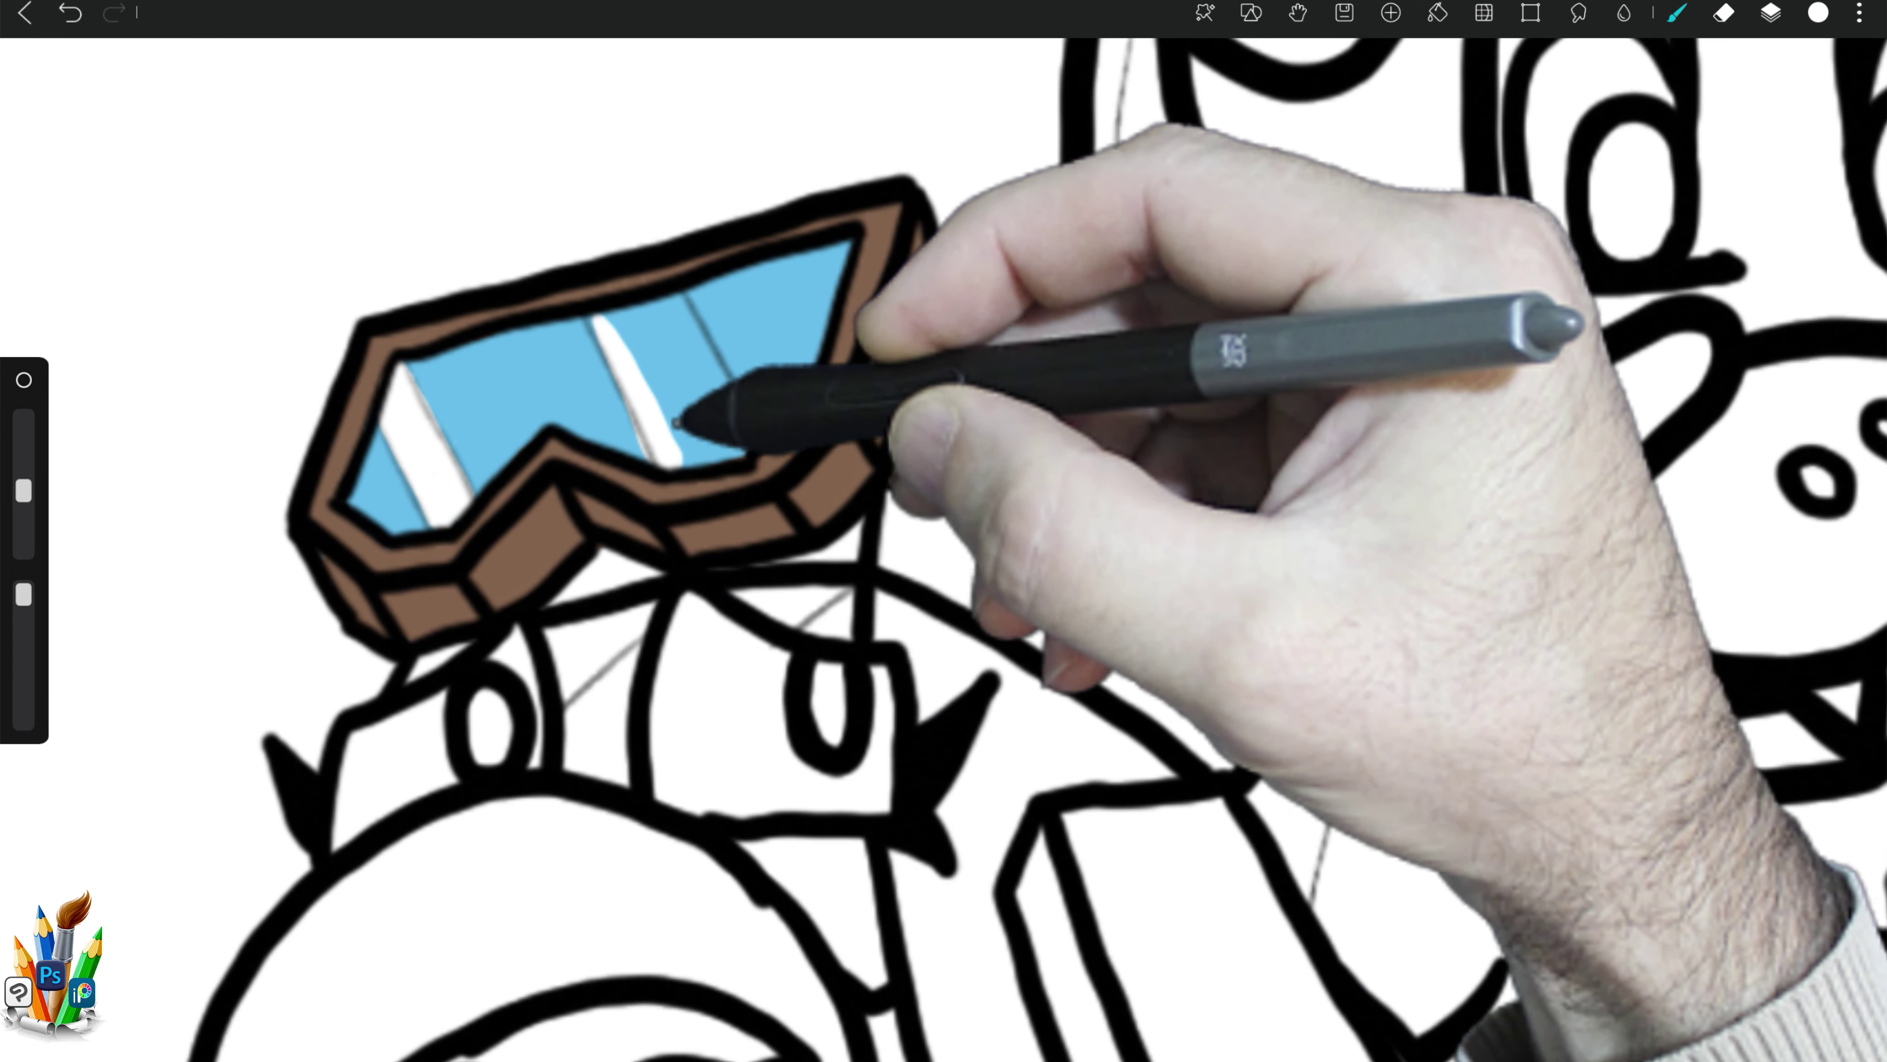
mouse_move(698, 312)
left_mouse_down()
mouse_move(743, 446)
mouse_move(665, 346)
mouse_move(743, 447)
left_mouse_up()
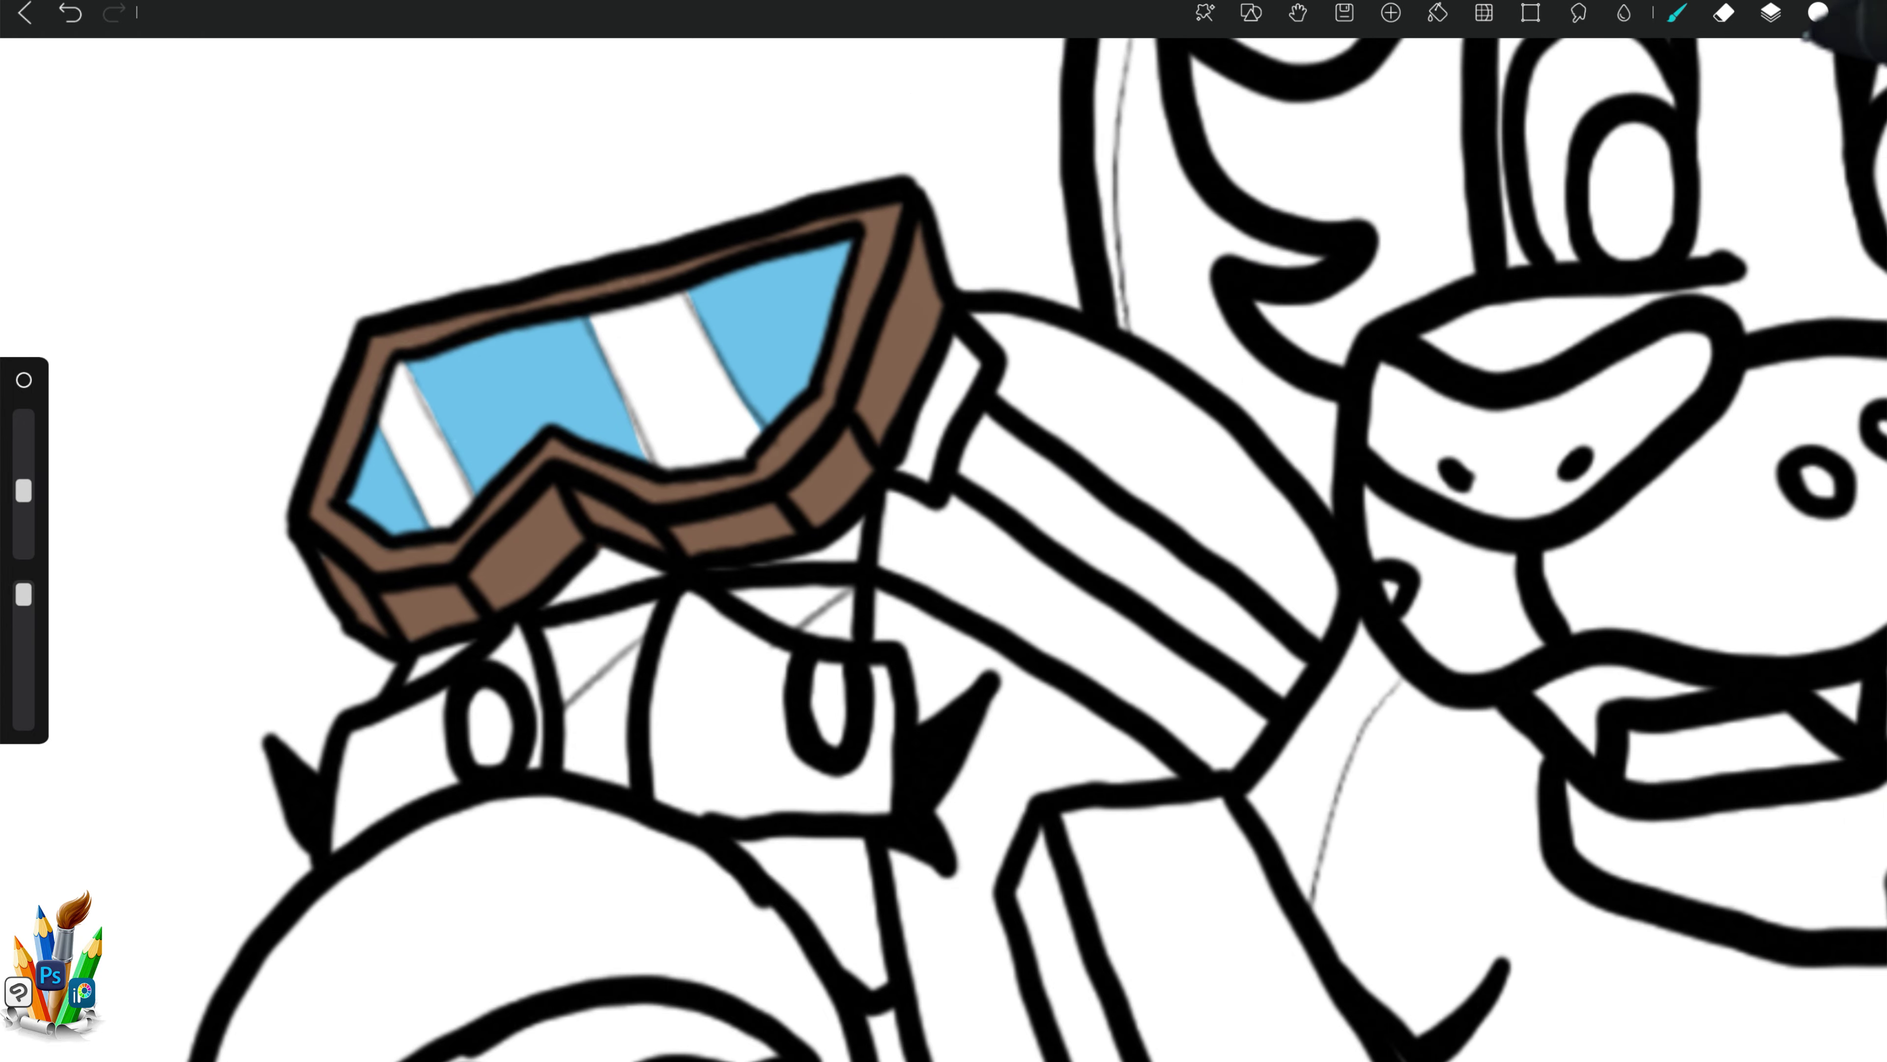
Step: Paint green patches under the goggles, then eyedrop the goggle frame's brown
left_click(1818, 13)
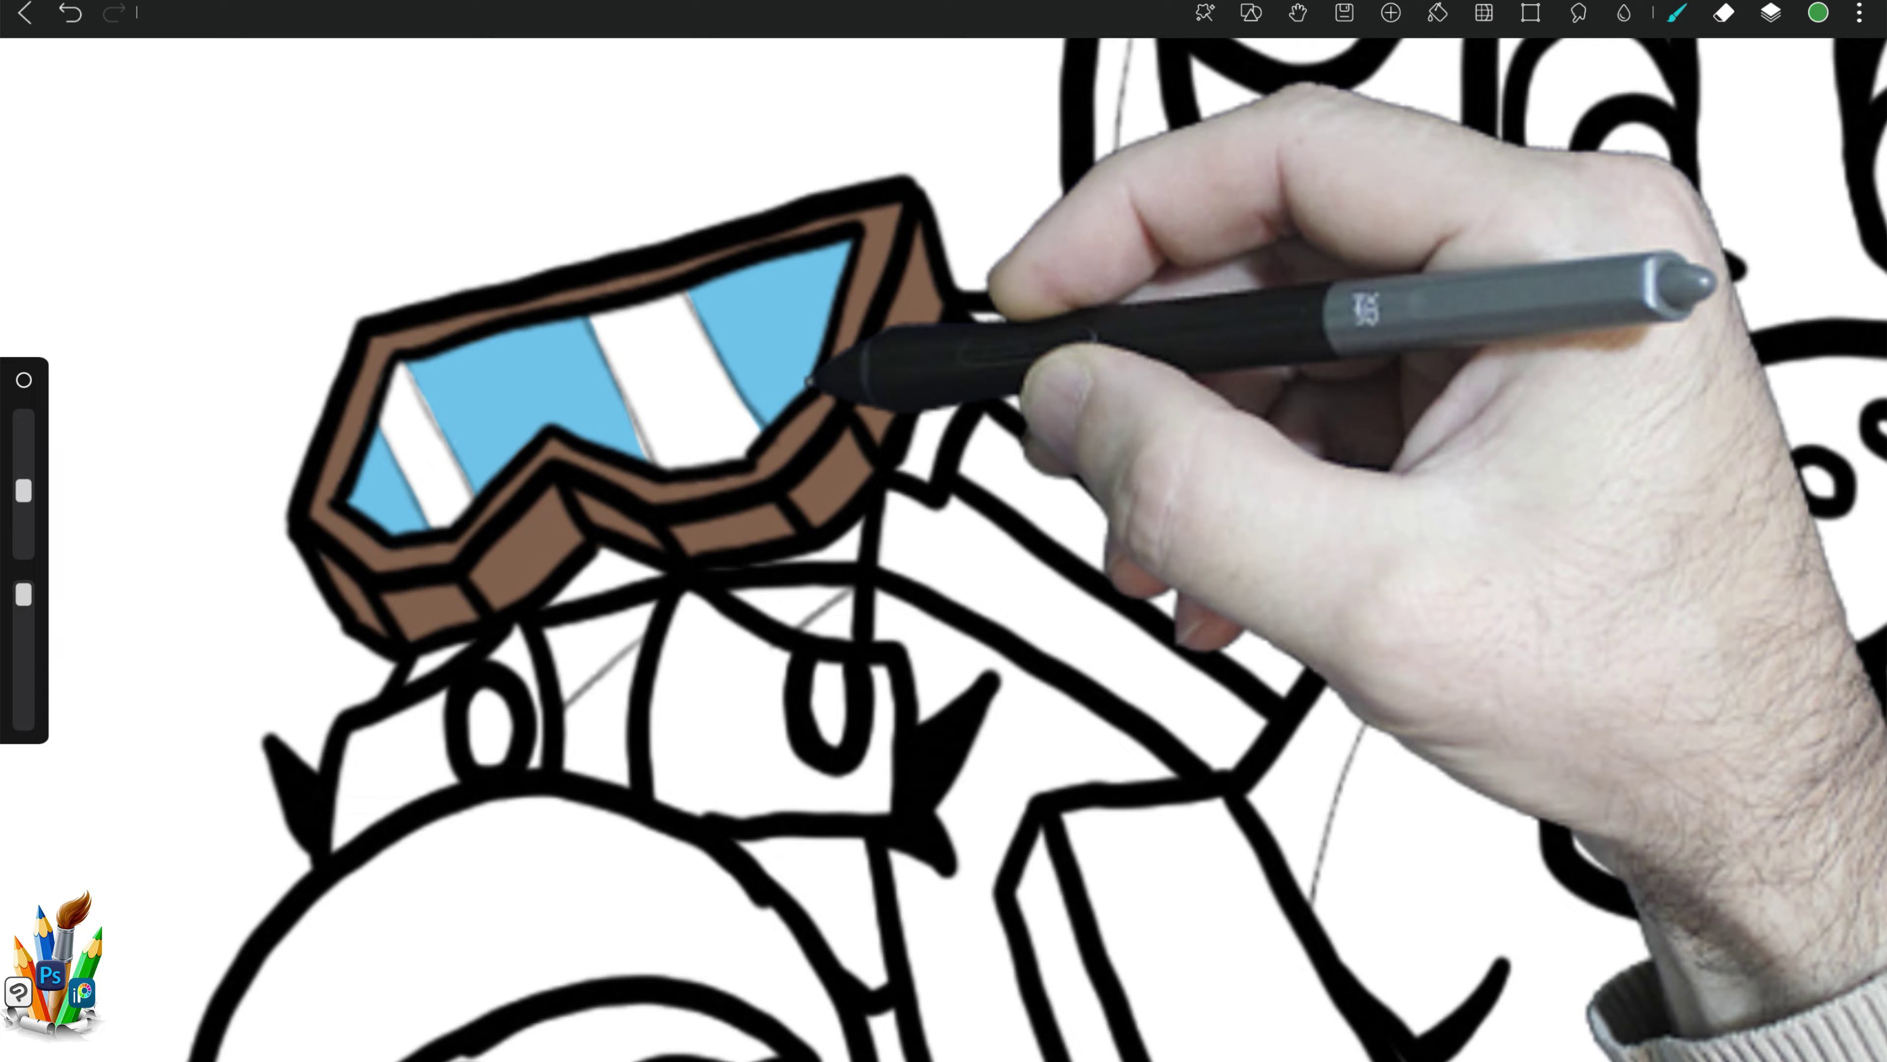
left_click_drag(550, 630, 832, 598)
key("e")
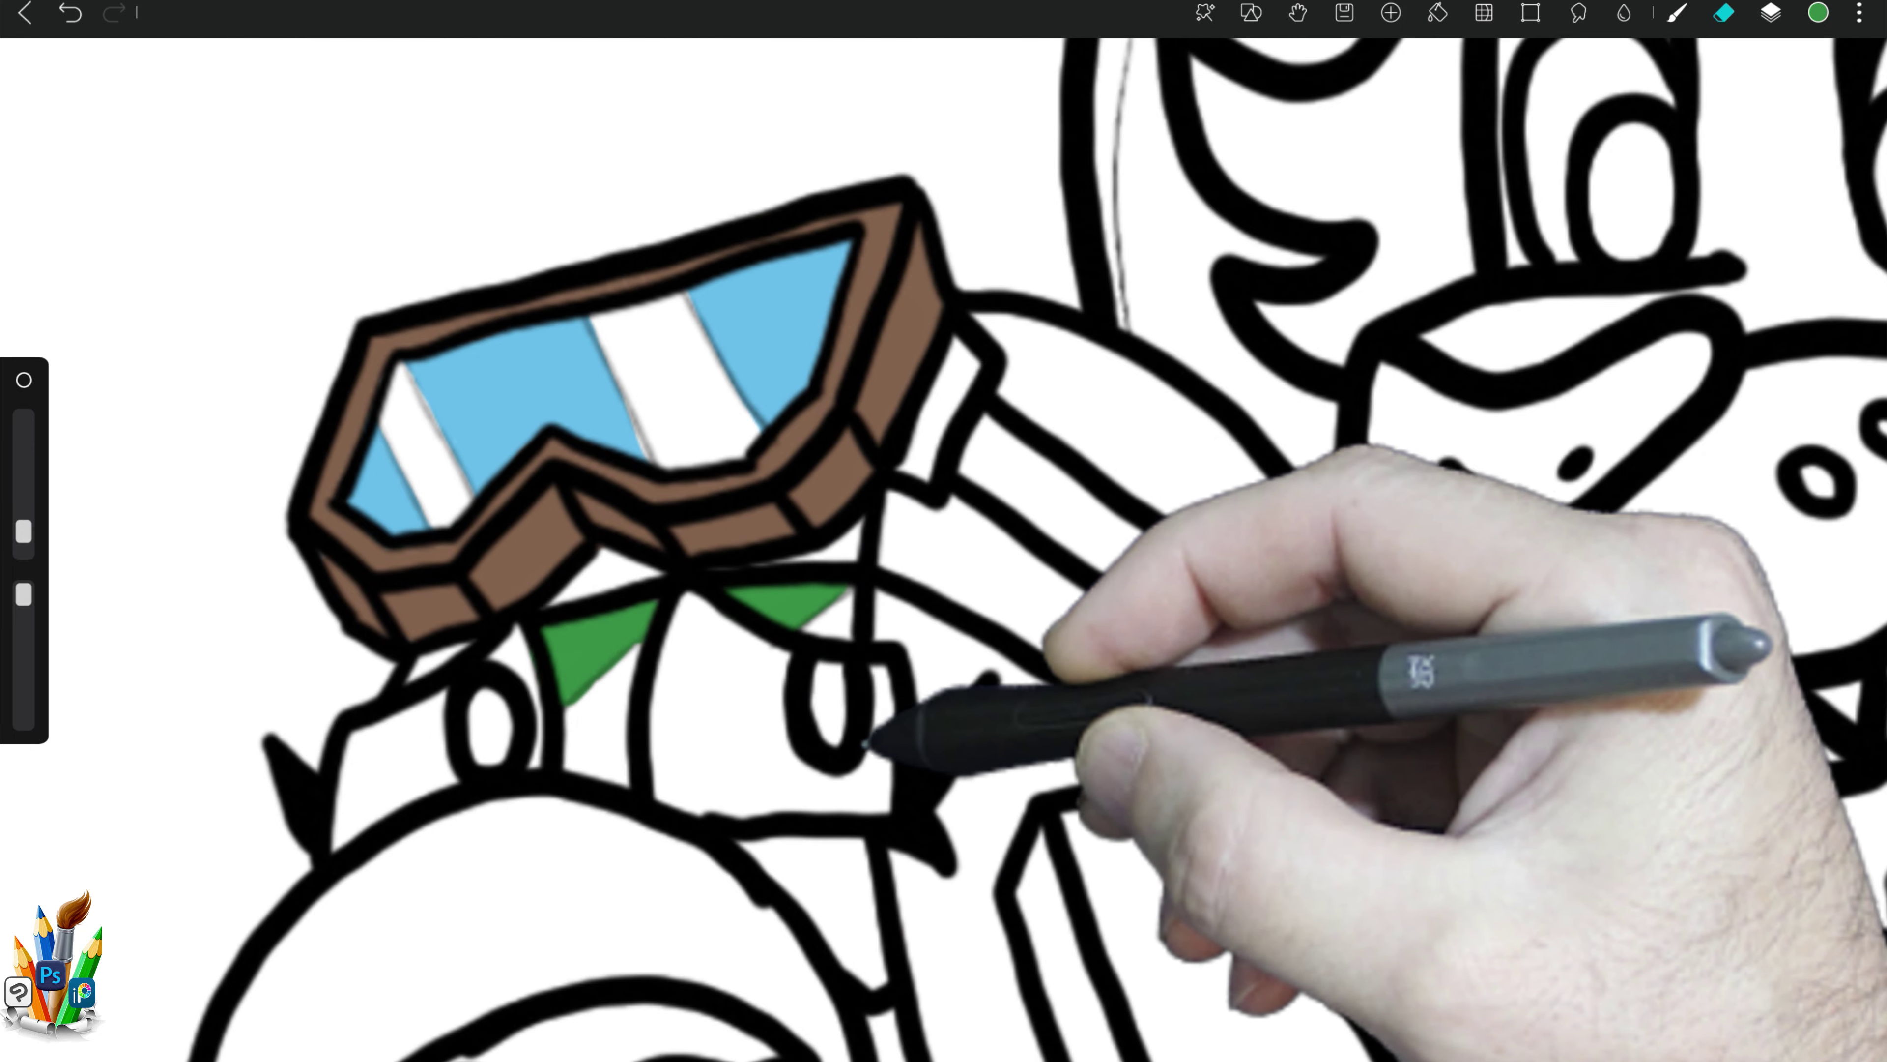
left_click(900, 329)
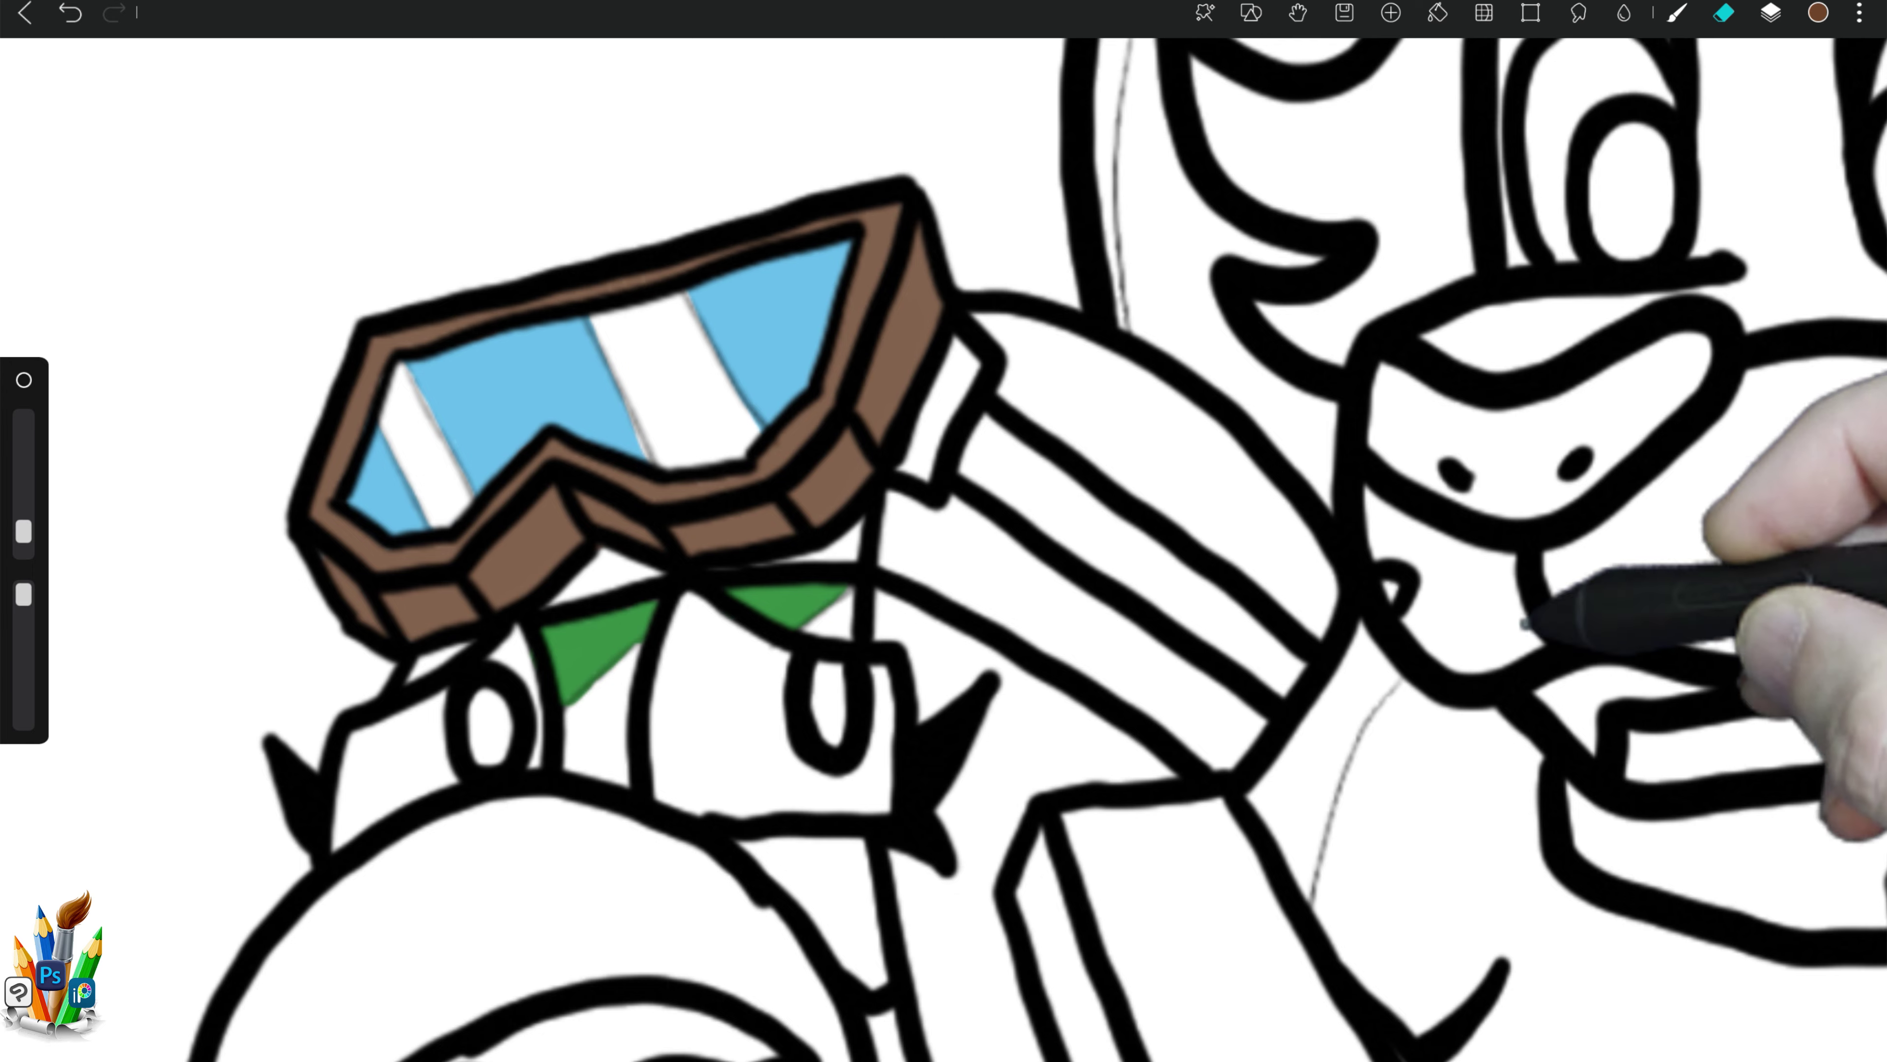
key("b")
Step: Fill the upper goggle strap and the cap below it solid brown
left_click_drag(981, 345, 914, 466)
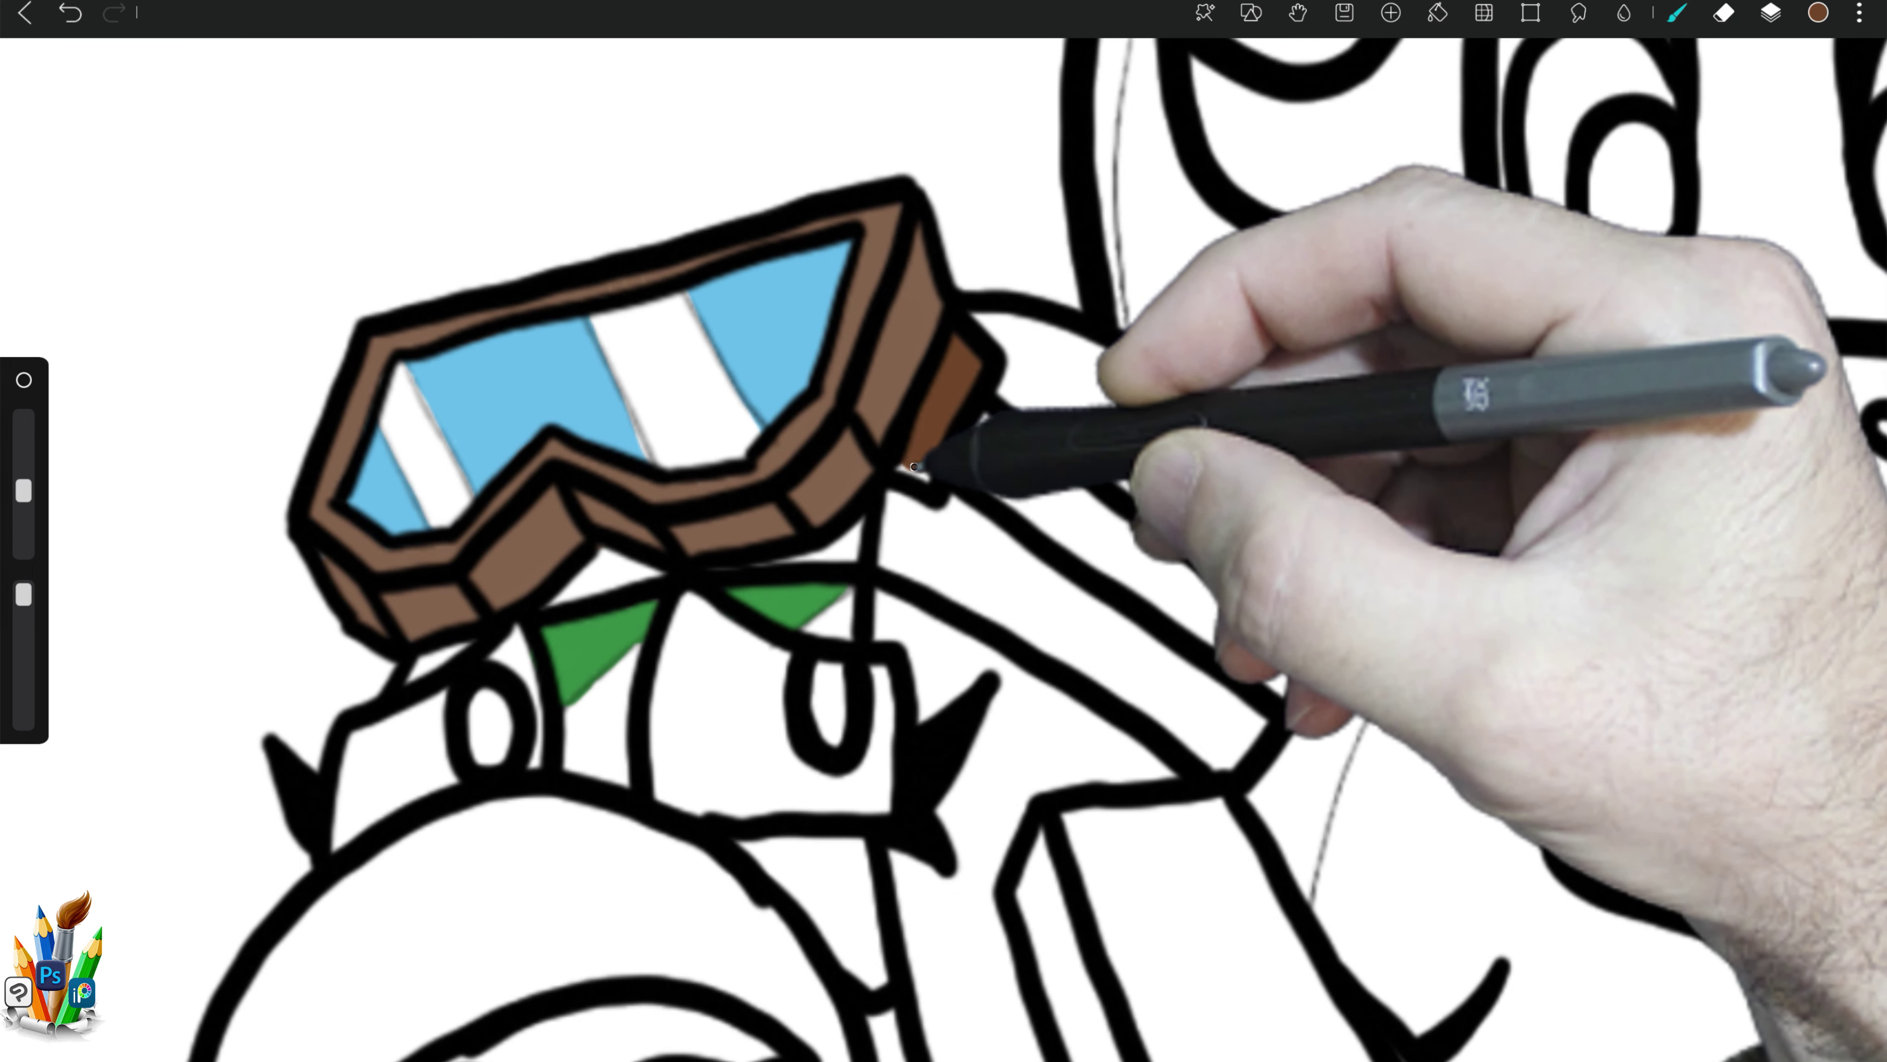
left_click_drag(981, 320, 1192, 411)
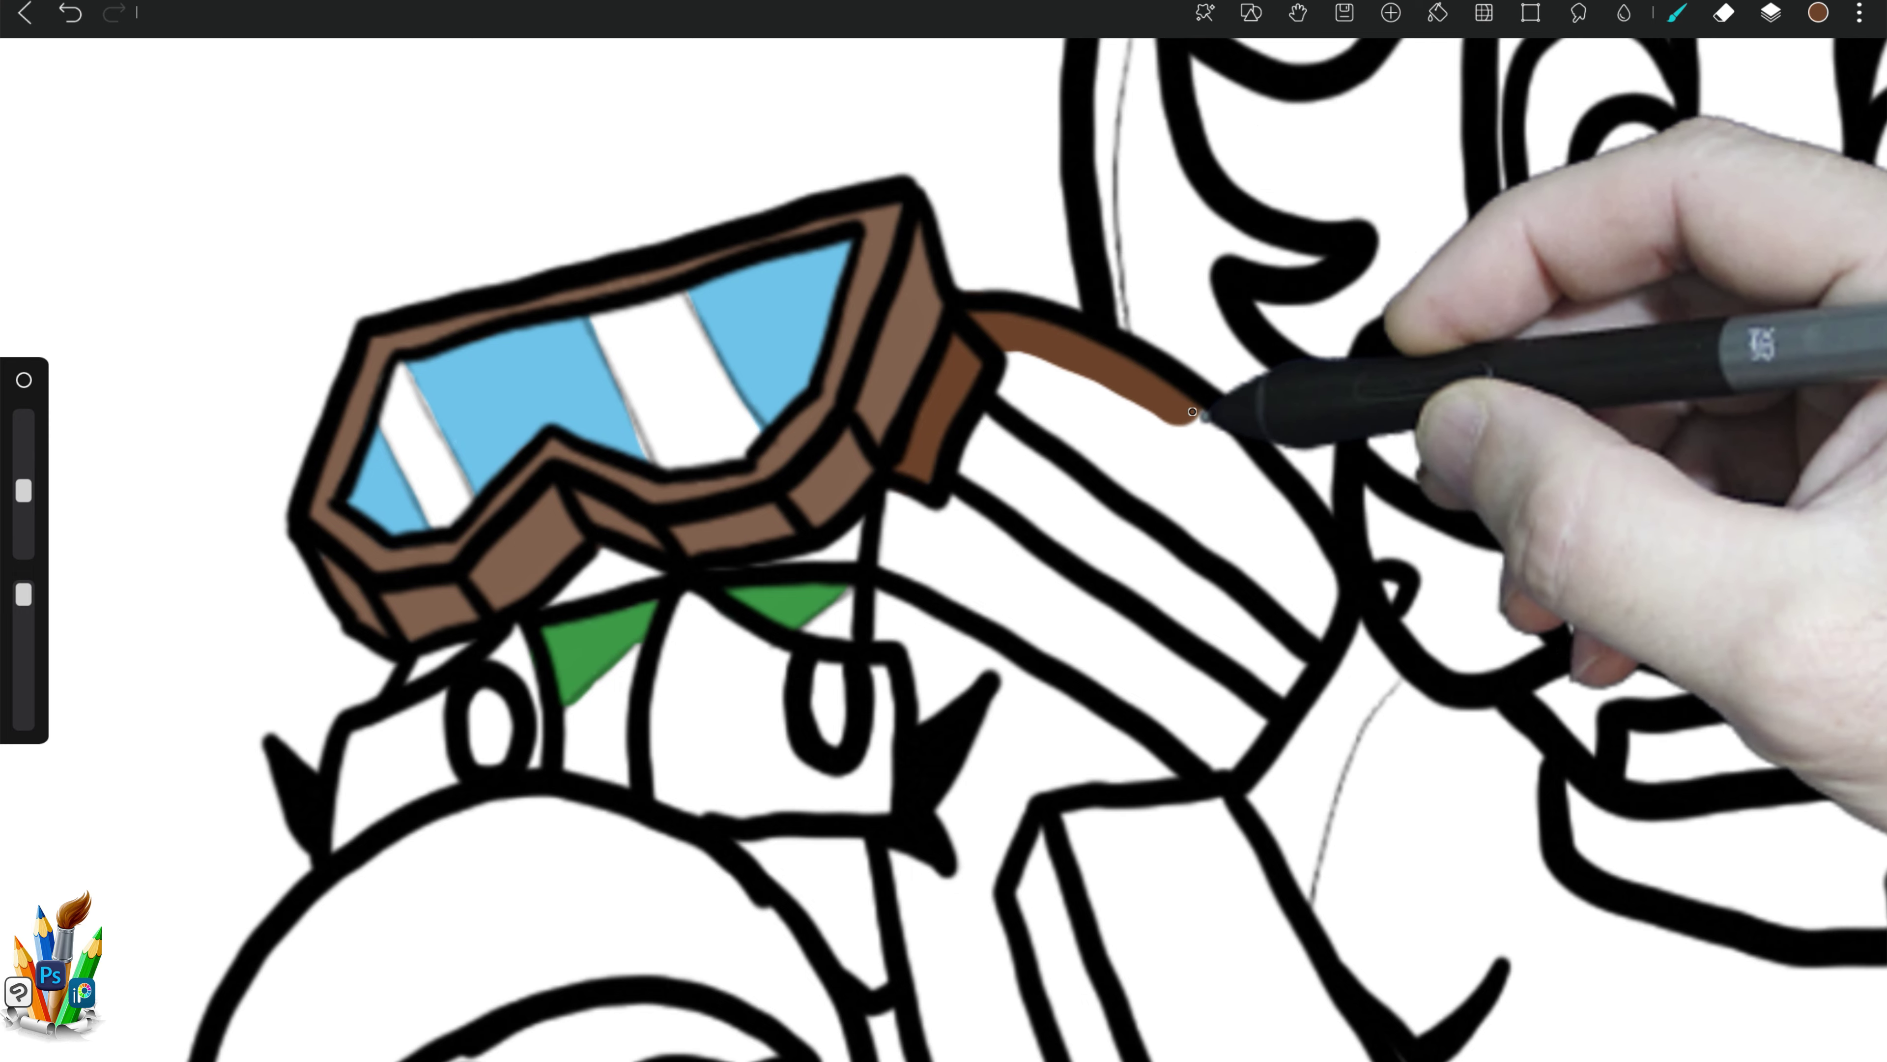
mouse_move(1173, 499)
left_mouse_down()
mouse_move(1103, 316)
mouse_move(1222, 443)
left_mouse_up()
left_click_drag(910, 496, 1180, 742)
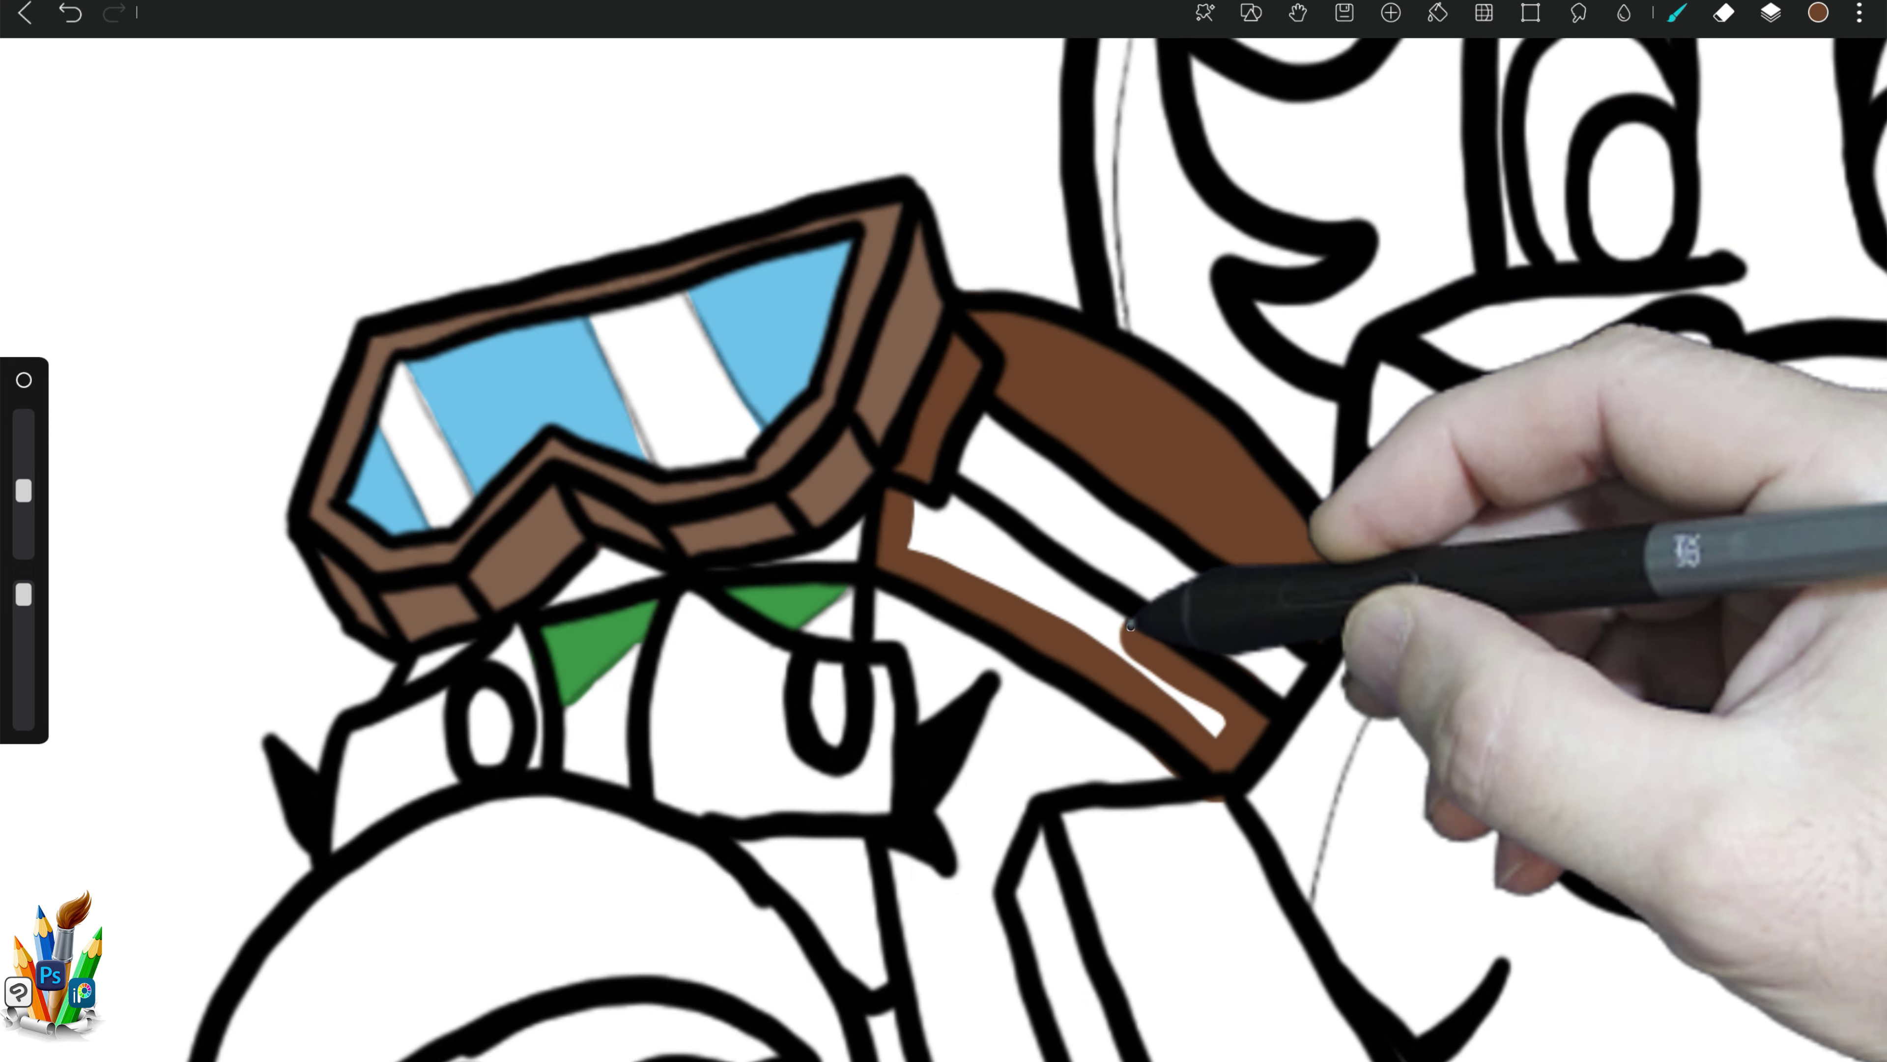
left_click_drag(1130, 627, 1213, 734)
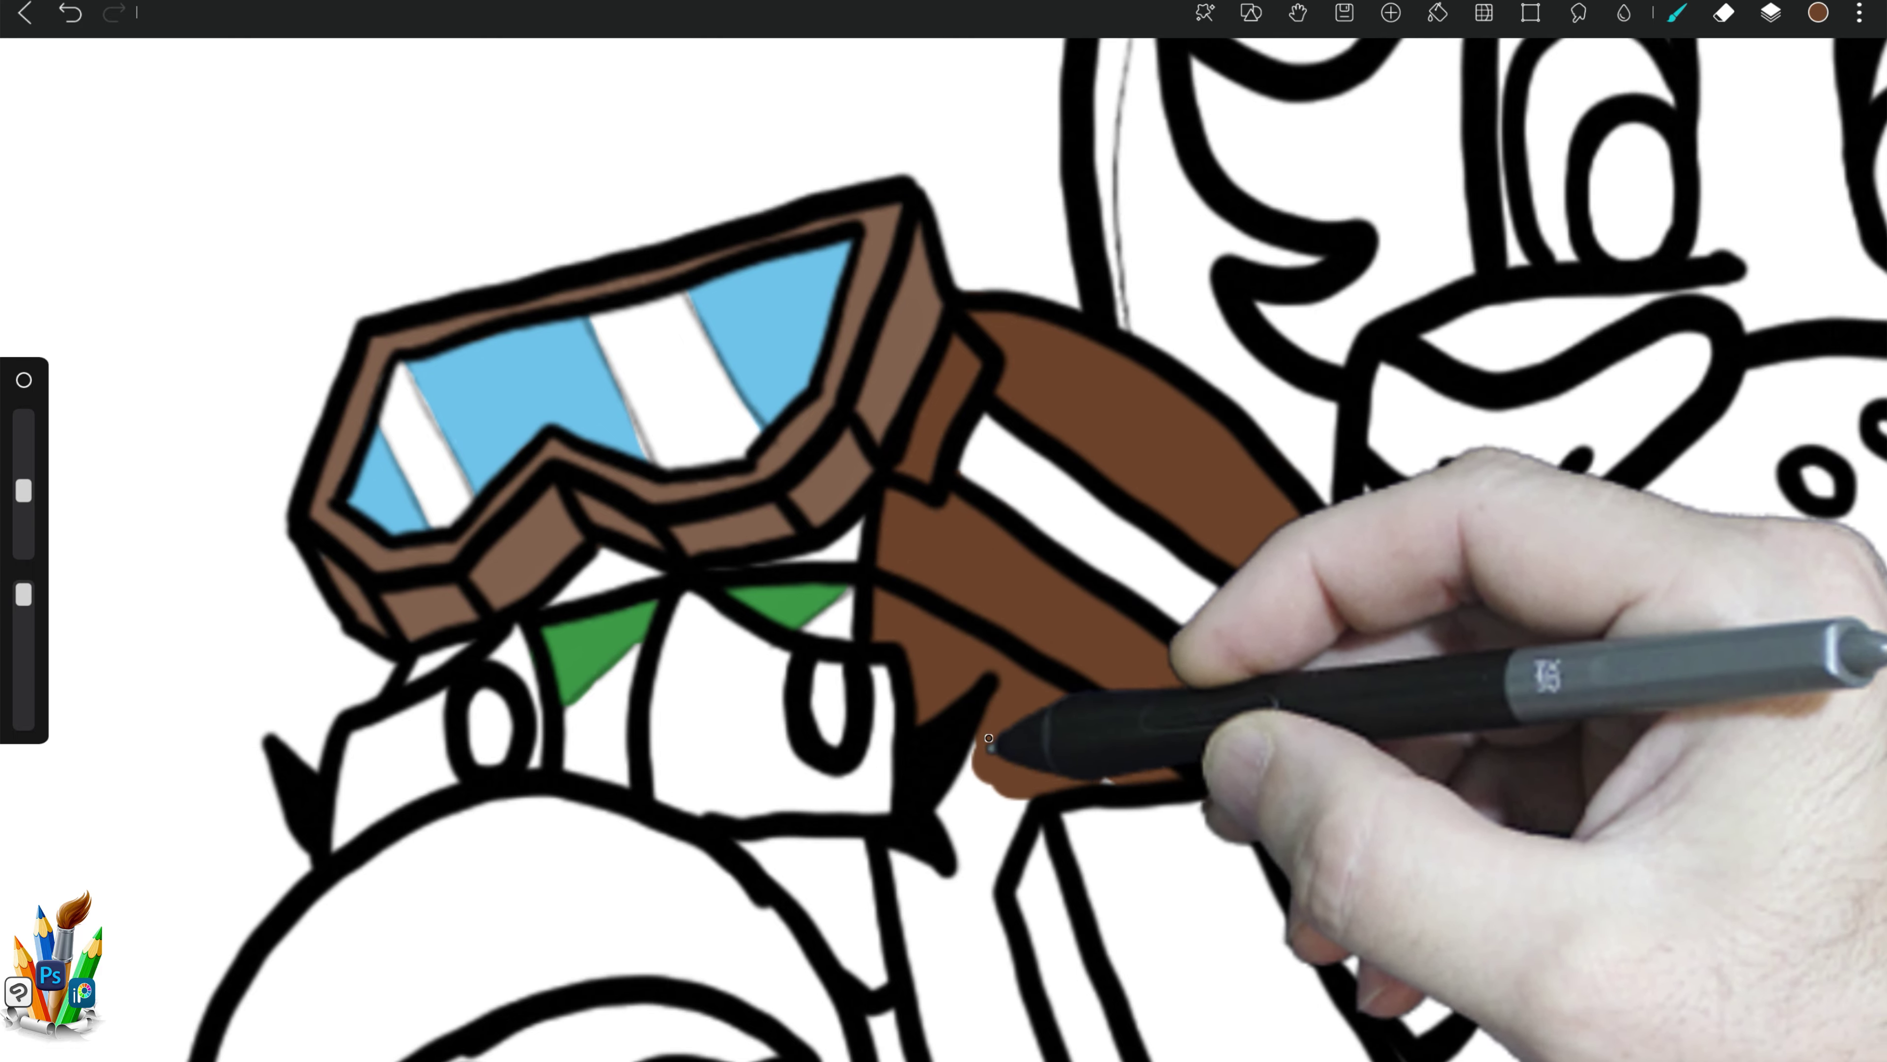
left_click_drag(988, 738, 1016, 787)
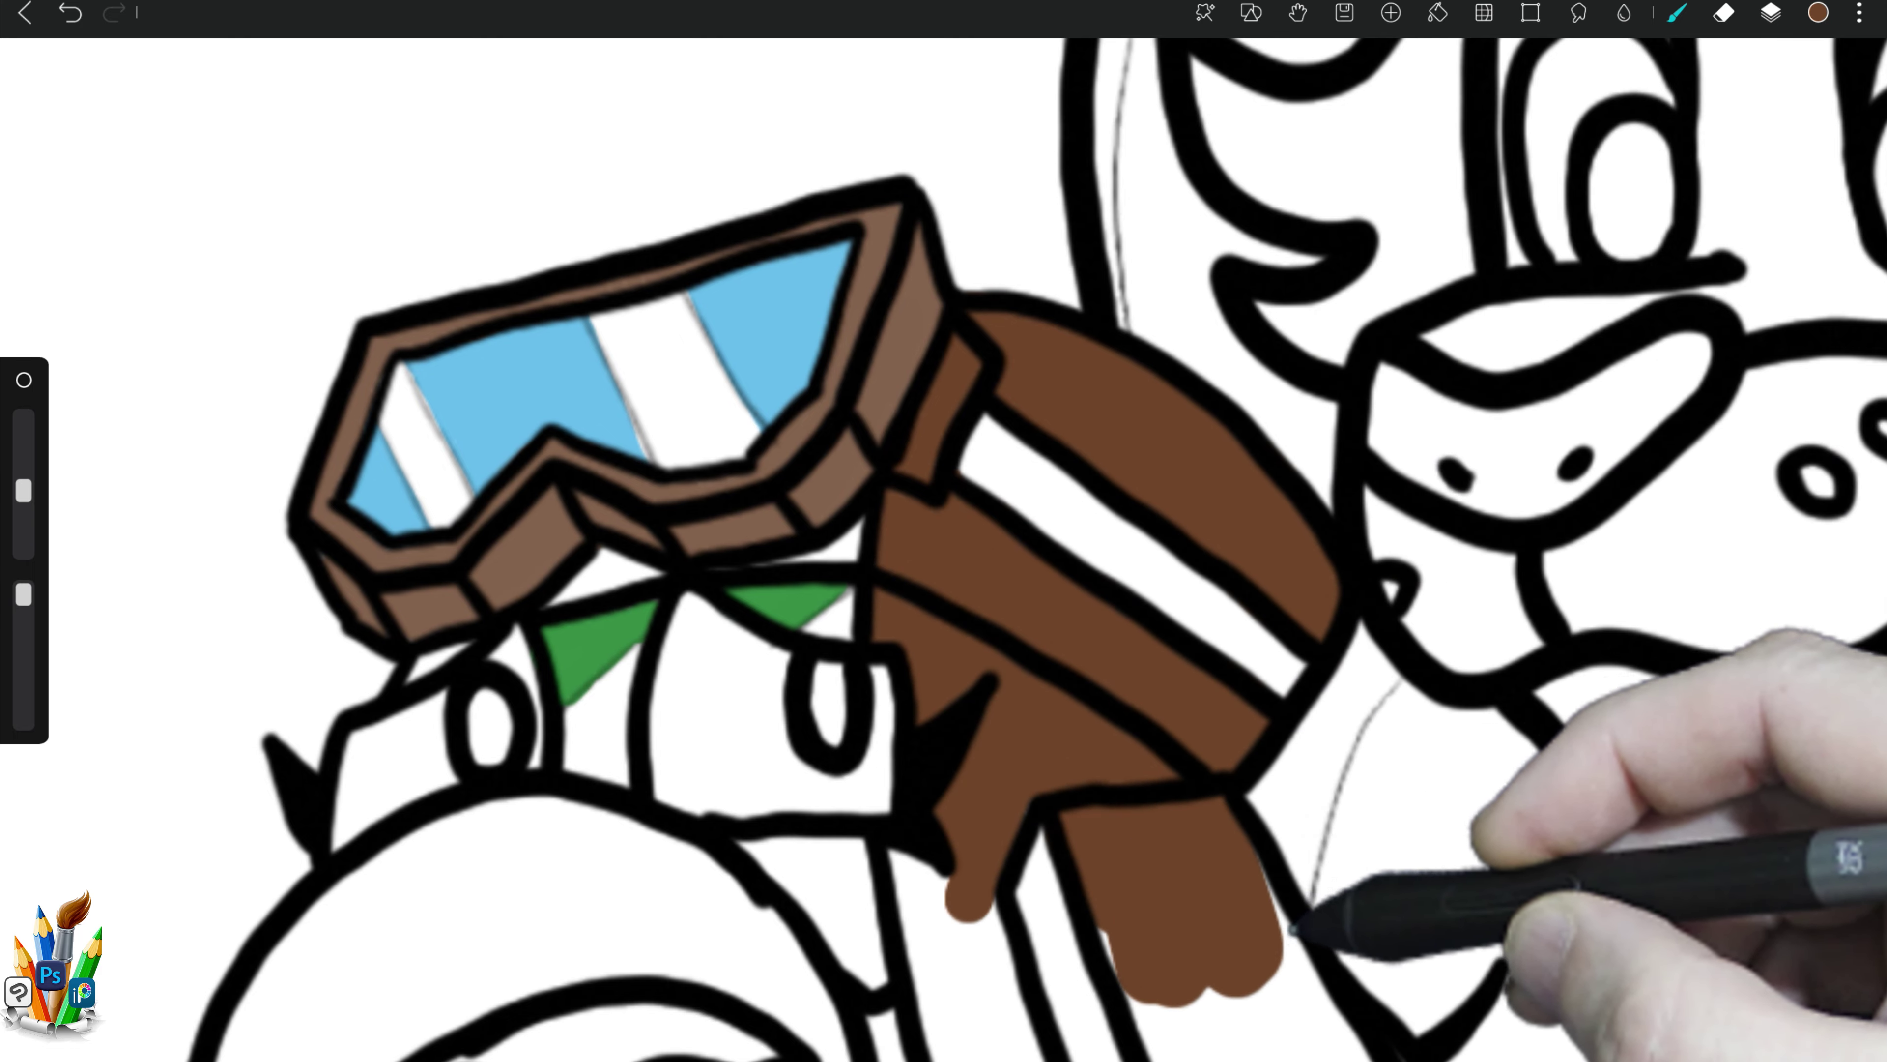
left_click_drag(1293, 929, 1029, 621)
left_click_drag(1048, 706, 1002, 621)
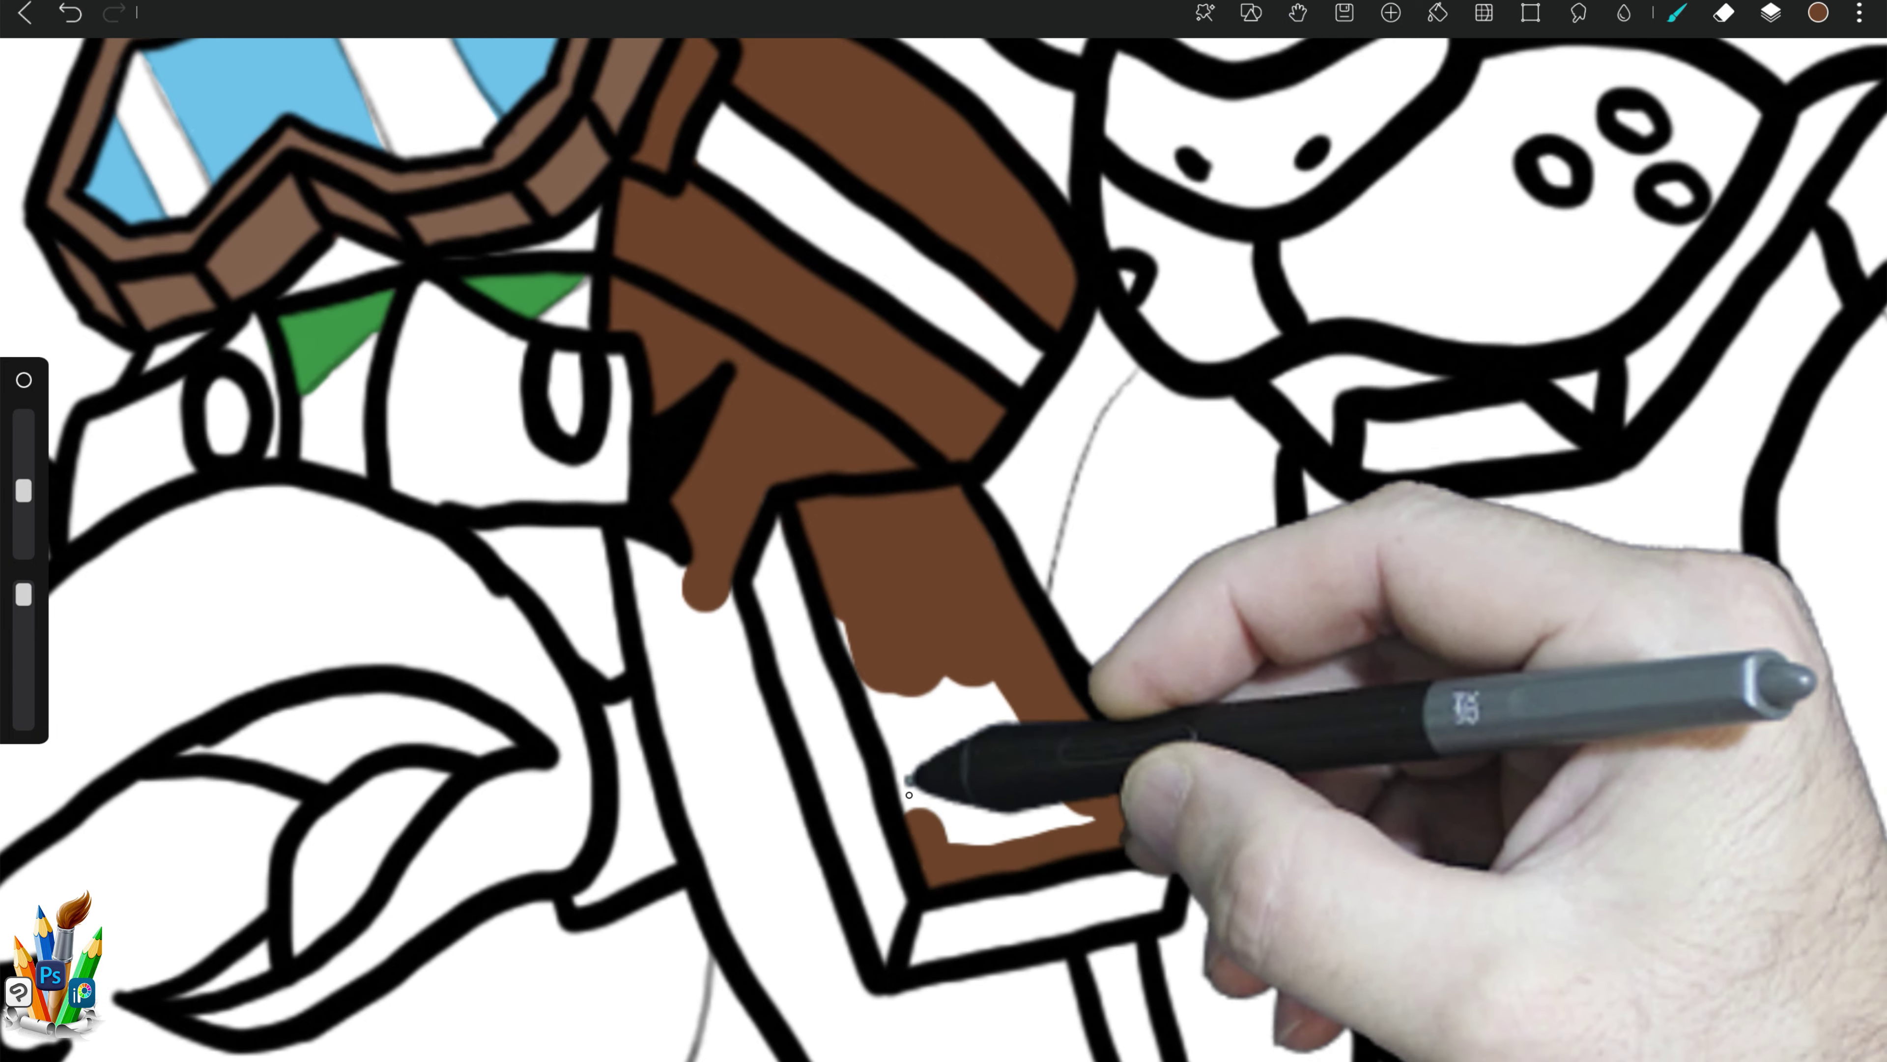
Step: Fill the long strap section and remaining white gaps beside the strap brown
left_click_drag(743, 587, 869, 1018)
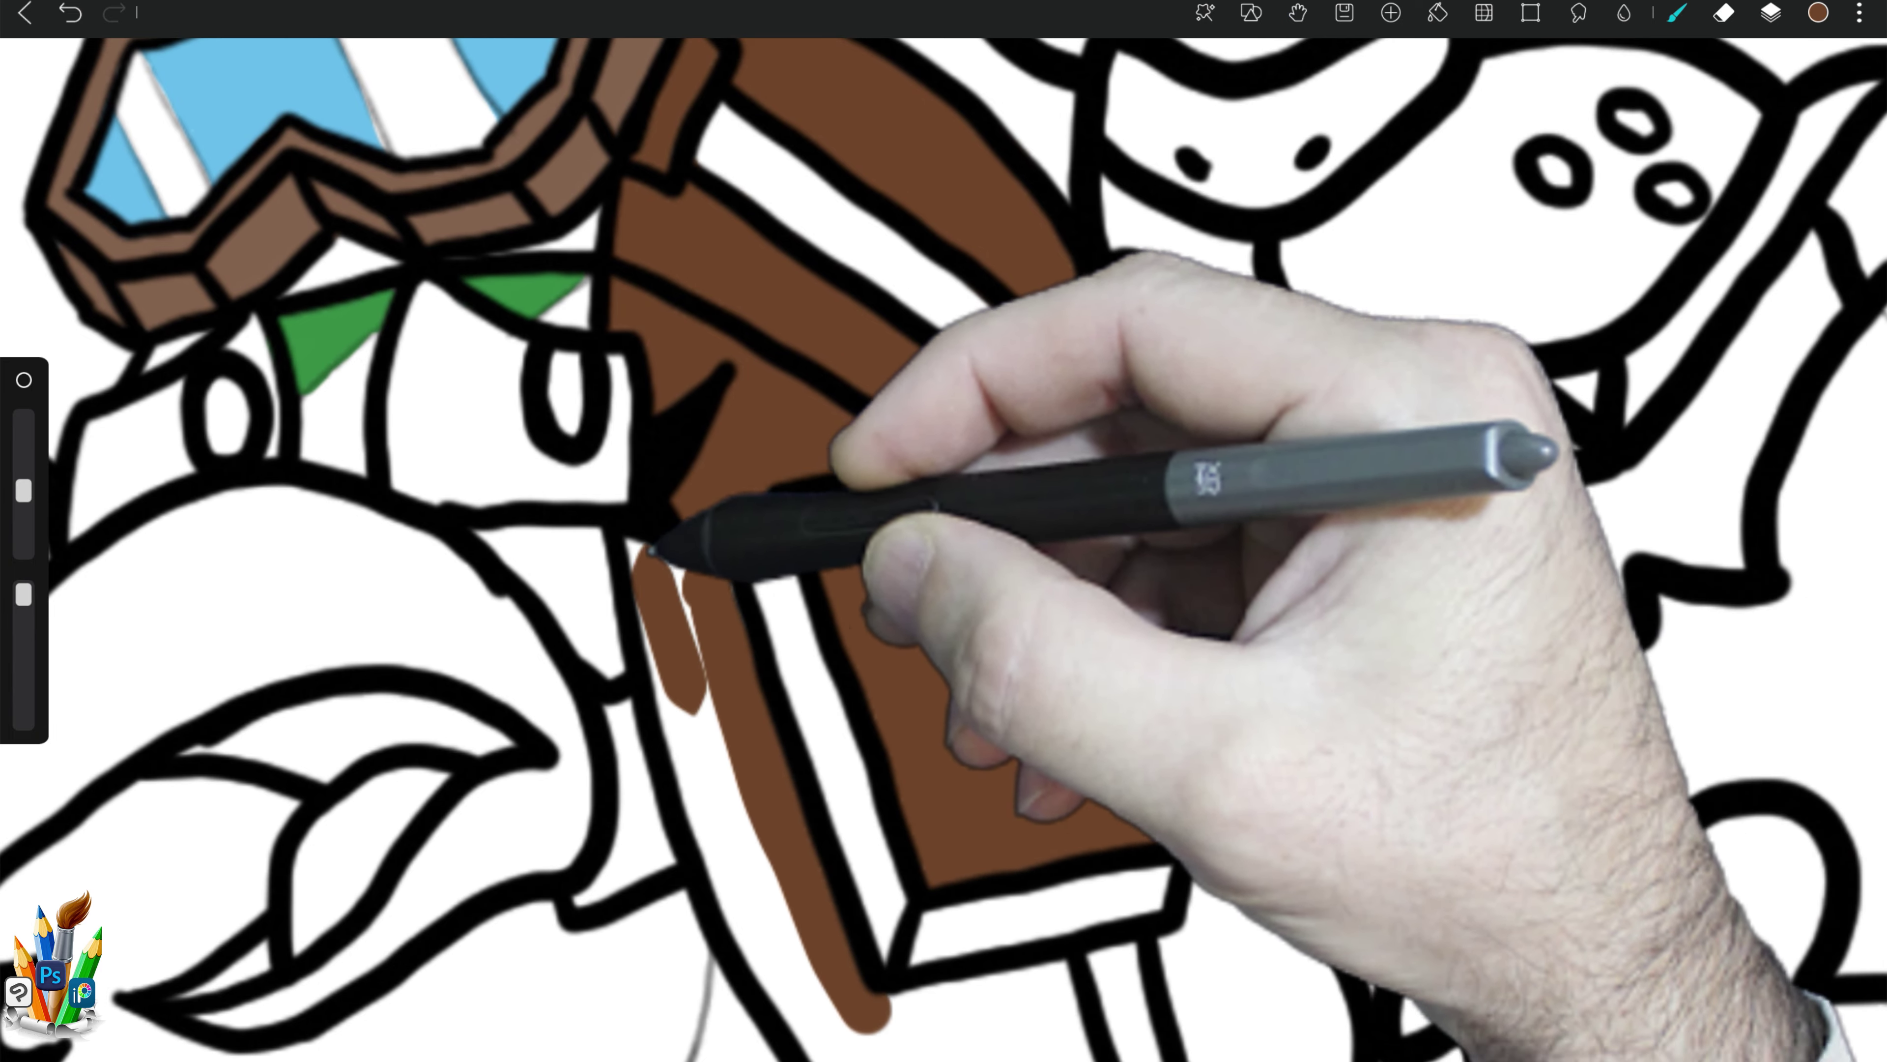
left_click_drag(653, 550, 688, 707)
mouse_move(969, 898)
left_mouse_down()
mouse_move(898, 624)
mouse_move(796, 572)
mouse_move(779, 674)
mouse_move(832, 729)
left_mouse_up()
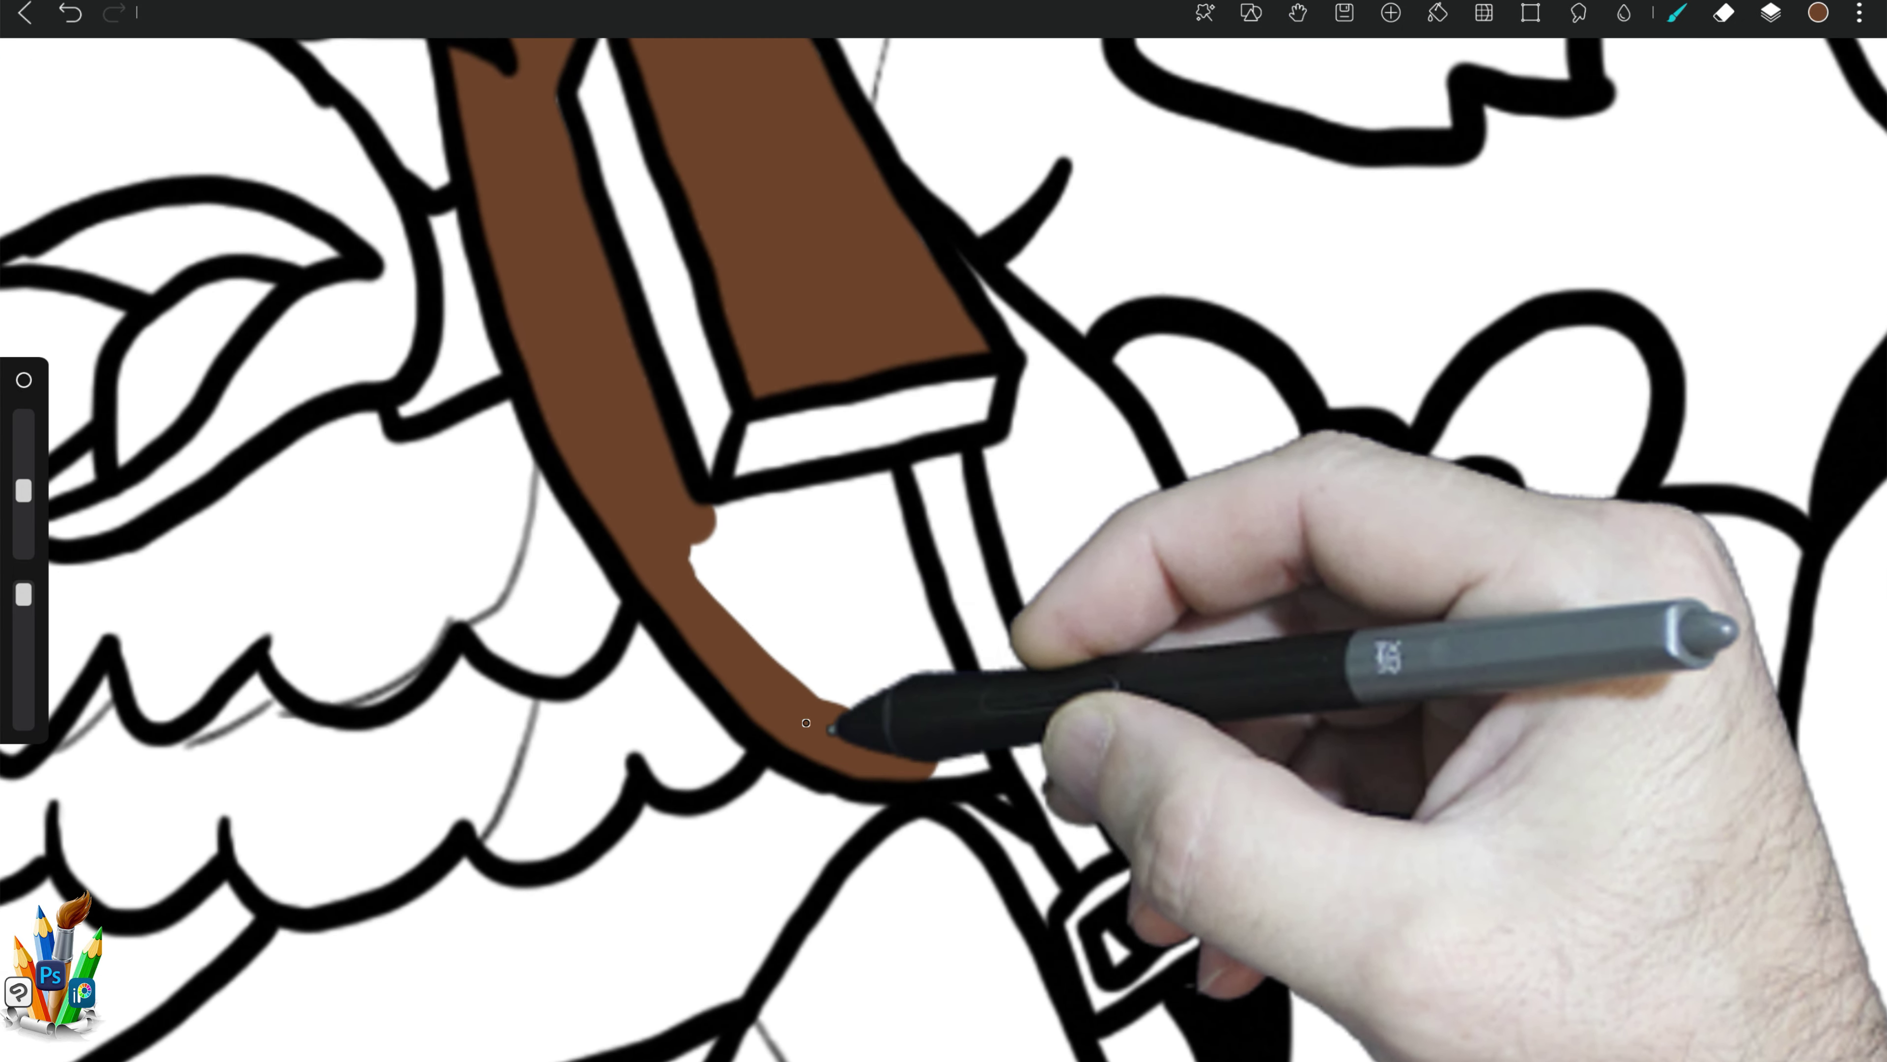
left_click_drag(935, 689, 737, 498)
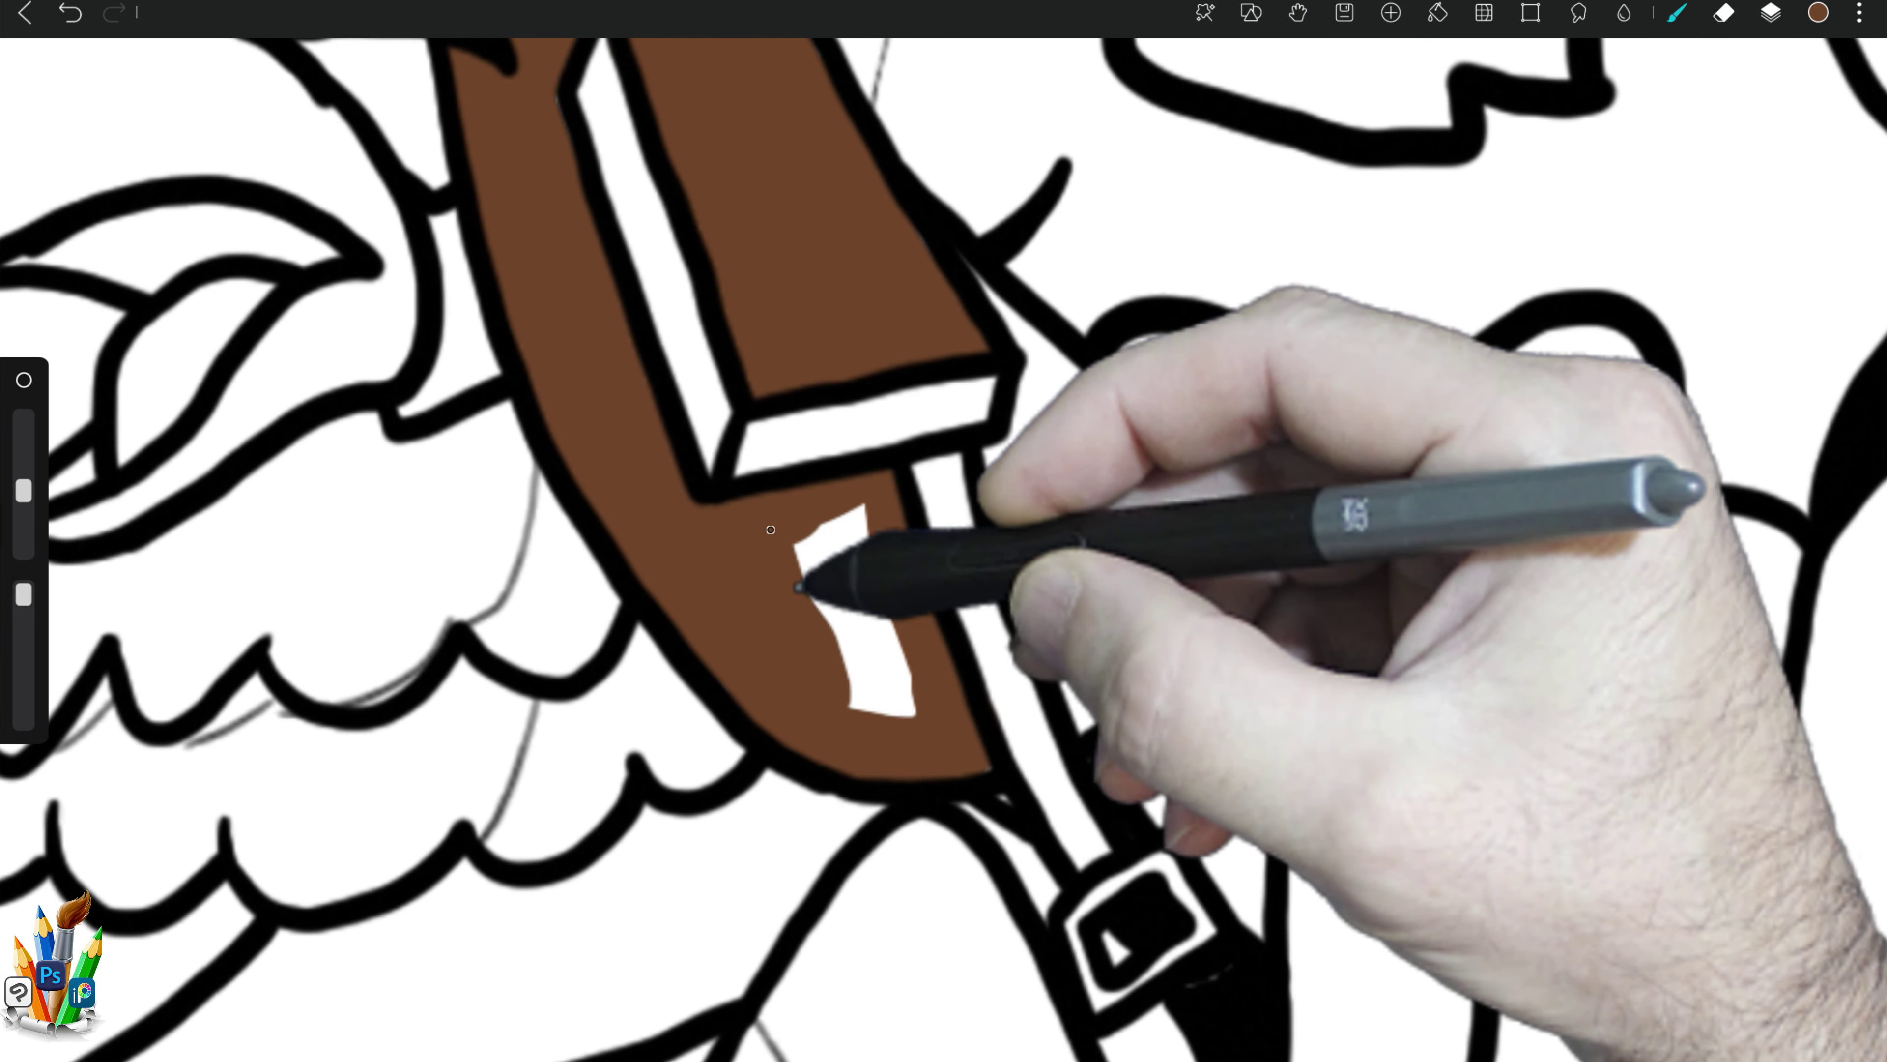
left_click_drag(863, 548, 918, 674)
left_click_drag(970, 265, 1145, 481)
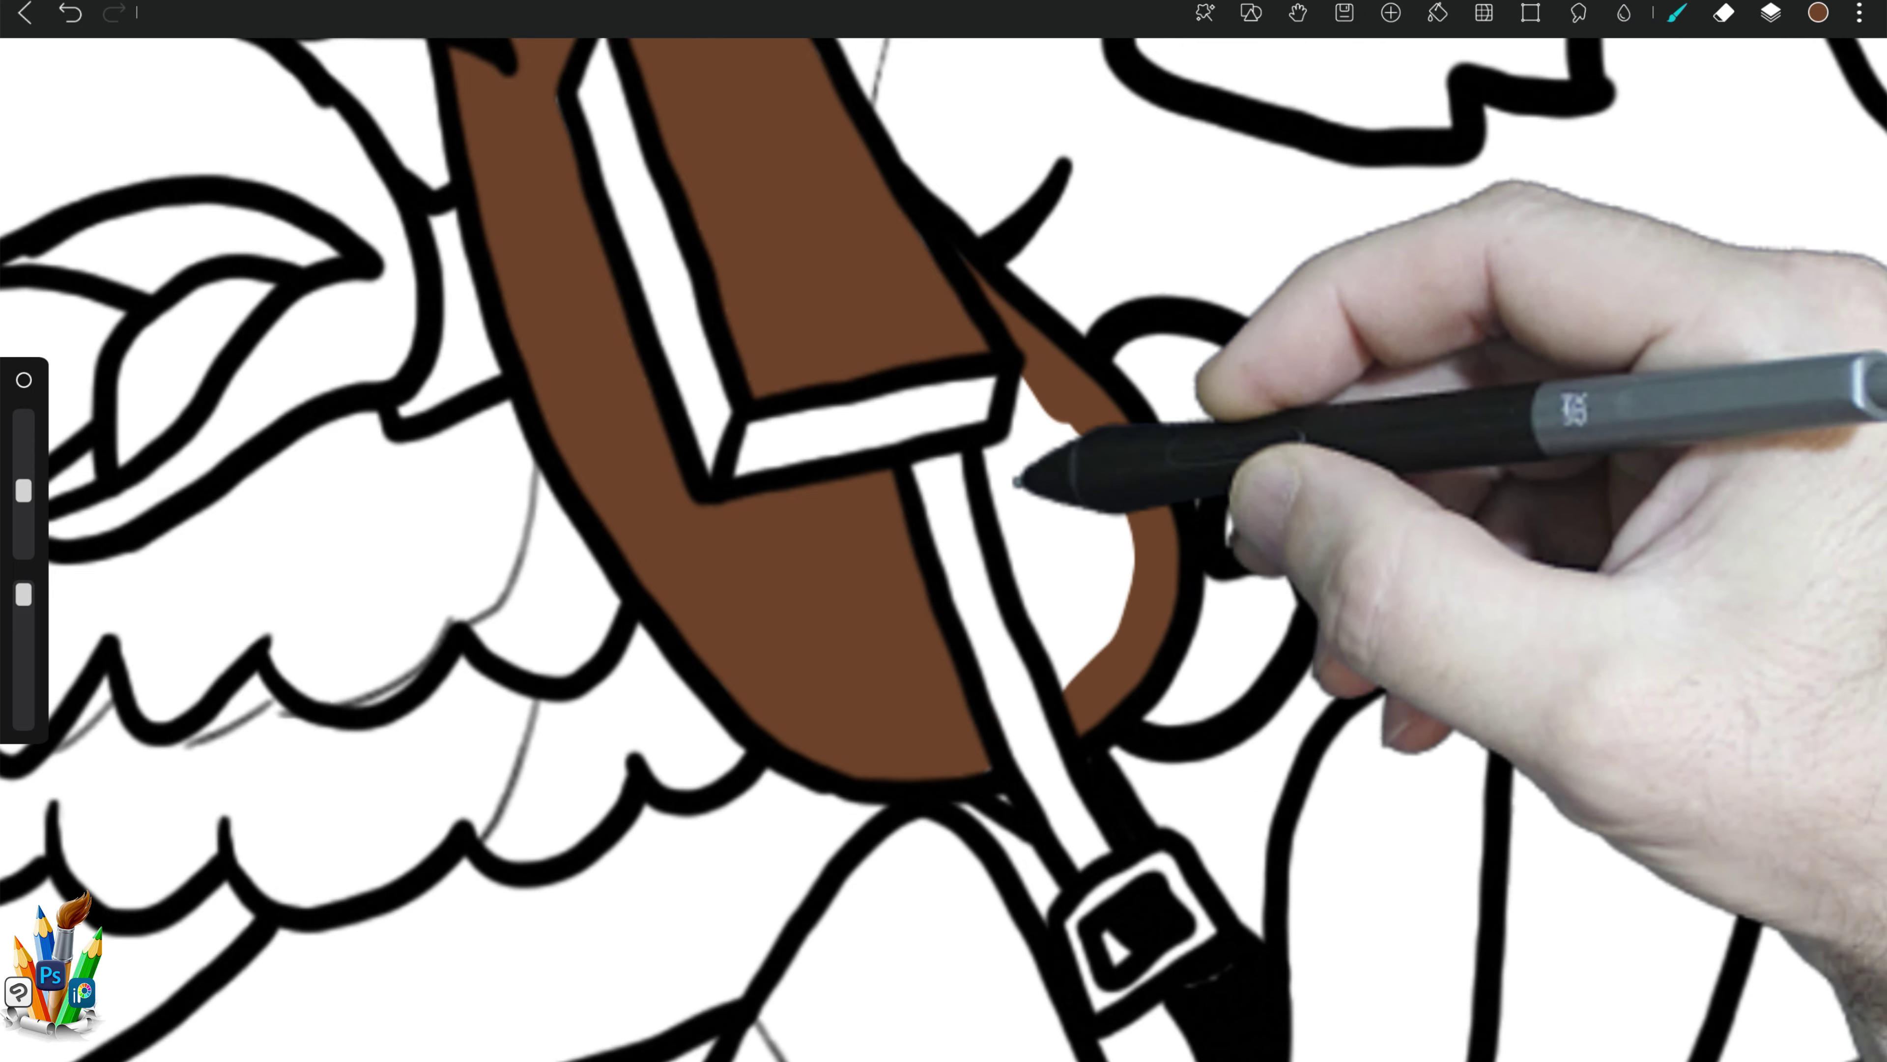
mouse_move(1016, 481)
left_mouse_down()
mouse_move(1145, 514)
mouse_move(1128, 493)
left_mouse_up()
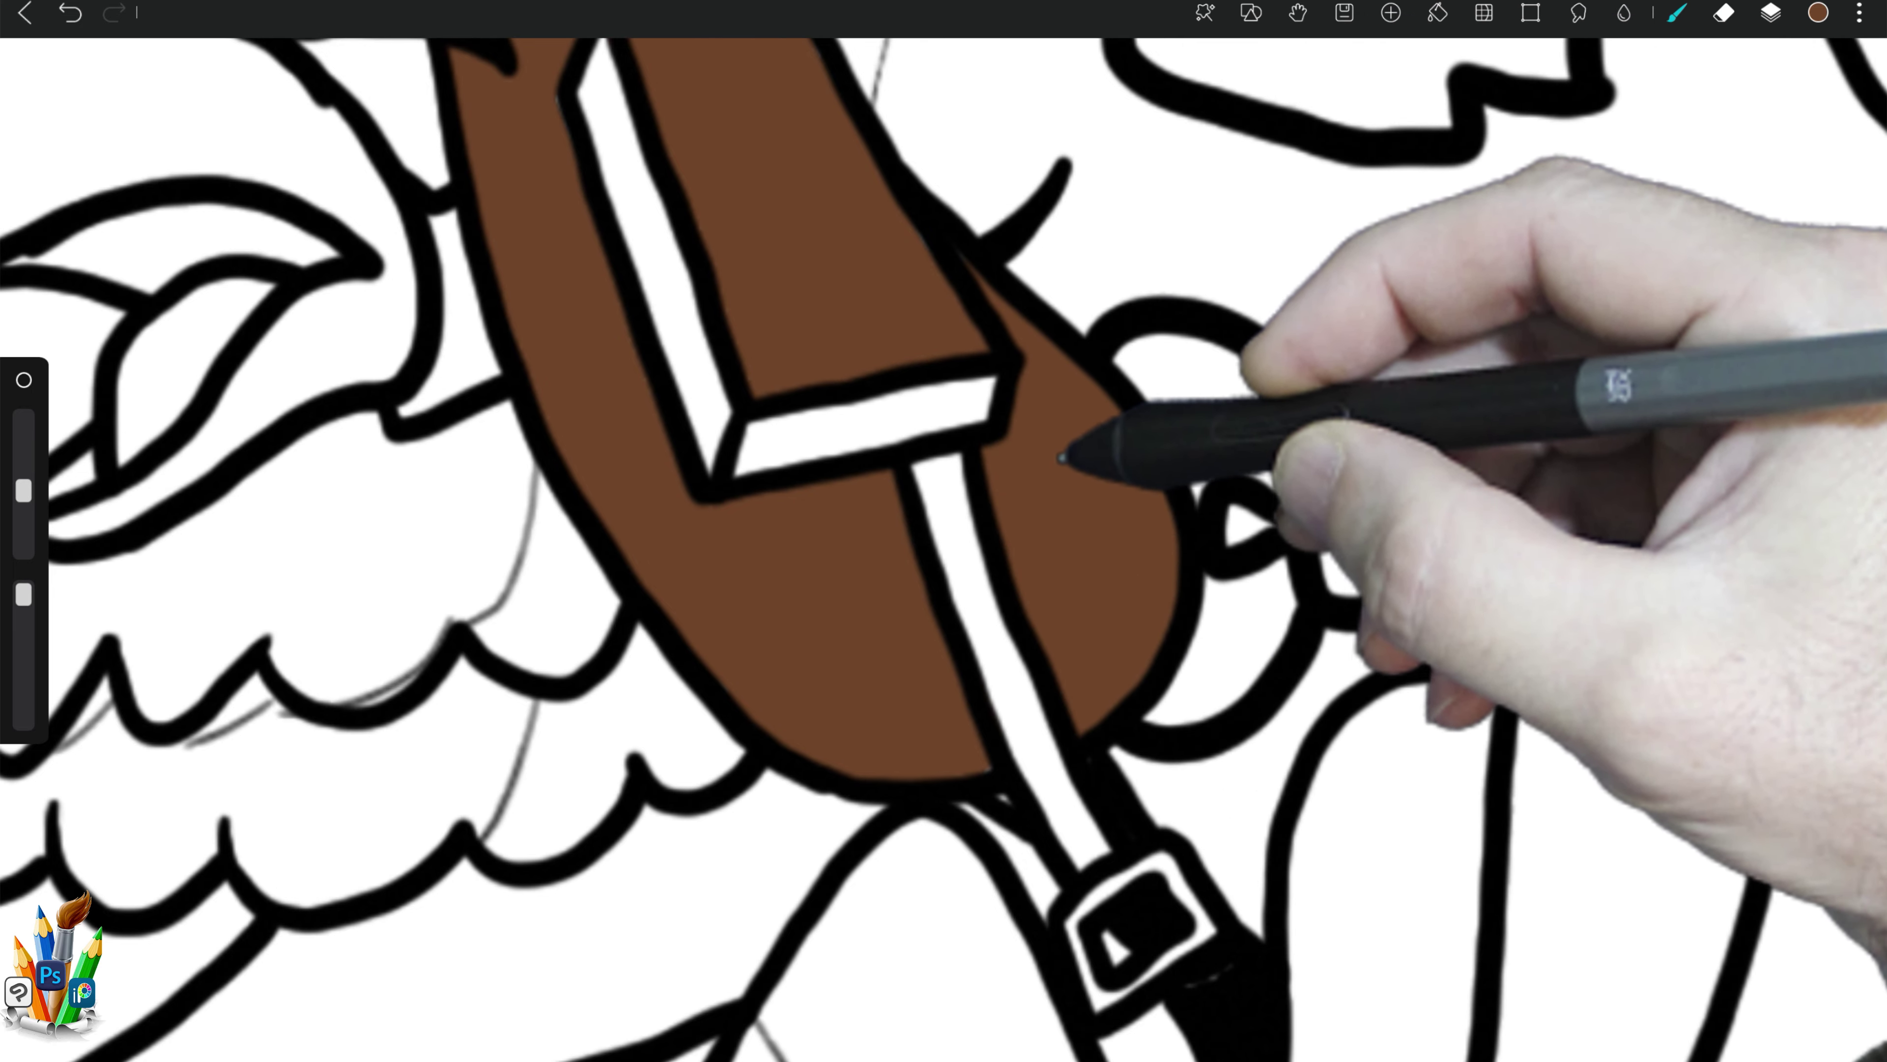
Step: Shade the strap's upper and inner edges with darker brown
left_click(1818, 13)
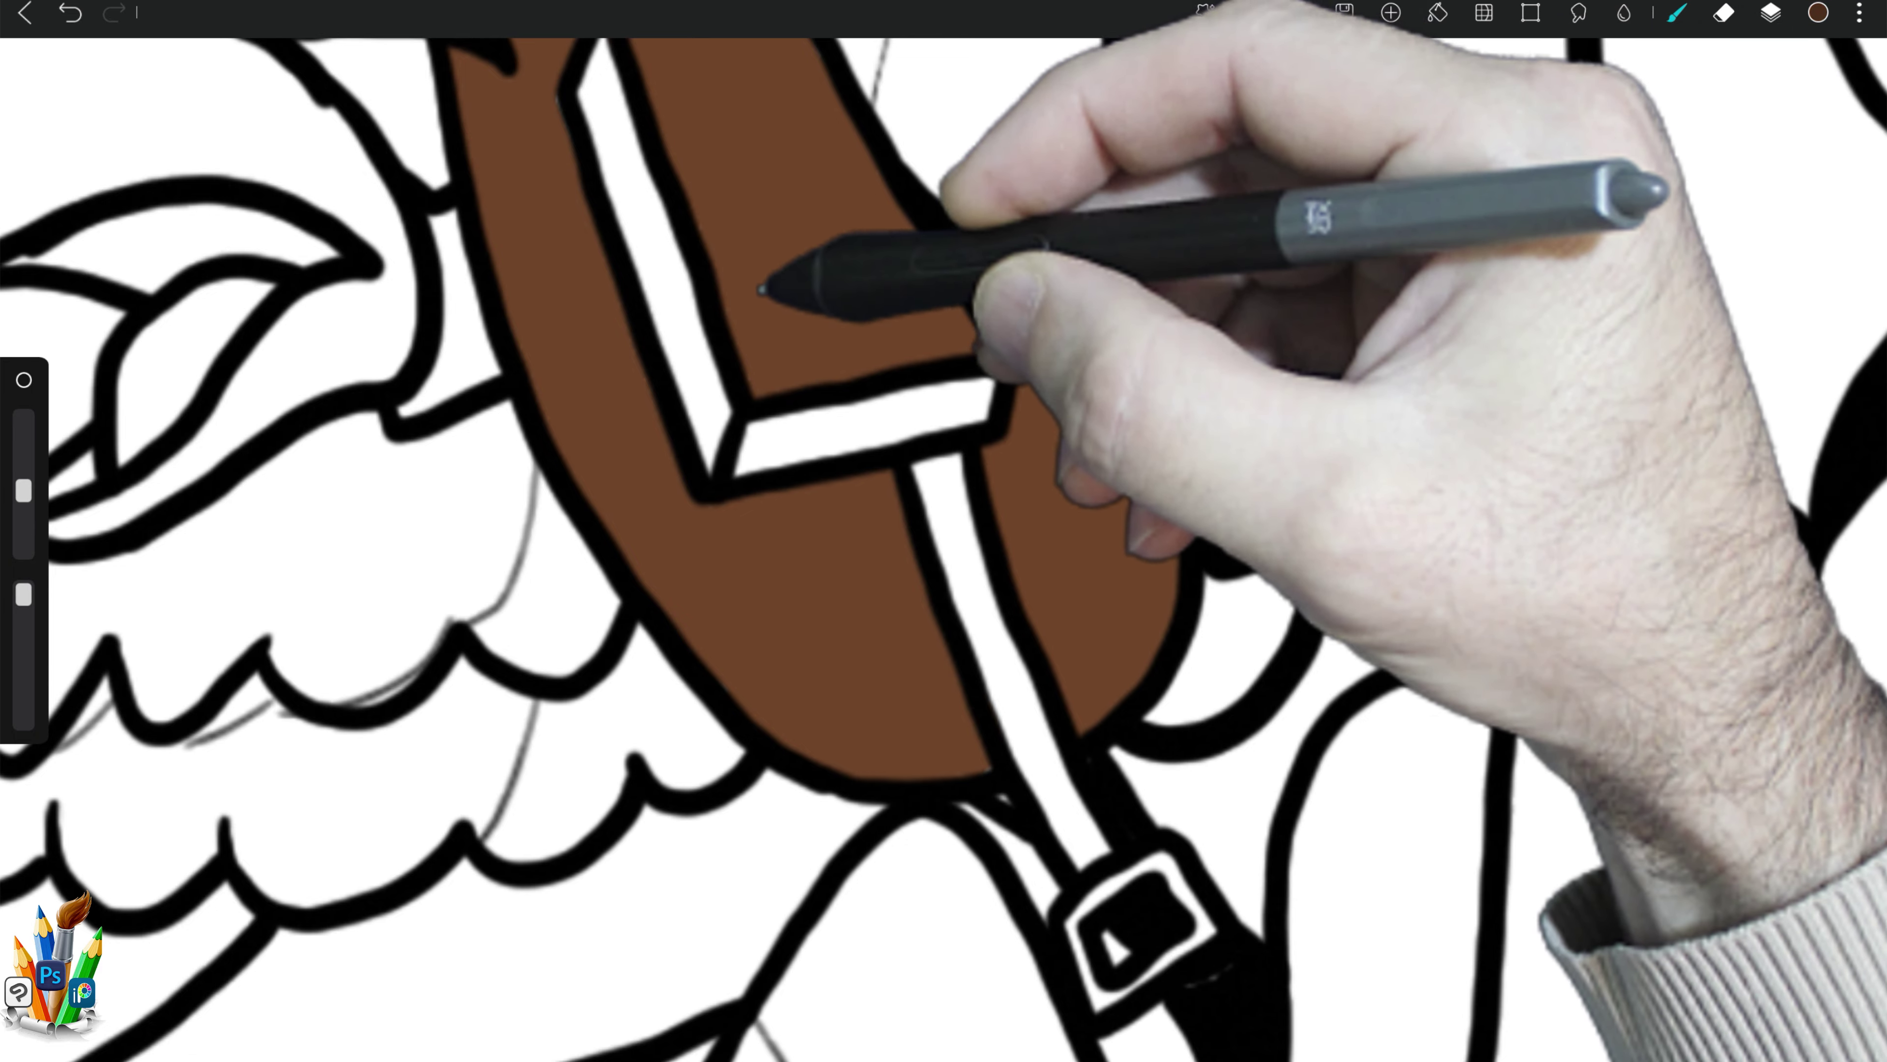
left_click_drag(801, 274, 765, 370)
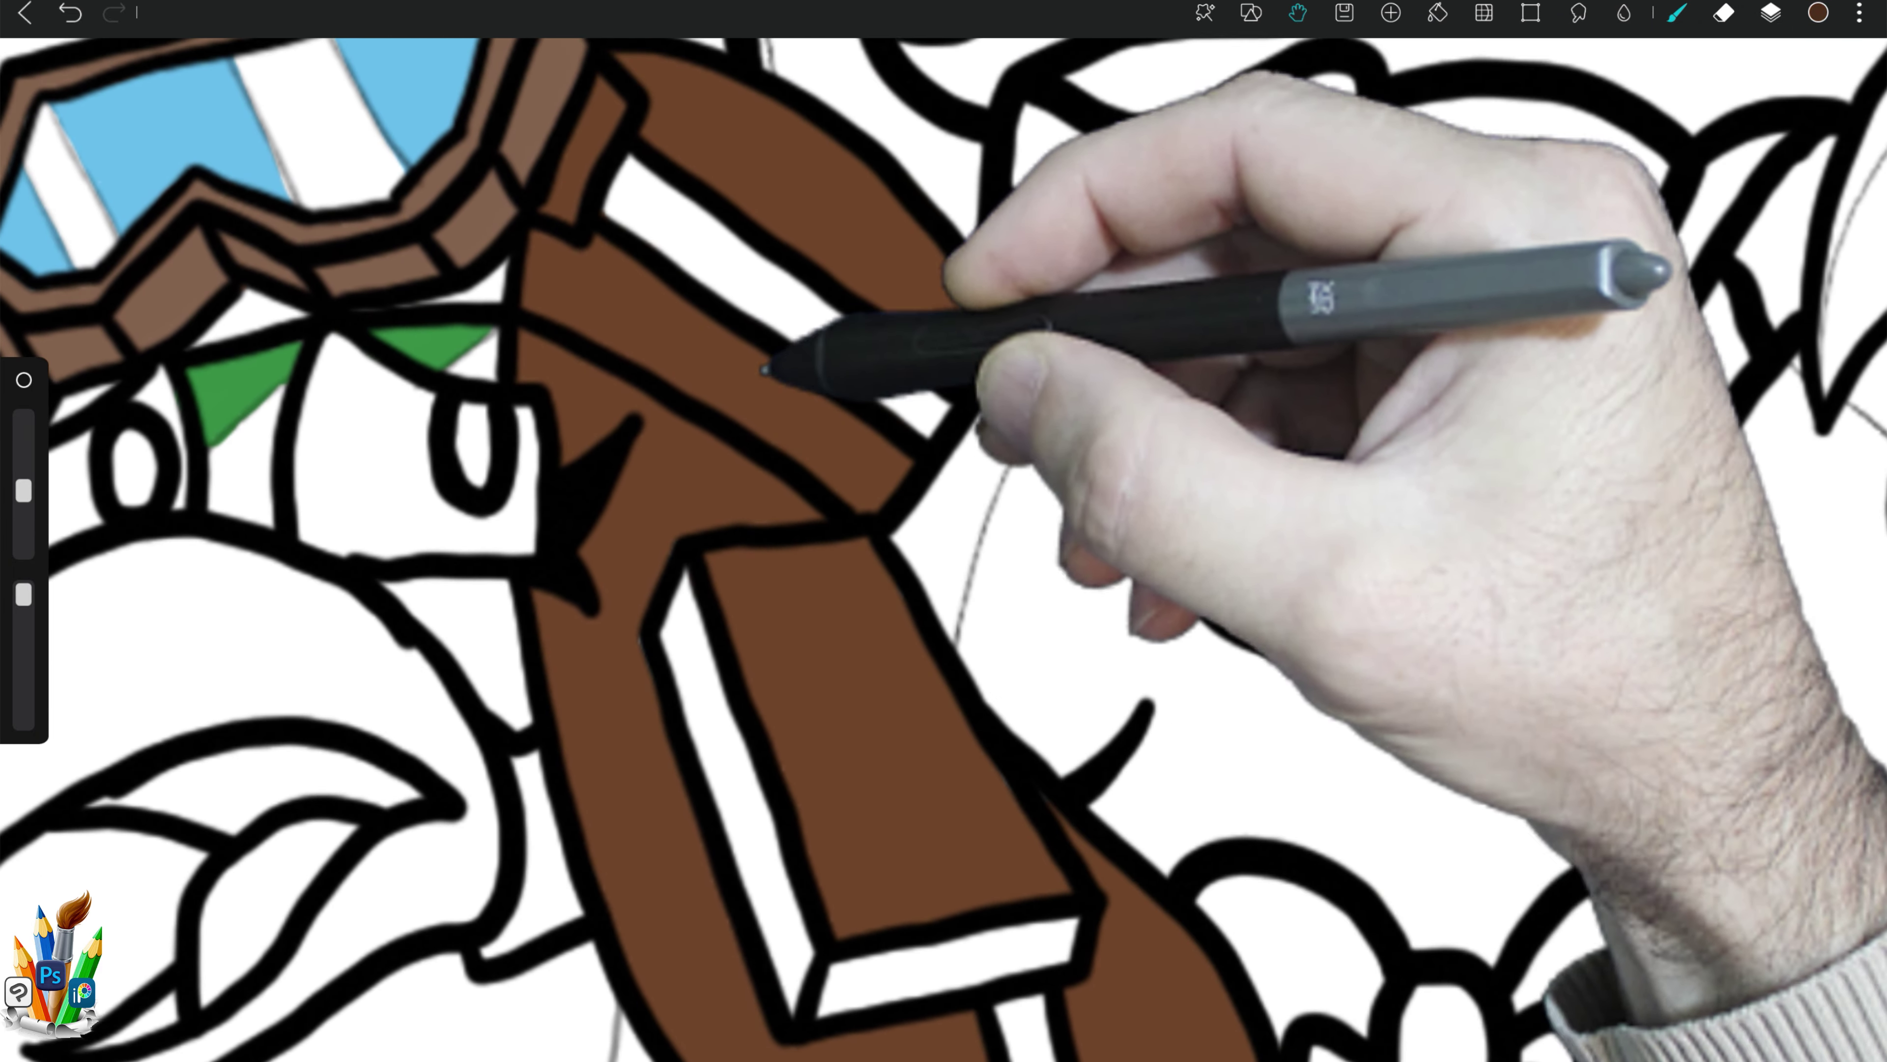
left_click_drag(632, 182, 856, 351)
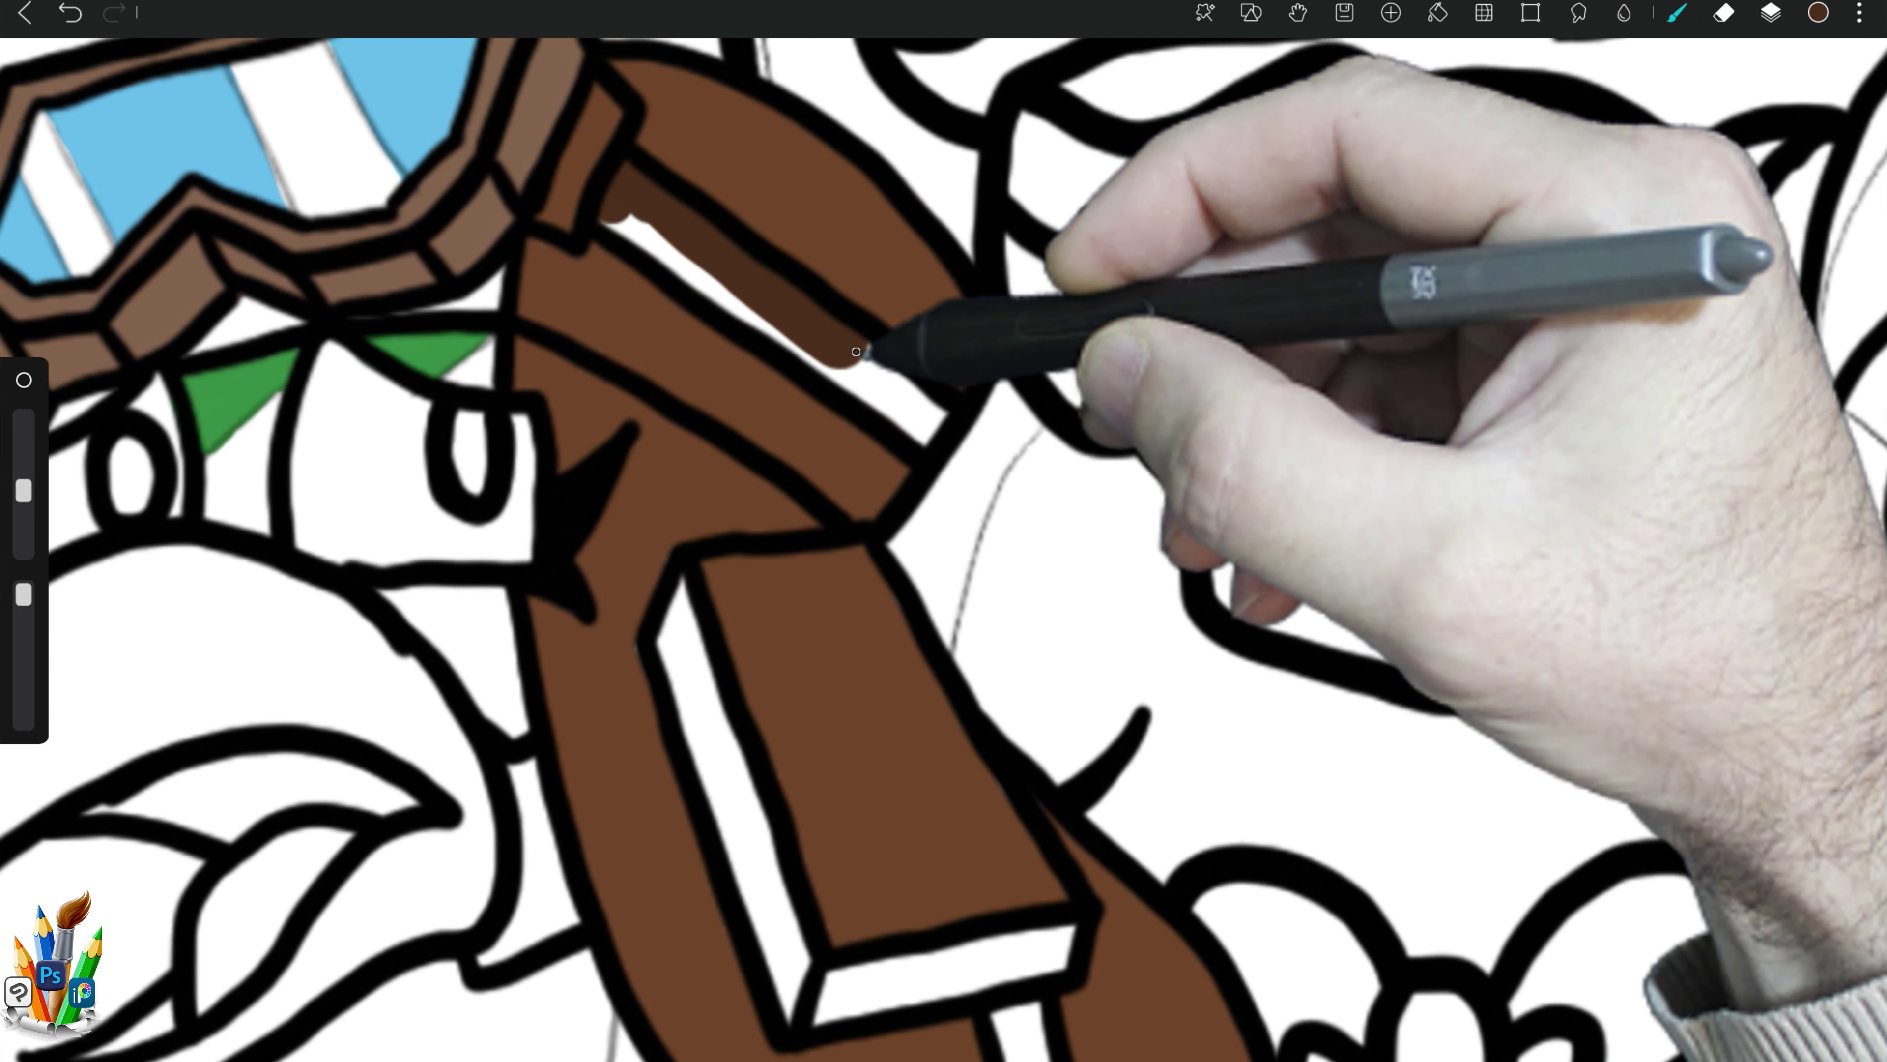
left_click_drag(951, 405, 613, 190)
mouse_move(679, 580)
left_mouse_down()
mouse_move(763, 934)
mouse_move(672, 639)
left_mouse_up()
mouse_move(825, 997)
left_mouse_down()
mouse_move(1059, 927)
mouse_move(905, 989)
left_mouse_up()
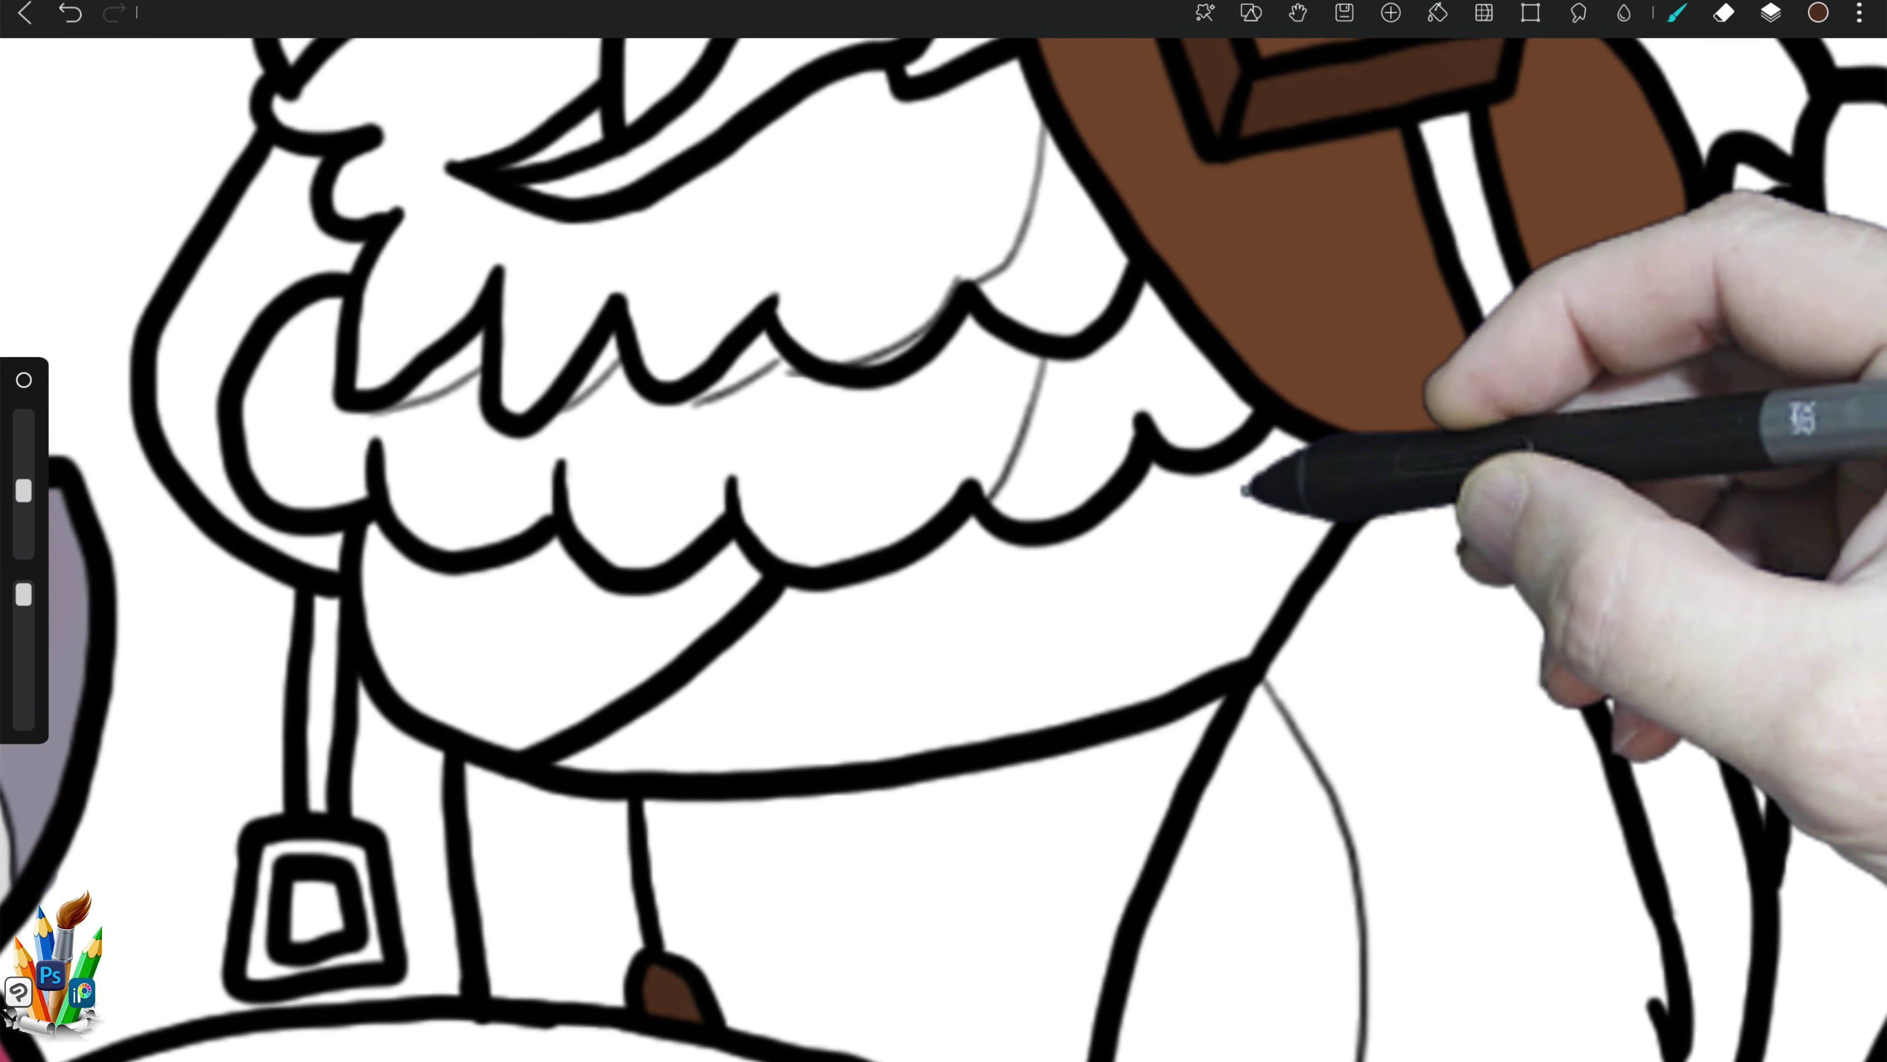
scroll(1244, 491, "down", 2)
scroll(1244, 491, "down", 2)
Step: Pick dark grey and fill the crescent beak along its inner and upper outlines
scroll(1115, 773, "down", 2)
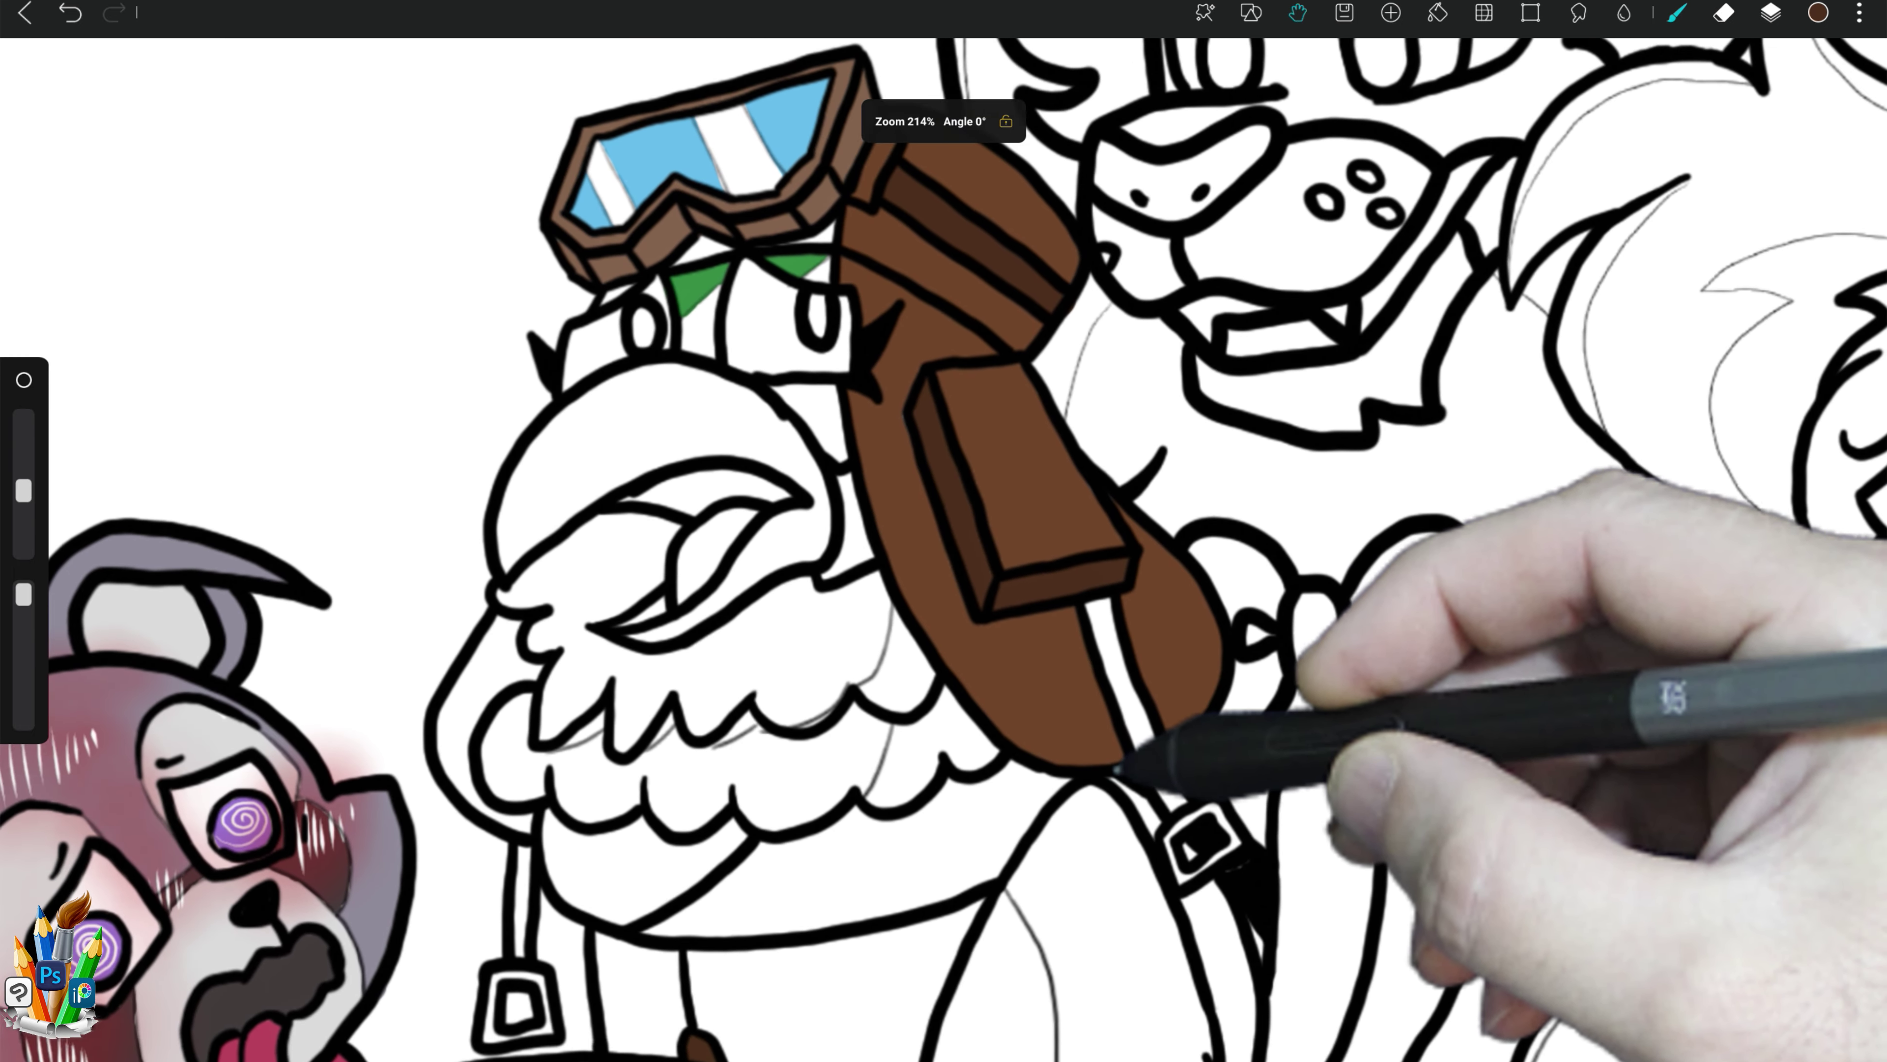
scroll(1115, 773, "up", 1)
left_click(1818, 13)
left_click(1705, 259)
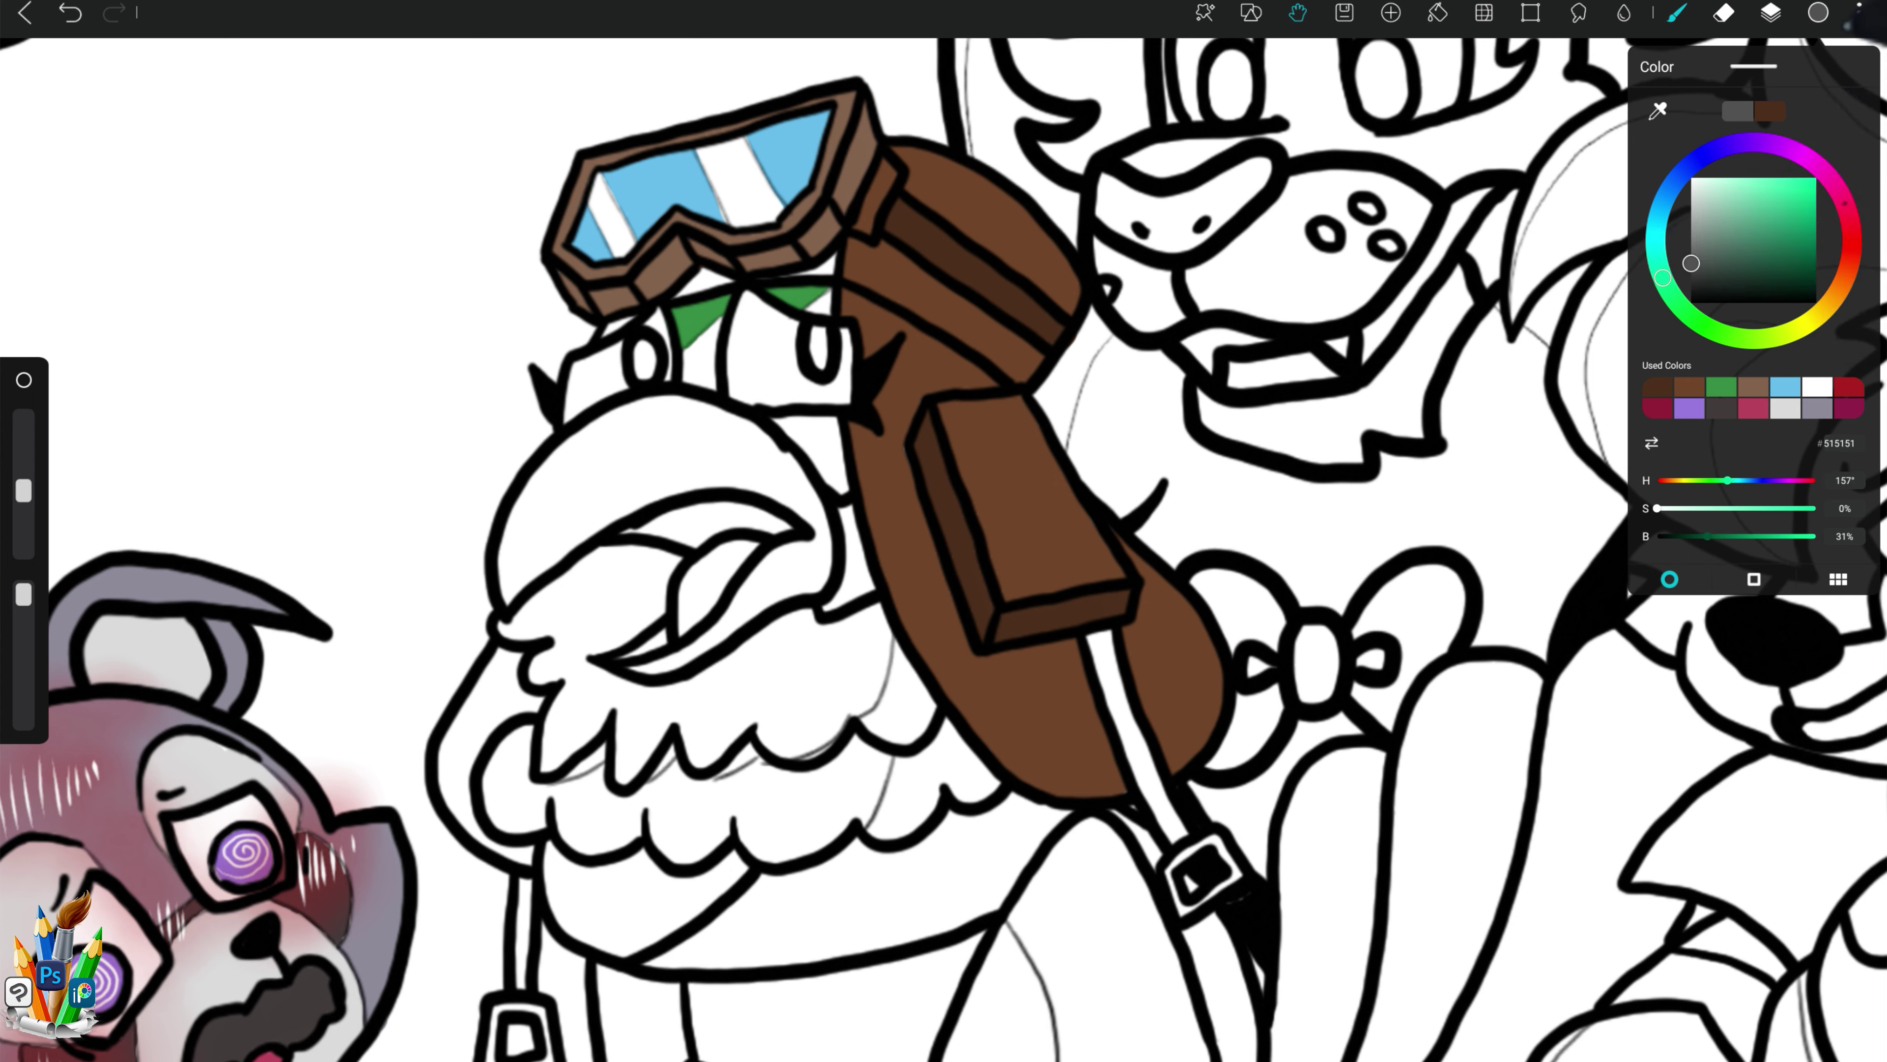
left_click(779, 422)
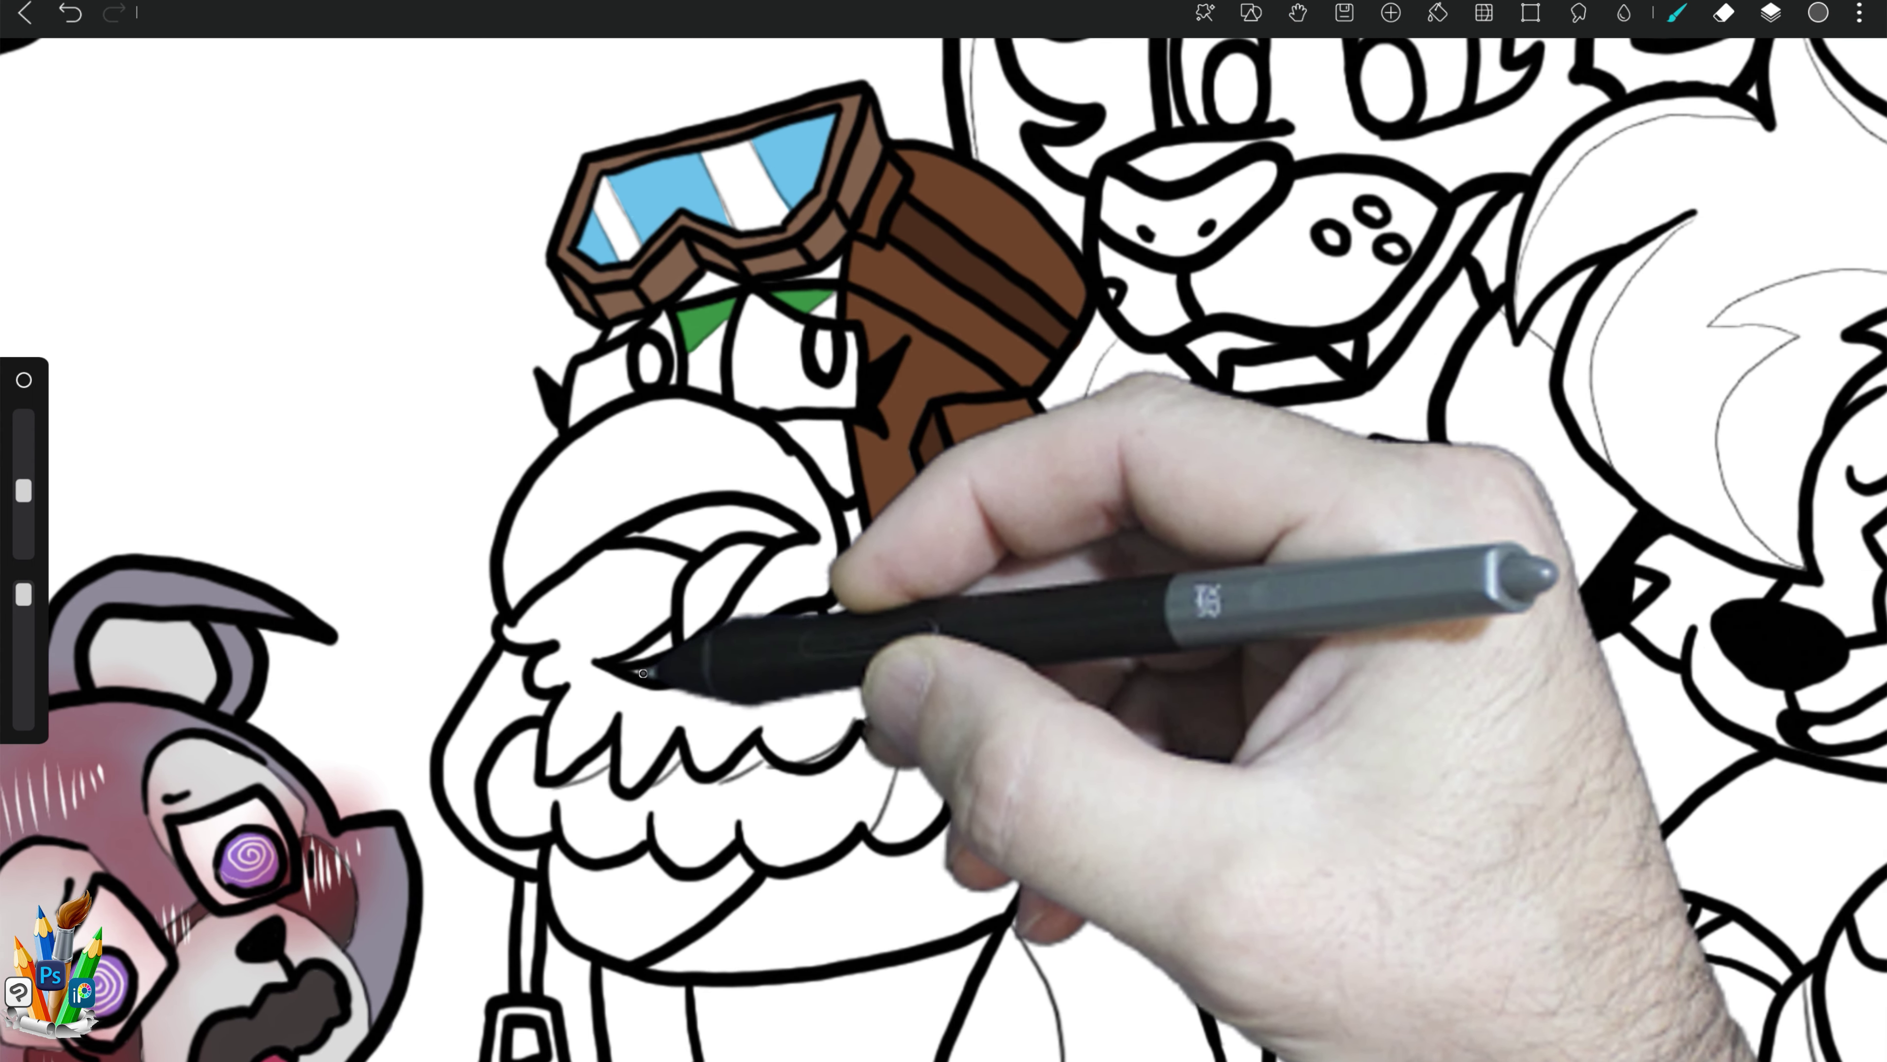
left_click_drag(643, 673, 743, 622)
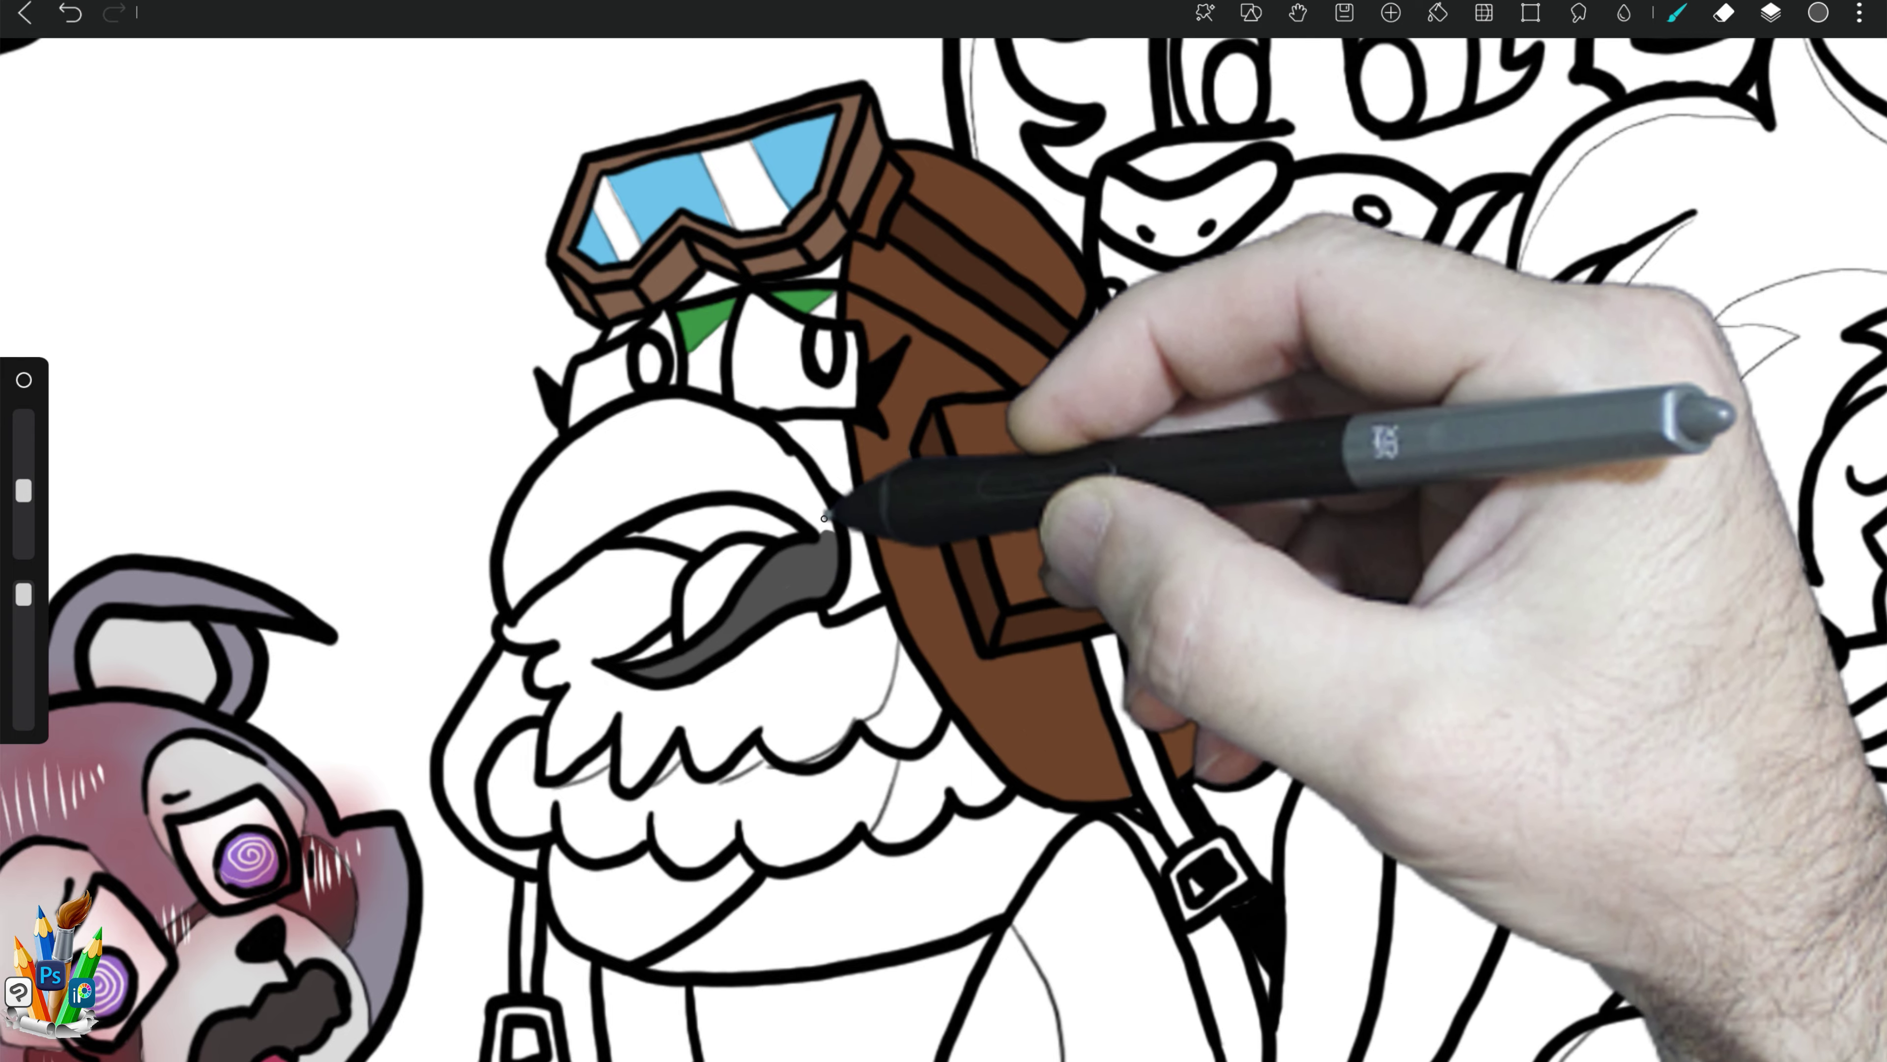
mouse_move(695, 401)
left_mouse_down()
mouse_move(509, 587)
mouse_move(631, 485)
left_mouse_up()
left_click_drag(716, 422, 646, 465)
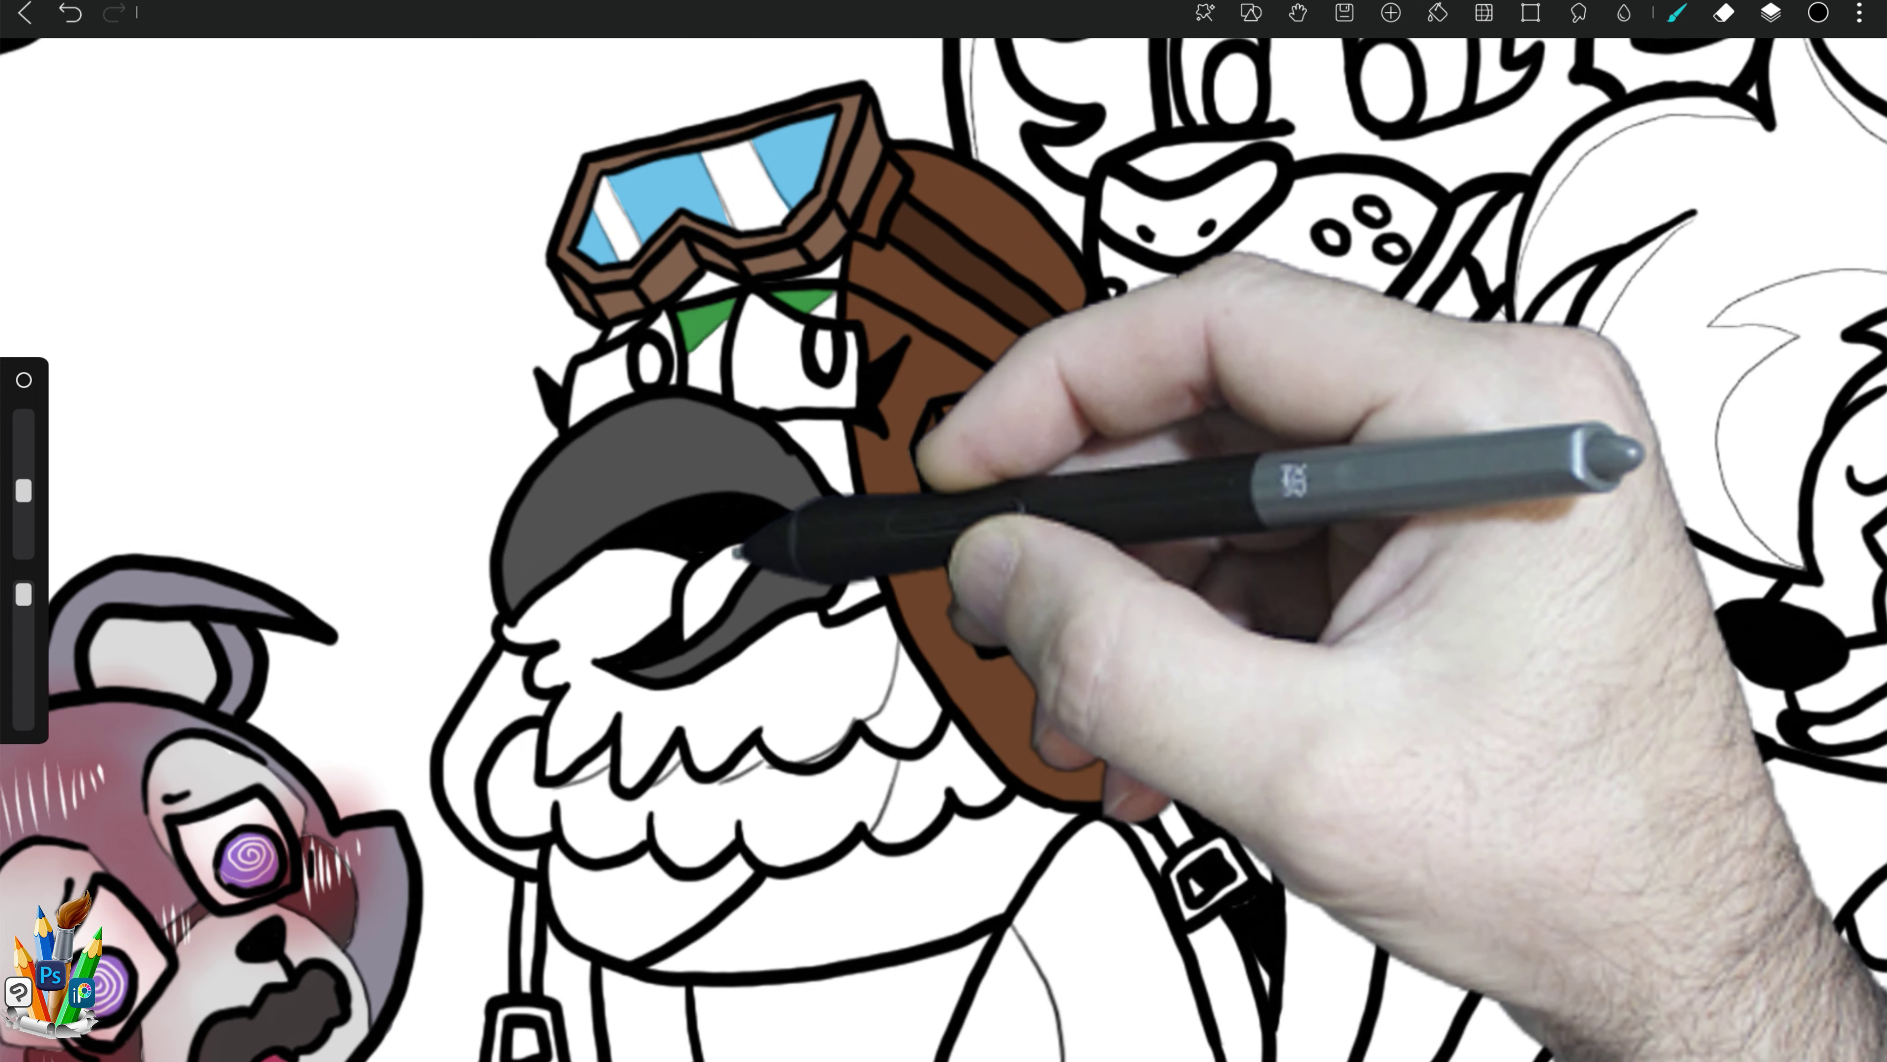
left_click(1818, 13)
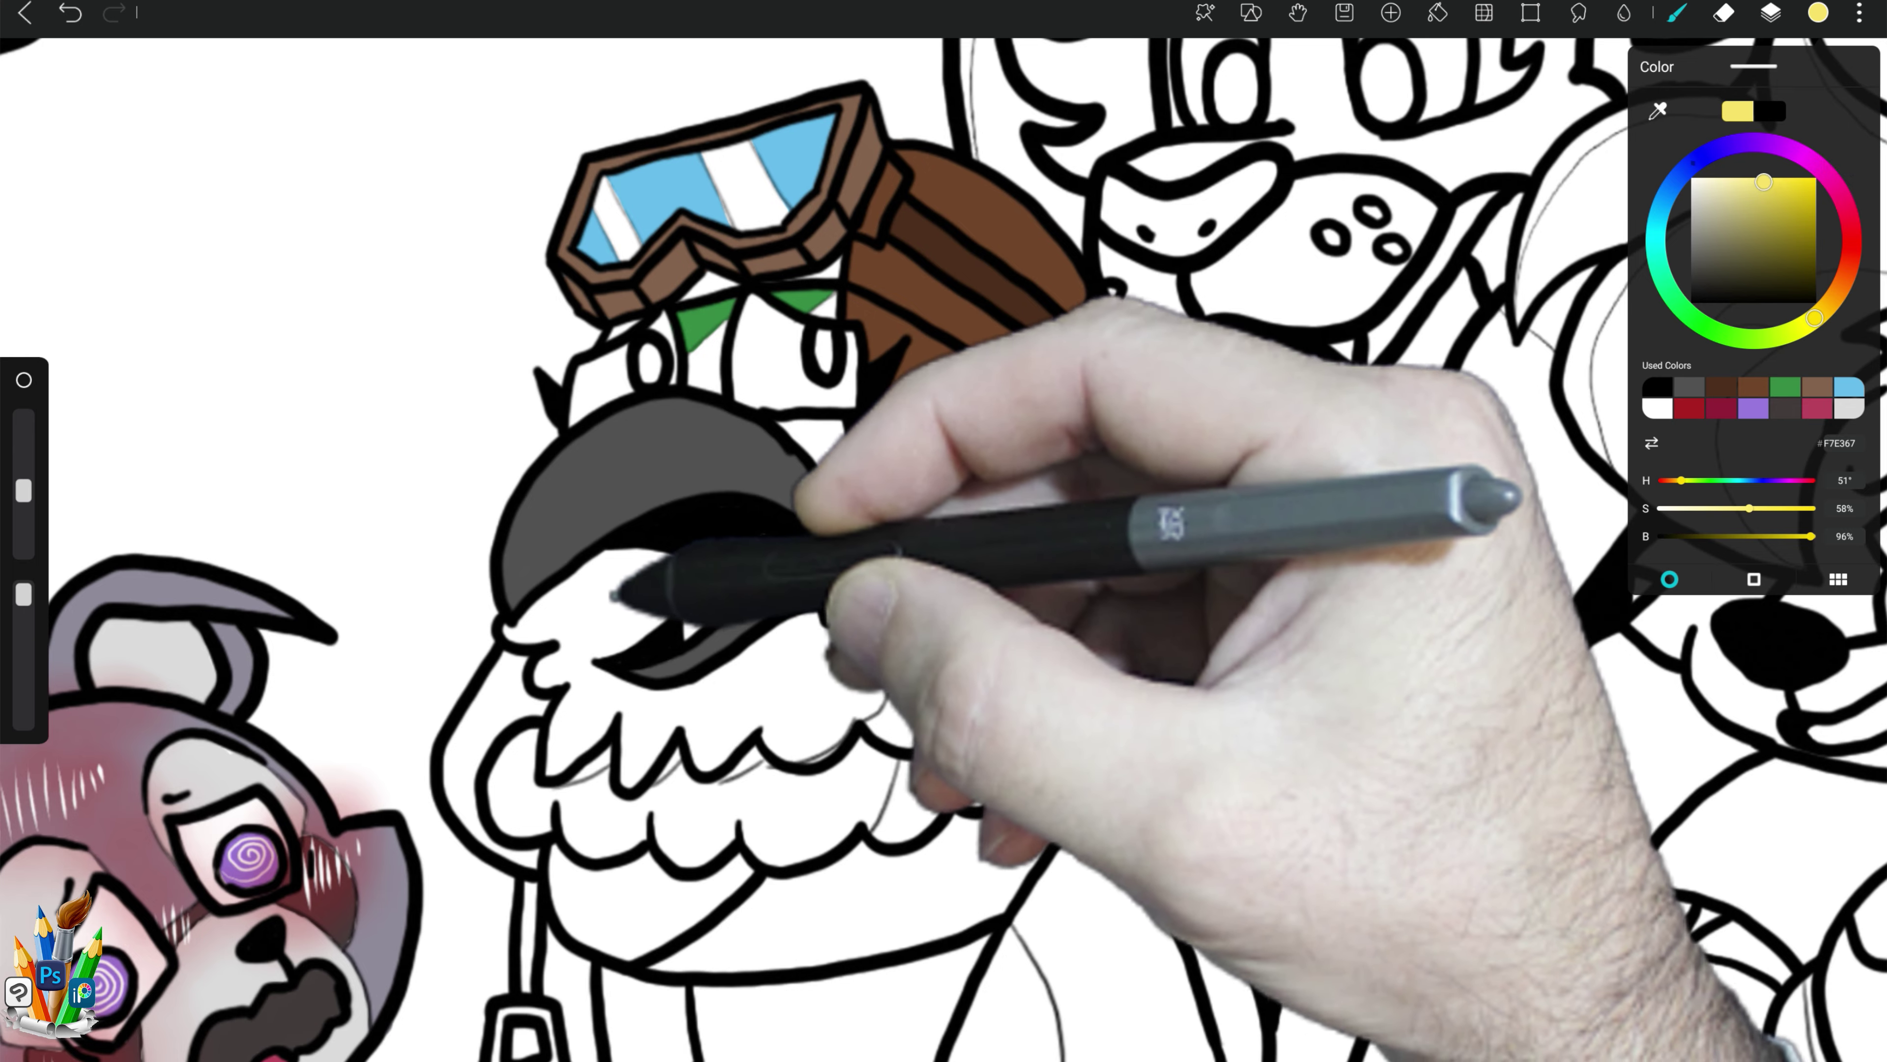
Step: Paint pale yellow feathers along the beak's lower edge and under the beak
mouse_move(680, 564)
left_mouse_down()
mouse_move(557, 626)
mouse_move(547, 675)
mouse_move(631, 738)
mouse_move(810, 749)
mouse_move(919, 710)
mouse_move(817, 619)
mouse_move(636, 700)
left_mouse_up()
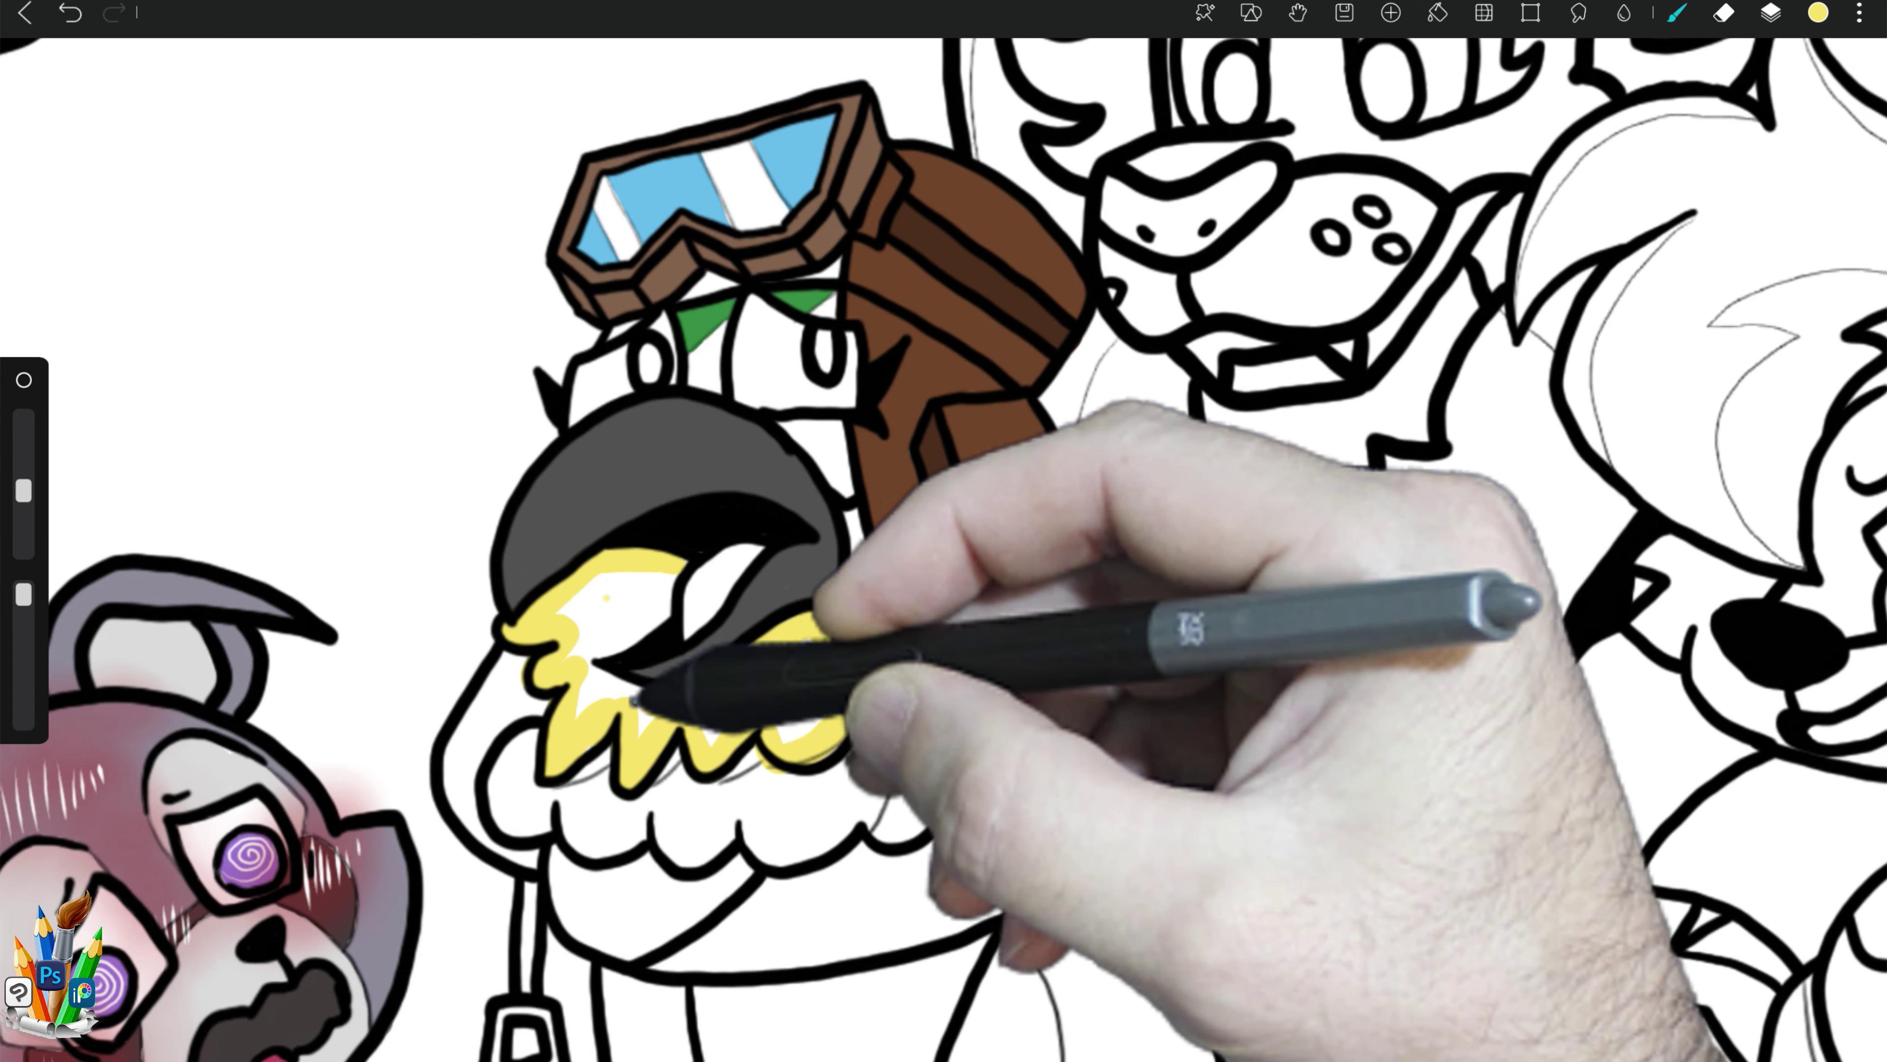
left_click_drag(748, 727, 905, 632)
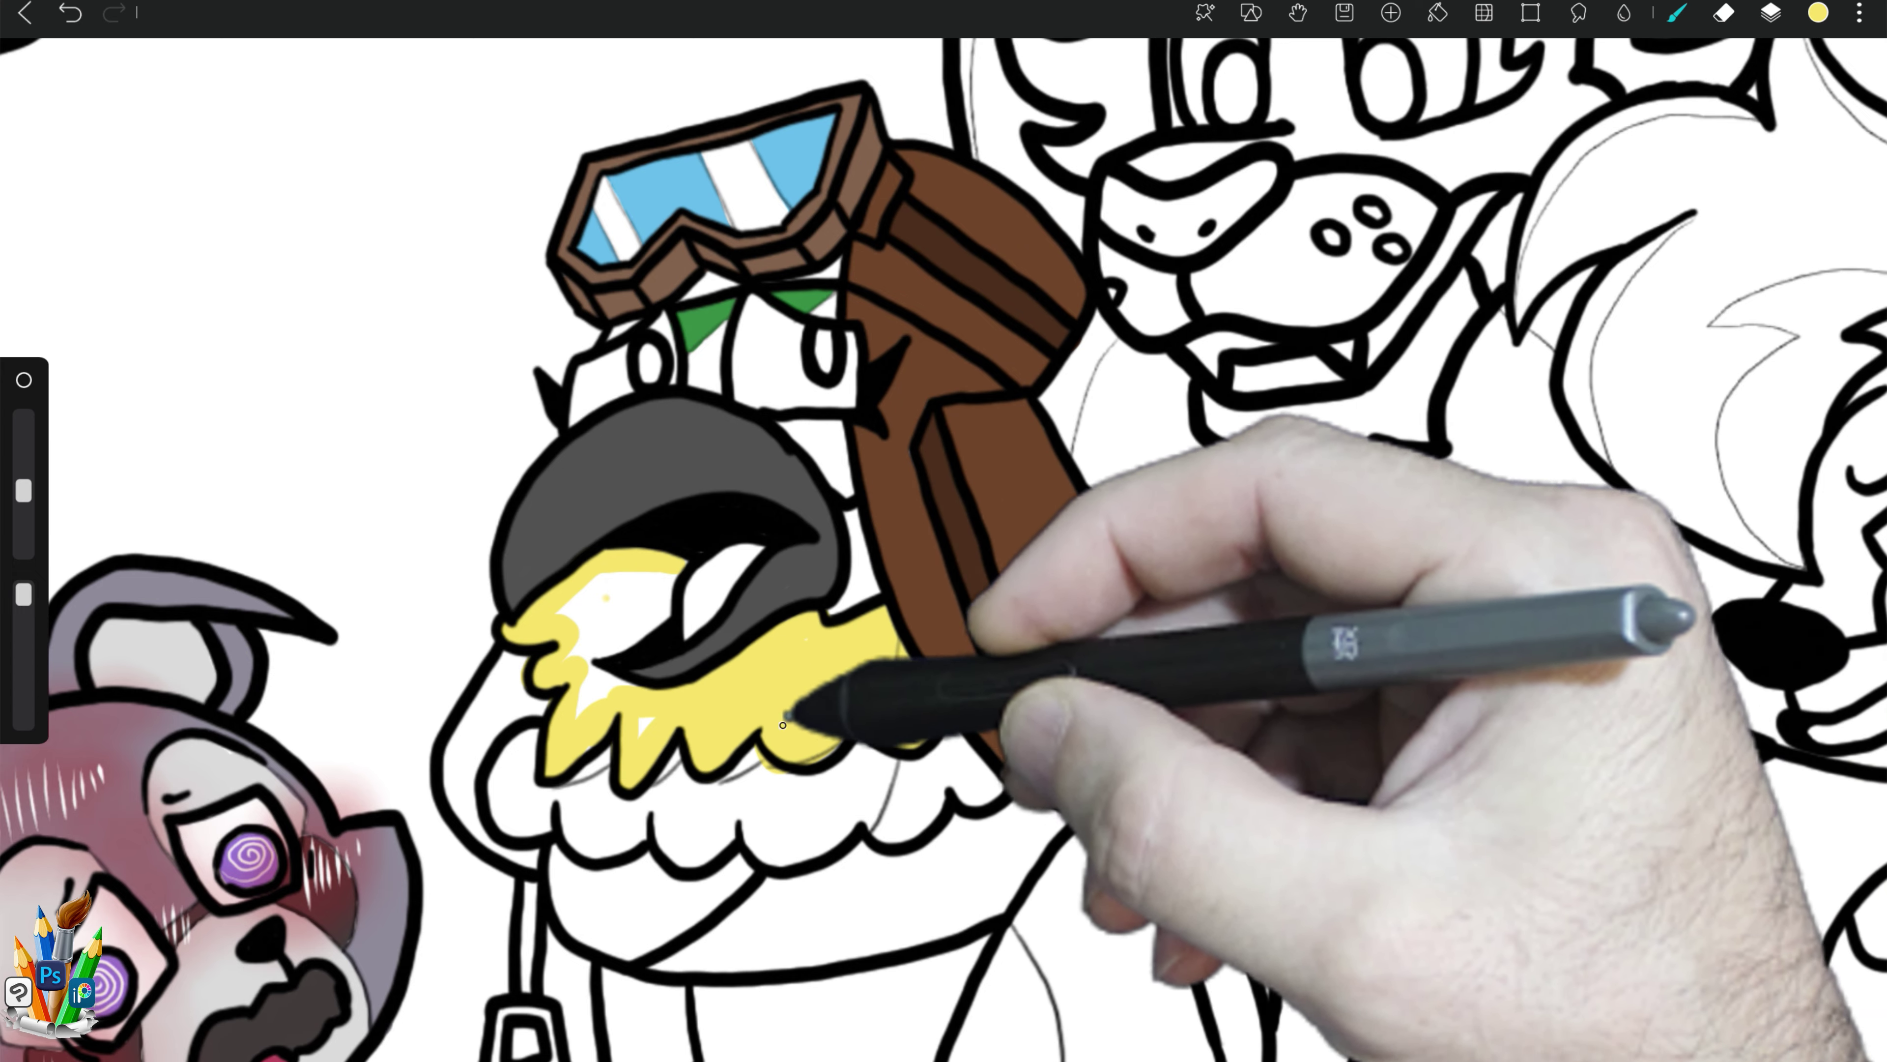
left_click_drag(821, 687, 769, 710)
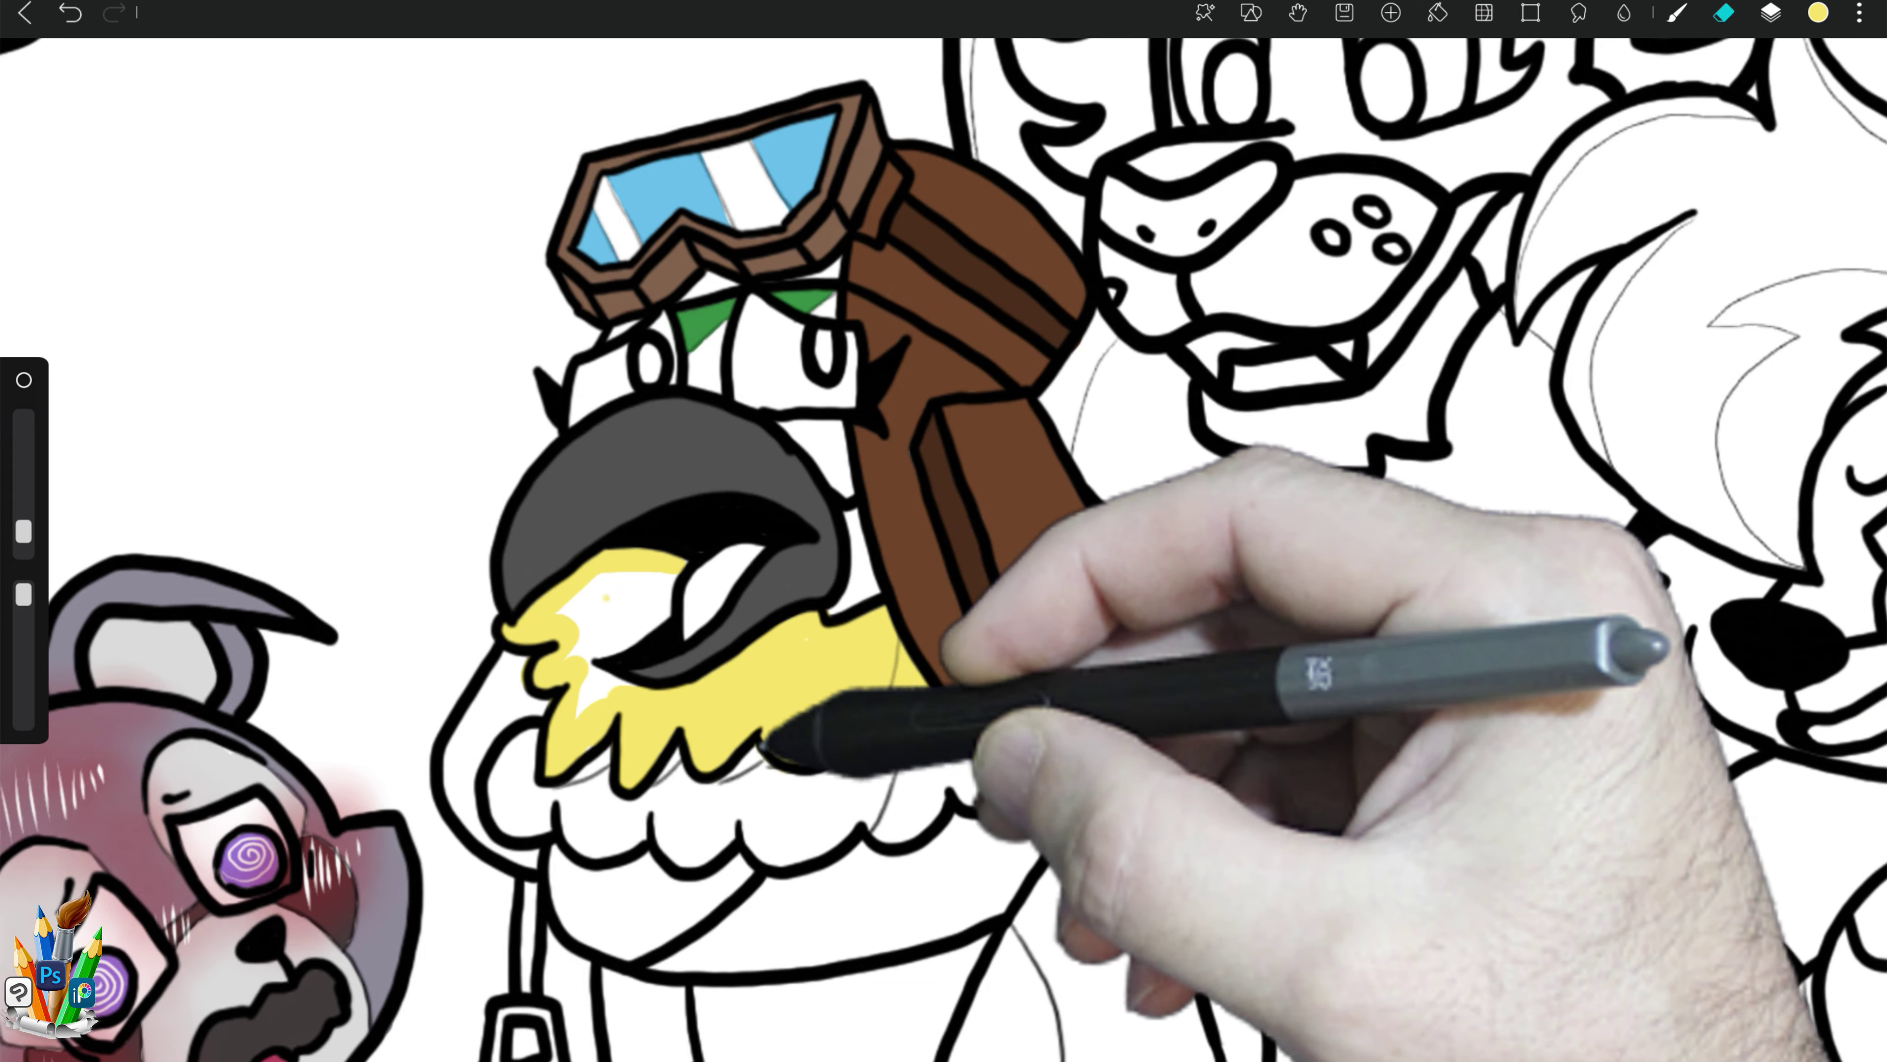
mouse_move(589, 632)
left_mouse_down()
mouse_move(611, 674)
mouse_move(594, 609)
left_mouse_up()
key("b")
key("e")
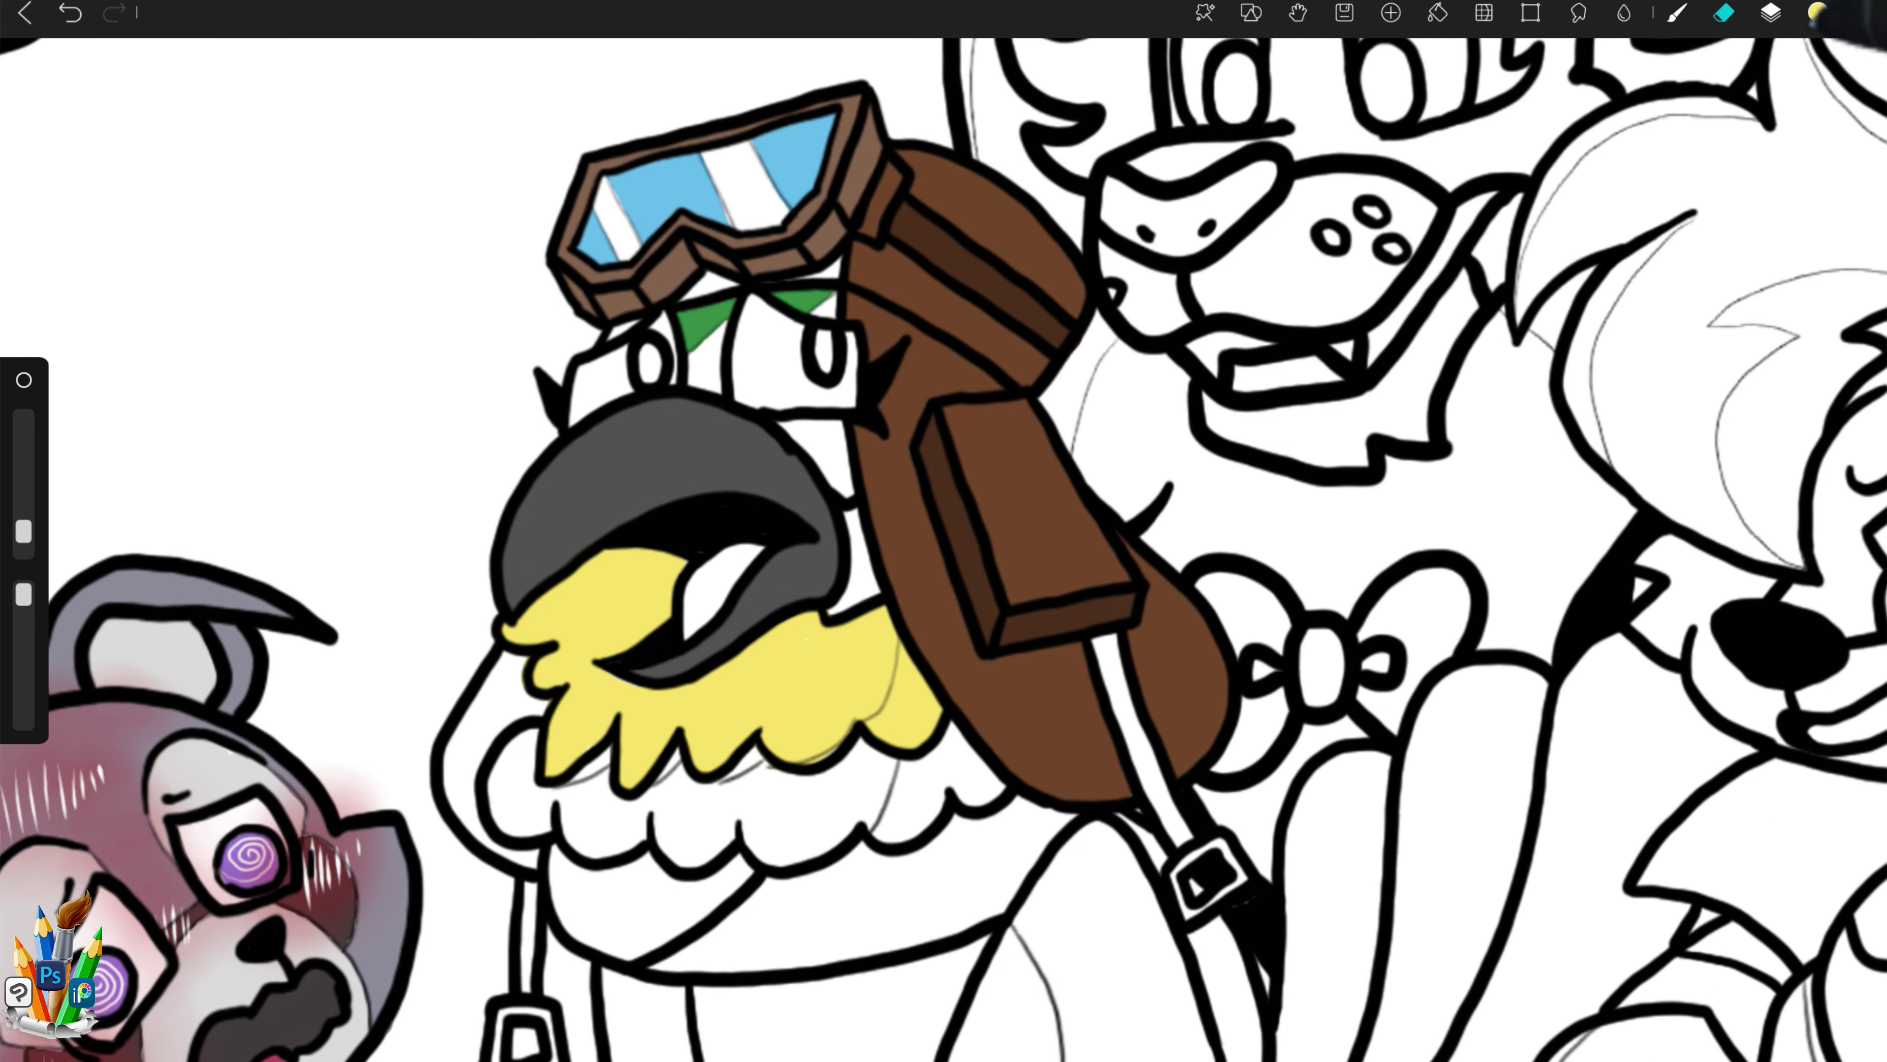
Step: Shade the beard's right edge beside the strap with darker yellow-orange
left_click(1817, 13)
left_click(1817, 13)
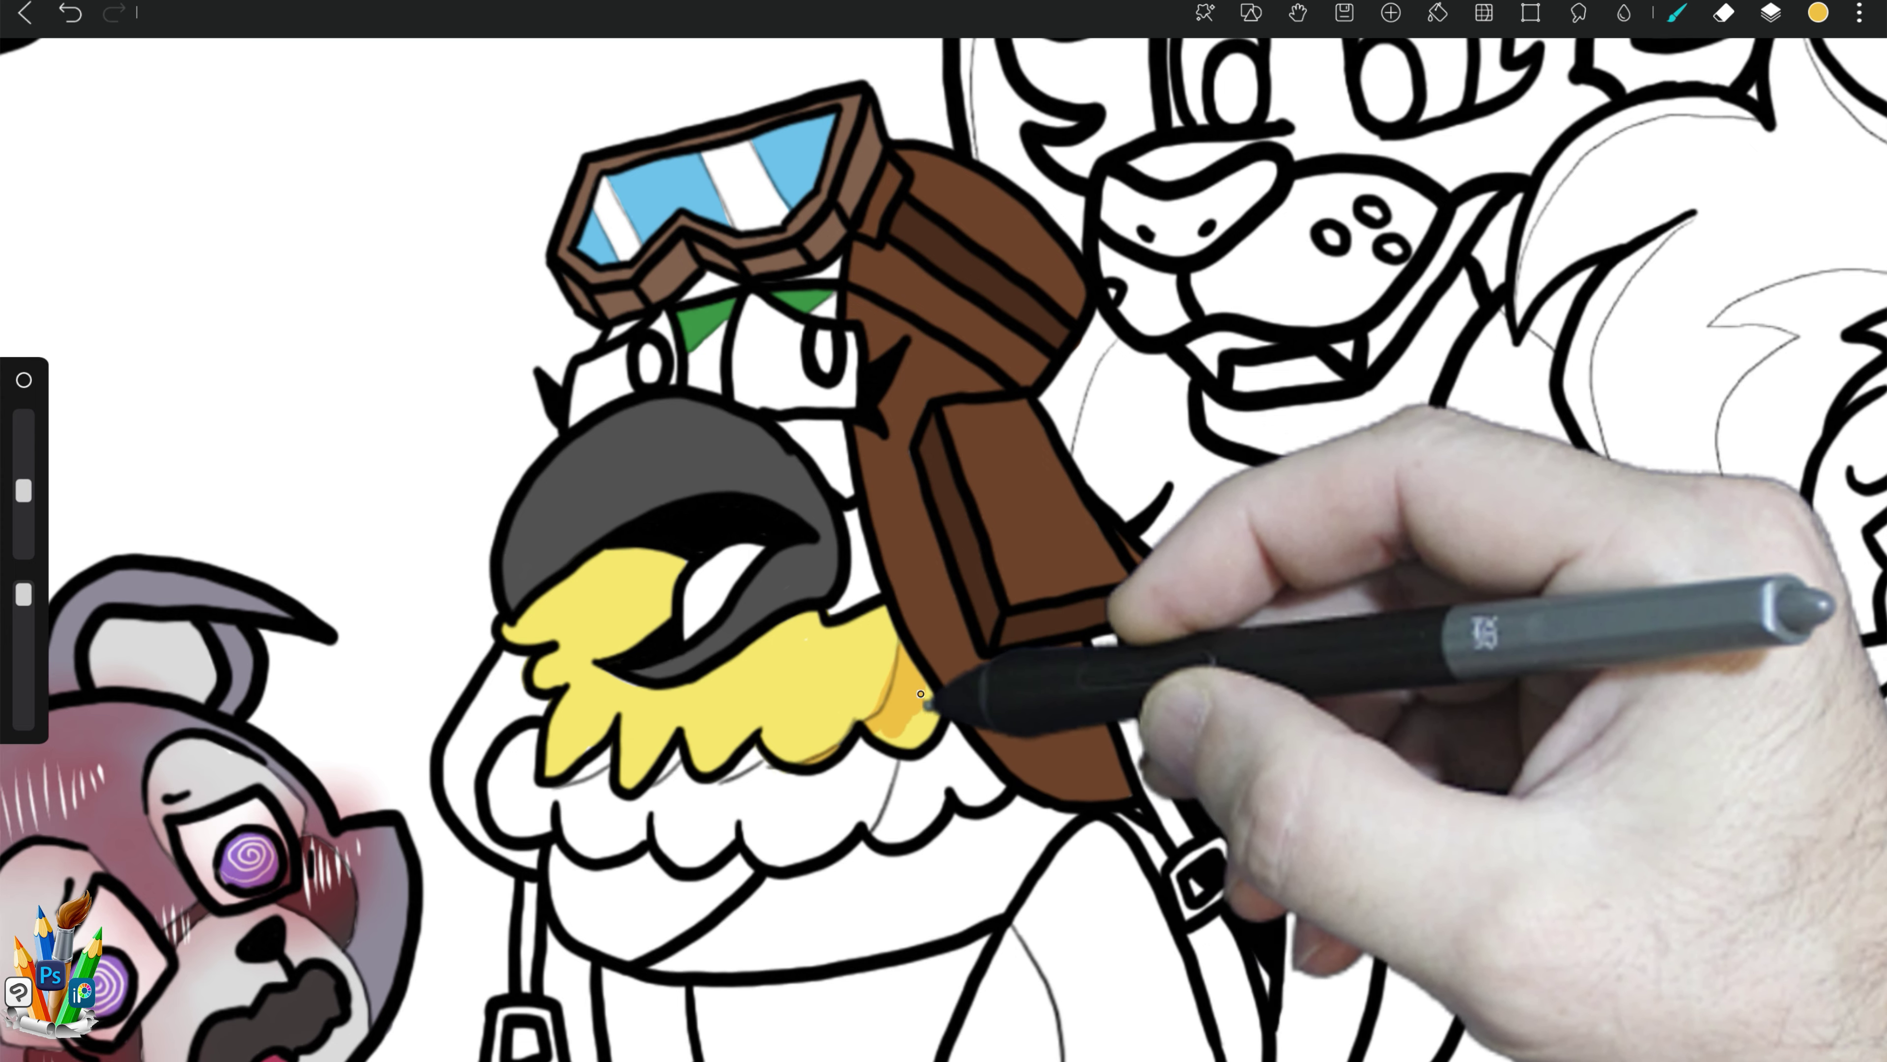
left_click_drag(899, 651, 925, 725)
key("e")
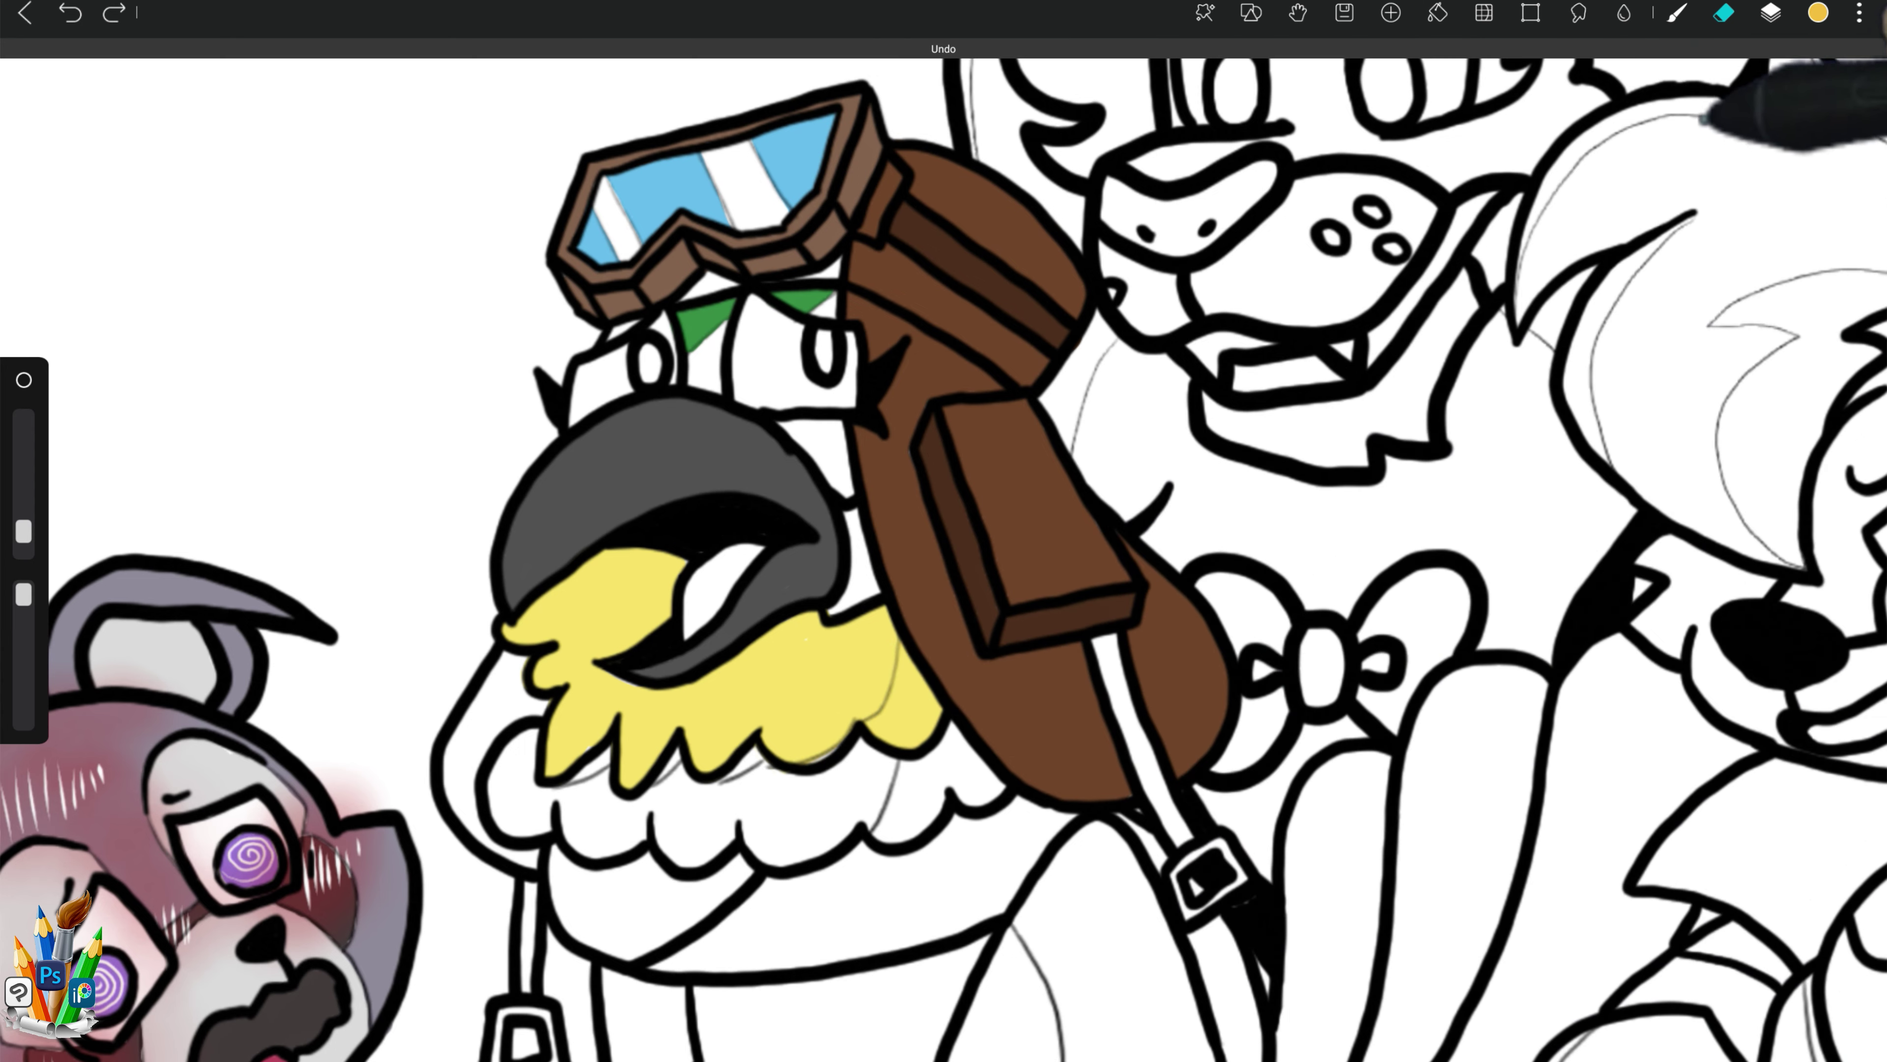
left_click(1771, 13)
left_click(1771, 12)
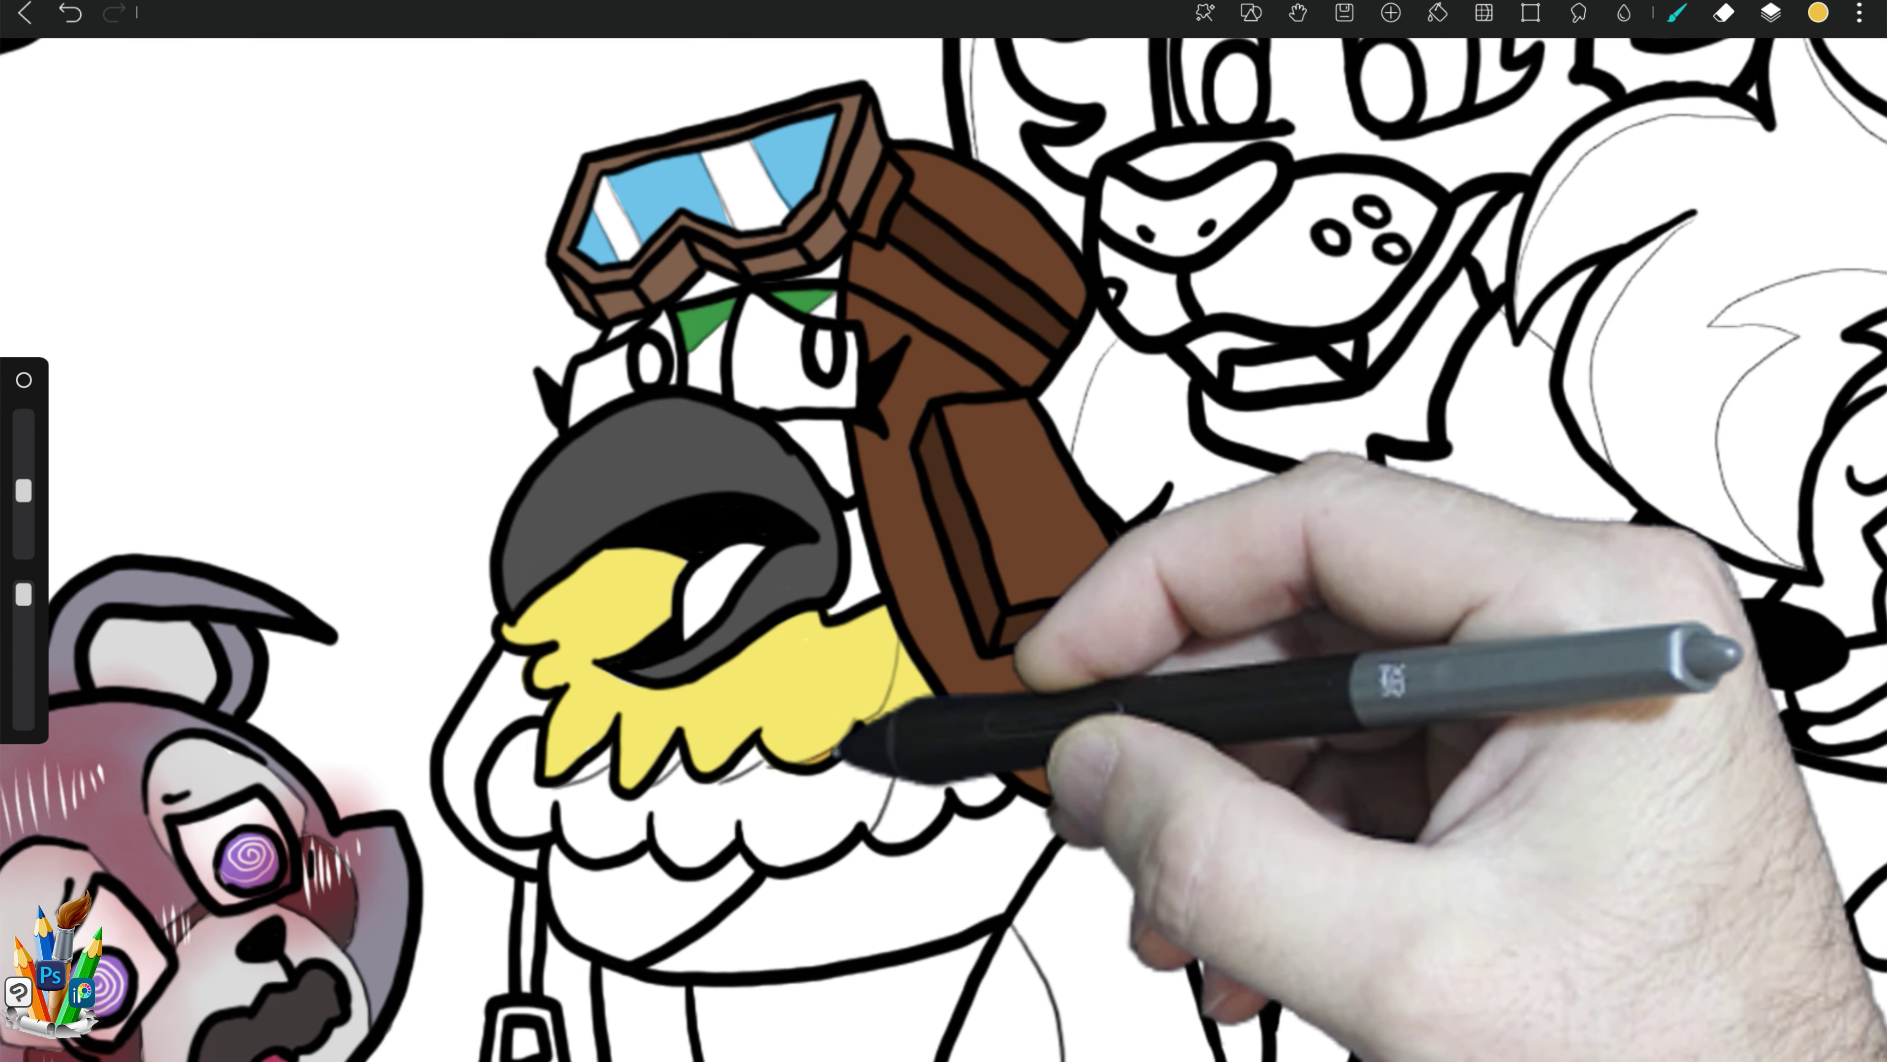
left_click_drag(888, 718, 903, 652)
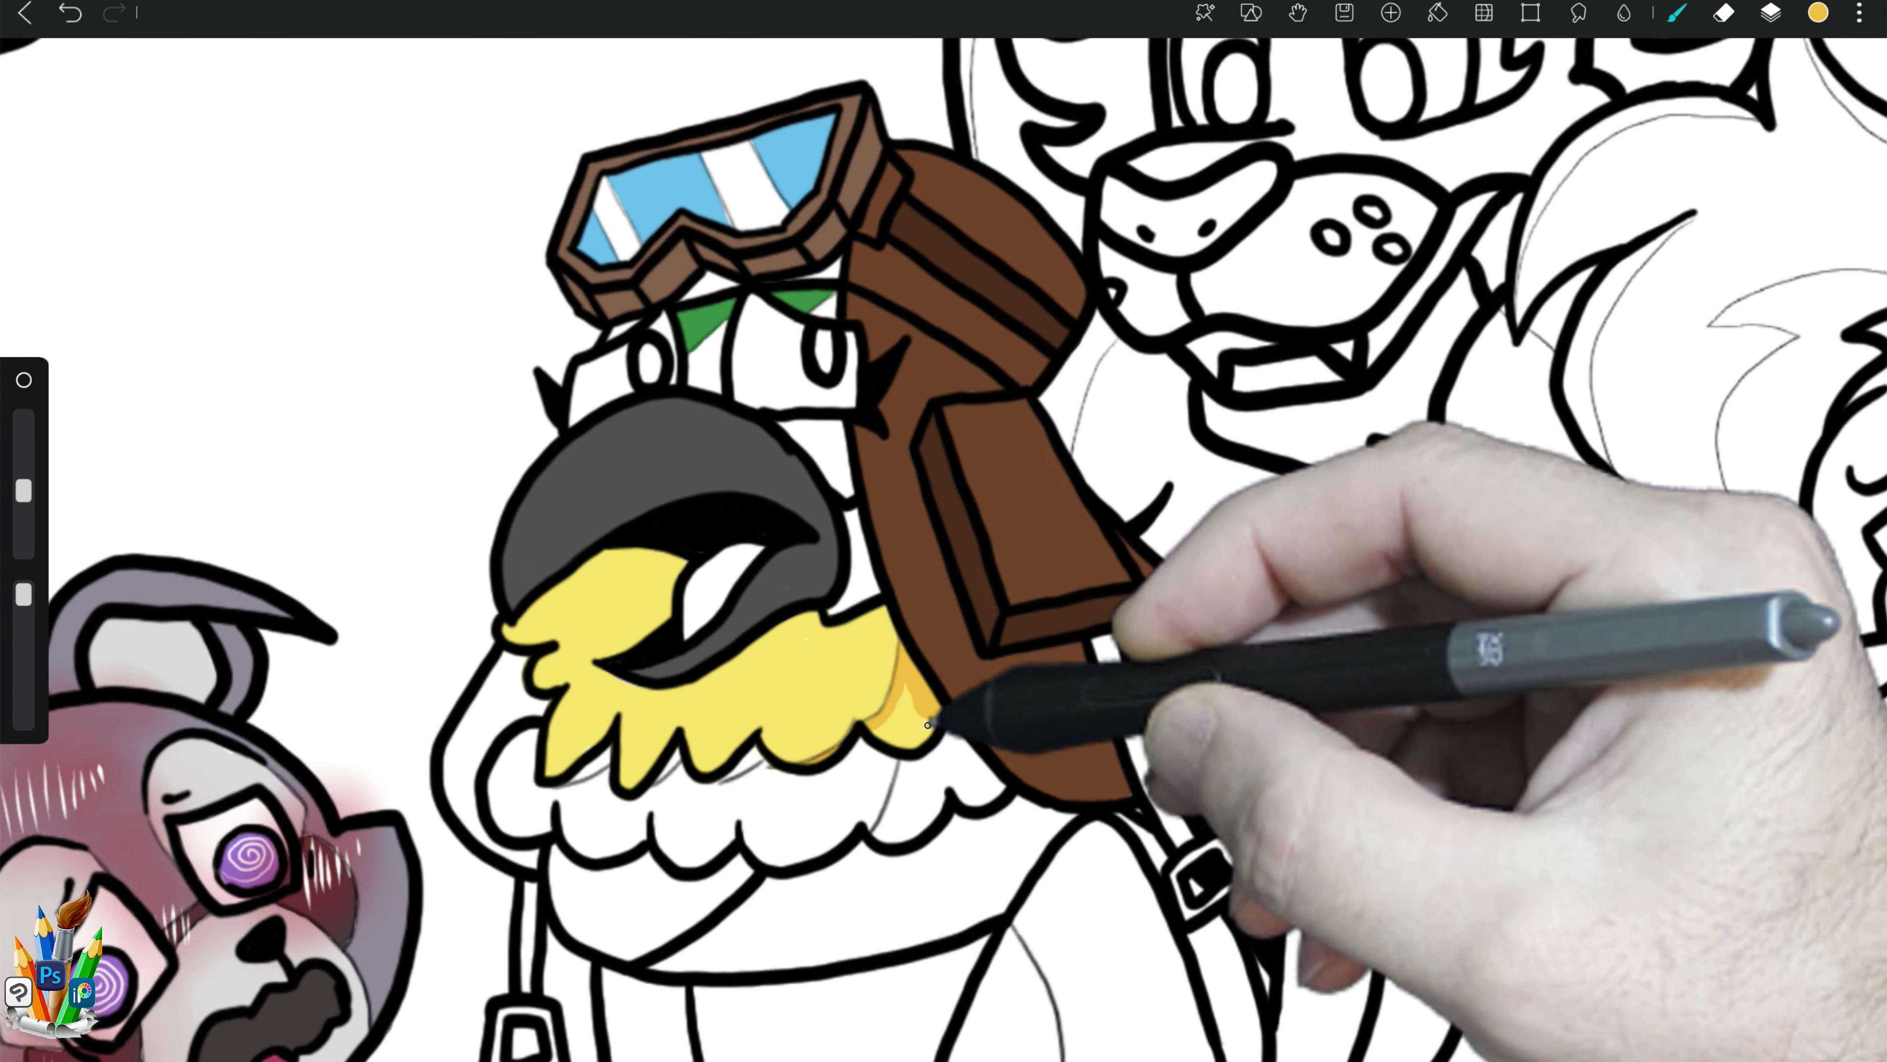
left_click(1818, 13)
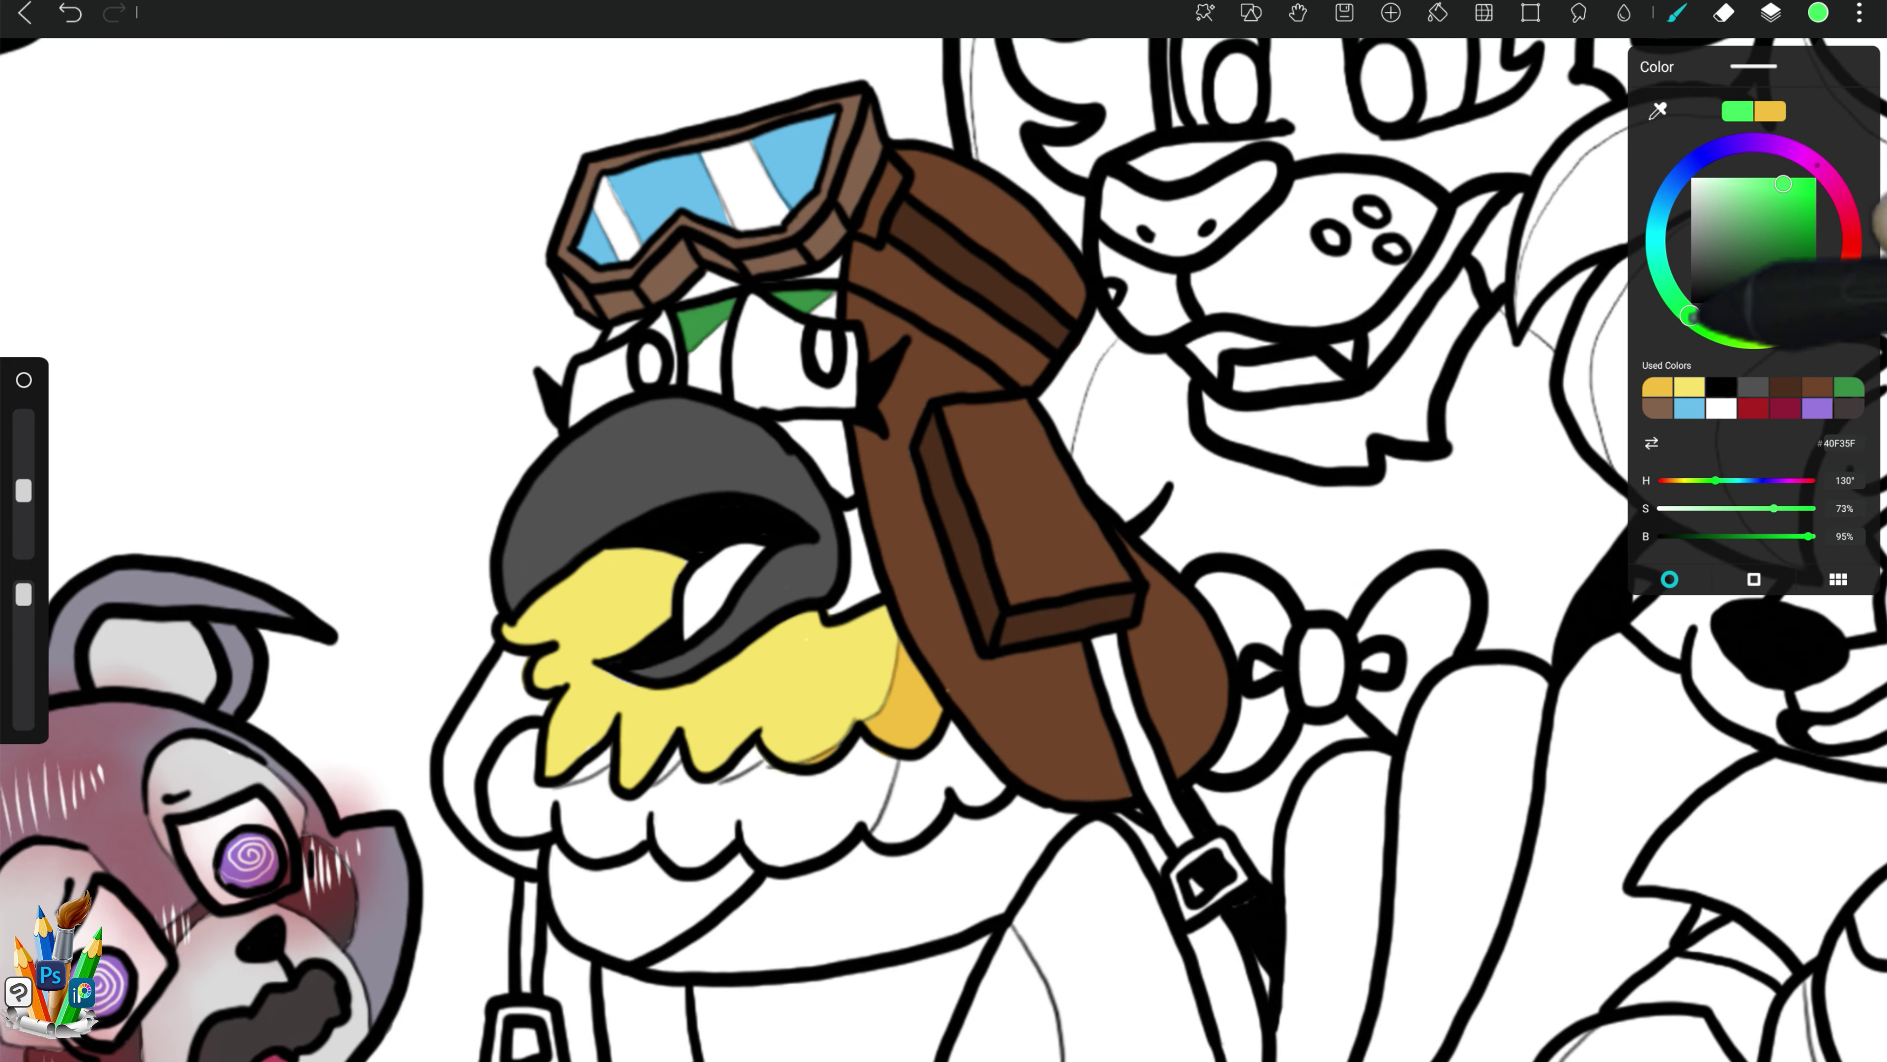
Step: Paint the beard's lower feathers bright green and adjust the brush size
left_click(1818, 13)
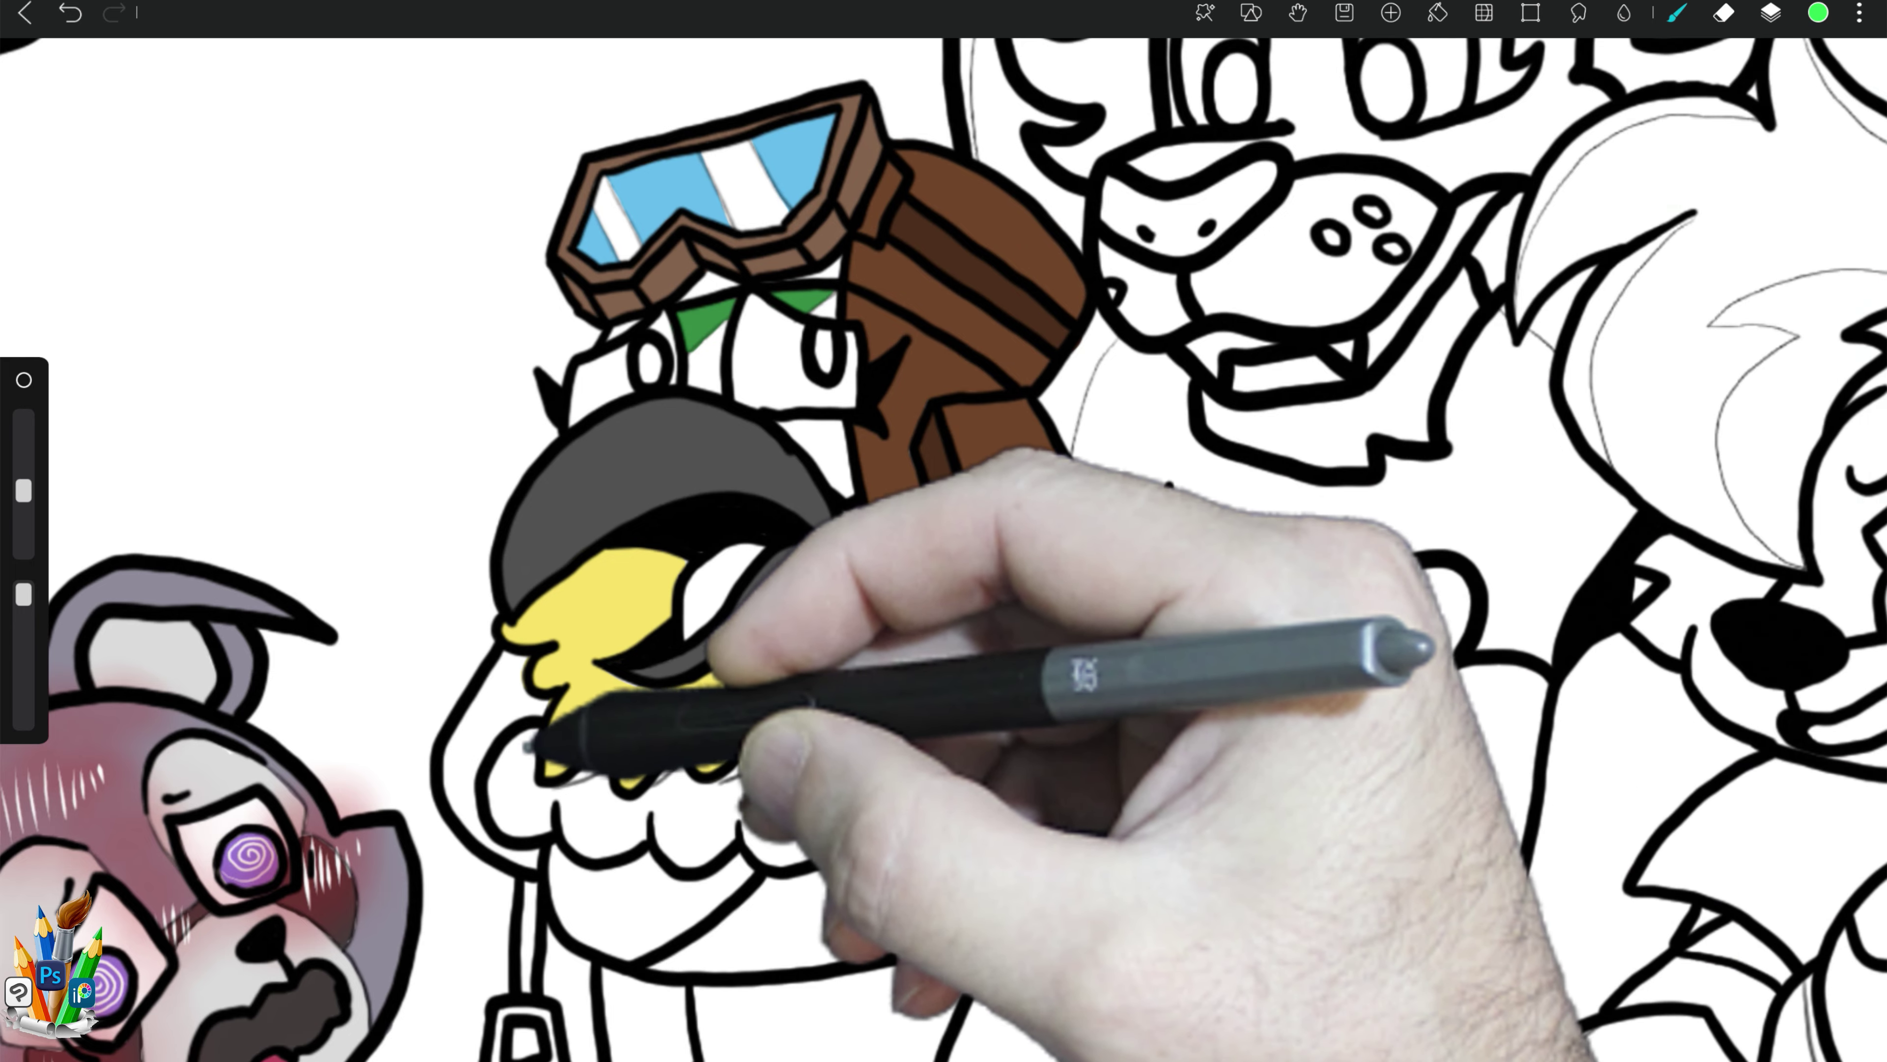
mouse_move(539, 736)
left_mouse_down()
mouse_move(553, 808)
mouse_move(548, 759)
mouse_move(611, 750)
mouse_move(653, 801)
mouse_move(681, 776)
mouse_move(865, 762)
mouse_move(989, 777)
mouse_move(918, 831)
mouse_move(821, 792)
mouse_move(674, 779)
mouse_move(688, 827)
left_mouse_up()
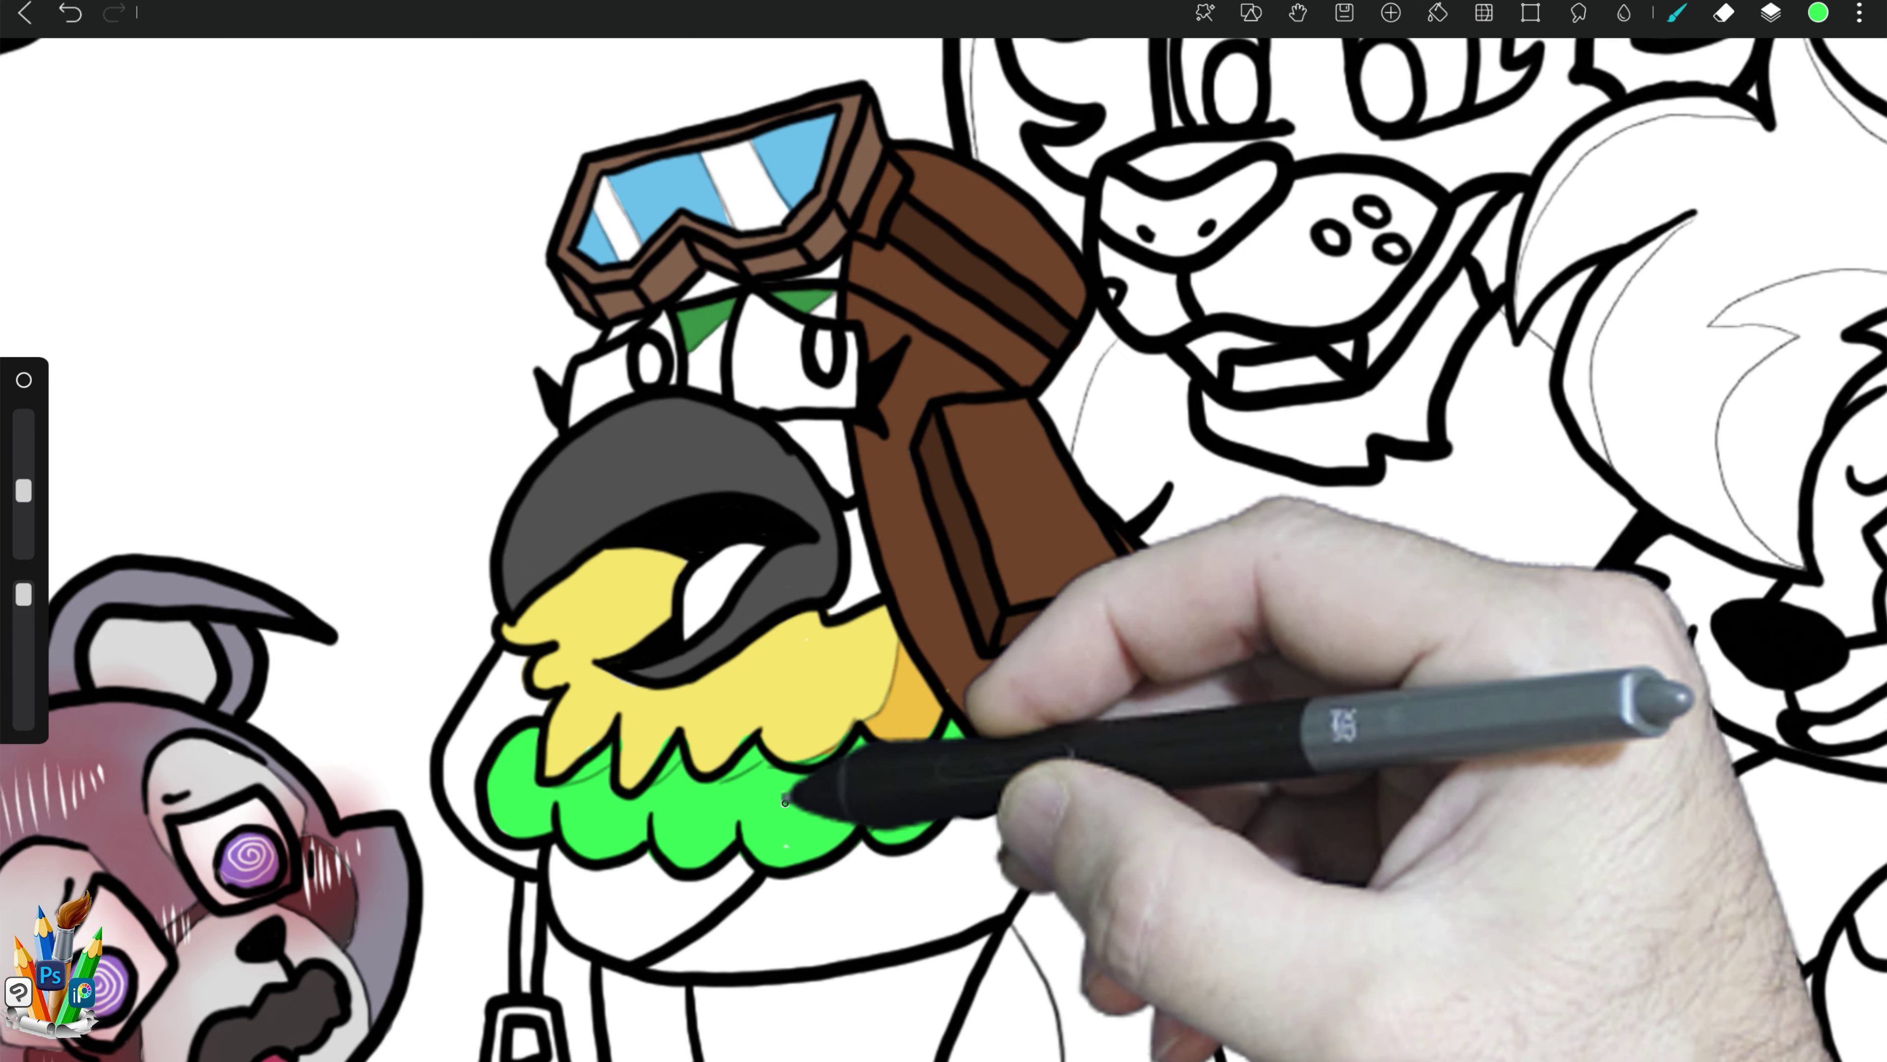
key("e")
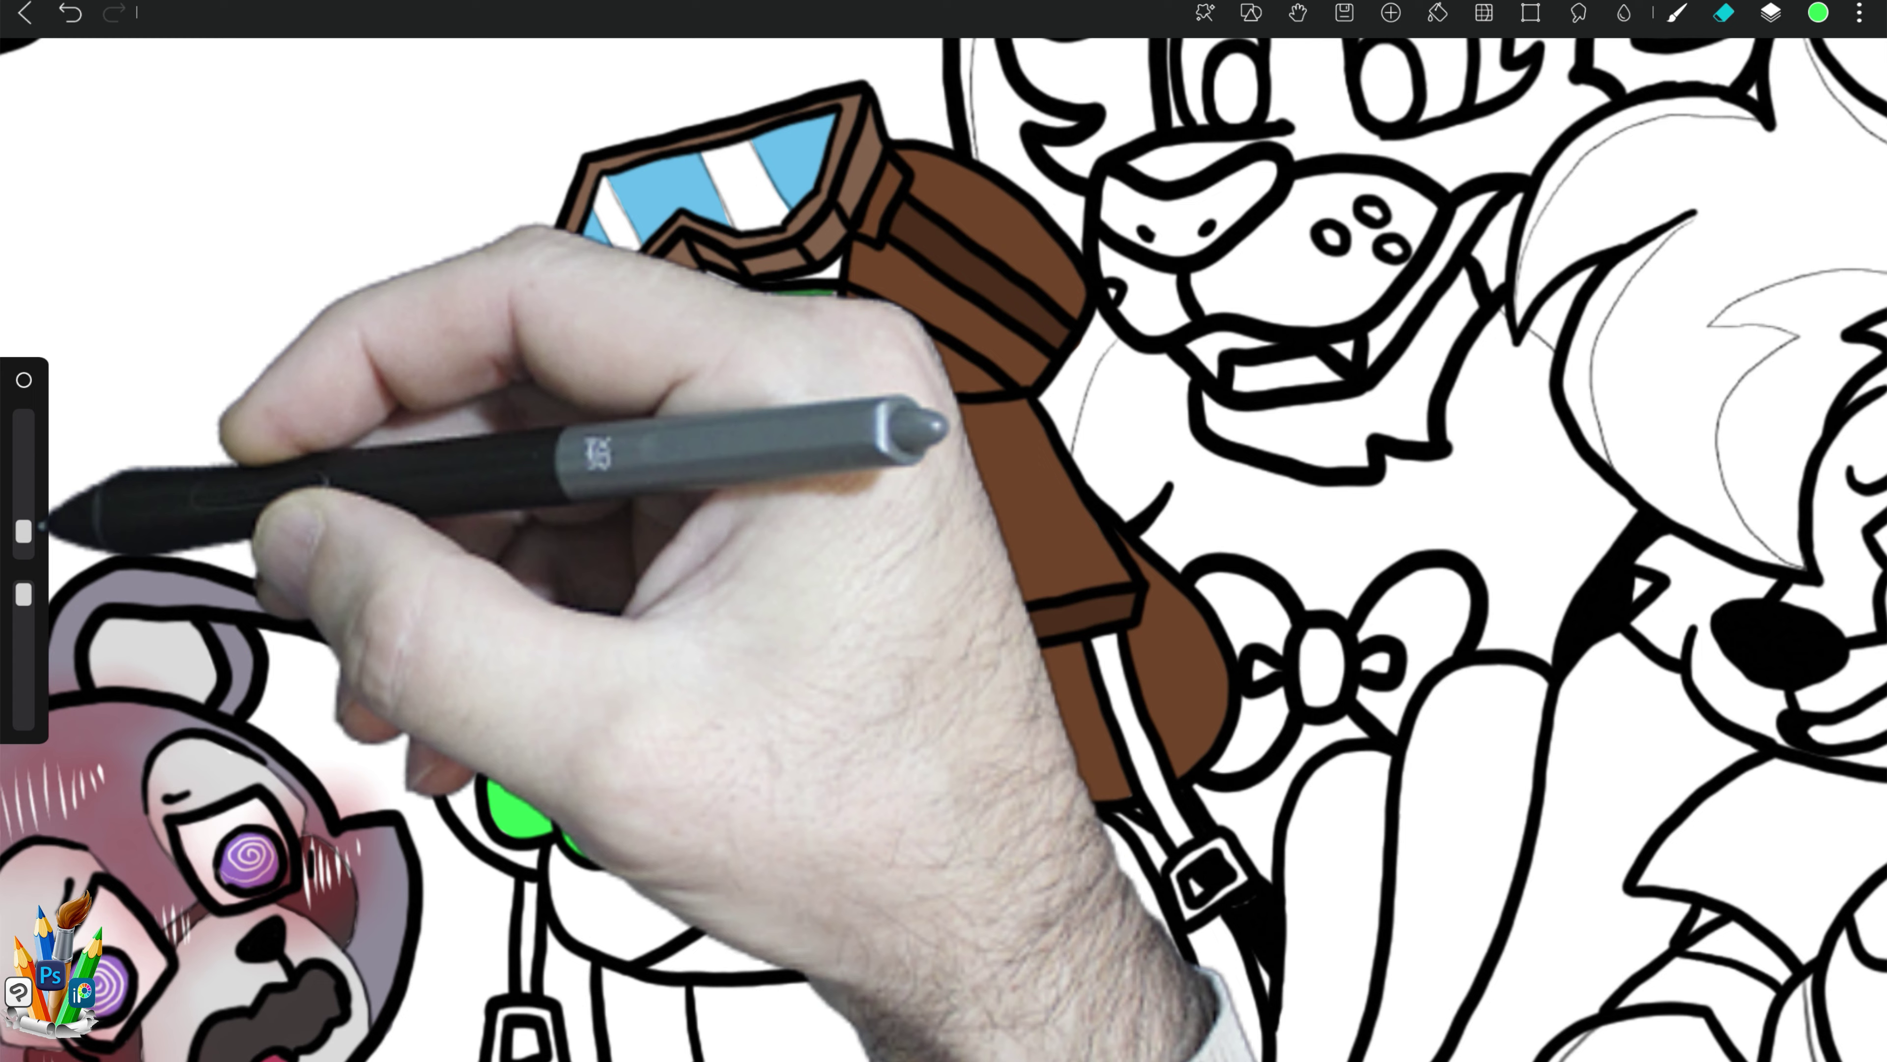
left_click_drag(23, 532, 23, 518)
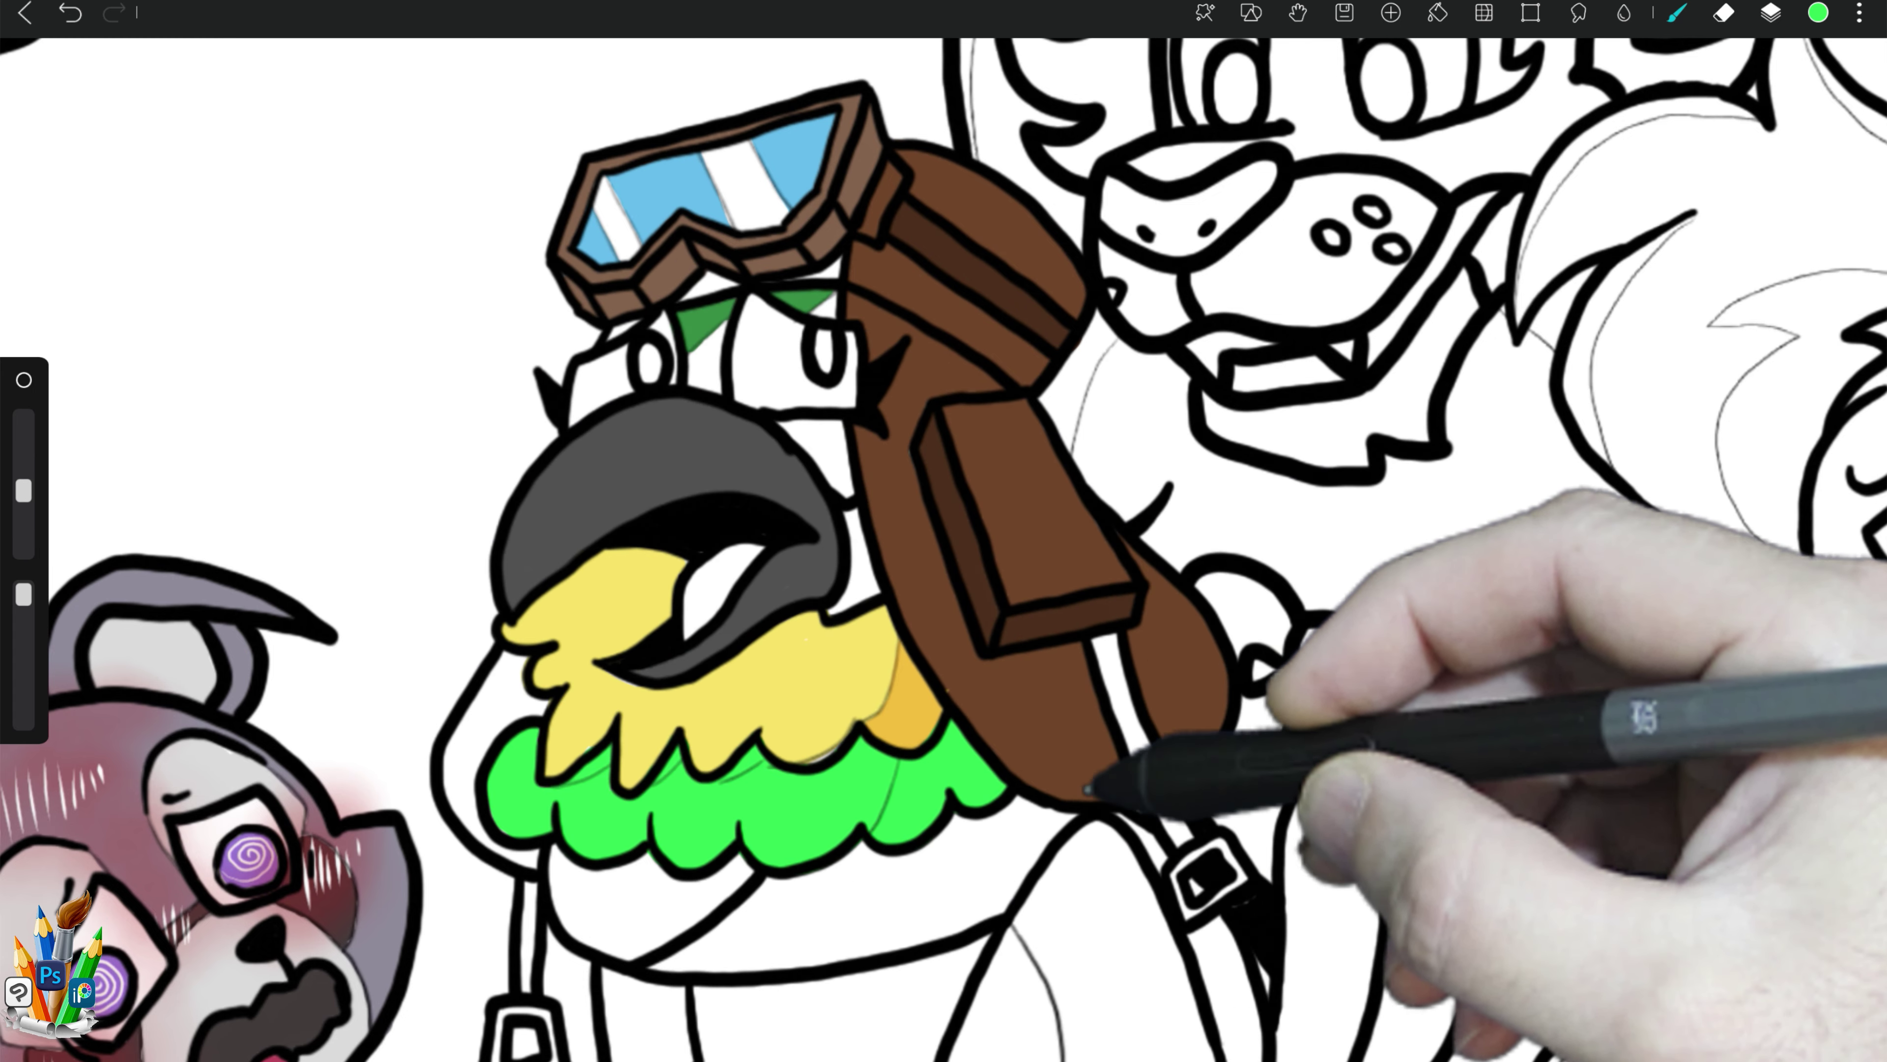
Step: Eyedrop grey to paint the strap below the buckle dark grey and touch up left of the beak
left_click(737, 400)
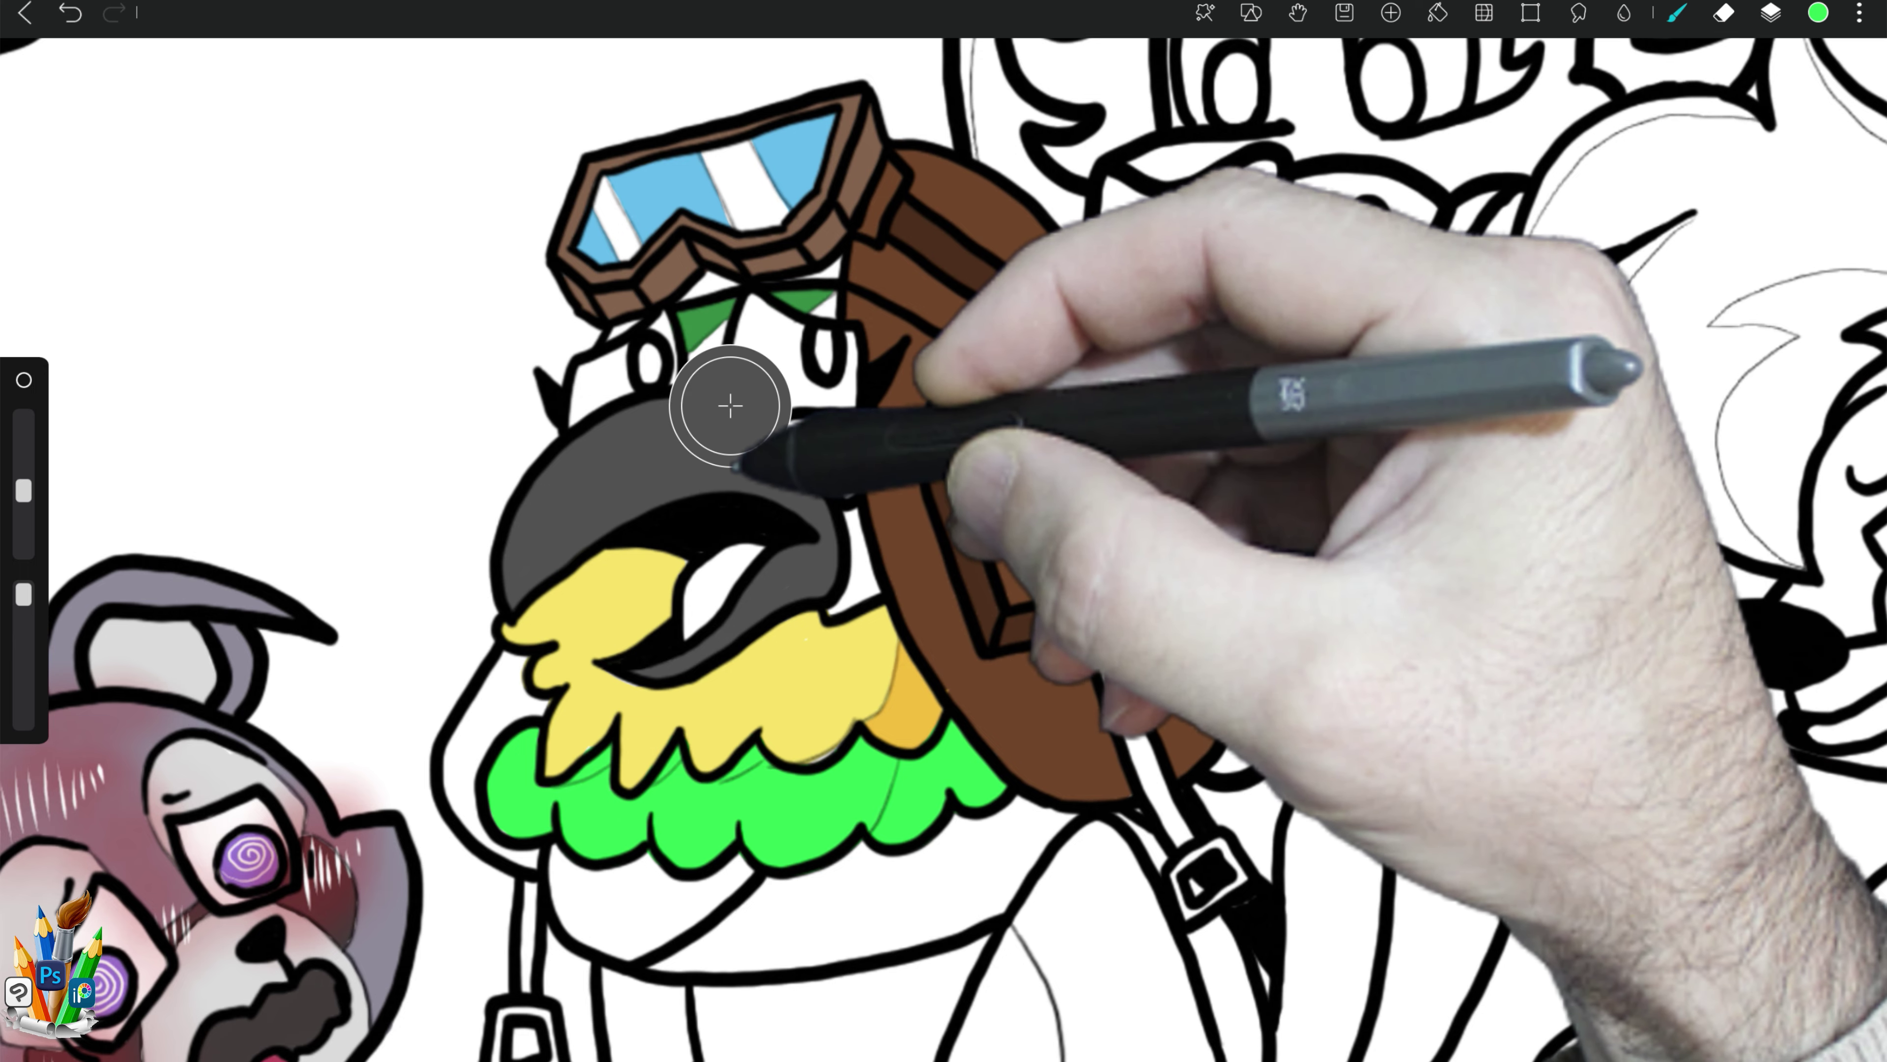
left_click_drag(1107, 647, 1192, 844)
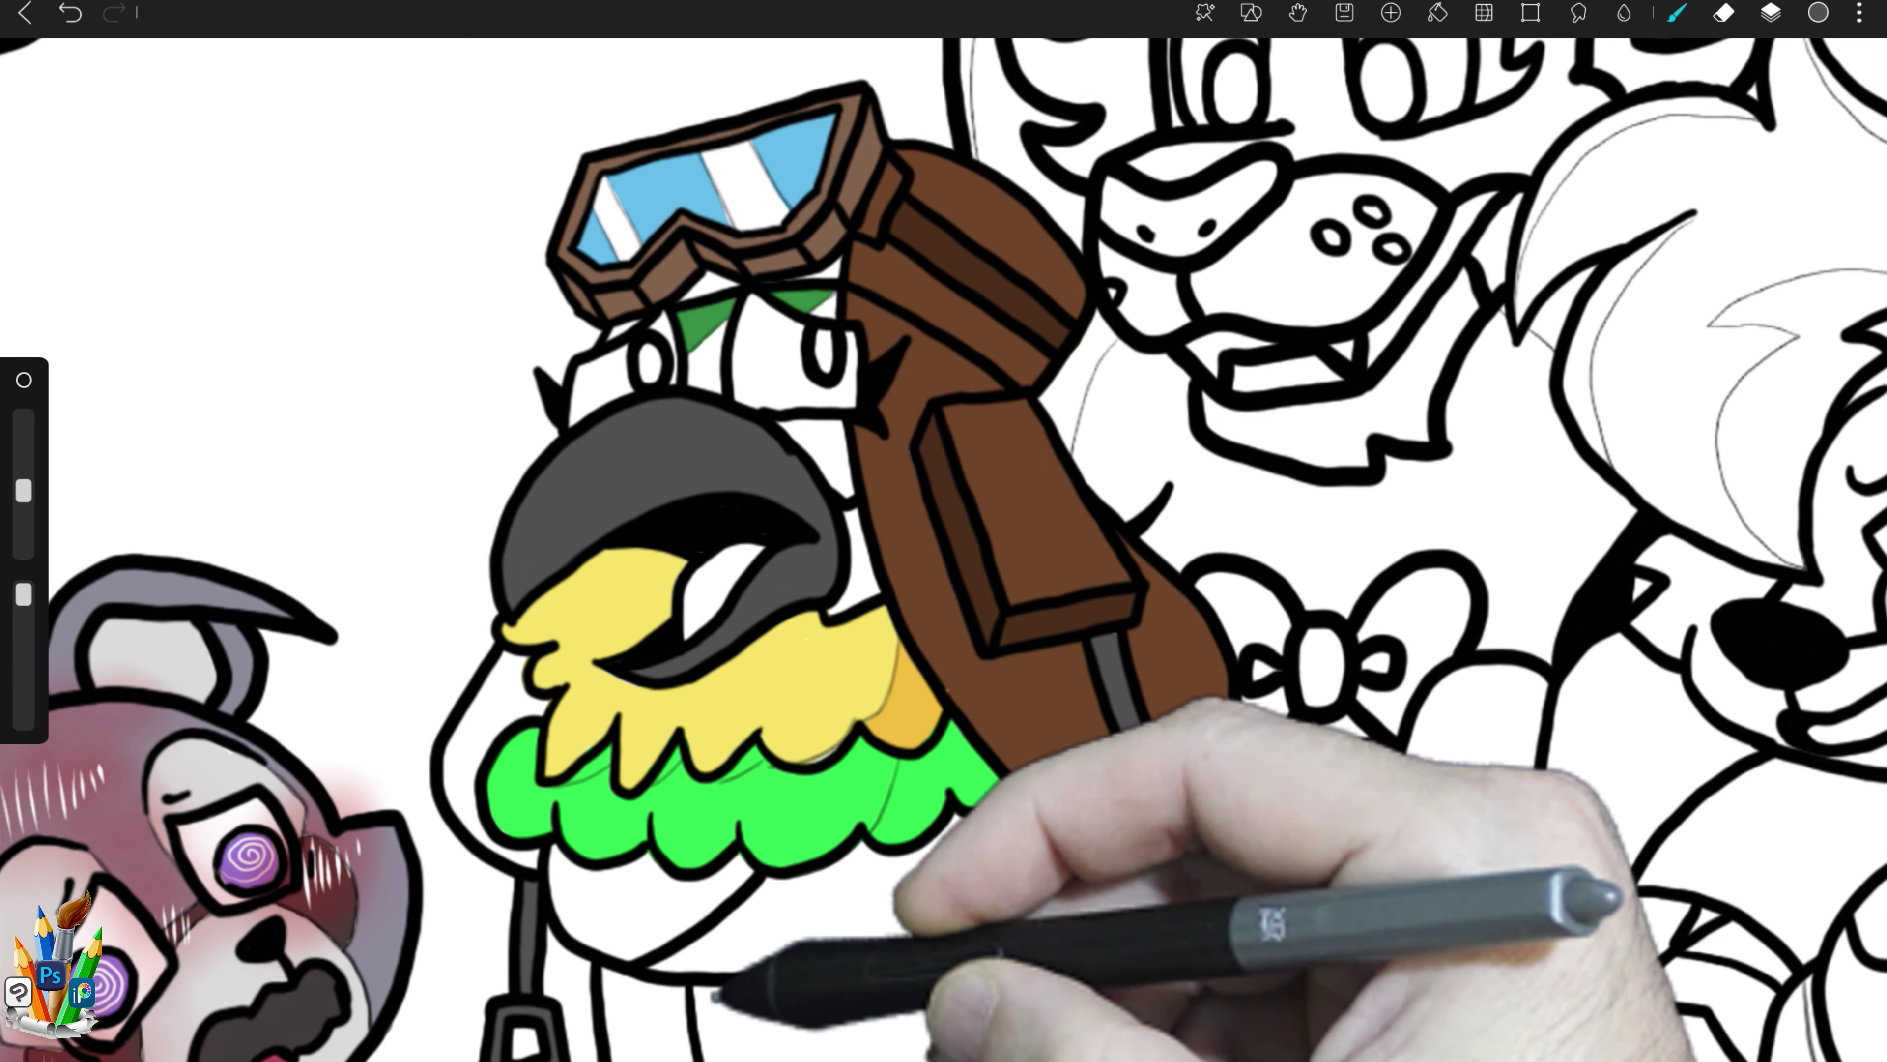
left_click(179, 580)
left_click_drag(511, 658, 484, 739)
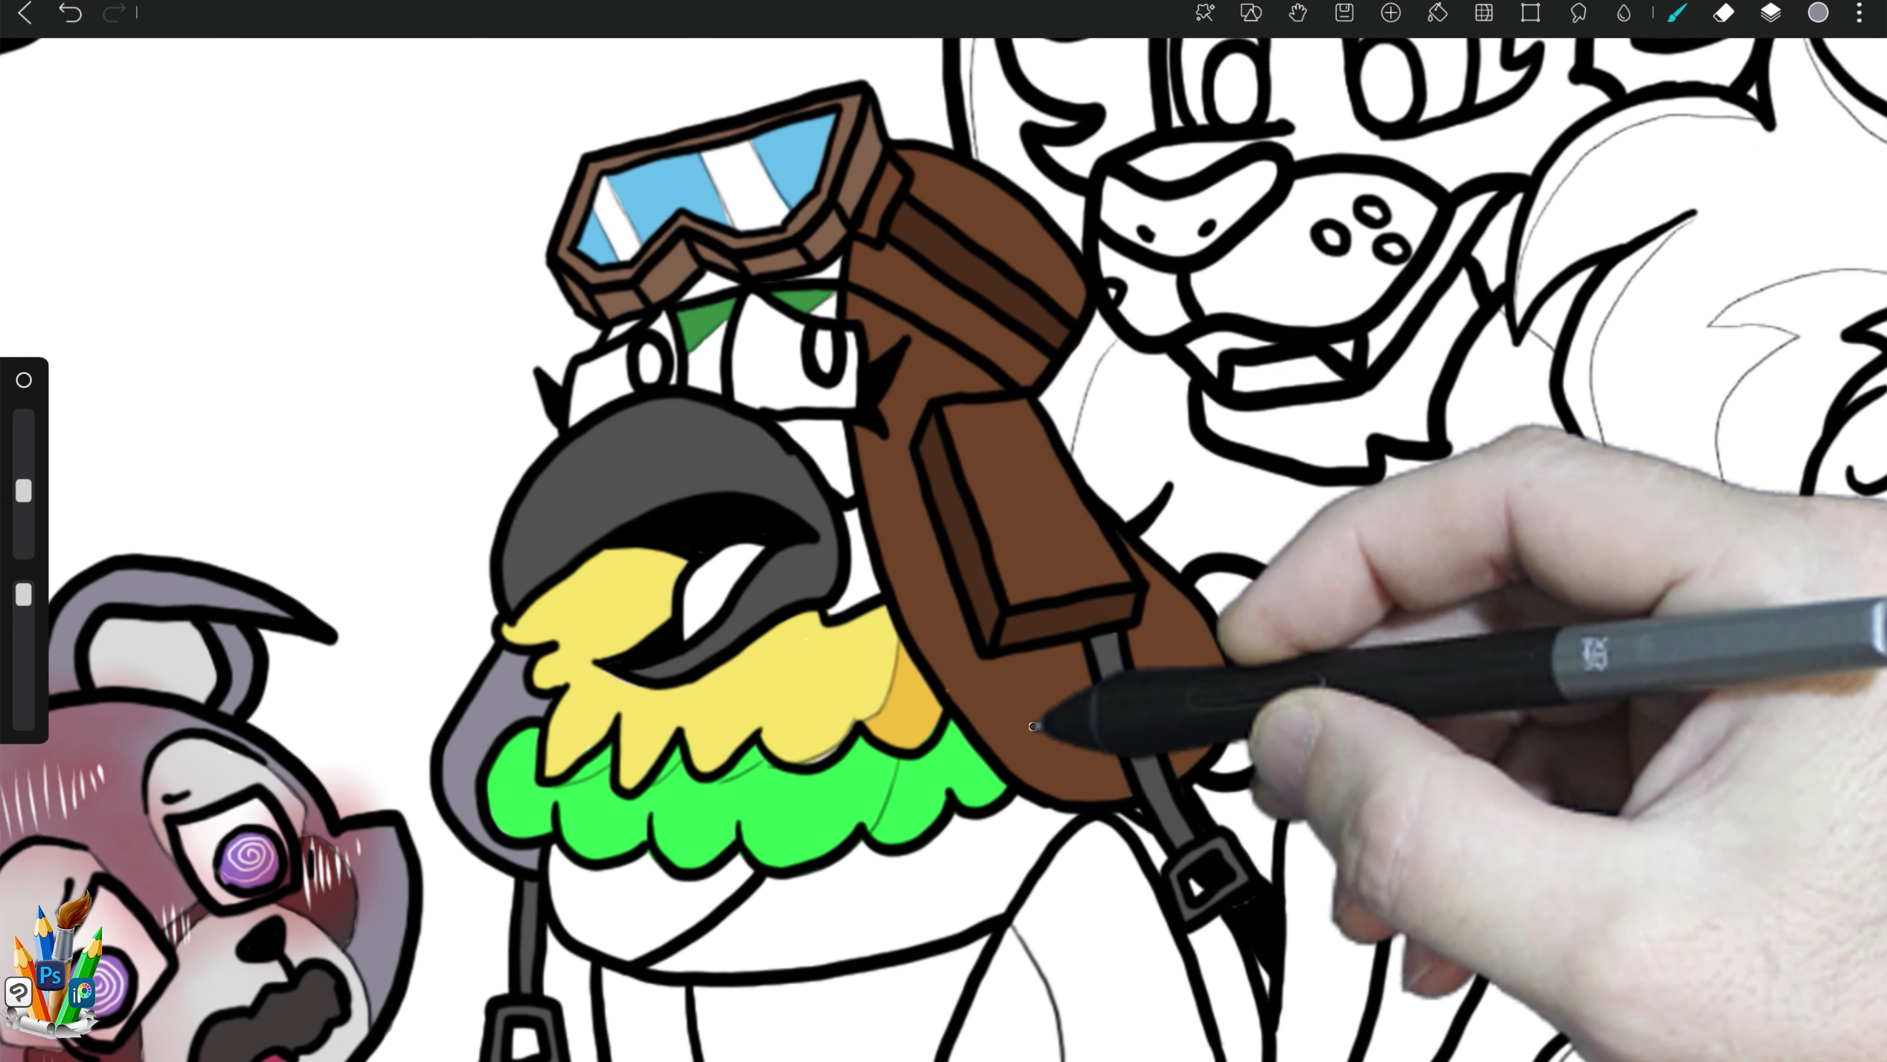
Step: Eyedrop the strap brown, lighten it, and fill the satchel under the parrot's body
left_click(1033, 725)
left_click(1818, 13)
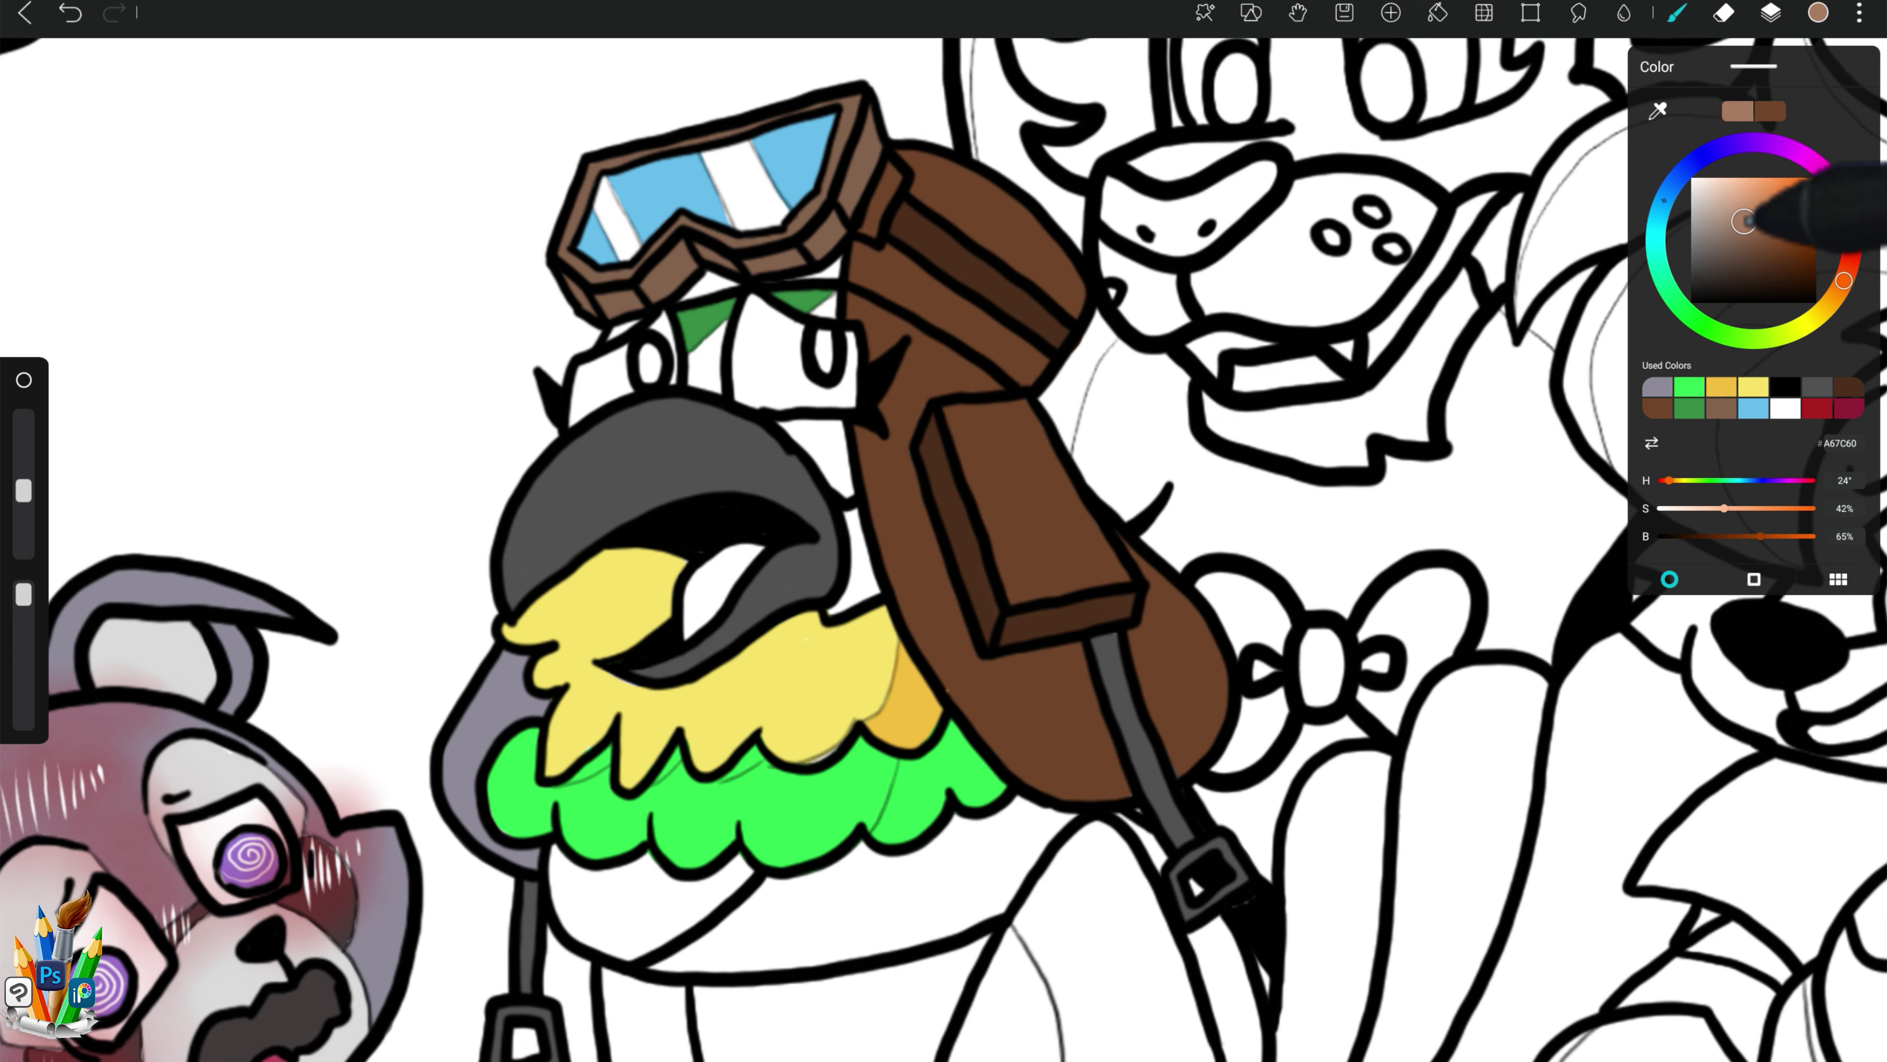
left_click(657, 932)
scroll(680, 979, "down", 5)
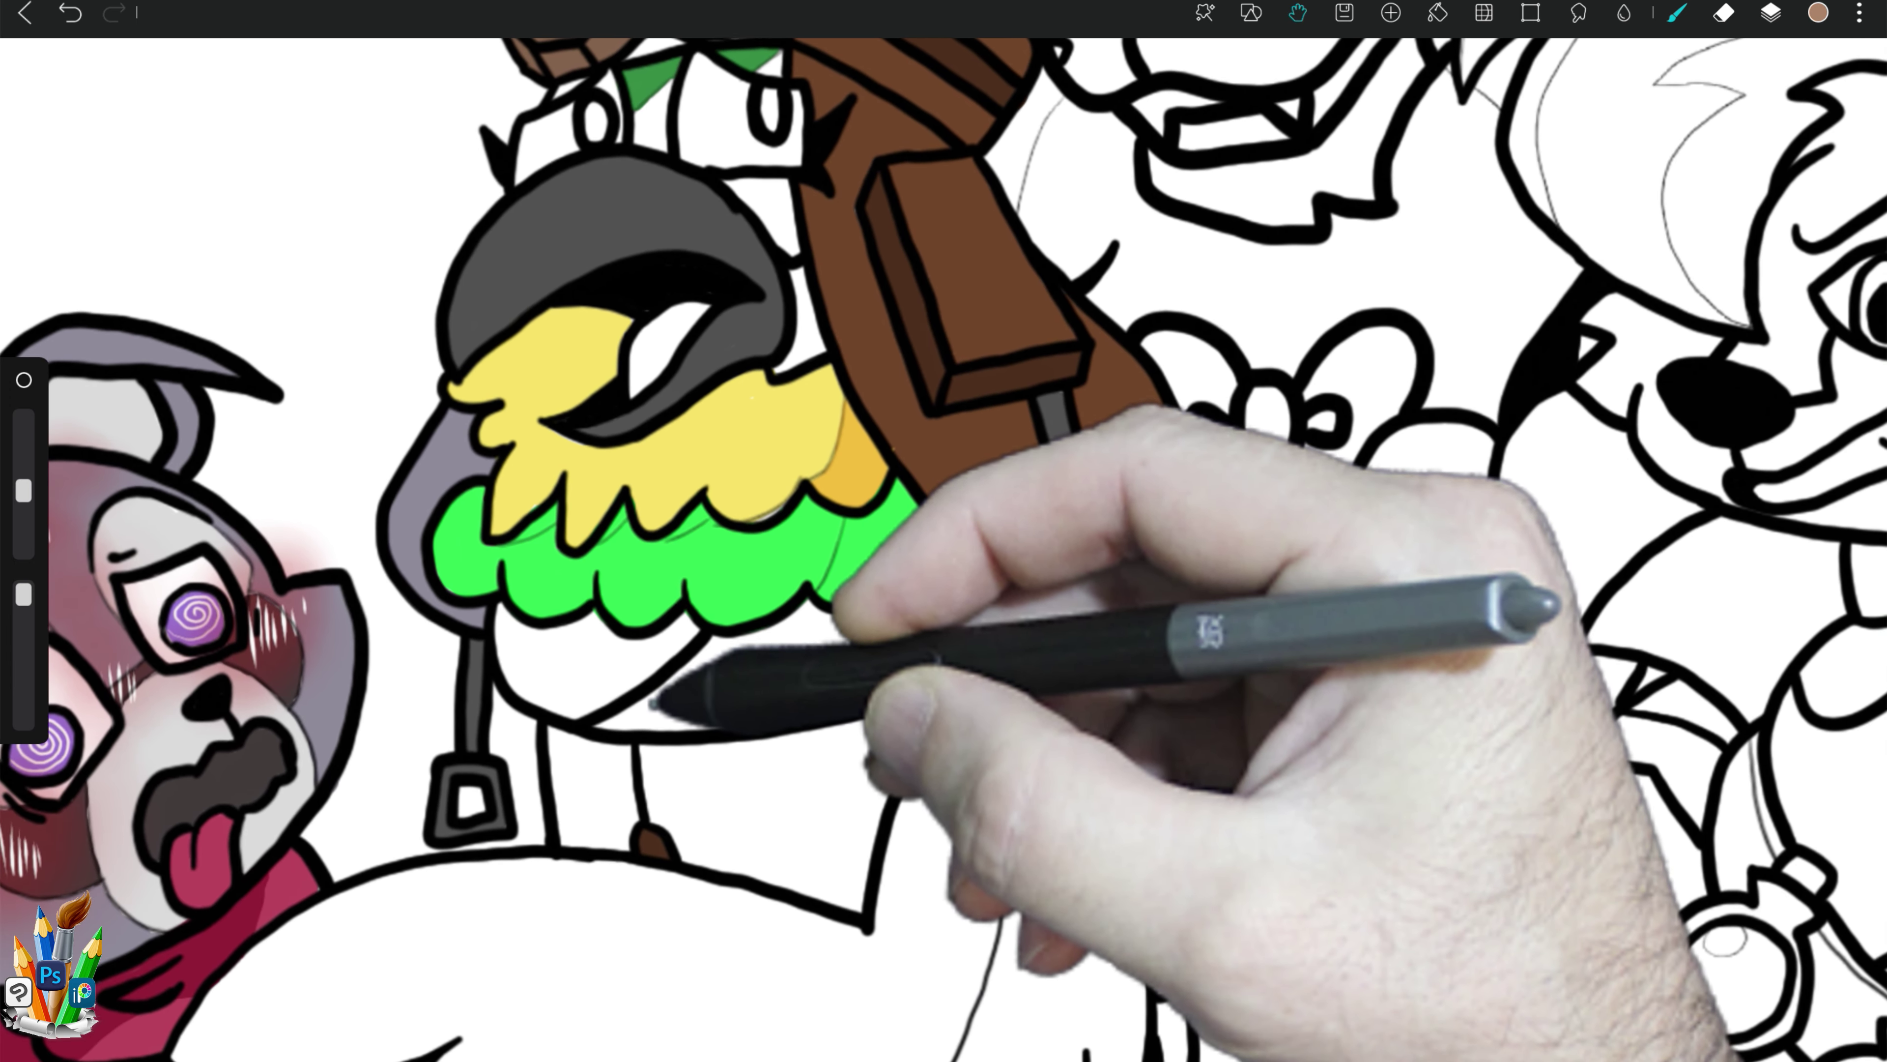
mouse_move(553, 770)
left_mouse_down()
mouse_move(884, 735)
mouse_move(852, 908)
left_mouse_up()
mouse_move(682, 847)
left_mouse_down()
mouse_move(631, 778)
mouse_move(589, 821)
mouse_move(706, 768)
mouse_move(864, 862)
mouse_move(813, 771)
left_mouse_up()
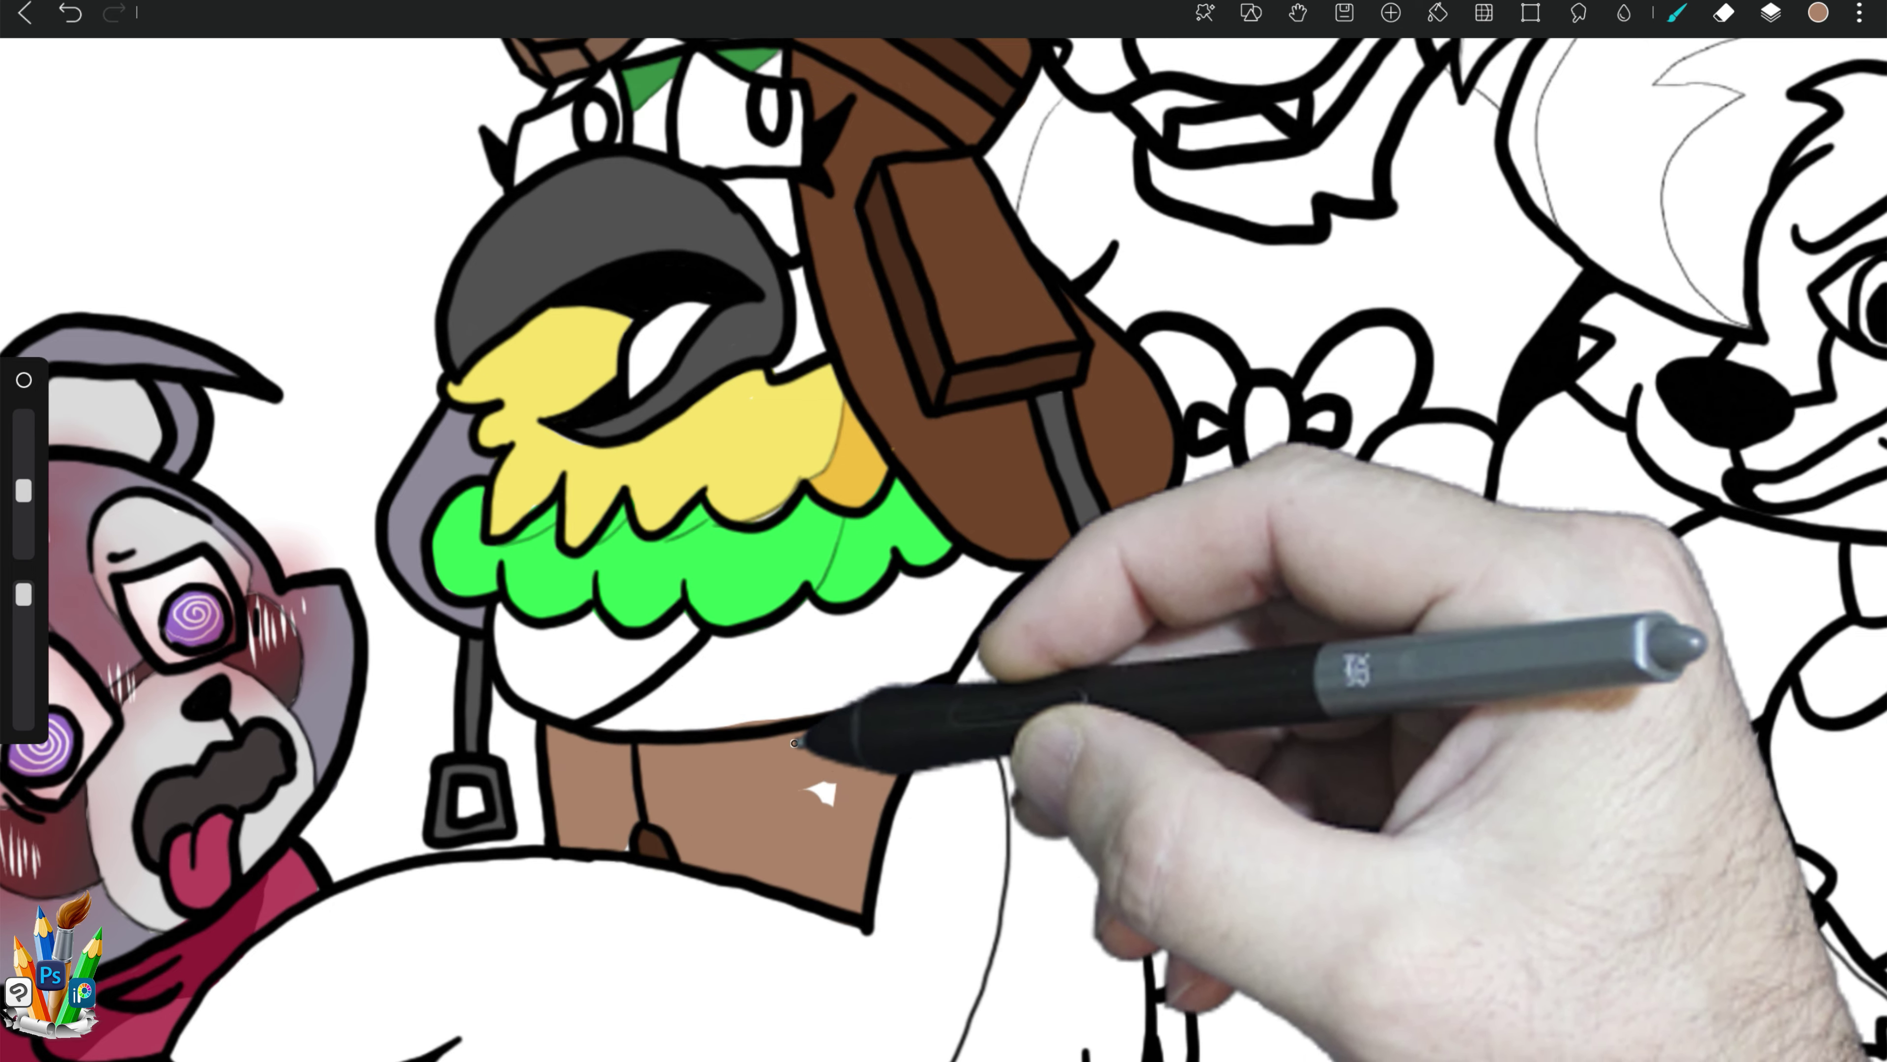
key("e")
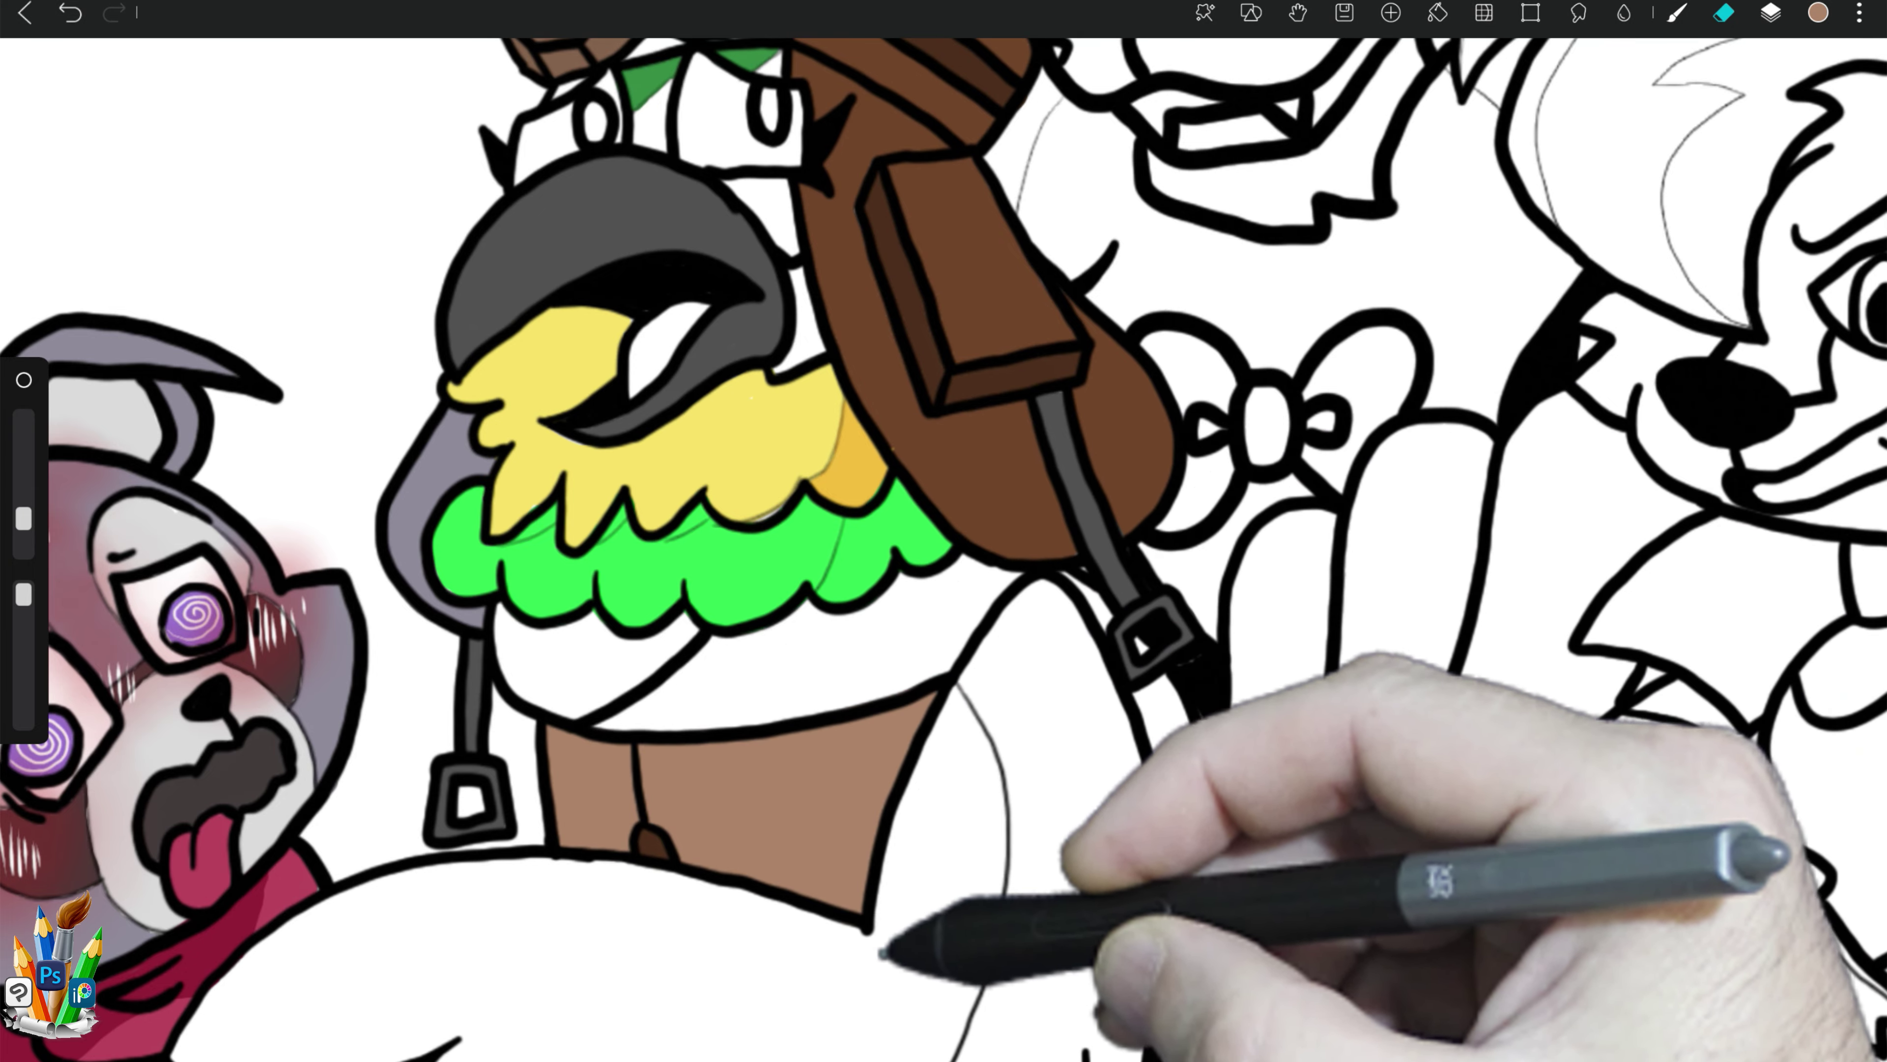
Step: Extend the light brown down the right strap, then sample white near the parrot's lower body
mouse_move(1076, 587)
left_mouse_down()
mouse_move(1128, 640)
mouse_move(1159, 632)
mouse_move(1192, 915)
left_mouse_up()
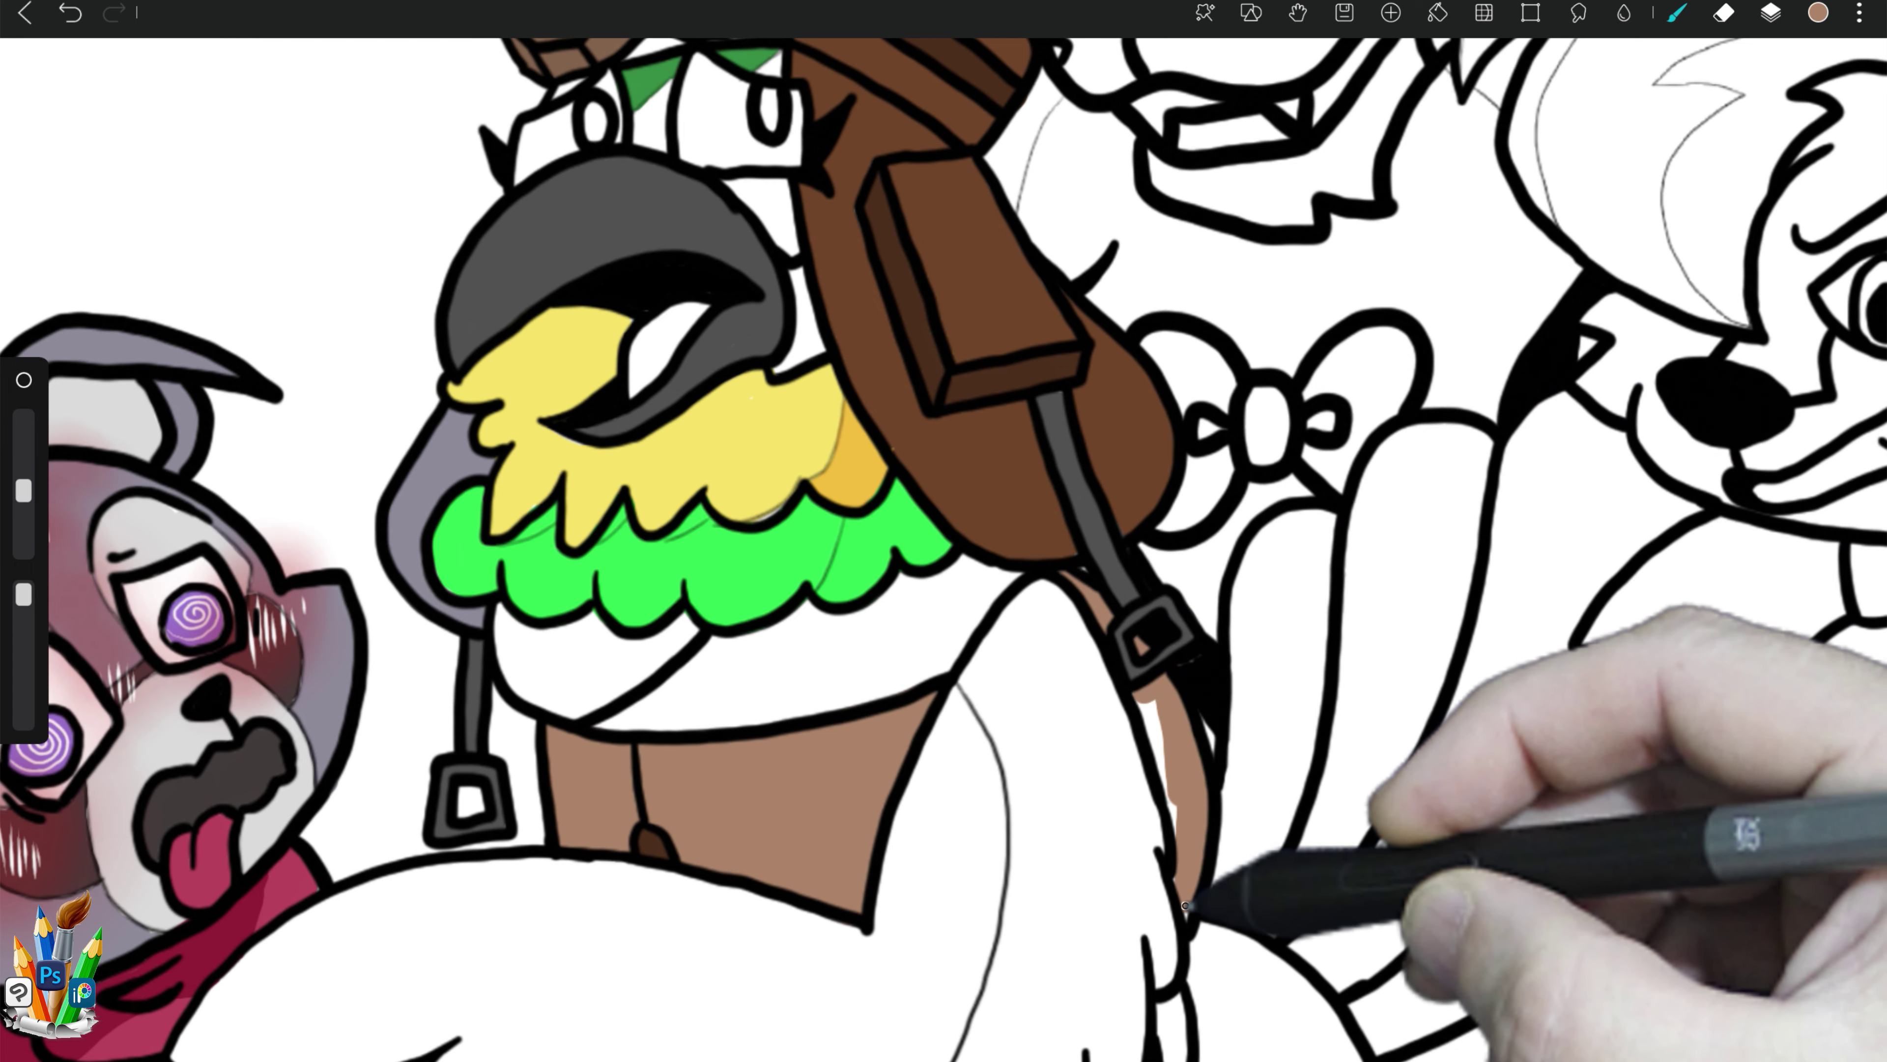
left_click_drag(1179, 674, 1204, 726)
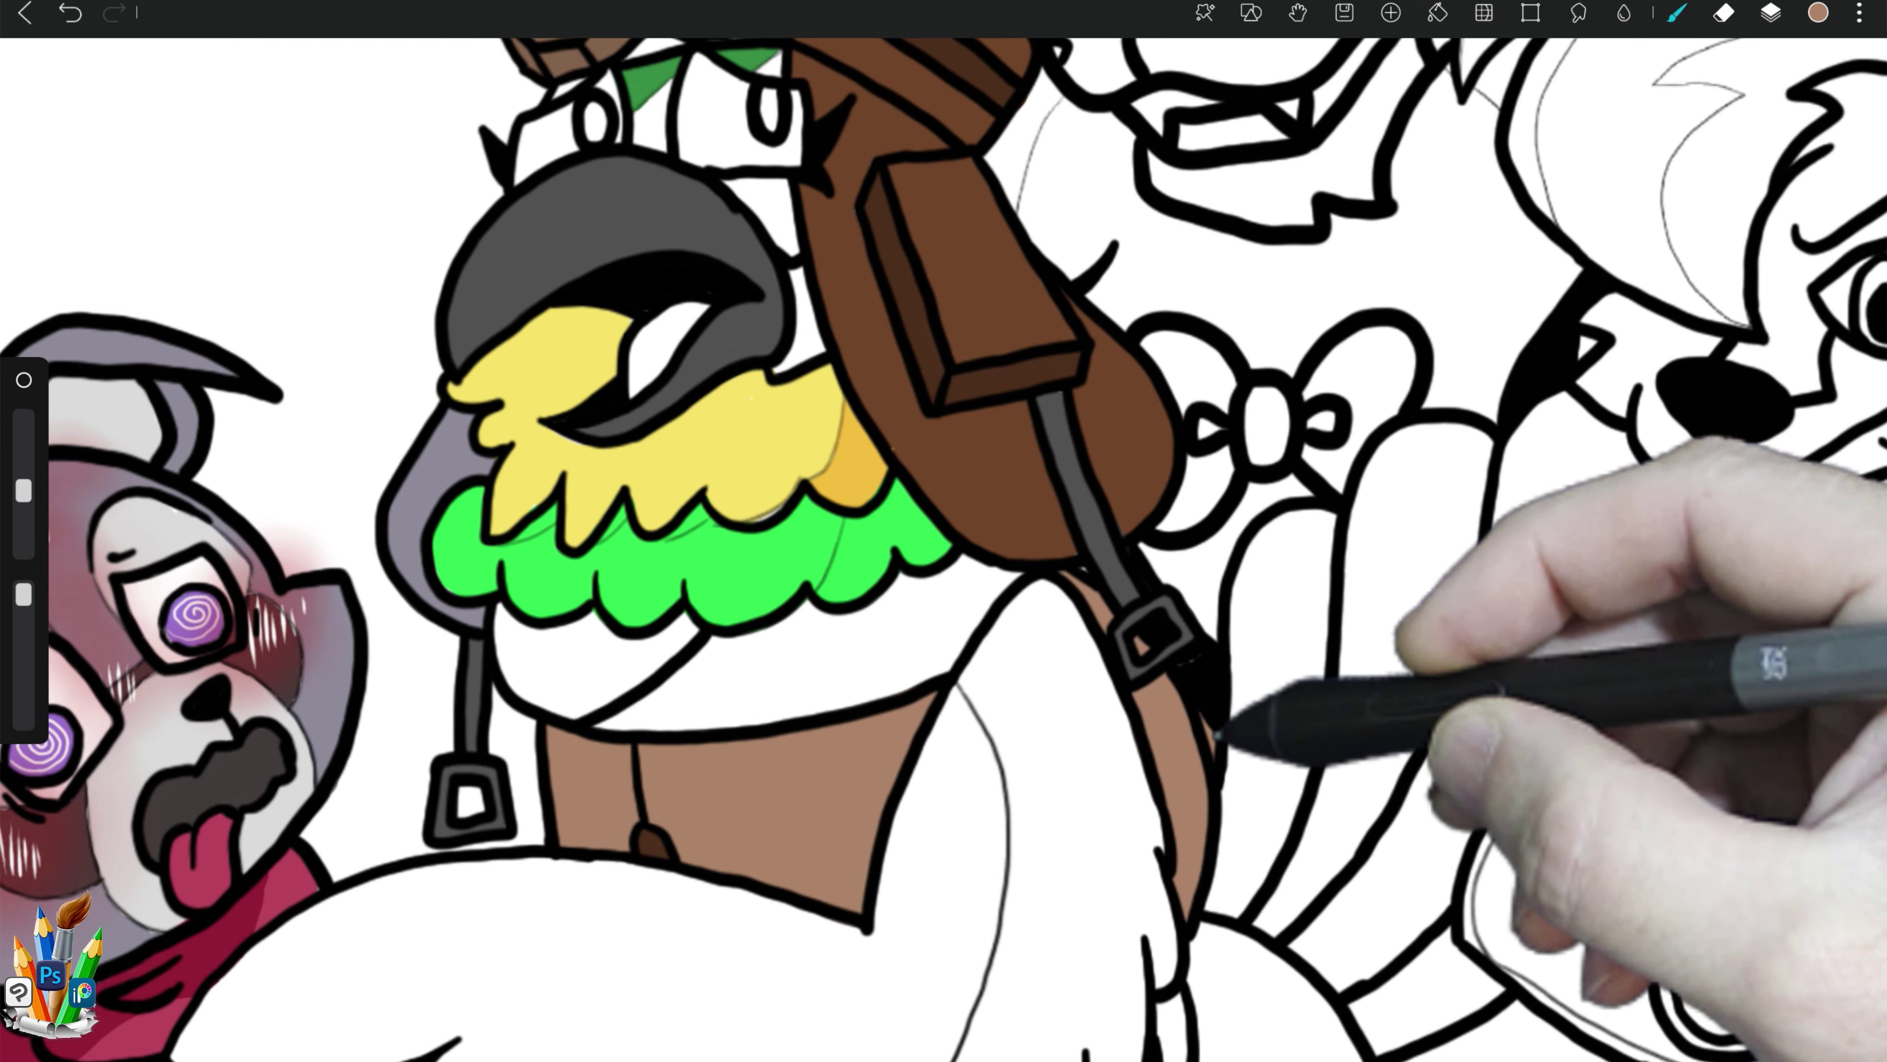
left_click_drag(654, 1041, 654, 922)
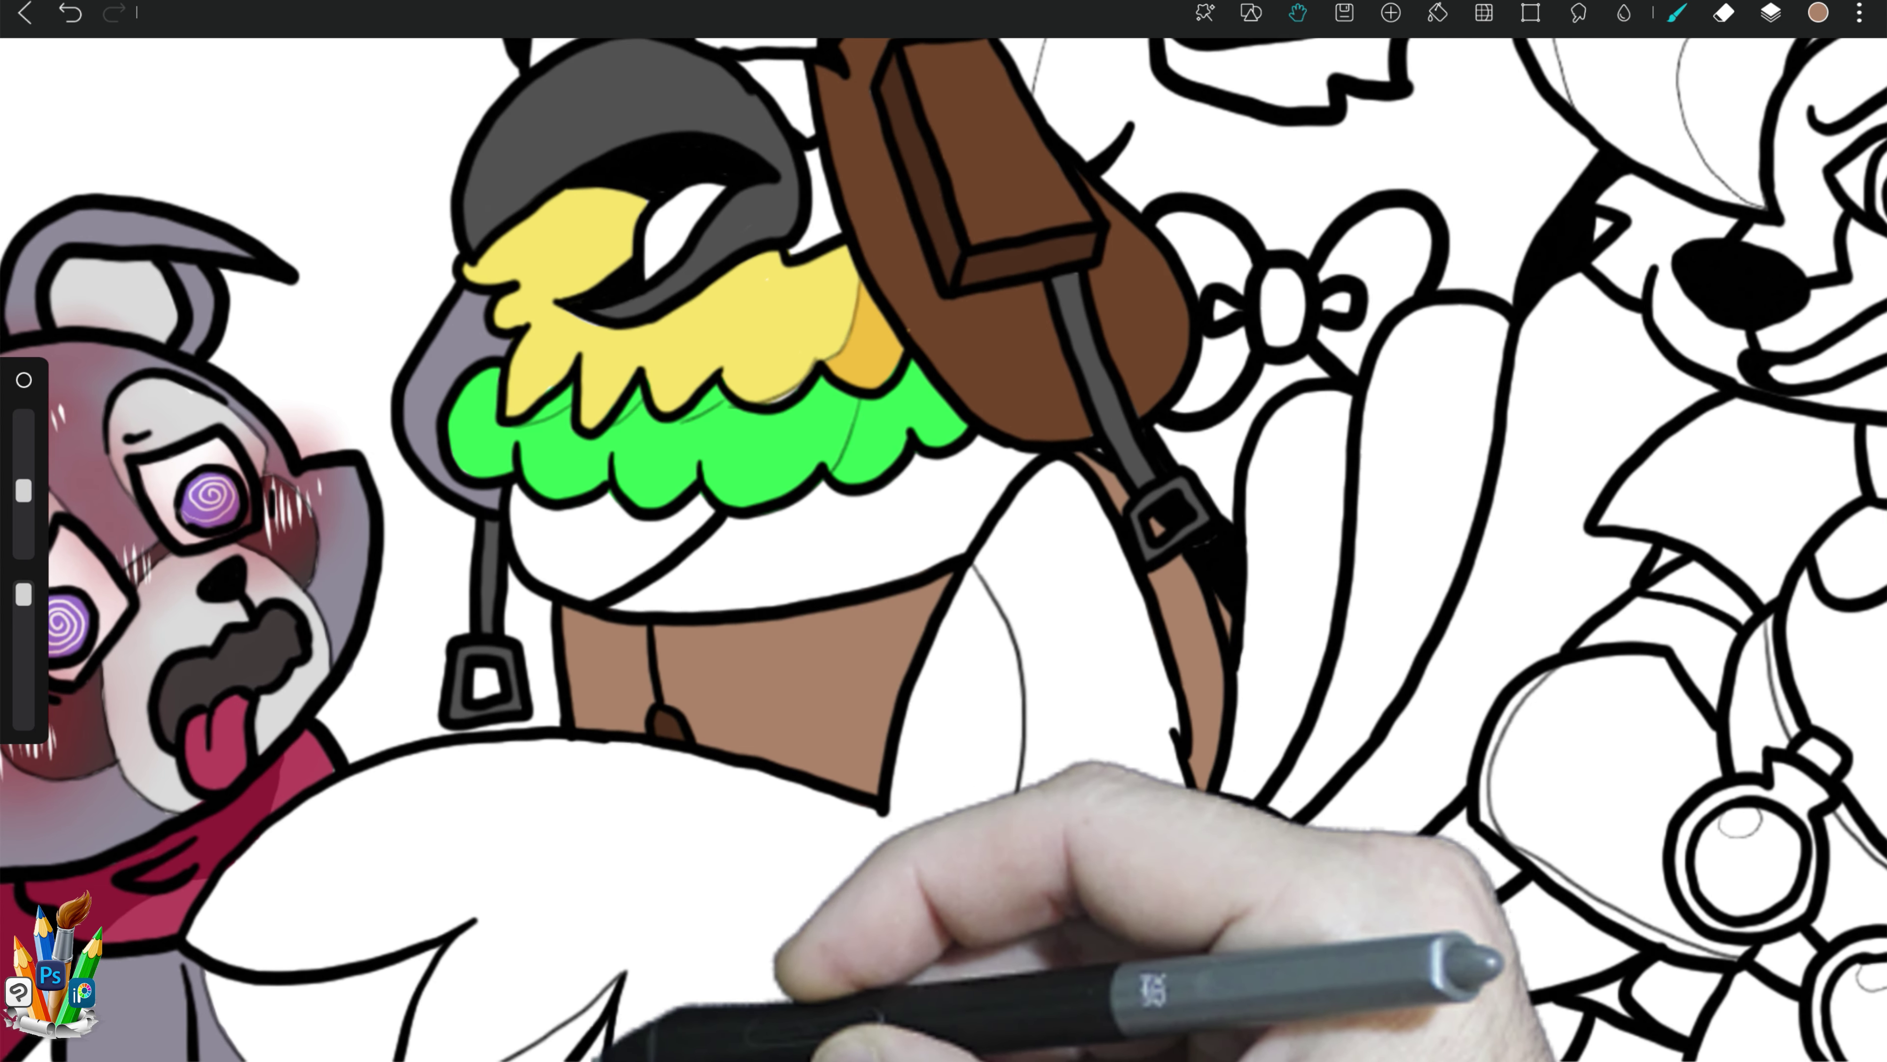
key("e")
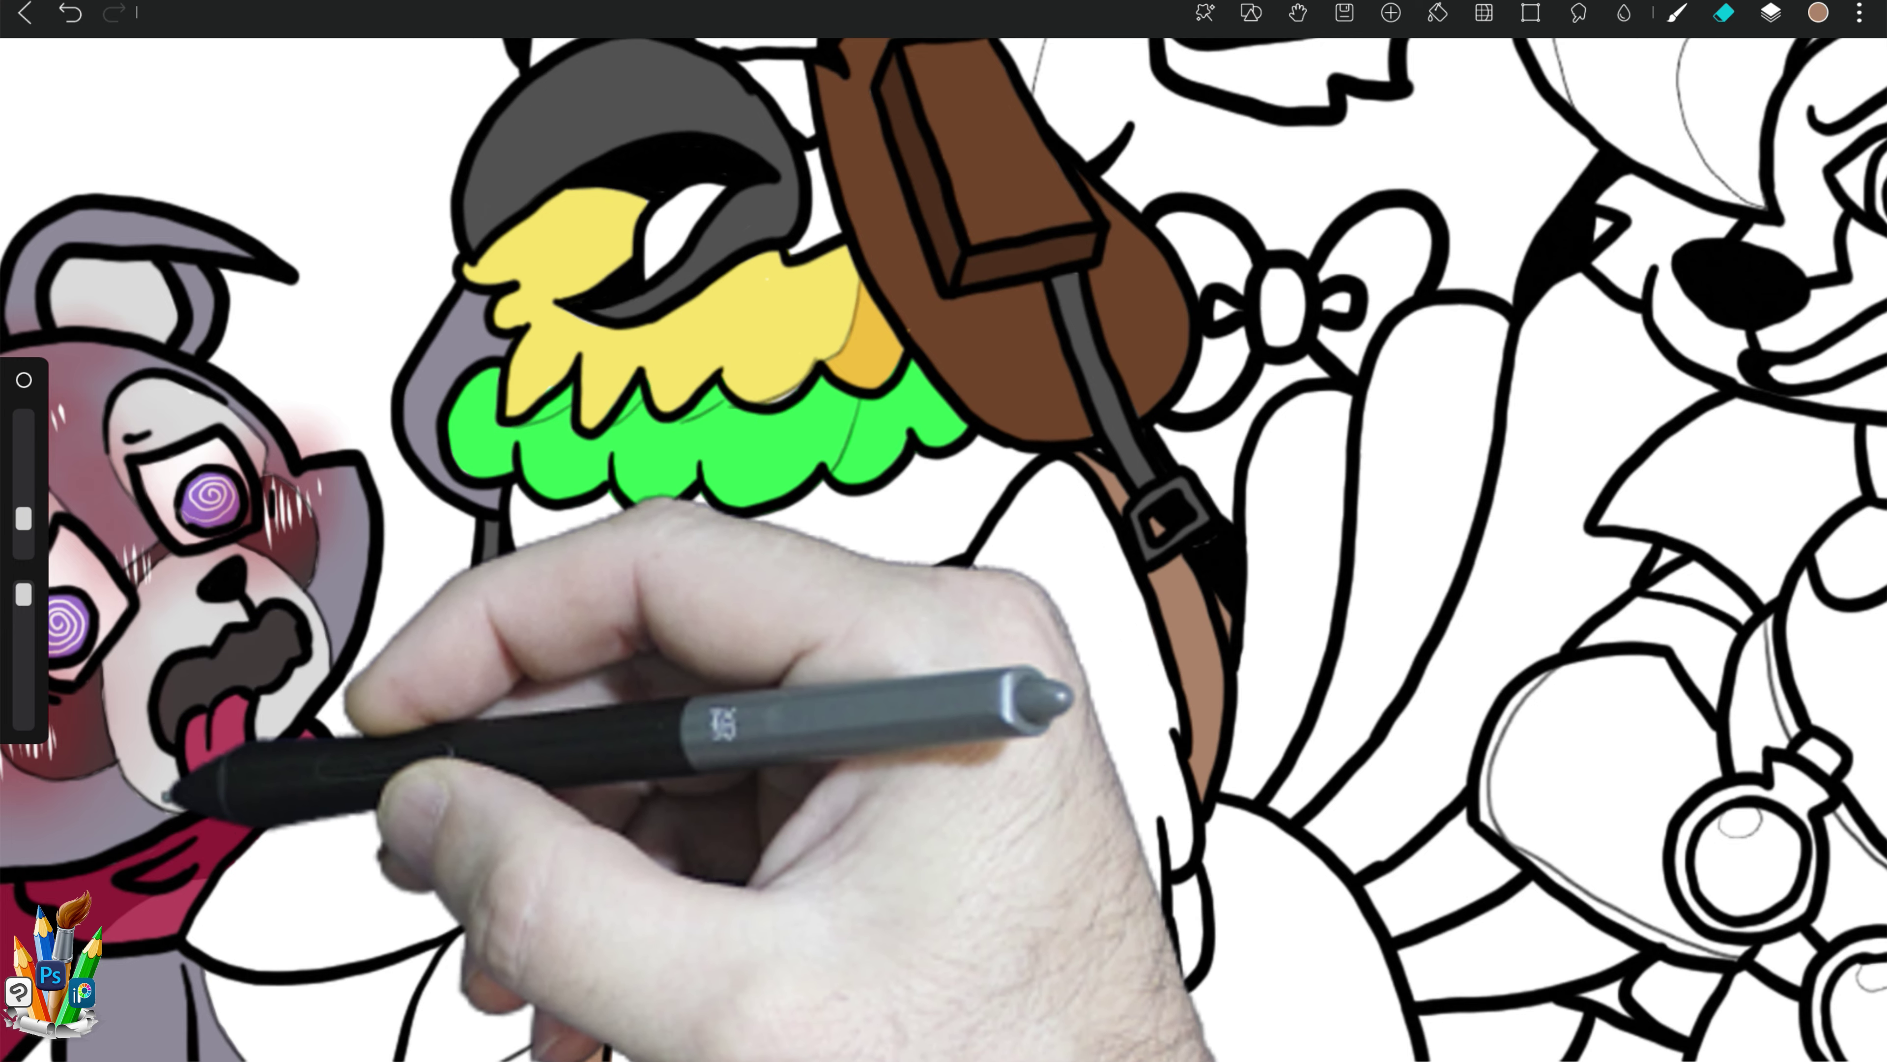
left_click(312, 1002)
key("b")
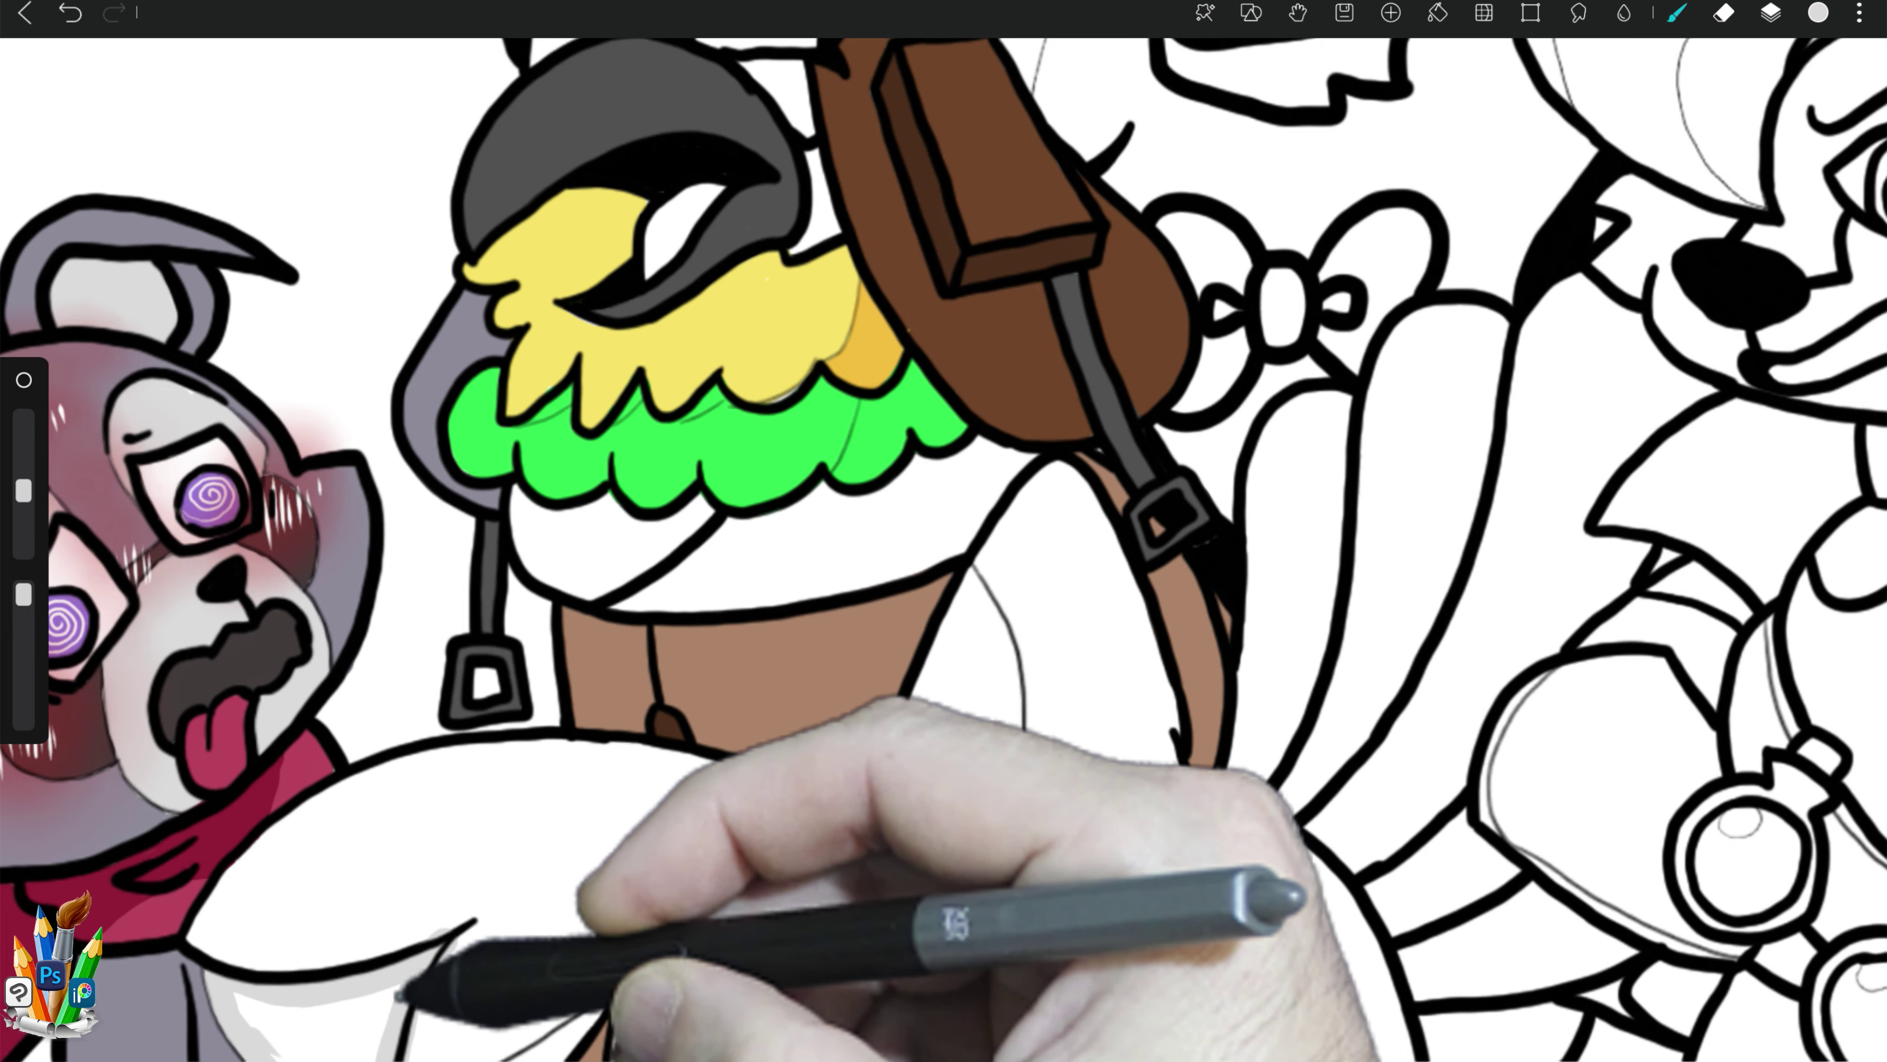
key("e")
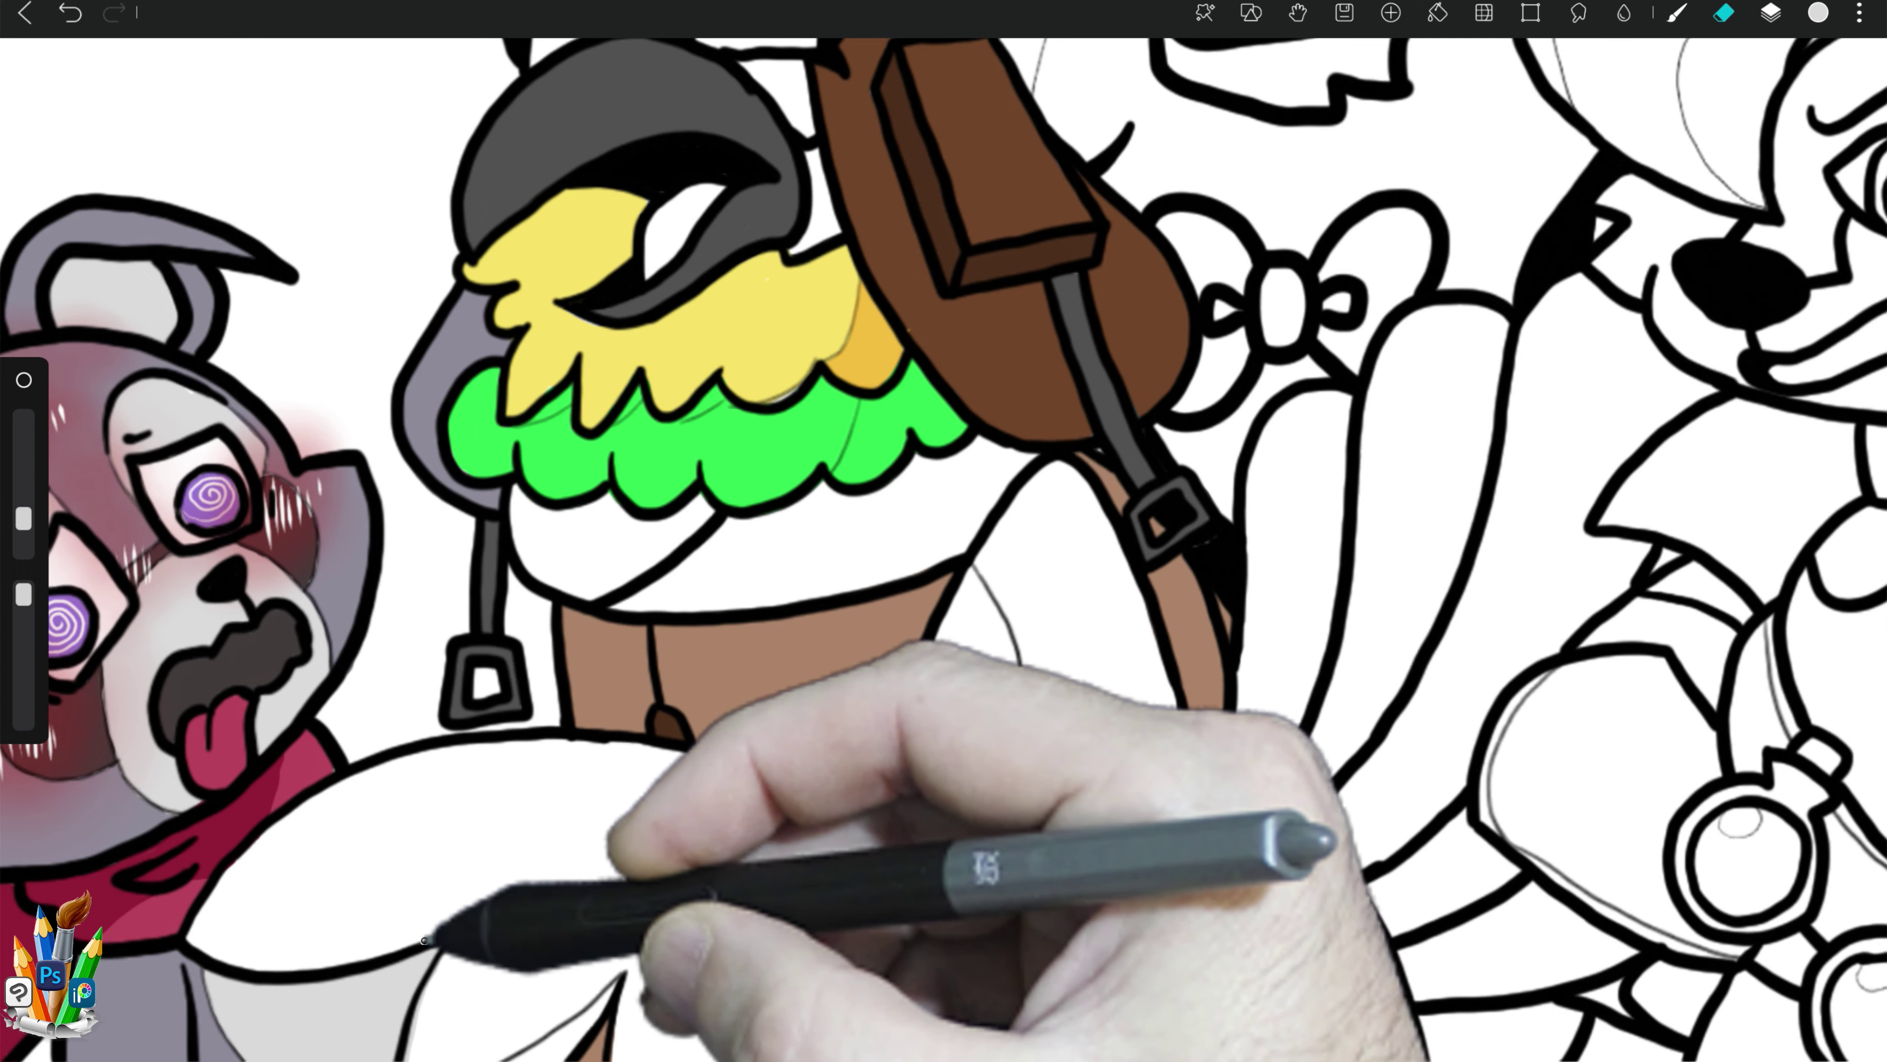
left_click(1817, 13)
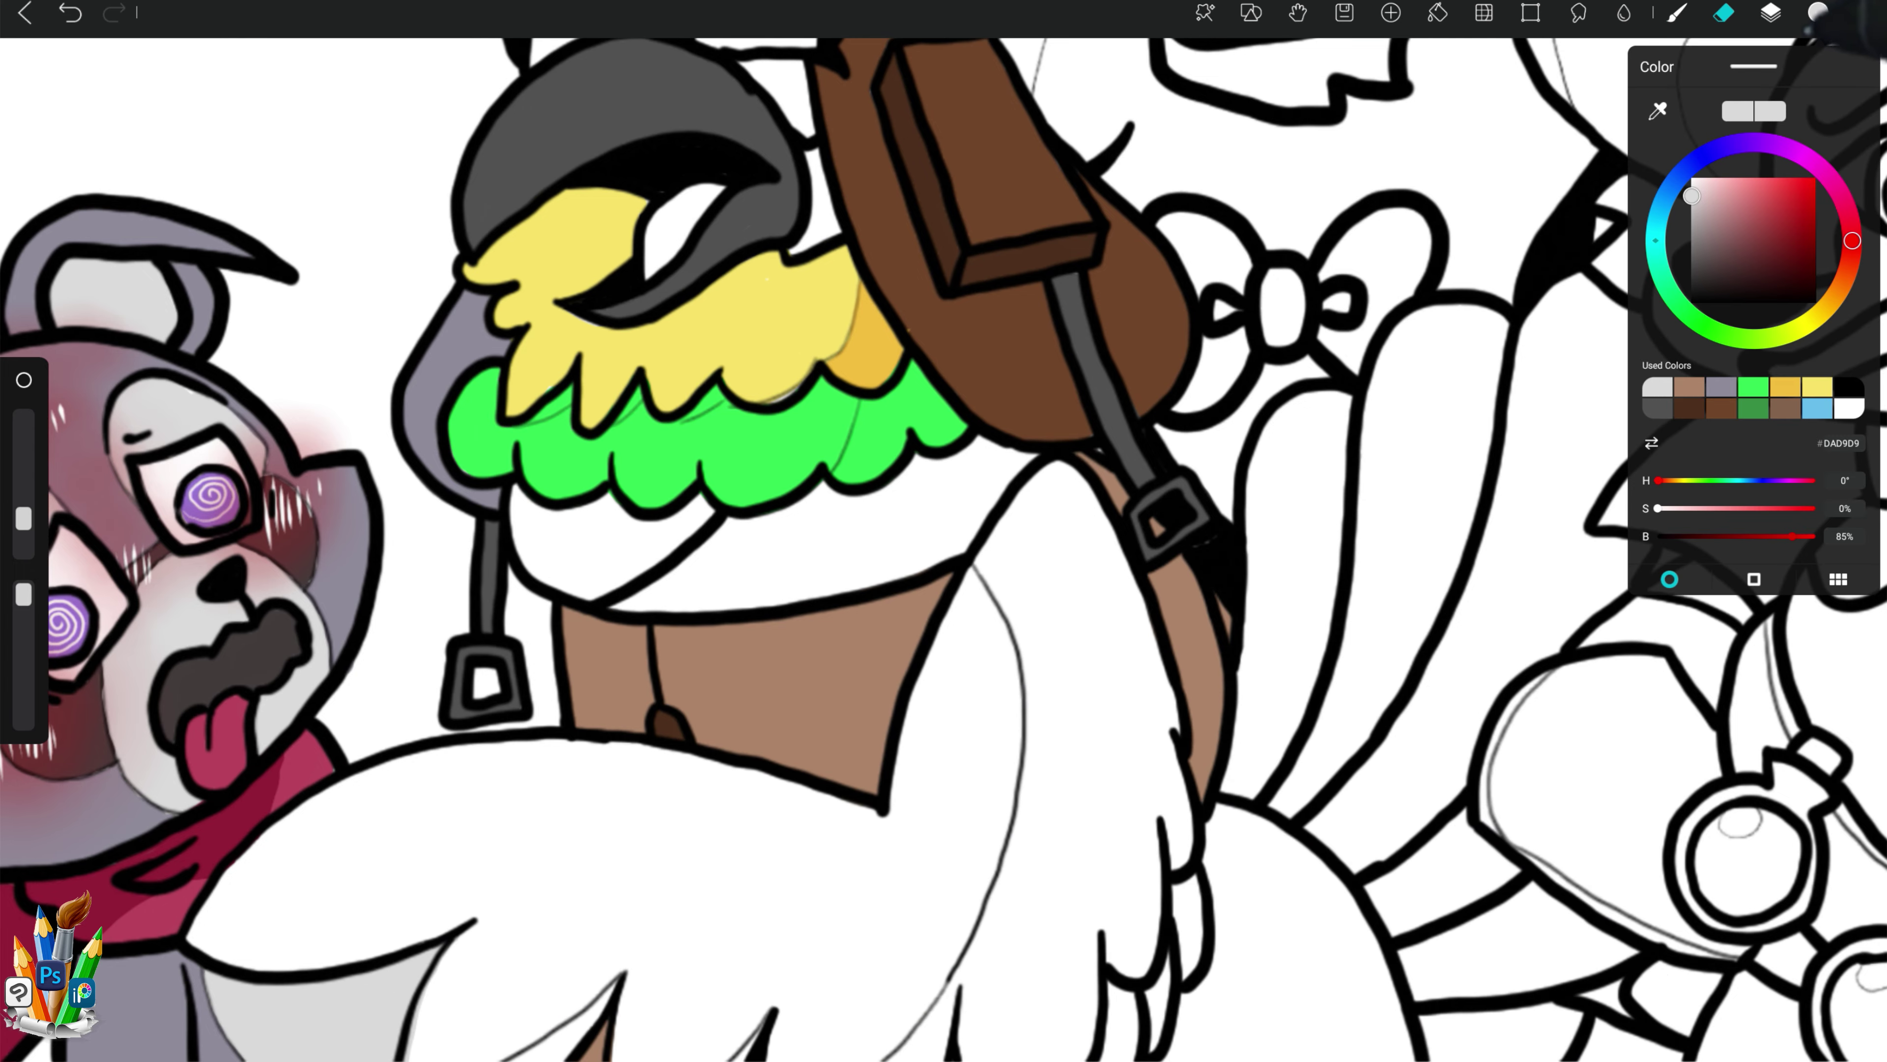
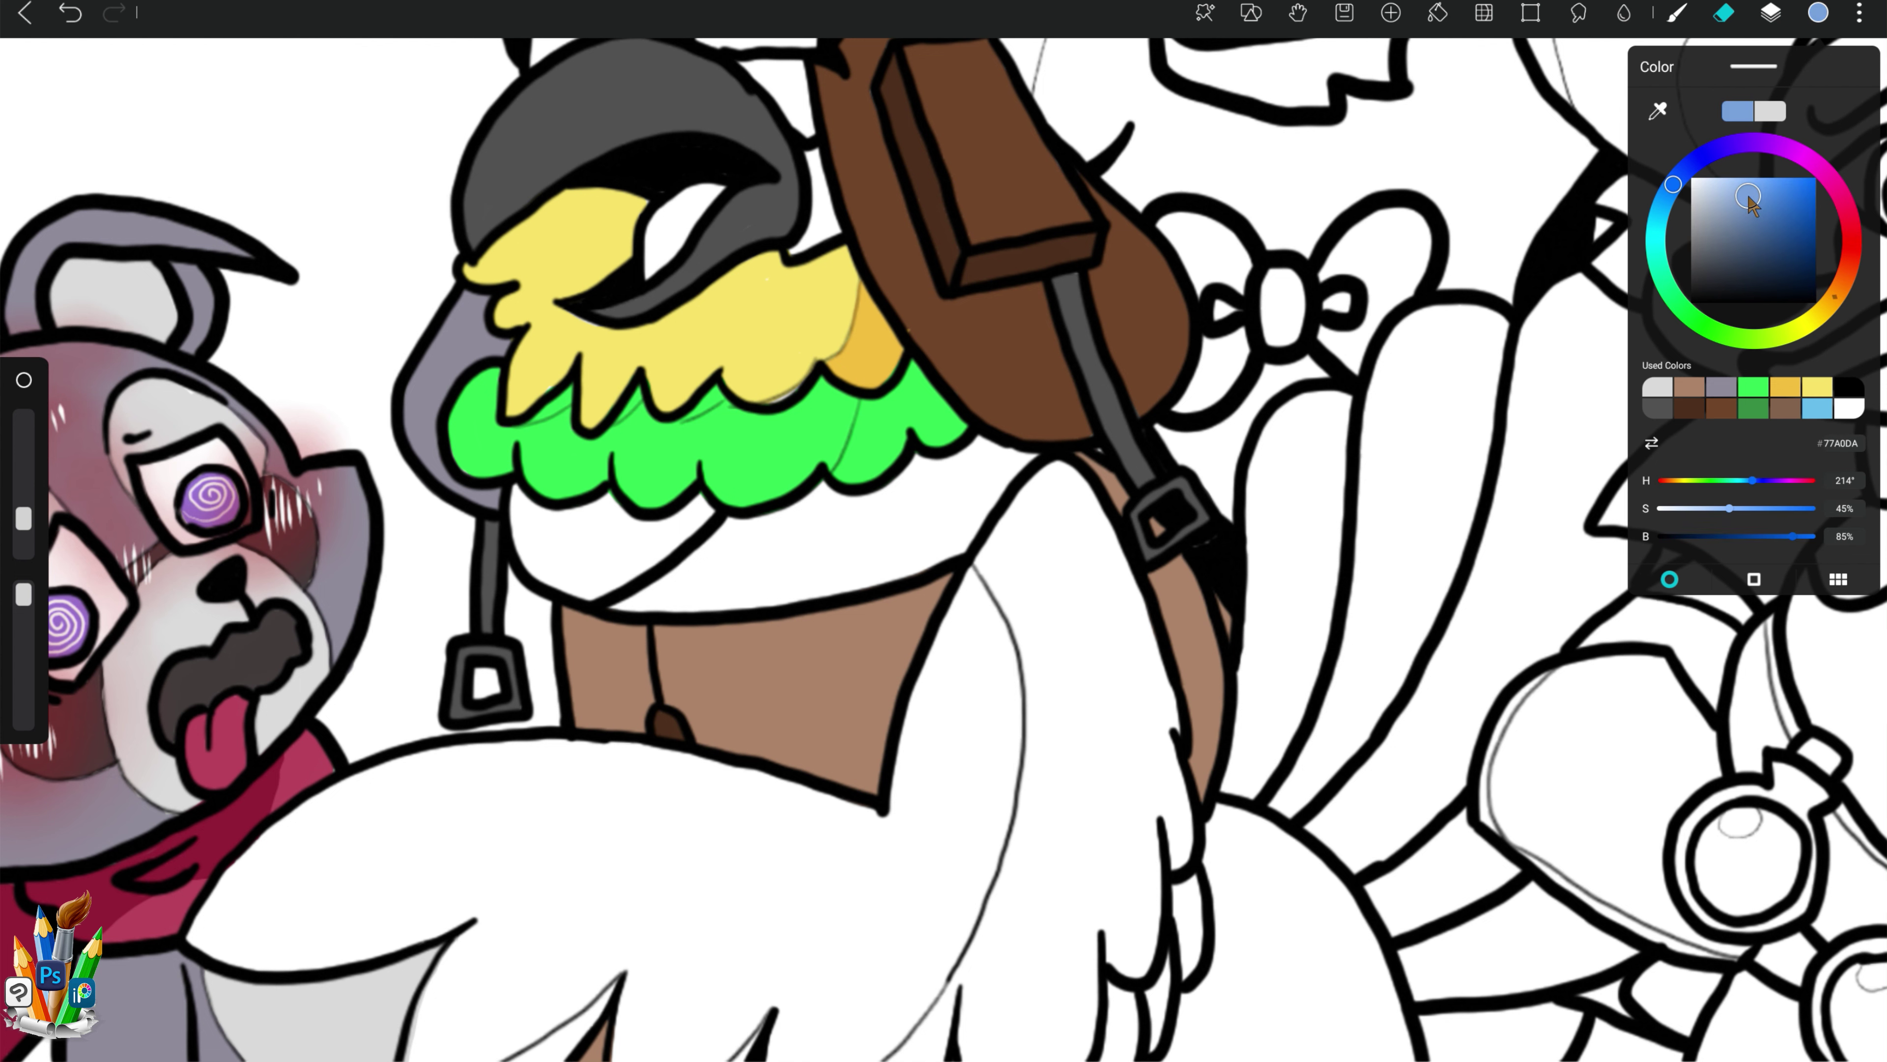
Step: Paint the white shape behind the grey bear solid blue
left_click(1818, 13)
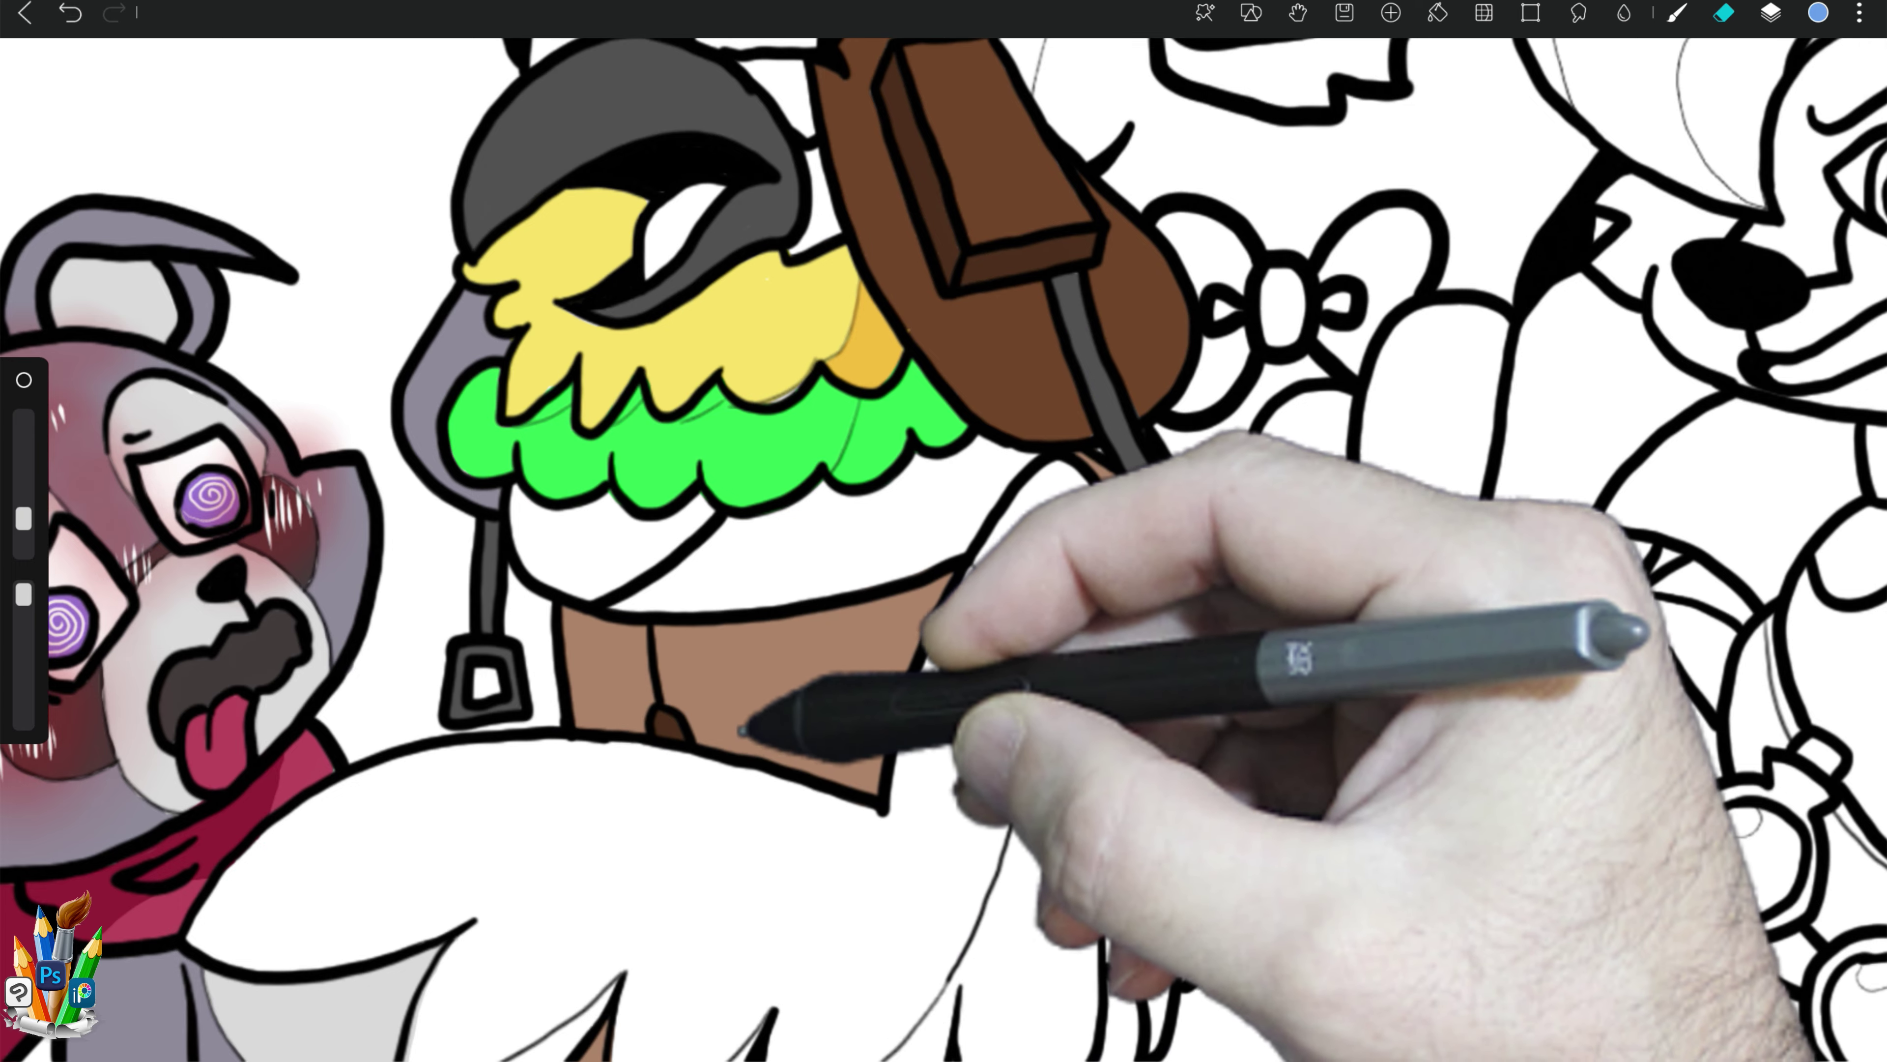
mouse_move(771, 737)
left_mouse_down()
mouse_move(1003, 506)
mouse_move(548, 632)
left_mouse_up()
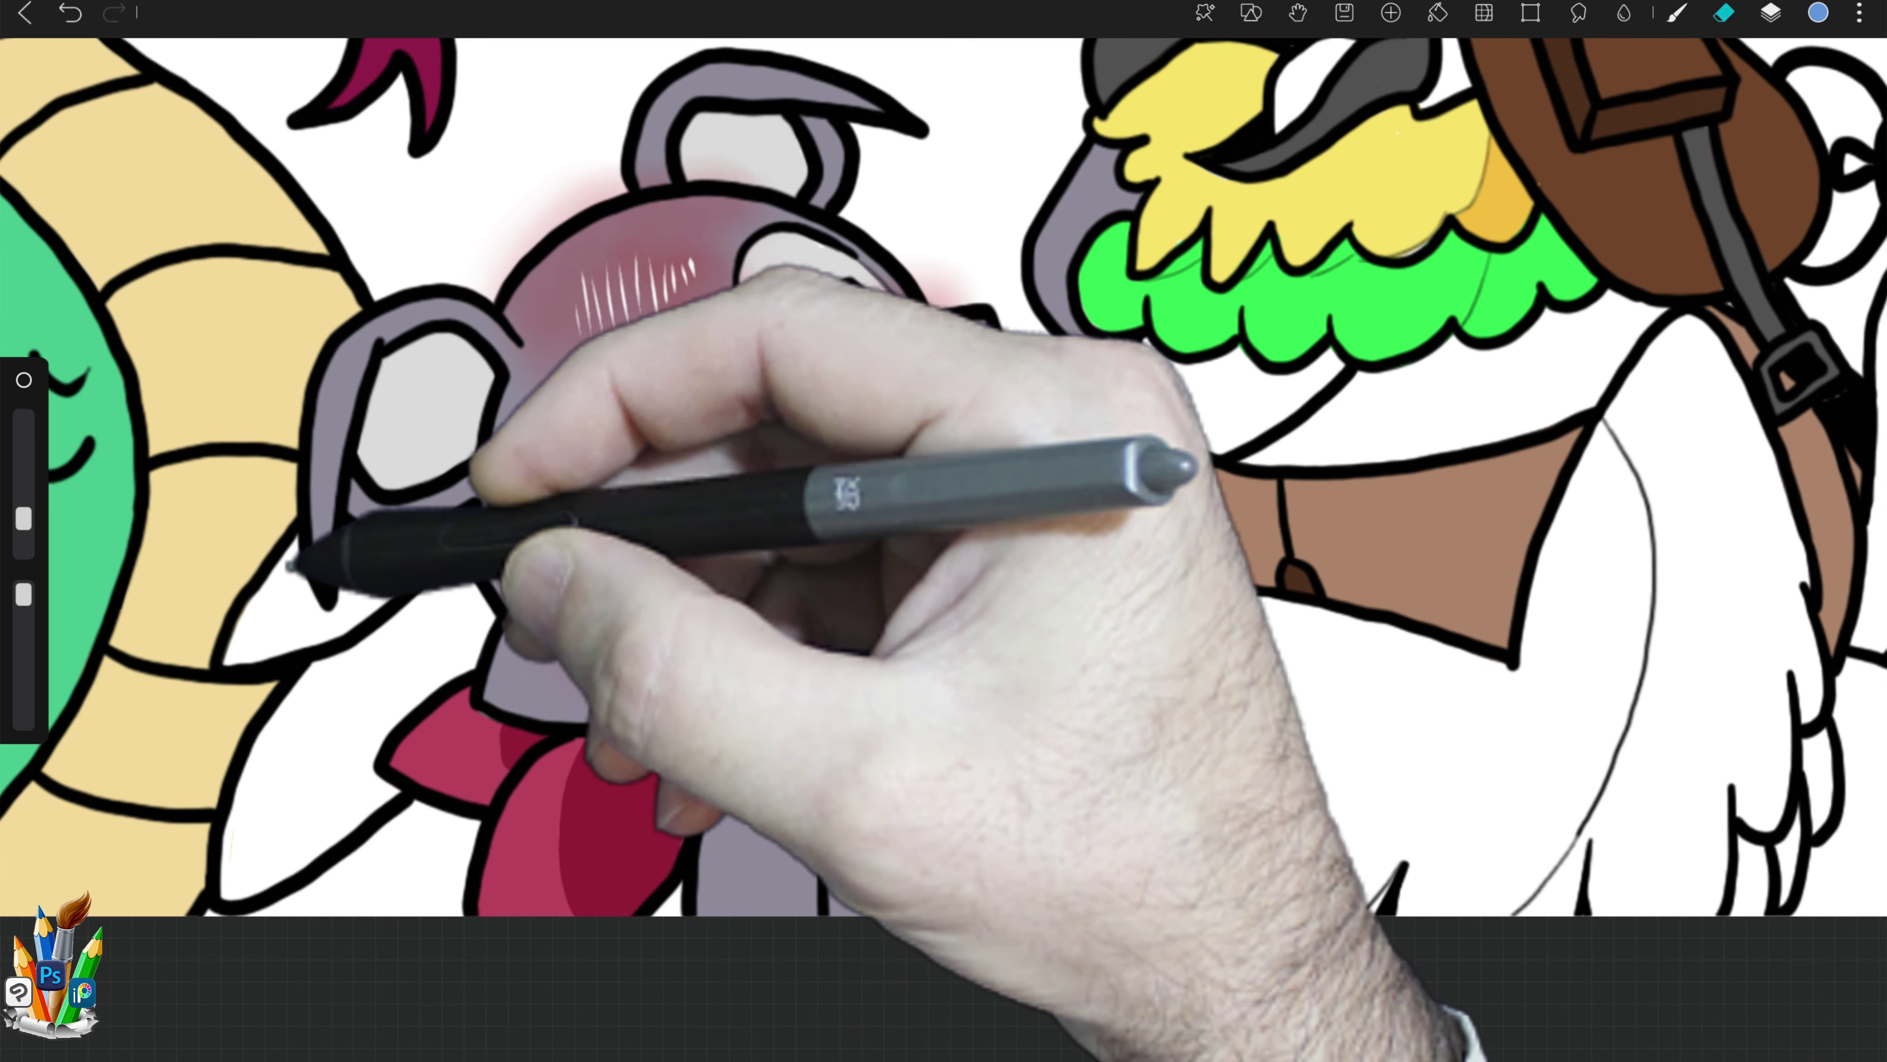
key("b")
mouse_move(297, 539)
left_mouse_down()
mouse_move(275, 652)
mouse_move(308, 661)
mouse_move(232, 885)
mouse_move(401, 750)
mouse_move(478, 641)
mouse_move(475, 531)
mouse_move(305, 640)
mouse_move(424, 571)
left_mouse_up()
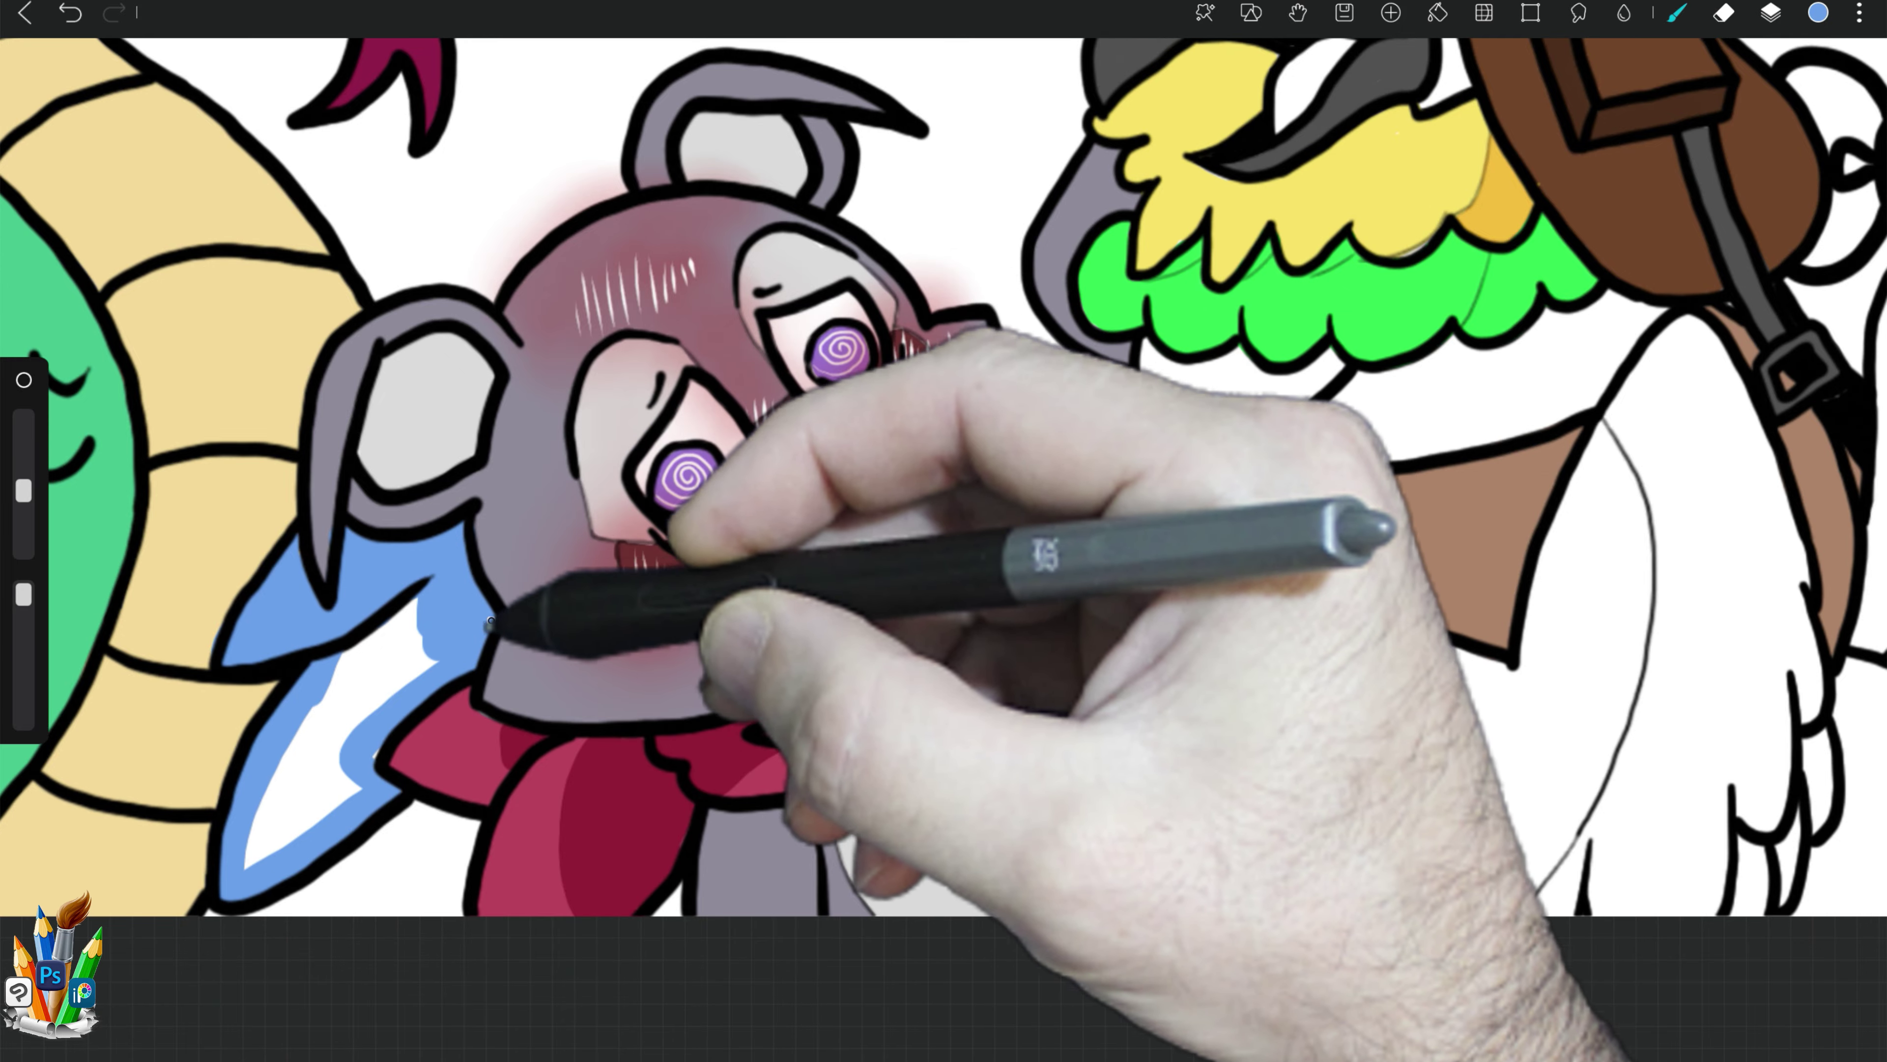
mouse_move(421, 666)
left_mouse_down()
mouse_move(316, 772)
mouse_move(356, 793)
left_mouse_up()
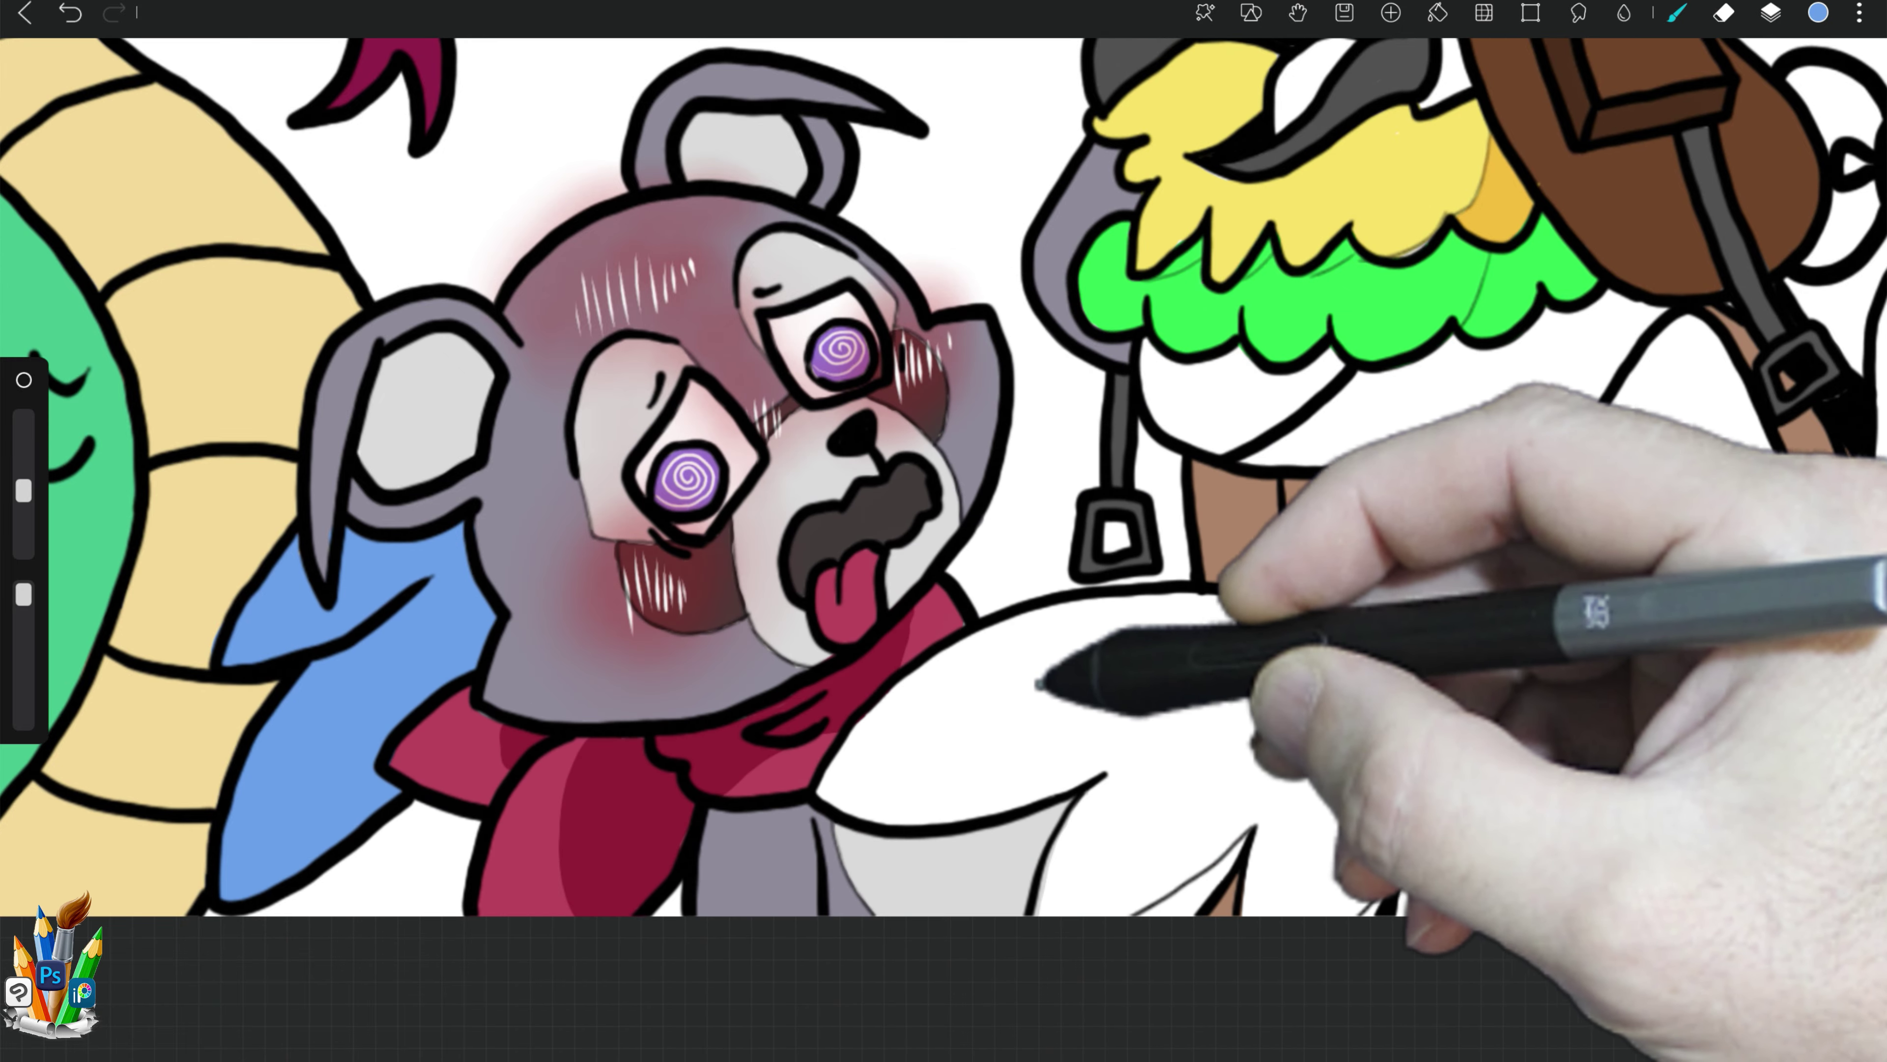
Step: Outline the large white wing in blue, then fill most of it with a larger brush
mouse_move(1456, 643)
left_mouse_down()
mouse_move(1161, 600)
mouse_move(906, 717)
mouse_move(977, 780)
mouse_move(1174, 758)
left_mouse_up()
mouse_move(1070, 803)
left_mouse_down()
mouse_move(1107, 911)
mouse_move(1251, 818)
mouse_move(1337, 877)
mouse_move(1380, 855)
mouse_move(1497, 866)
mouse_move(1587, 780)
left_mouse_up()
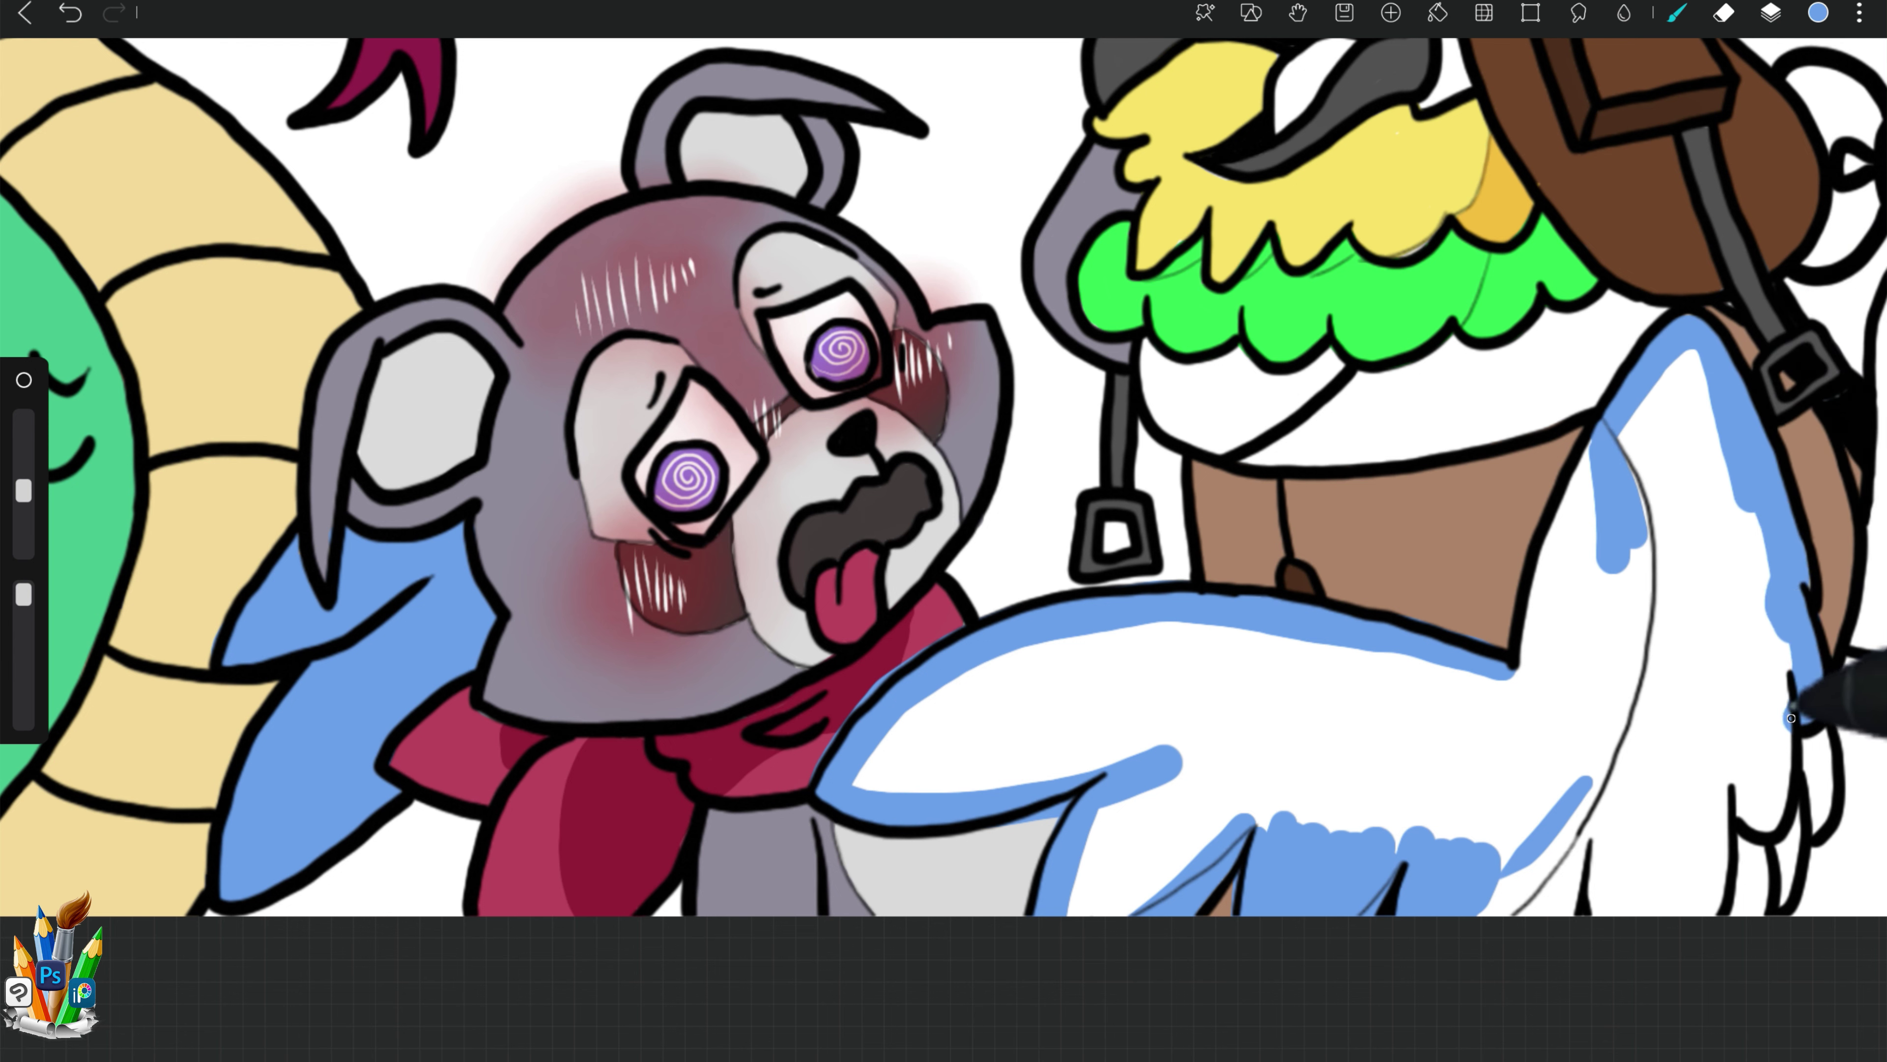
left_click_drag(1523, 733, 1541, 654)
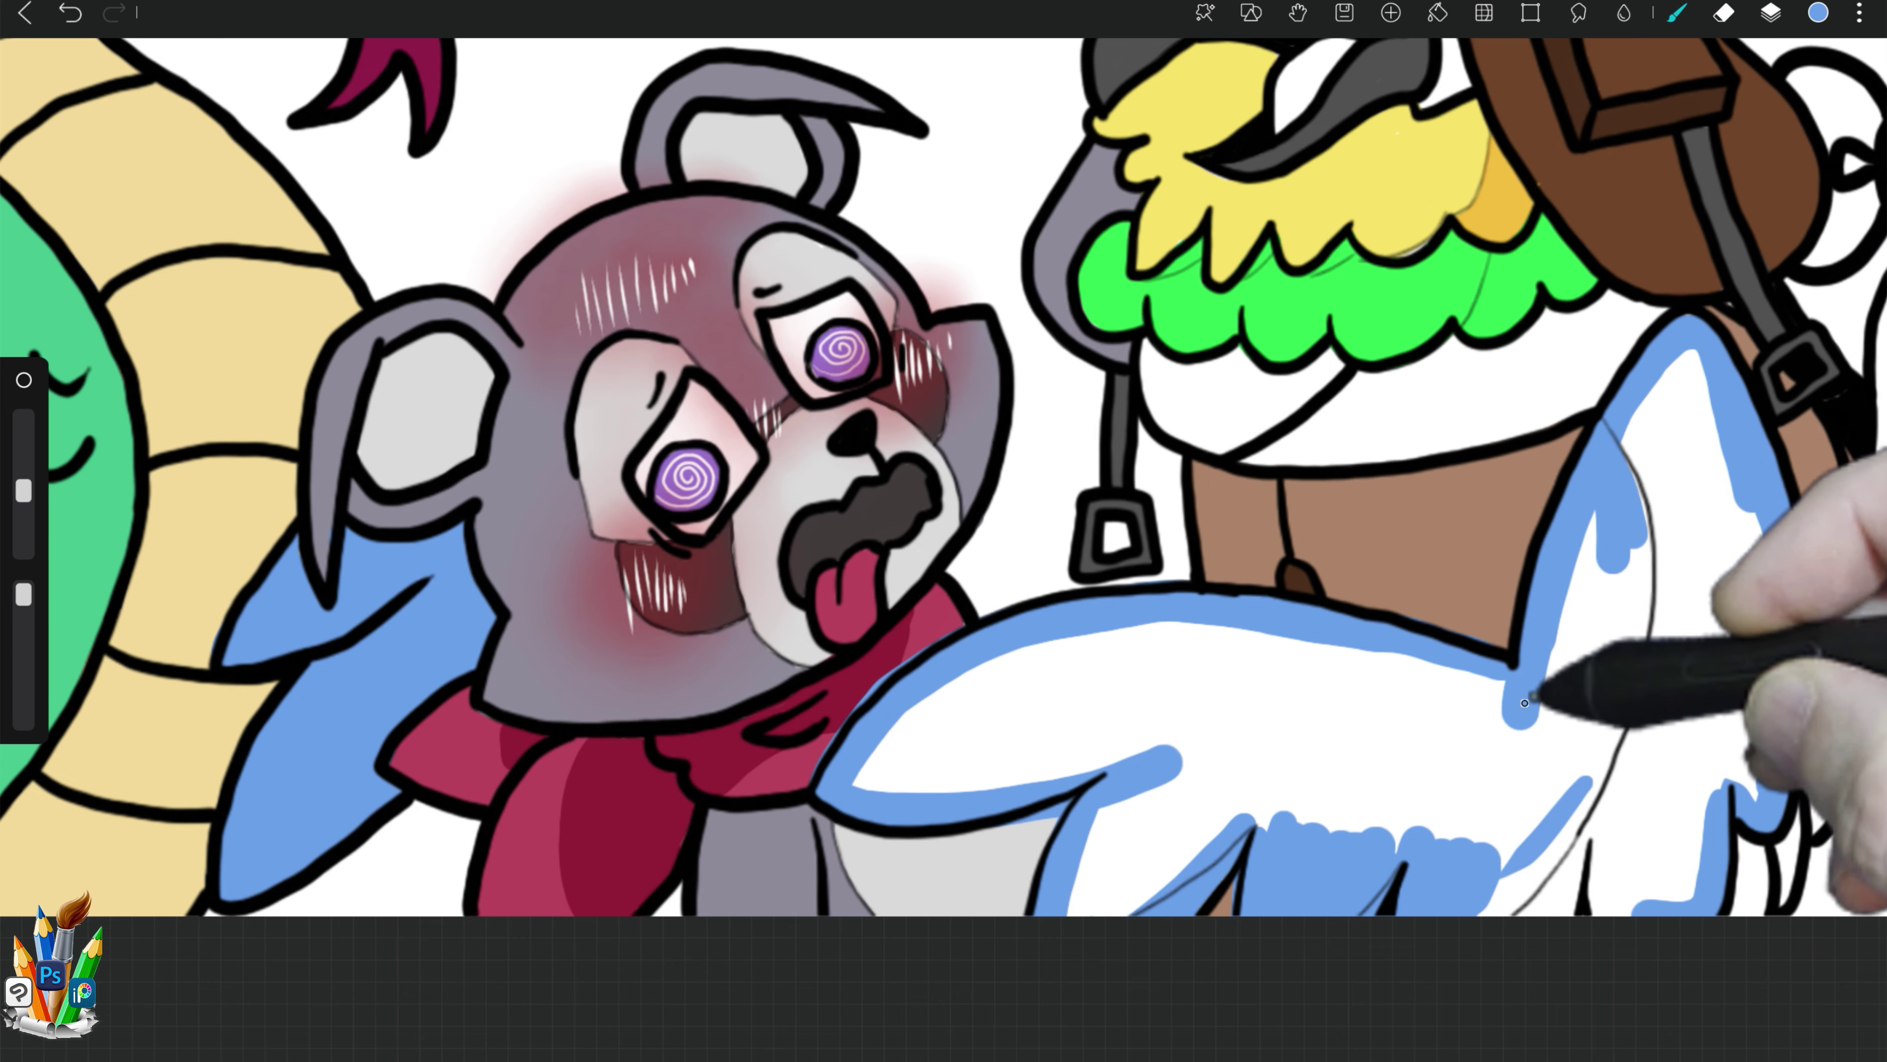
left_click_drag(23, 490, 23, 462)
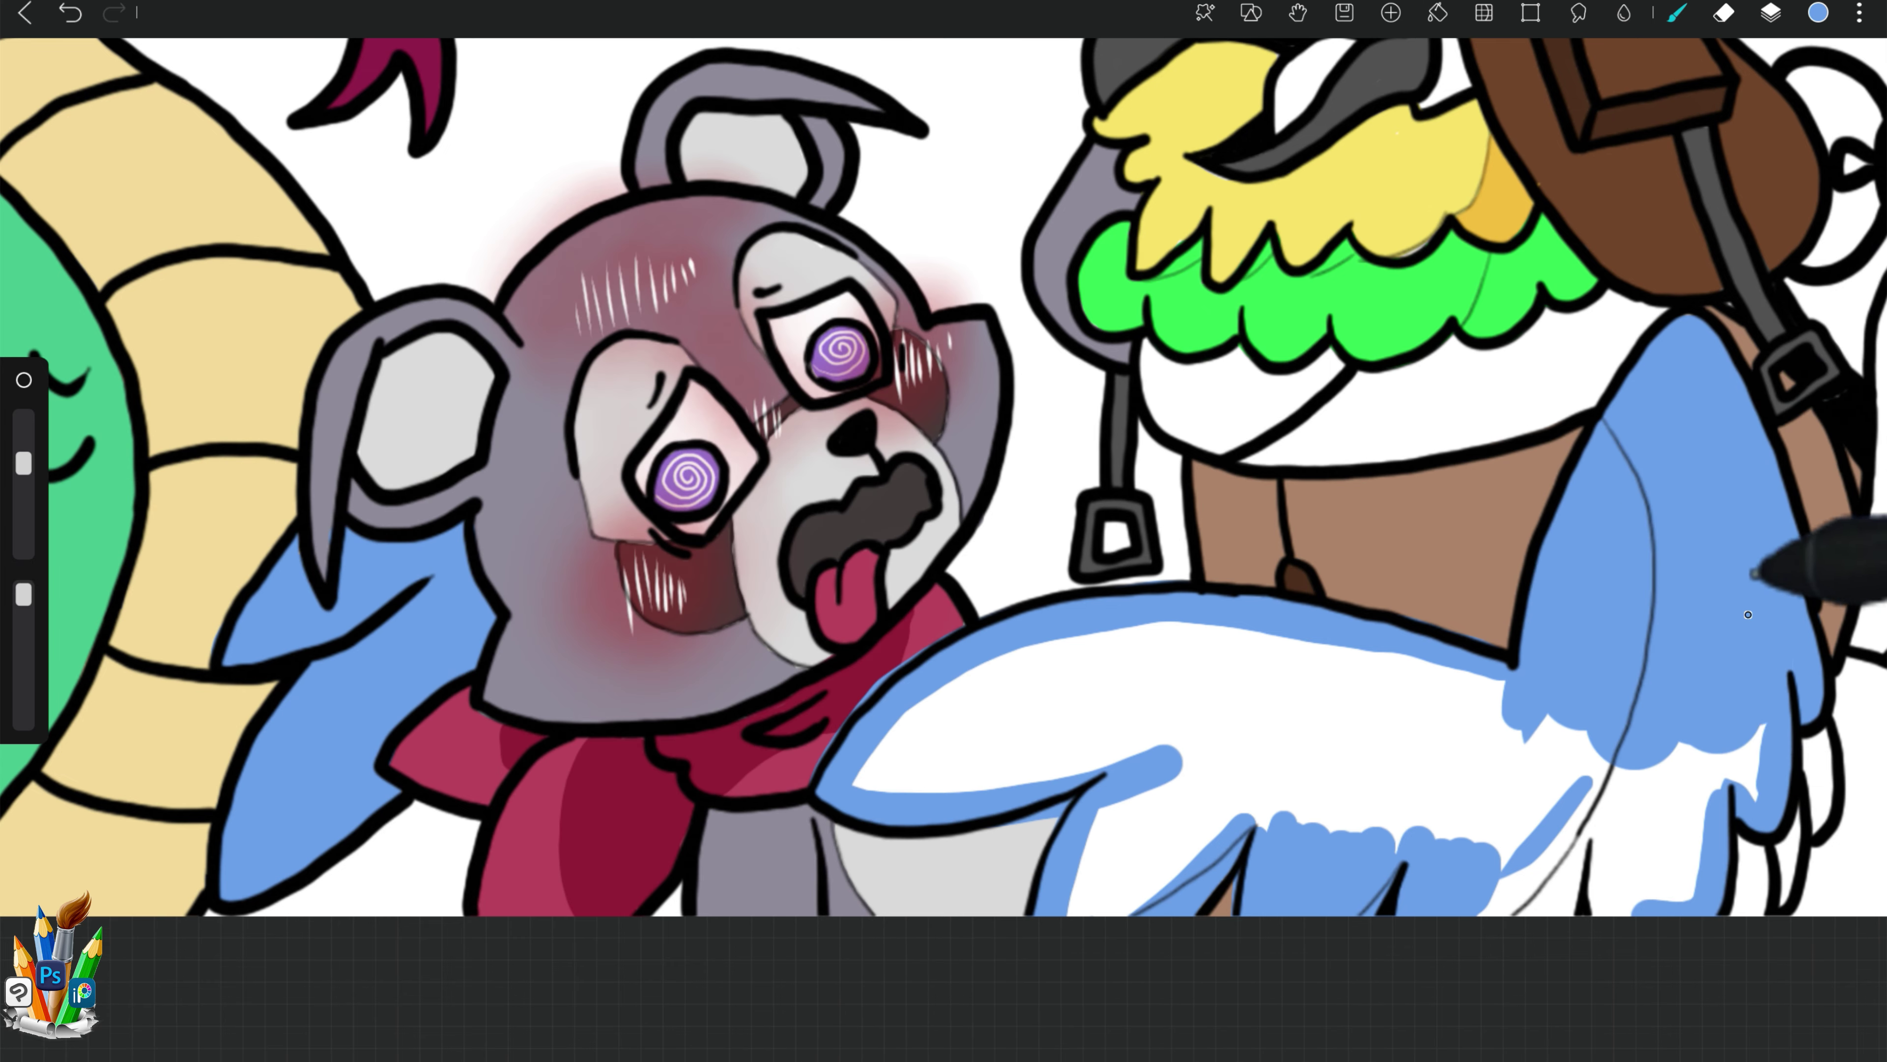
mouse_move(1501, 669)
left_mouse_down()
mouse_move(926, 779)
mouse_move(1470, 755)
left_mouse_up()
Step: Undo the stray eraser mark and cover the wing's last white gap in blue
key("e")
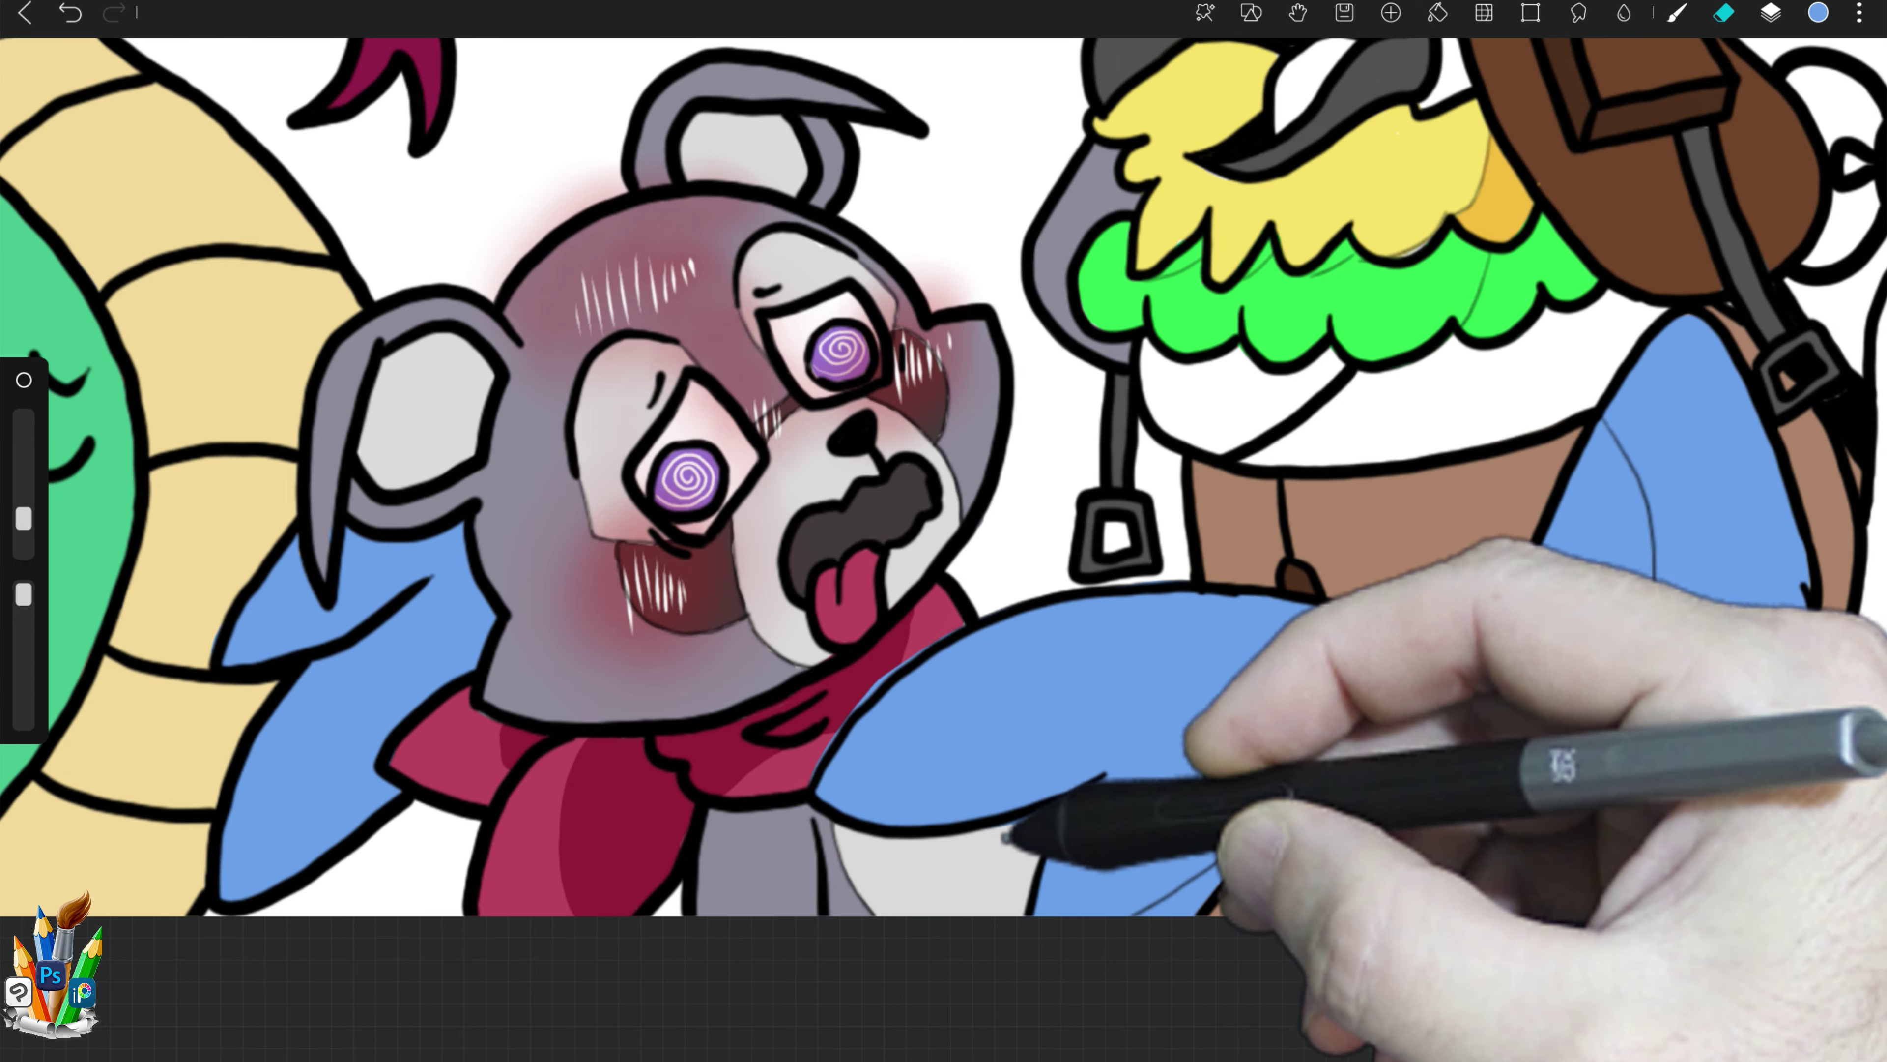
key("ctrl+z")
key("b")
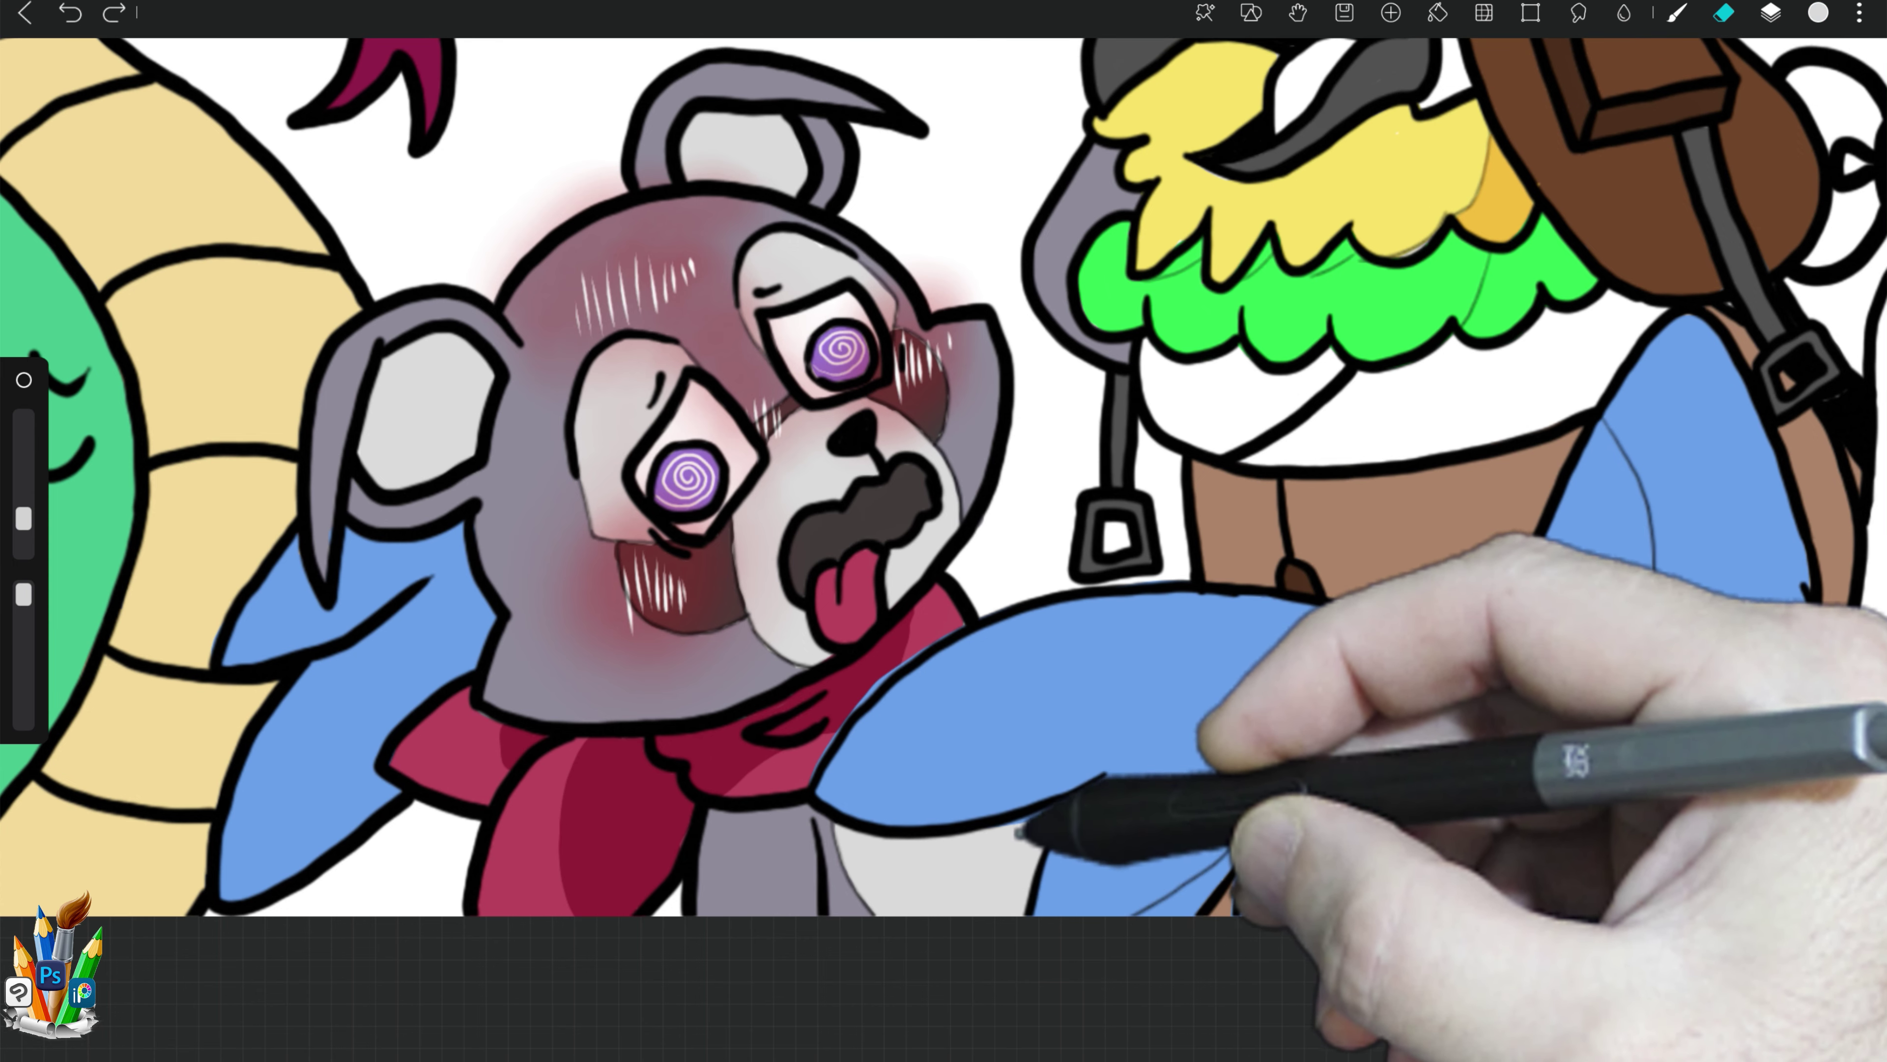
left_click(1049, 817)
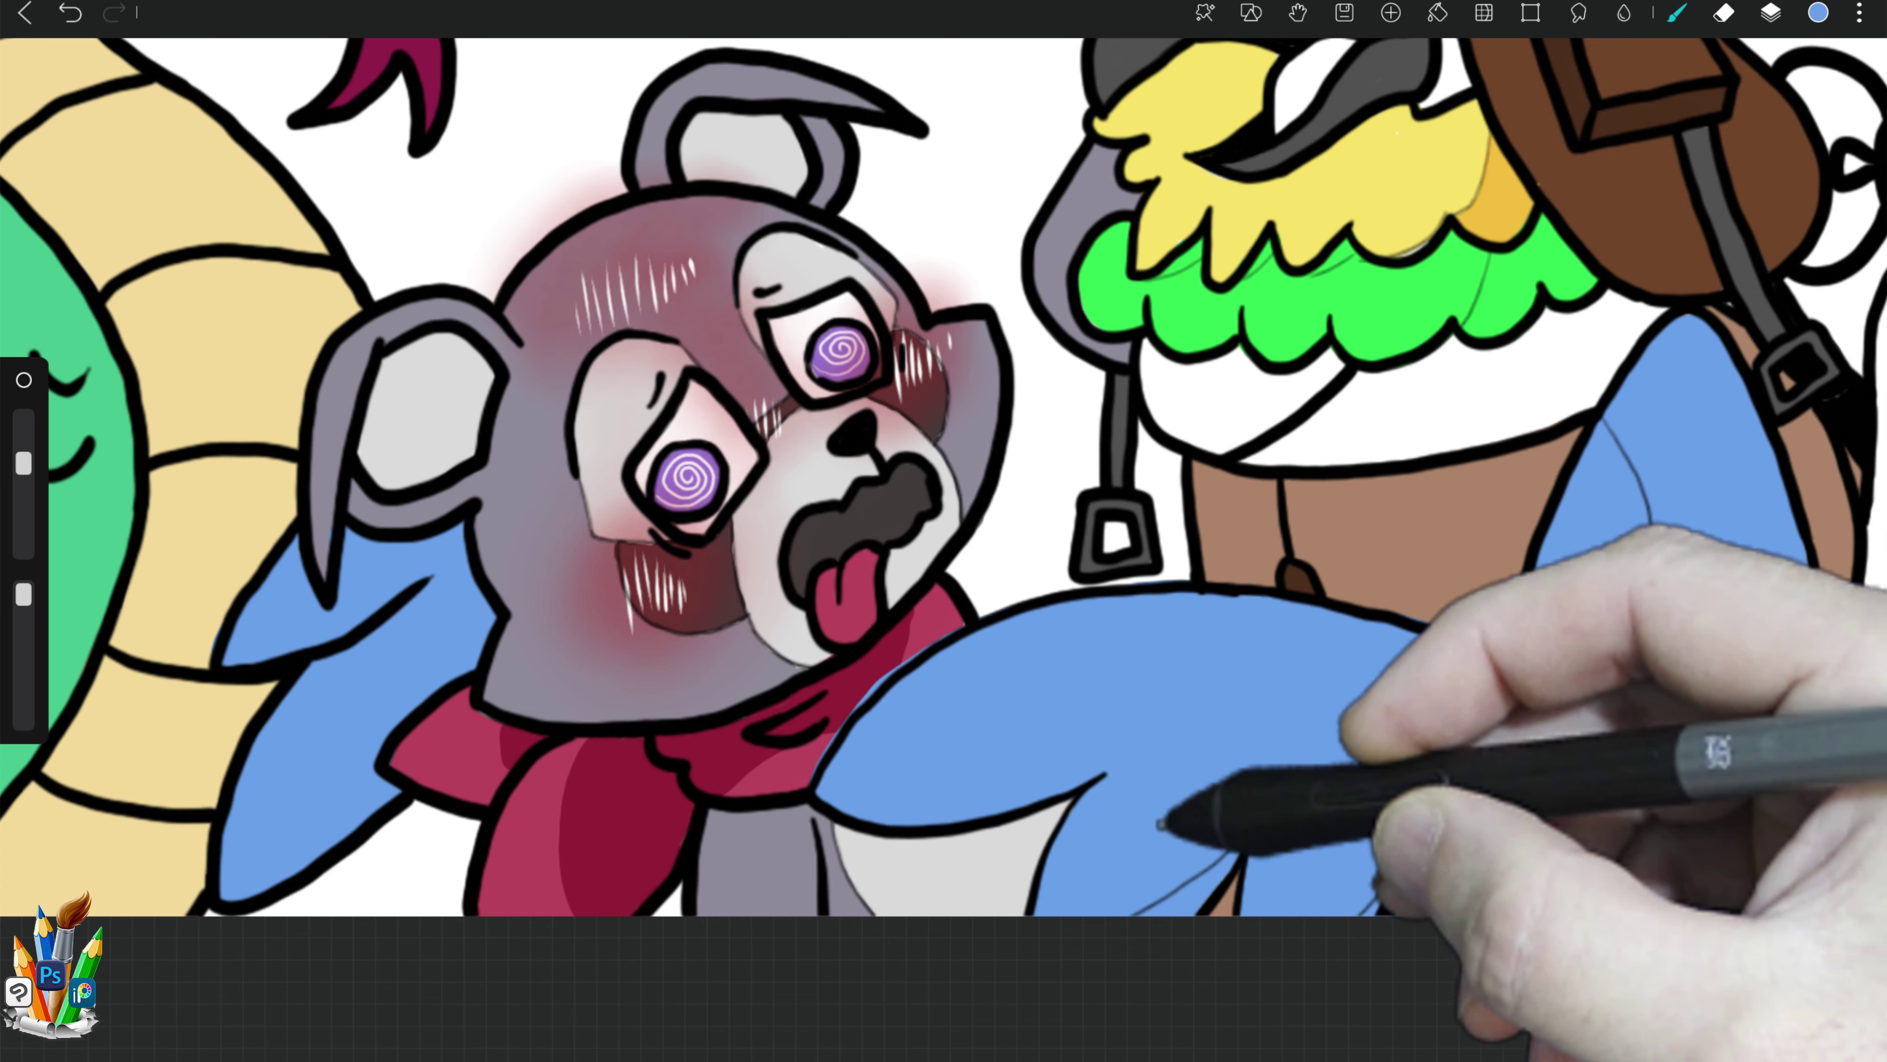
key("e")
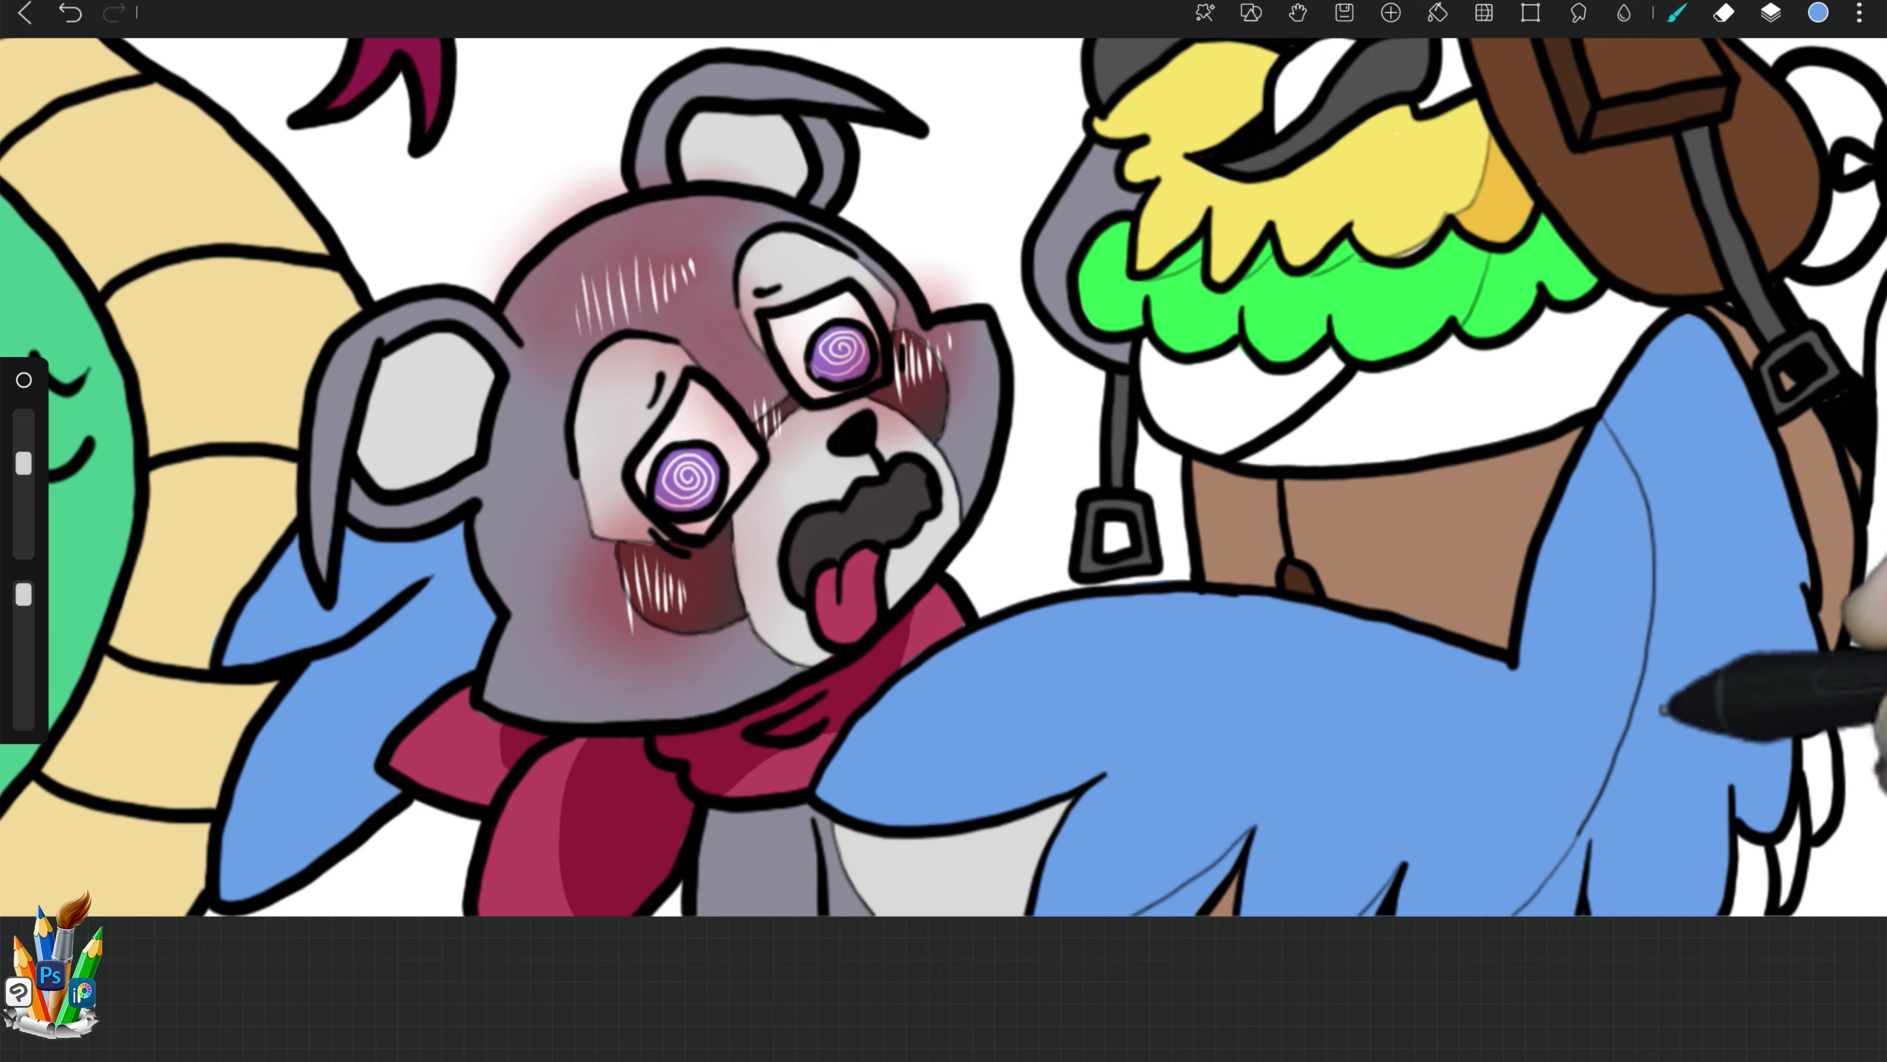
mouse_move(1662, 710)
left_mouse_down()
mouse_move(1104, 371)
mouse_move(977, 397)
mouse_move(880, 721)
left_mouse_up()
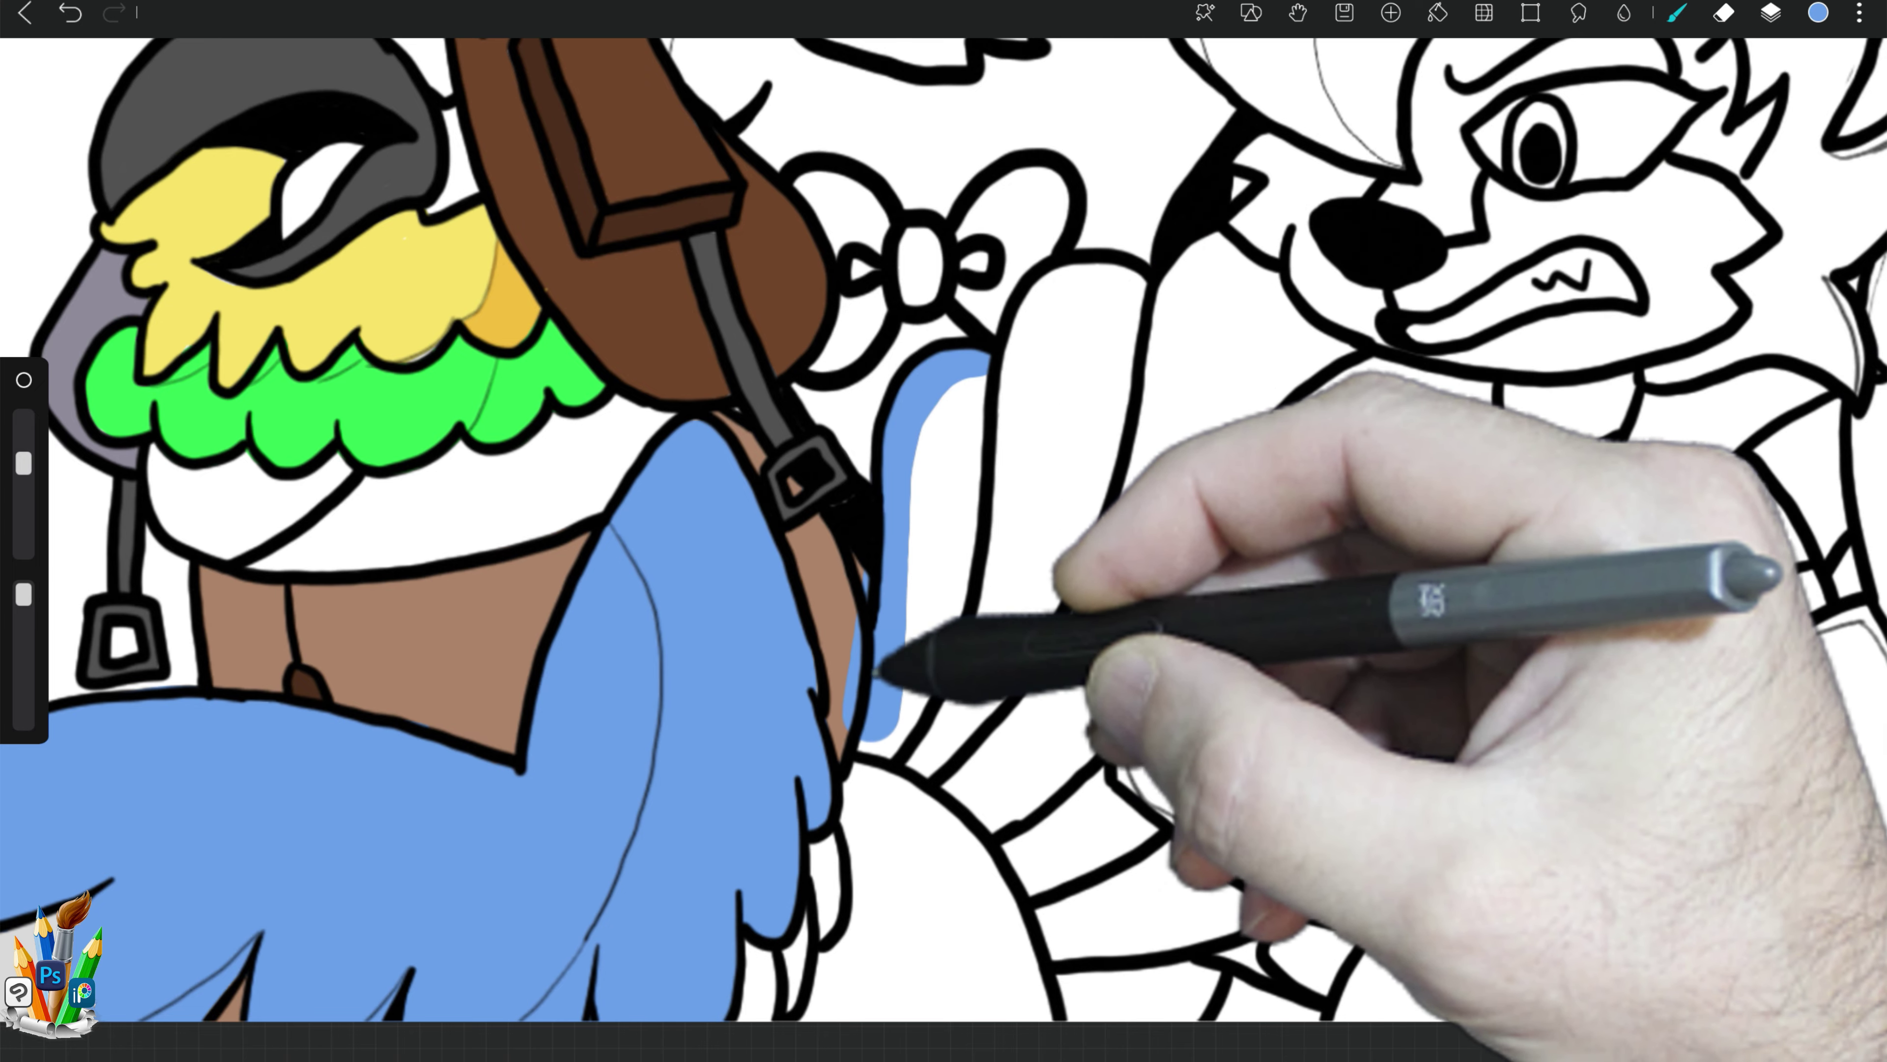
Step: Undo the stray stroke, reorder a layer, and outline the tail feathers' upper-left edge in blue
key("ctrl+z")
left_click(1770, 12)
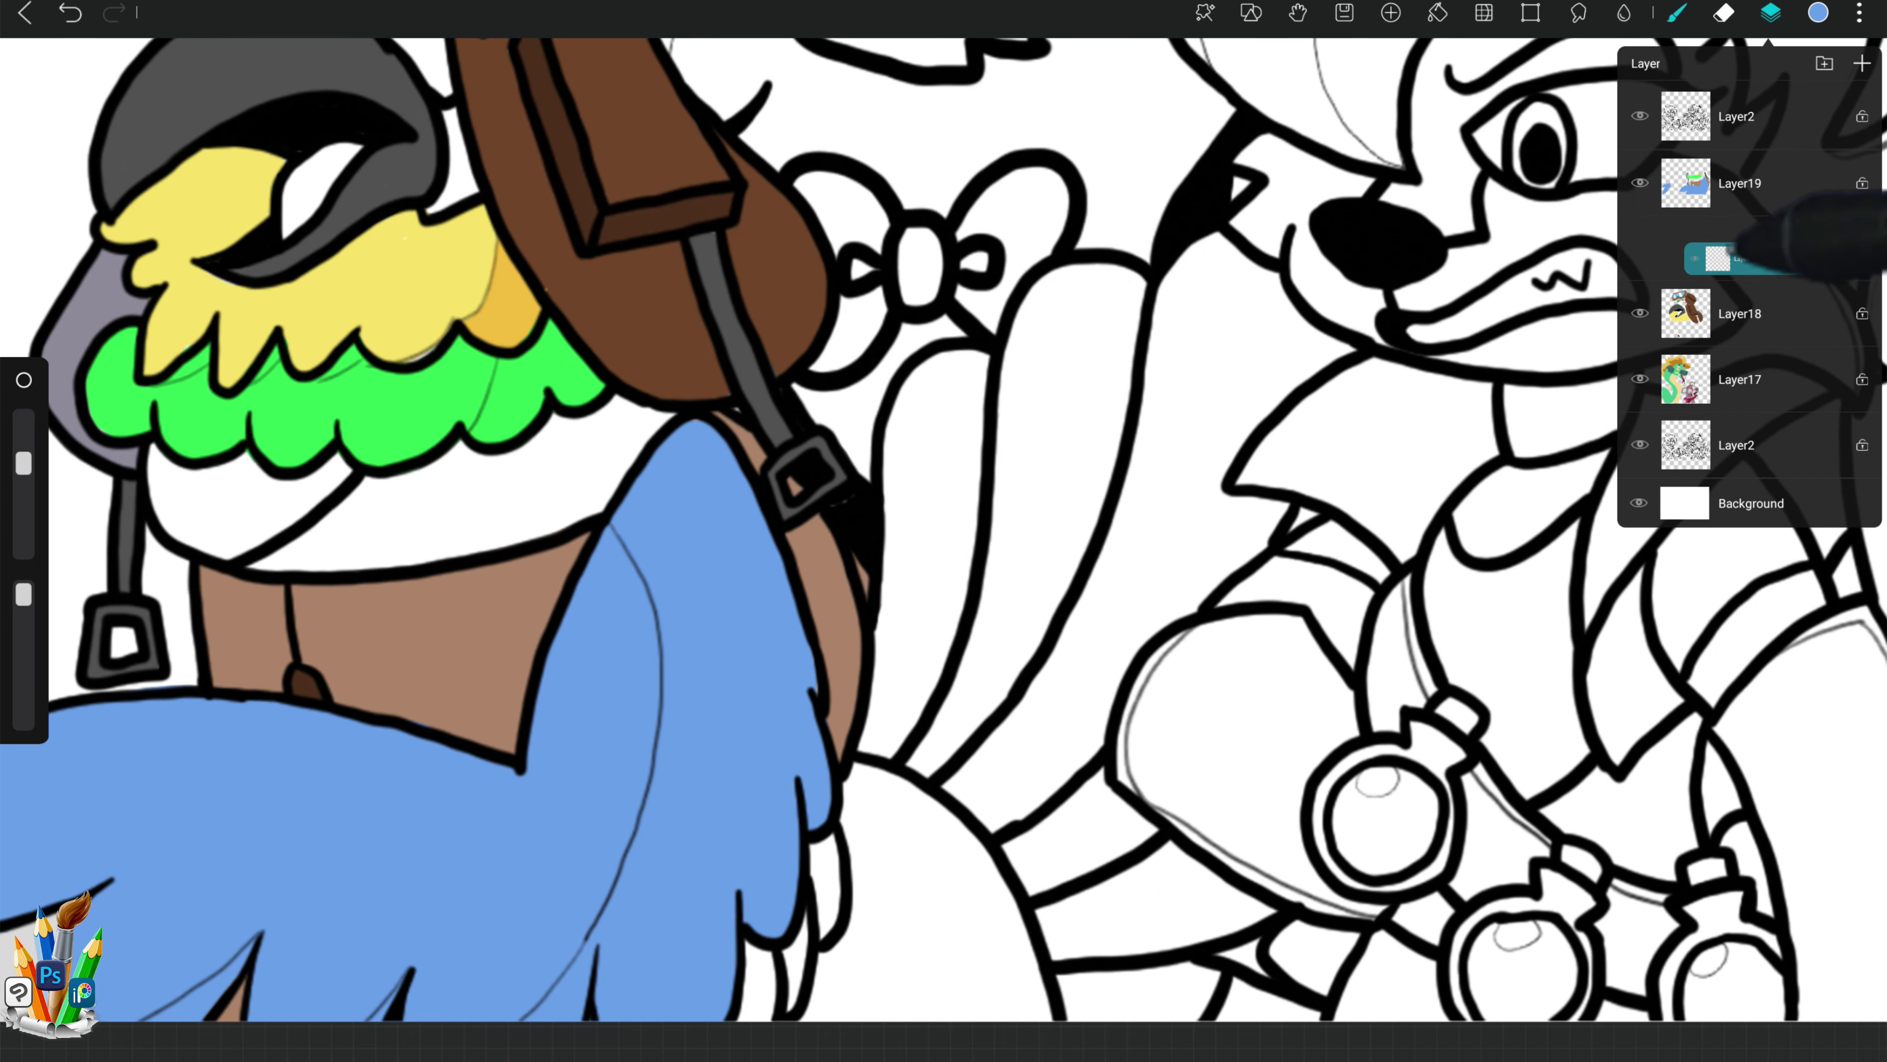
left_click_drag(1739, 258, 1739, 249)
mouse_move(1115, 275)
left_mouse_down()
mouse_move(929, 391)
mouse_move(880, 810)
mouse_move(869, 799)
left_mouse_up()
key("e")
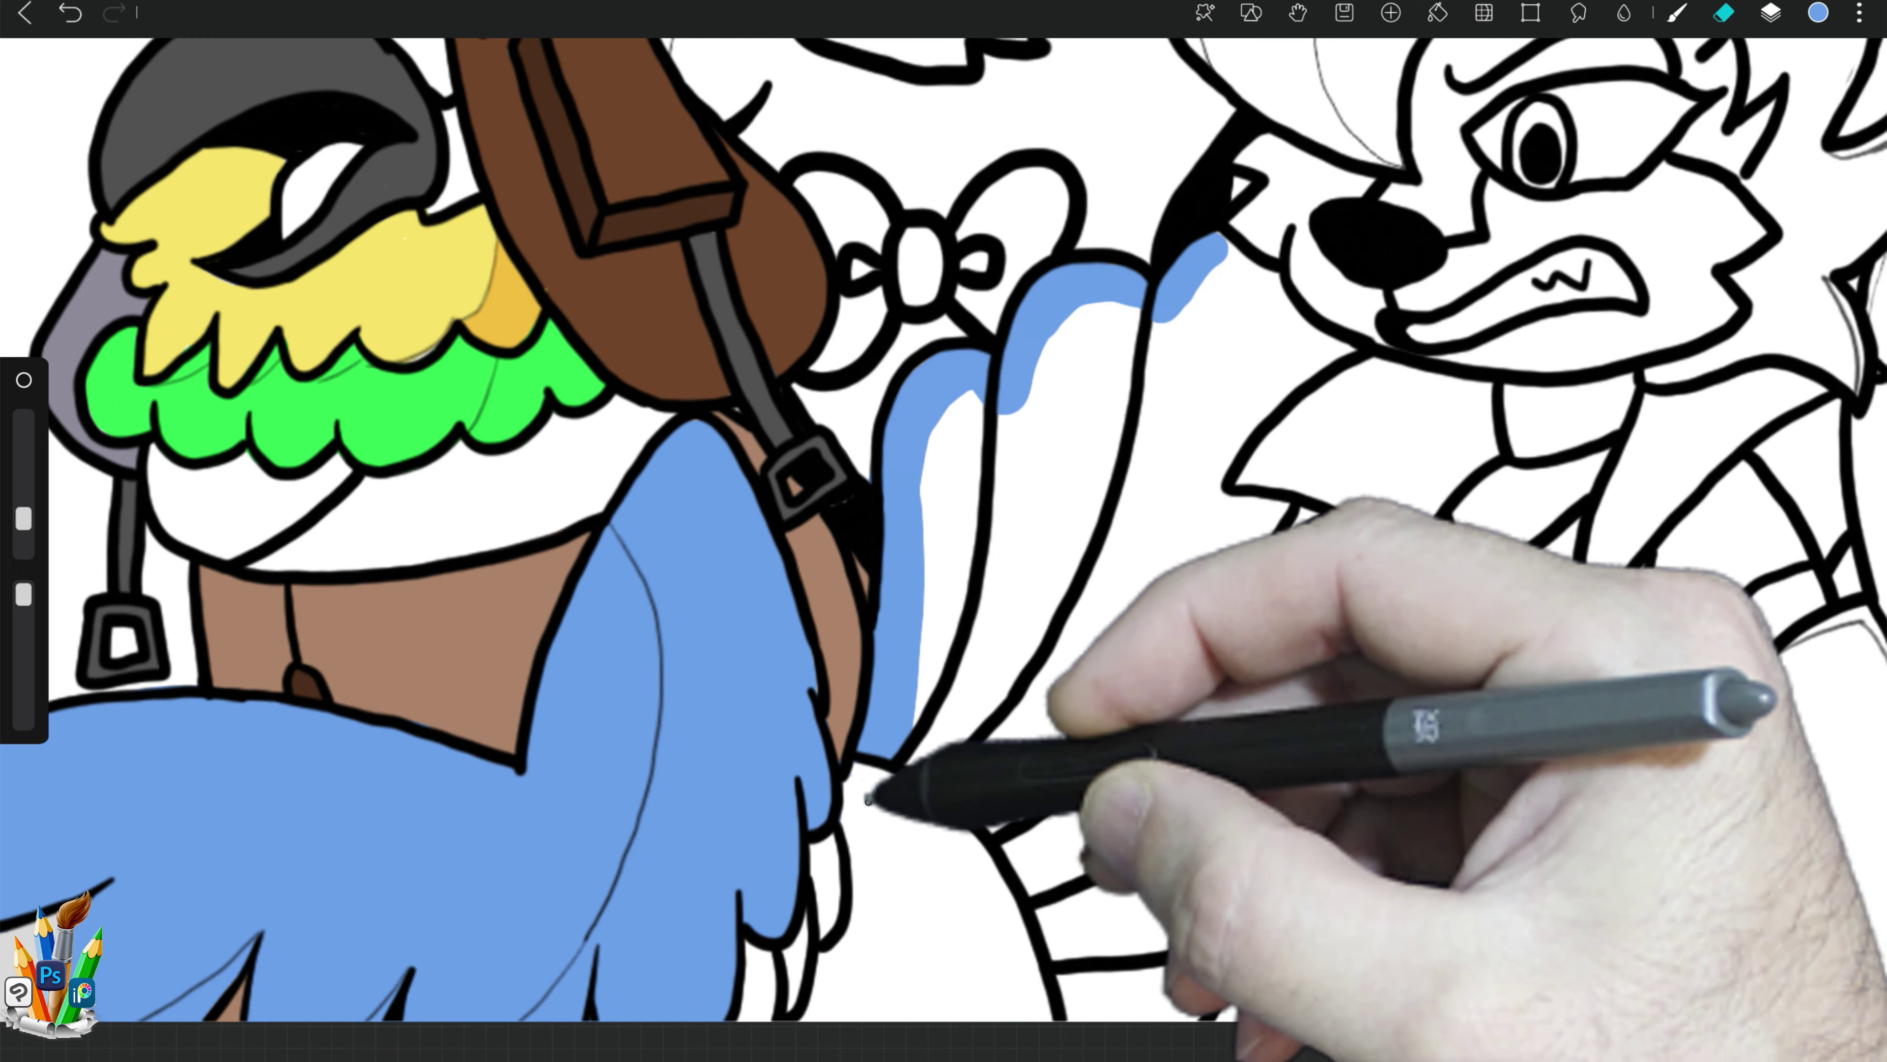
key("b")
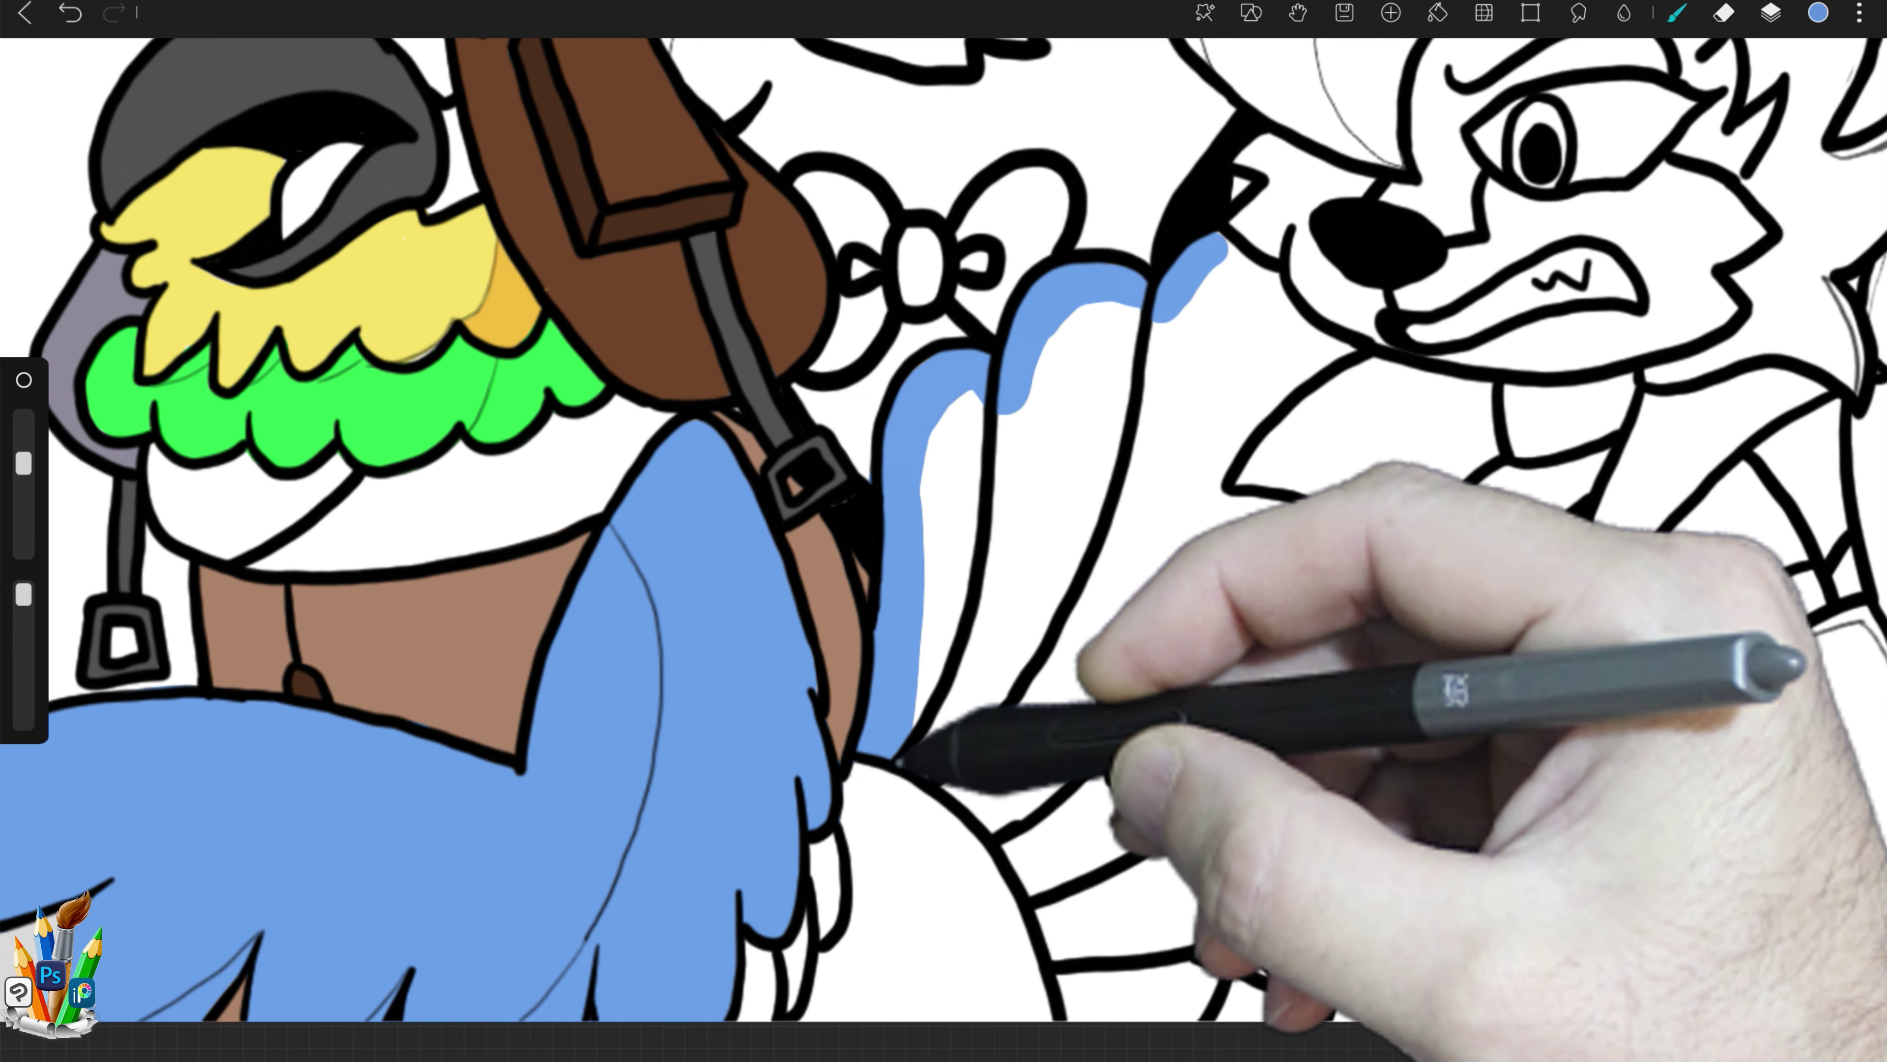
Step: Fill the tail feathers and the bow's left loop blue, erasing a stray blob
left_click_drag(997, 799, 1025, 838)
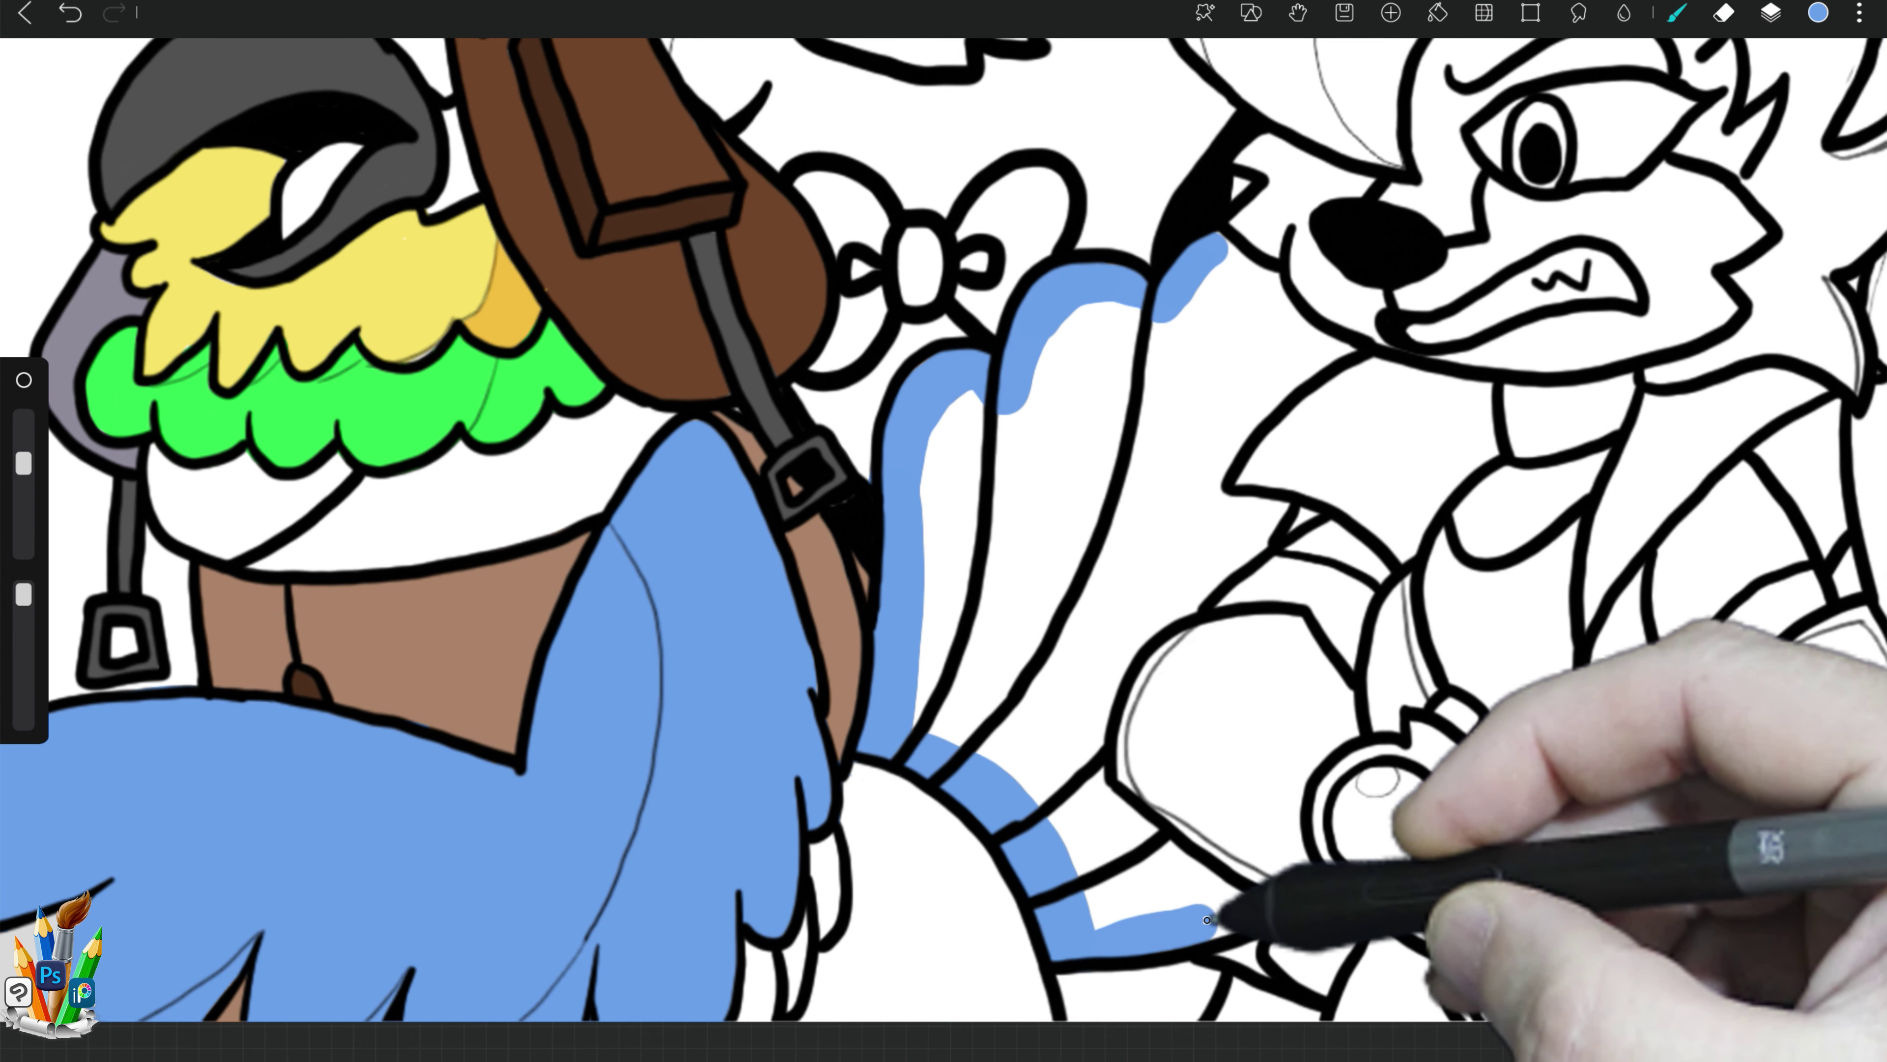
left_click_drag(1126, 866, 1174, 903)
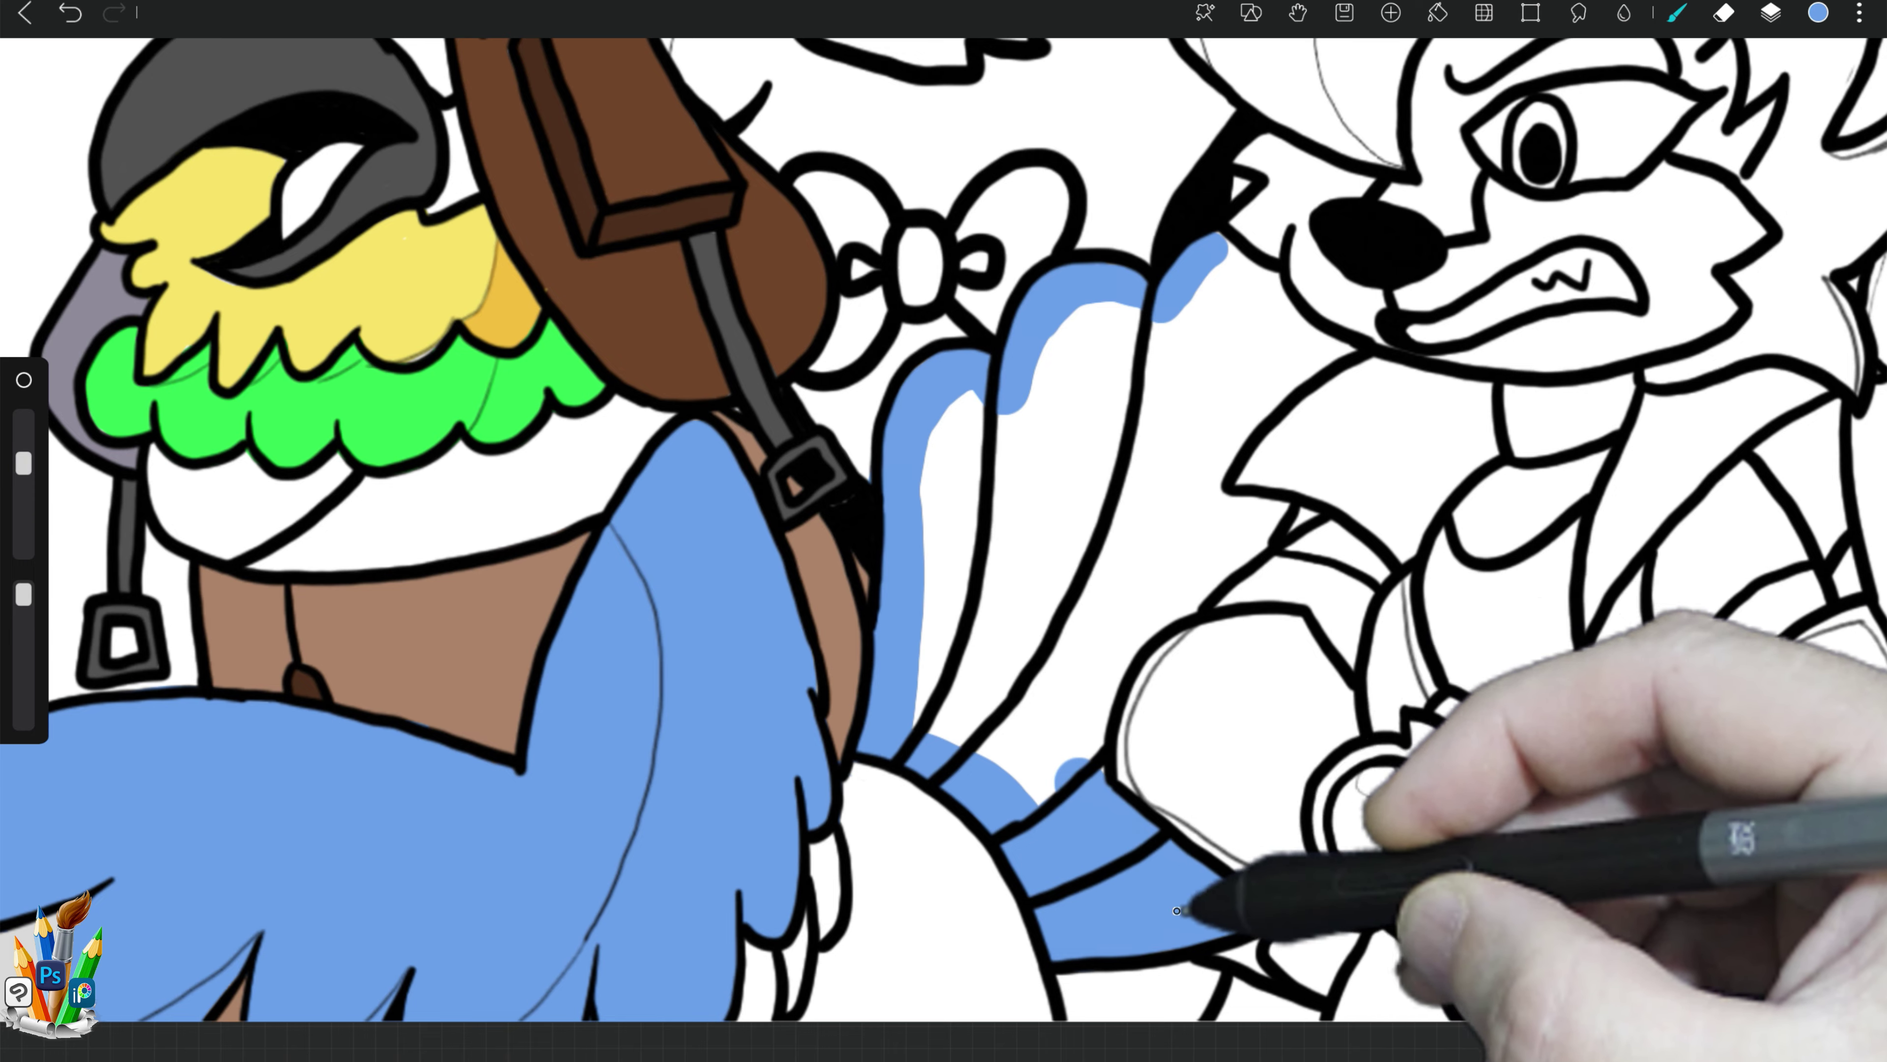
left_click_drag(1056, 795, 1196, 595)
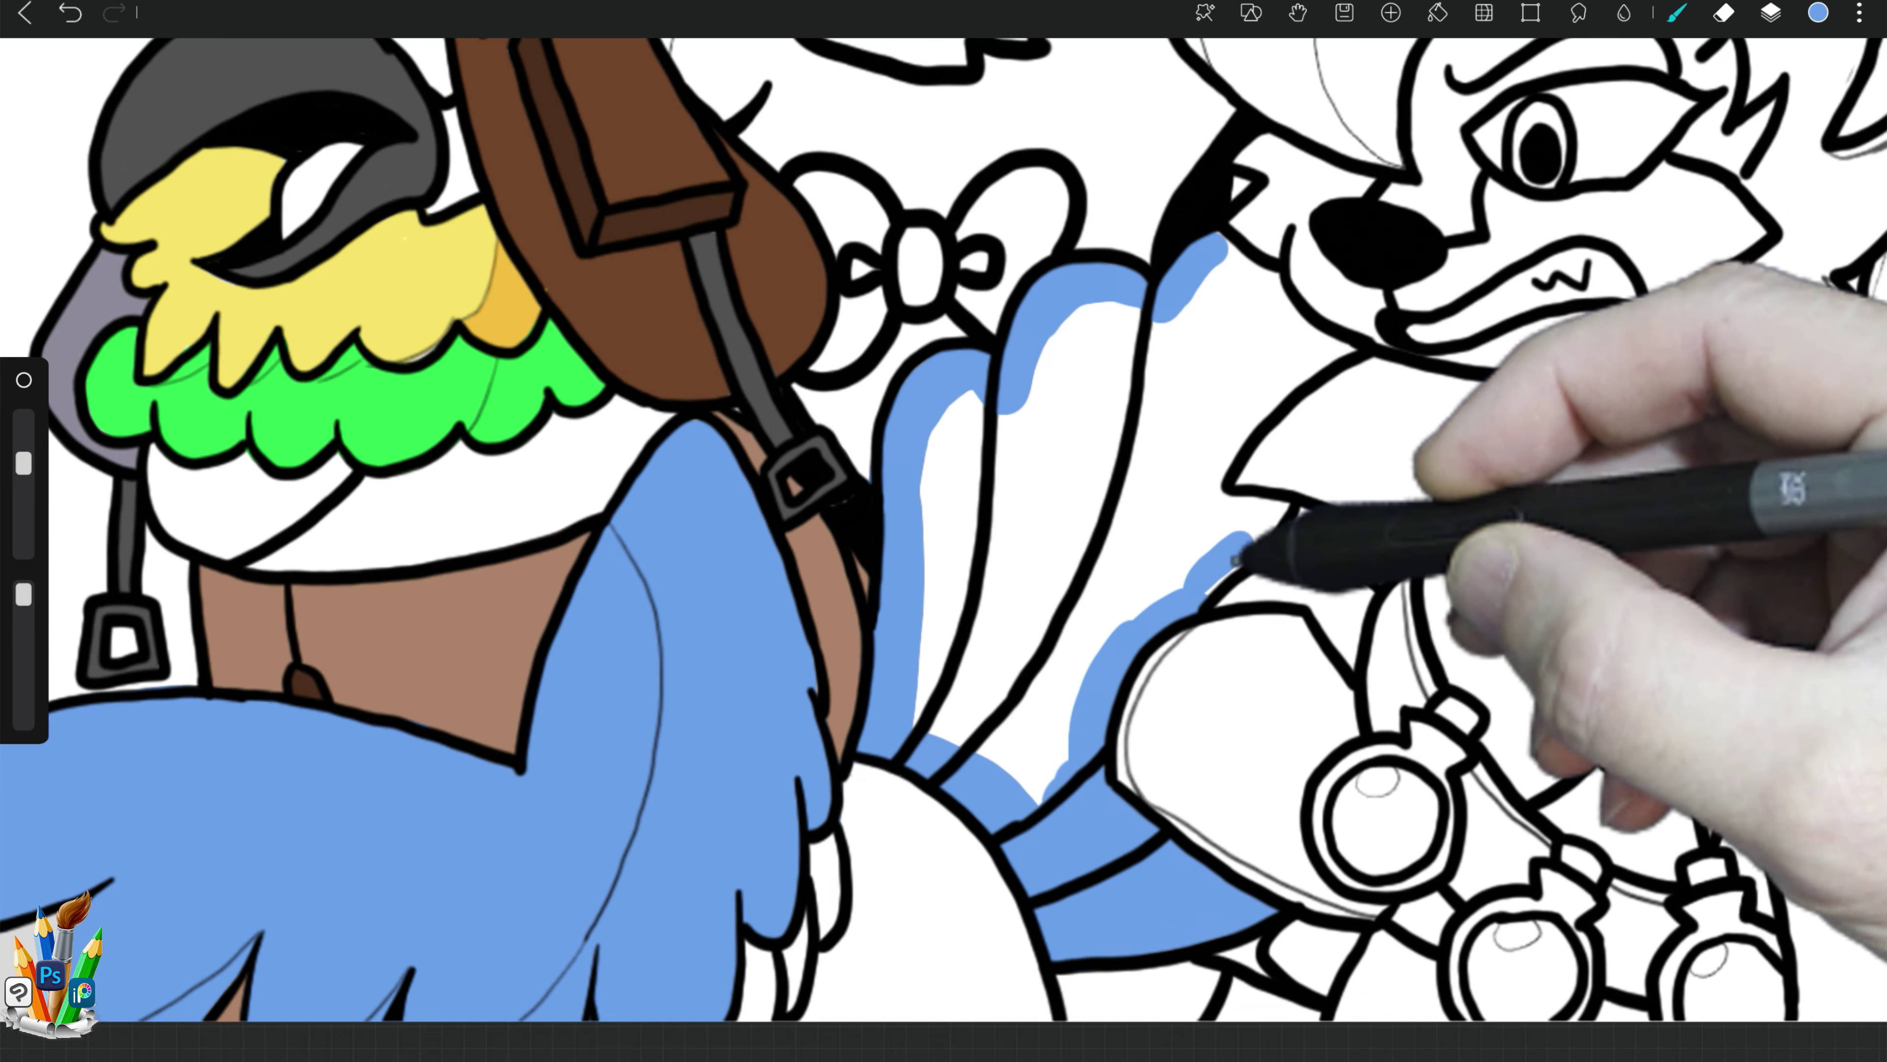
mouse_move(1248, 509)
left_mouse_down()
mouse_move(1138, 617)
mouse_move(977, 683)
mouse_move(1051, 472)
mouse_move(1122, 541)
mouse_move(1256, 520)
left_mouse_up()
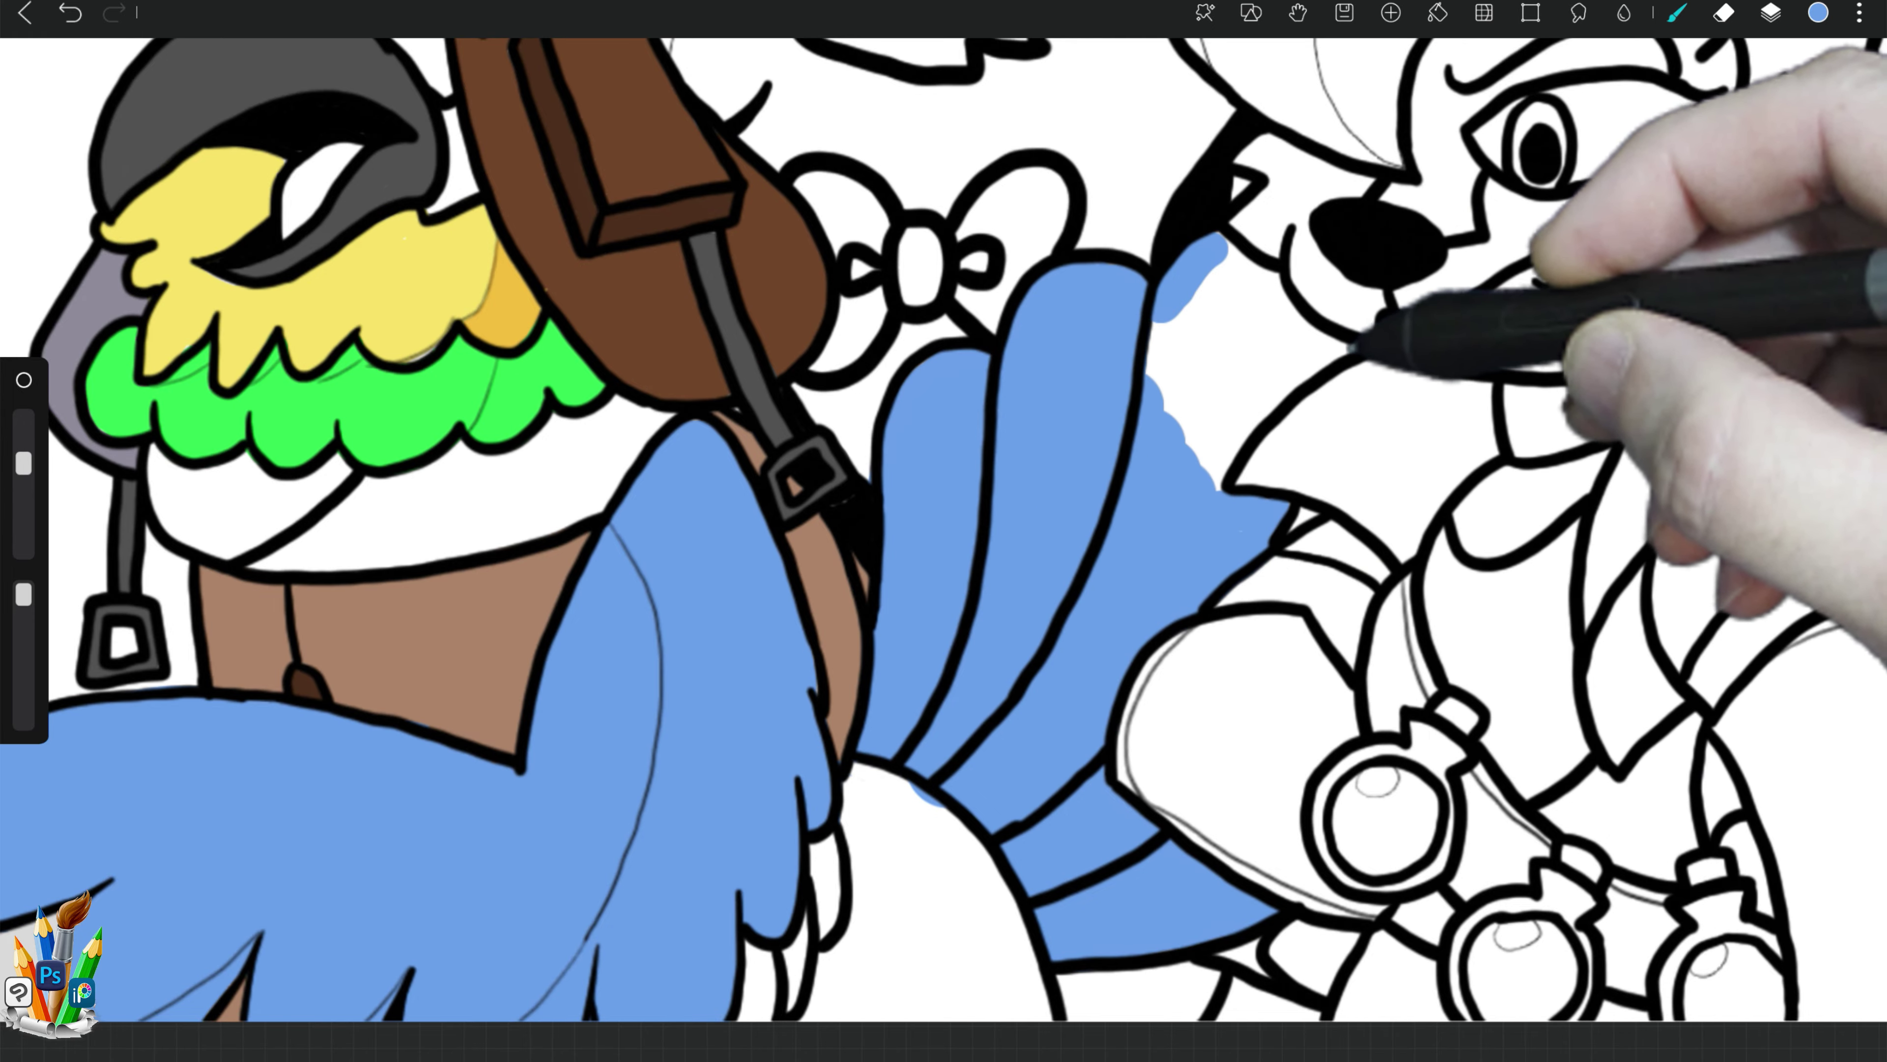
mouse_move(1343, 349)
left_mouse_down()
mouse_move(1221, 464)
mouse_move(1285, 274)
mouse_move(1222, 275)
mouse_move(1255, 351)
left_mouse_up()
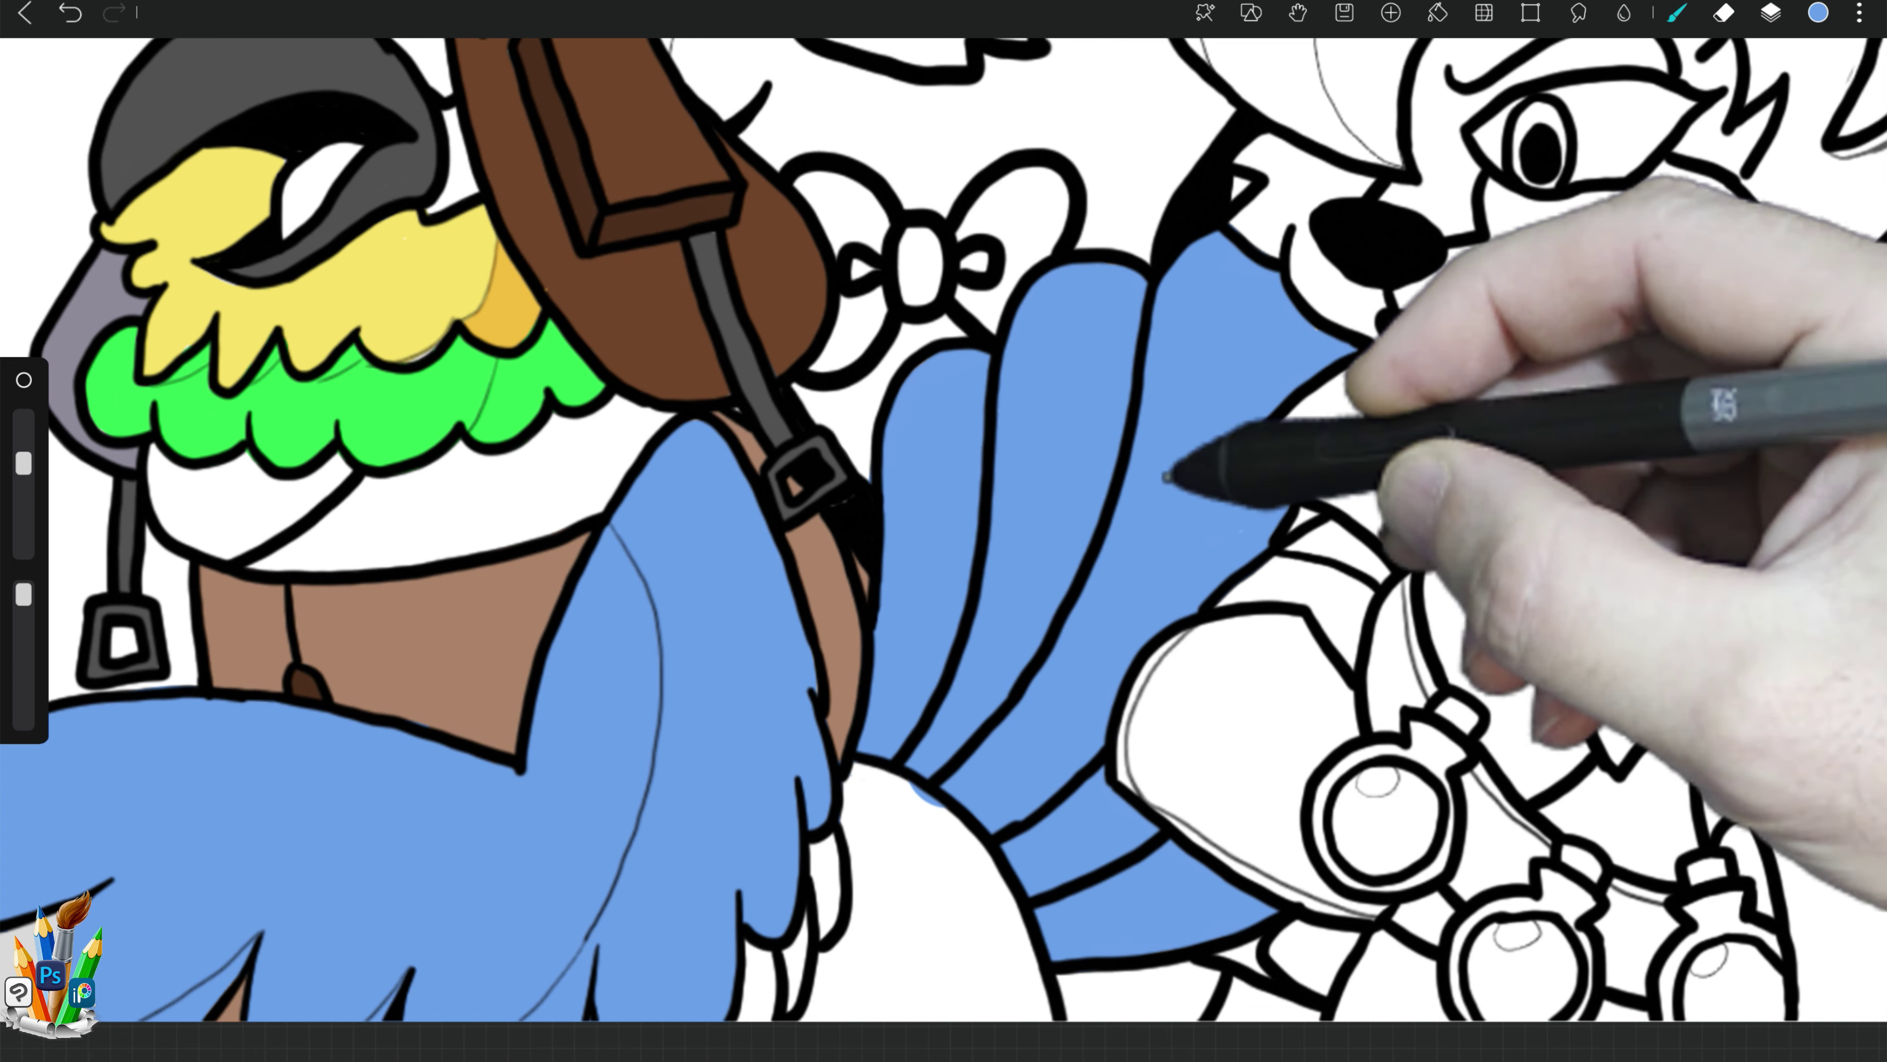
mouse_move(876, 193)
left_mouse_down()
mouse_move(840, 314)
mouse_move(1010, 190)
mouse_move(1053, 274)
mouse_move(1018, 207)
left_mouse_up()
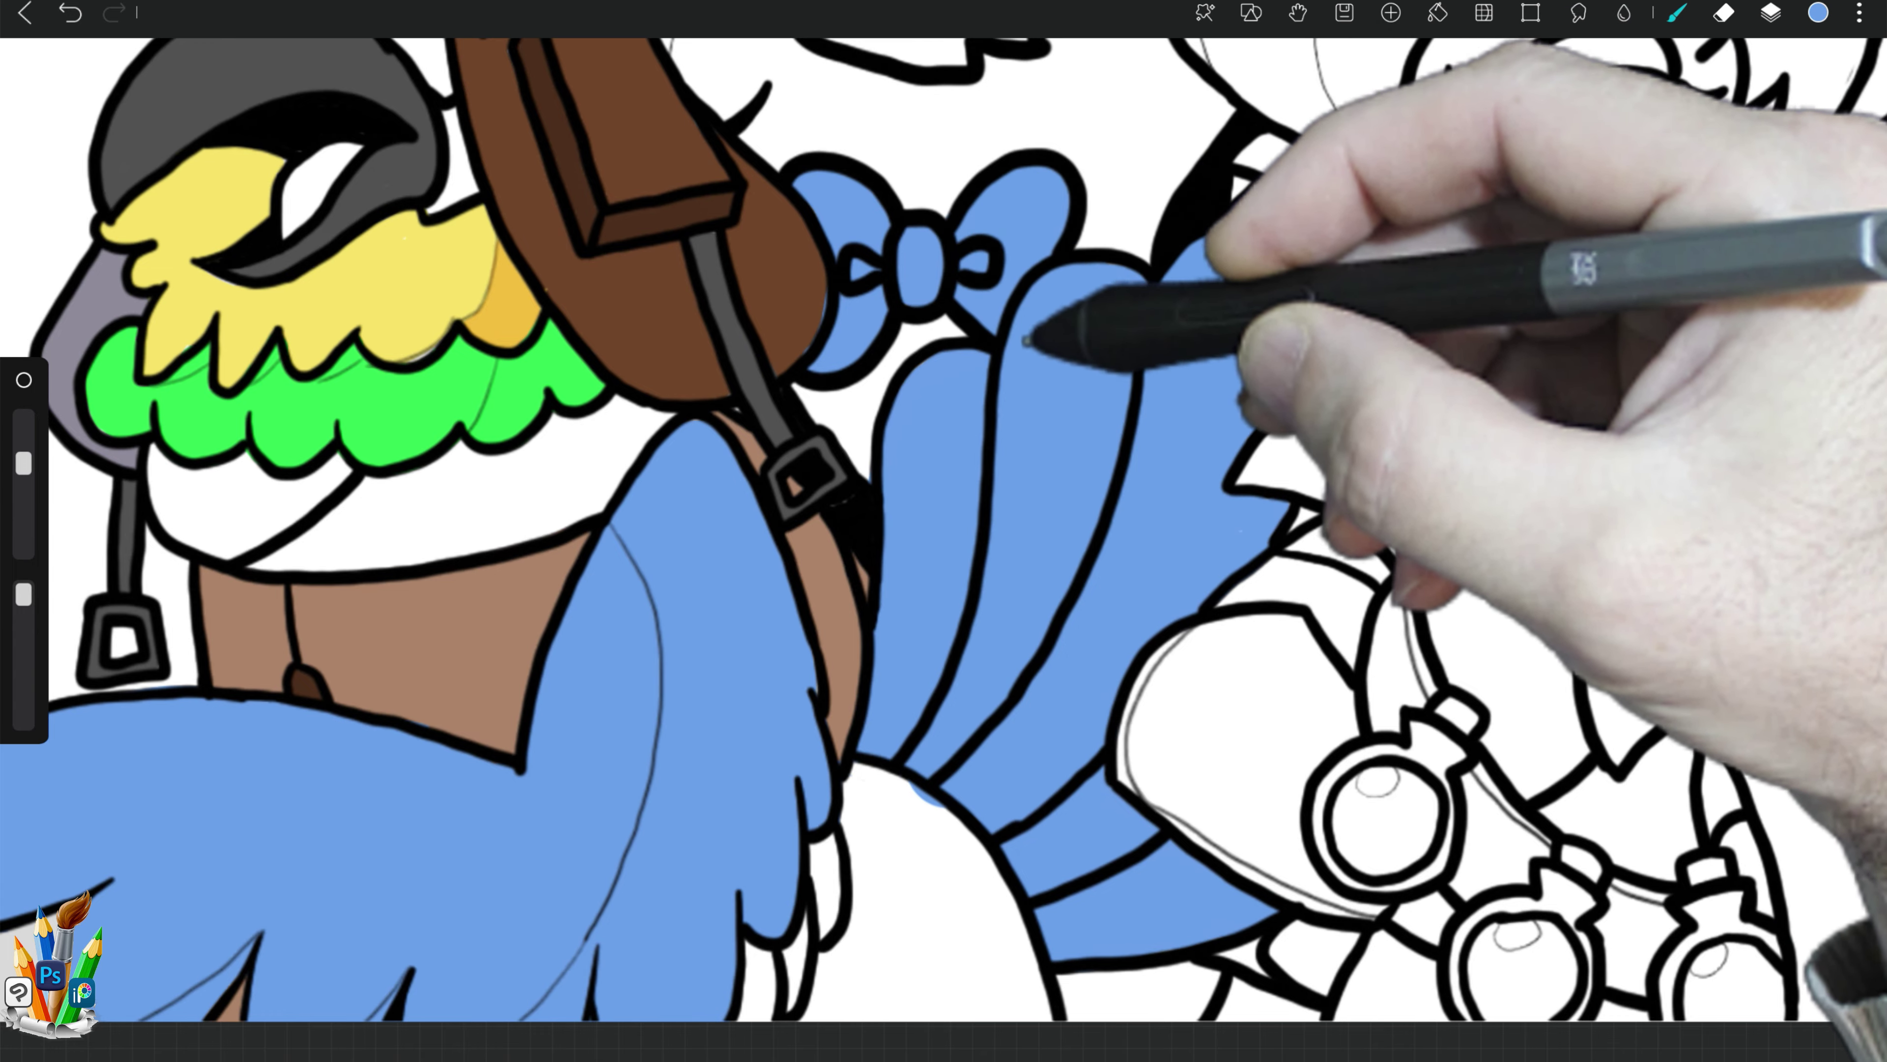
left_click_drag(918, 771, 925, 797)
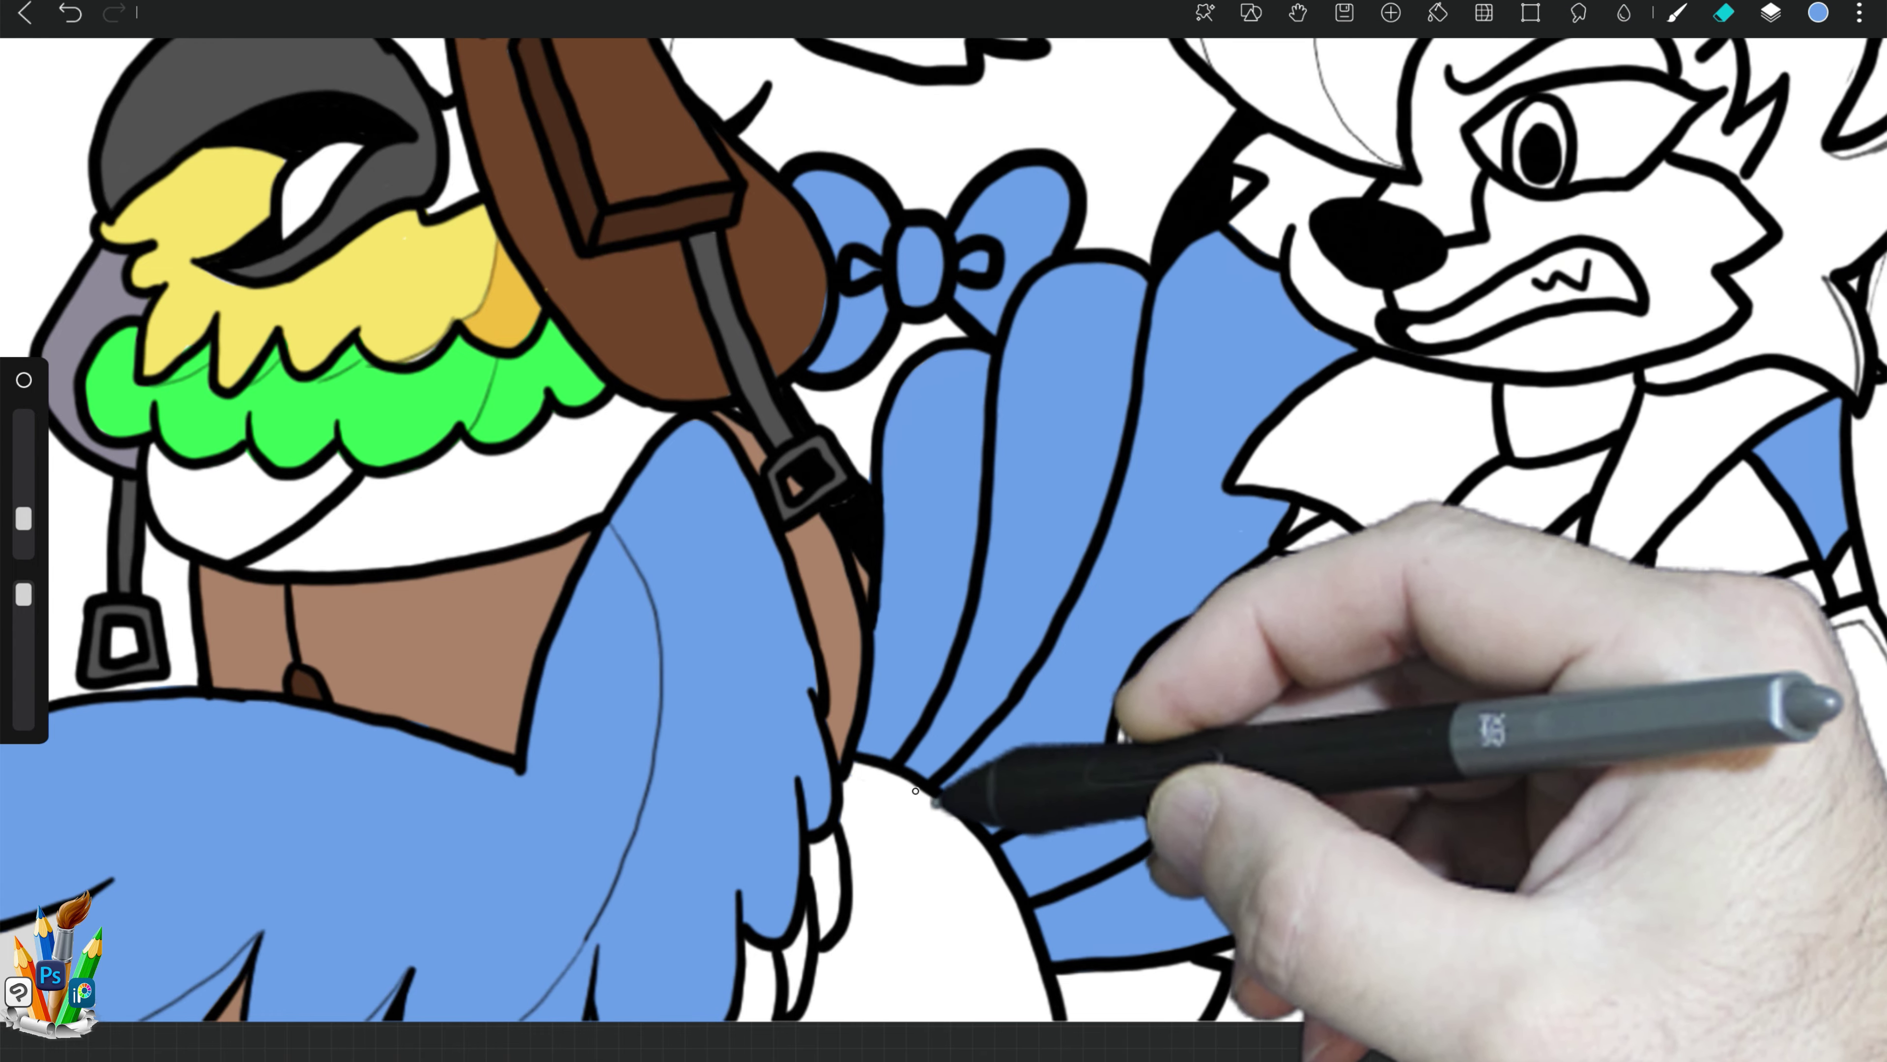
Step: Add Layer21 and shade the lower tail feathers dark blue on it
left_click(1818, 13)
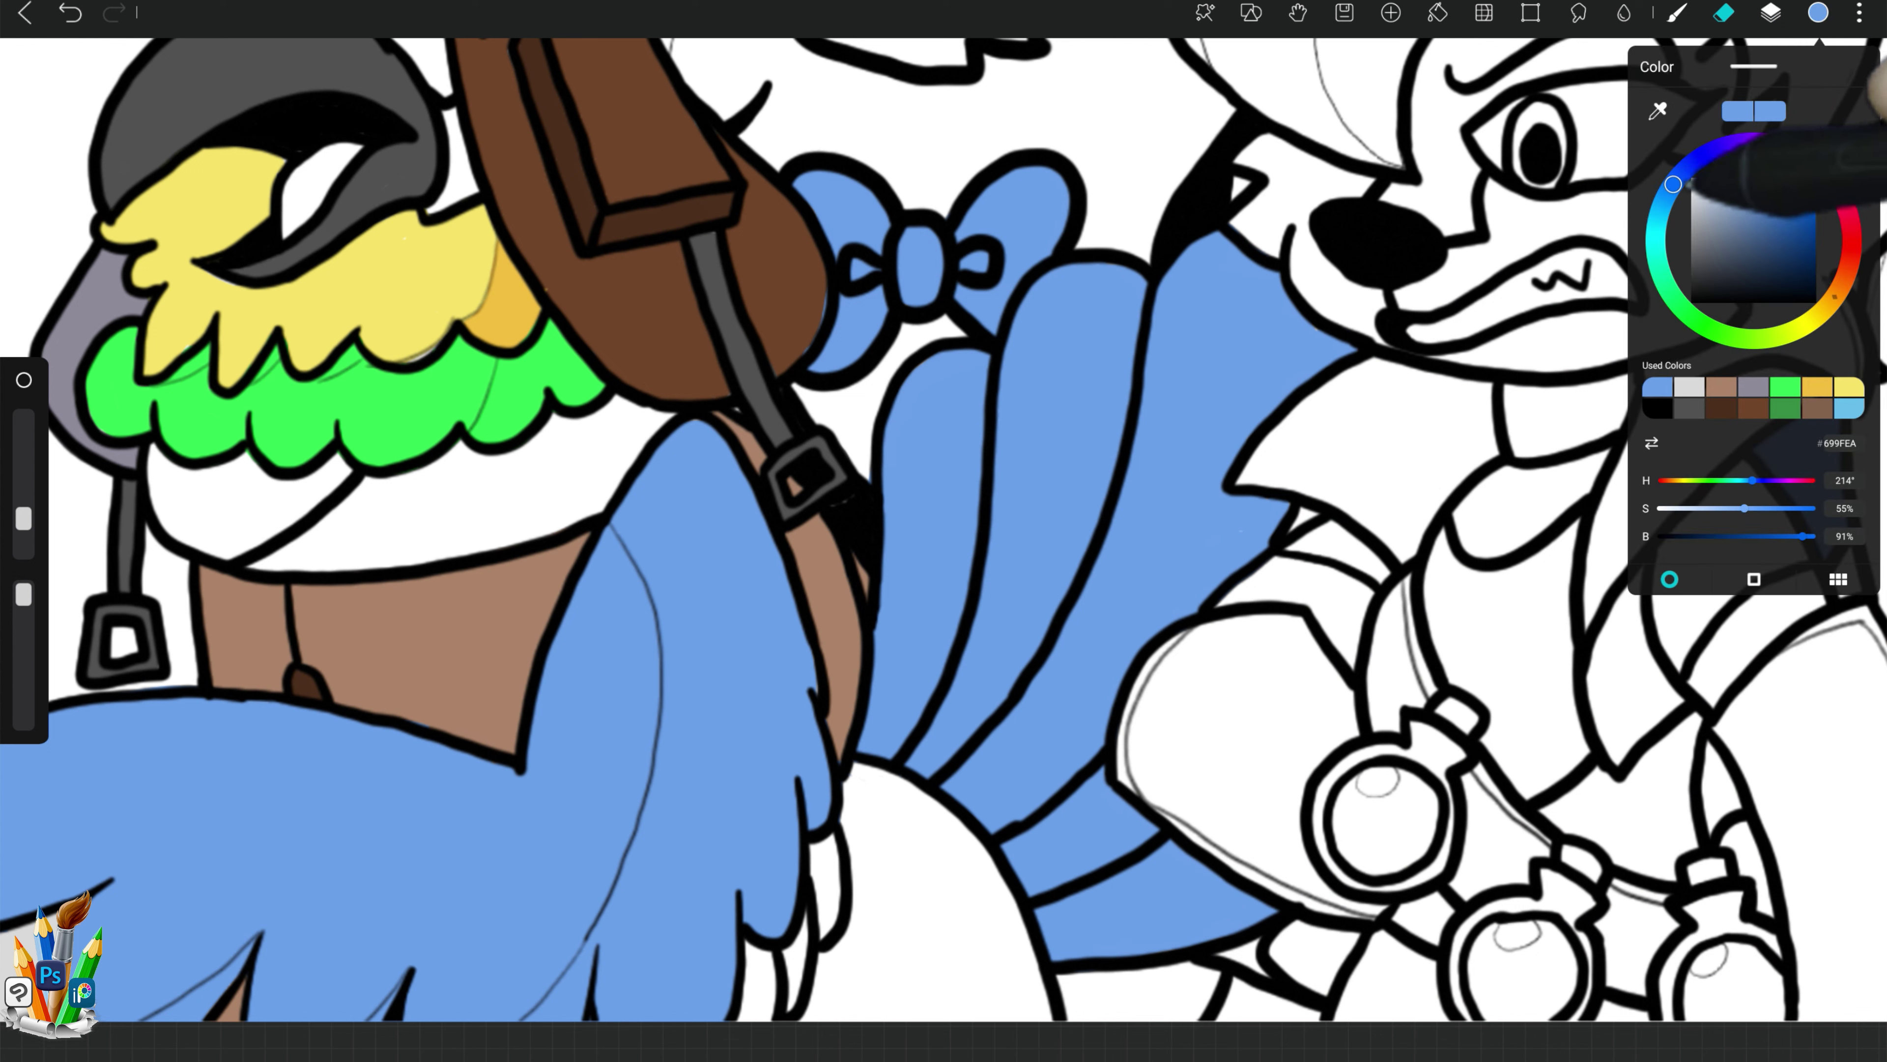
left_click(1771, 13)
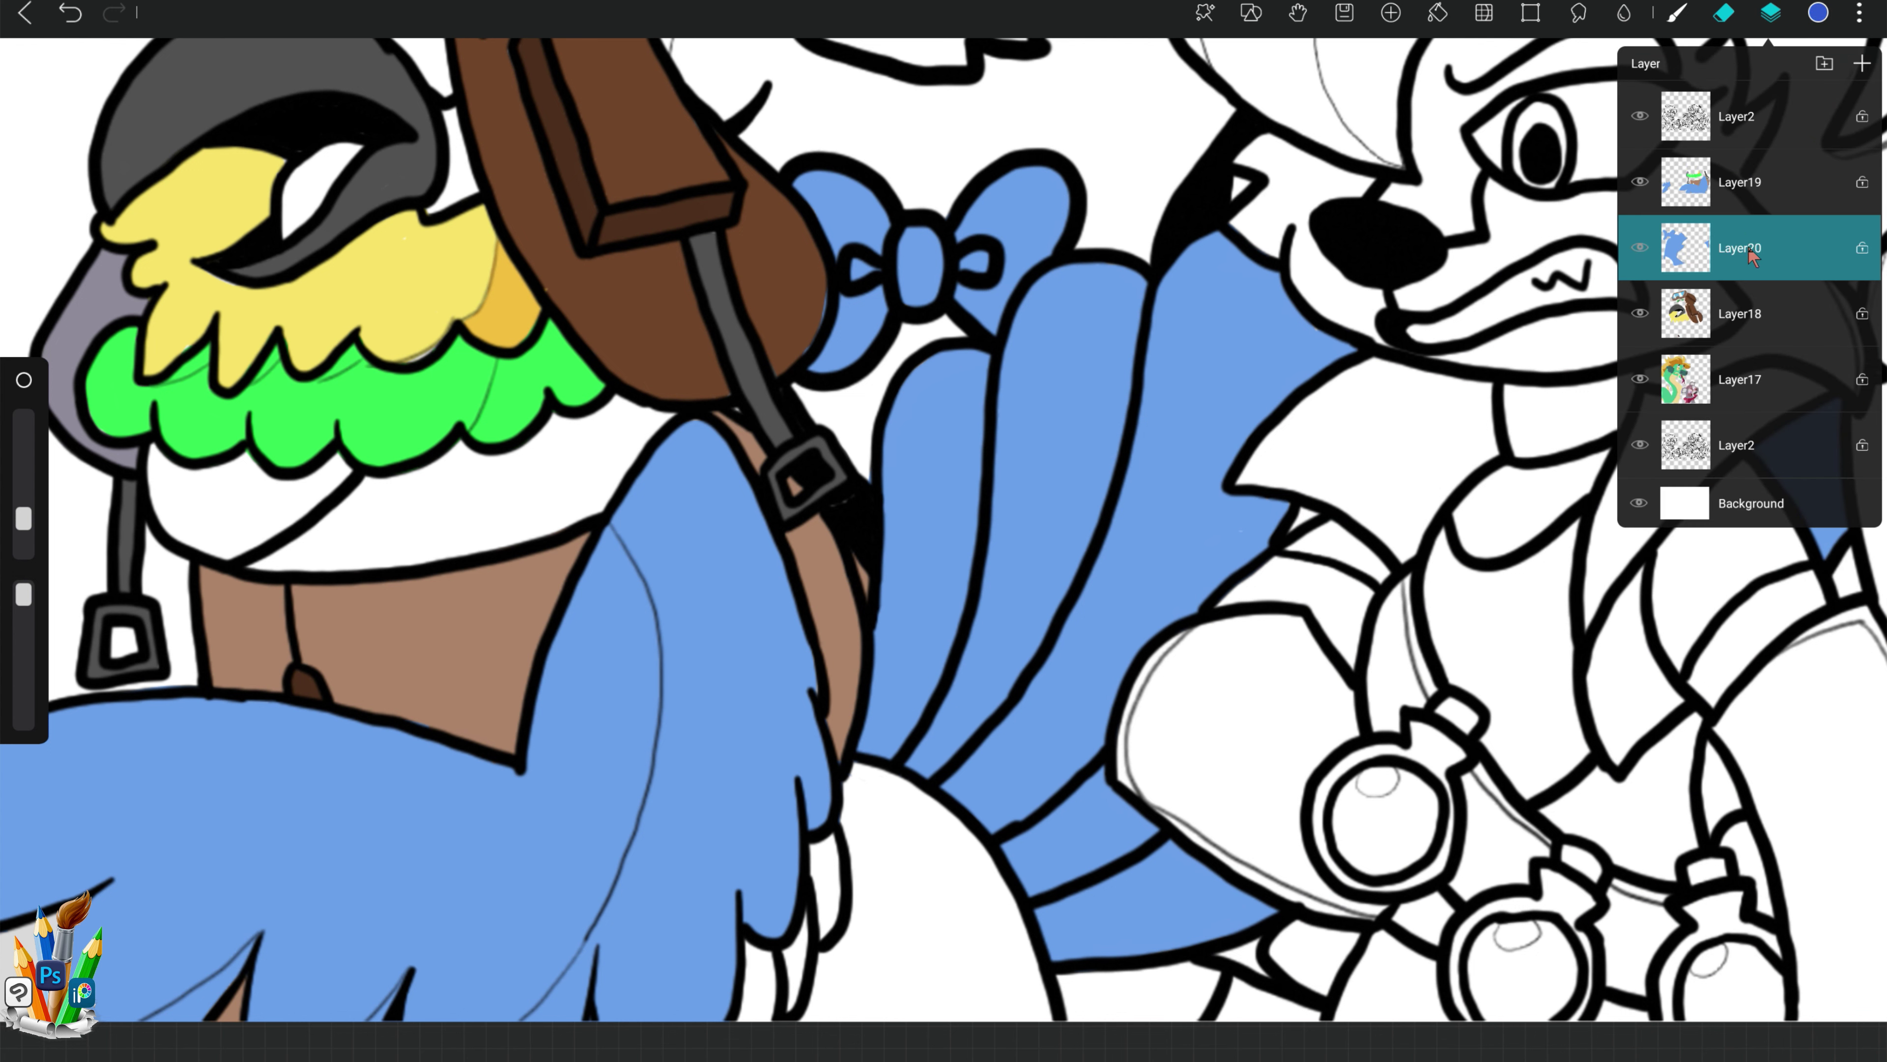
left_click(1861, 63)
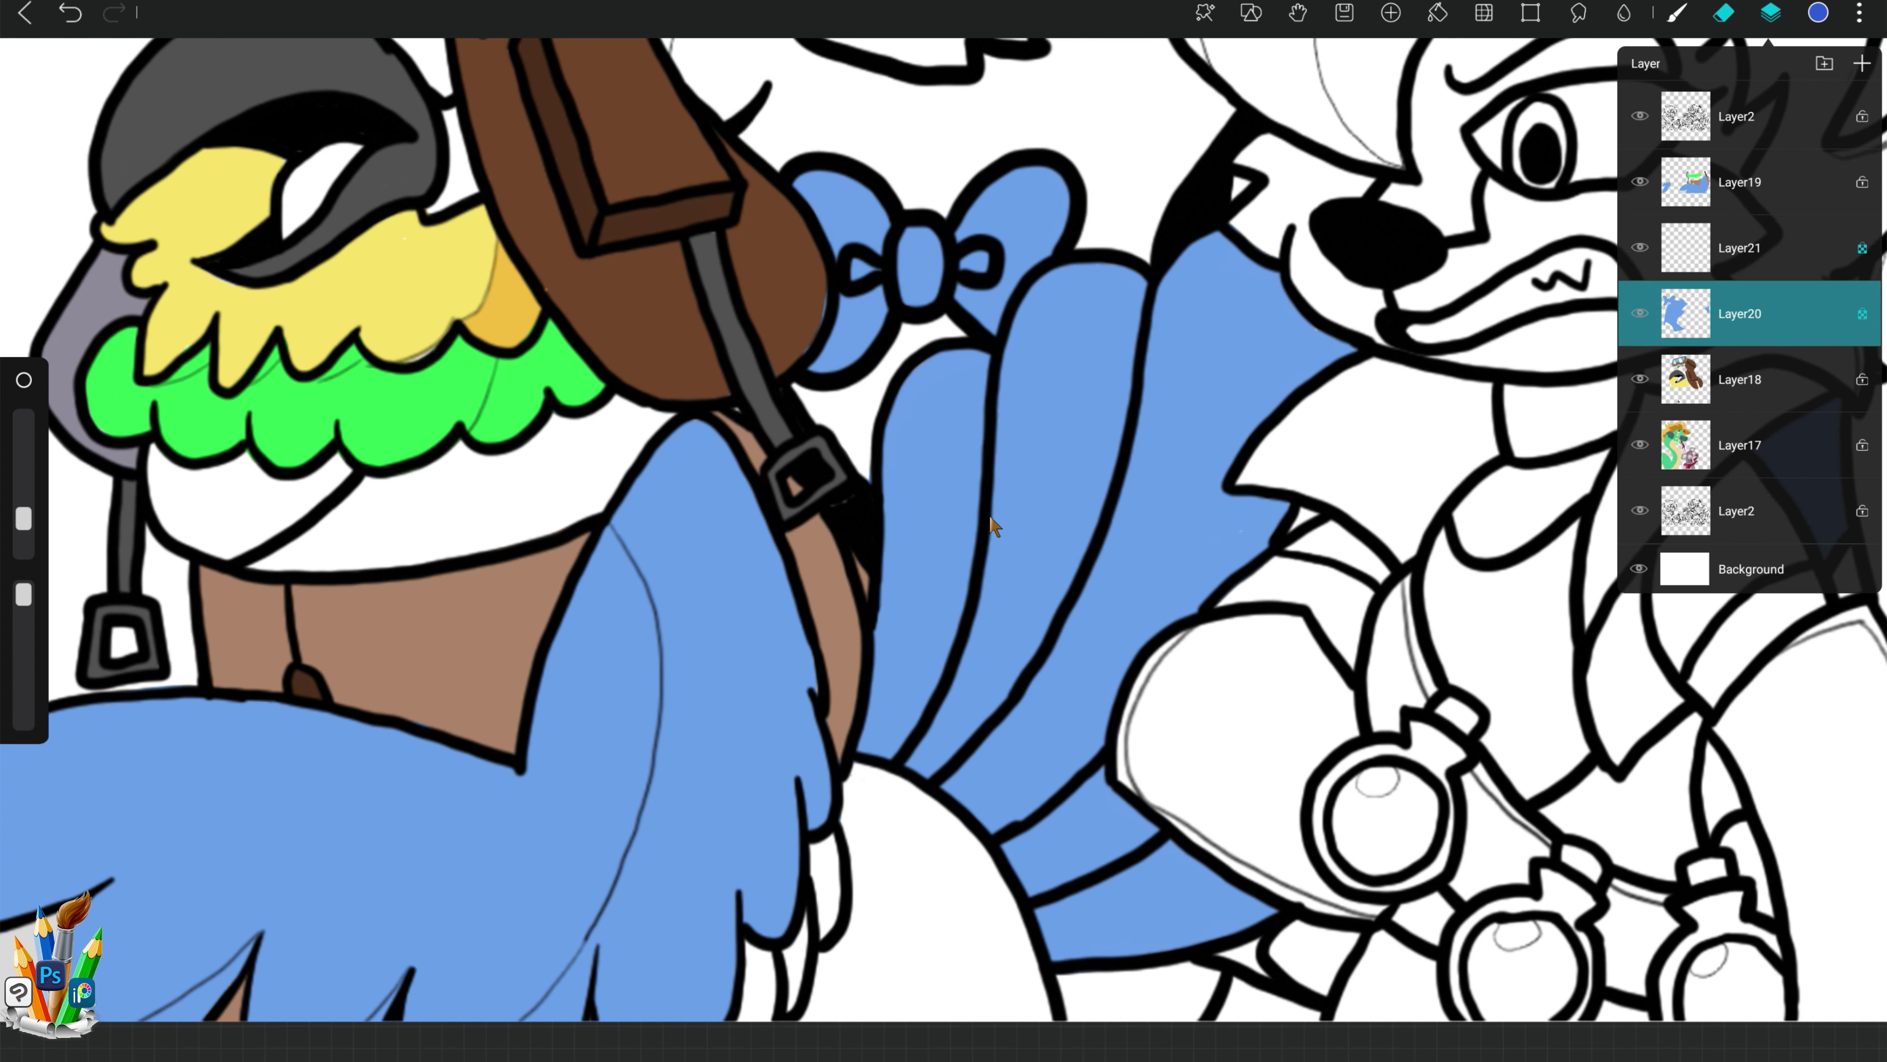
left_click(1601, 84)
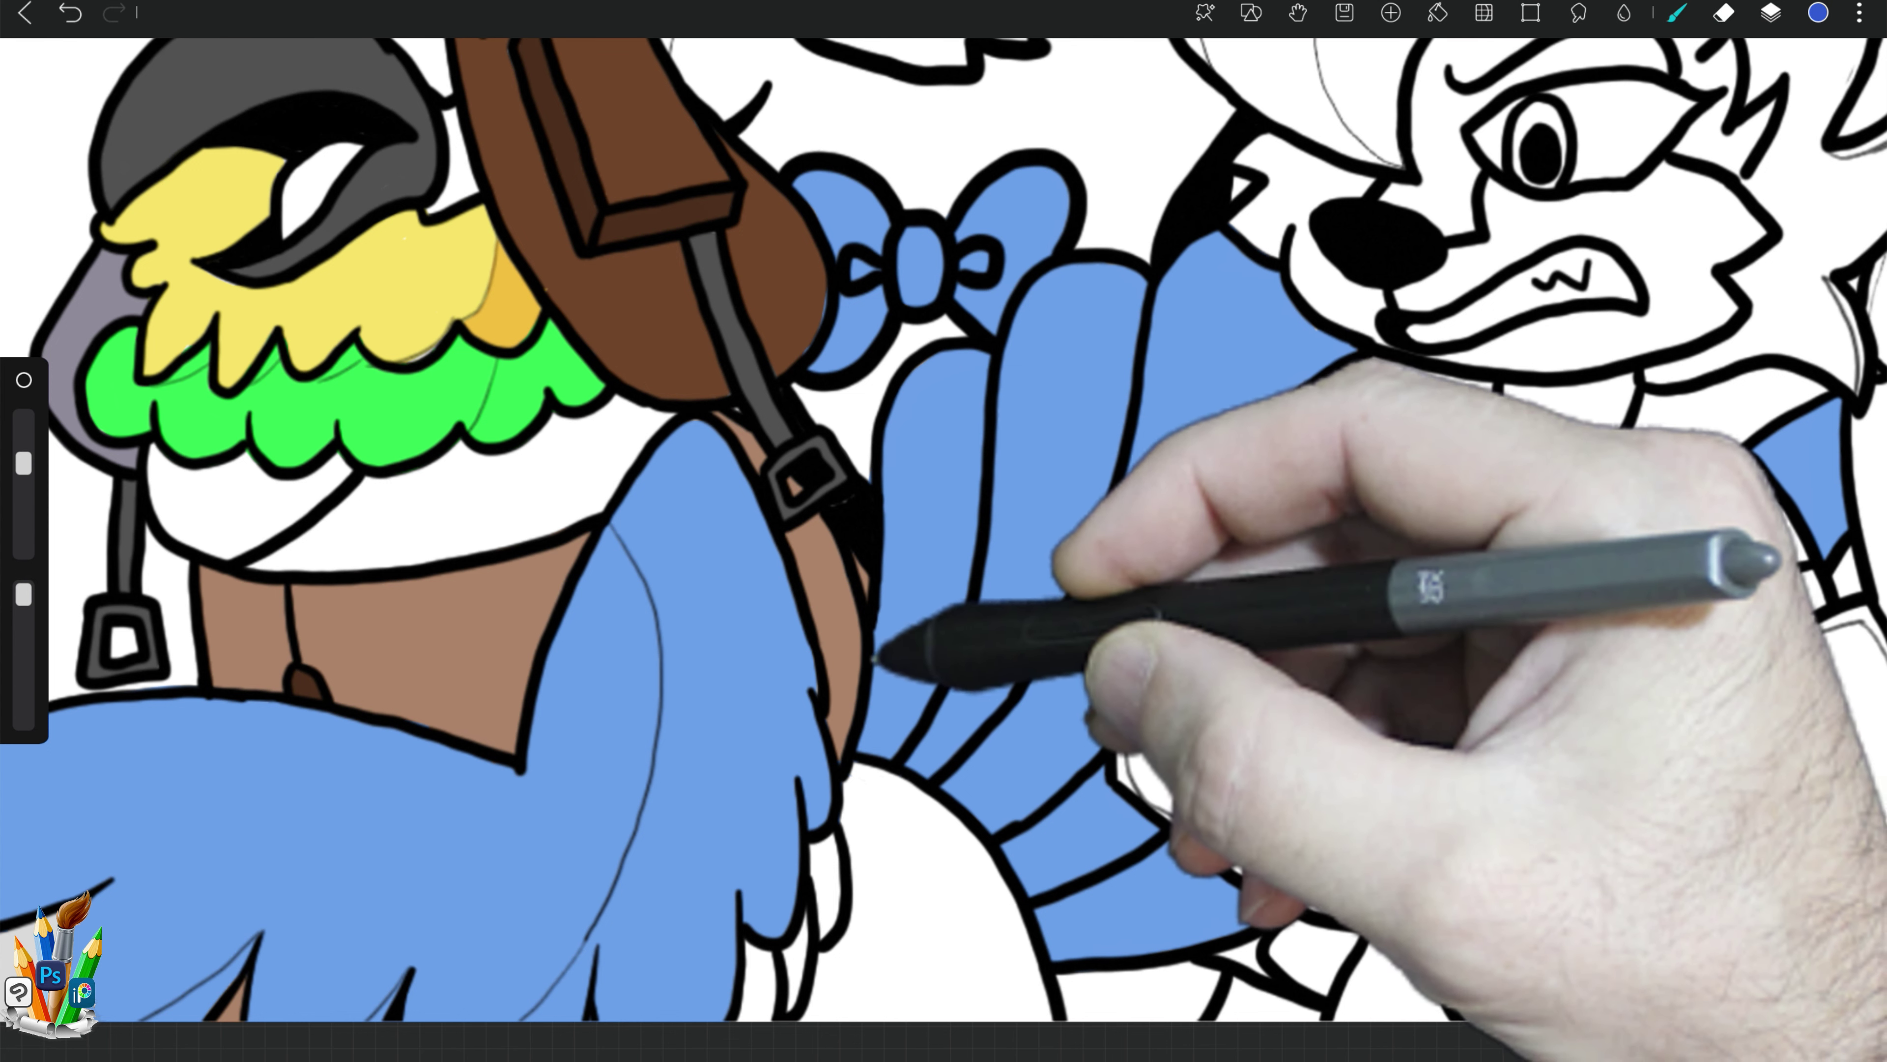
left_click_drag(881, 640, 1241, 918)
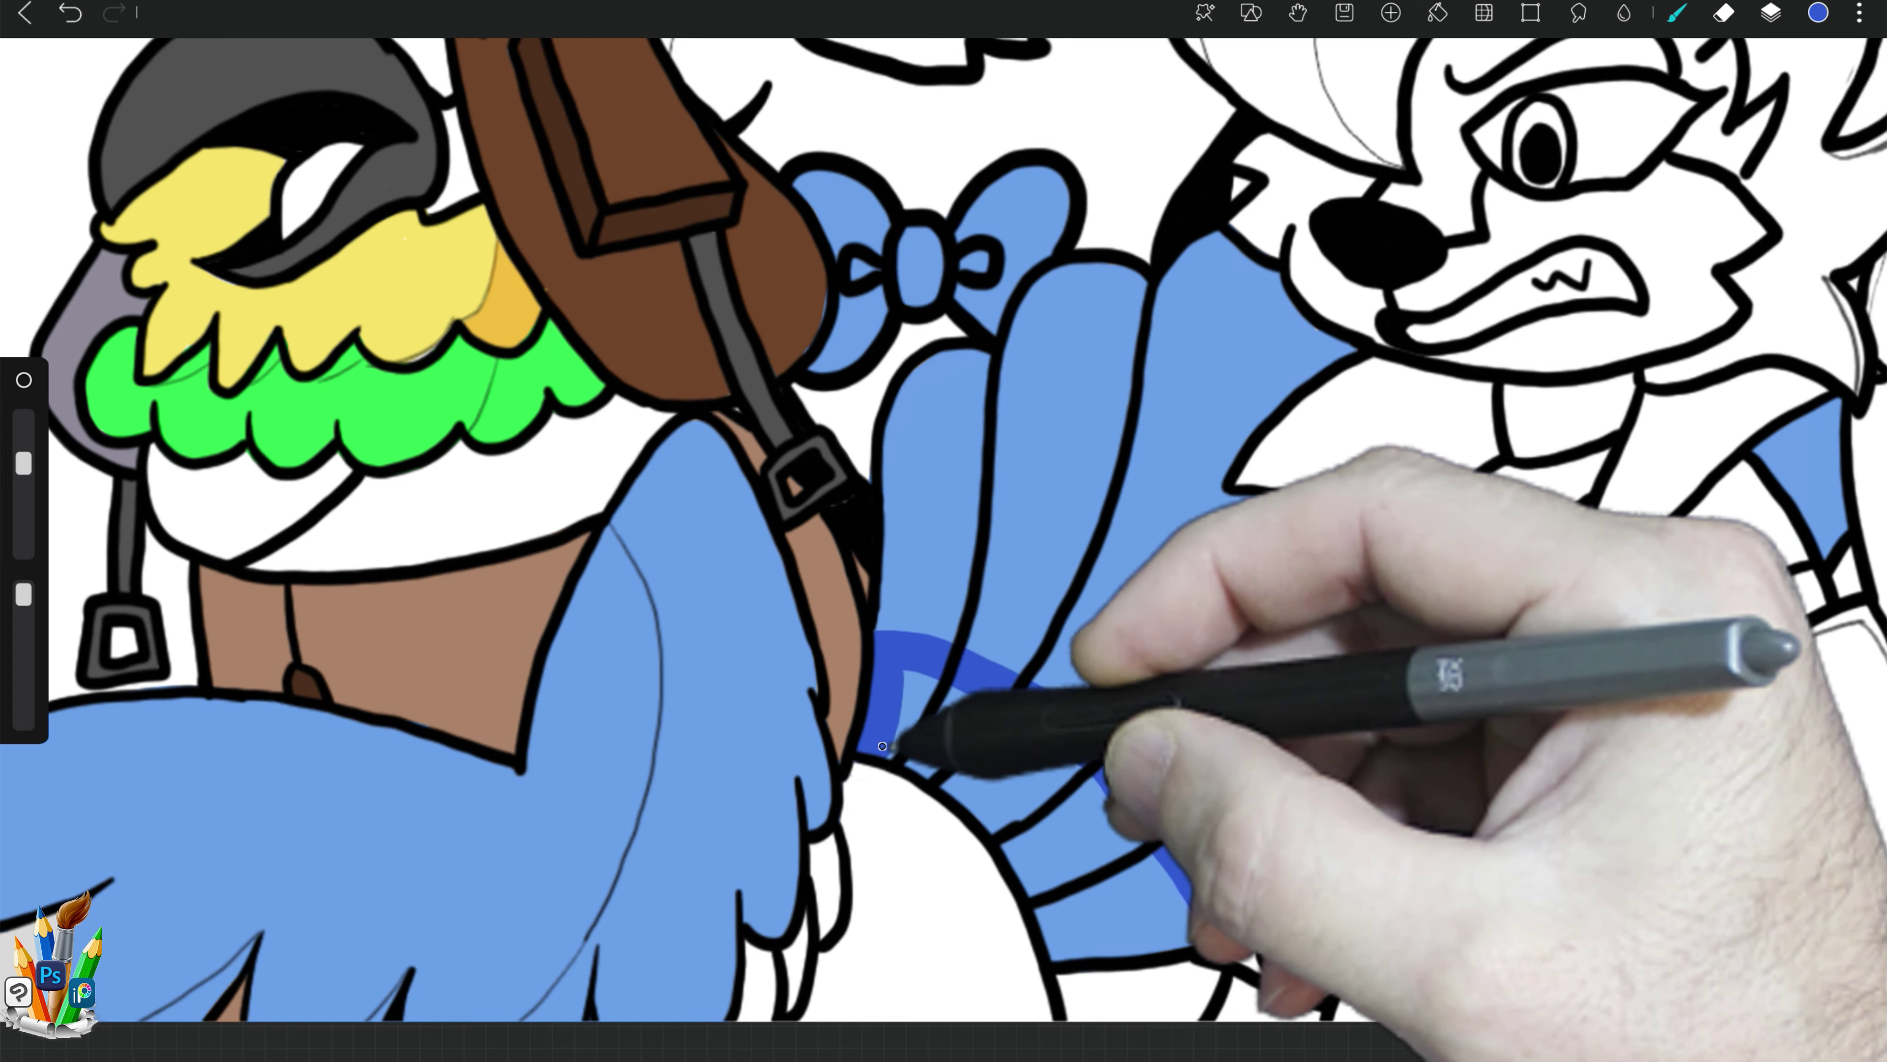
mouse_move(905, 767)
left_mouse_down()
mouse_move(1179, 884)
mouse_move(1128, 792)
left_mouse_up()
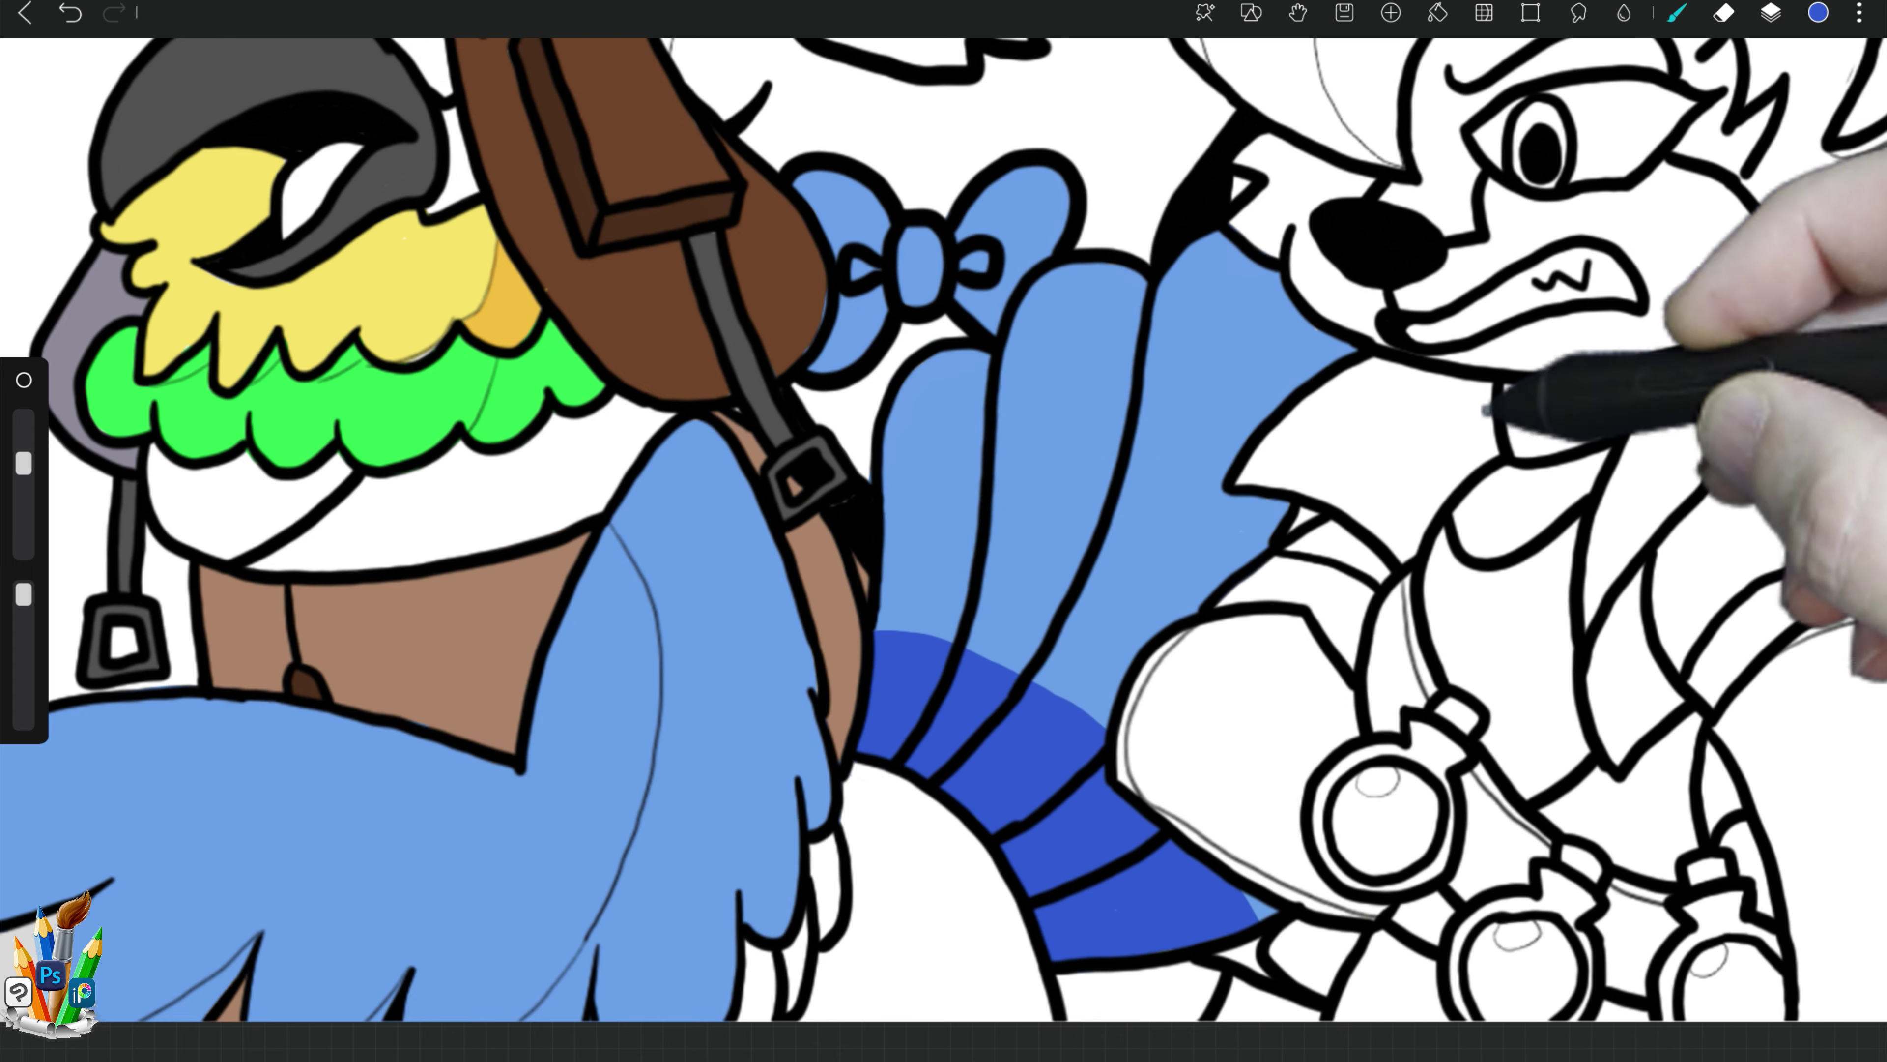
left_click(1771, 13)
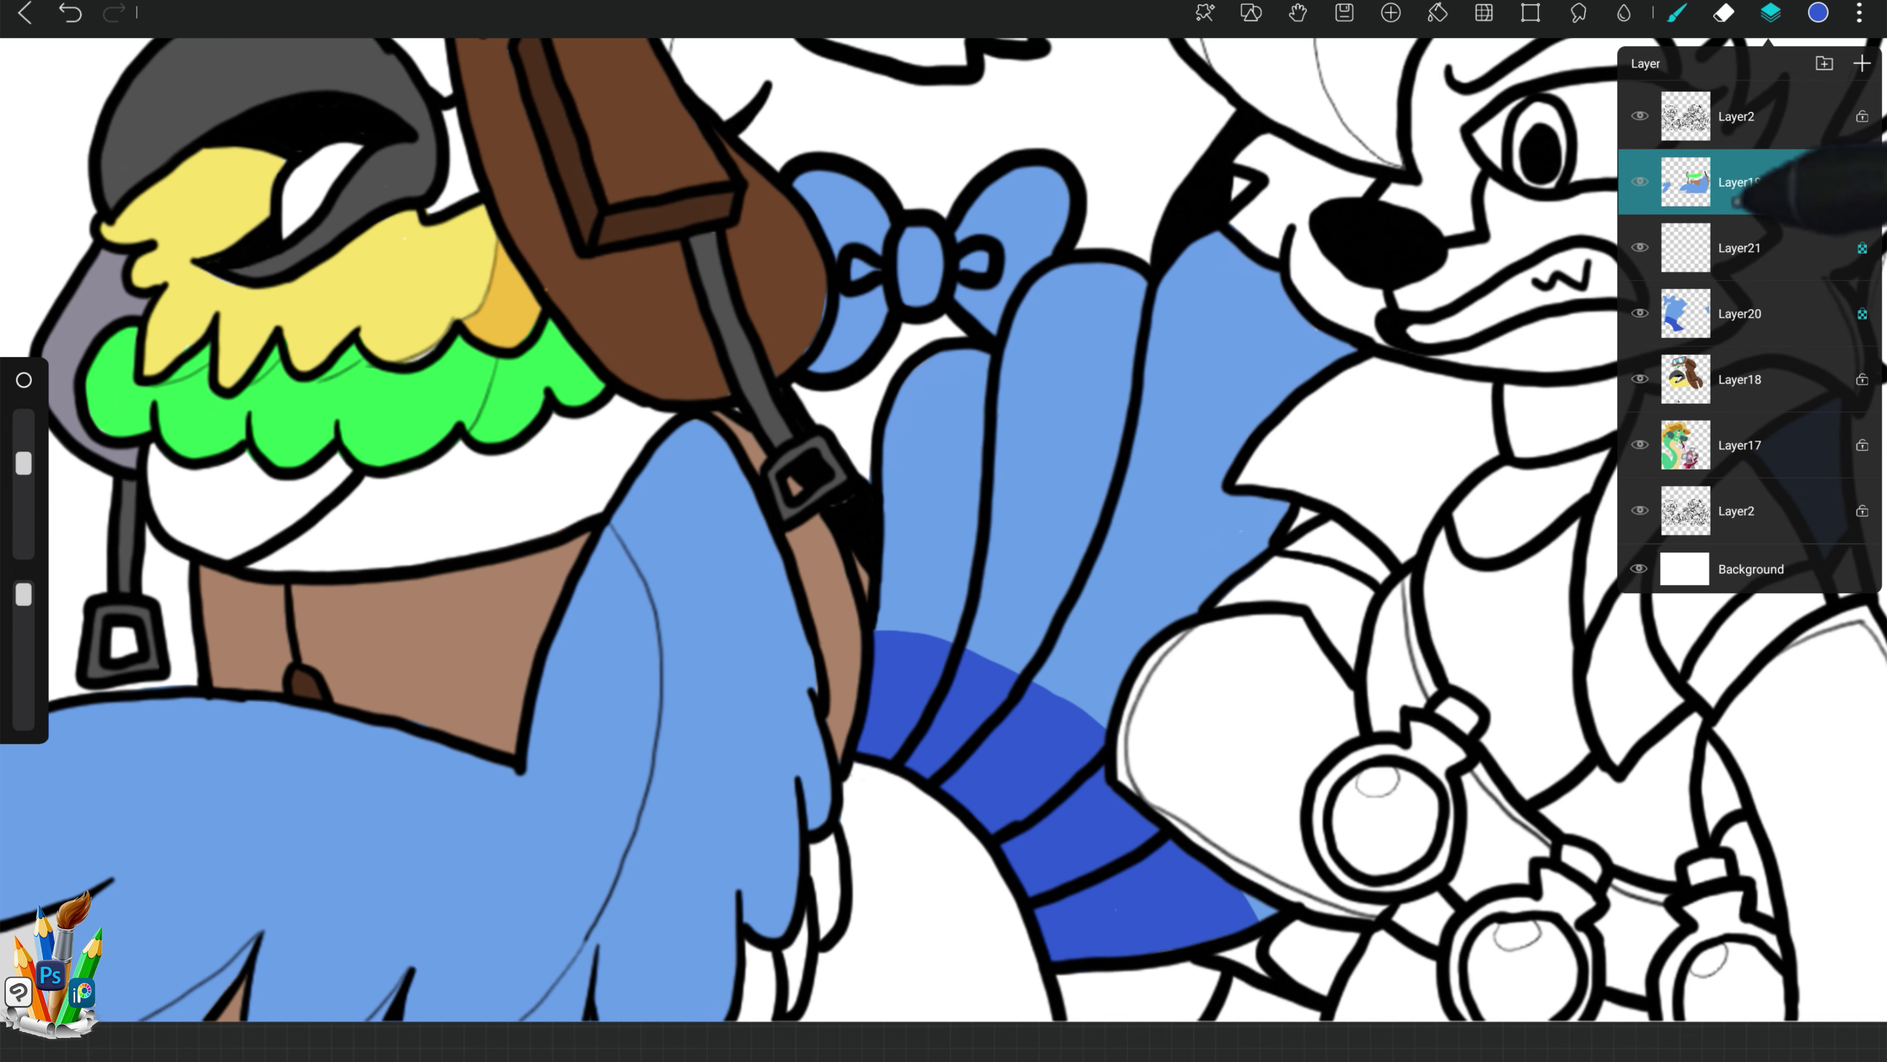
Step: Shade the bird's arm from top to bottom with dark blue strokes
left_click(1740, 178)
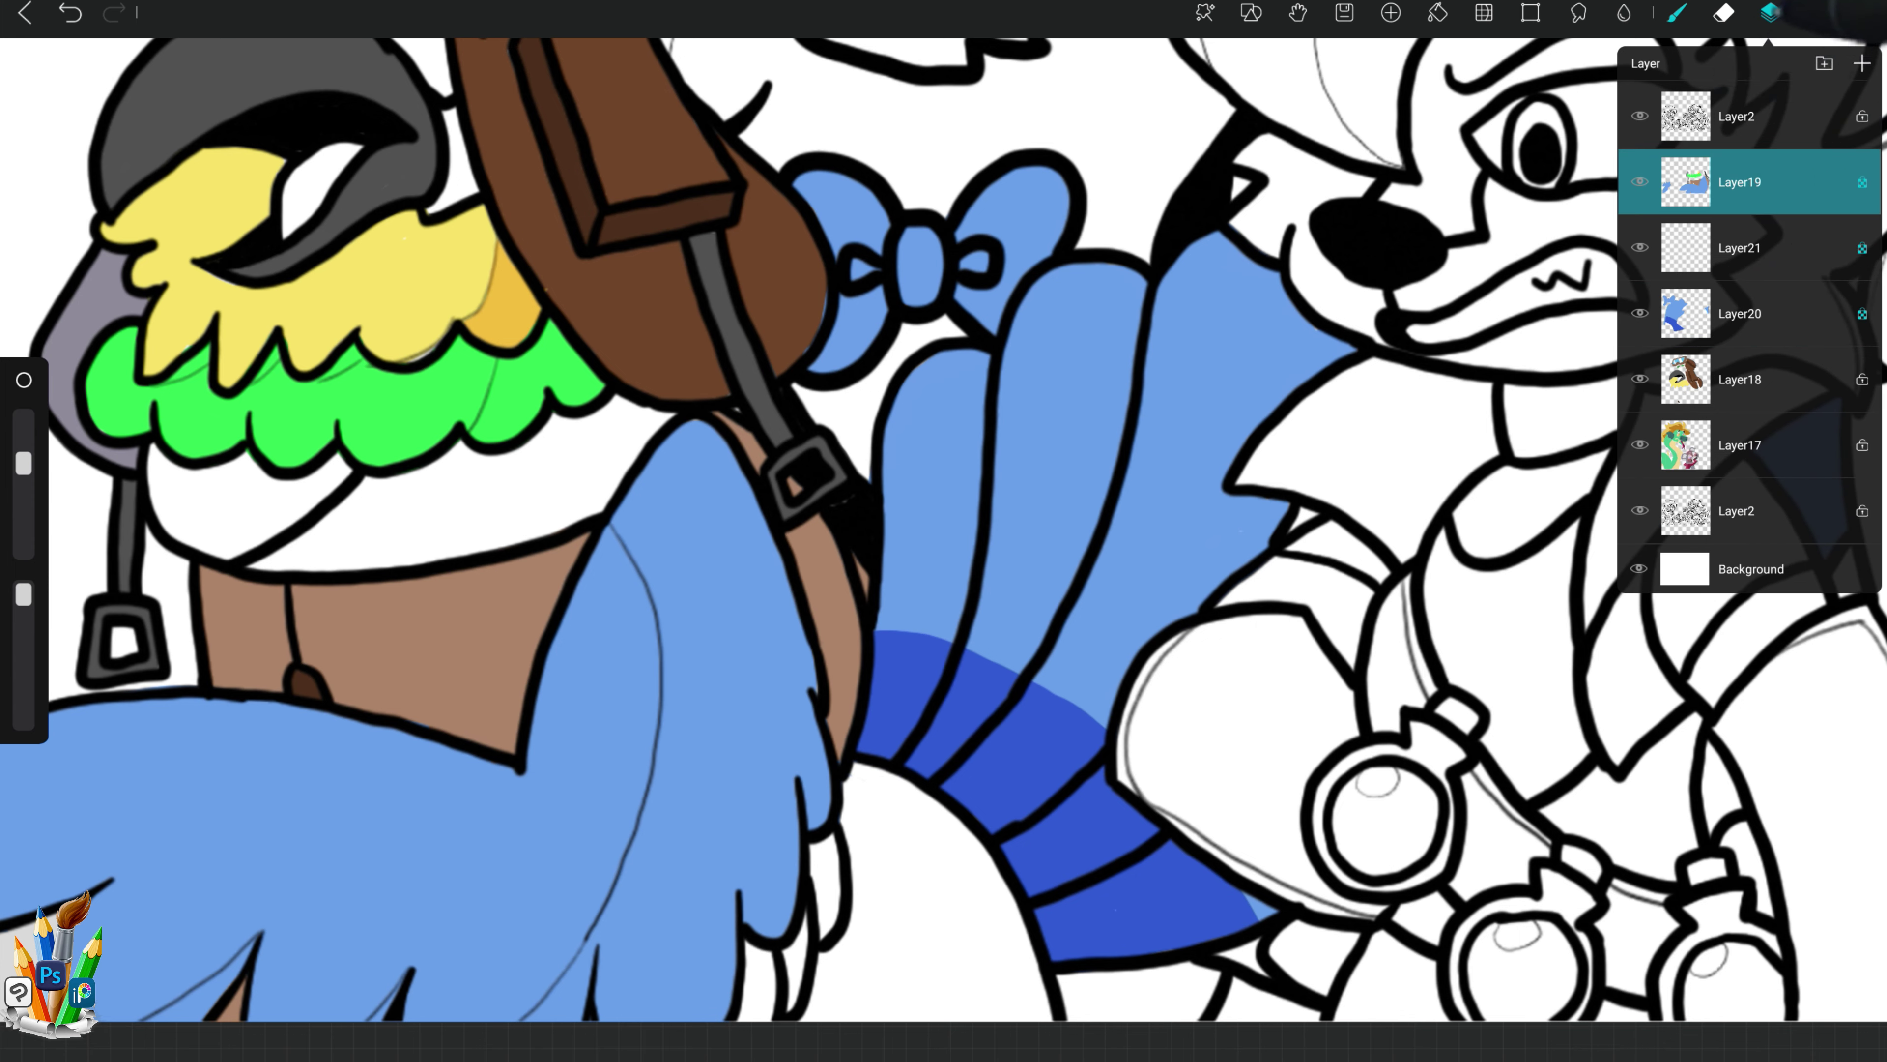
left_click(1770, 13)
mouse_move(661, 475)
left_mouse_down()
mouse_move(698, 547)
mouse_move(695, 674)
mouse_move(621, 940)
left_mouse_up()
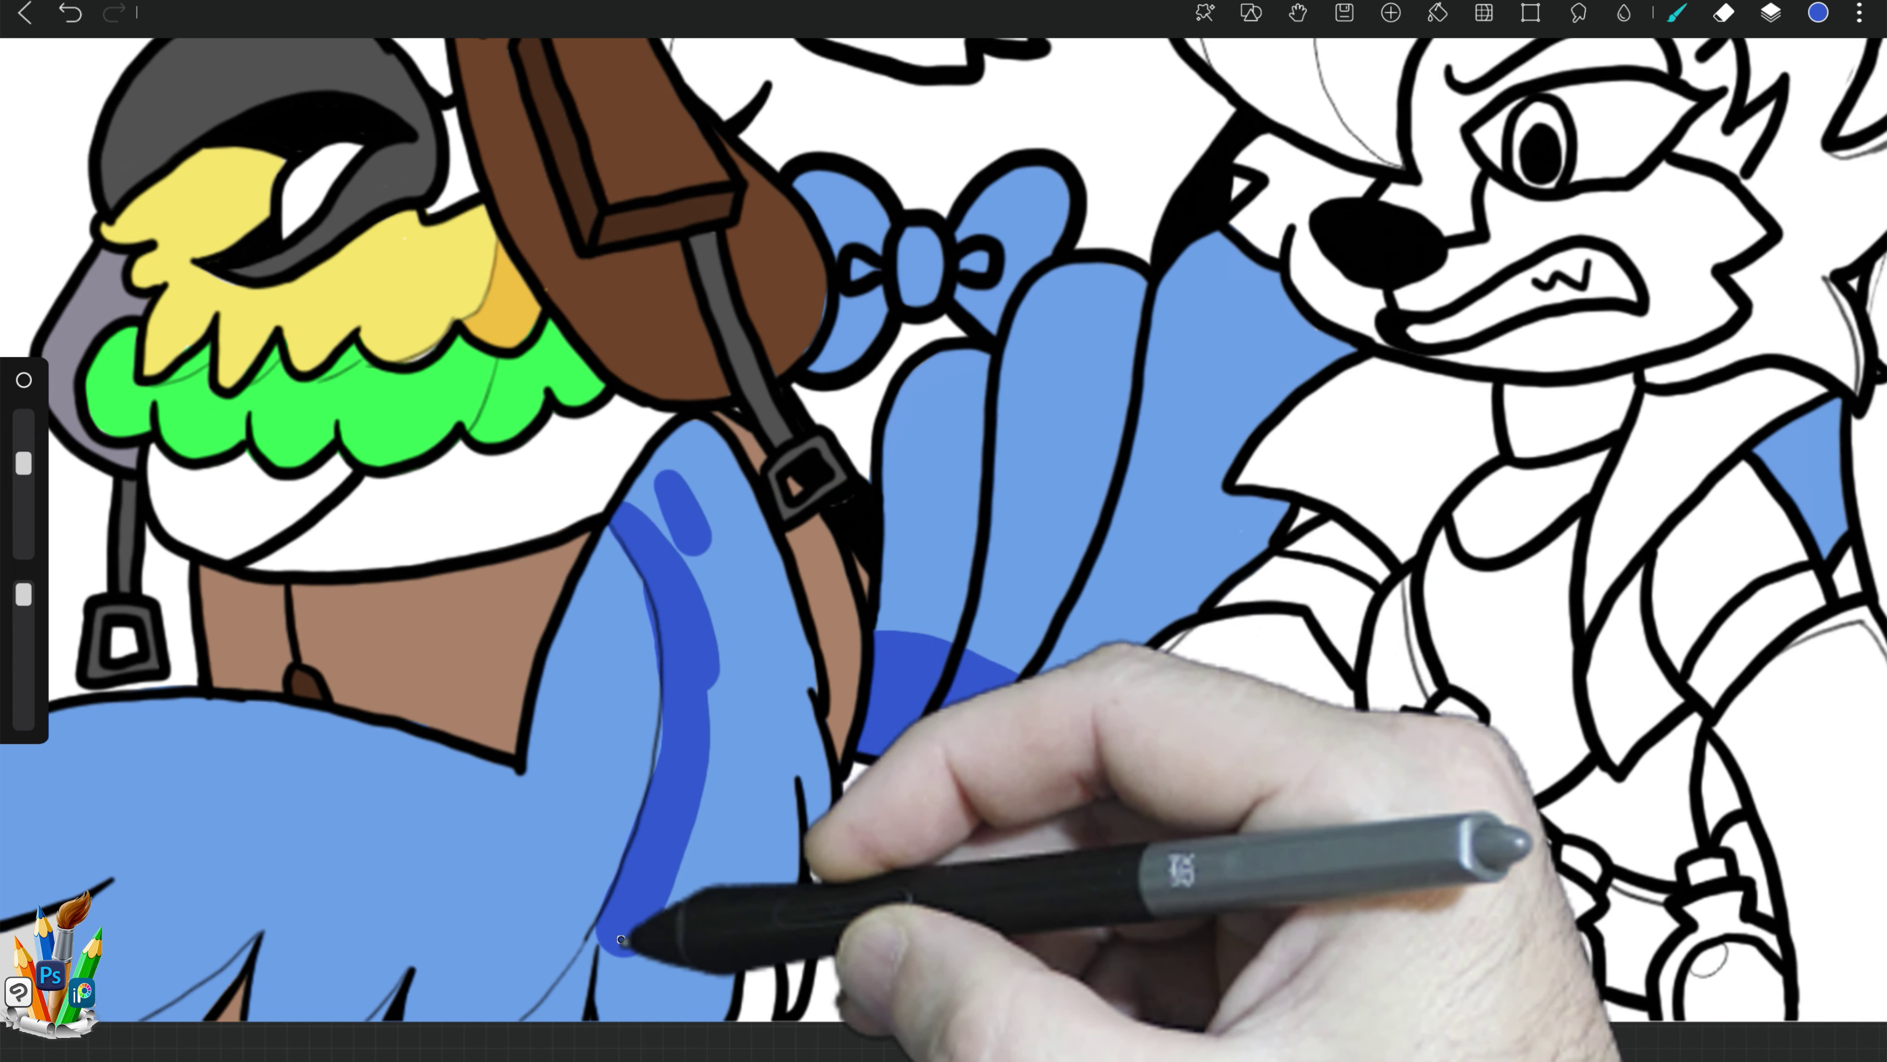
mouse_move(654, 438)
left_mouse_down()
mouse_move(757, 483)
mouse_move(695, 498)
mouse_move(695, 766)
mouse_move(806, 710)
left_mouse_up()
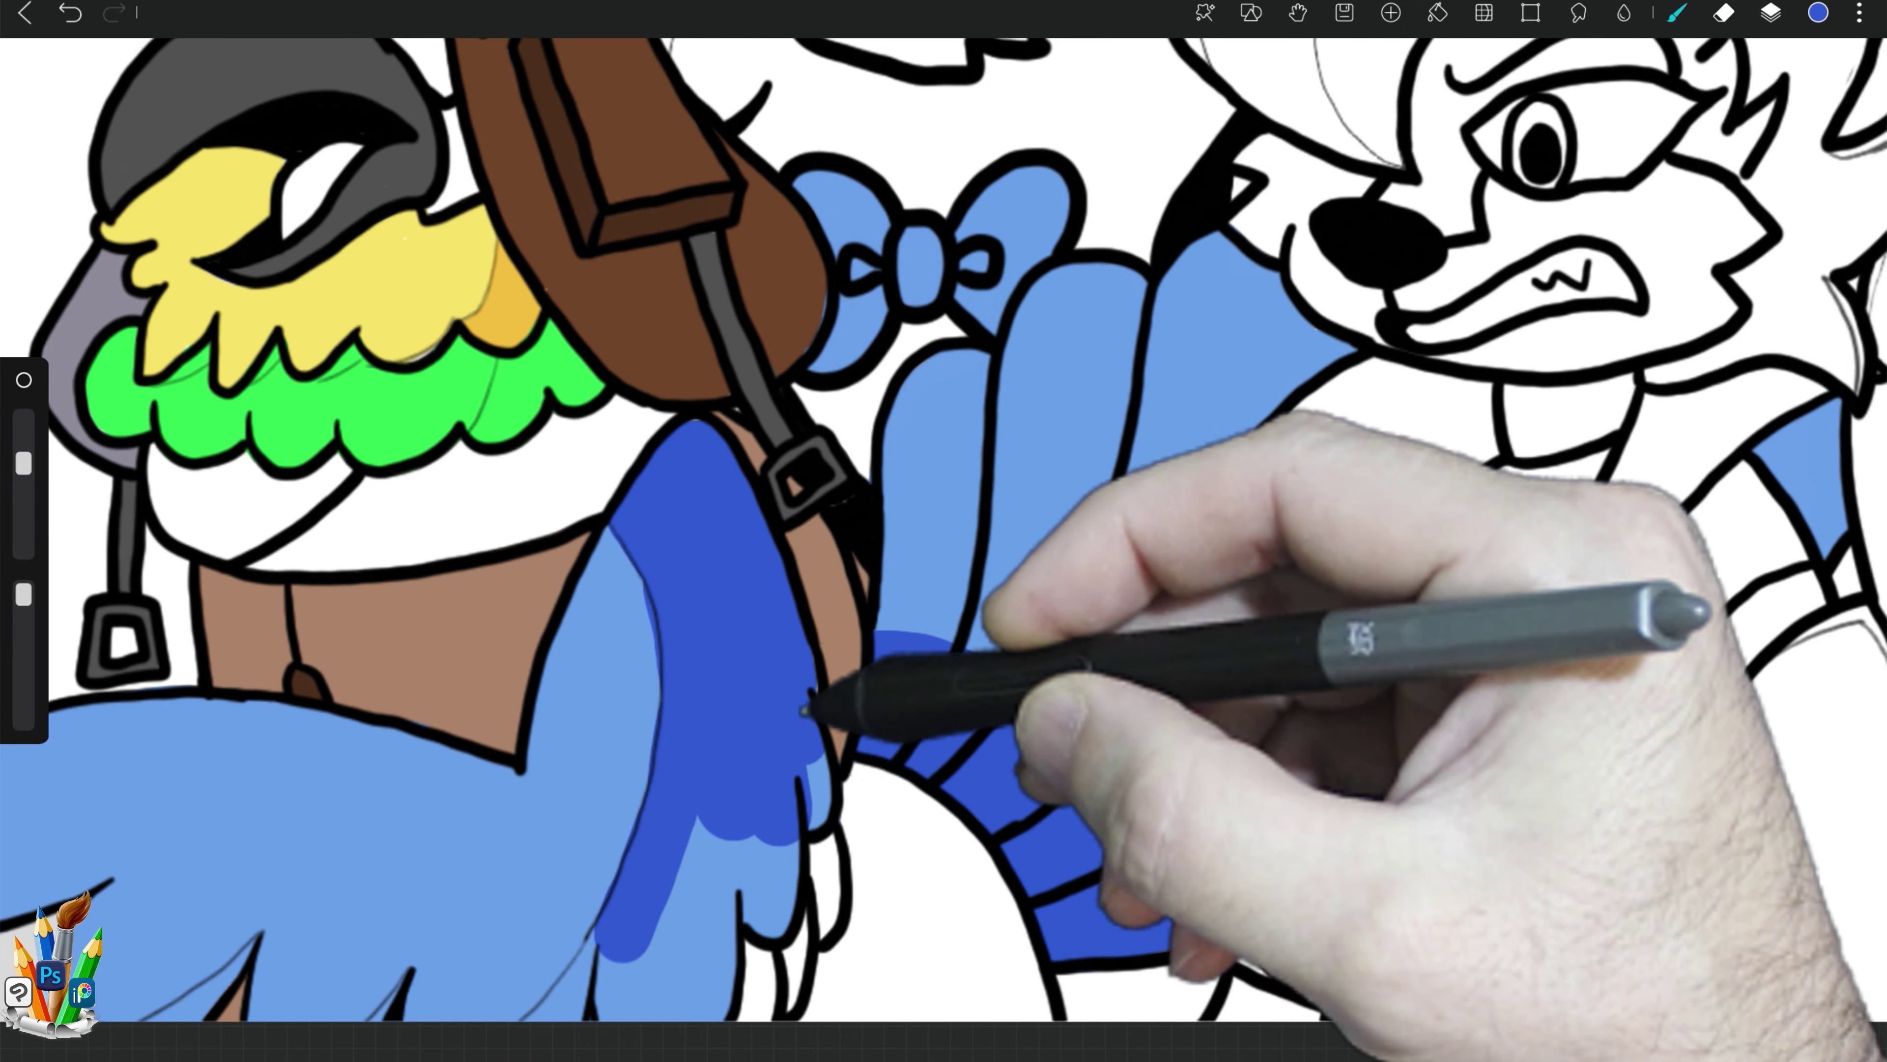
mouse_move(758, 801)
left_mouse_down()
mouse_move(695, 864)
mouse_move(591, 744)
mouse_move(638, 658)
left_mouse_up()
key("e")
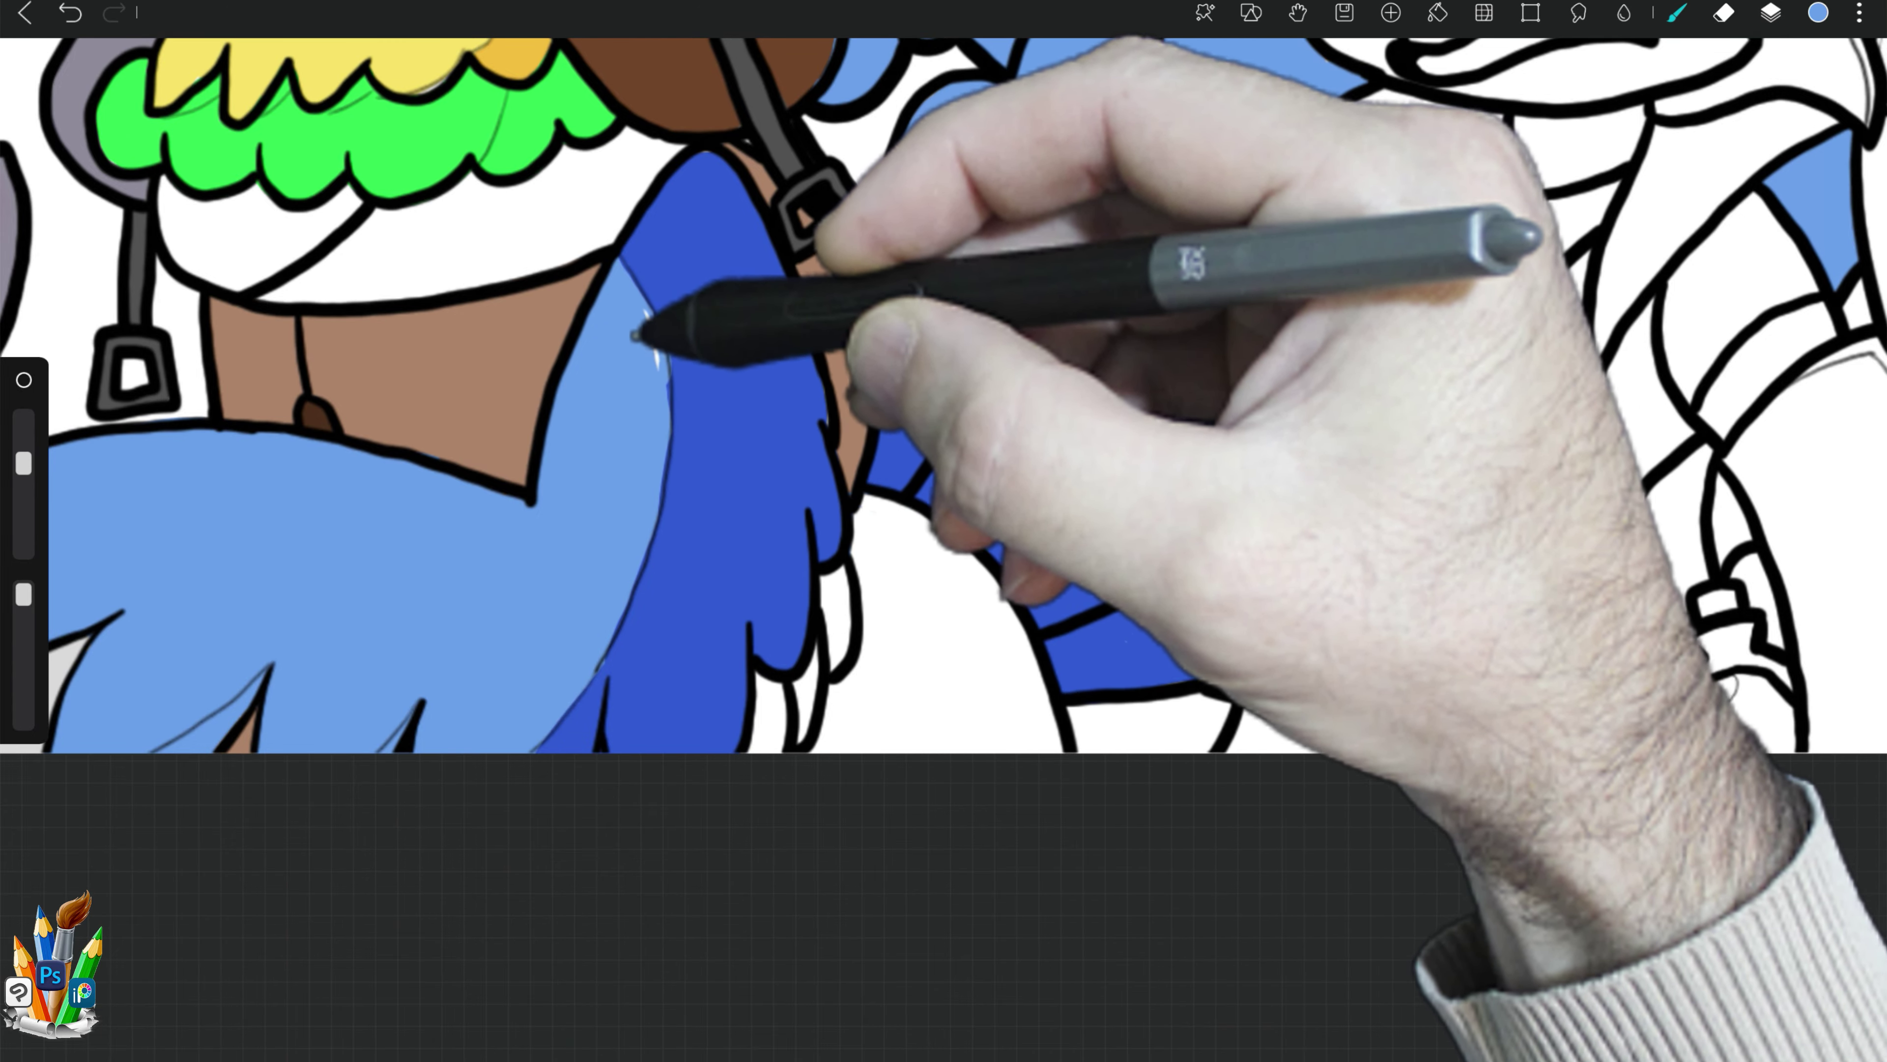
key("ctrl+z")
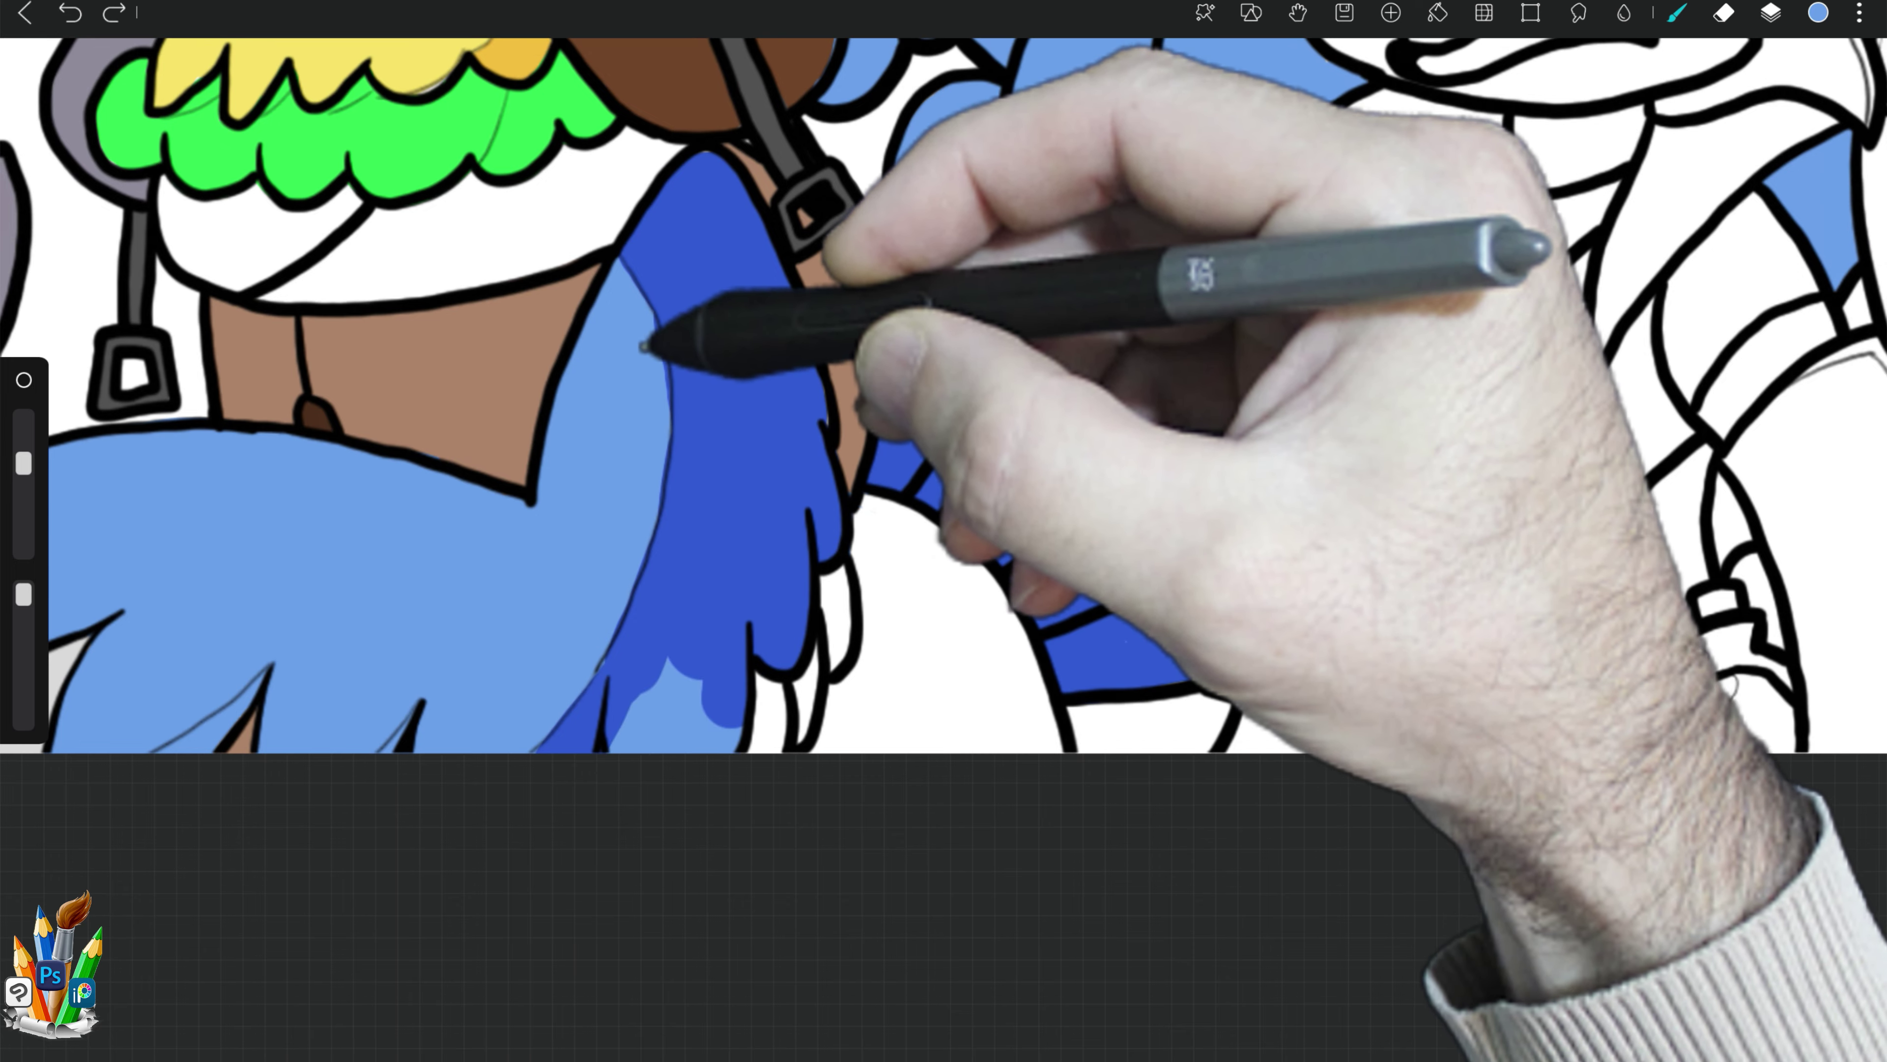
key("ctrl+shift+z")
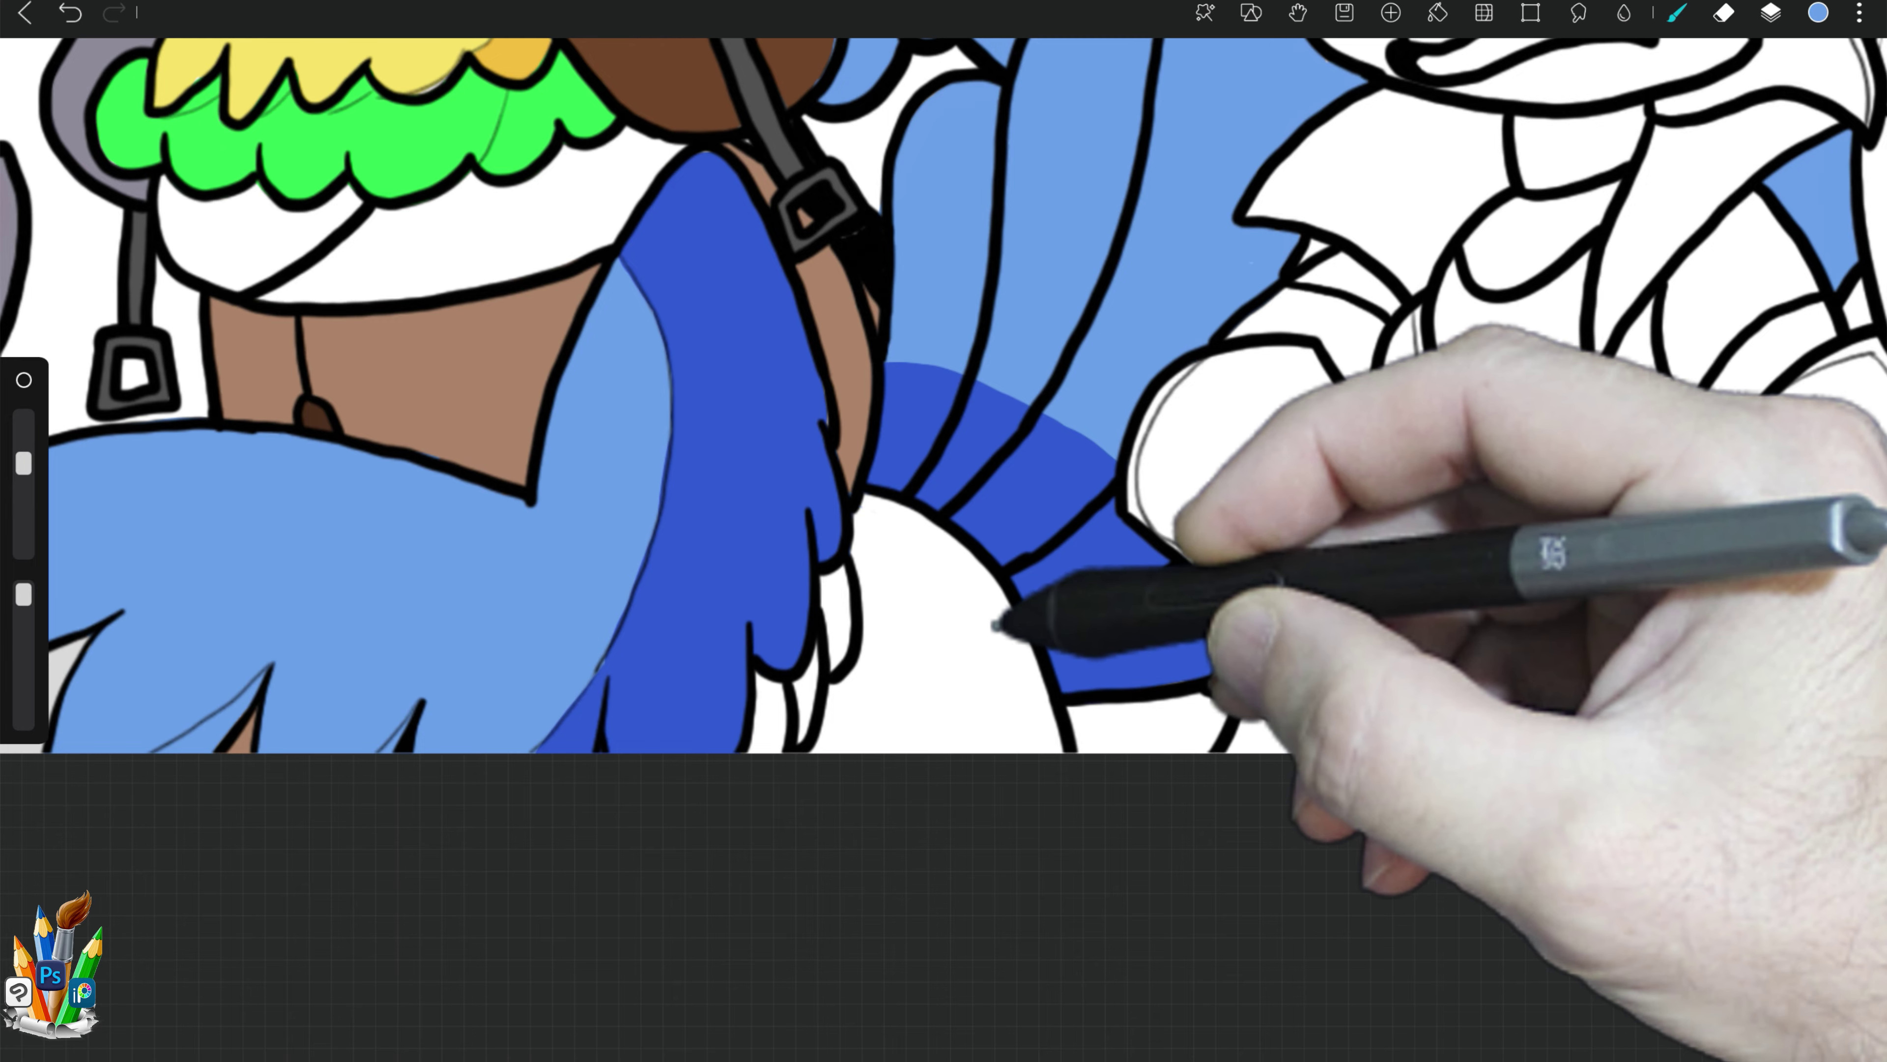
mouse_move(996, 625)
left_mouse_down()
mouse_move(948, 759)
mouse_move(1010, 927)
left_mouse_up()
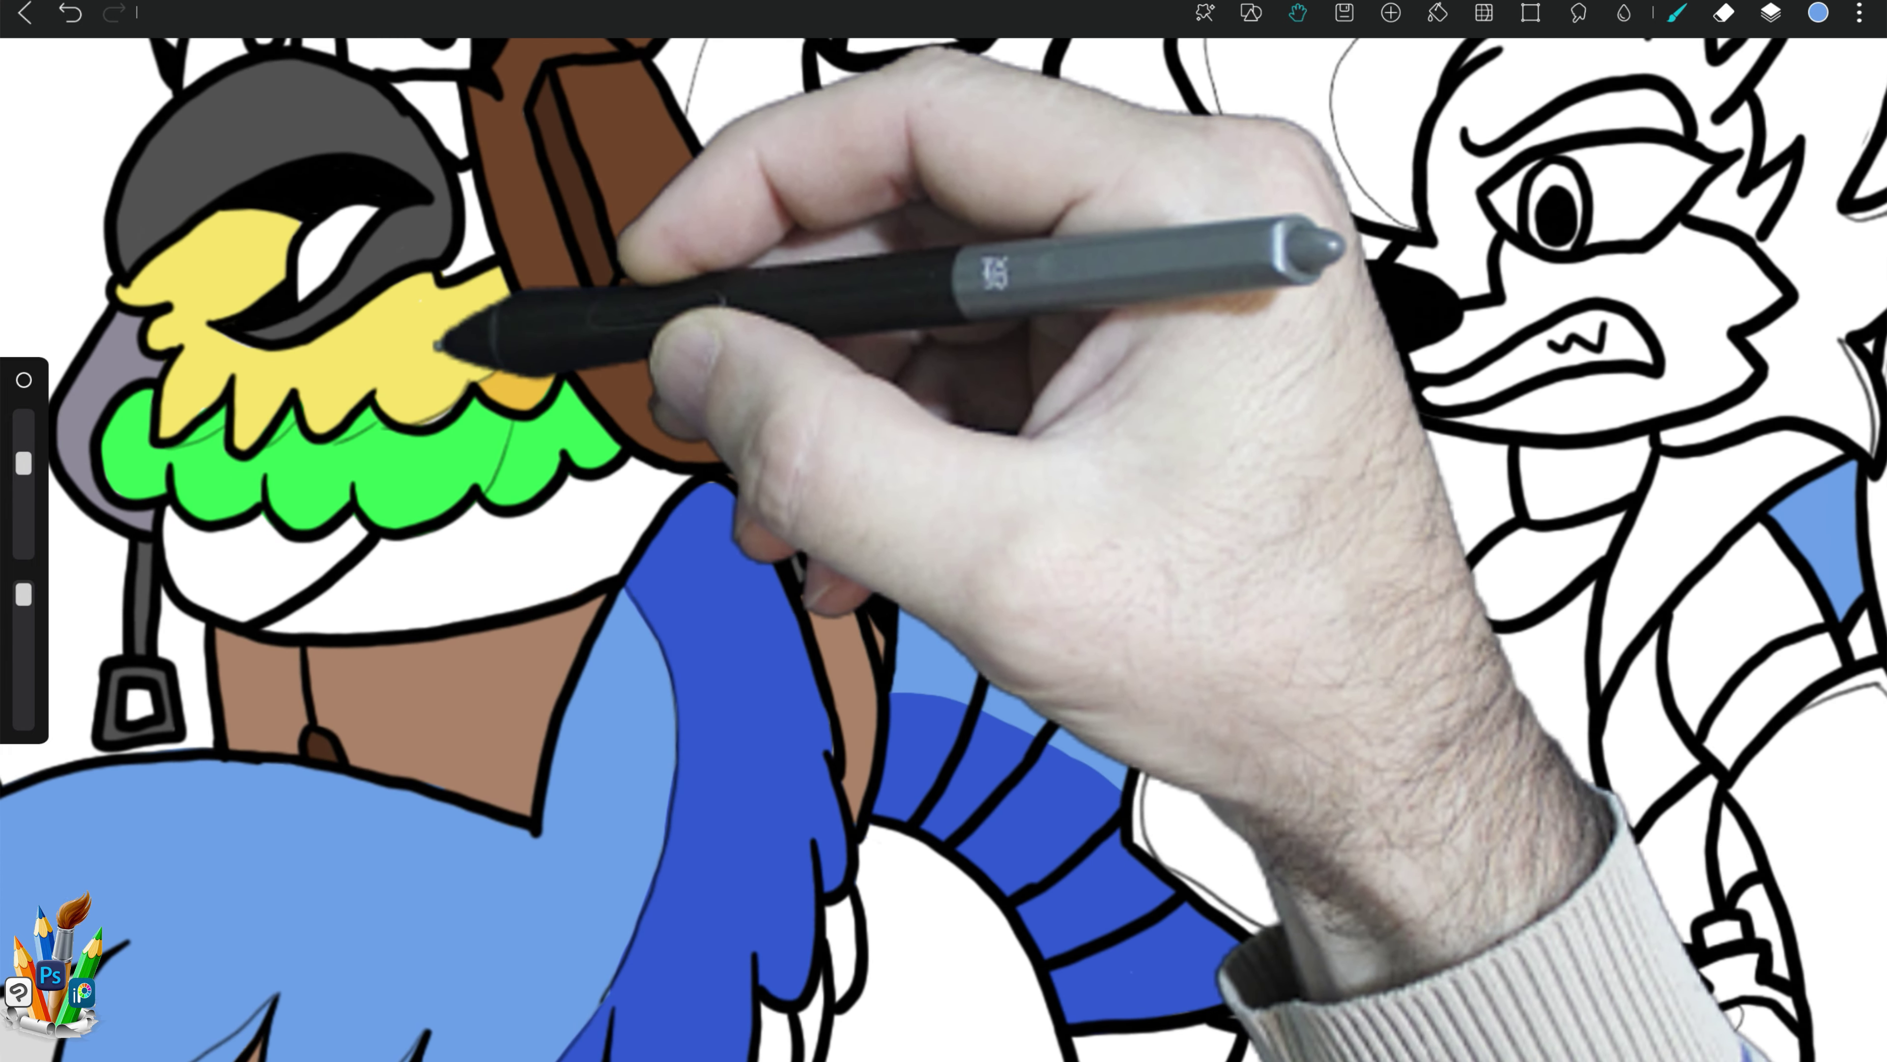
Step: Eyedrop the yellow from the bird's face for the lower feather tips
left_click(440, 346)
left_click(1771, 13)
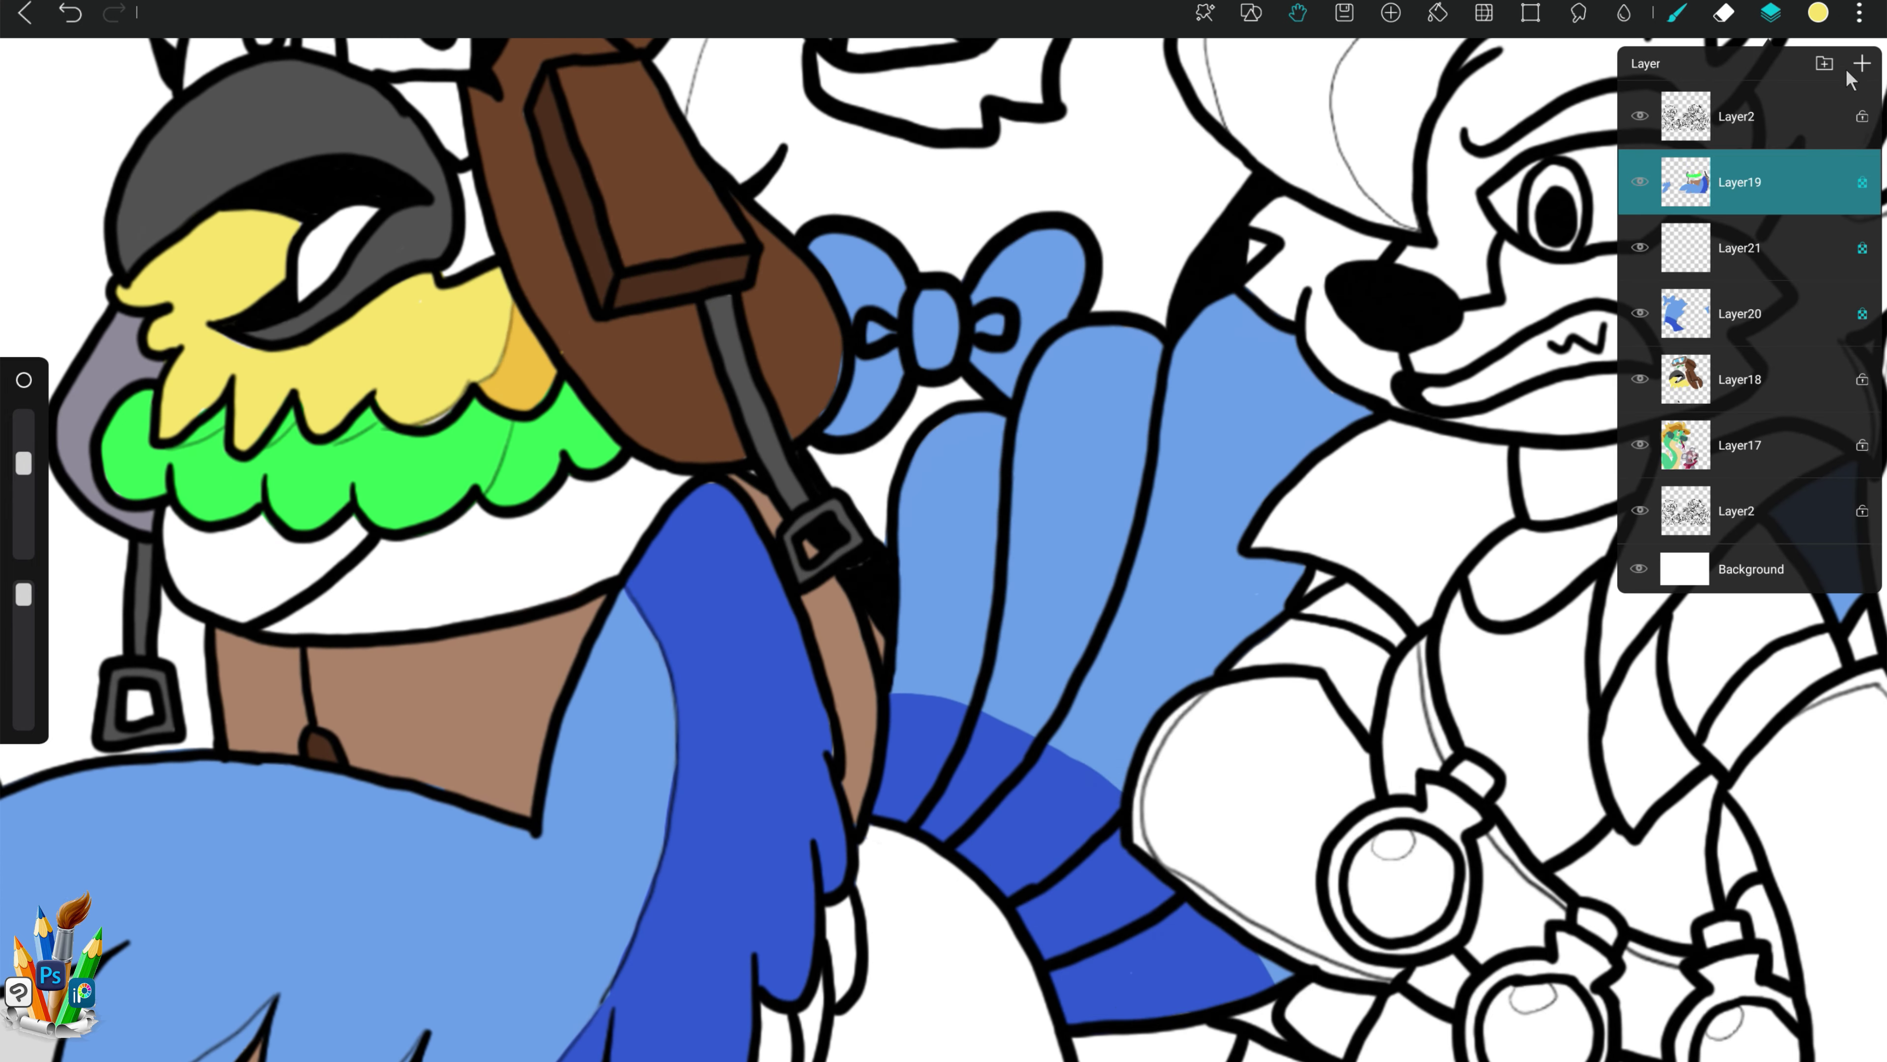
left_click(1774, 15)
left_click_drag(844, 901, 848, 921)
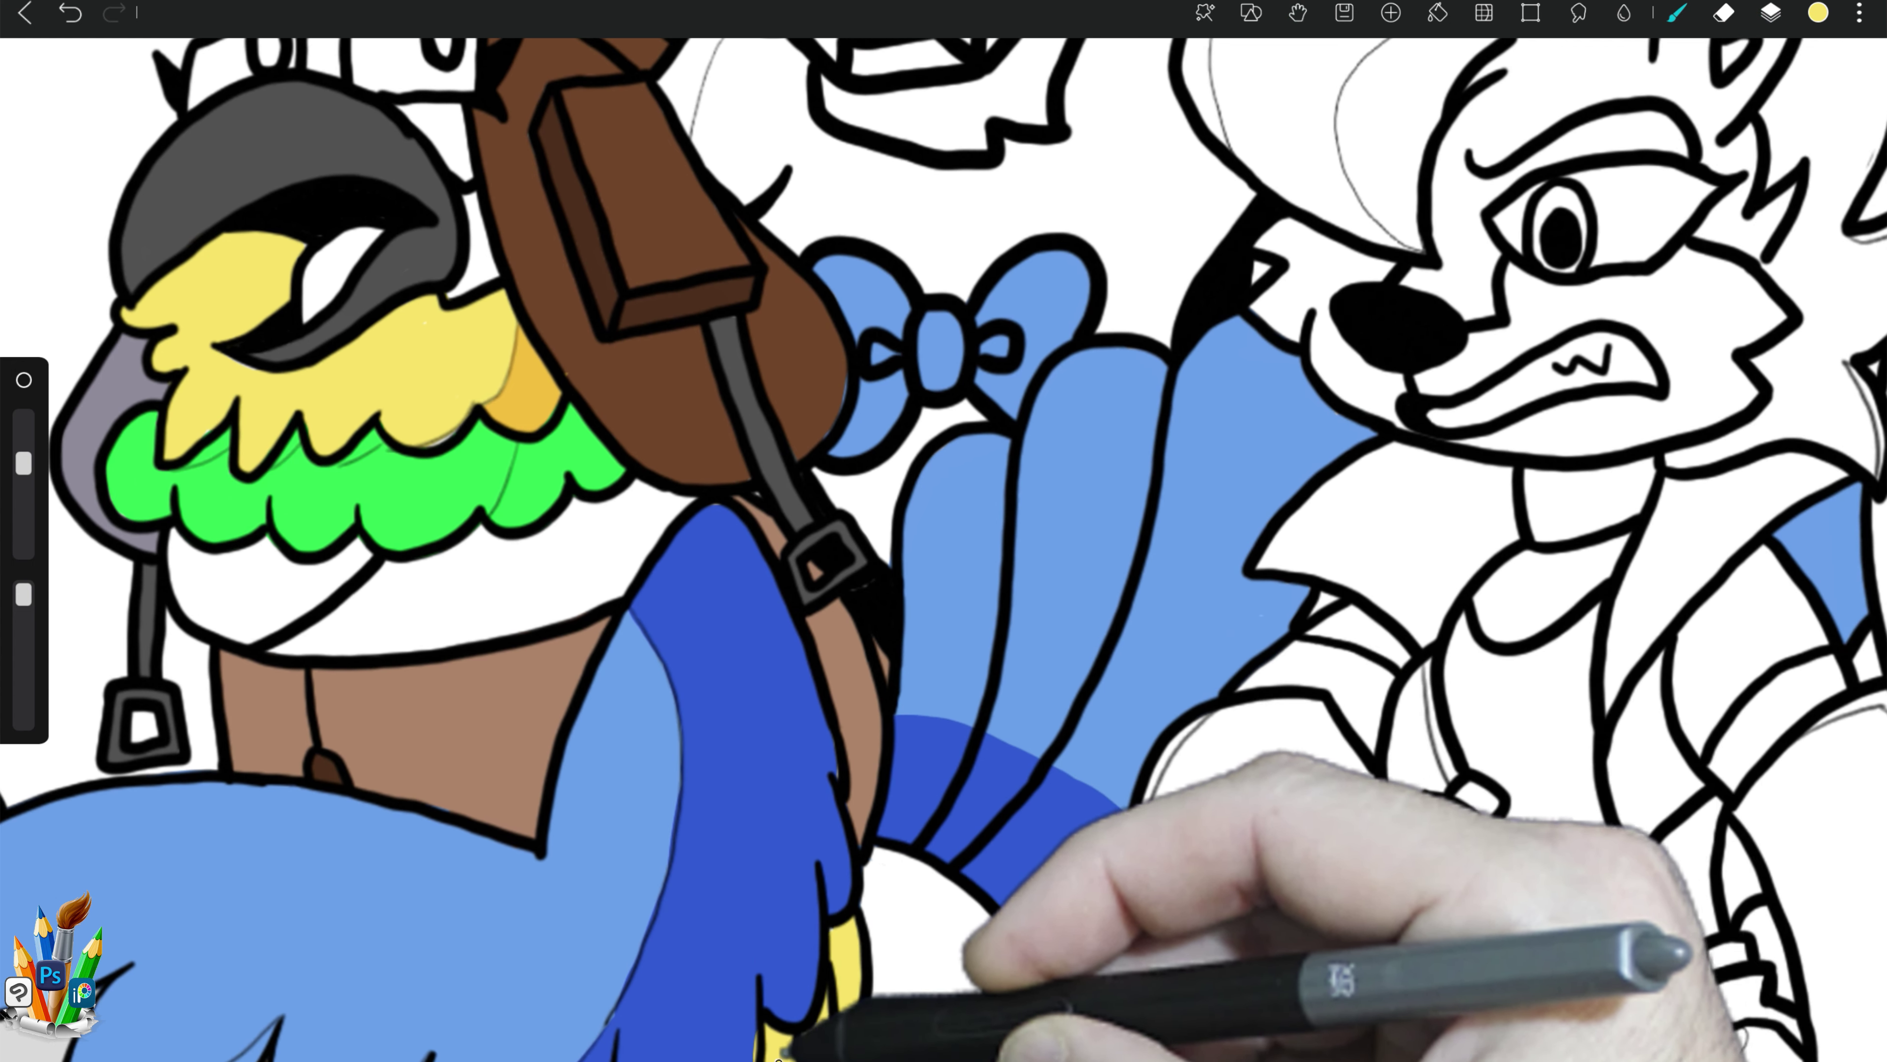
key("e")
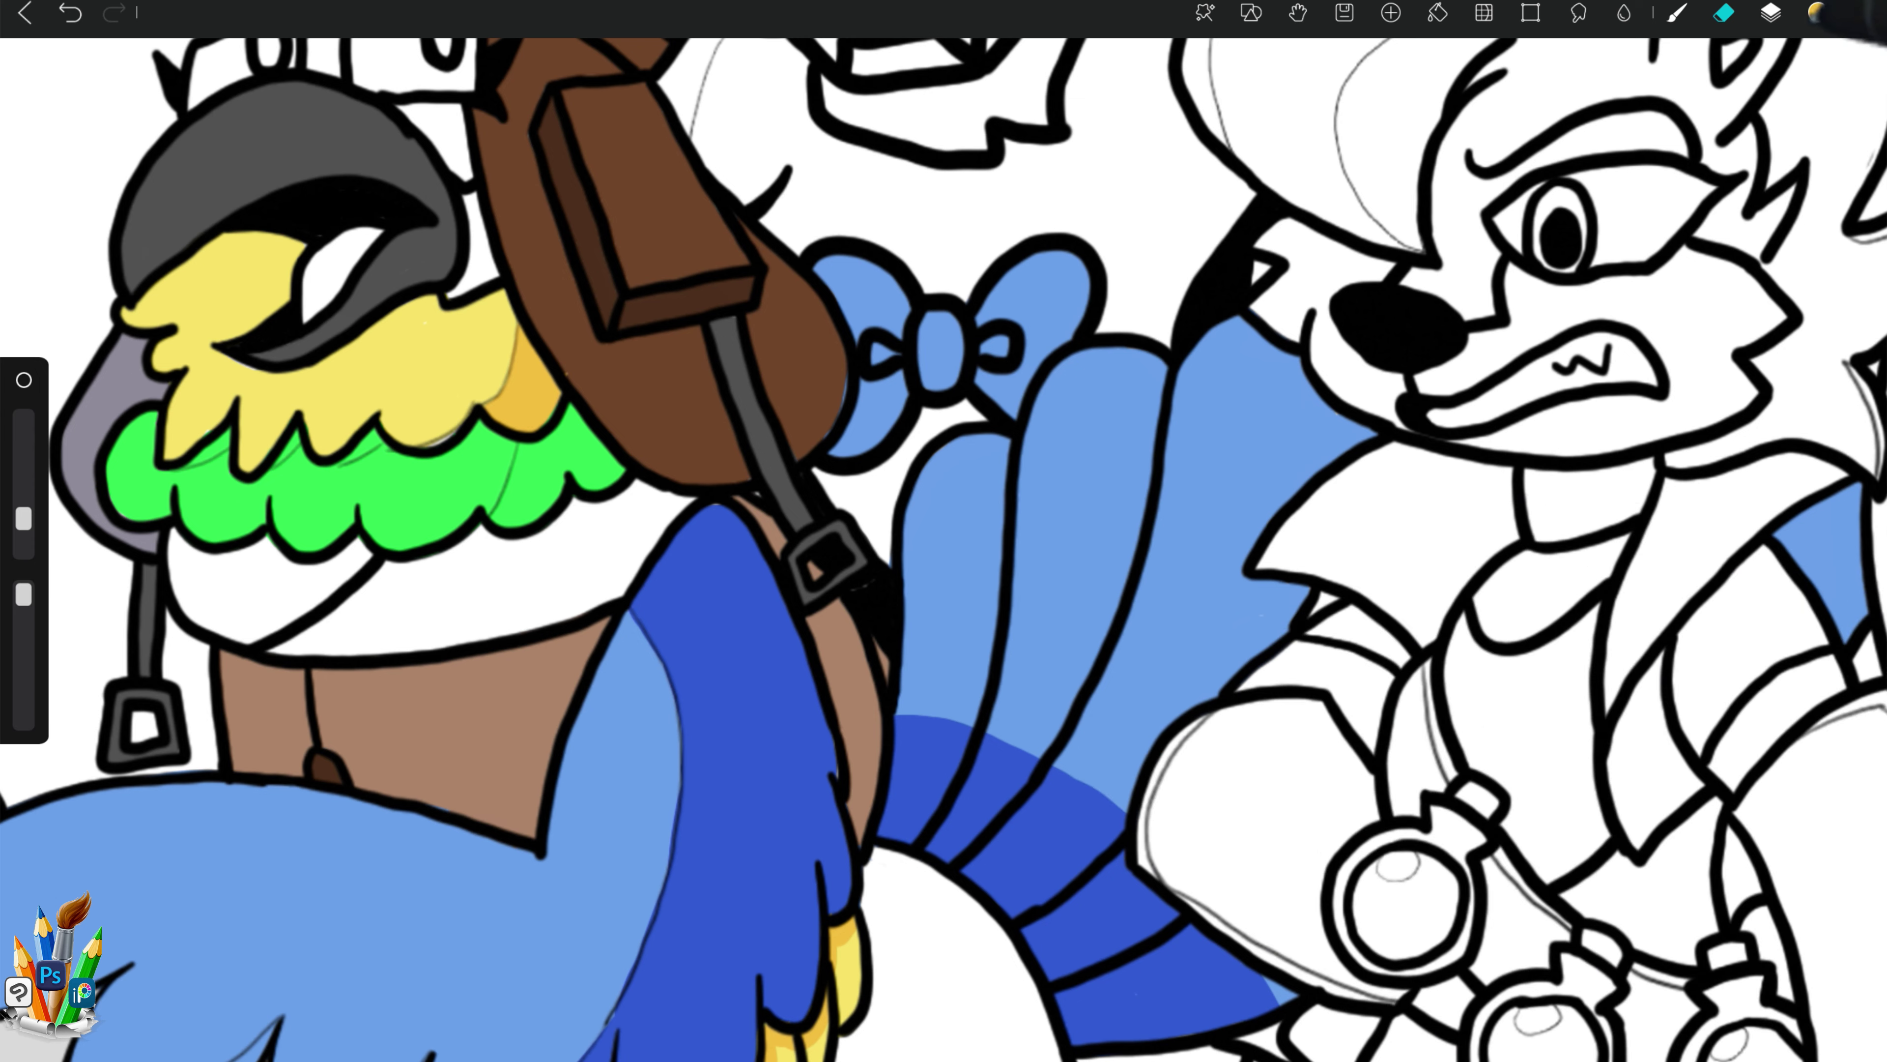
Step: Choose dark green, reposition the new layer, and fill beneath the blue tail feathers
left_click(1818, 13)
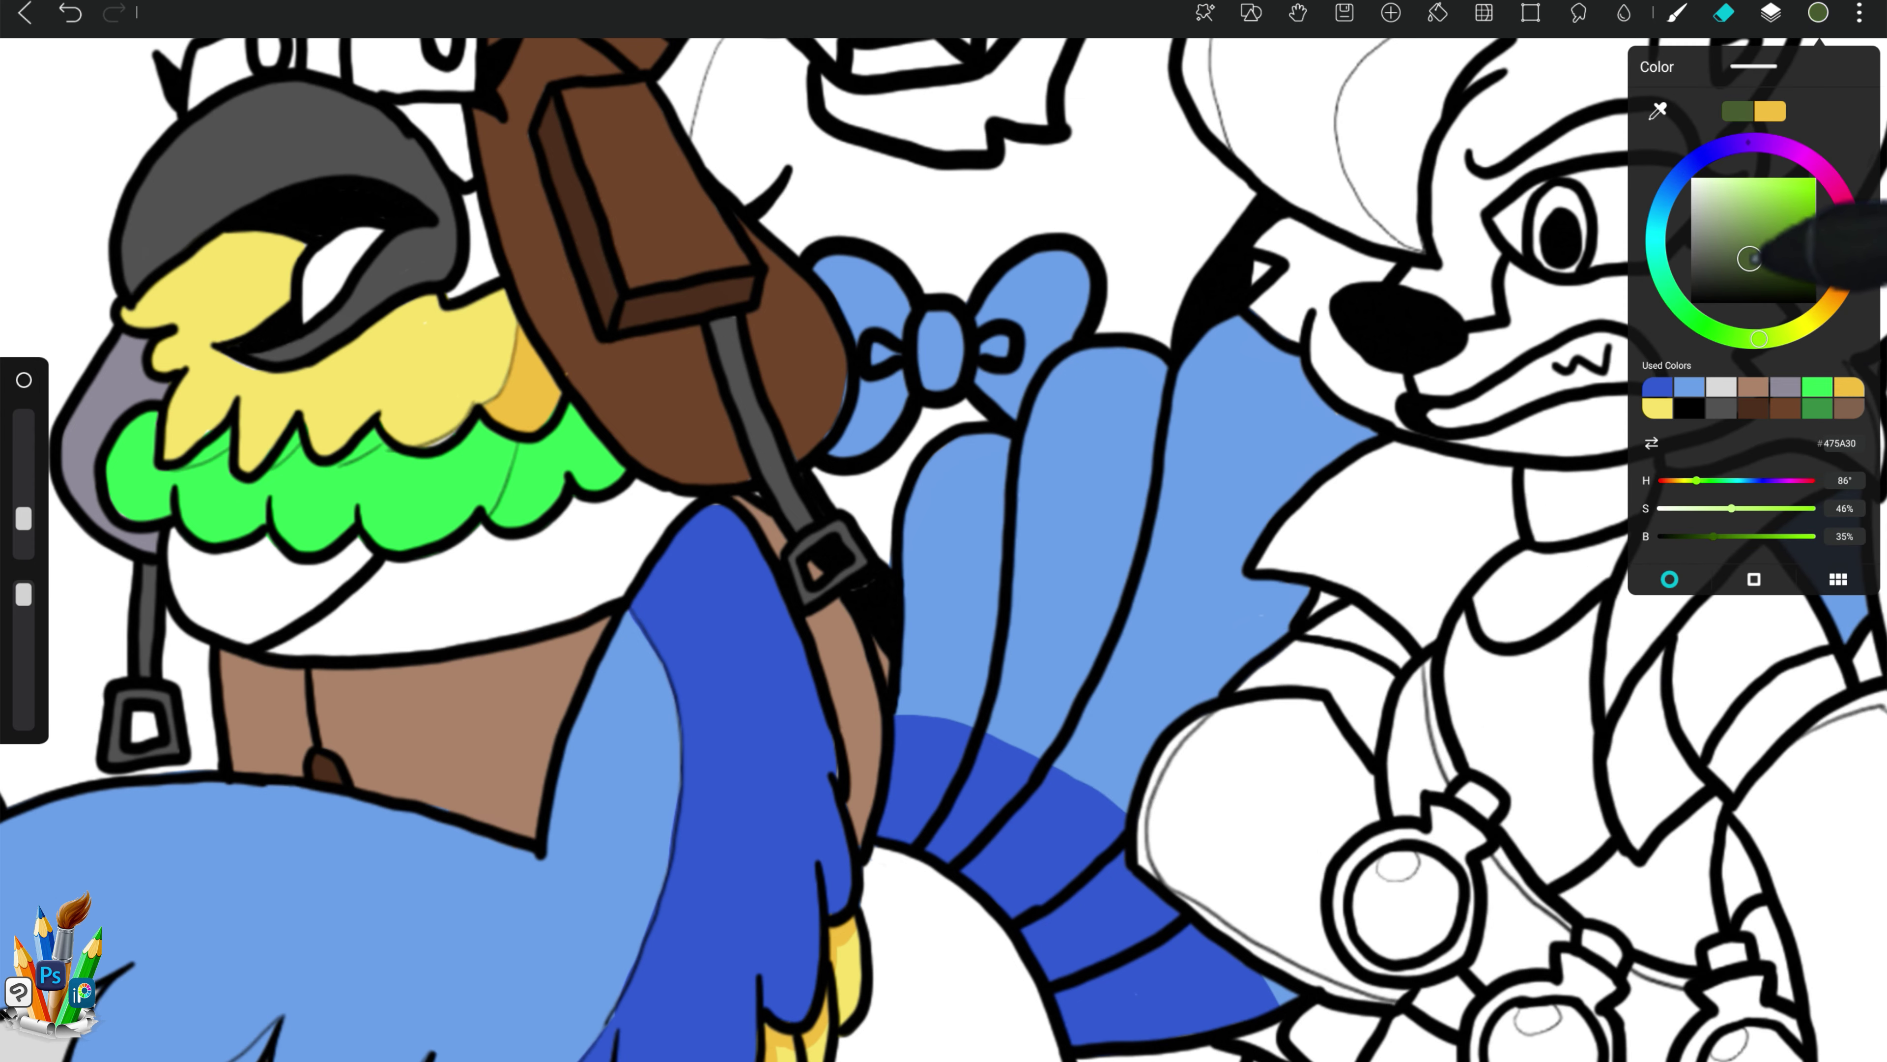
left_click(1818, 13)
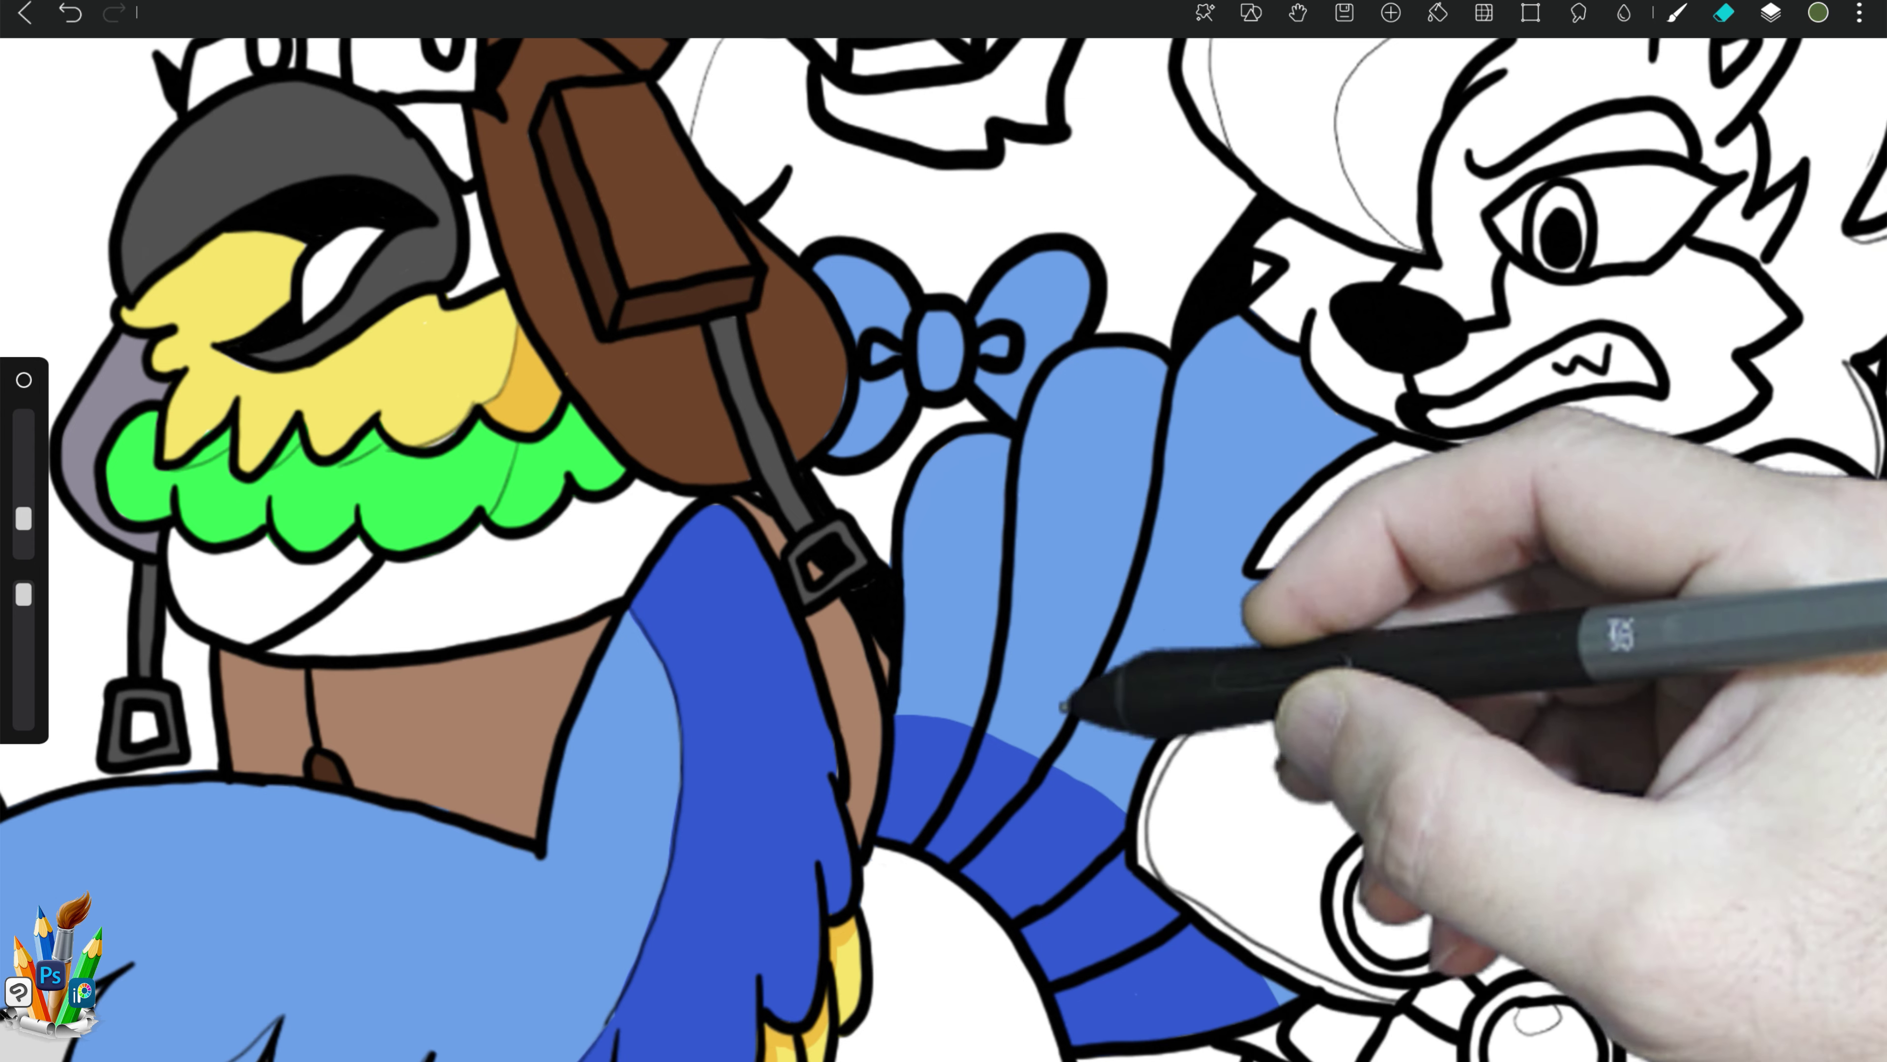
left_click(1771, 12)
left_click_drag(1739, 331, 1739, 314)
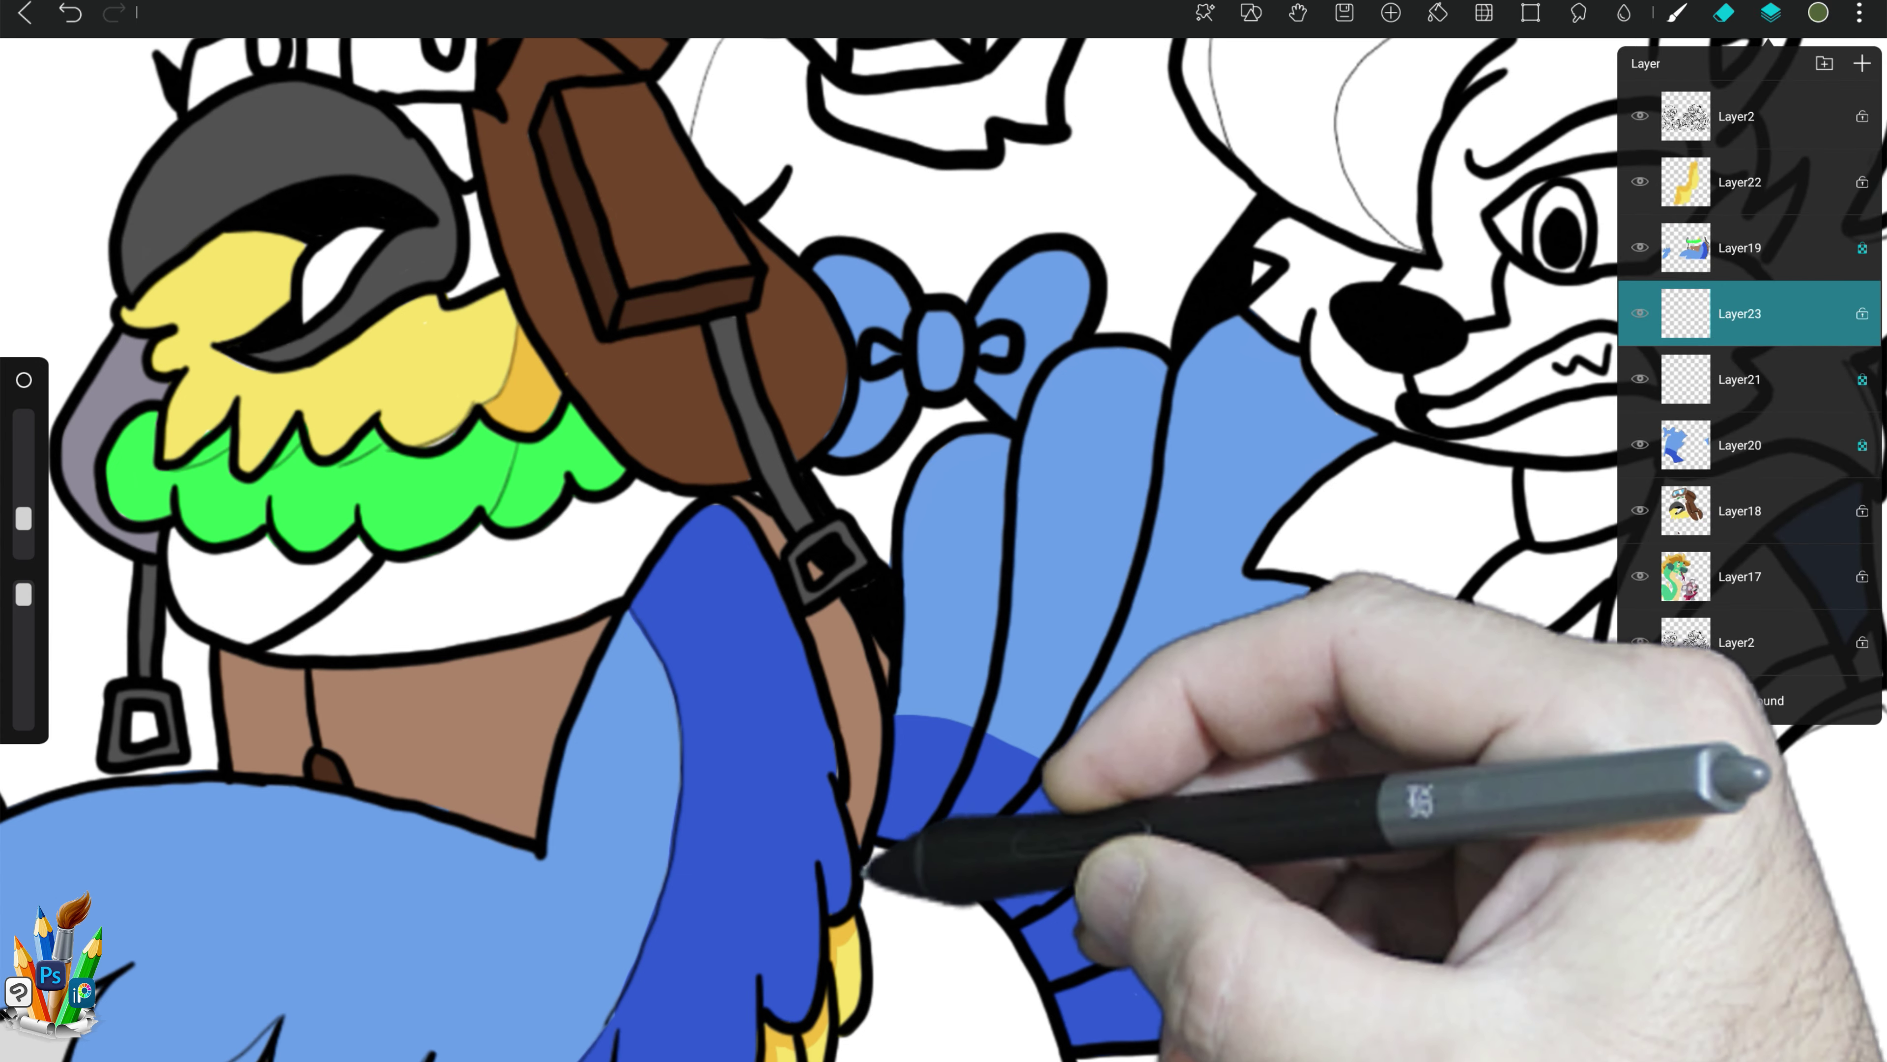
left_click(1041, 792)
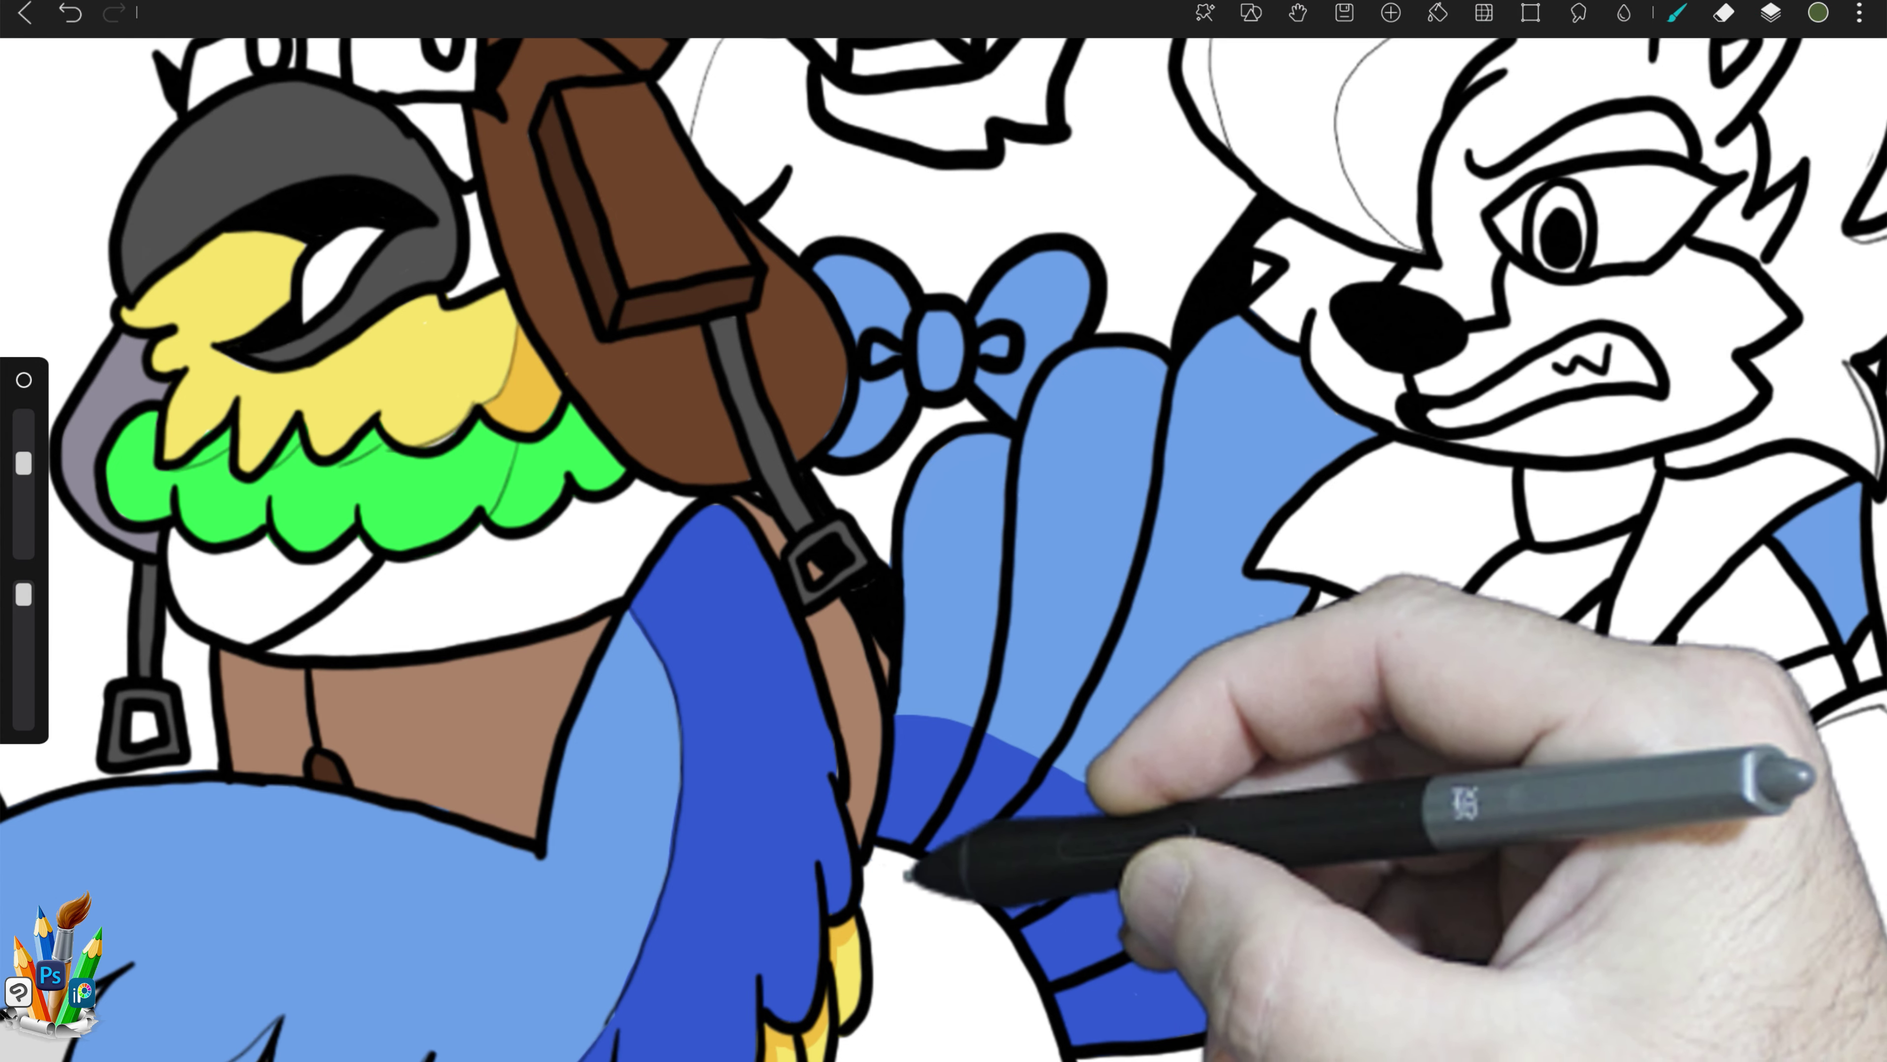
left_click(910, 877)
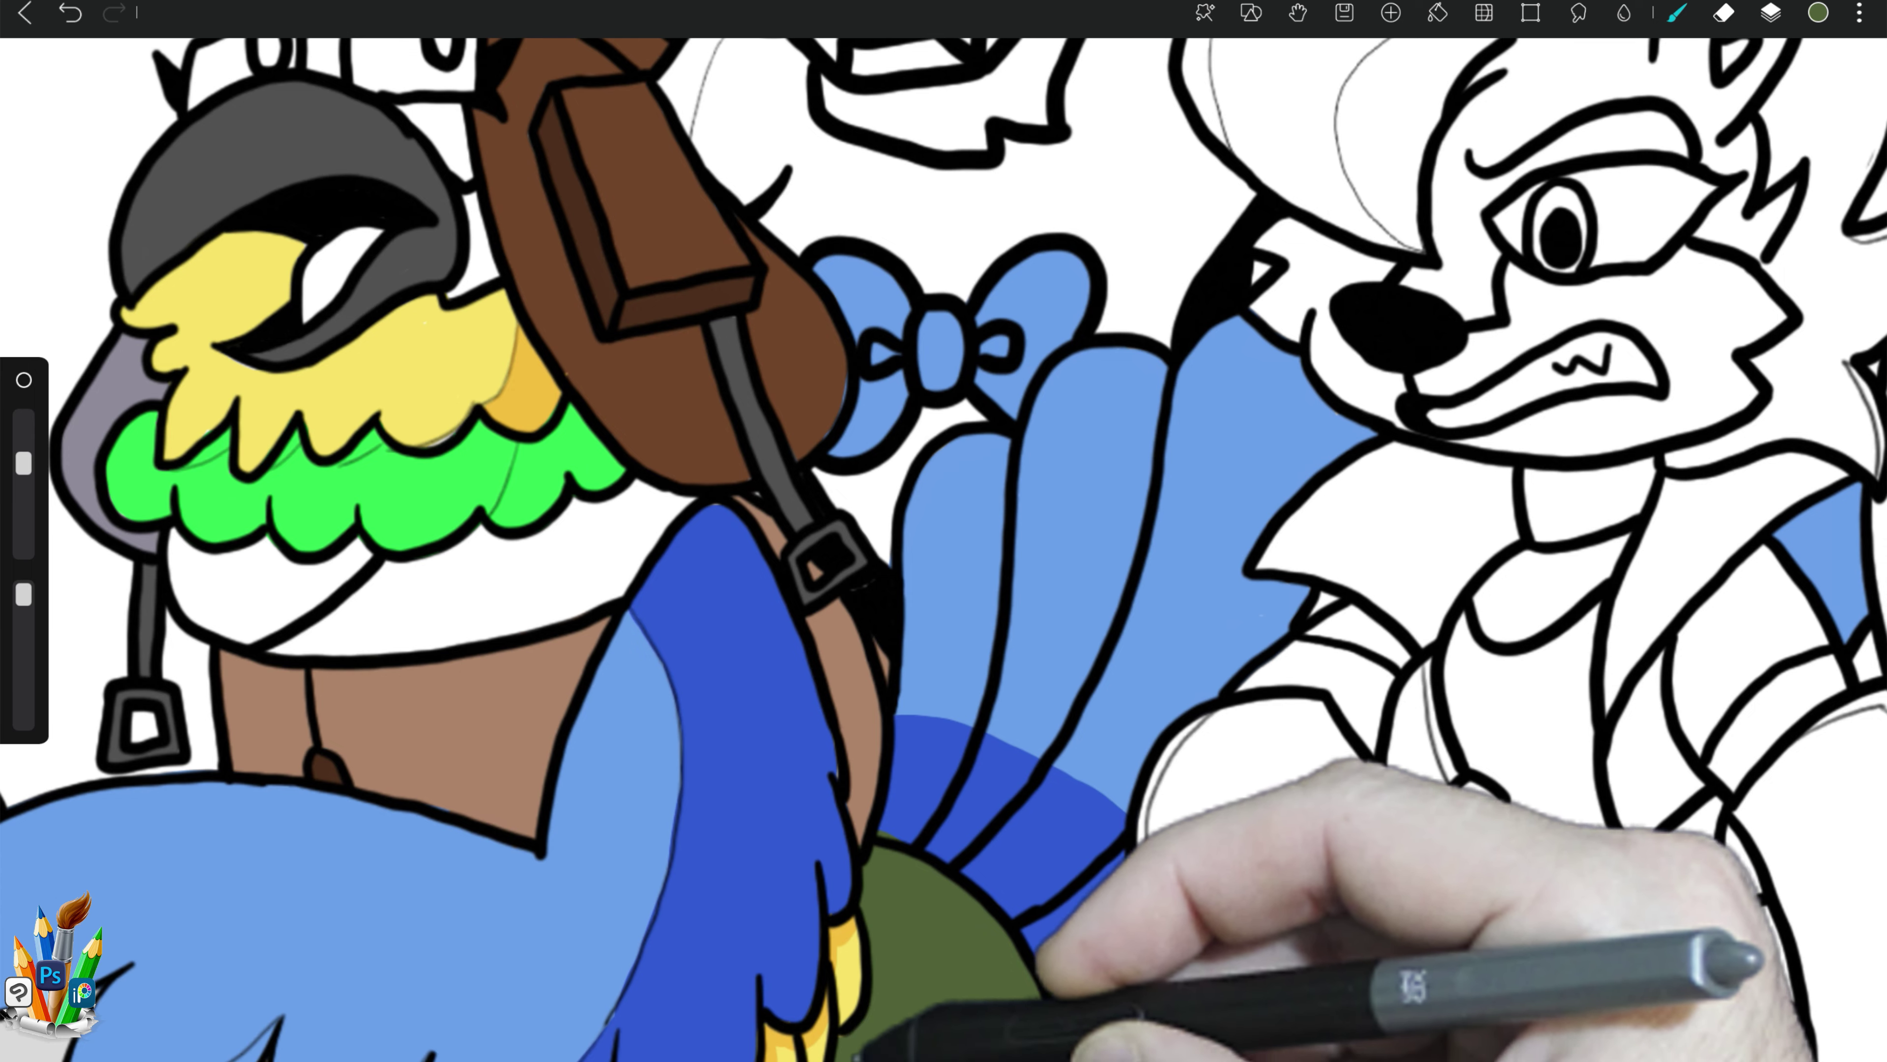
Step: Bring the wolf's head into view, choose dark purple, and select Layer23
key("e")
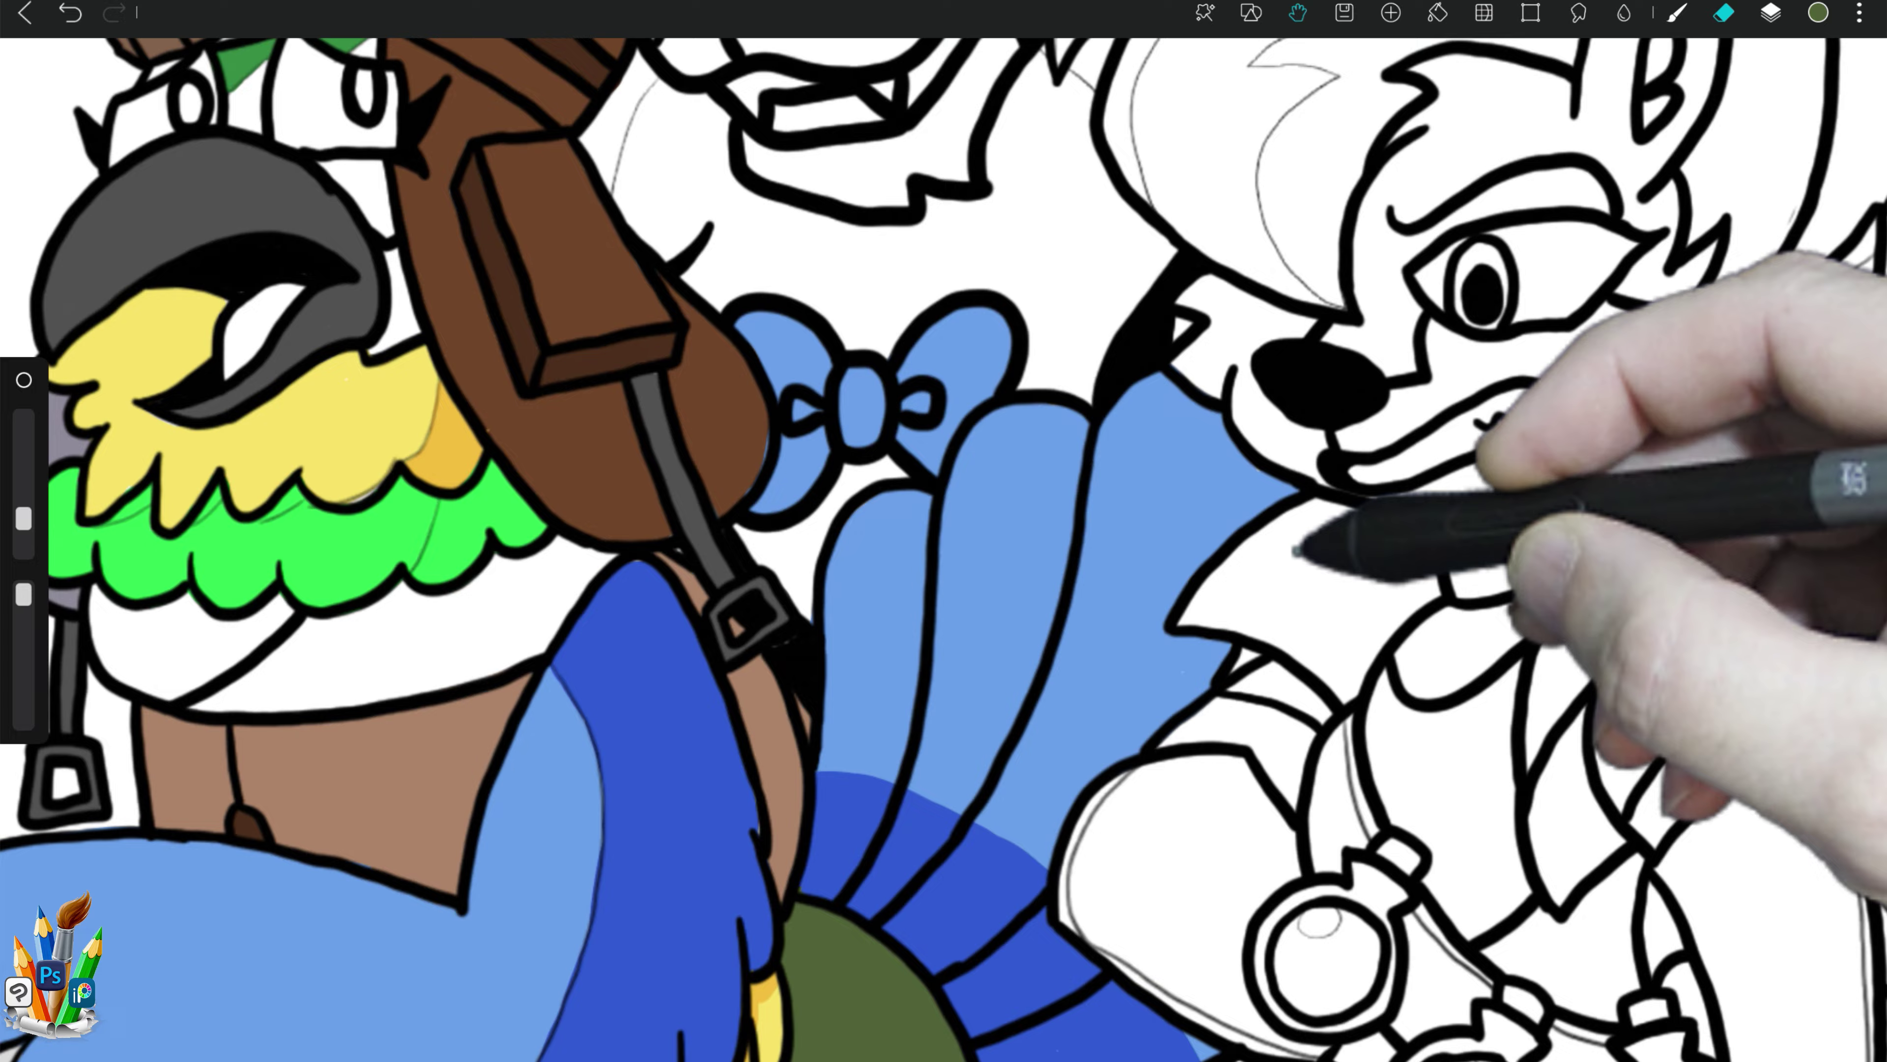
mouse_move(1330, 557)
left_mouse_down()
mouse_move(1011, 465)
mouse_move(977, 539)
mouse_move(1011, 863)
left_mouse_up()
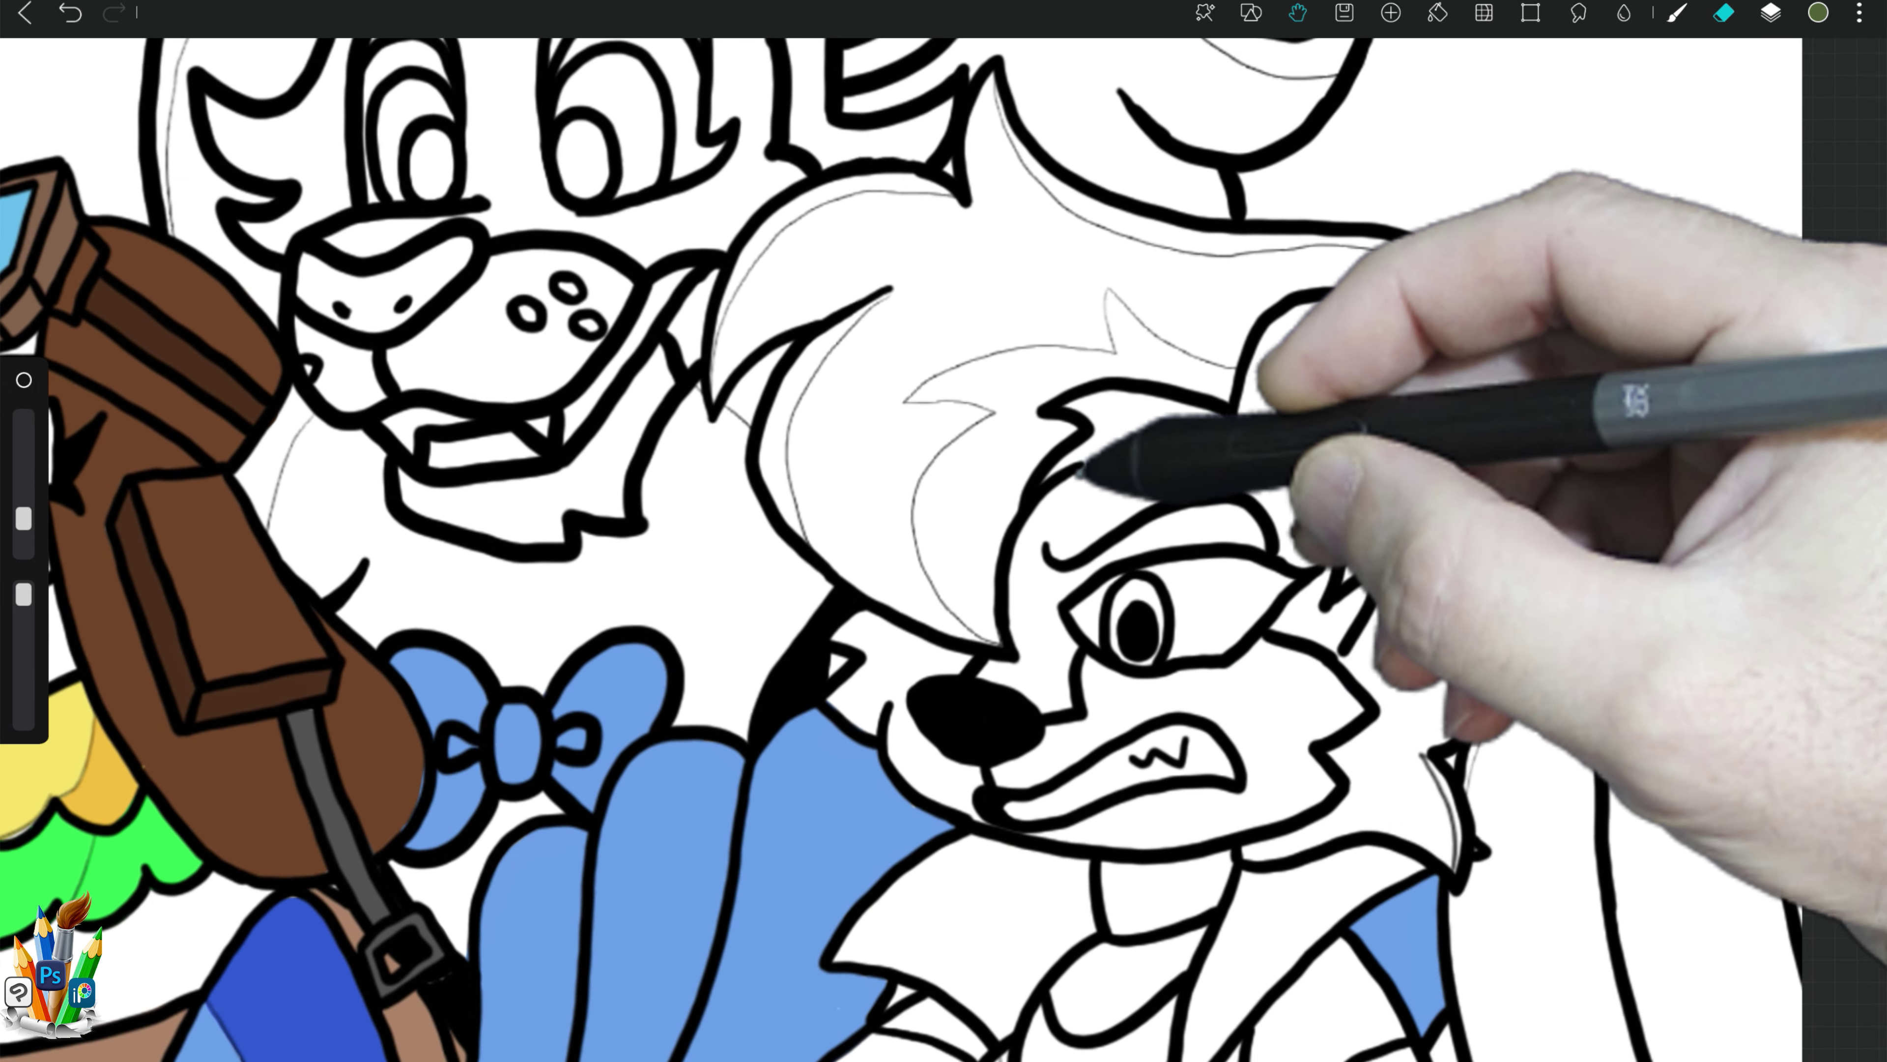
left_click(1818, 12)
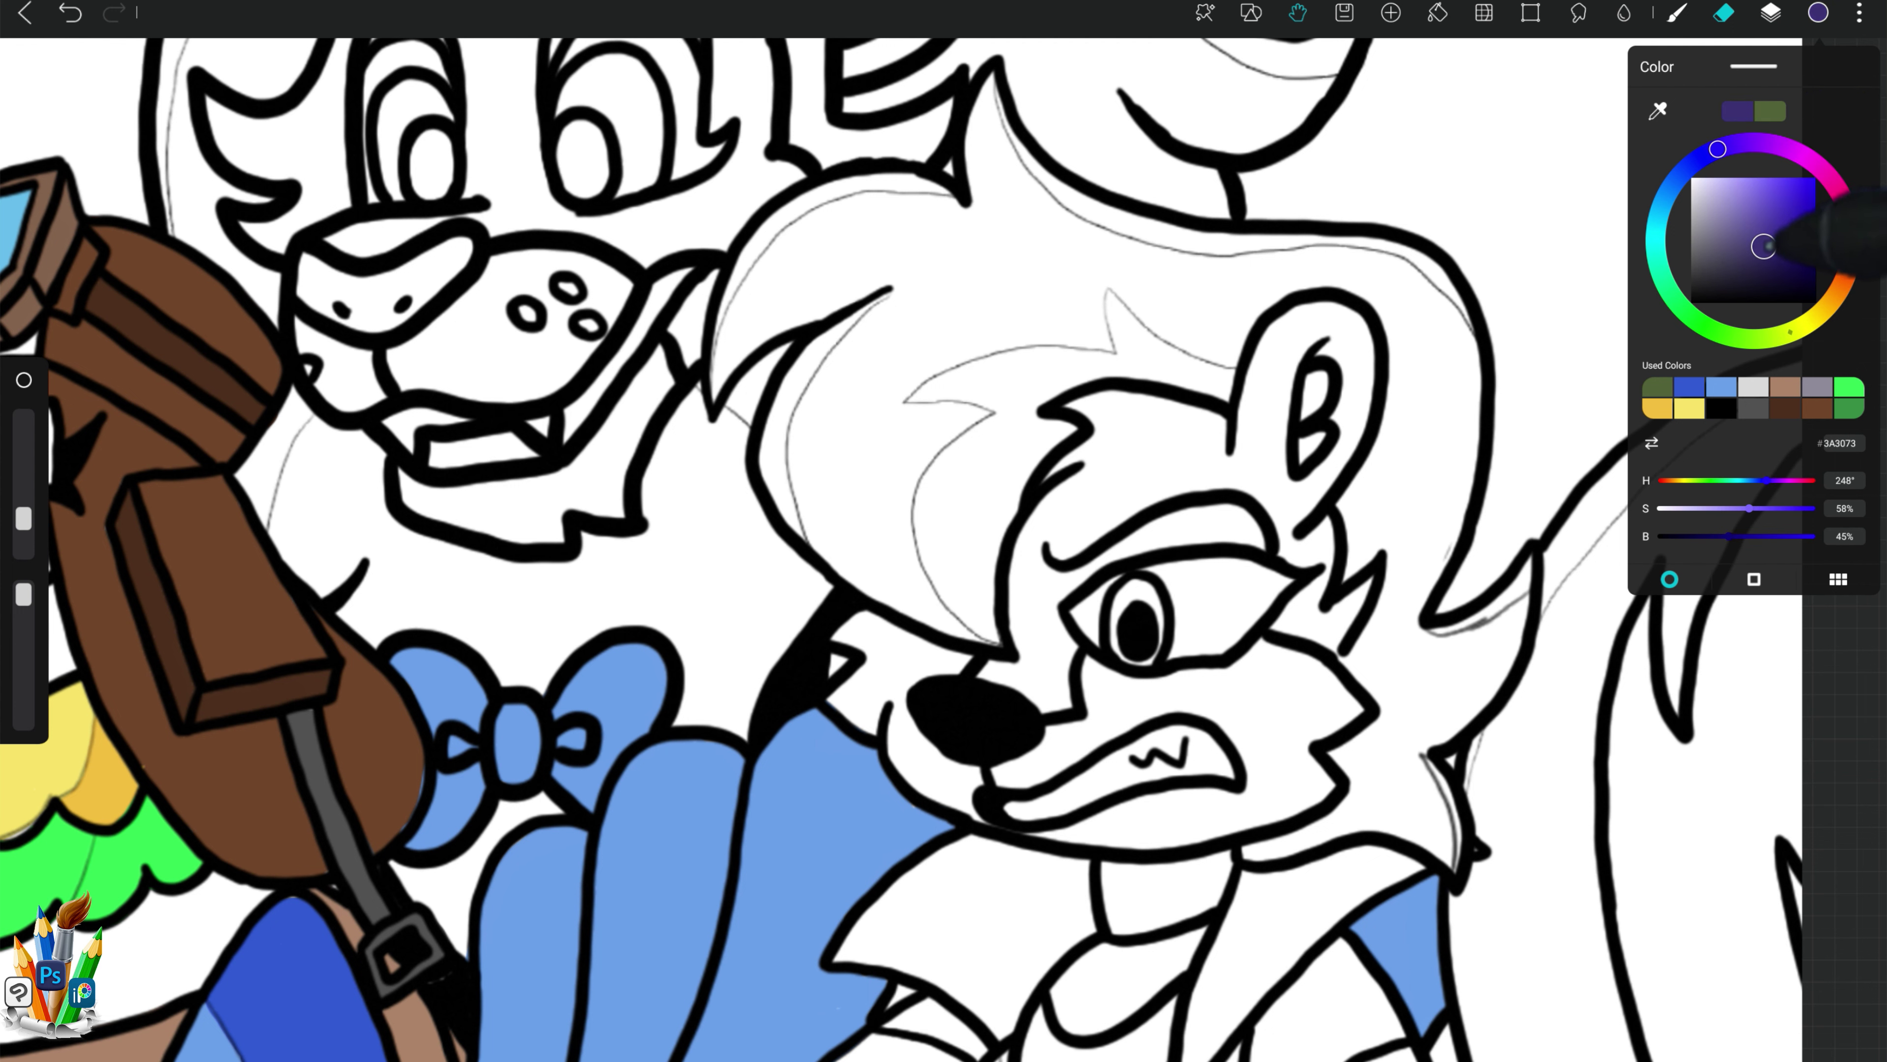
left_click(1818, 13)
left_click(1771, 13)
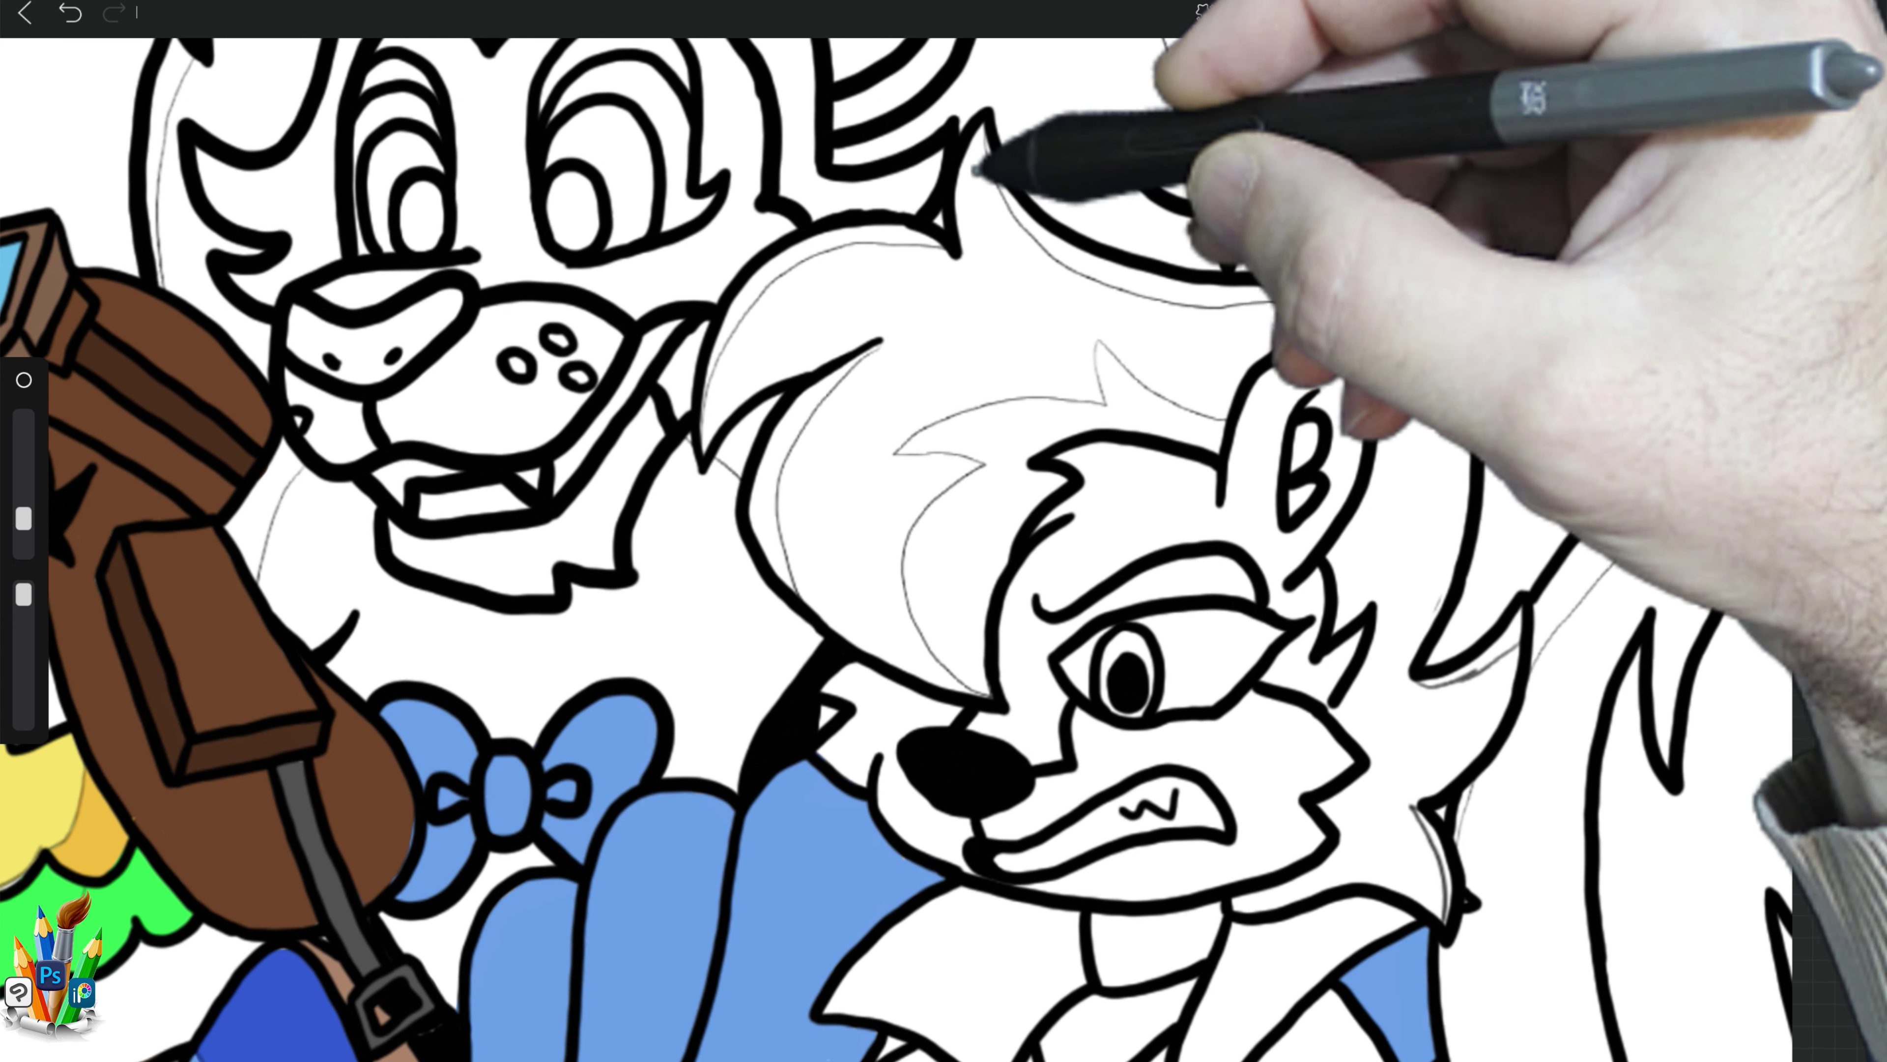
Step: Paint the wolf's ear tip, hair crescent, tuft and side strands dark purple
left_click_drag(985, 126, 962, 200)
mouse_move(846, 226)
left_mouse_down()
mouse_move(803, 259)
mouse_move(721, 416)
mouse_move(744, 401)
left_mouse_up()
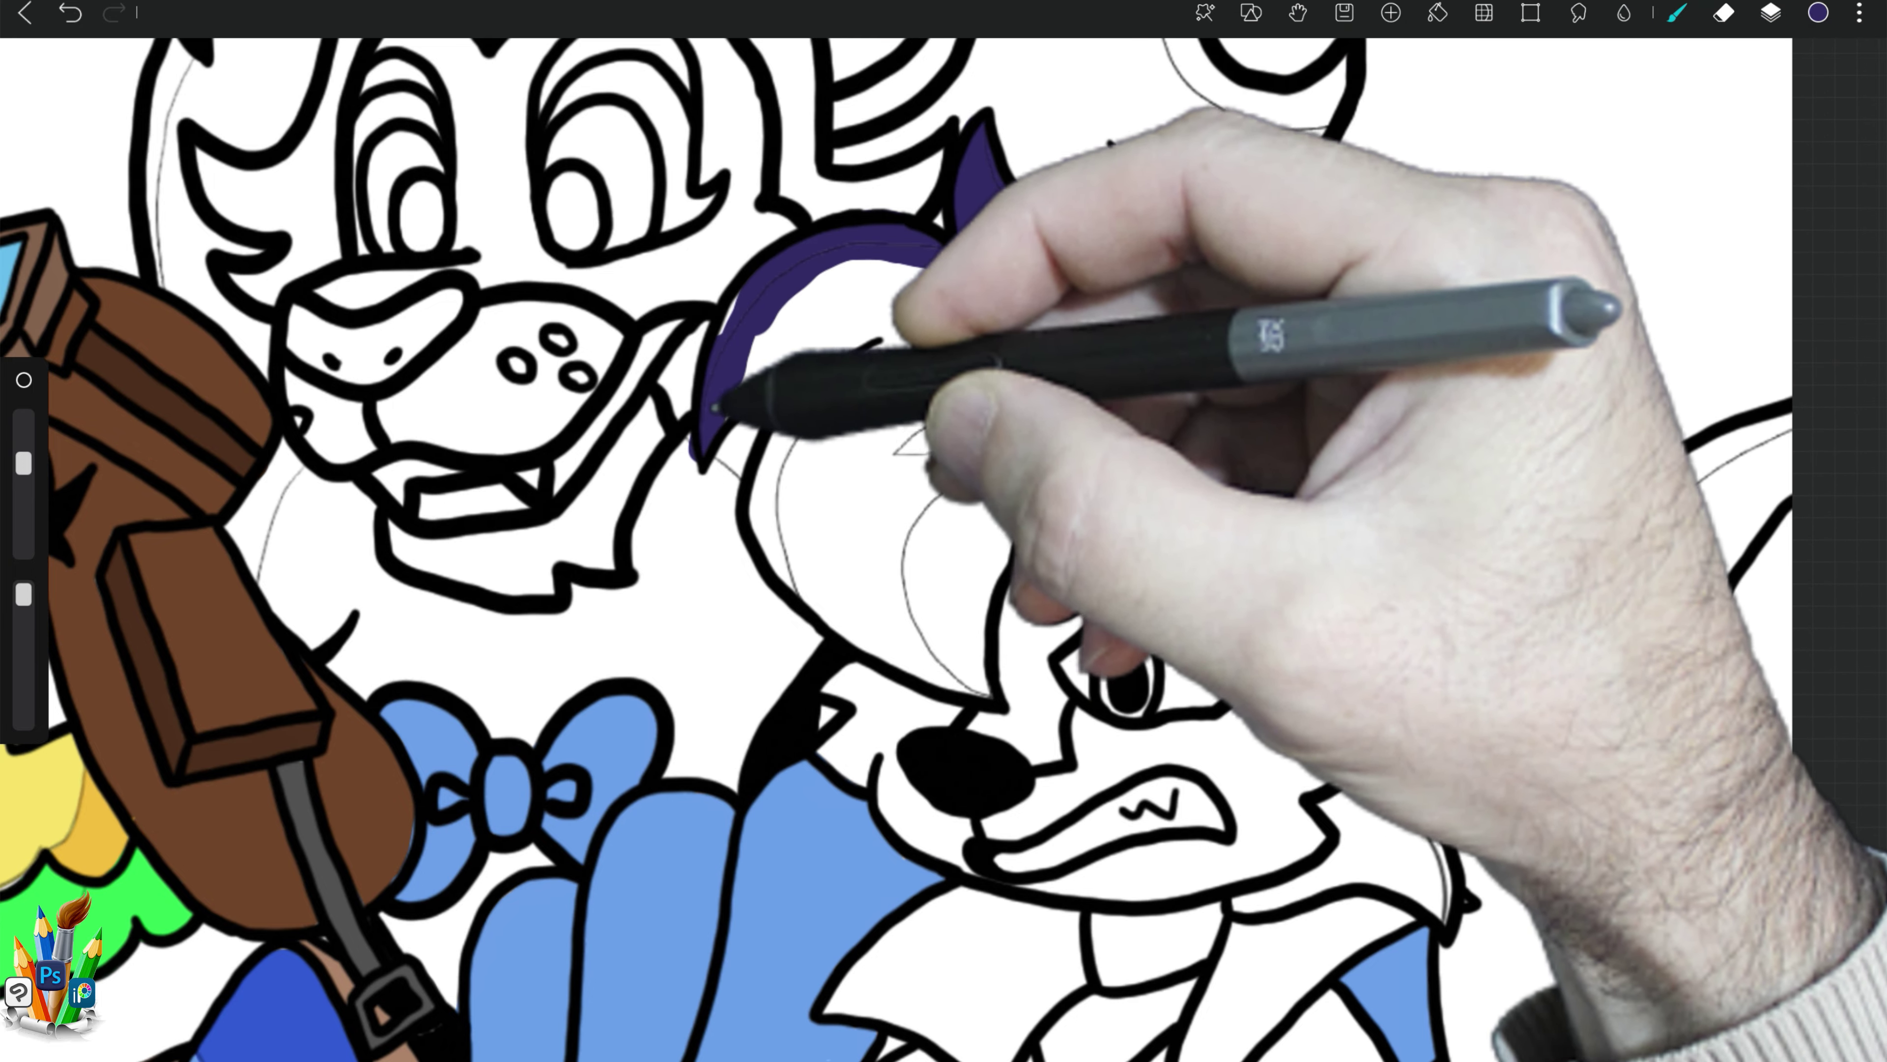
mouse_move(929, 223)
left_mouse_down()
mouse_move(751, 387)
mouse_move(738, 346)
left_mouse_up()
left_click_drag(981, 141, 1029, 279)
mouse_move(891, 246)
left_mouse_down()
mouse_move(817, 491)
mouse_move(928, 669)
mouse_move(982, 673)
mouse_move(1011, 548)
mouse_move(969, 611)
mouse_move(977, 401)
mouse_move(1013, 440)
mouse_move(1144, 381)
mouse_move(1187, 421)
mouse_move(1040, 253)
mouse_move(989, 305)
mouse_move(1092, 384)
mouse_move(1260, 308)
left_mouse_up()
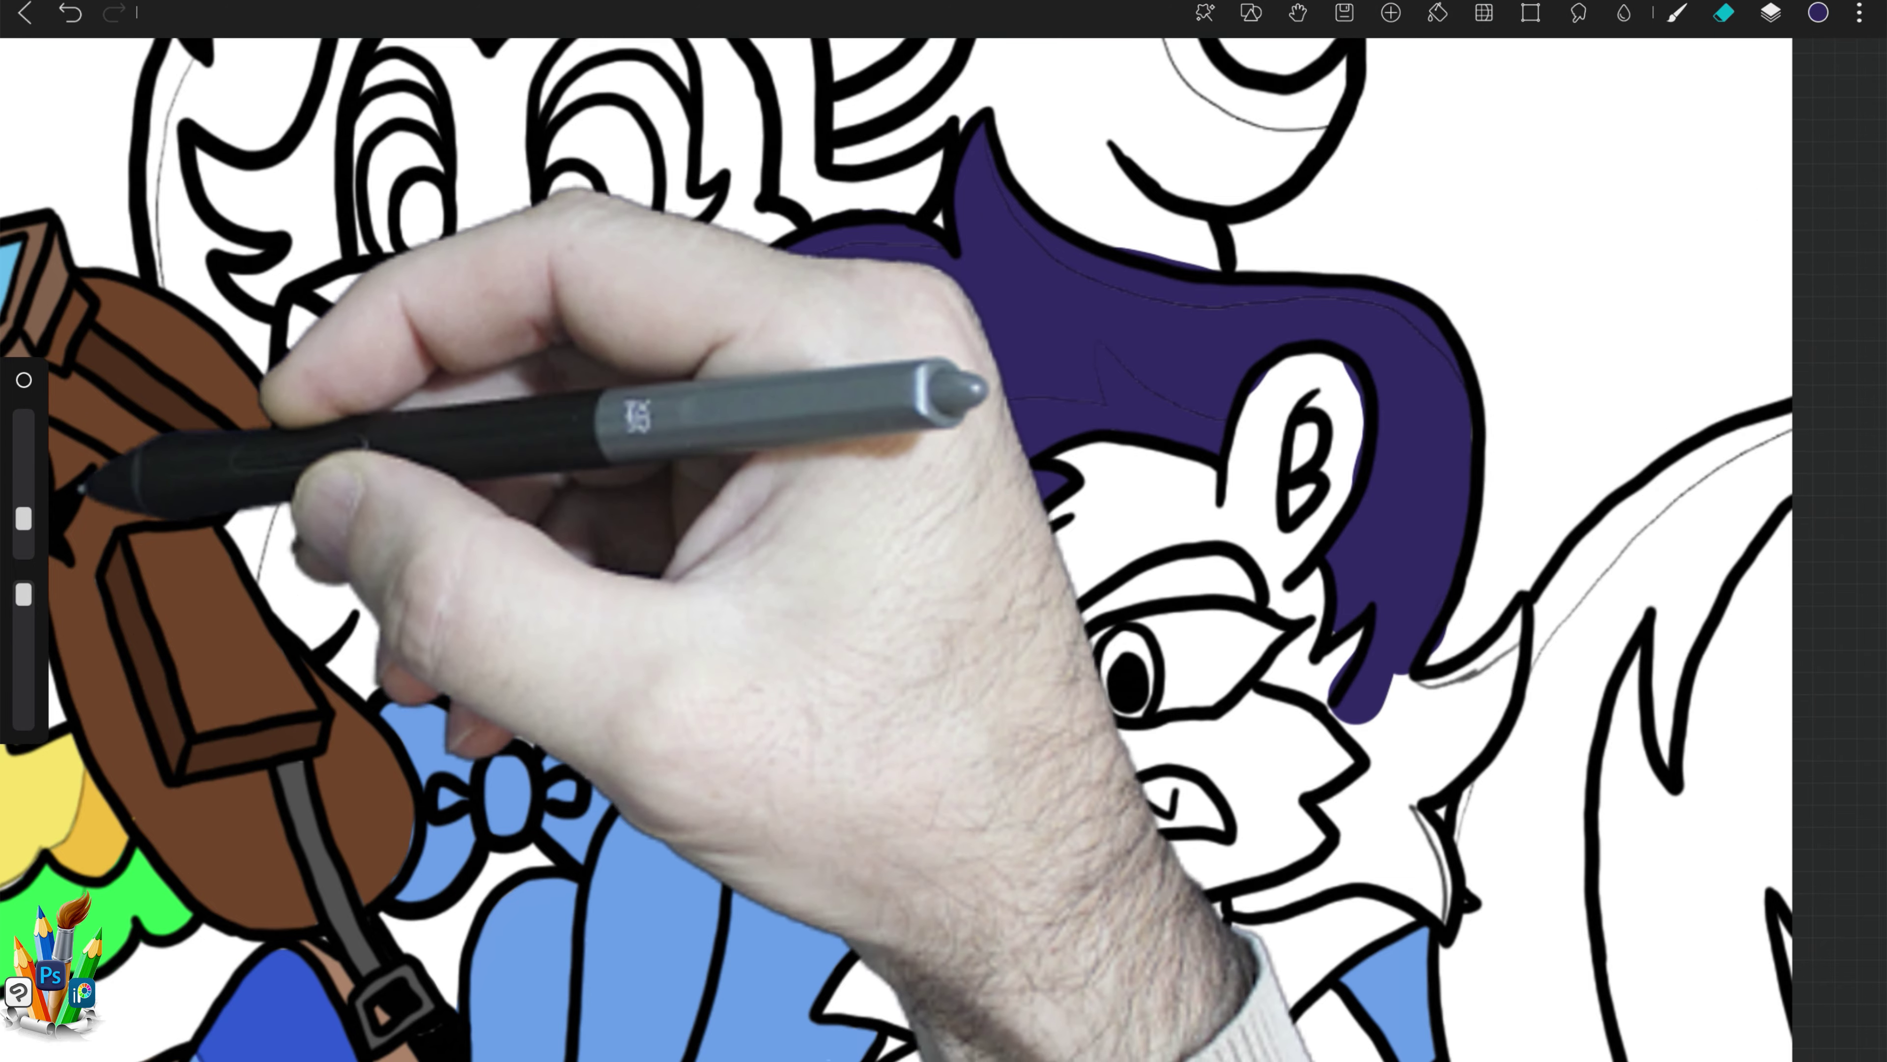
left_click_drag(24, 464, 24, 504)
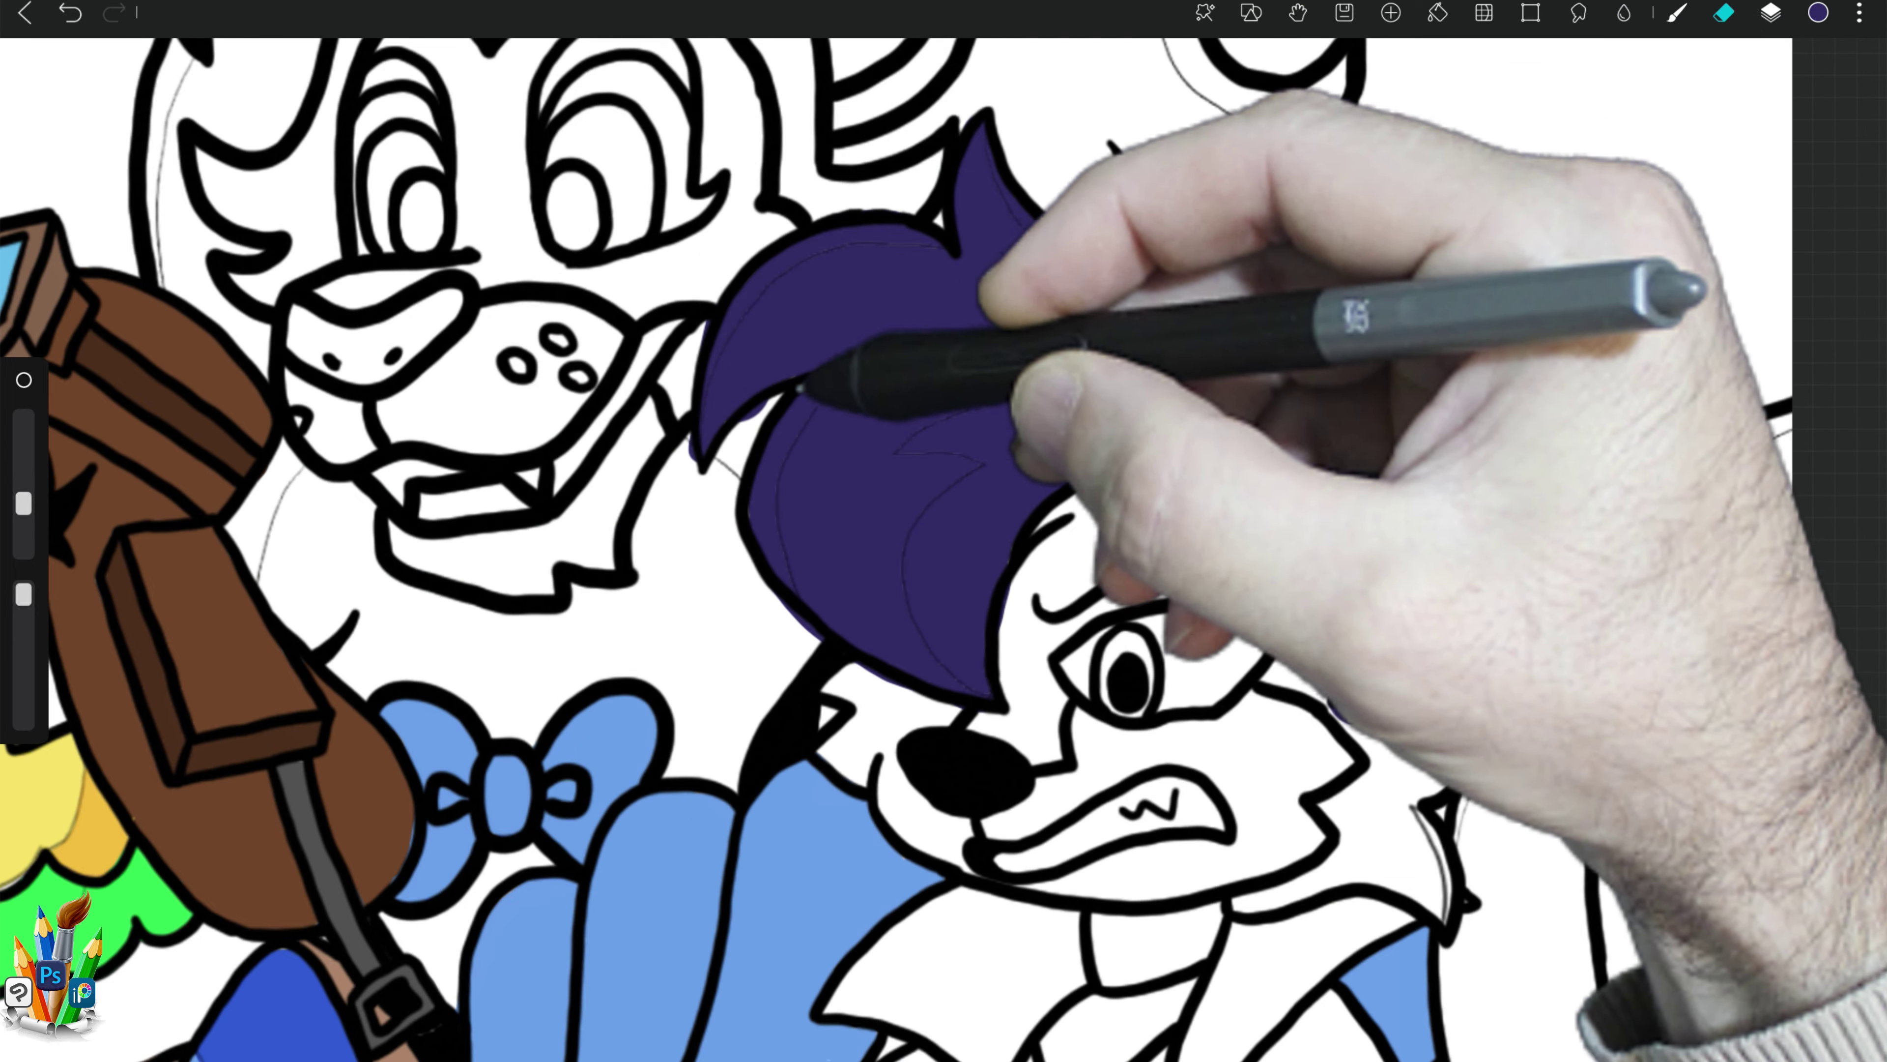
left_click_drag(889, 206, 775, 594)
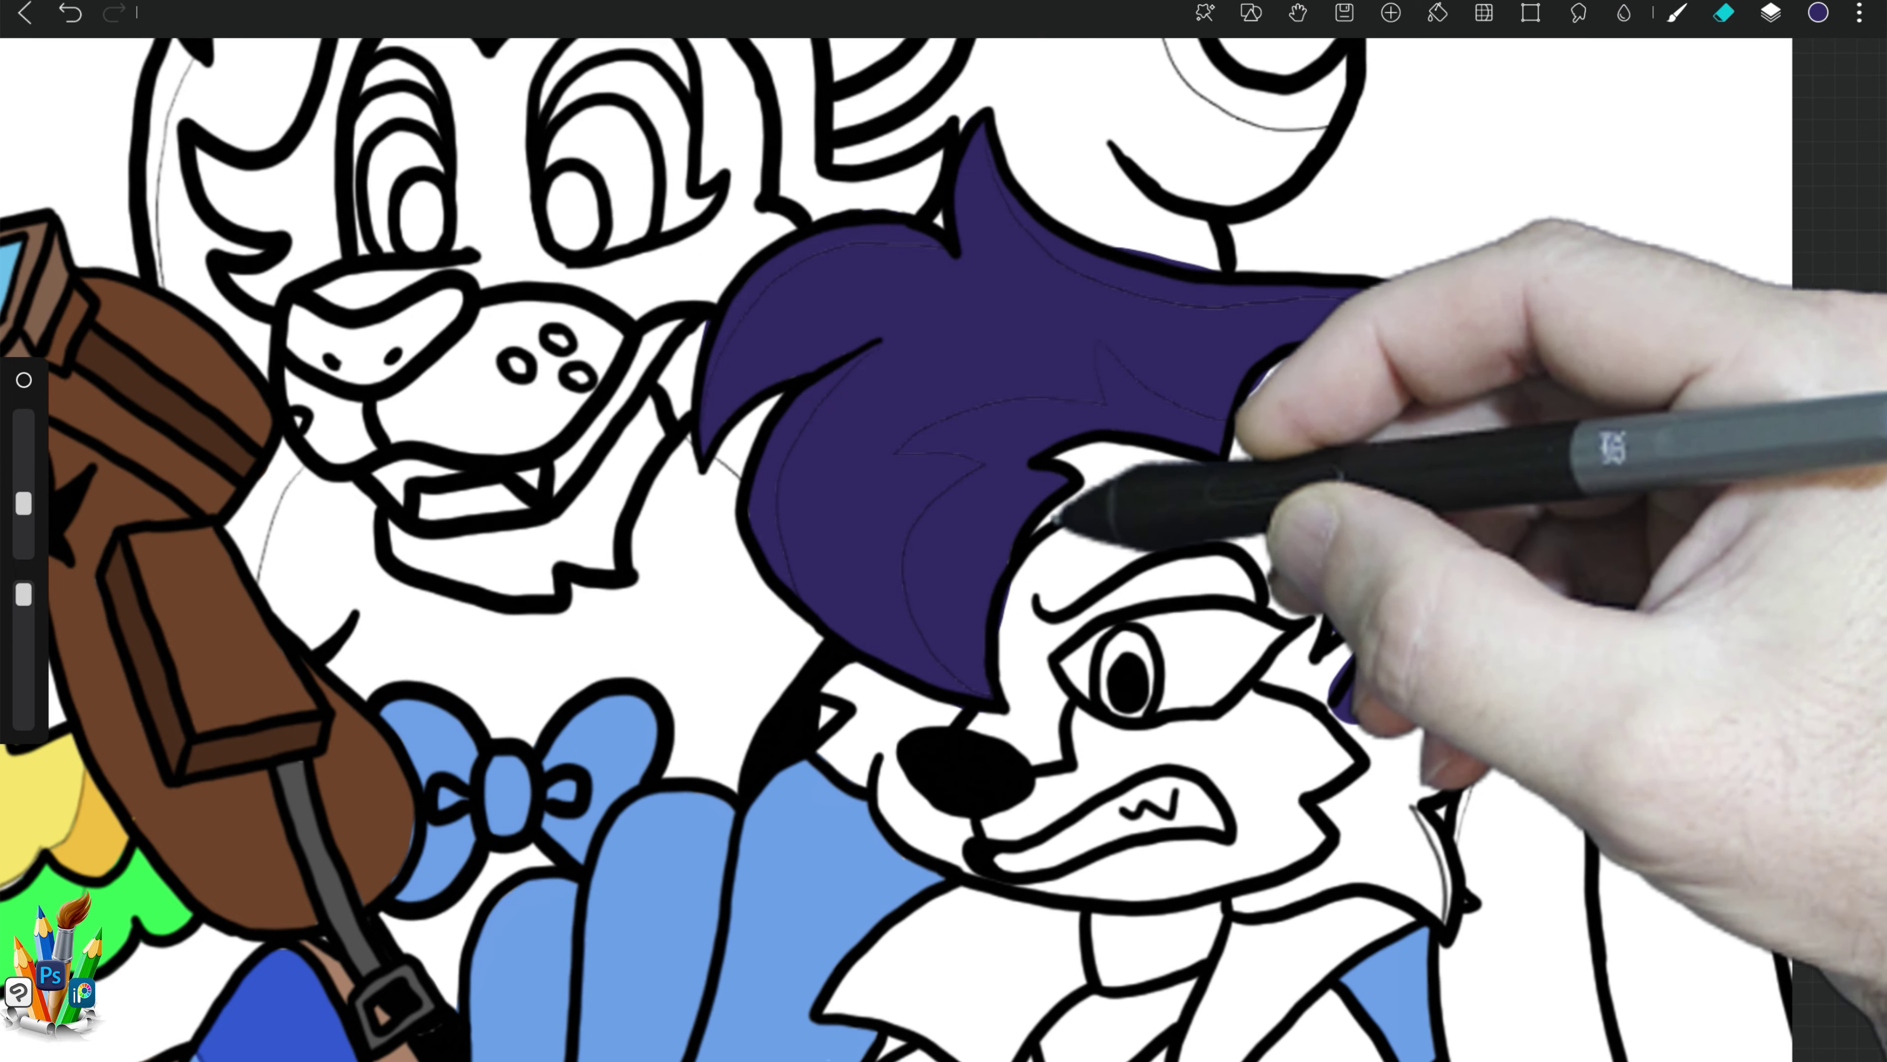
mouse_move(1360, 706)
left_mouse_down()
mouse_move(1327, 366)
mouse_move(1349, 658)
left_mouse_up()
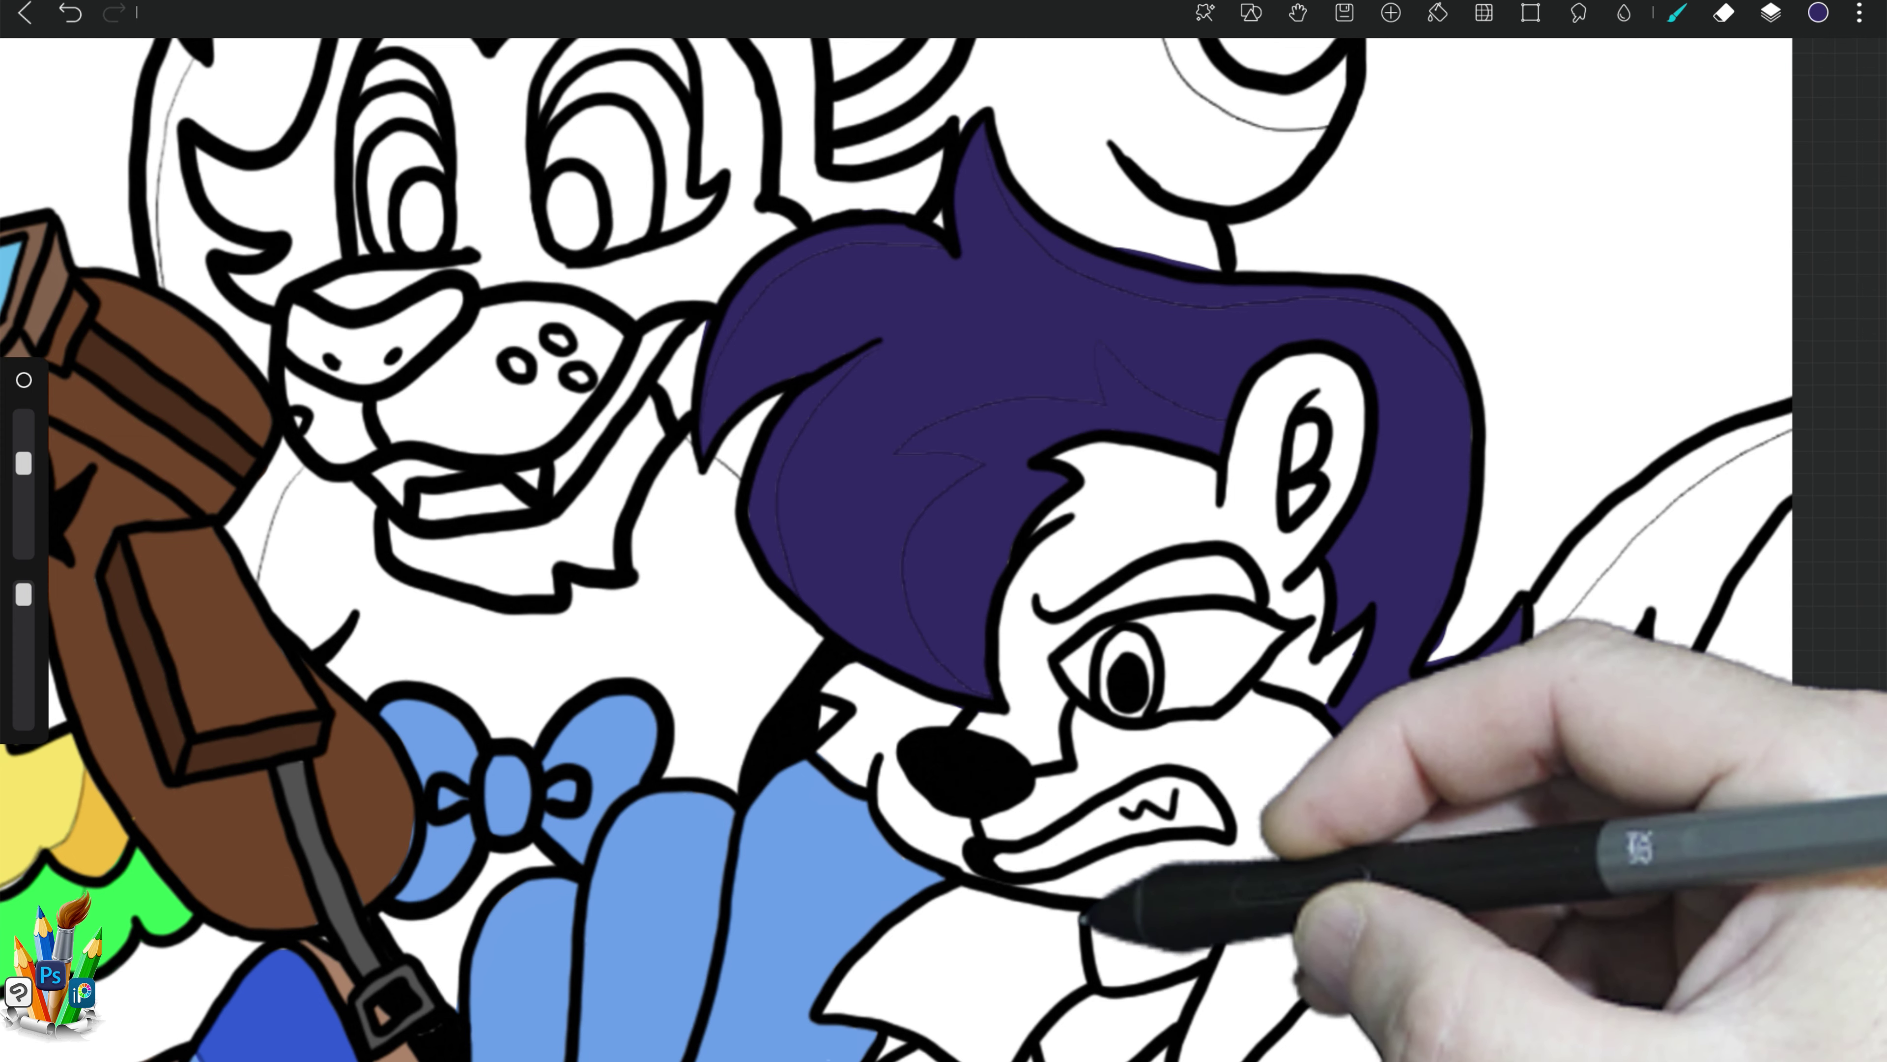
left_click_drag(1098, 918, 1112, 975)
Step: Paint the wolf's collar and strap area dark purple
key("e")
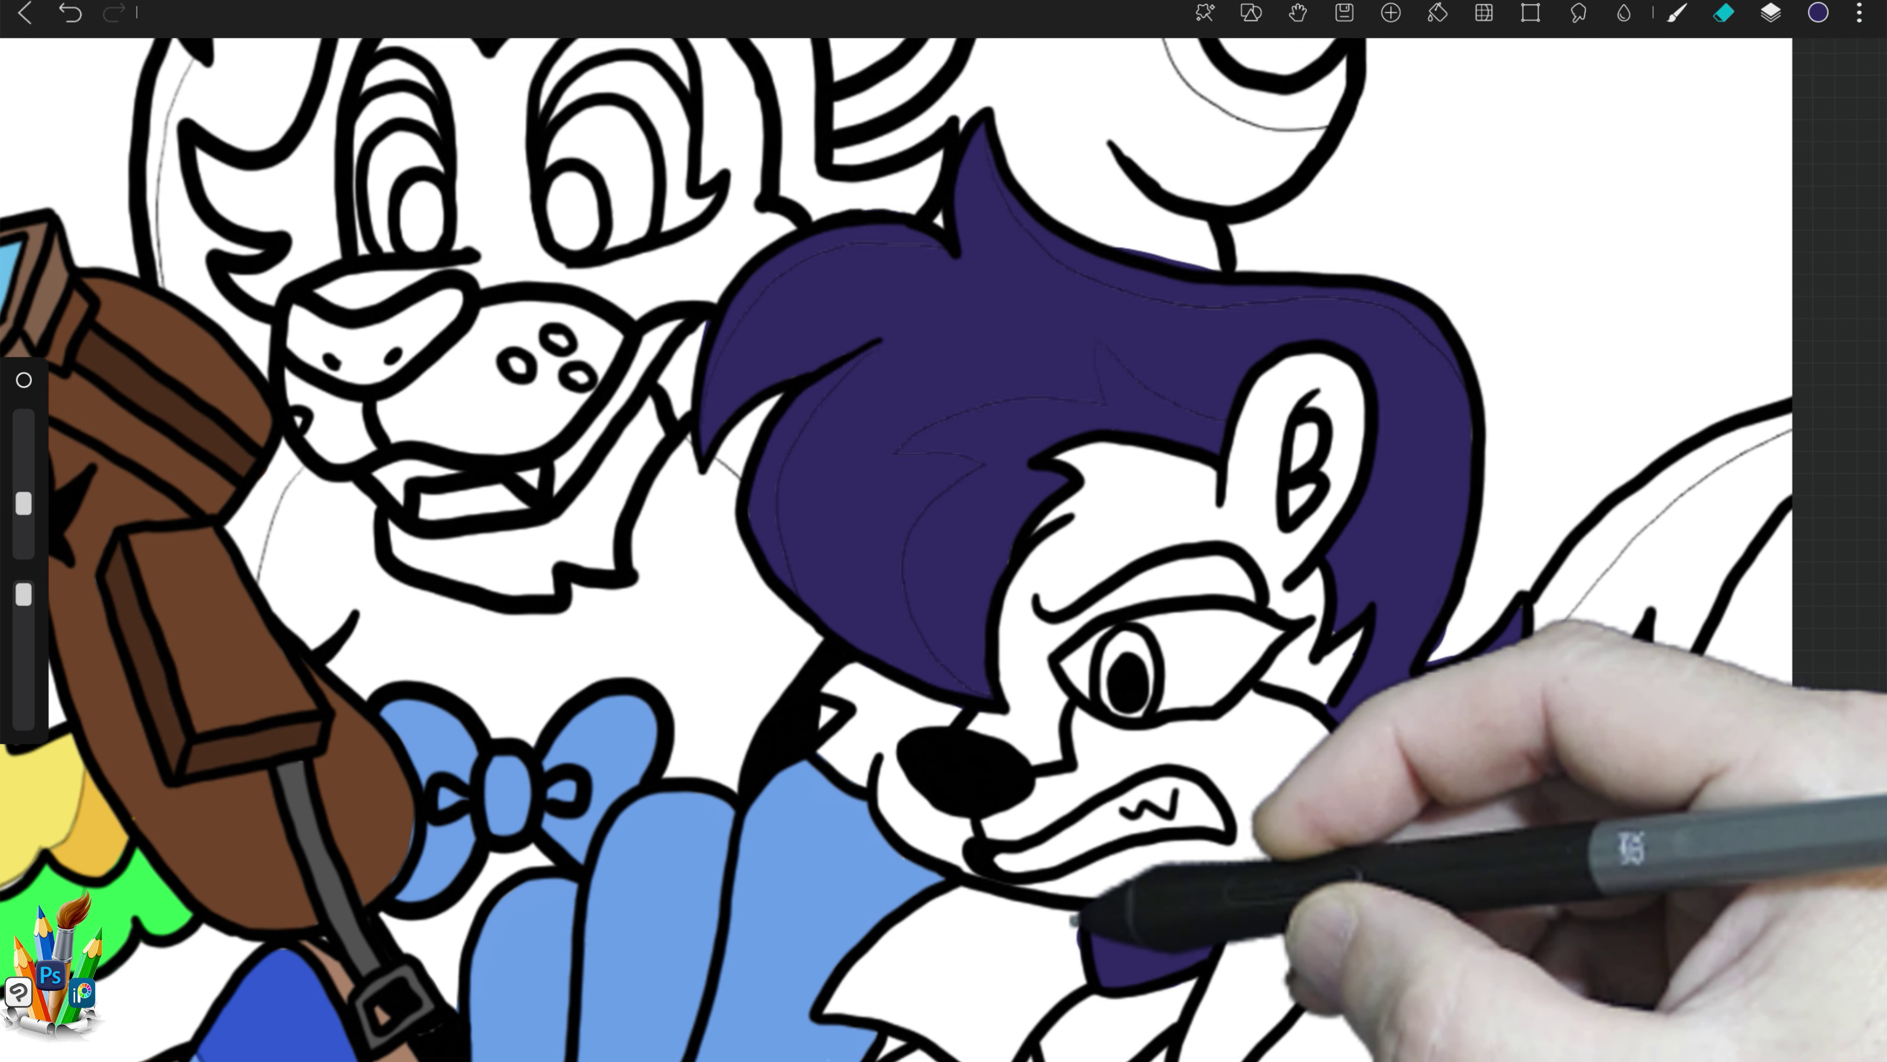
left_click_drag(1322, 996, 1285, 613)
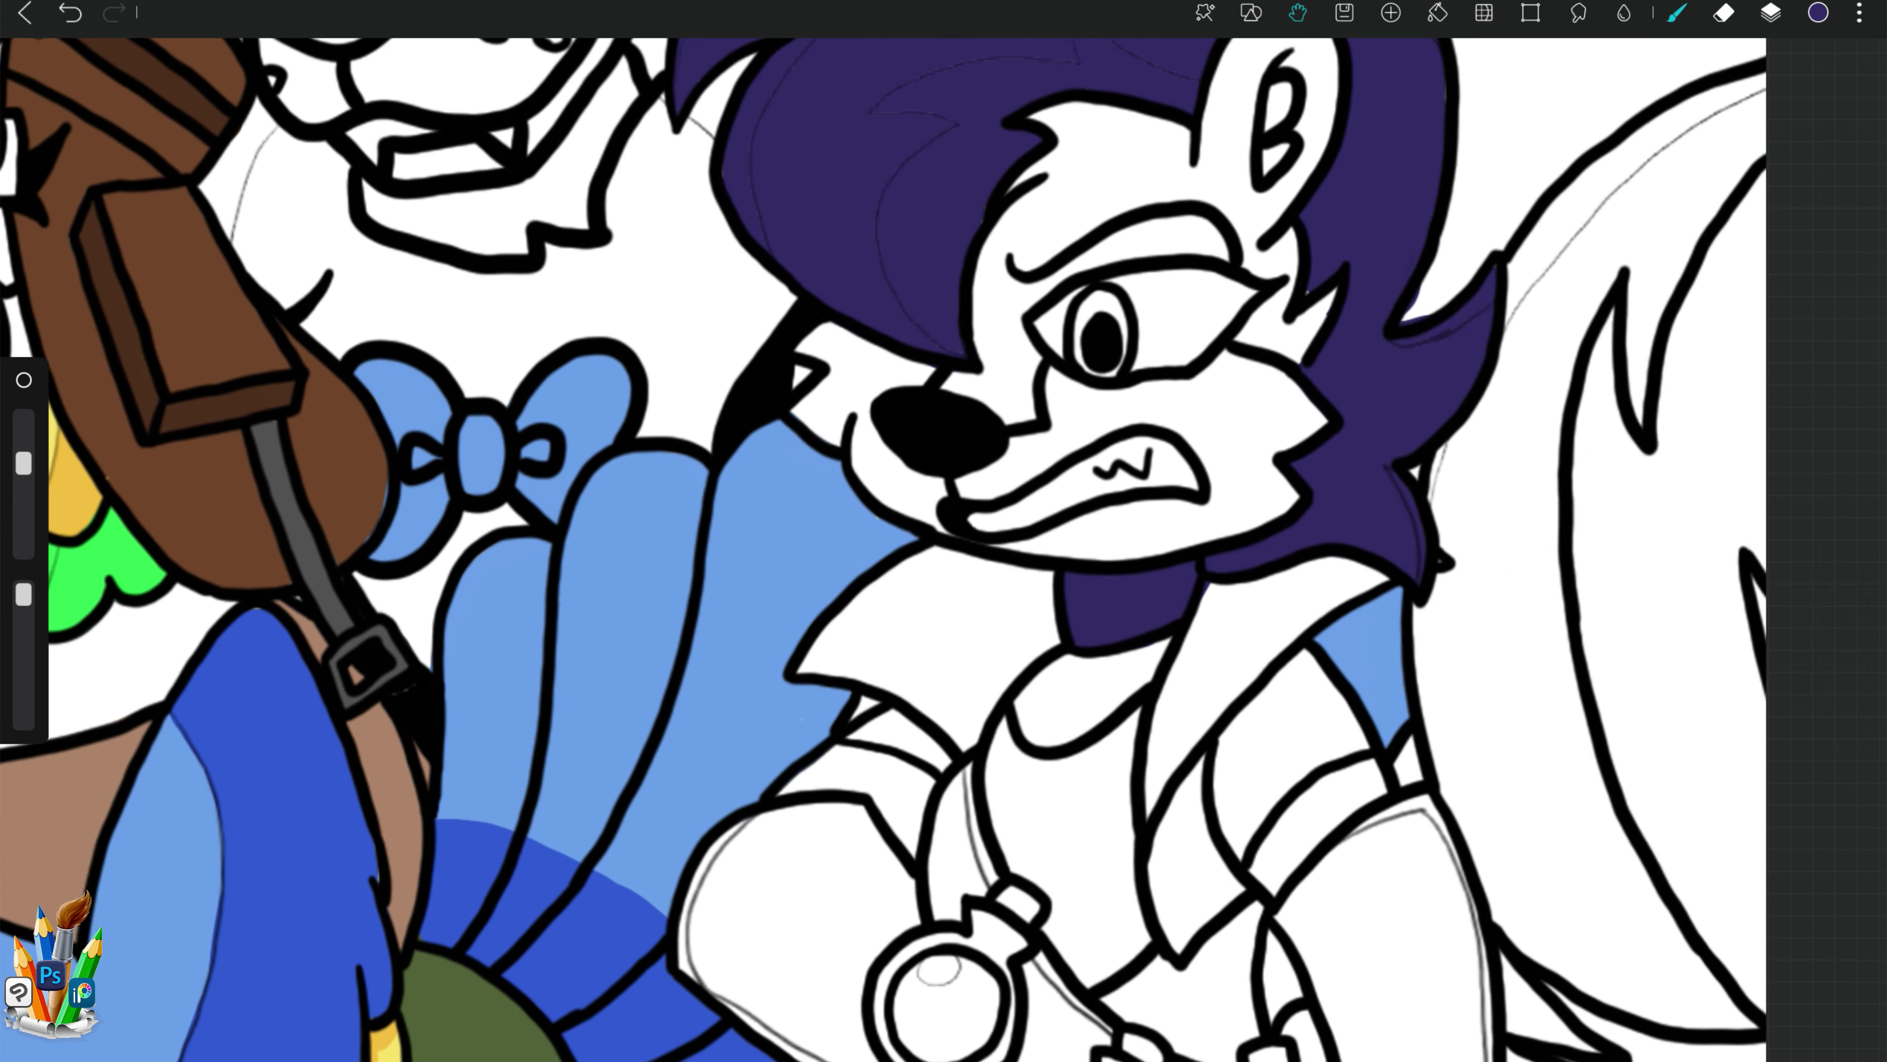
left_click_drag(855, 747, 910, 710)
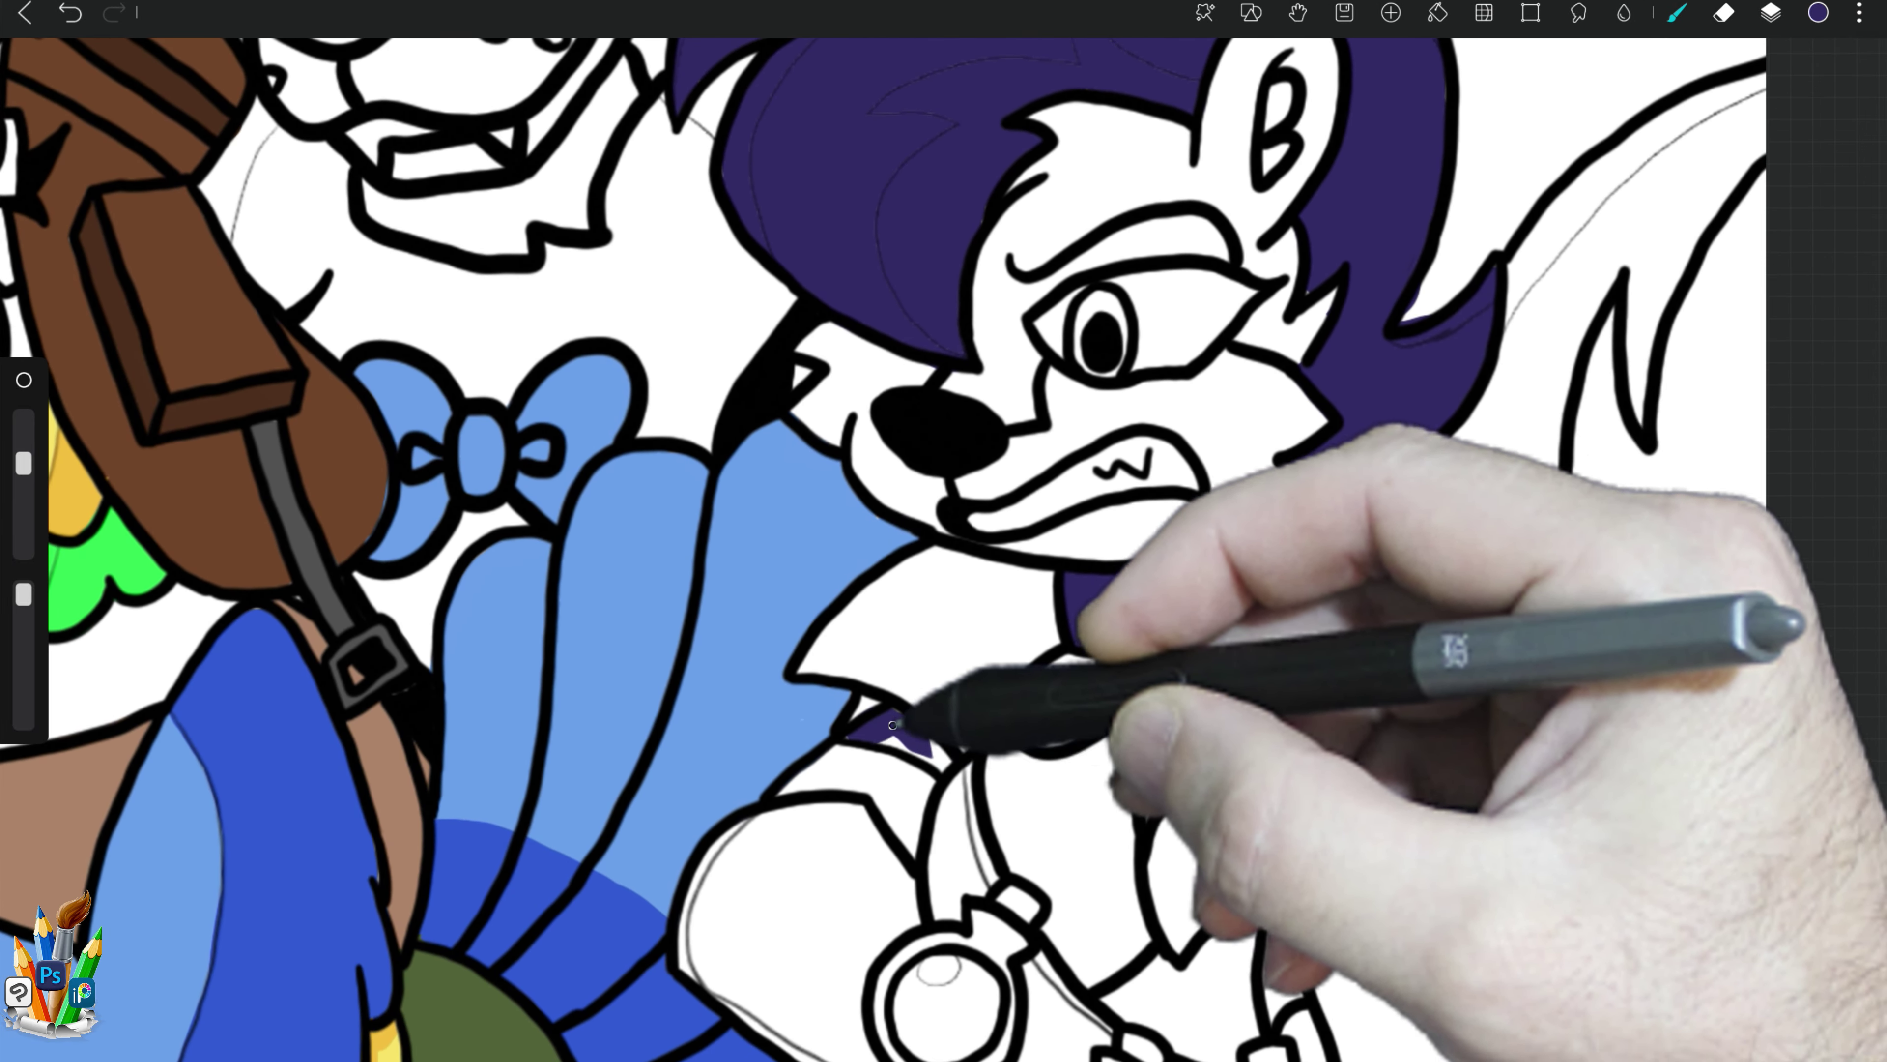
key("e")
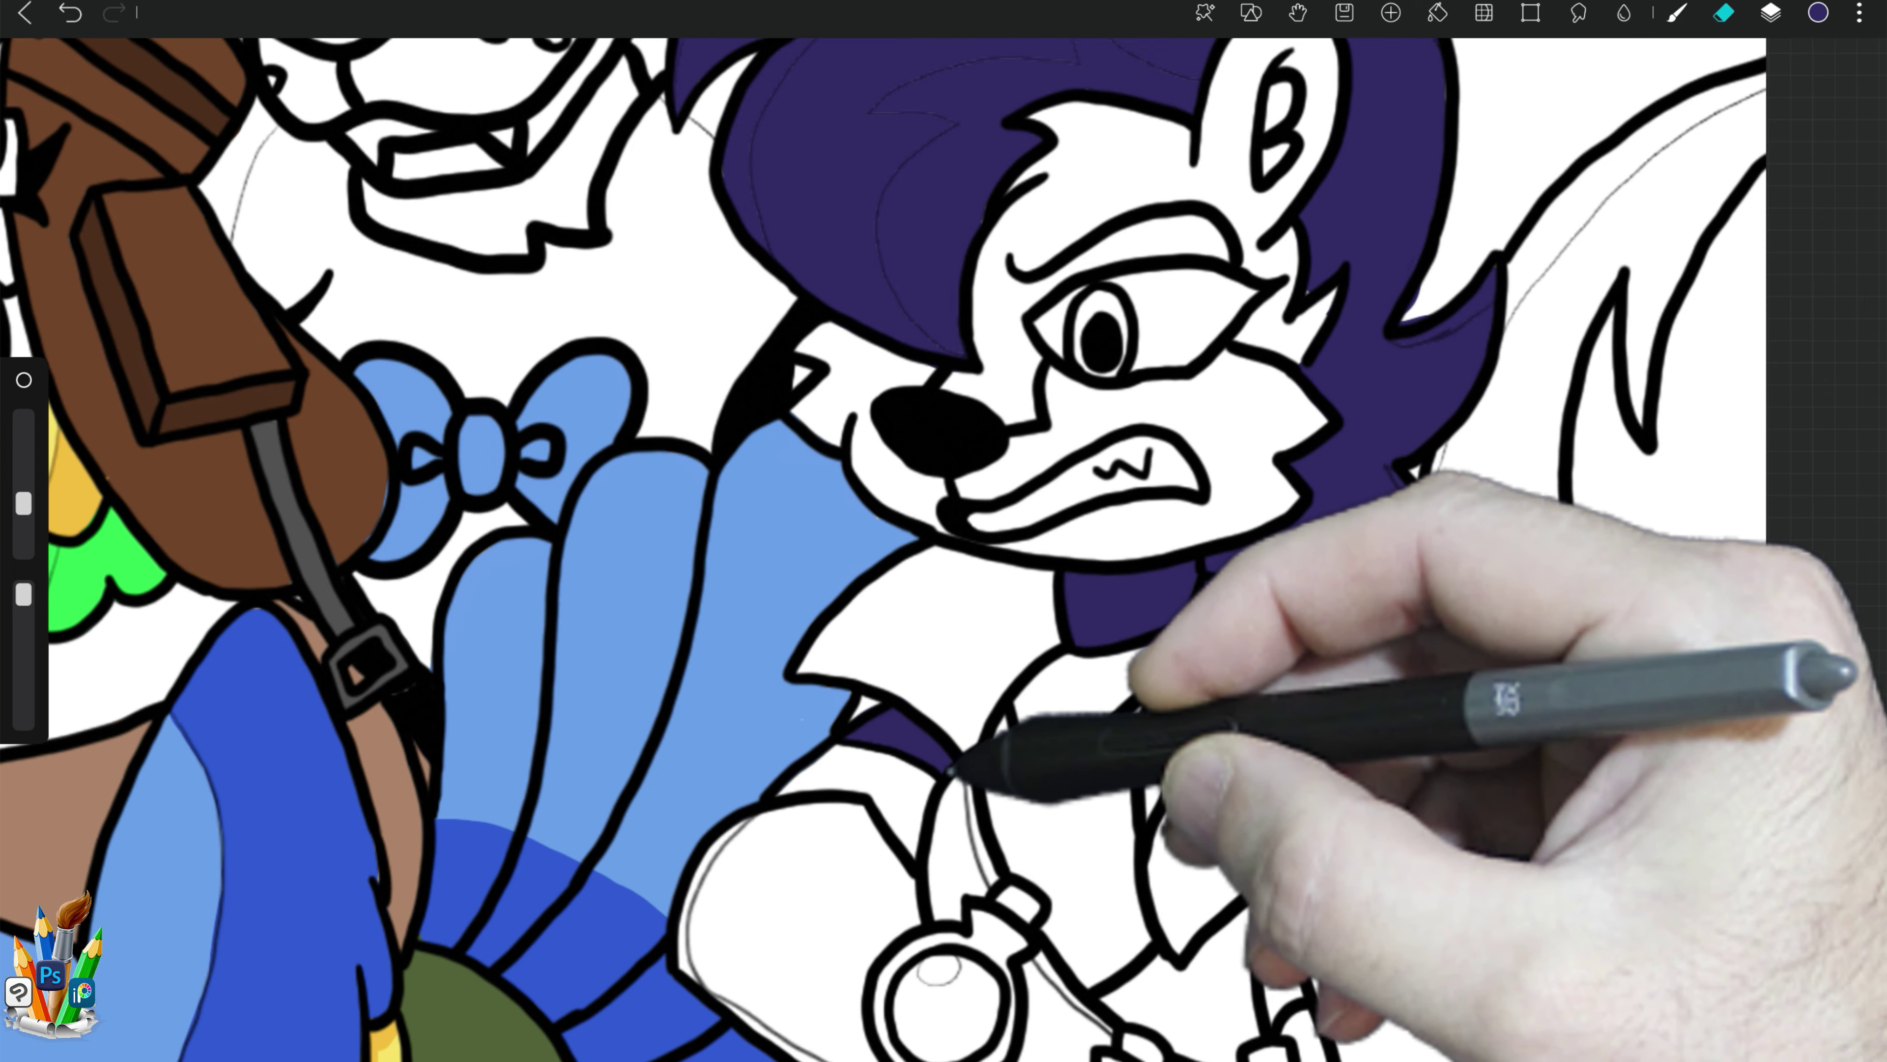
key("b")
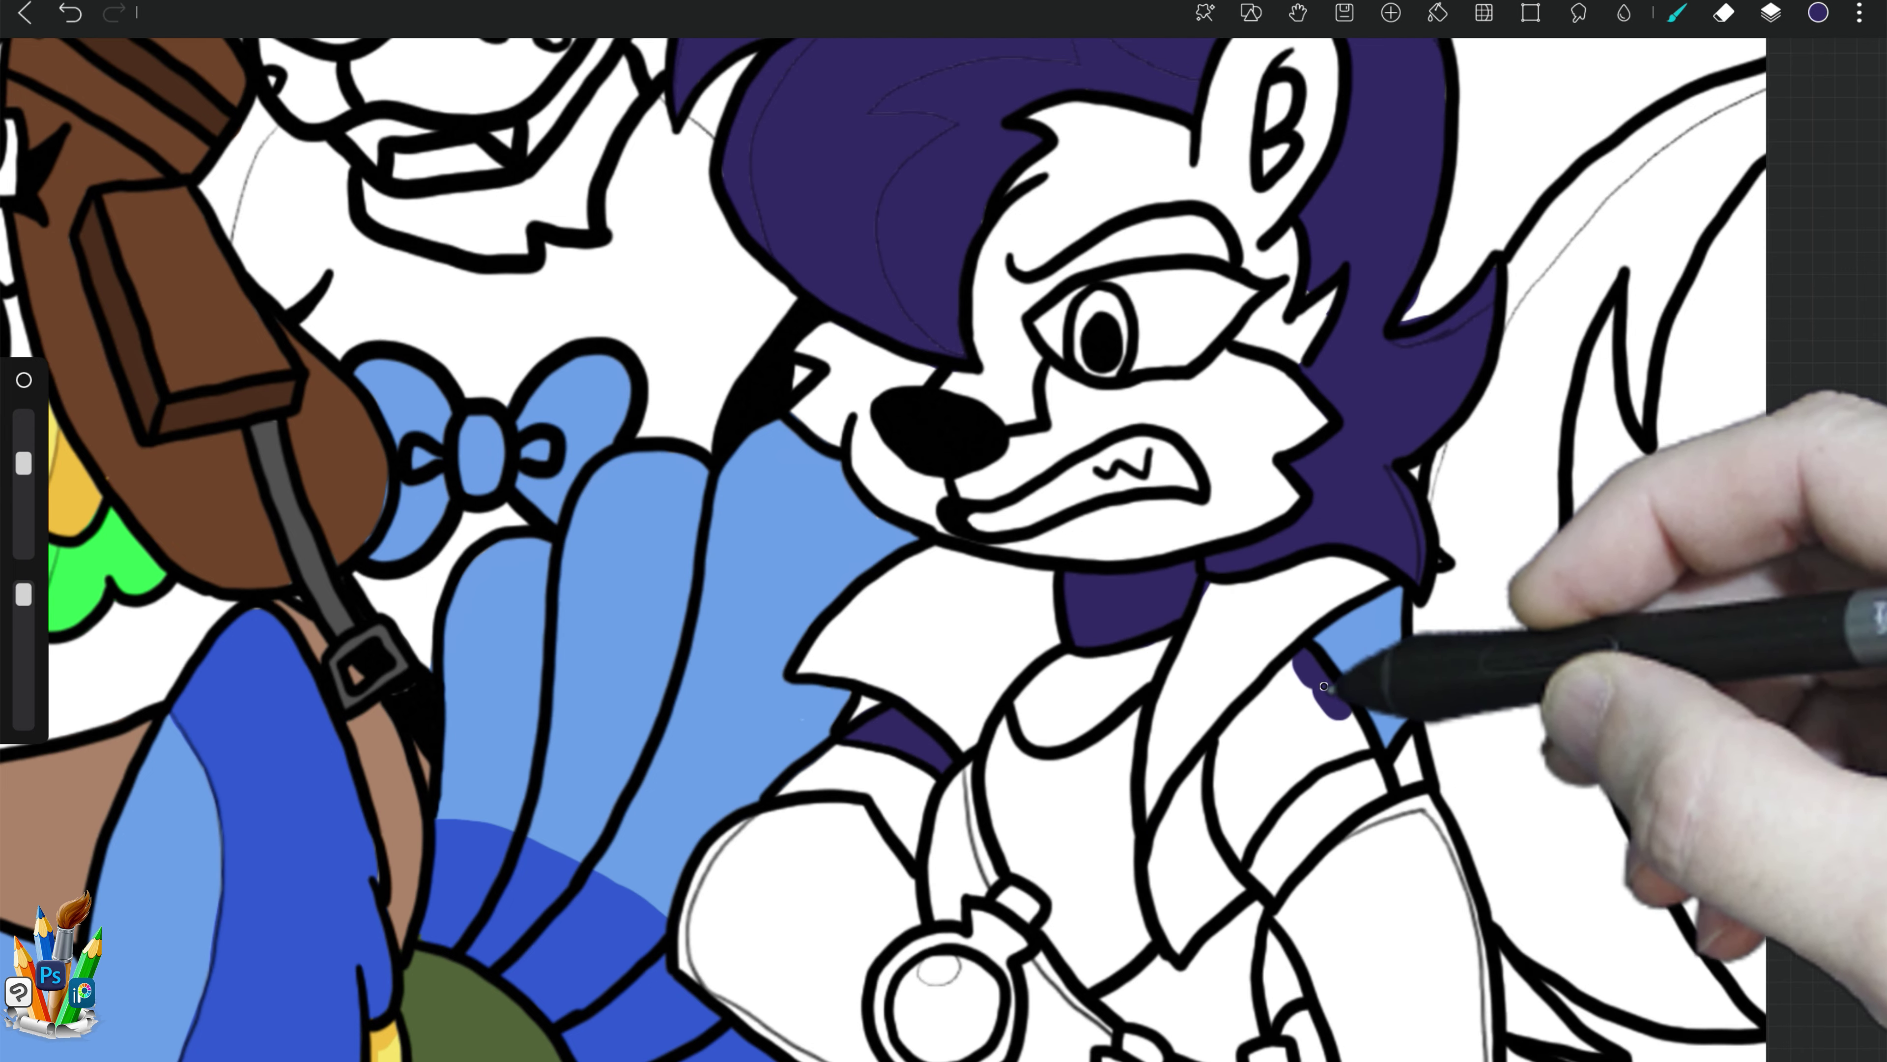
mouse_move(1306, 666)
left_mouse_down()
mouse_move(1228, 736)
mouse_move(1267, 669)
left_mouse_up()
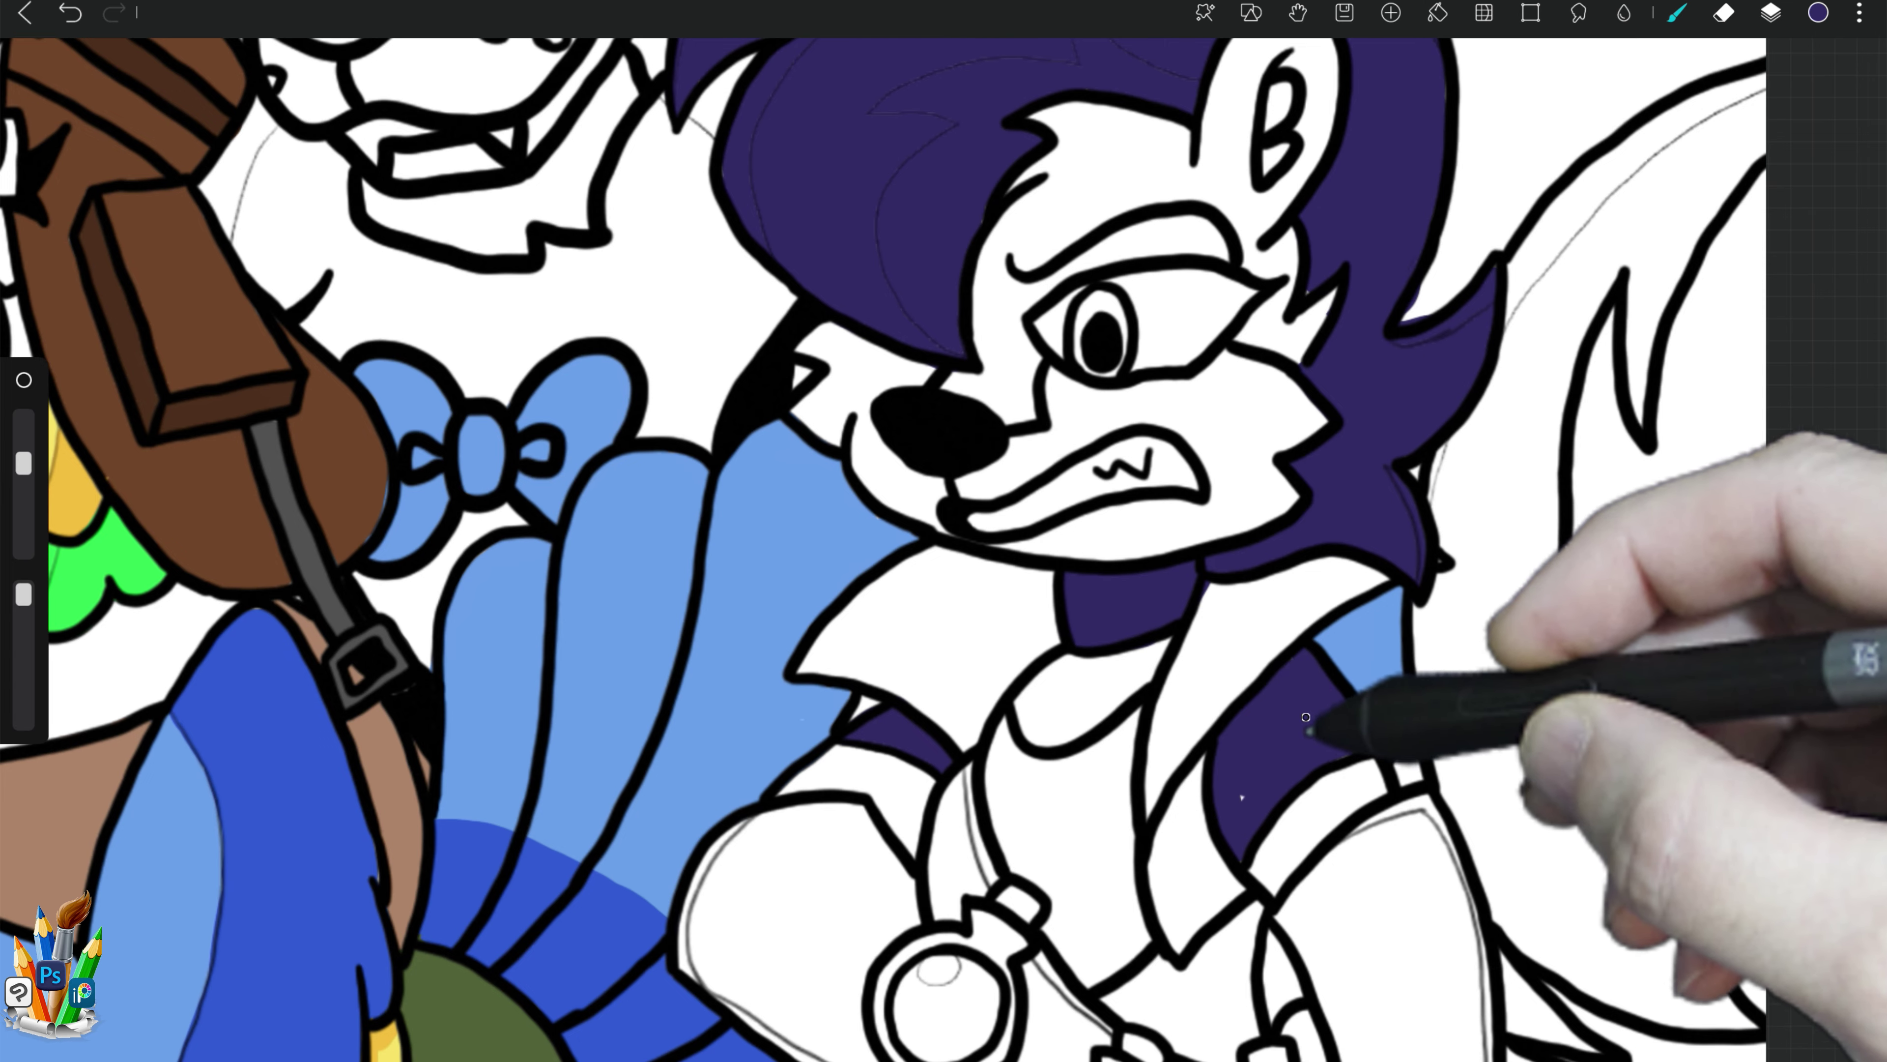
left_click_drag(1305, 888, 1336, 1007)
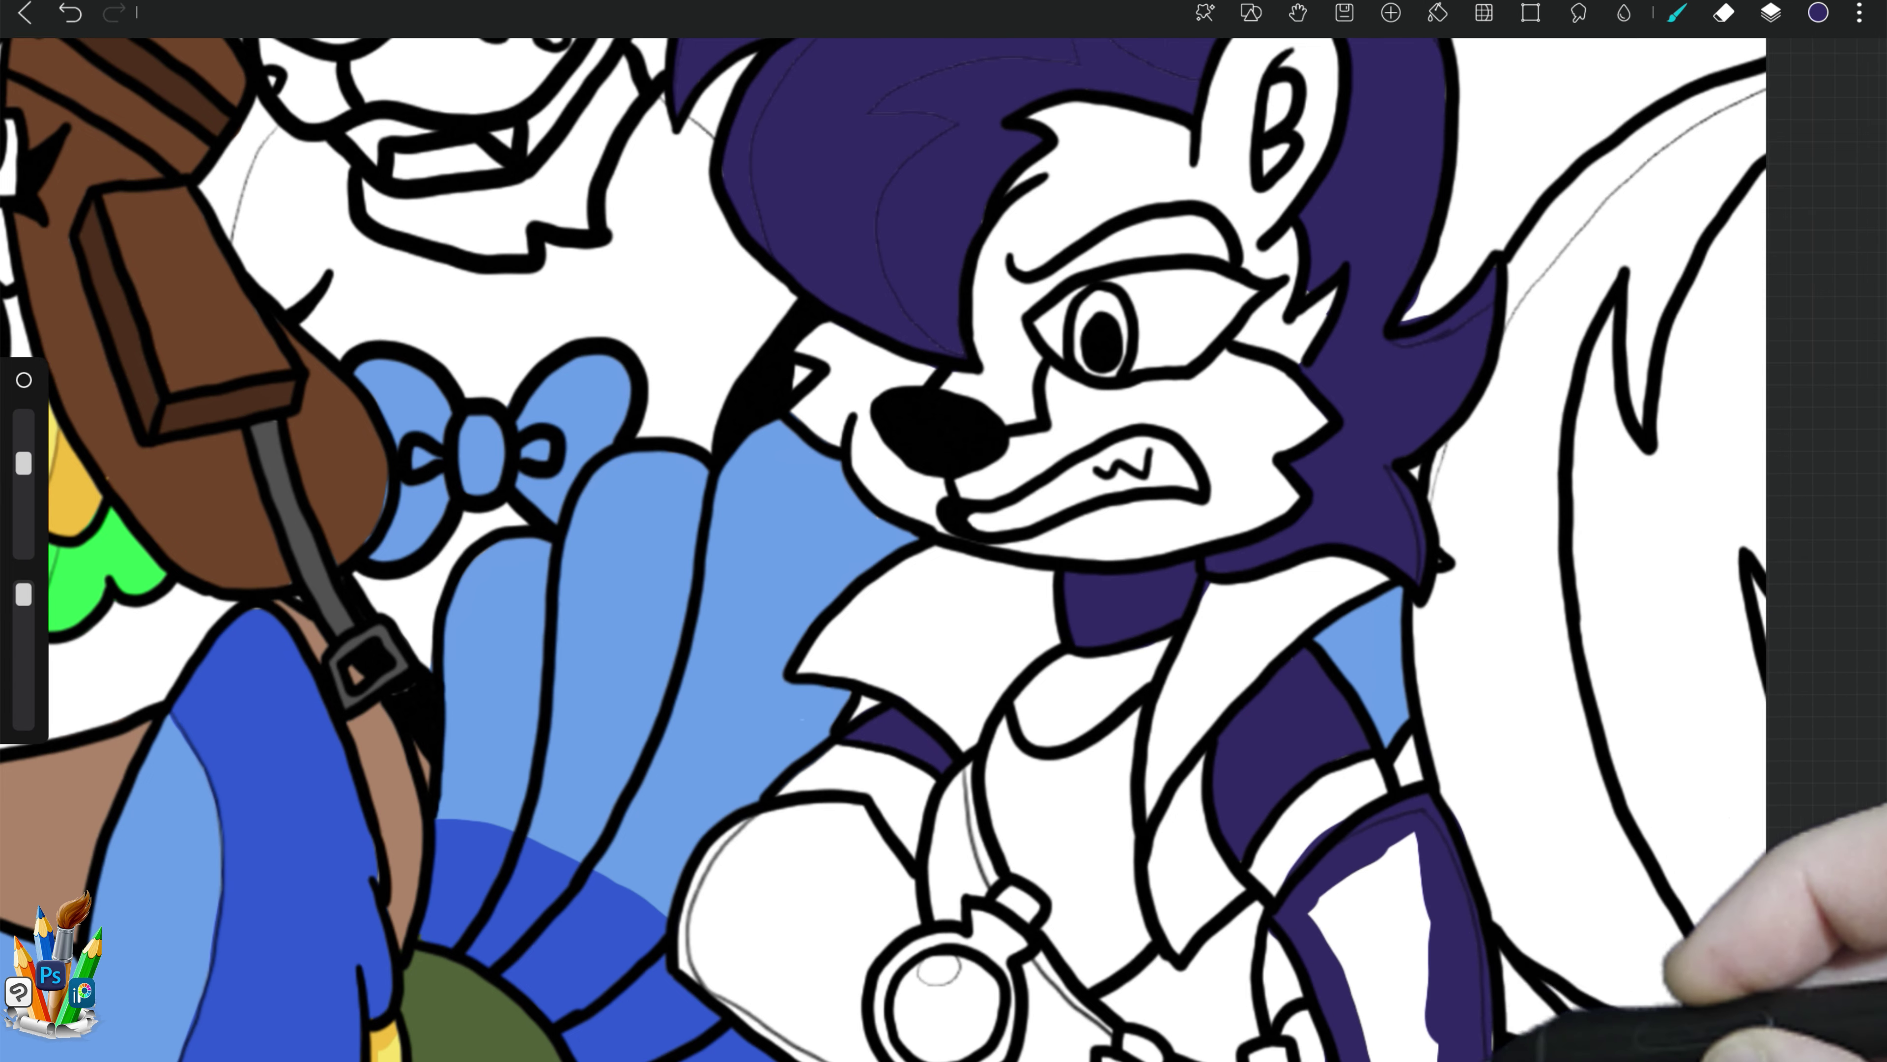
left_click_drag(1376, 860, 1366, 956)
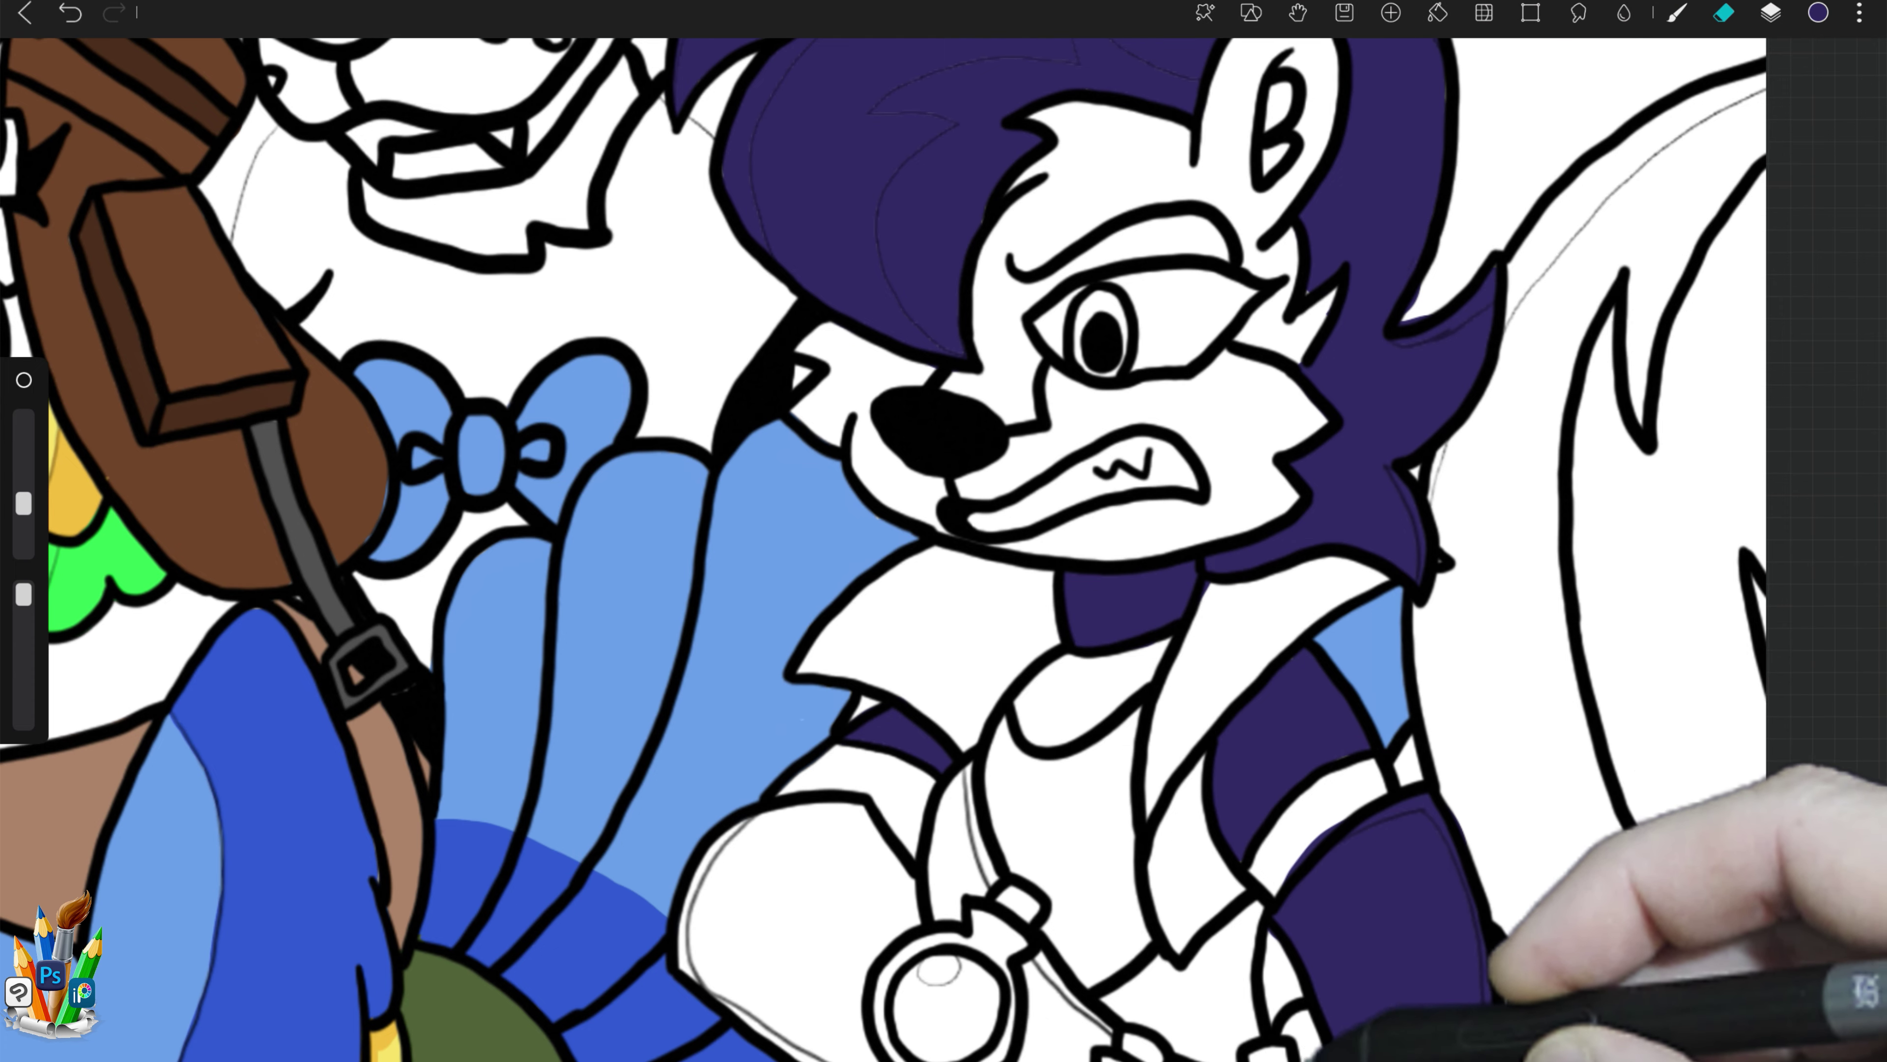
Step: Fill the wolf's crossed arm and hand outline with dark purple
key("b")
left_click_drag(892, 669, 906, 454)
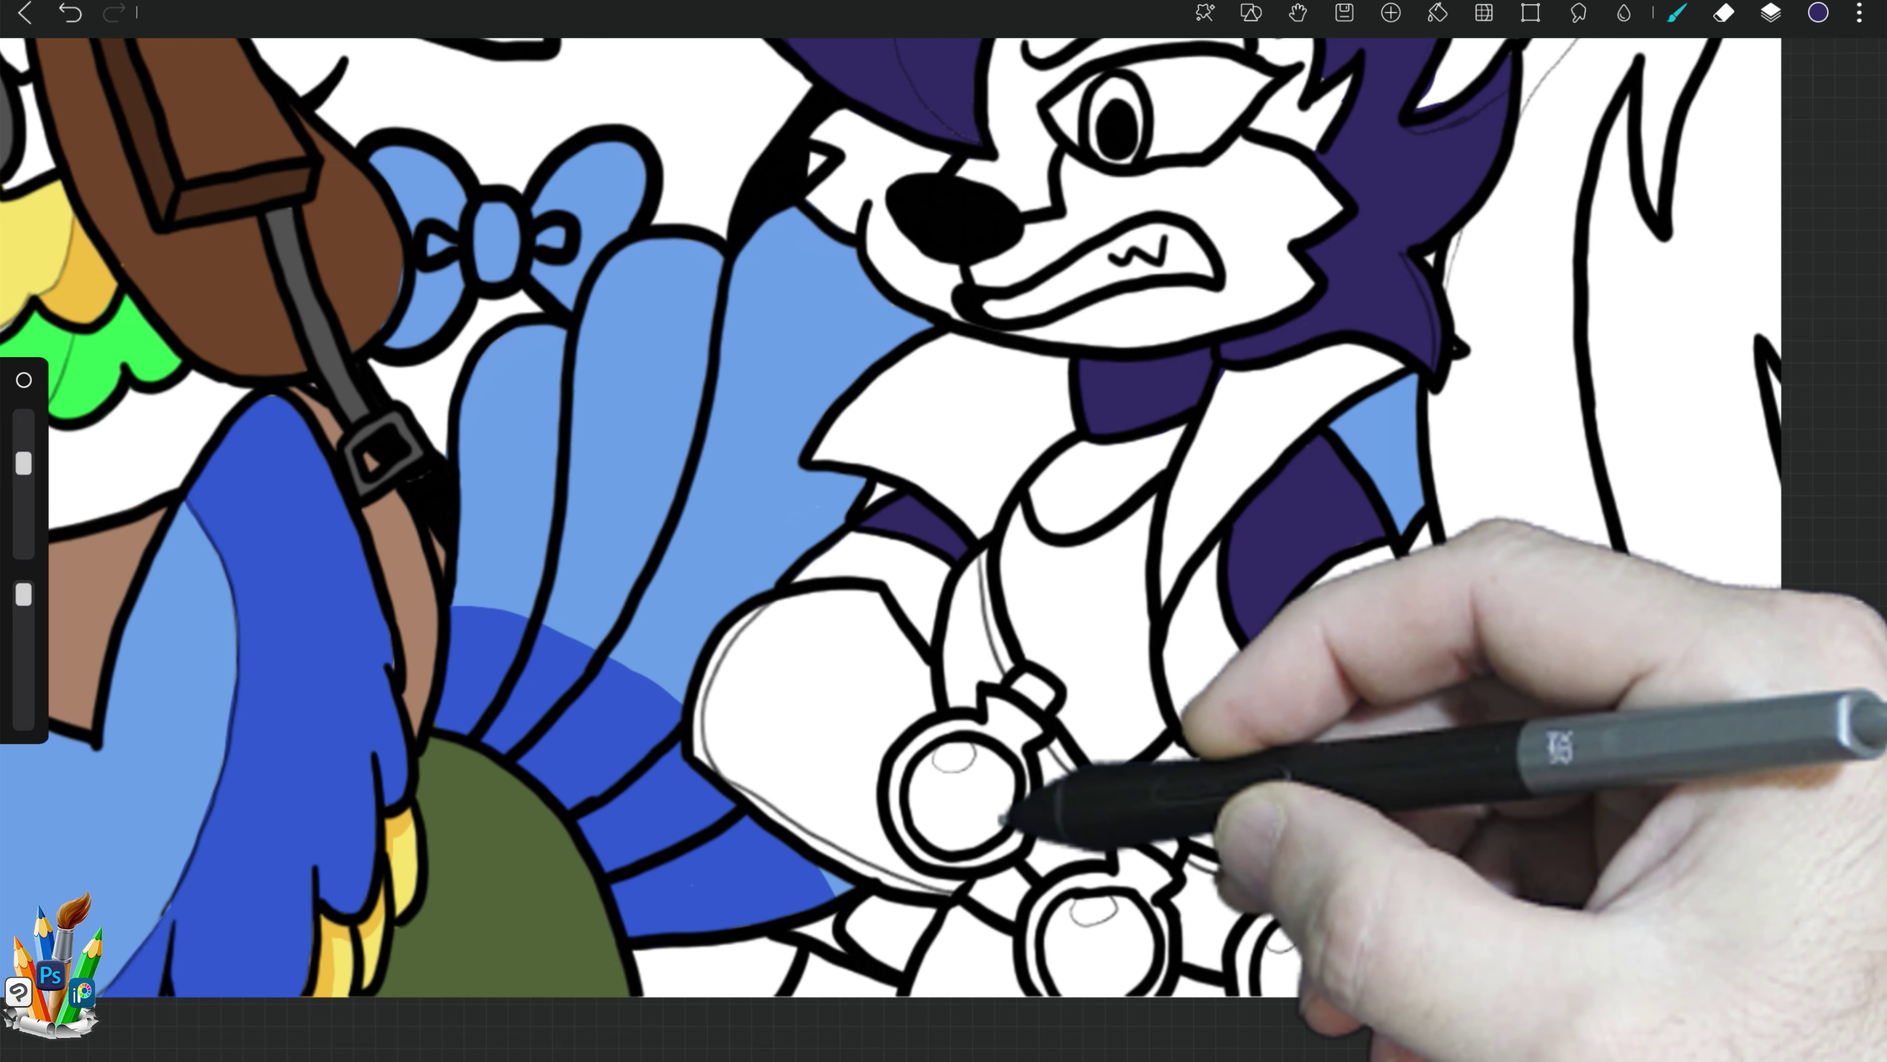
left_click_drag(865, 595, 884, 884)
mouse_move(877, 595)
left_mouse_down()
mouse_move(725, 666)
mouse_move(738, 750)
mouse_move(758, 784)
mouse_move(897, 854)
mouse_move(898, 632)
mouse_move(813, 758)
mouse_move(962, 880)
left_mouse_up()
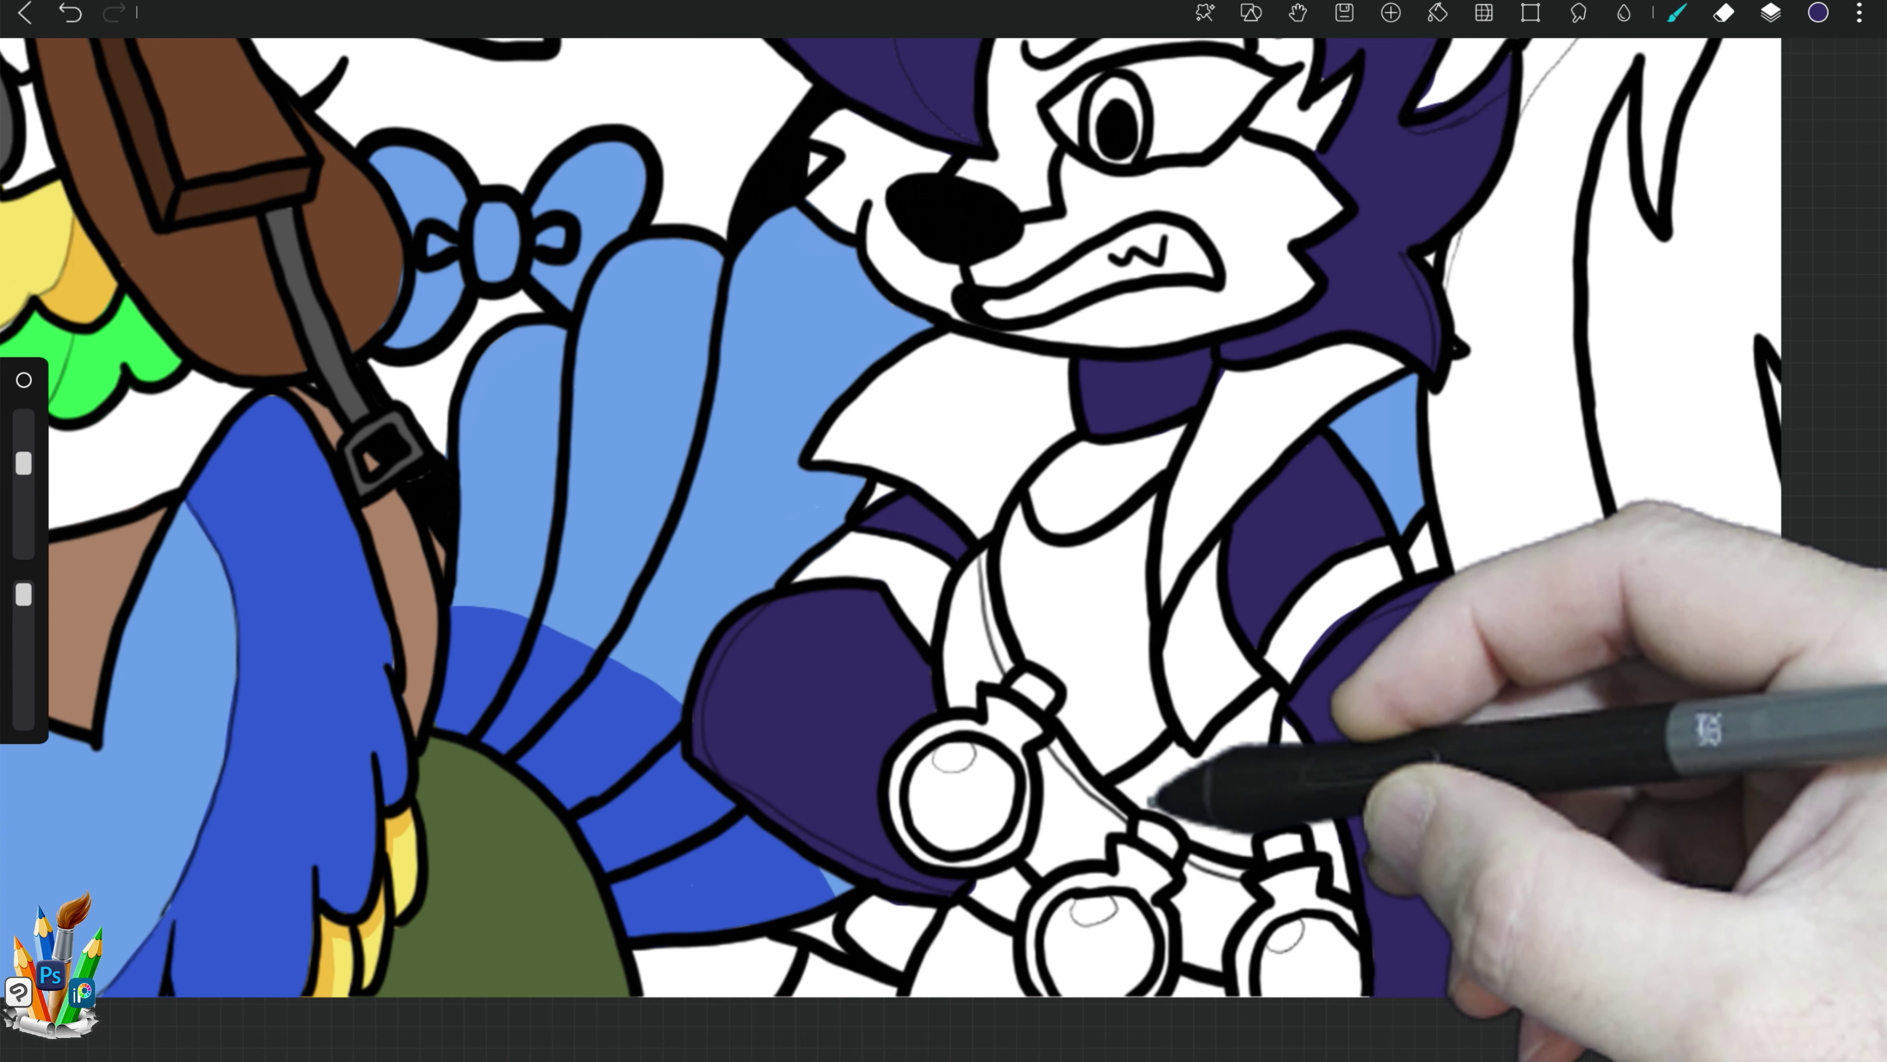
left_click_drag(943, 372, 906, 528)
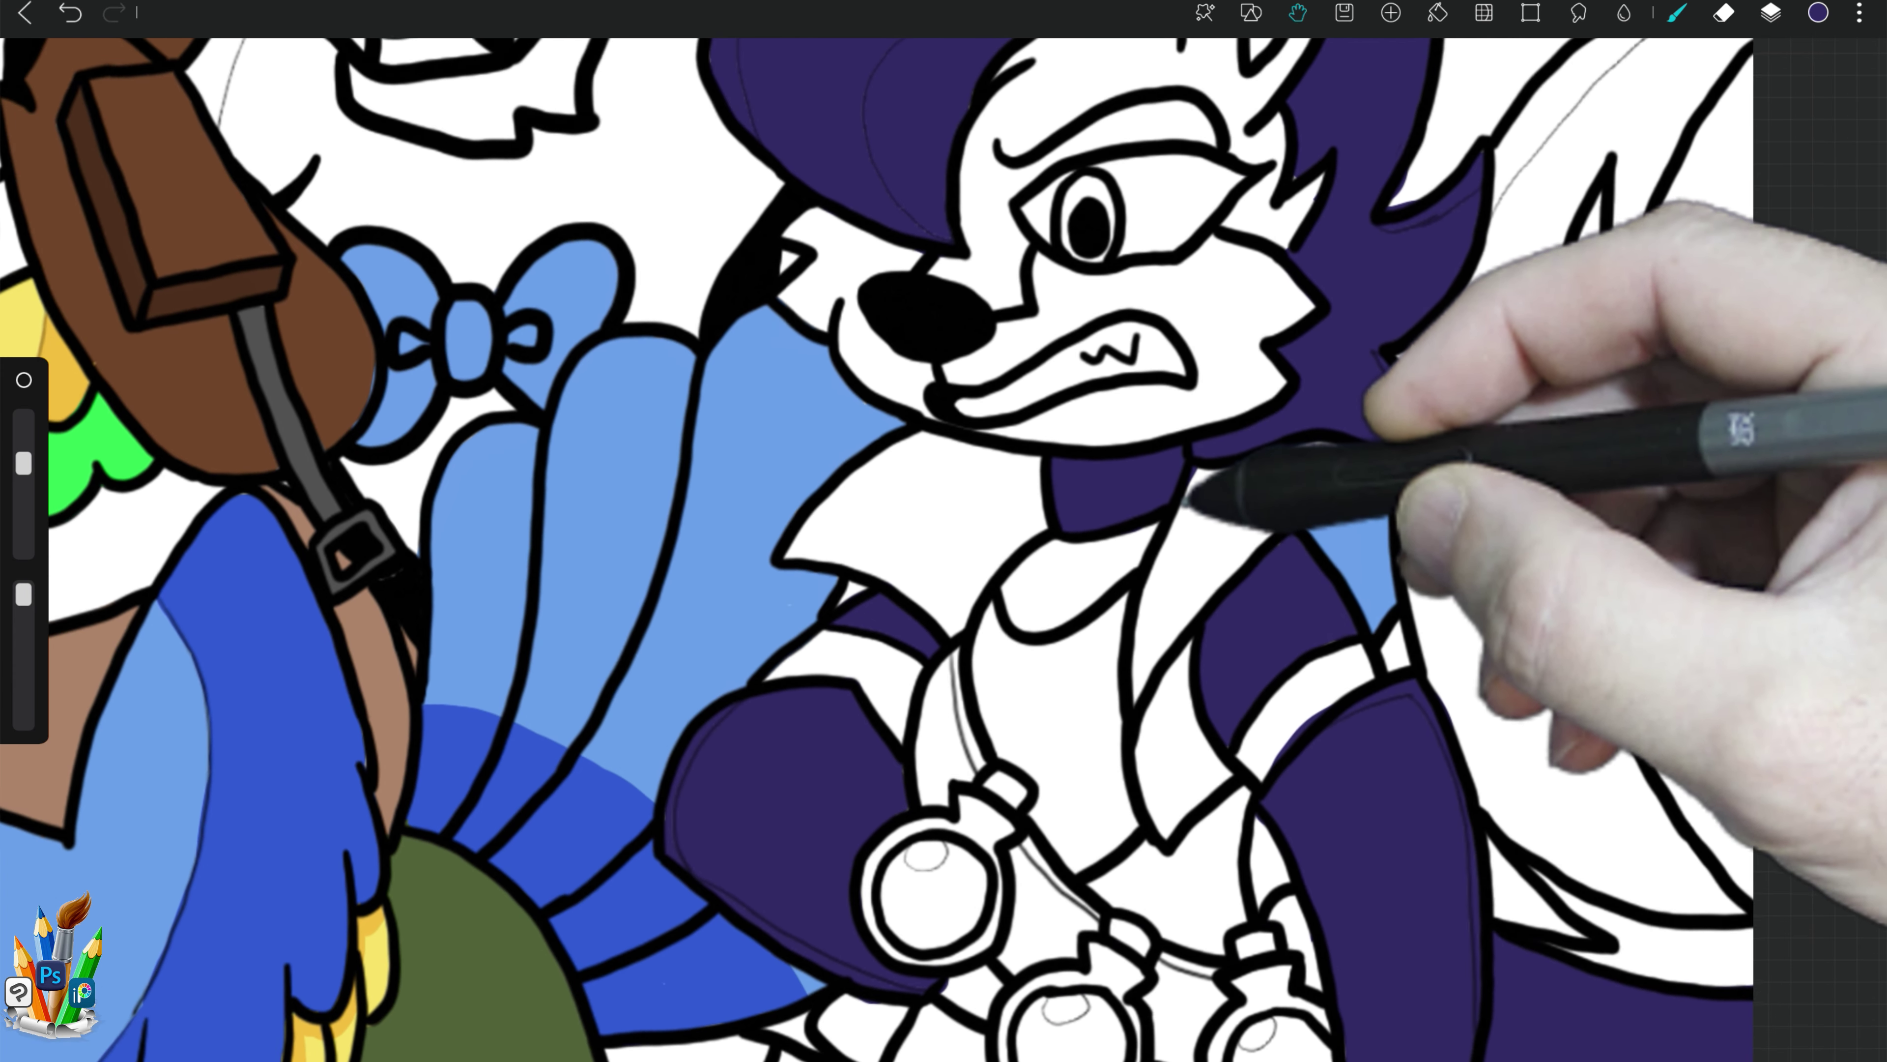
left_click_drag(1170, 566, 1181, 580)
Step: Pick a bright blue-violet and paint the wolf's chest edge and lapel strips
left_click(1818, 13)
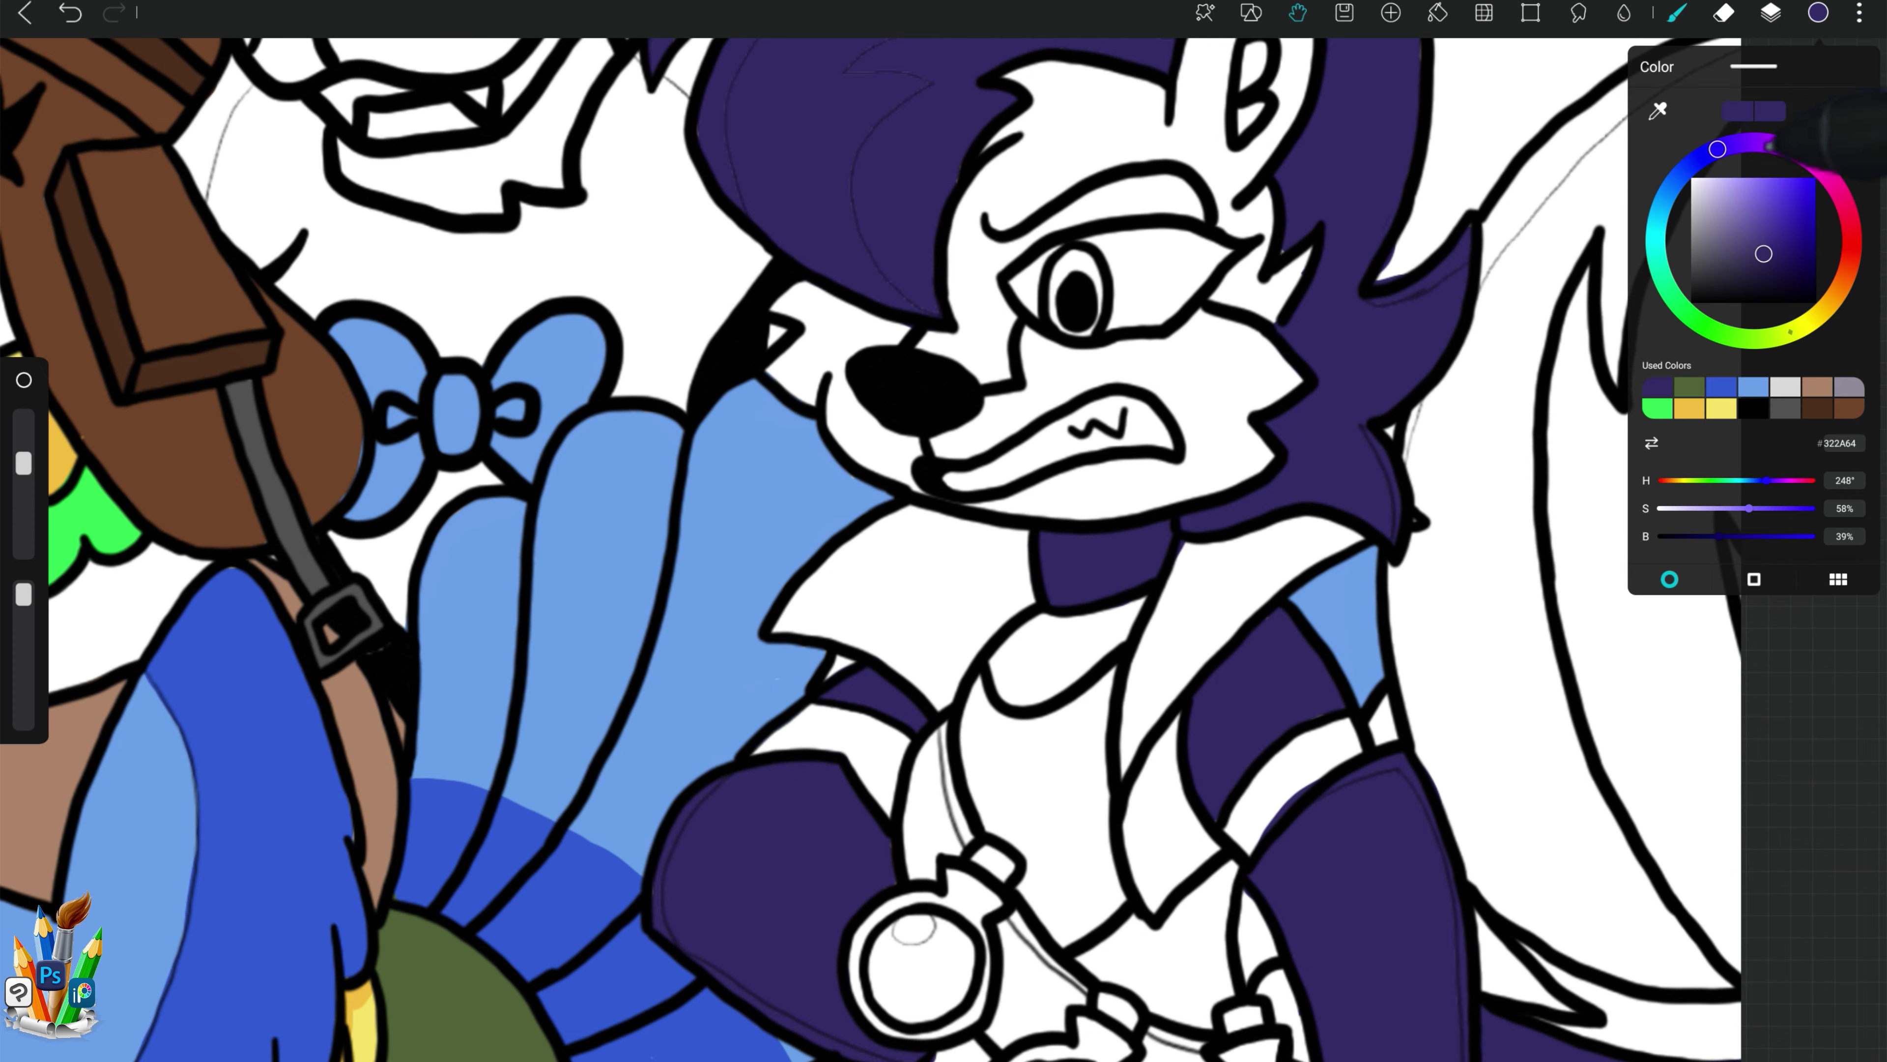
left_click(1818, 13)
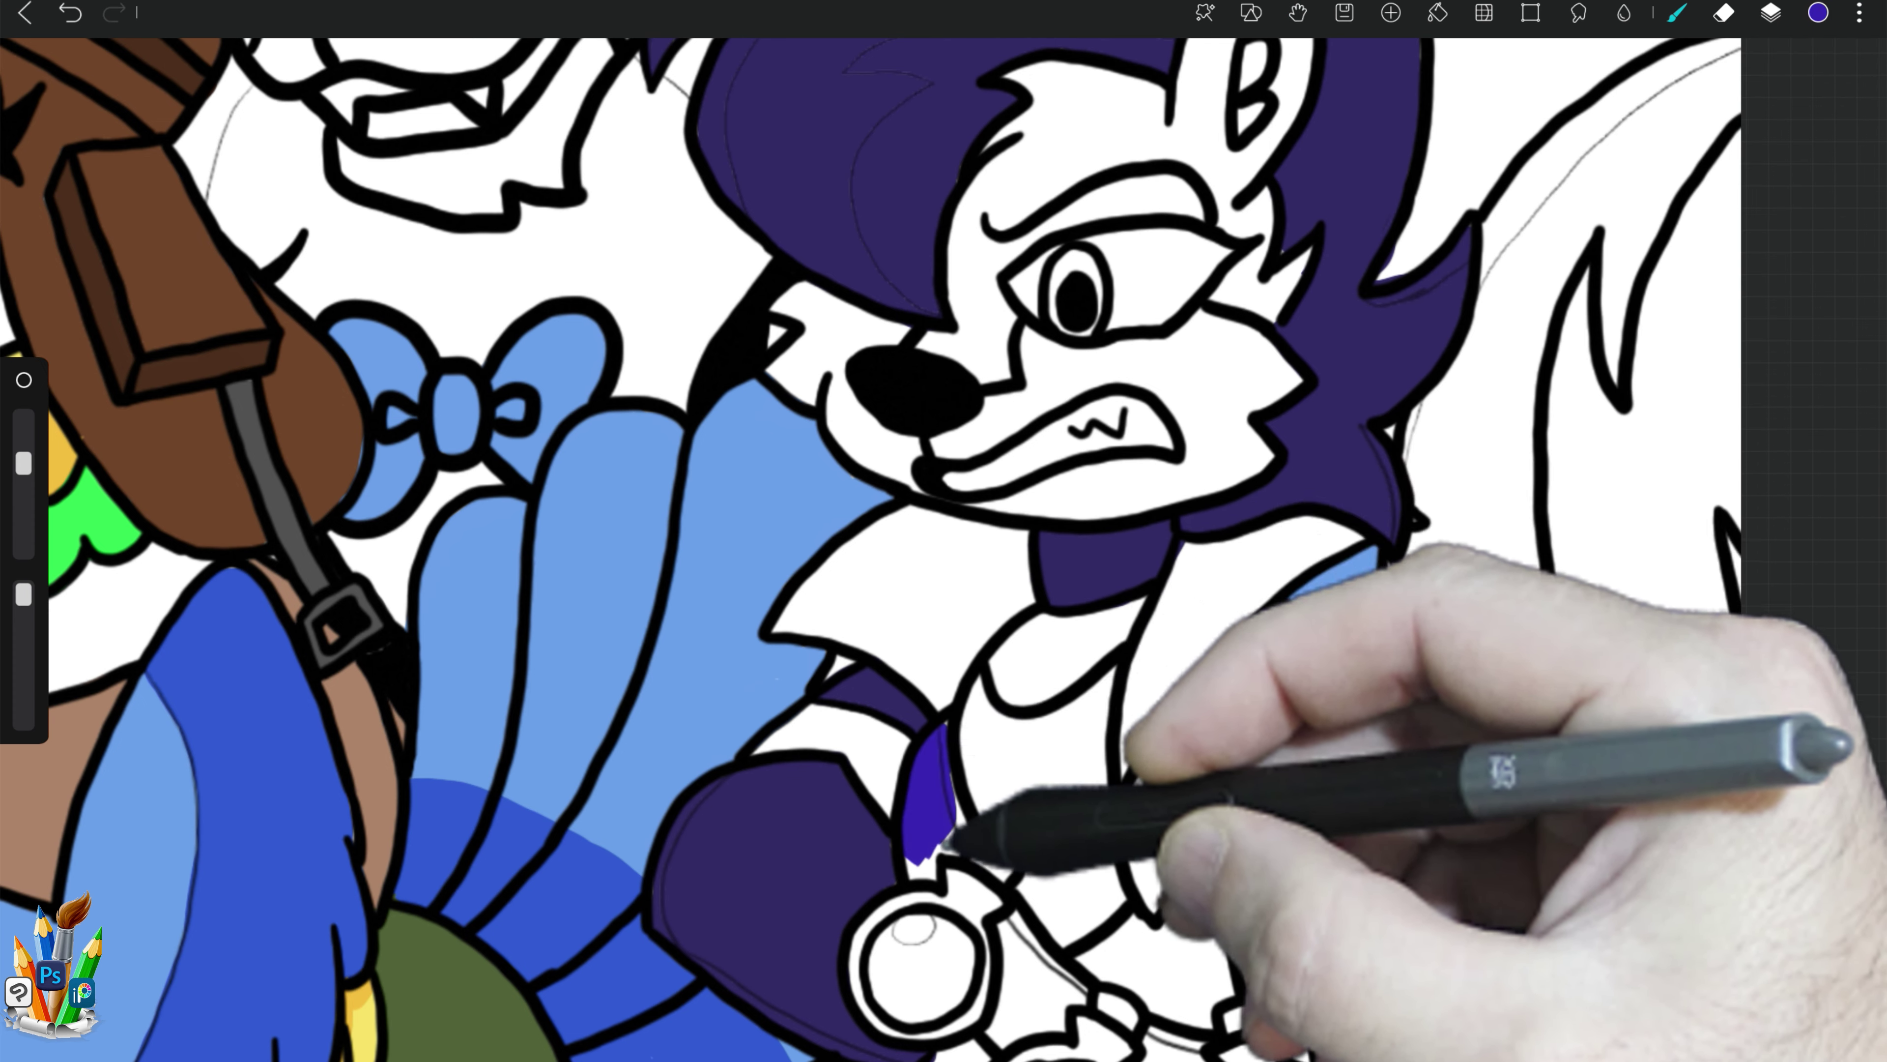
left_click_drag(942, 735, 933, 881)
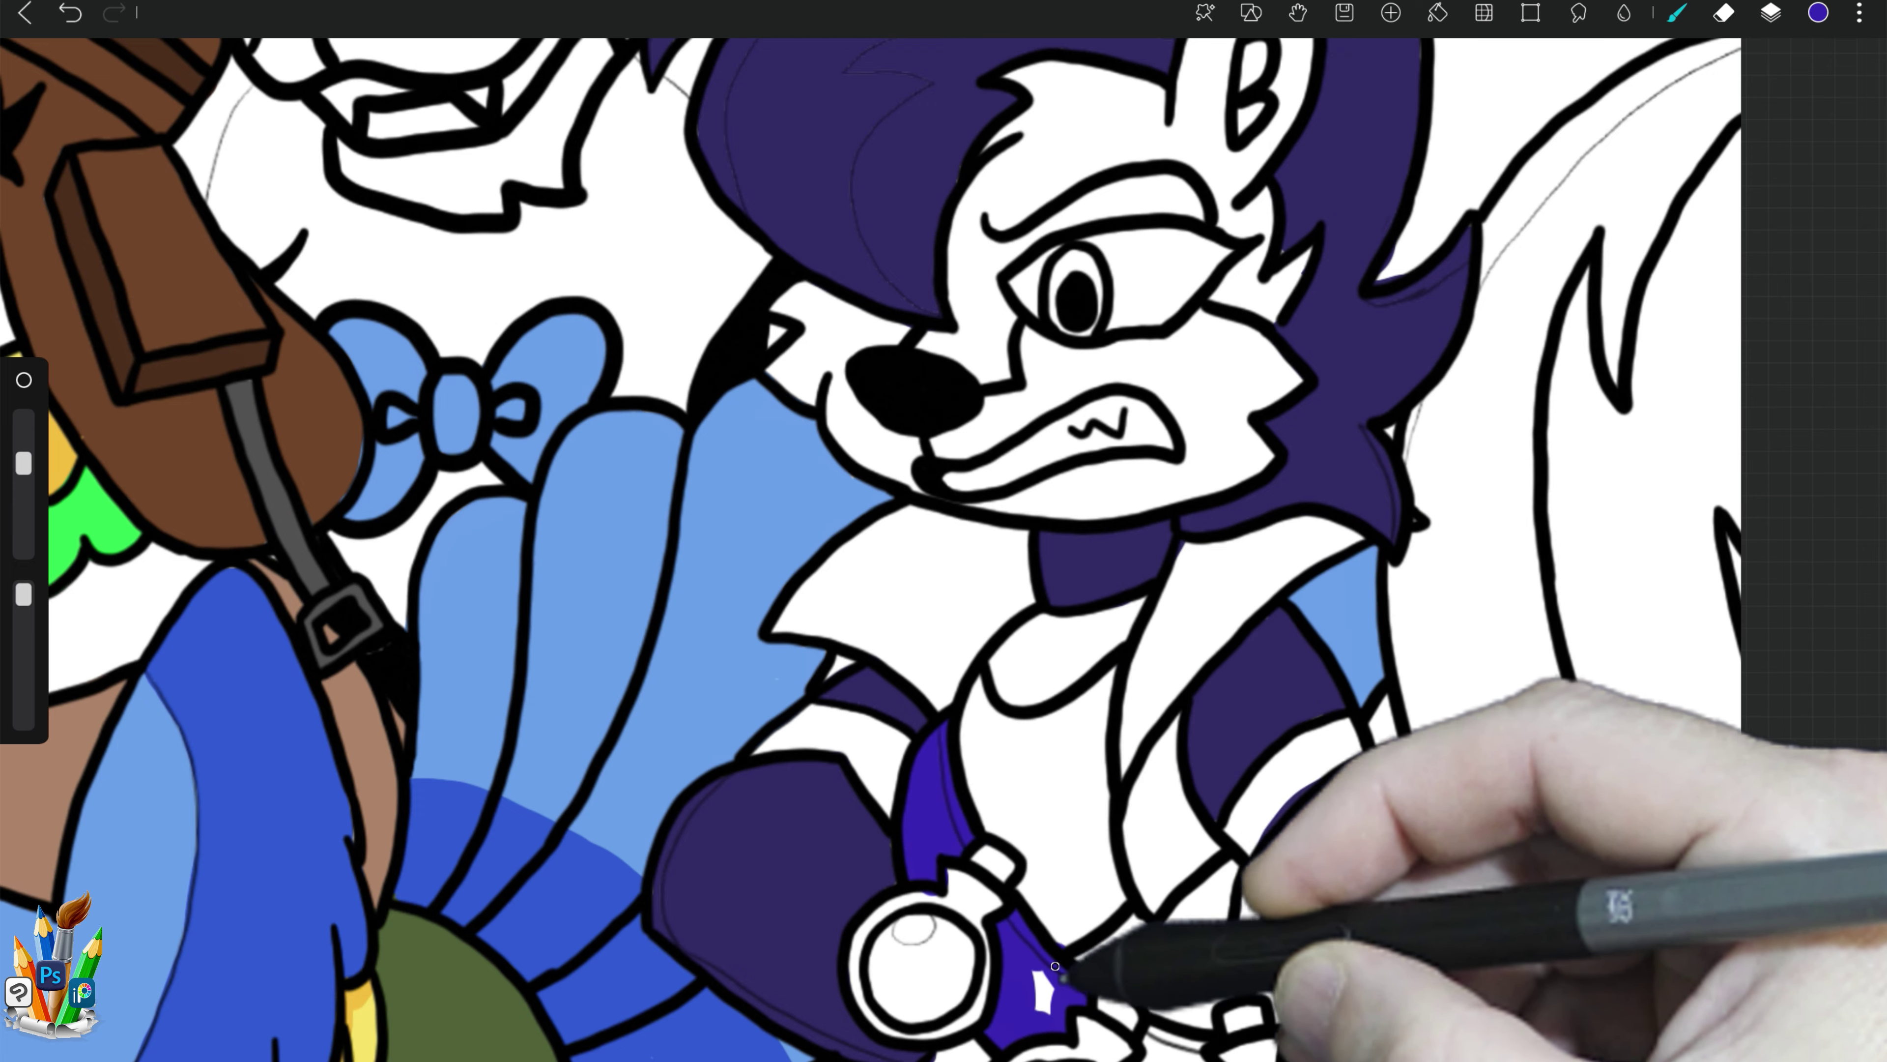
mouse_move(1174, 725)
left_mouse_down()
mouse_move(1170, 864)
mouse_move(1174, 648)
left_mouse_up()
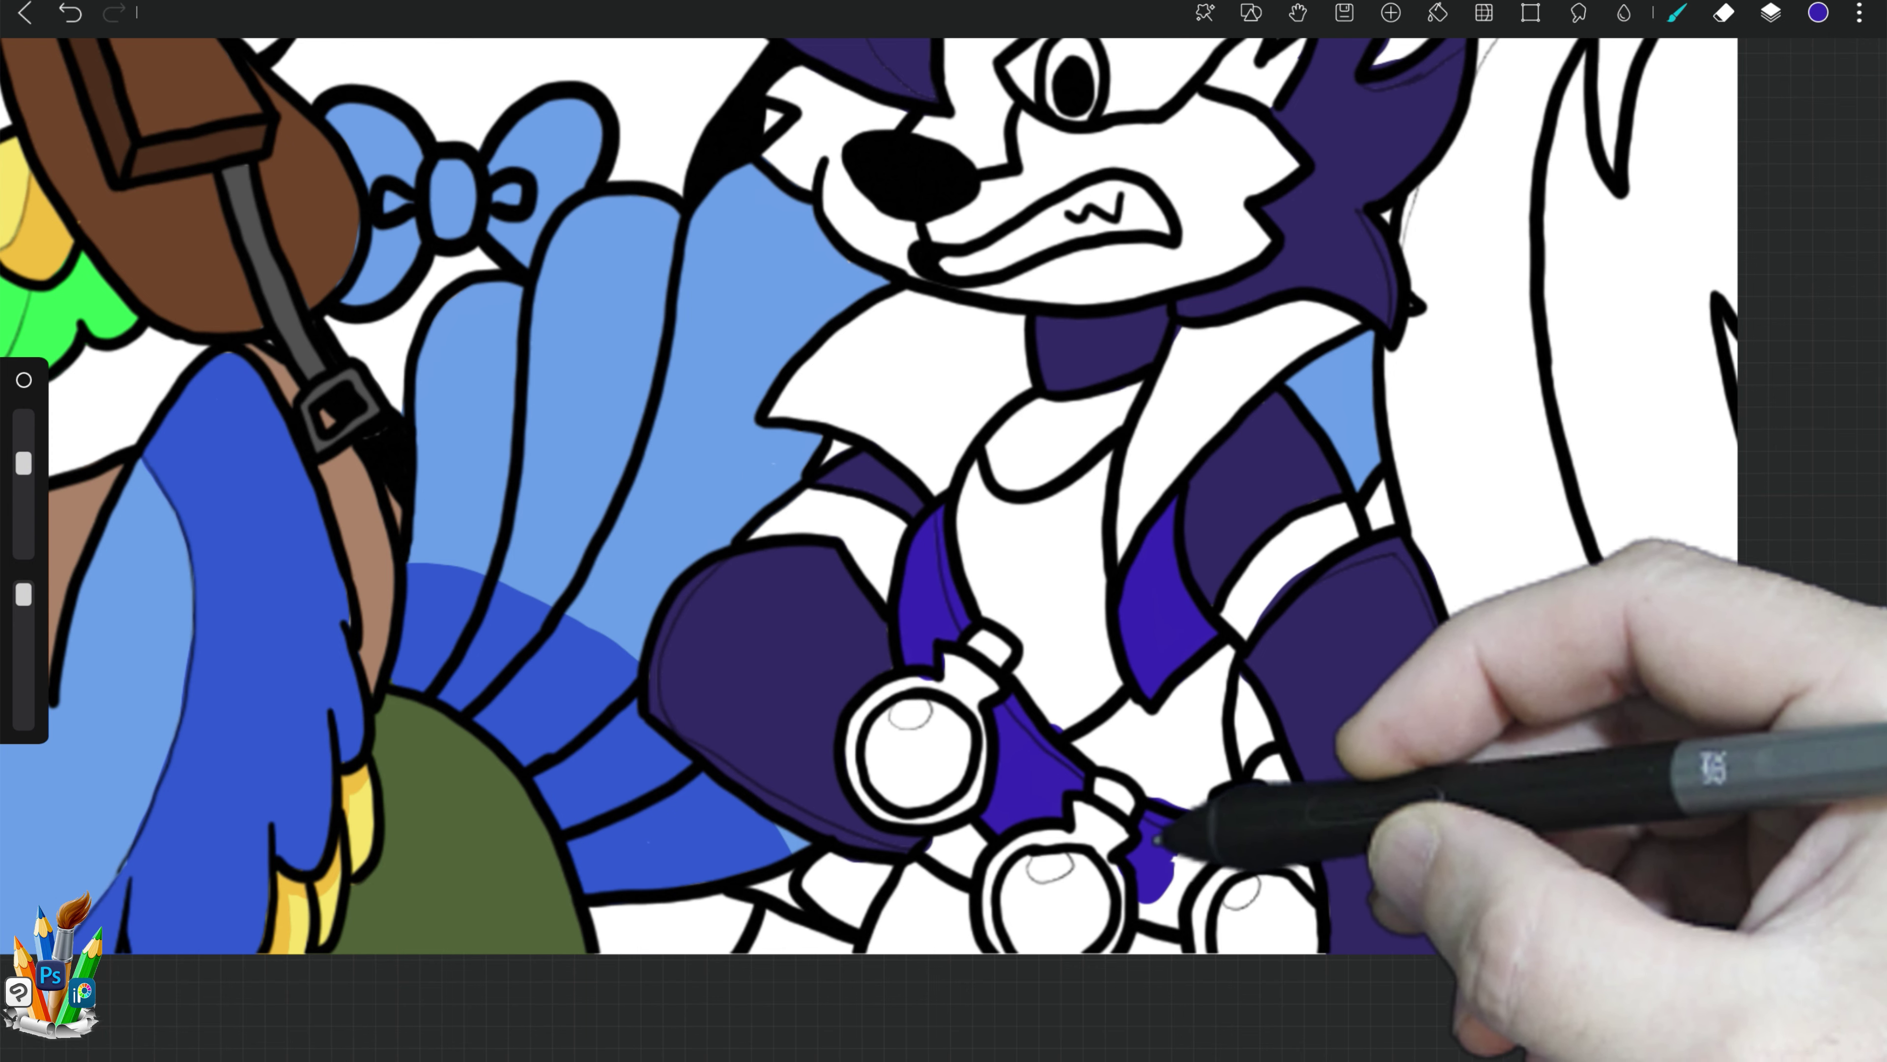
left_click_drag(1219, 843, 1170, 916)
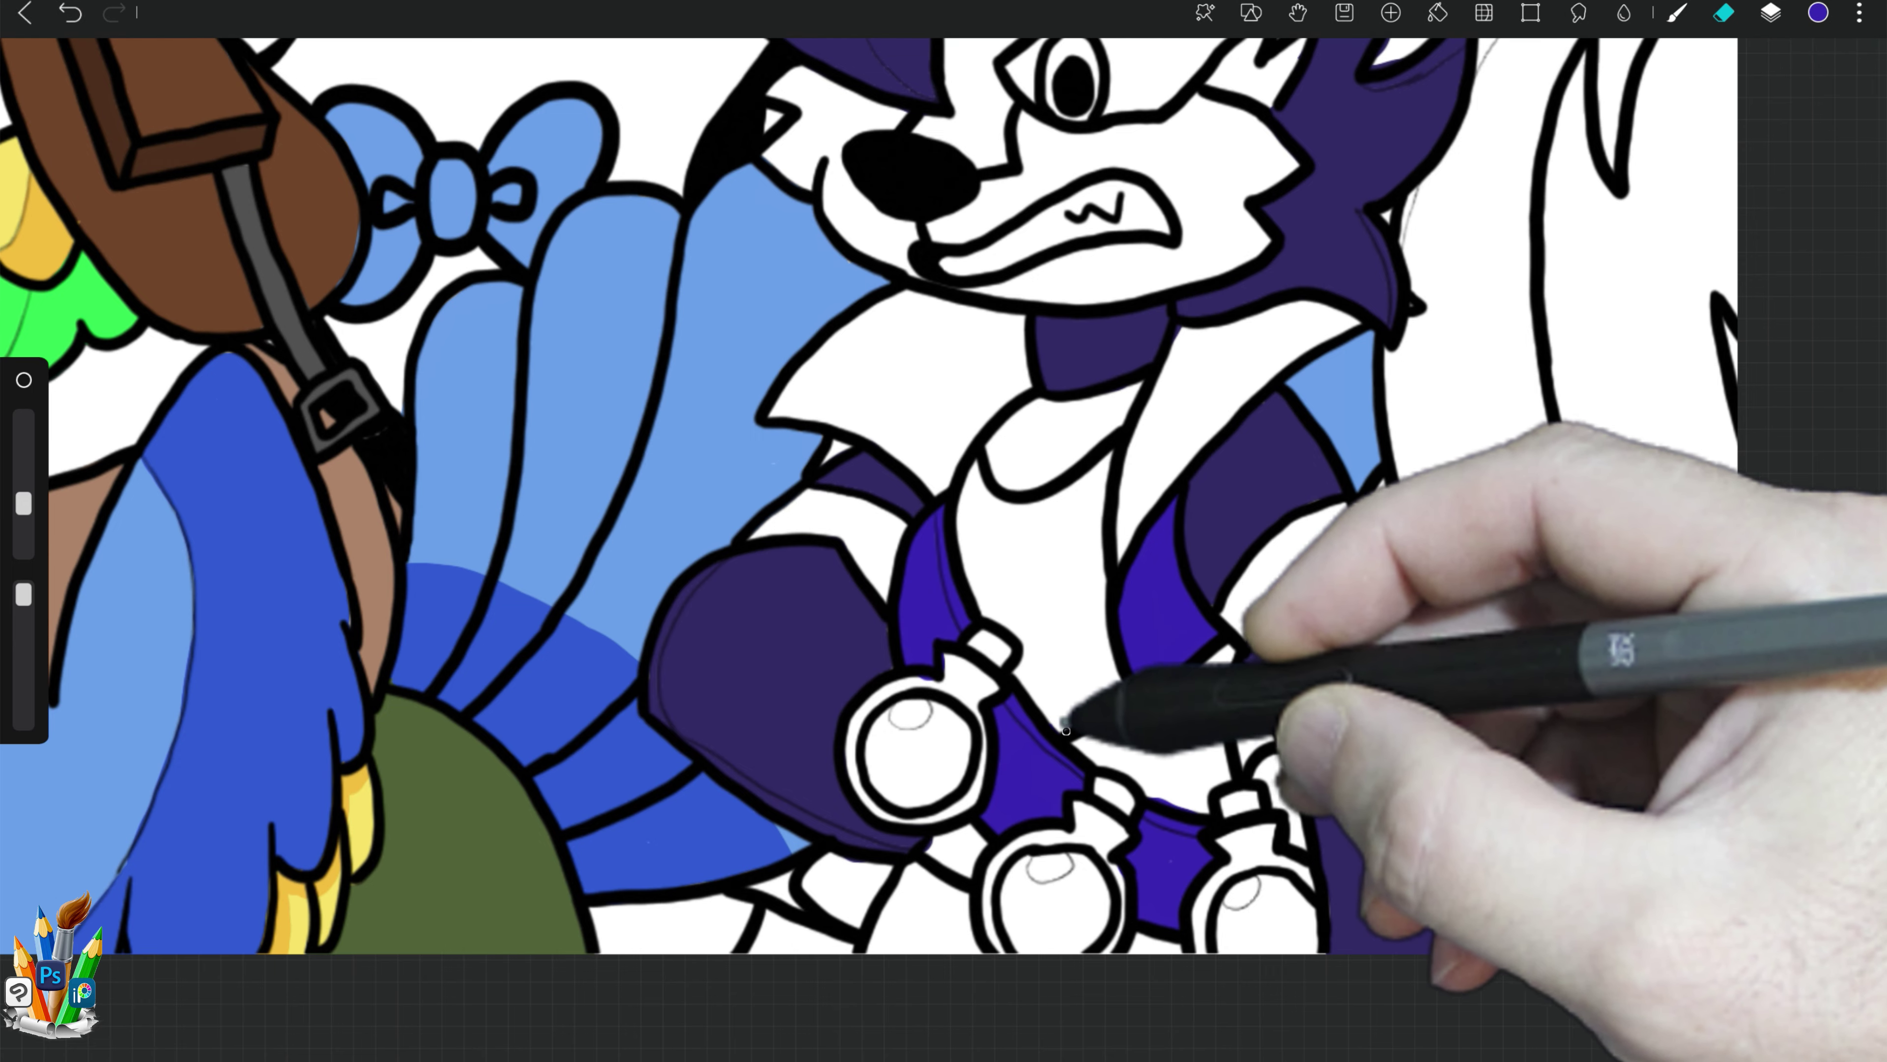
key("e")
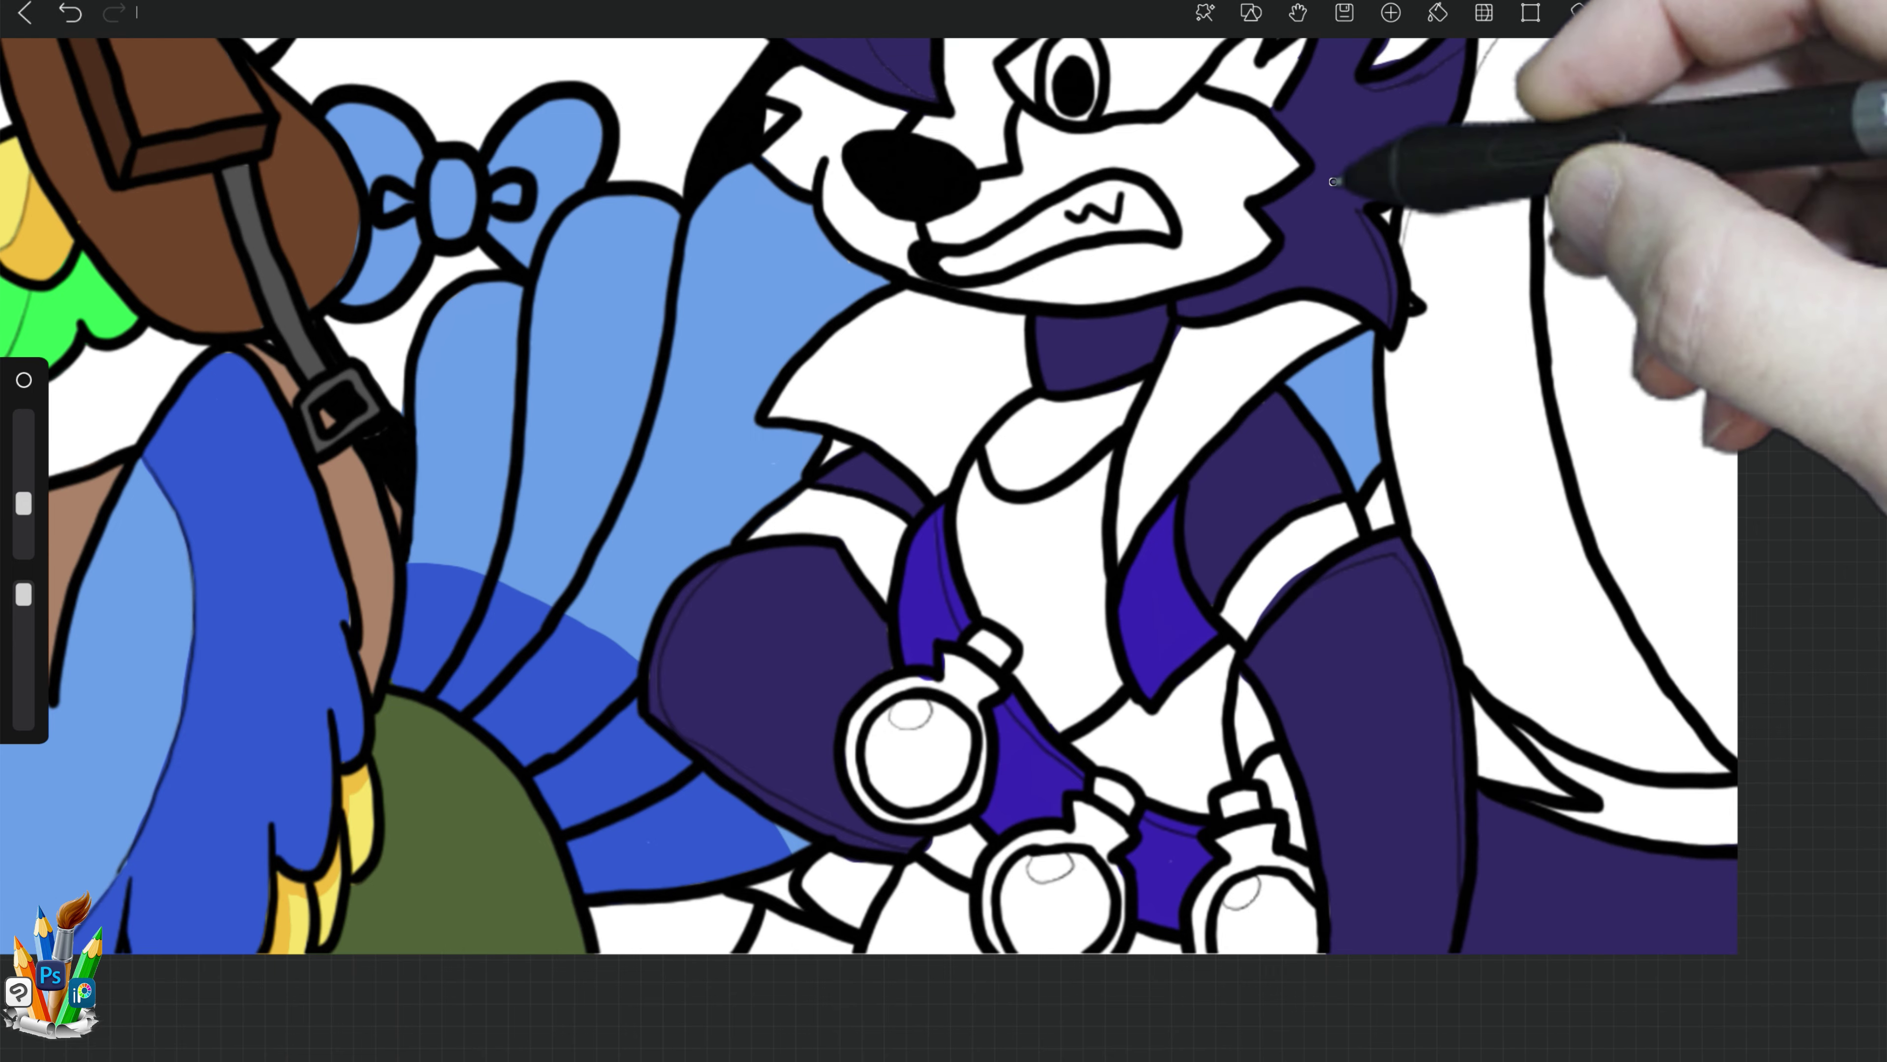
left_click(1817, 13)
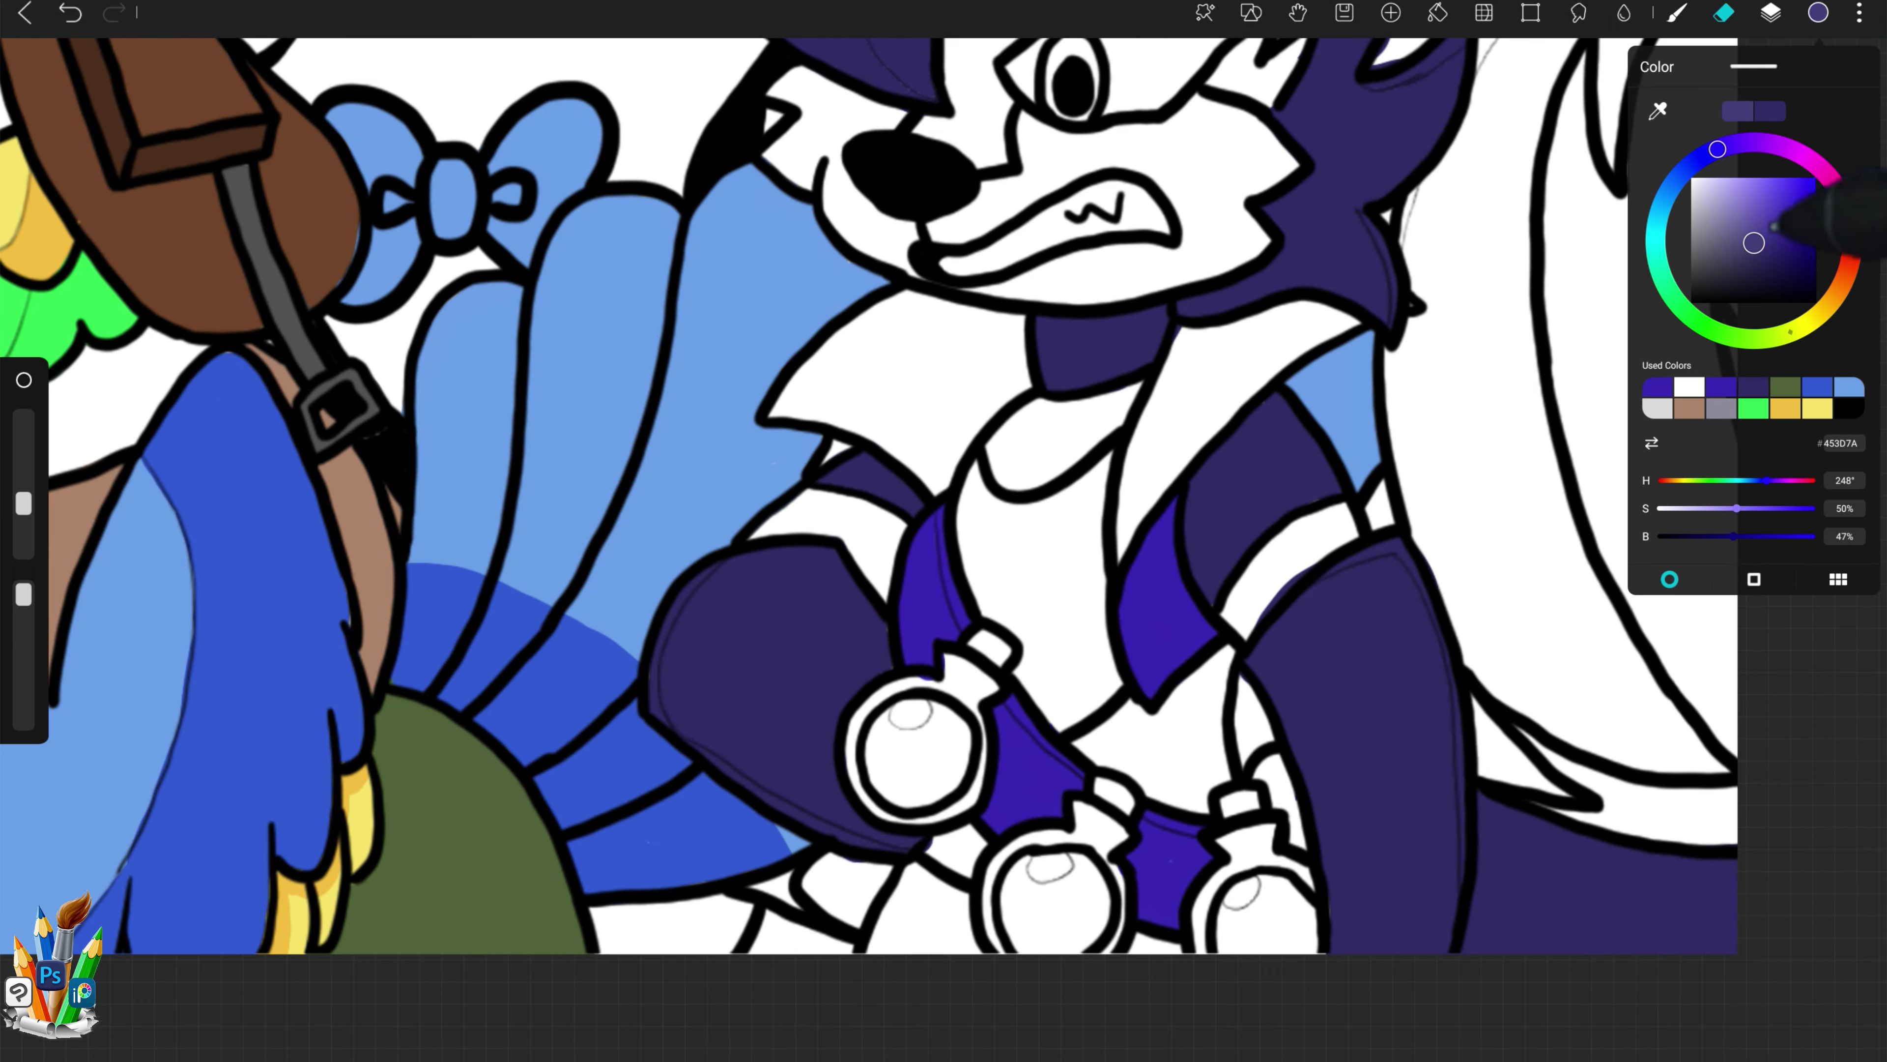
Step: Brush lighter purple into the wolf's inner ear, hair beside the eye and upper-left face
left_click(1432, 169)
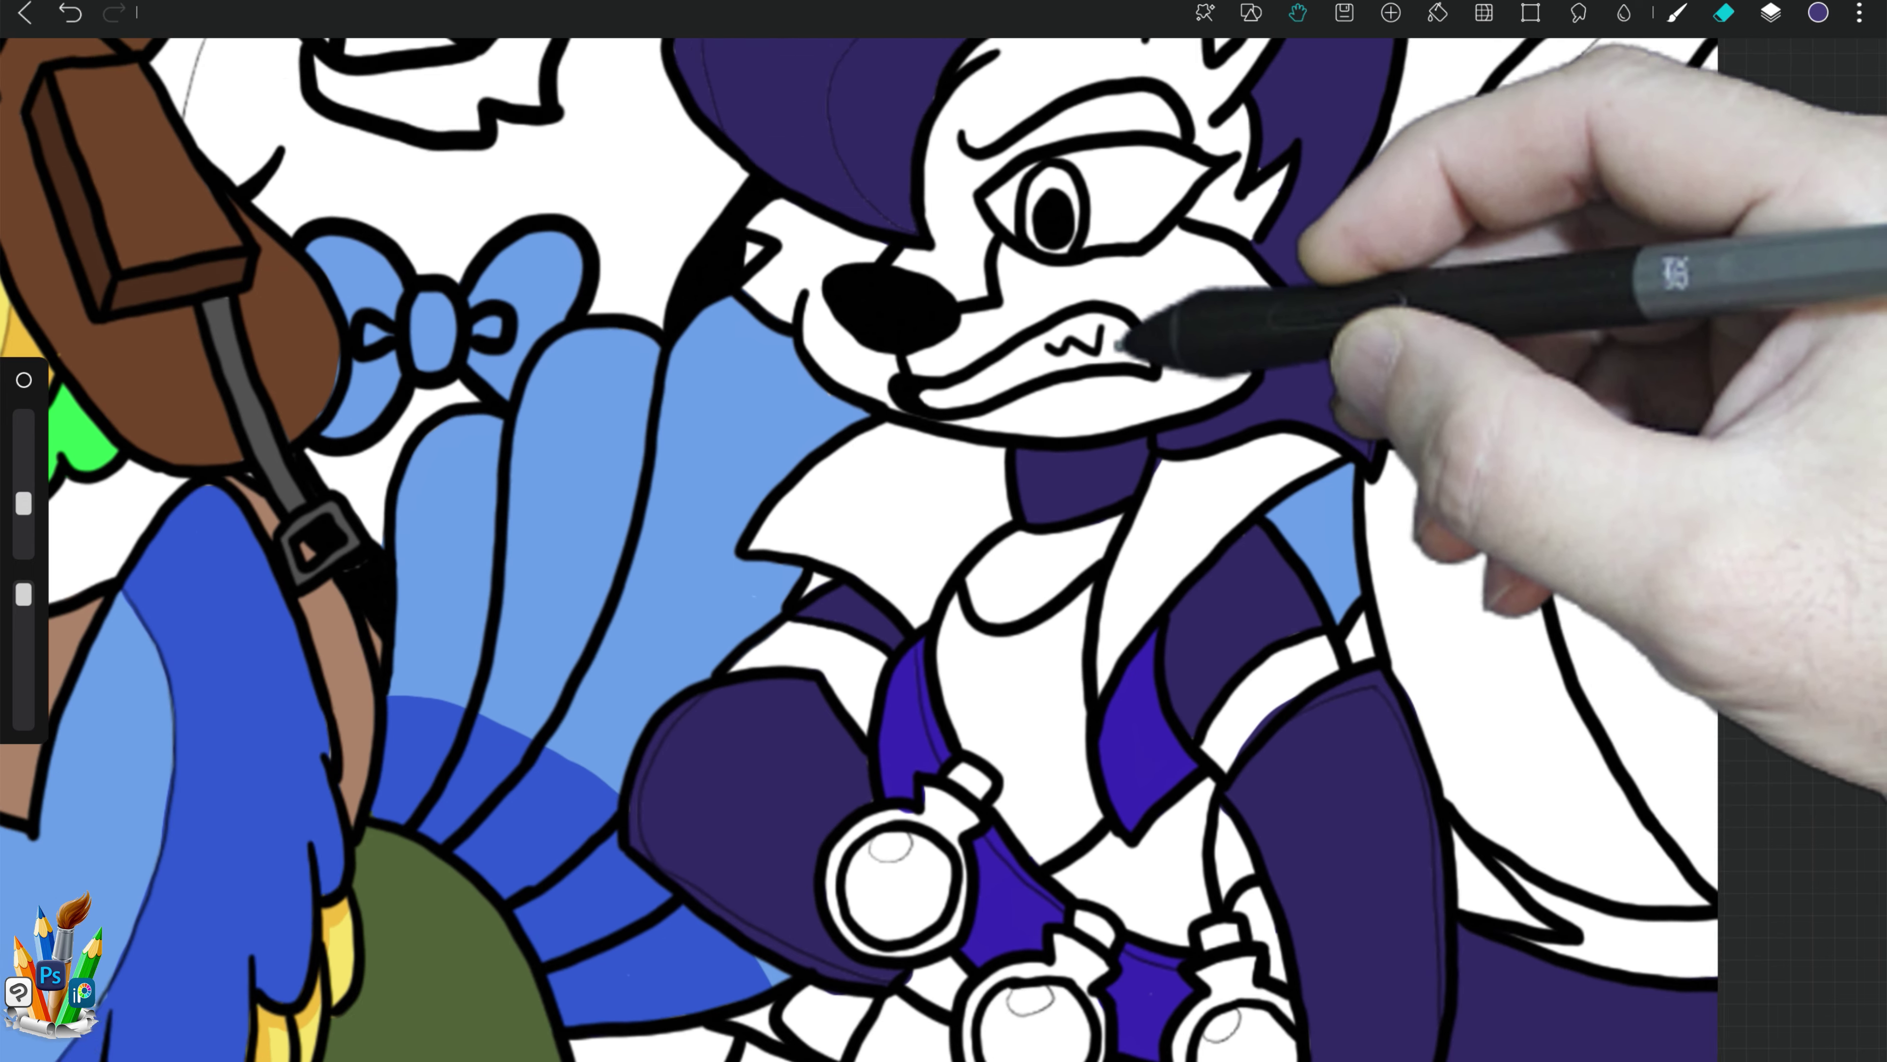
left_click_drag(1221, 147, 1211, 312)
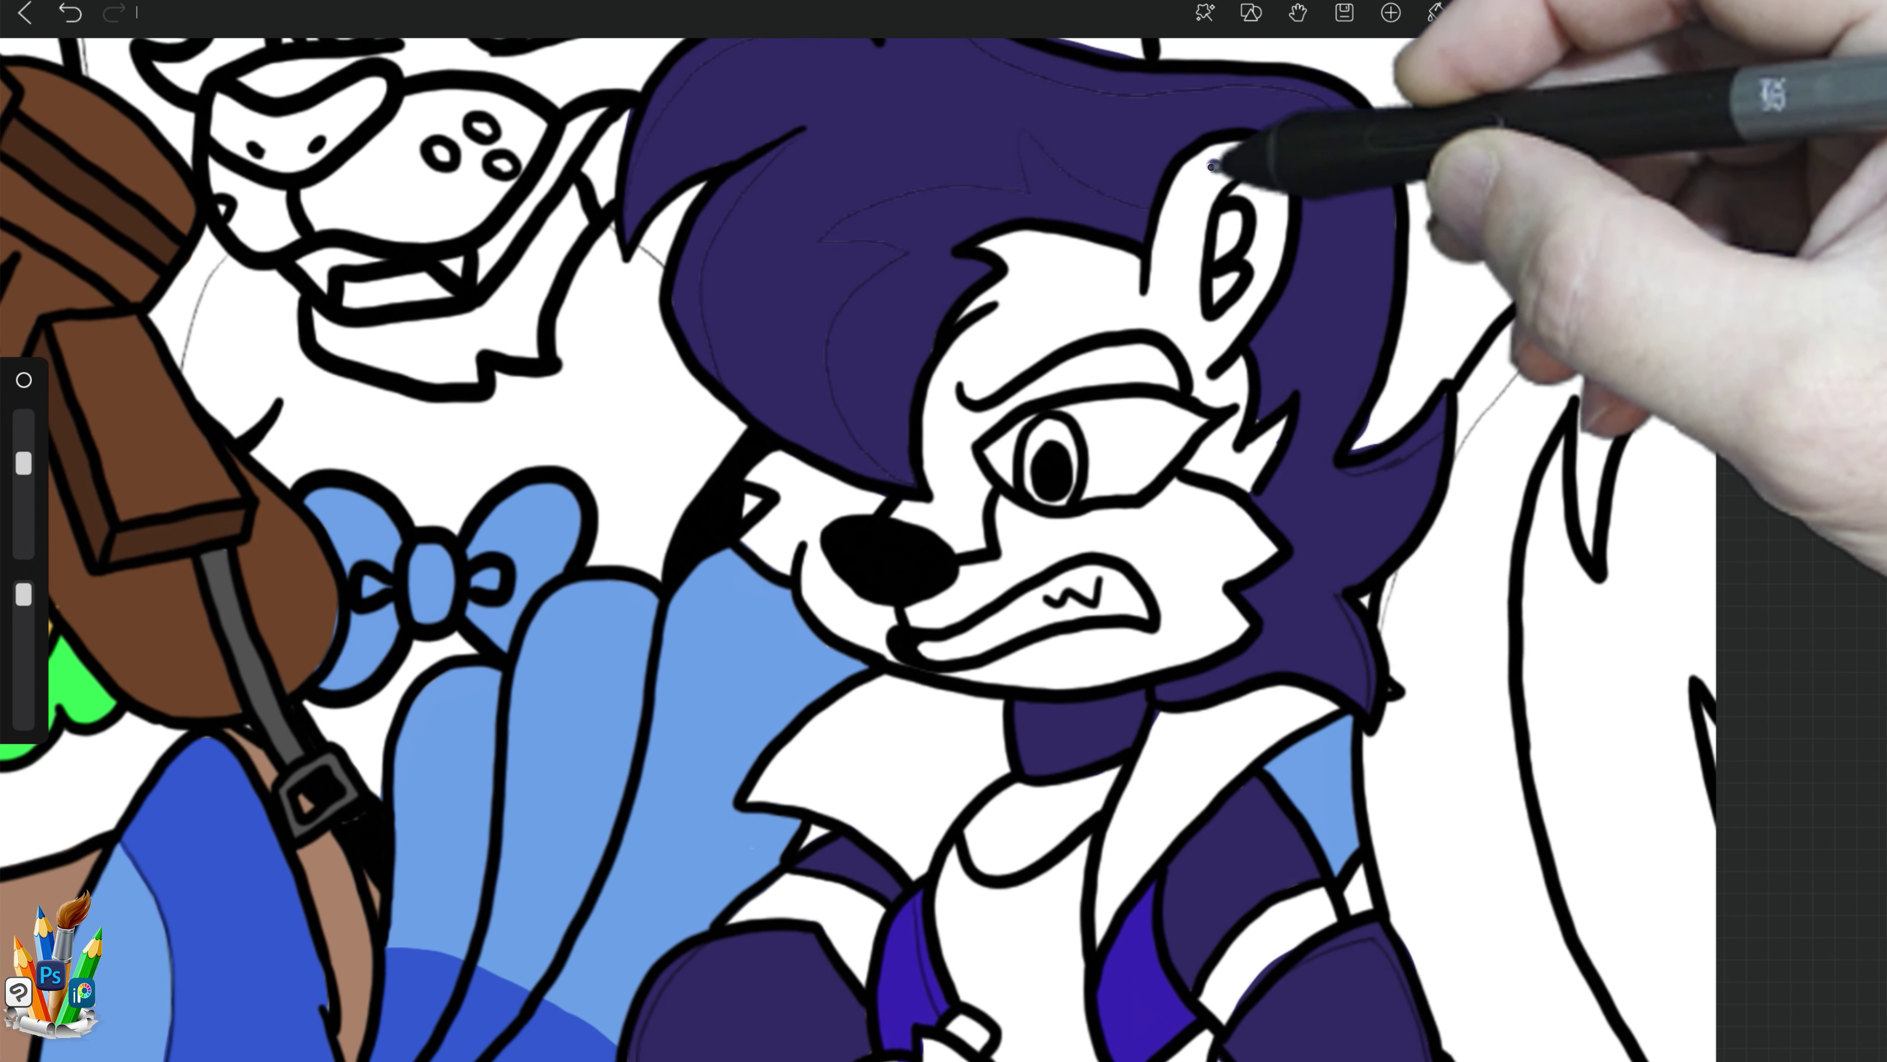
left_click_drag(1213, 165, 1197, 231)
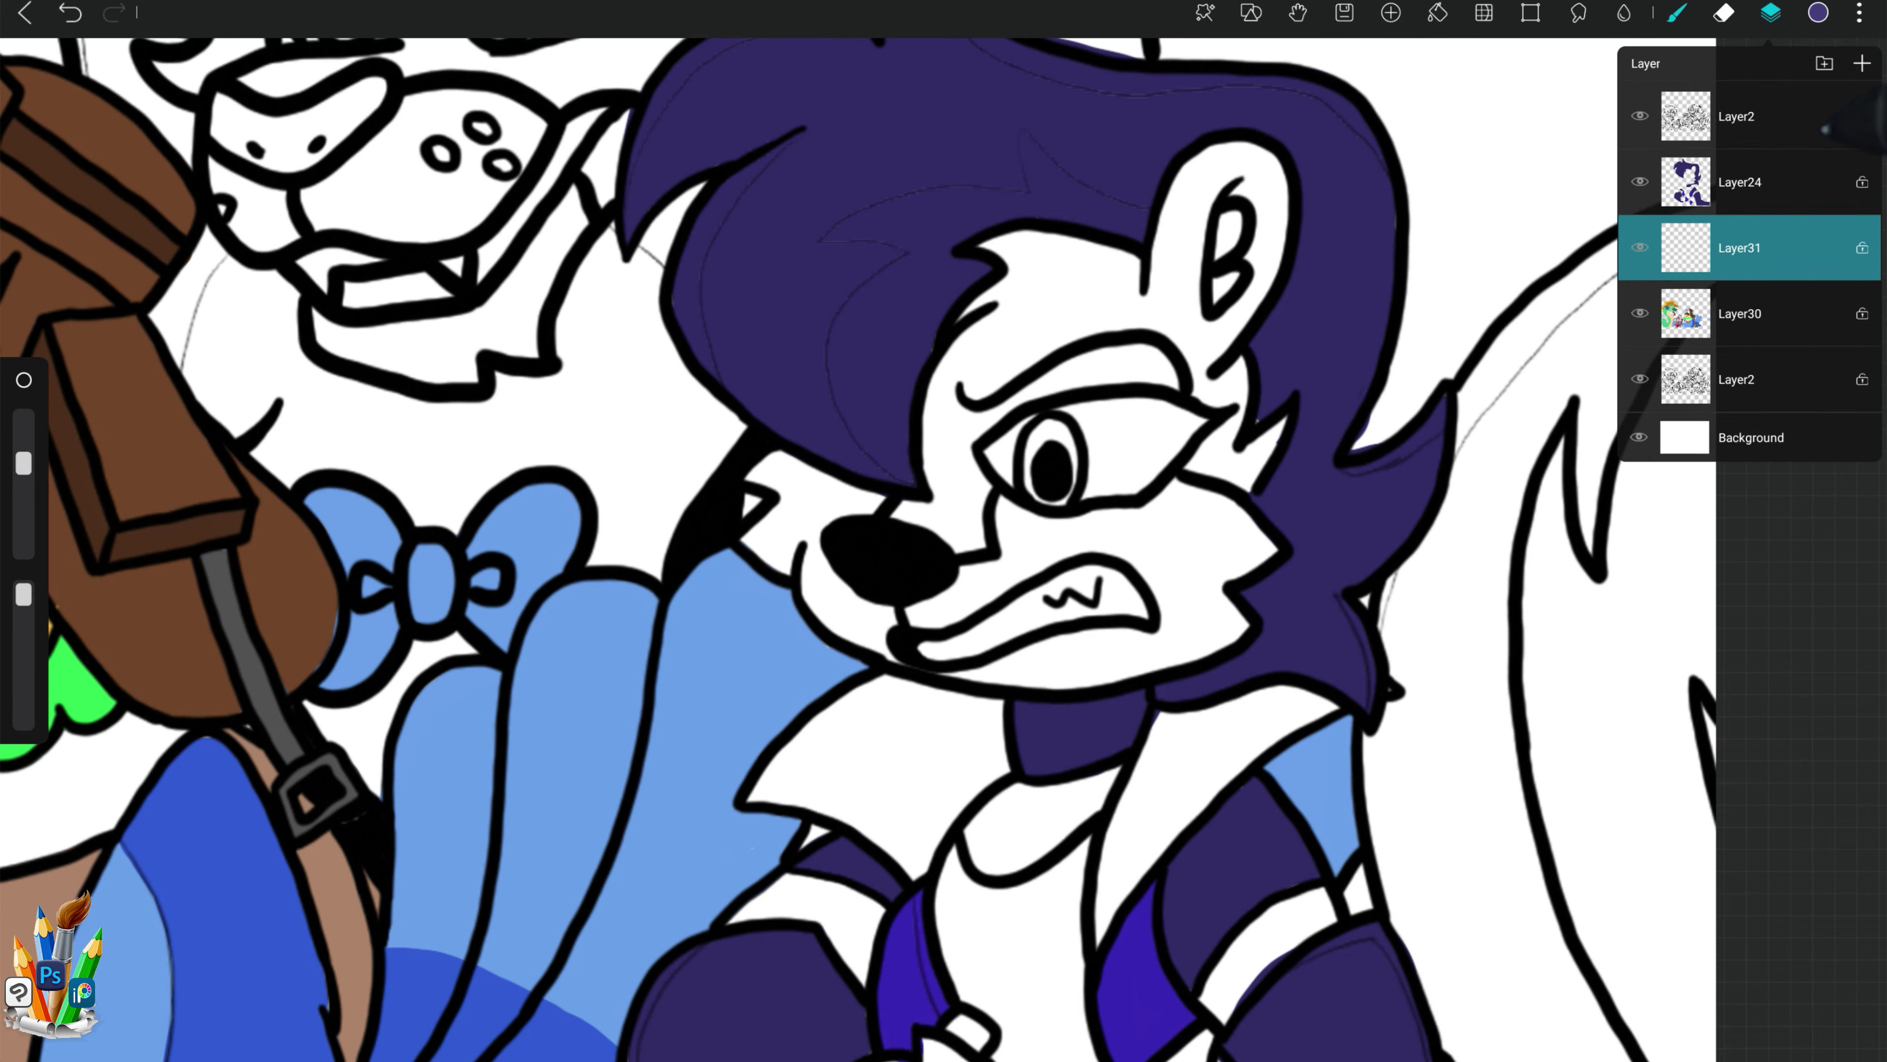
mouse_move(1219, 152)
left_mouse_down()
mouse_move(1191, 279)
mouse_move(1230, 183)
left_mouse_up()
left_click_drag(1256, 328, 1218, 476)
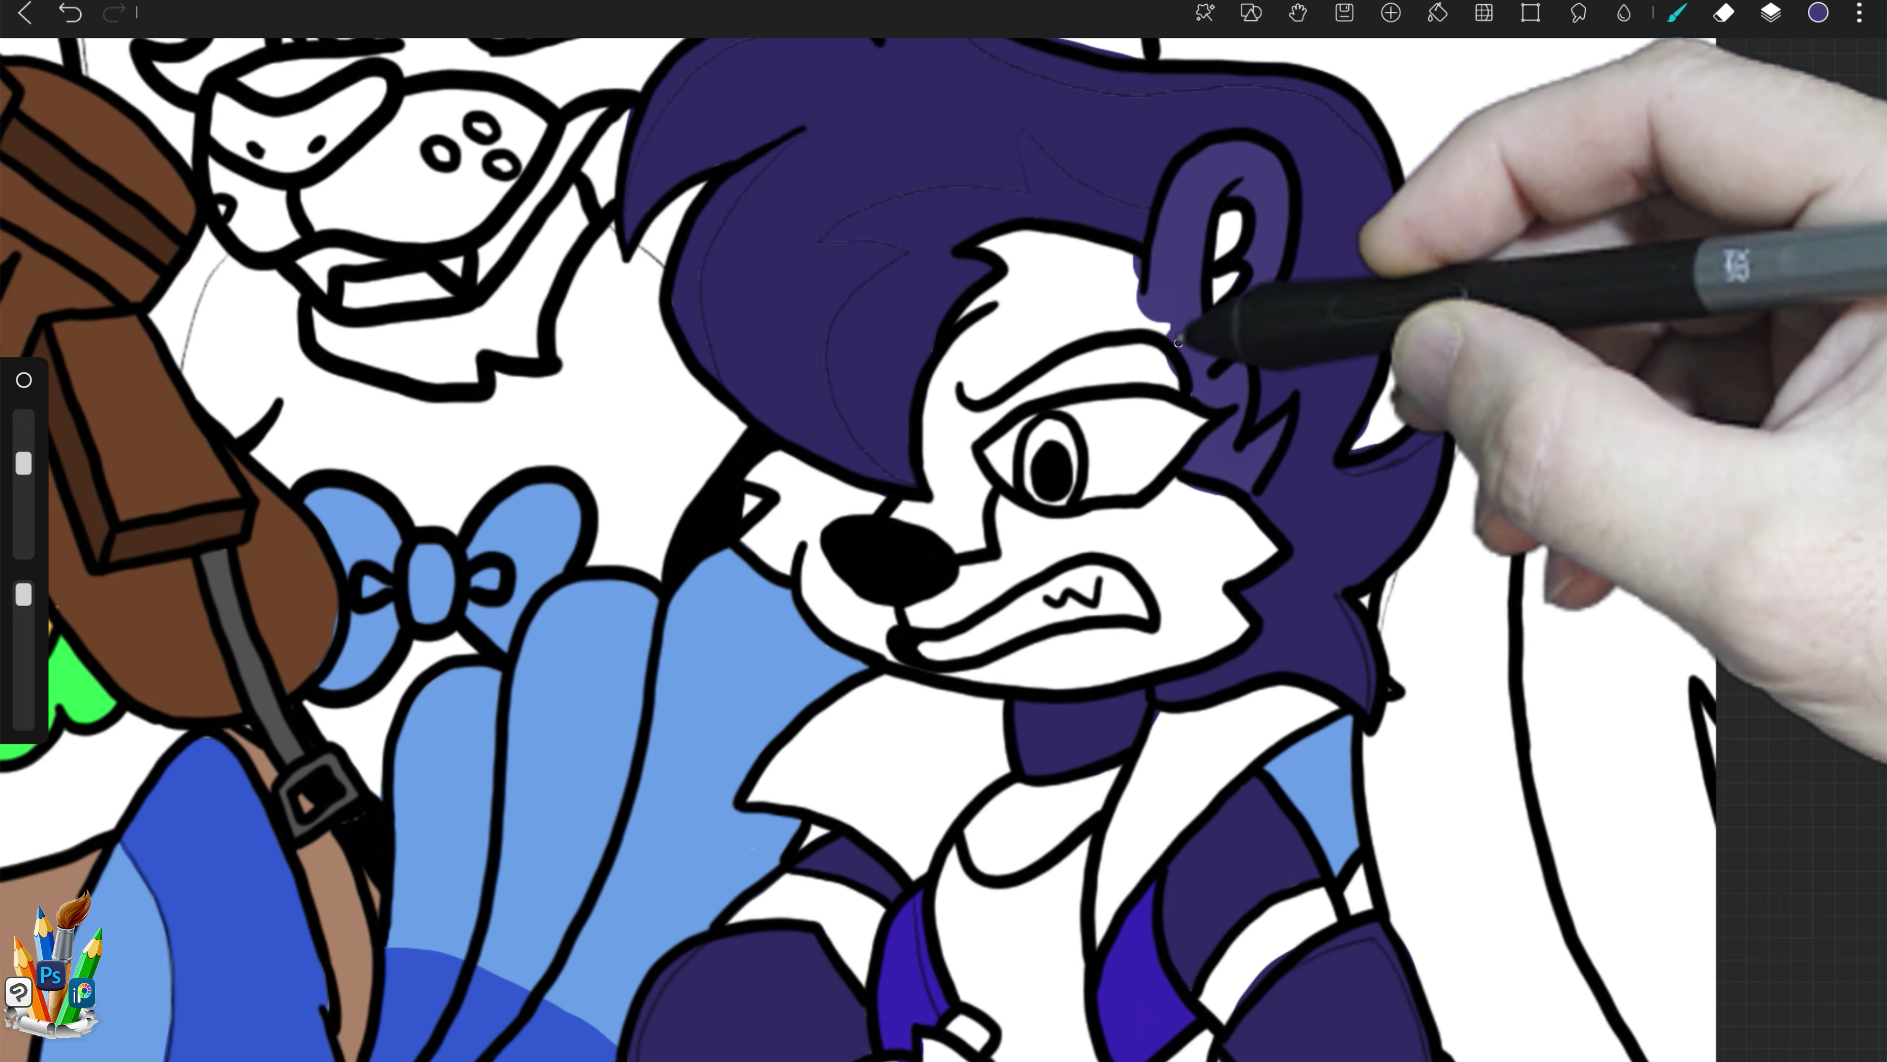
mouse_move(1084, 308)
left_mouse_down()
mouse_move(929, 513)
mouse_move(1010, 463)
mouse_move(990, 422)
mouse_move(1033, 337)
mouse_move(1087, 296)
mouse_move(1003, 342)
left_mouse_up()
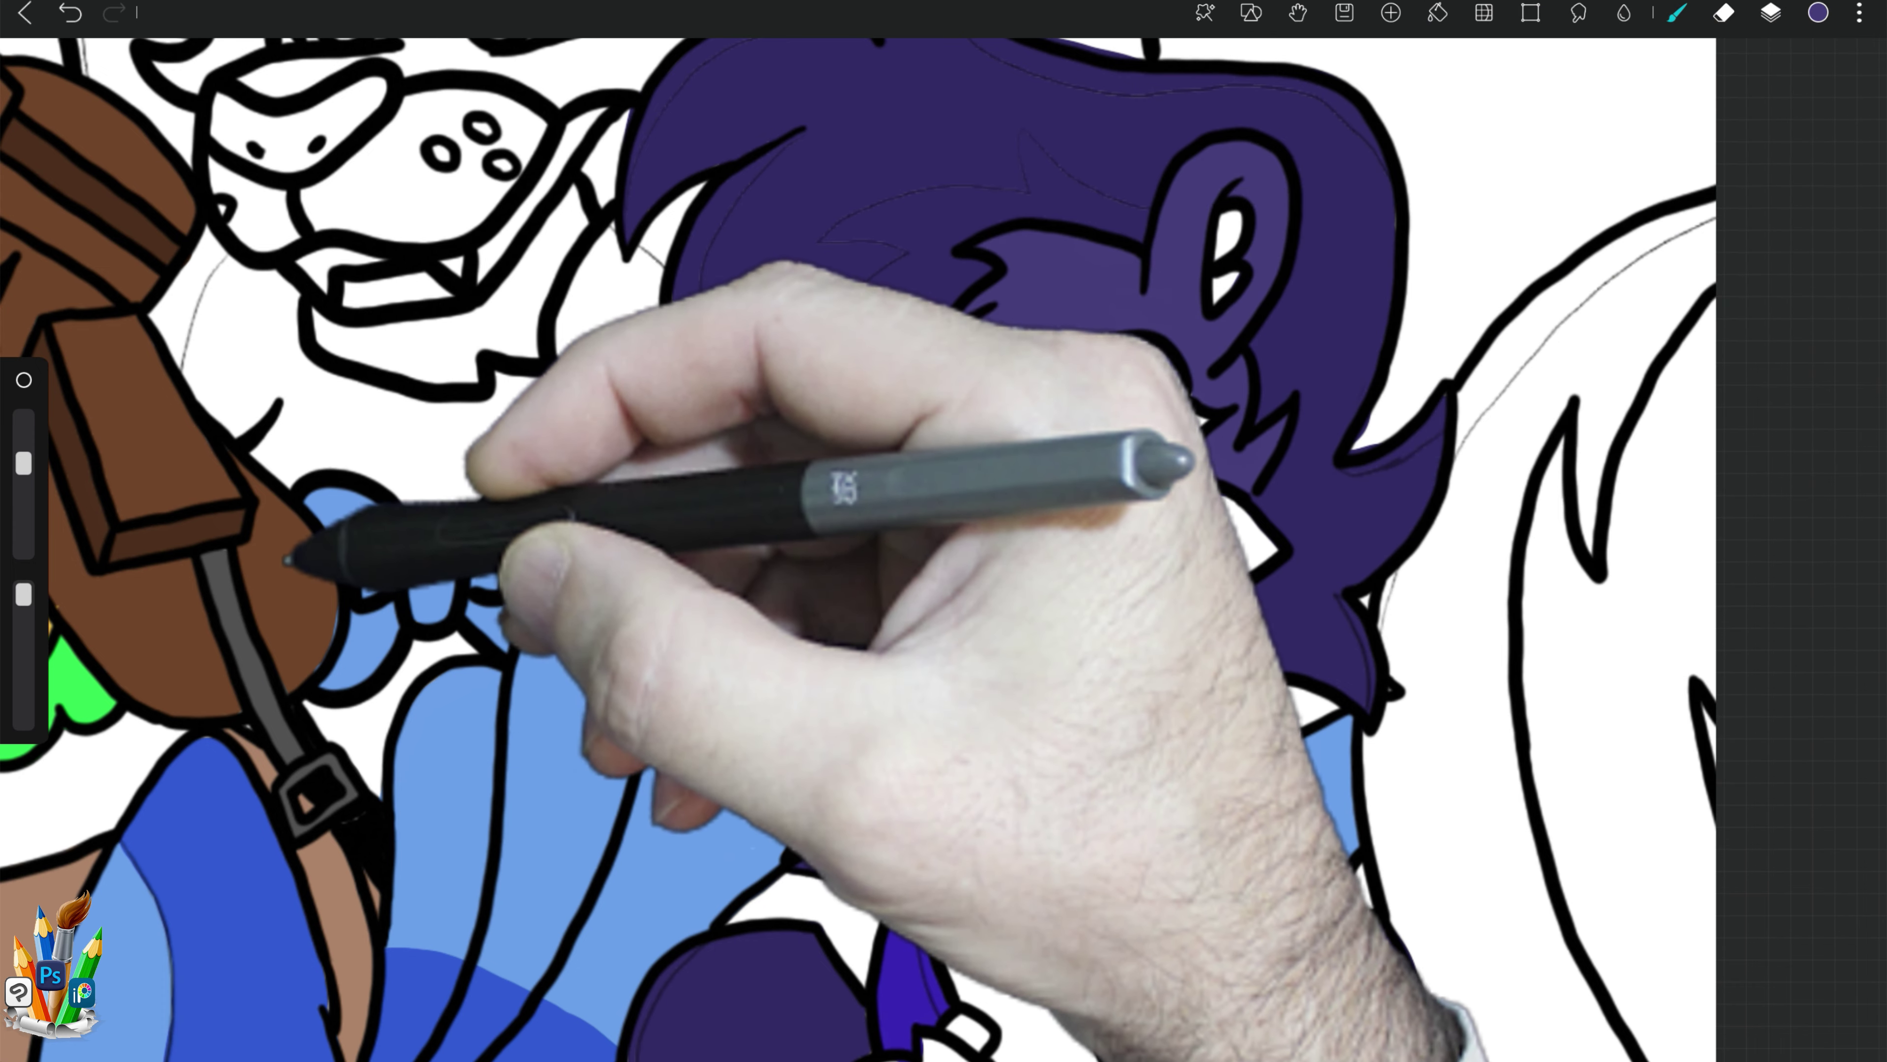
left_click(256, 606)
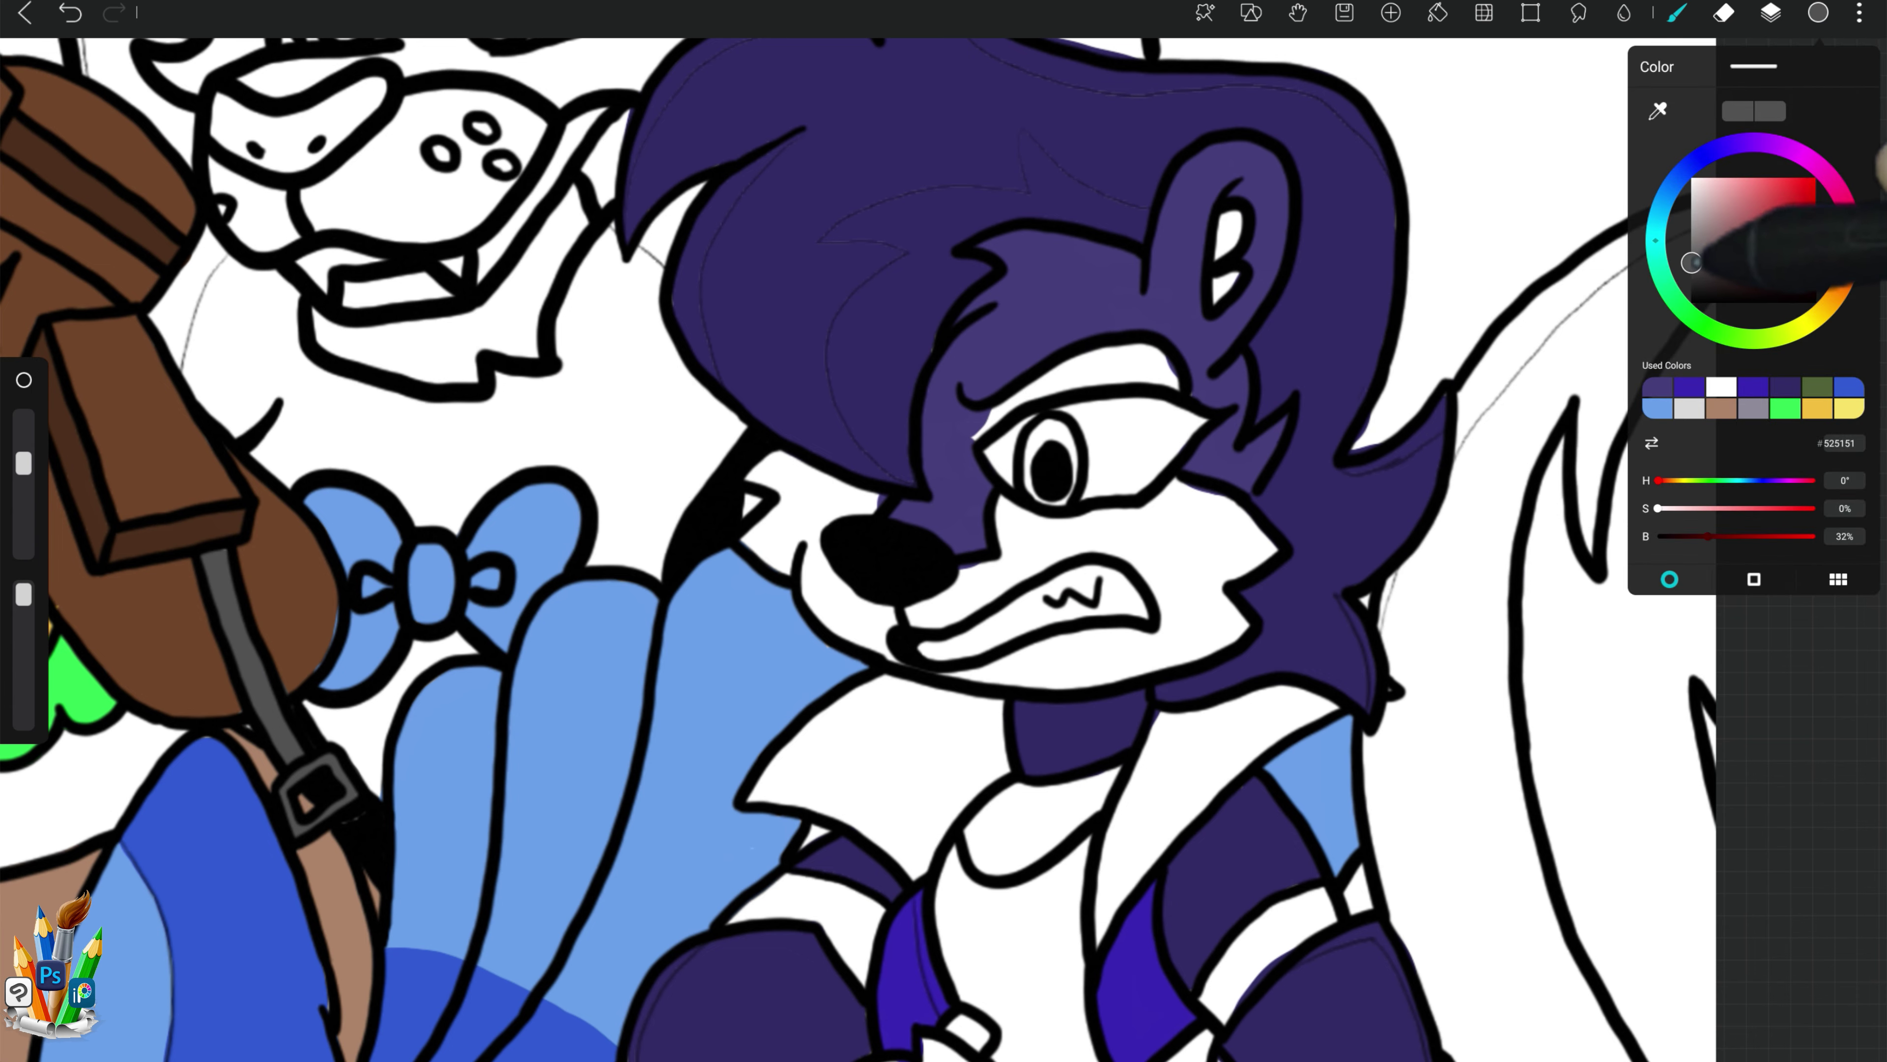
Step: Sample the dark brow colour and paint dark grey shading under the wolf's eyebrow
left_click(1041, 383)
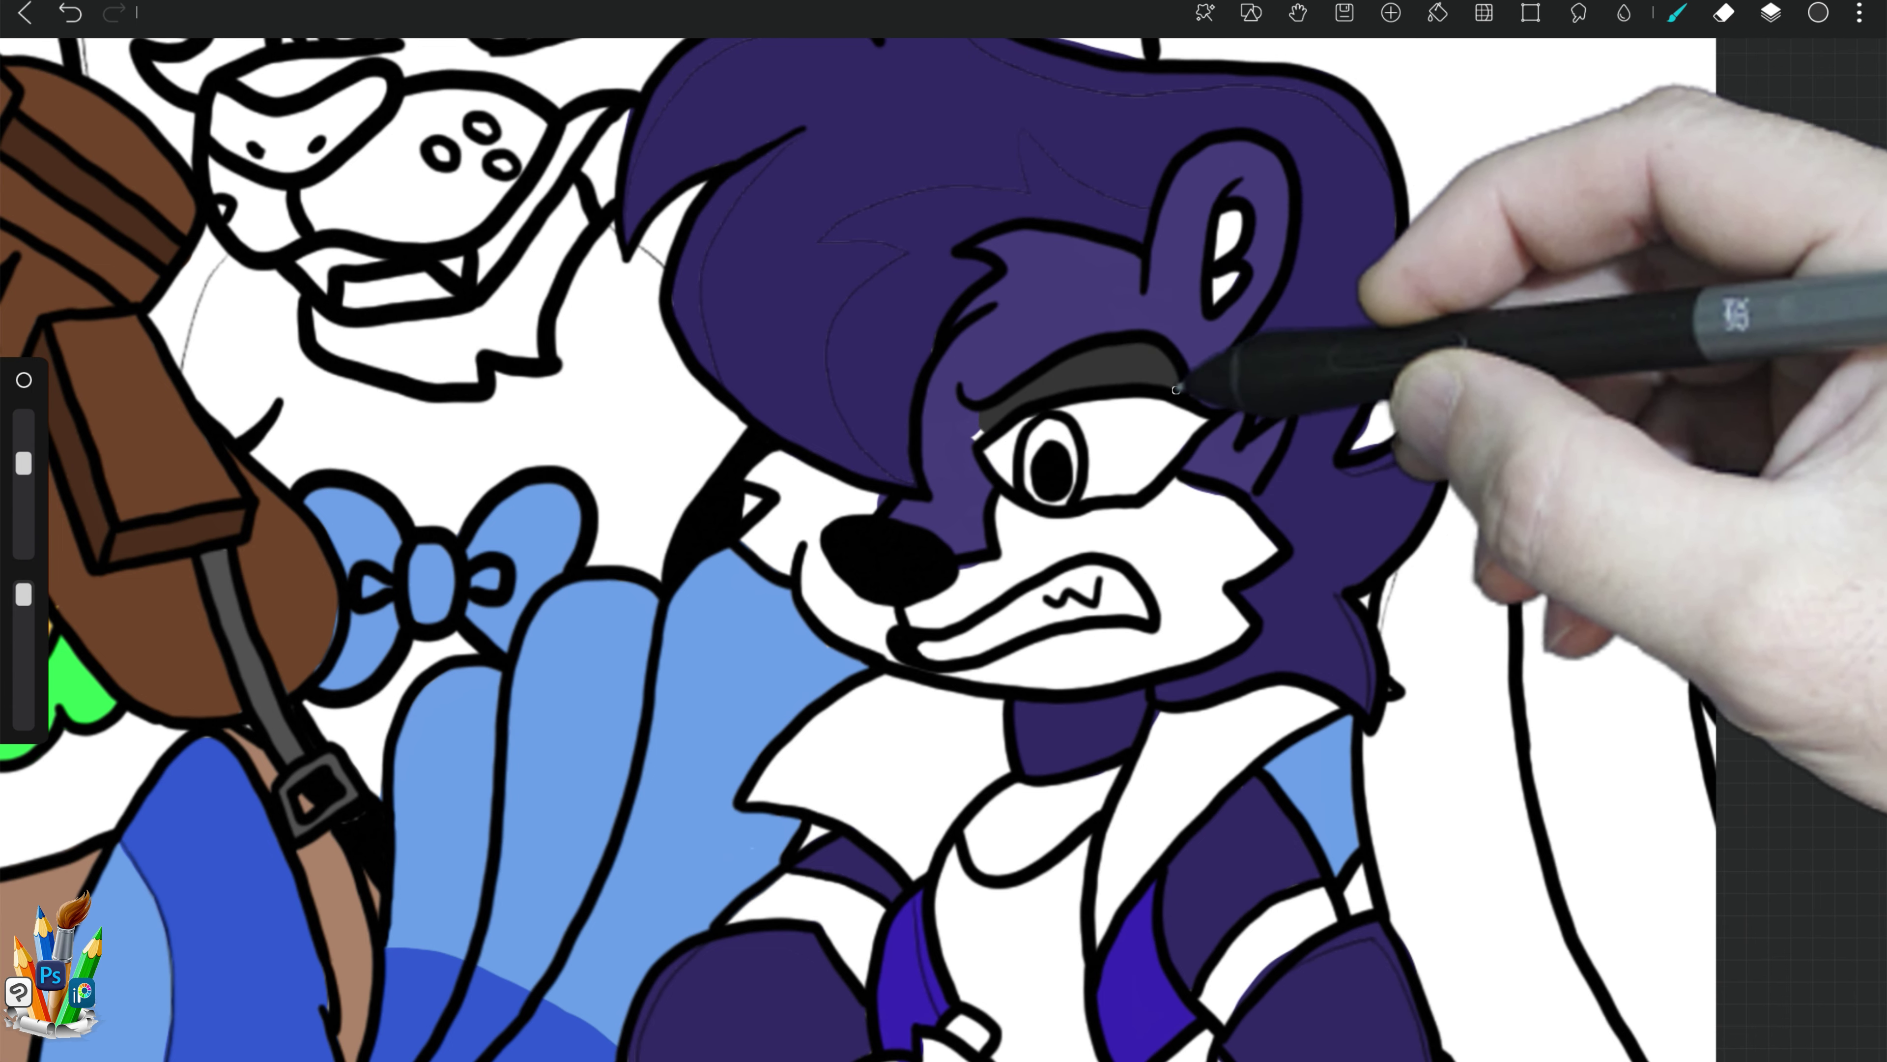
left_click(977, 431)
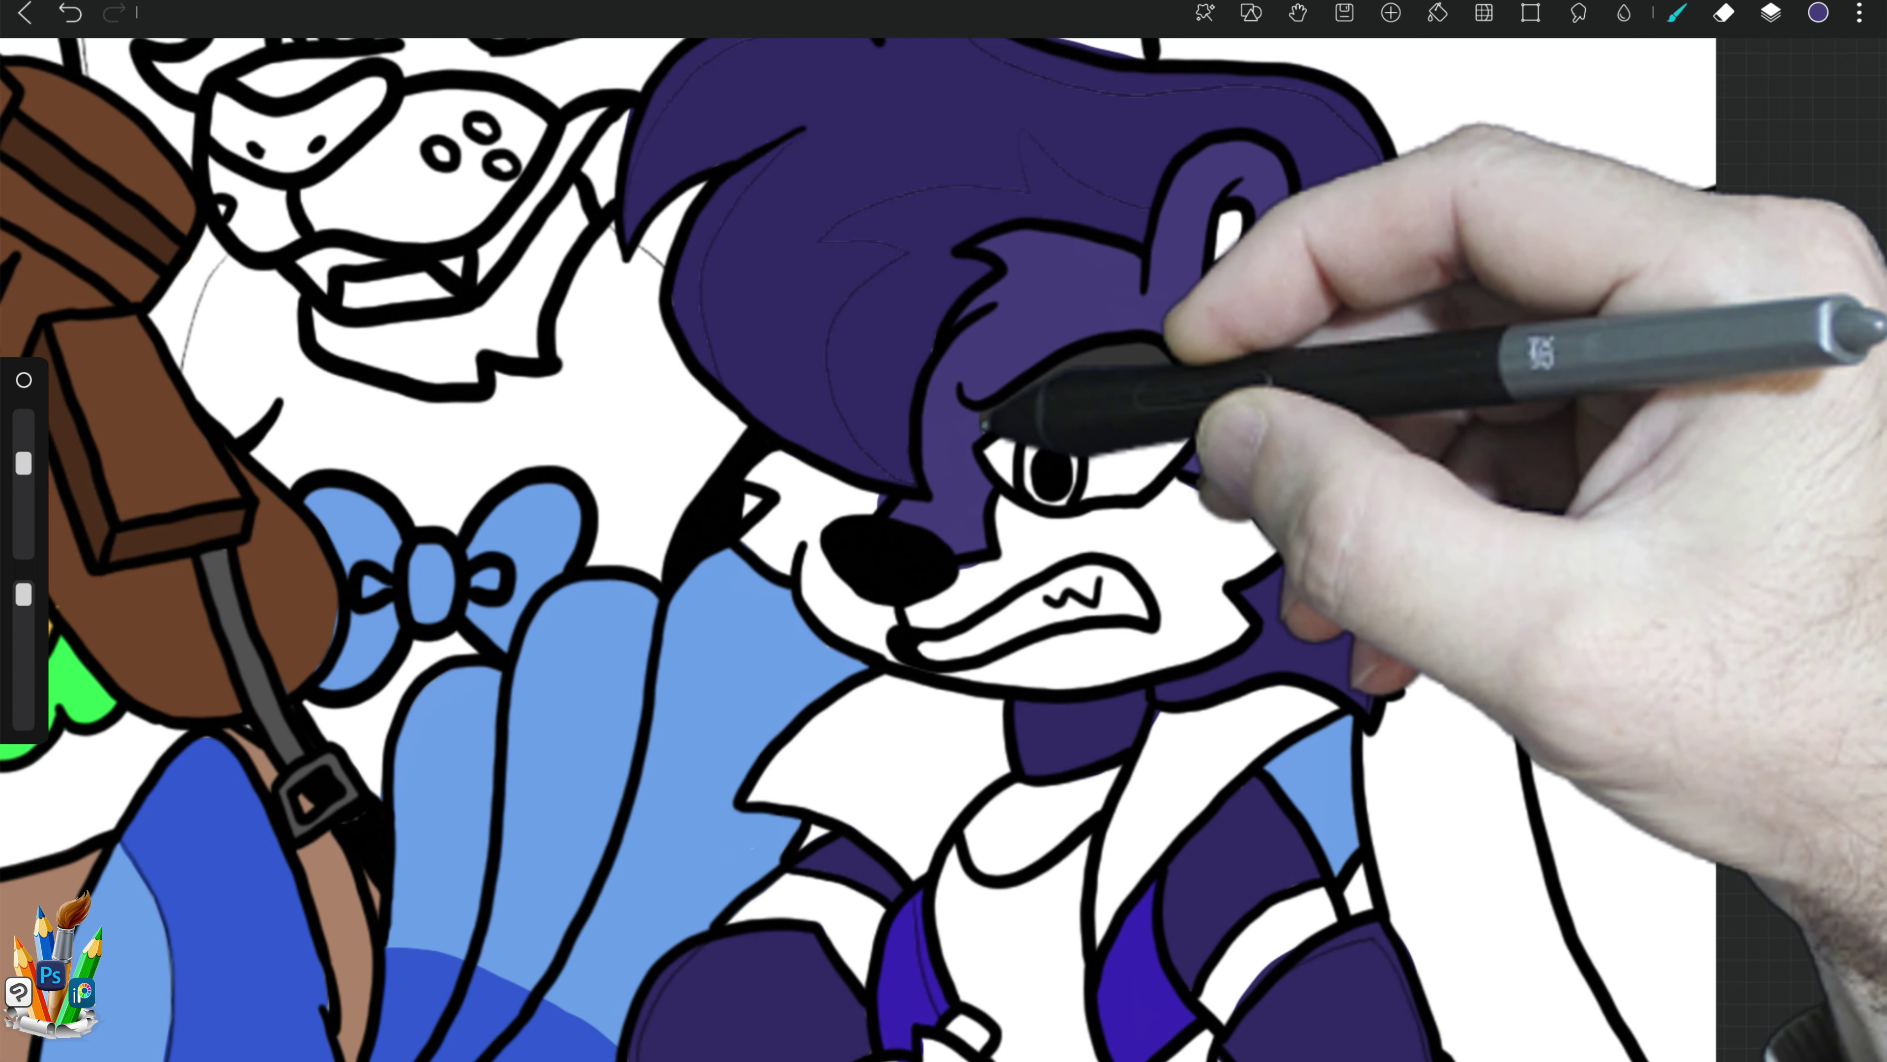
left_click(1059, 382)
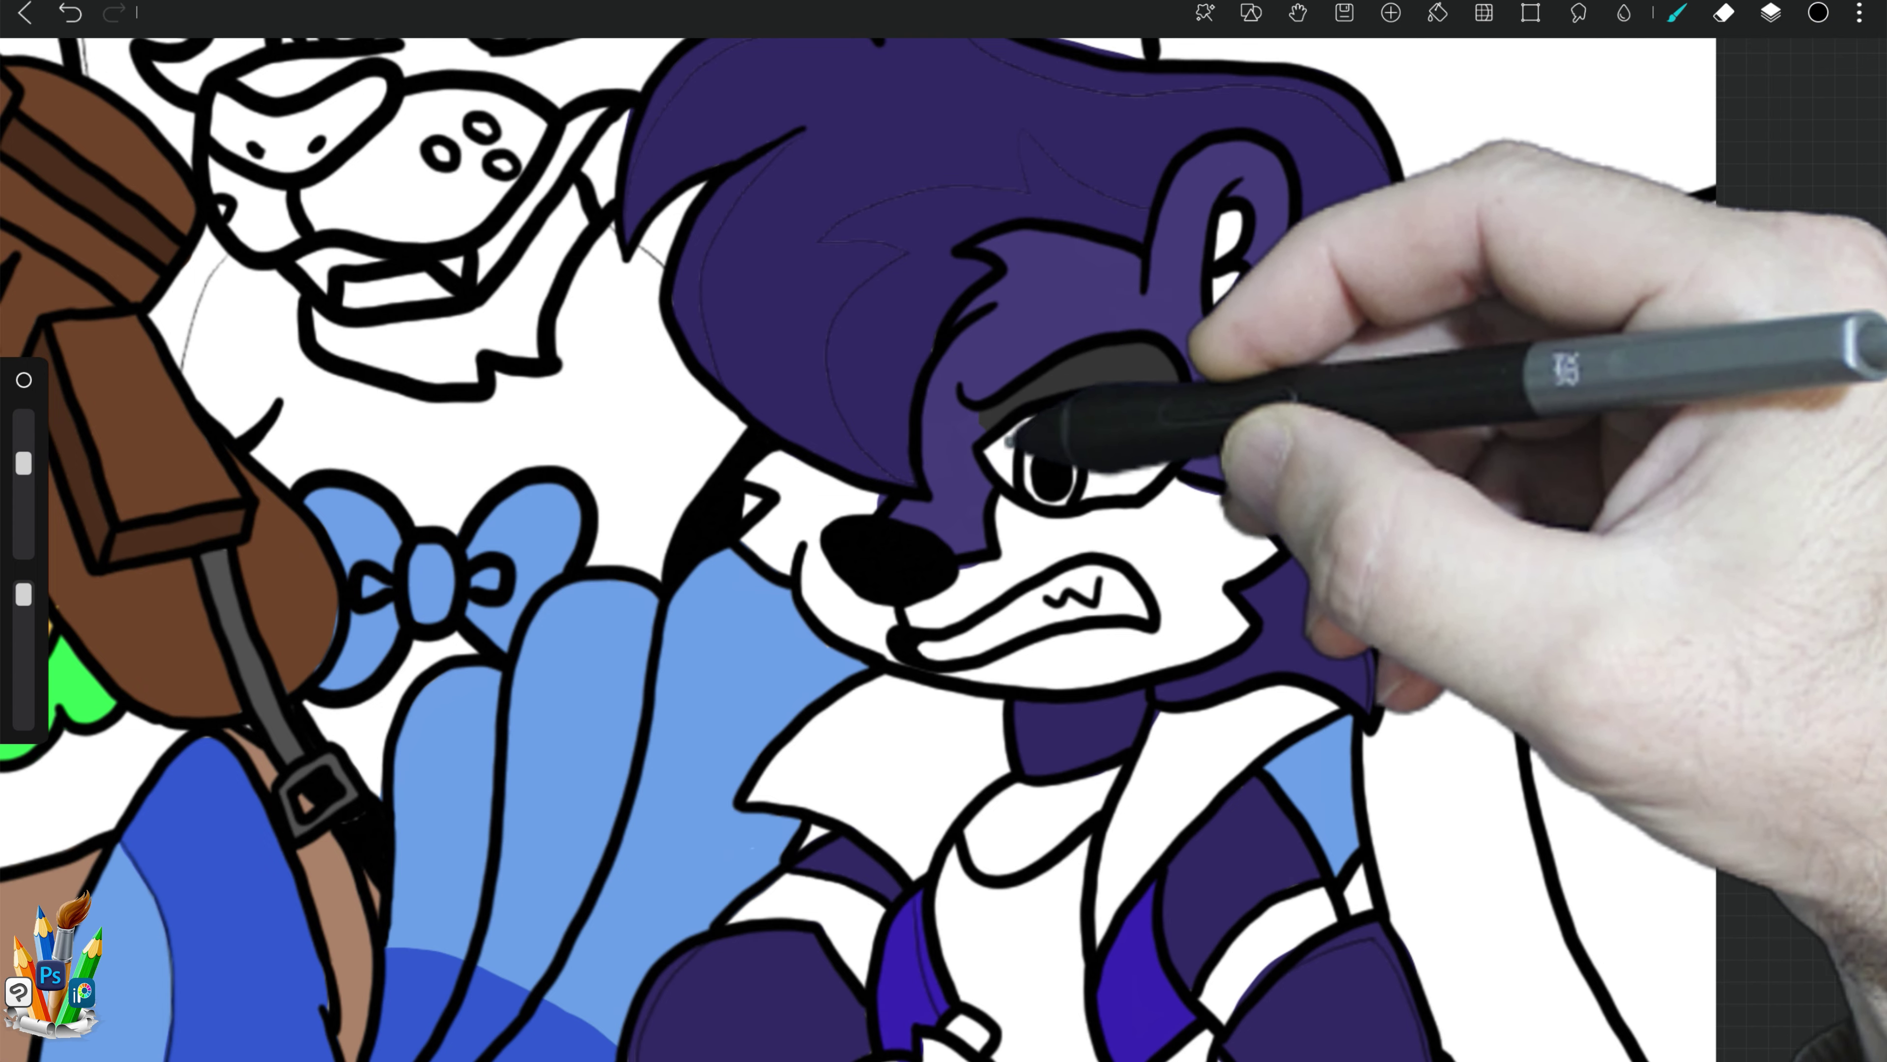
left_click_drag(1010, 439, 1081, 405)
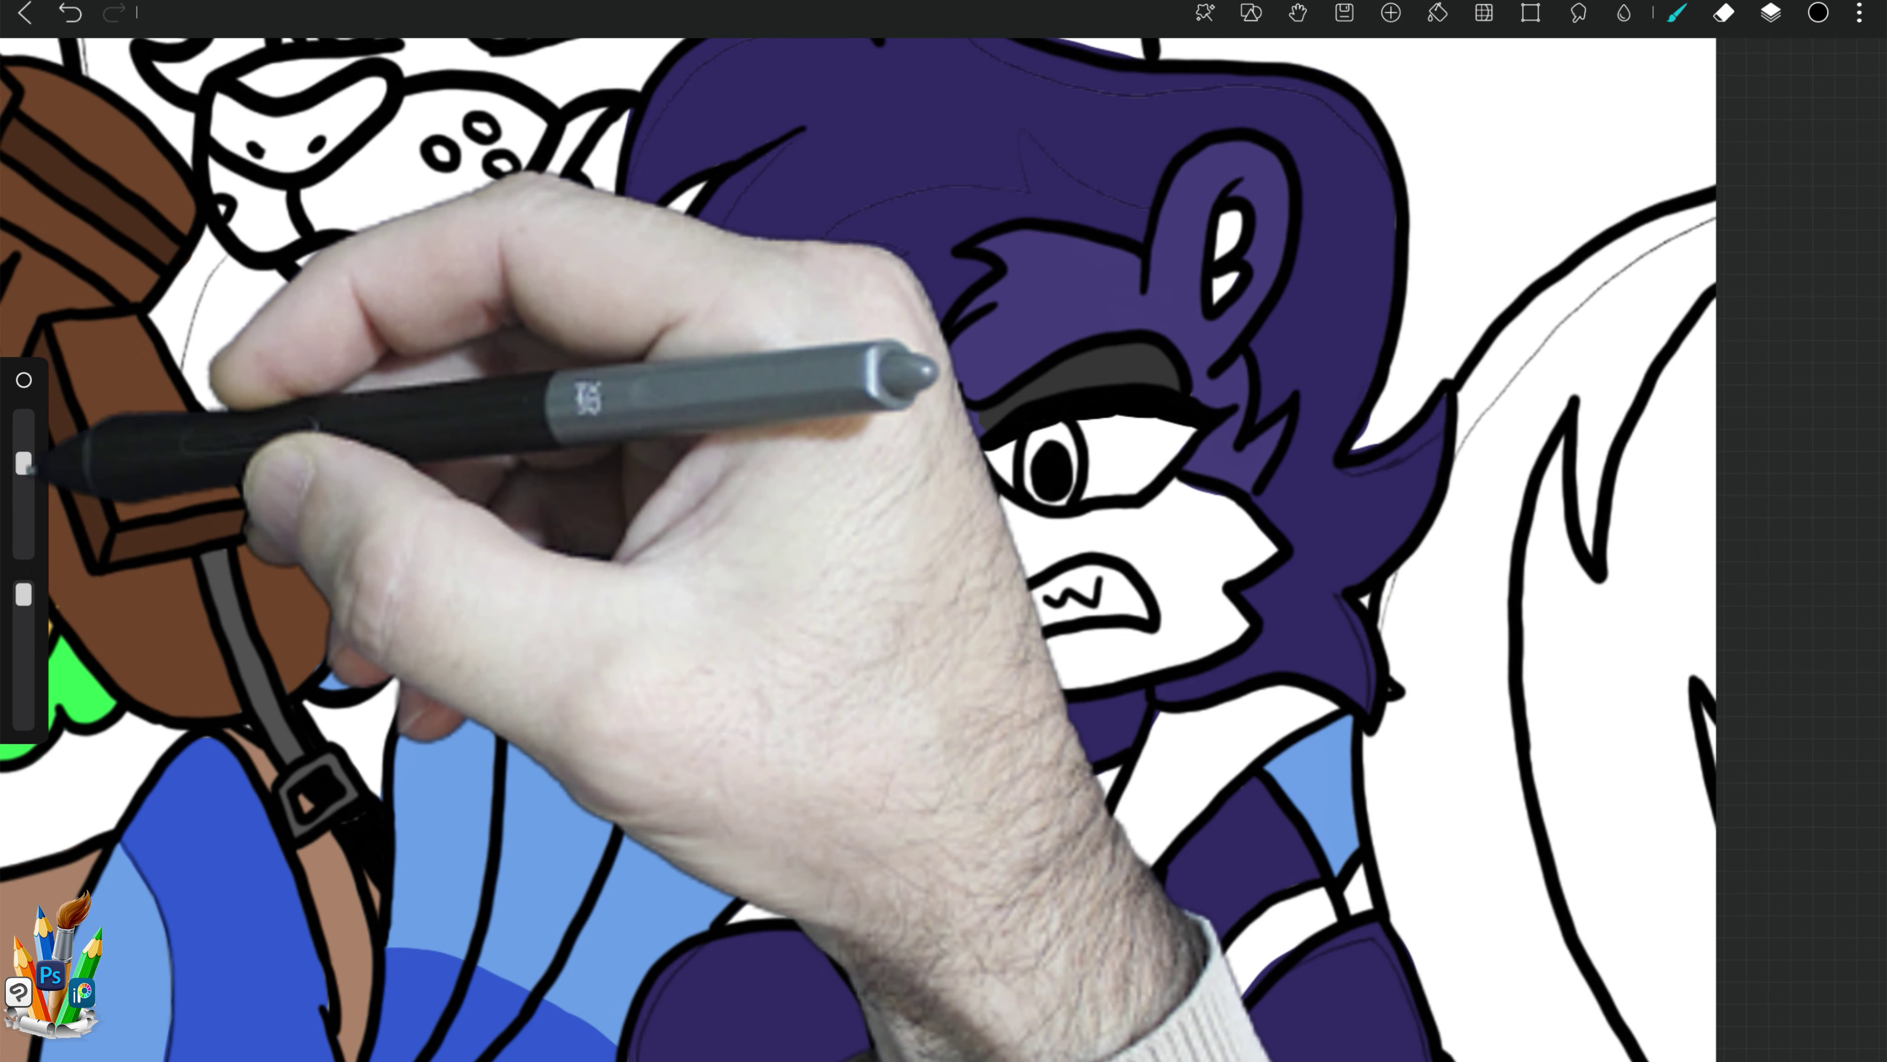
left_click_drag(23, 463, 23, 532)
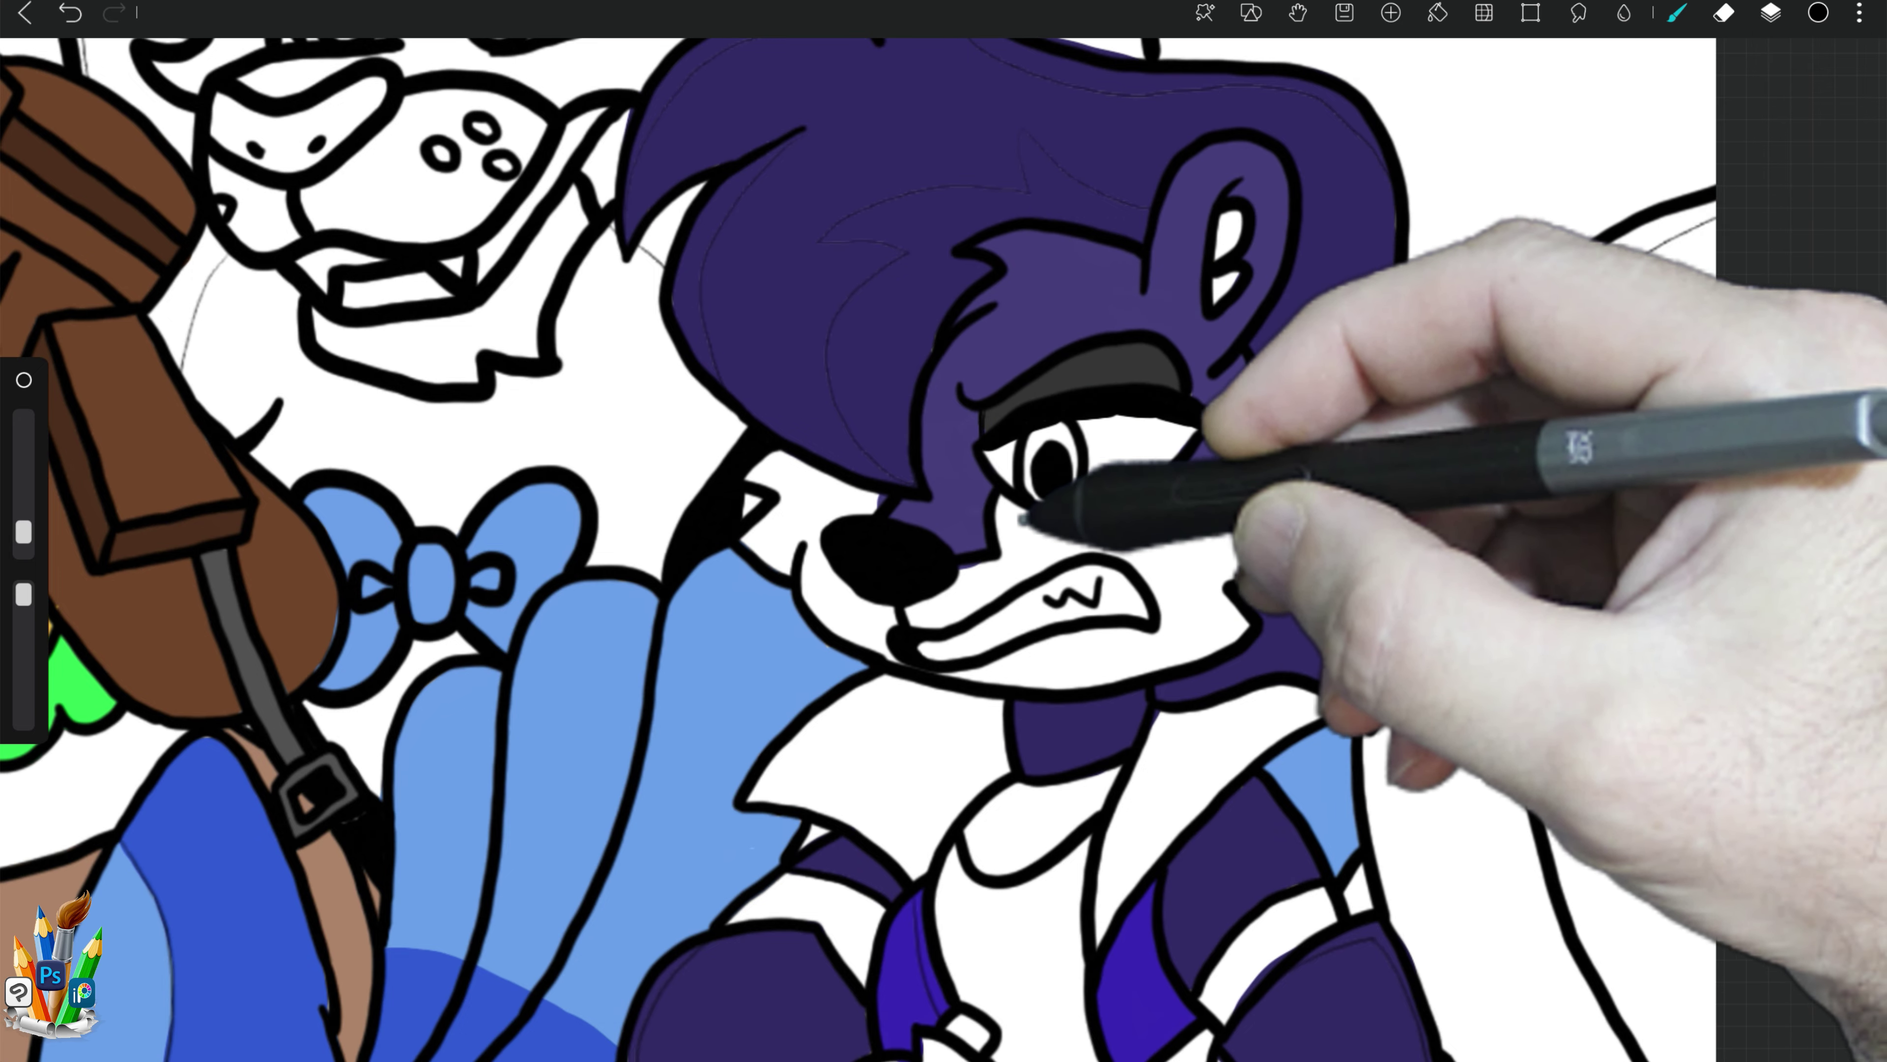
Step: Sample the hair purple, enlarge the brush and paint the wolf's collar band lighter purple
left_click(1818, 12)
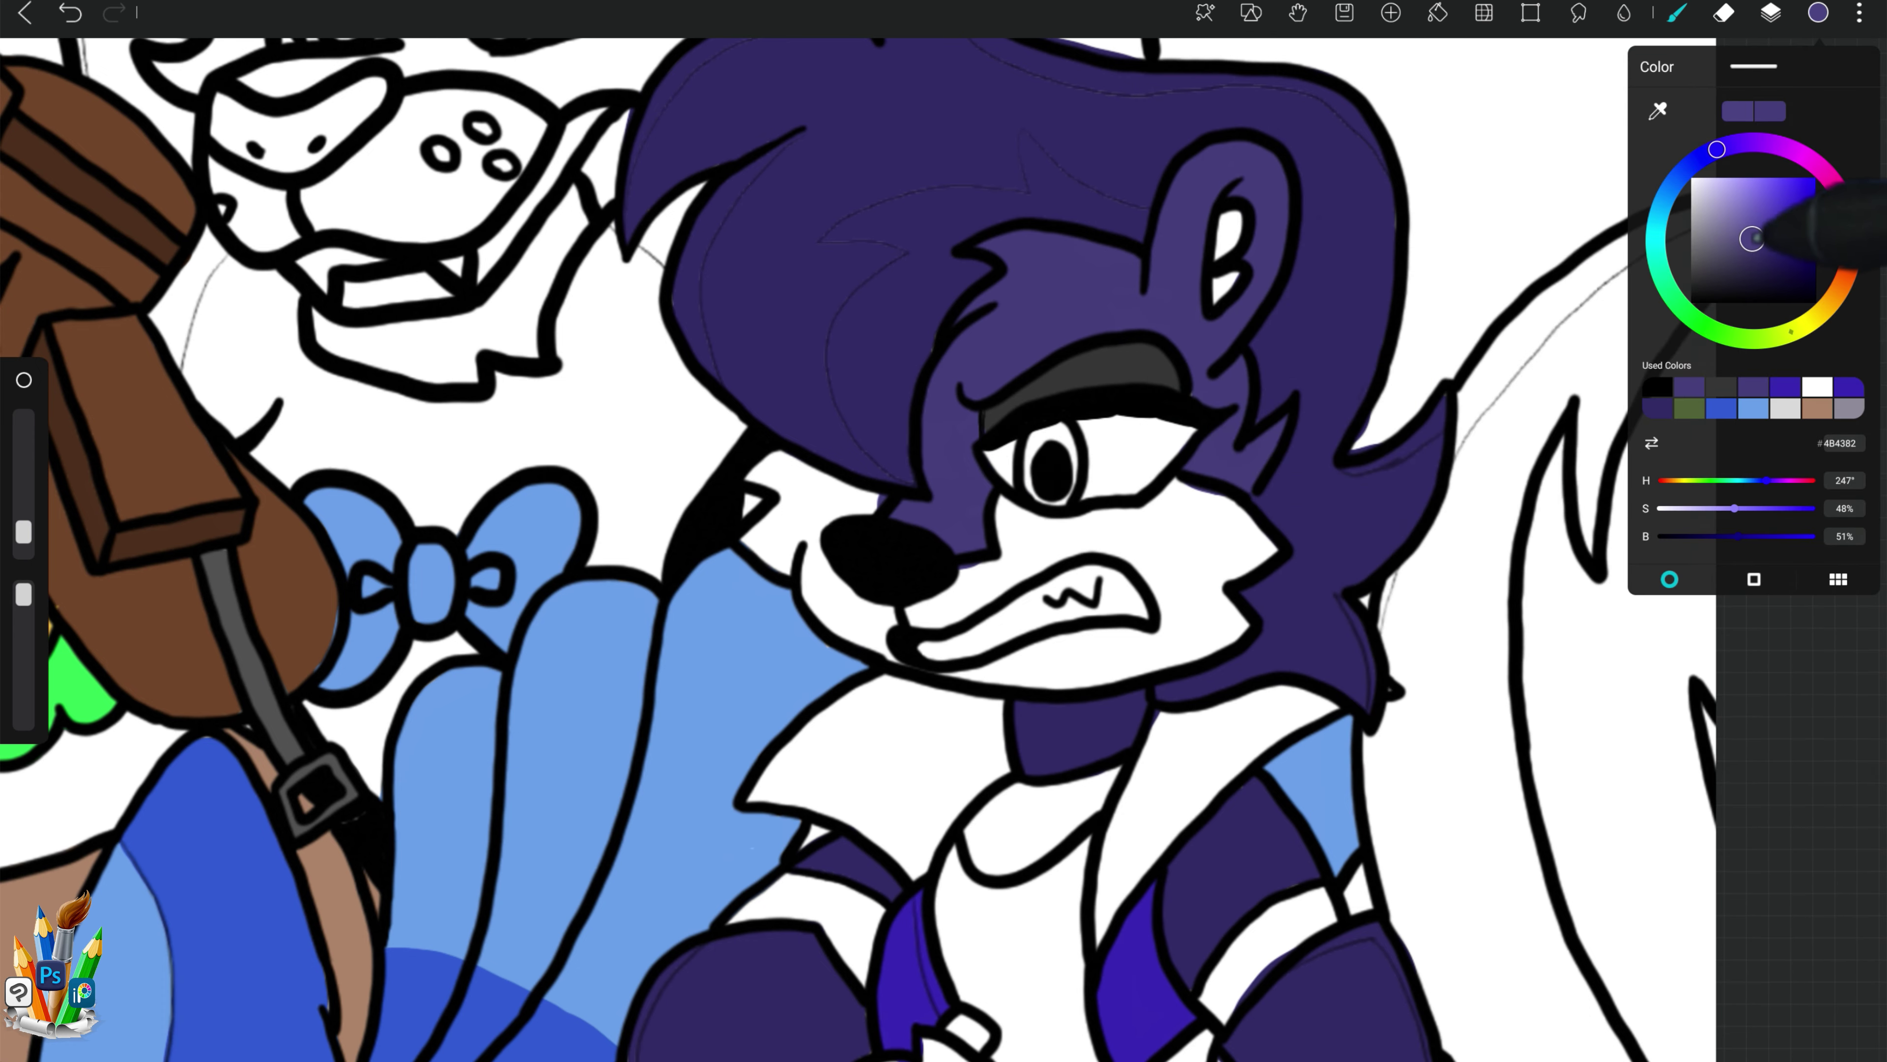
left_click(898, 673)
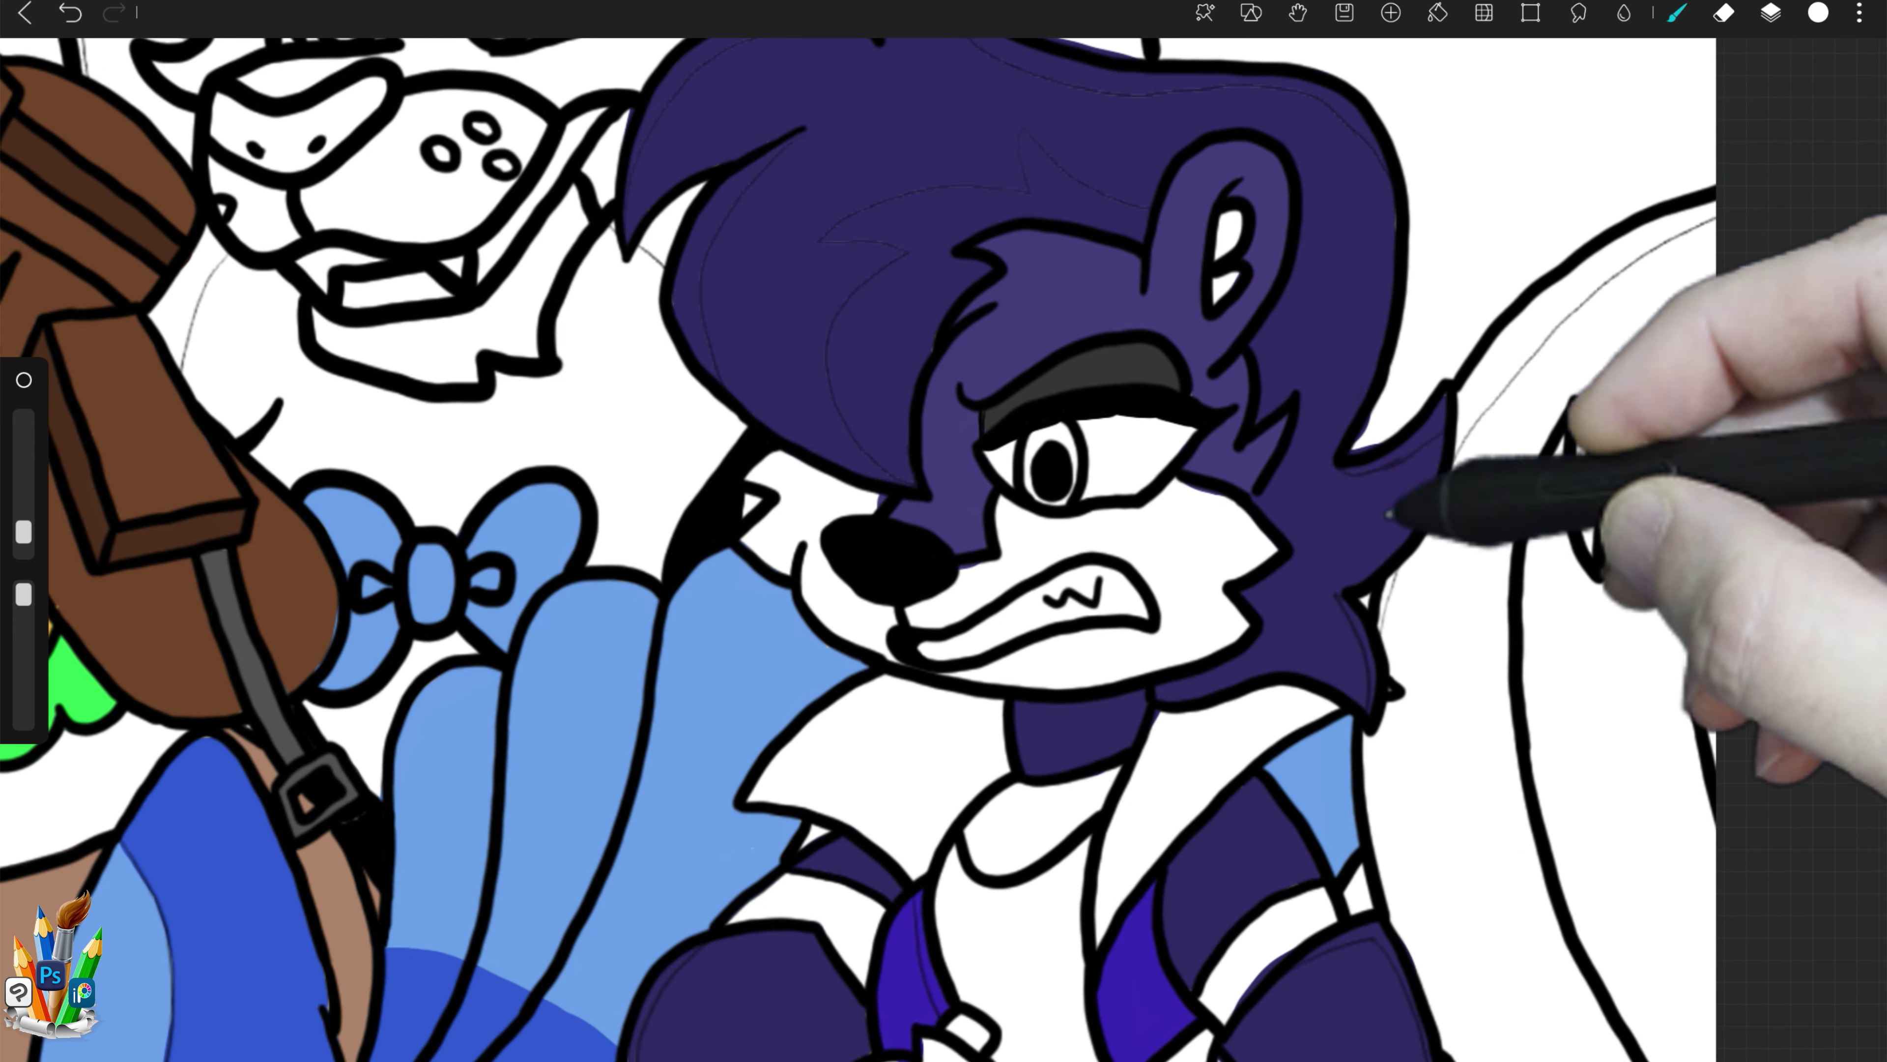
left_click(1126, 290)
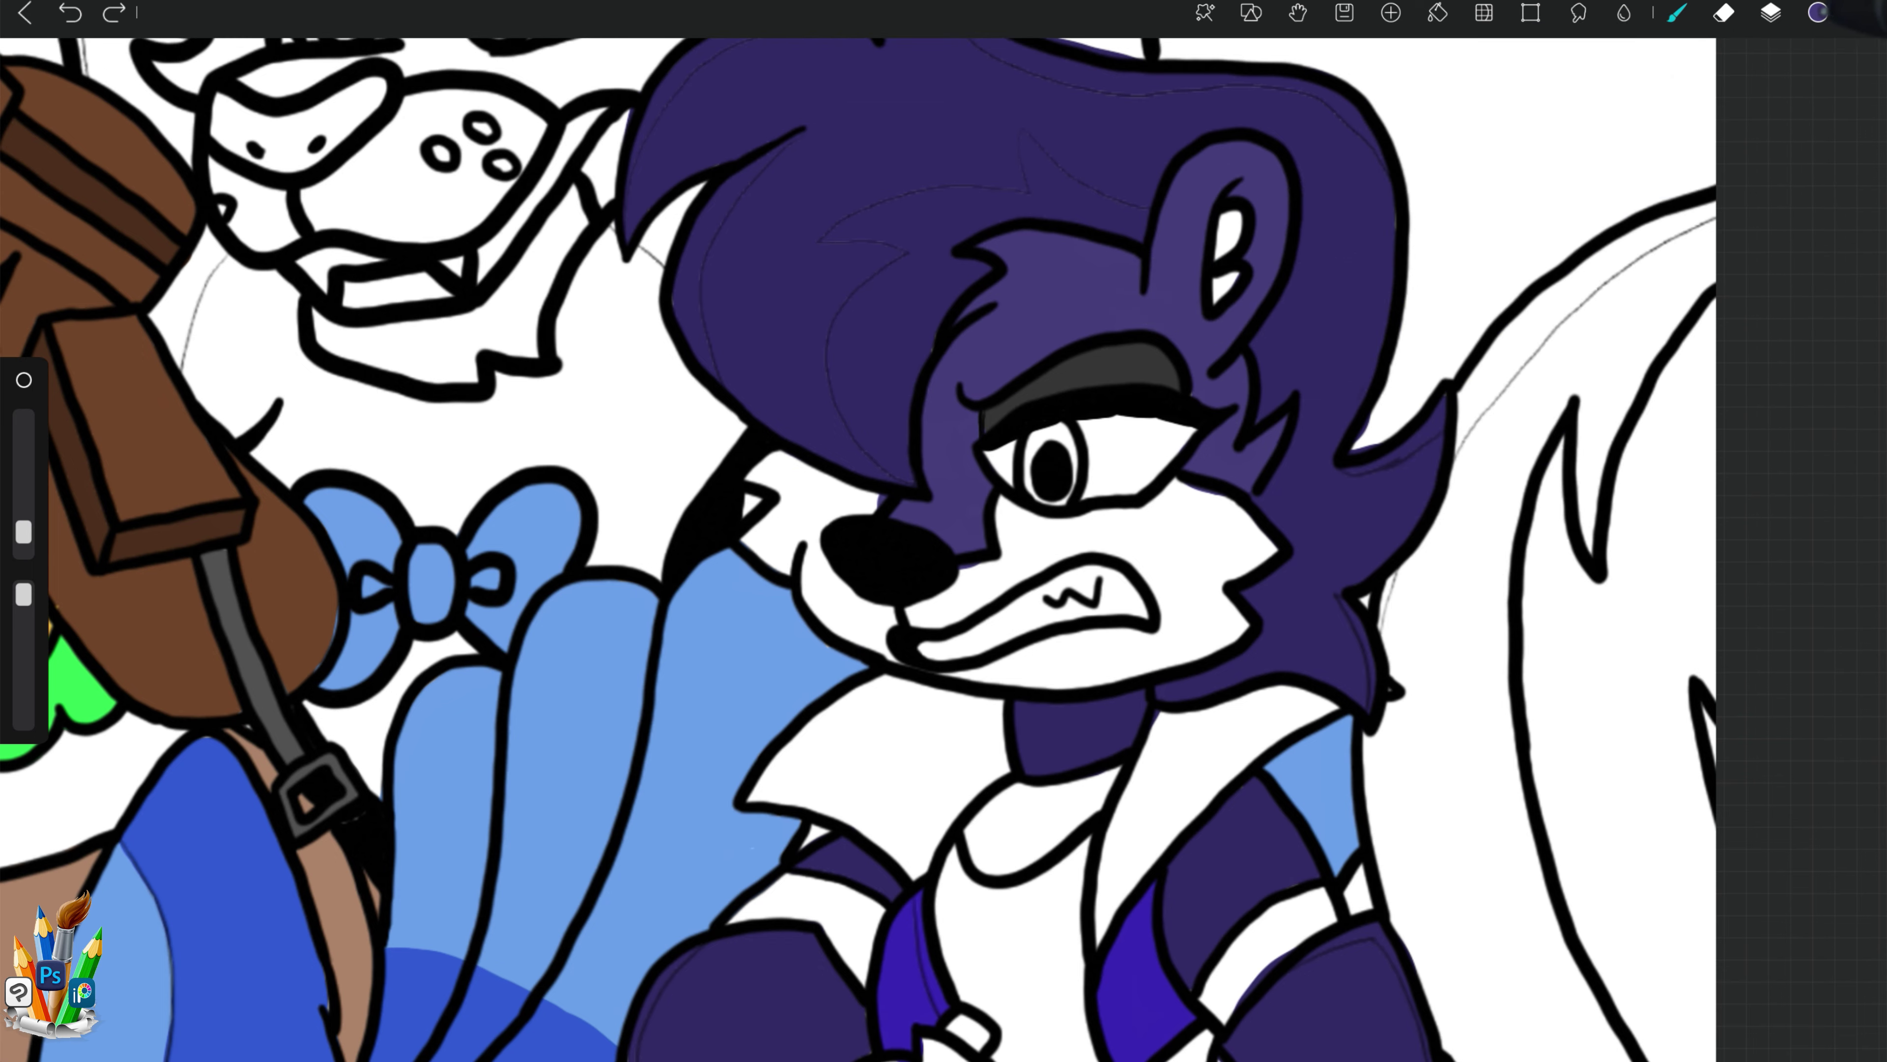
left_click(1818, 13)
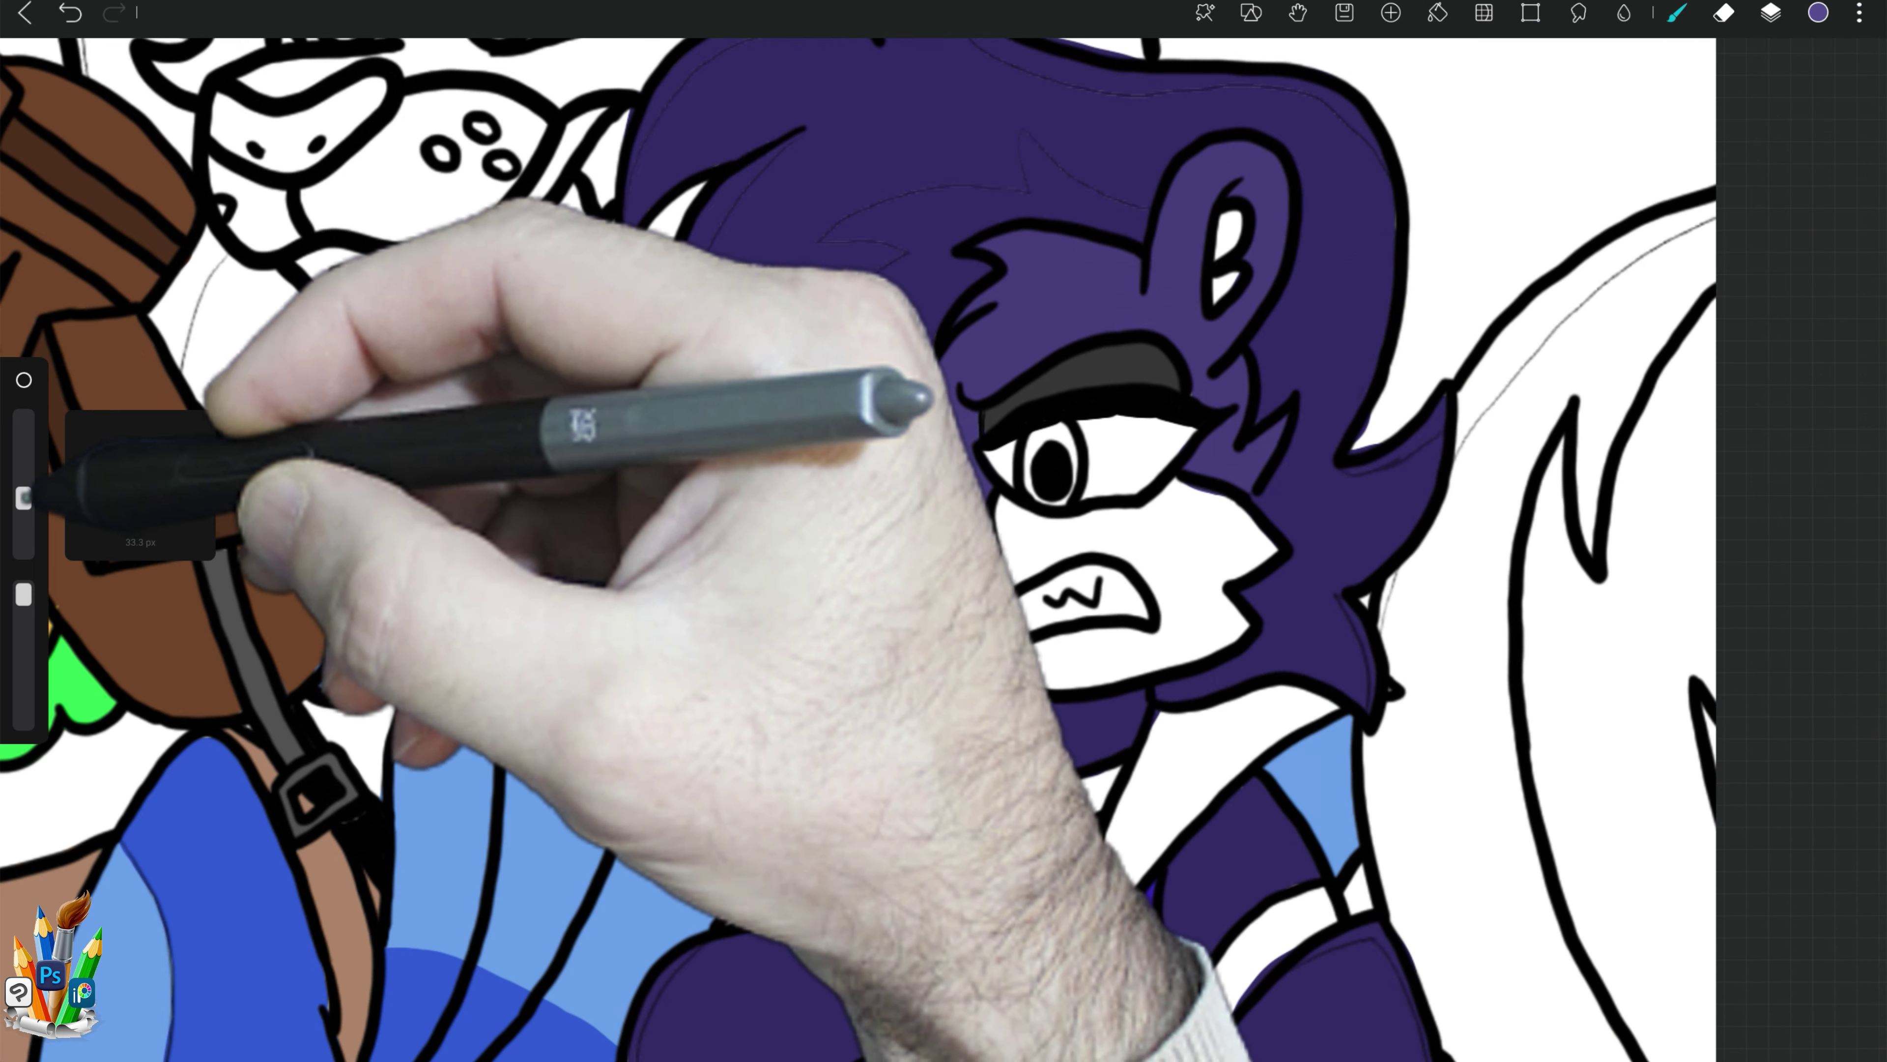
left_click_drag(23, 532, 24, 496)
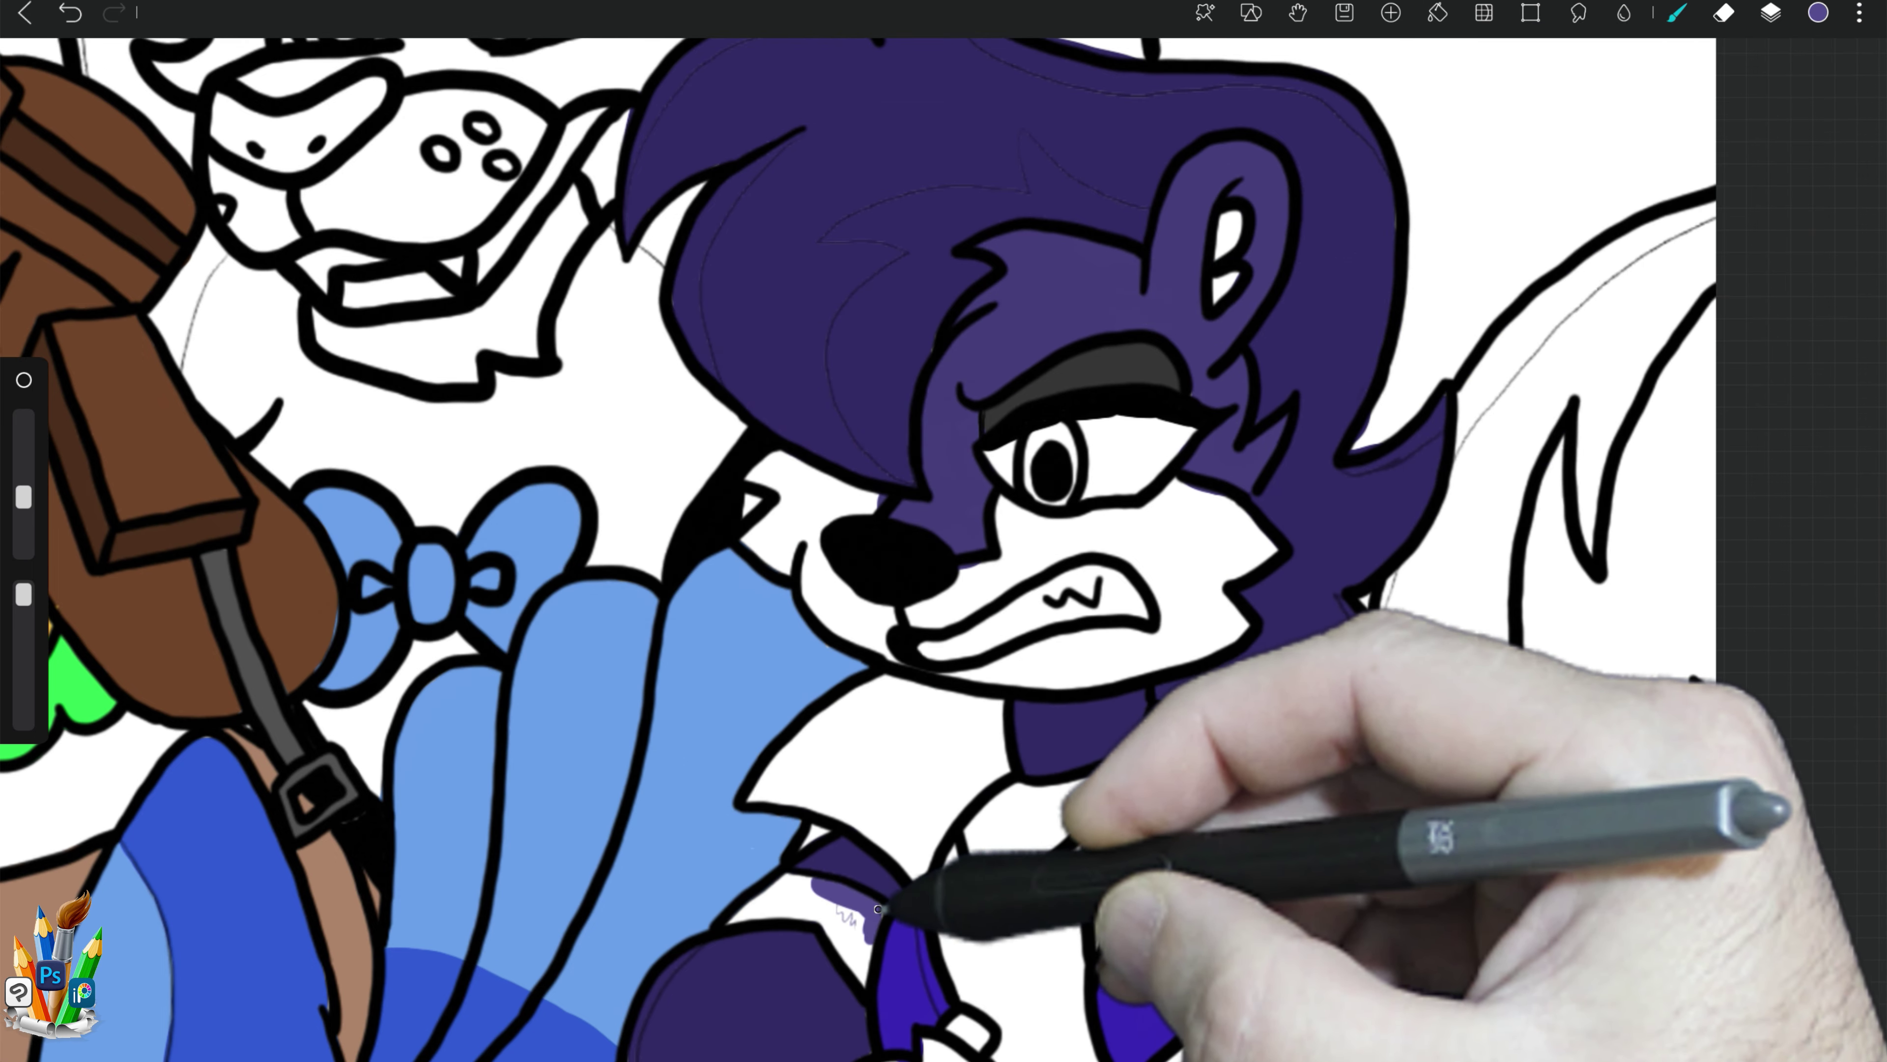
left_click_drag(860, 966, 766, 899)
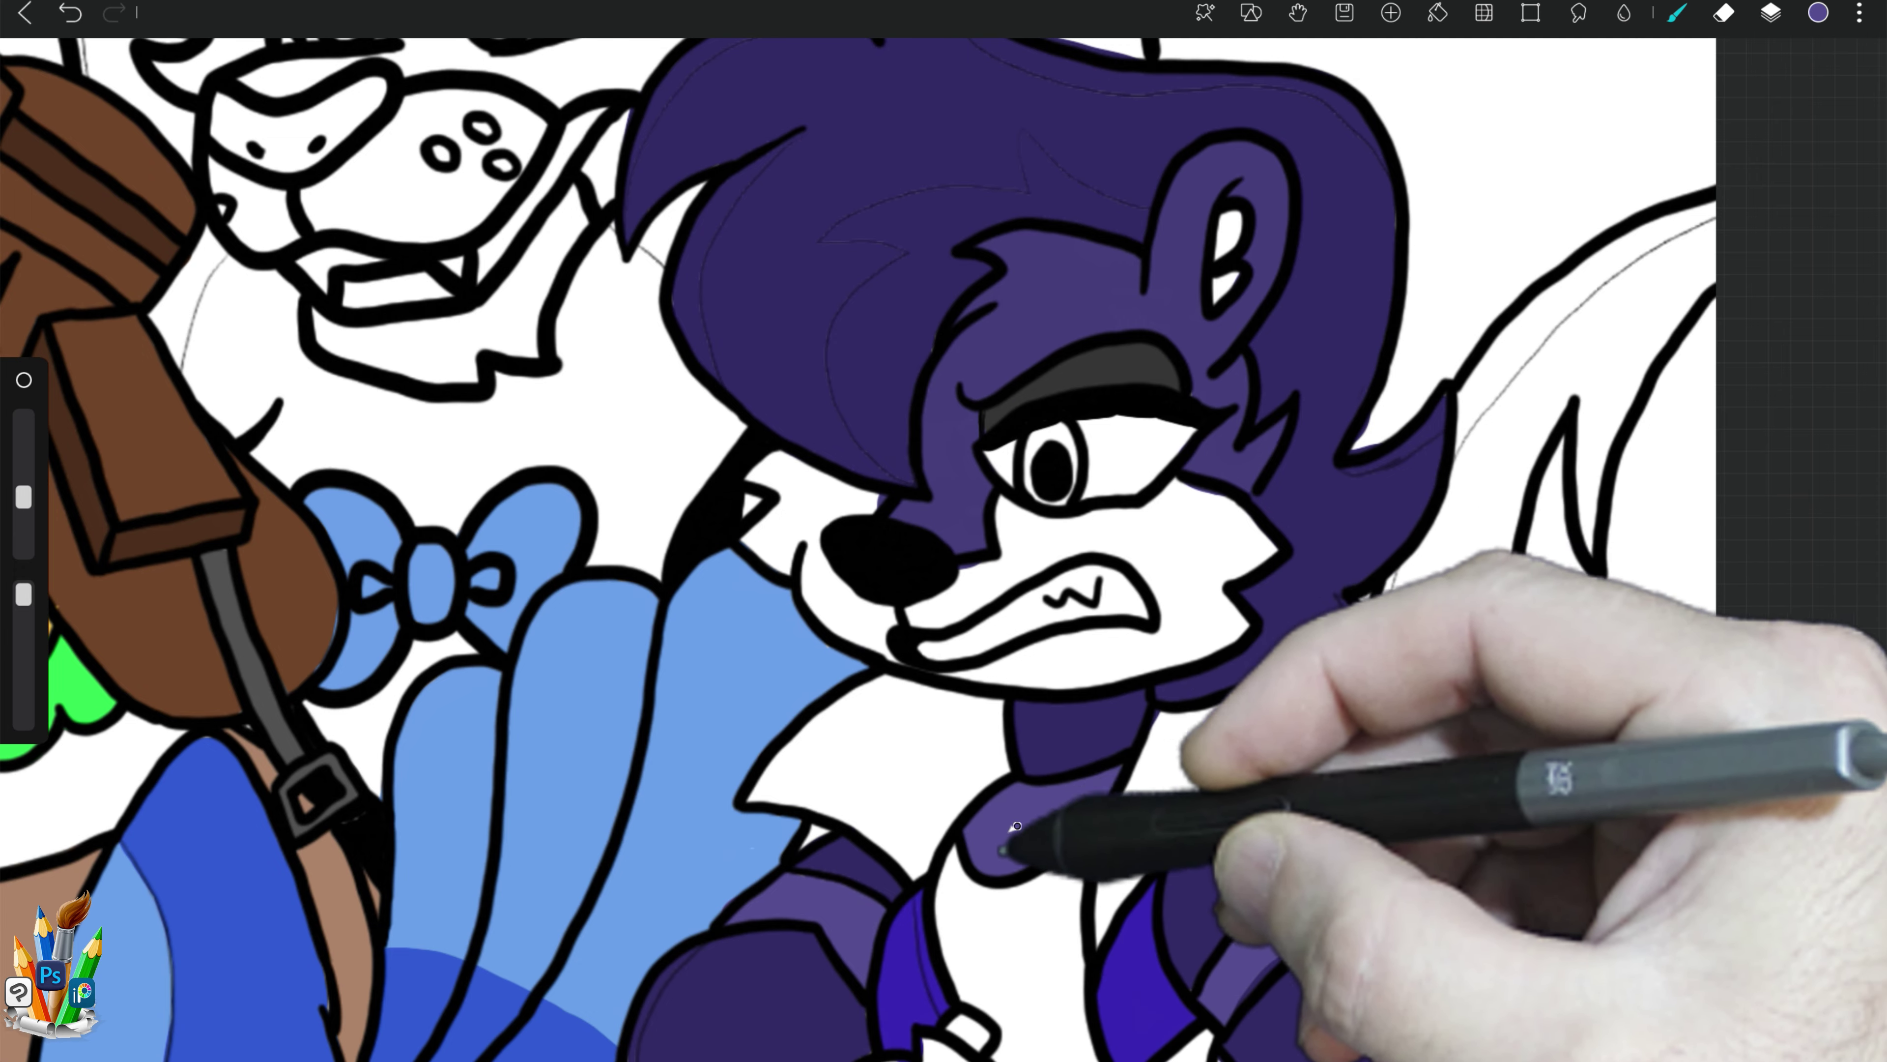
Step: Paint lighter purple below the collar and fill the lower torso gaps dark purple
left_click_drag(1107, 881, 1085, 572)
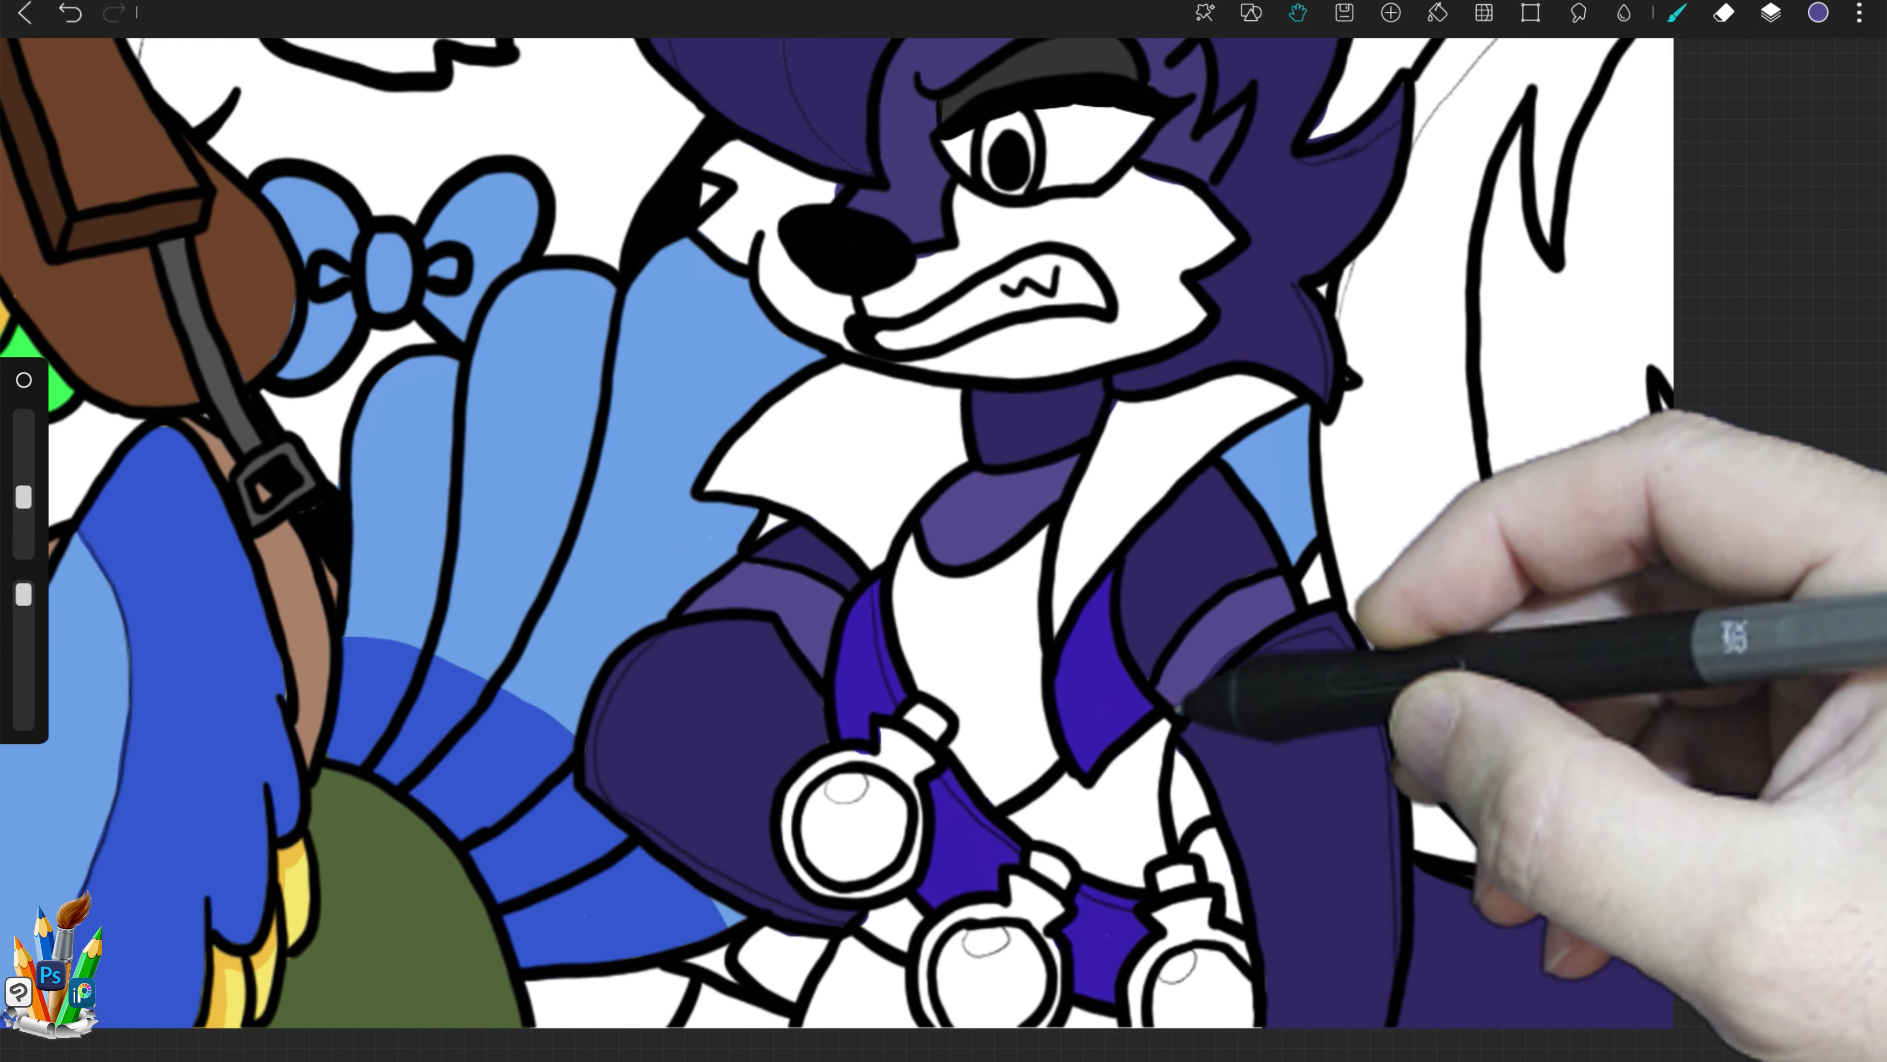
left_click_drag(1165, 725, 1156, 777)
mouse_move(1134, 870)
left_mouse_down()
mouse_move(1064, 791)
mouse_move(1125, 814)
left_mouse_up()
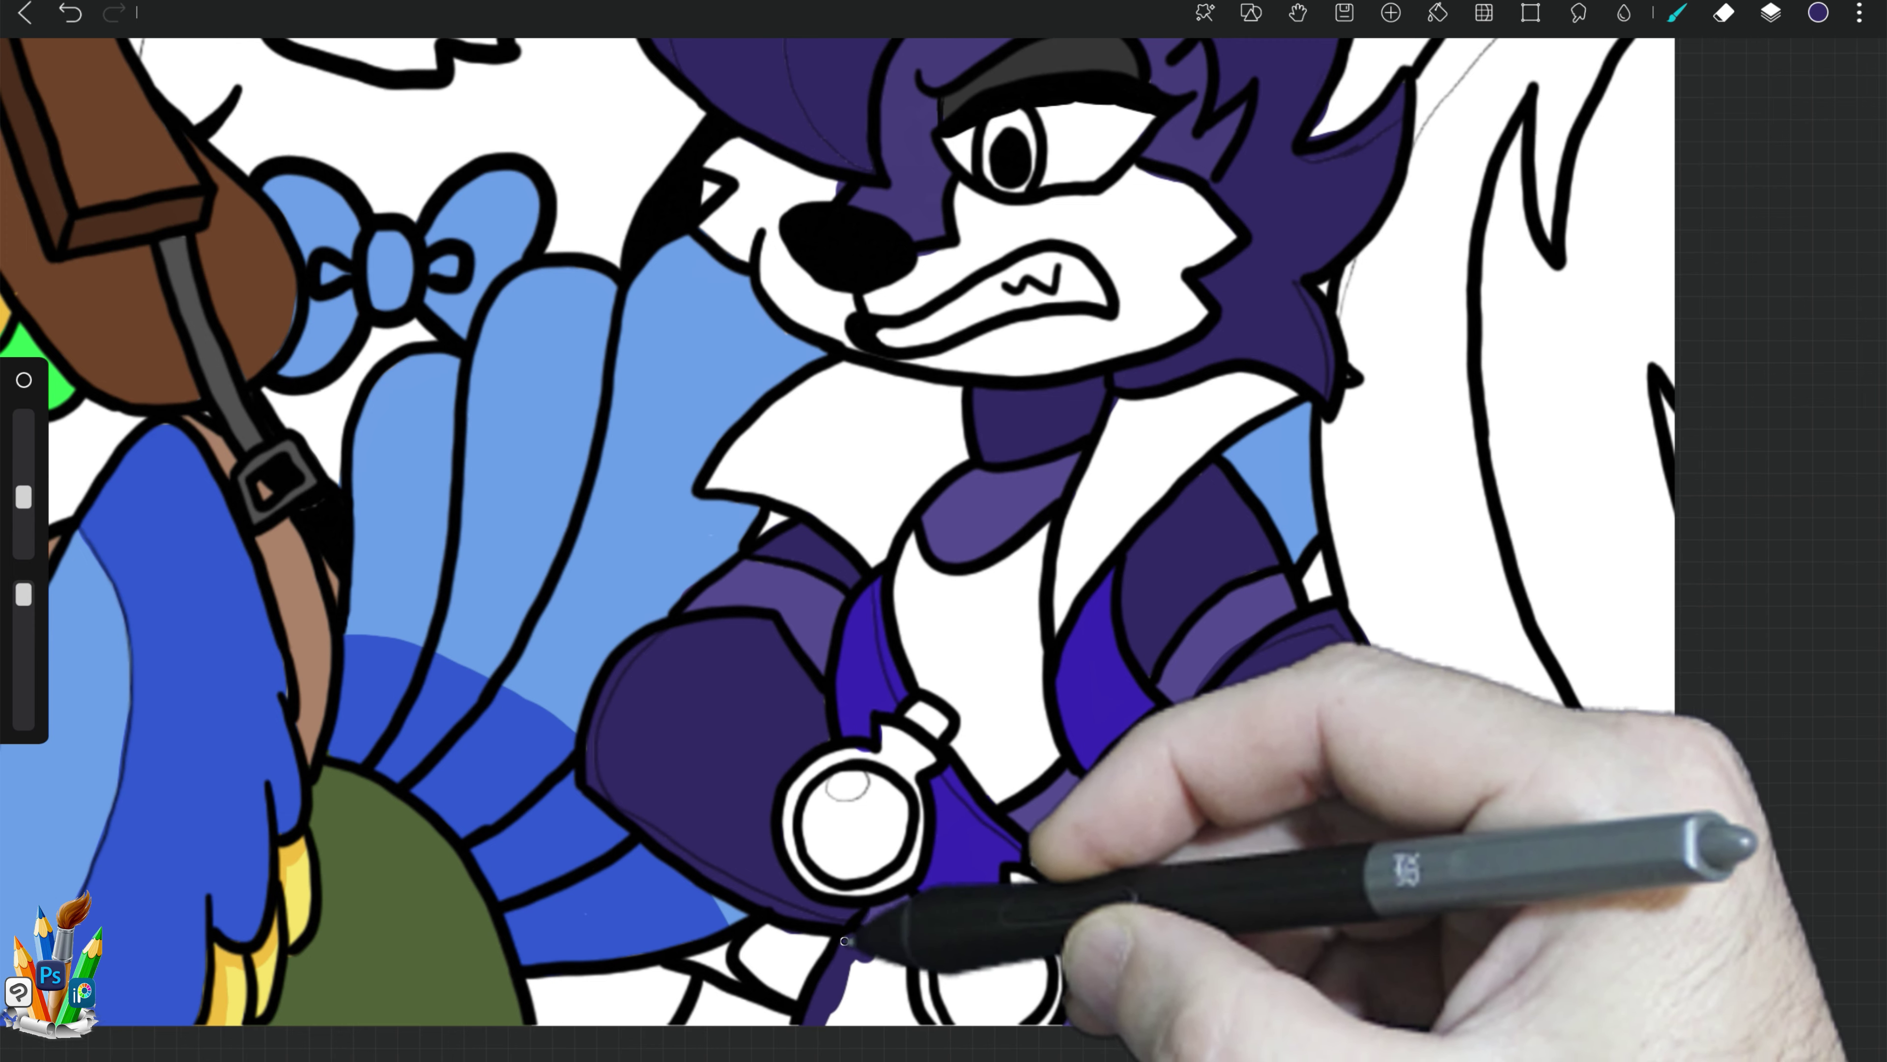
left_click_drag(926, 948, 854, 965)
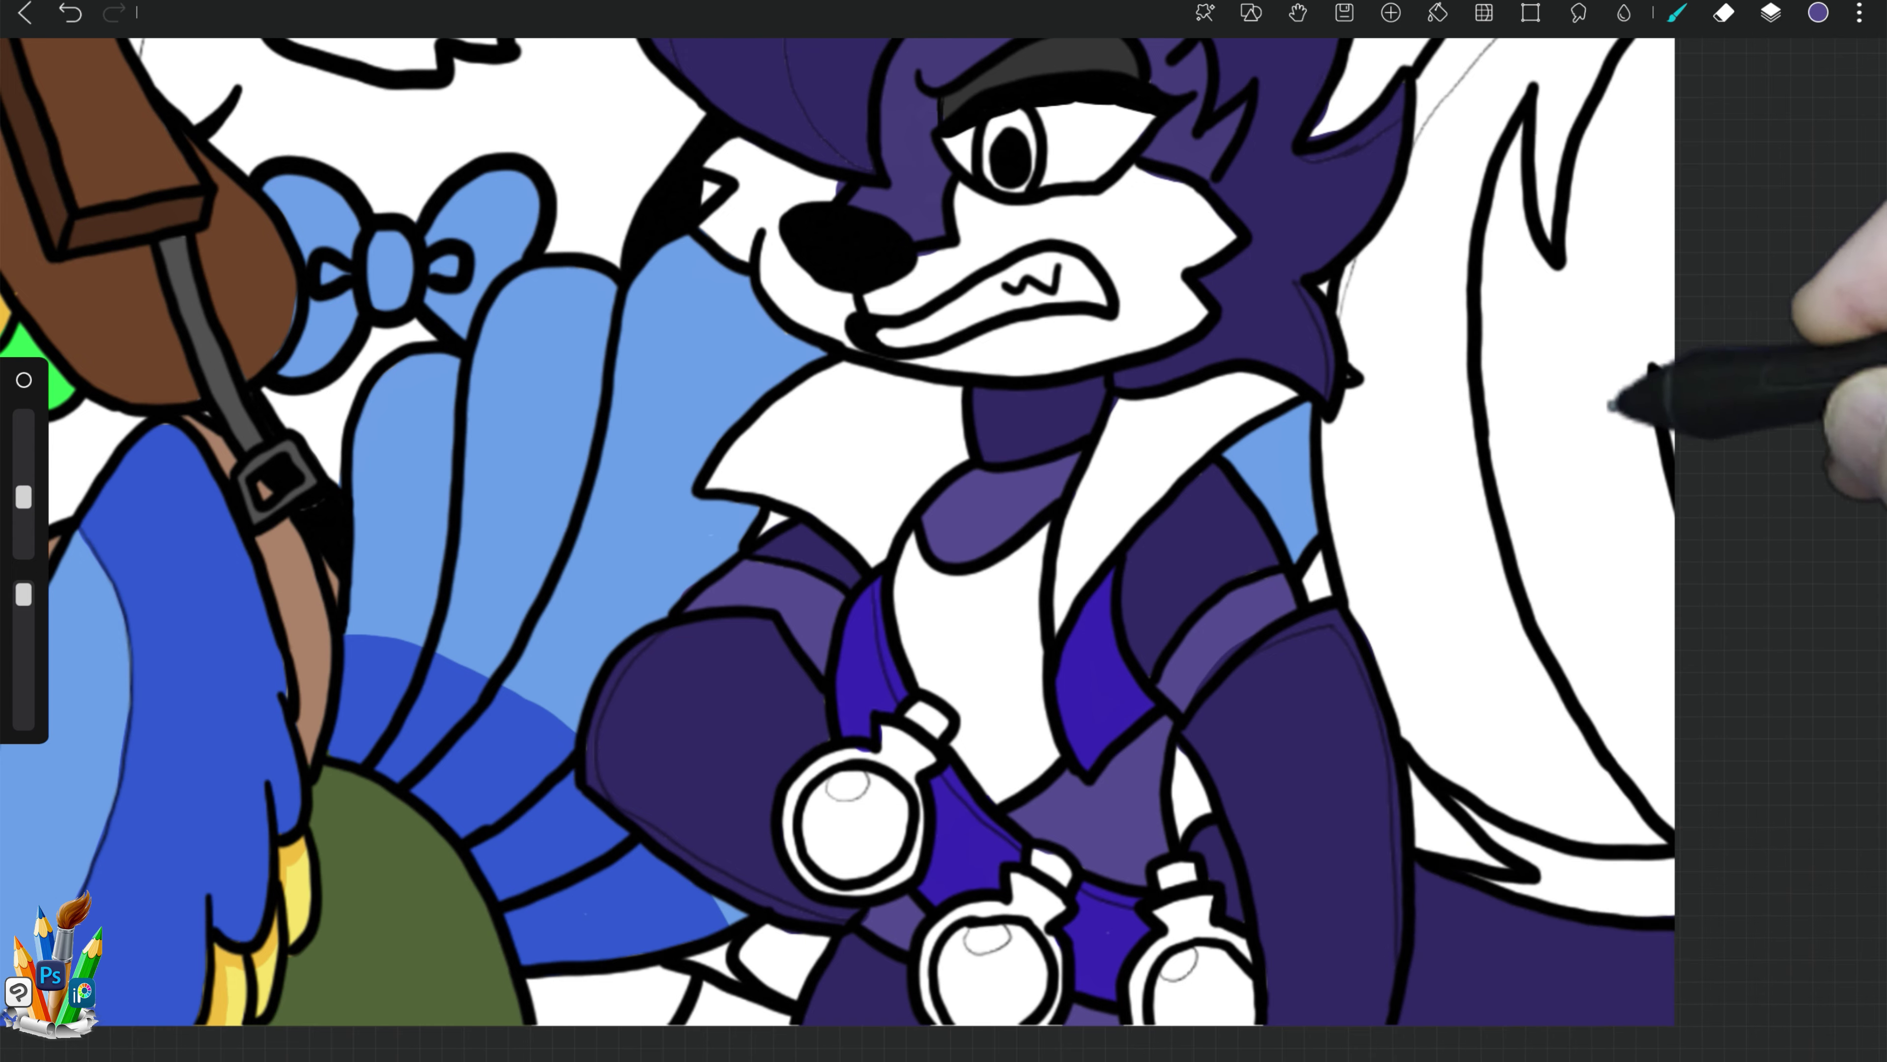
left_click_drag(1676, 127, 1432, 400)
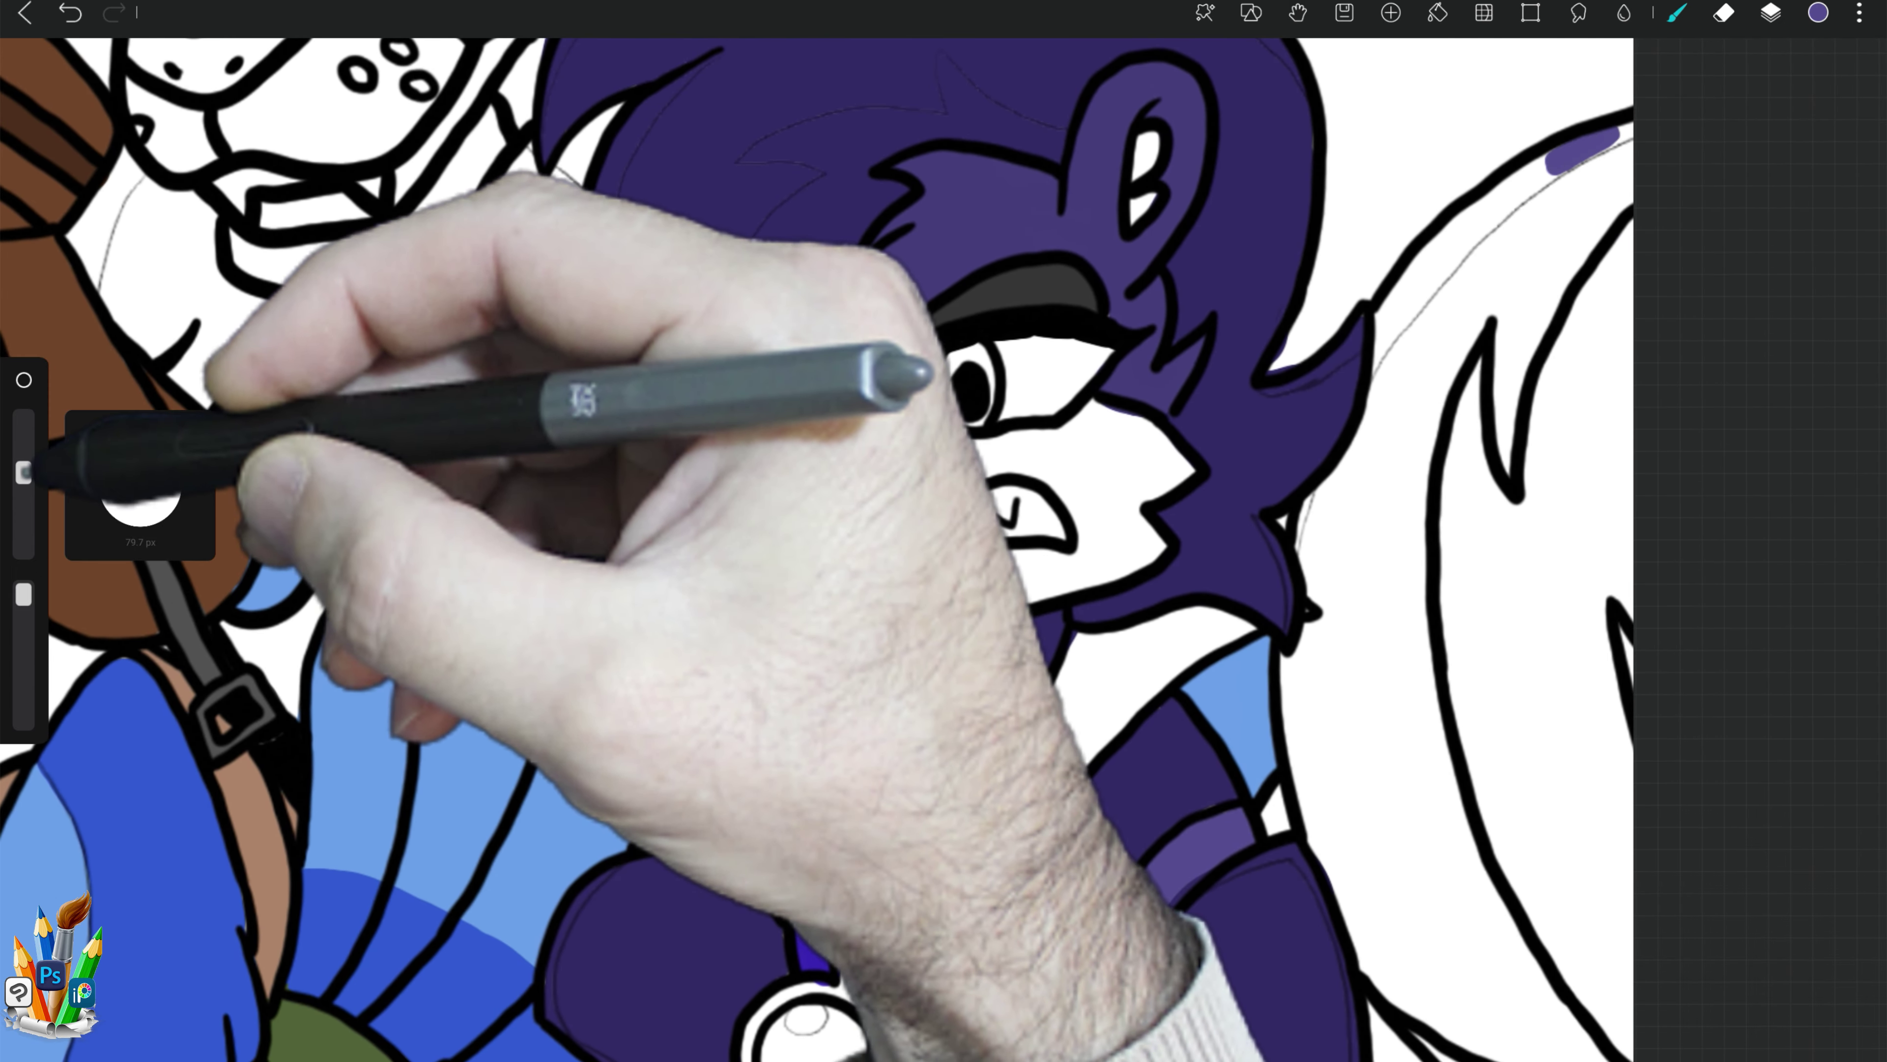
Step: Brush muted violet purple along the tail's outer band, leaving its tip white
mouse_move(1549, 167)
left_mouse_down()
mouse_move(1625, 138)
mouse_move(1397, 312)
mouse_move(1391, 422)
mouse_move(1312, 597)
mouse_move(1319, 771)
mouse_move(1426, 929)
mouse_move(1530, 1034)
left_mouse_up()
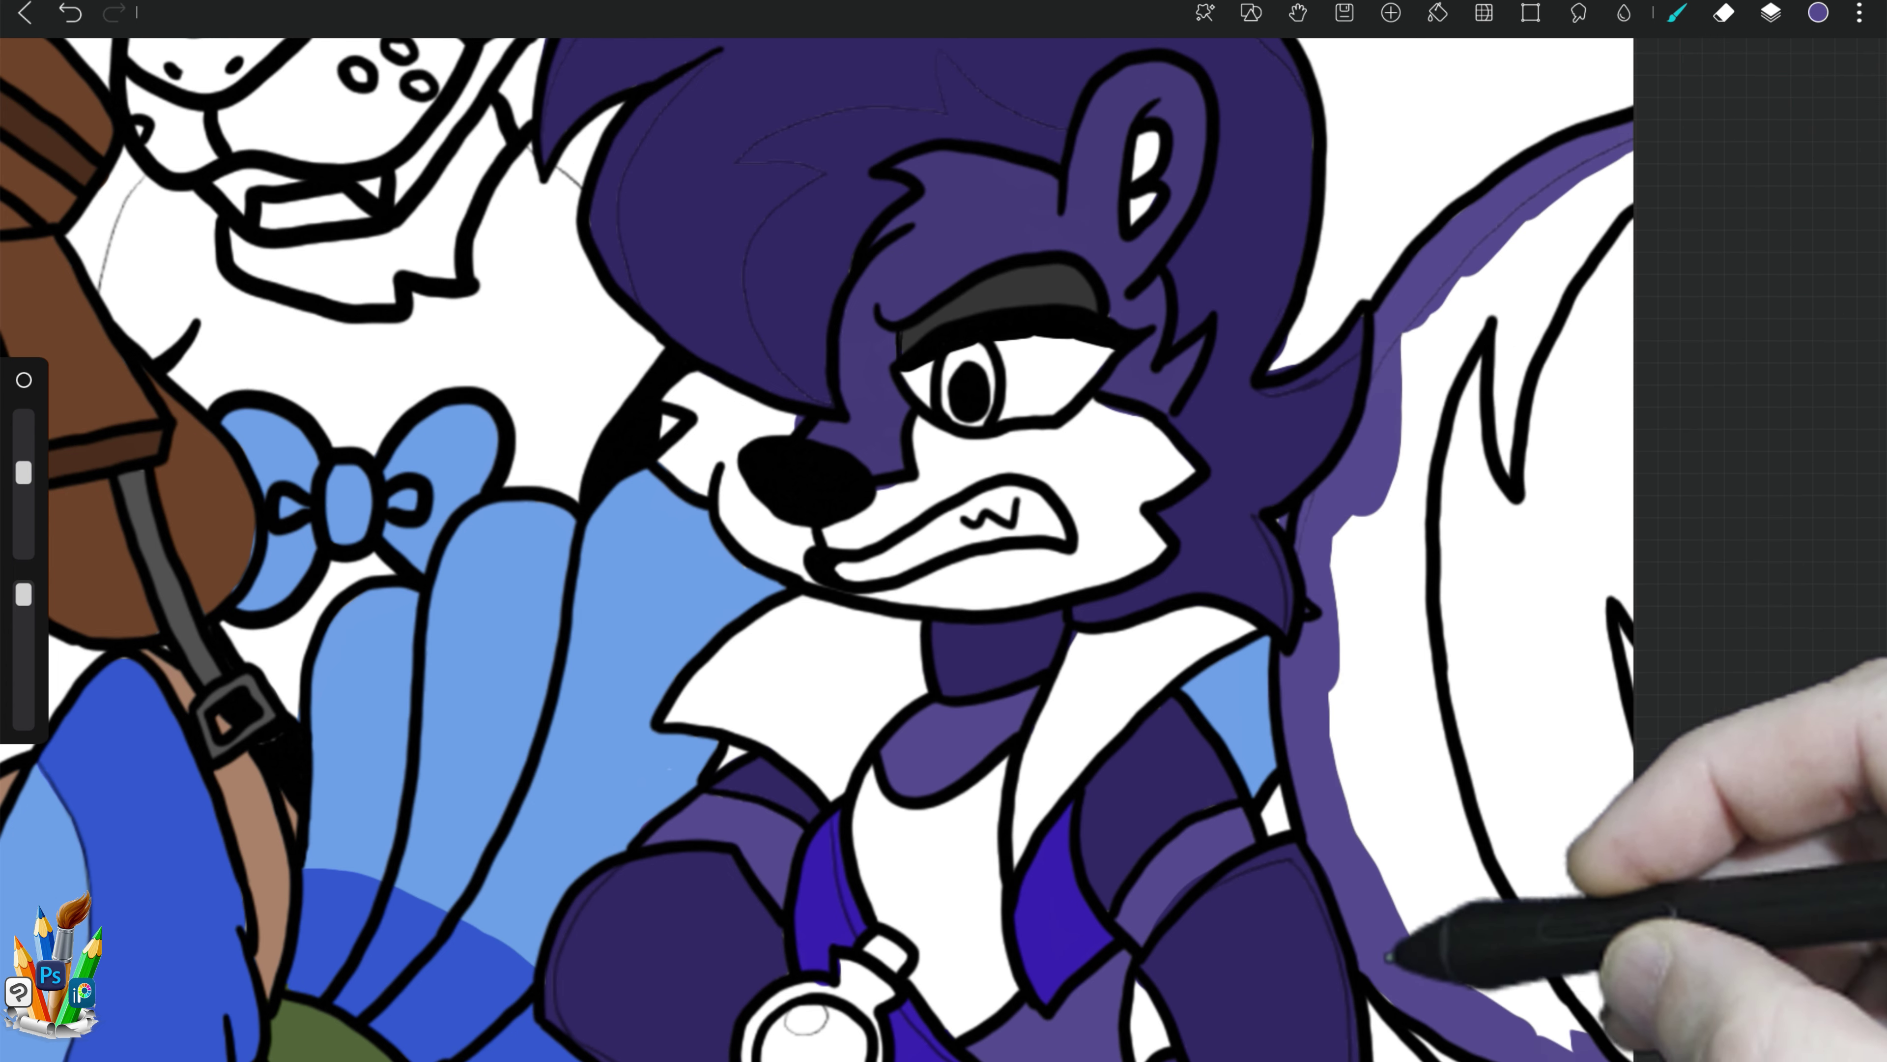
mouse_move(1486, 316)
left_mouse_down()
mouse_move(1453, 674)
mouse_move(1474, 905)
mouse_move(1549, 1035)
mouse_move(1432, 422)
mouse_move(1537, 253)
mouse_move(1559, 455)
mouse_move(1550, 259)
mouse_move(1492, 307)
left_mouse_up()
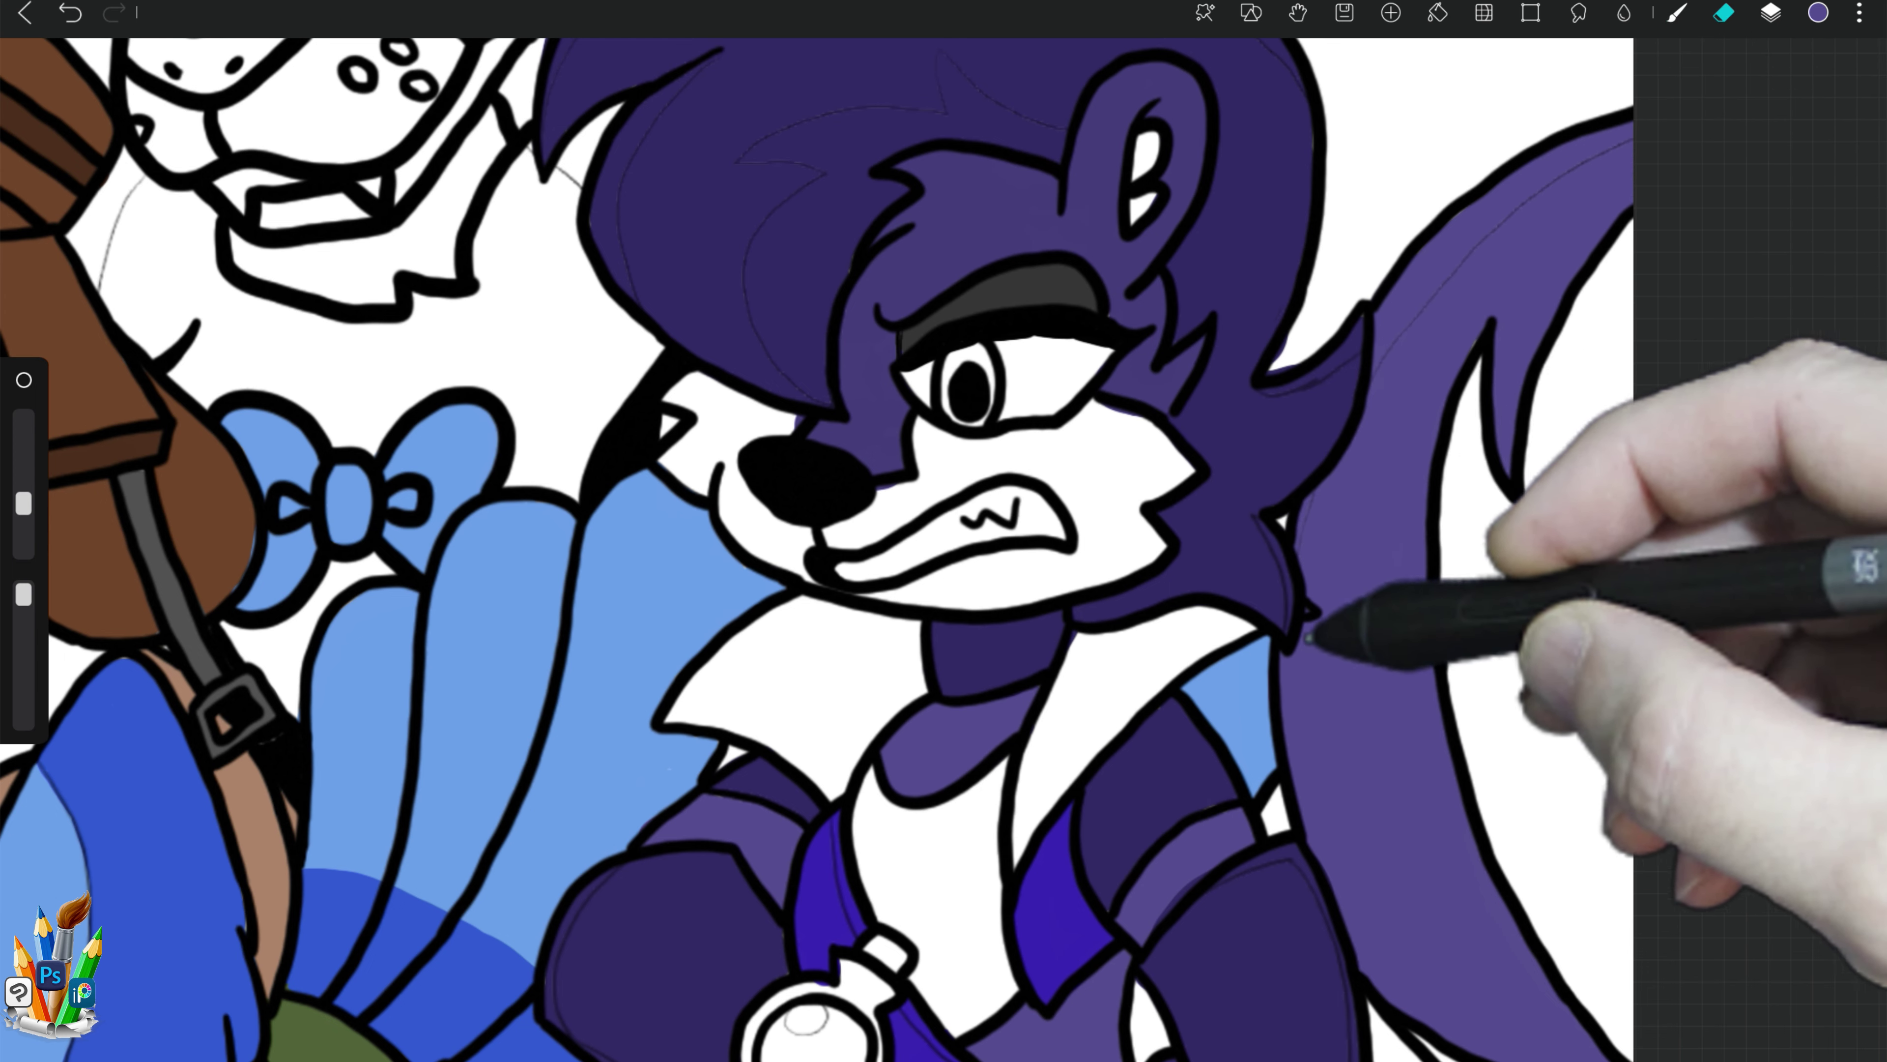
left_click(1818, 12)
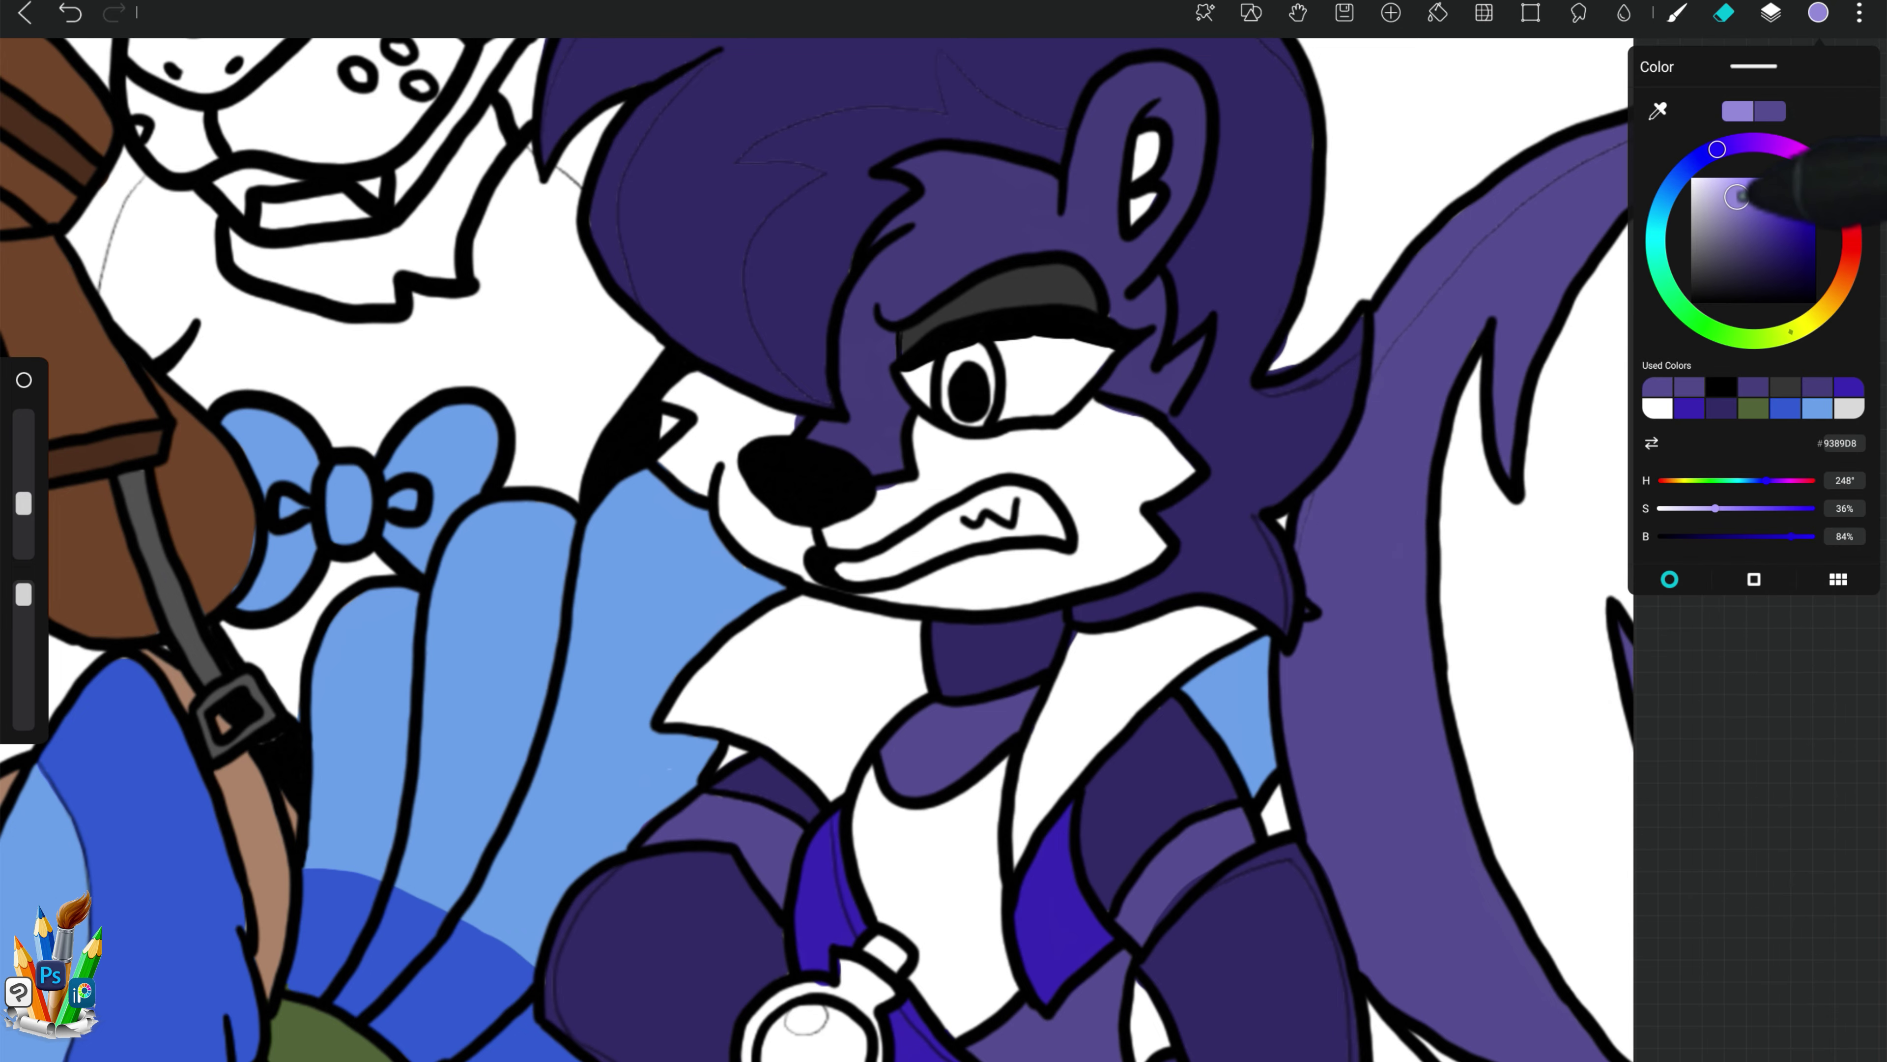
Step: Paint the fox's face and white shirt edge light lavender
left_click(1677, 13)
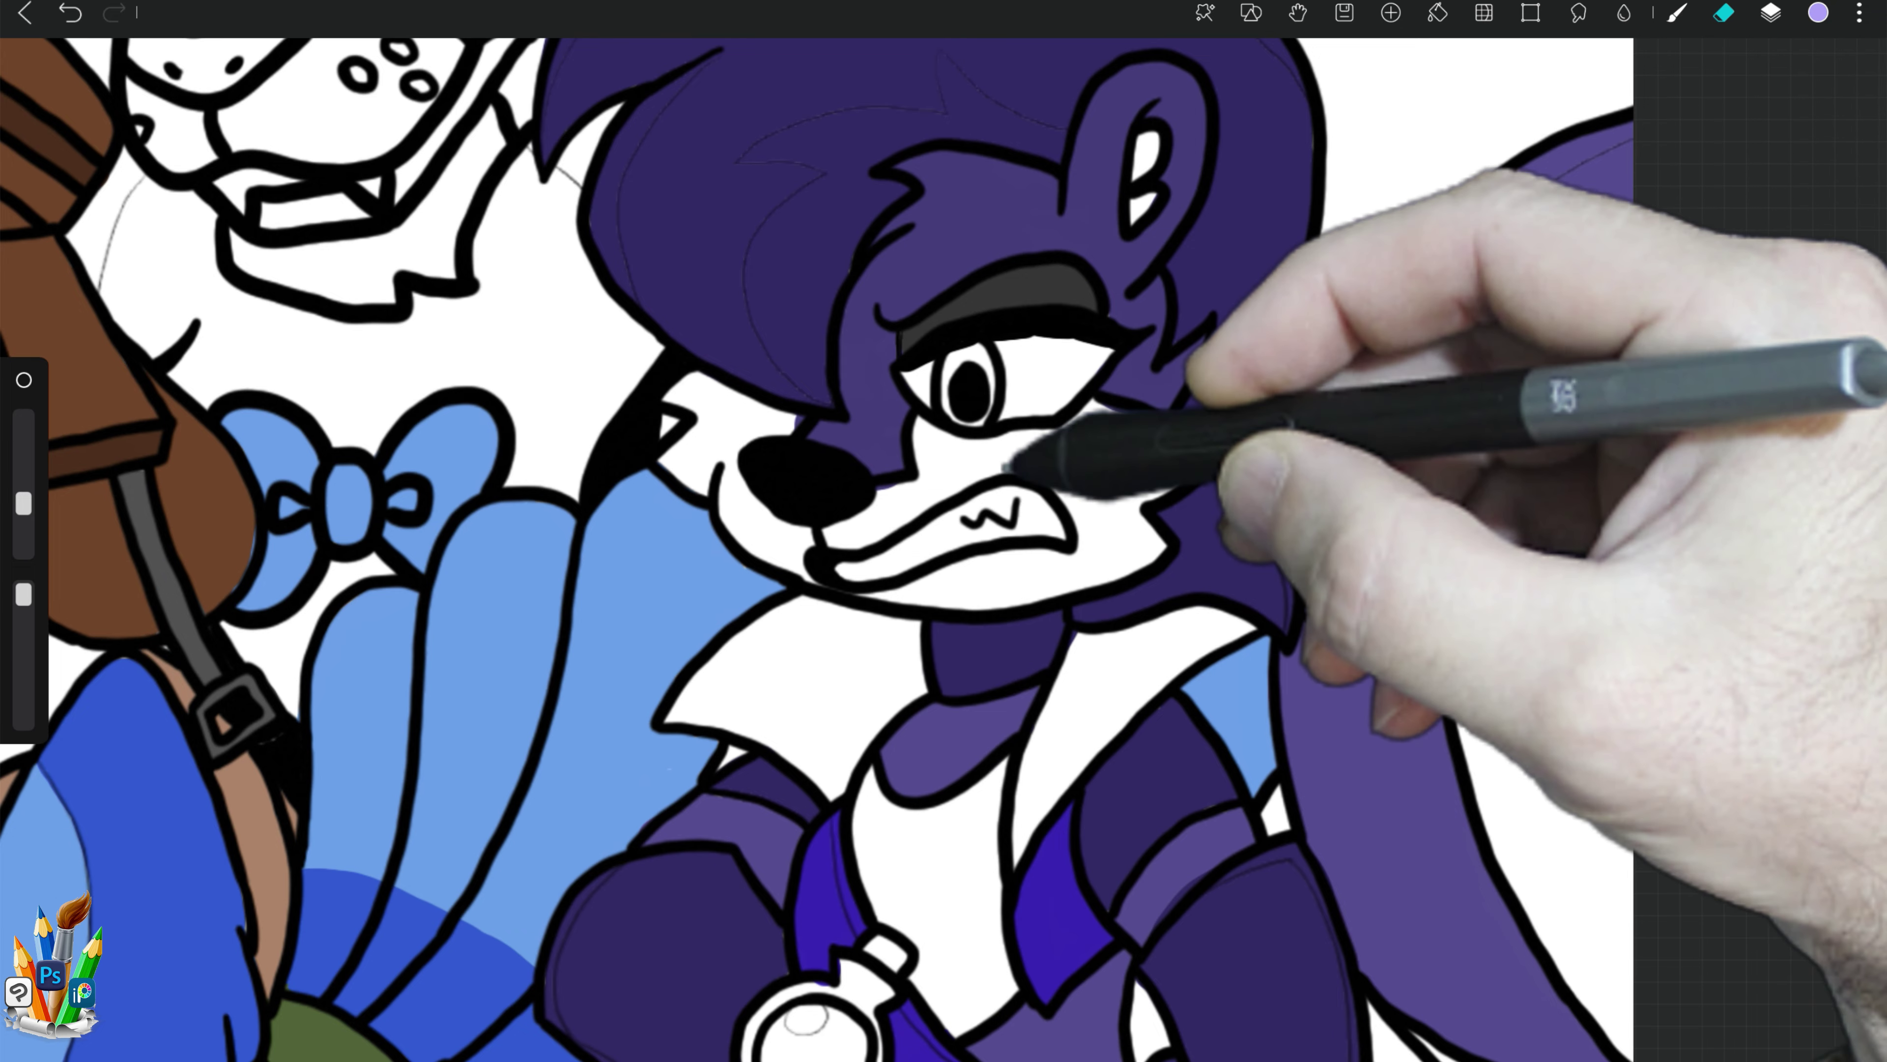
mouse_move(699, 388)
left_mouse_down()
mouse_move(736, 461)
mouse_move(800, 497)
mouse_move(922, 402)
mouse_move(922, 487)
mouse_move(906, 398)
mouse_move(1117, 432)
mouse_move(1129, 401)
mouse_move(1201, 505)
mouse_move(948, 556)
mouse_move(983, 560)
mouse_move(1137, 422)
mouse_move(1159, 429)
mouse_move(1116, 464)
left_mouse_up()
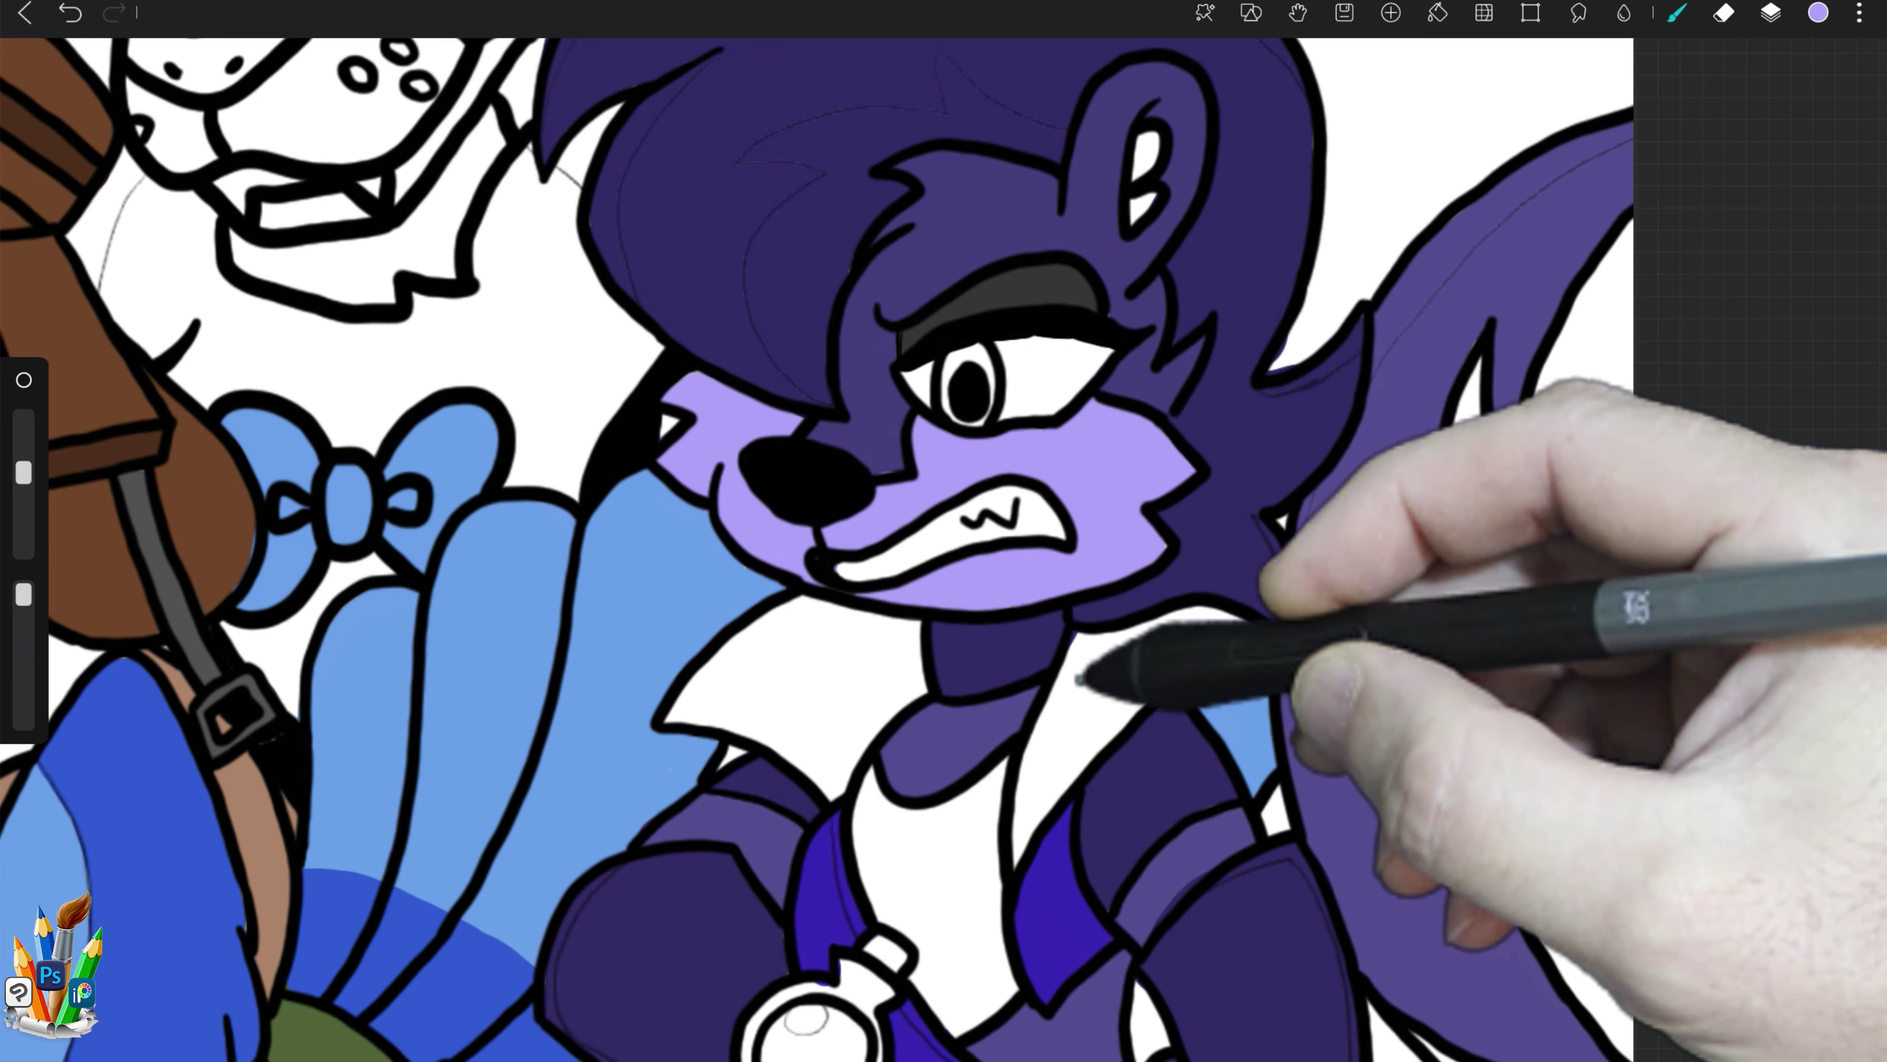
mouse_move(862, 813)
left_mouse_down()
mouse_move(928, 965)
mouse_move(984, 809)
mouse_move(961, 919)
mouse_move(1003, 957)
left_mouse_up()
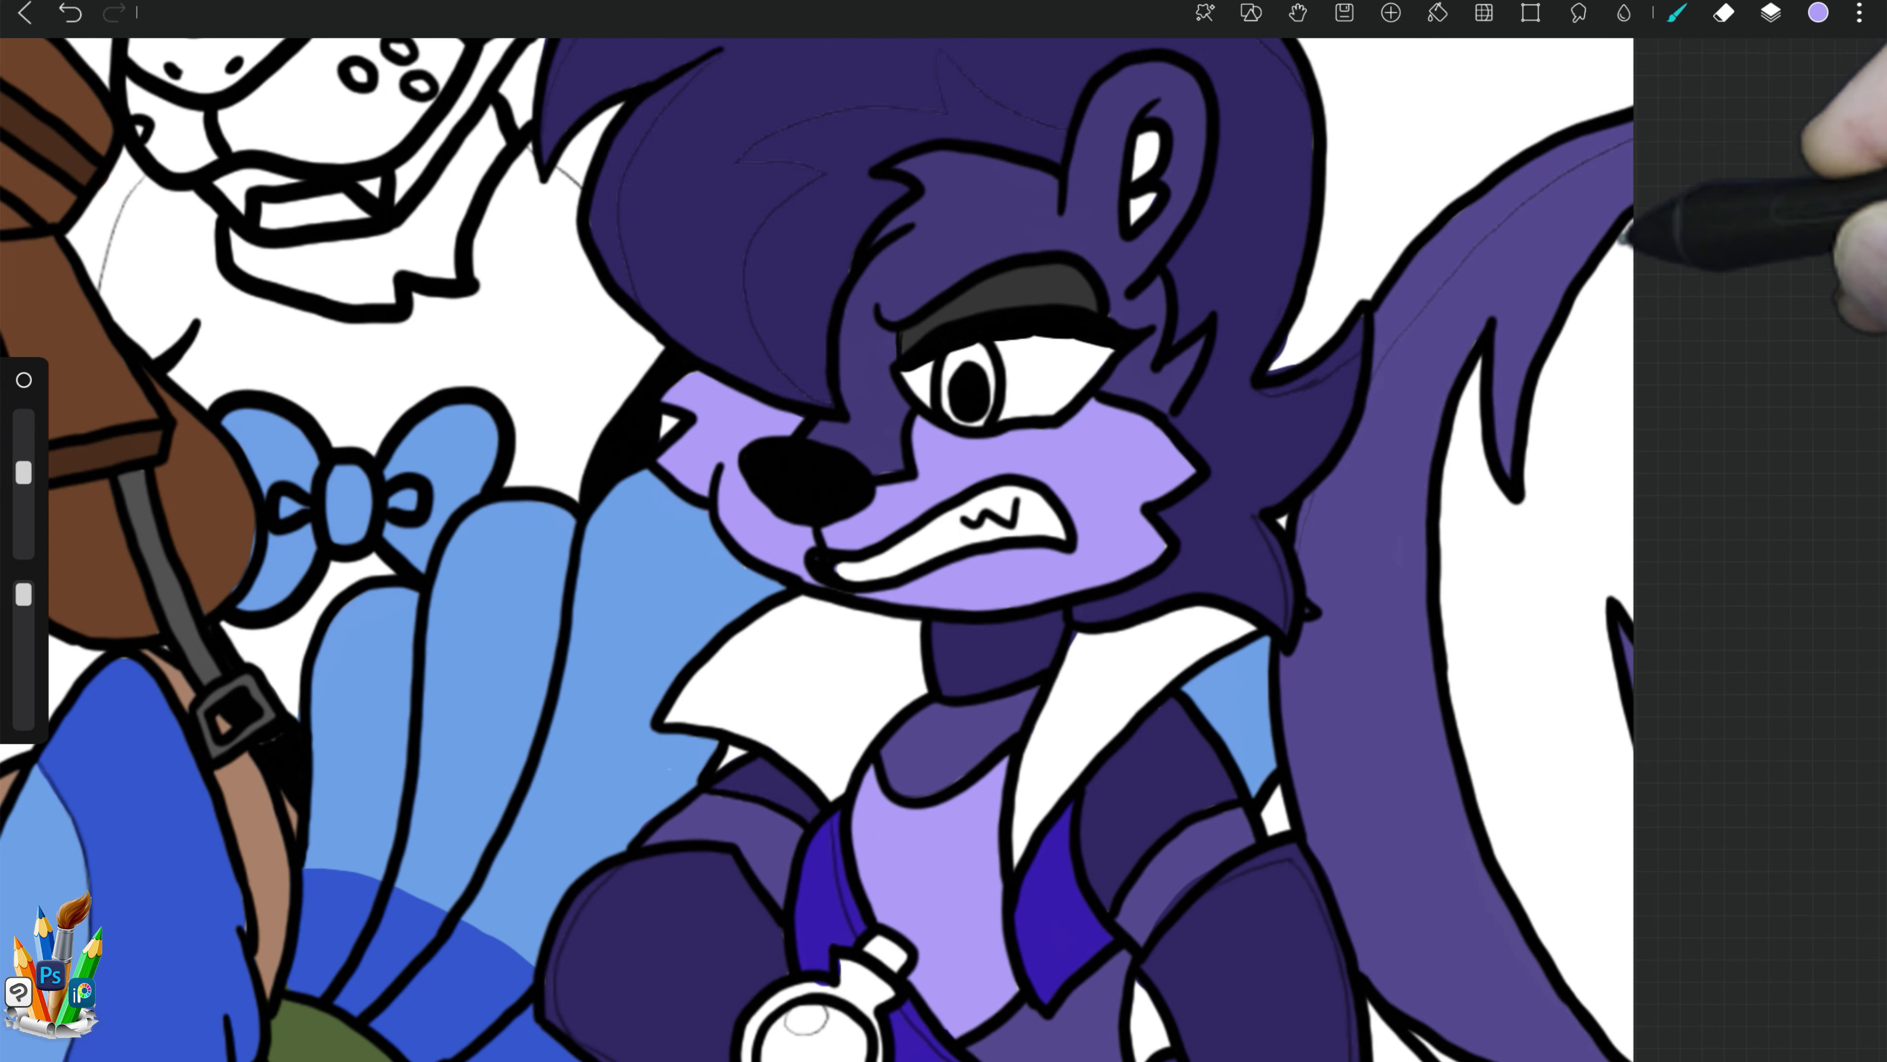
Step: Fill the tail's white inner section light lavender down to its bottom strip
left_click_drag(1628, 238, 1519, 558)
left_click_drag(1583, 447, 1627, 561)
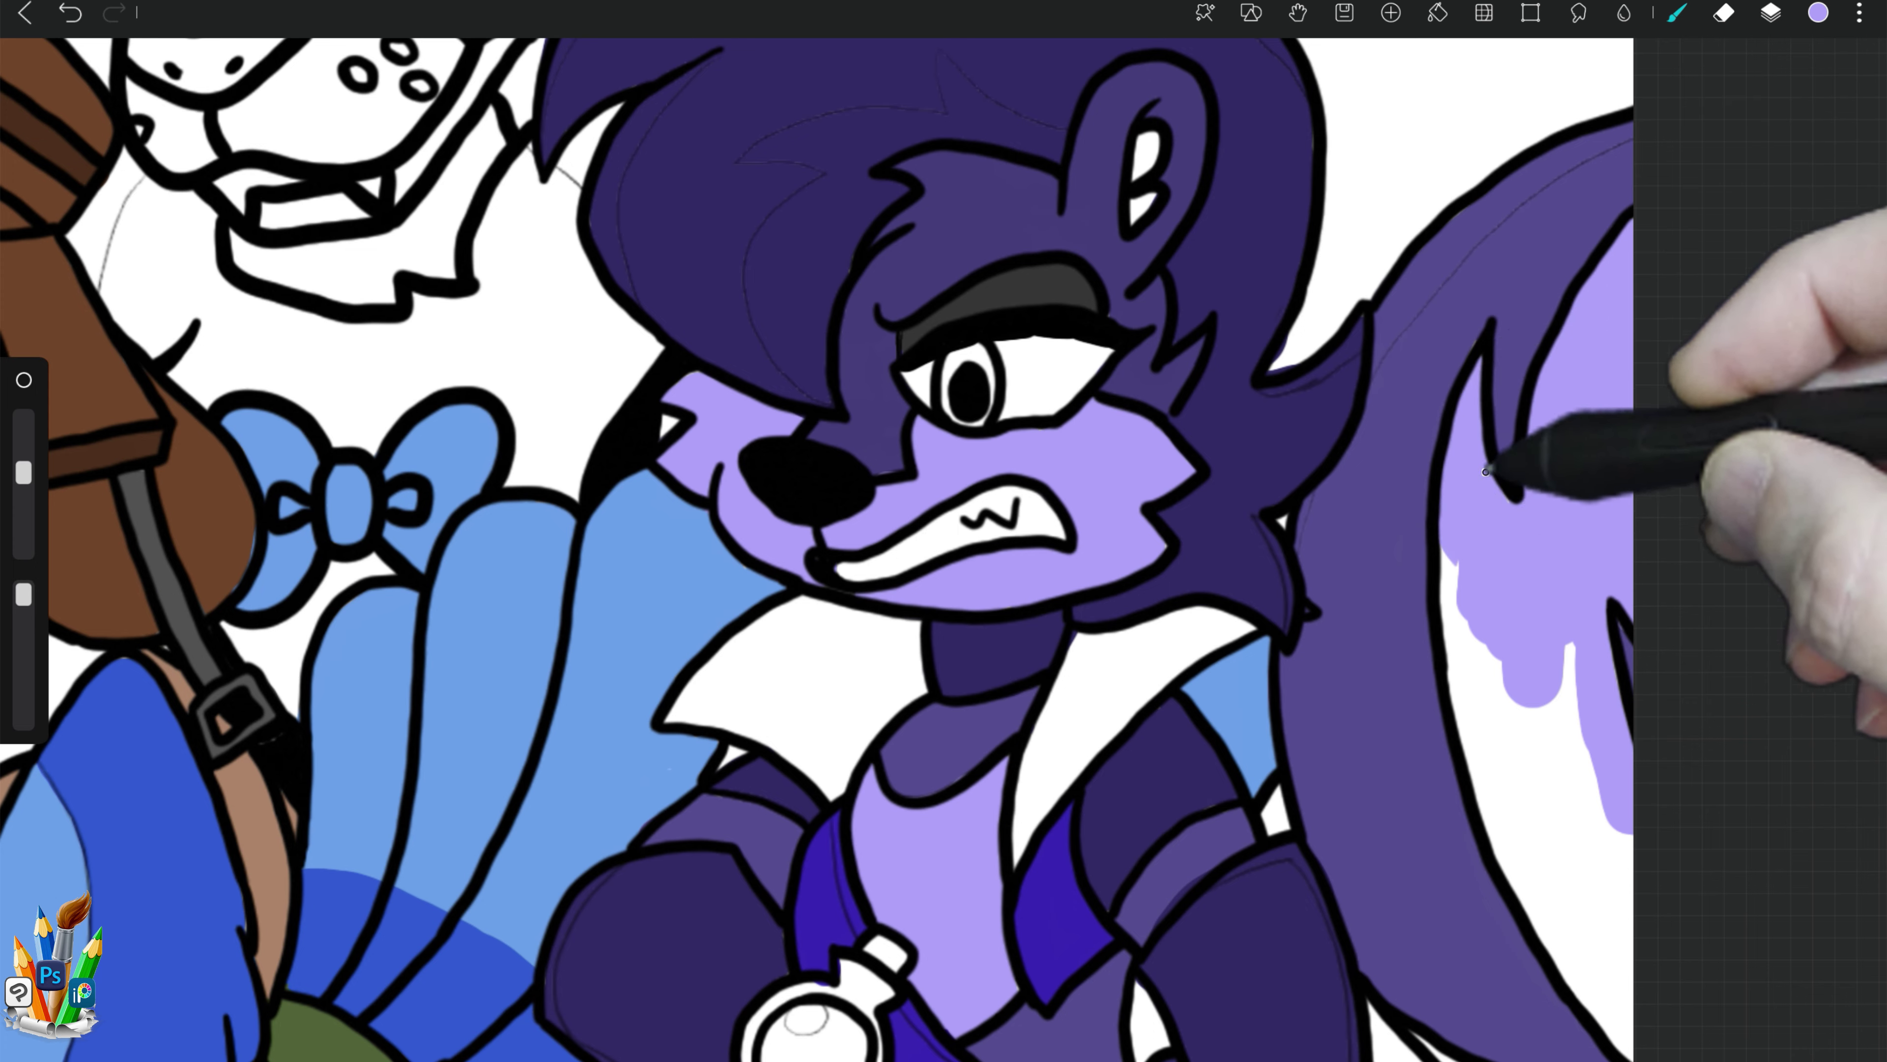
mouse_move(1545, 565)
left_mouse_down()
mouse_move(1522, 818)
mouse_move(1597, 989)
left_mouse_up()
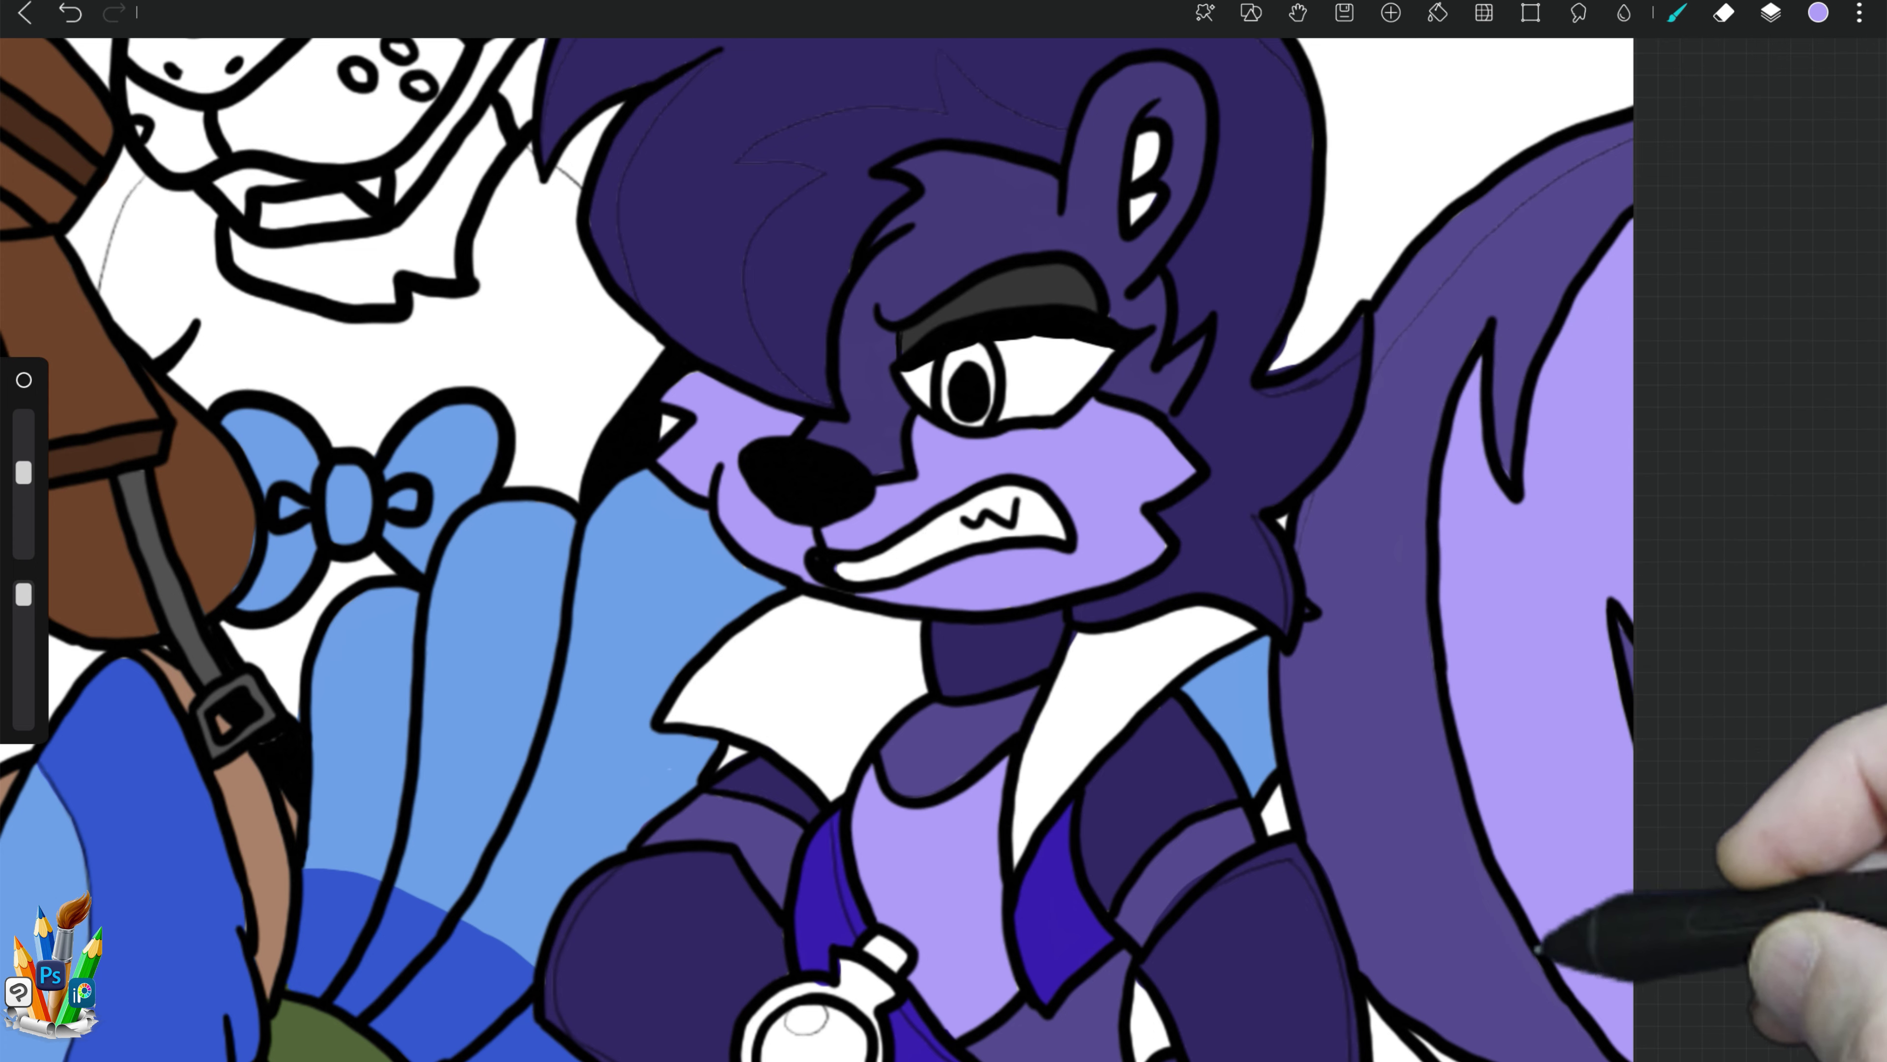
scroll(1682, 817, "down", 3)
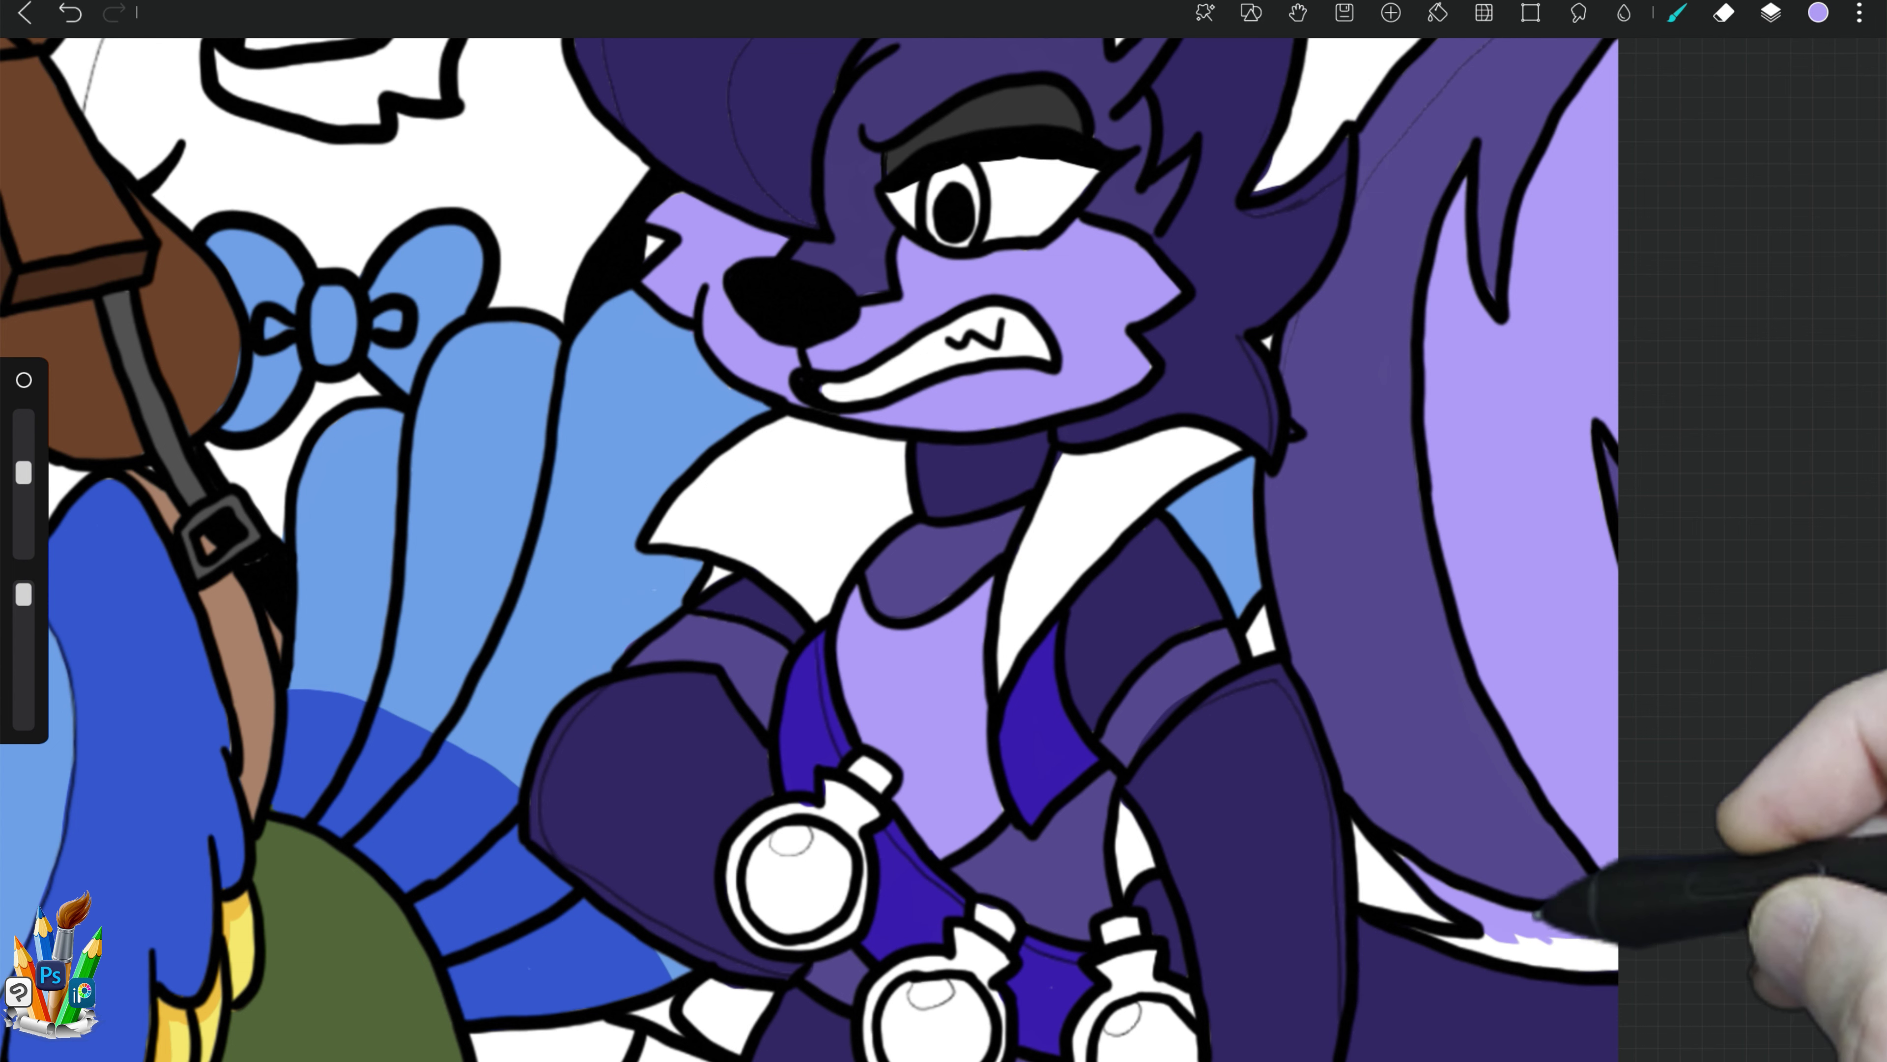
left_click_drag(1537, 916, 1523, 924)
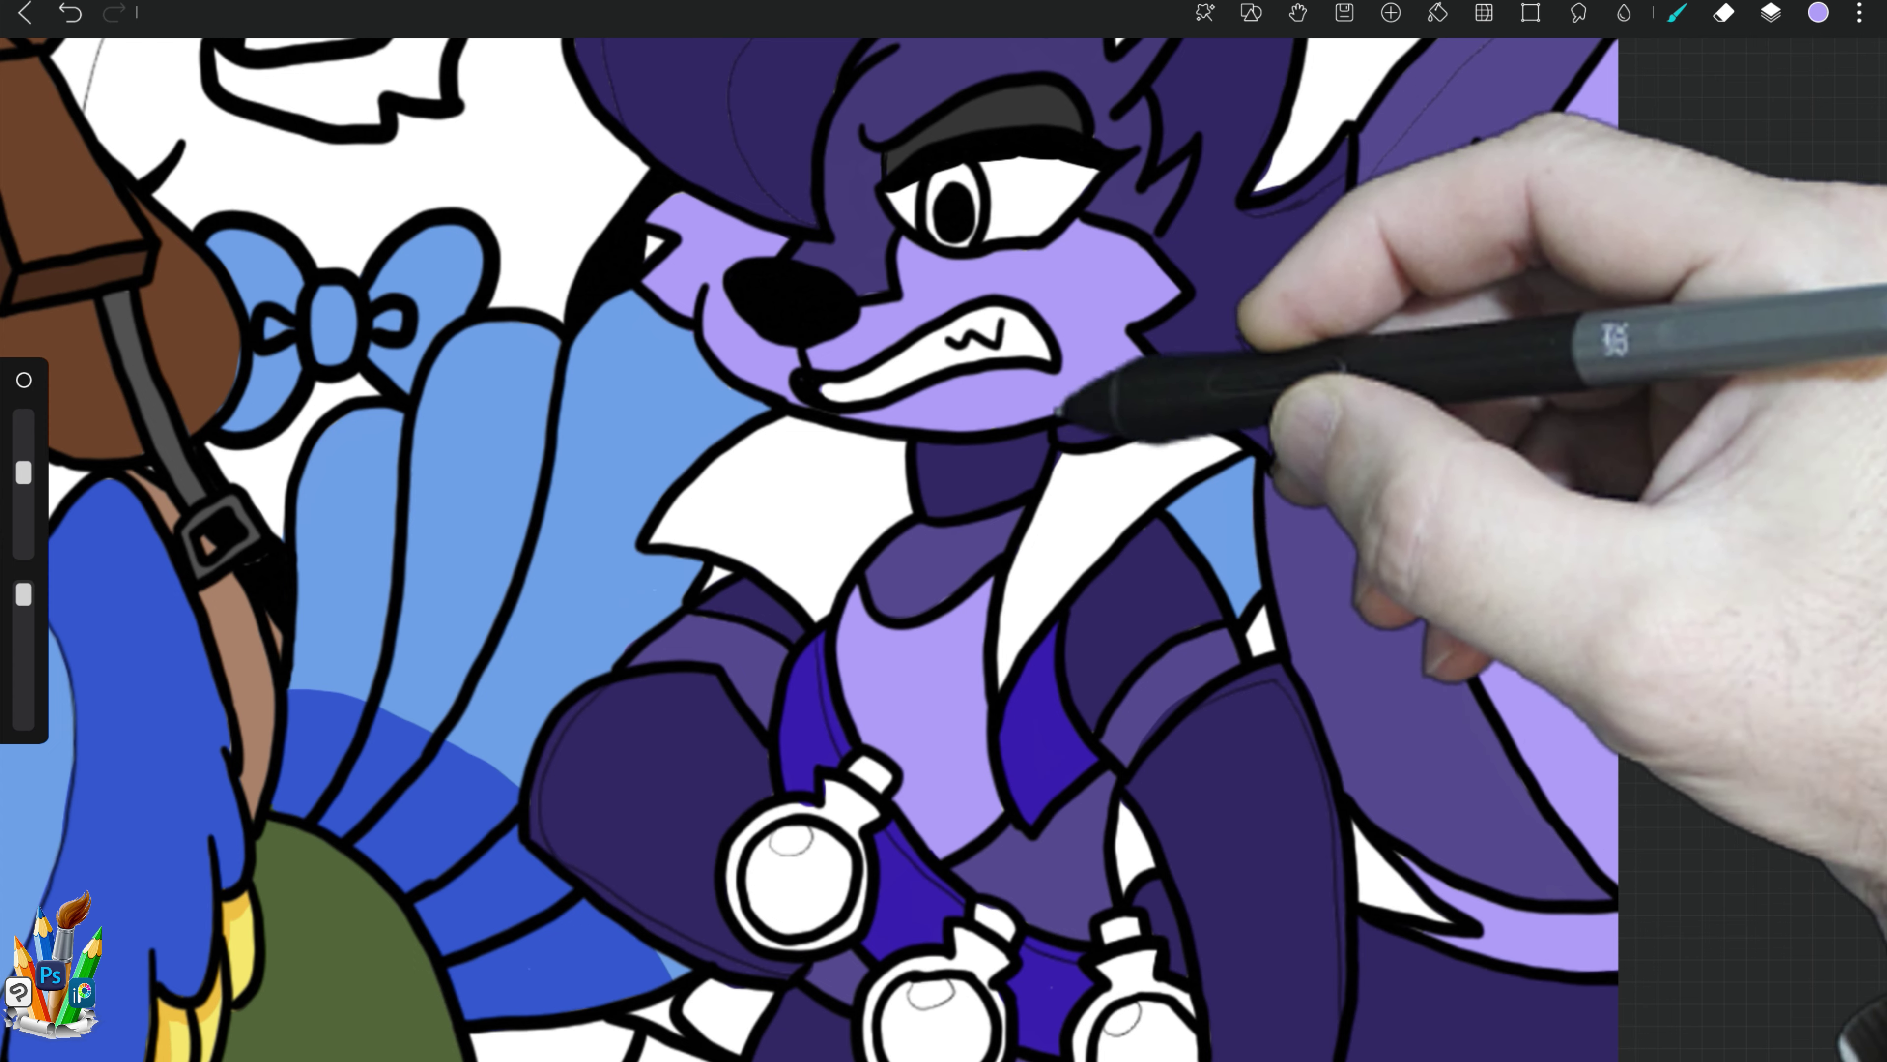
Step: Tint the fox's teeth, bottle neck and large bottle rim pale pinkish grey #EBE4E4
left_click(1818, 13)
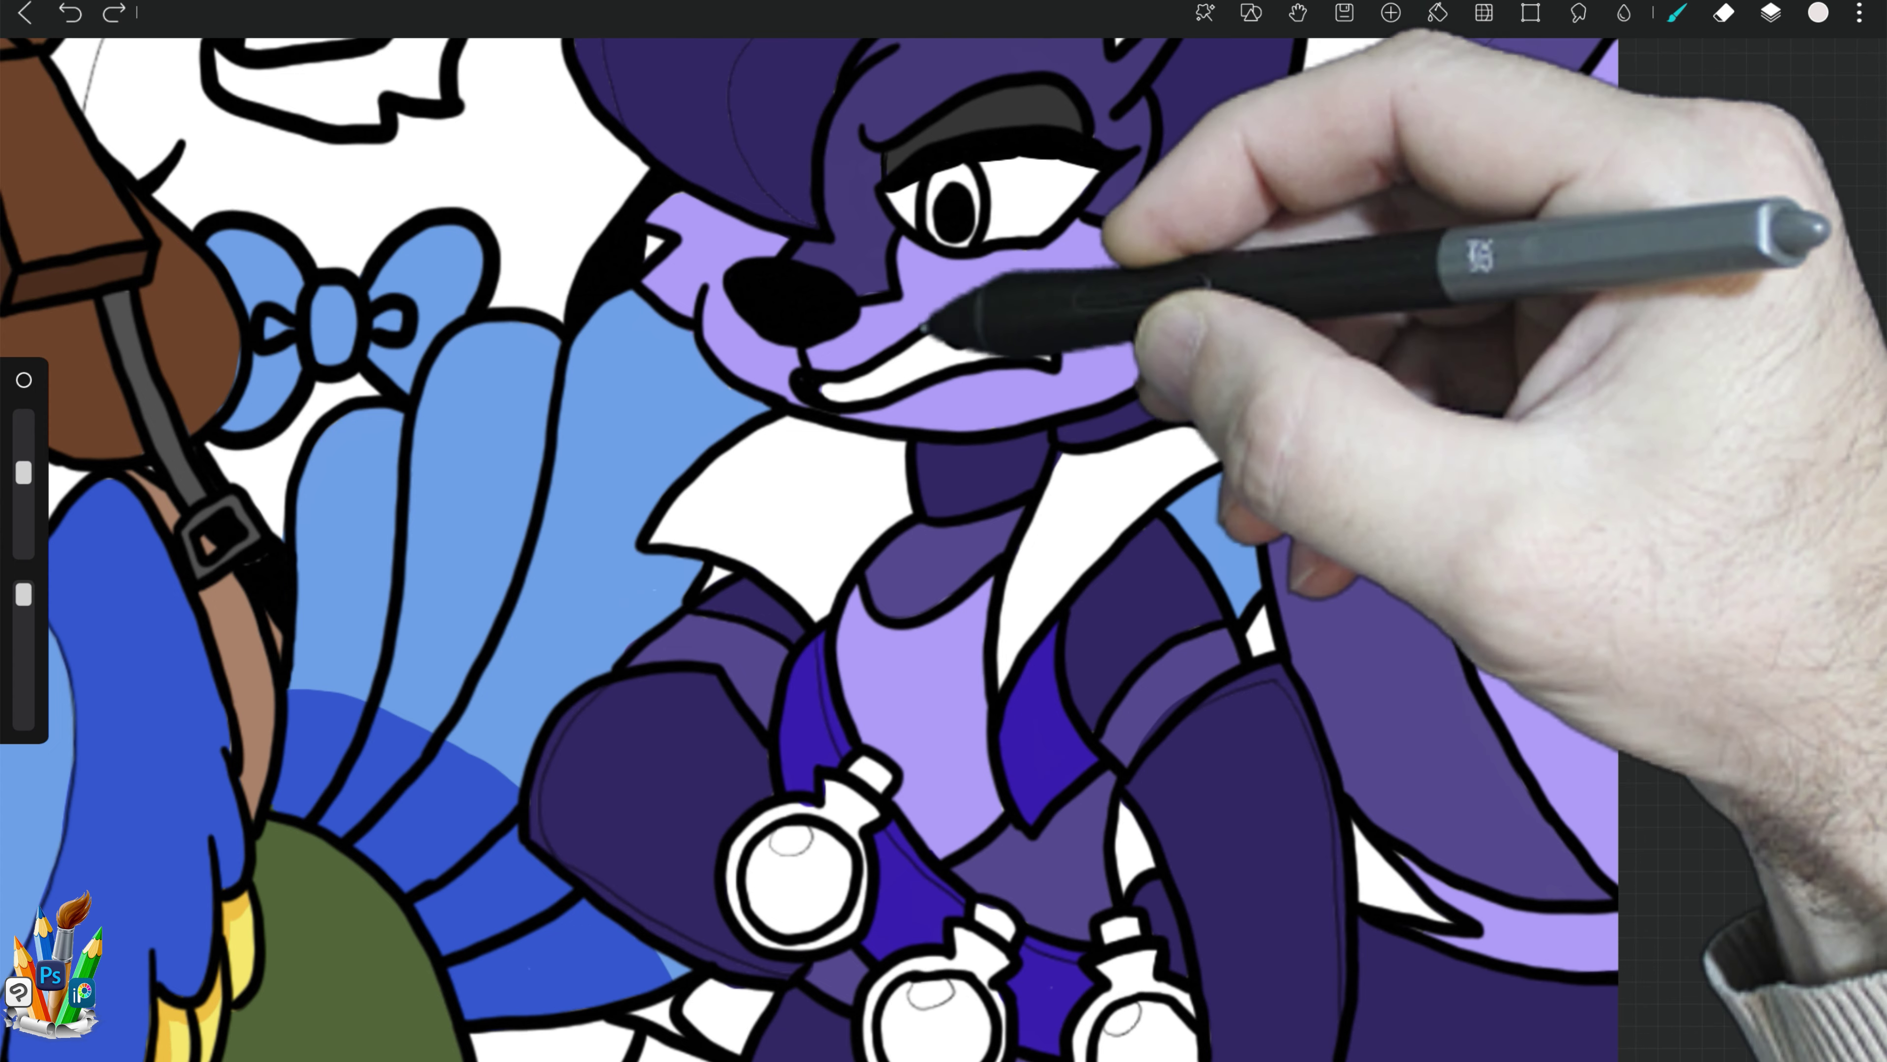
left_click_drag(825, 387, 1029, 330)
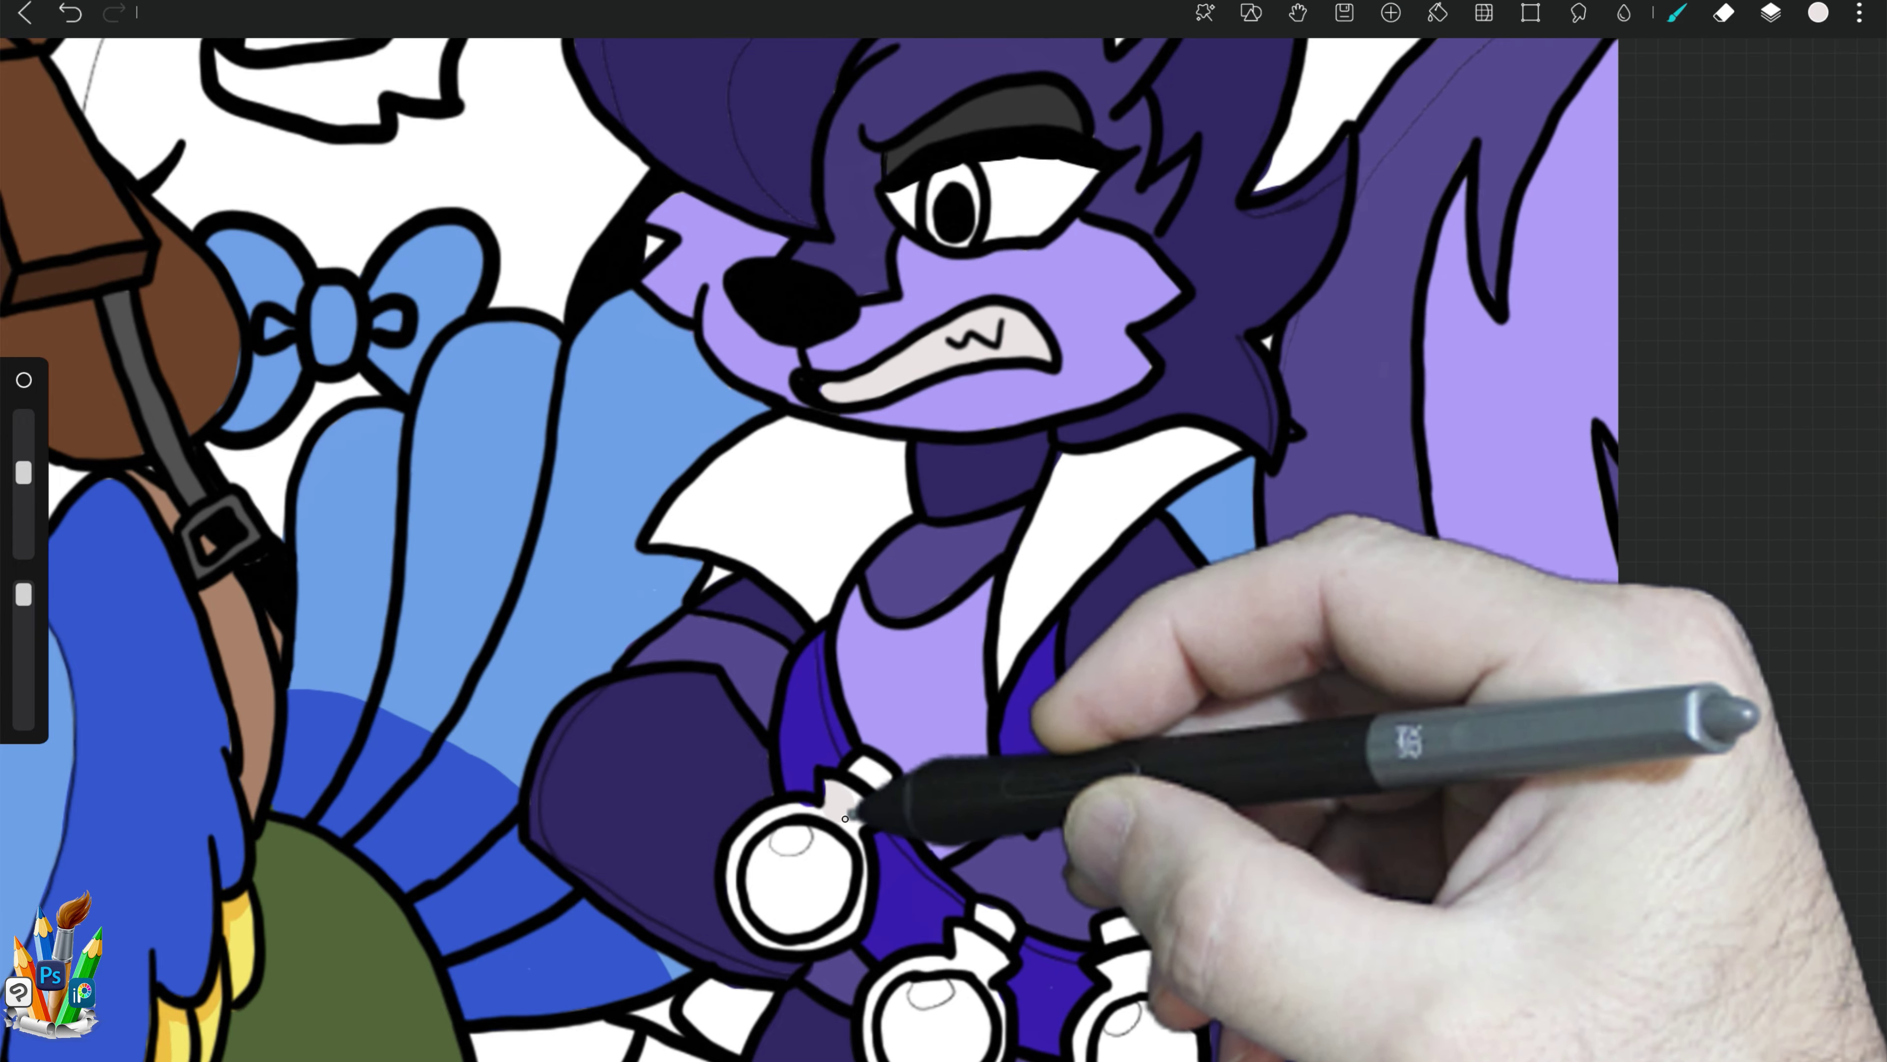
left_click_drag(862, 777, 862, 831)
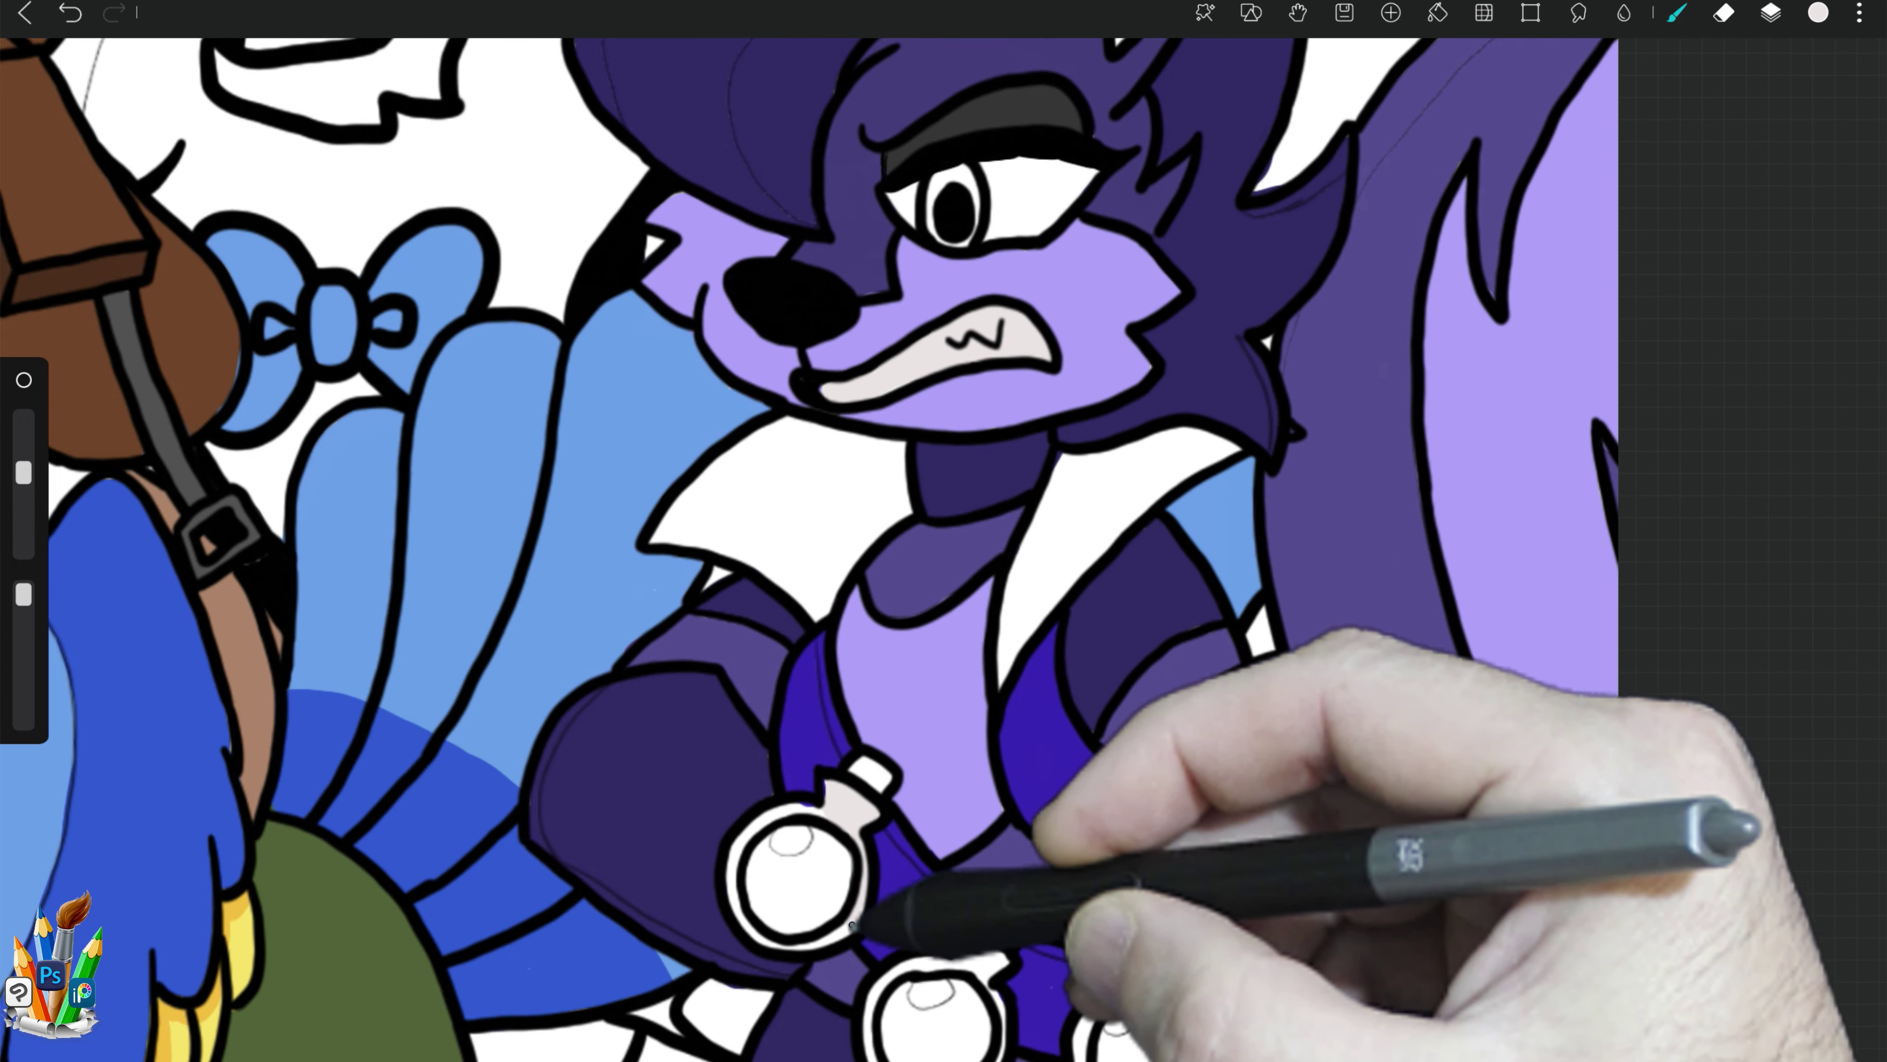
left_click(773, 922)
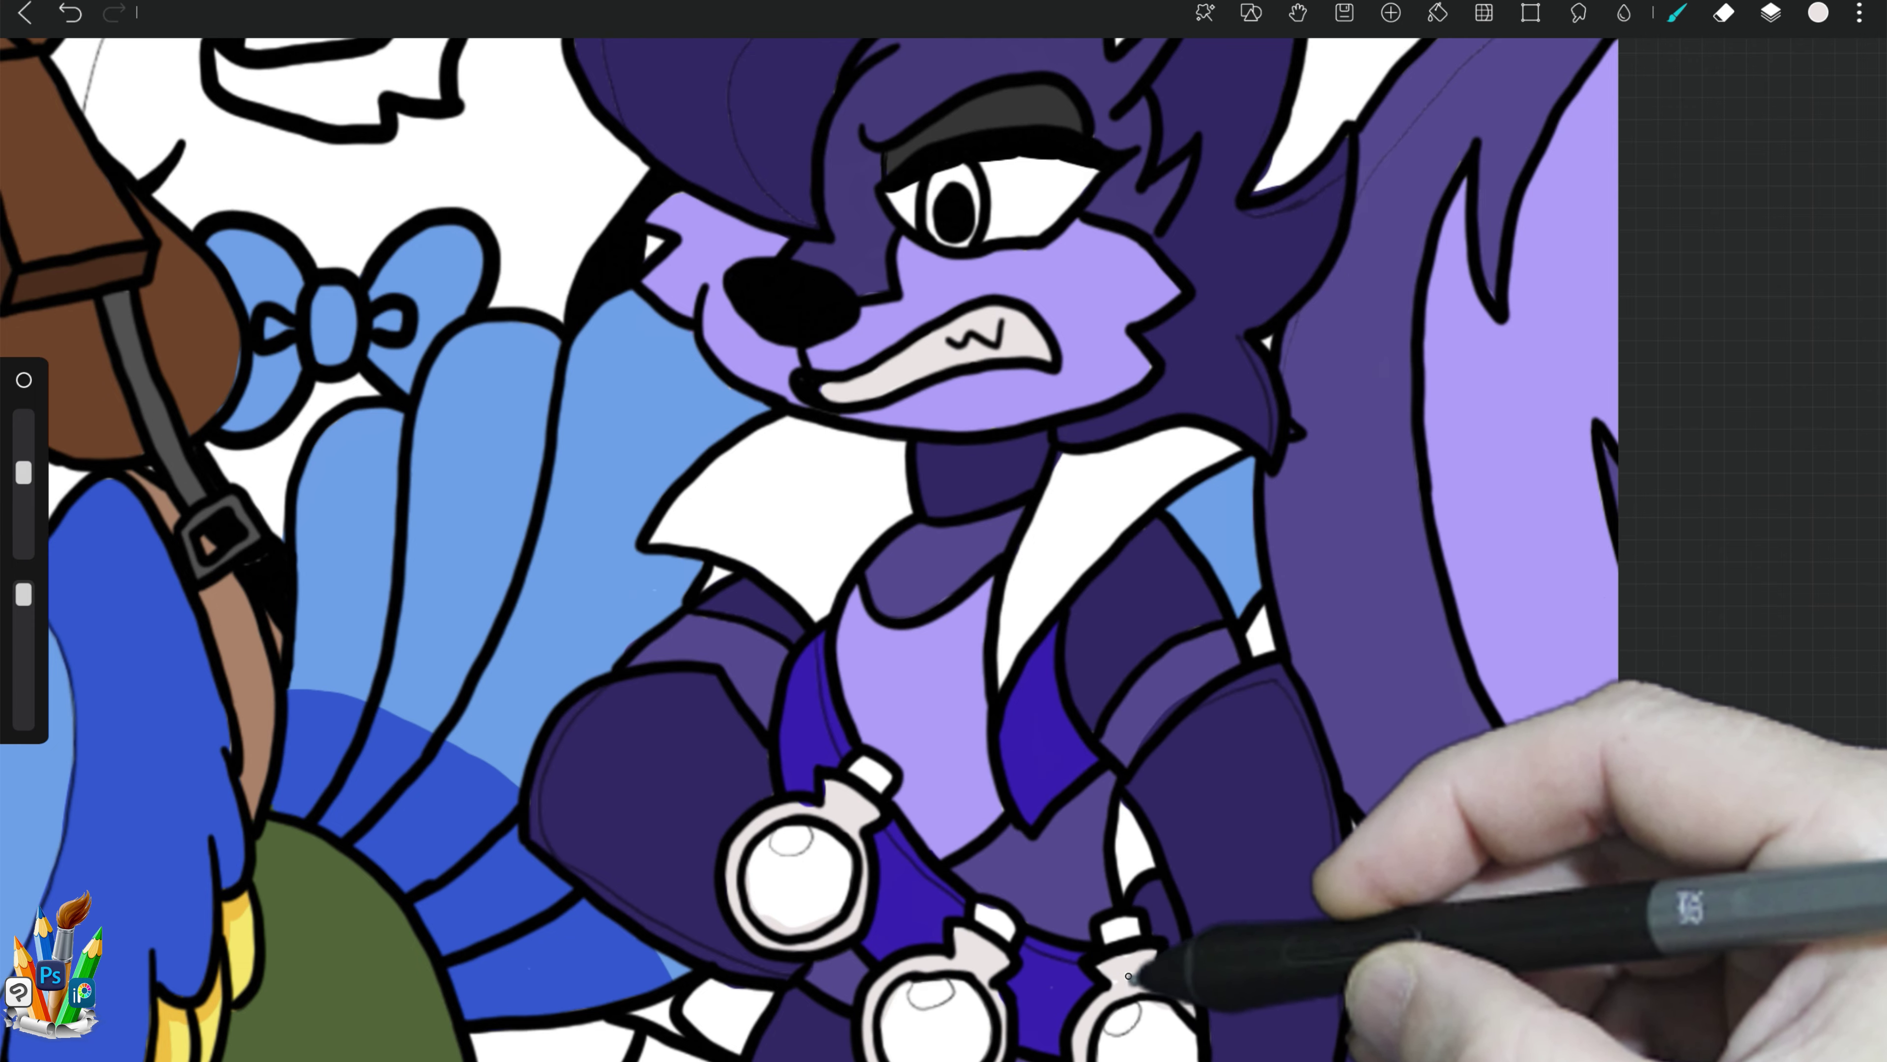
Step: Erase touch-ups, then sample yellow from the bird's feathers as the current colour
key("e")
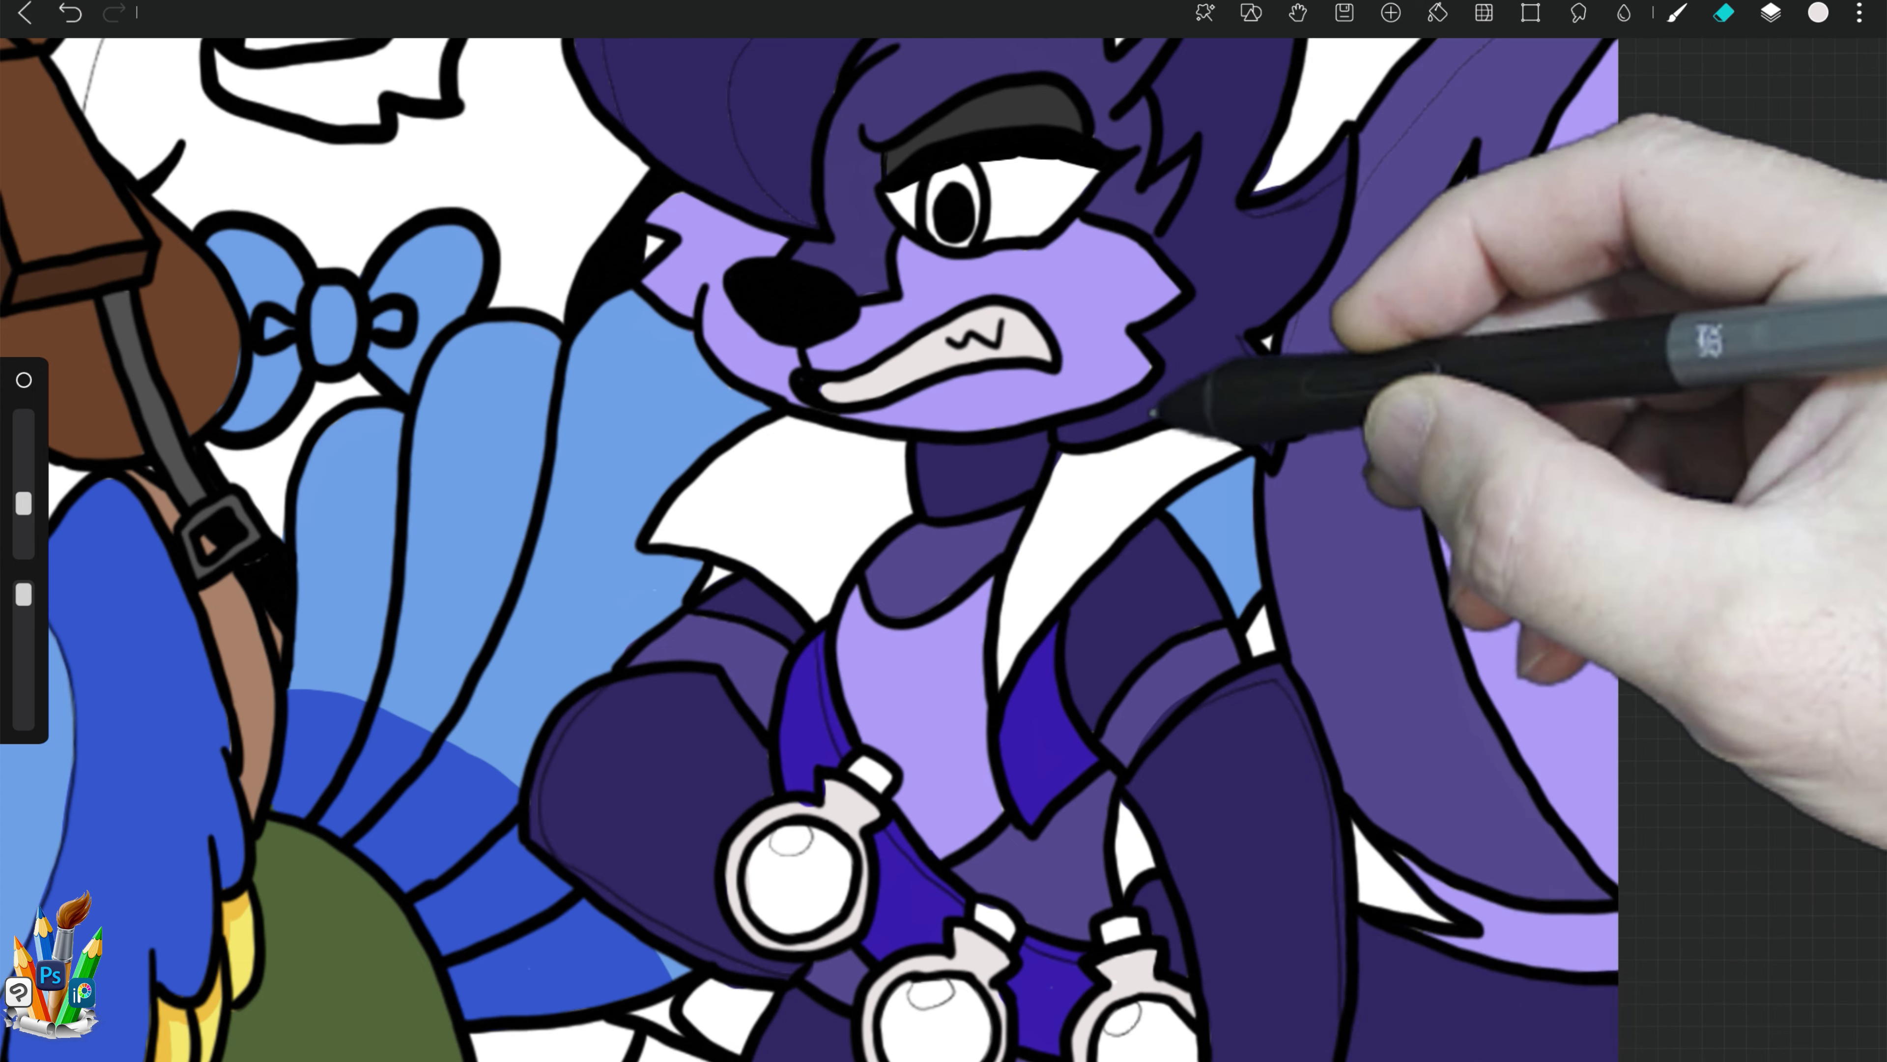
left_click(233, 882)
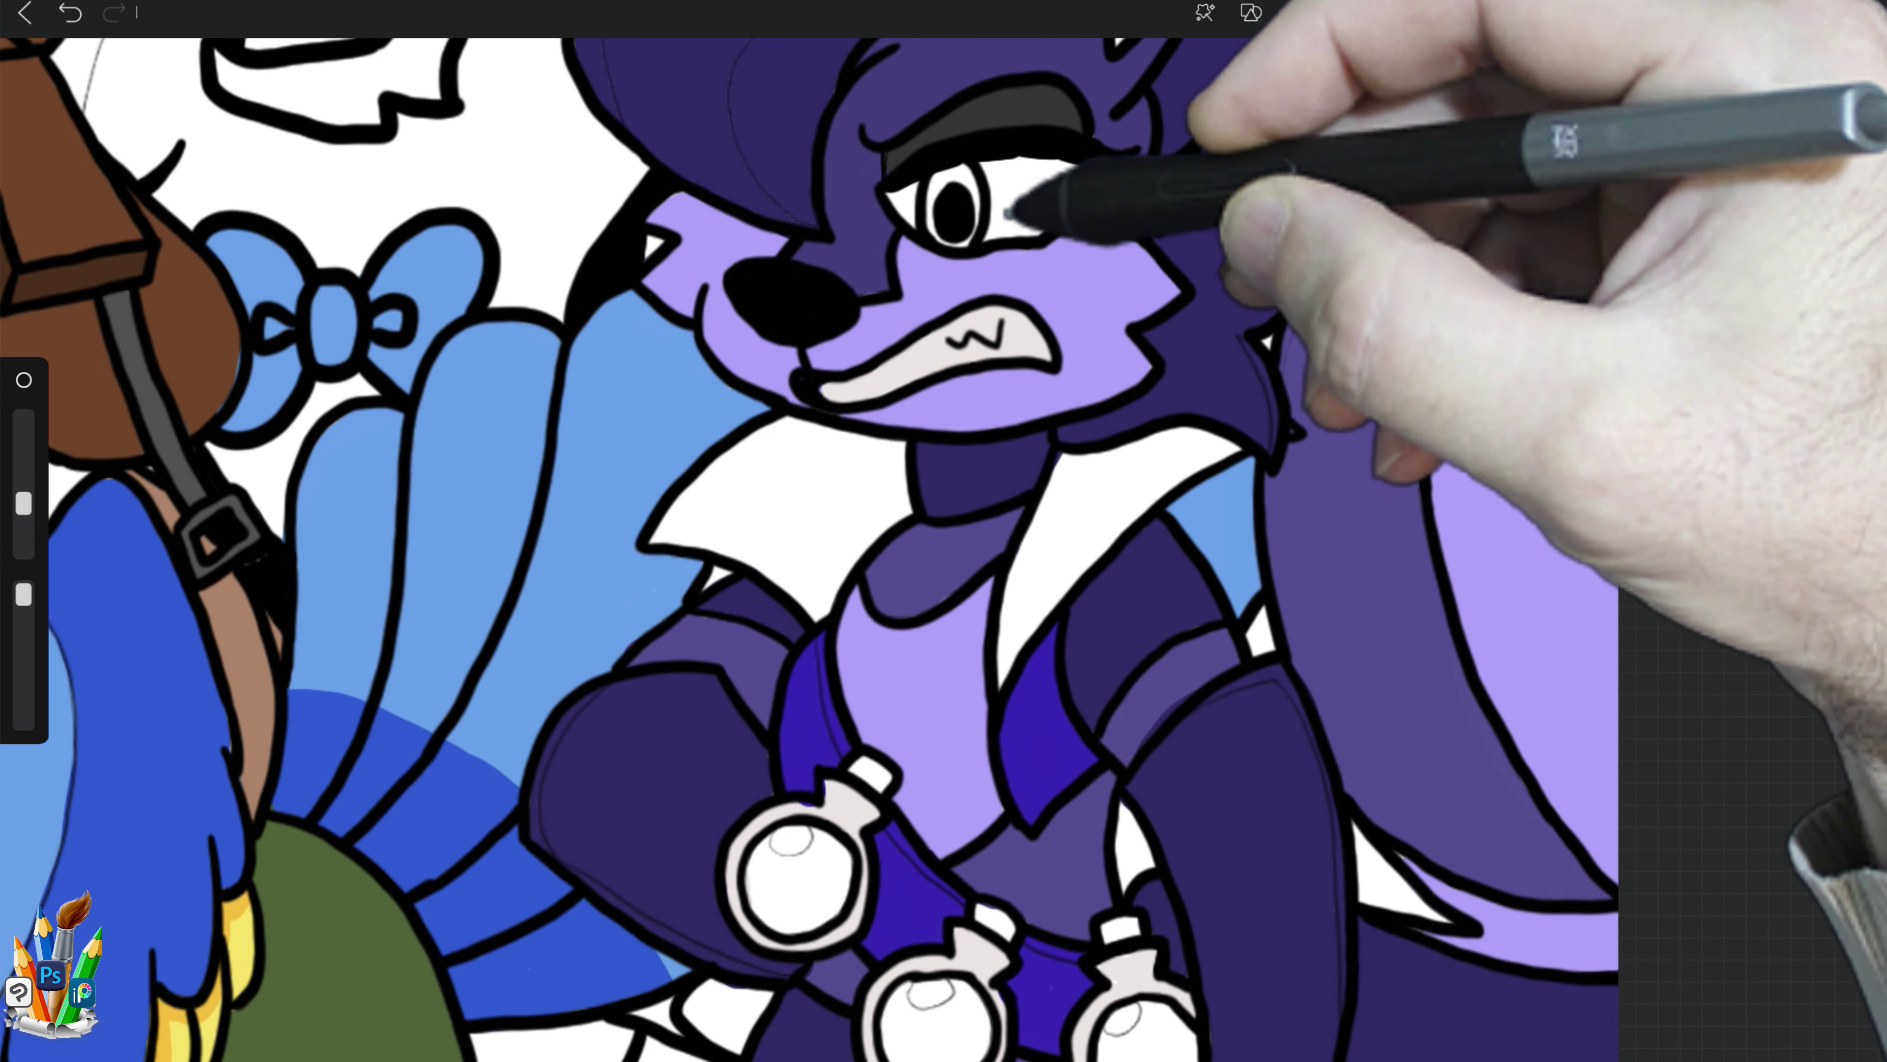
left_click(1817, 13)
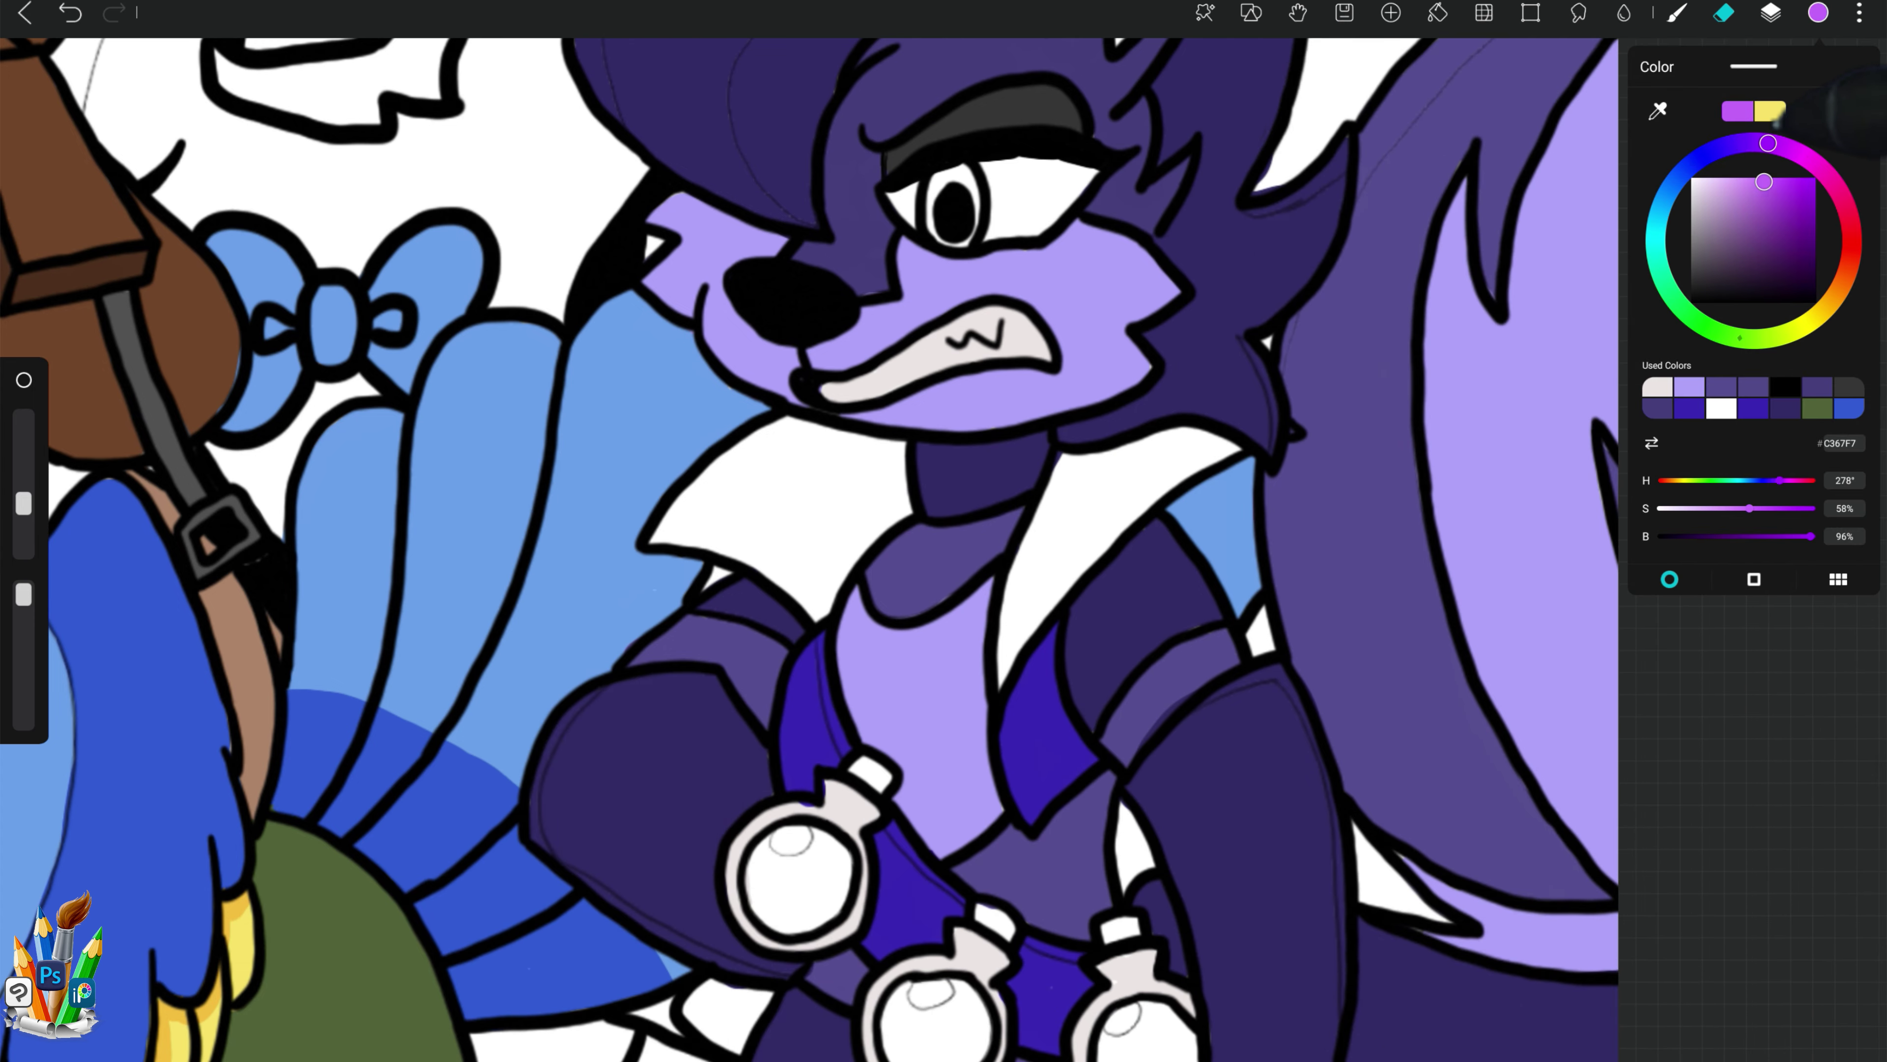
Step: Set yellow #F3E06A and fill the whites of the wolf's eye around the pupil
left_click(1769, 110)
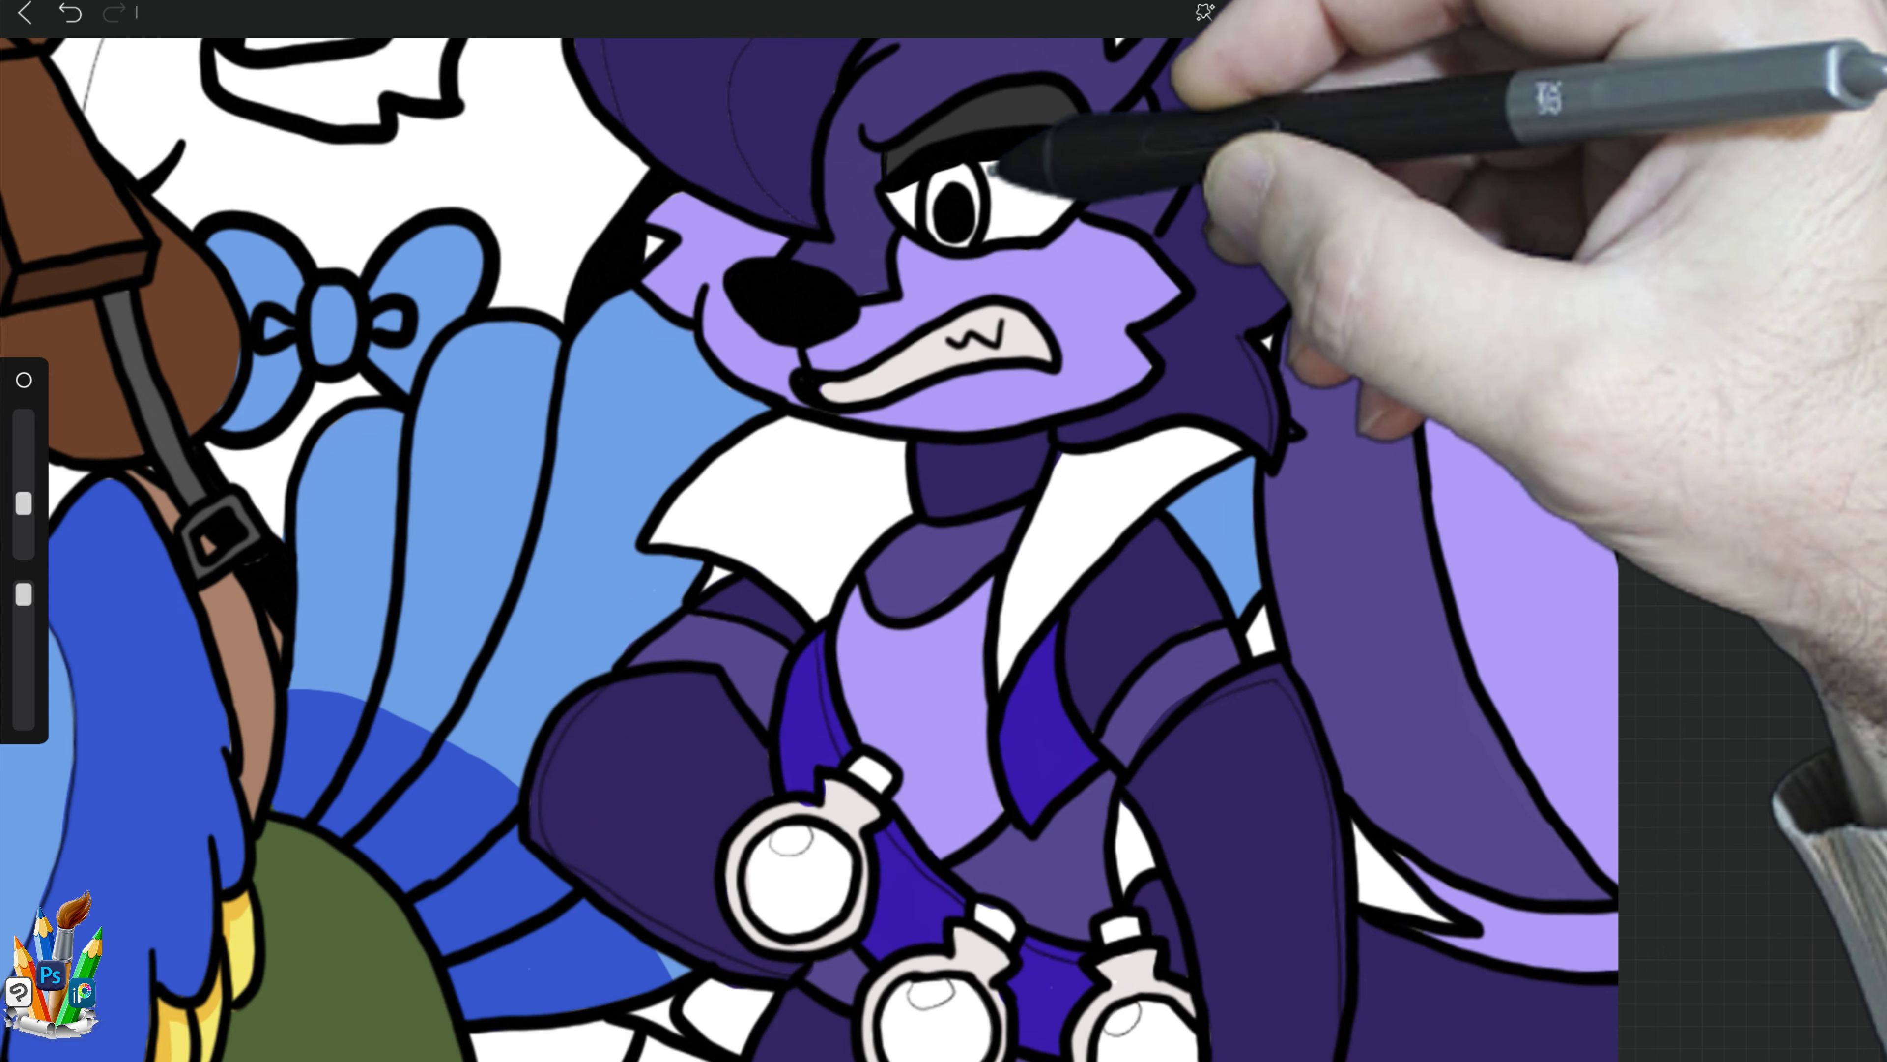
left_click(1770, 13)
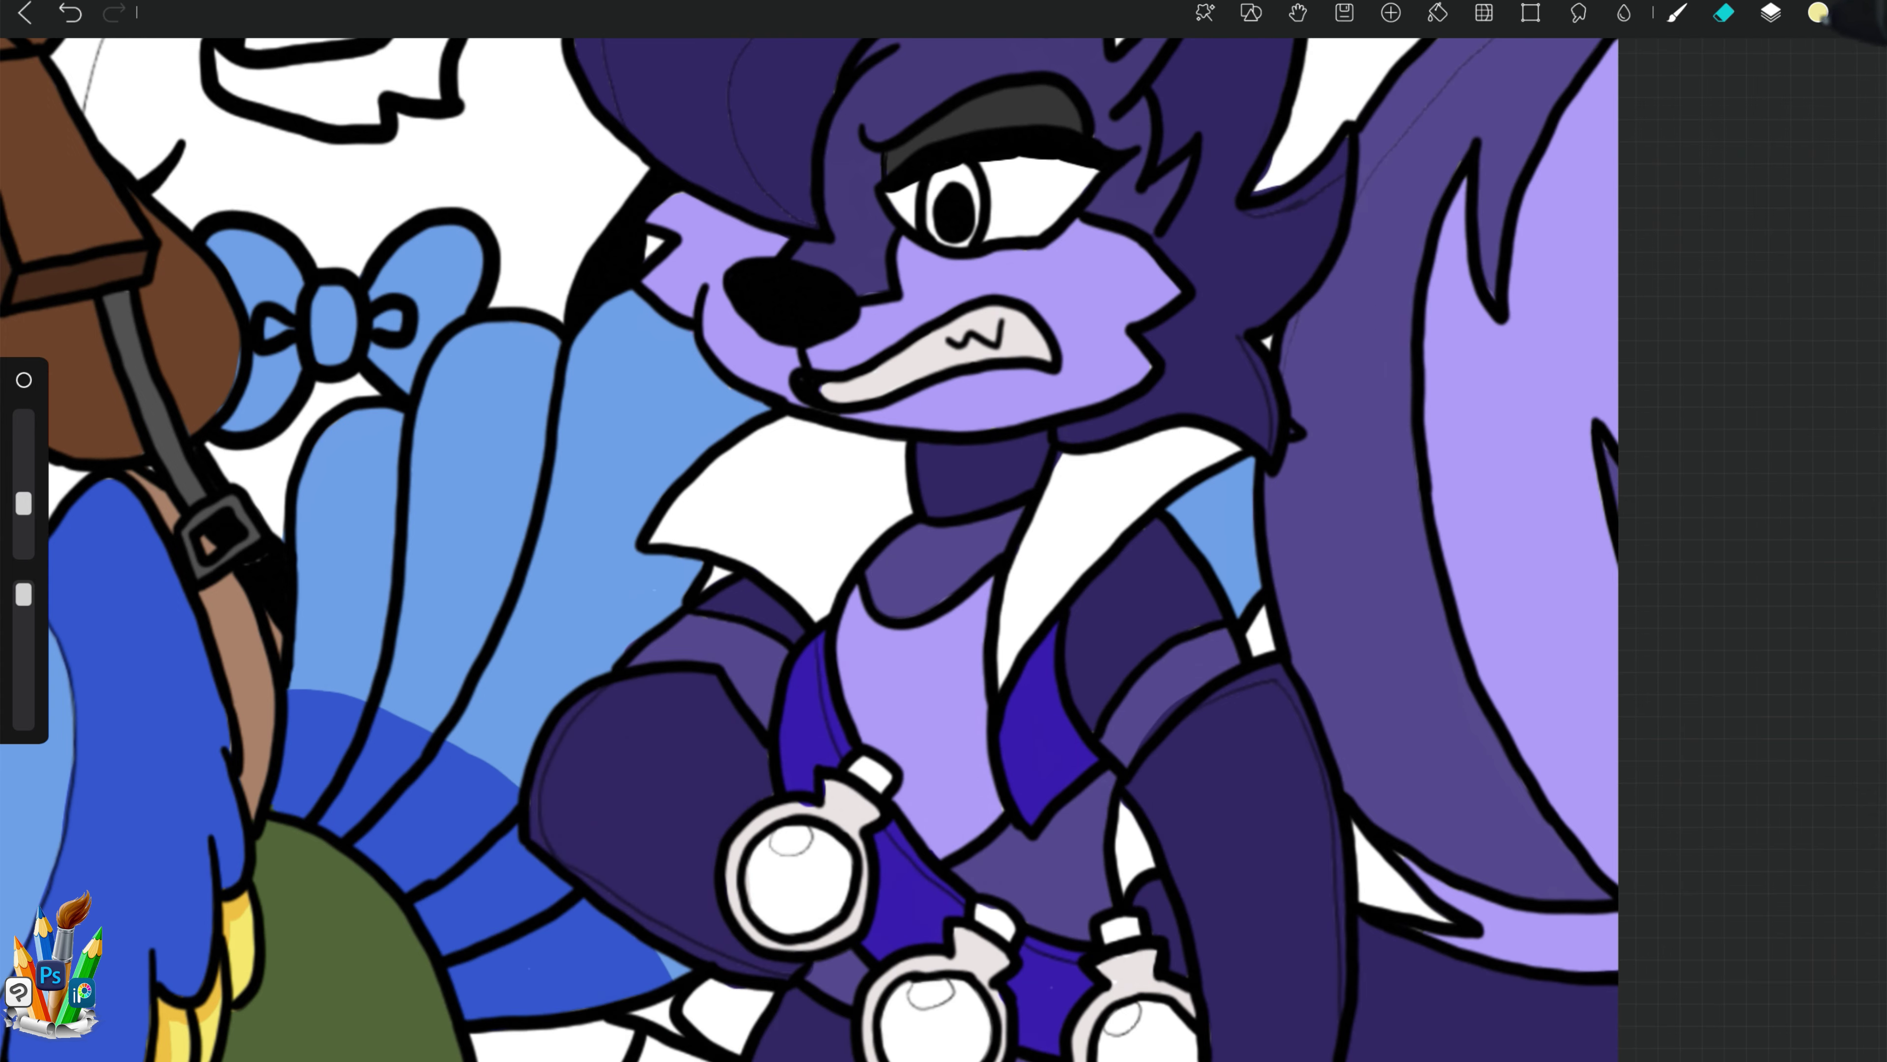
left_click(1551, 280)
left_click_drag(1003, 170, 997, 223)
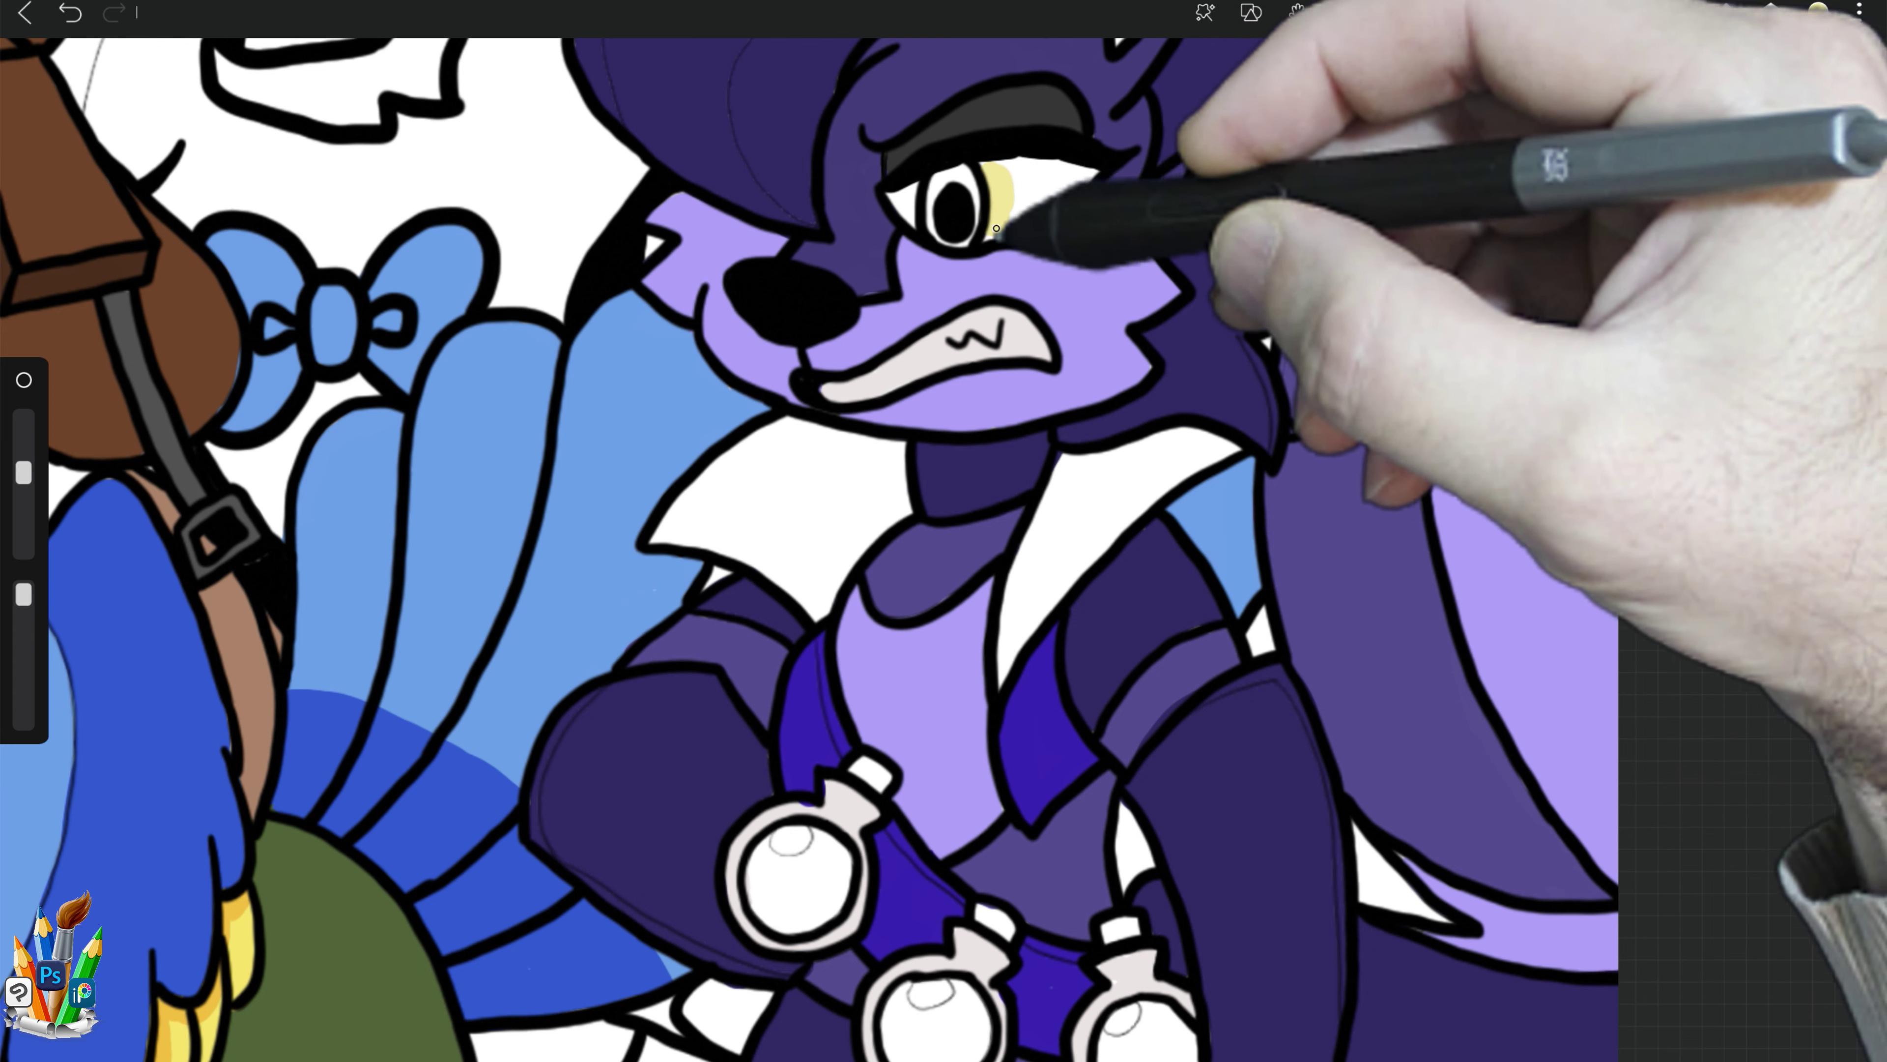
left_click_drag(1077, 171, 899, 190)
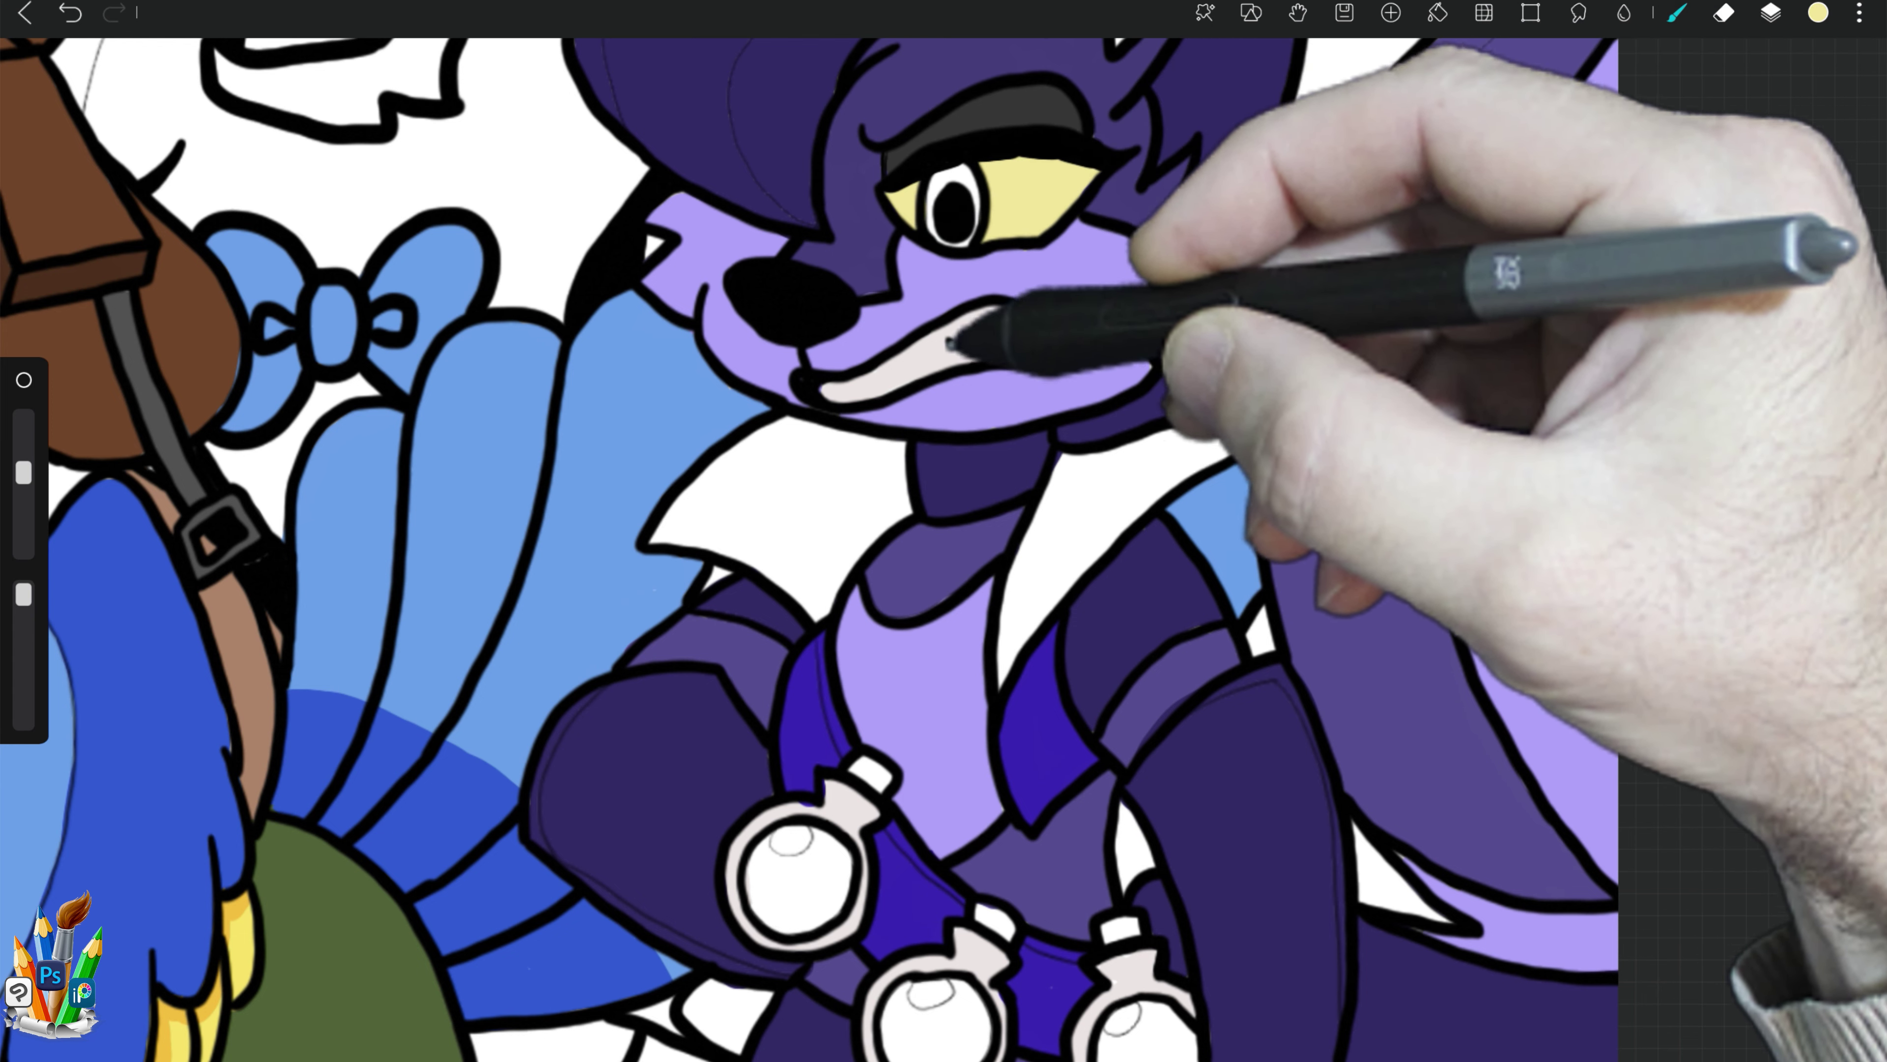
scroll(951, 344, "down", 3)
scroll(1319, 253, "up", 3)
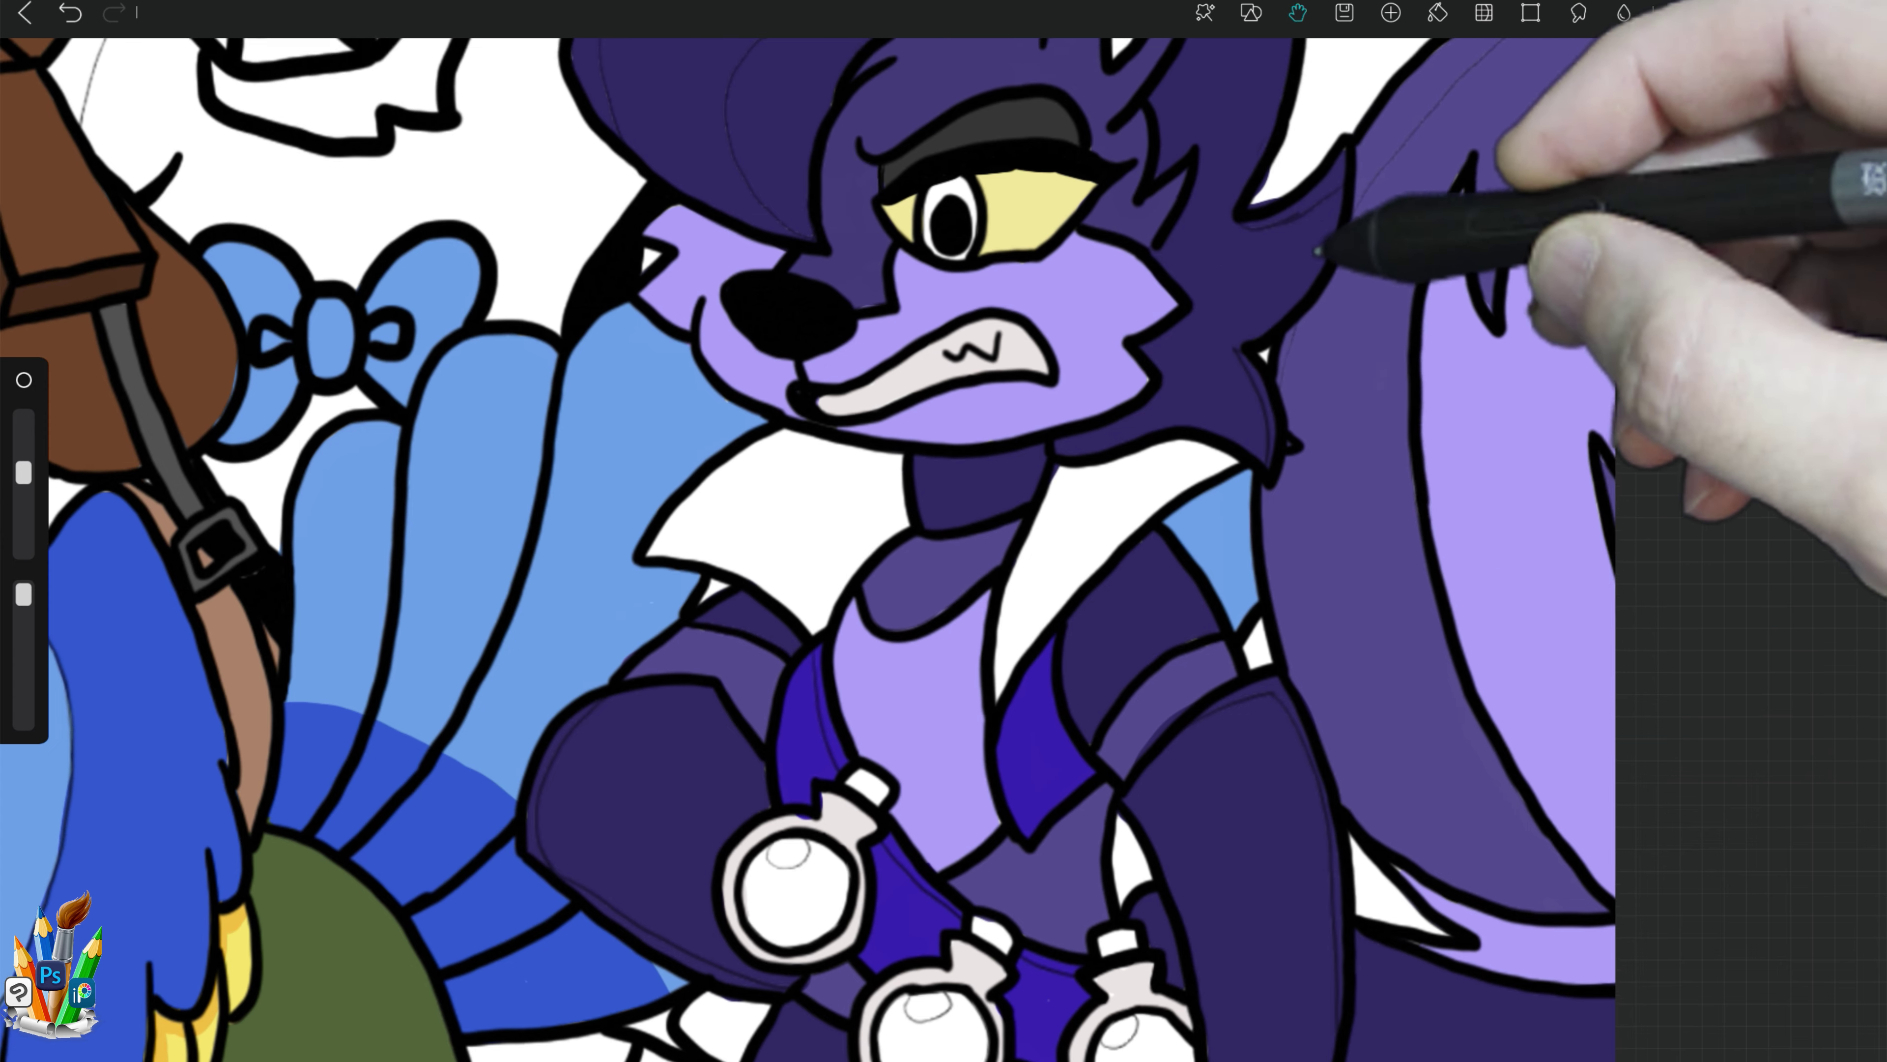
left_click_drag(1319, 252, 1289, 476)
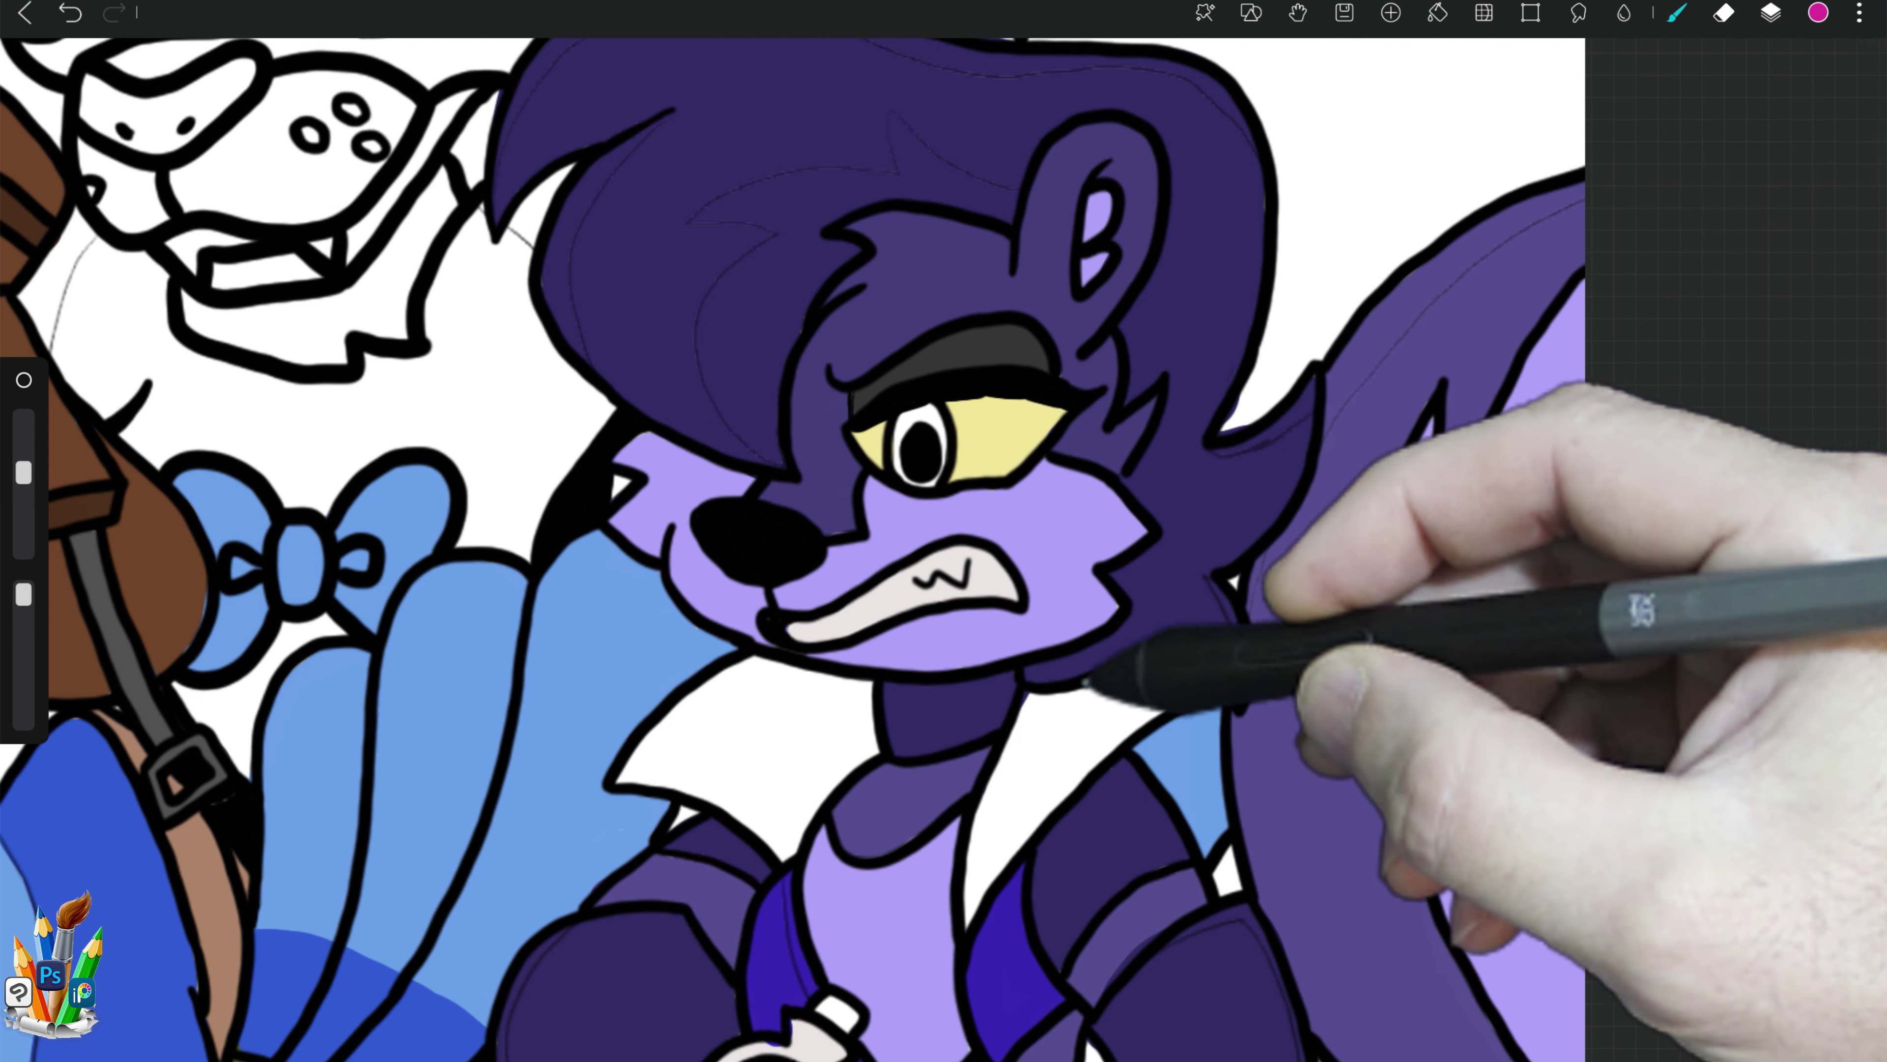
Step: Paint the left and right sides of the fox's collar magenta
left_click_drag(1041, 703, 1125, 722)
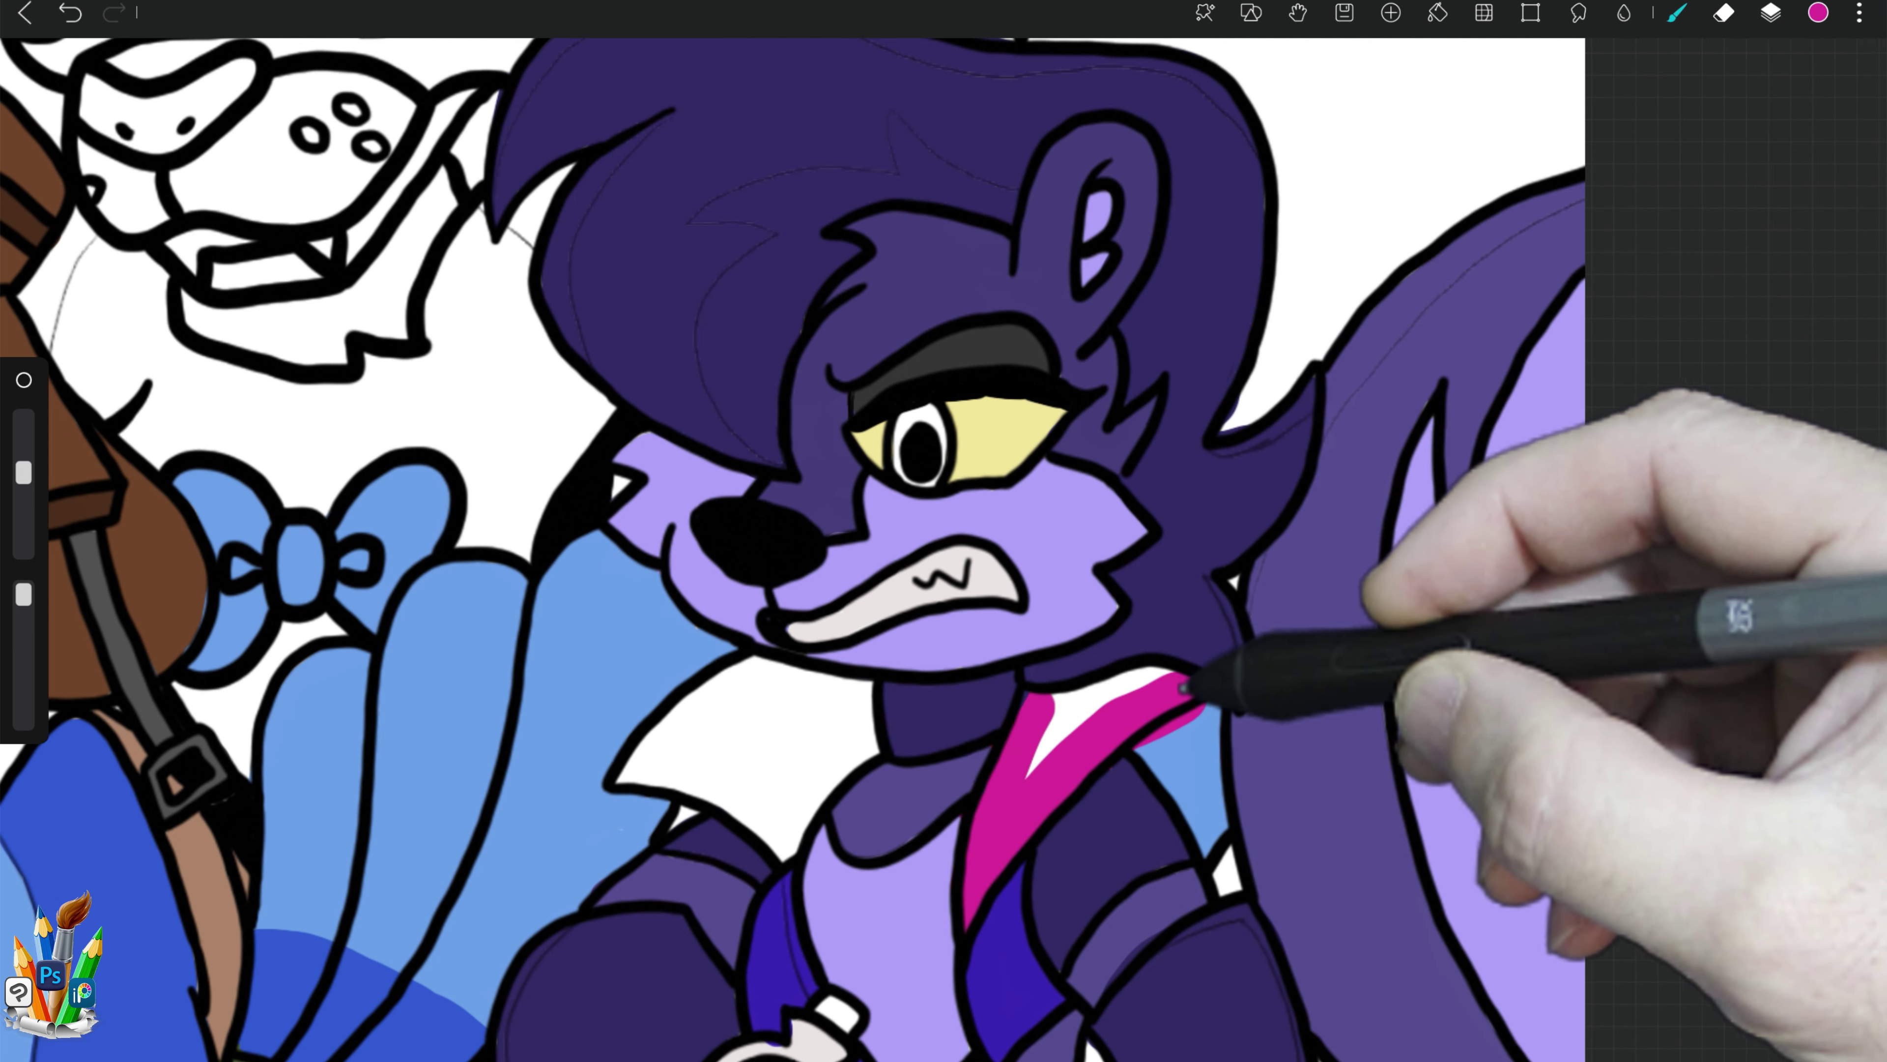
mouse_move(691, 700)
left_mouse_down()
mouse_move(669, 719)
mouse_move(743, 735)
left_mouse_up()
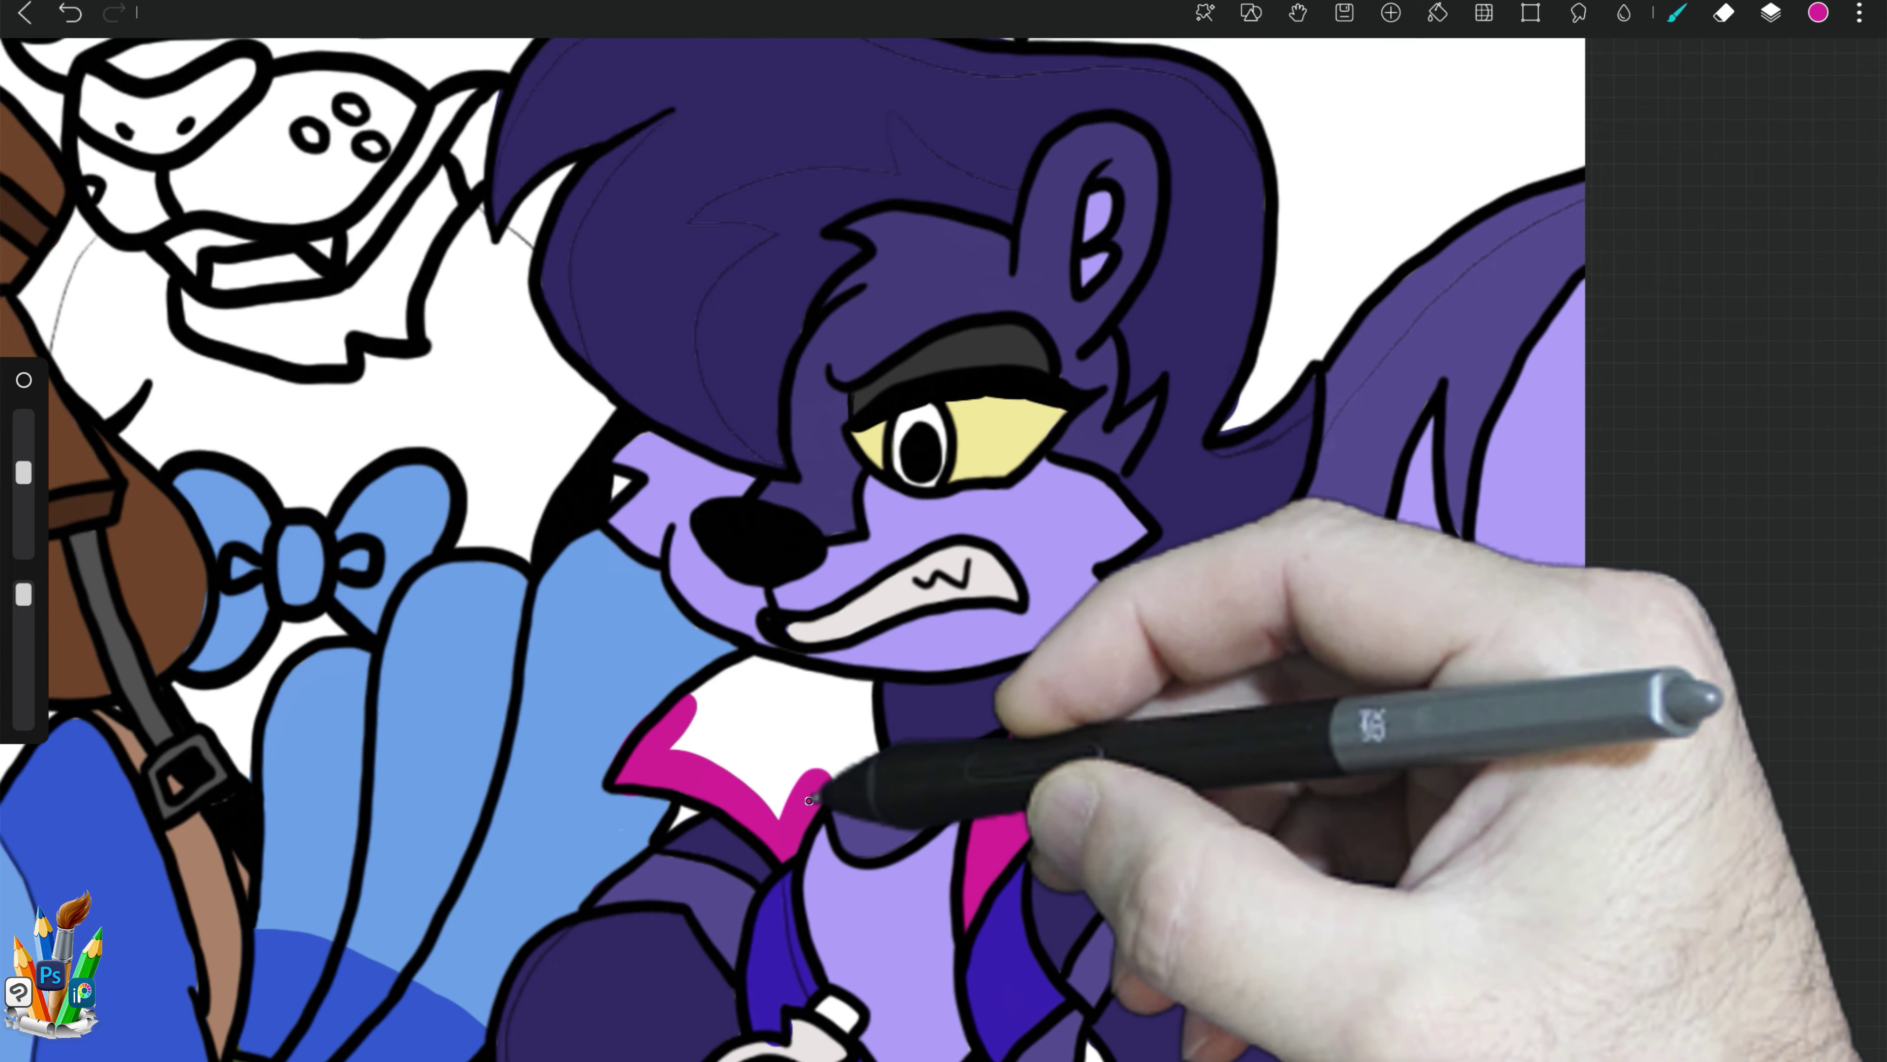
key("e")
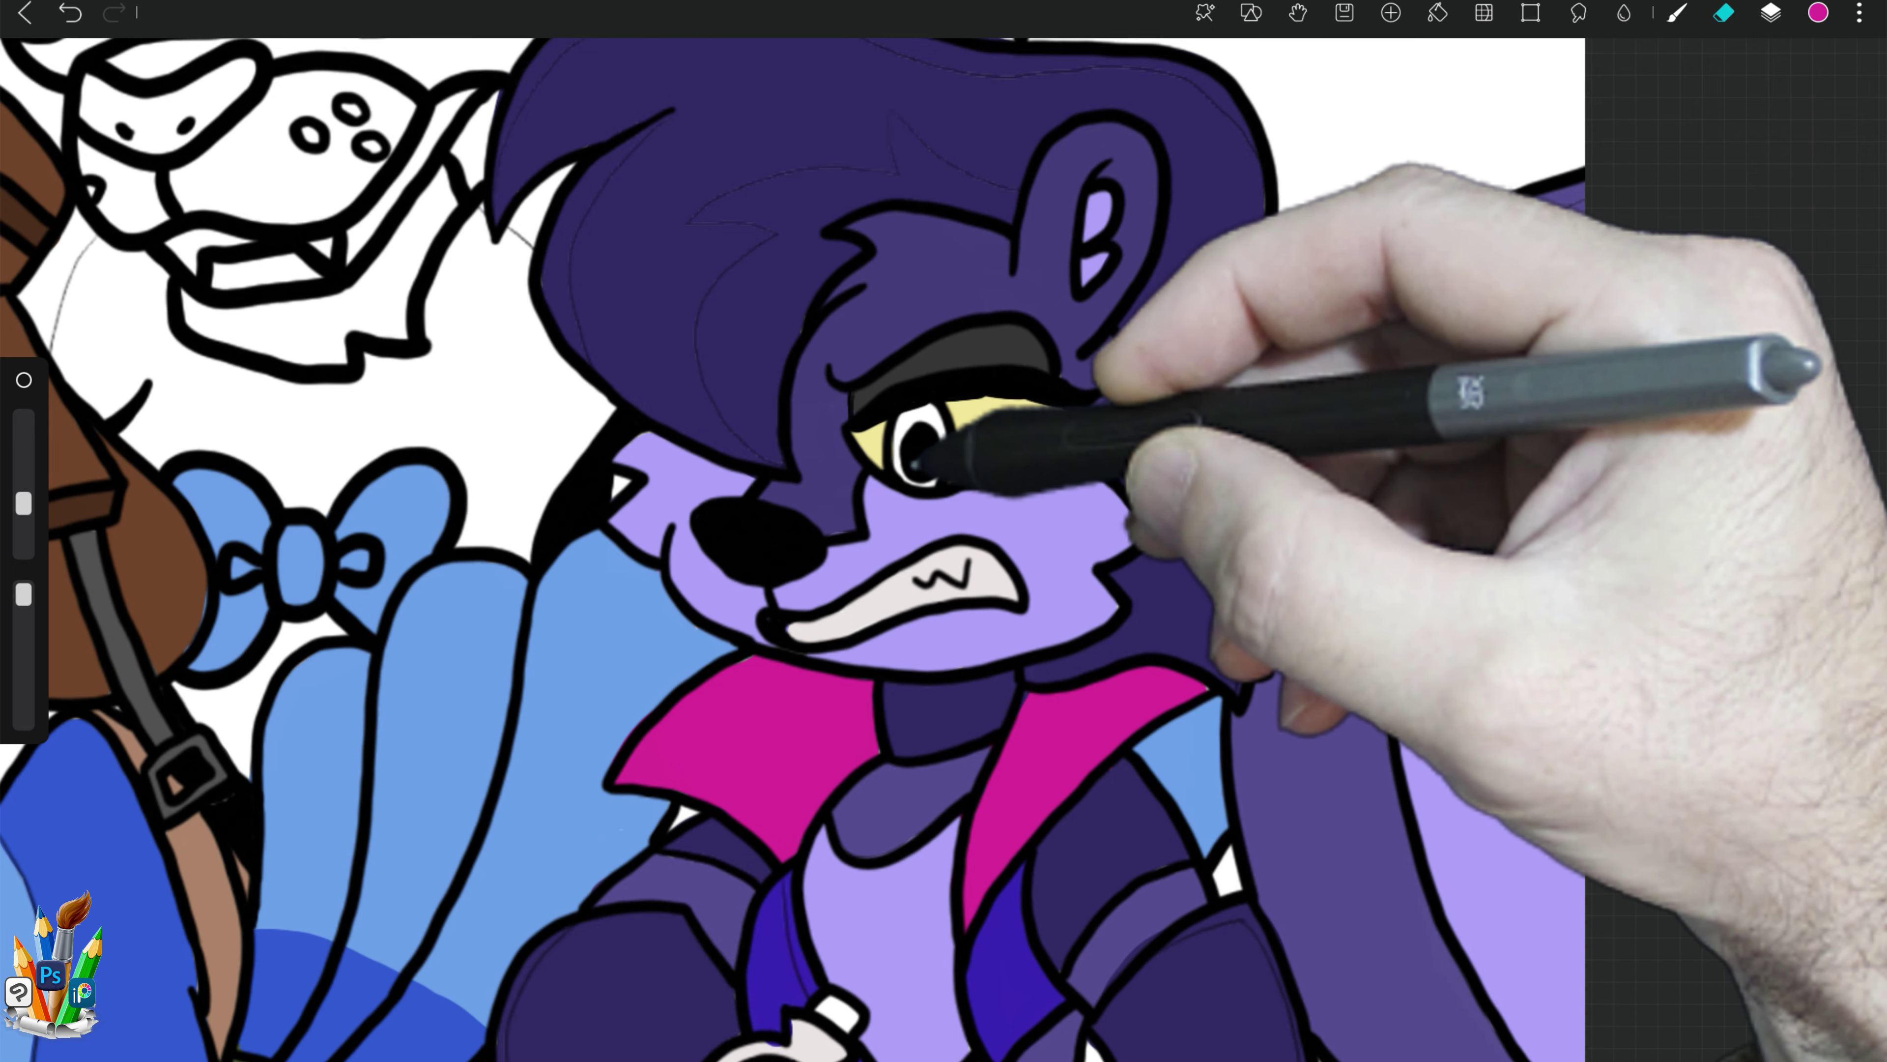
Step: Ring the eye's black pupil with a magenta iris and white highlight
key("b")
left_click_drag(921, 420, 932, 416)
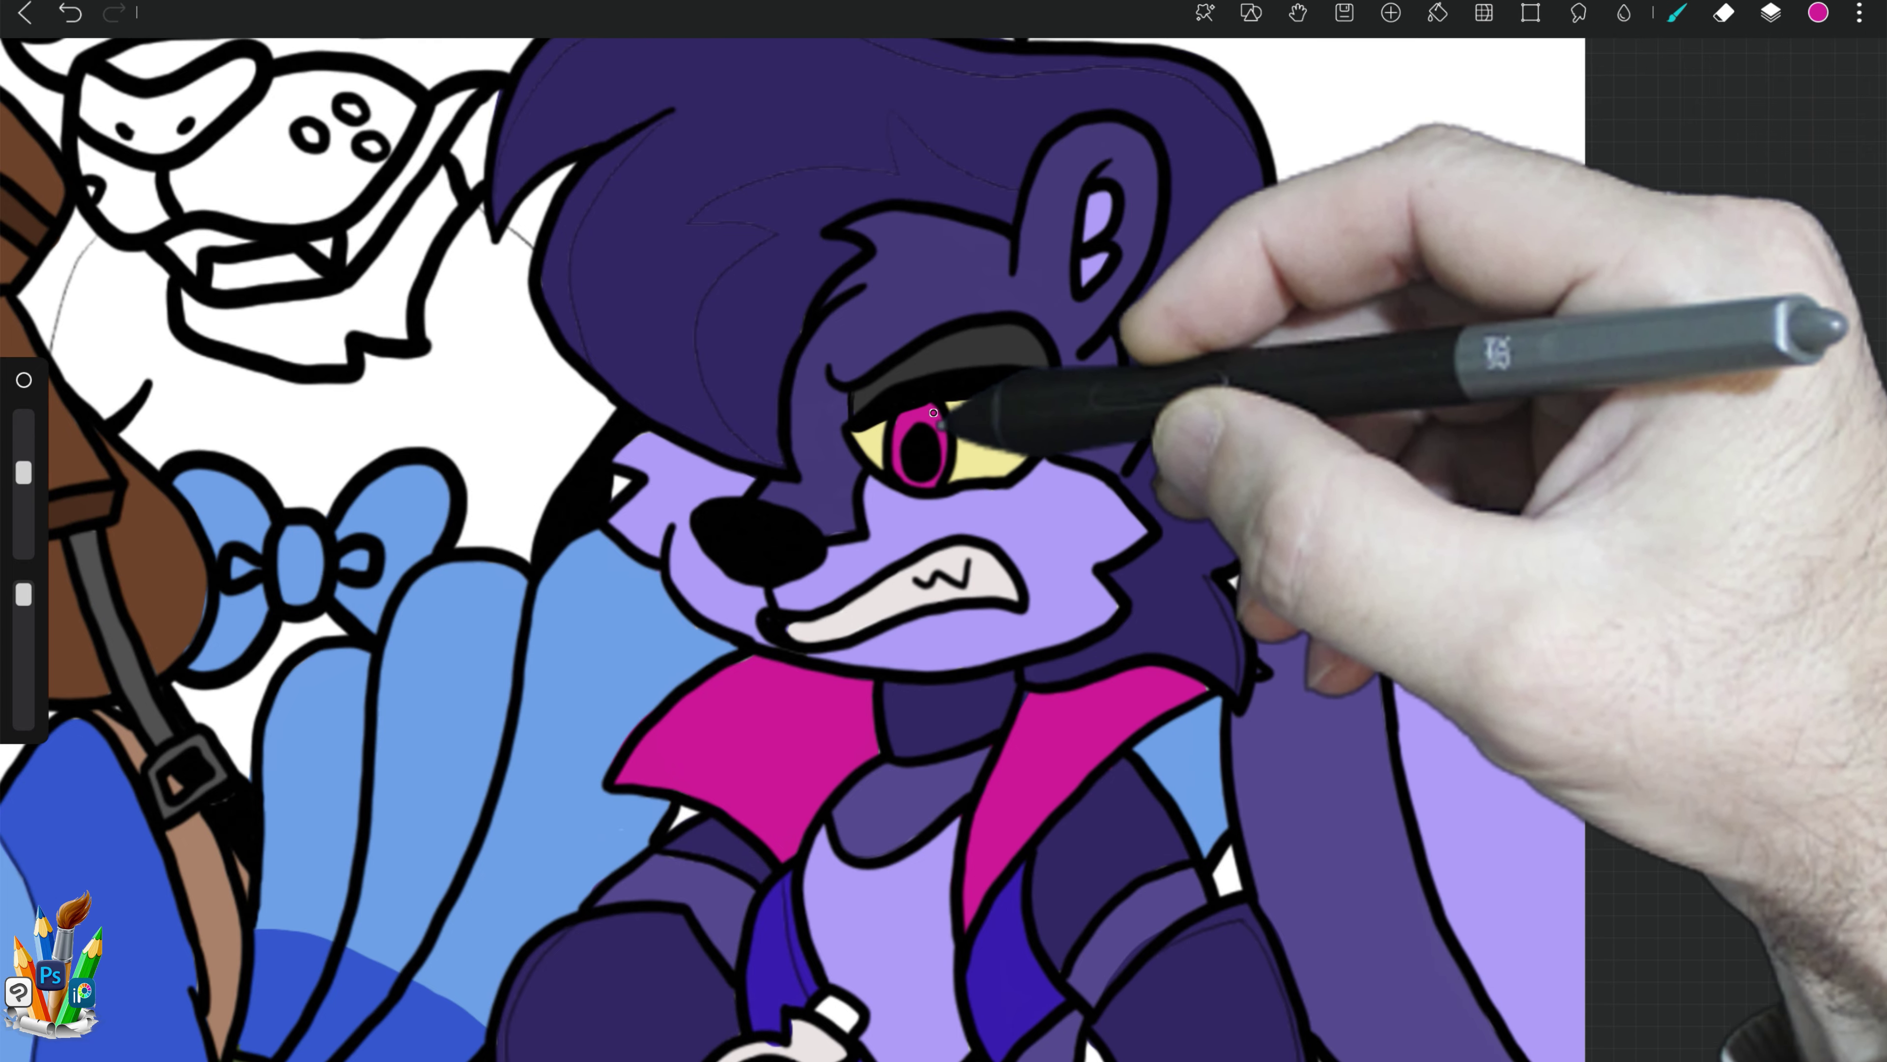
left_click(1771, 12)
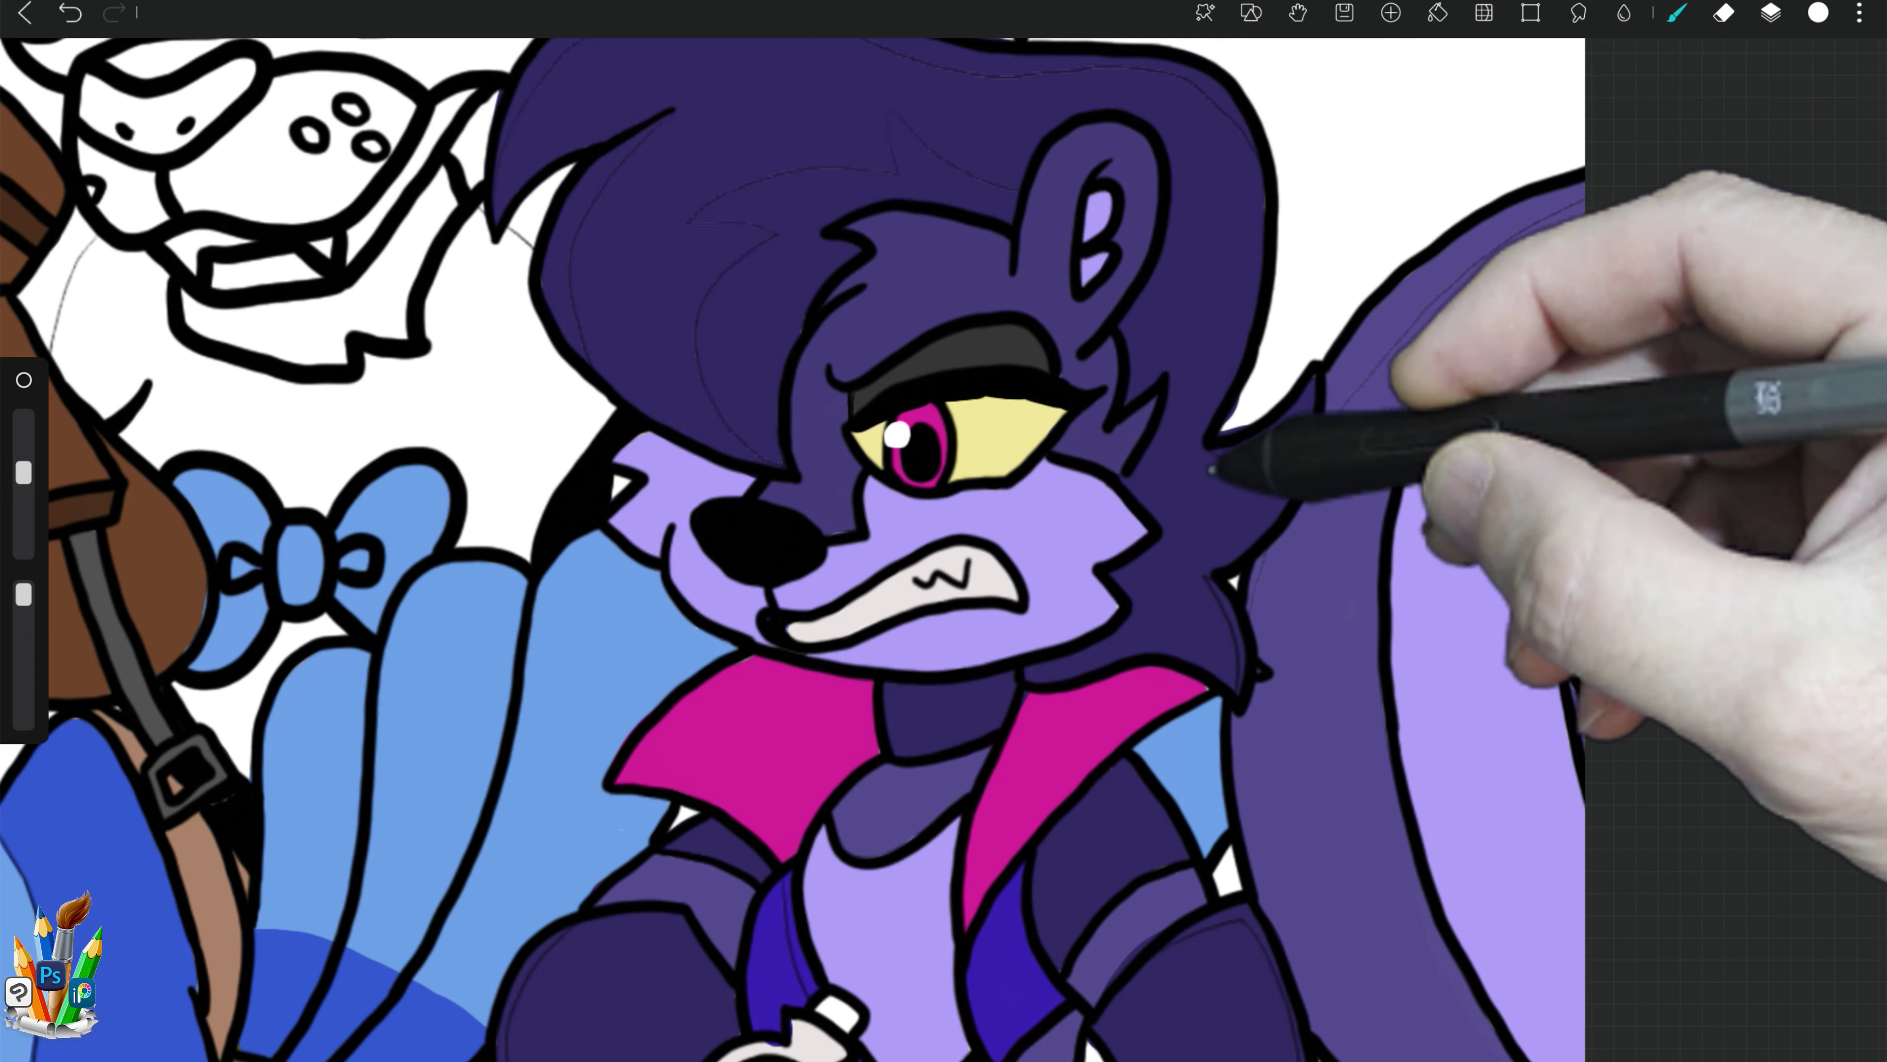
left_click(1817, 13)
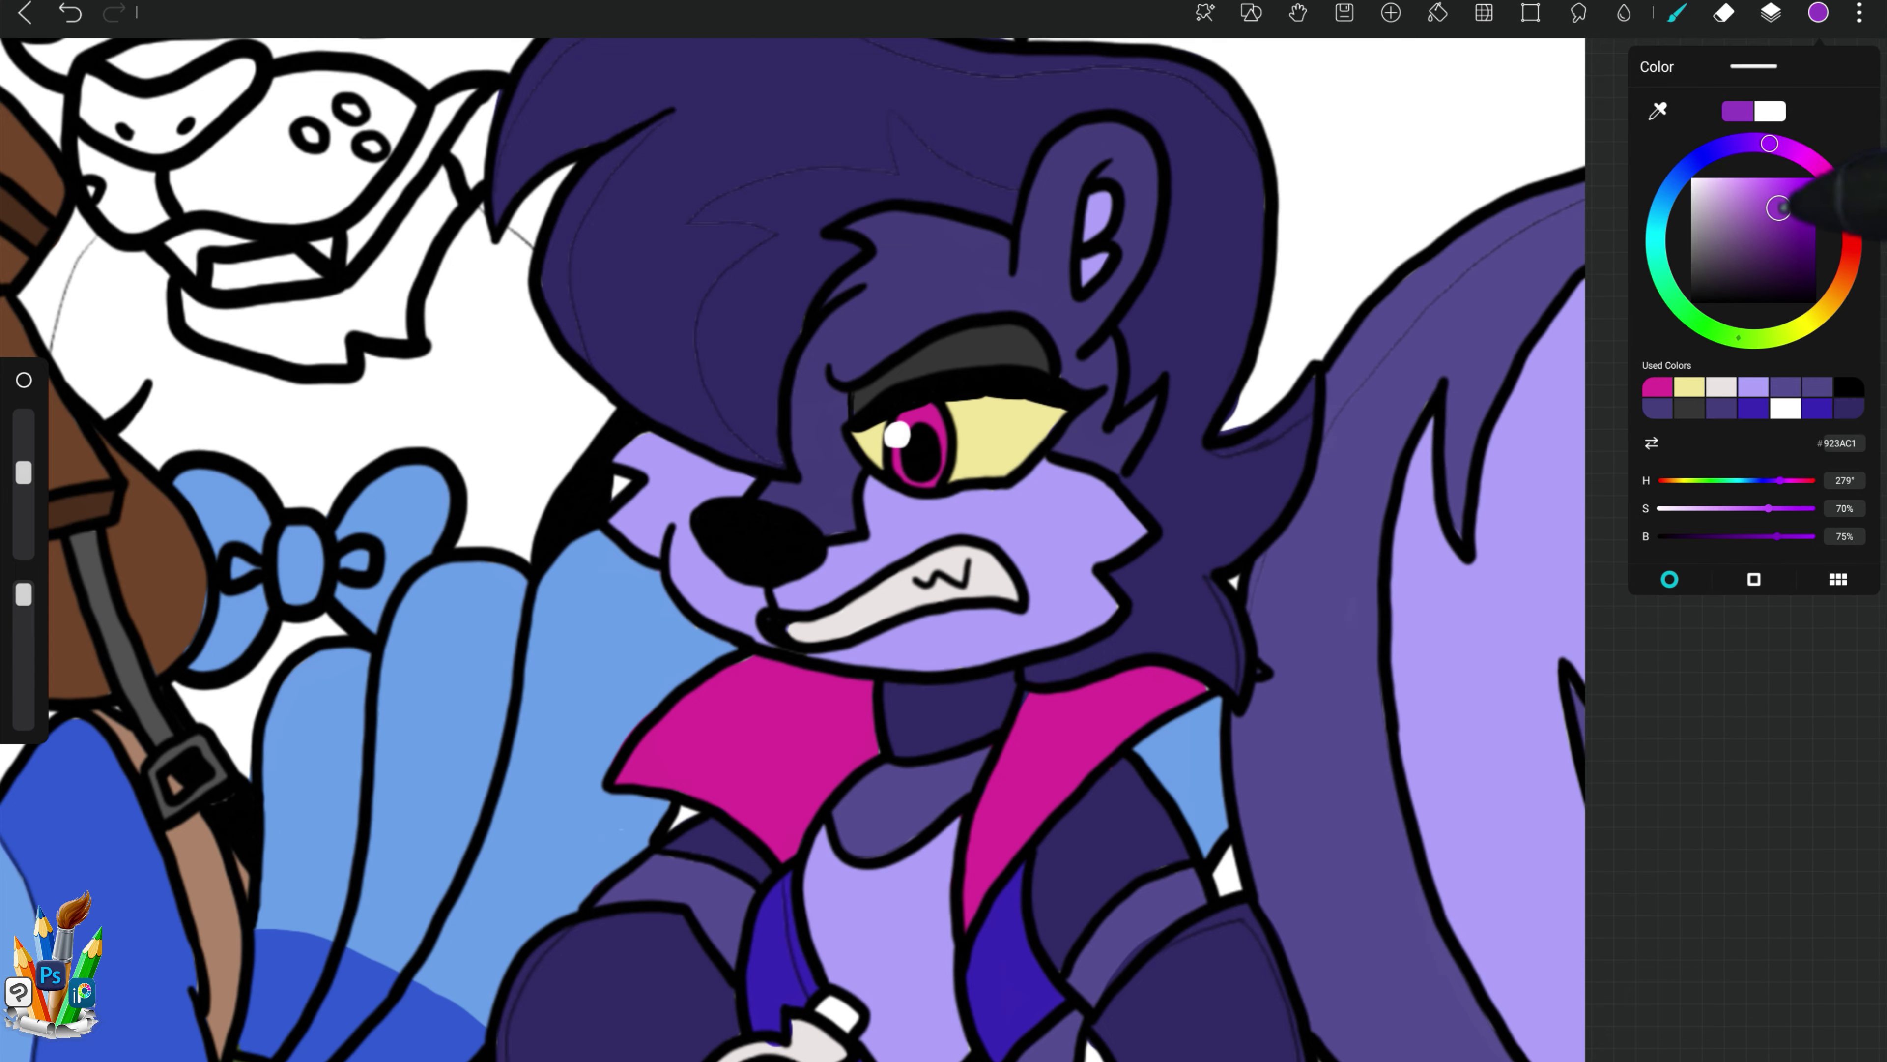
Step: Fill the first round potion flask on the wolf's belt with purple
left_click(948, 793)
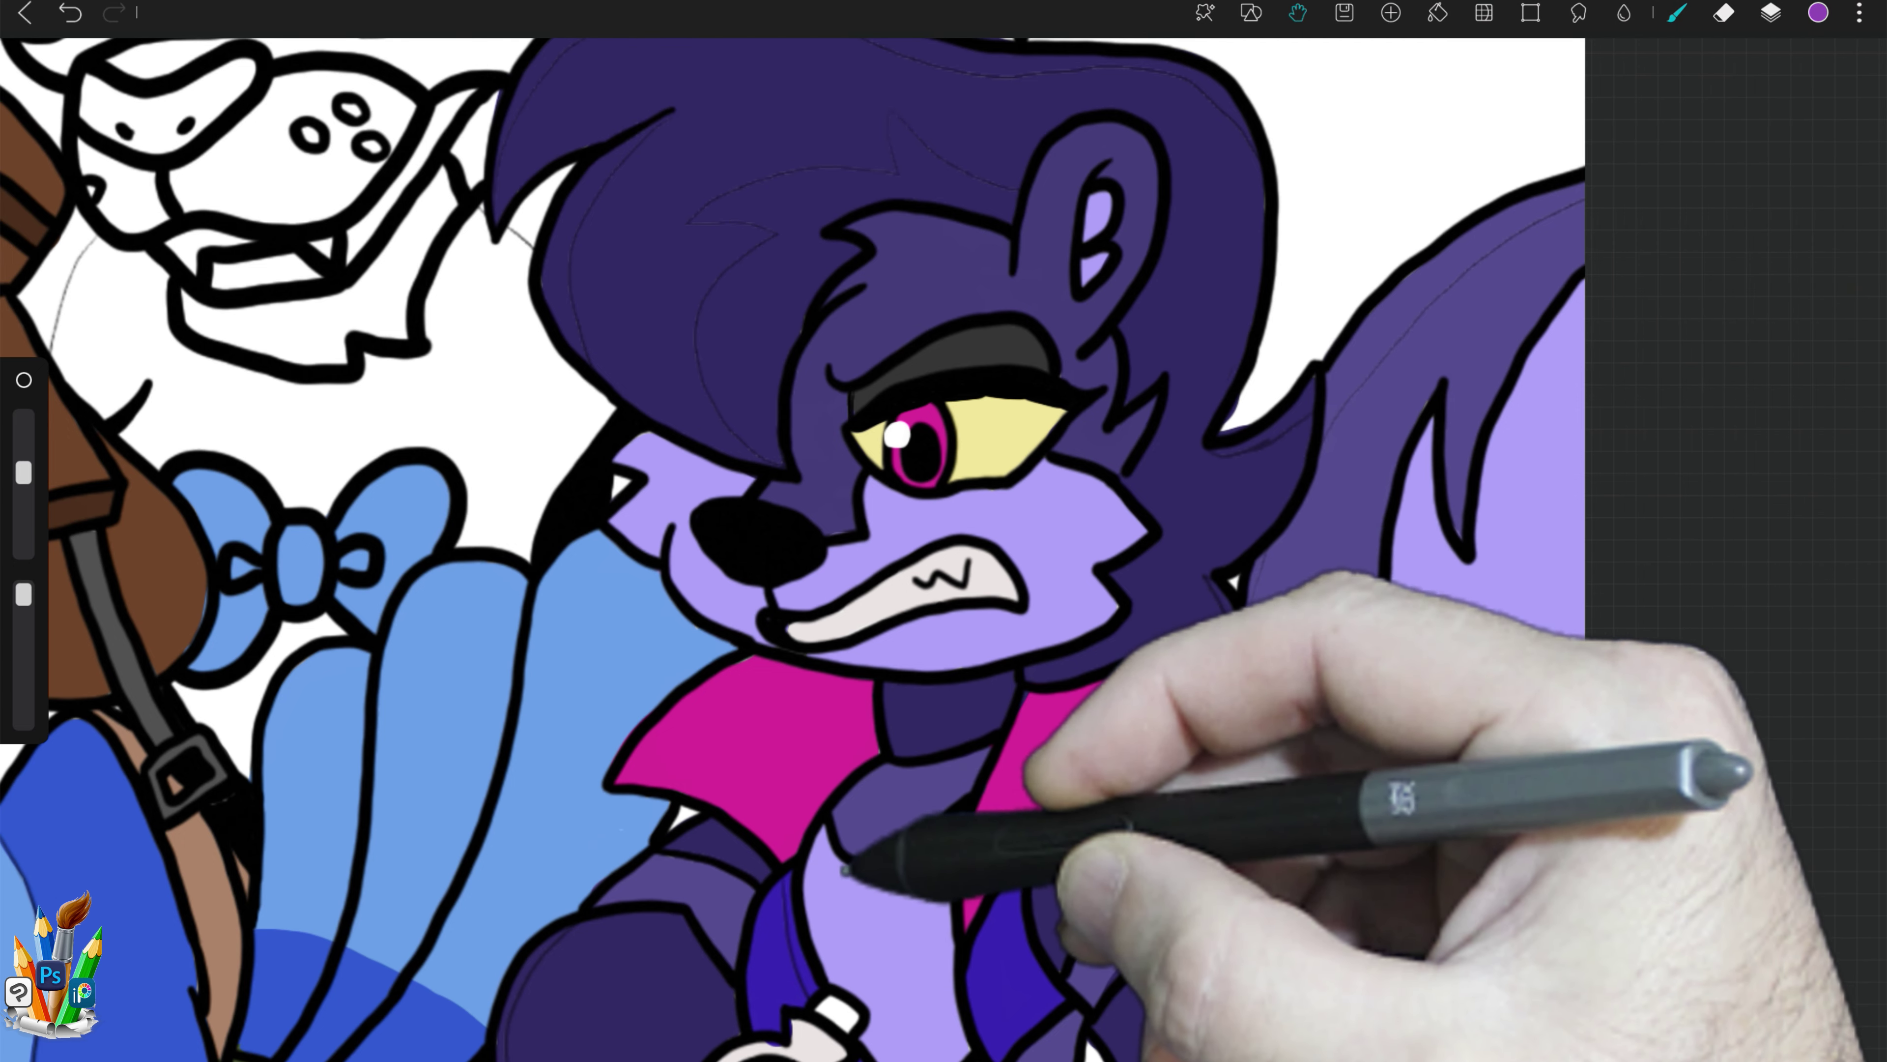
left_click_drag(906, 822, 948, 590)
mouse_move(817, 836)
left_mouse_down()
mouse_move(809, 862)
mouse_move(844, 904)
left_mouse_up()
key("ctrl+z")
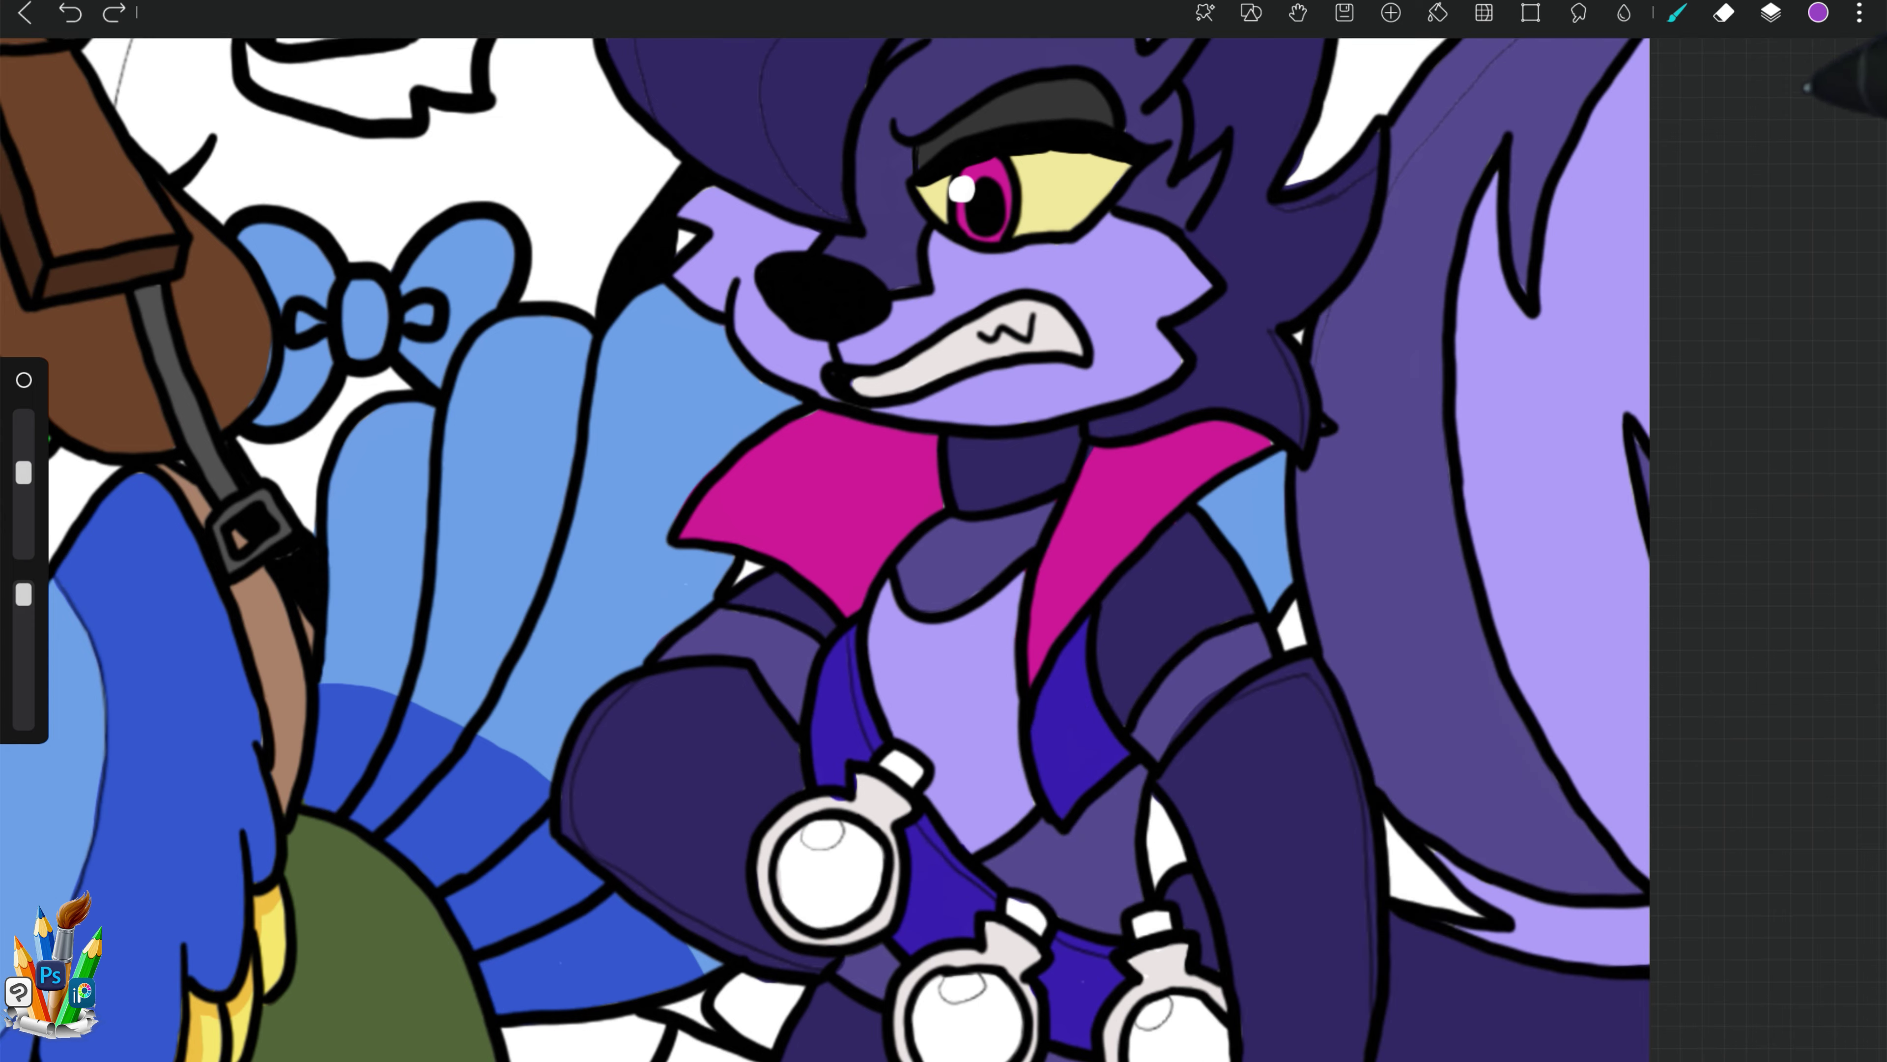
left_click(1770, 13)
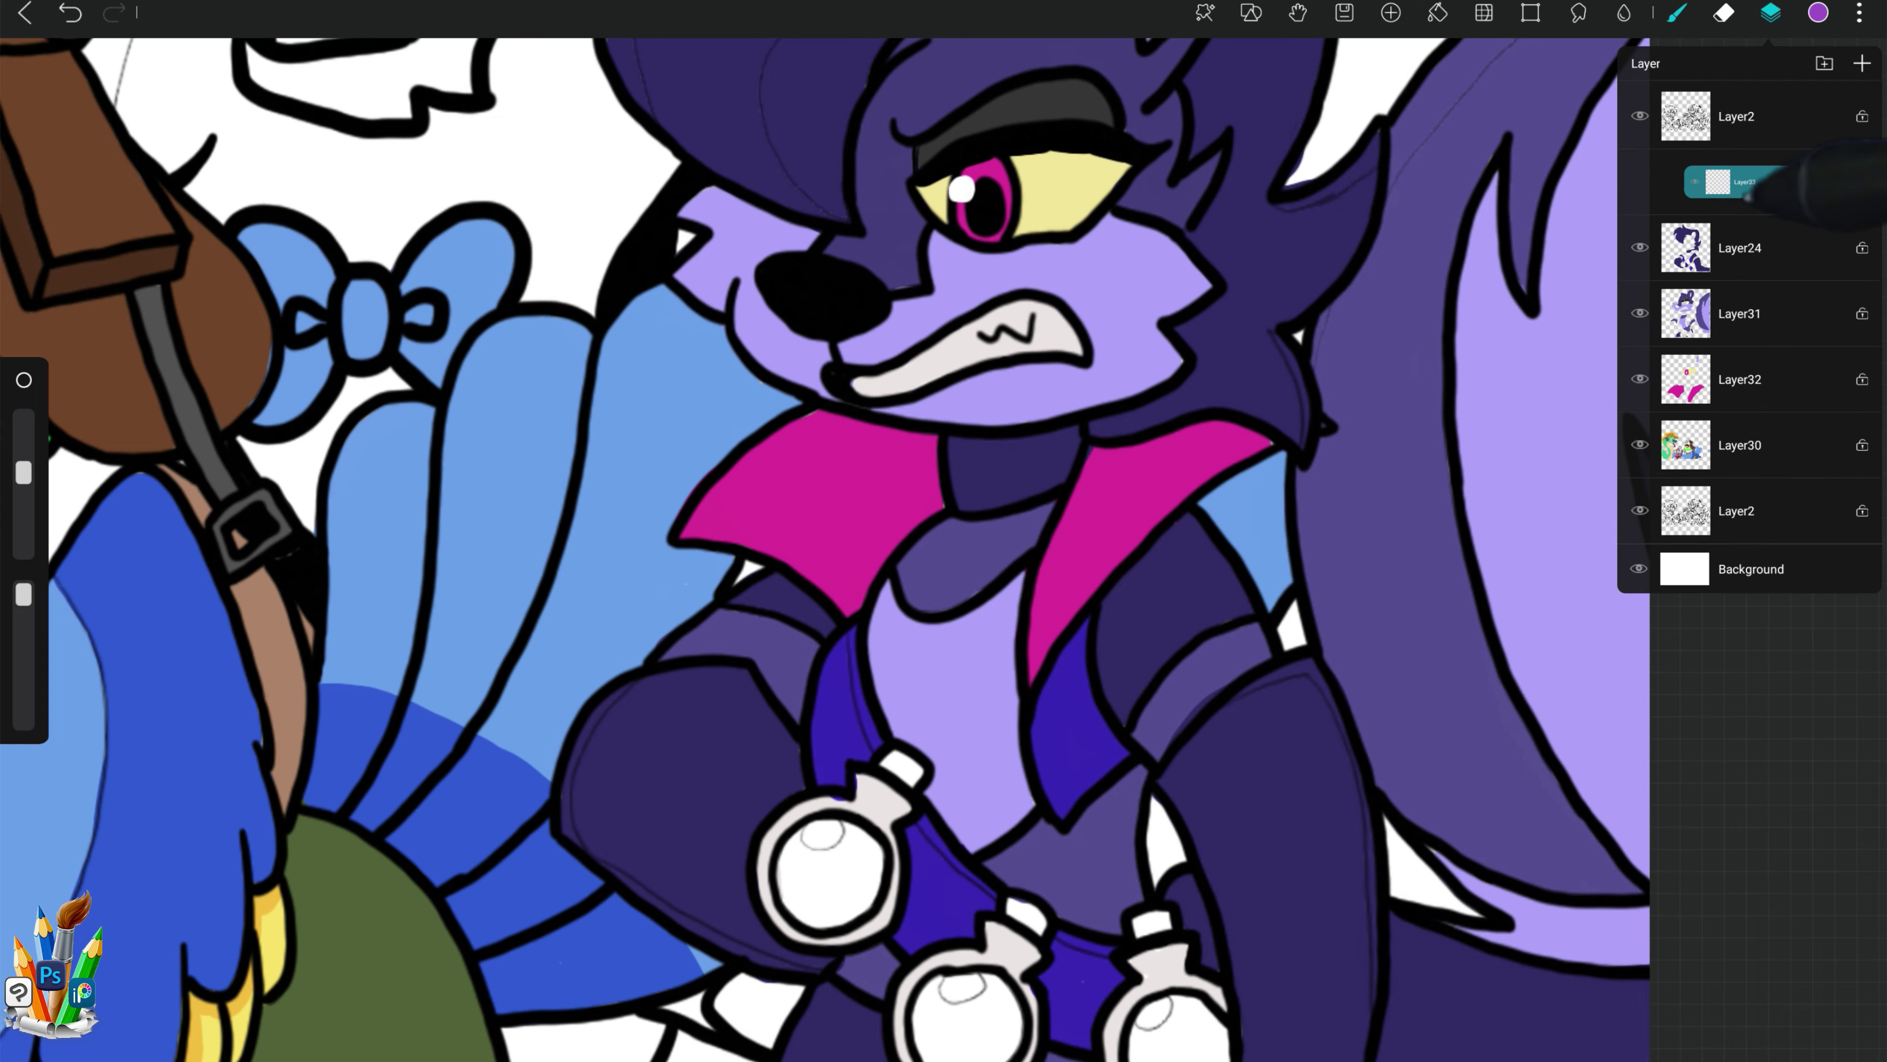
mouse_move(798, 855)
left_mouse_down()
mouse_move(843, 825)
mouse_move(868, 885)
mouse_move(839, 840)
left_mouse_up()
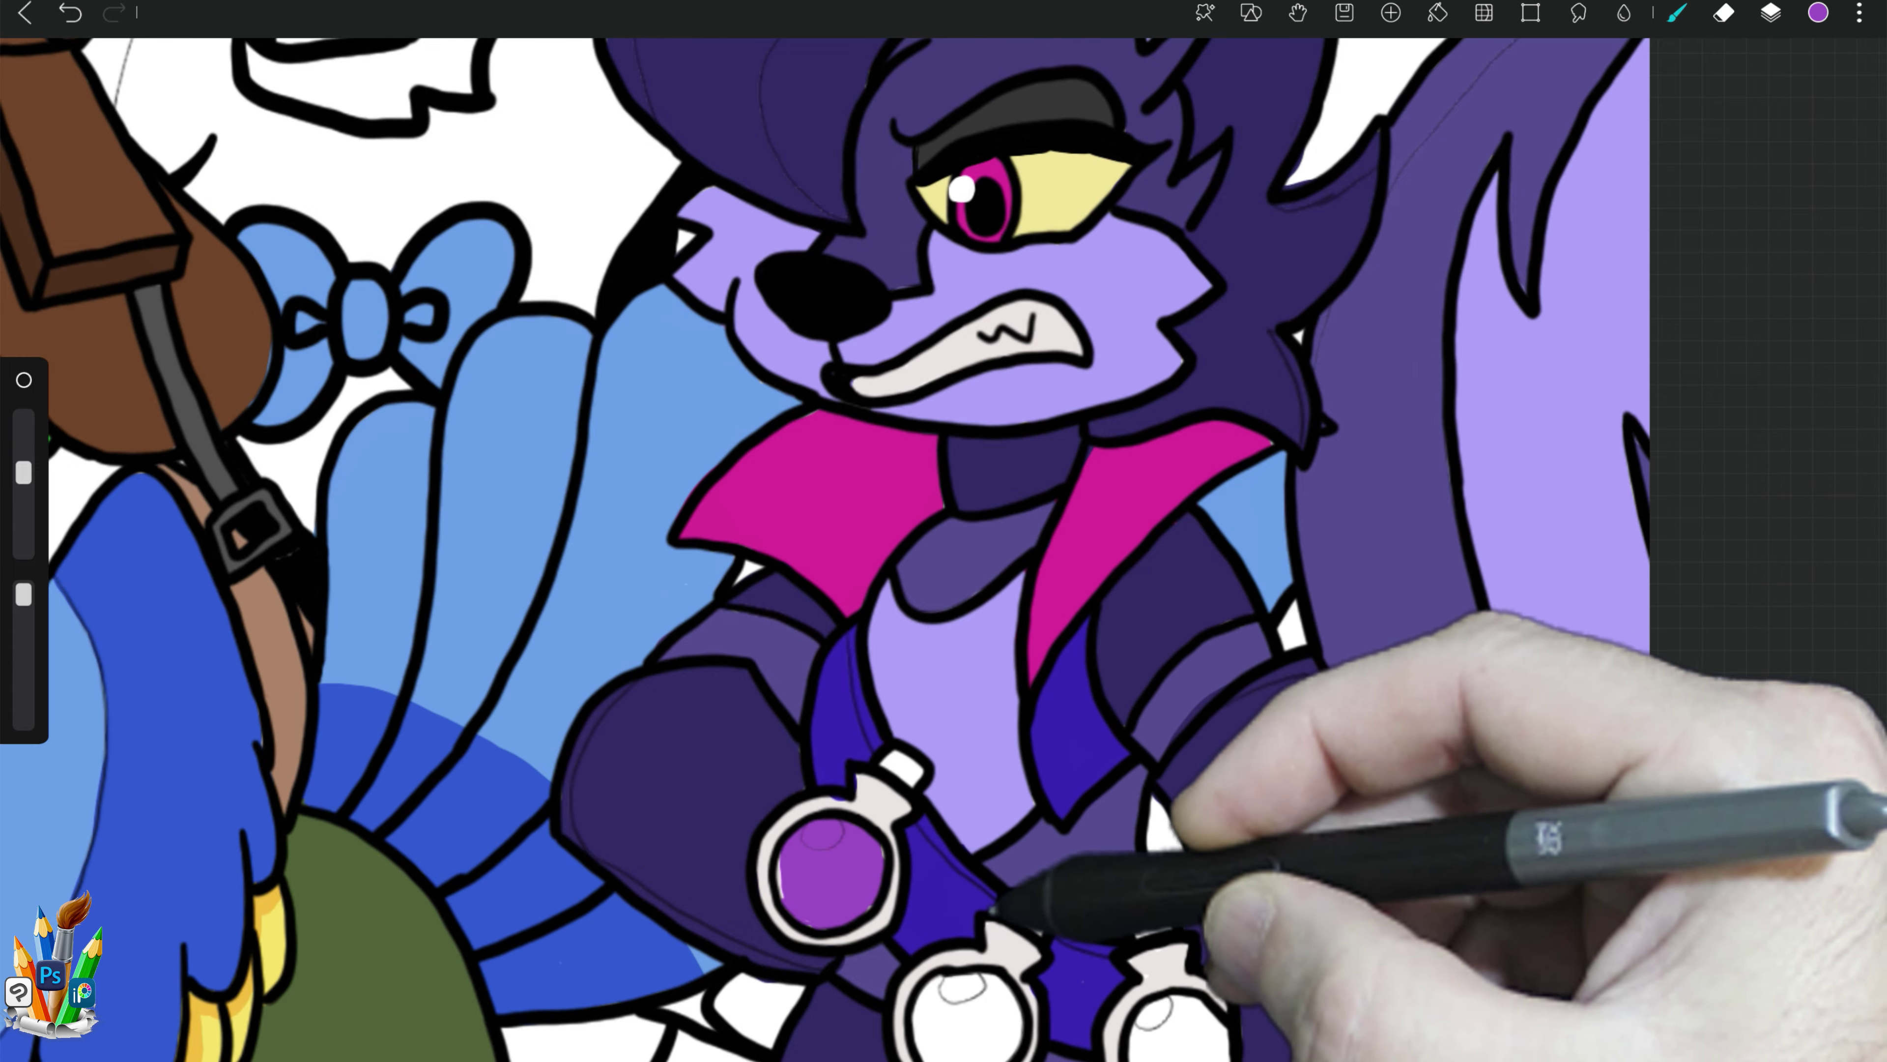
left_click_drag(1011, 836, 1022, 786)
Step: Move the purple layer lower in the stack and erase purple spilling outside the flask
left_click(1771, 13)
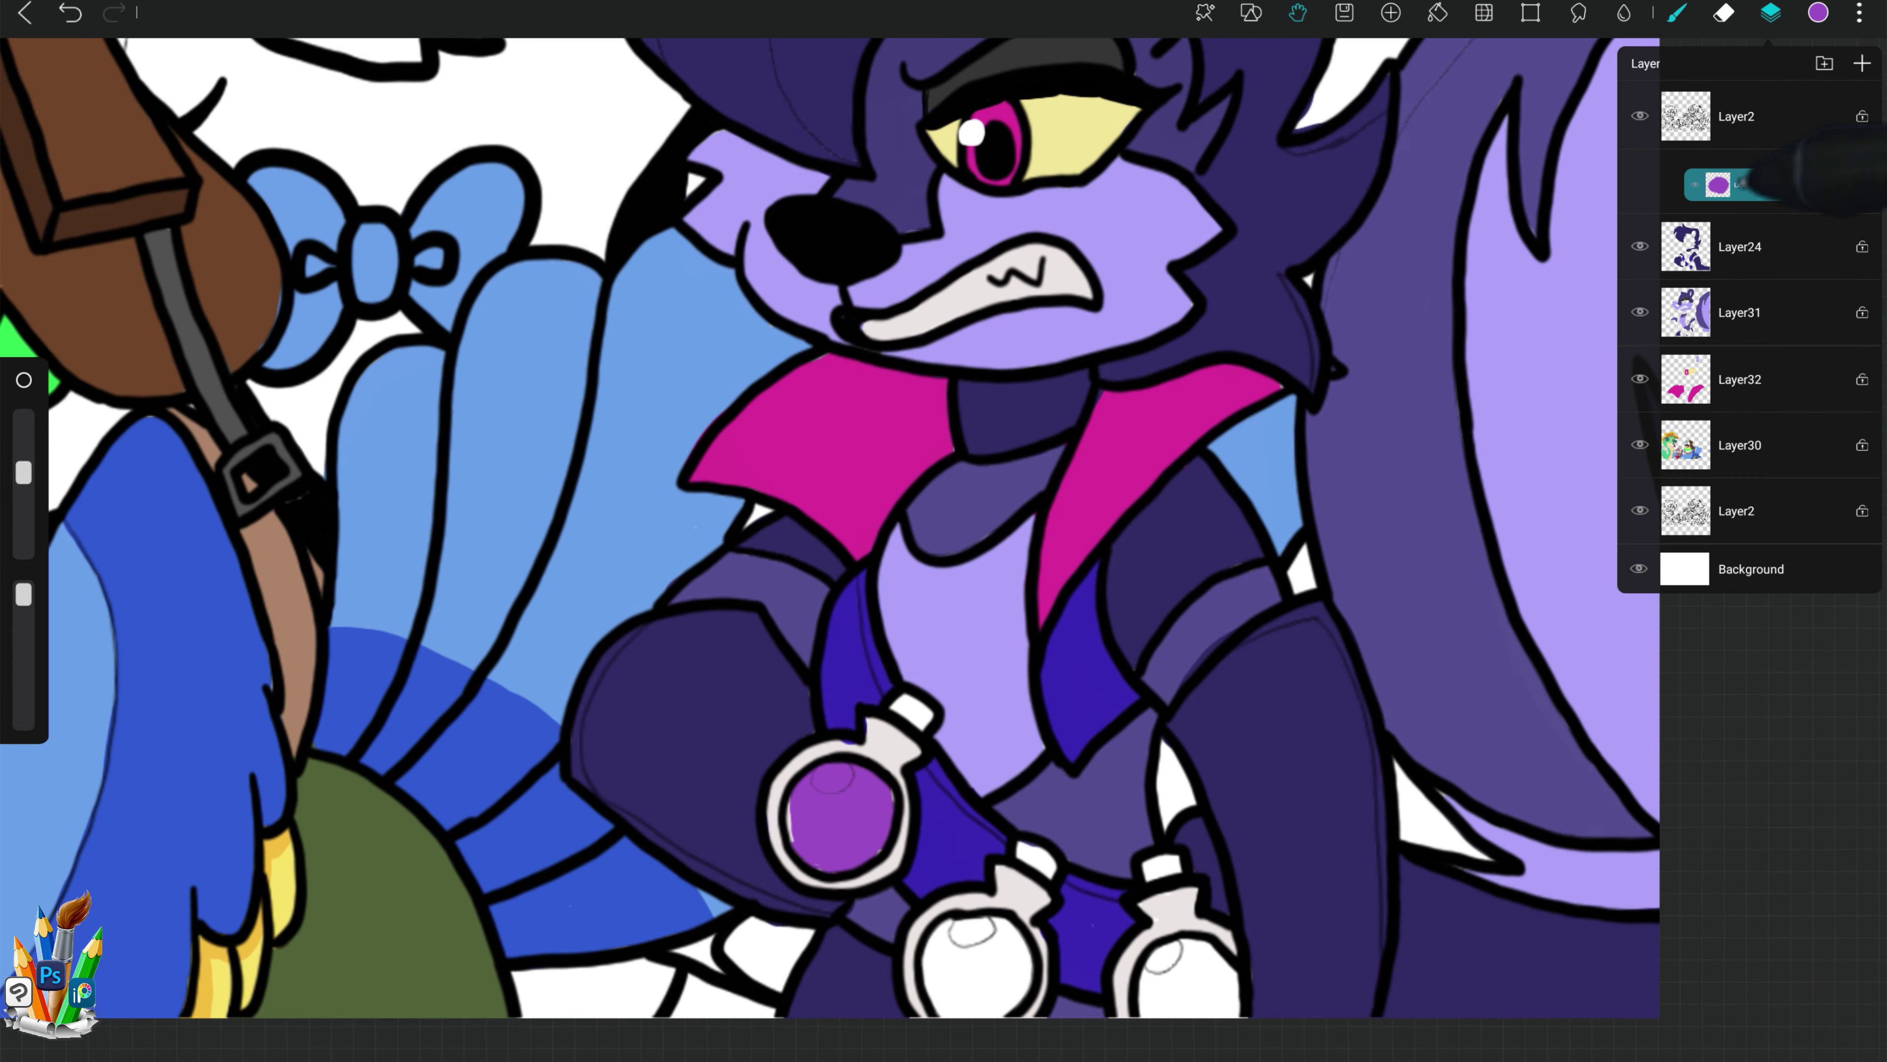
left_click_drag(1716, 184, 1716, 312)
left_click(795, 840)
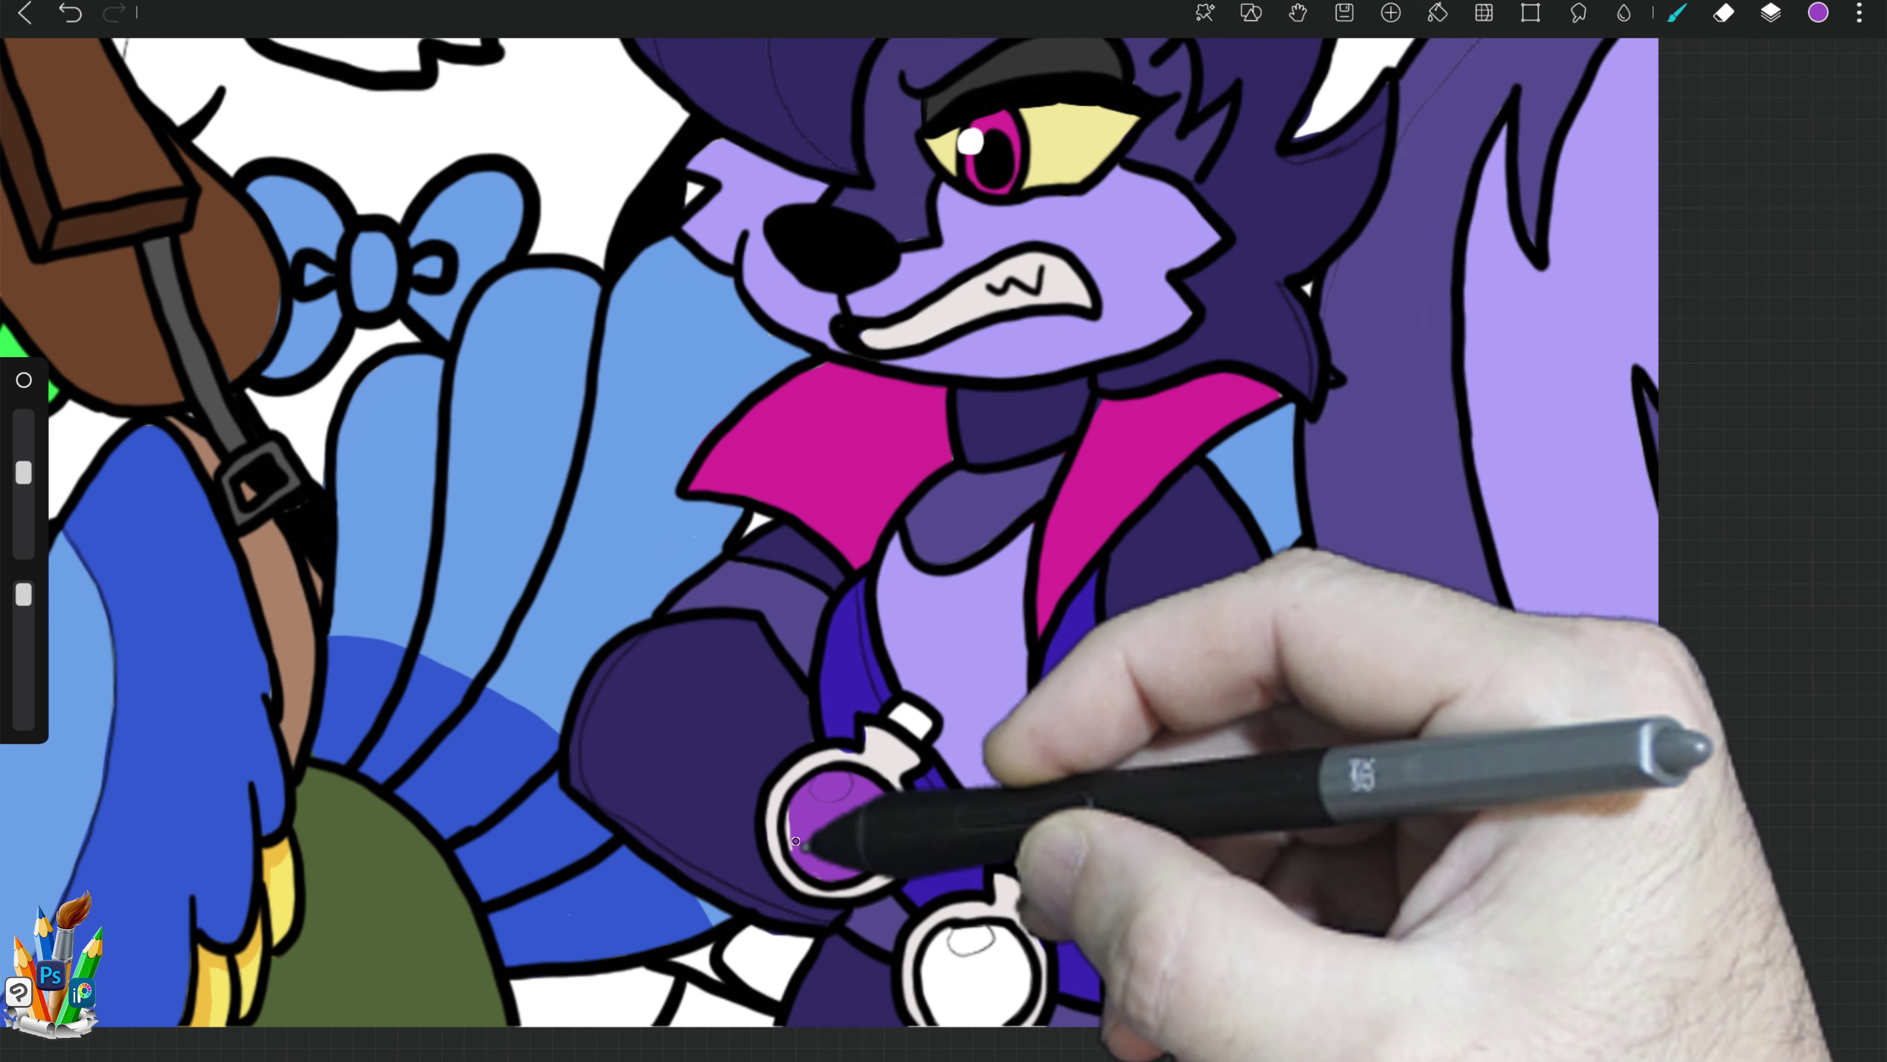
left_click(1771, 13)
left_click(1723, 12)
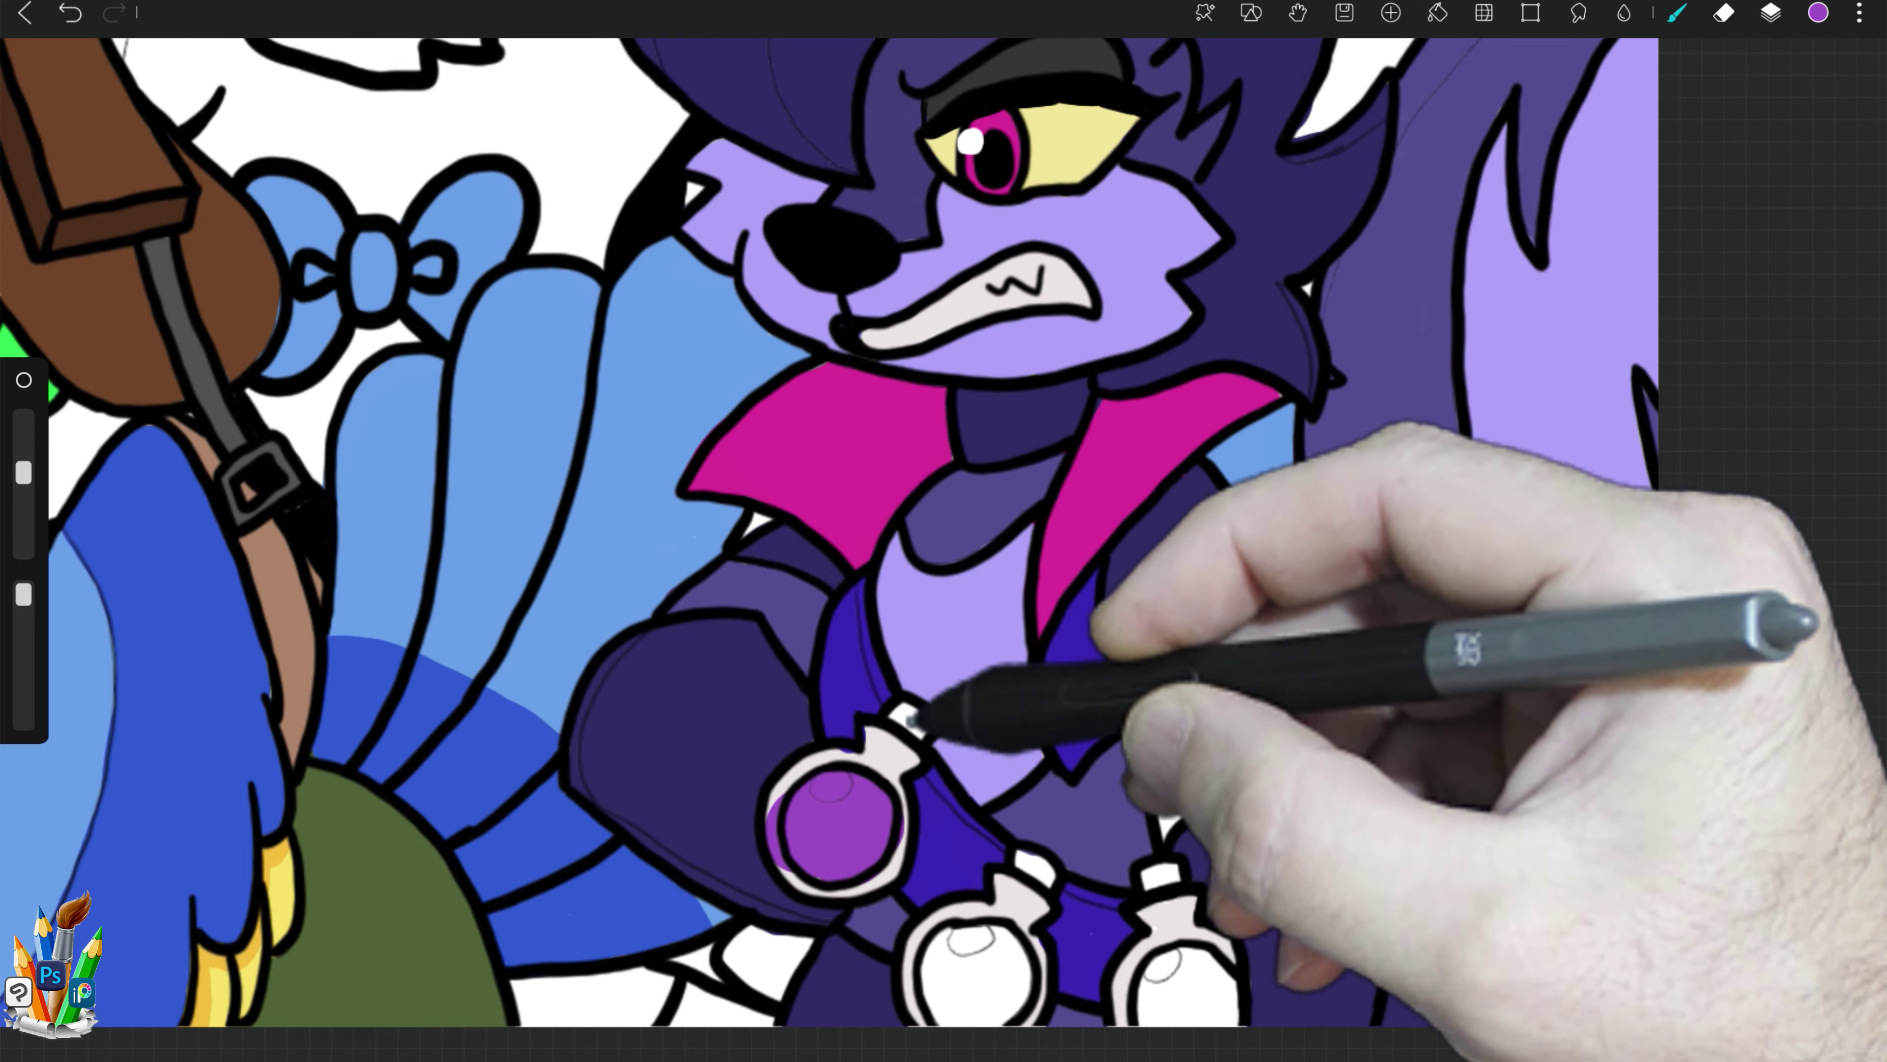
left_click_drag(769, 813, 884, 847)
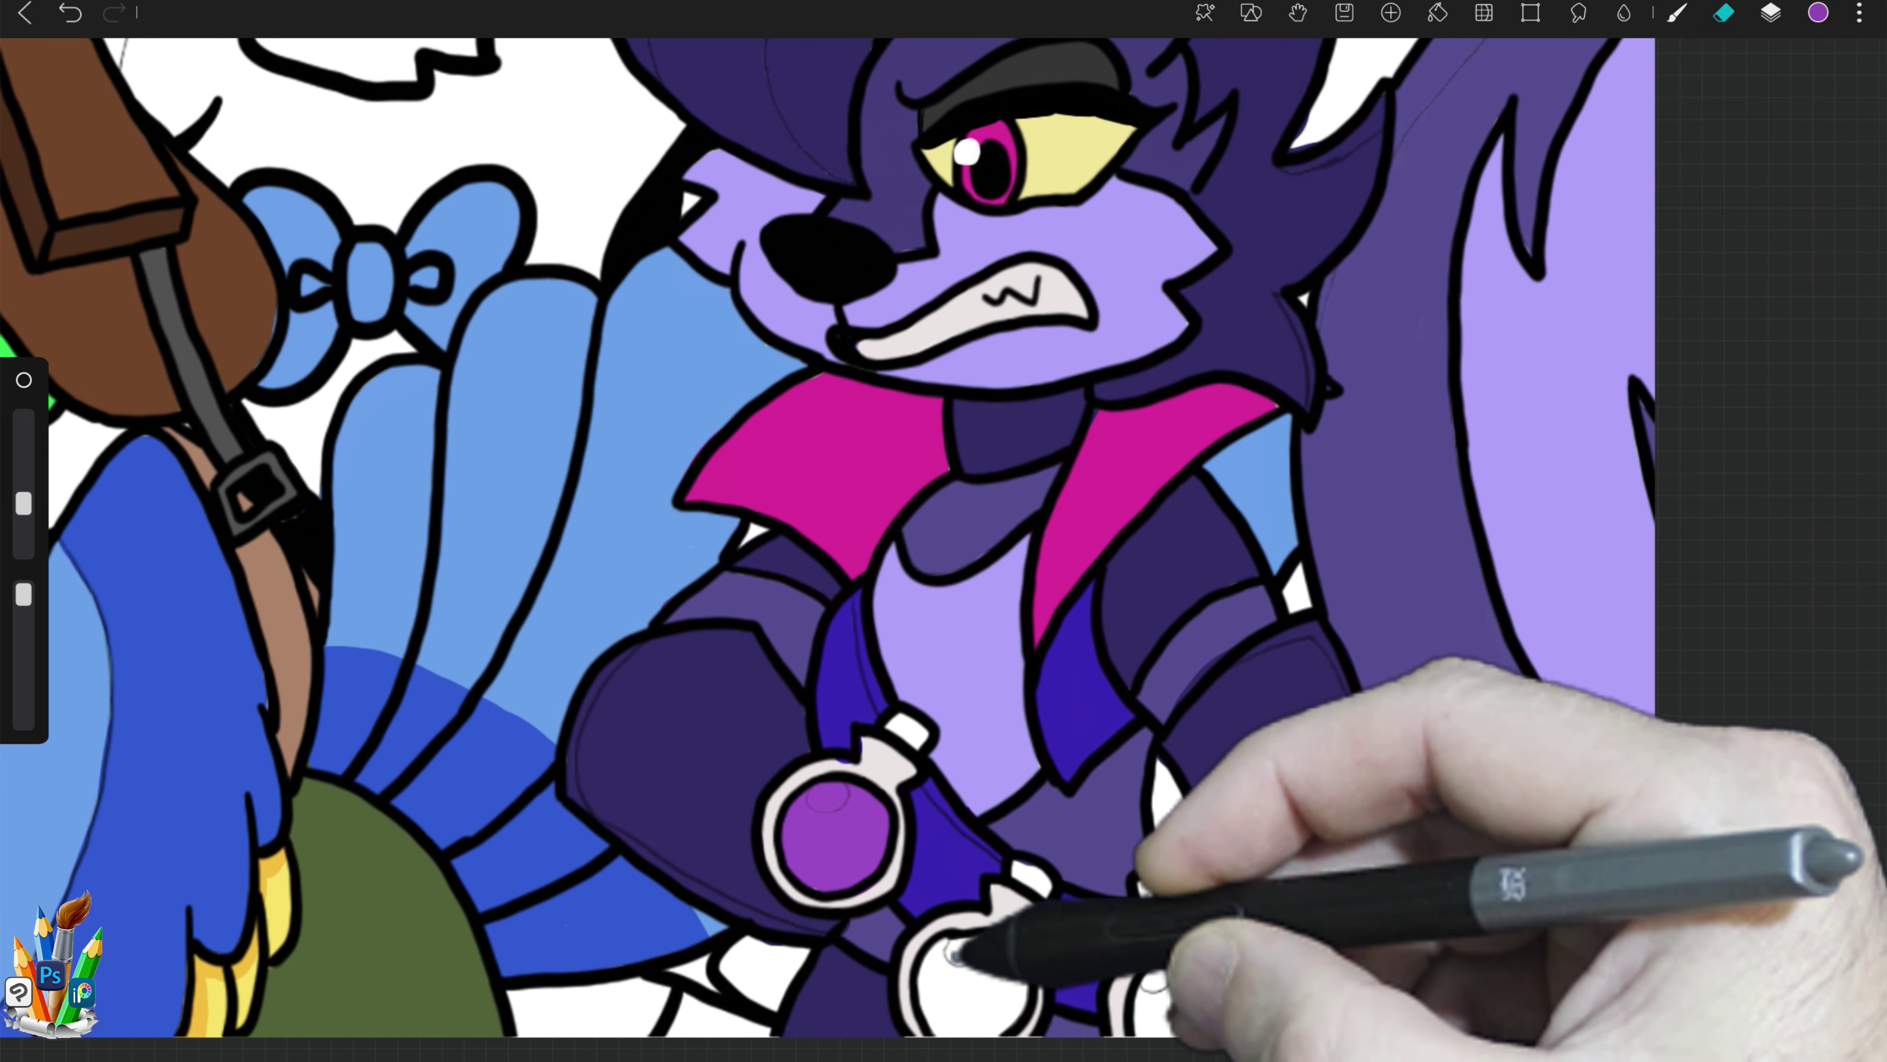
Step: Fill the lower and lower-right flasks with purple liquid
left_click_drag(956, 943, 932, 996)
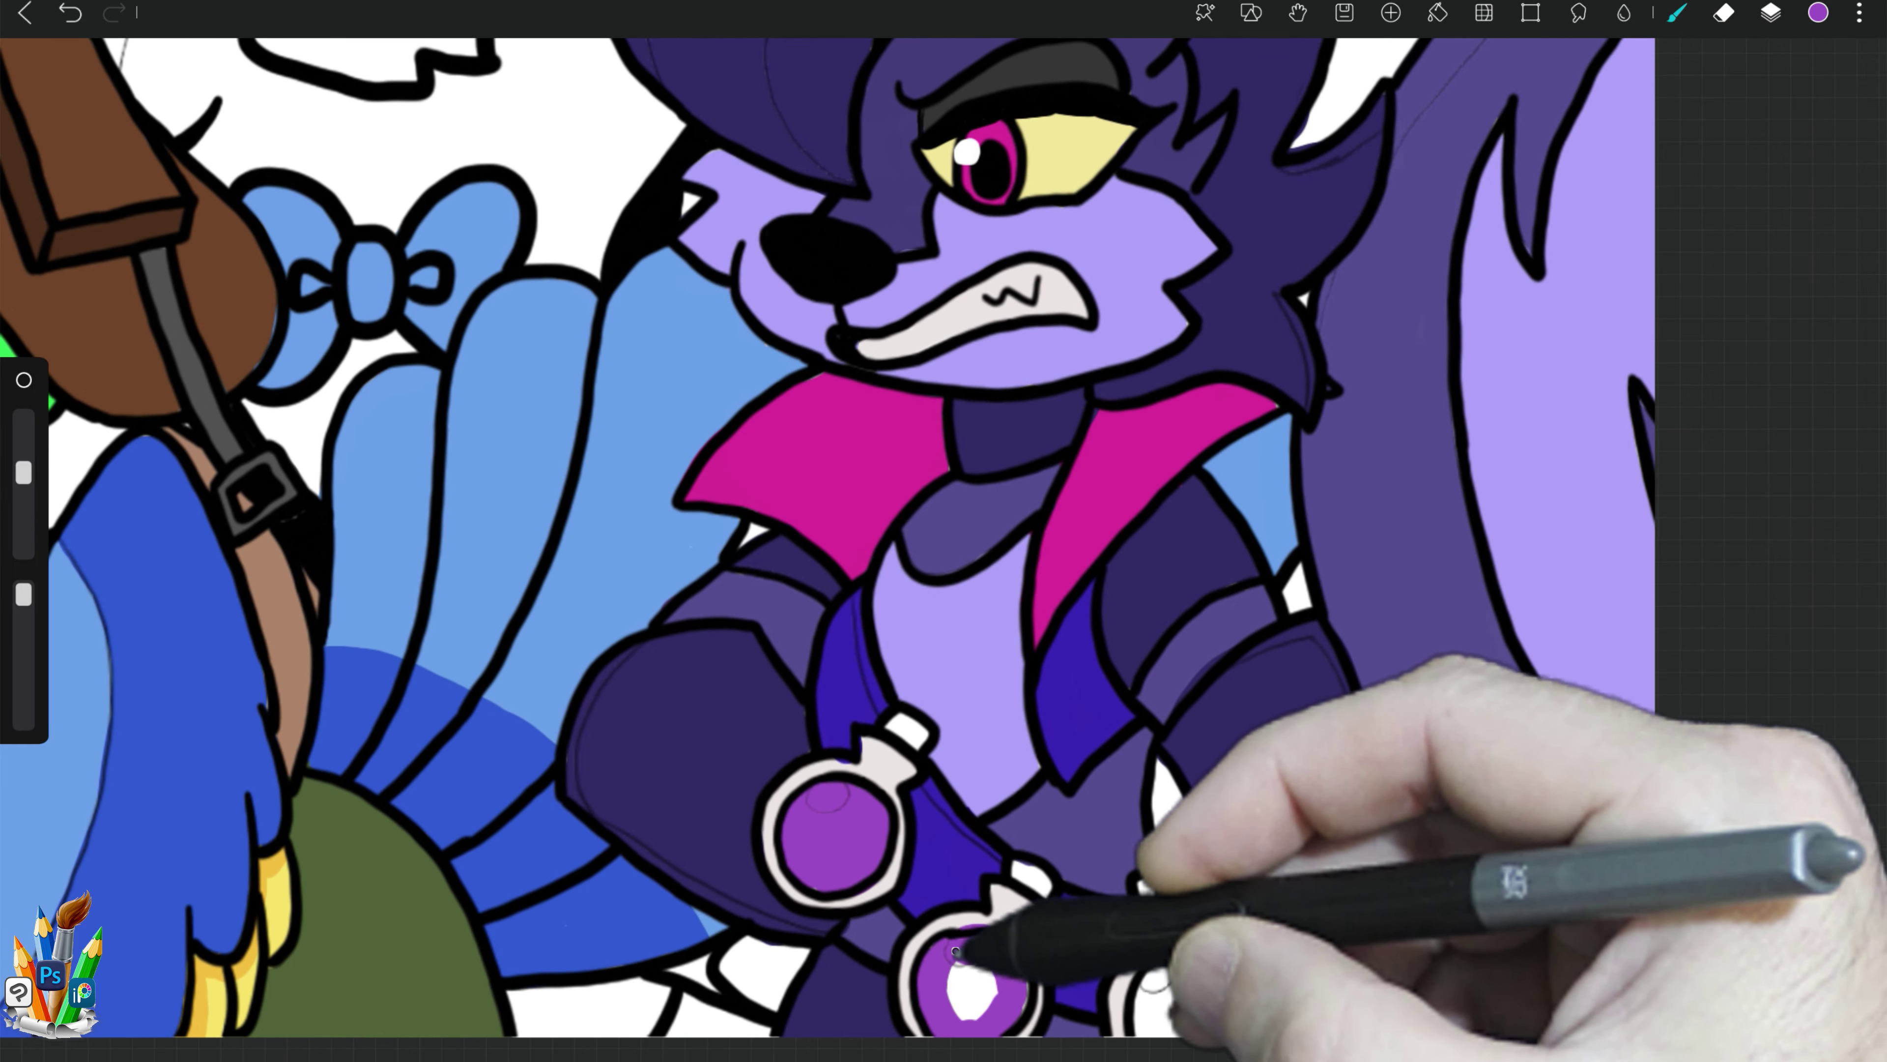
left_click_drag(1145, 986, 1182, 998)
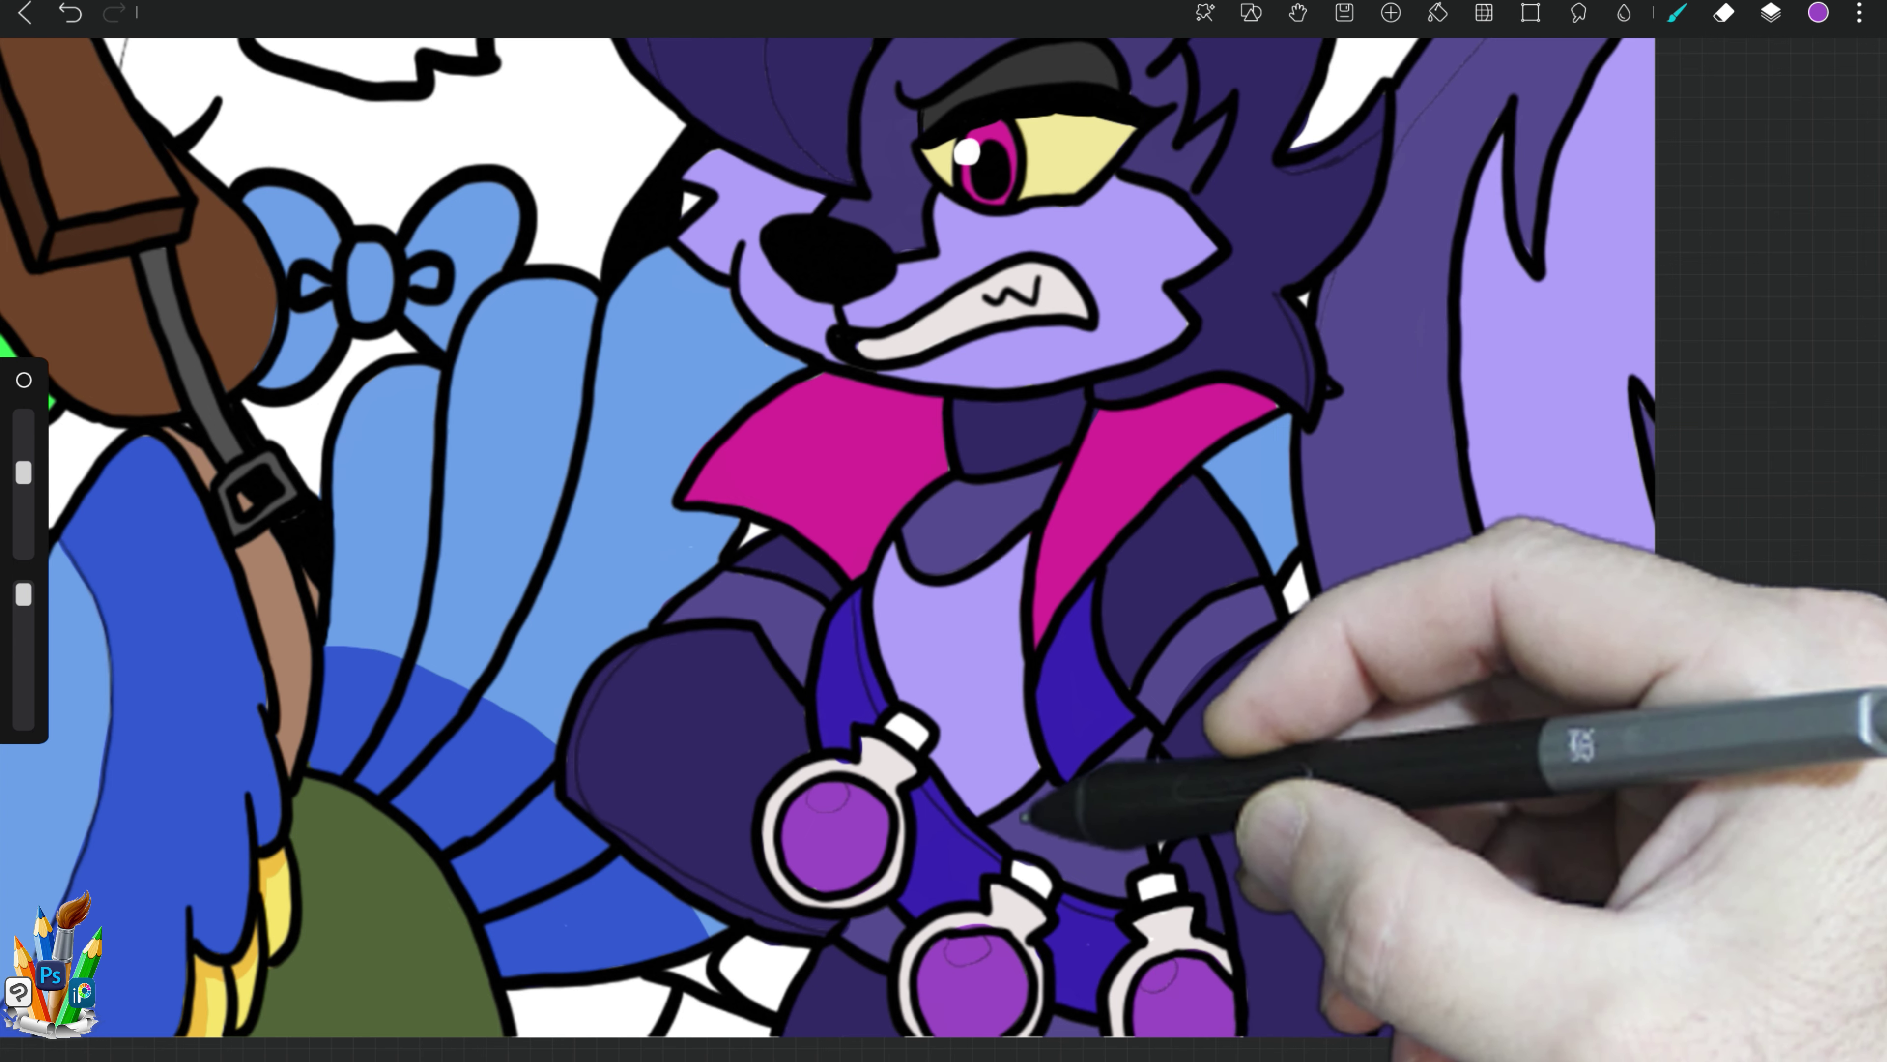
key("e")
key("b")
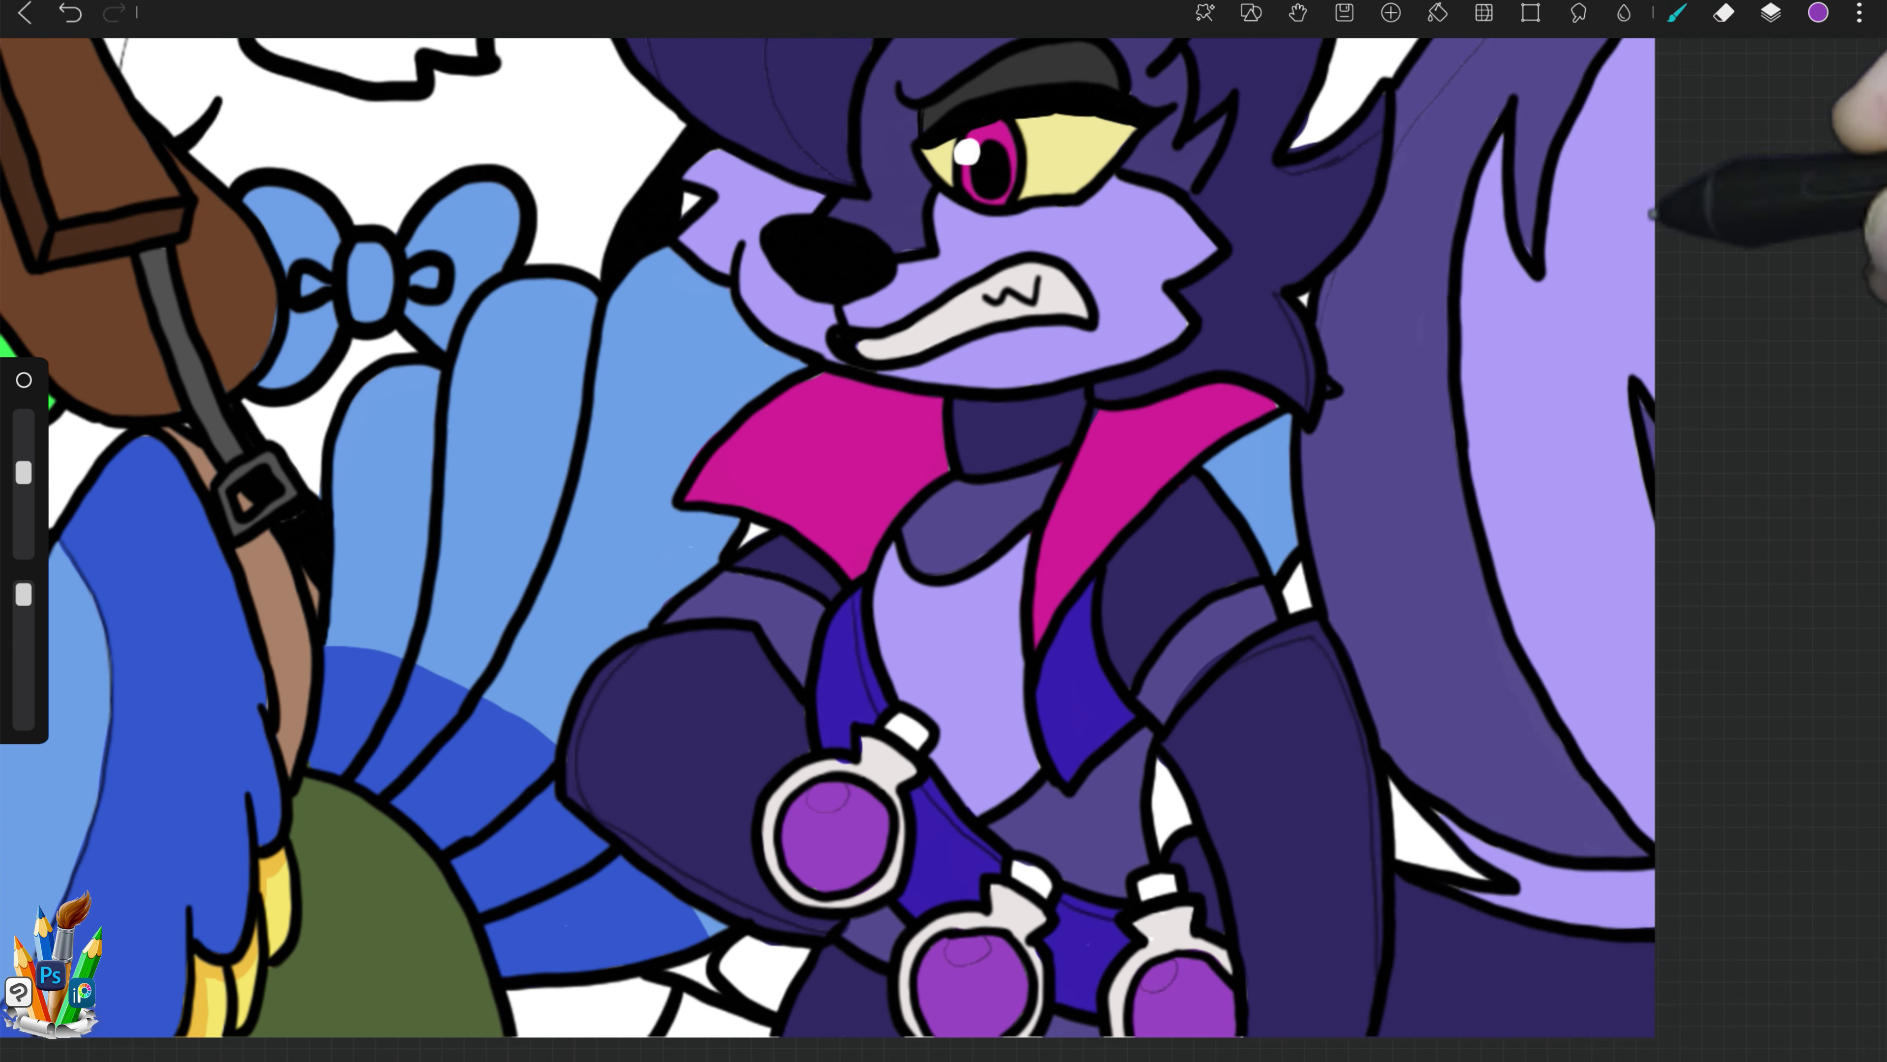
left_click(1770, 12)
left_click(1709, 182)
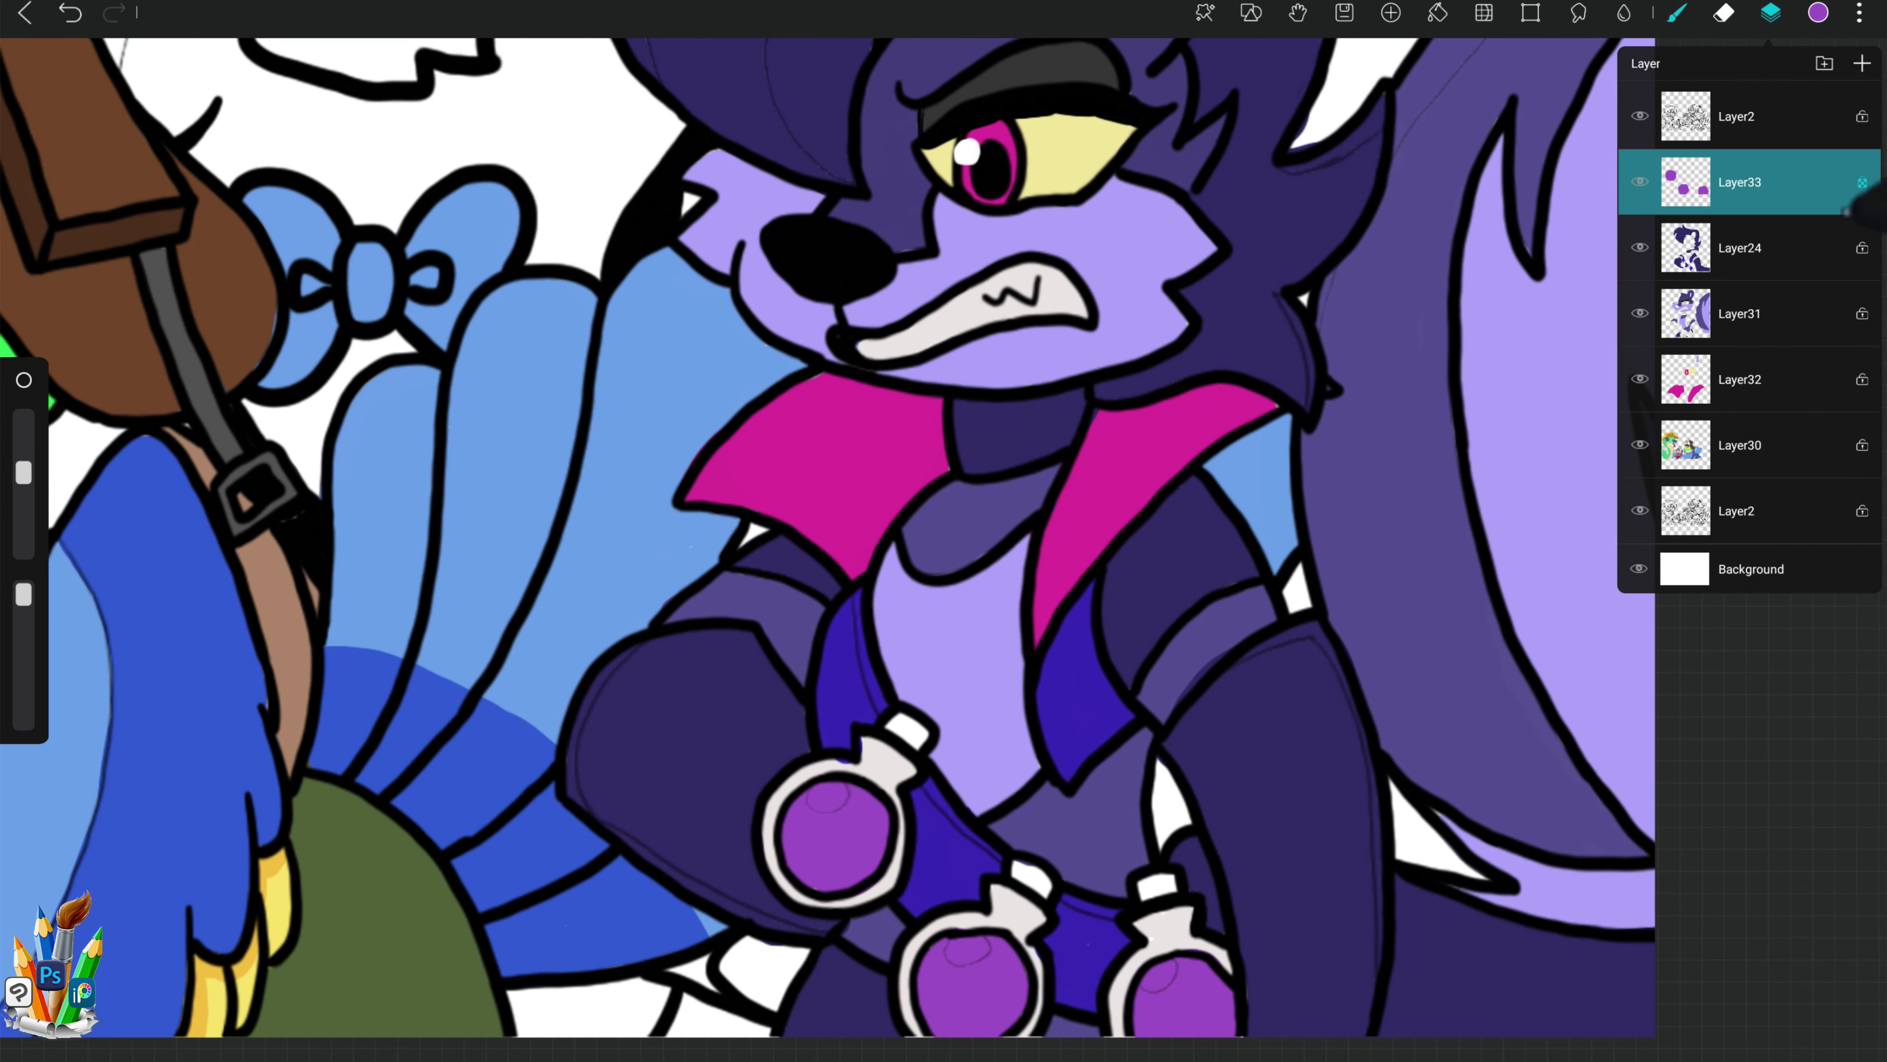
left_click(1770, 13)
Step: Add white and lilac shine highlights to all three purple potions
left_click_drag(813, 799, 830, 800)
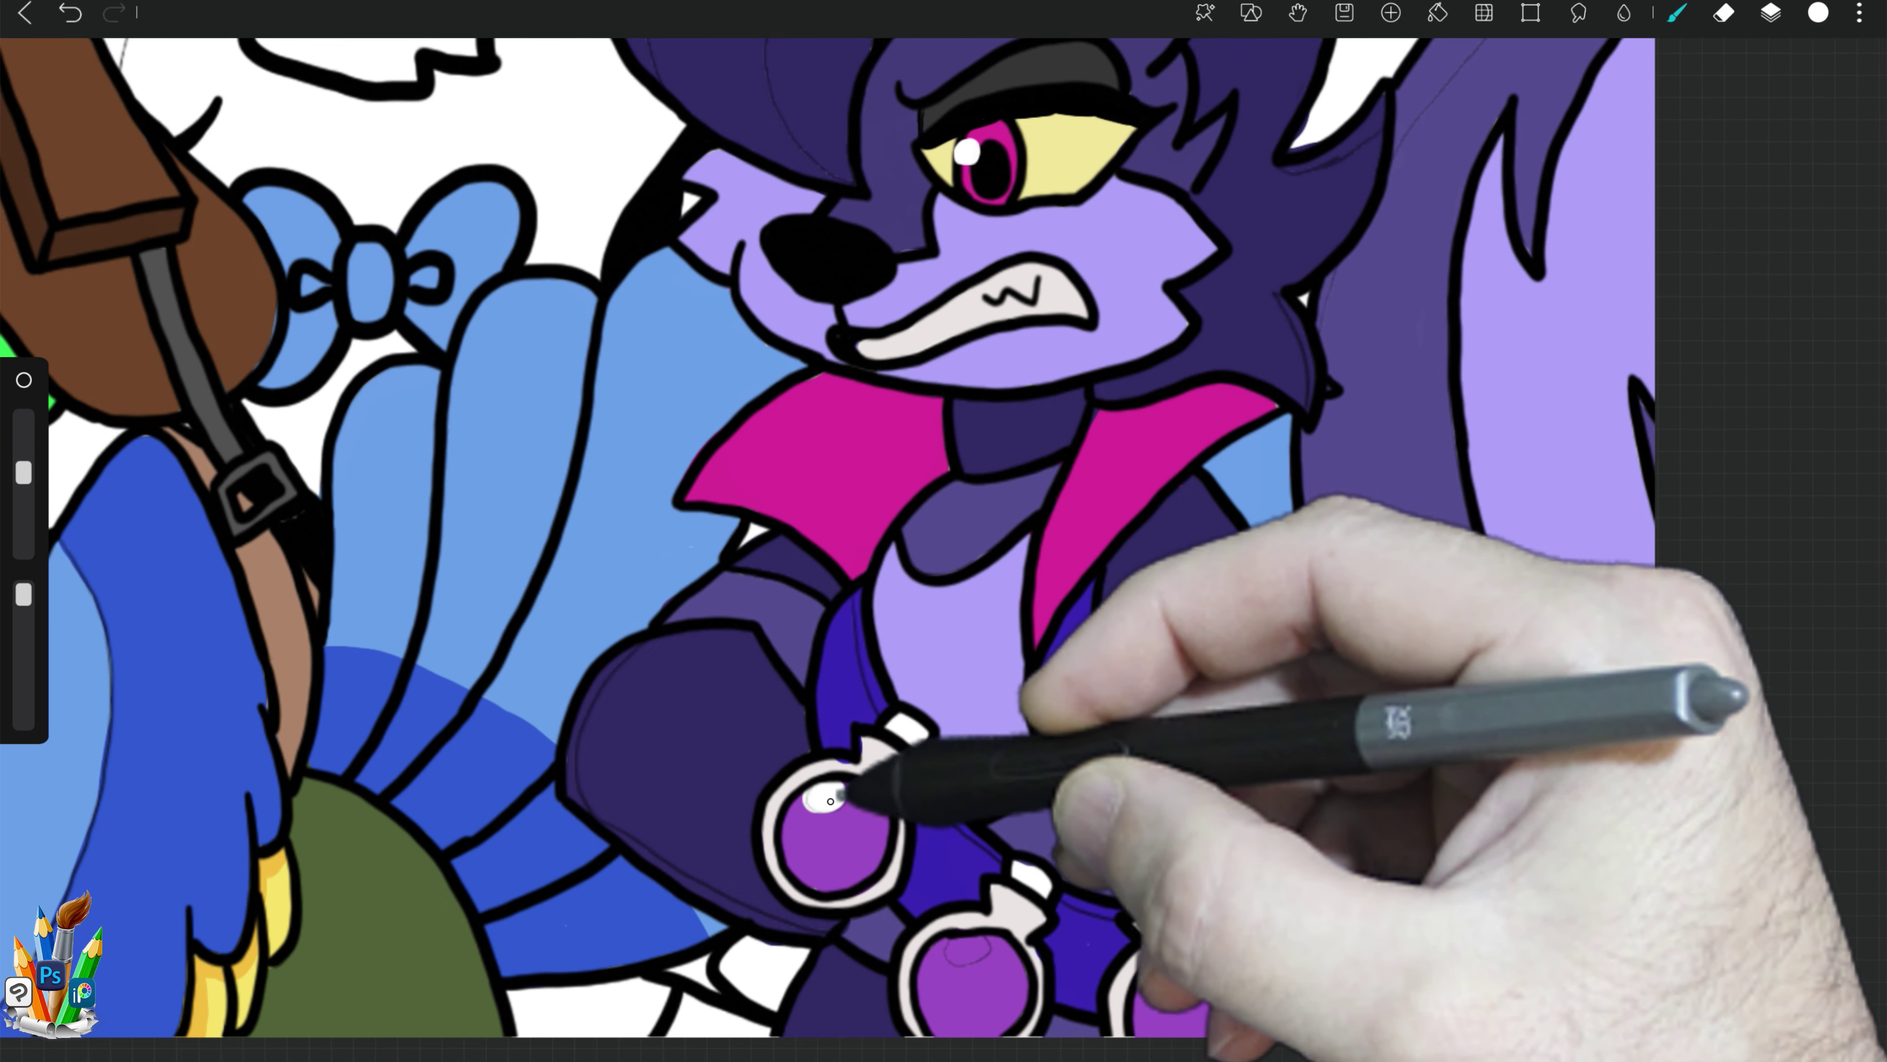
left_click_drag(952, 956, 975, 948)
left_click_drag(1148, 980, 1174, 967)
left_click(1771, 13)
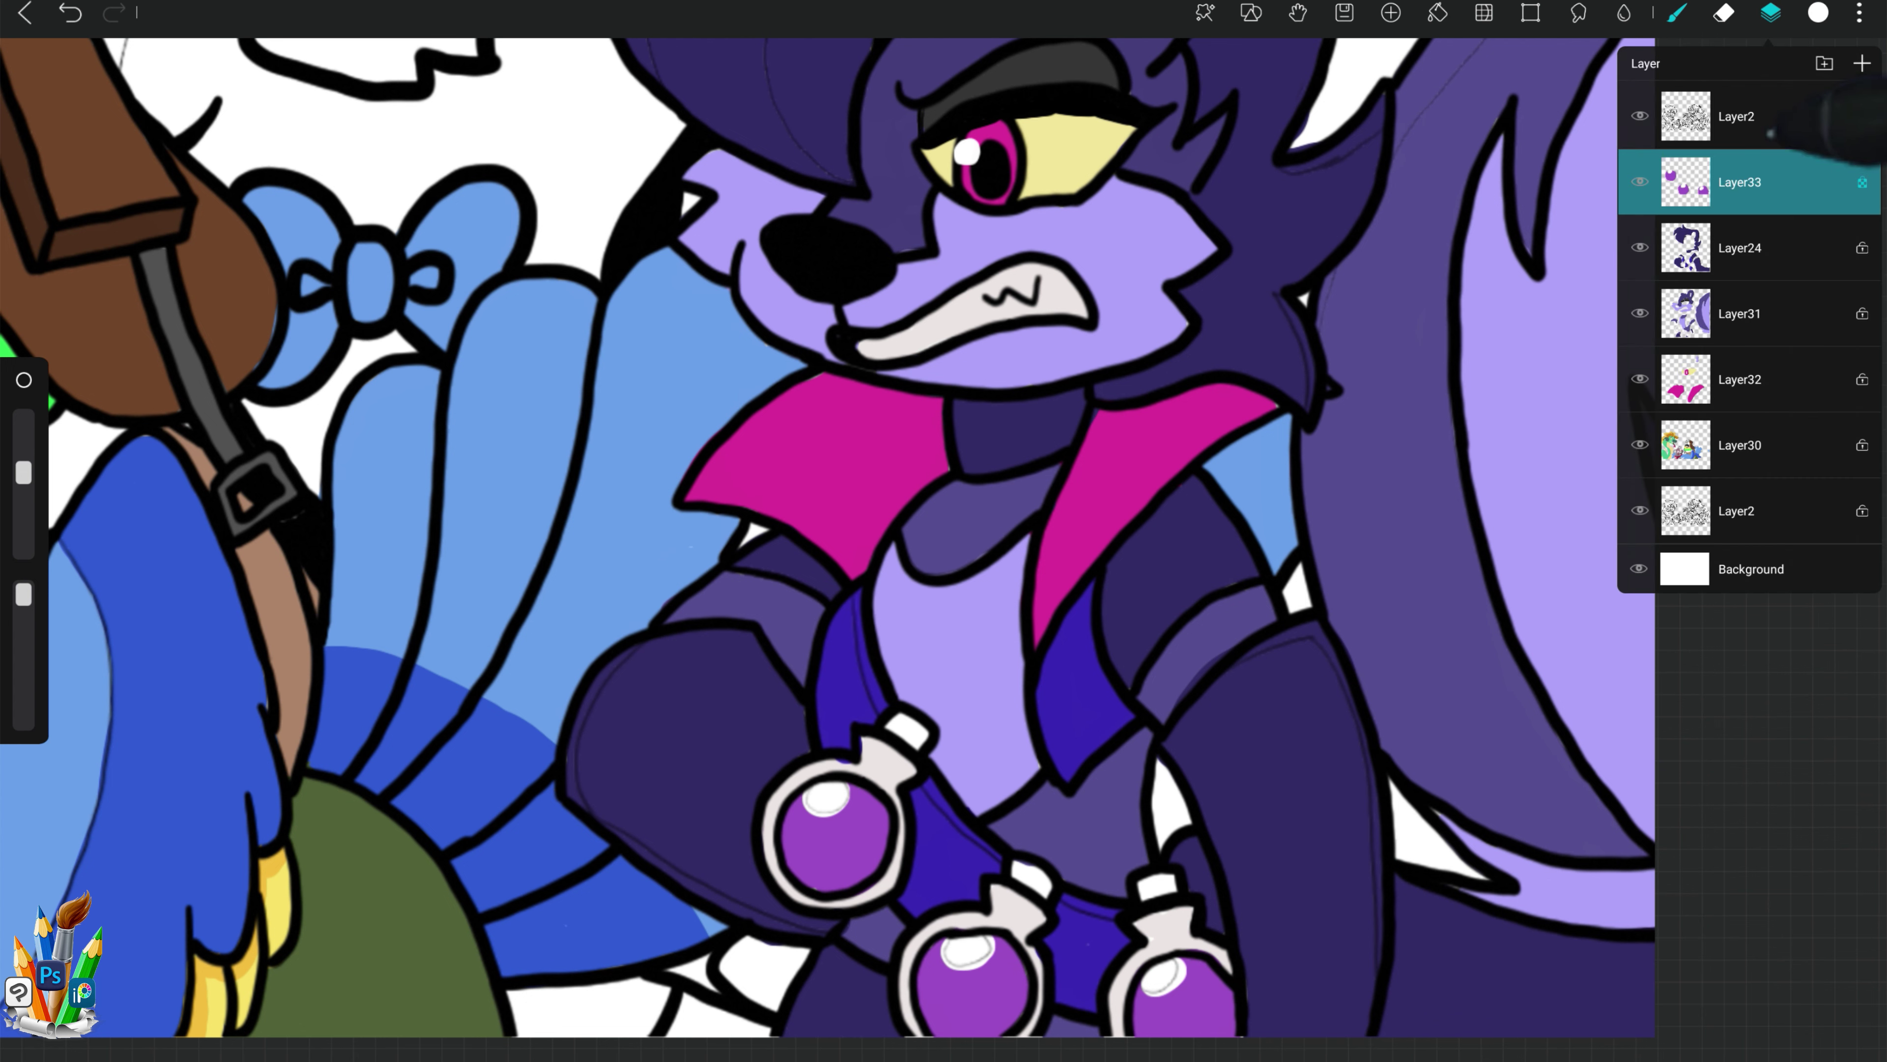
left_click(1783, 183)
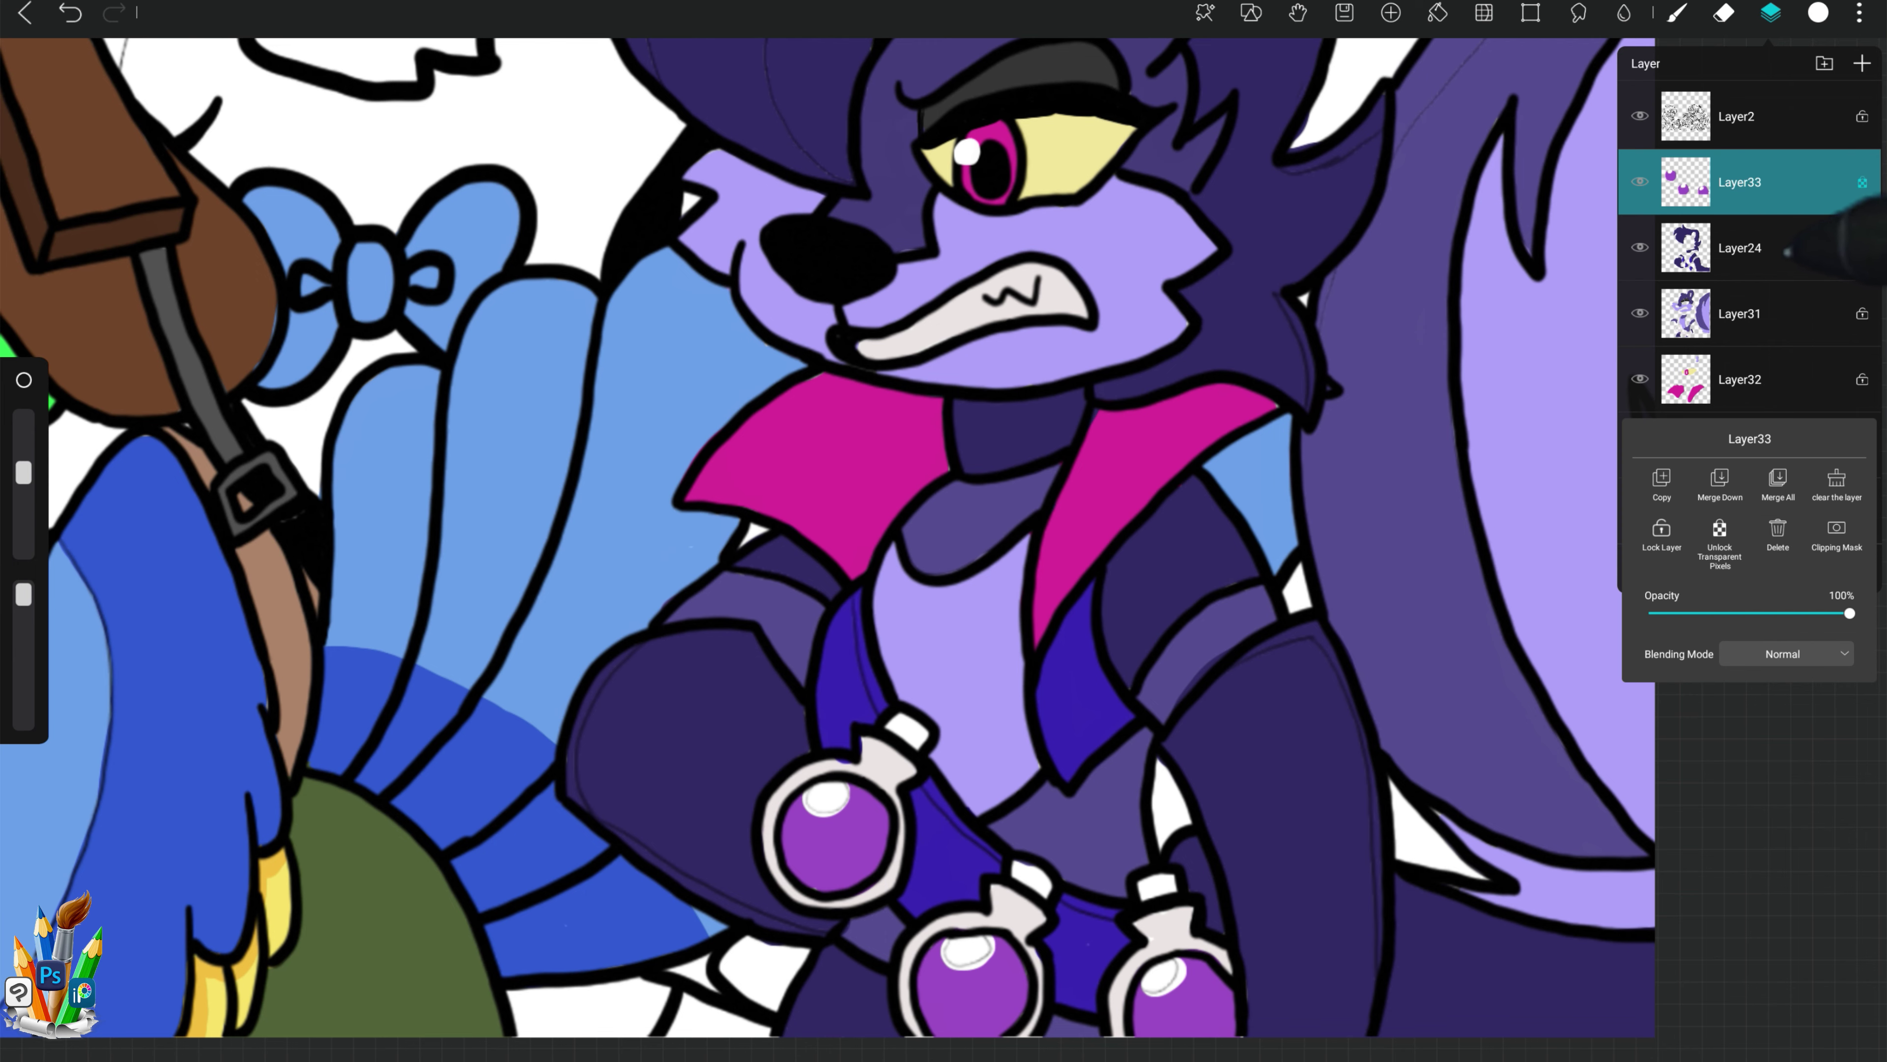
left_click(905, 497)
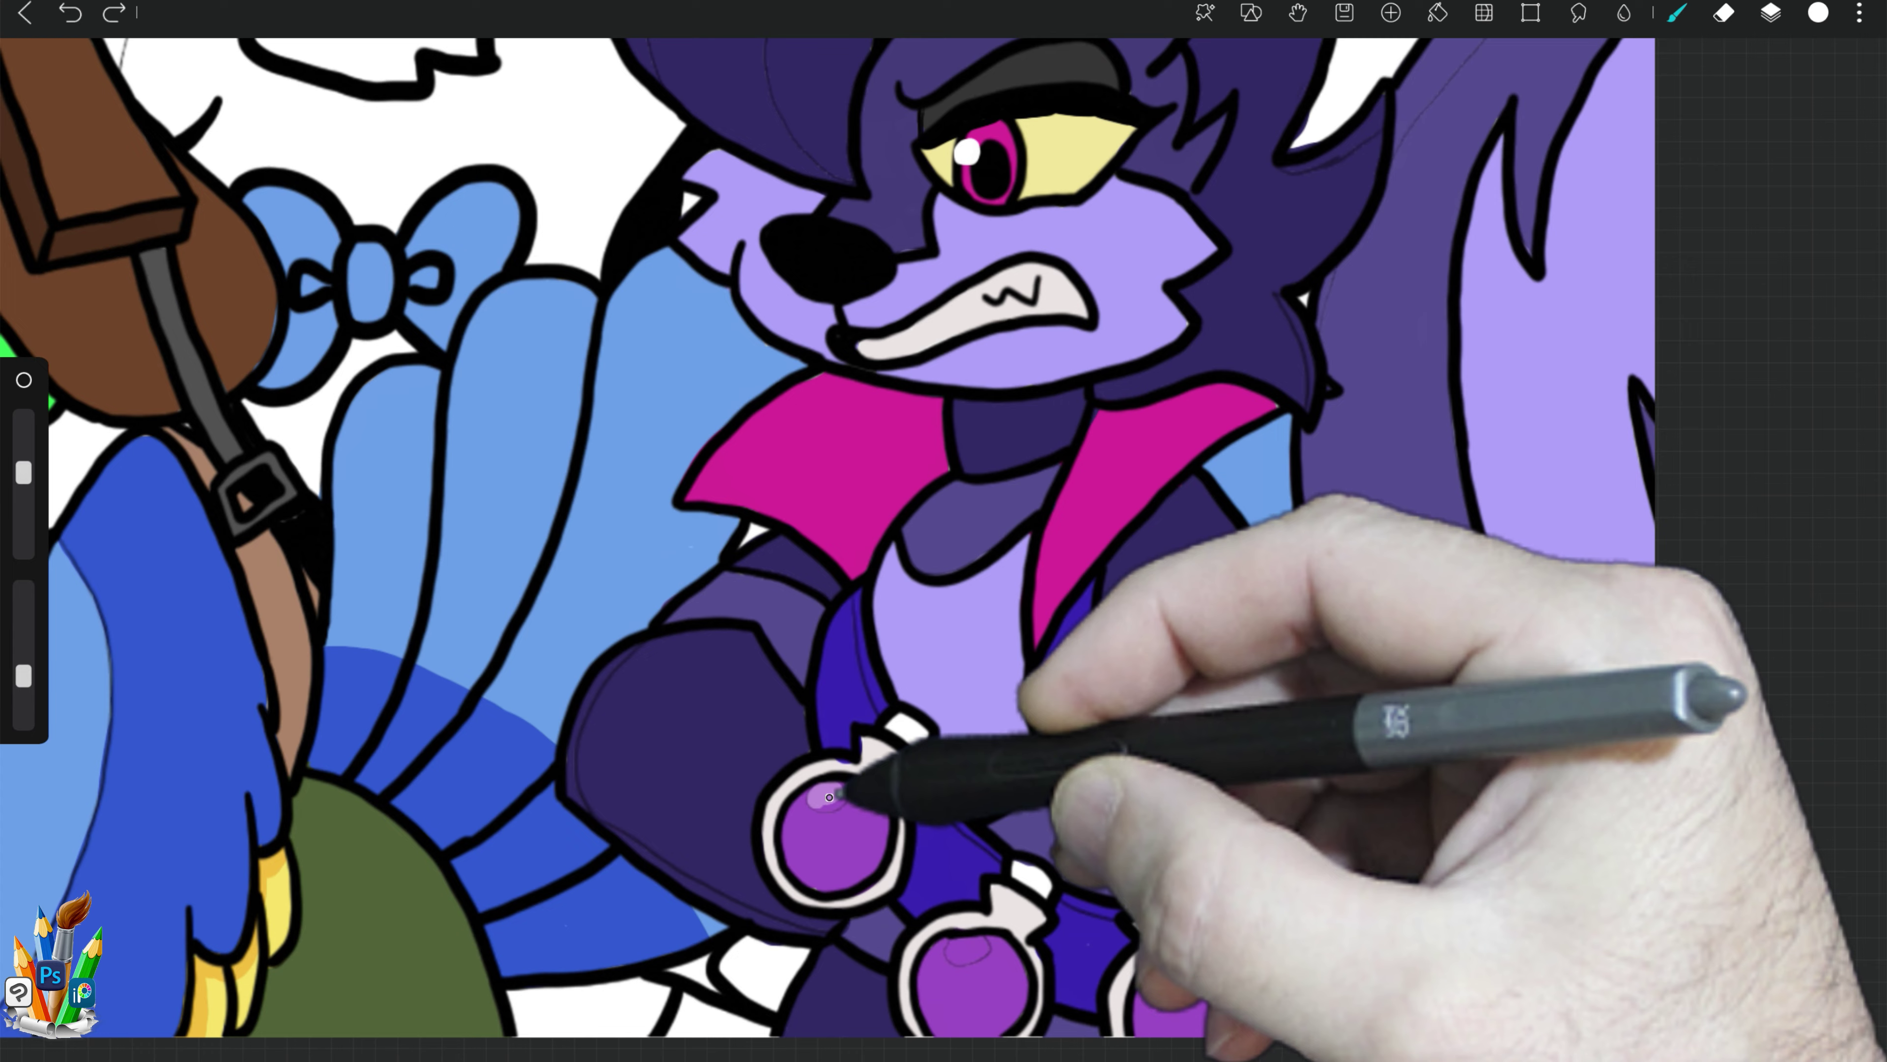
left_click_drag(957, 953, 975, 946)
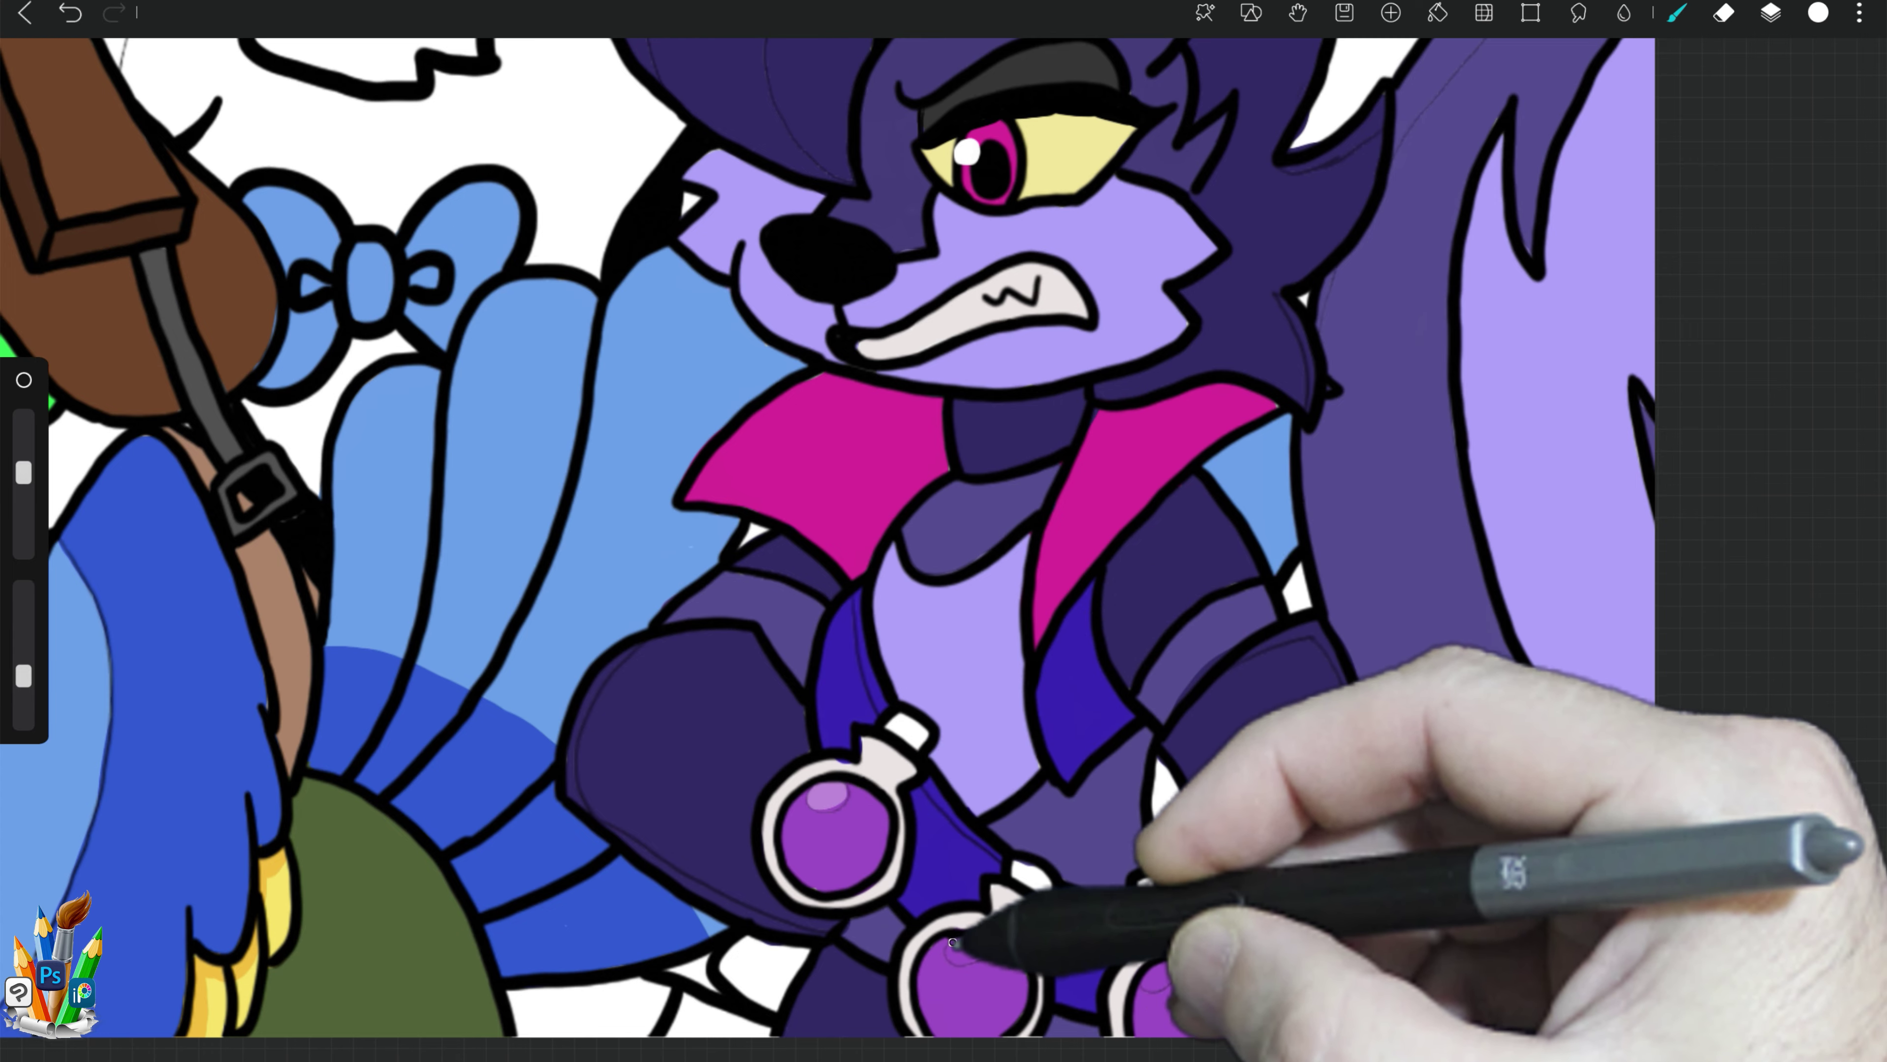
left_click_drag(1153, 980, 1174, 968)
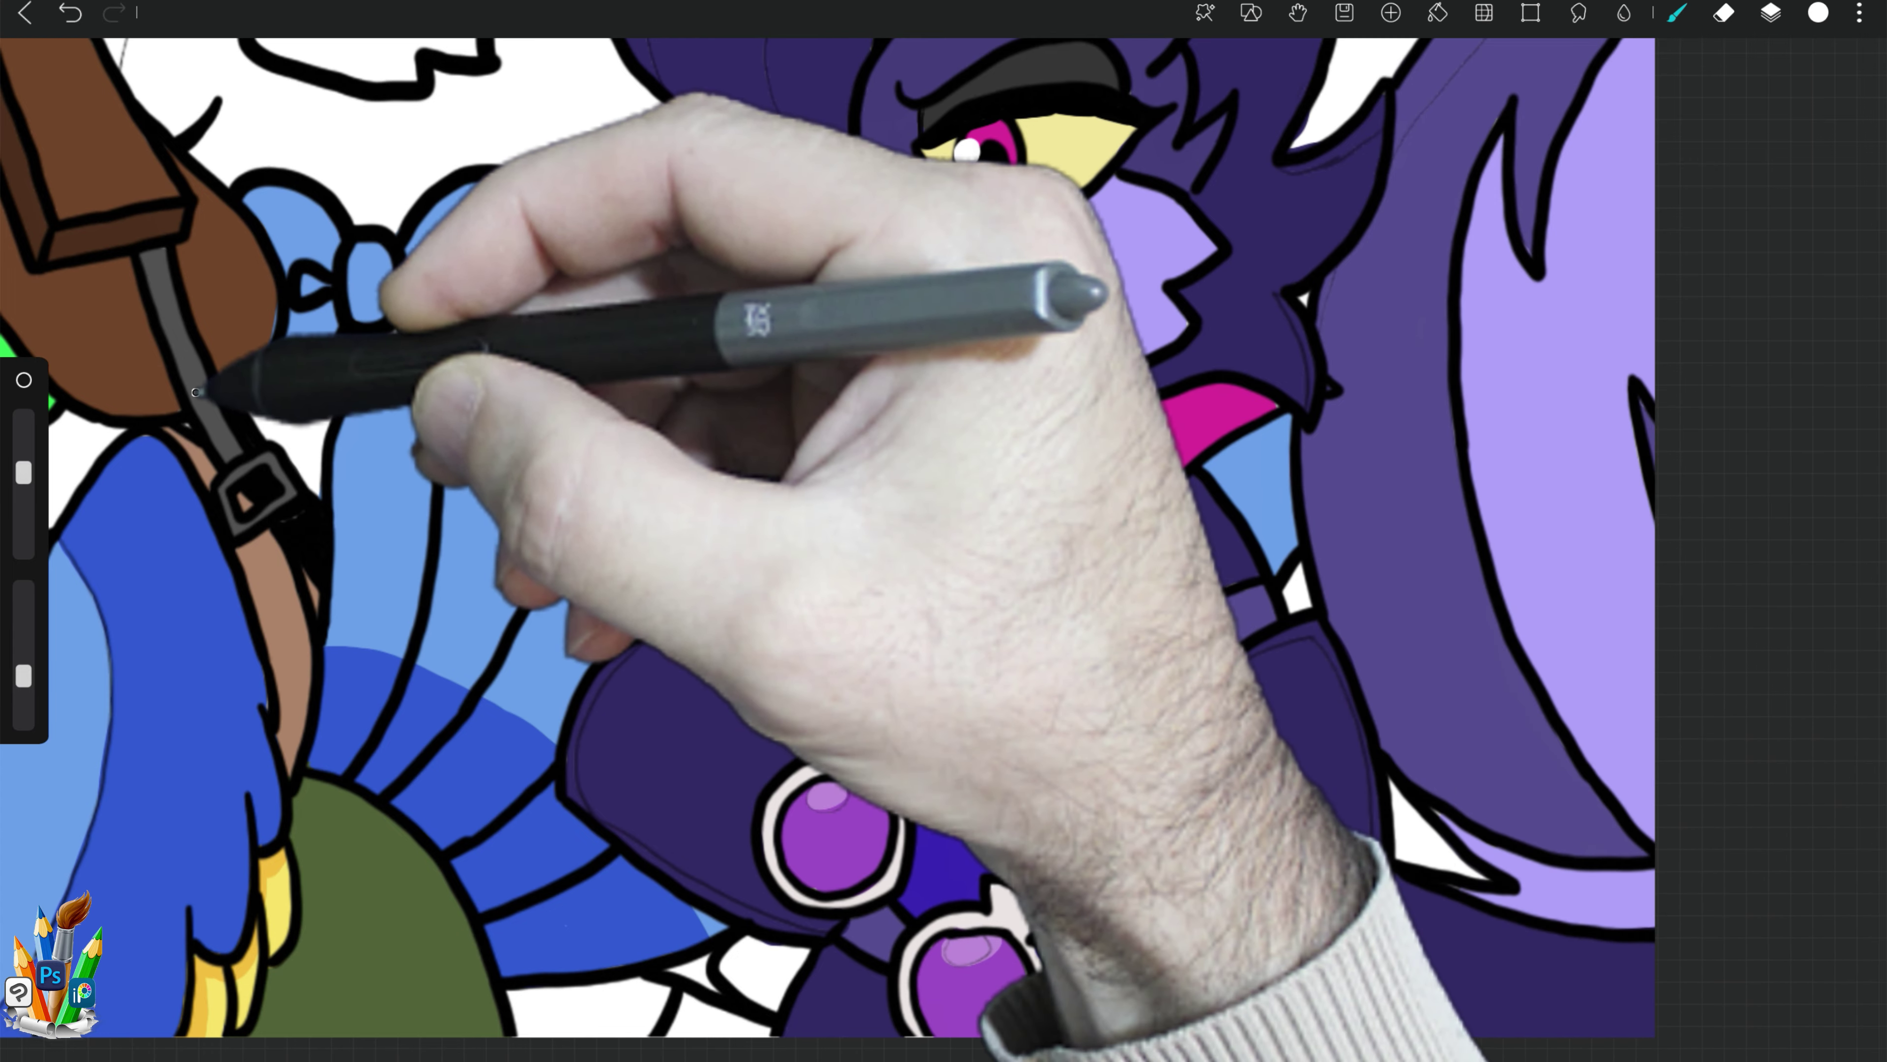
Step: Colour the potion bottle caps dark grey
left_click(932, 725)
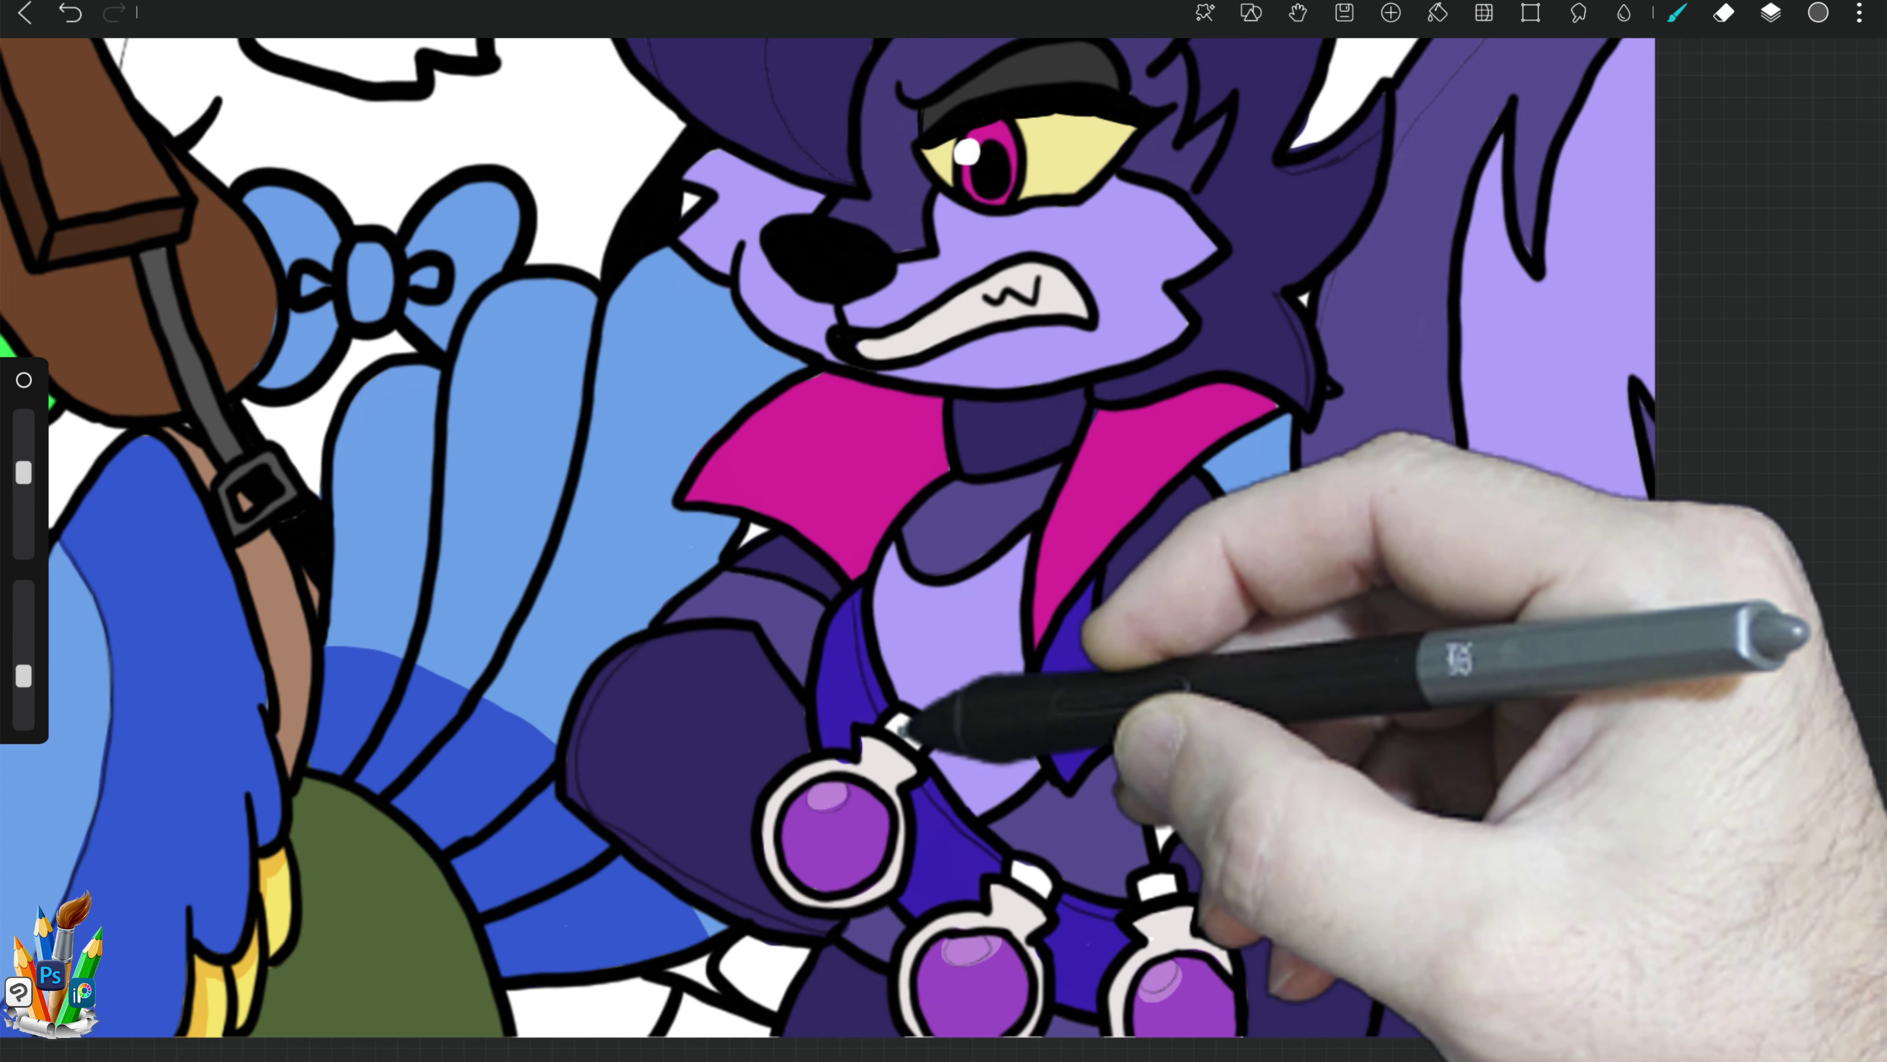
left_click(1771, 13)
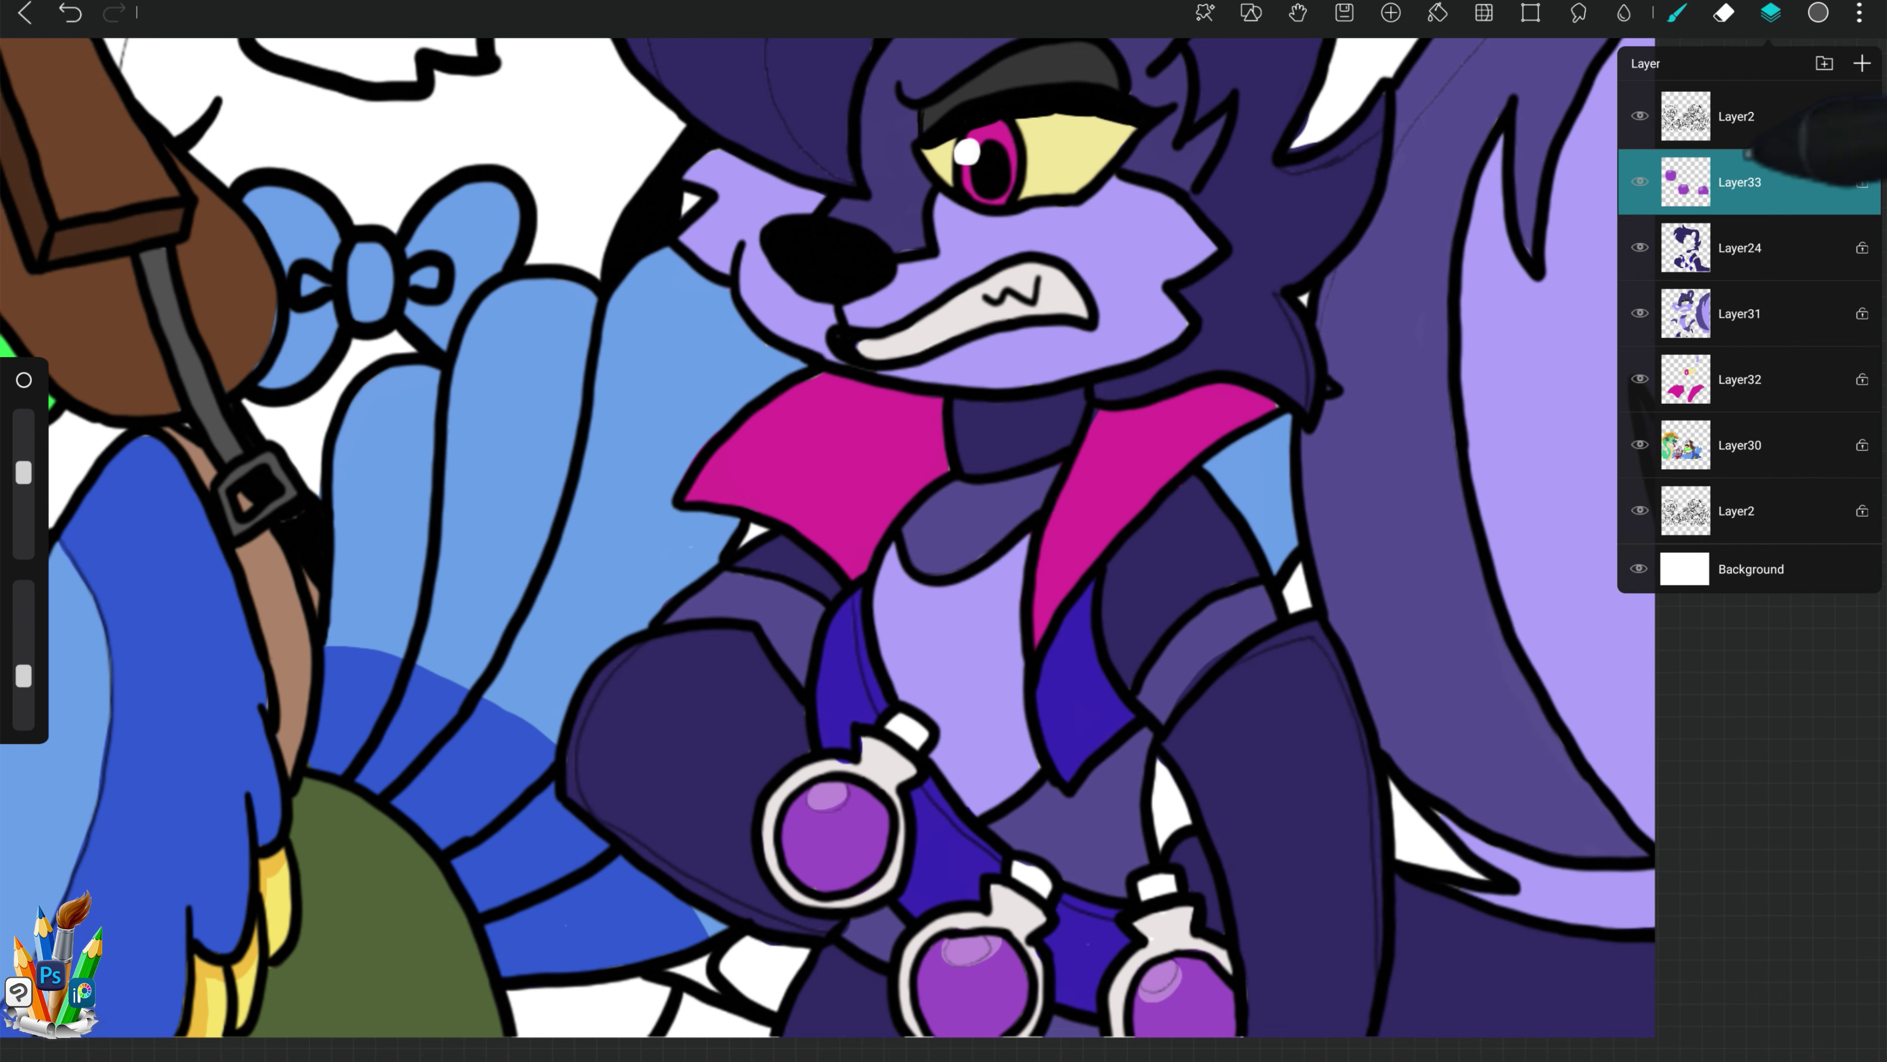
left_click(936, 680)
left_click_drag(23, 674, 23, 594)
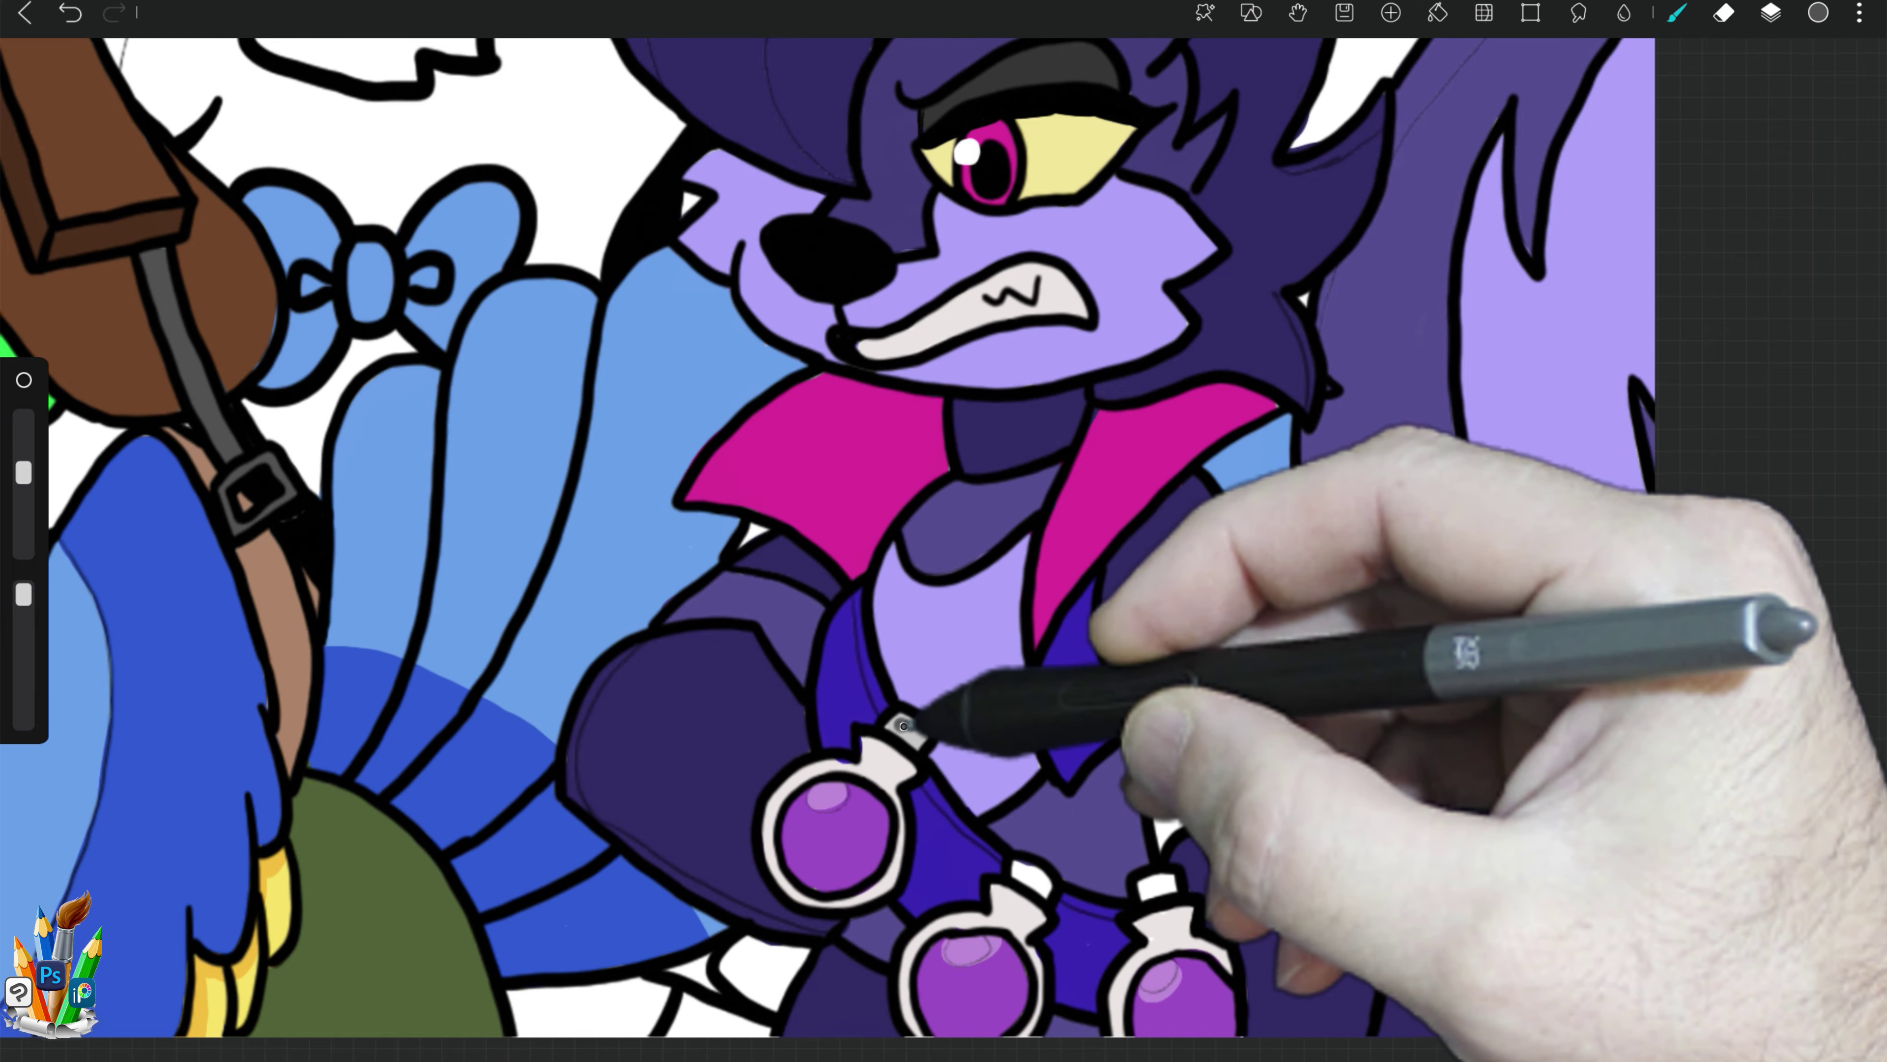
left_click(1029, 877)
left_click(1148, 883)
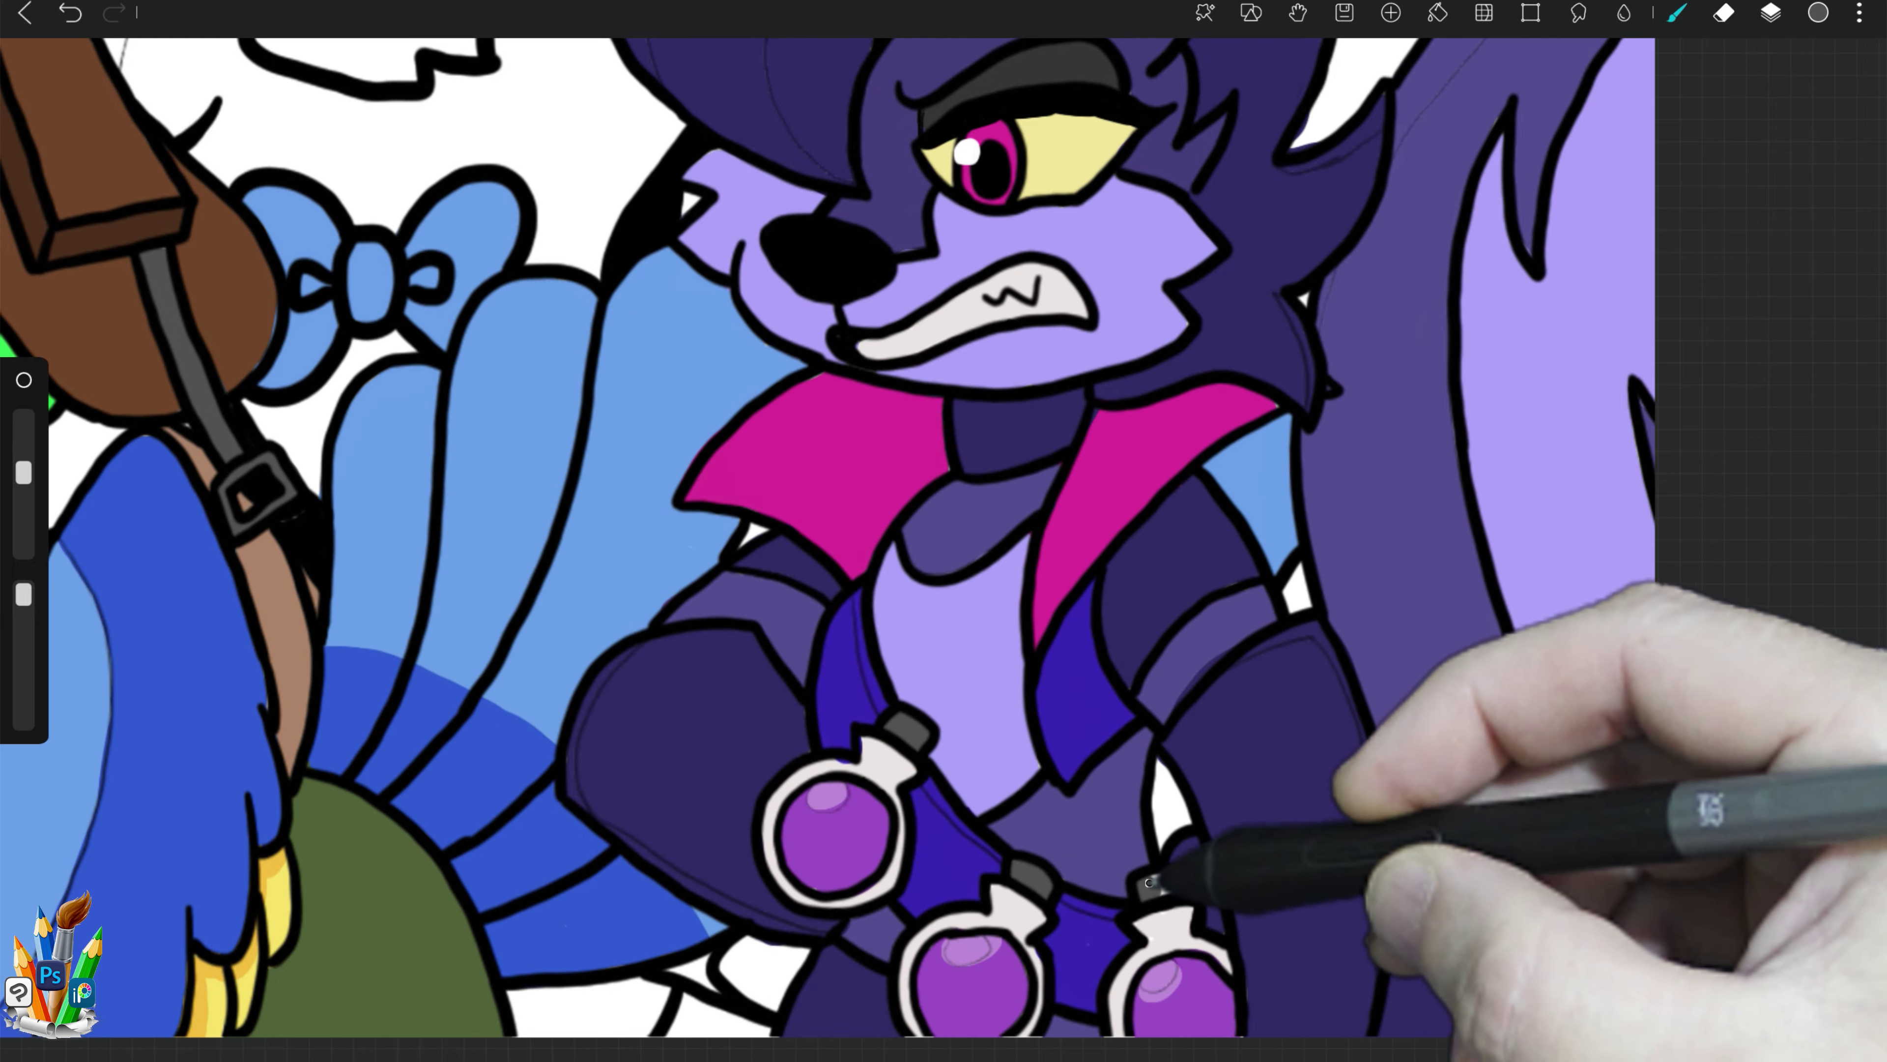
Step: Sample light blue from the goggles and merge Layer30 into the current layer
scroll(1062, 506, "down", 3)
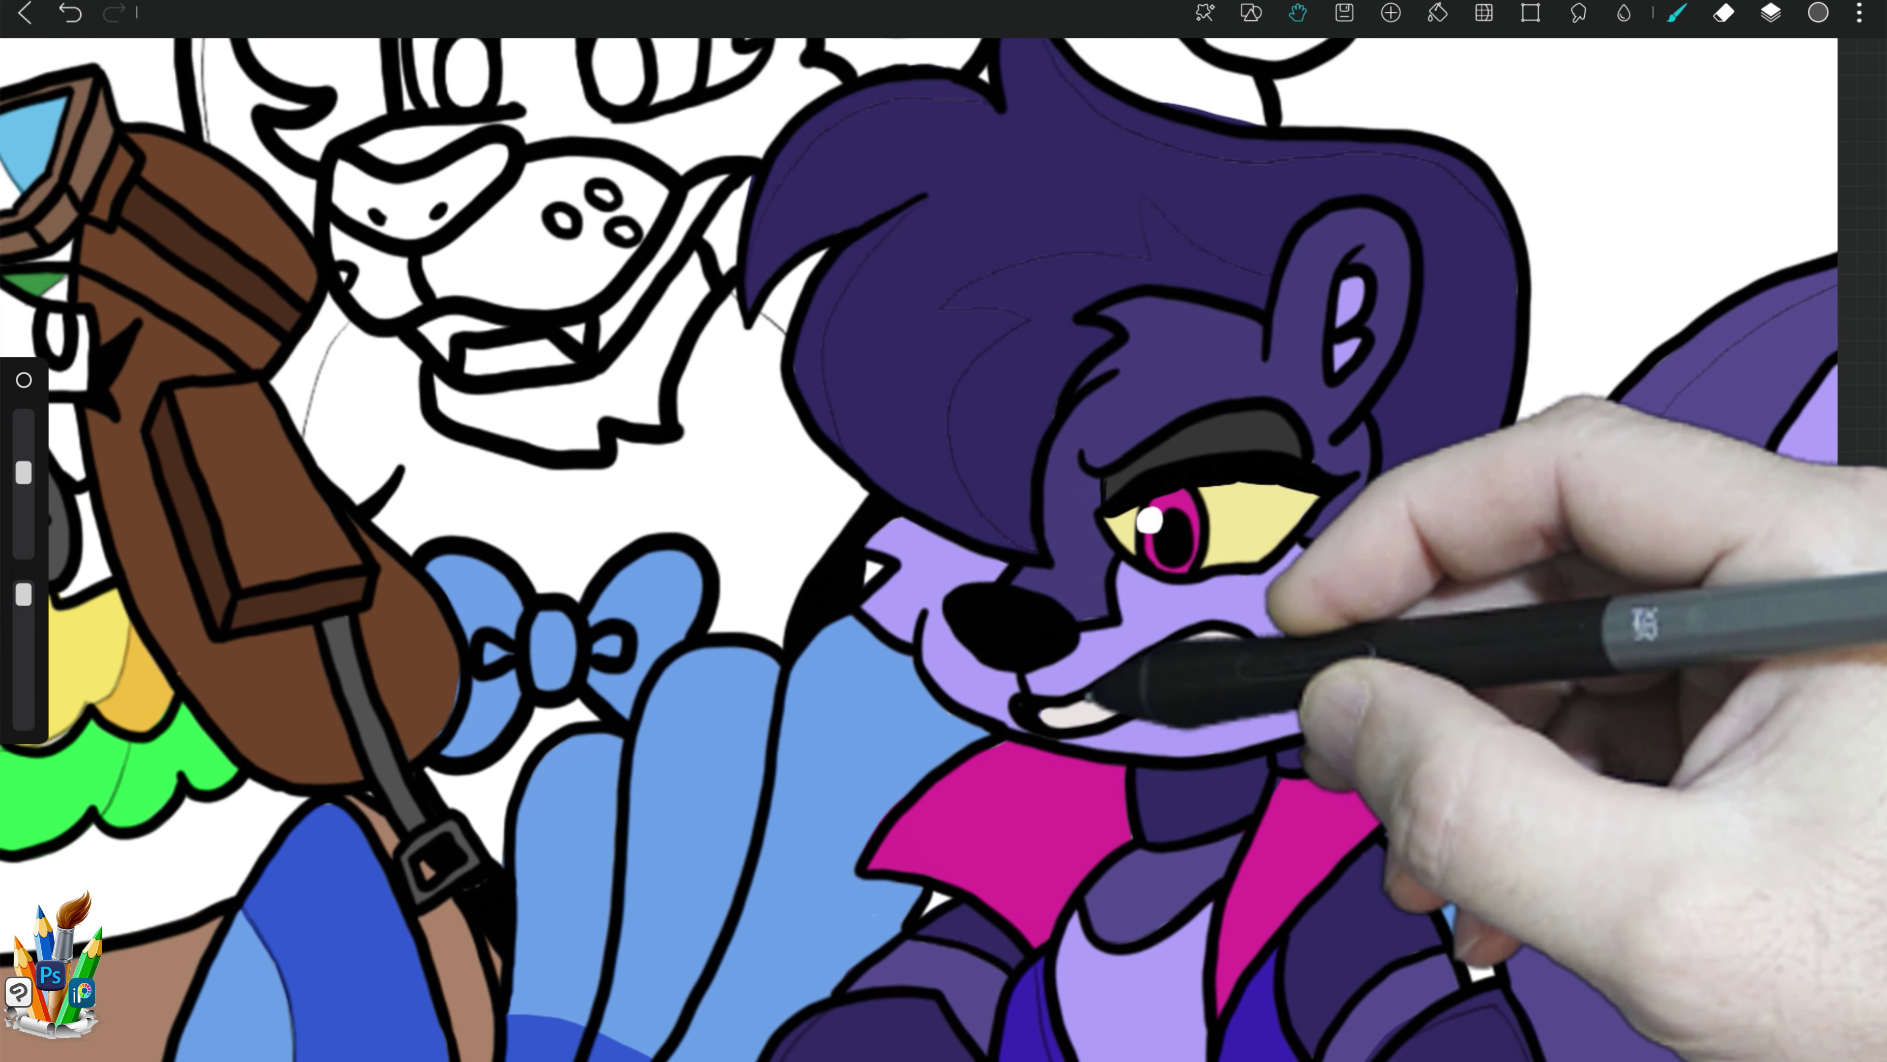
scroll(901, 575, "down", 3)
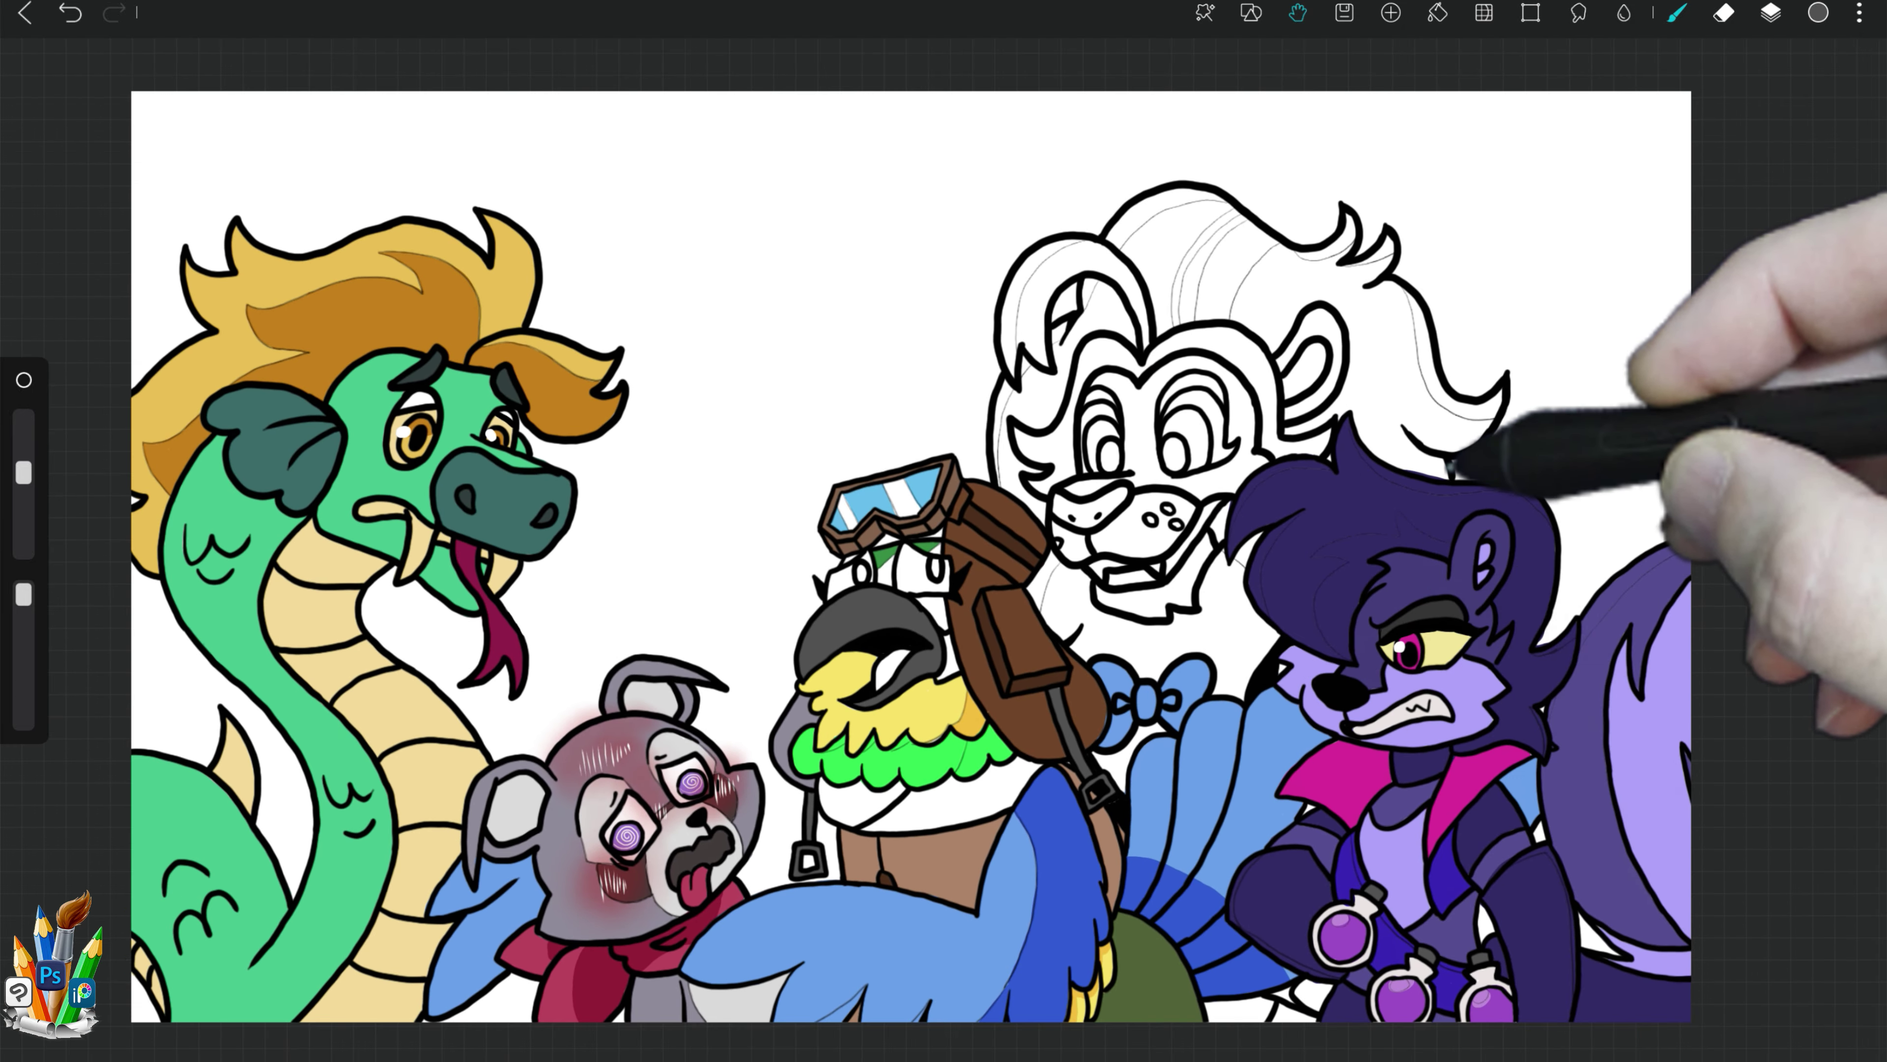
scroll(1151, 461, "up", 2)
scroll(1151, 461, "up", 2)
scroll(1152, 461, "up", 2)
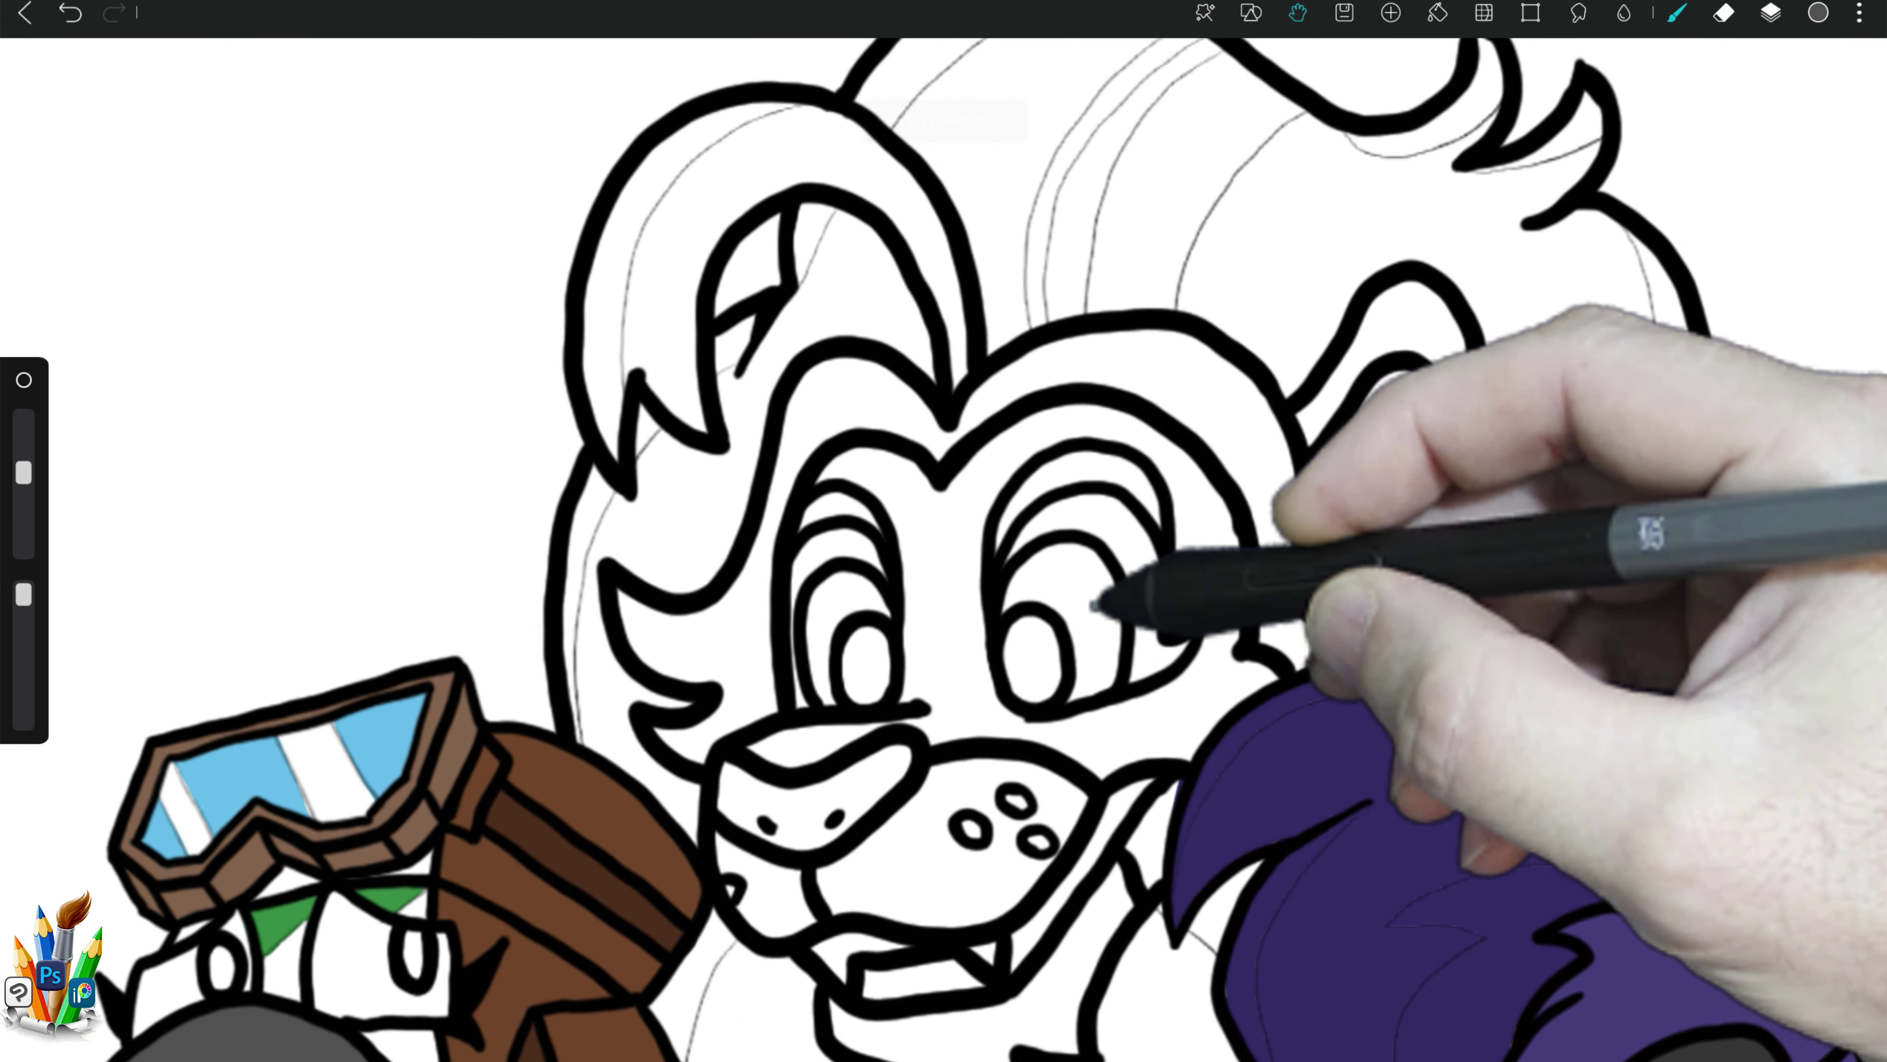
scroll(1151, 461, "up", 2)
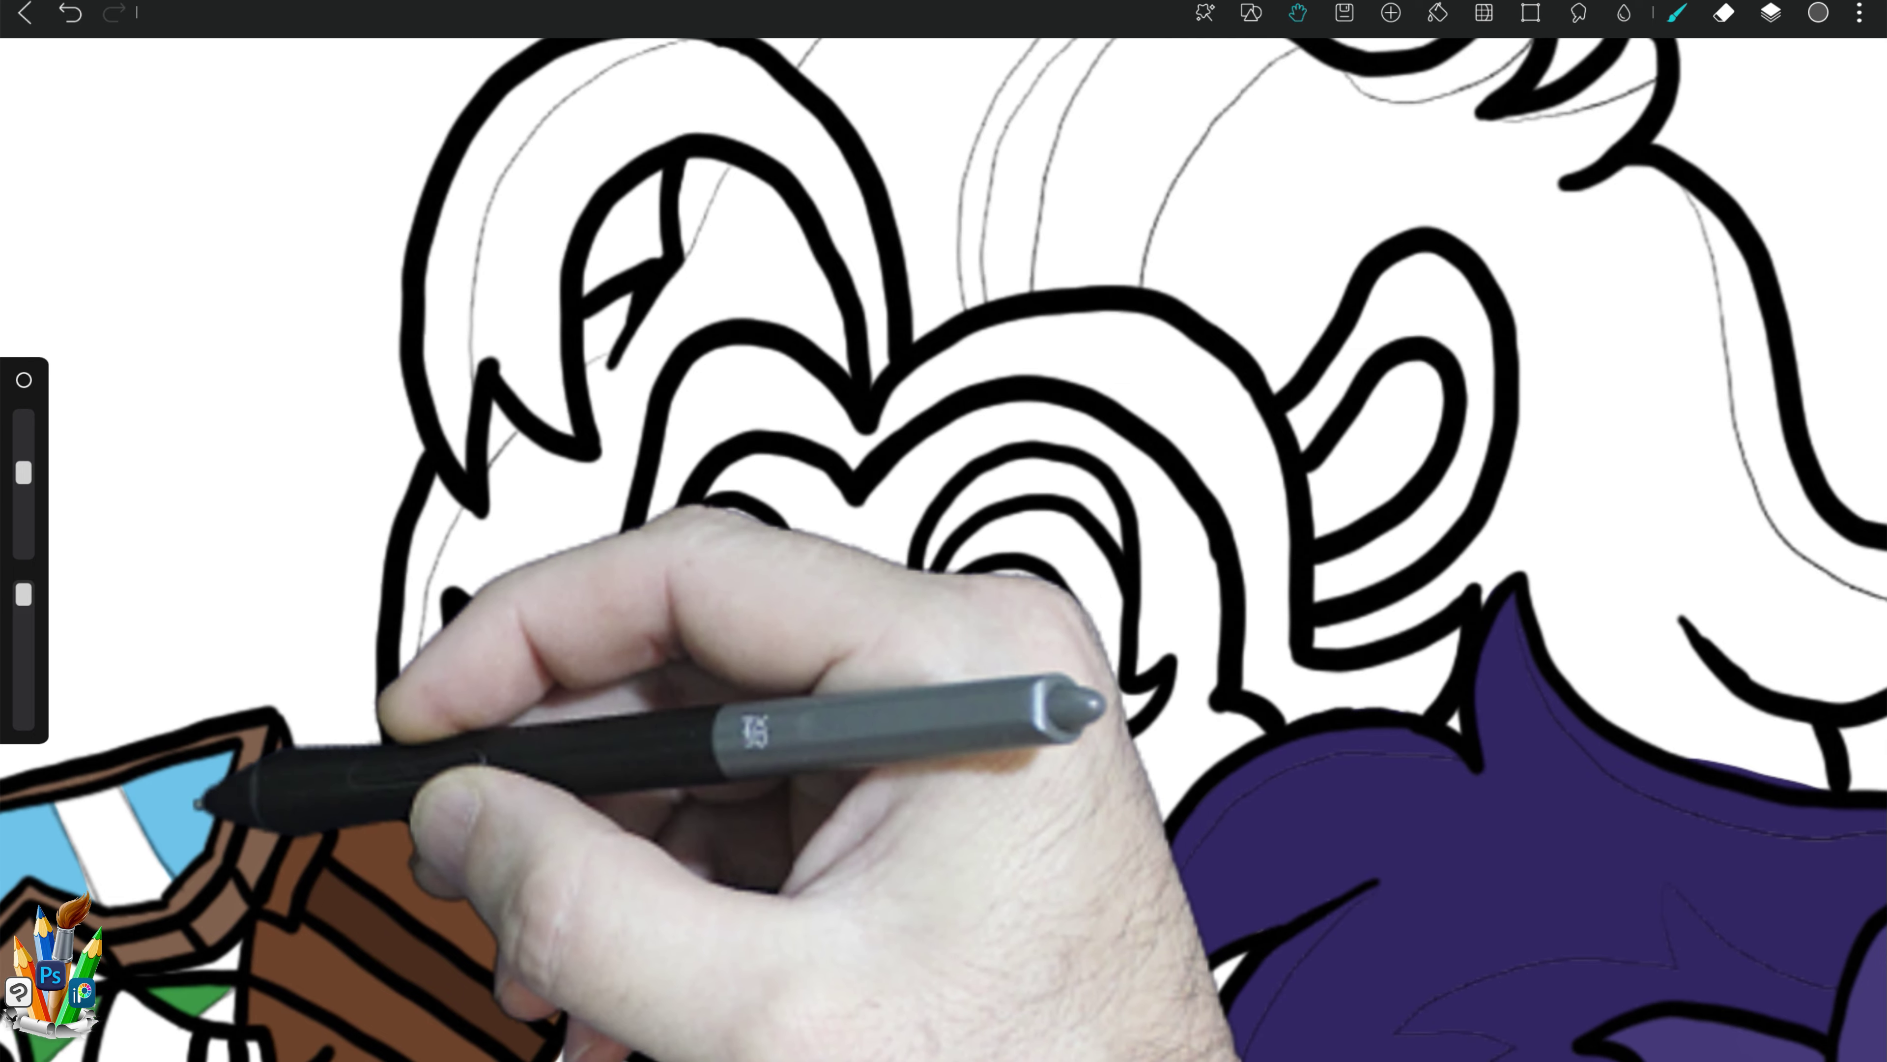
left_click(223, 787)
left_click(1772, 13)
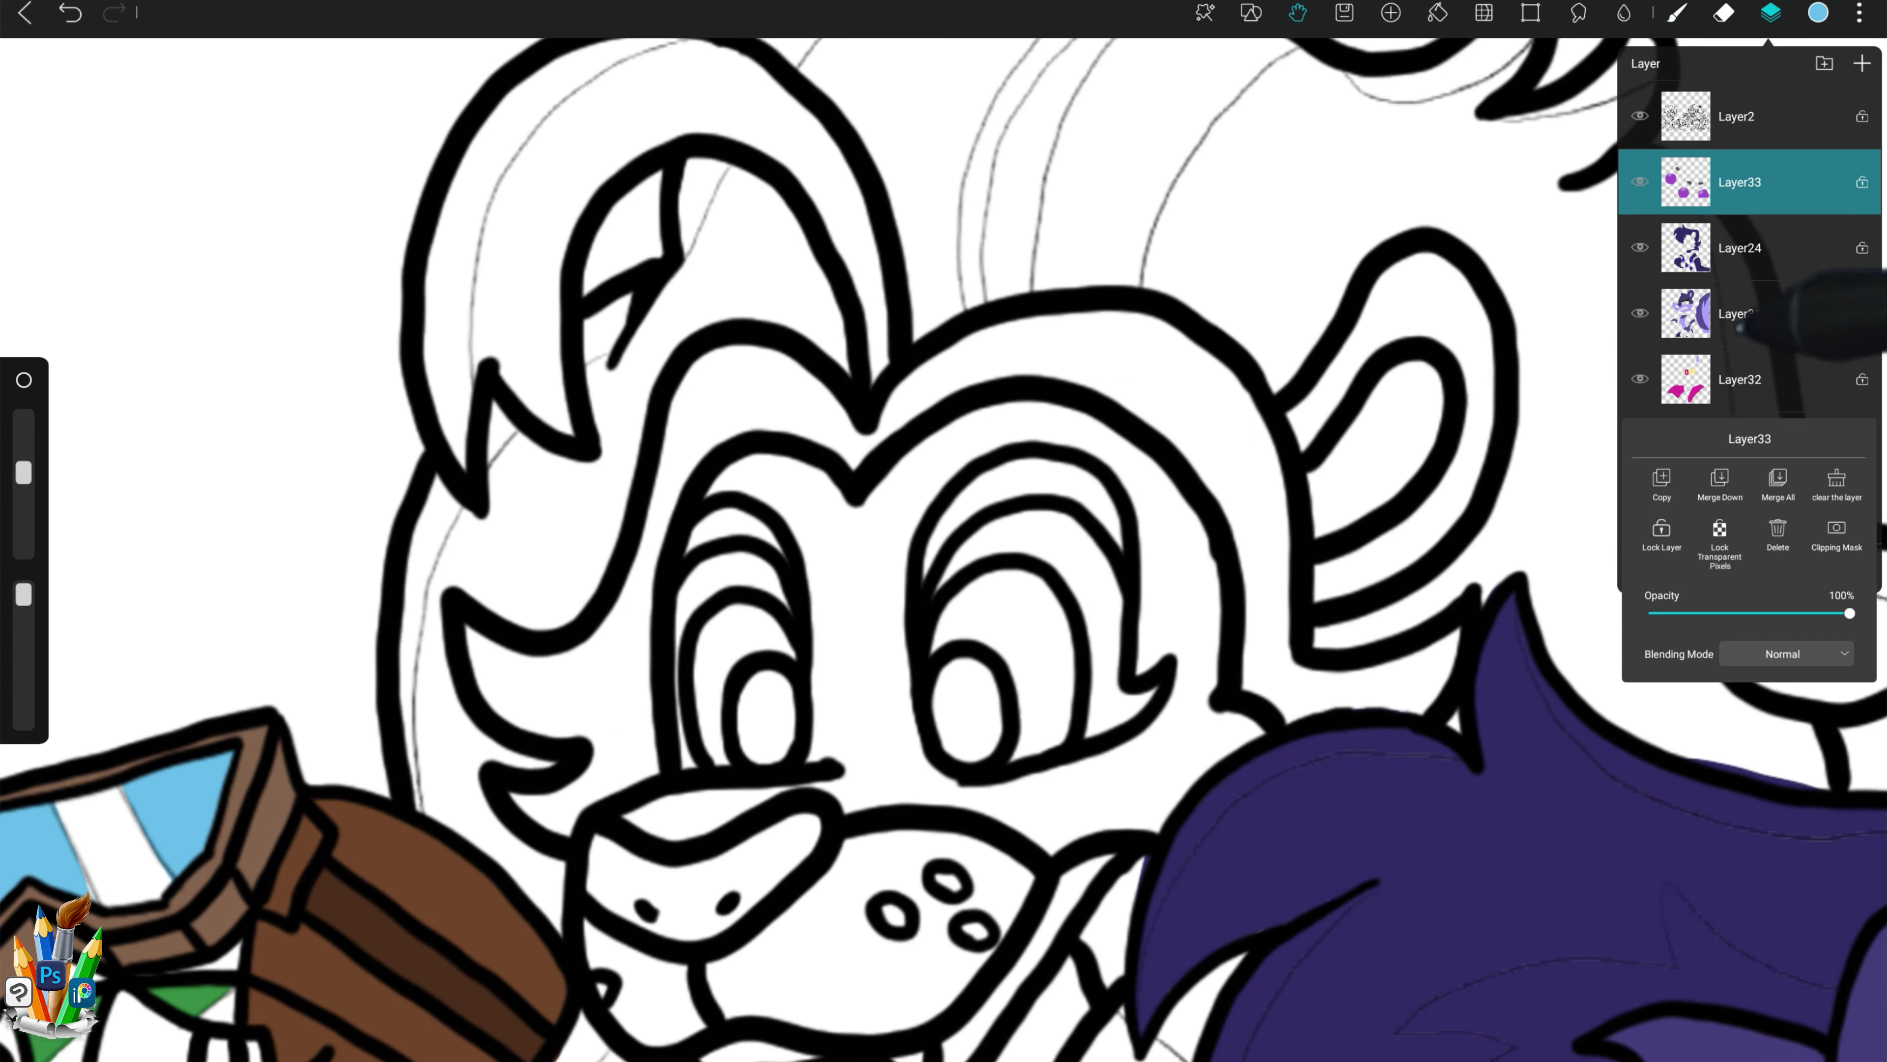
left_click_drag(1742, 194, 1745, 214)
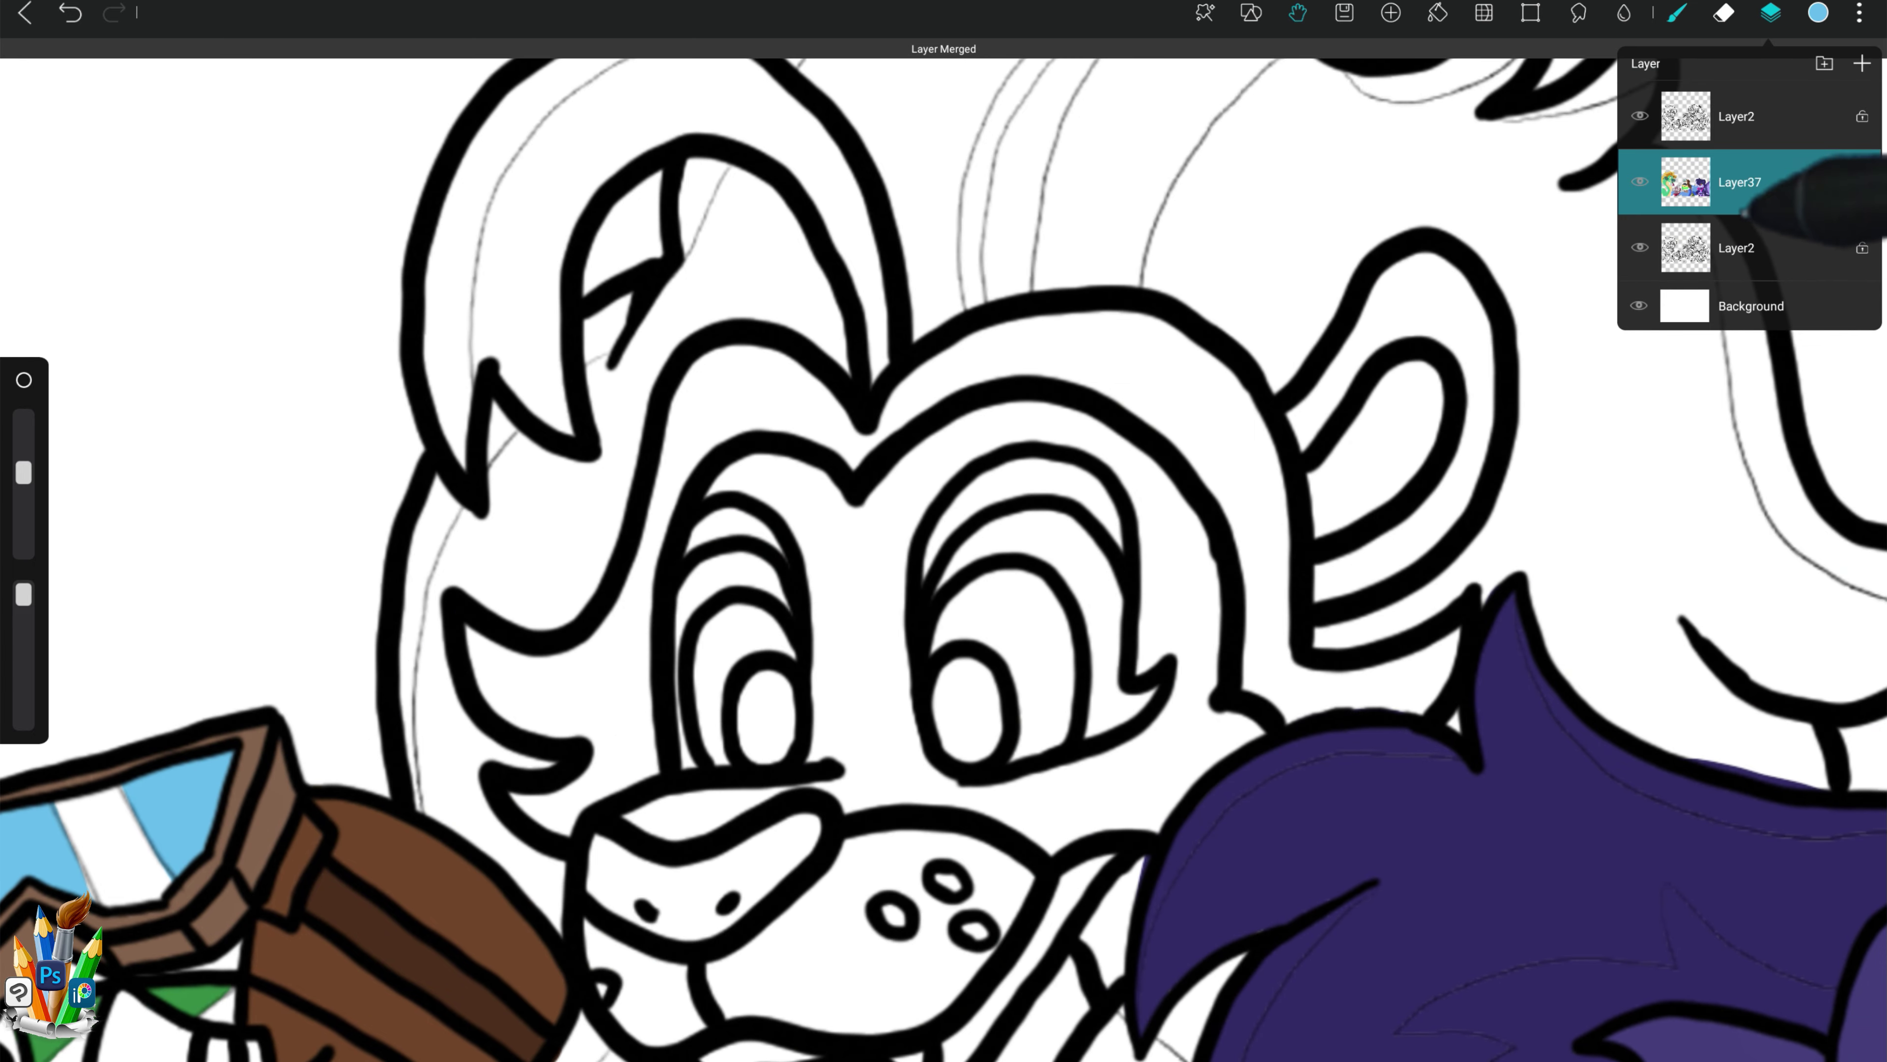
left_click(1490, 370)
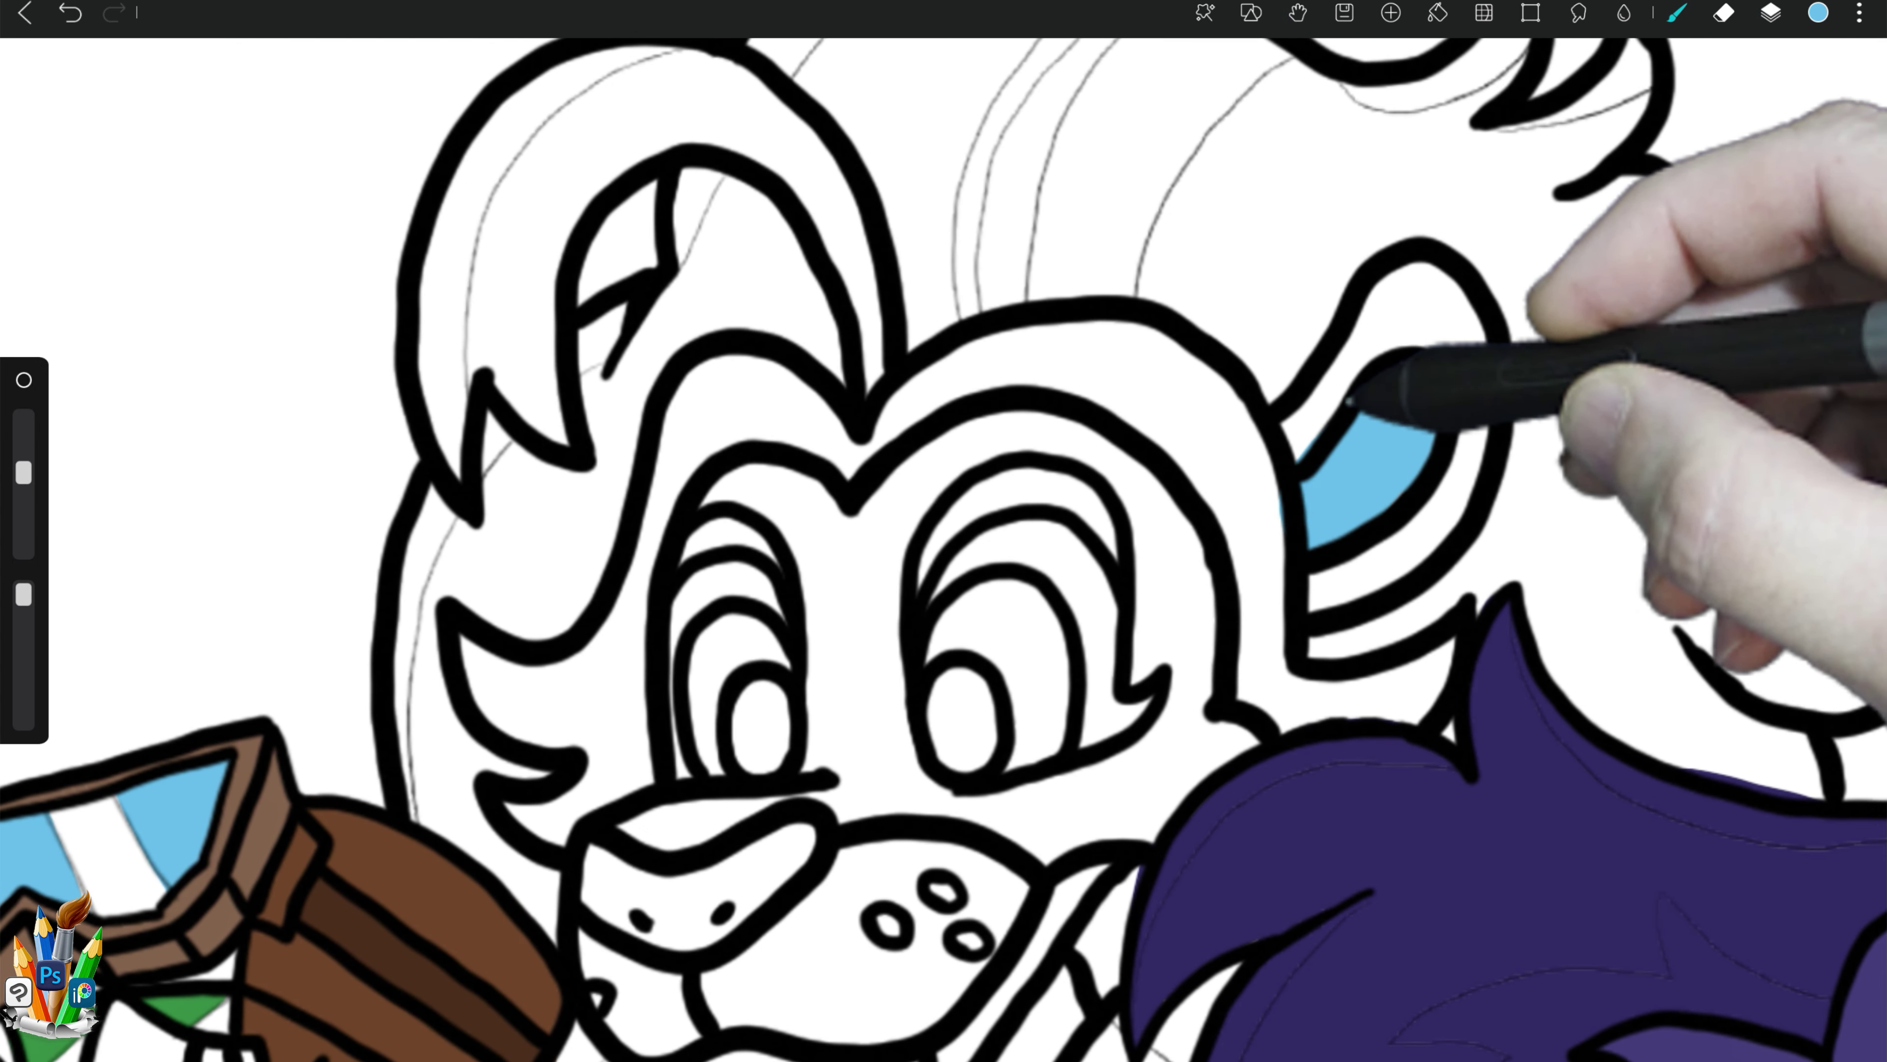
Step: Paint the white lion's pupils and nose light blue
key("b")
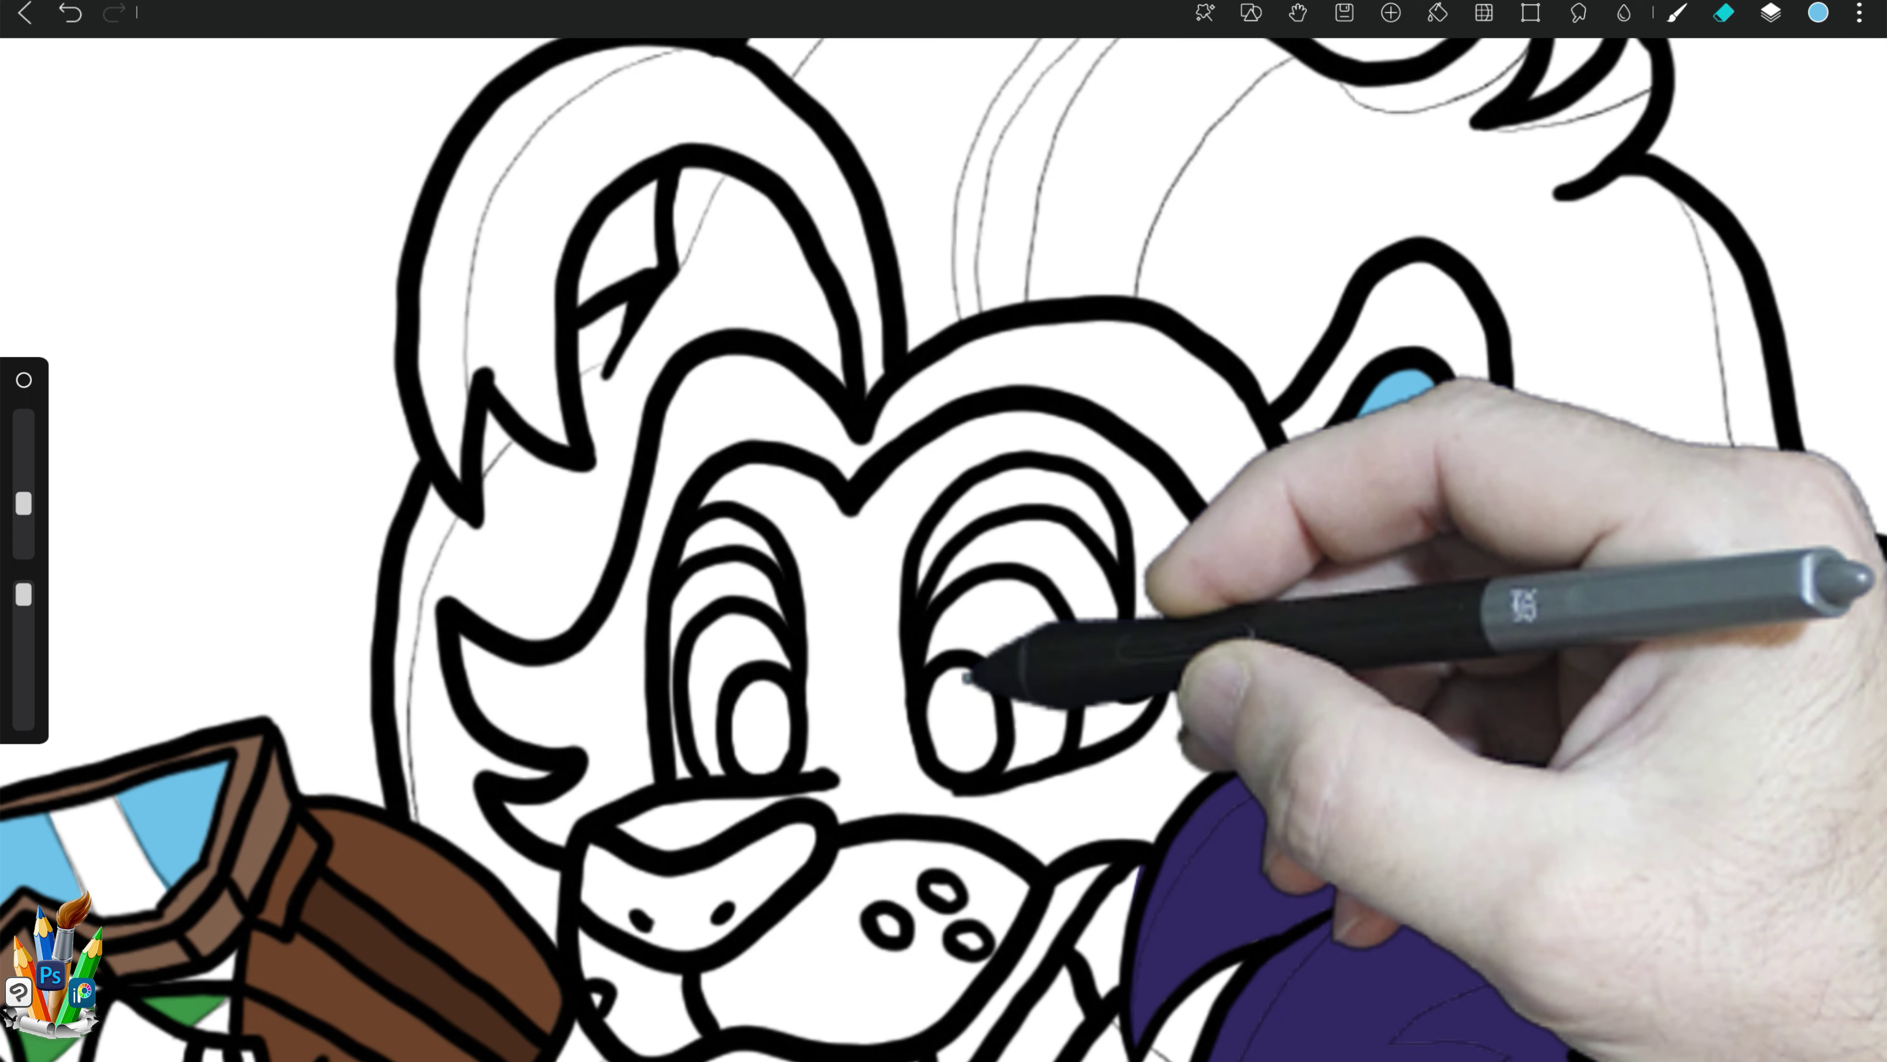
left_click_drag(977, 662, 966, 744)
mouse_move(756, 692)
left_mouse_down()
mouse_move(761, 742)
mouse_move(773, 710)
left_mouse_up()
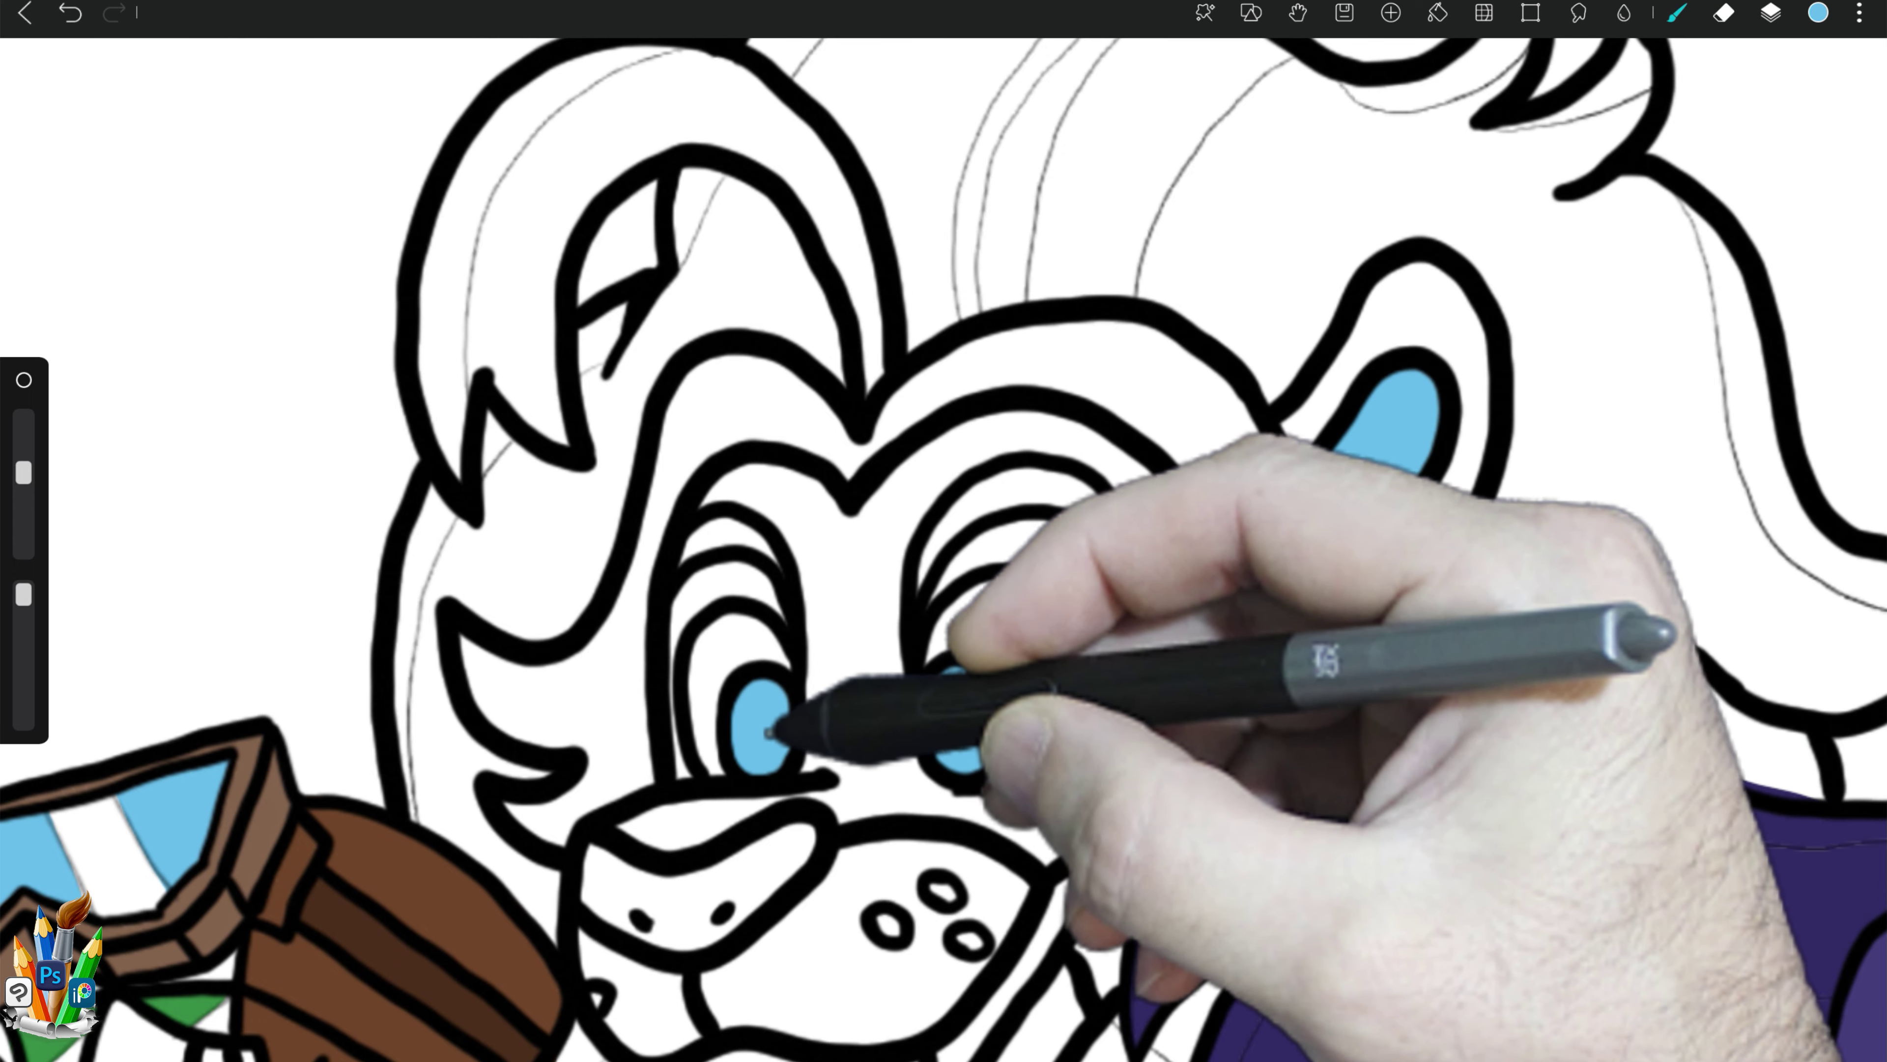
mouse_move(631, 866)
left_mouse_down()
mouse_move(695, 905)
mouse_move(792, 835)
left_mouse_up()
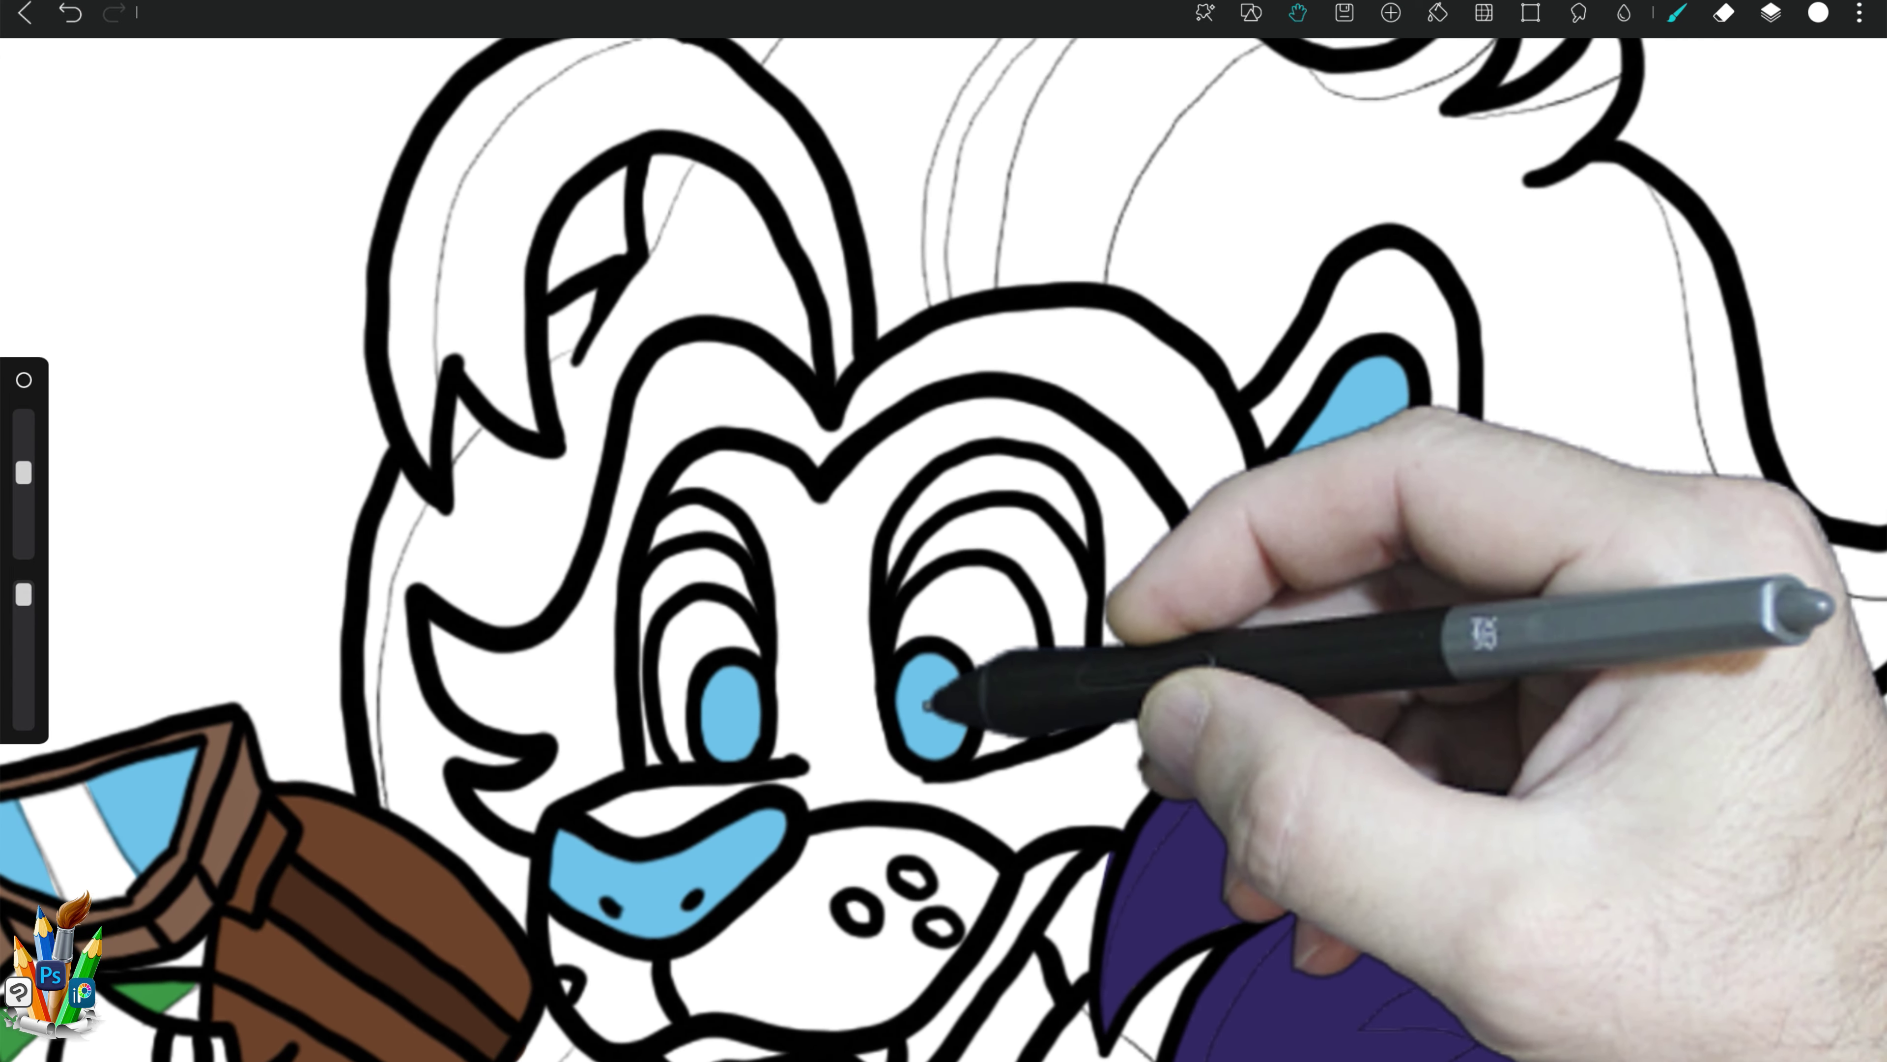
Step: Dot a small white highlight into each of the lion's pupils
left_click(728, 715)
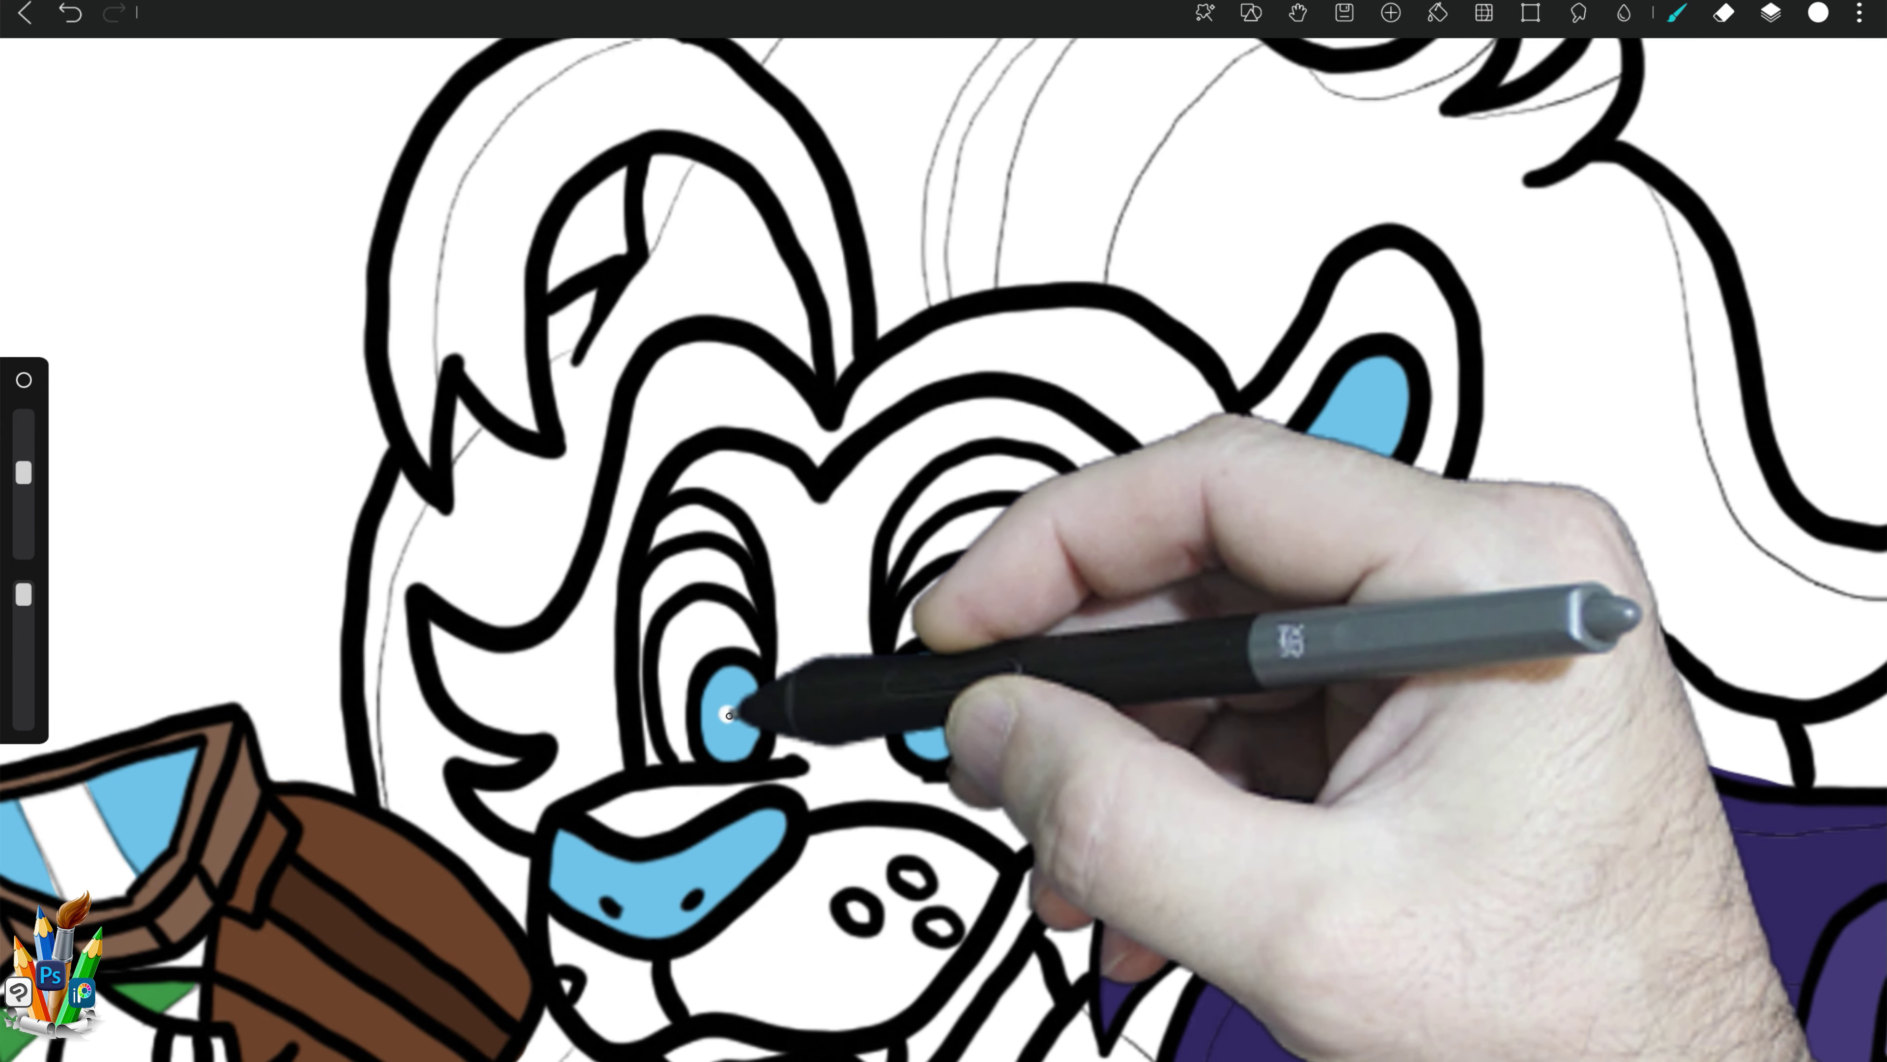
left_click(926, 708)
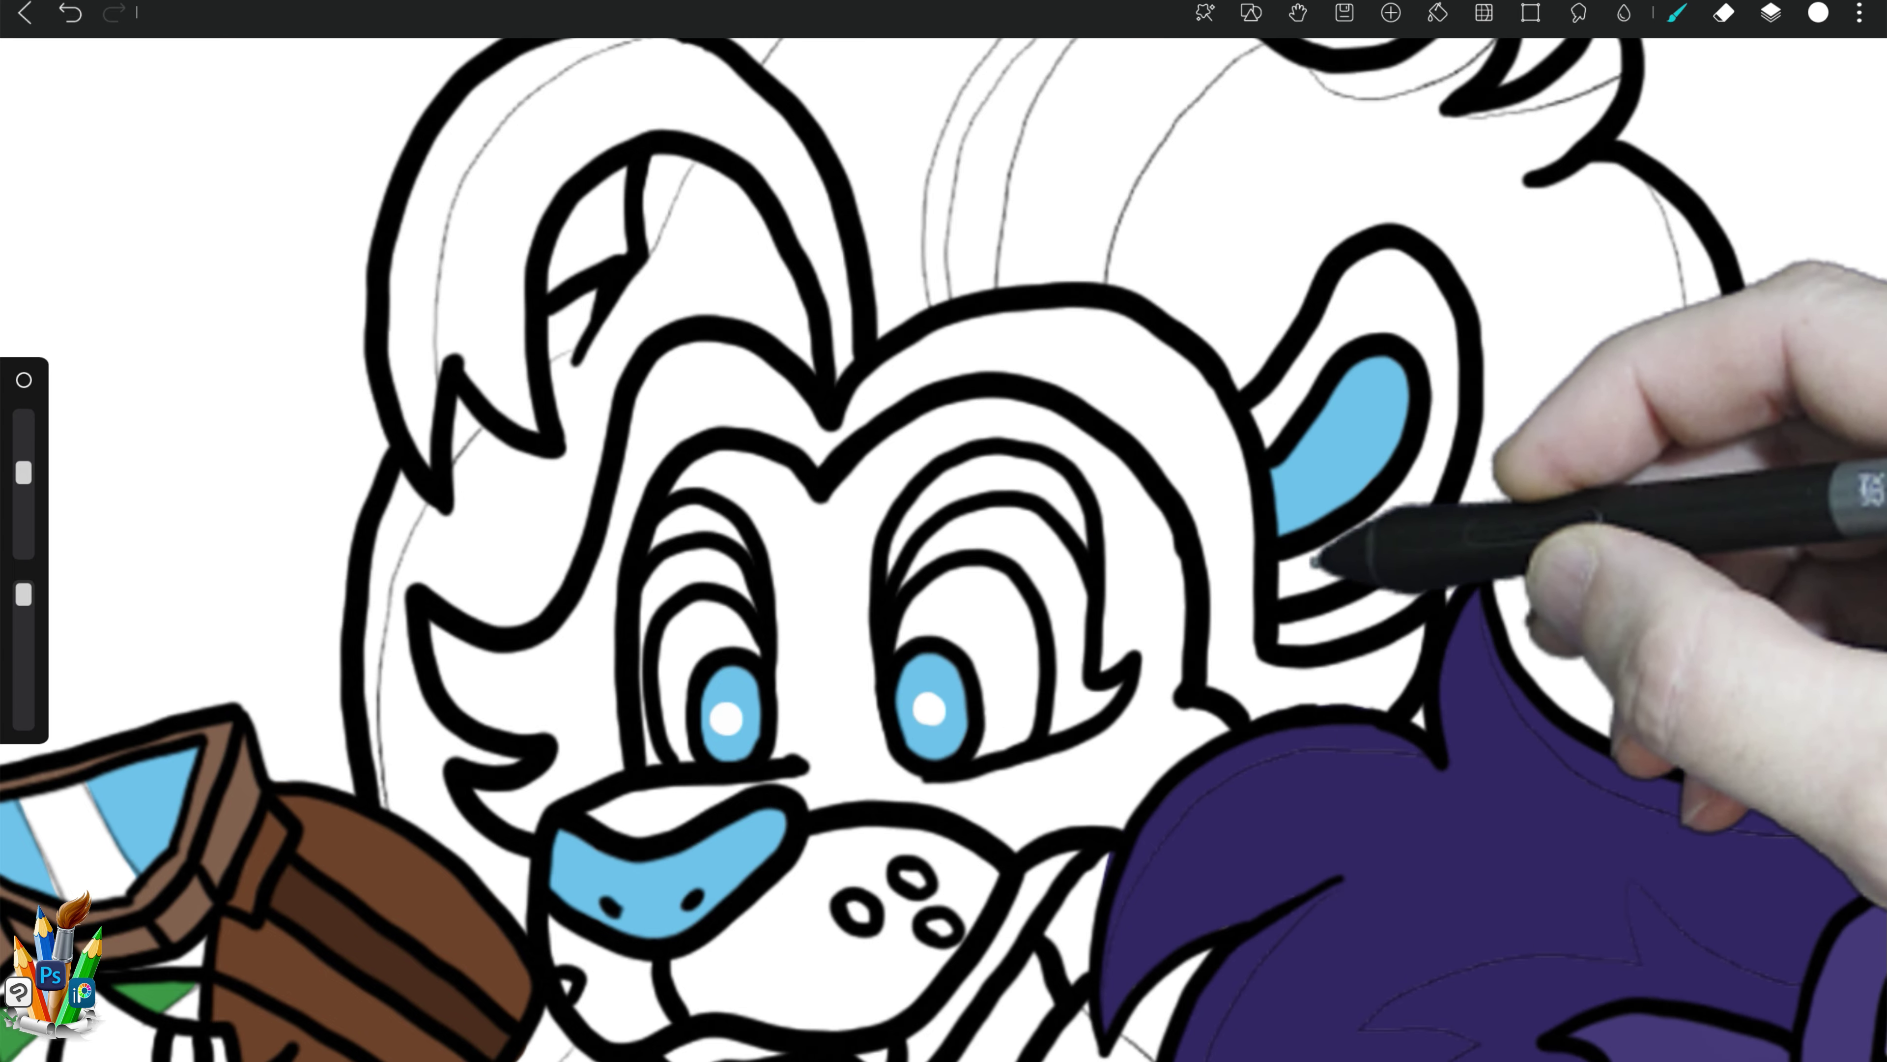
scroll(1311, 561, "down", 10)
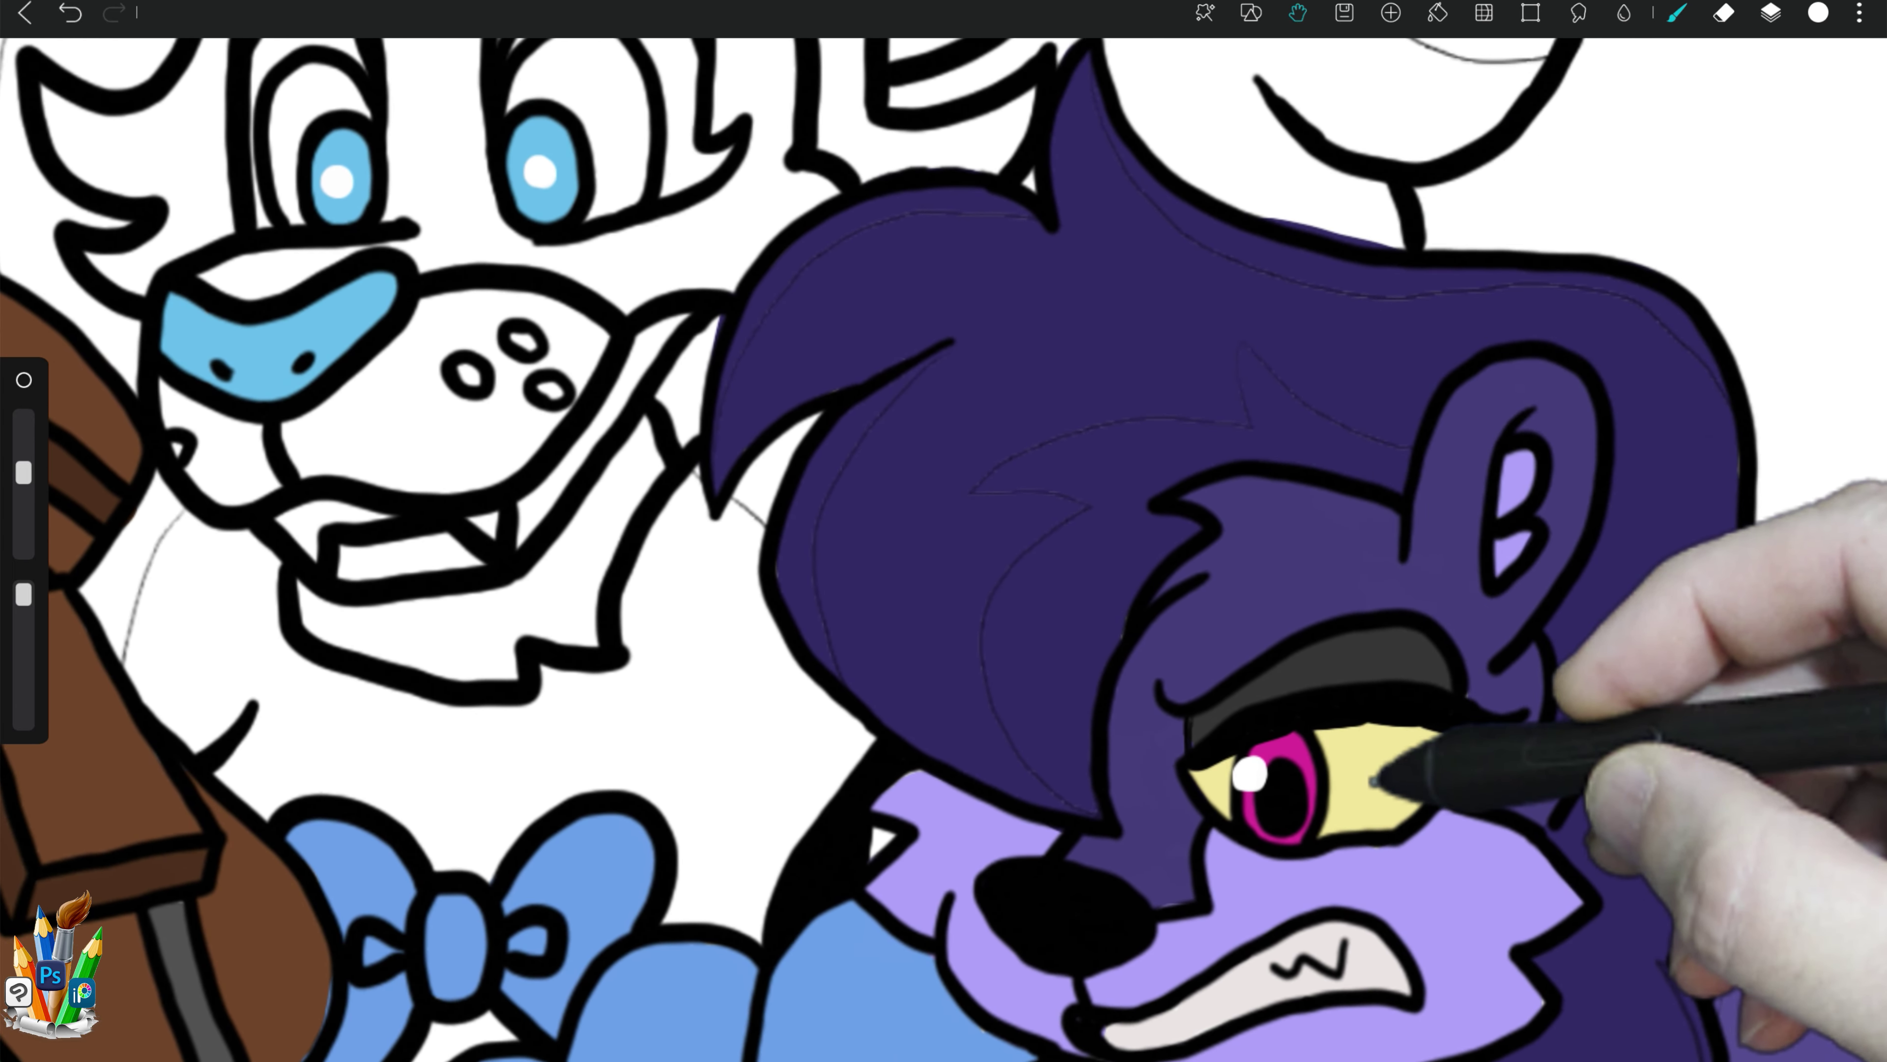
Step: Fill both lion irises around the blue pupils with pale yellow
left_click(1374, 781)
left_click_drag(809, 520, 929, 672)
key("ctrl+z")
left_click_drag(453, 275, 843, 770)
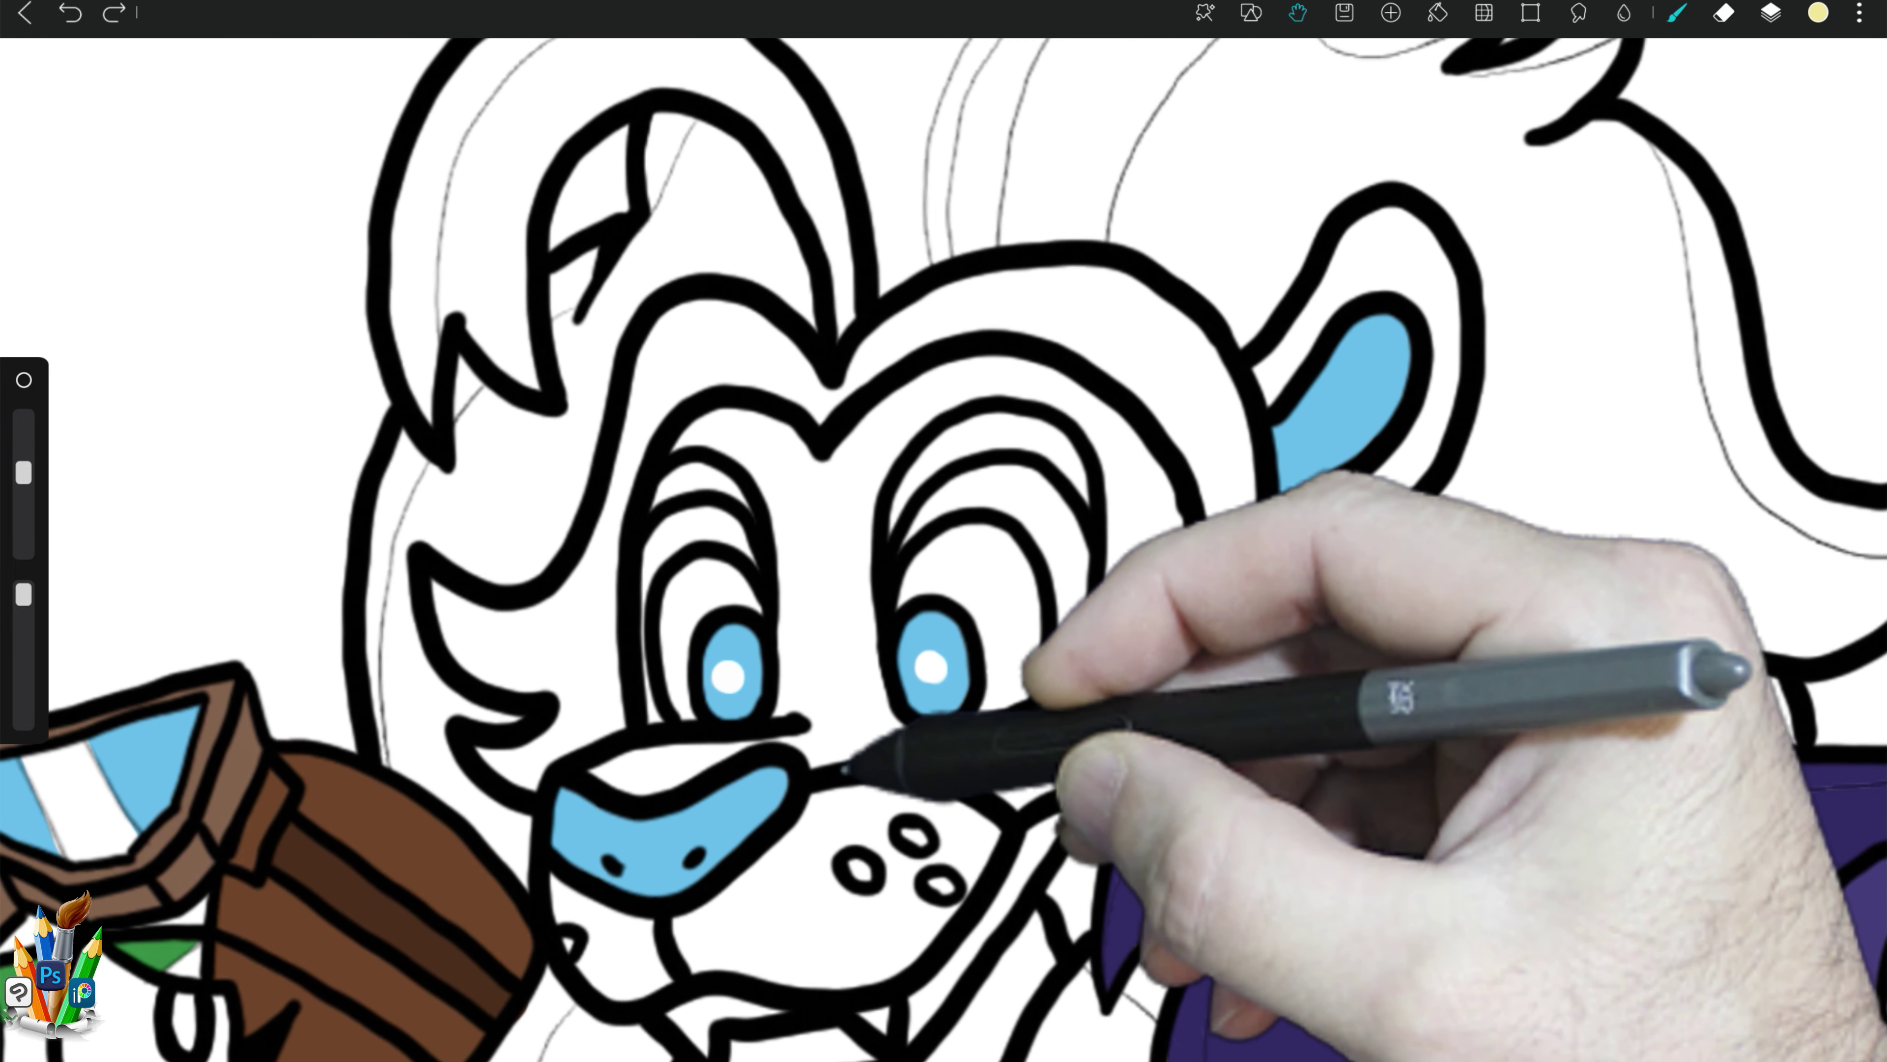
left_click_drag(938, 572, 1022, 672)
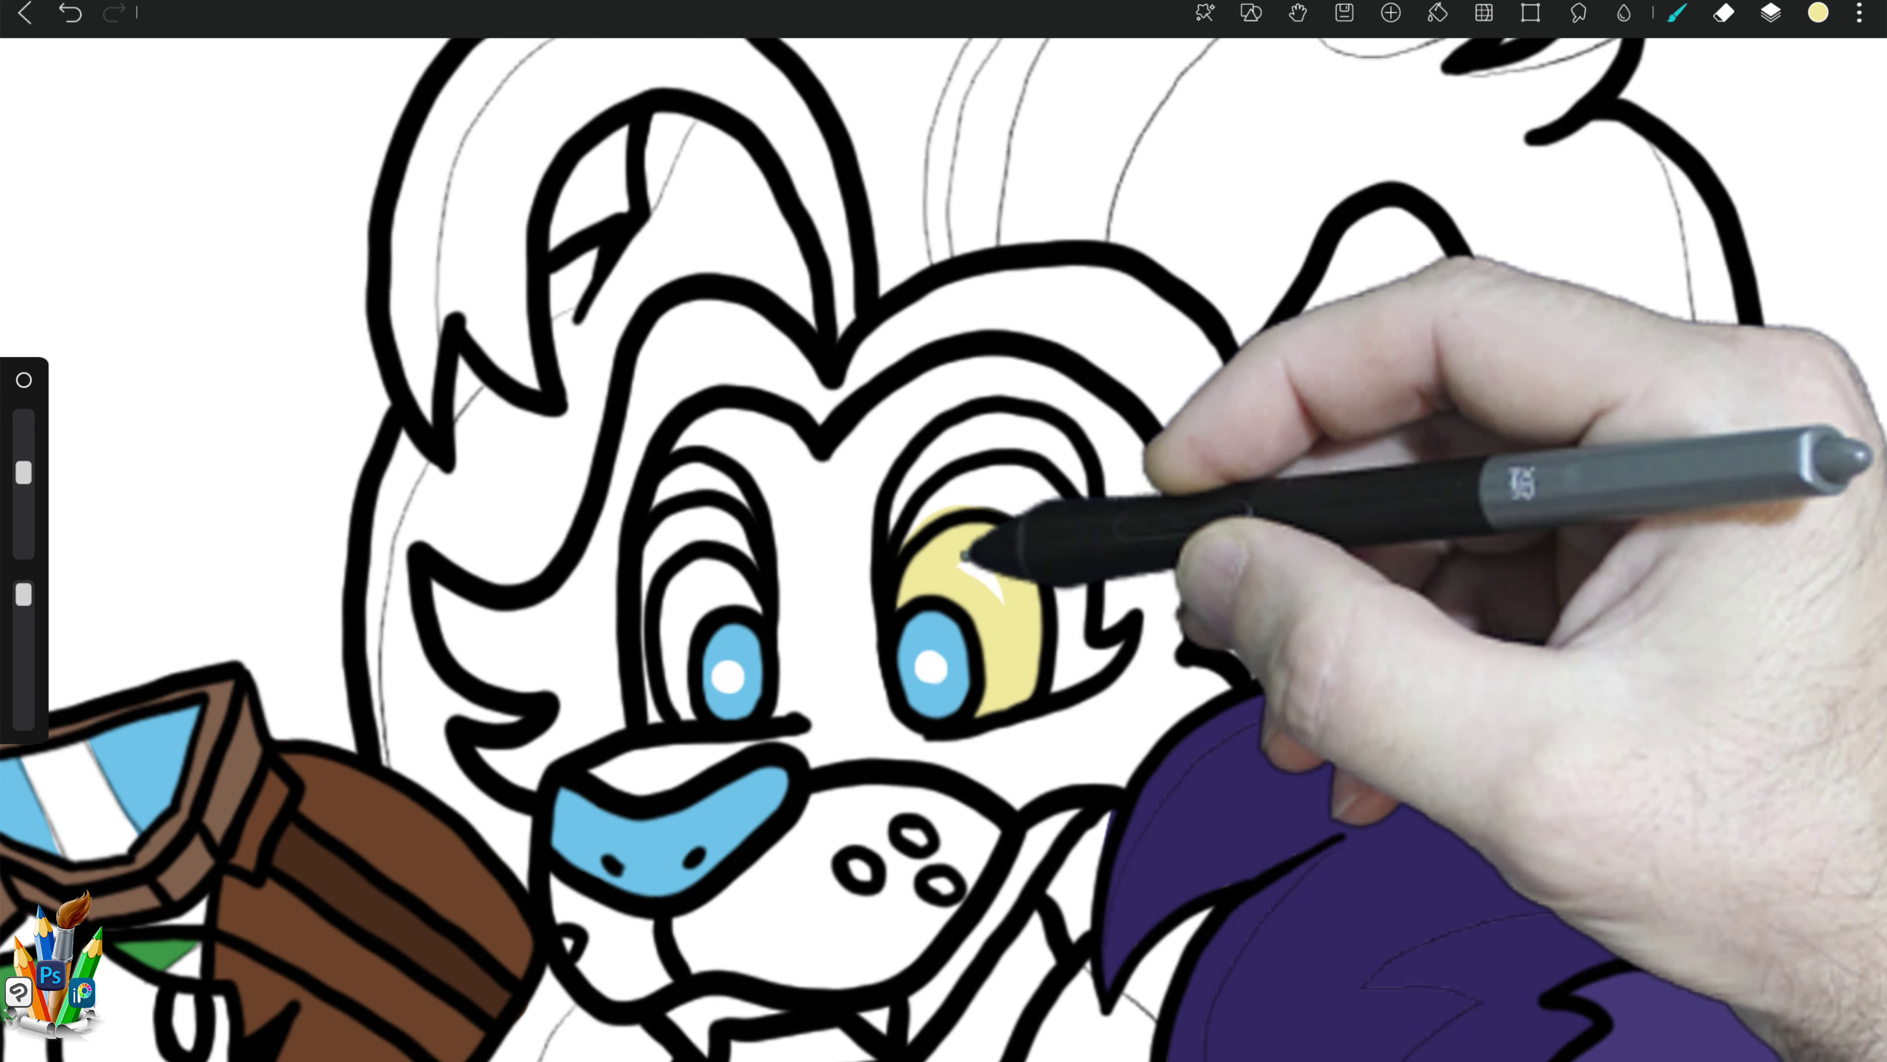
mouse_move(698, 572)
left_mouse_down()
mouse_move(681, 713)
mouse_move(713, 595)
left_mouse_up()
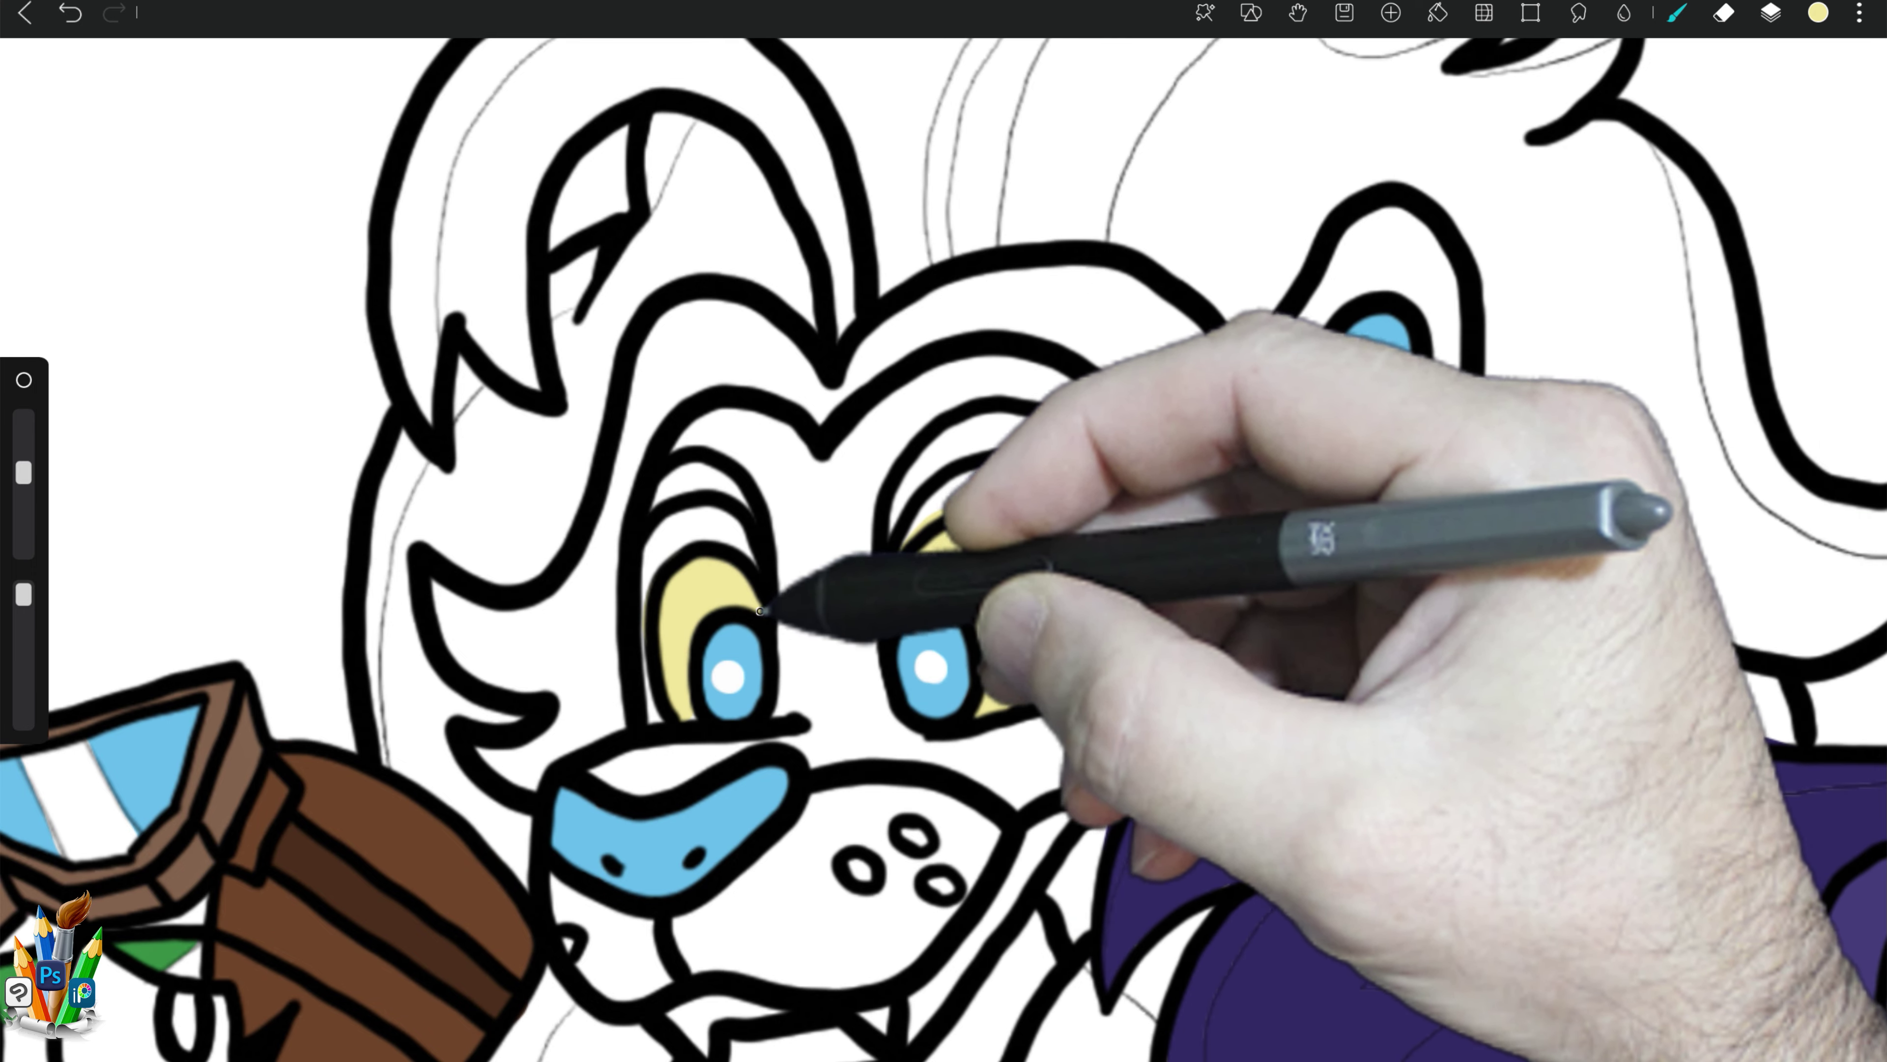
Step: Clean the iris edges with the eraser and fill the muzzle below the nose pale yellow
key("e")
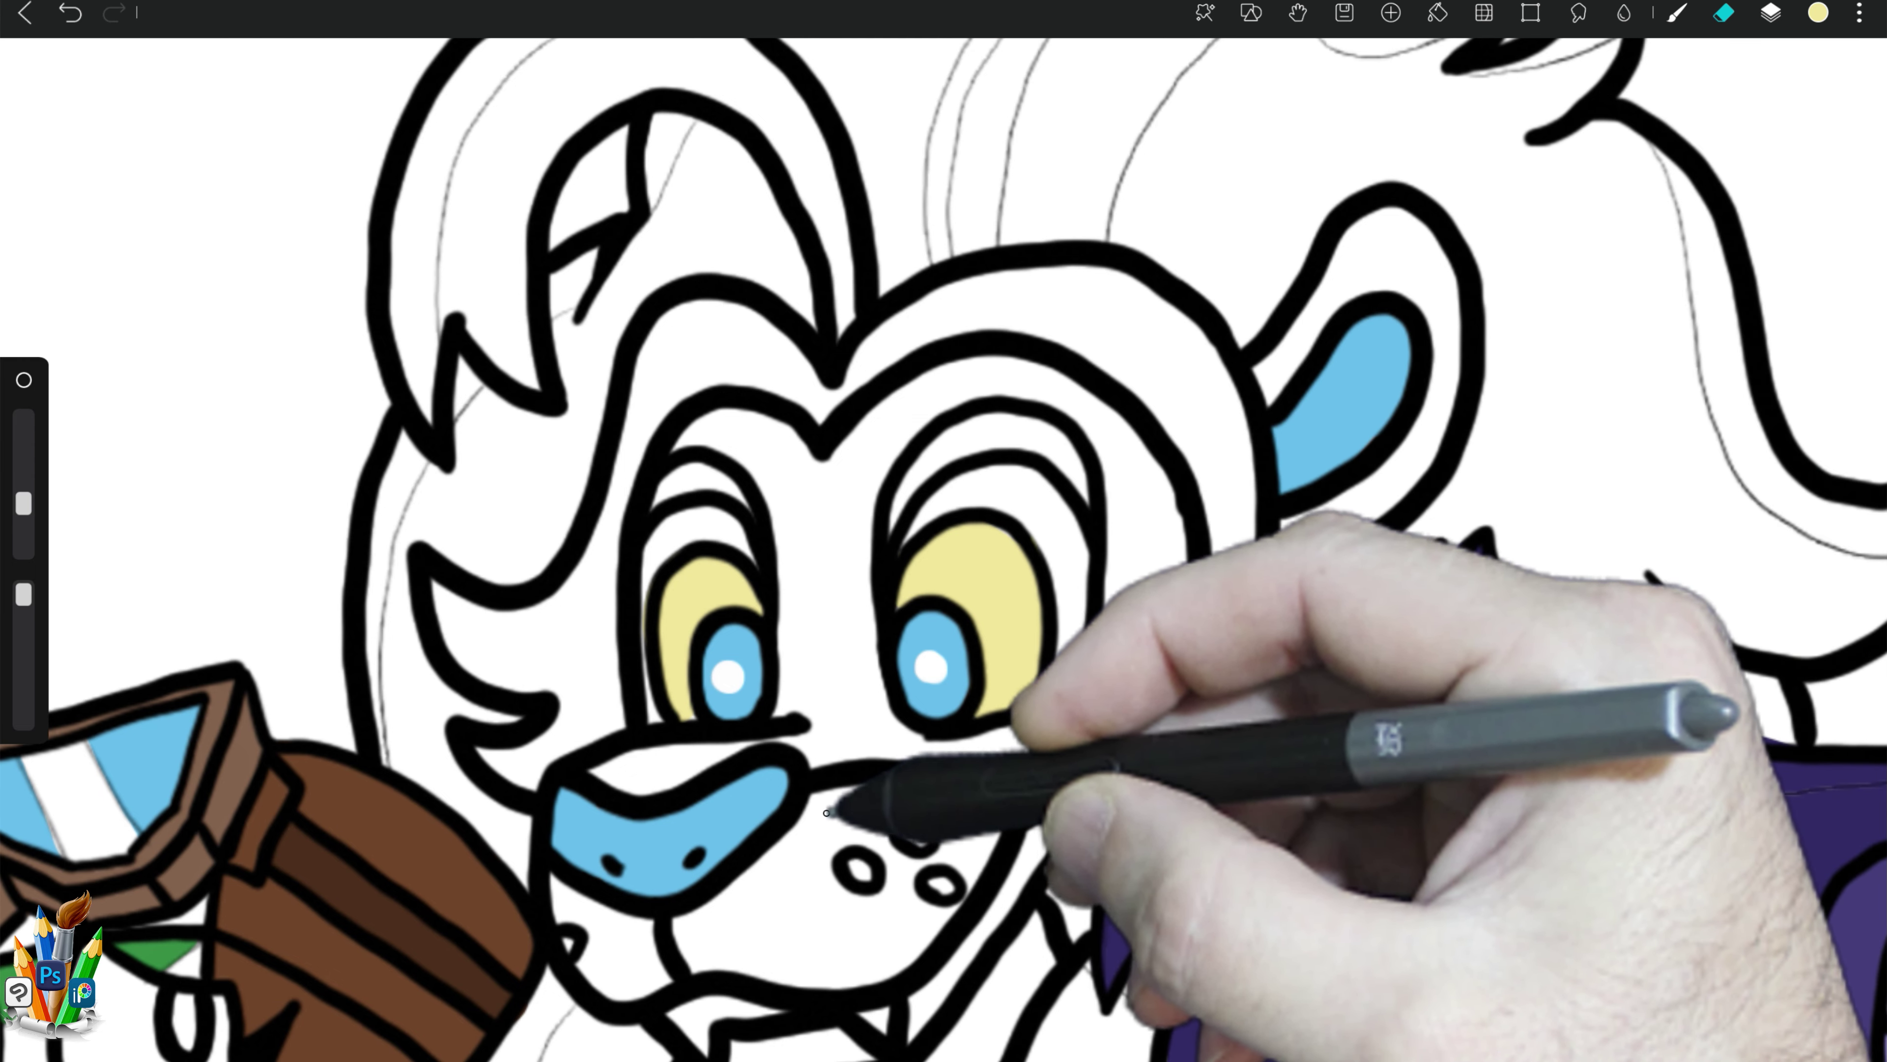
key("b")
mouse_move(839, 795)
left_mouse_down()
mouse_move(691, 918)
mouse_move(611, 864)
mouse_move(590, 936)
mouse_move(632, 961)
mouse_move(870, 987)
mouse_move(981, 865)
mouse_move(914, 799)
mouse_move(888, 803)
mouse_move(935, 857)
mouse_move(935, 893)
mouse_move(906, 843)
mouse_move(875, 938)
left_mouse_up()
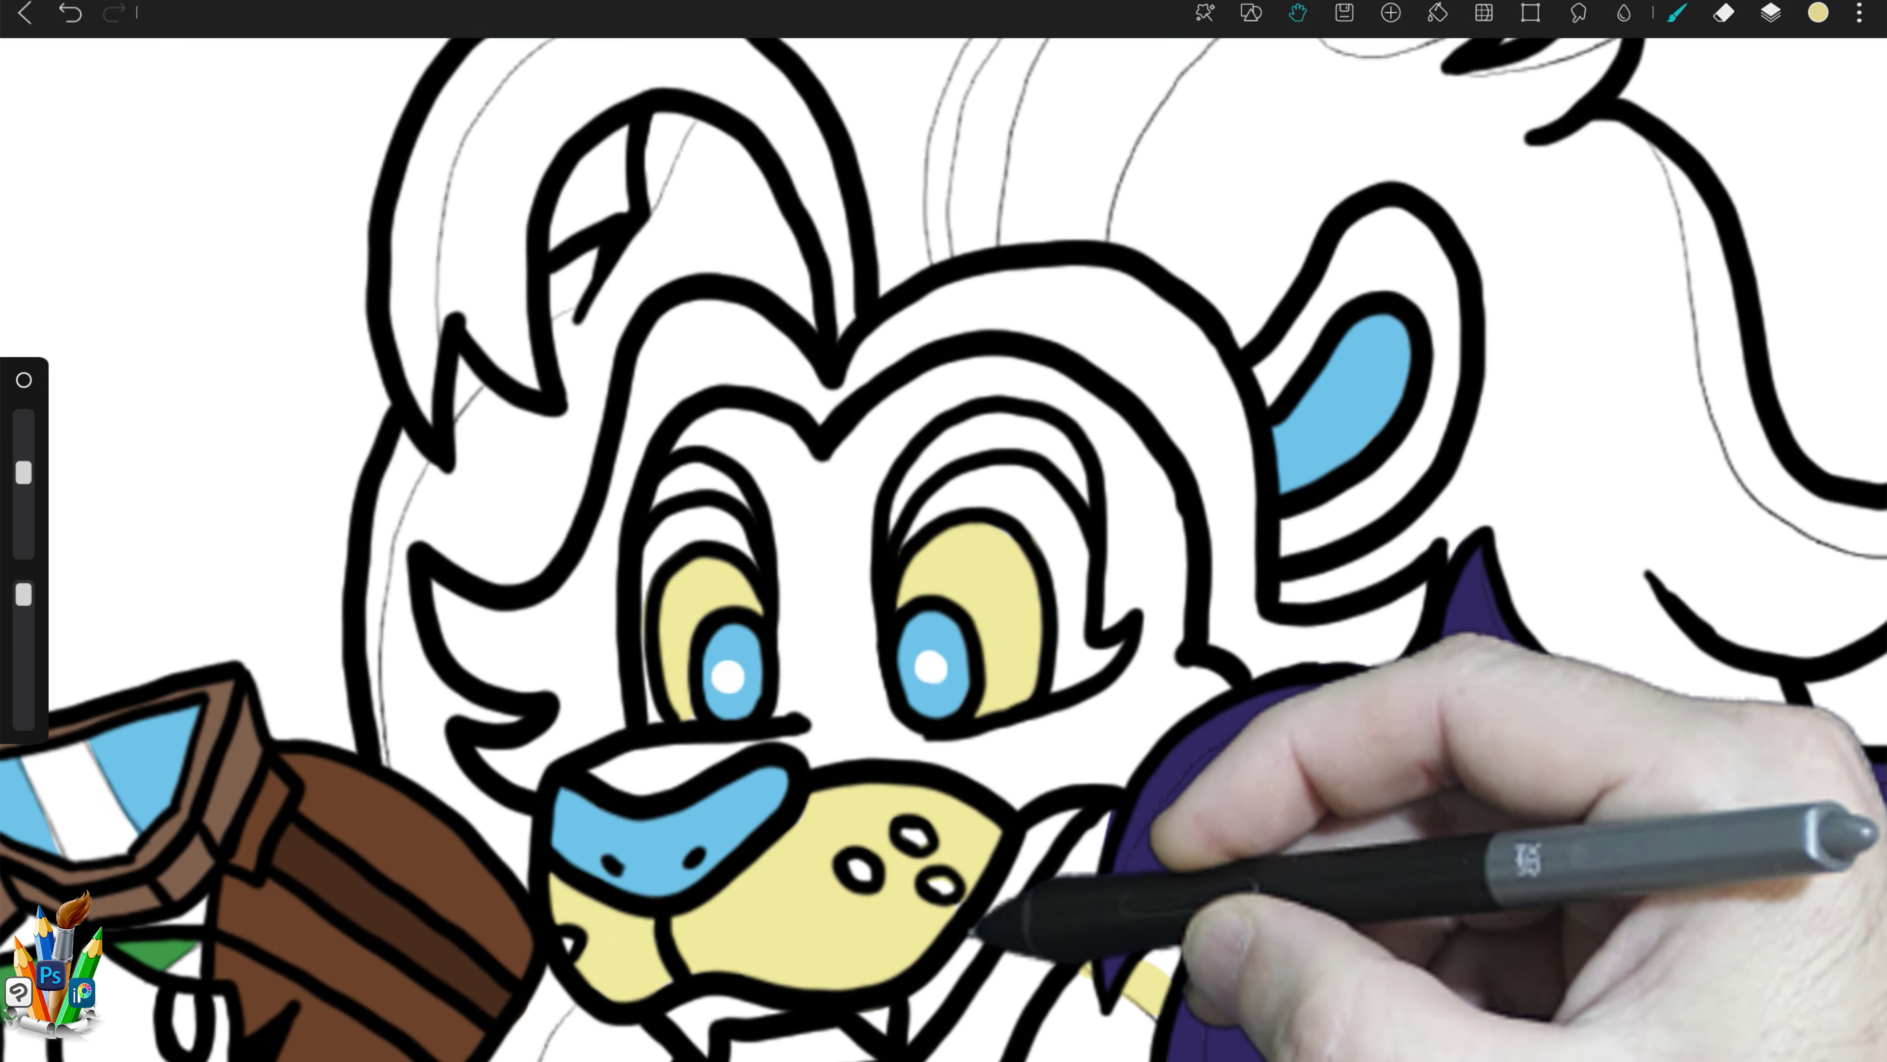
left_click_drag(1138, 877, 921, 1007)
left_click_drag(1104, 141, 865, 517)
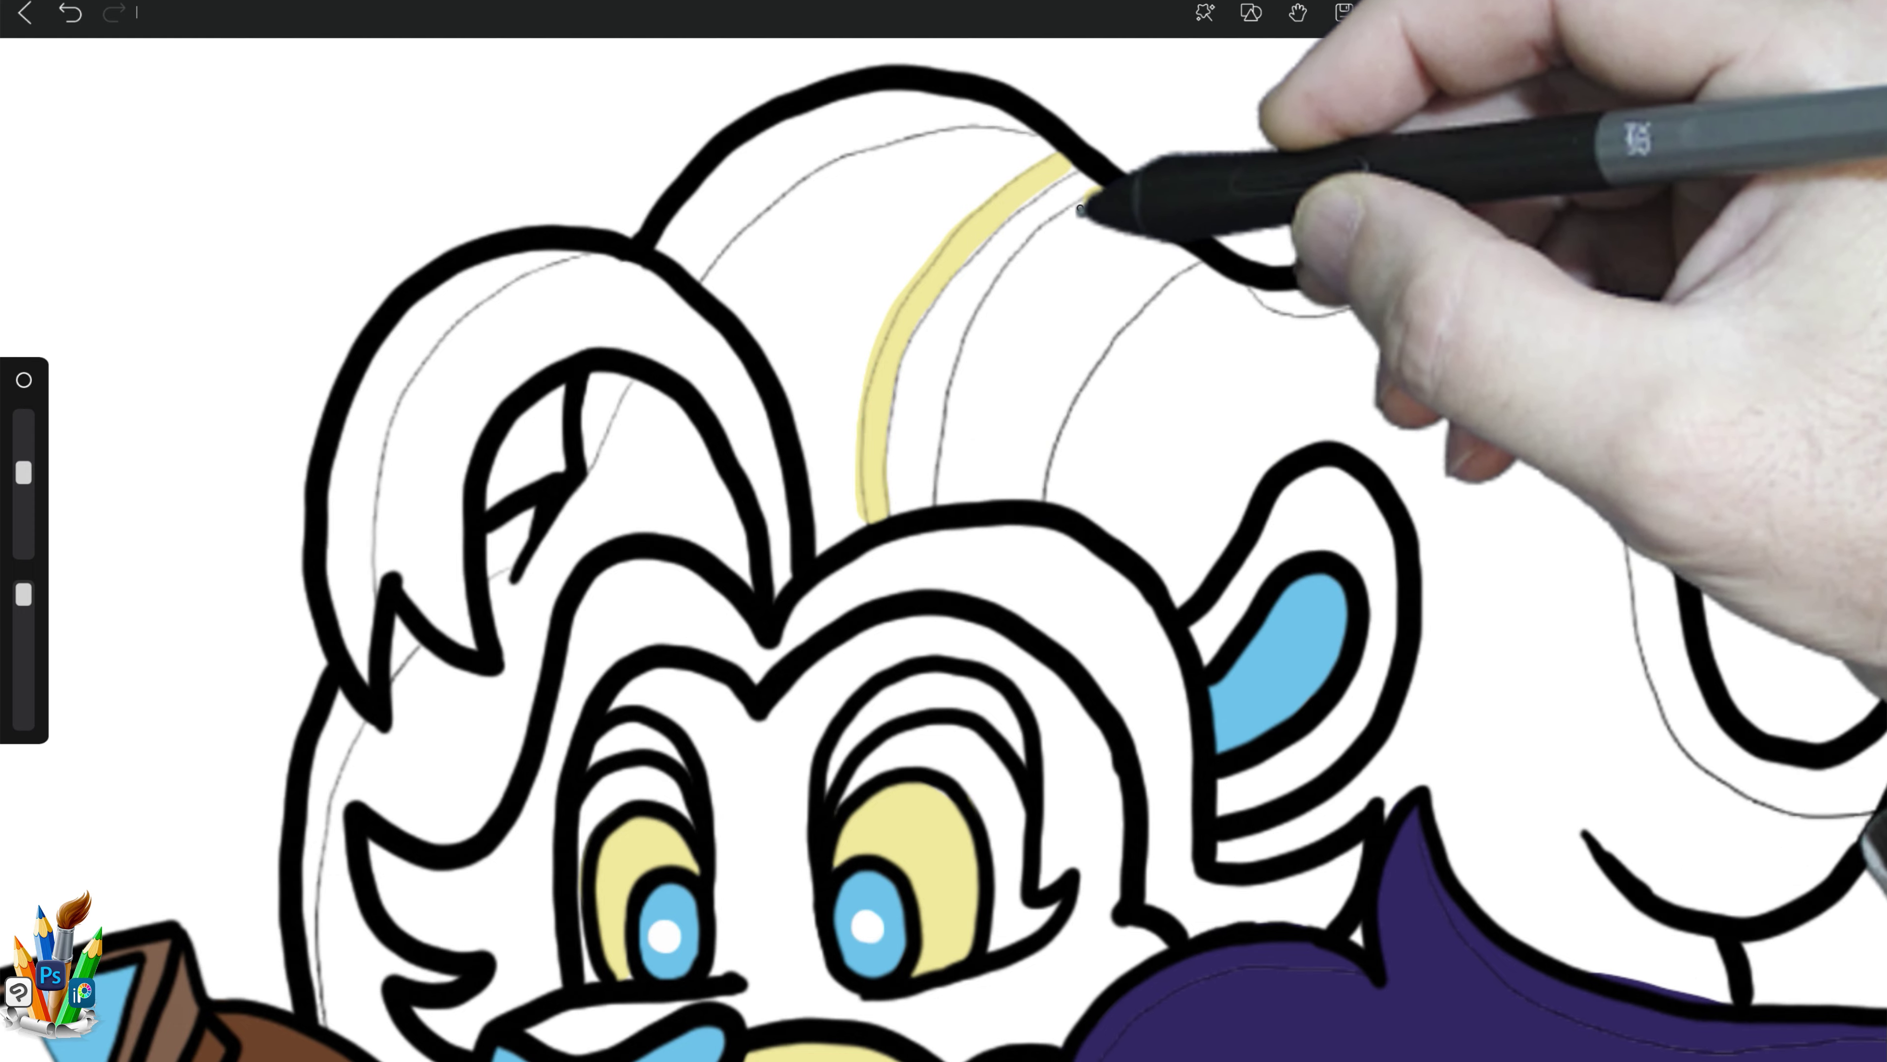
Step: Paint pale yellow streaks along the lion's mane strands, erasing the spillover
left_click_drag(1107, 193, 925, 505)
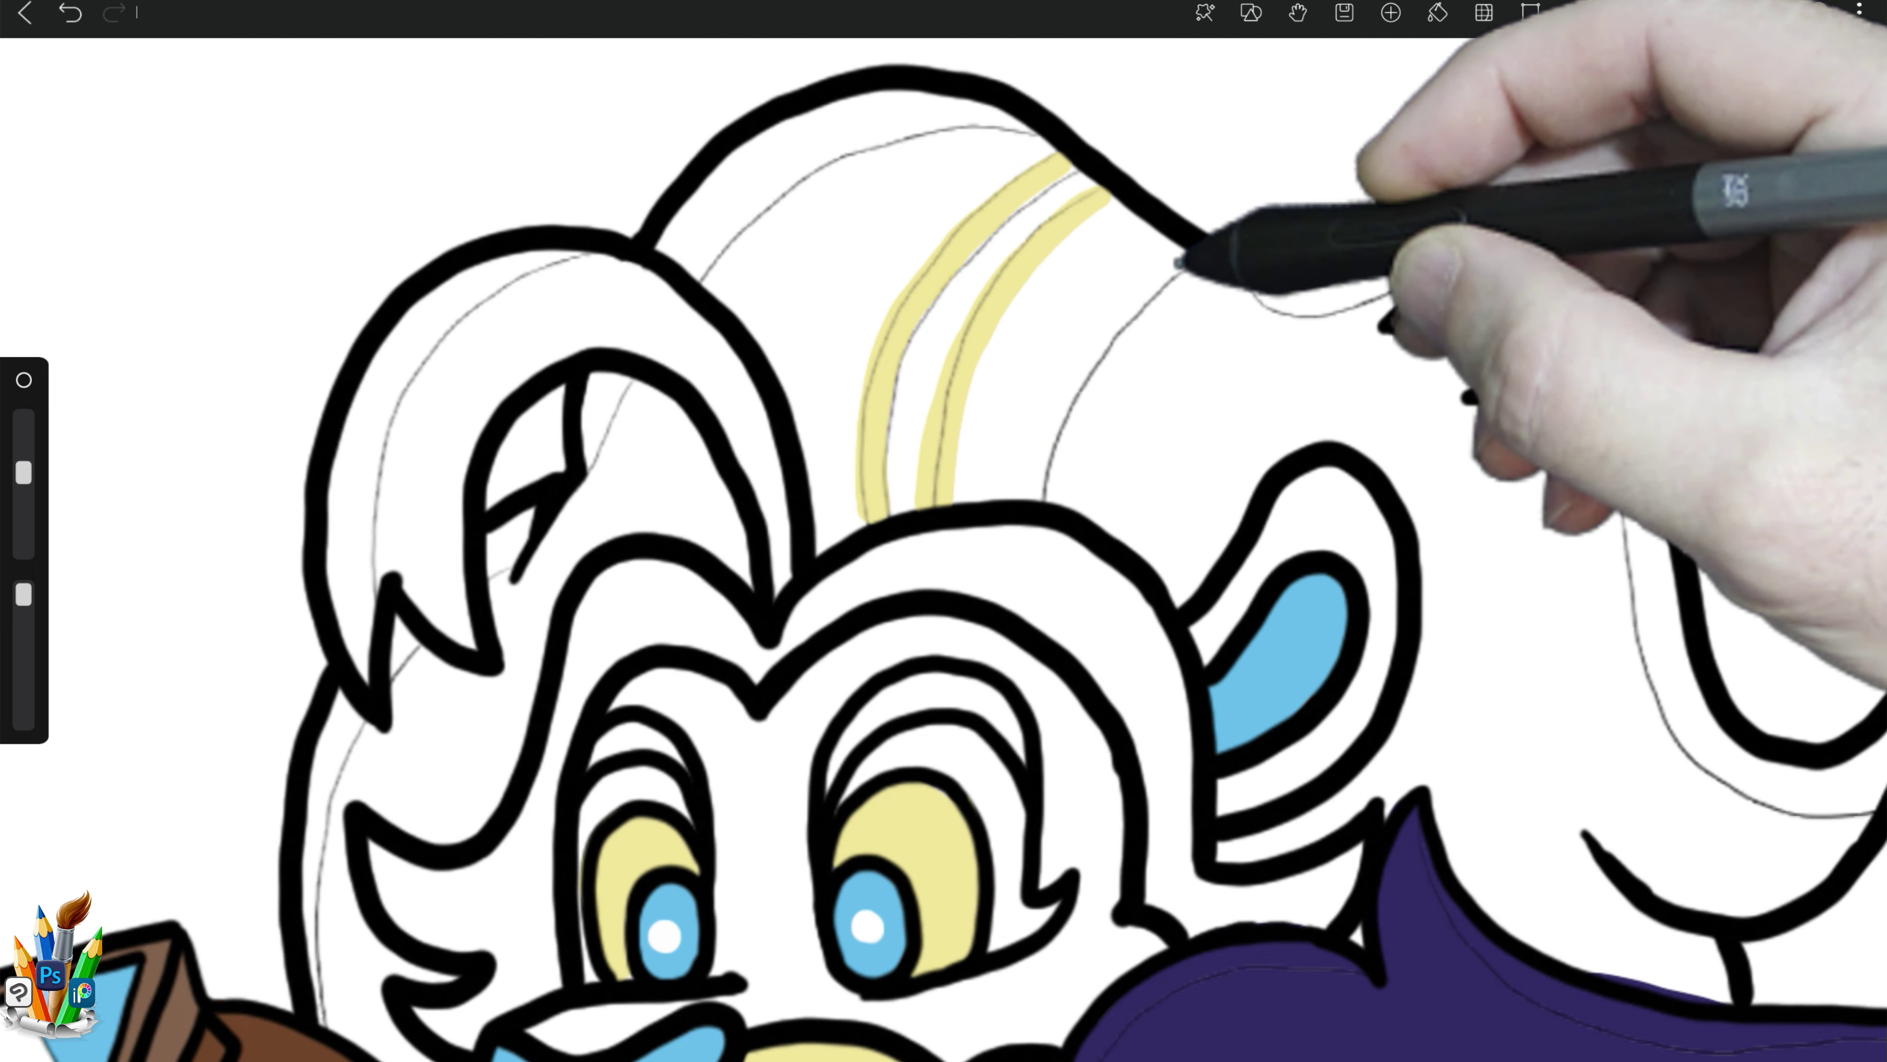
mouse_move(1197, 256)
left_mouse_down()
mouse_move(1116, 307)
mouse_move(1021, 498)
left_mouse_up()
key("bracketleft")
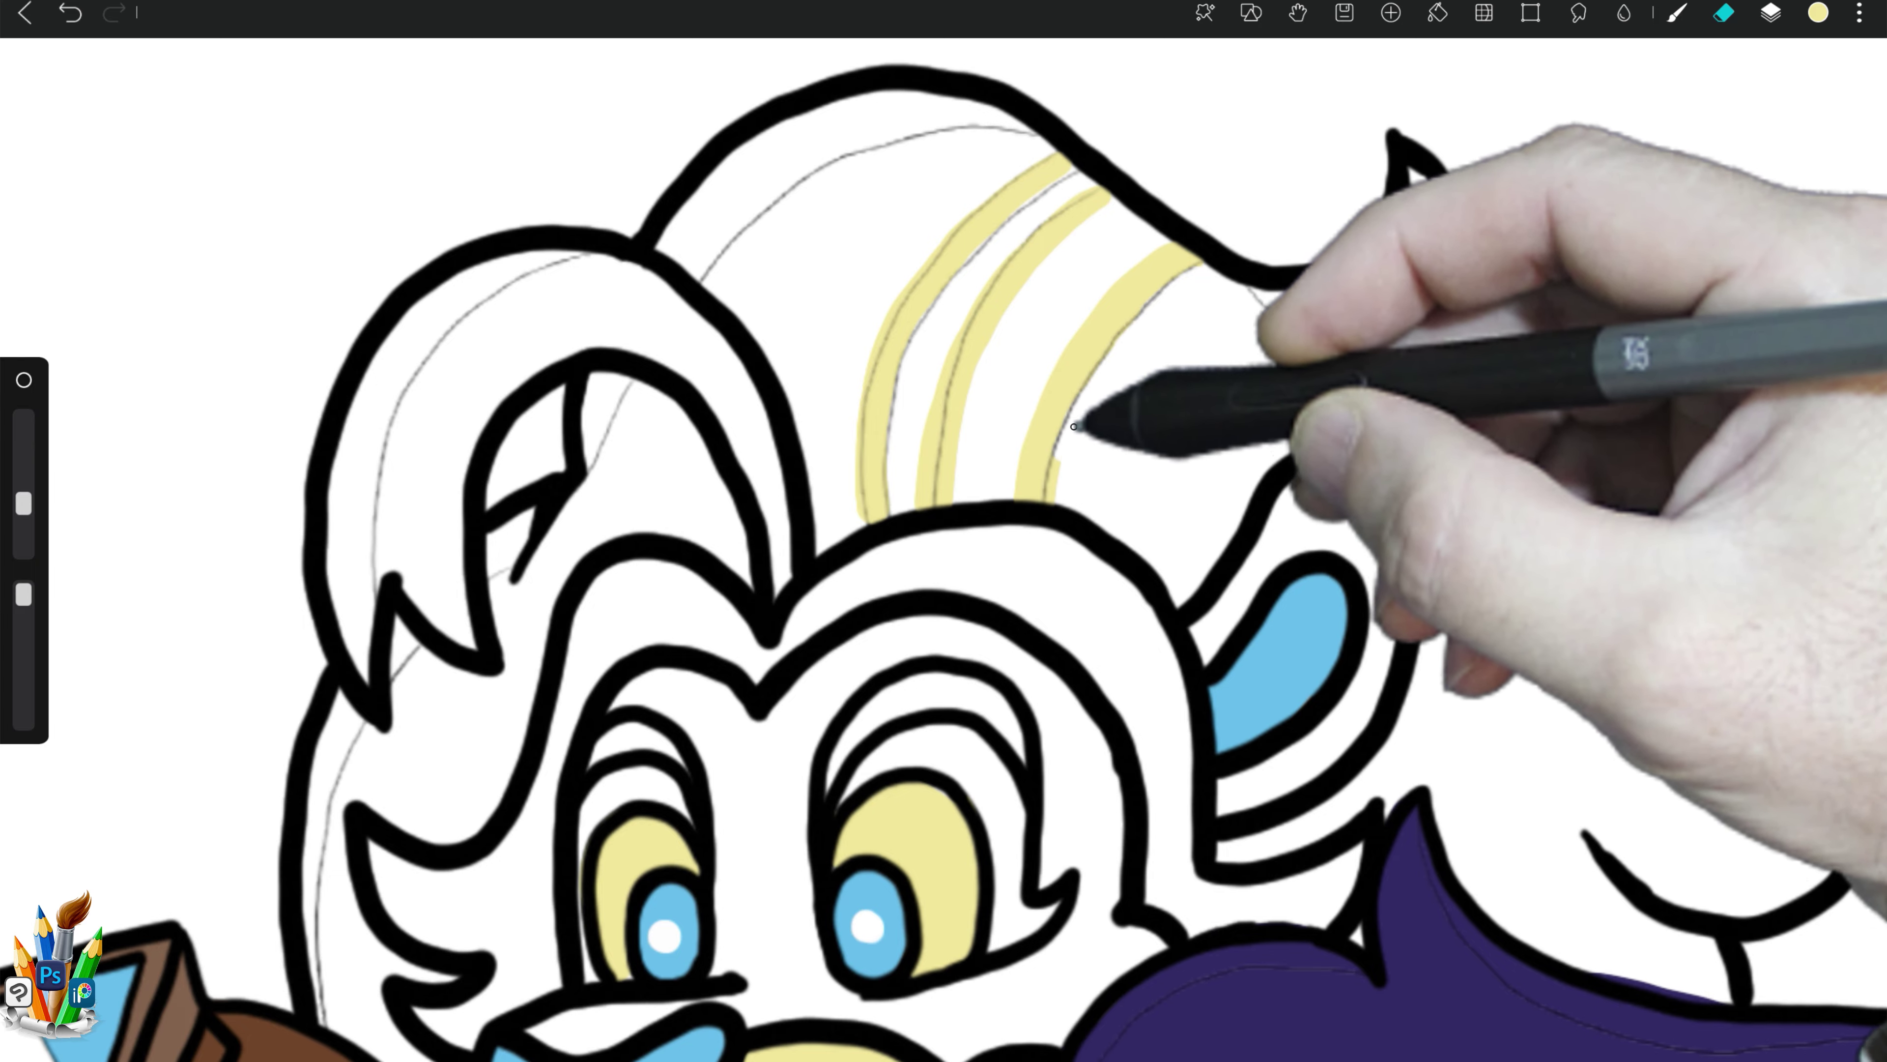
left_click_drag(936, 374, 921, 475)
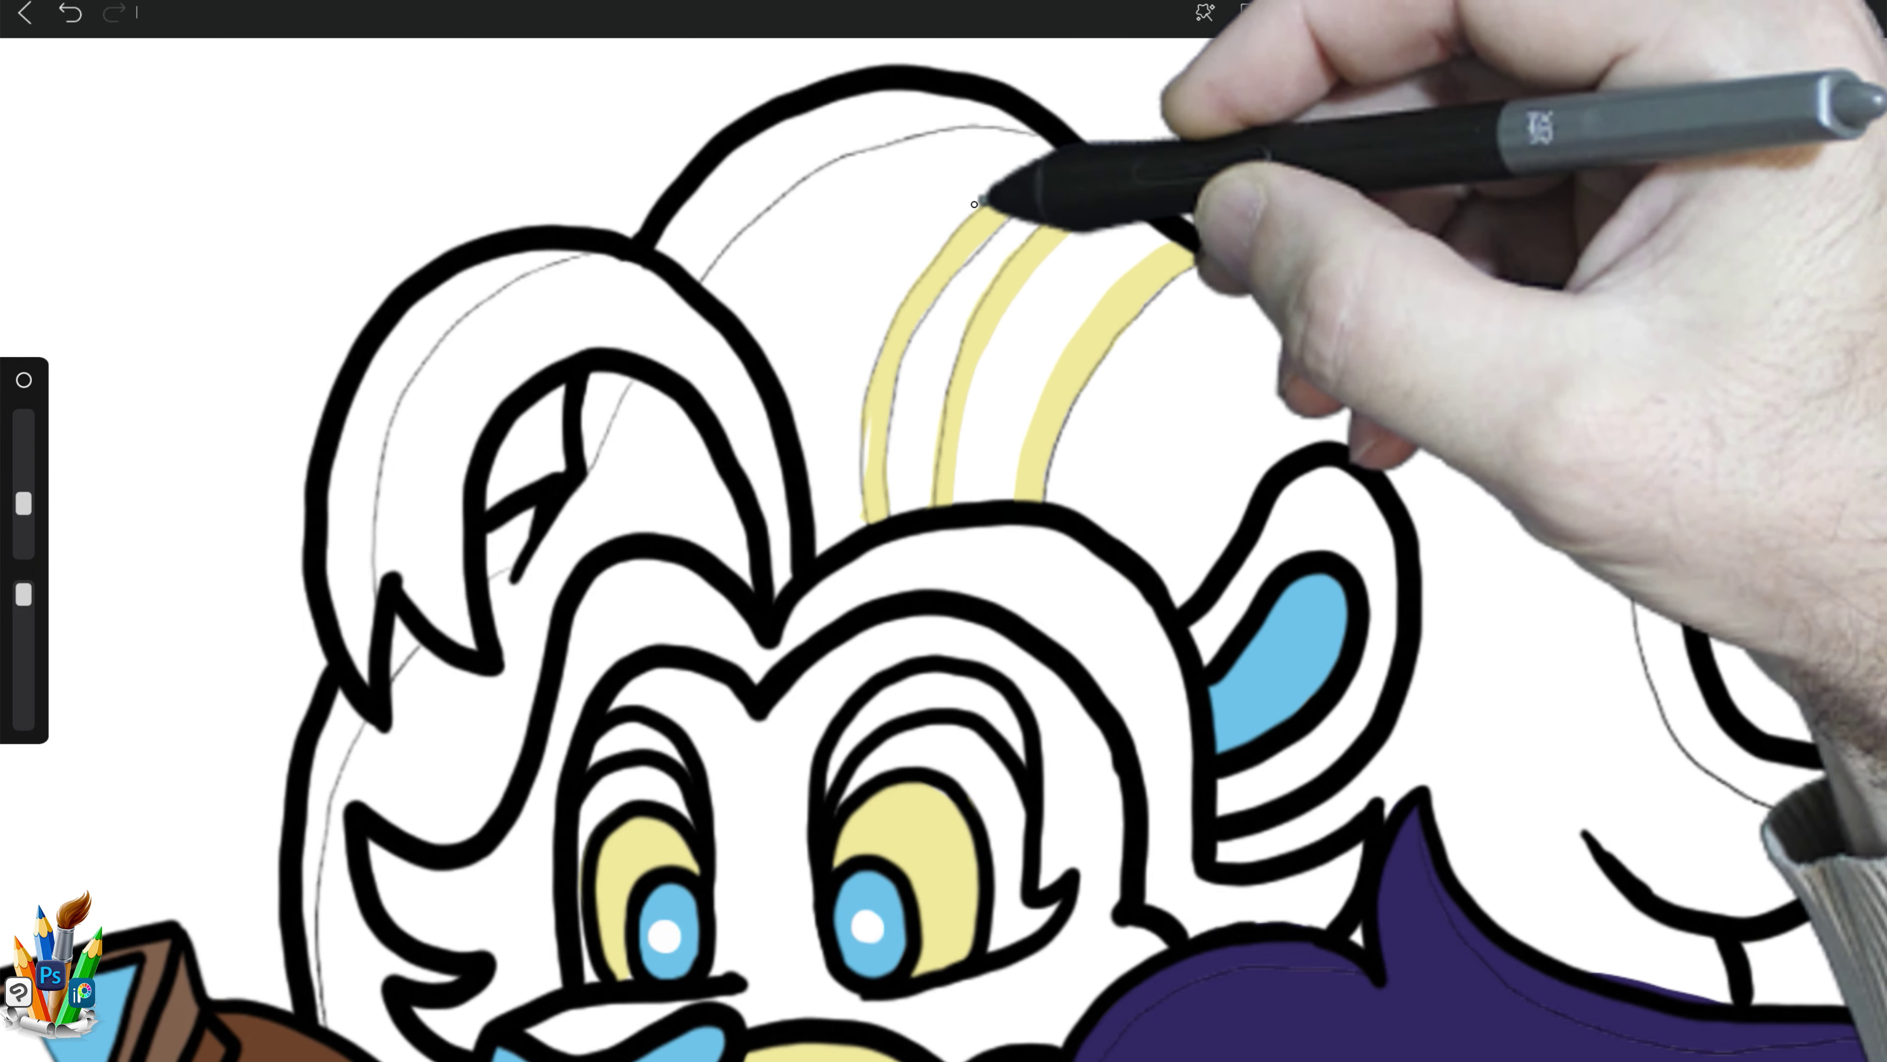
key("b")
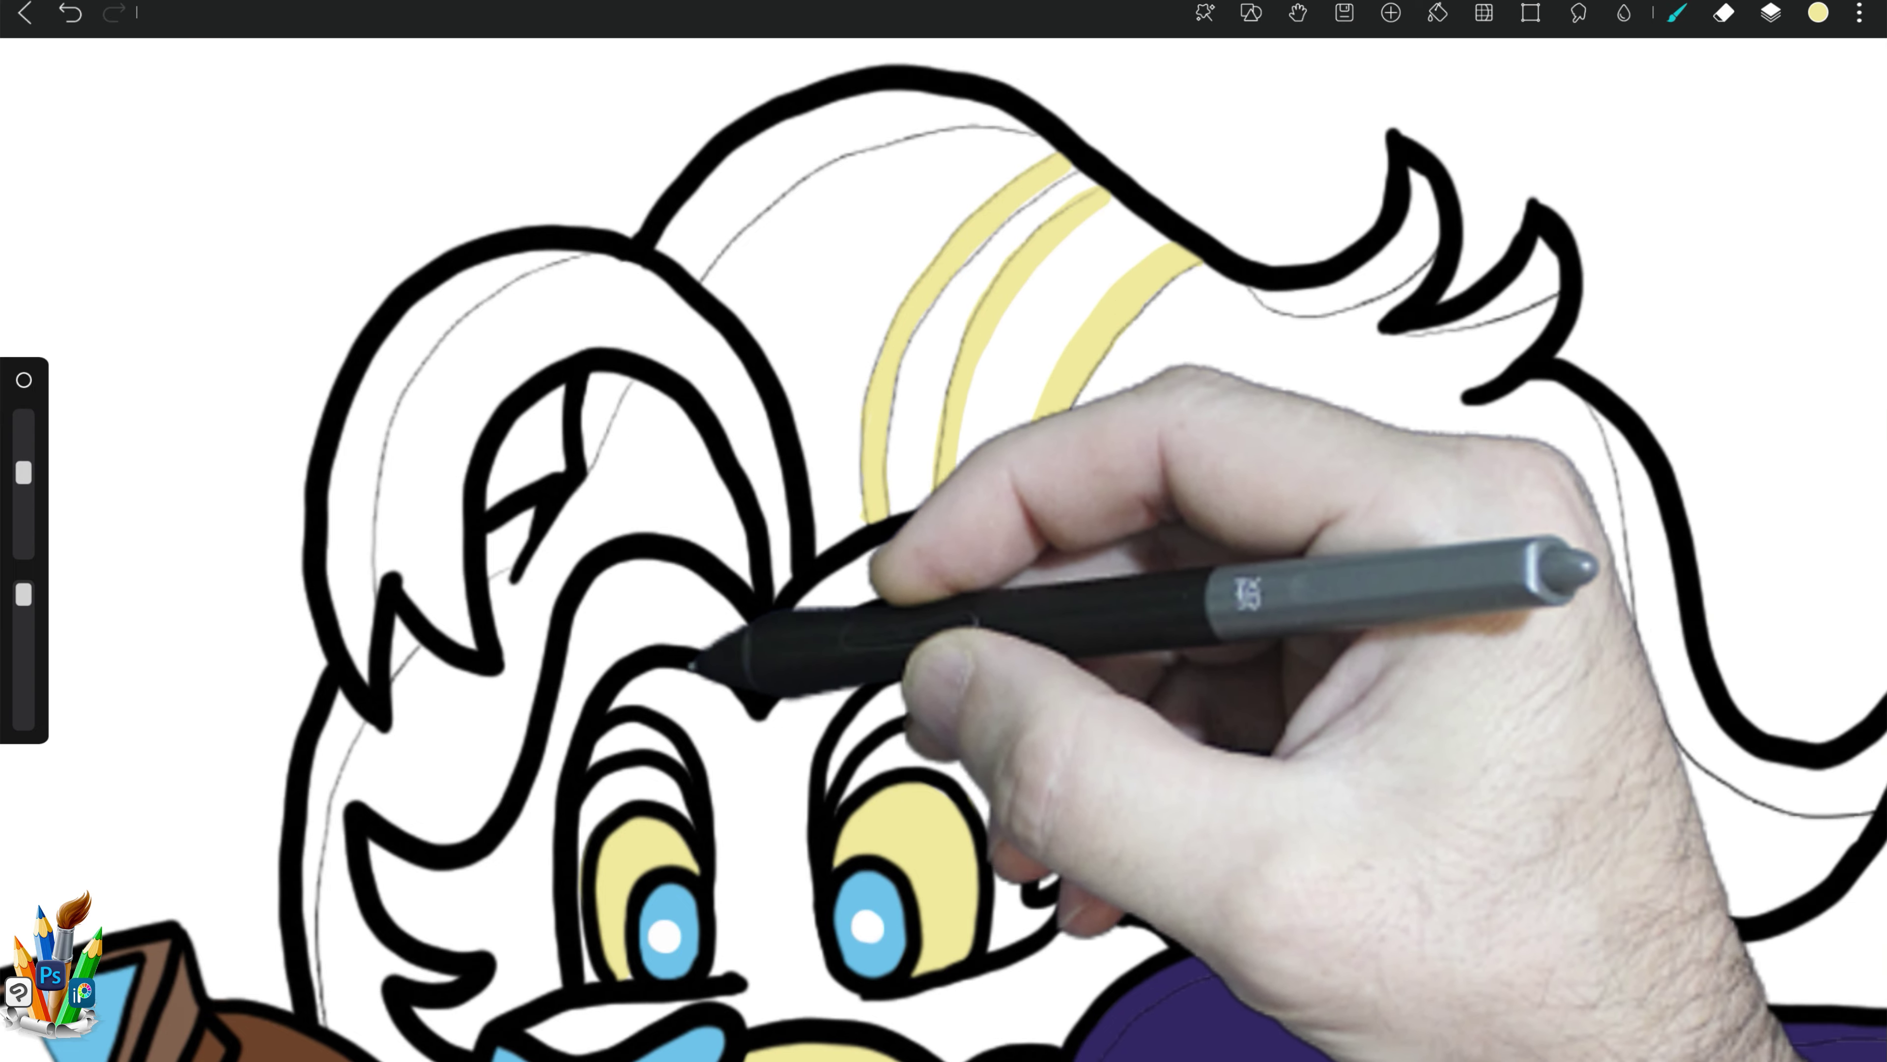
Step: Paint pale yellow beside the lion's muzzle and chin
left_click_drag(695, 724, 791, 443)
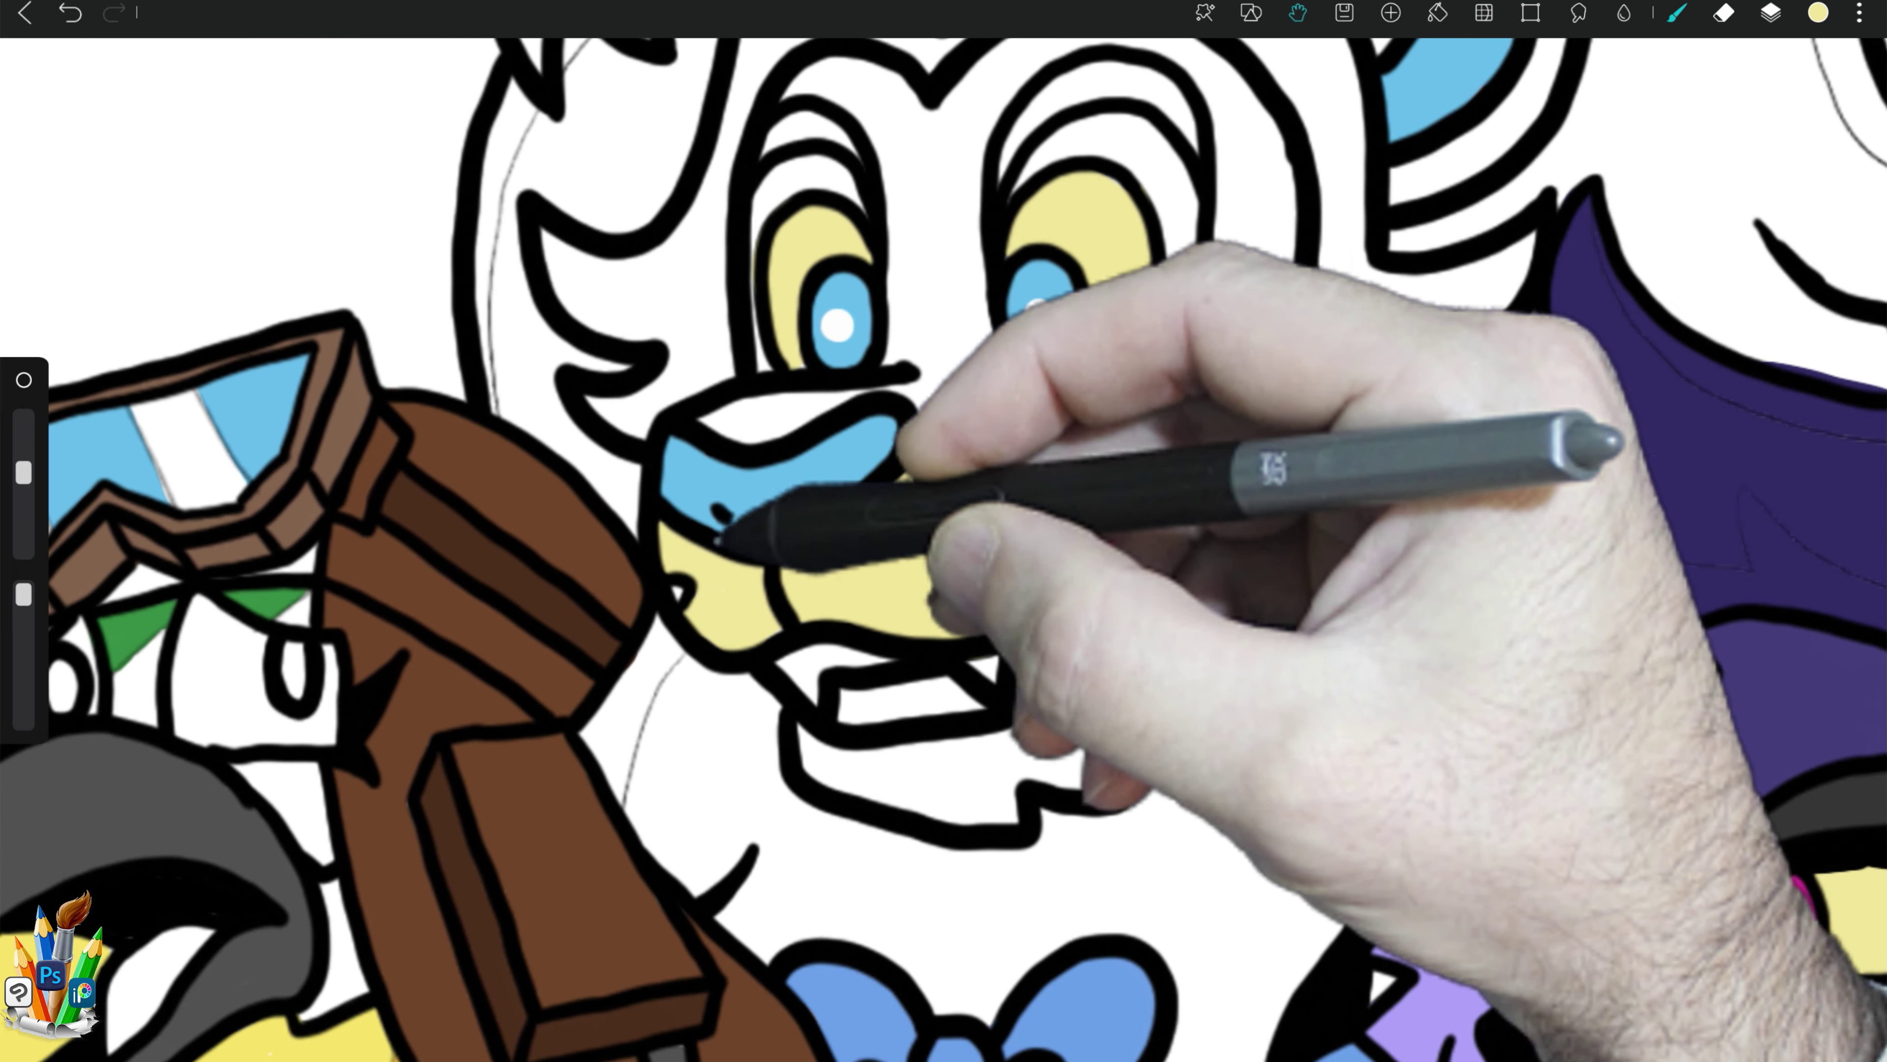
key("b")
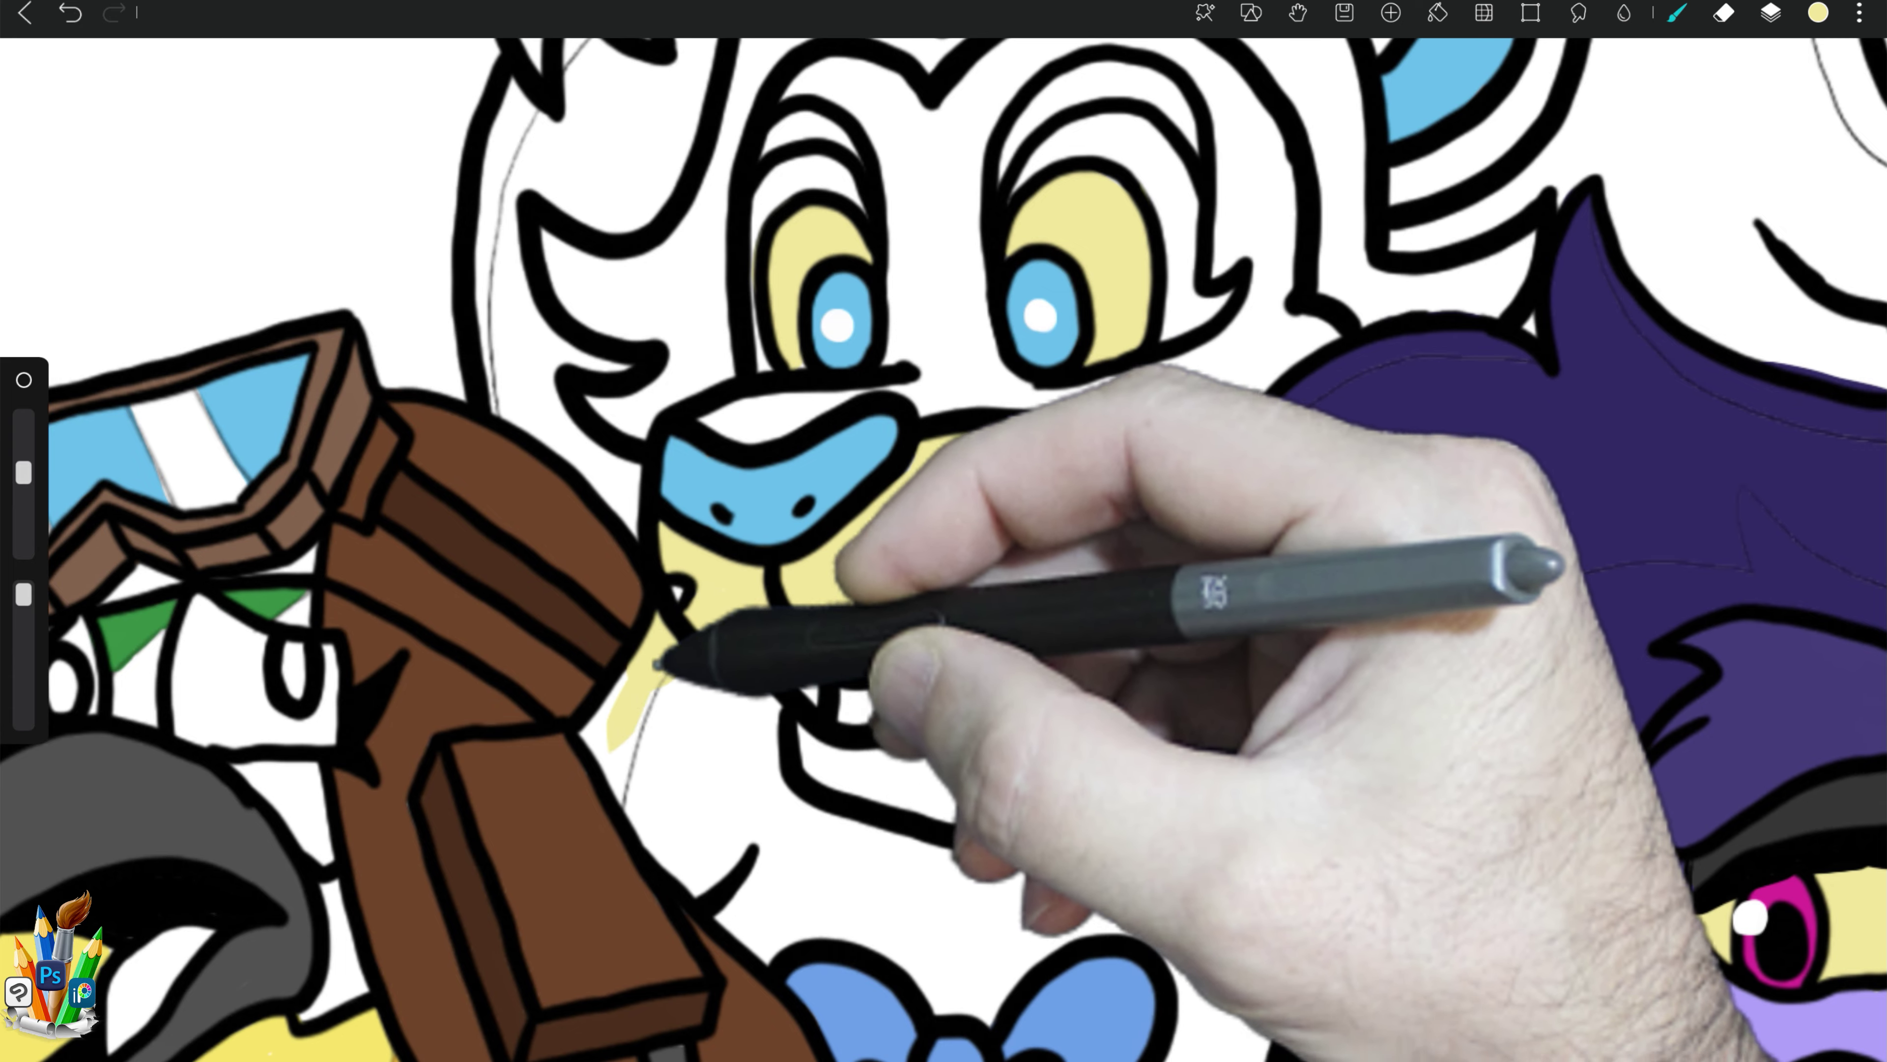
left_click_drag(672, 654, 592, 734)
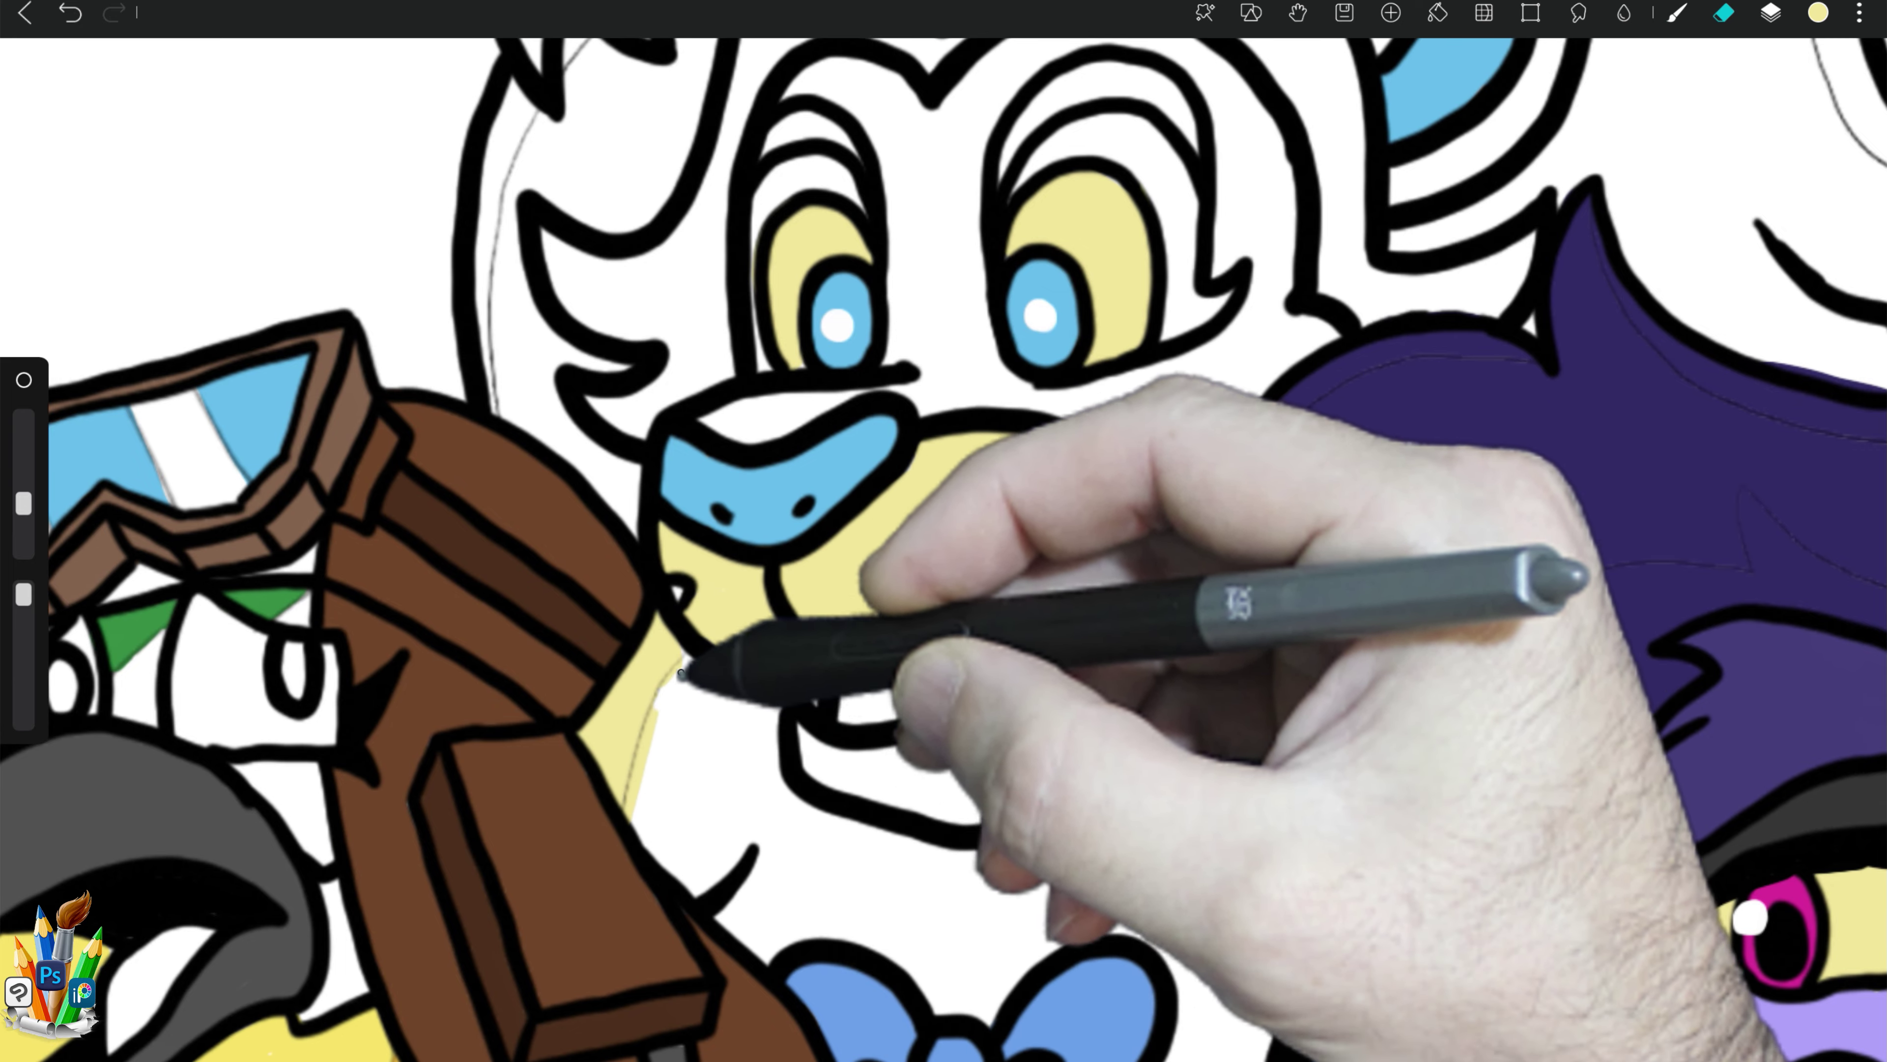
key("e")
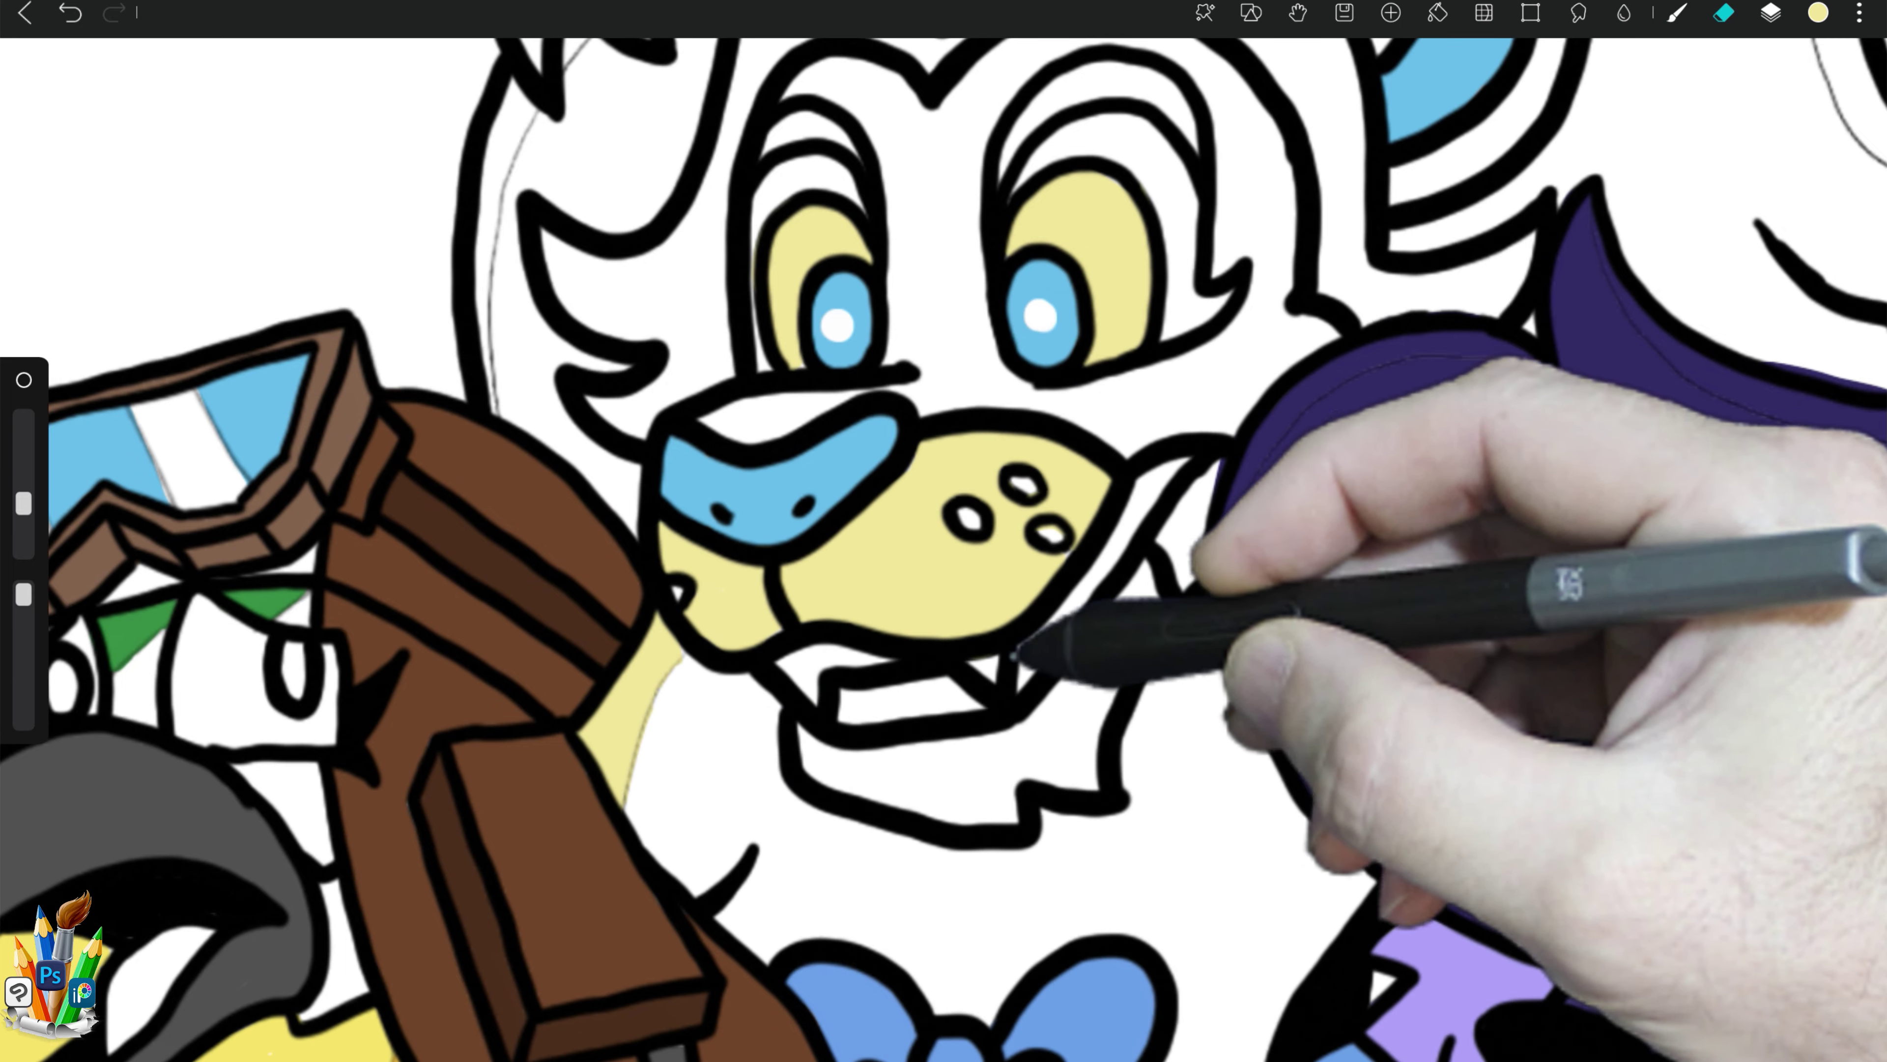
Step: Fill the lion's muzzle spots dark grey
left_click(1029, 482)
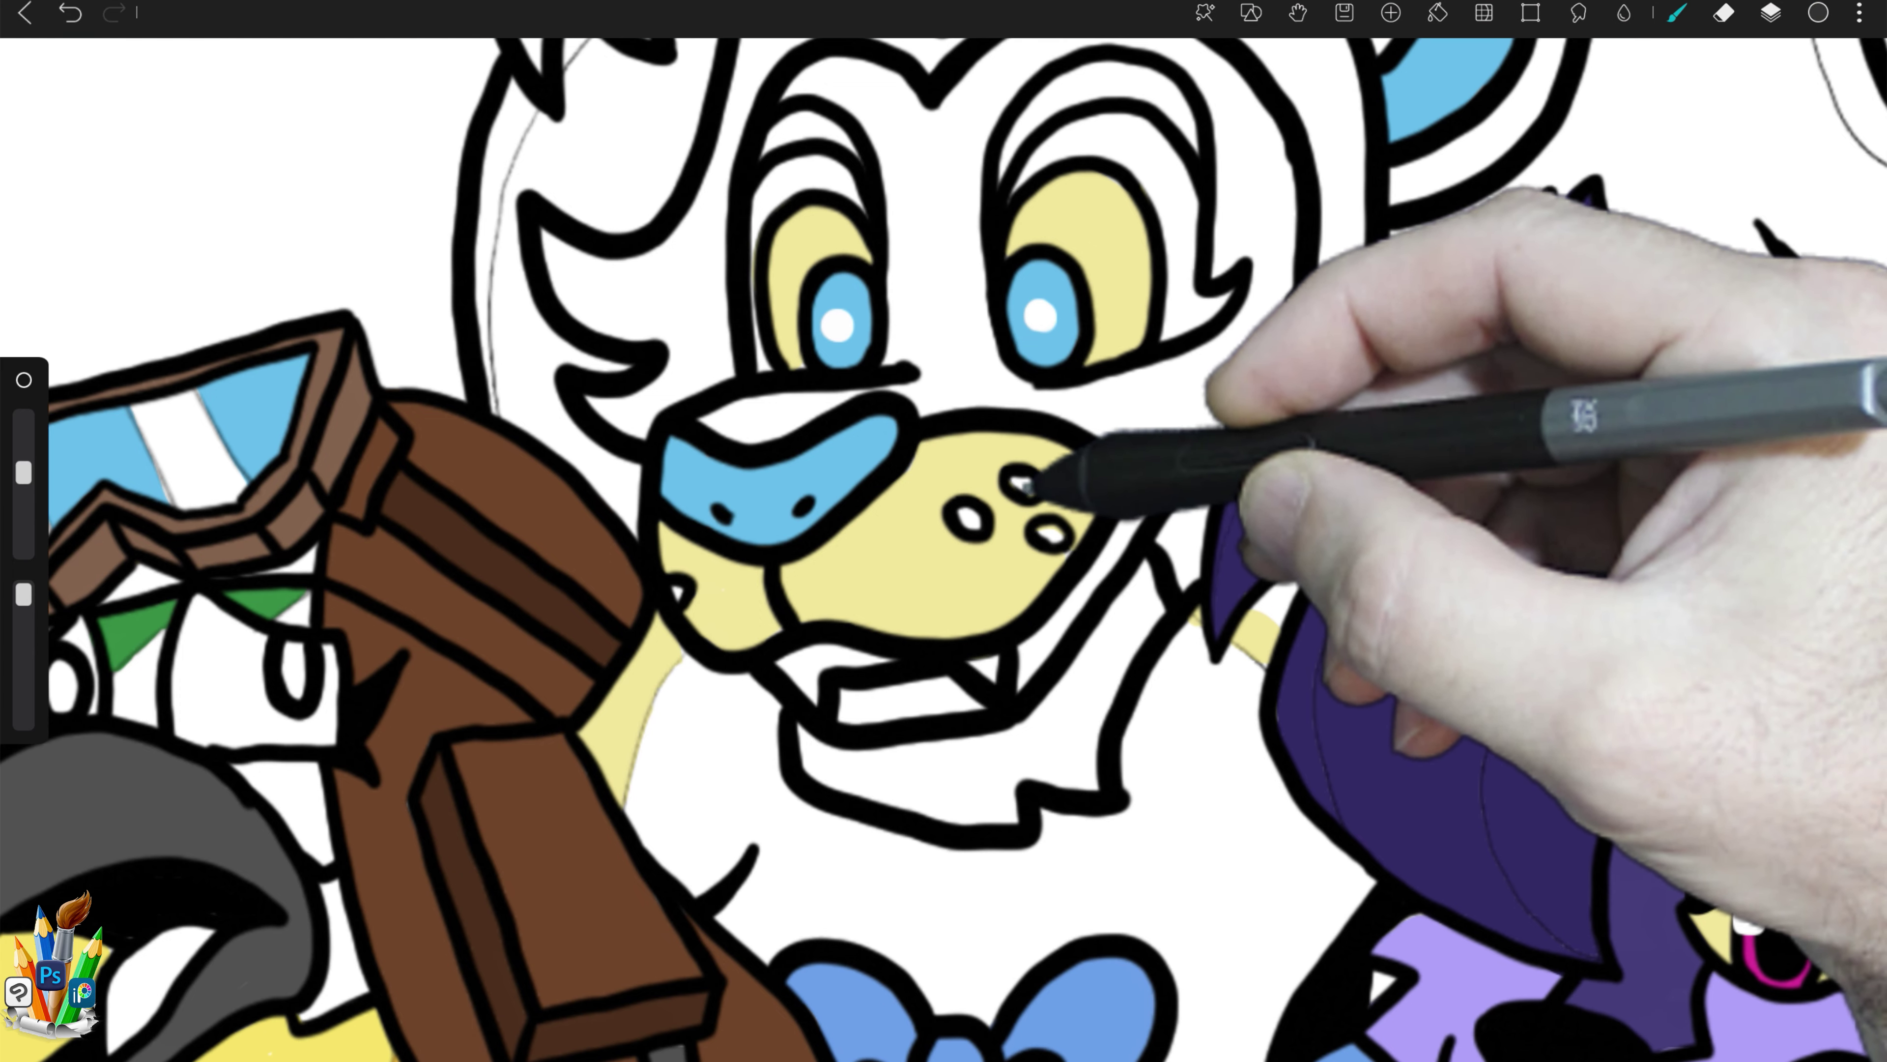
left_click(1024, 482)
left_click(1049, 532)
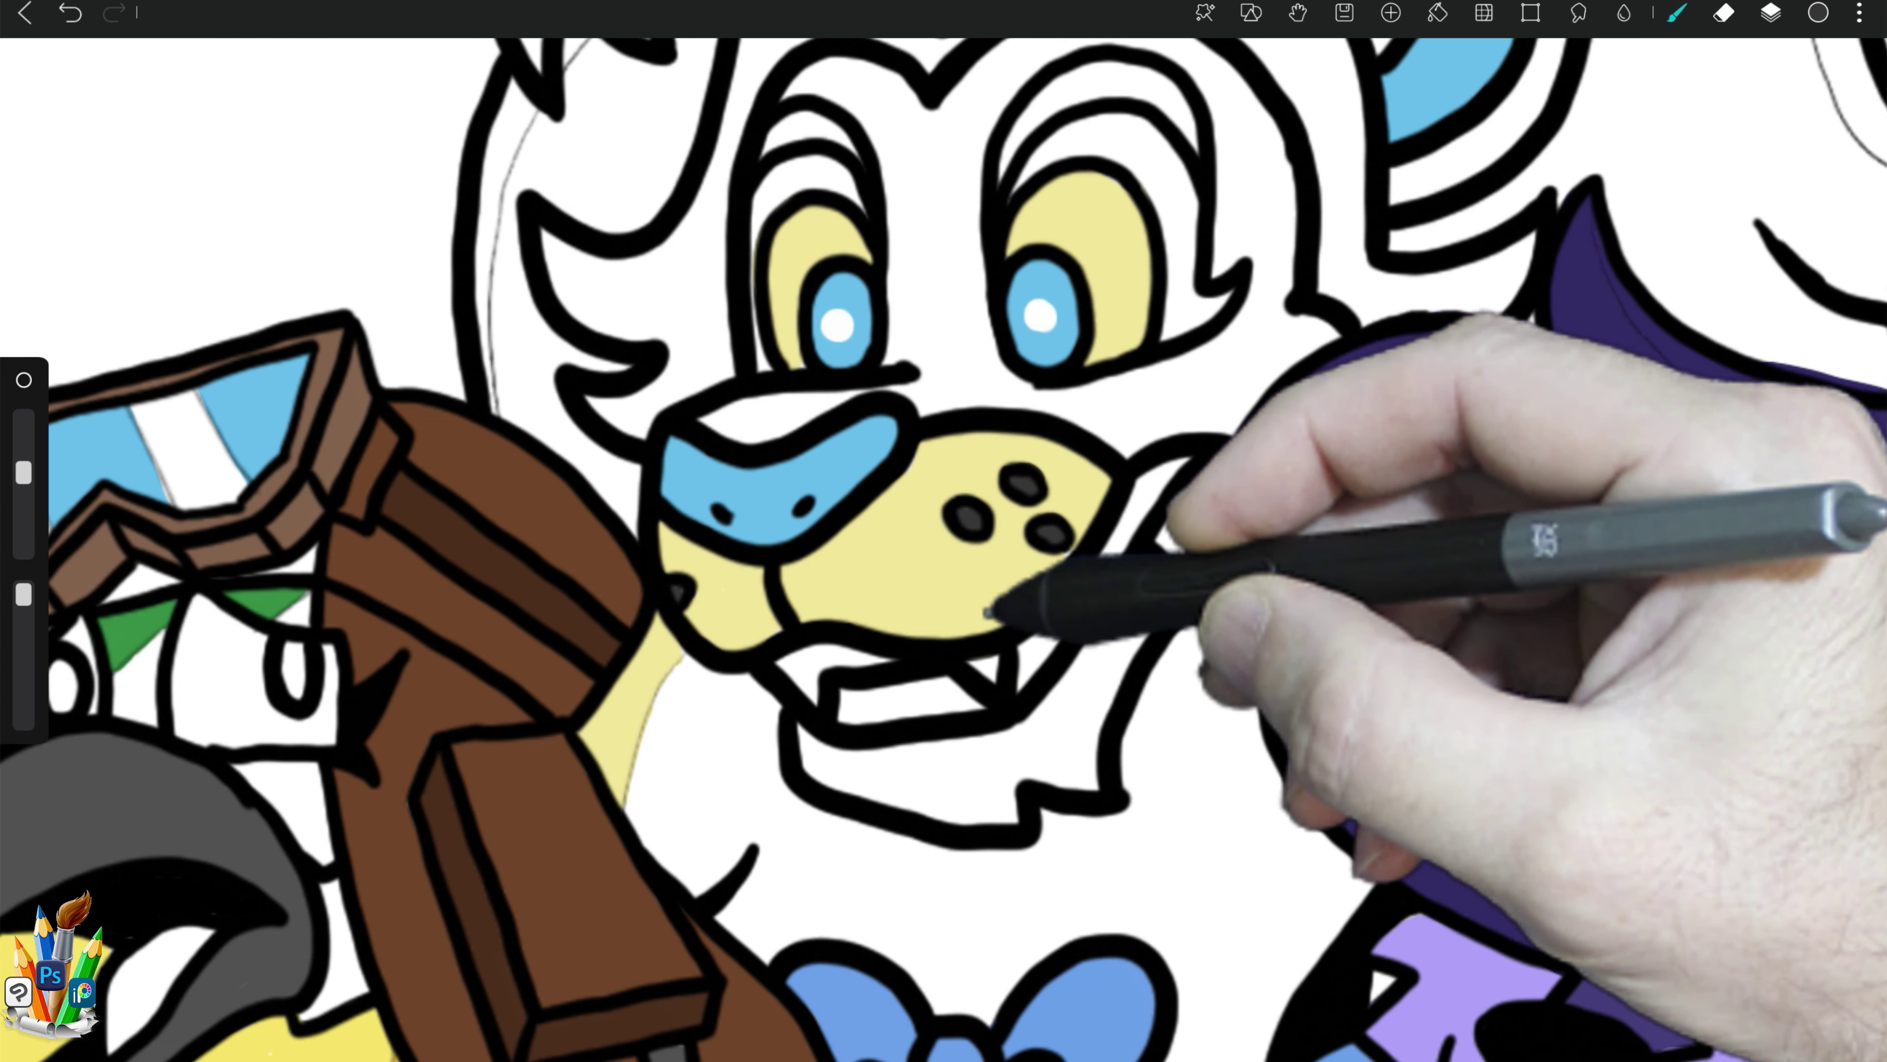
Step: Fill the gap by the lion's cheek with pale yellow
left_click(963, 591)
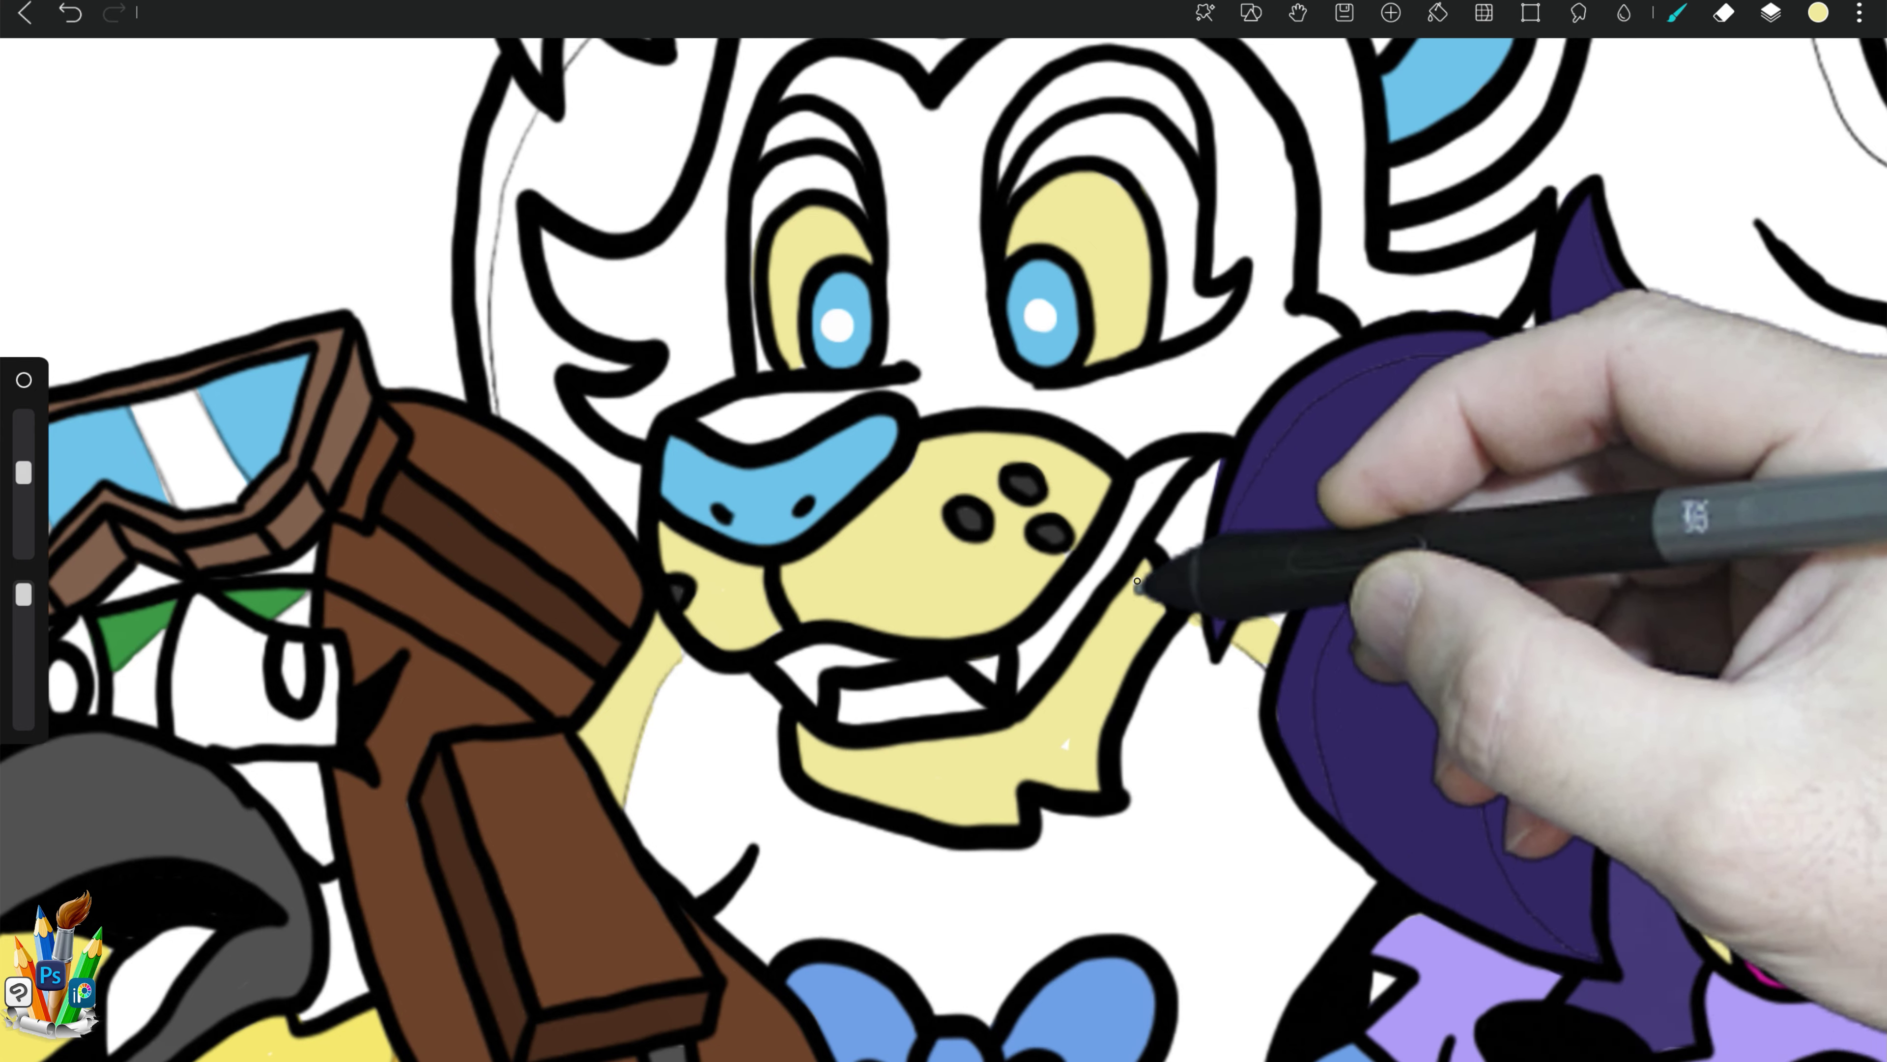
left_click(1252, 628)
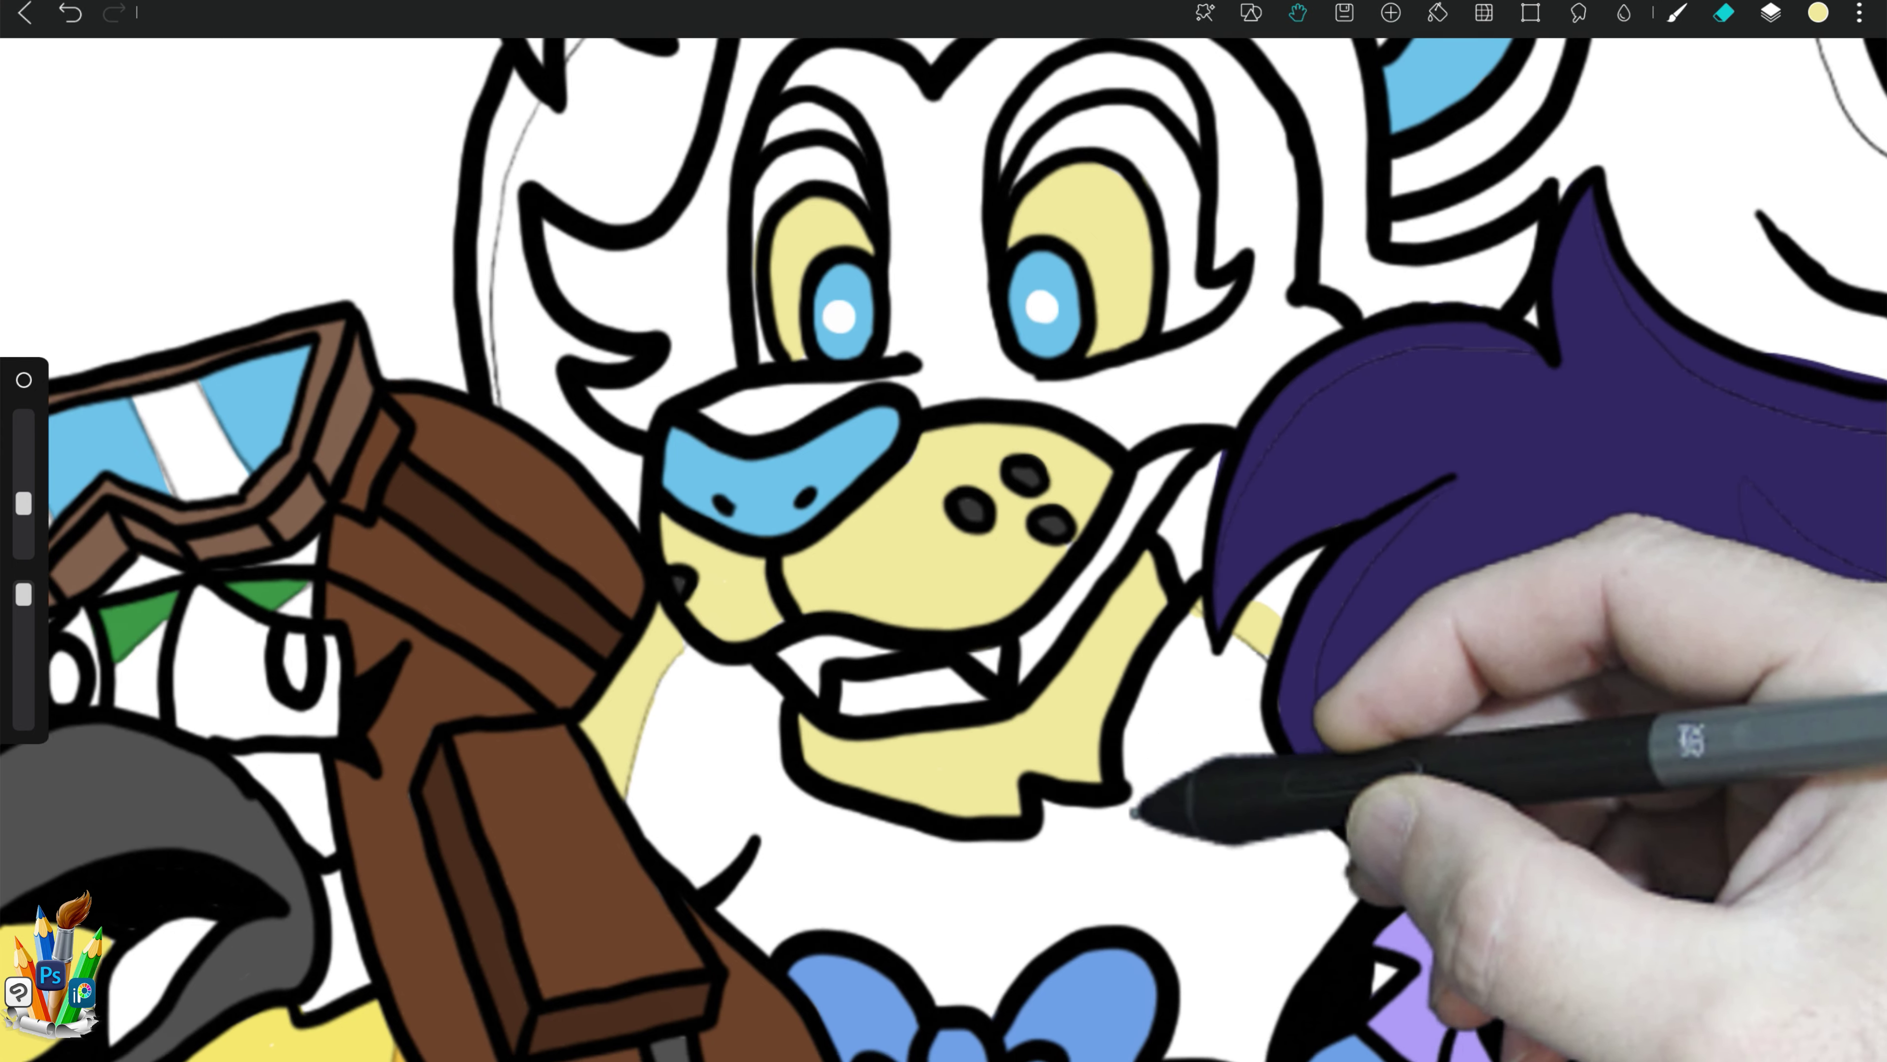
scroll(944, 531, "down", 10)
key("b")
left_click_drag(1111, 617, 1115, 549)
key("ctrl+z")
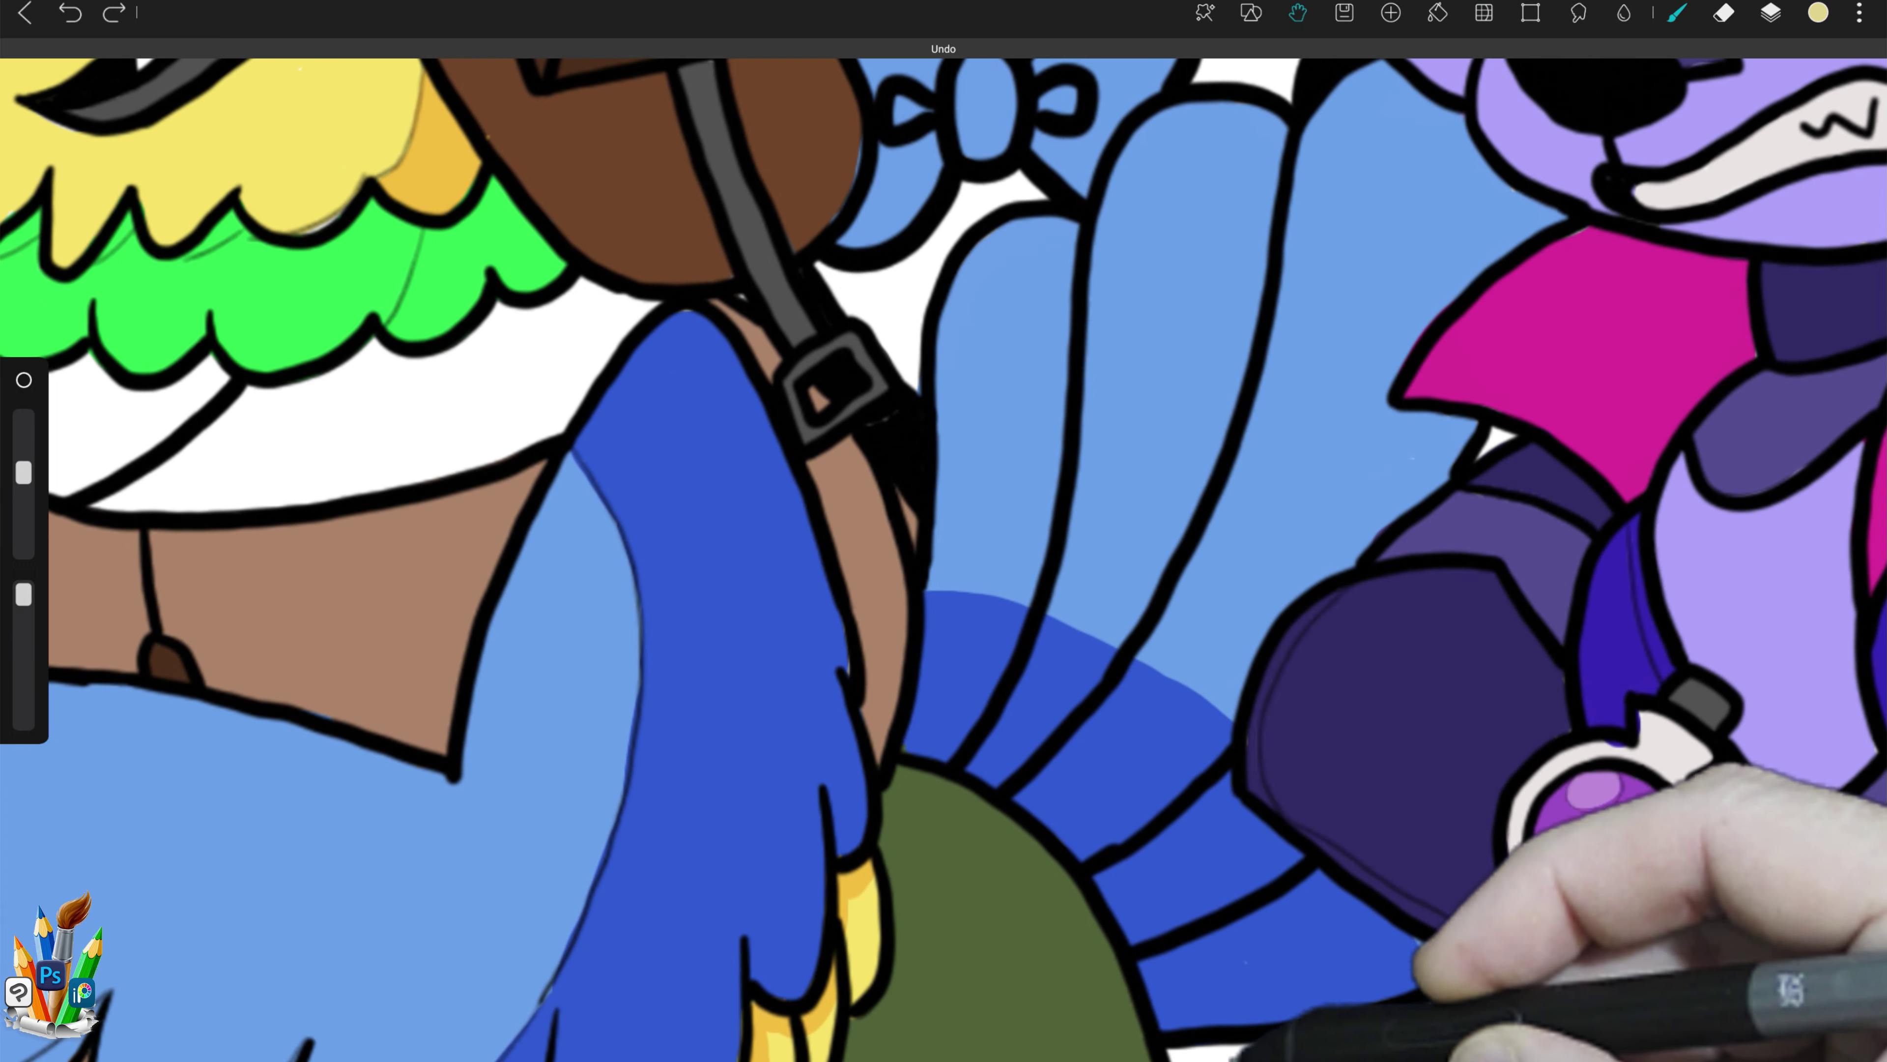
Step: Sample the pale yellow beak colour and paint a patch beneath the tail feathers
left_click(1226, 1052)
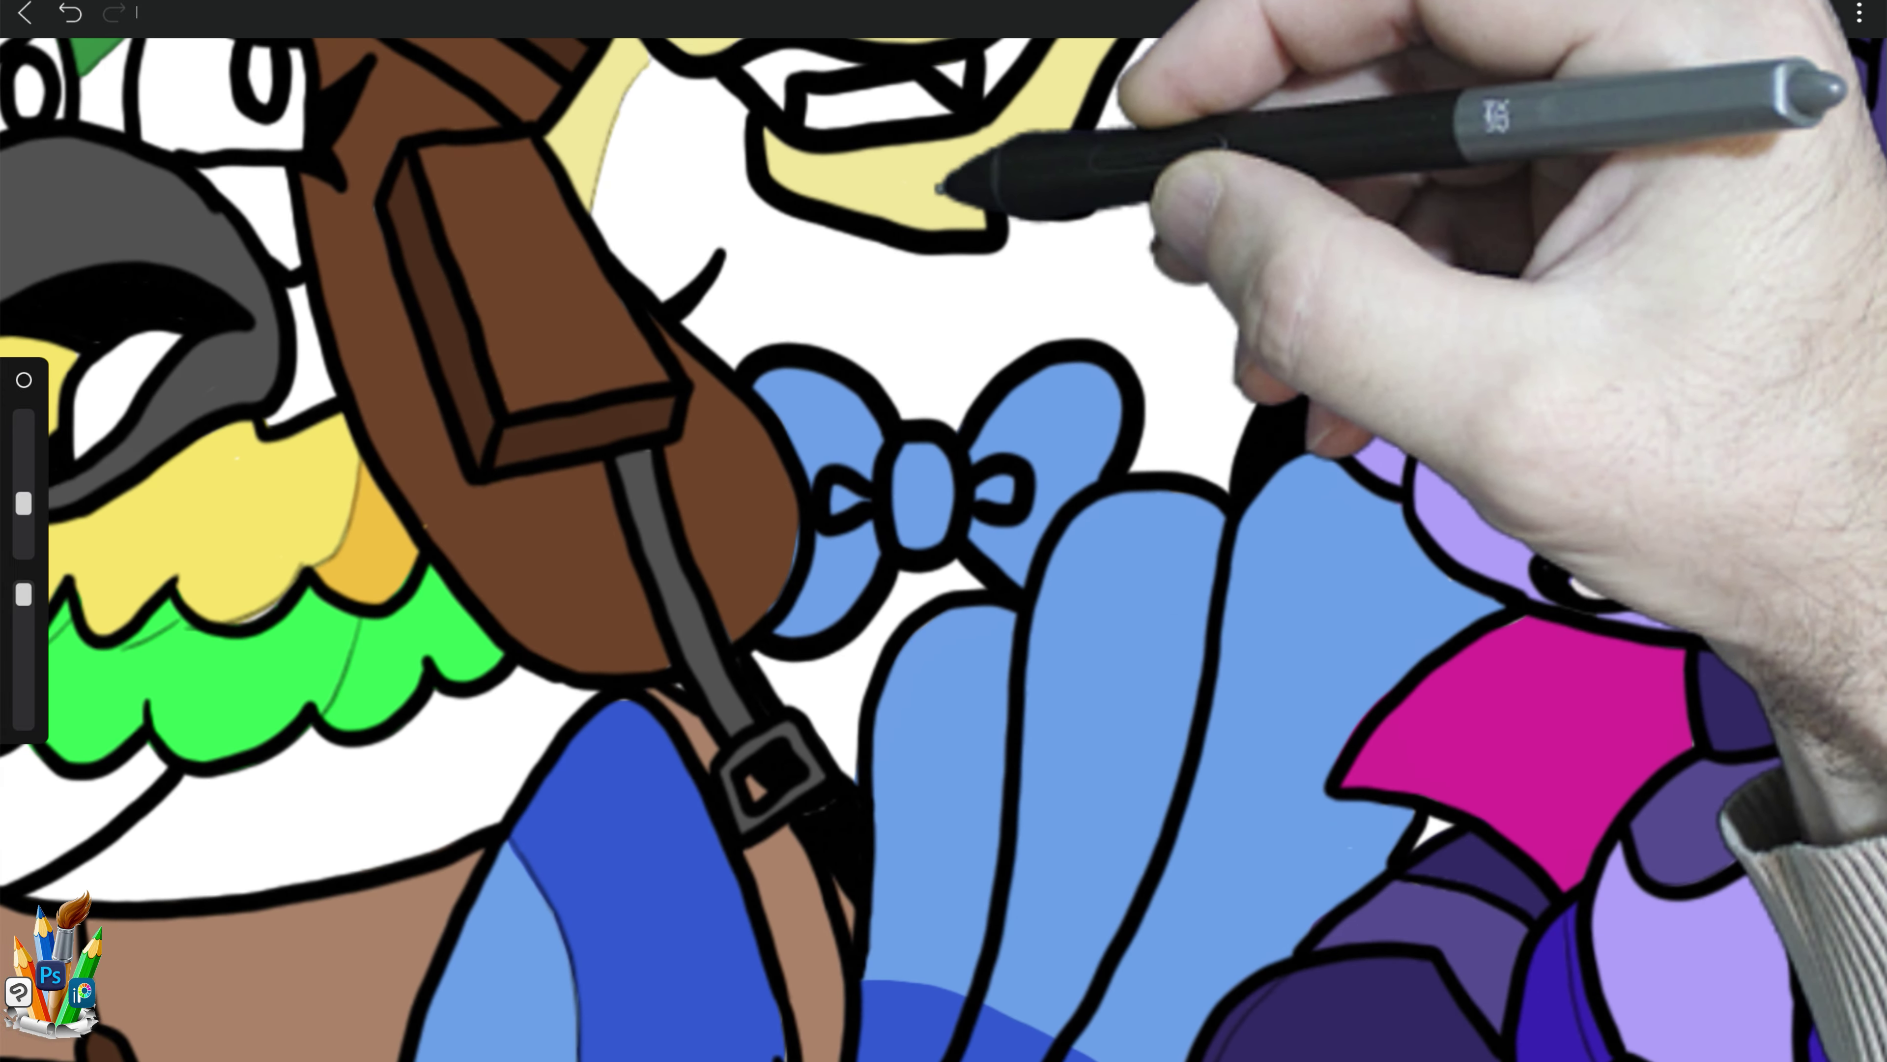
left_click(977, 177)
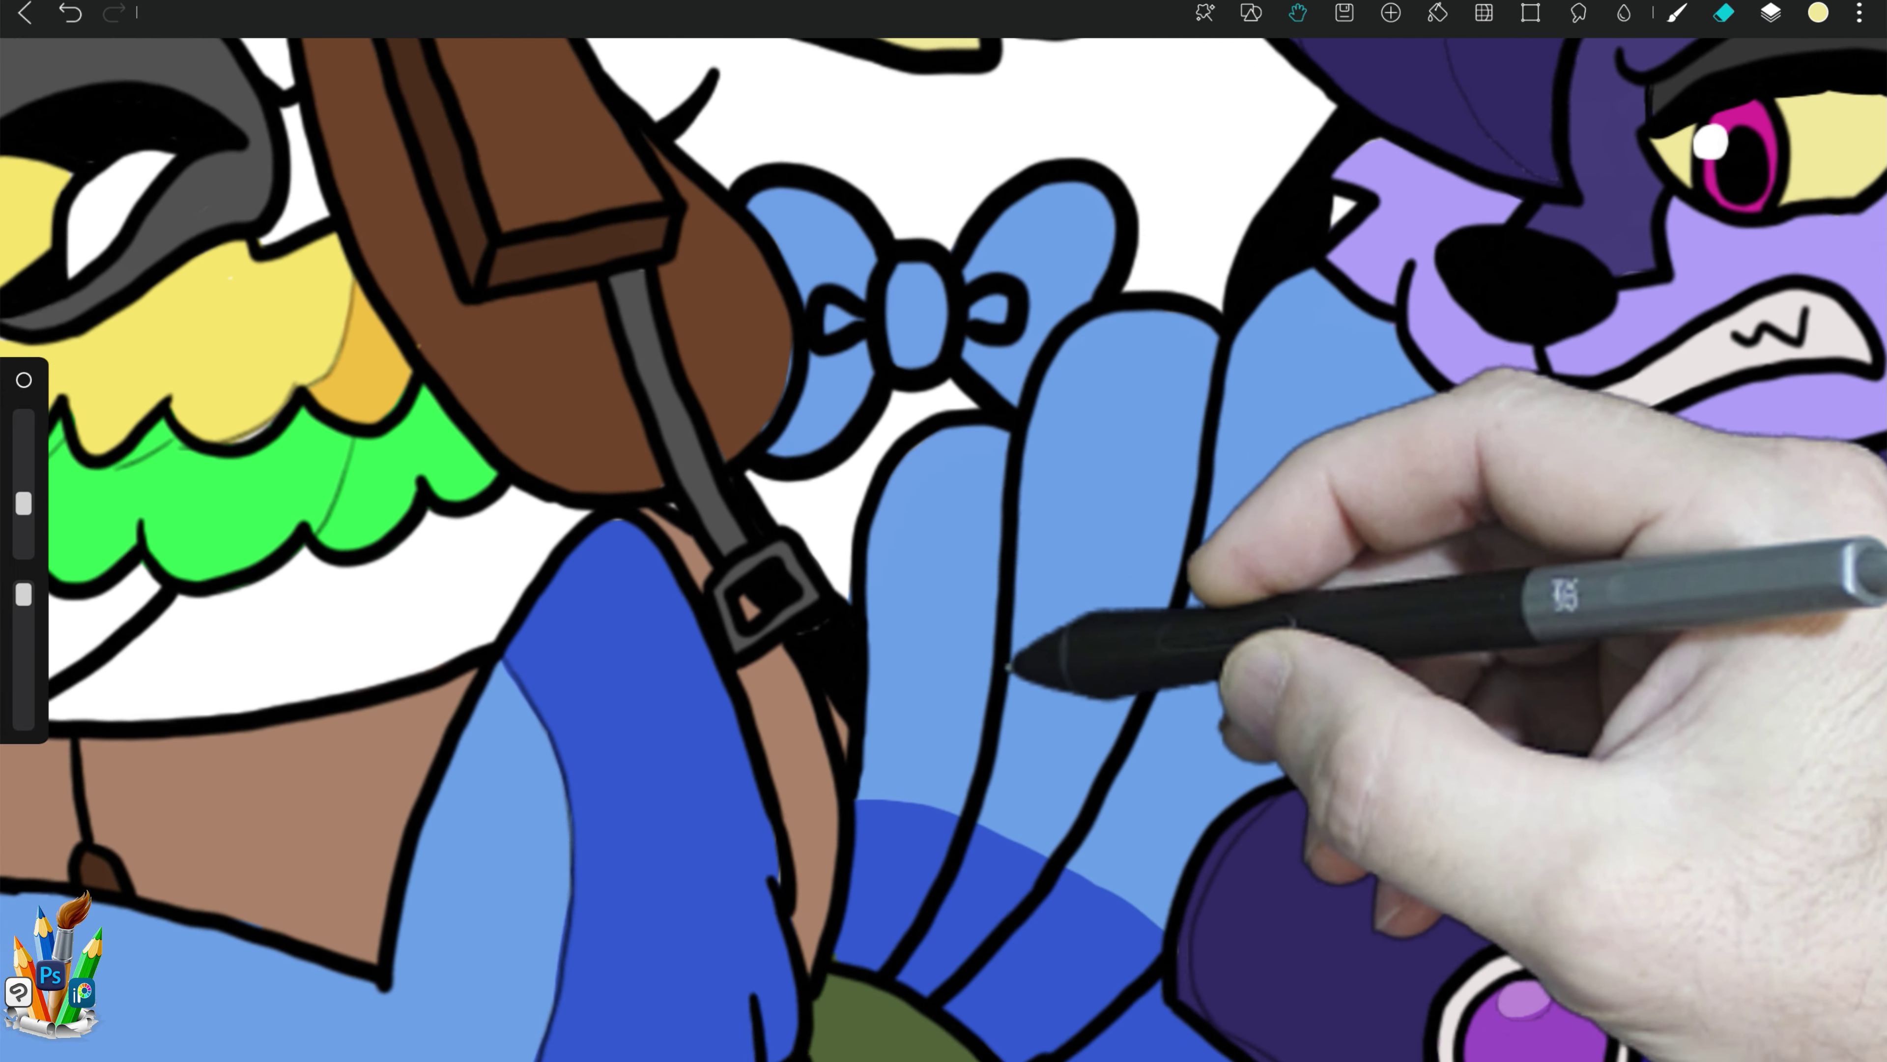
scroll(1005, 831, "down", 5)
key("b")
left_click_drag(1145, 983, 1130, 1024)
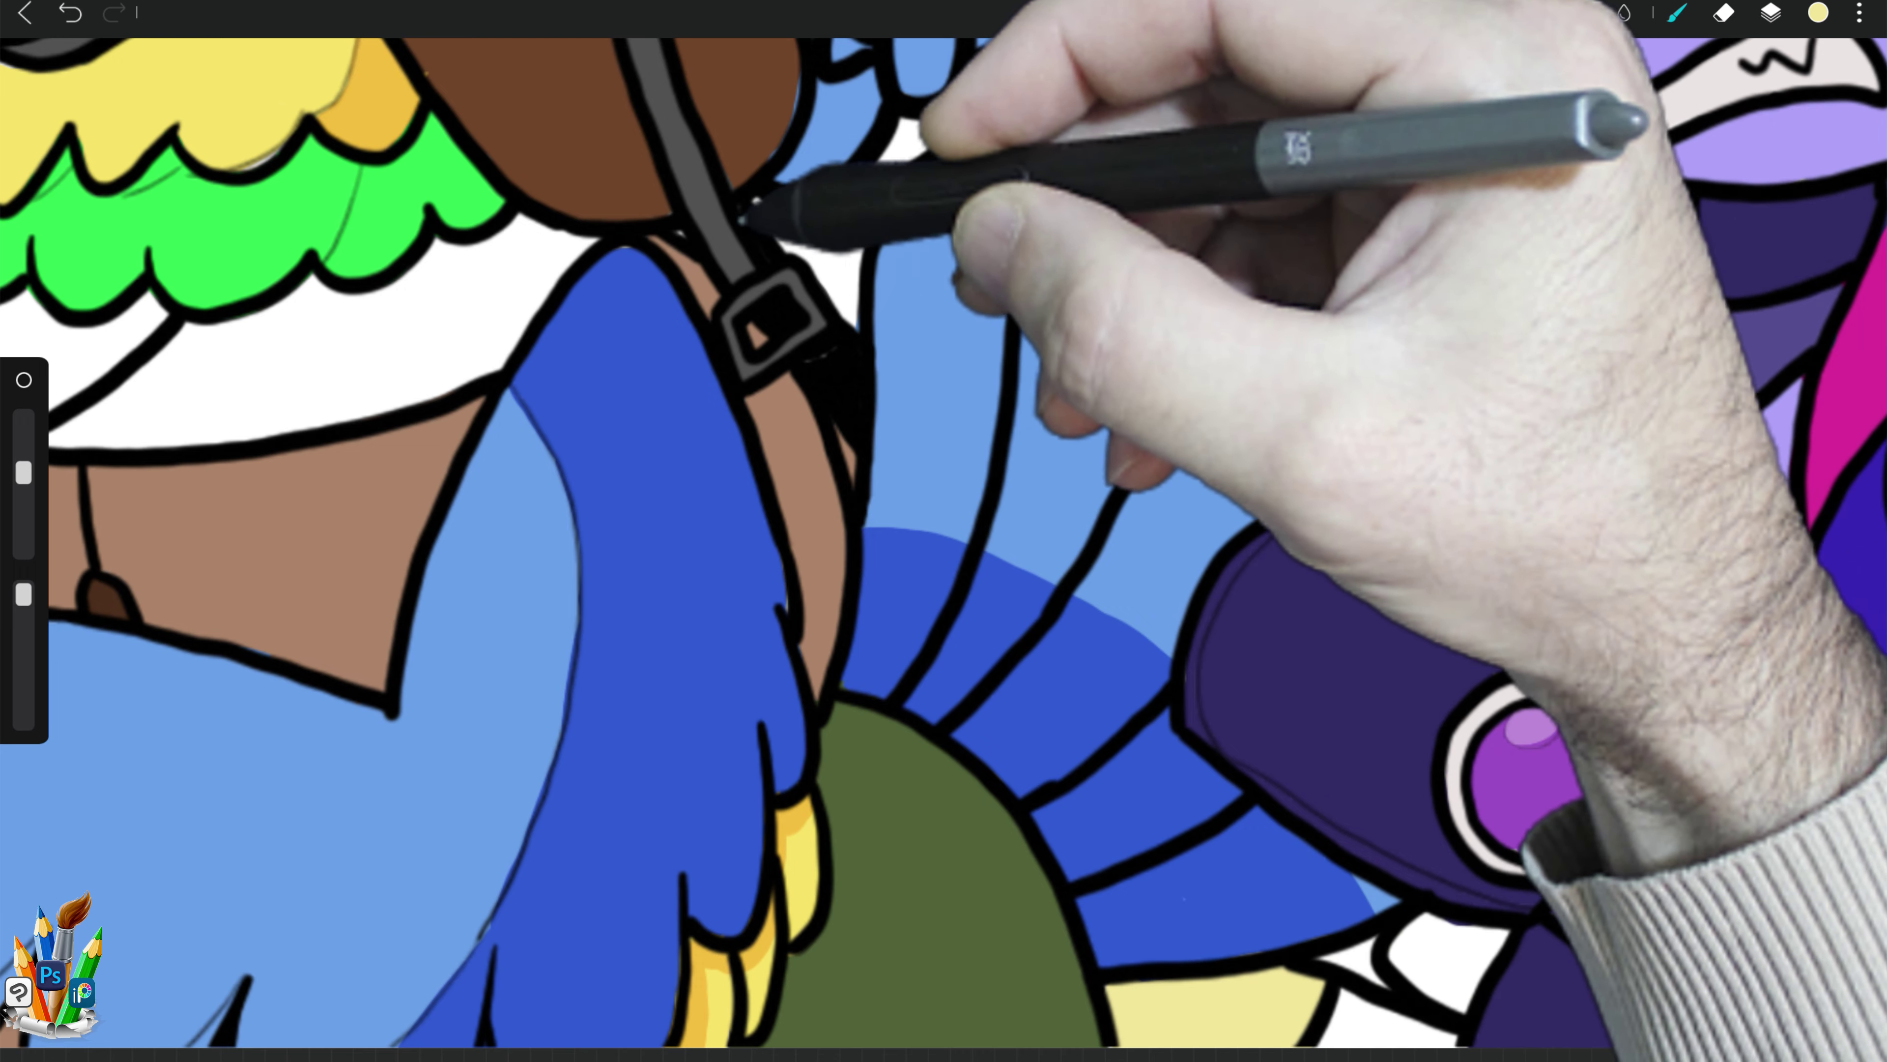
Step: Choose a golden orange for the area beneath the blue tail feathers
left_click(1390, 970)
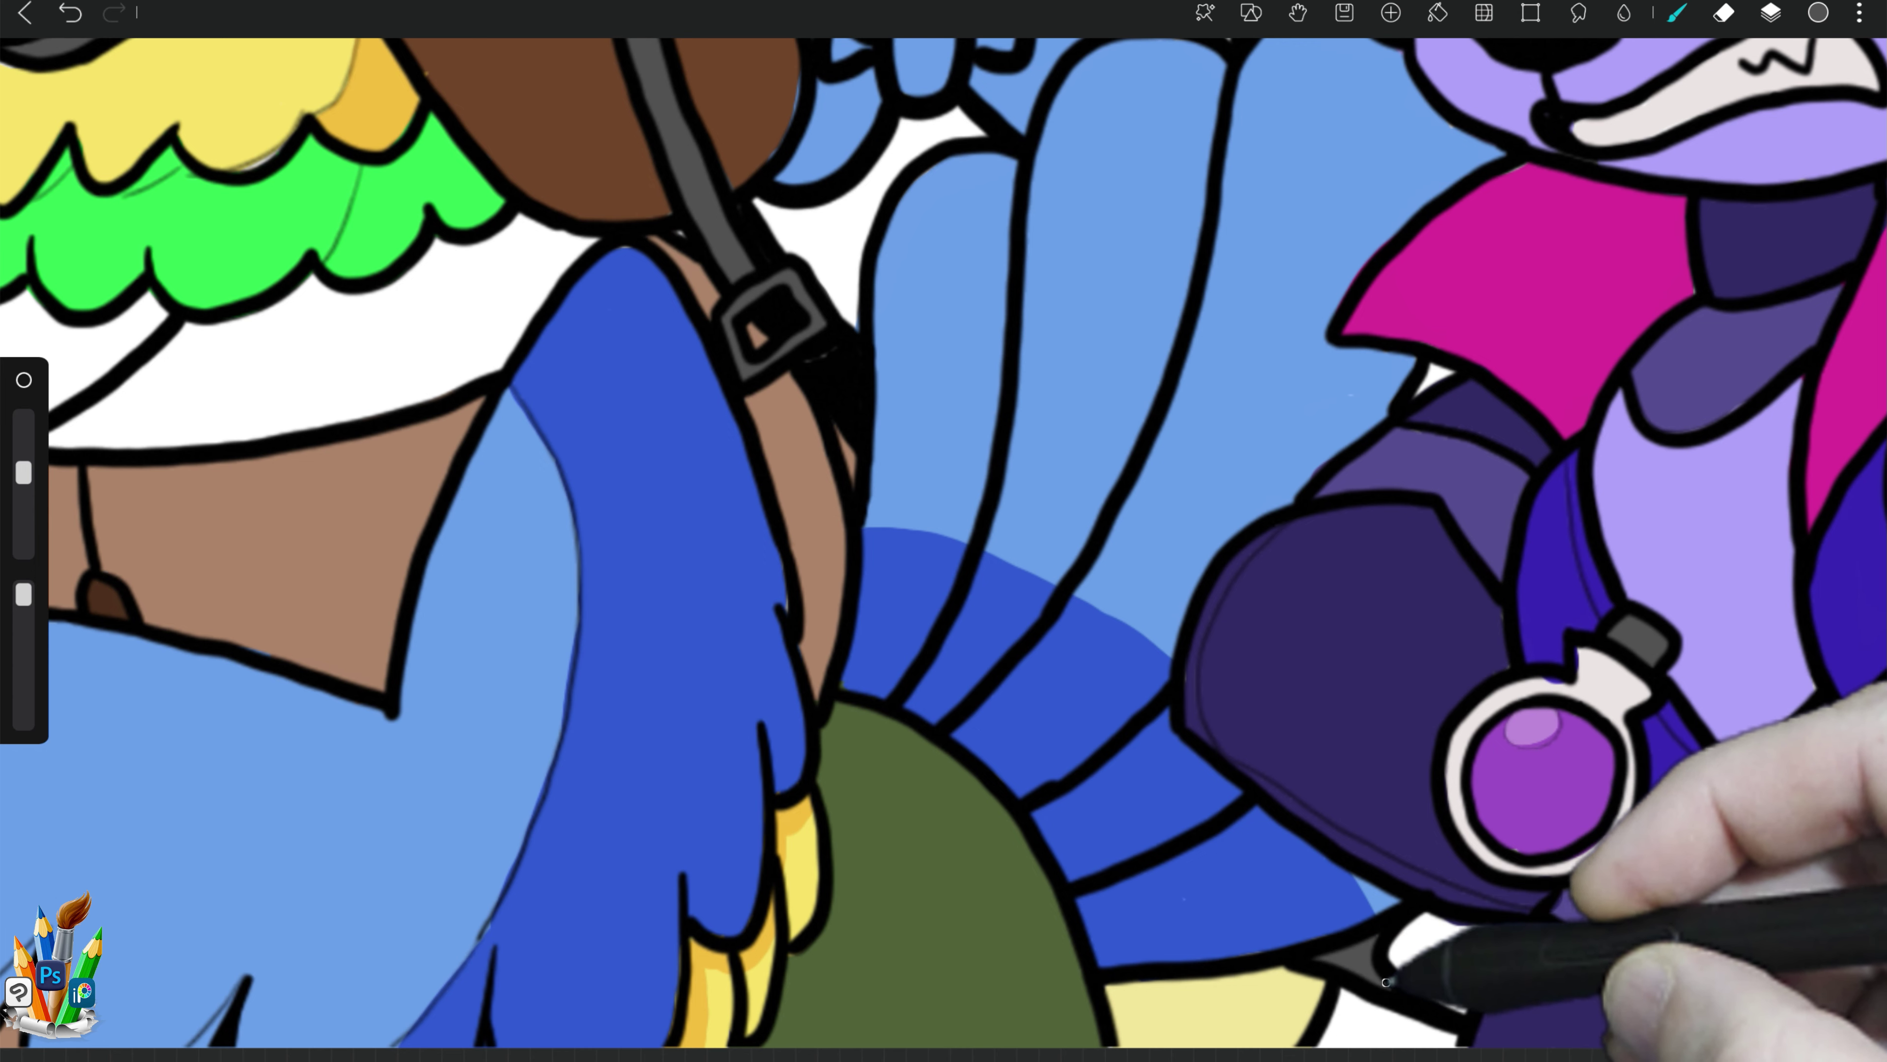
left_click(1818, 13)
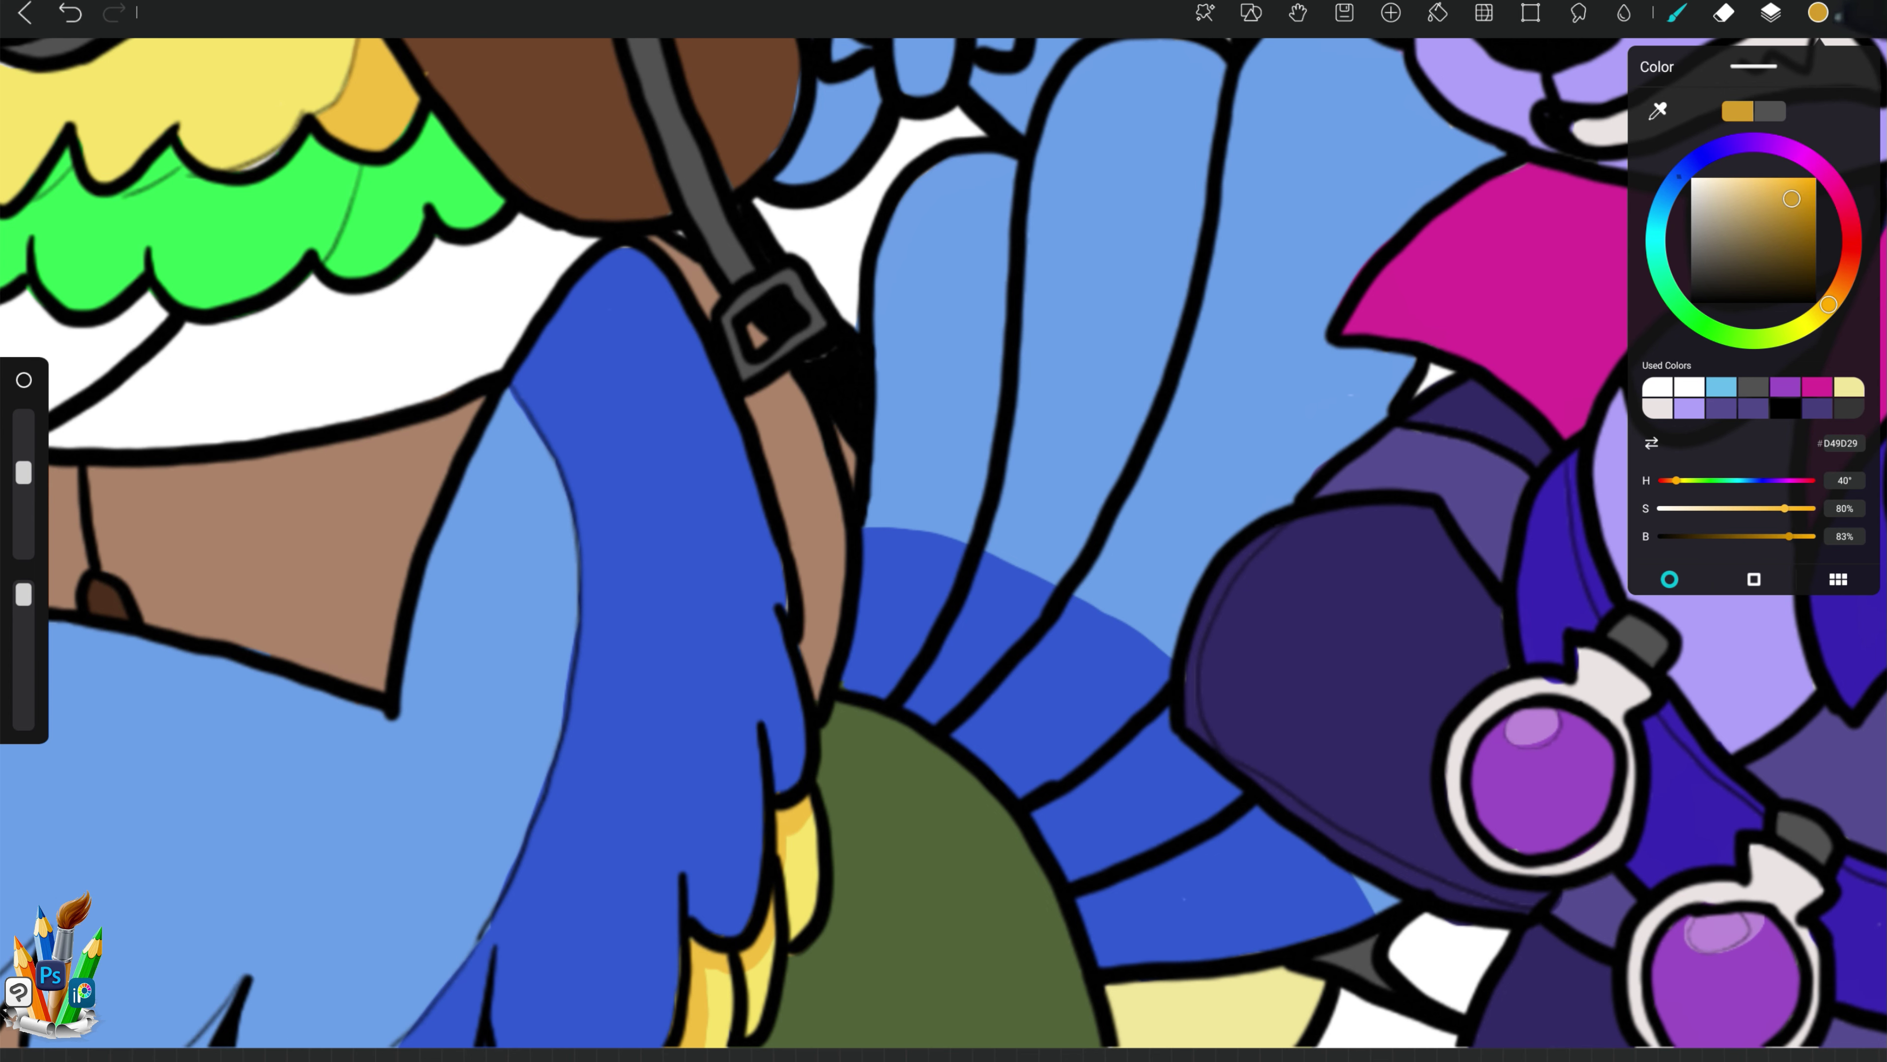
left_click(1380, 986)
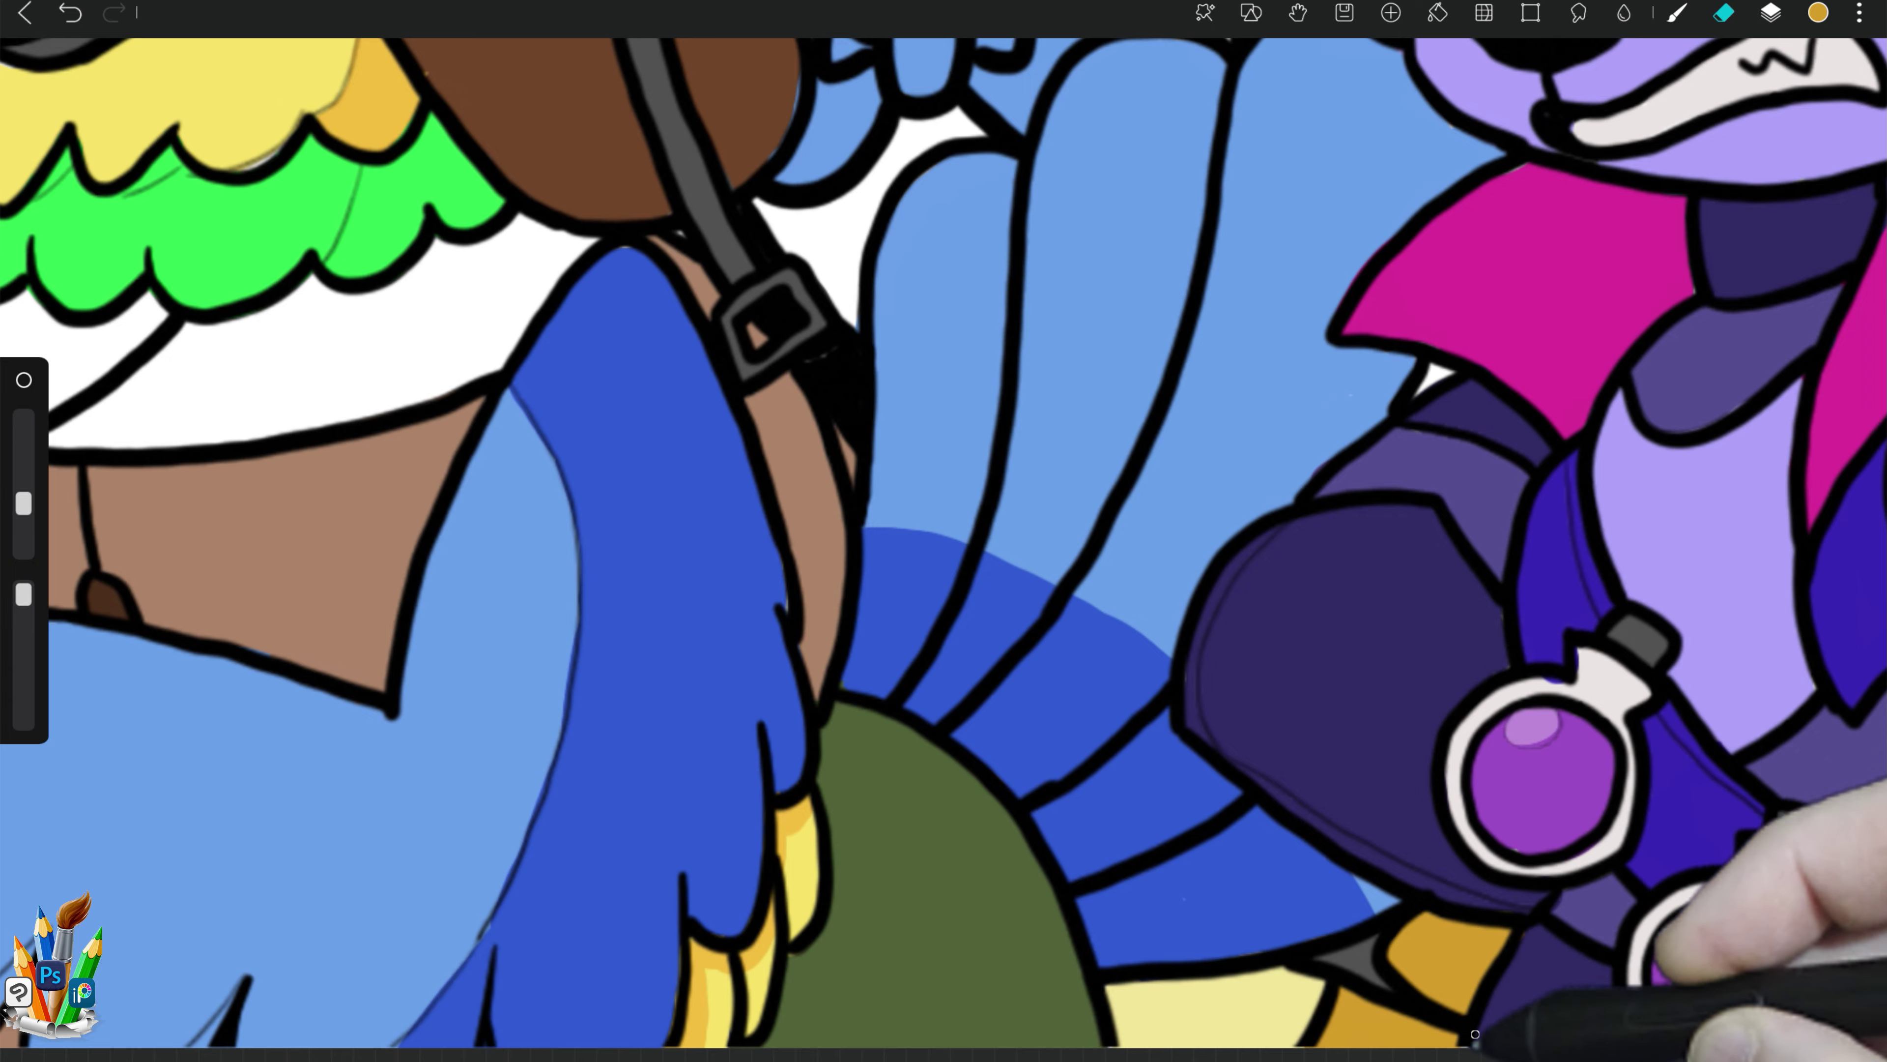
mouse_move(1136, 624)
left_mouse_down()
mouse_move(1159, 779)
mouse_move(1263, 773)
left_mouse_up()
Step: Paint gold over the lion's forehead, nose bridge, around the right eye and beside the jaw
key("b")
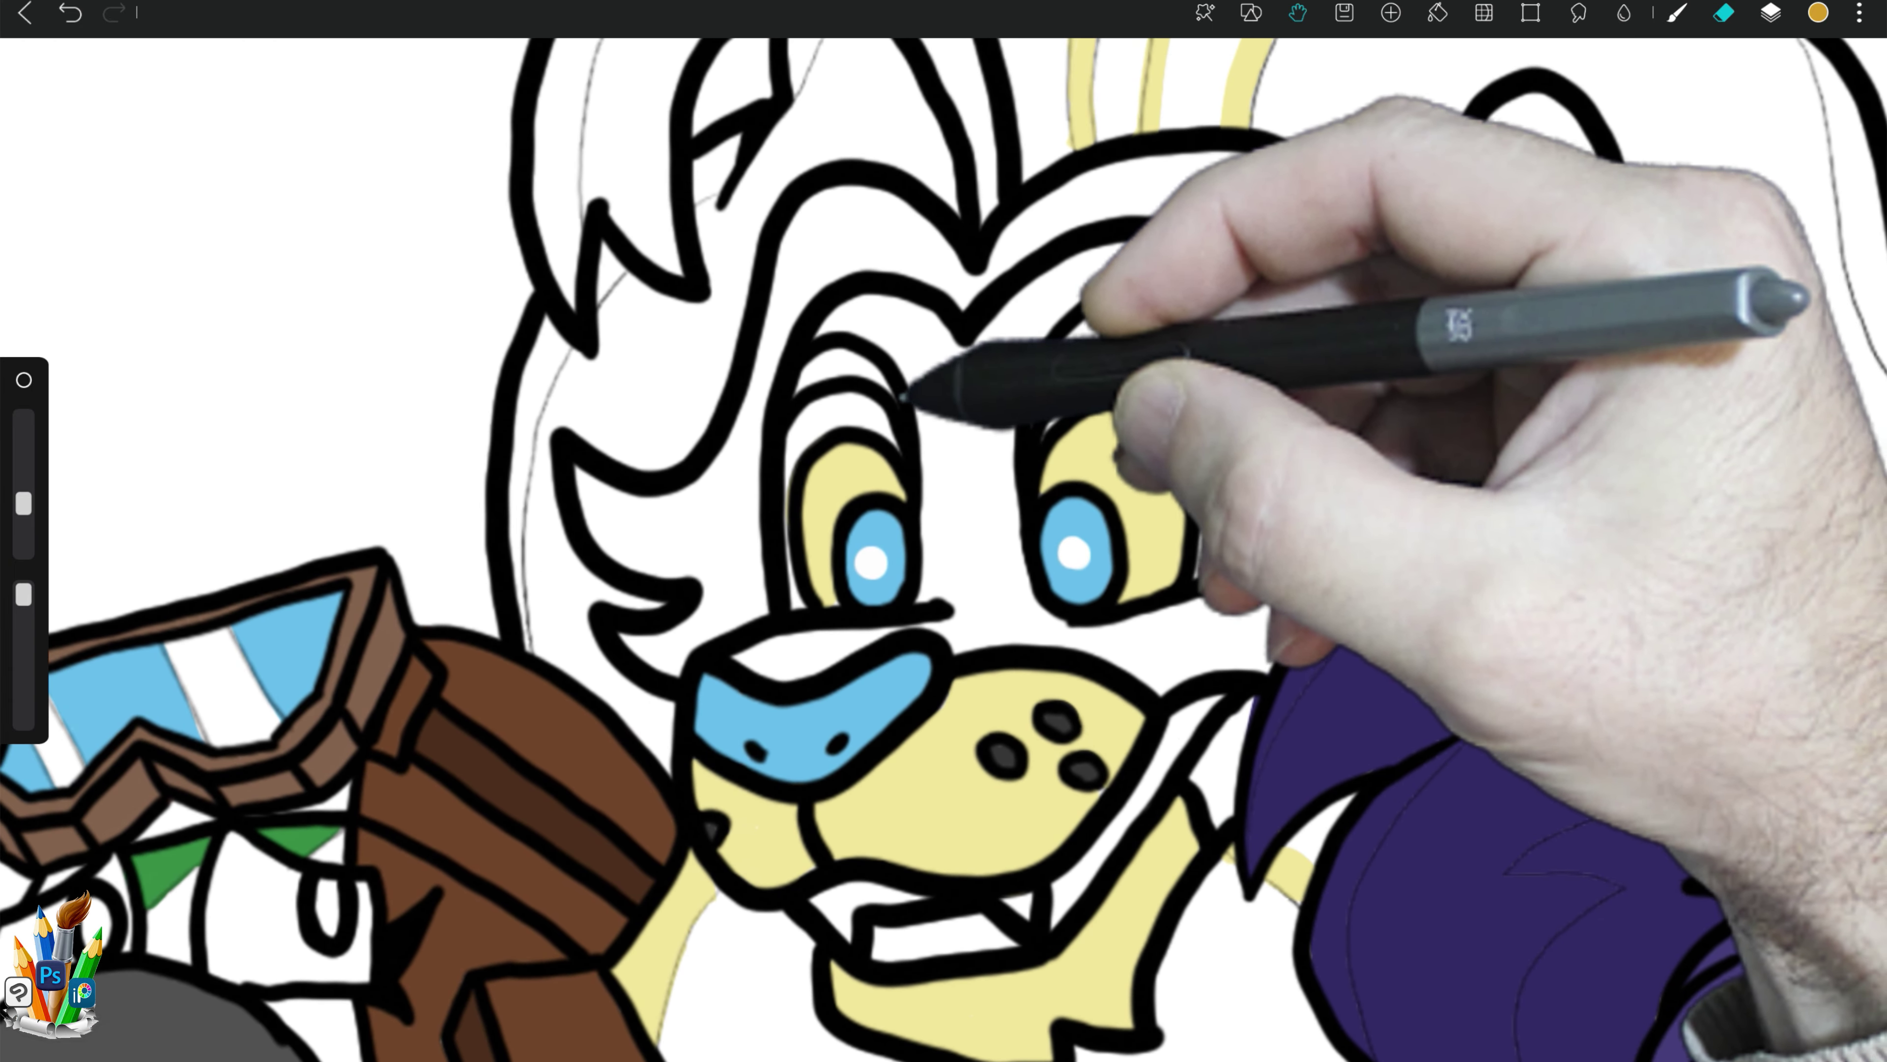
mouse_move(832, 330)
left_mouse_down()
mouse_move(929, 384)
mouse_move(969, 548)
mouse_move(943, 628)
mouse_move(1123, 664)
mouse_move(1369, 564)
left_mouse_up()
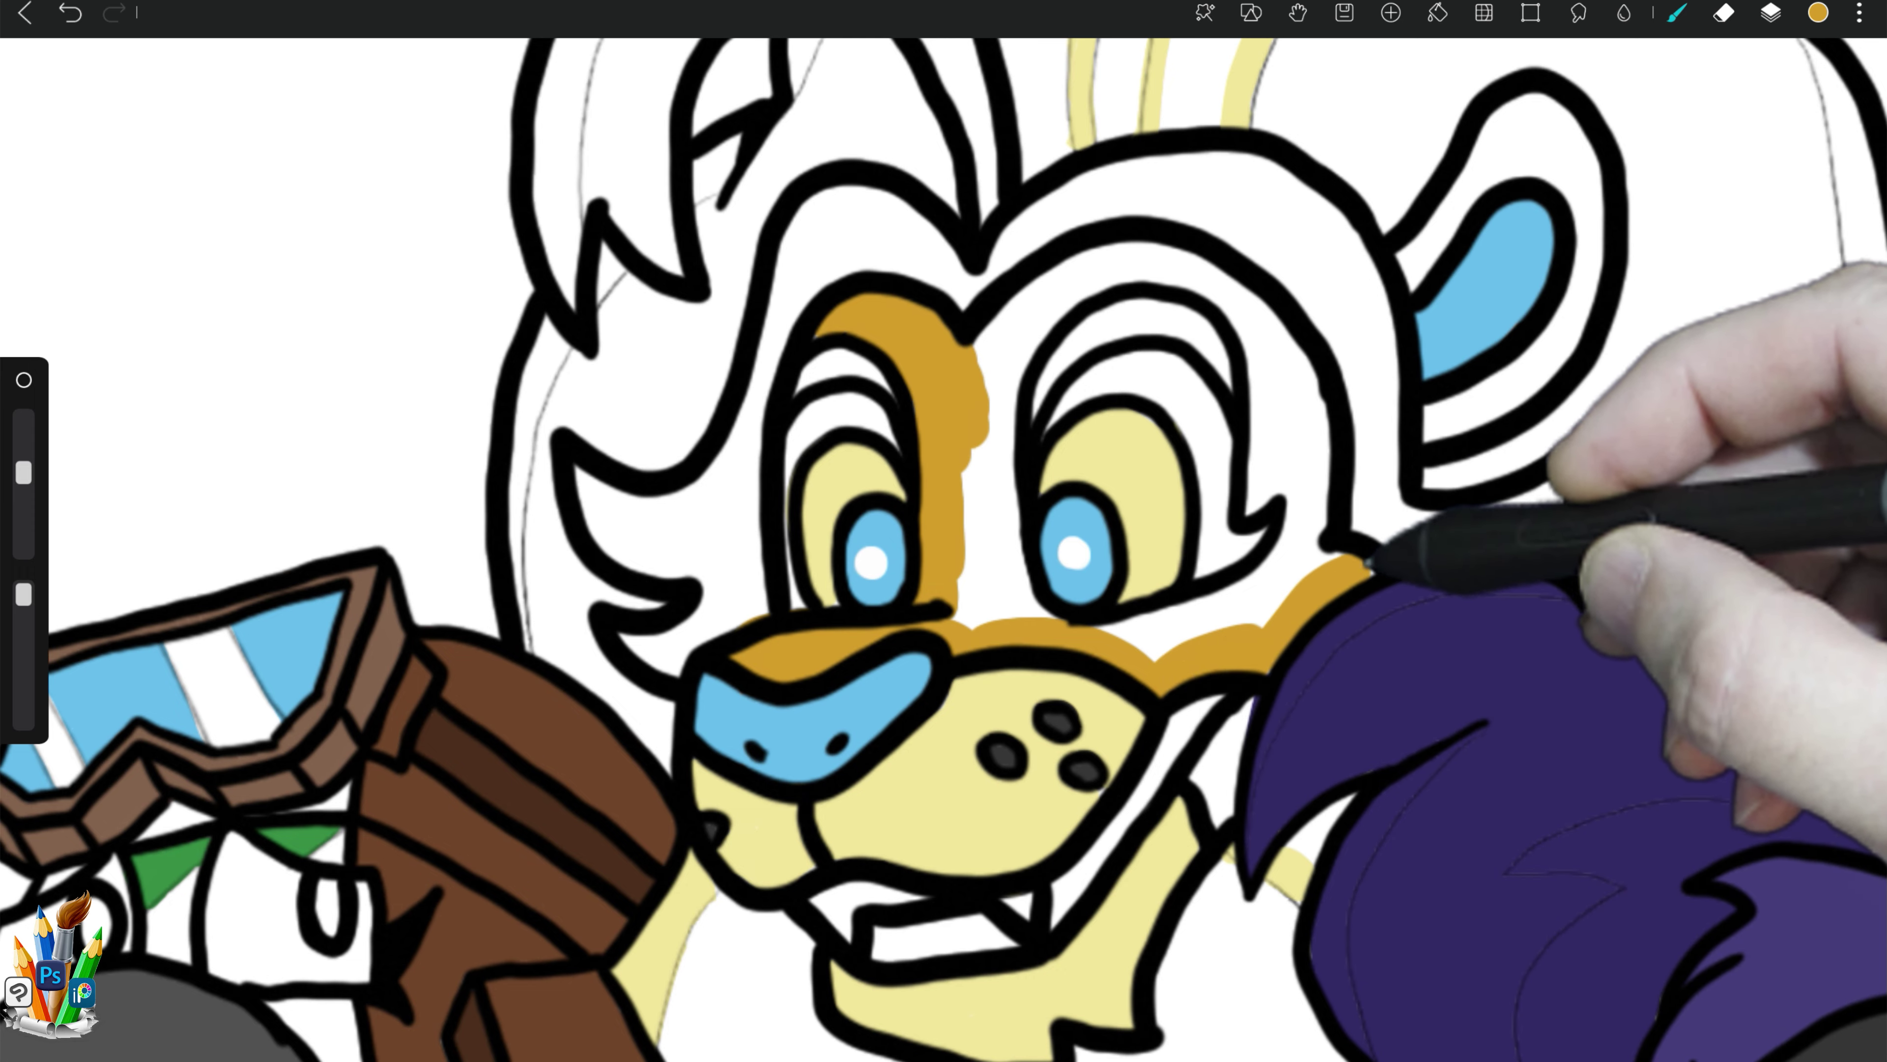
mouse_move(1032, 388)
left_mouse_down()
mouse_move(1011, 371)
mouse_move(993, 473)
left_mouse_up()
mouse_move(1087, 245)
left_mouse_down()
mouse_move(1332, 388)
mouse_move(1253, 508)
mouse_move(1285, 421)
mouse_move(1087, 304)
left_mouse_up()
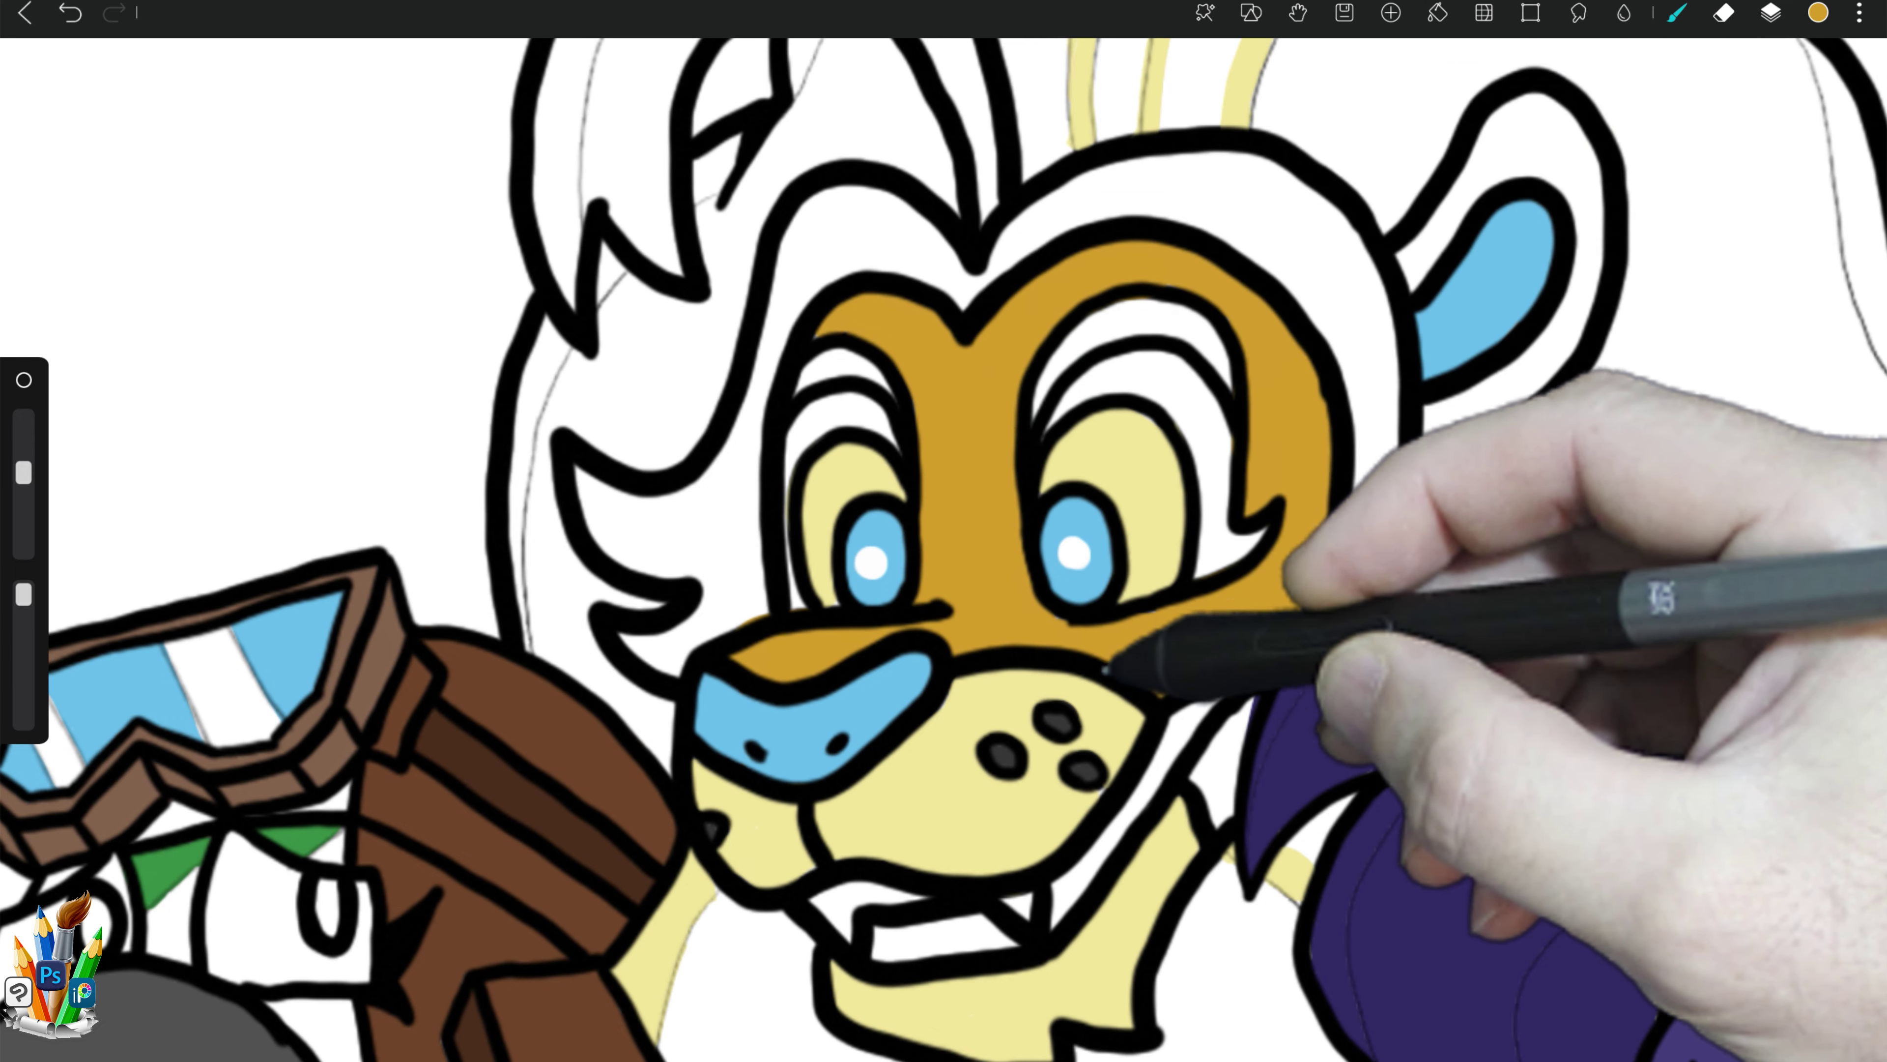
left_click_drag(1279, 727, 1246, 750)
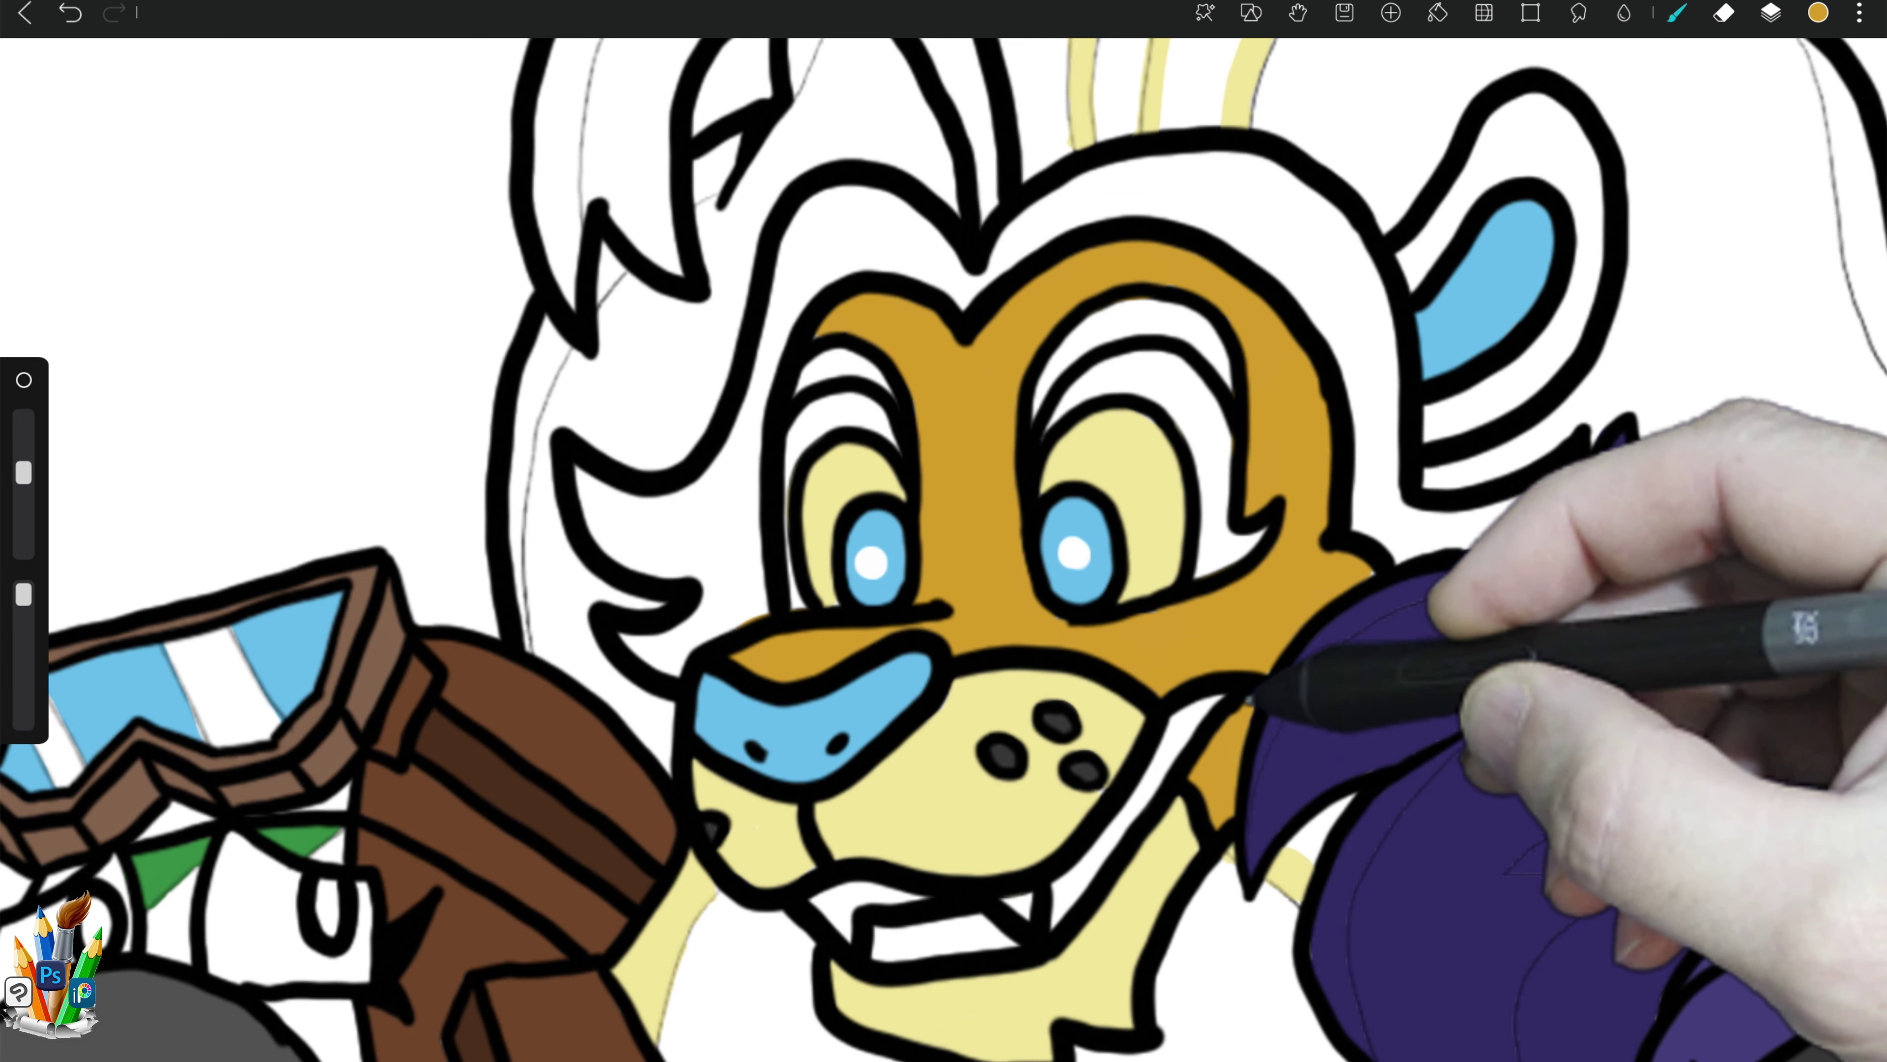
left_click_drag(1284, 674, 1263, 707)
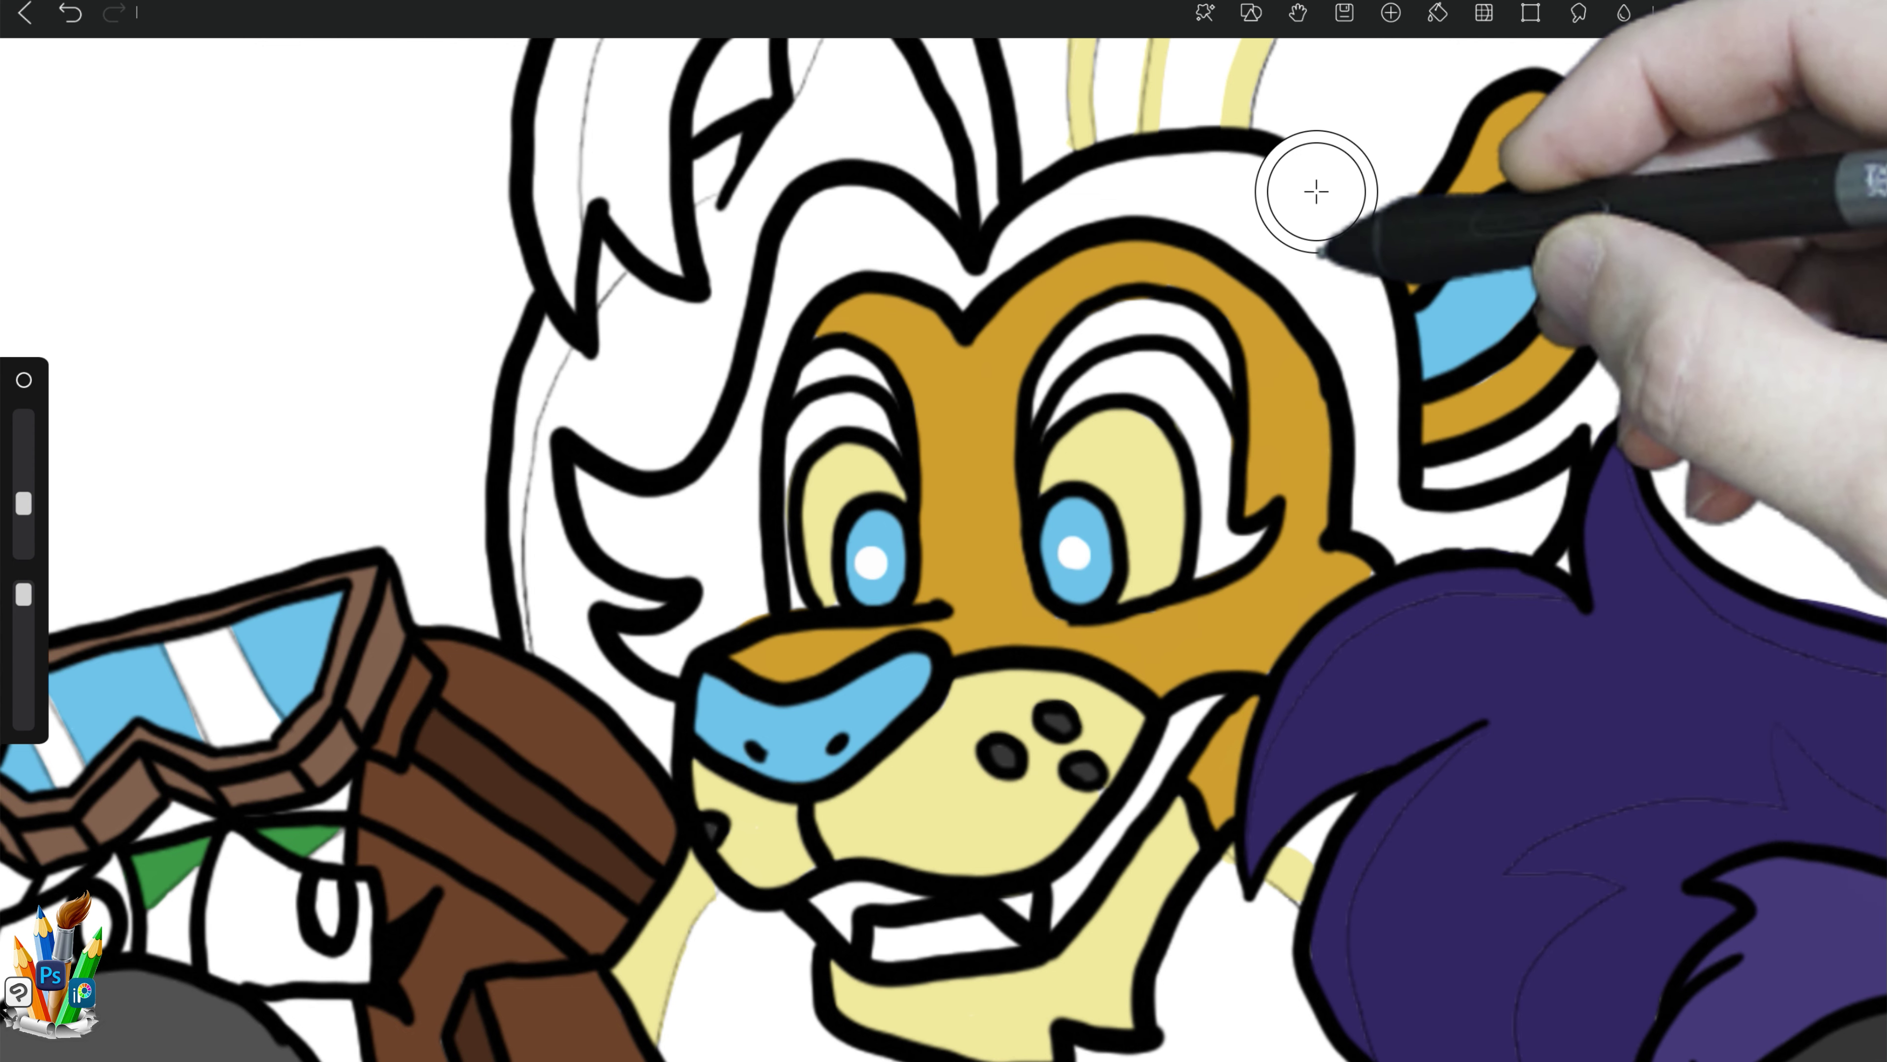
Step: Tint the upper part of the right eye cream, erasing the excess
left_click_drag(1074, 451, 1083, 439)
left_click(1137, 421)
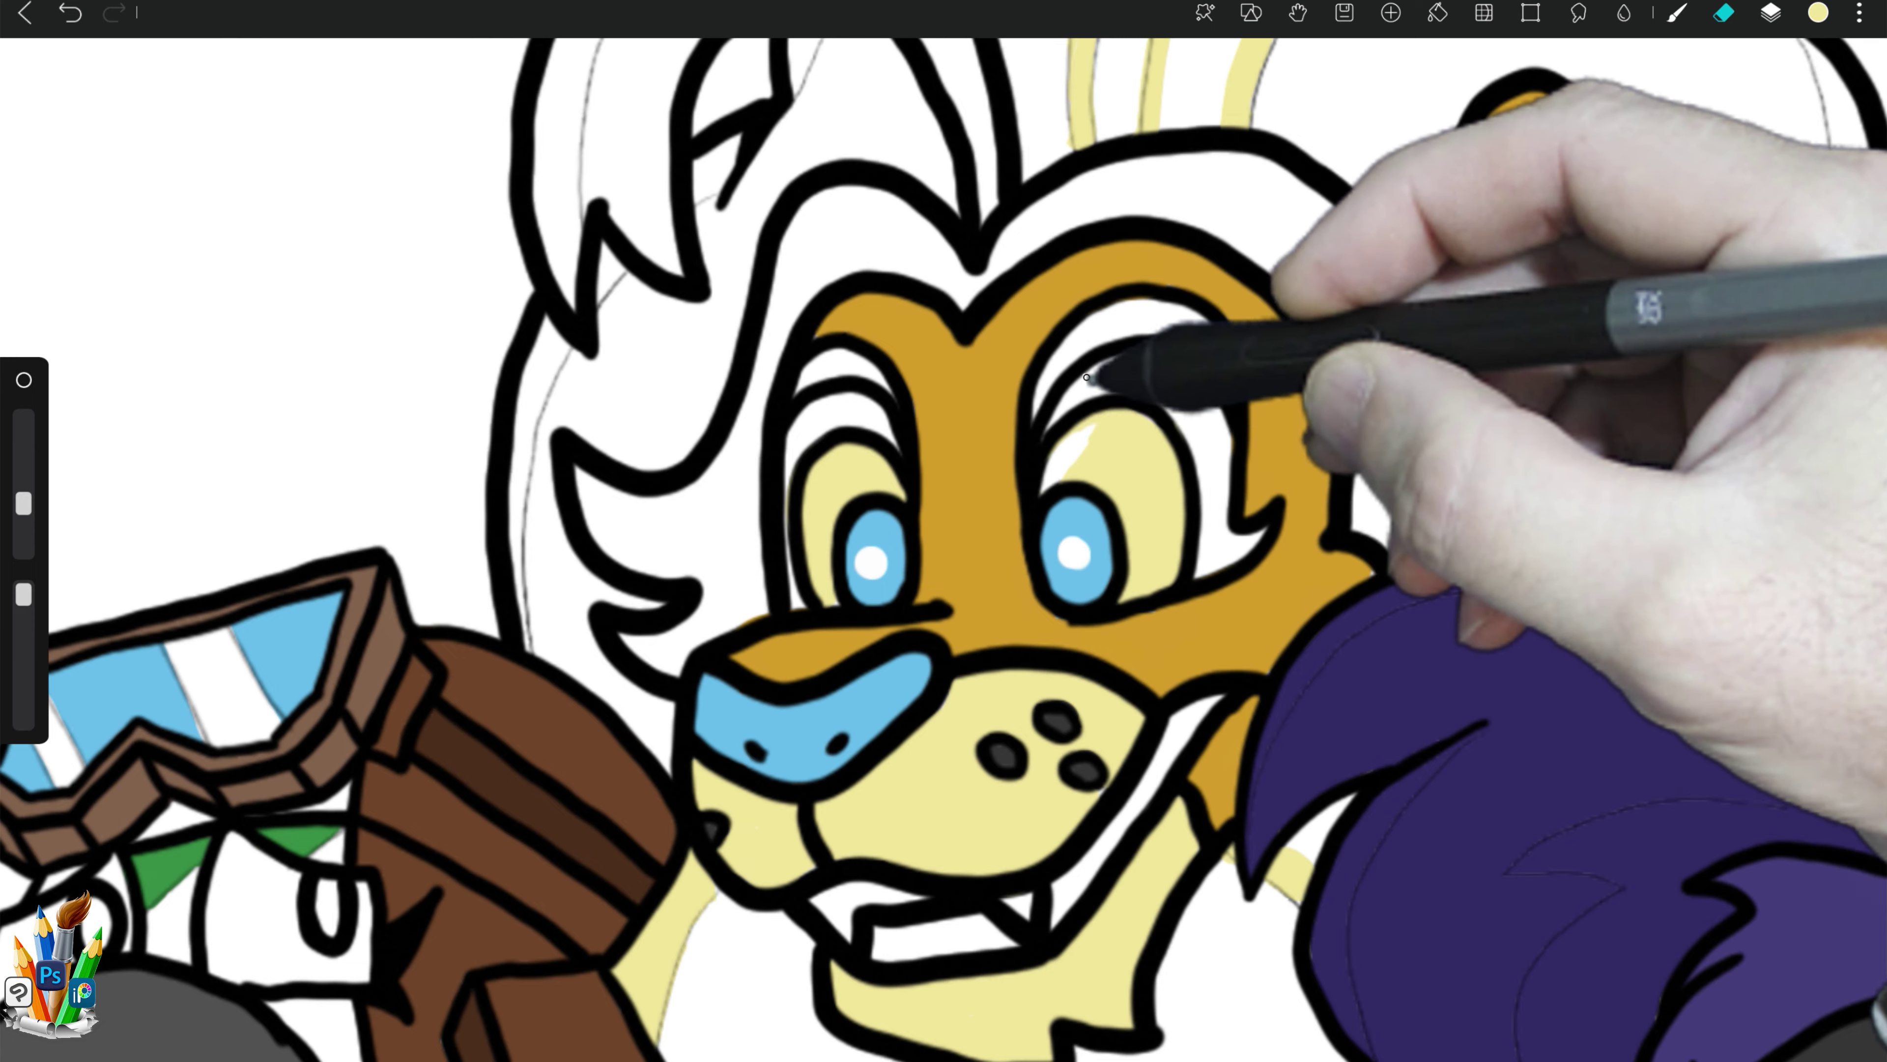
mouse_move(1144, 371)
left_mouse_down()
mouse_move(1189, 408)
mouse_move(1077, 461)
left_mouse_up()
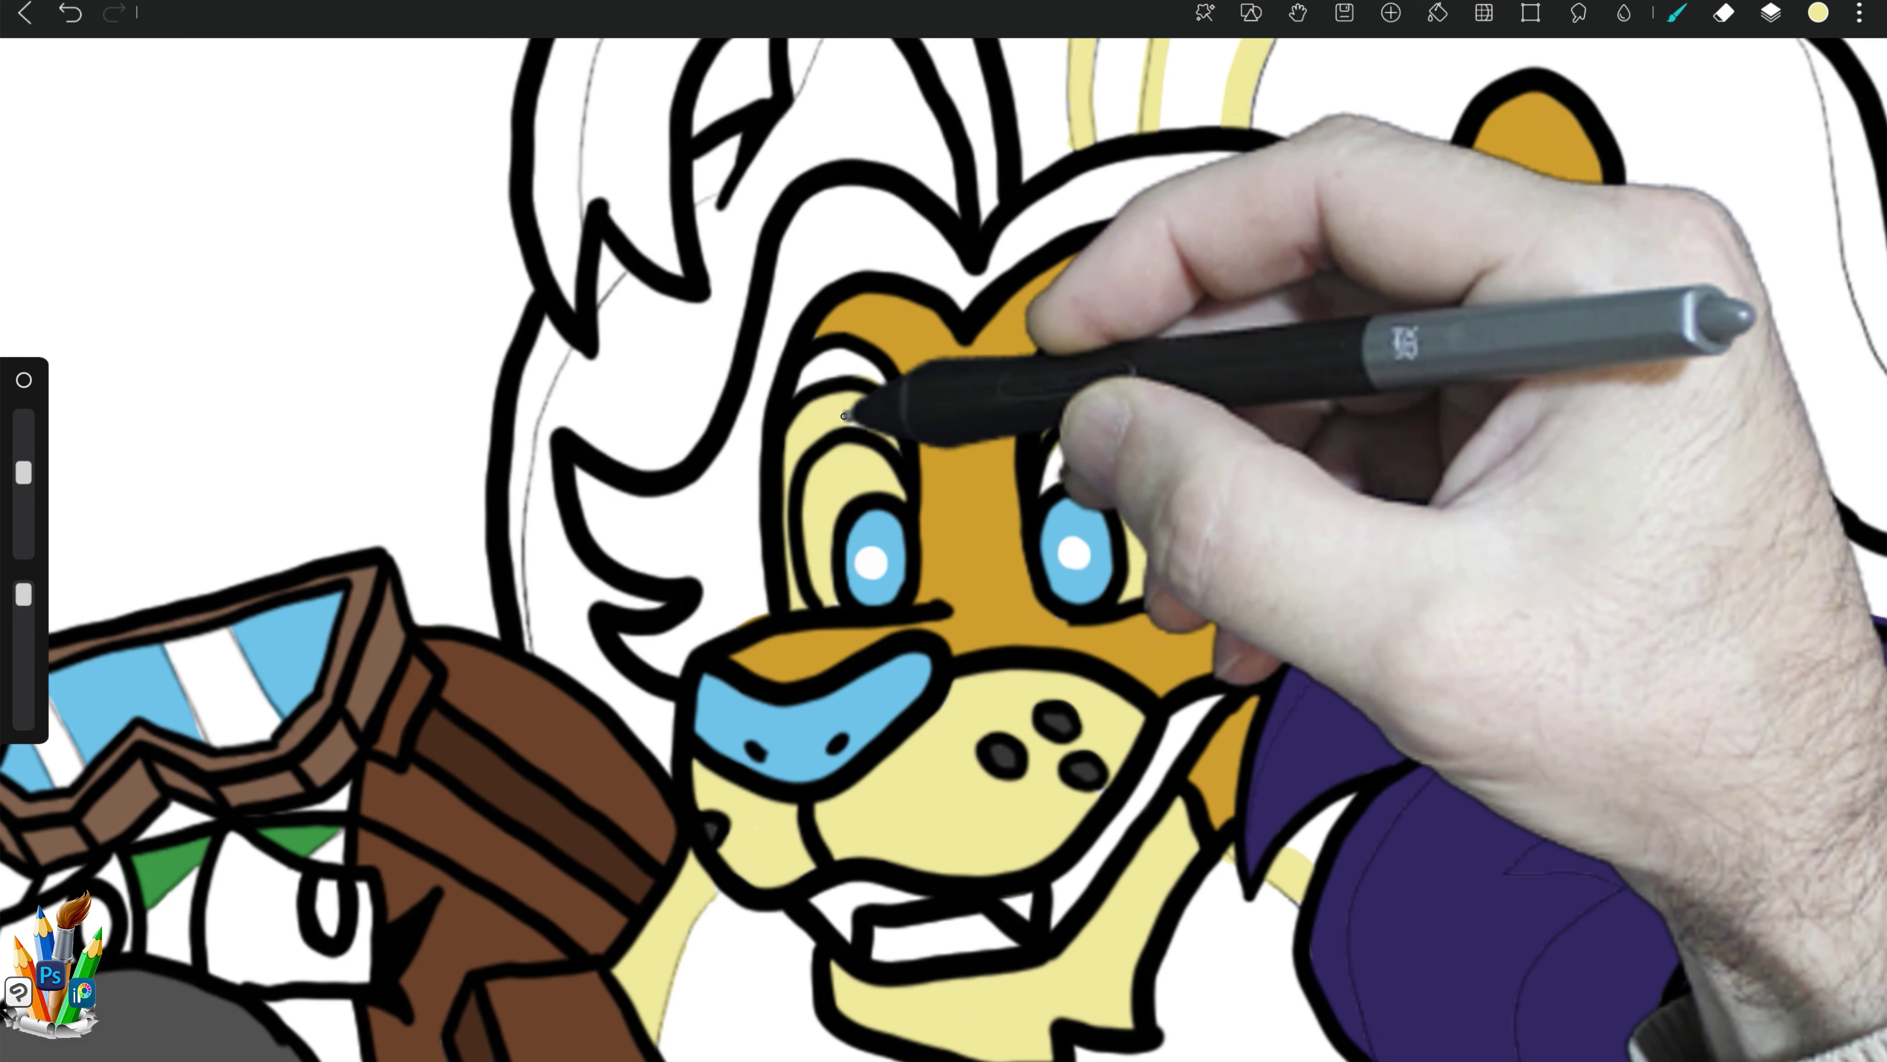
key("e")
mouse_move(1084, 438)
left_mouse_down()
mouse_move(1051, 392)
mouse_move(1159, 441)
mouse_move(1159, 548)
mouse_move(1116, 434)
mouse_move(1161, 539)
left_mouse_up()
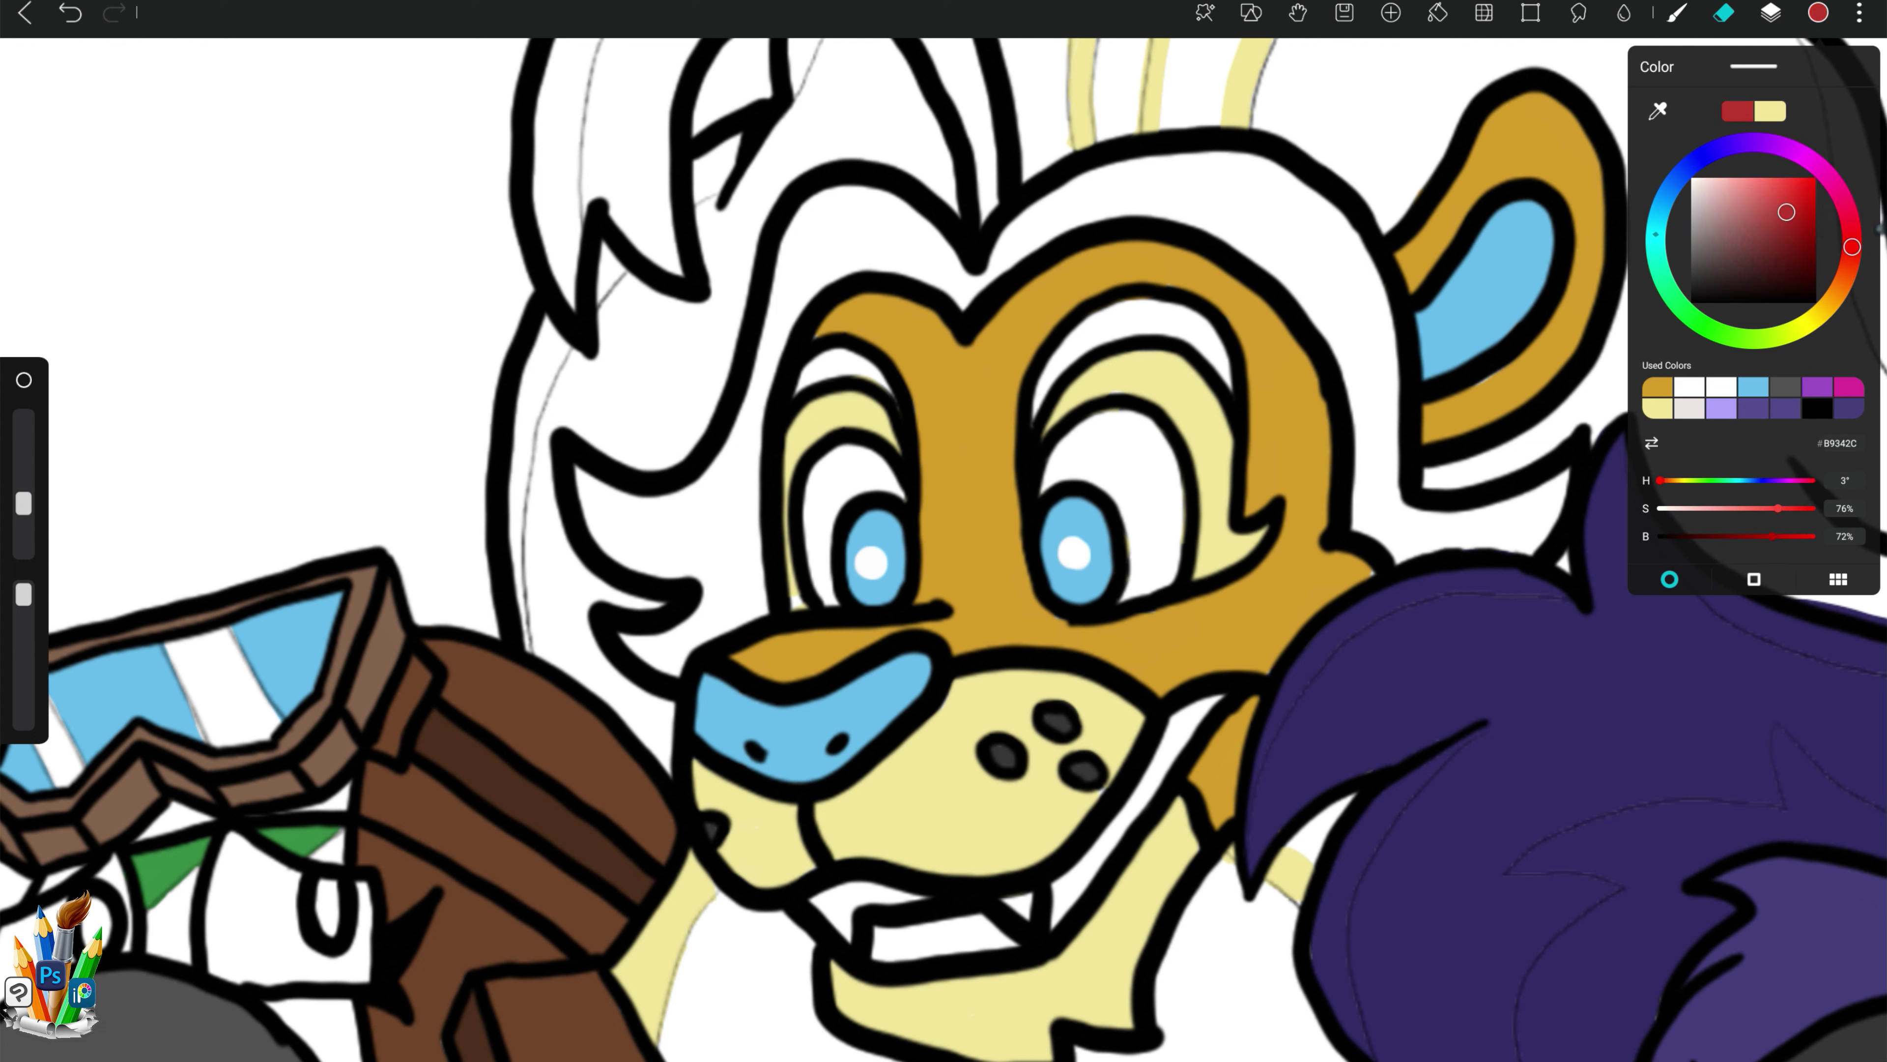
Step: Give the lion red brows above both eyes on the correct layer
left_click(1676, 12)
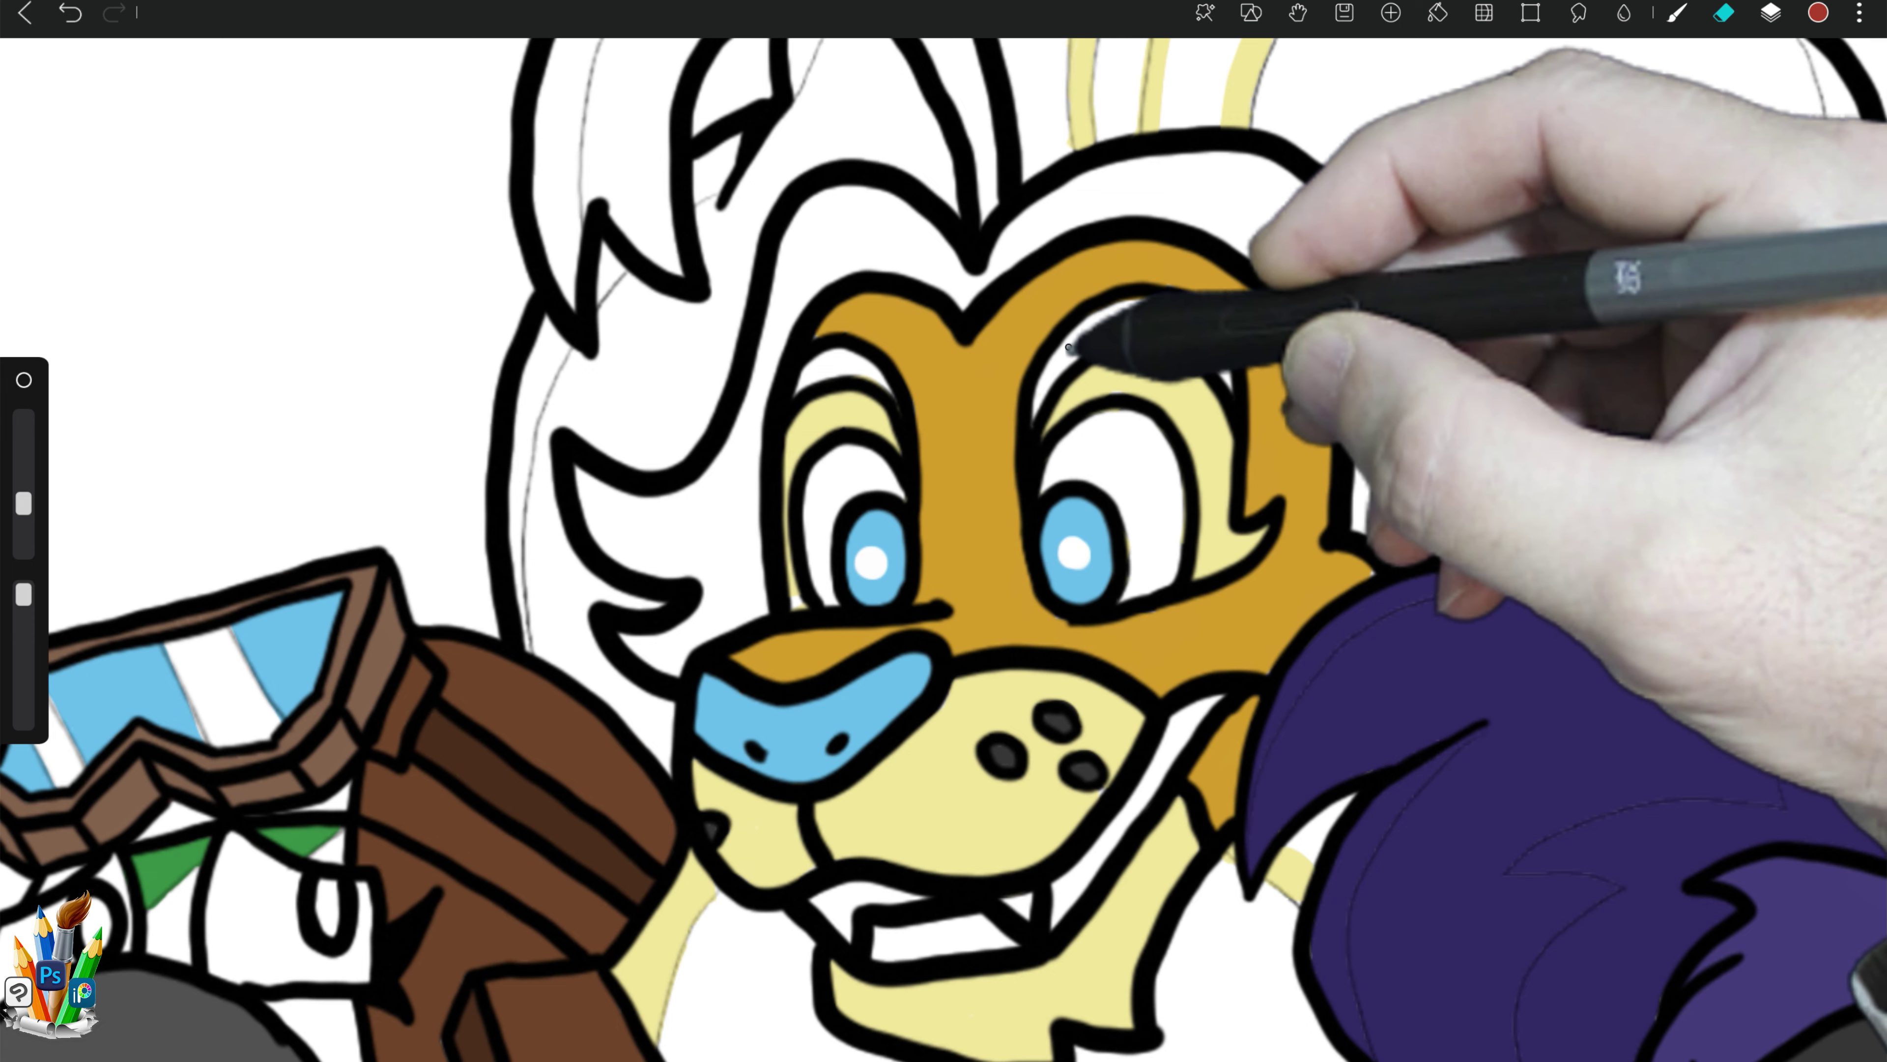
left_click_drag(1077, 338, 1034, 420)
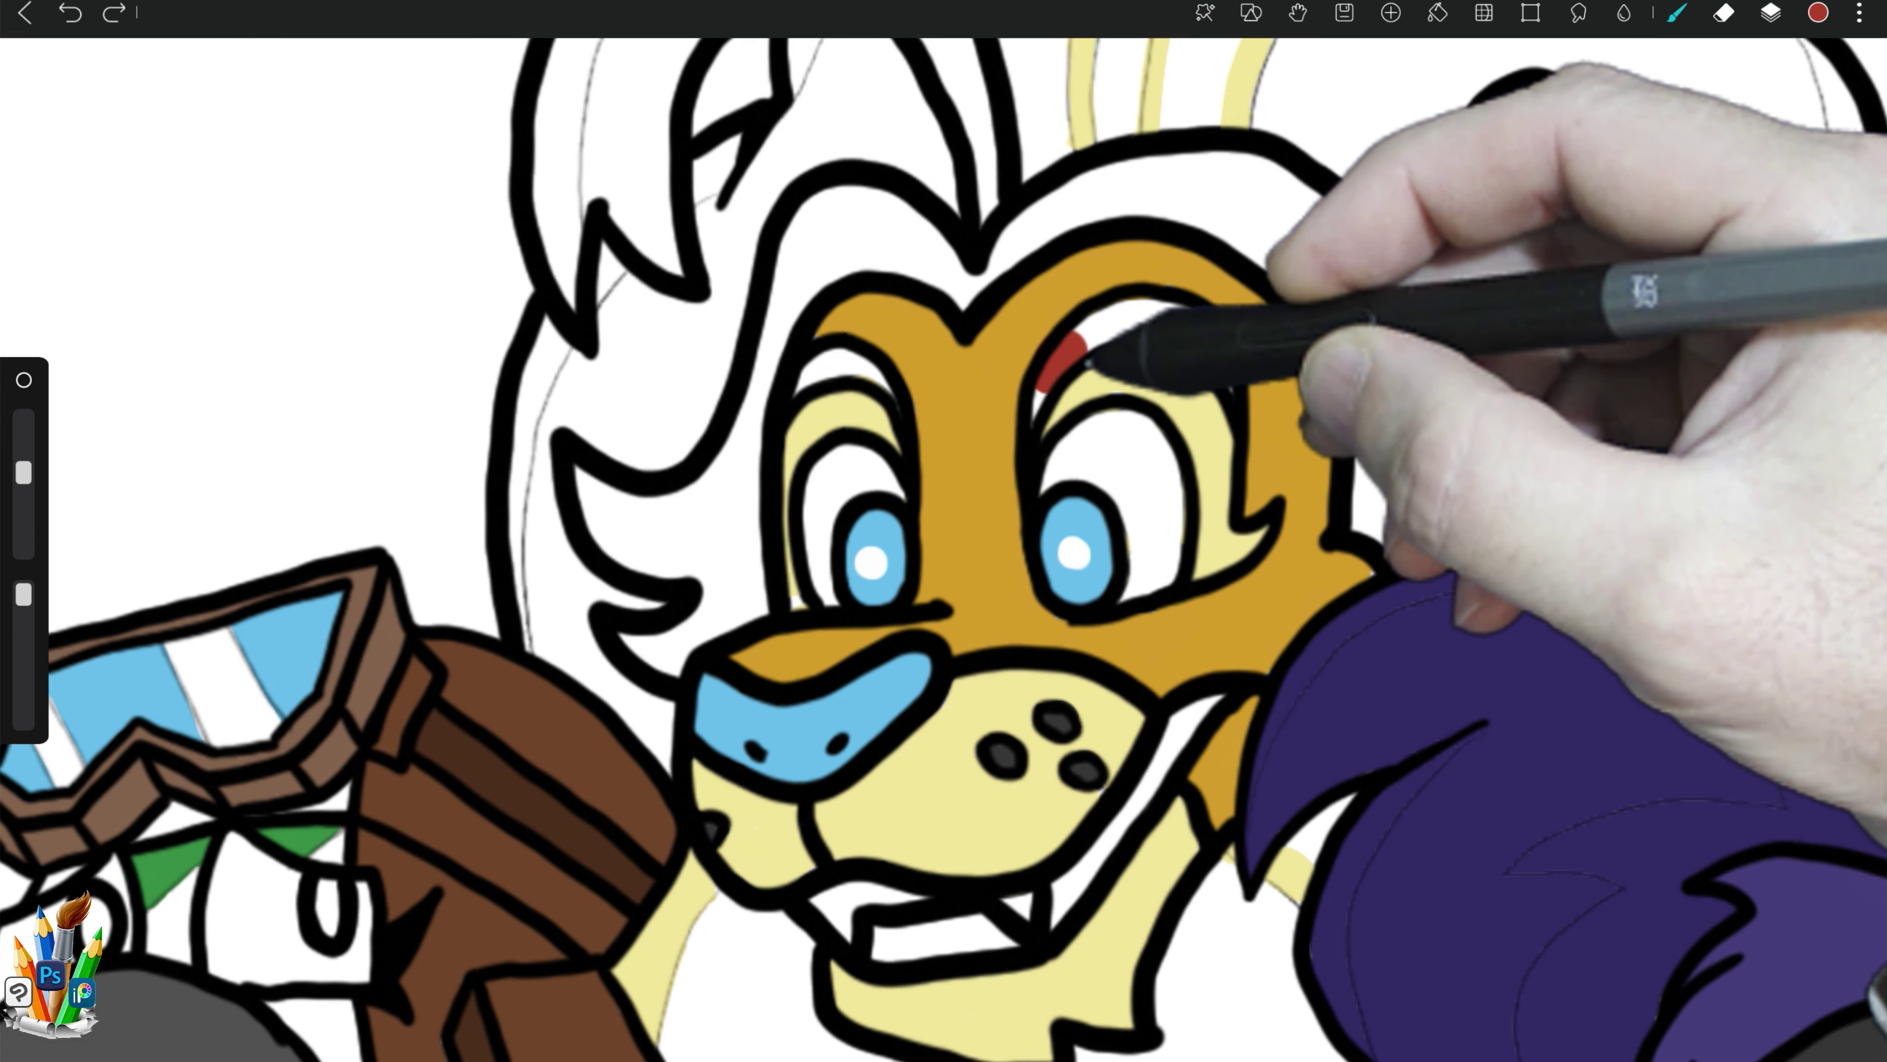
key("ctrl+z")
left_click(1771, 13)
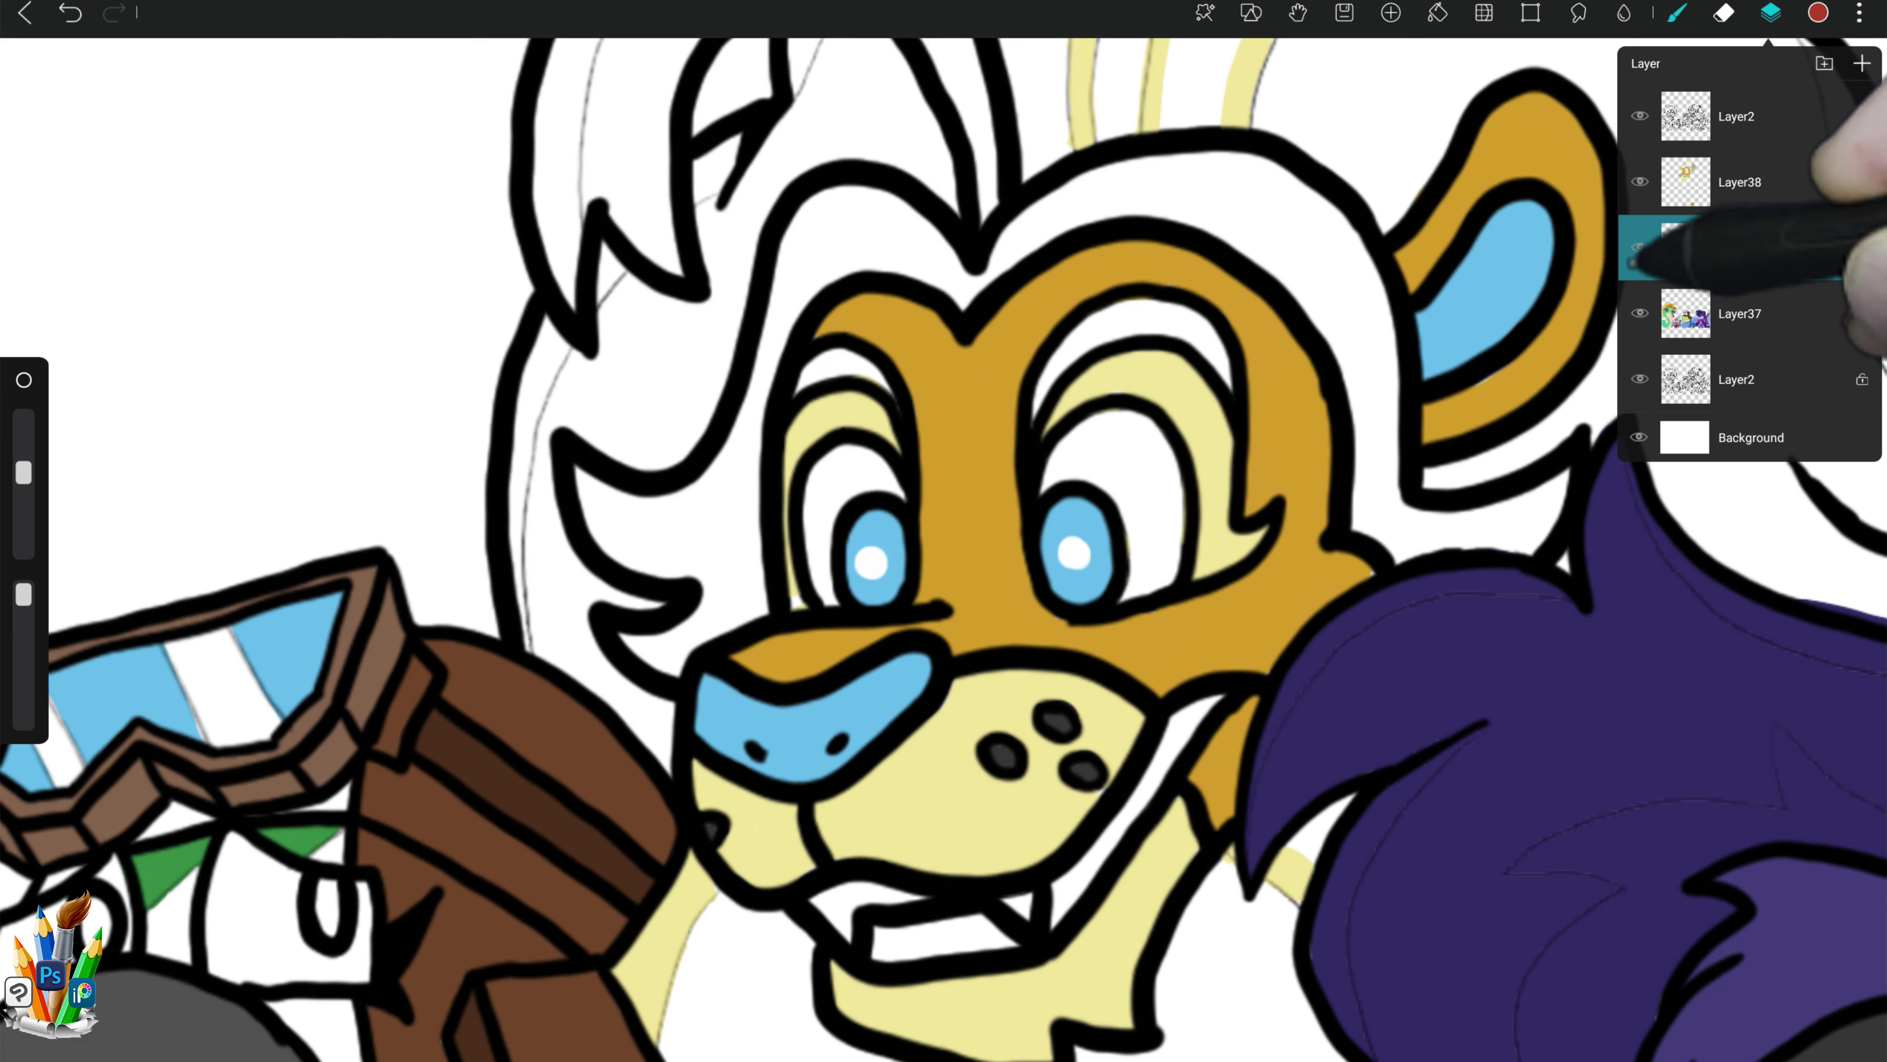
left_click_drag(1115, 328, 1188, 316)
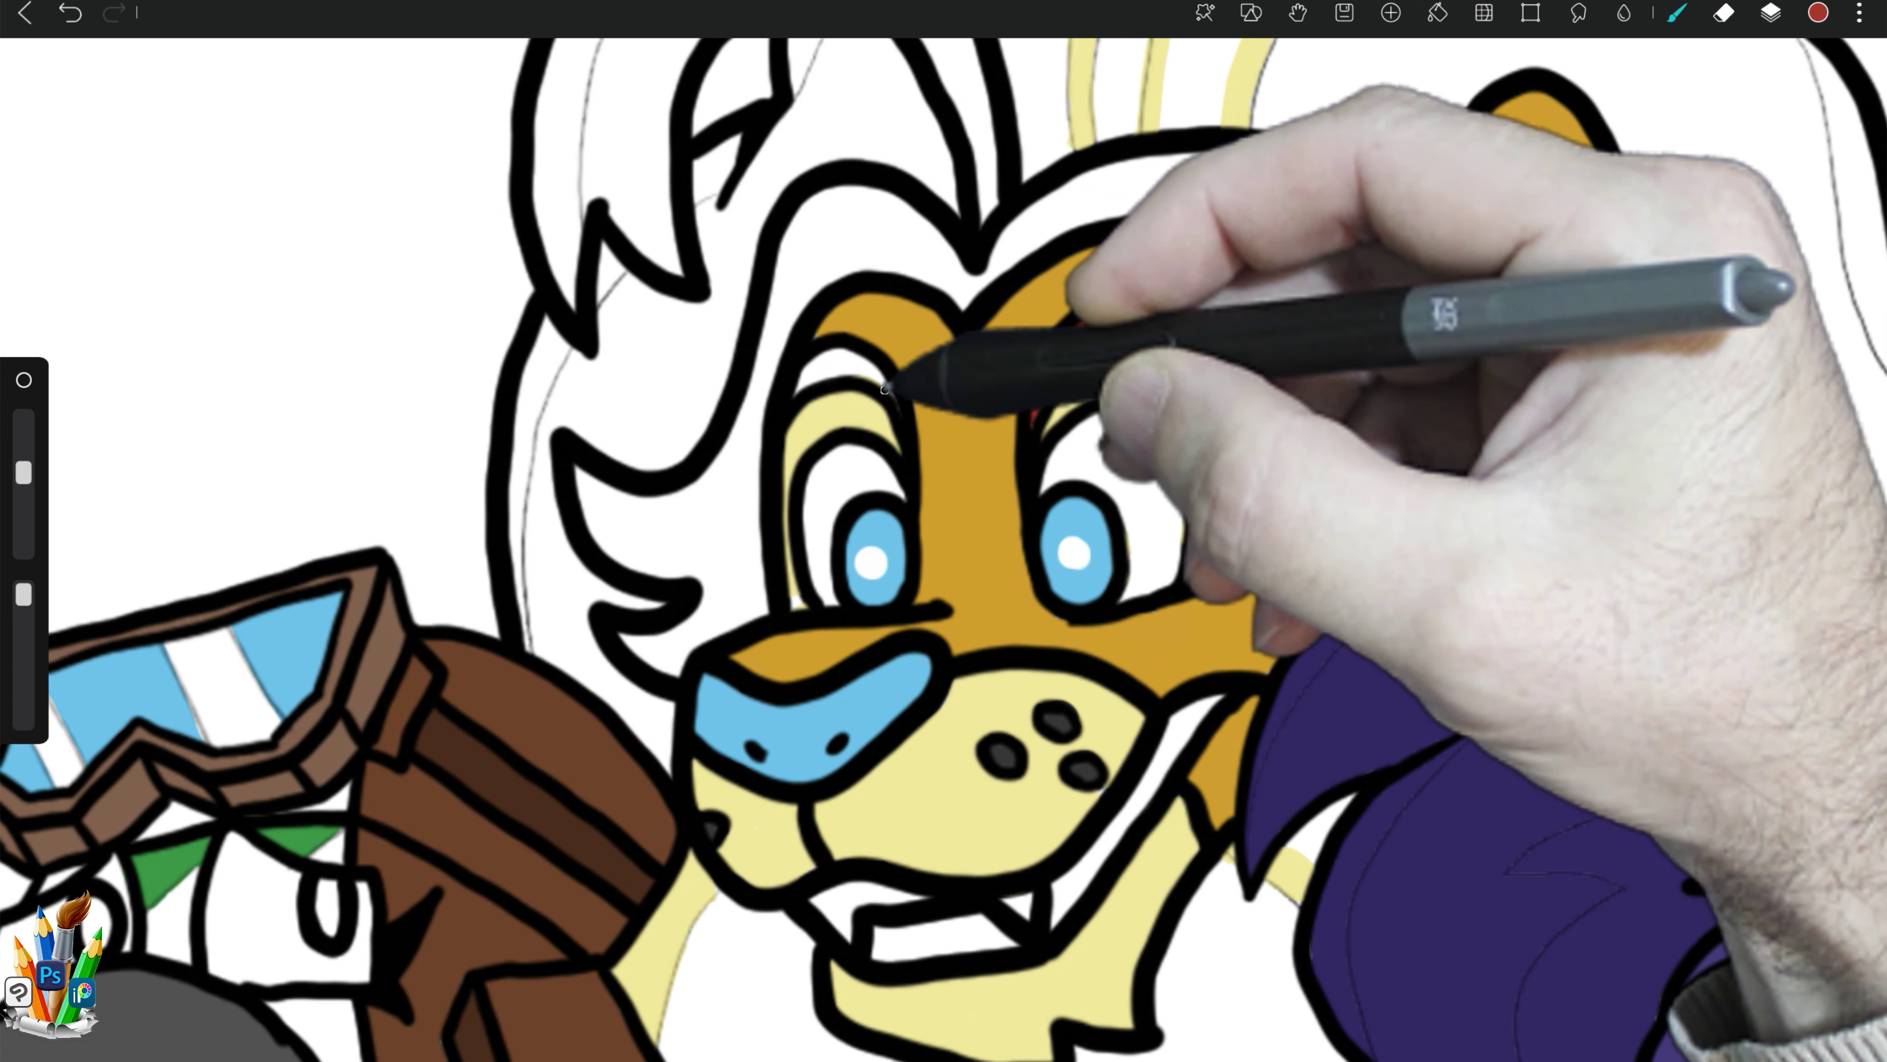
mouse_move(773, 387)
left_mouse_down()
mouse_move(870, 386)
mouse_move(778, 365)
left_mouse_up()
key("e")
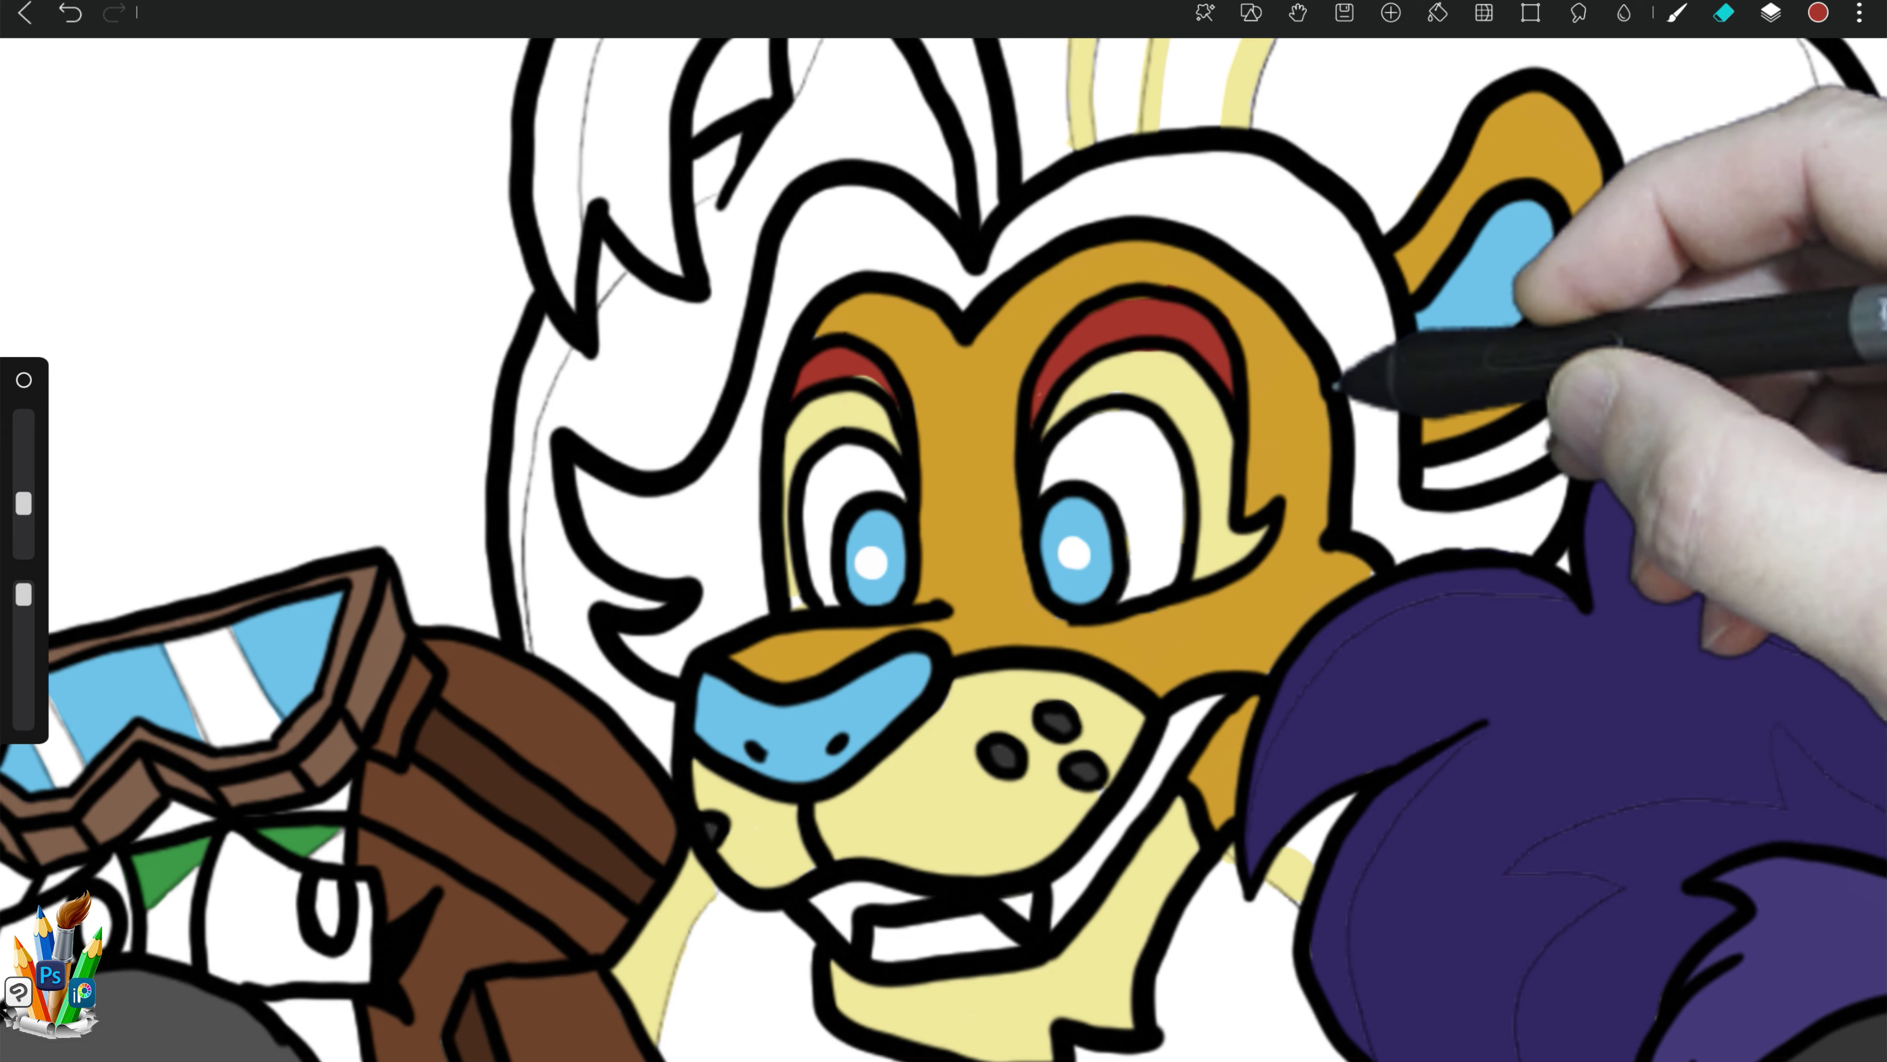
key("b")
Step: Paint the red inner mane around the upper-left and top of the lion's head
mouse_move(999, 208)
left_mouse_down()
mouse_move(780, 329)
mouse_move(585, 473)
mouse_move(737, 611)
left_mouse_up()
left_click_drag(780, 527, 669, 536)
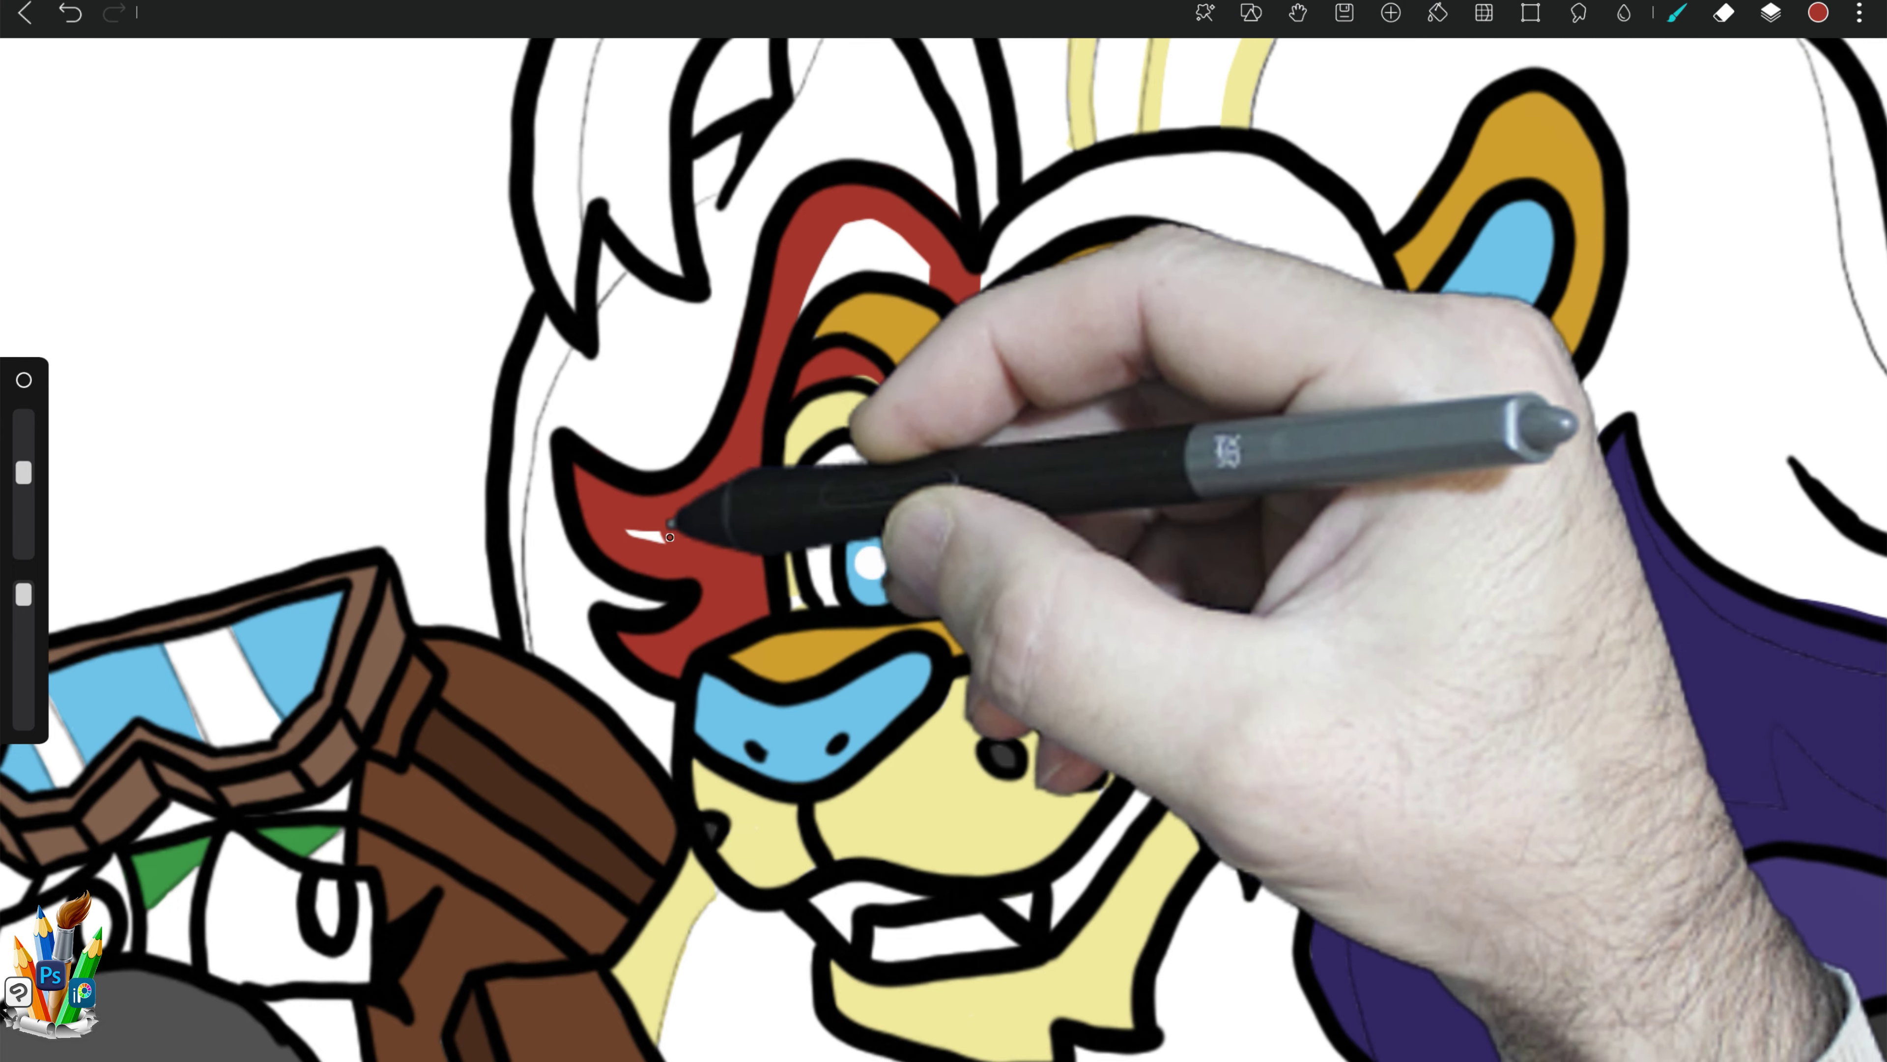
mouse_move(1040, 242)
left_mouse_down()
mouse_move(1367, 279)
mouse_move(1382, 446)
mouse_move(1313, 318)
left_mouse_up()
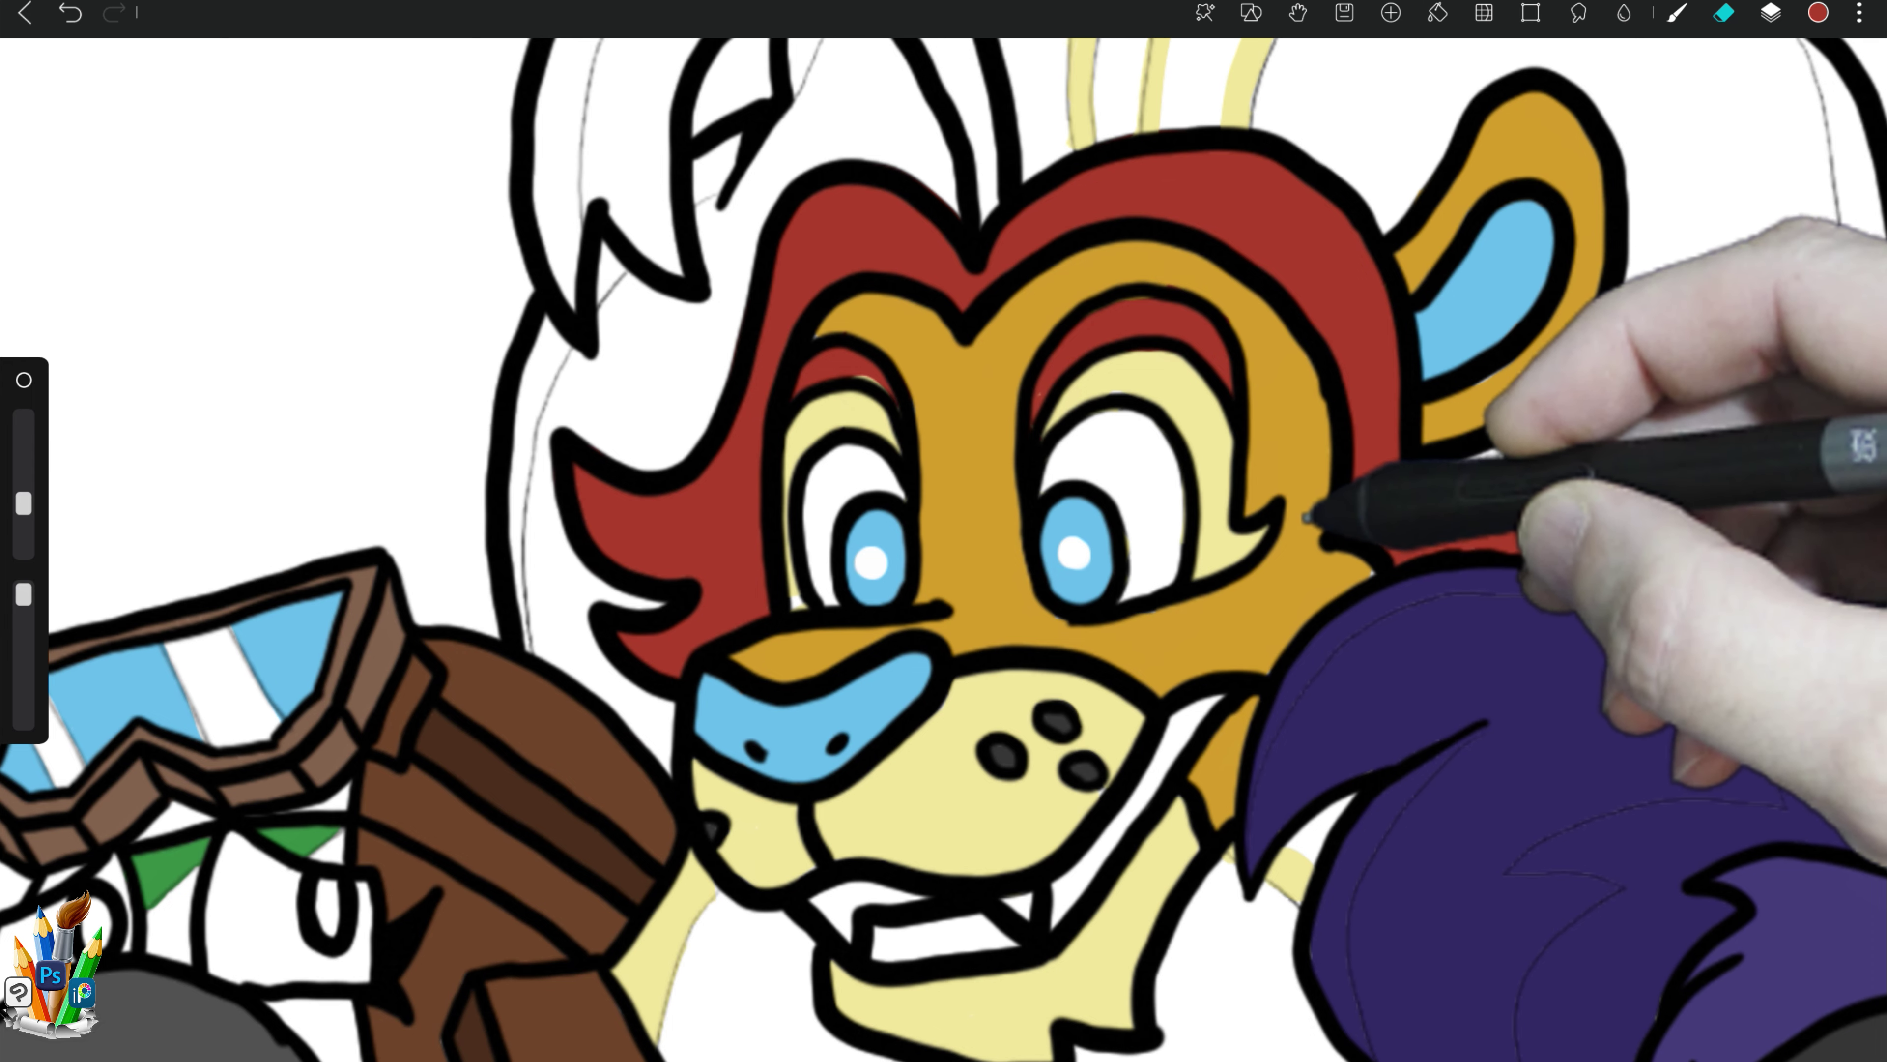
scroll(942, 550, "down", 5)
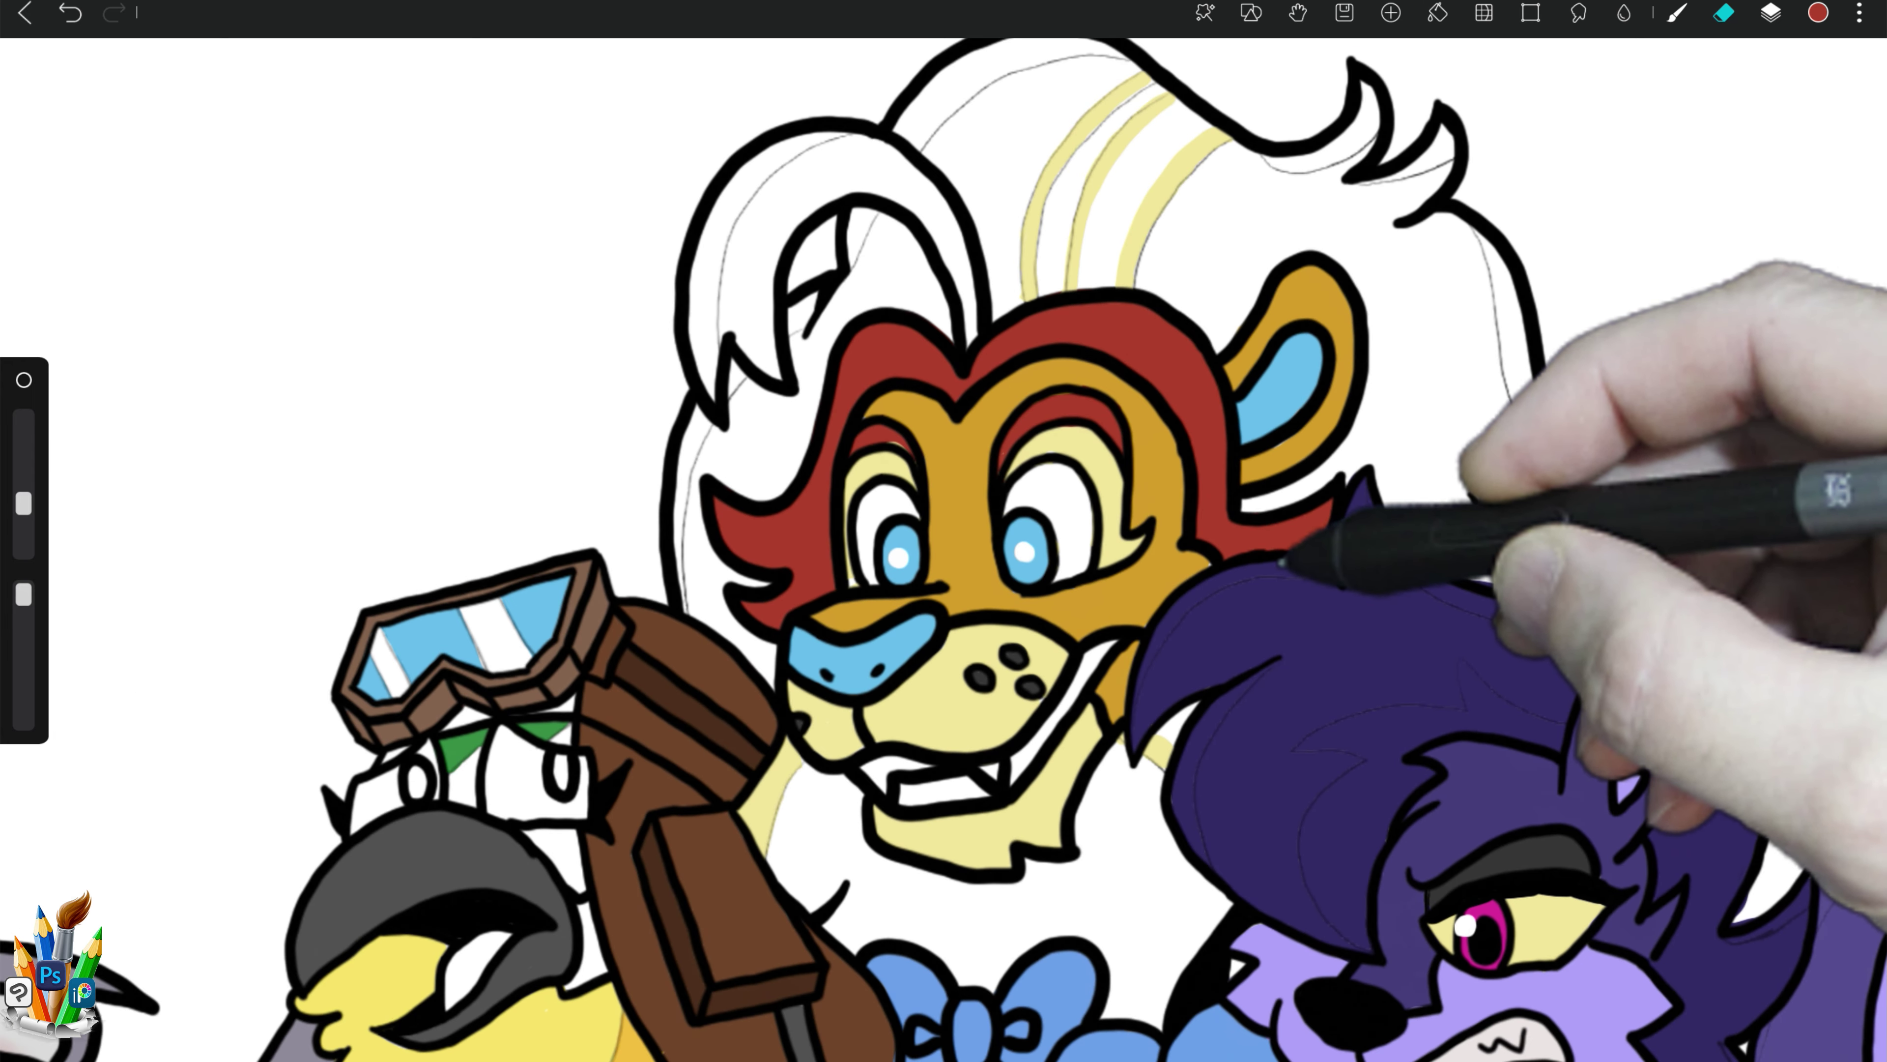
Step: Try an orange from the colour picker on the hair lock, then undo it
left_click_drag(1282, 561, 1184, 688)
left_click(1818, 13)
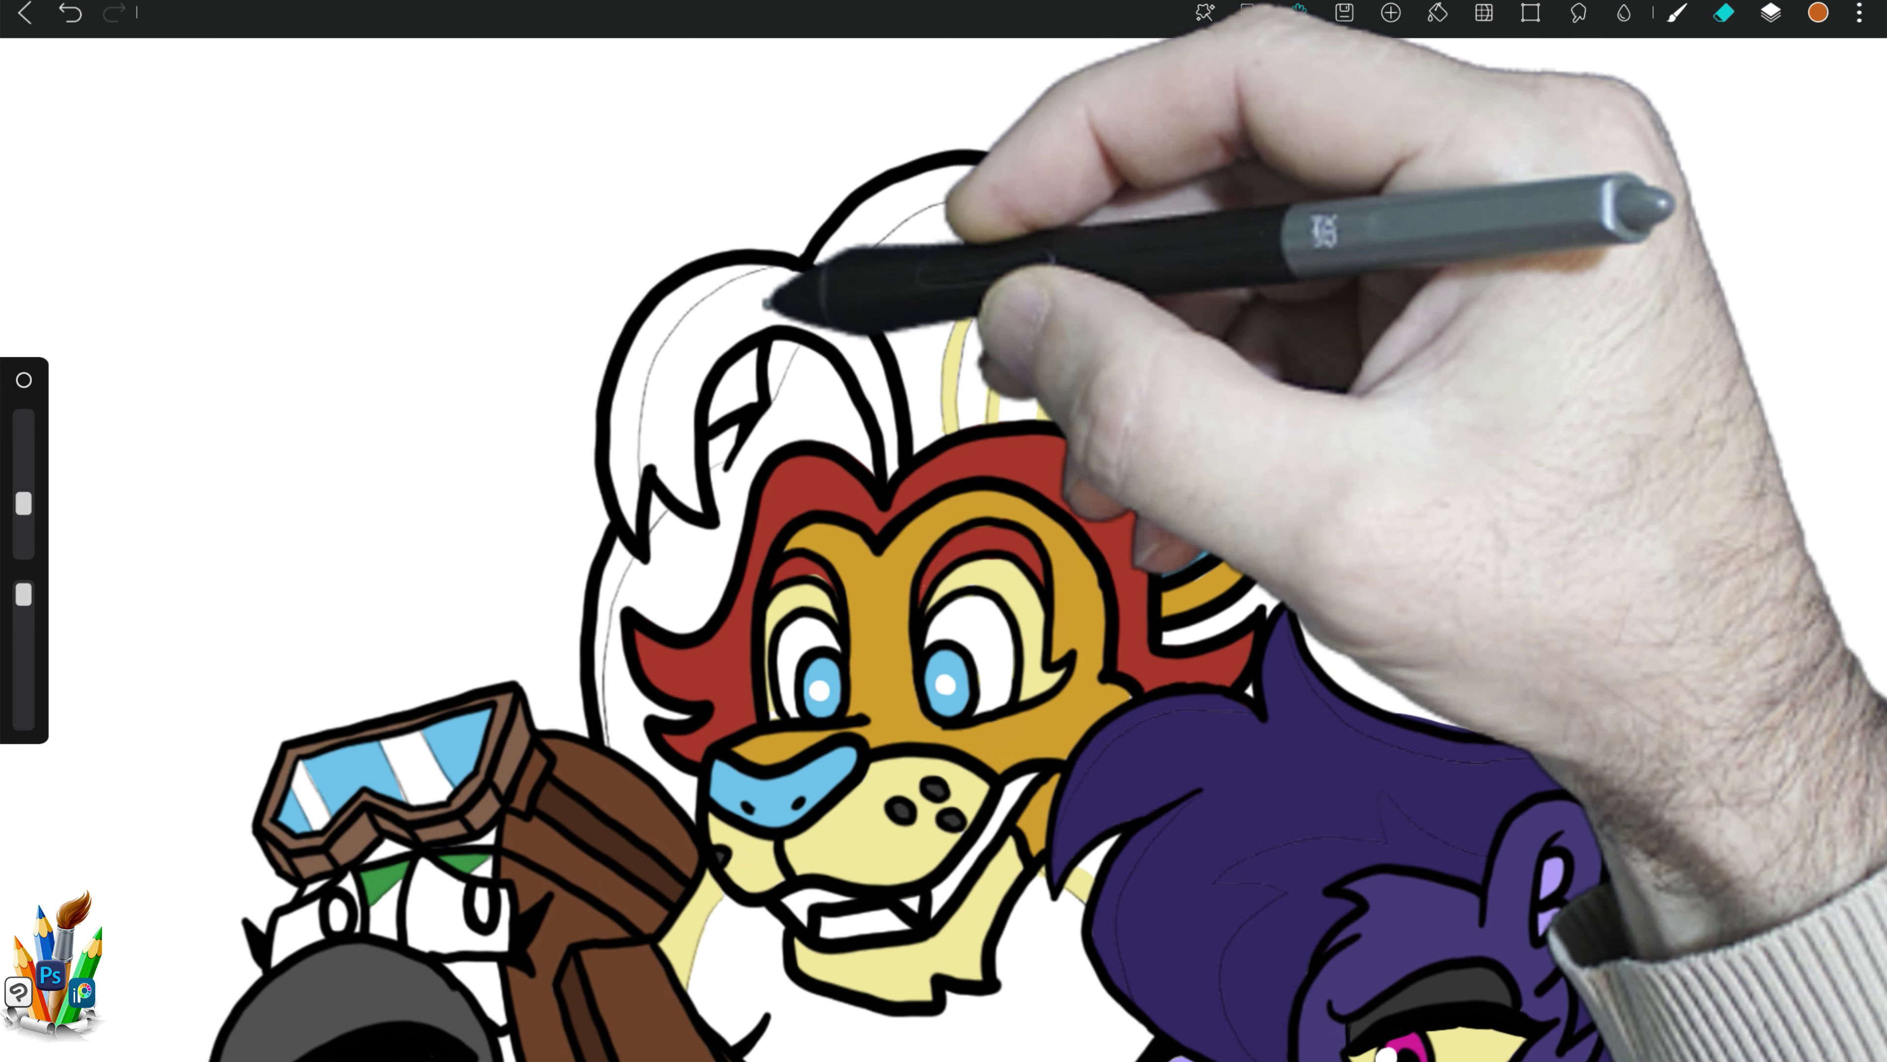
mouse_move(723, 286)
left_mouse_down()
mouse_move(771, 286)
mouse_move(699, 305)
mouse_move(691, 446)
mouse_move(687, 428)
left_mouse_up()
key("b")
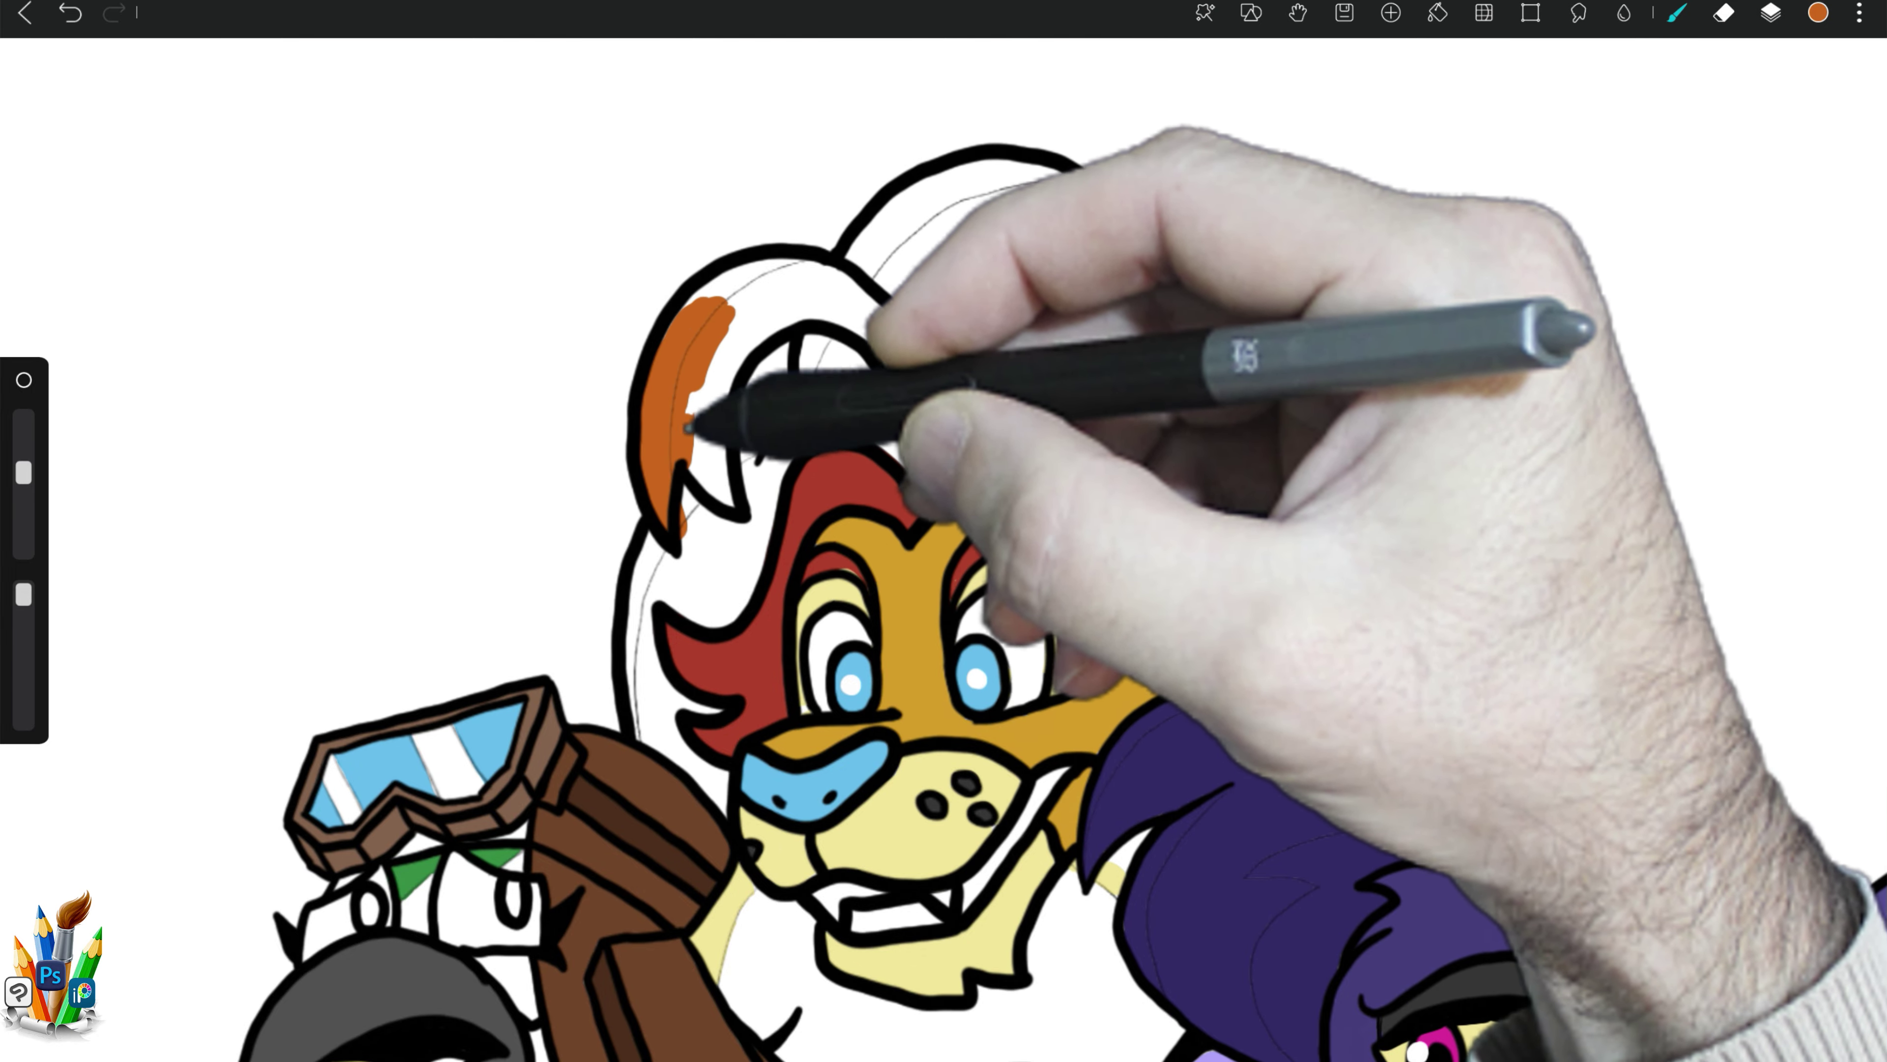
key("ctrl+z")
Step: Eyedrop the inner mane's red and paint the left curled hair lock red
left_click(906, 434, "alt")
left_click_drag(717, 293, 680, 446)
mouse_move(706, 298)
left_mouse_down()
mouse_move(688, 461)
mouse_move(742, 339)
mouse_move(687, 447)
left_mouse_up()
left_click_drag(735, 282, 855, 305)
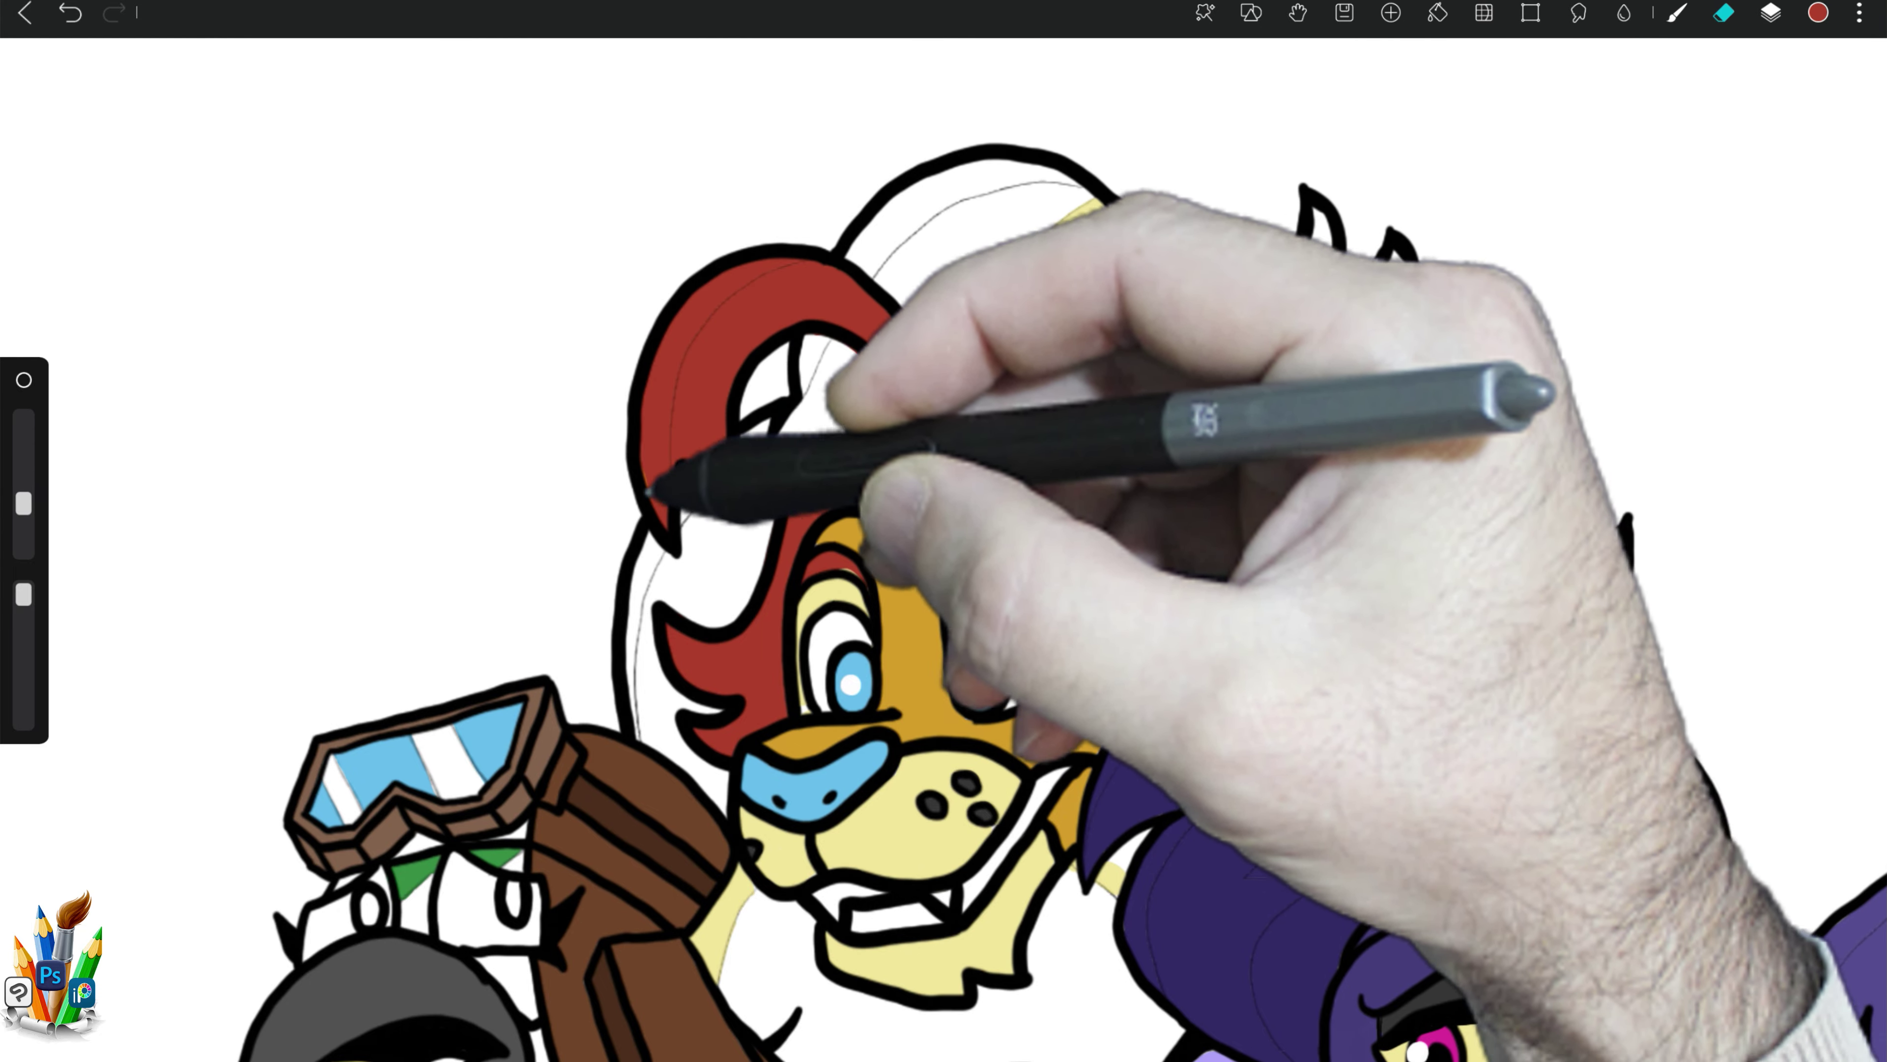
left_click(1723, 13)
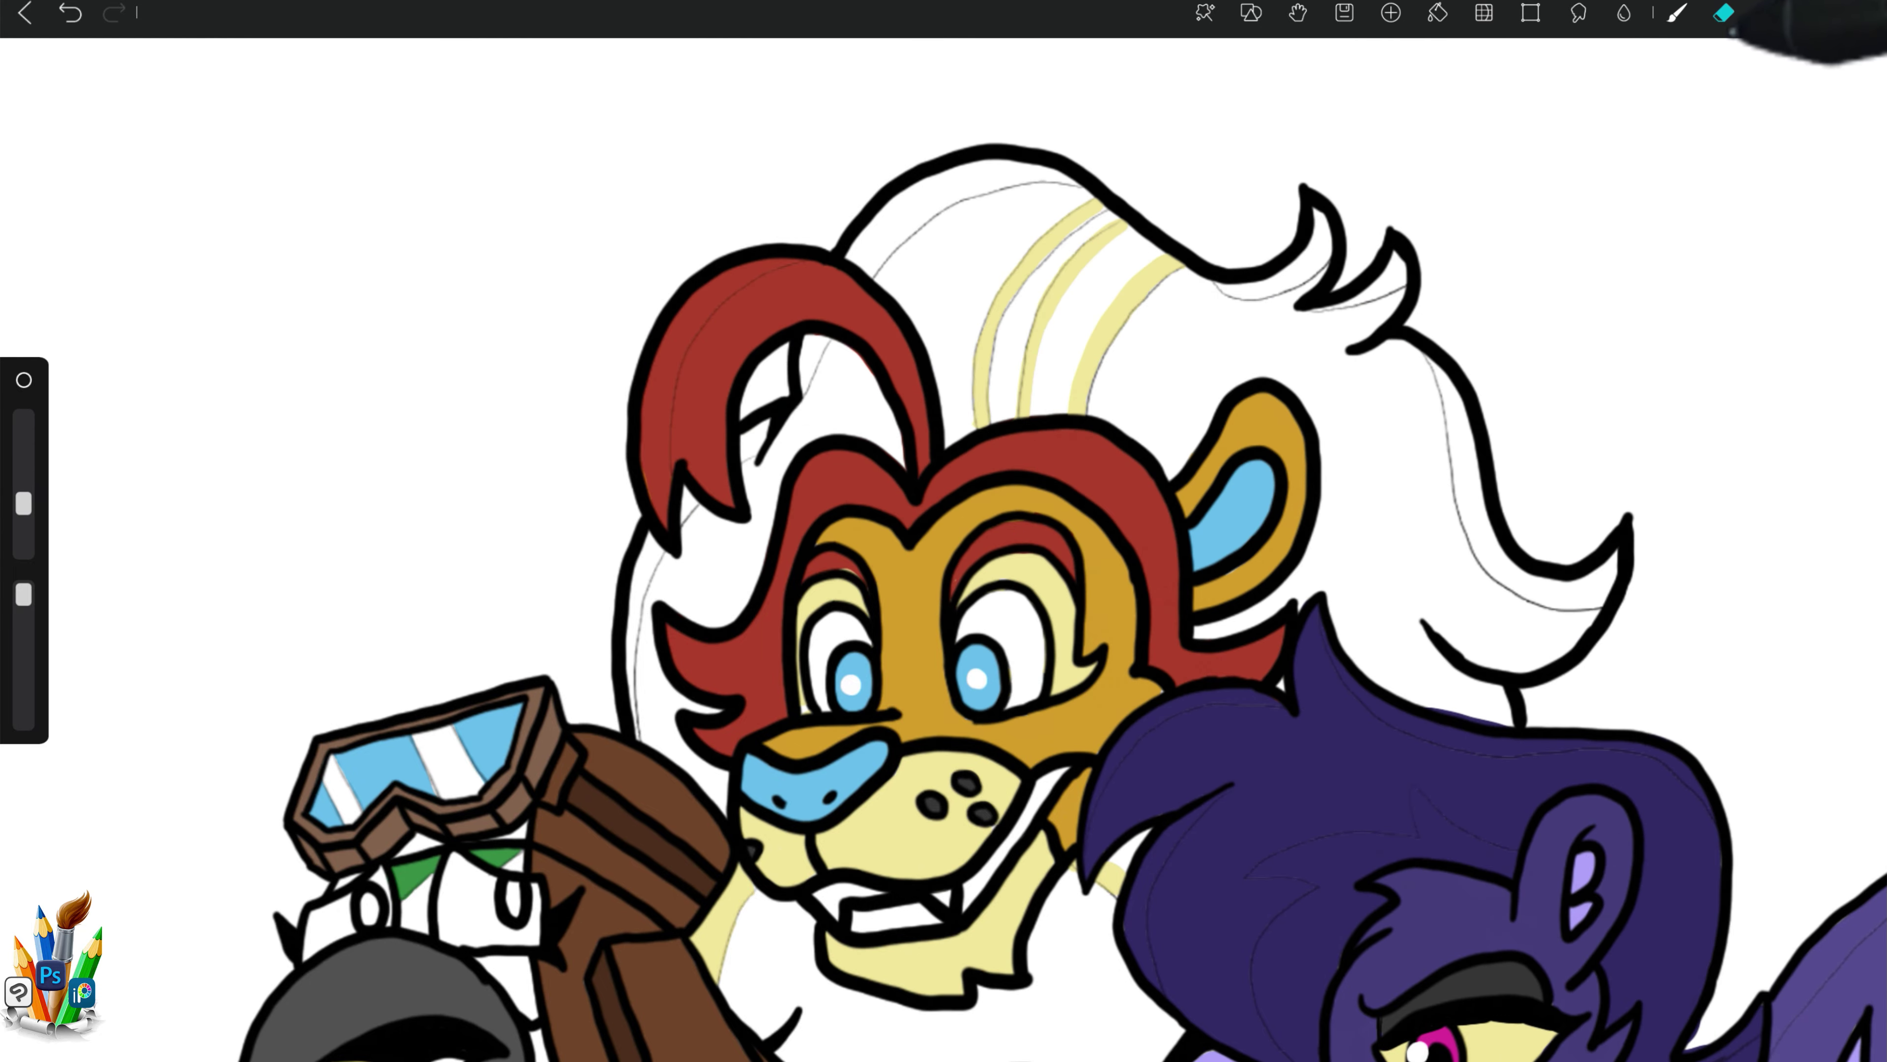
left_click(1771, 13)
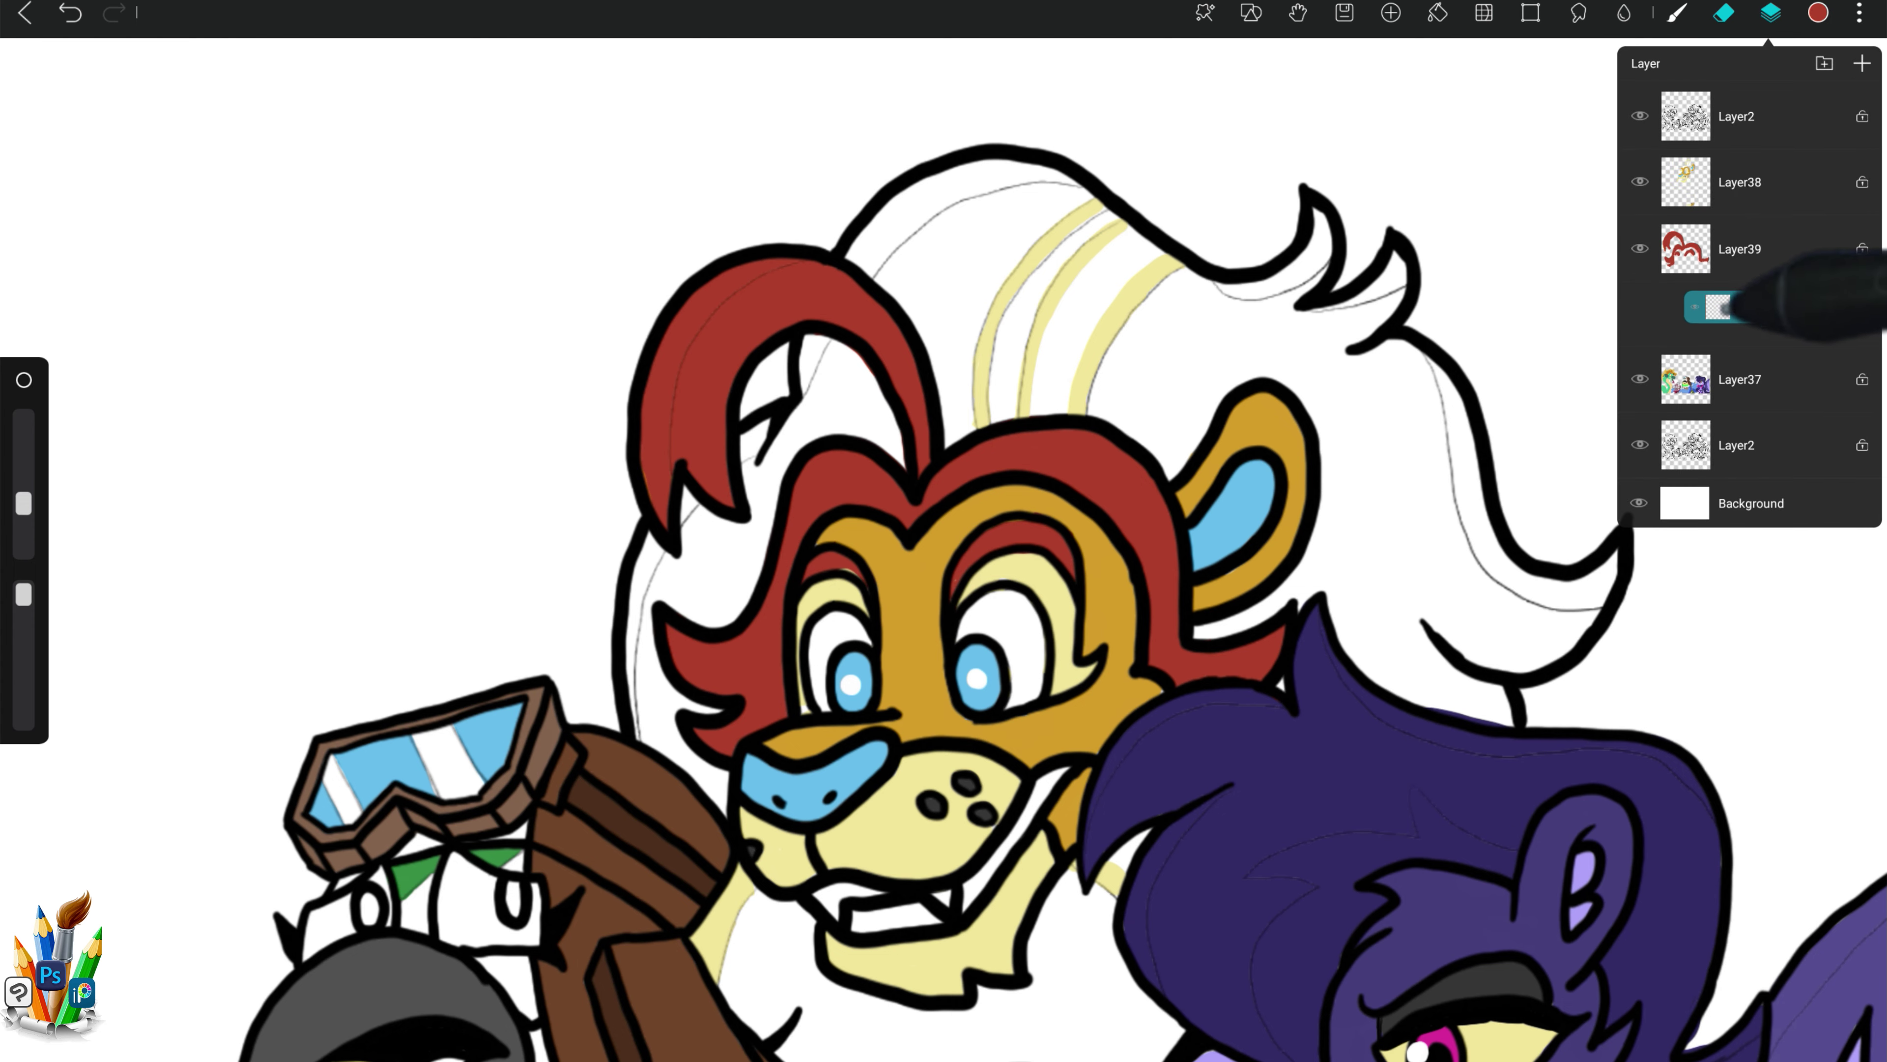
left_click(1770, 12)
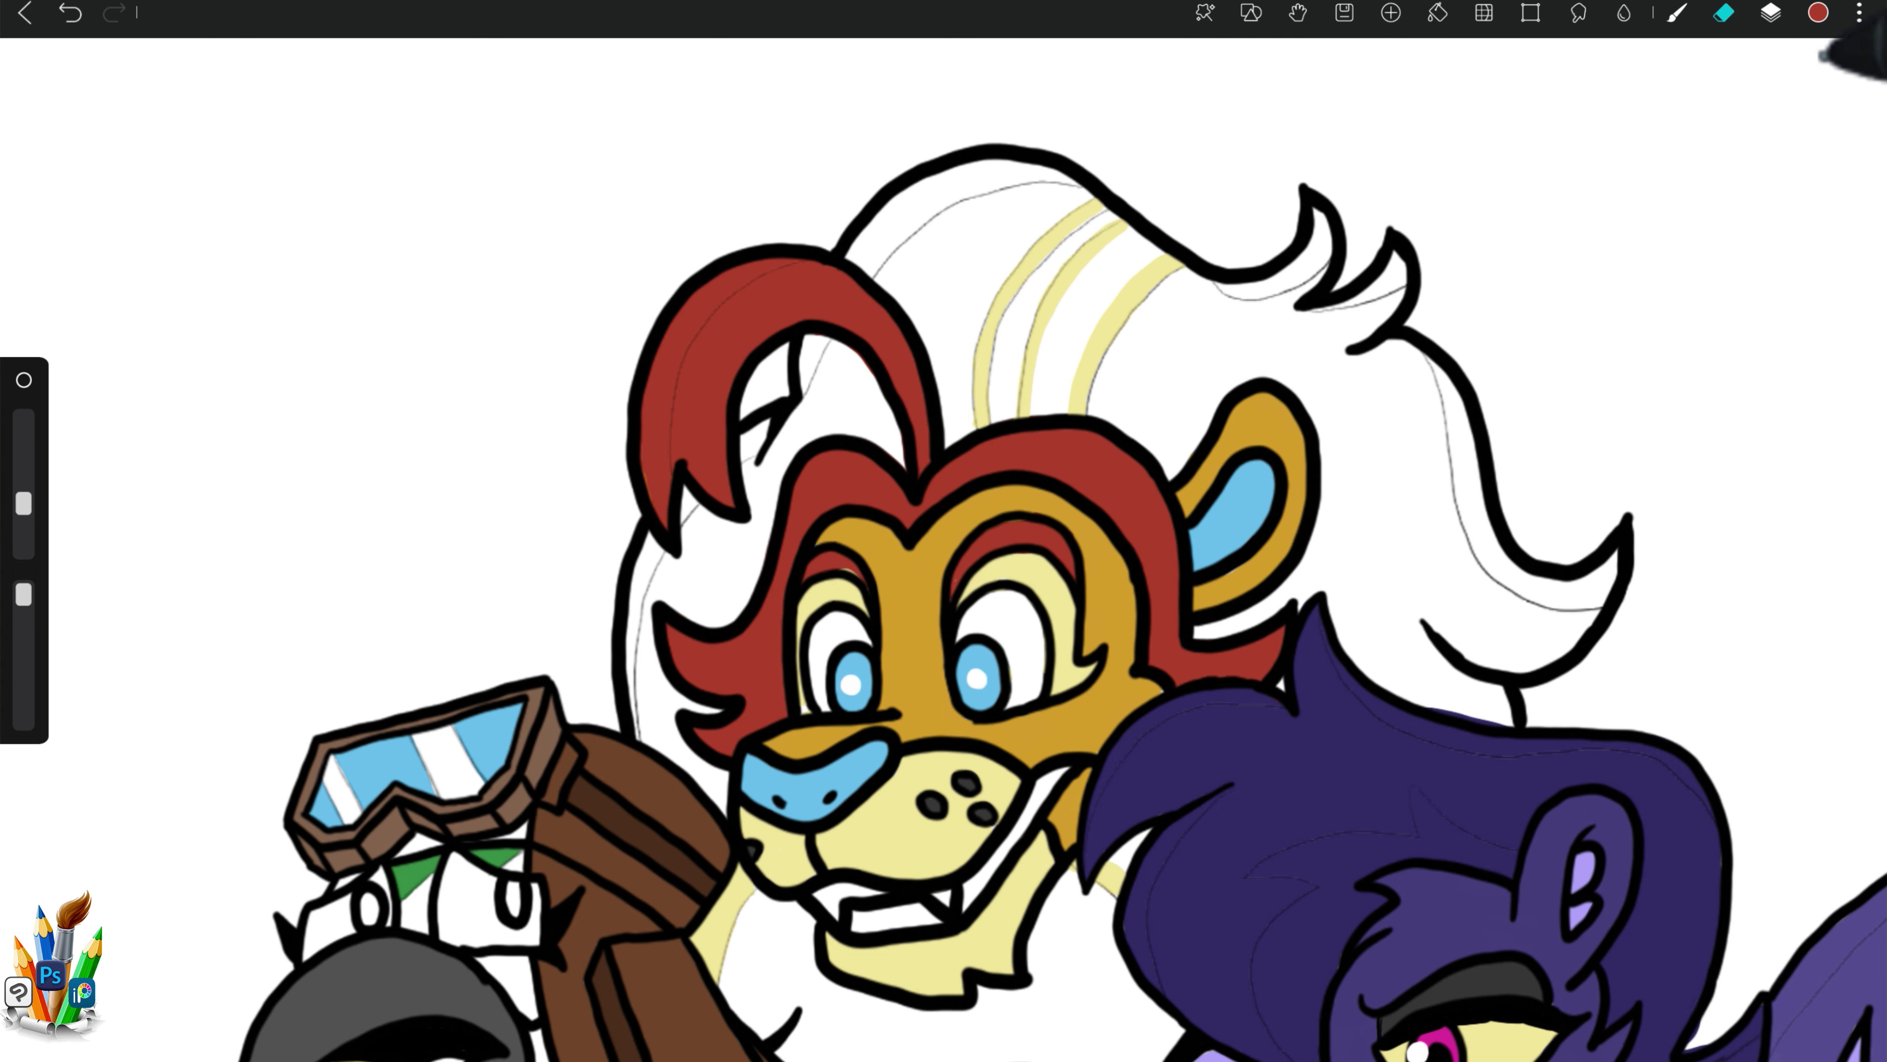
left_click(1817, 13)
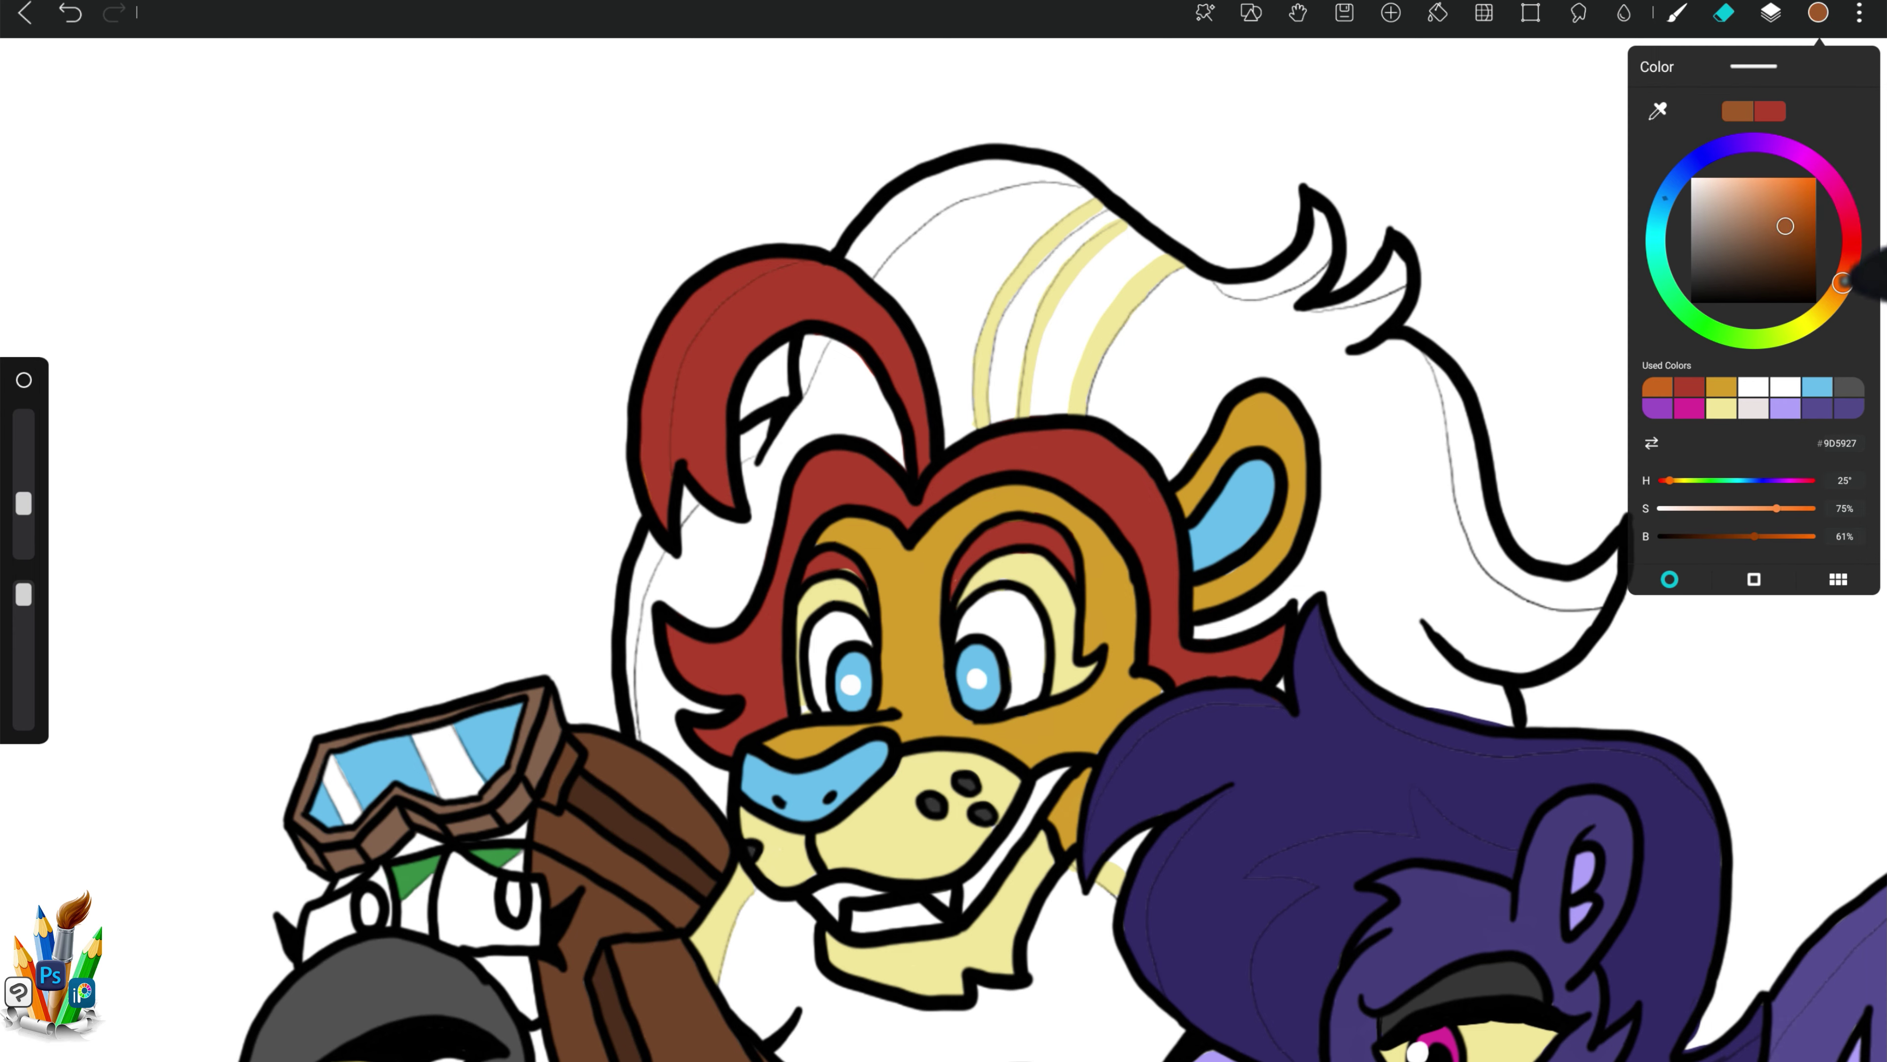
Step: Paint burnt orange along the outer mane outline, behind the ear and between the upper stripes
left_click(1676, 13)
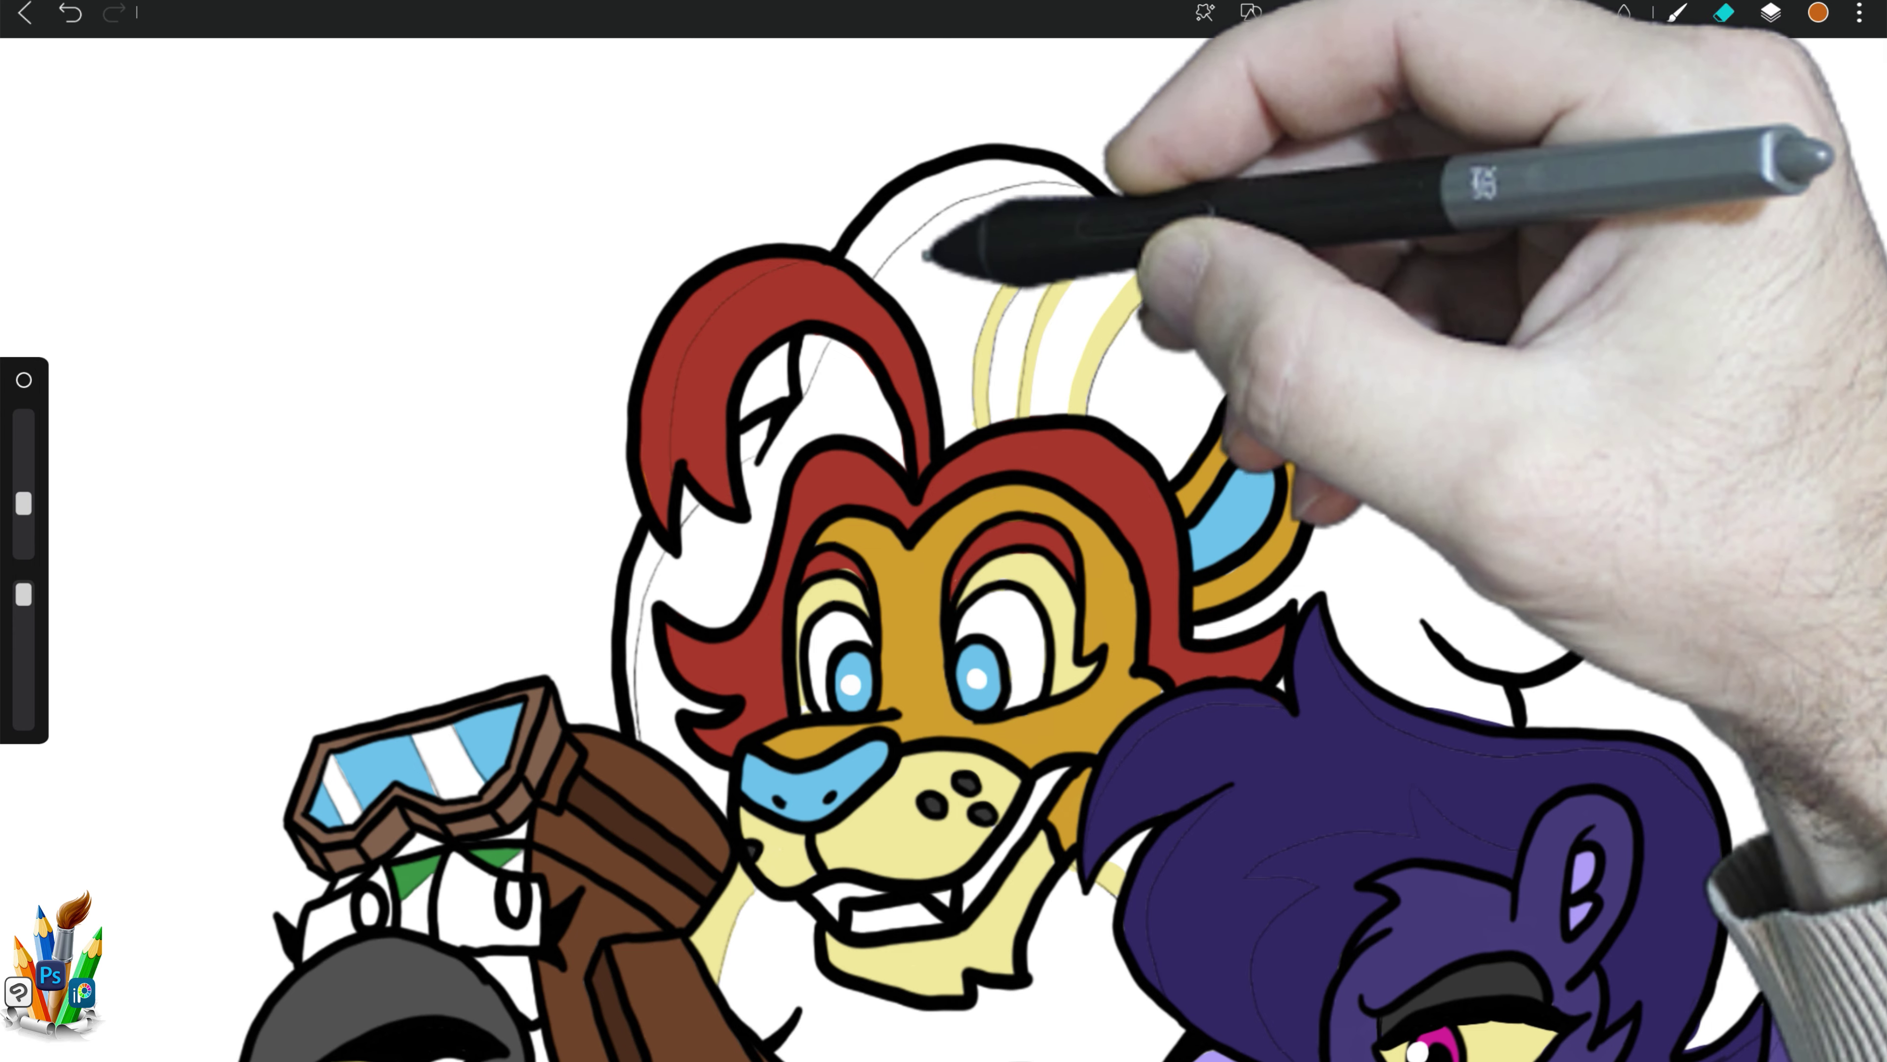
mouse_move(922, 197)
left_mouse_down()
mouse_move(867, 260)
mouse_move(1012, 409)
mouse_move(1158, 316)
mouse_move(1011, 274)
mouse_move(1037, 194)
mouse_move(1225, 245)
mouse_move(1338, 209)
mouse_move(1404, 252)
mouse_move(1322, 353)
mouse_move(1437, 392)
left_mouse_up()
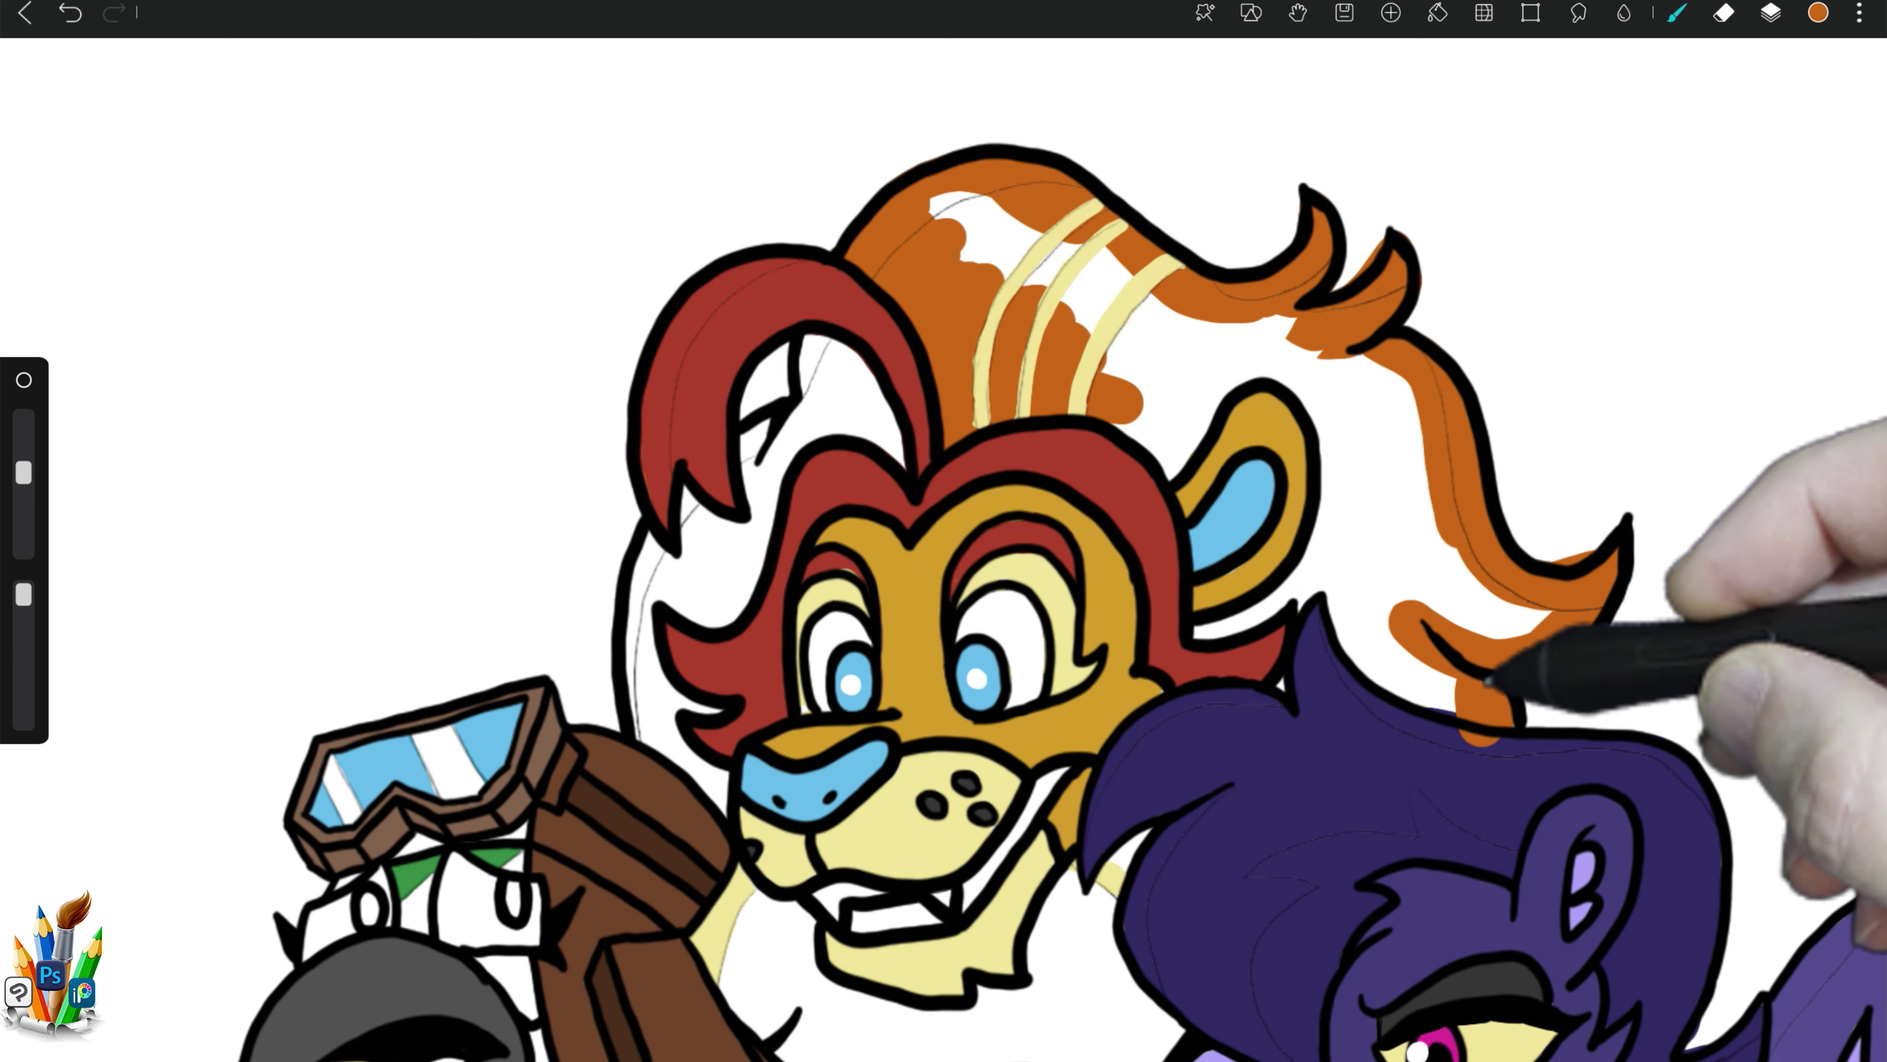
mouse_move(1327, 573)
left_mouse_down()
mouse_move(1434, 692)
mouse_move(1337, 625)
mouse_move(1293, 651)
mouse_move(1285, 342)
mouse_move(1335, 513)
left_mouse_up()
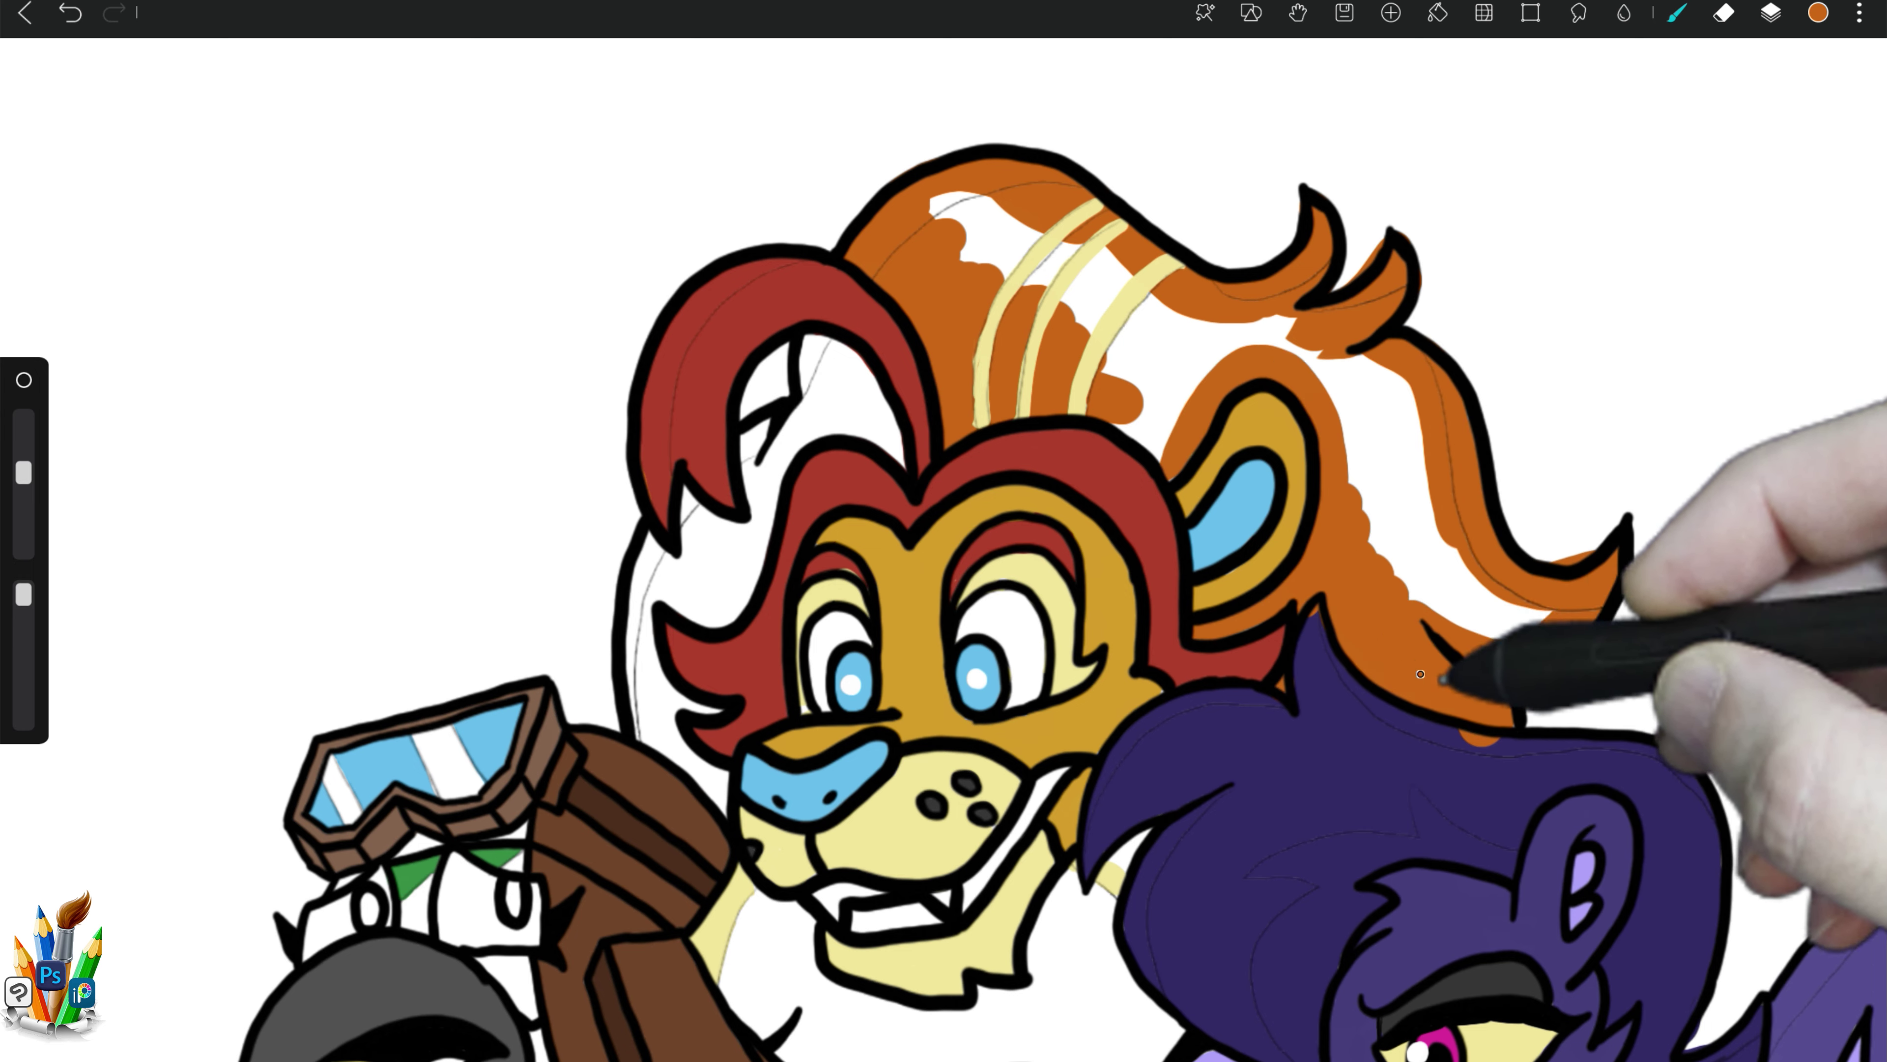
mouse_move(1361, 378)
left_mouse_down()
mouse_move(1146, 371)
mouse_move(1129, 190)
mouse_move(1014, 233)
mouse_move(951, 212)
left_mouse_up()
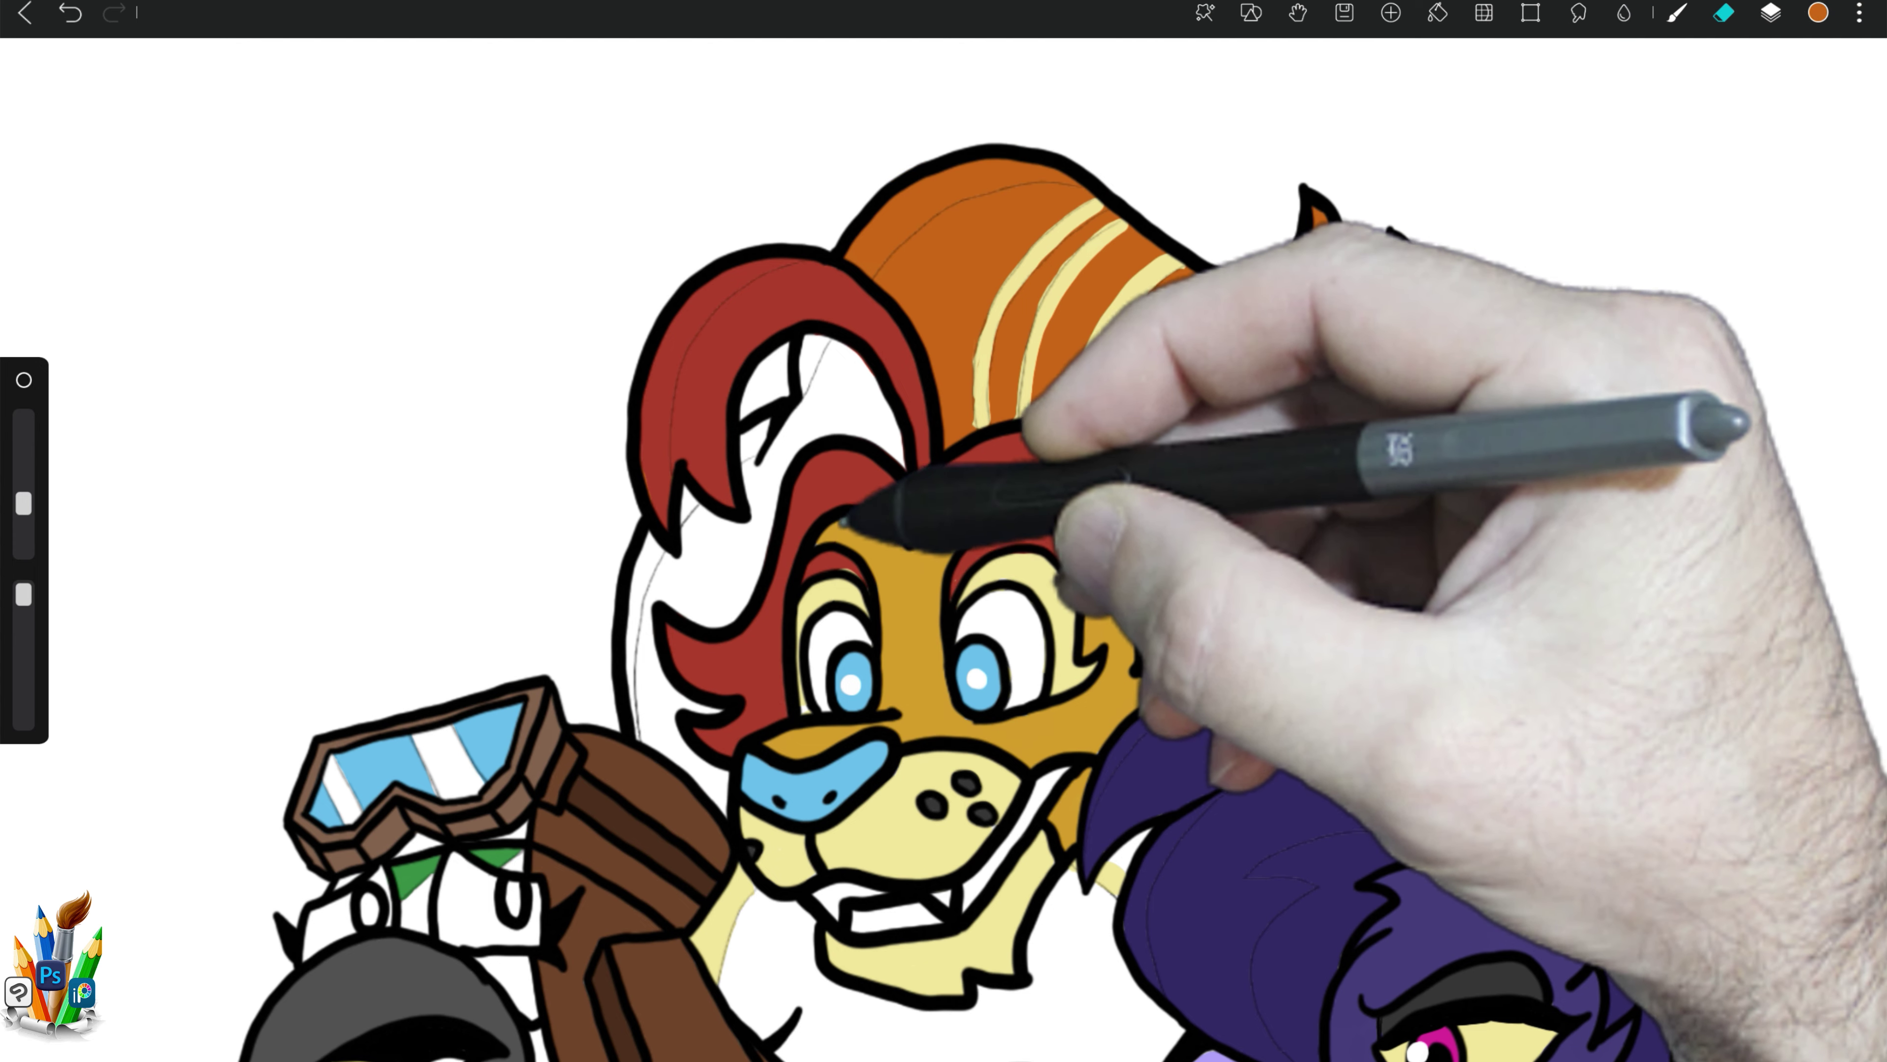
Step: Fill the remaining mane gaps and extend orange down beside the purple hair and chin
key("b")
left_click_drag(821, 349, 800, 409)
mouse_move(702, 573)
left_mouse_down()
mouse_move(654, 547)
mouse_move(678, 724)
left_mouse_up()
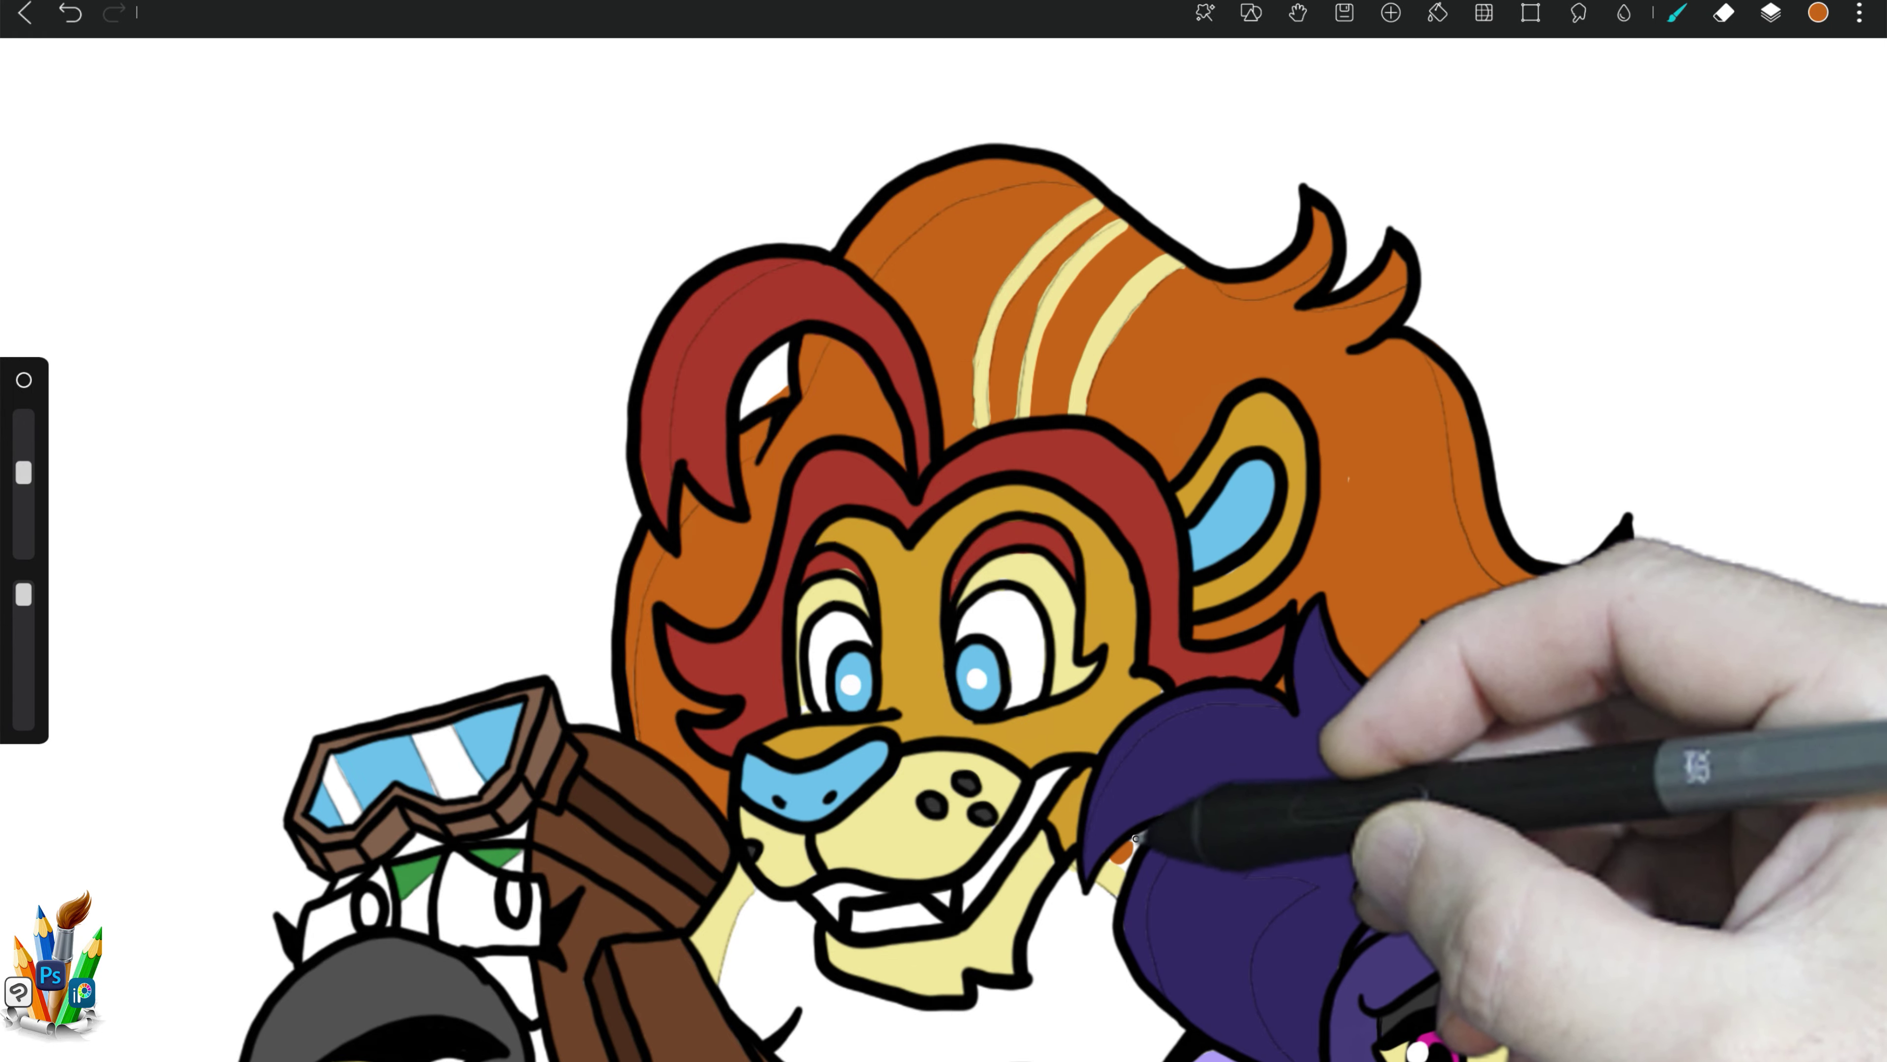
left_click_drag(1104, 910, 1142, 1015)
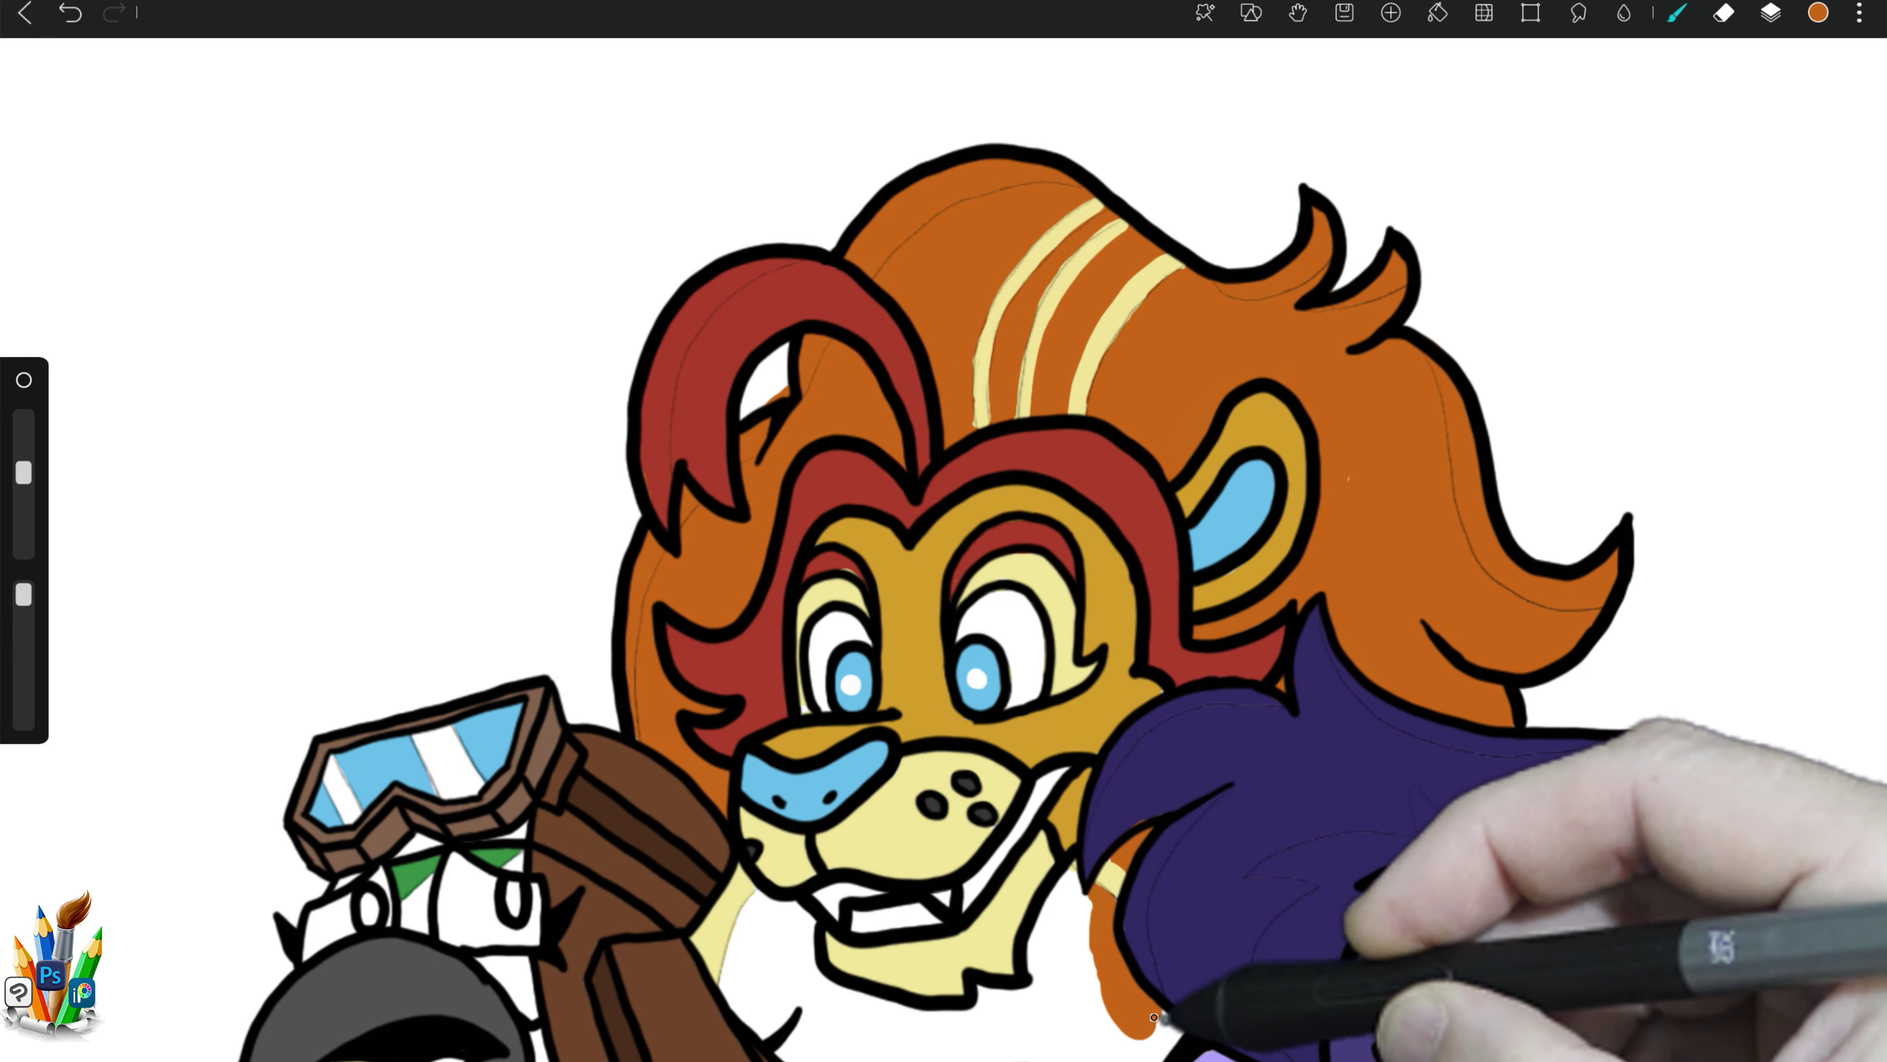
left_click_drag(1080, 925, 1070, 870)
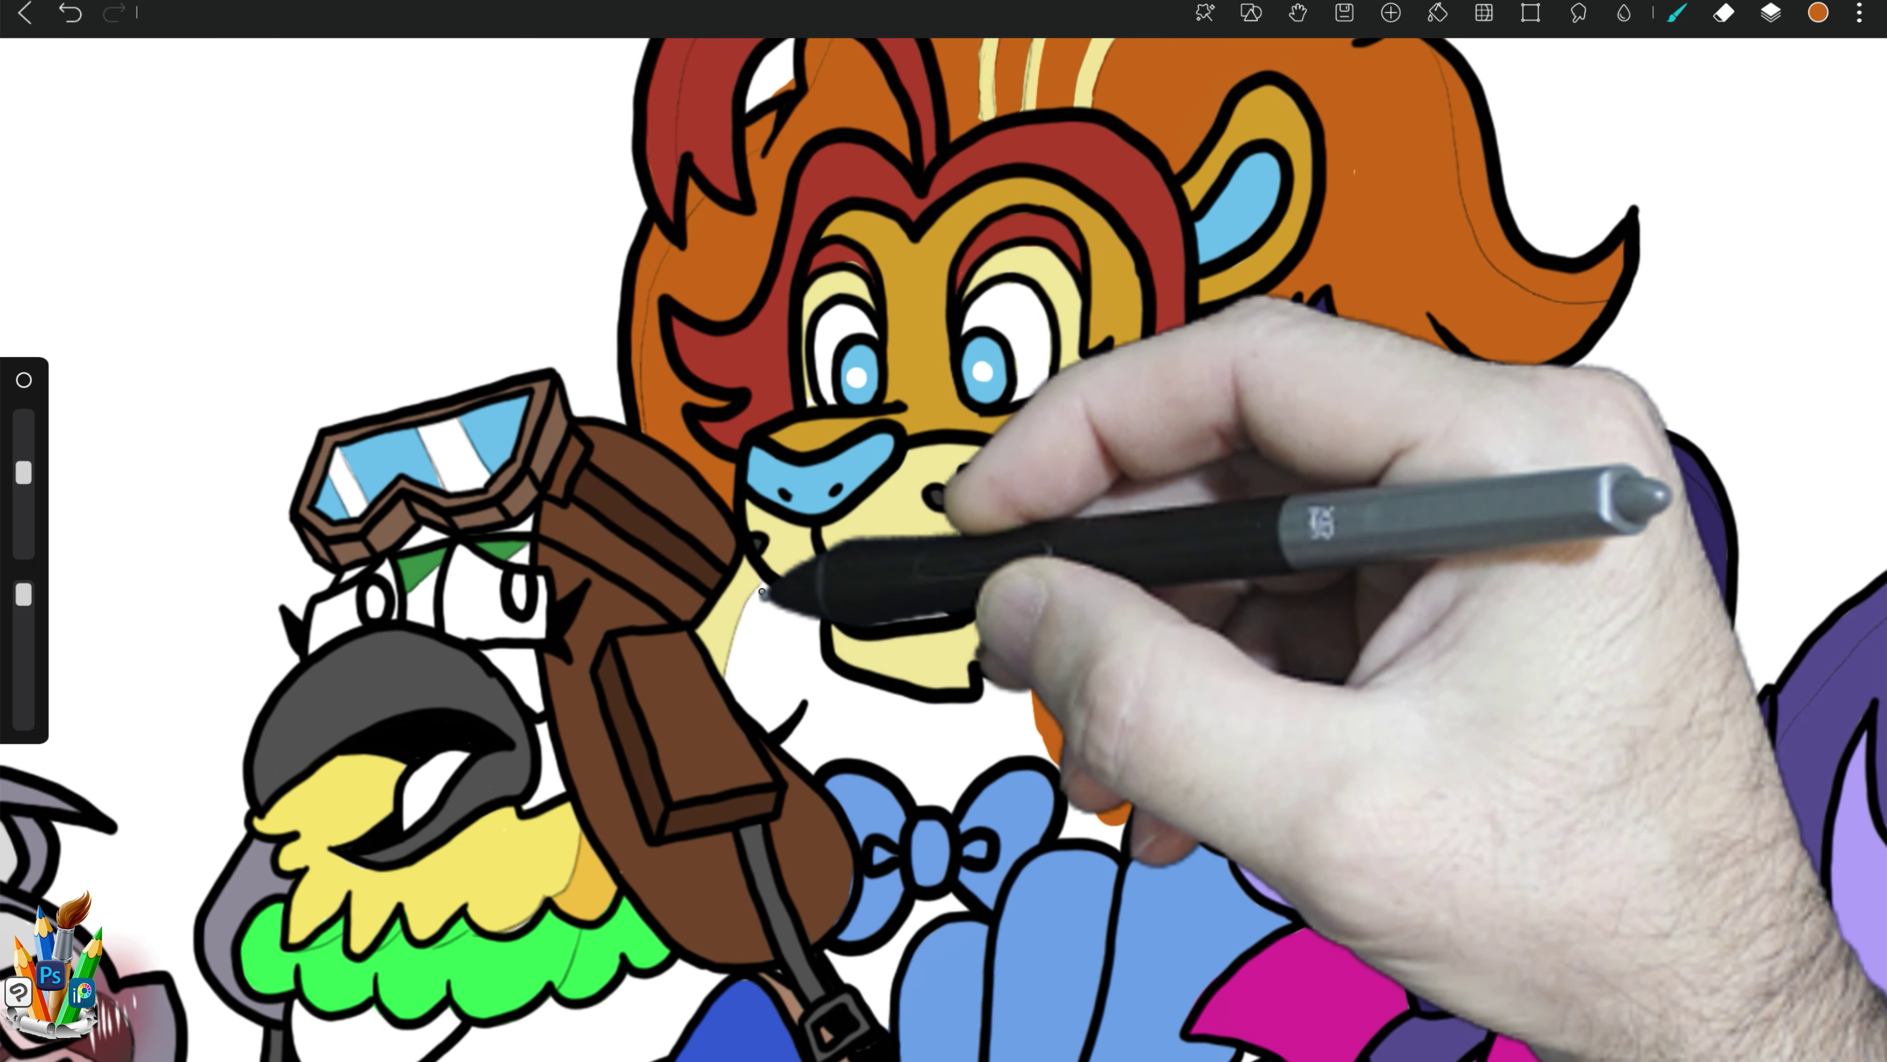
mouse_move(759, 595)
left_mouse_down()
mouse_move(815, 759)
mouse_move(843, 717)
mouse_move(821, 590)
mouse_move(842, 623)
mouse_move(985, 682)
mouse_move(927, 750)
mouse_move(1032, 779)
mouse_move(1103, 750)
mouse_move(1115, 836)
left_mouse_up()
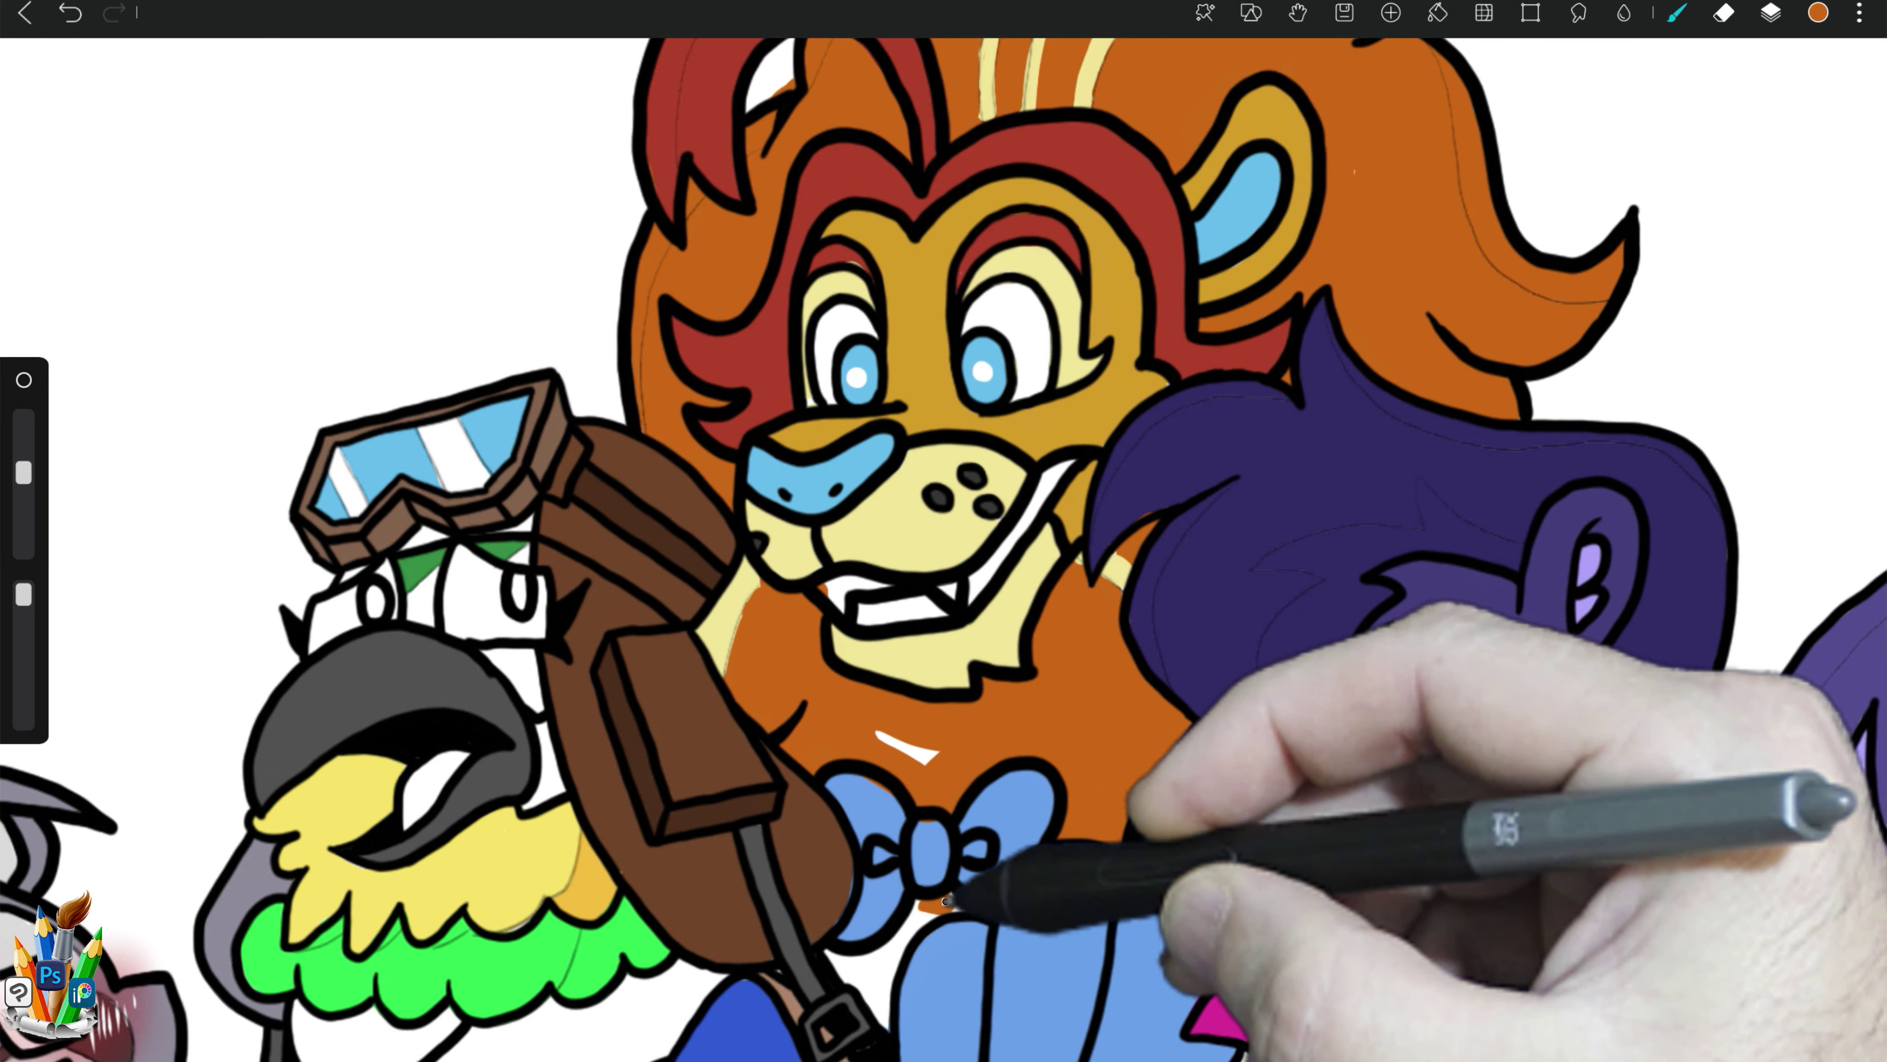
Step: Fill the lion's chest below the bow tie orange and sample that orange
left_click_drag(921, 926, 875, 977)
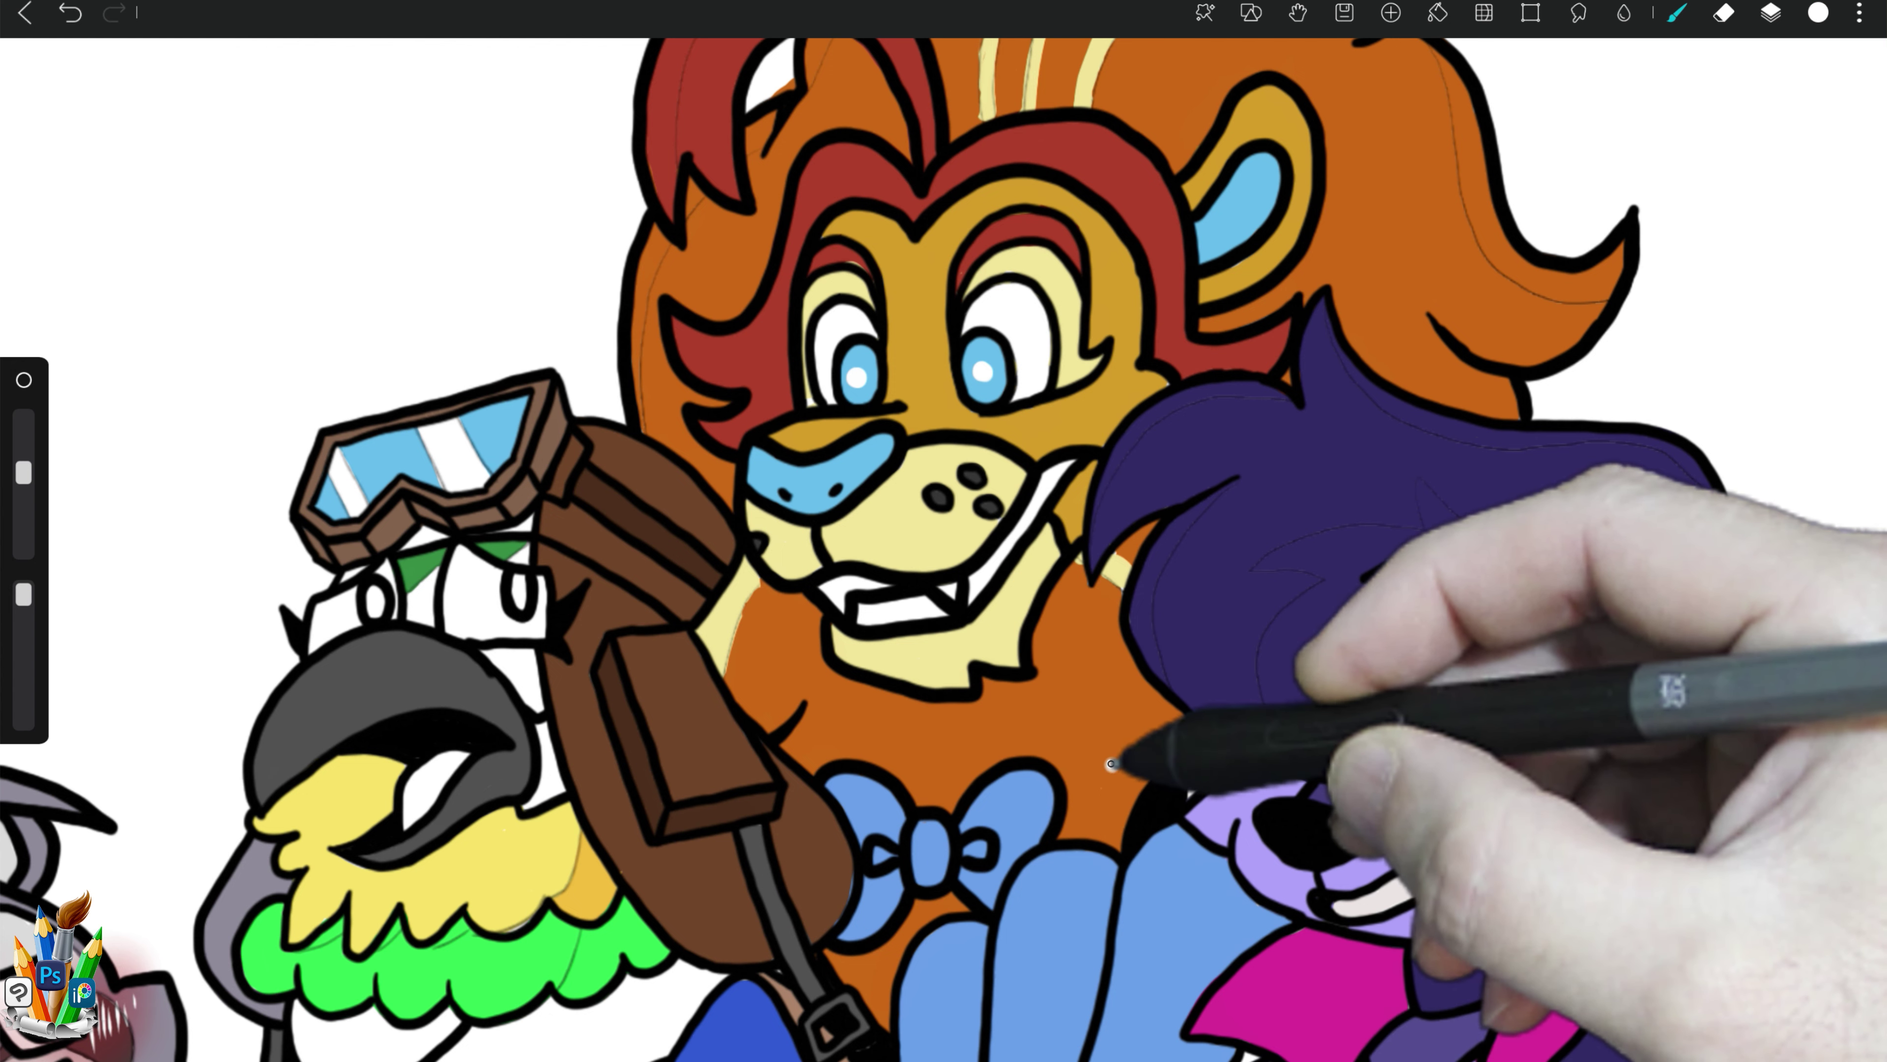
left_click(1129, 654)
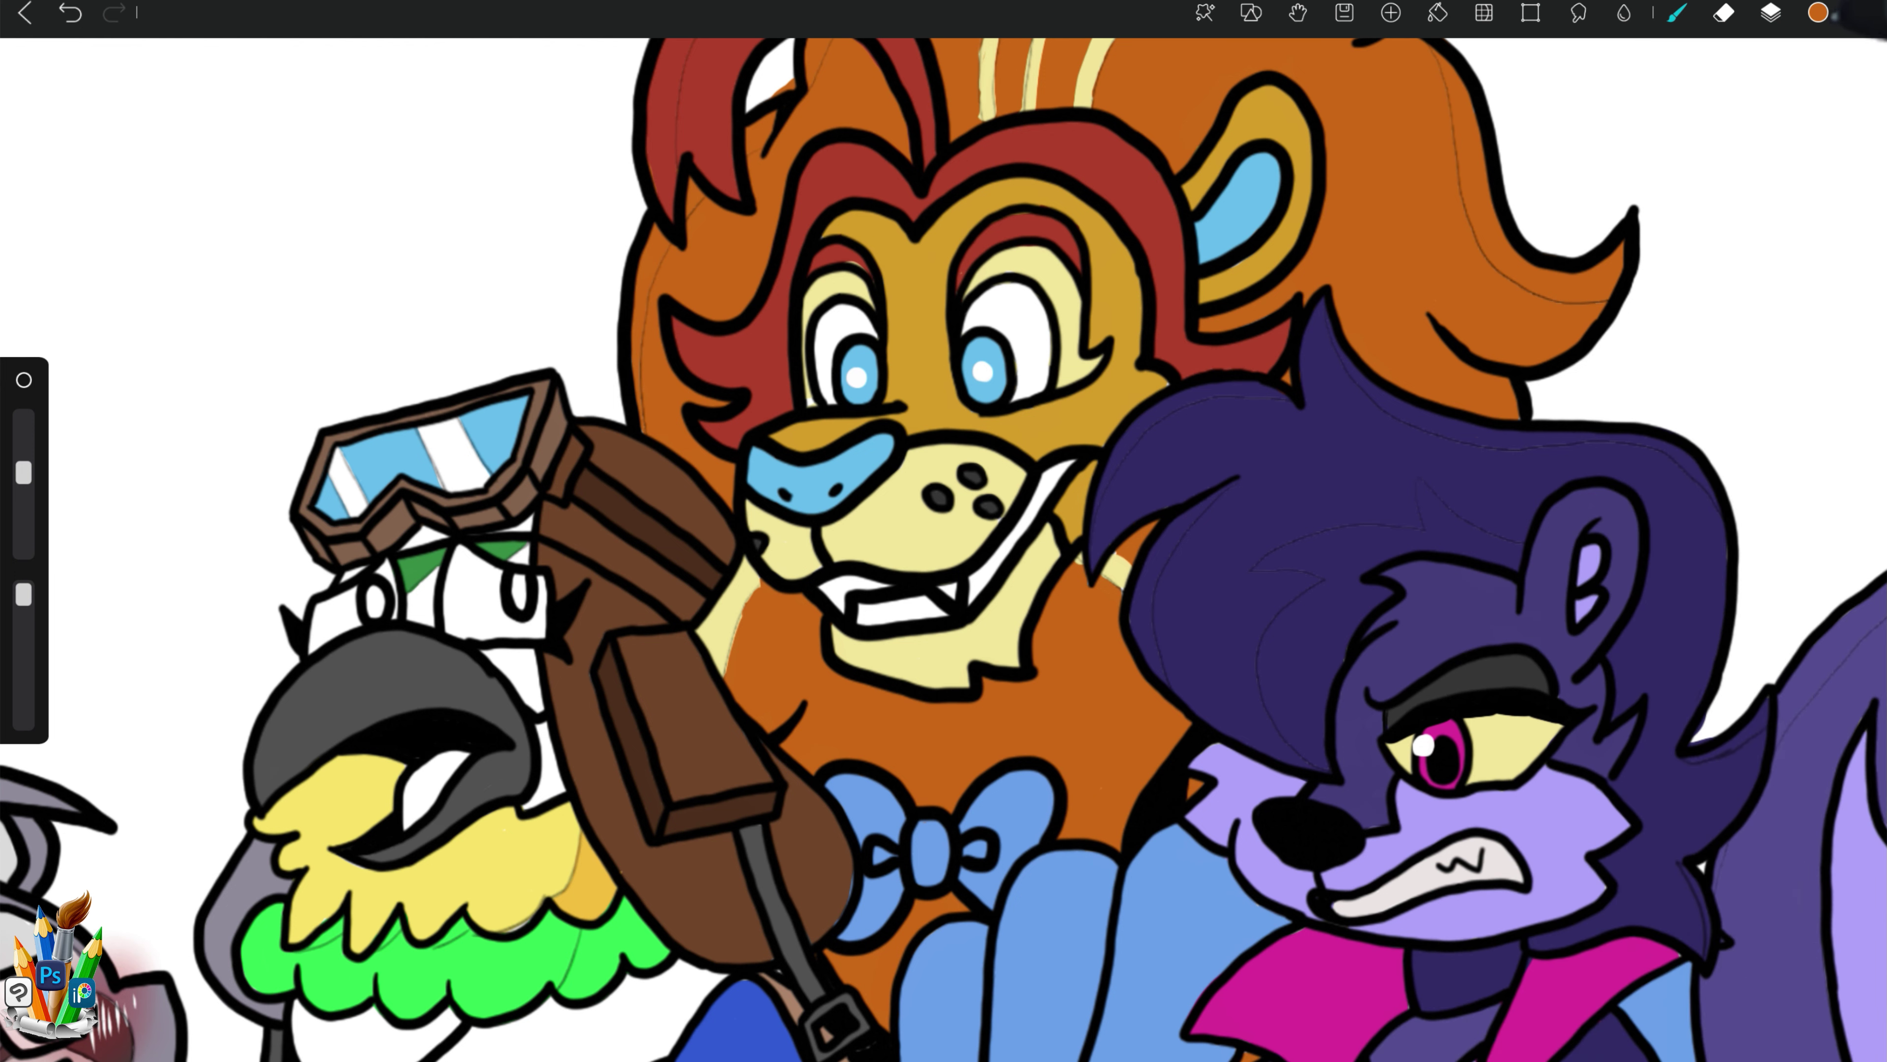
left_click(1770, 12)
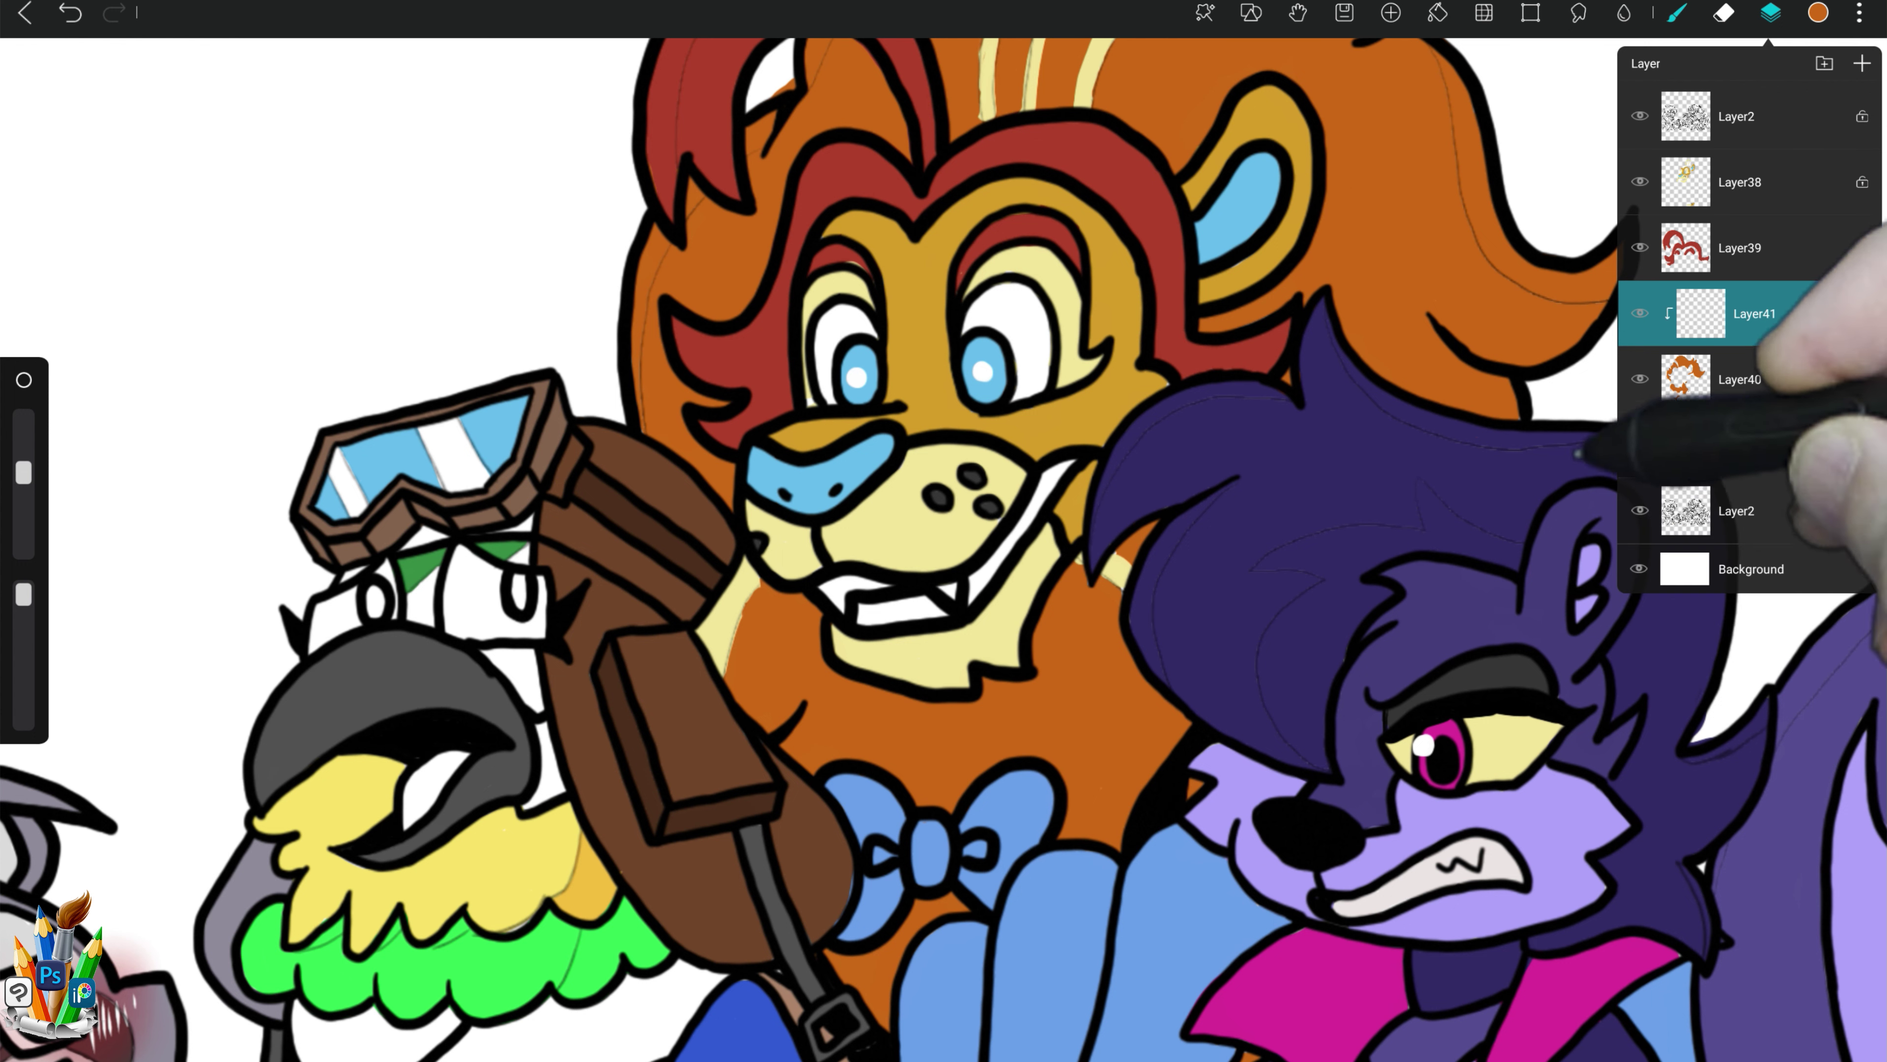
Step: Rework the mane's top edge and draw new spiky outlines on its right side
left_click(454, 232)
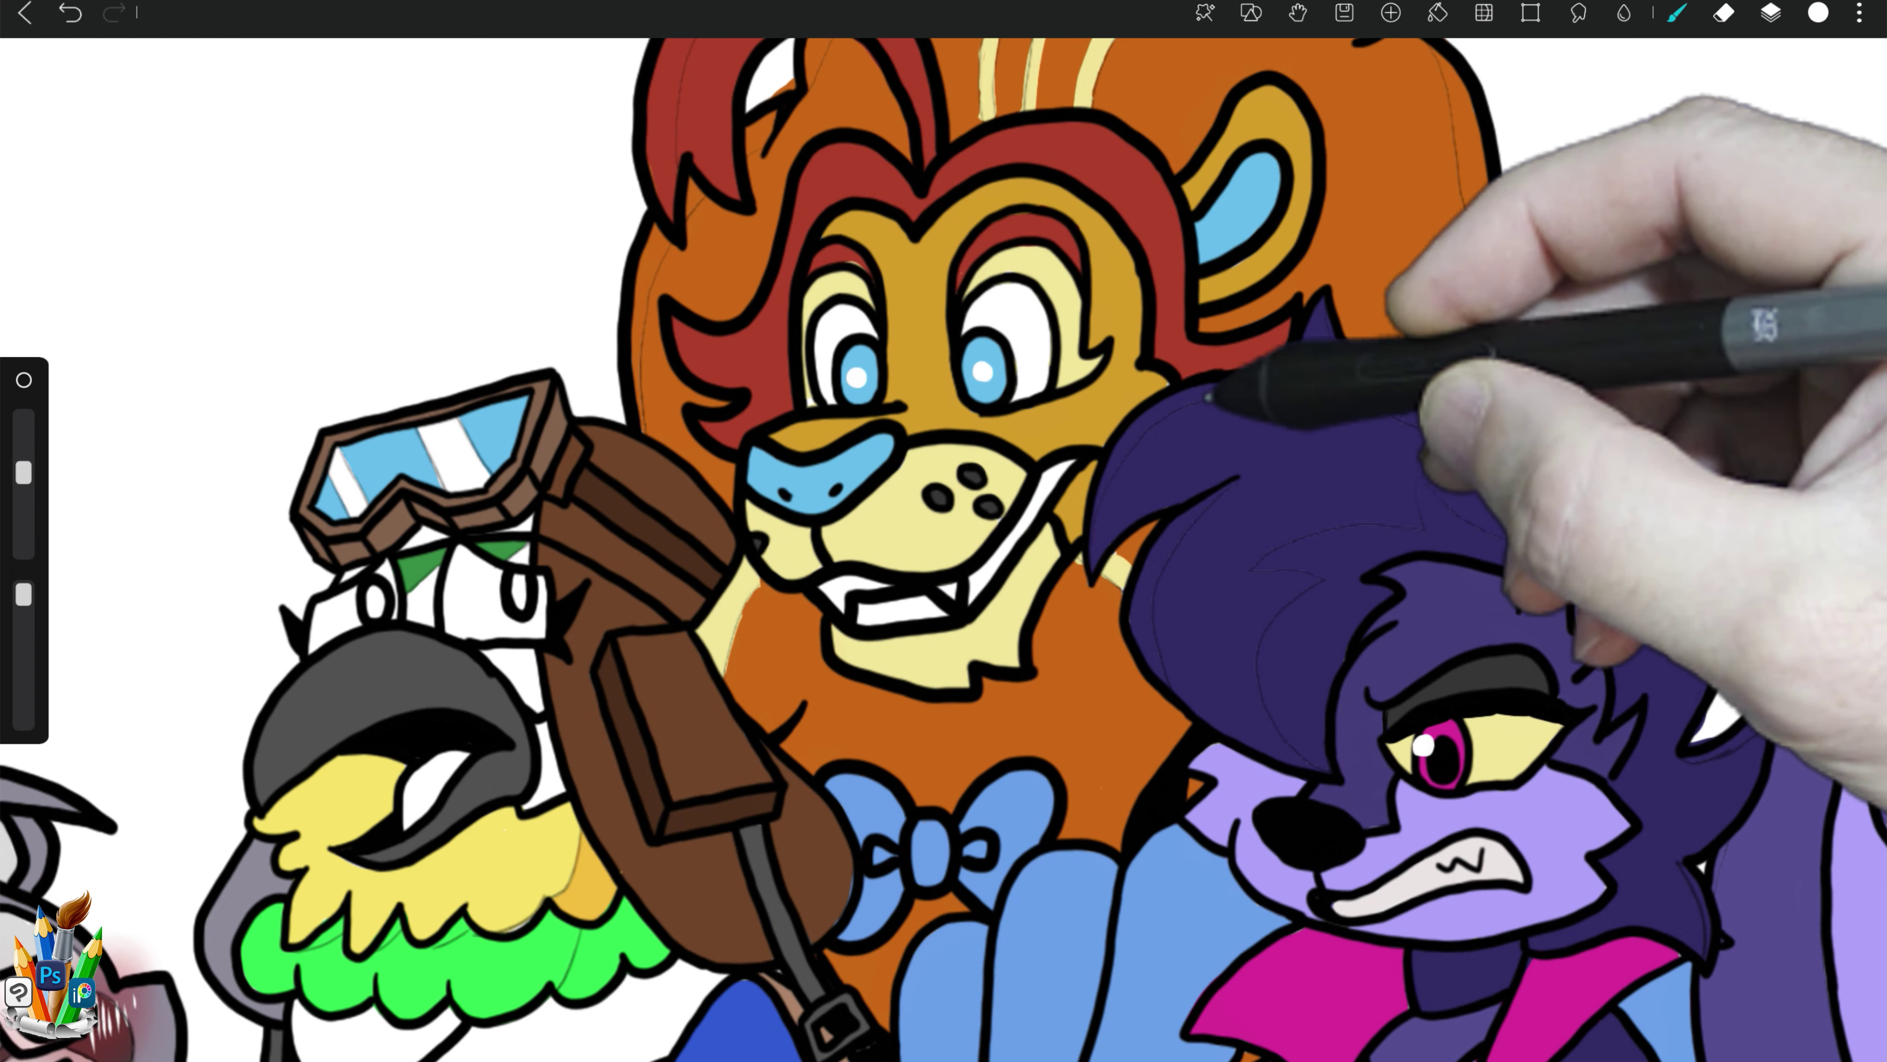
left_click_drag(1200, 327, 1055, 632)
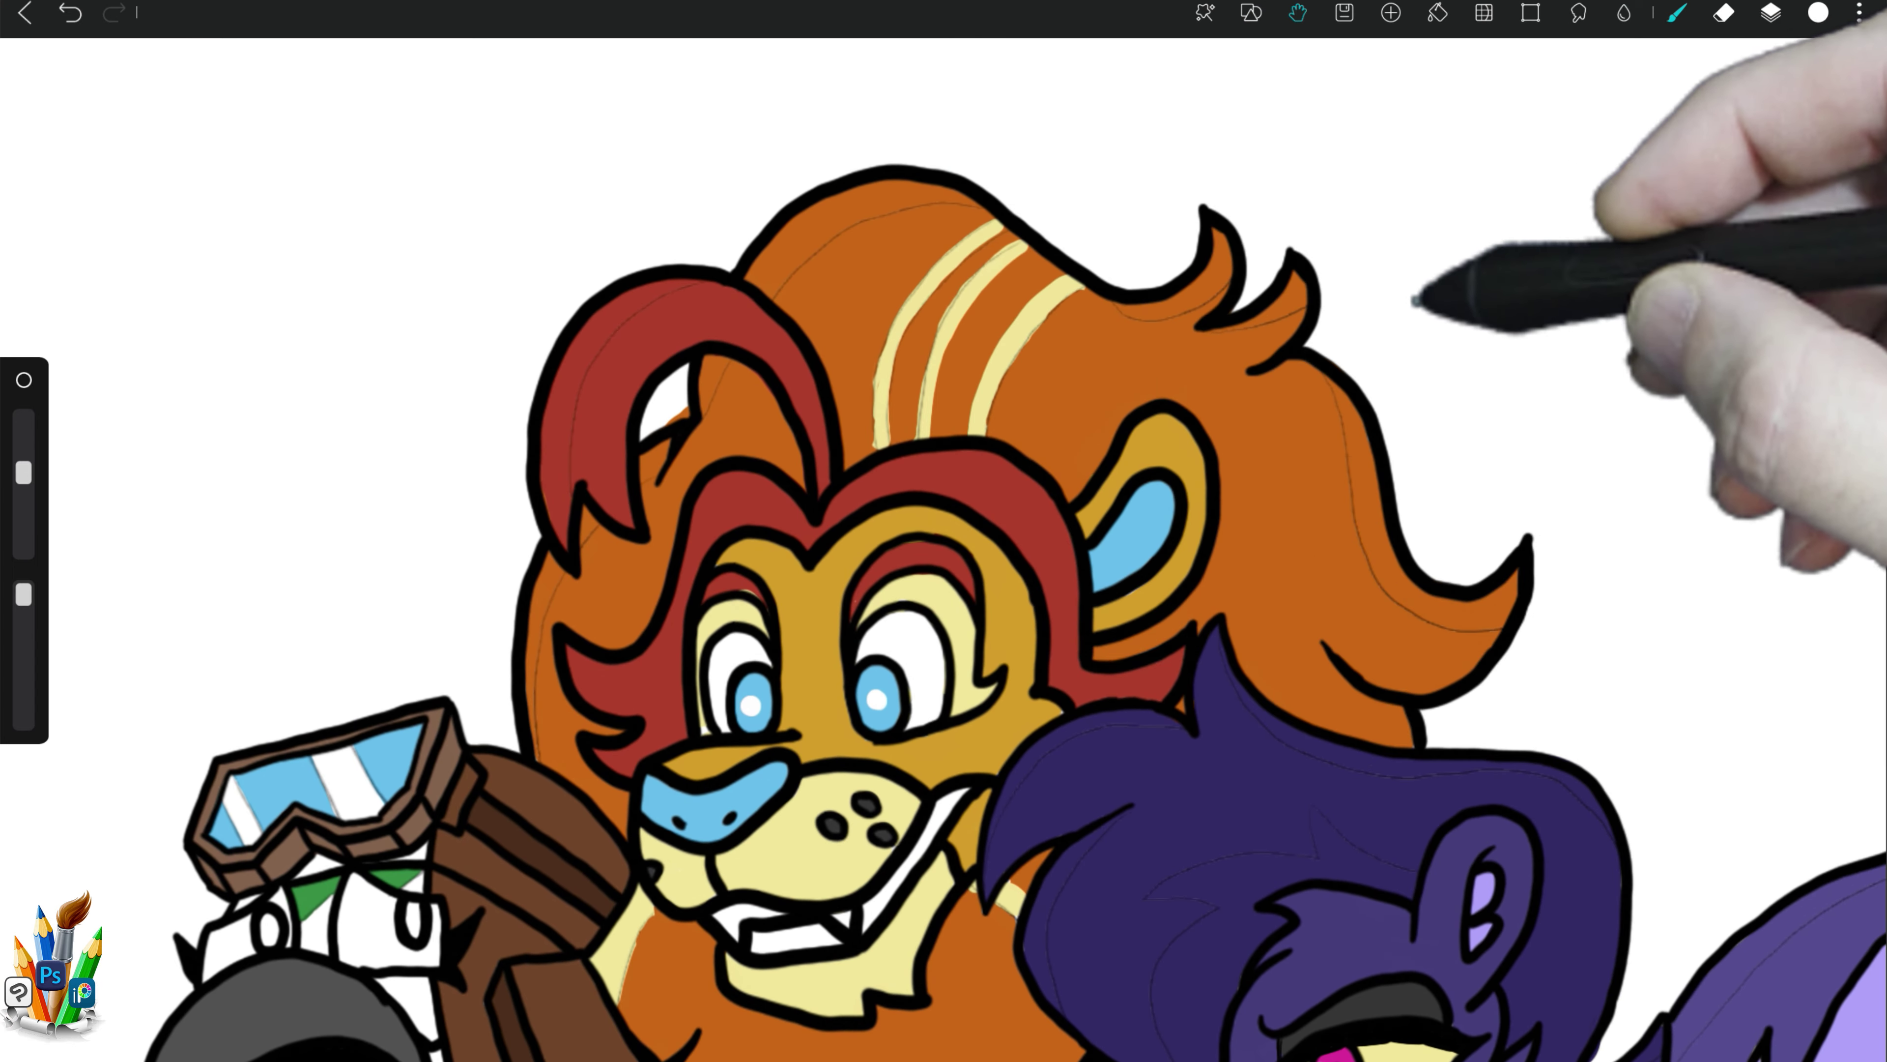
left_click_drag(736, 338, 977, 190)
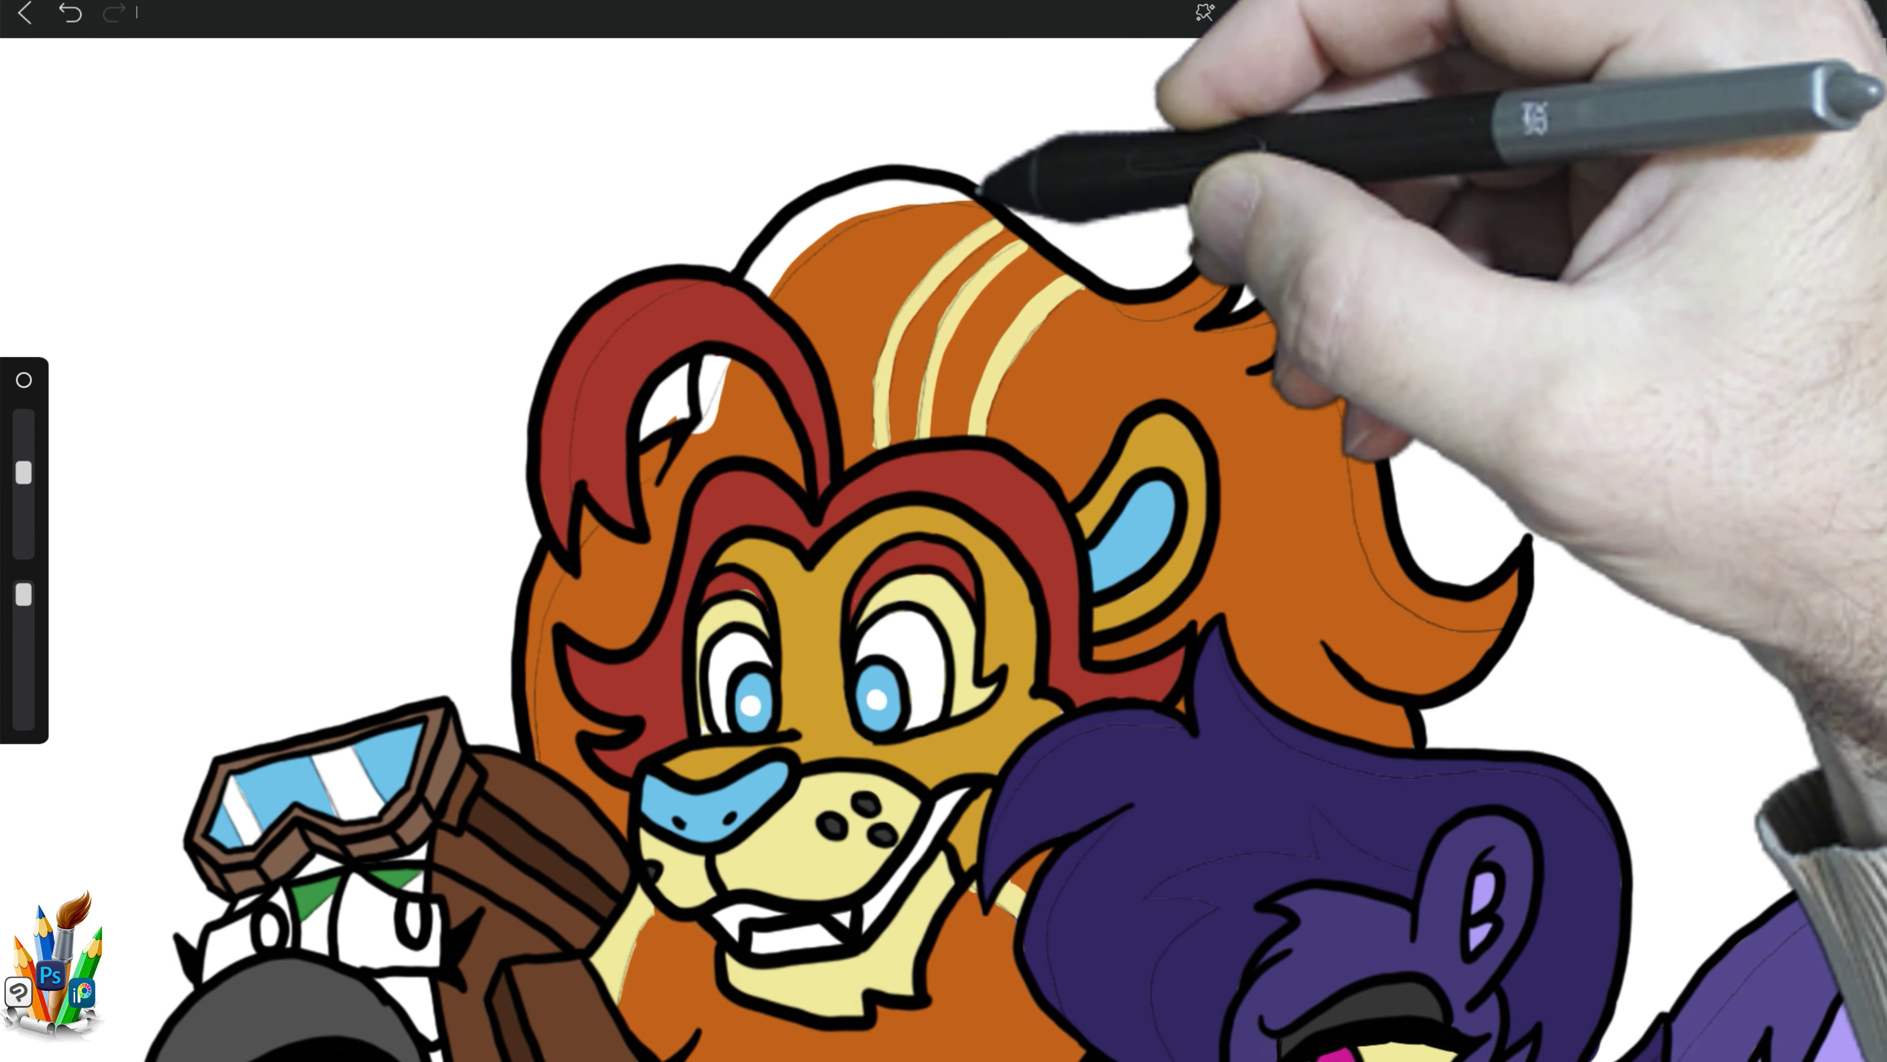
key("ctrl+z")
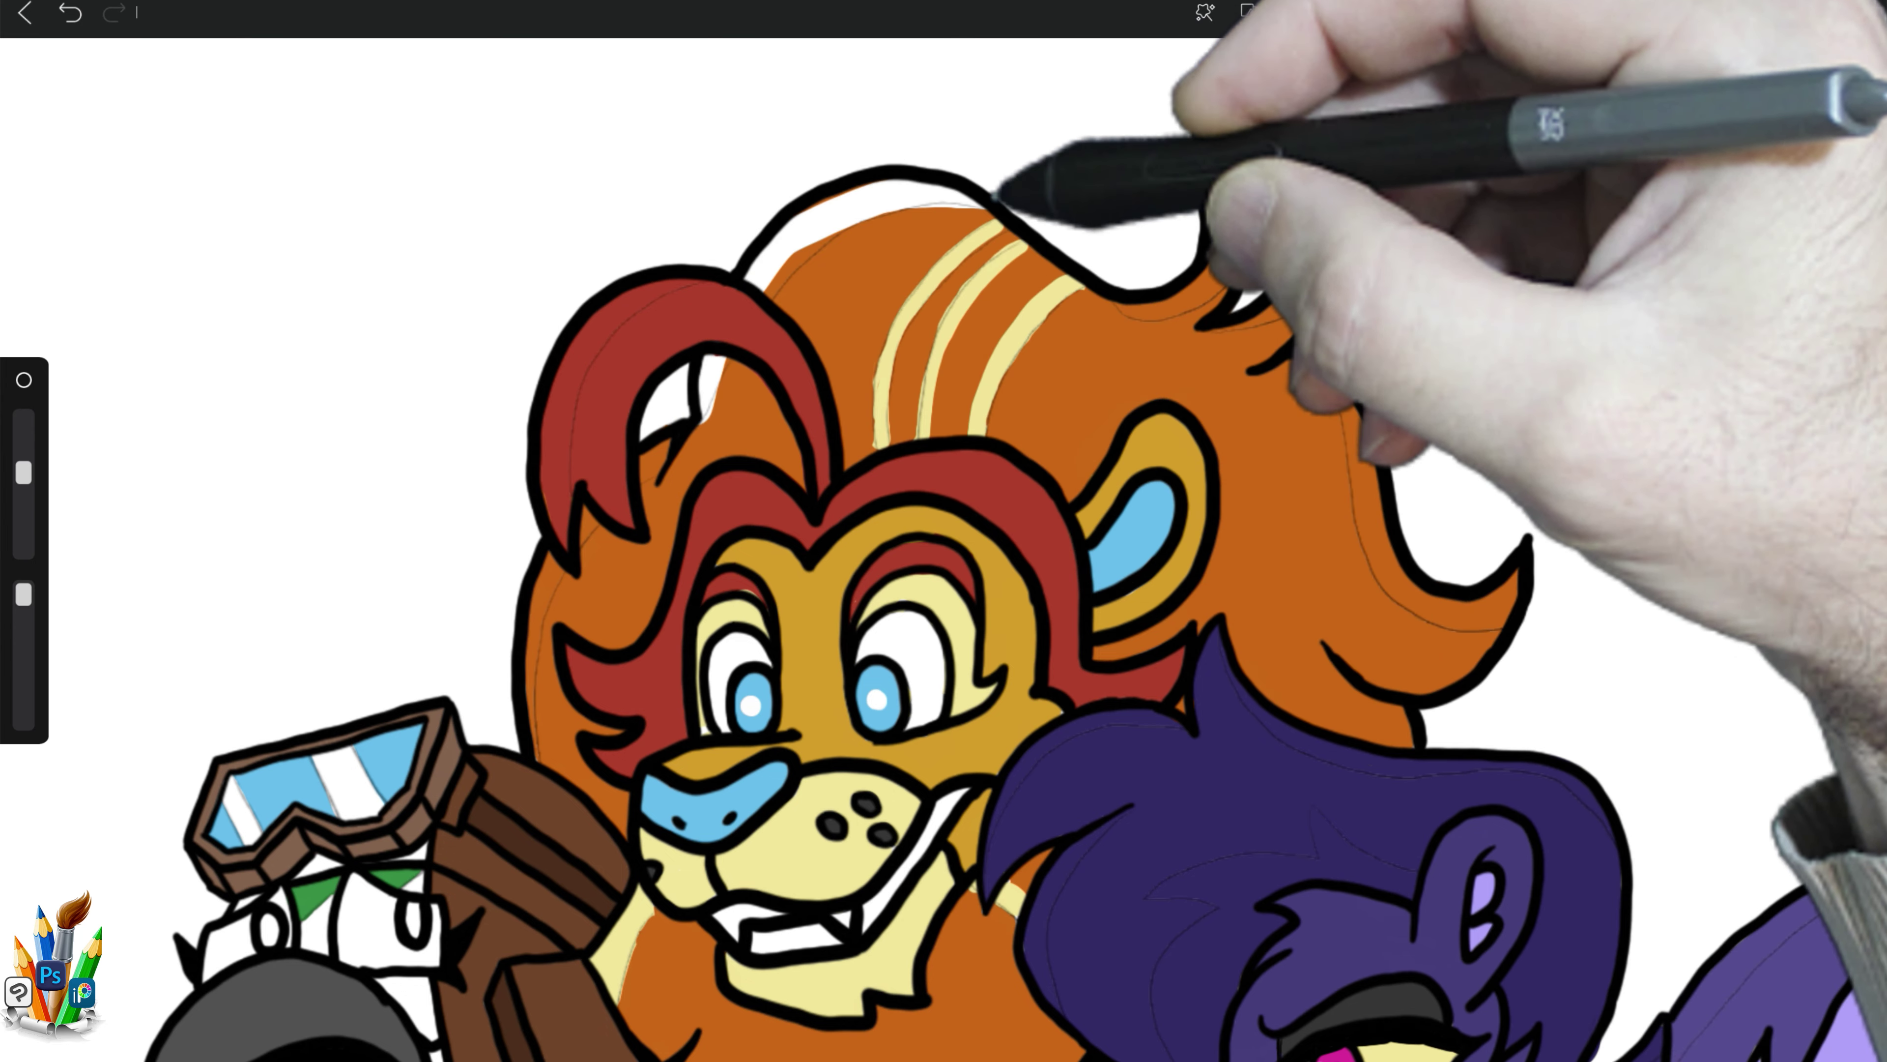
left_click_drag(1010, 169, 737, 322)
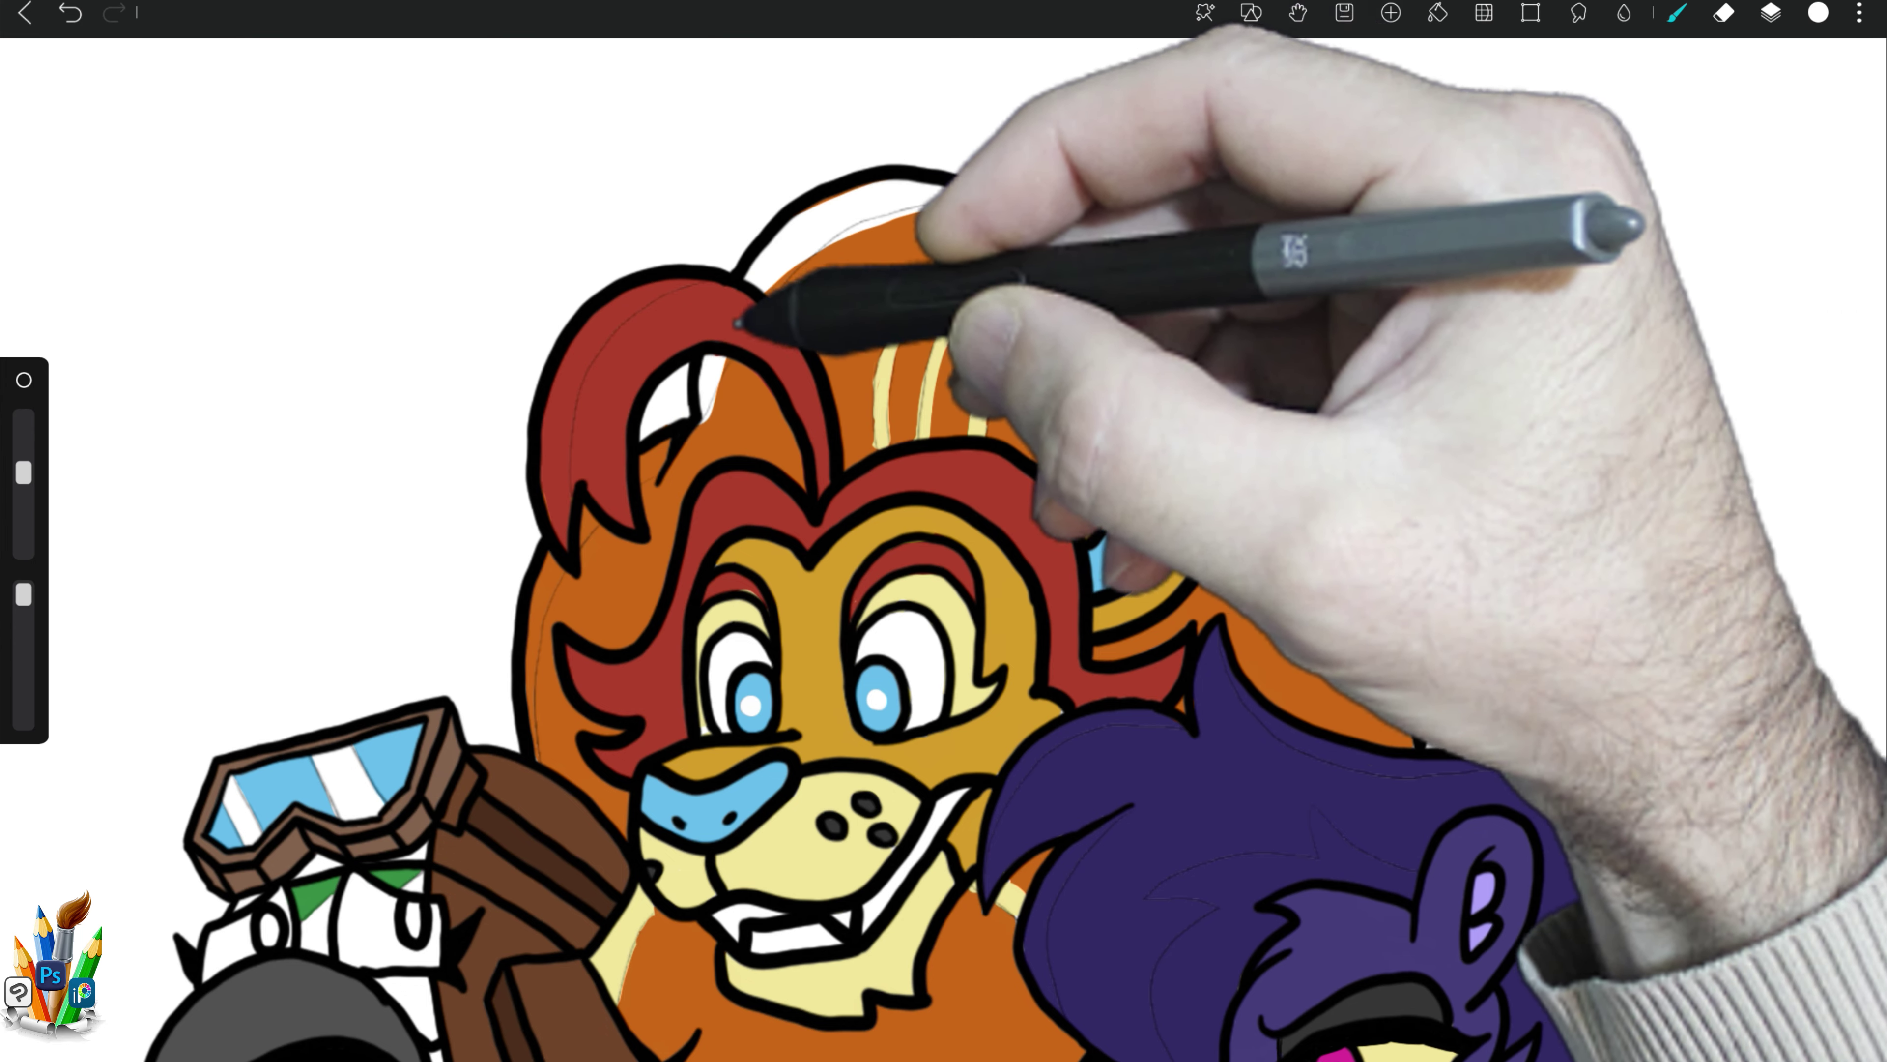
mouse_move(1226, 319)
left_mouse_down()
mouse_move(1434, 587)
mouse_move(1520, 616)
left_mouse_up()
left_click_drag(1323, 641, 1419, 673)
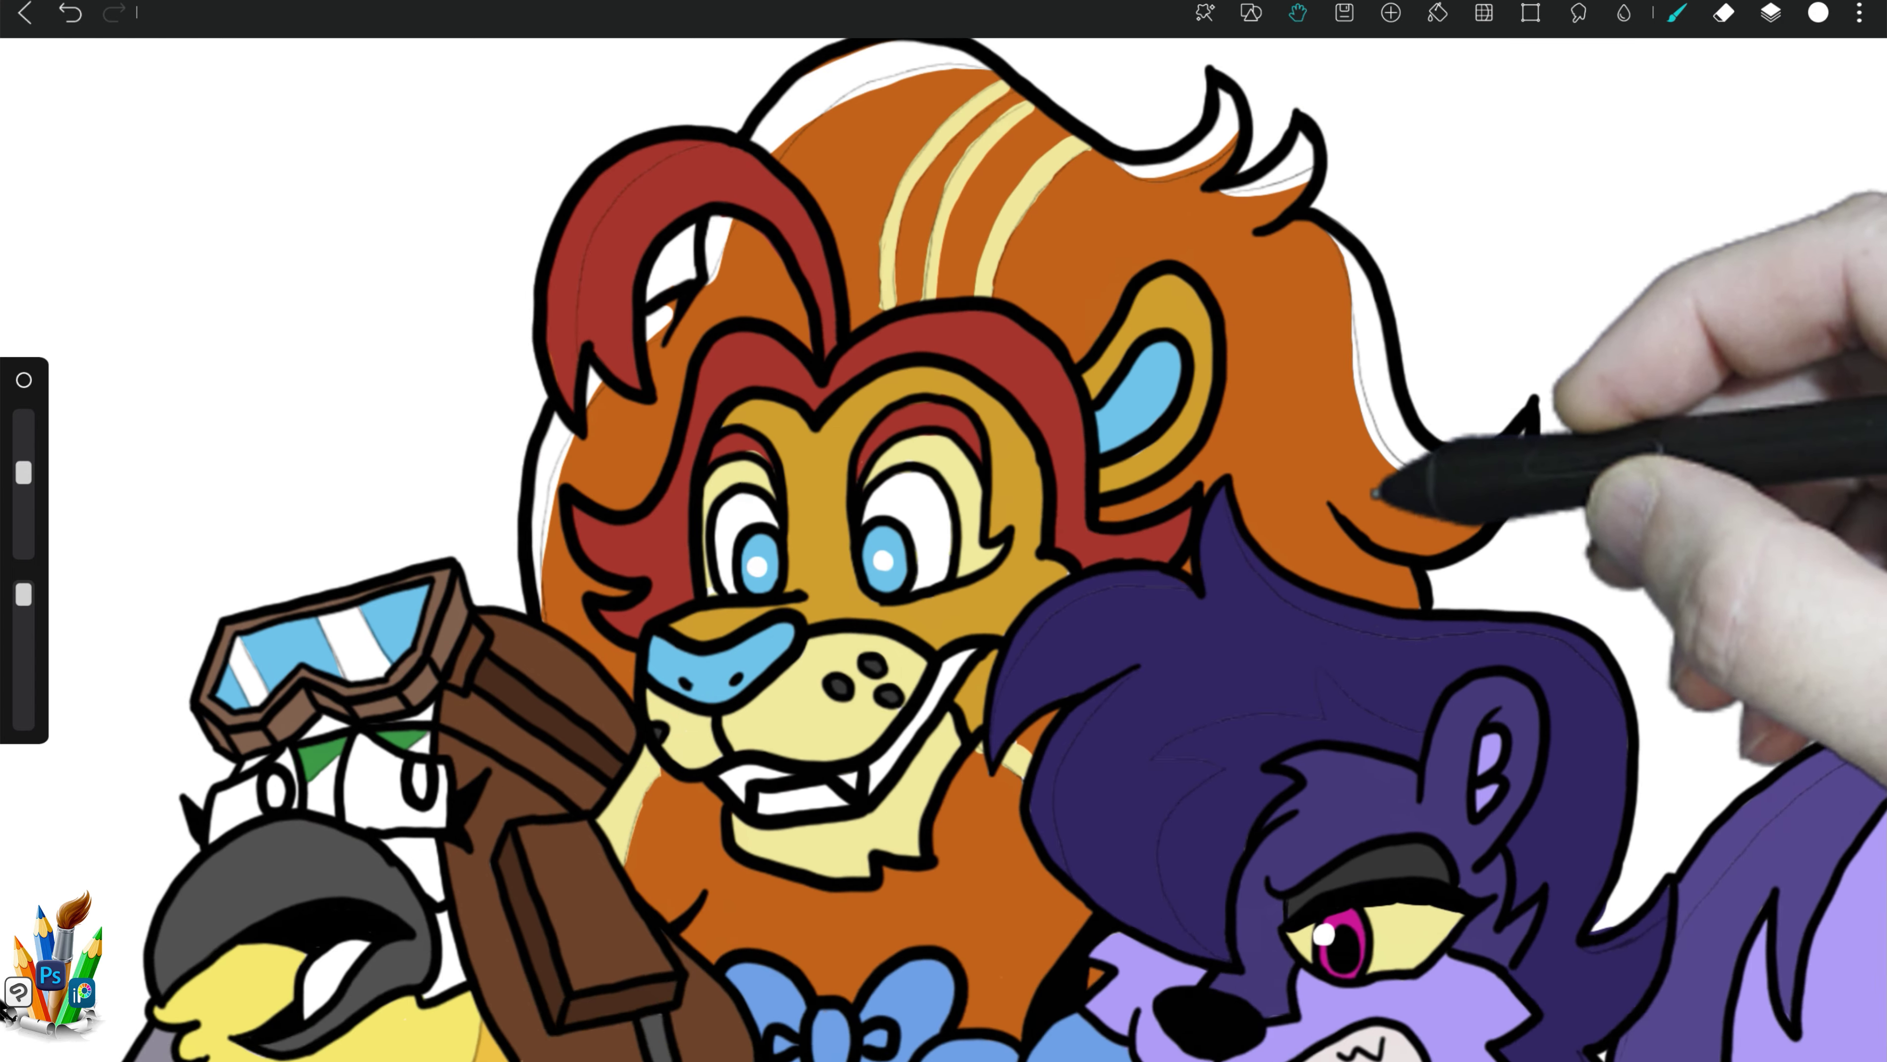
scroll(944, 531, "up", 3)
scroll(876, 272, "left", 2)
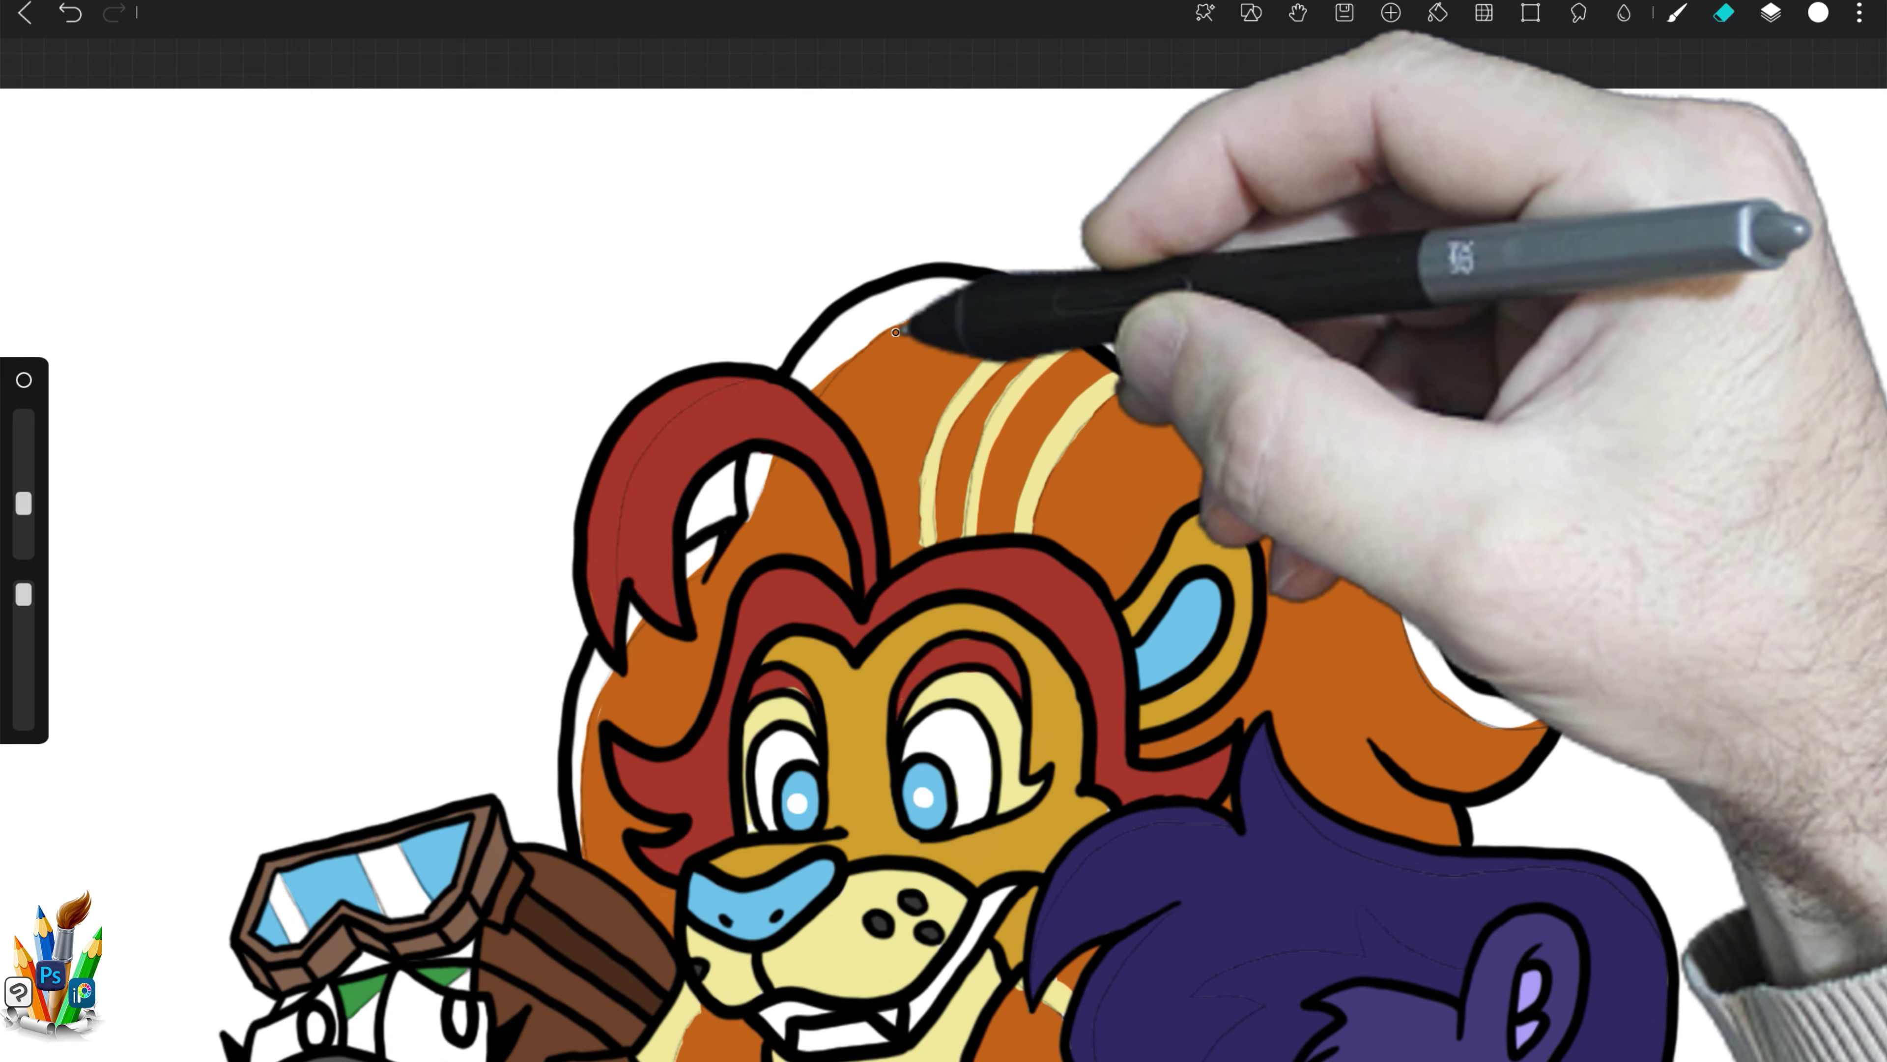
Step: Lower Layer41's opacity to 54% for soft pale mane highlights
left_click(1772, 13)
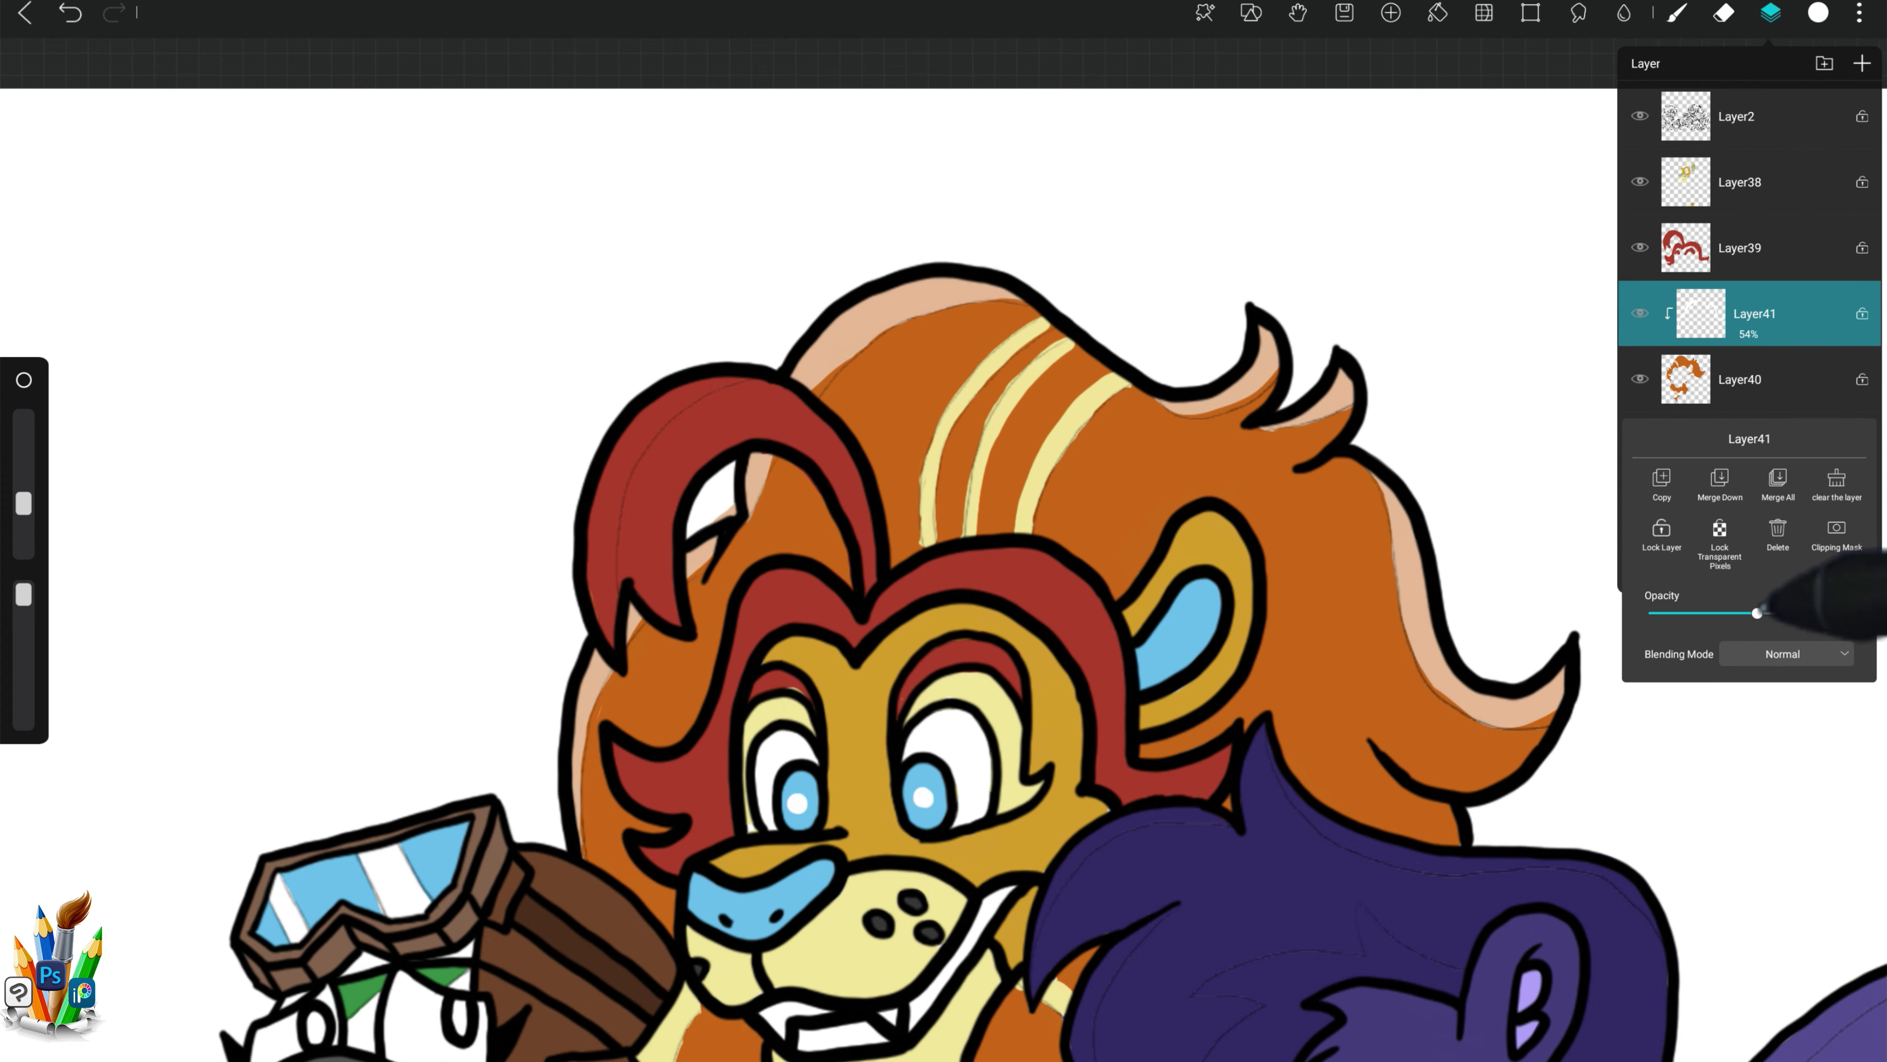
left_click(780, 498)
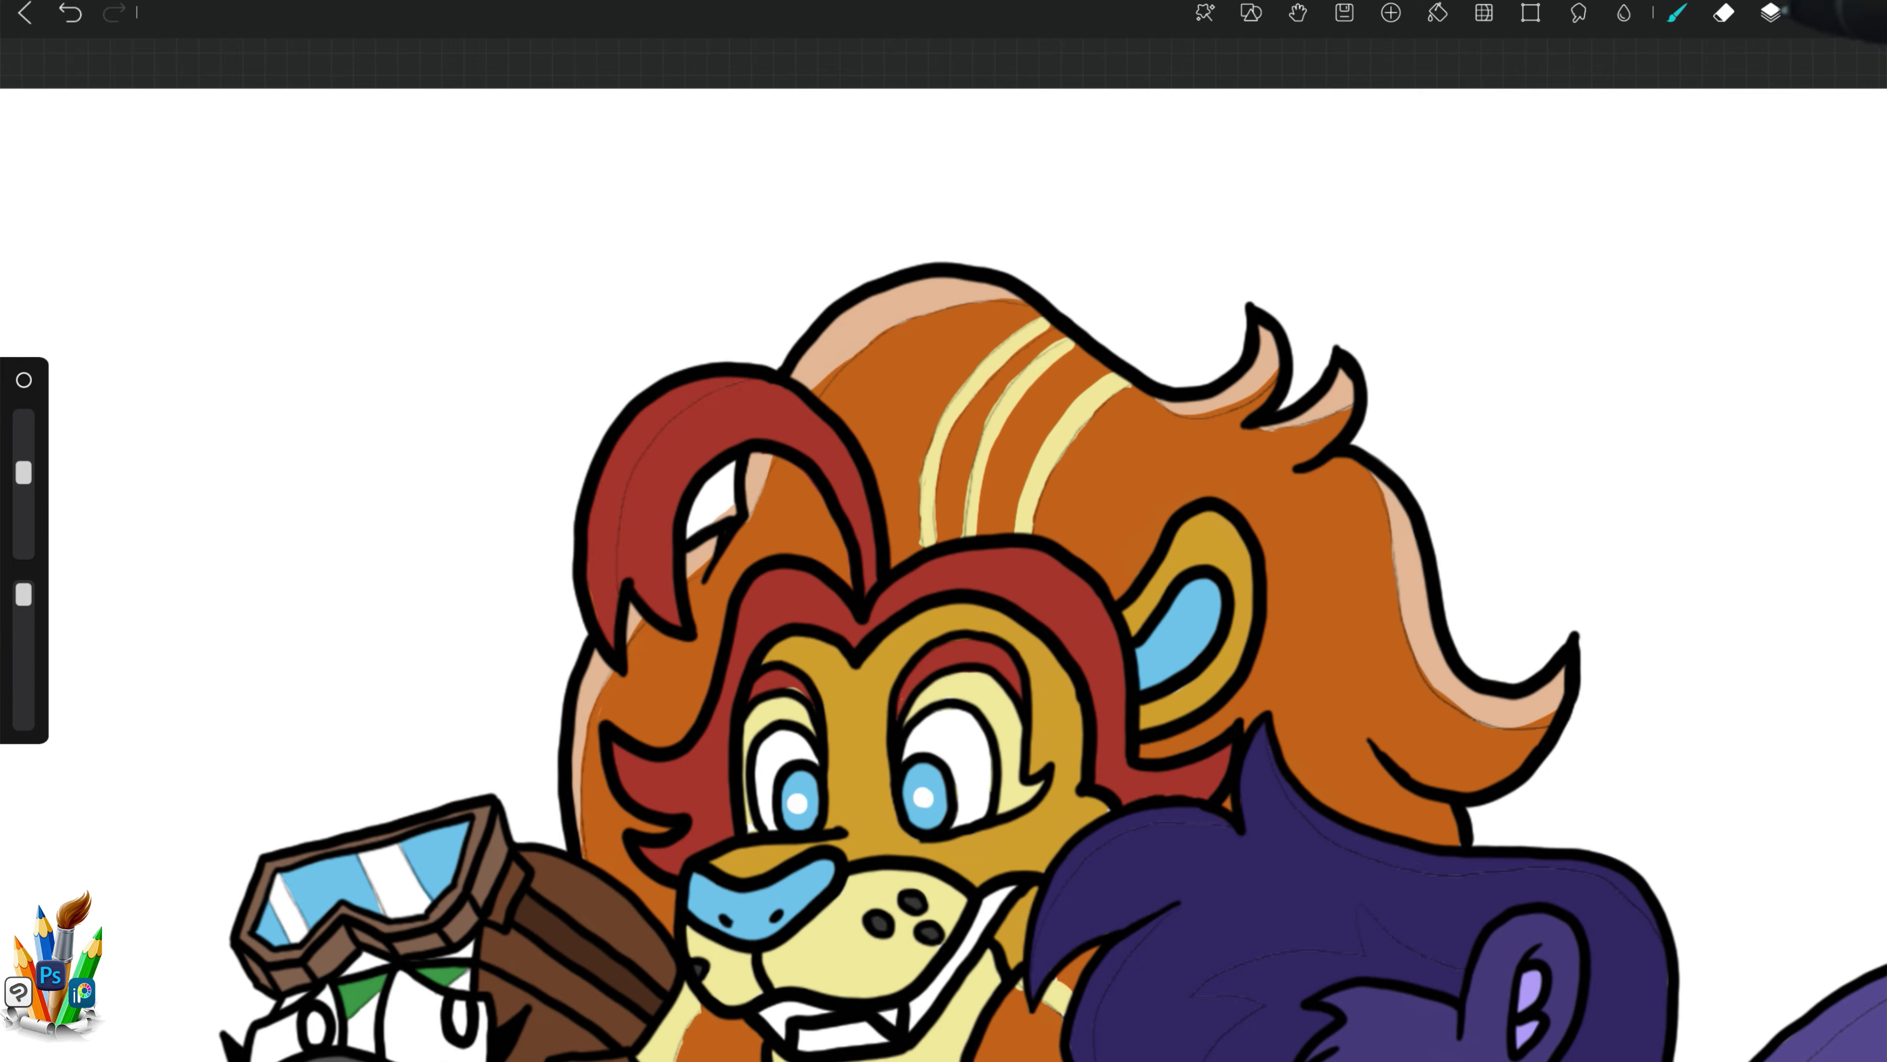
left_click(1772, 13)
left_click(749, 493)
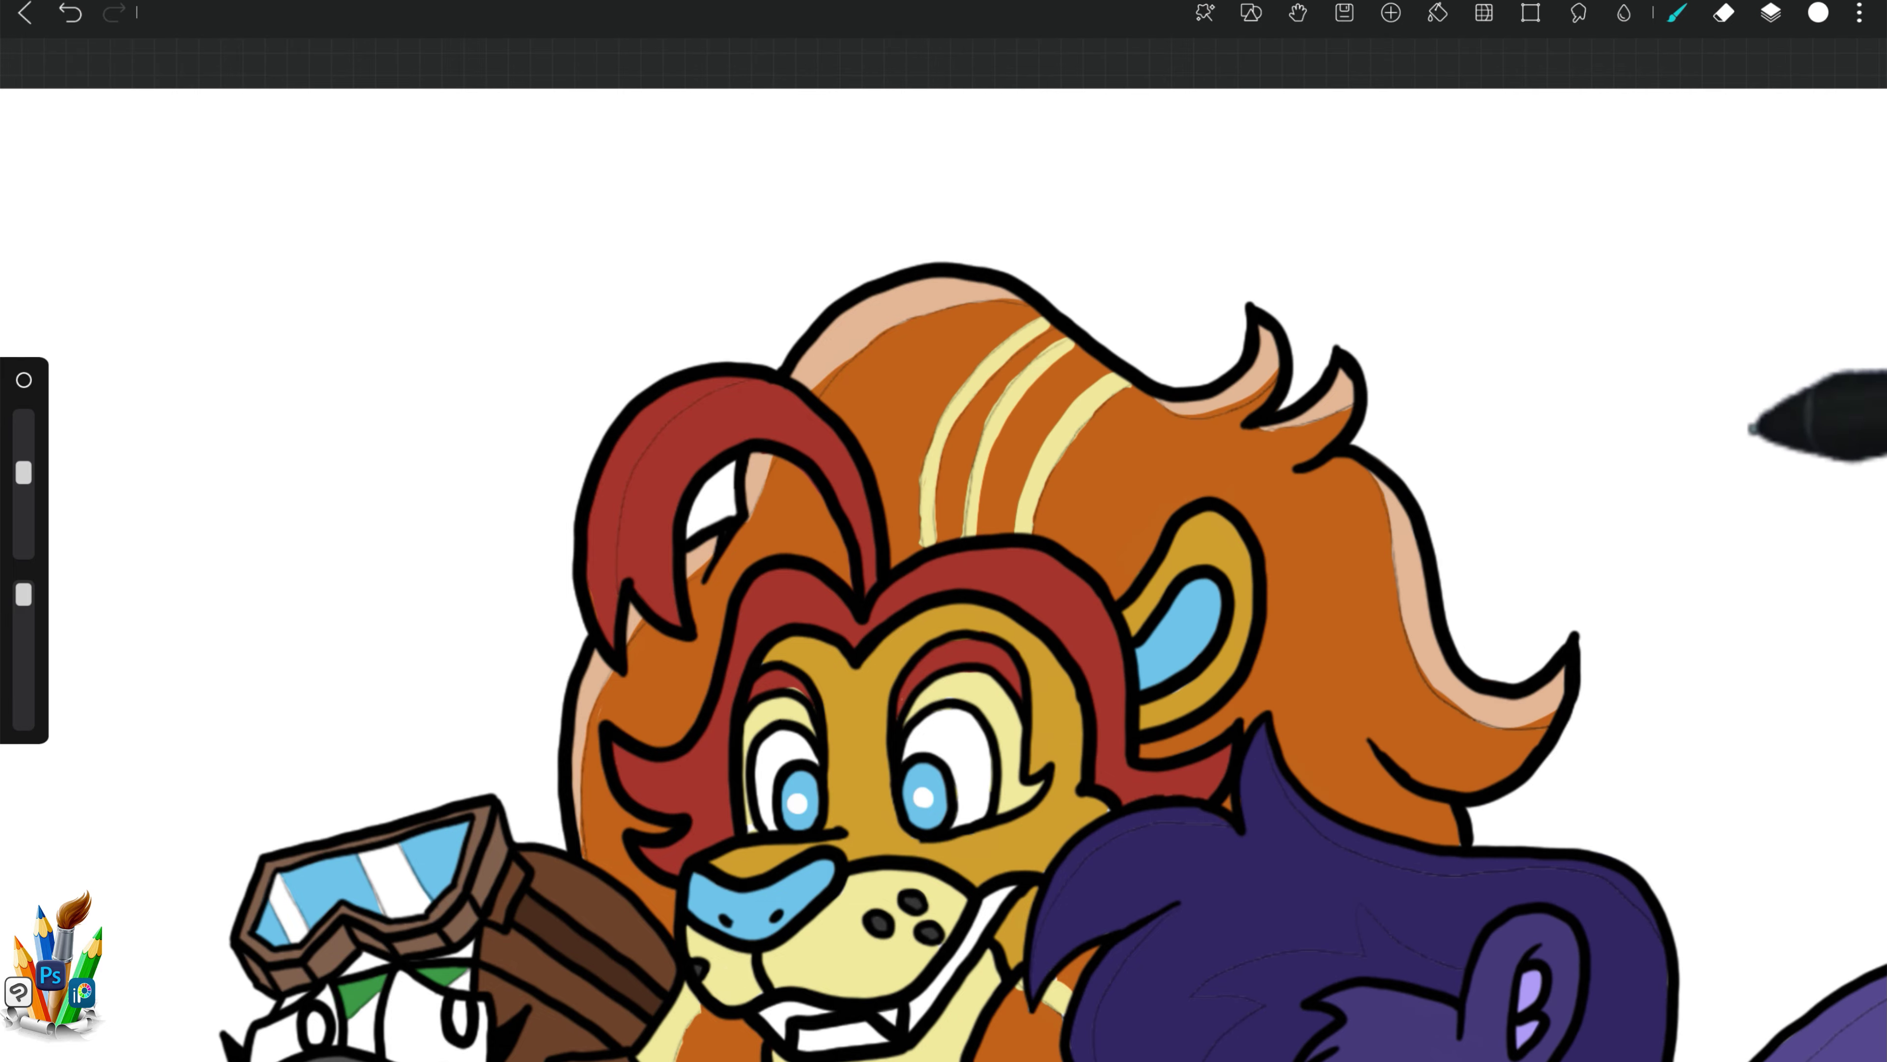
scroll(1643, 484, "down", 5)
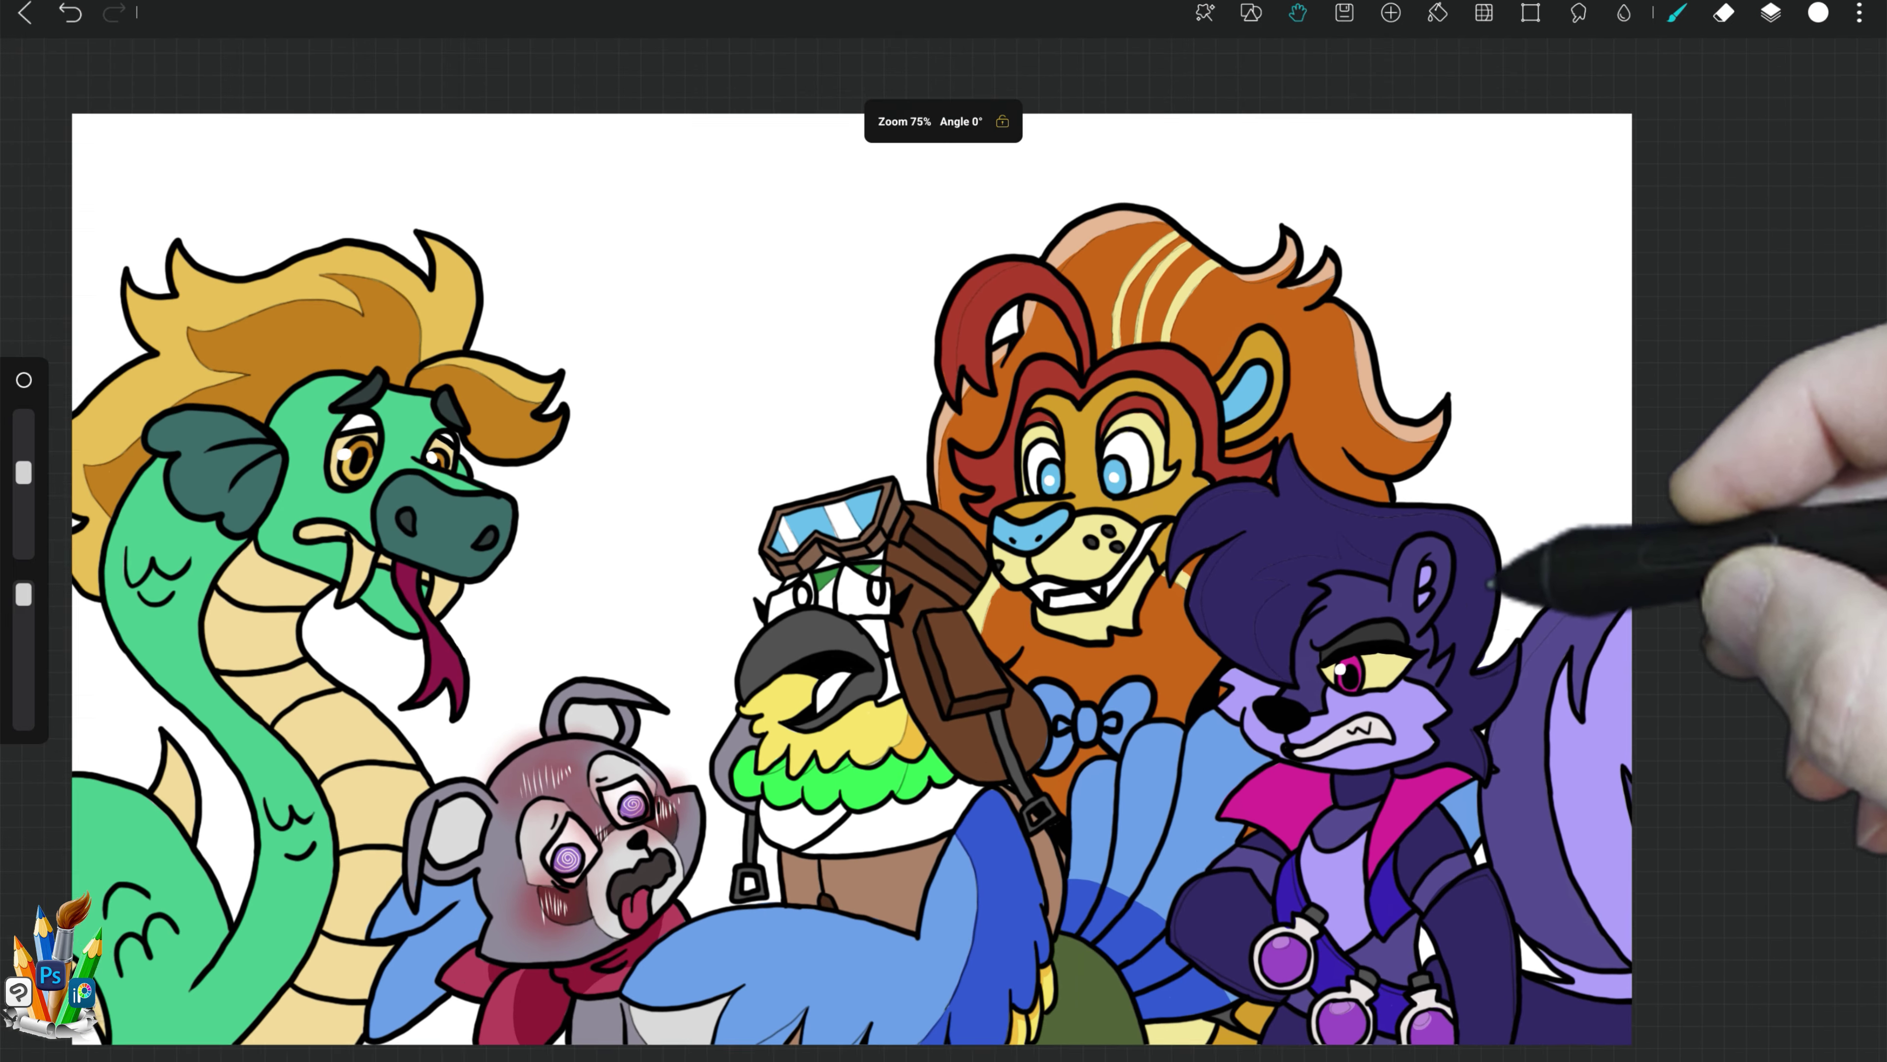
Step: Release Layer42's clipping and move it beneath Layer37, then zoom onto the bear
scroll(1504, 606, "down", 1)
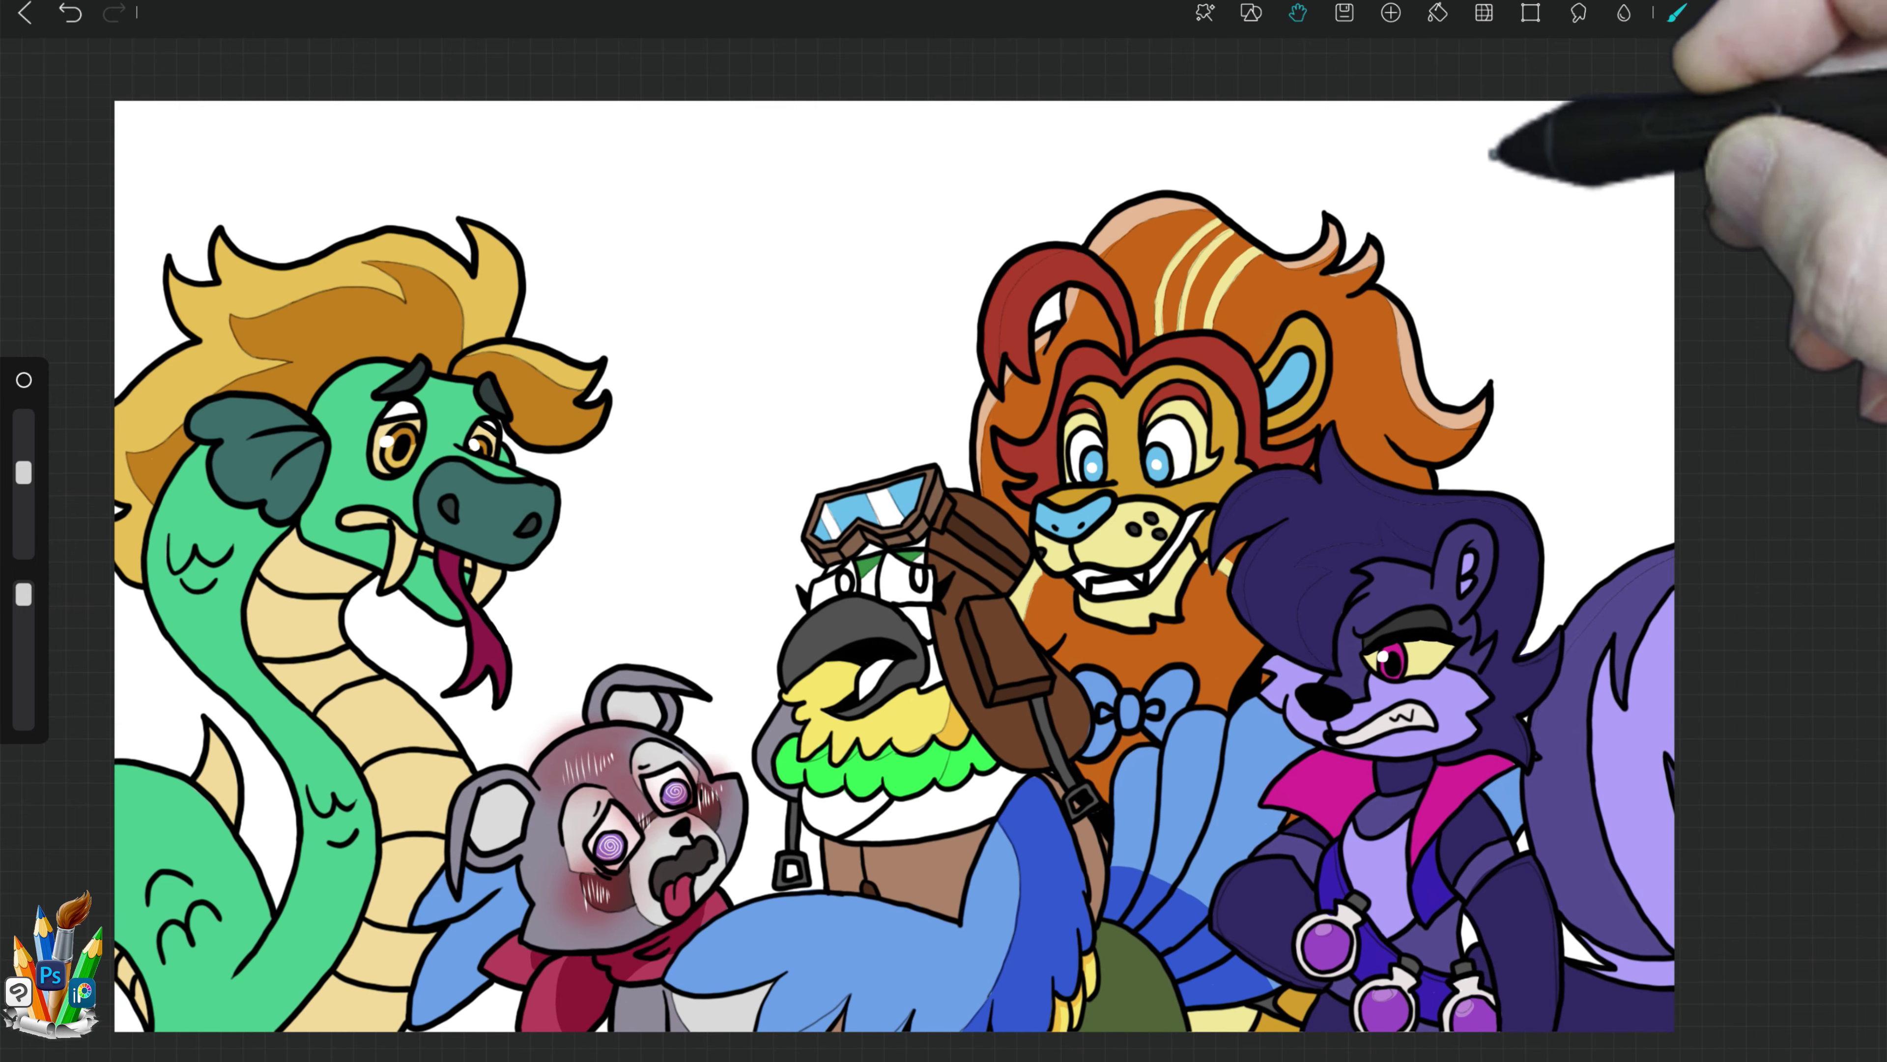
left_click(1817, 12)
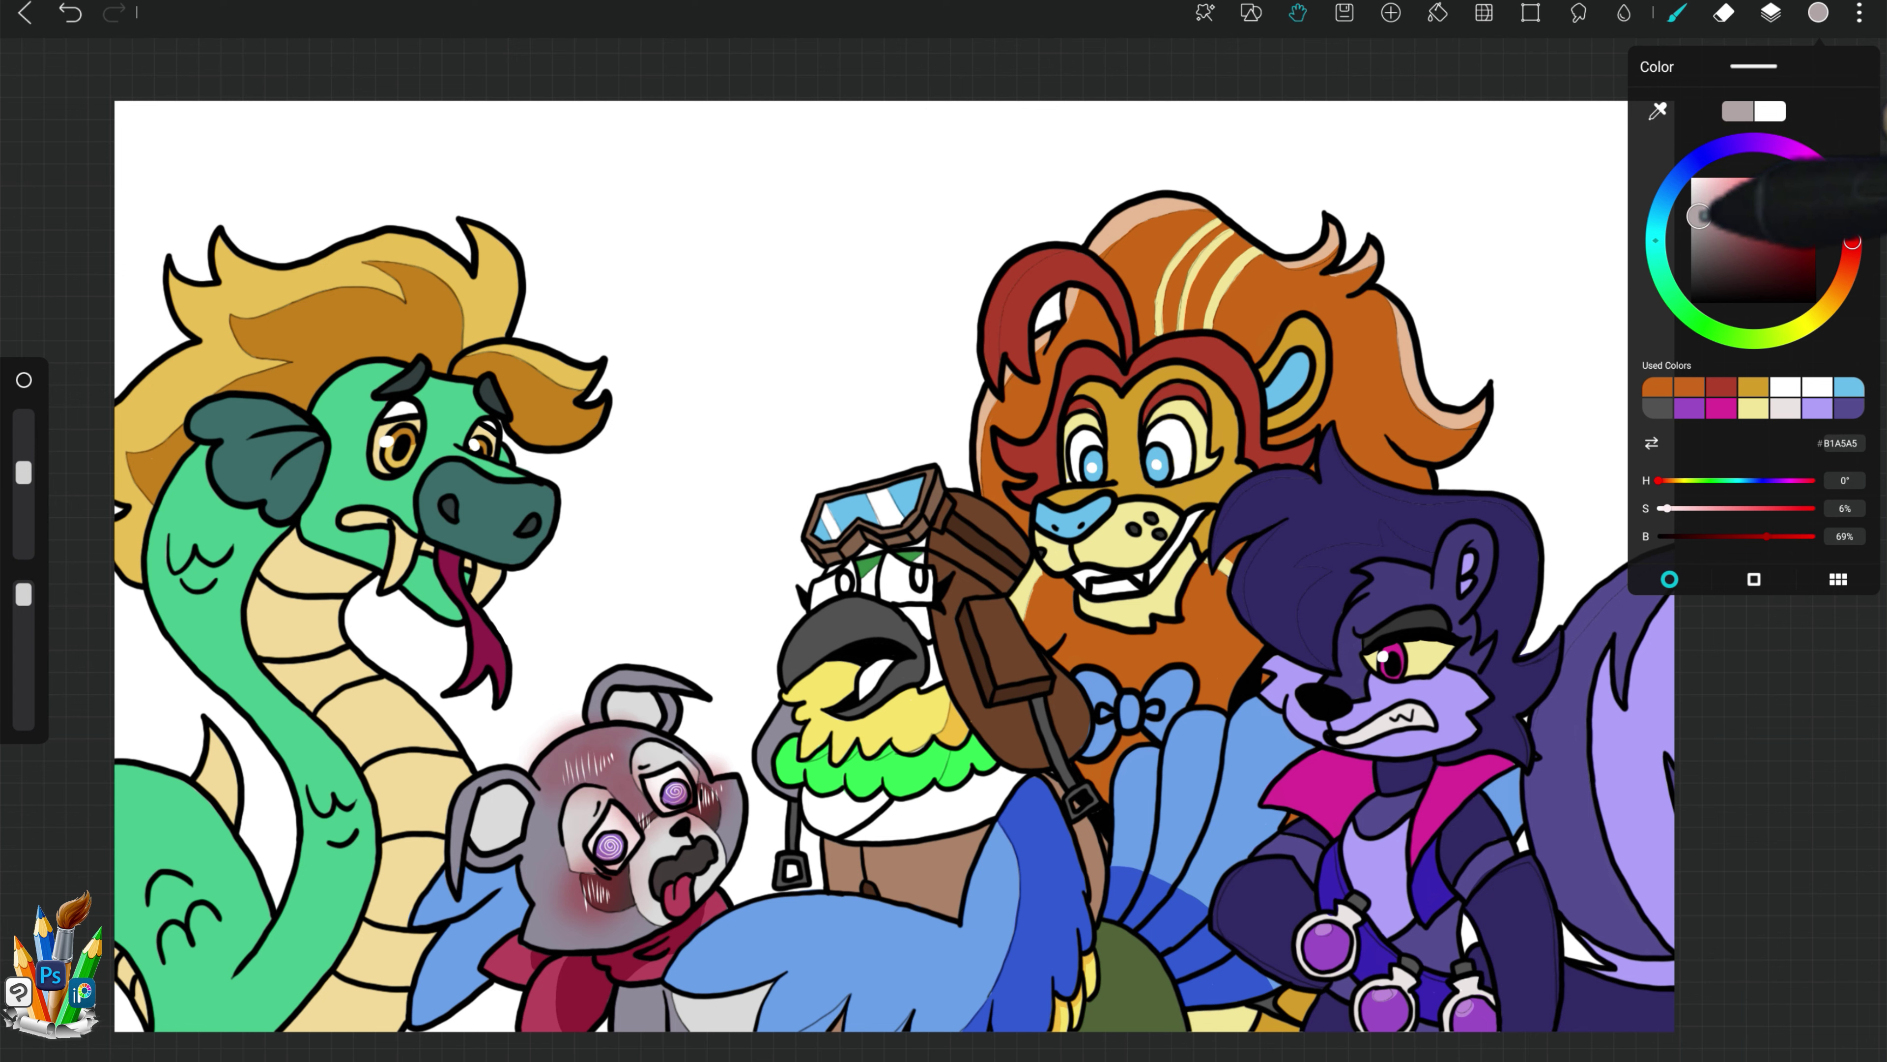
left_click(1601, 245)
left_click(1770, 13)
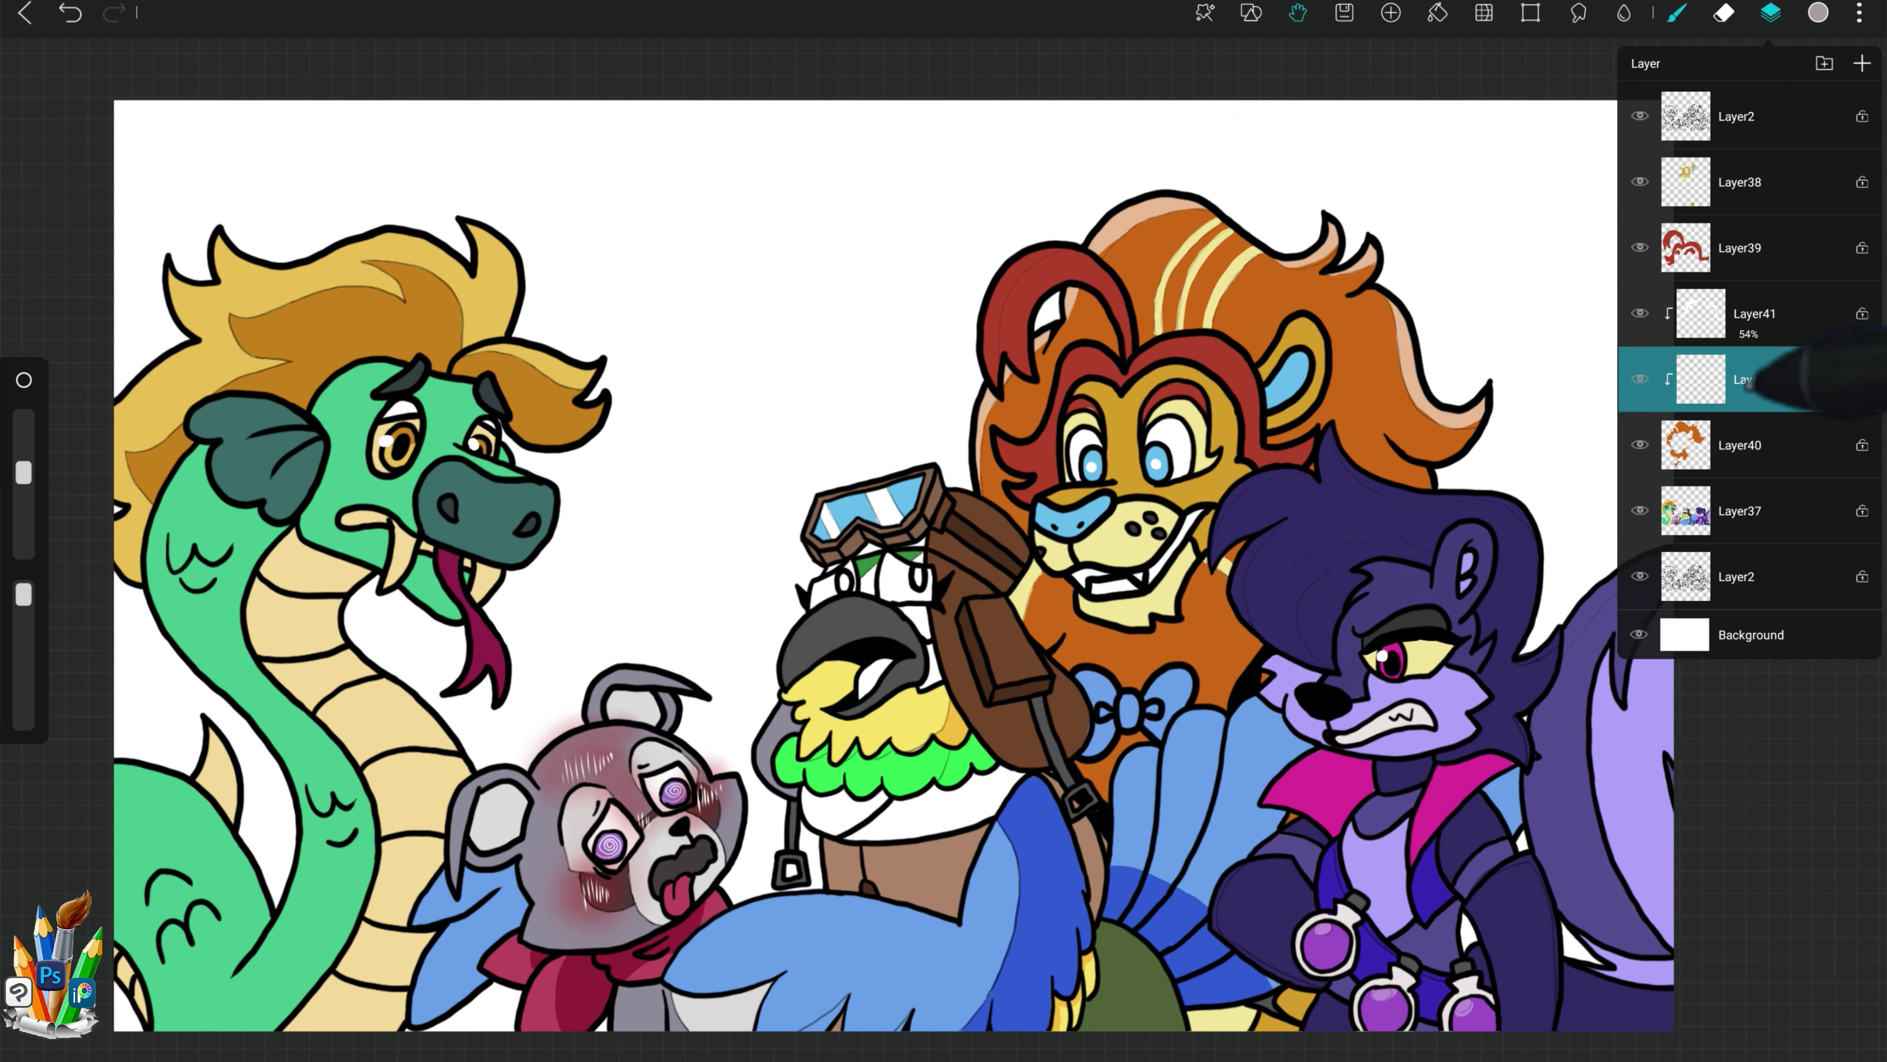
left_click(1746, 380)
left_click_drag(1735, 528, 1724, 513)
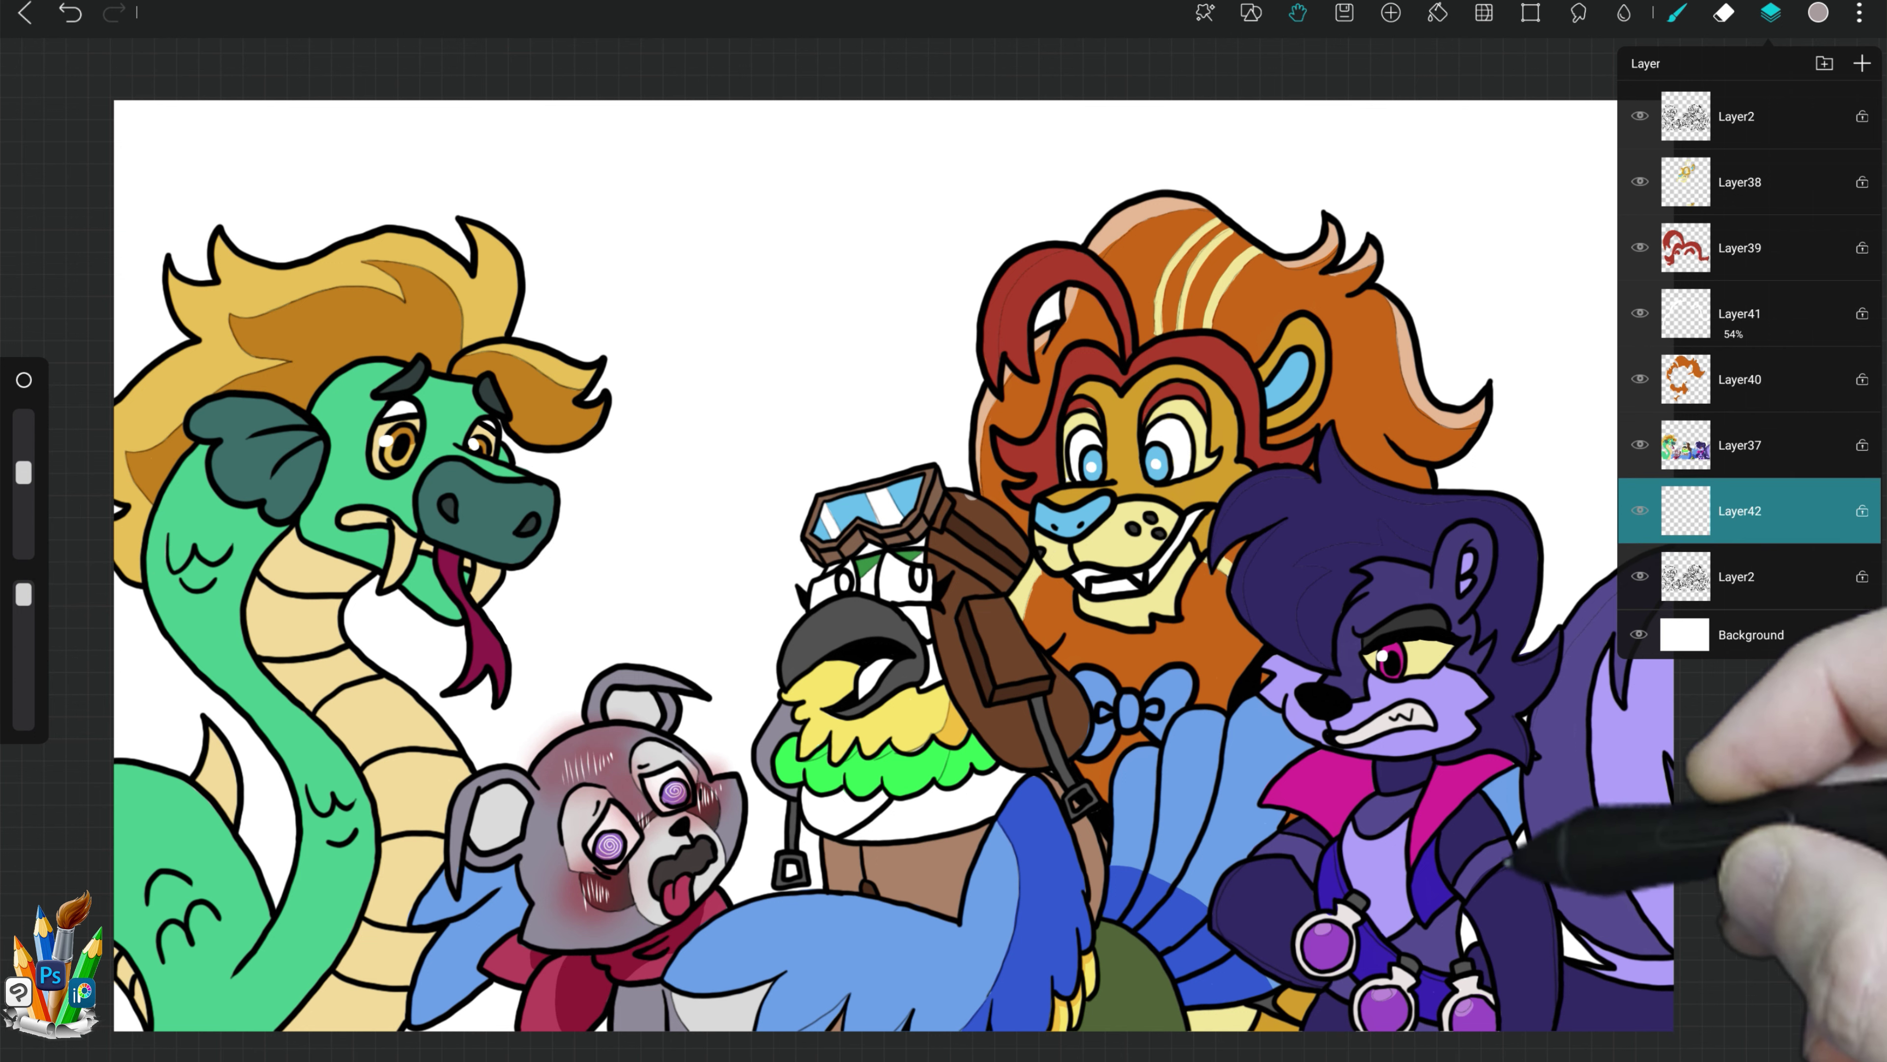
left_click(1686, 818)
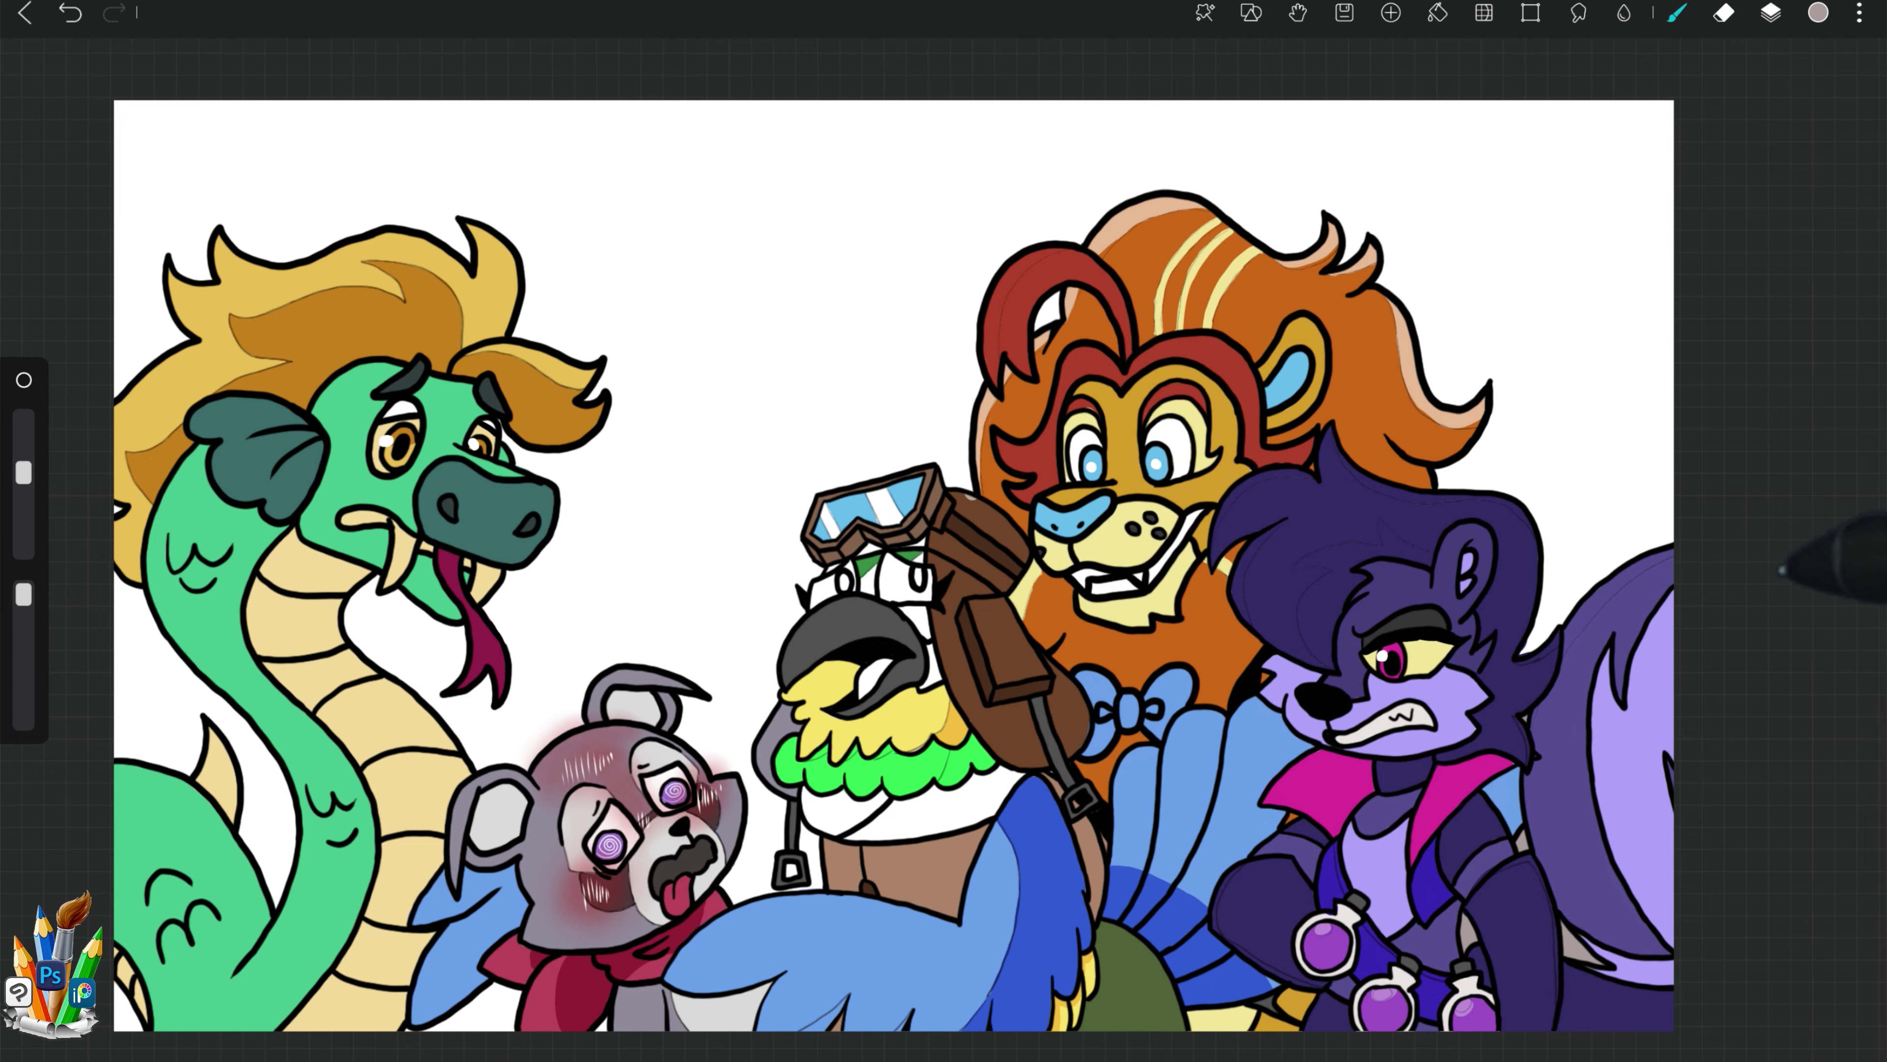
left_click_drag(1482, 680, 962, 758)
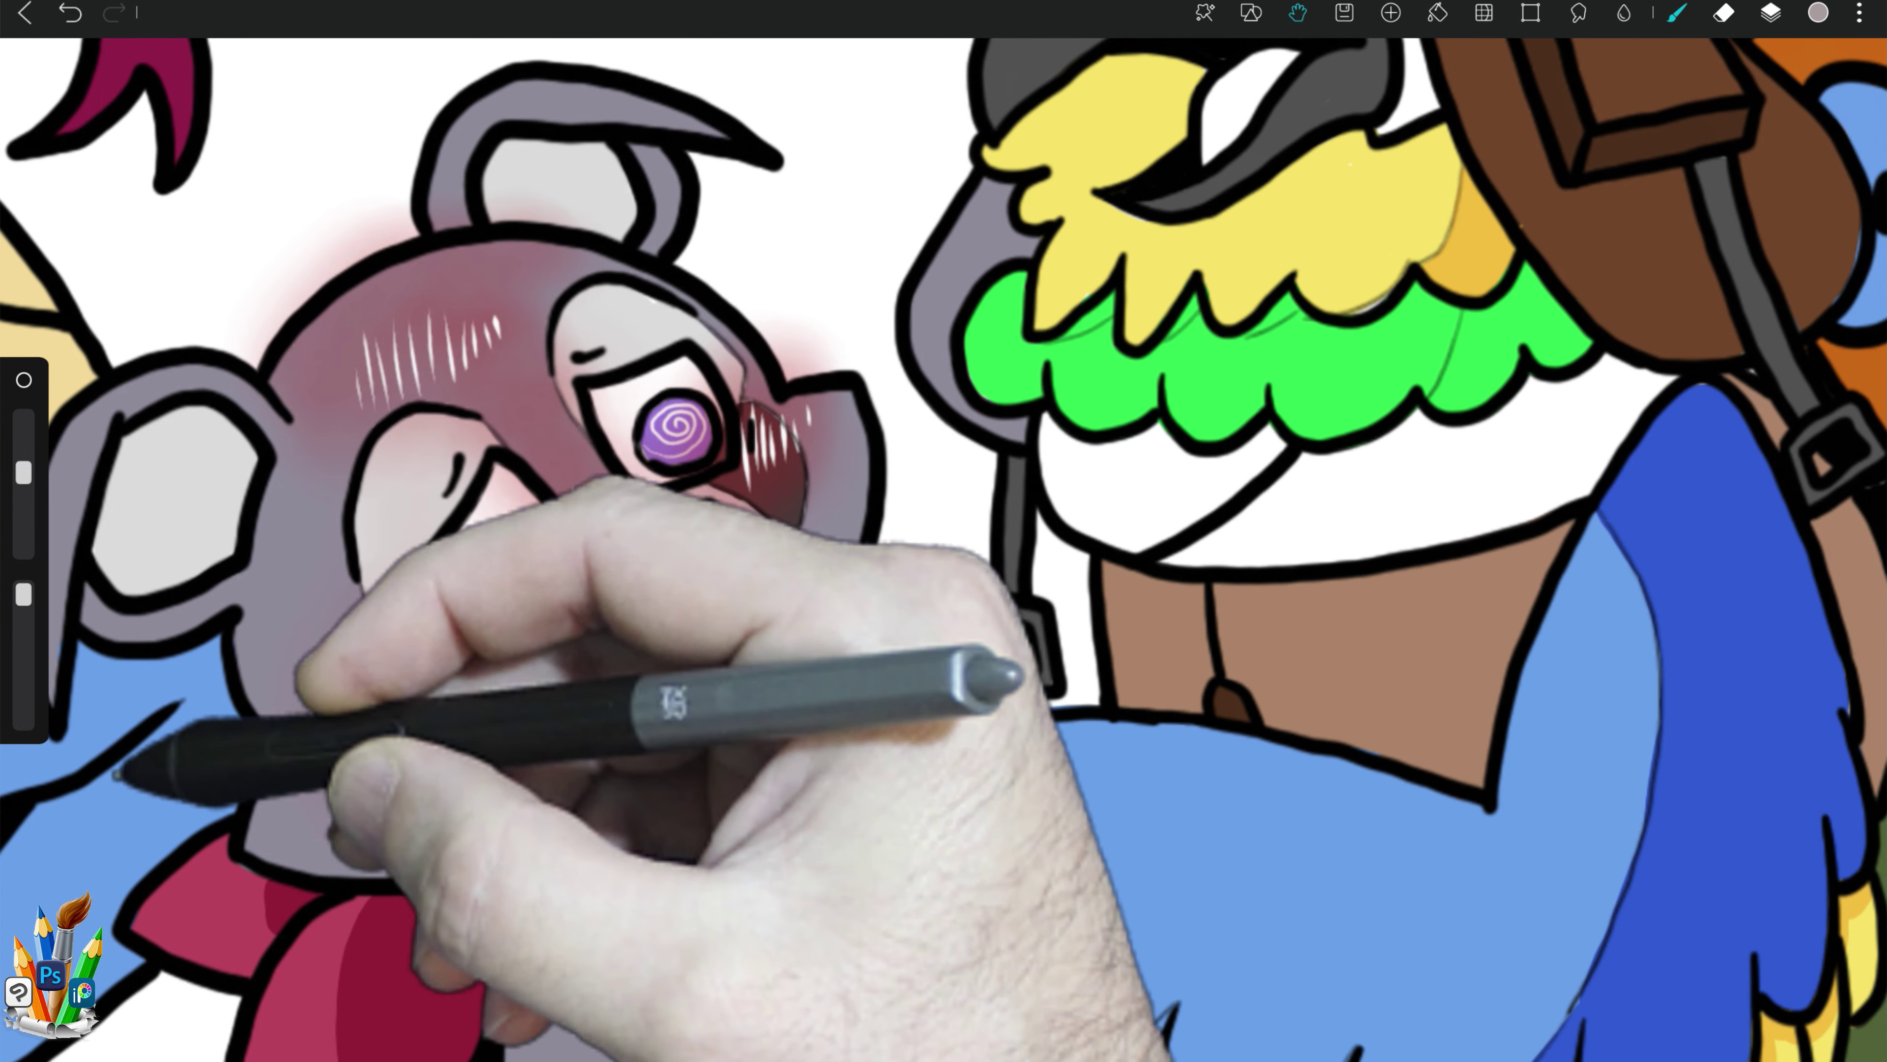
Step: Draw a black line from the bear's cheek to the pole, then pick light blue
left_click(24, 473)
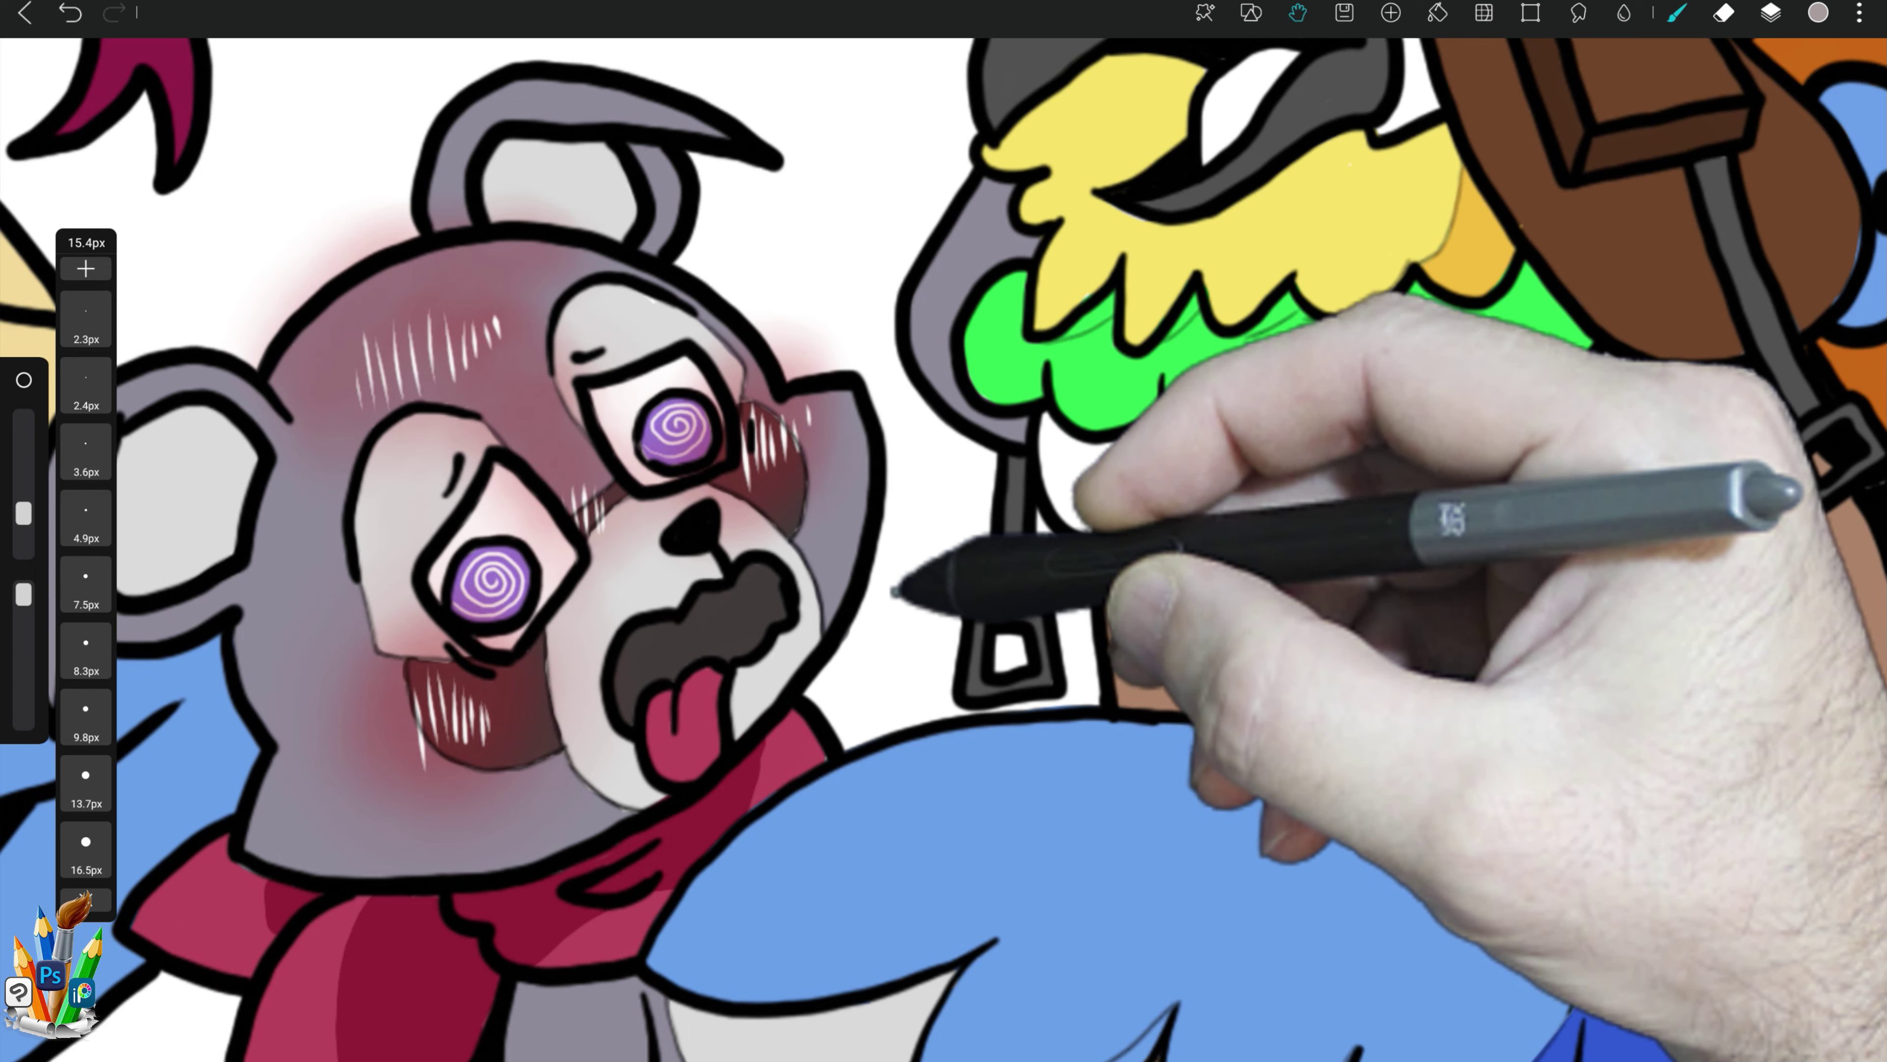
left_click(877, 606)
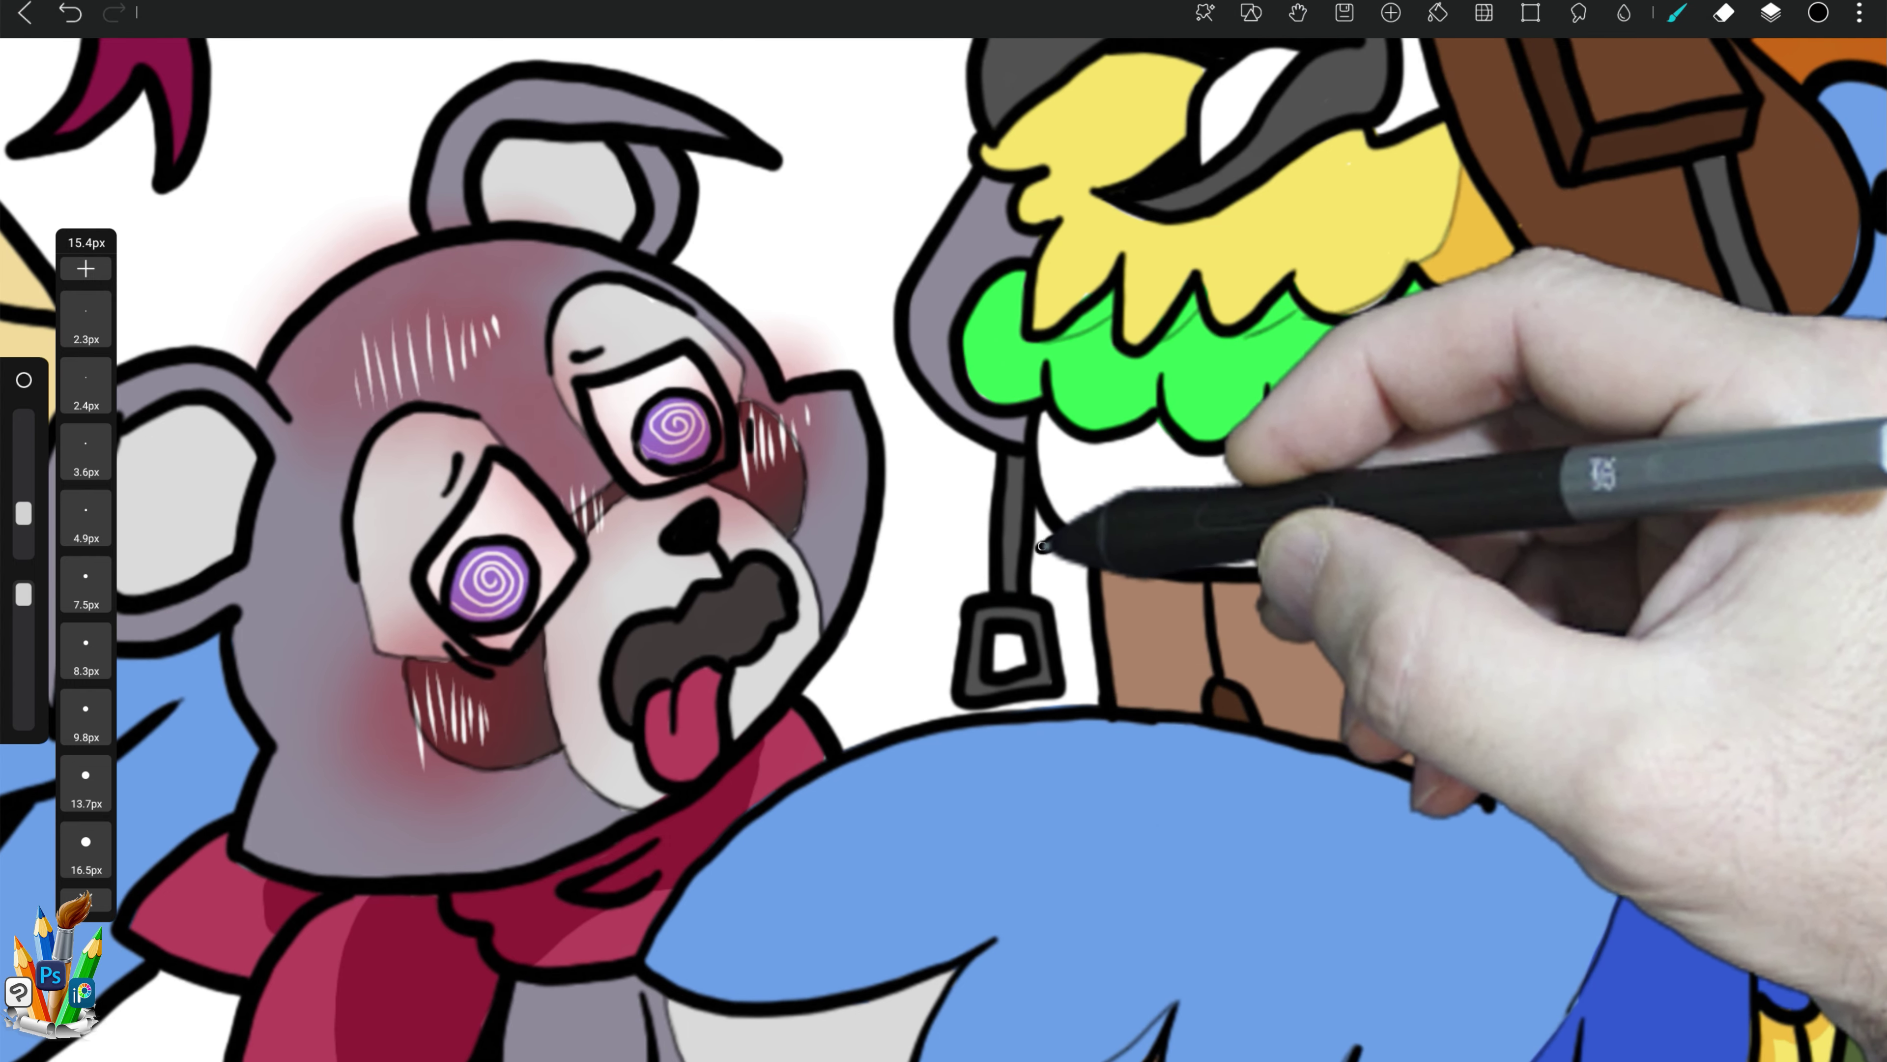
left_click_drag(869, 578, 1055, 541)
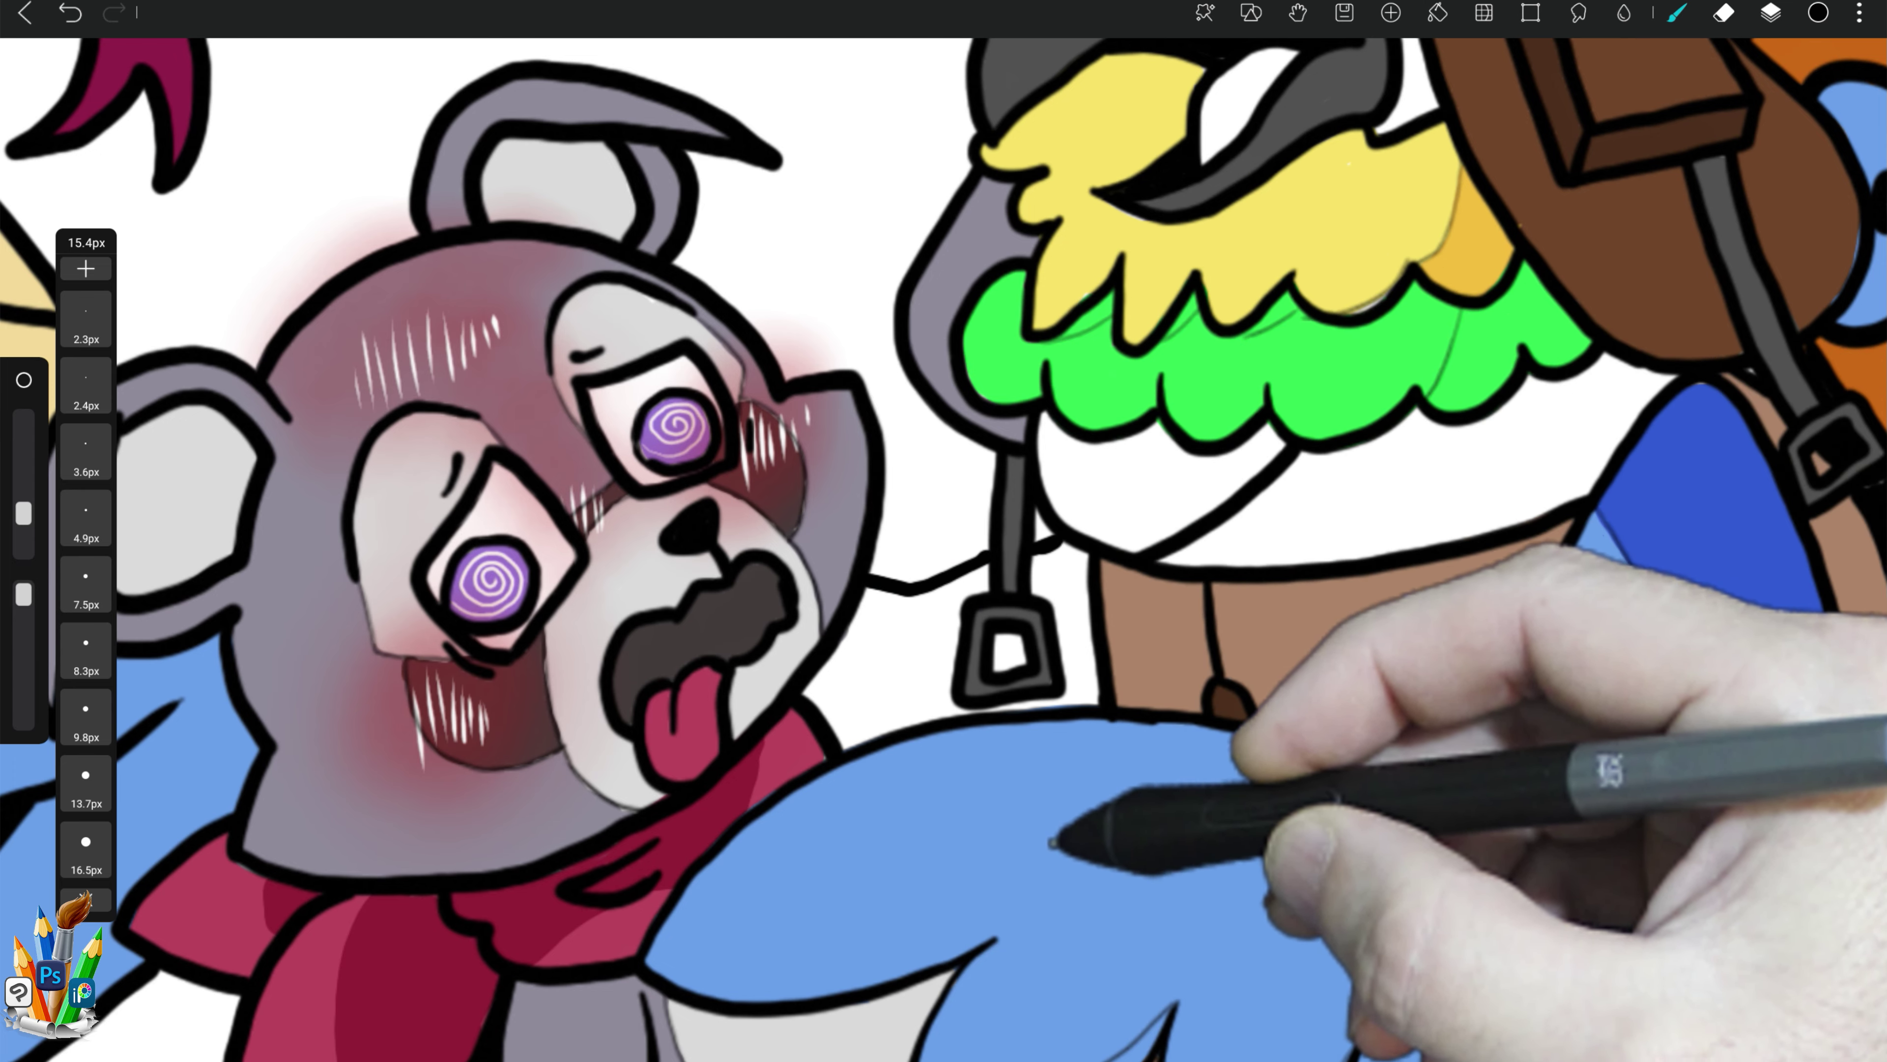
left_click(1062, 825)
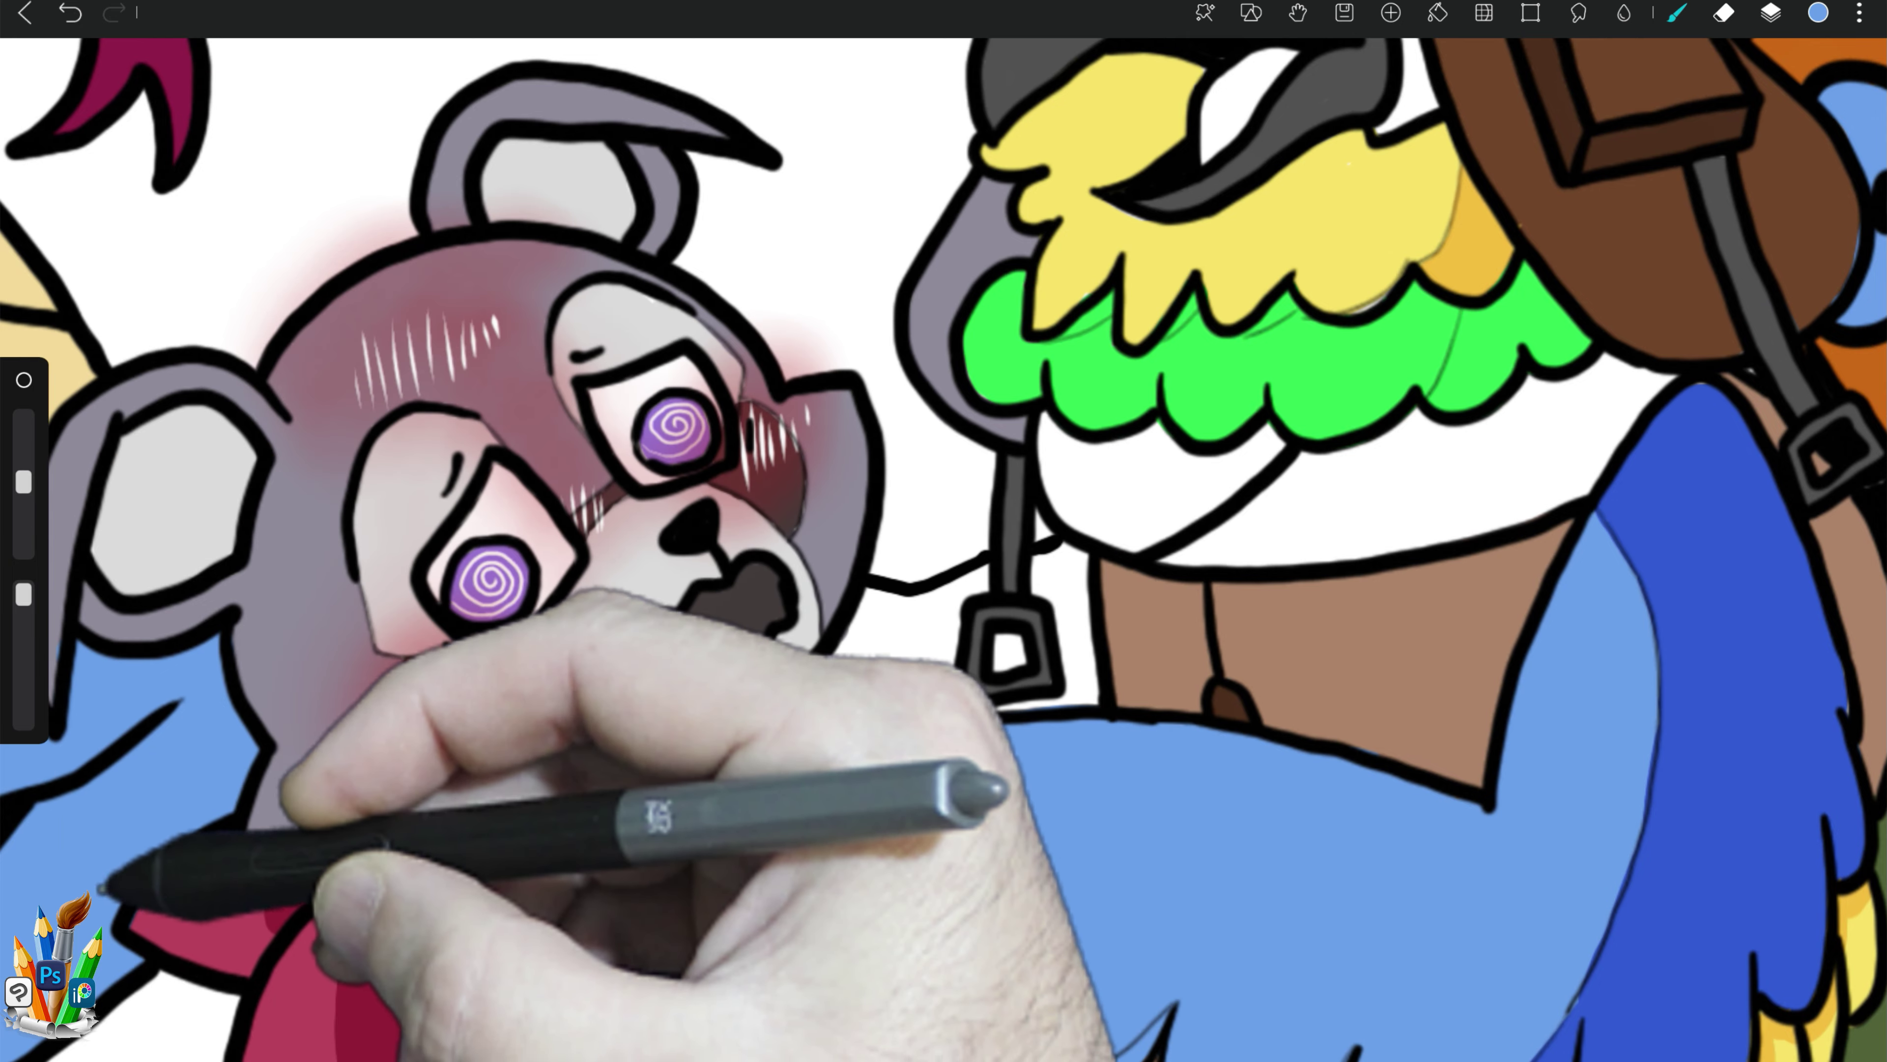
left_click(1049, 573)
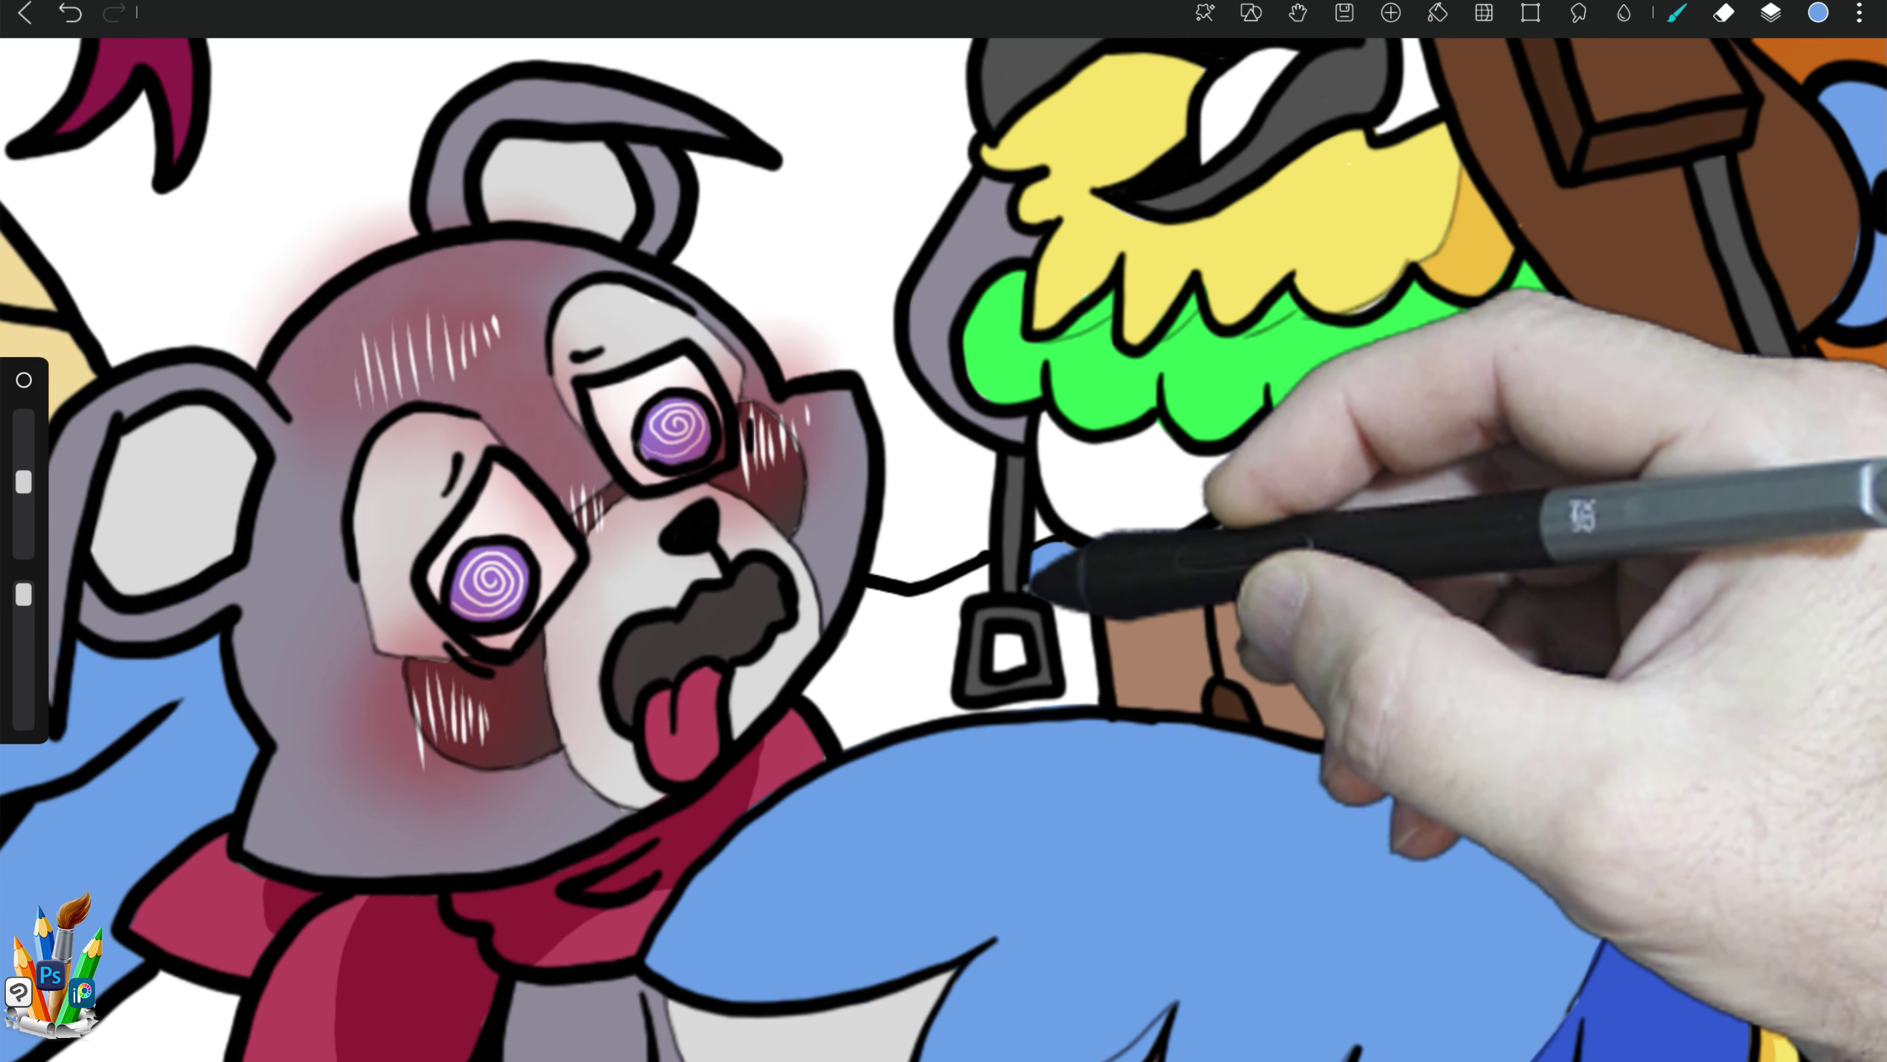
key("ctrl+z")
Step: Undo a stray blue dot and paint blue along the line left of the pole
left_click(1772, 13)
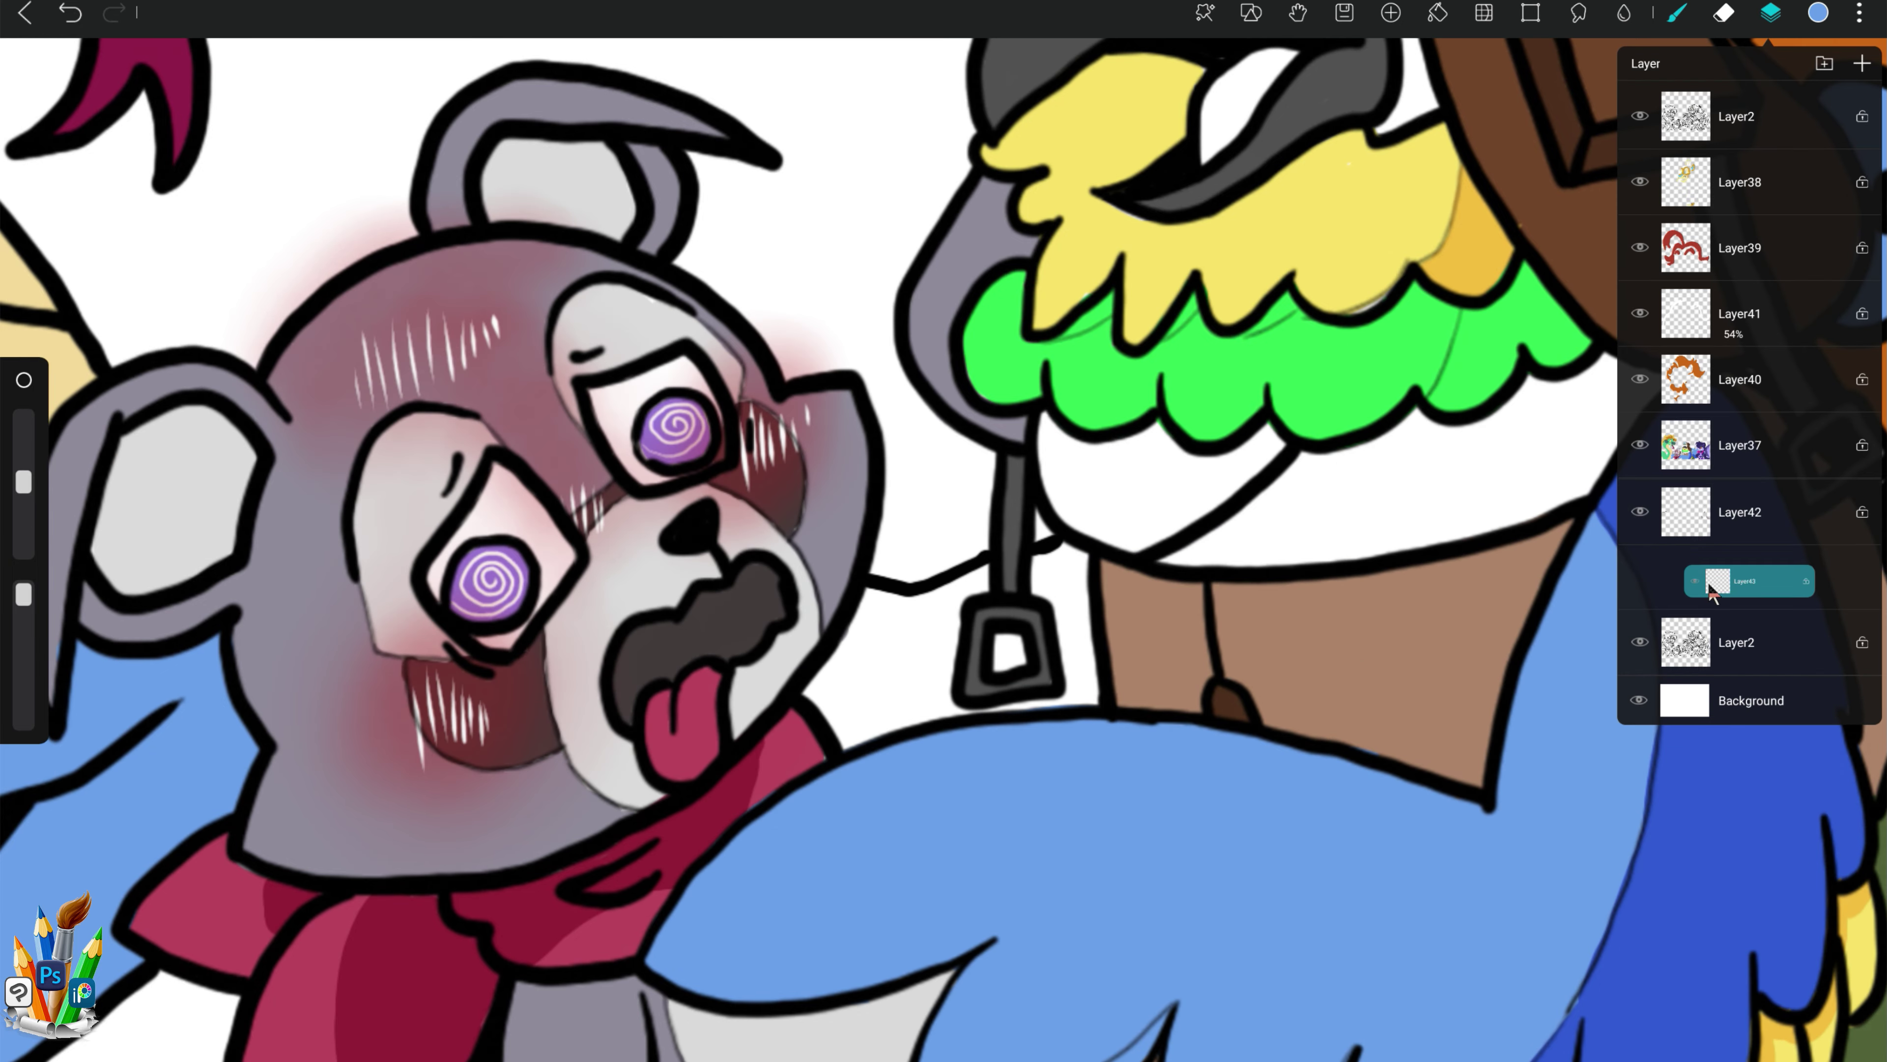
left_click(1770, 21)
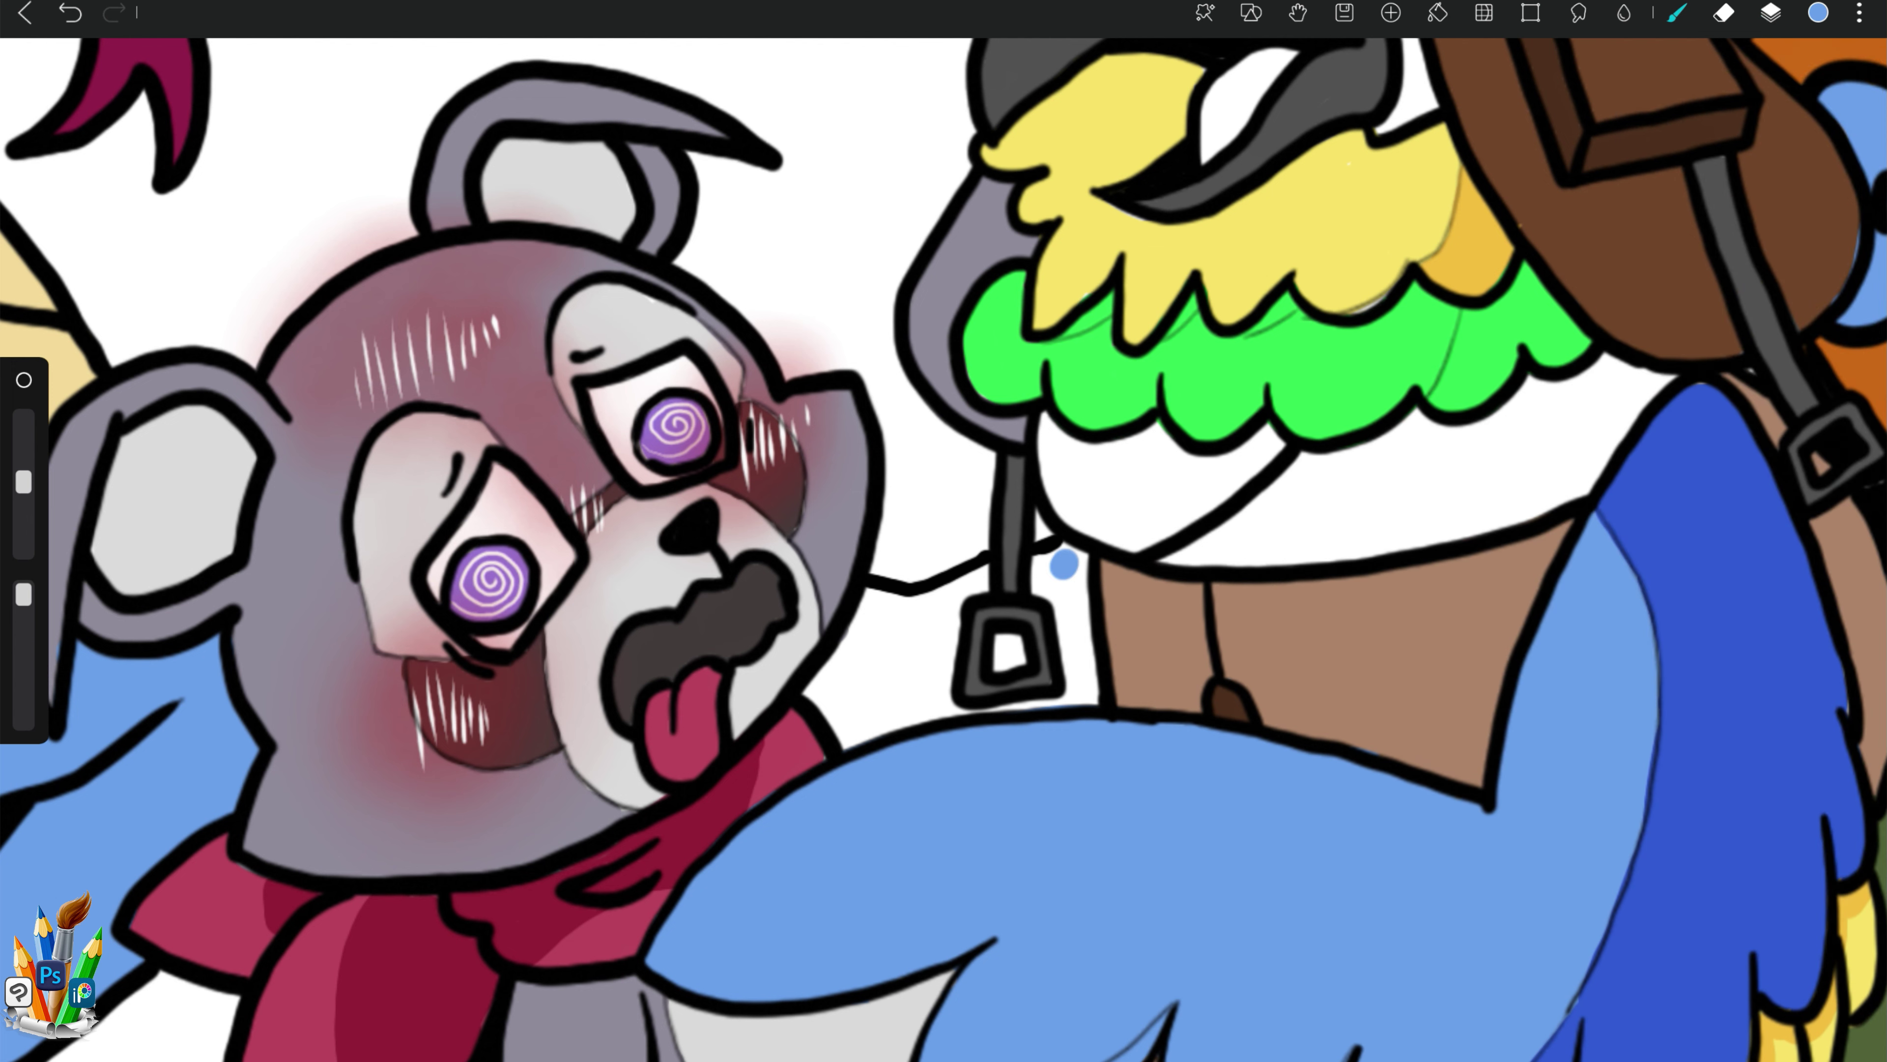
key("ctrl+z")
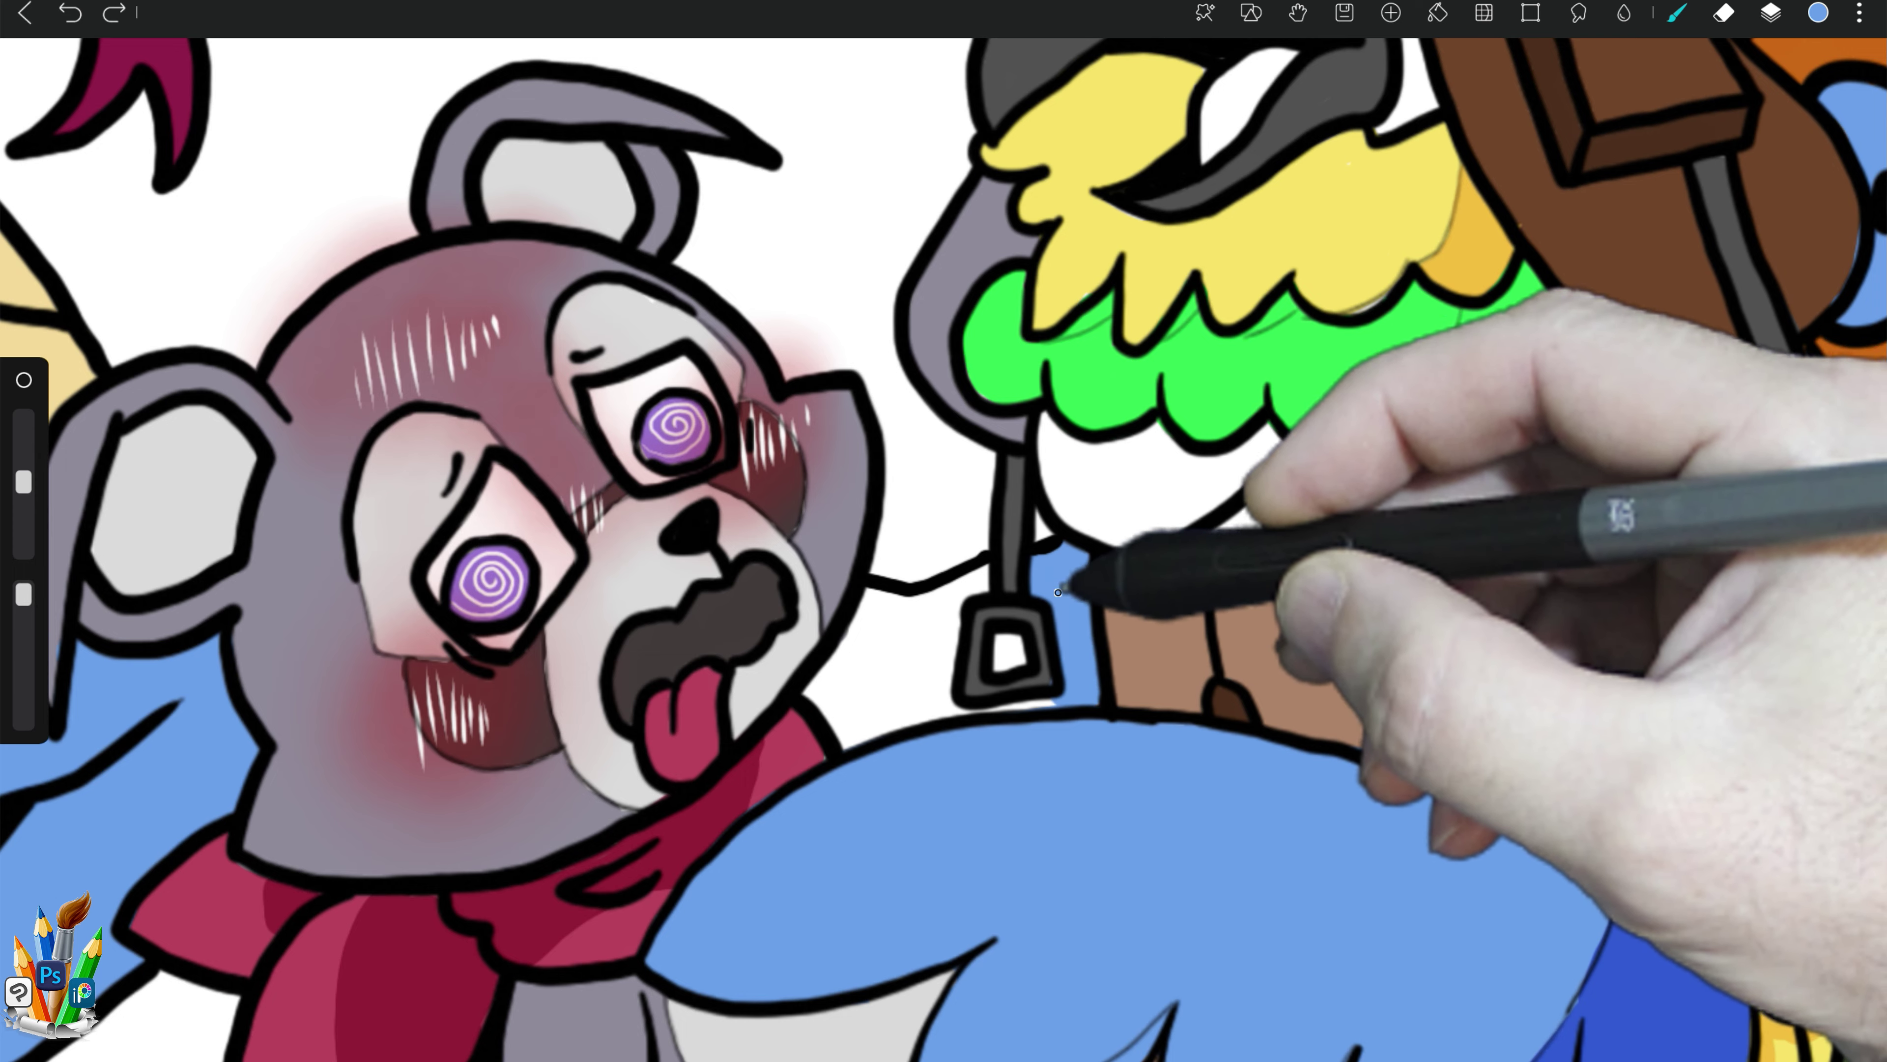
mouse_move(1011, 561)
left_mouse_down()
mouse_move(860, 615)
mouse_move(1040, 639)
left_mouse_up()
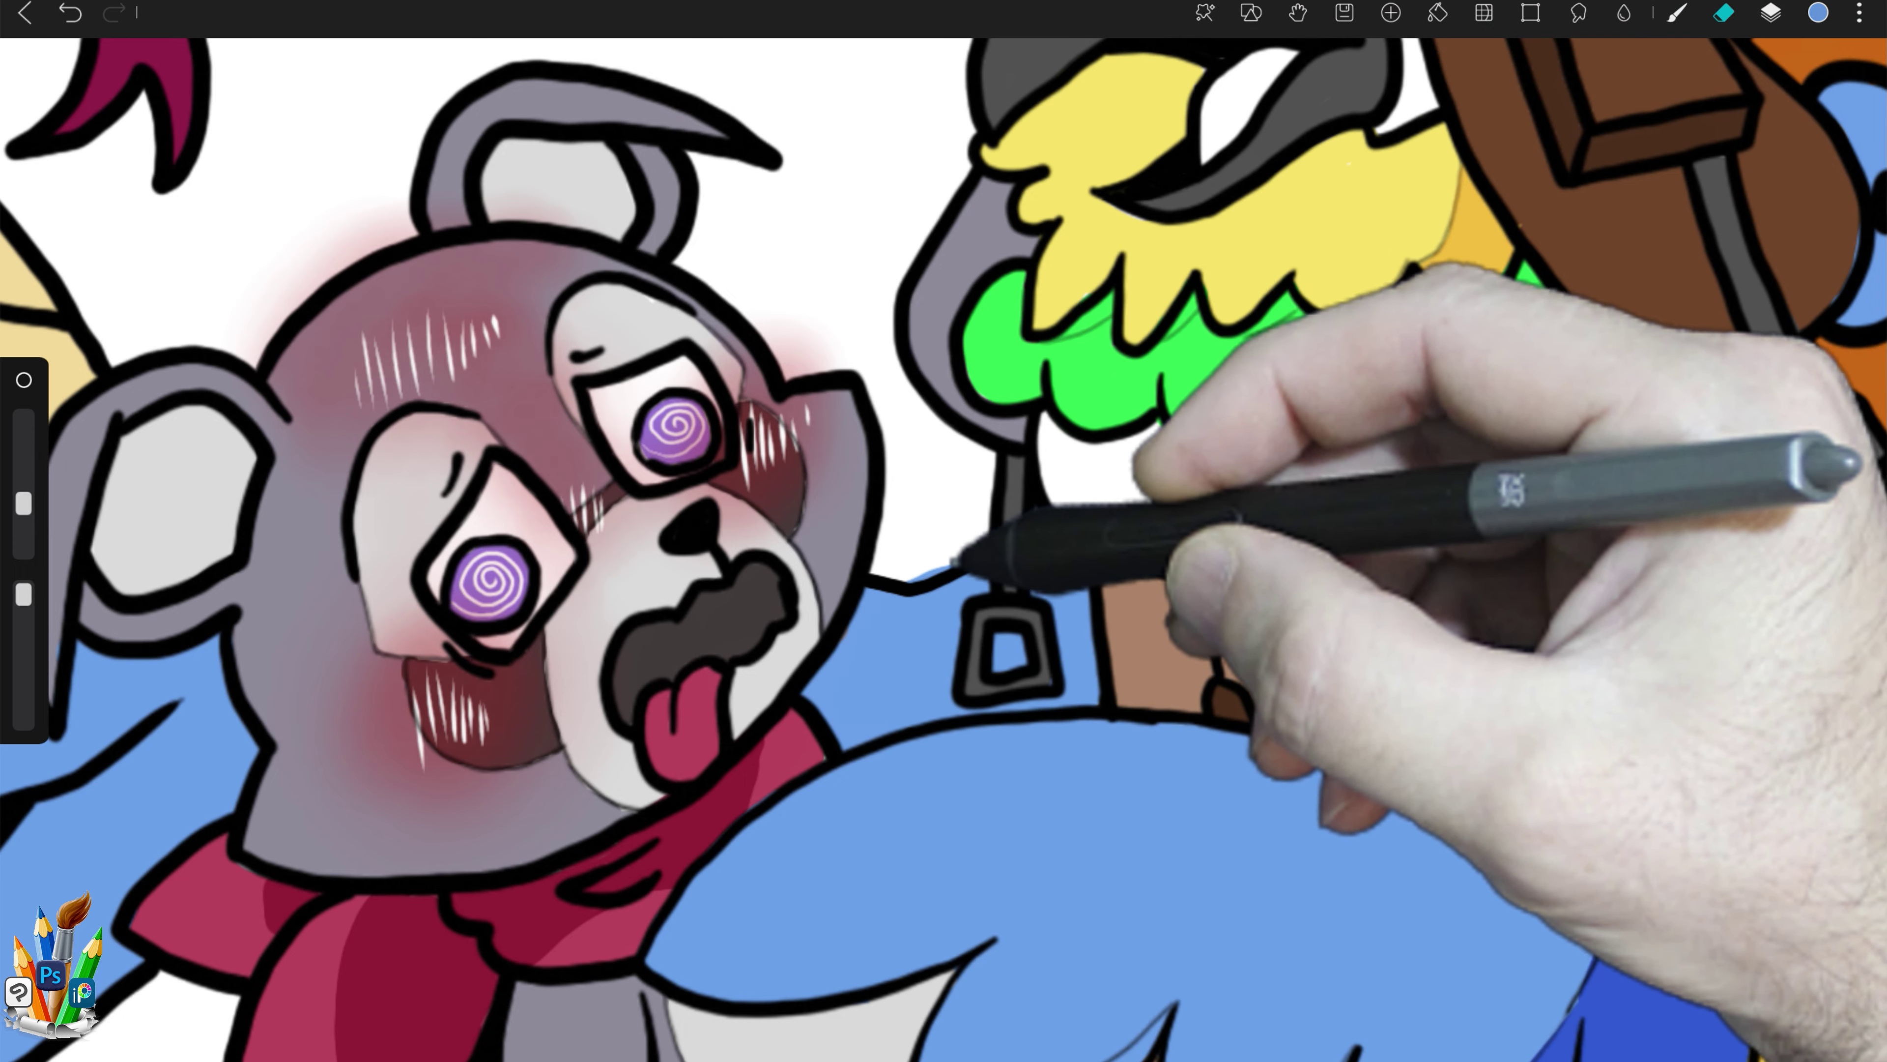
key("e")
Step: Paint dark blue shading around the strap buckle on the clipped Layer44
left_click(1771, 13)
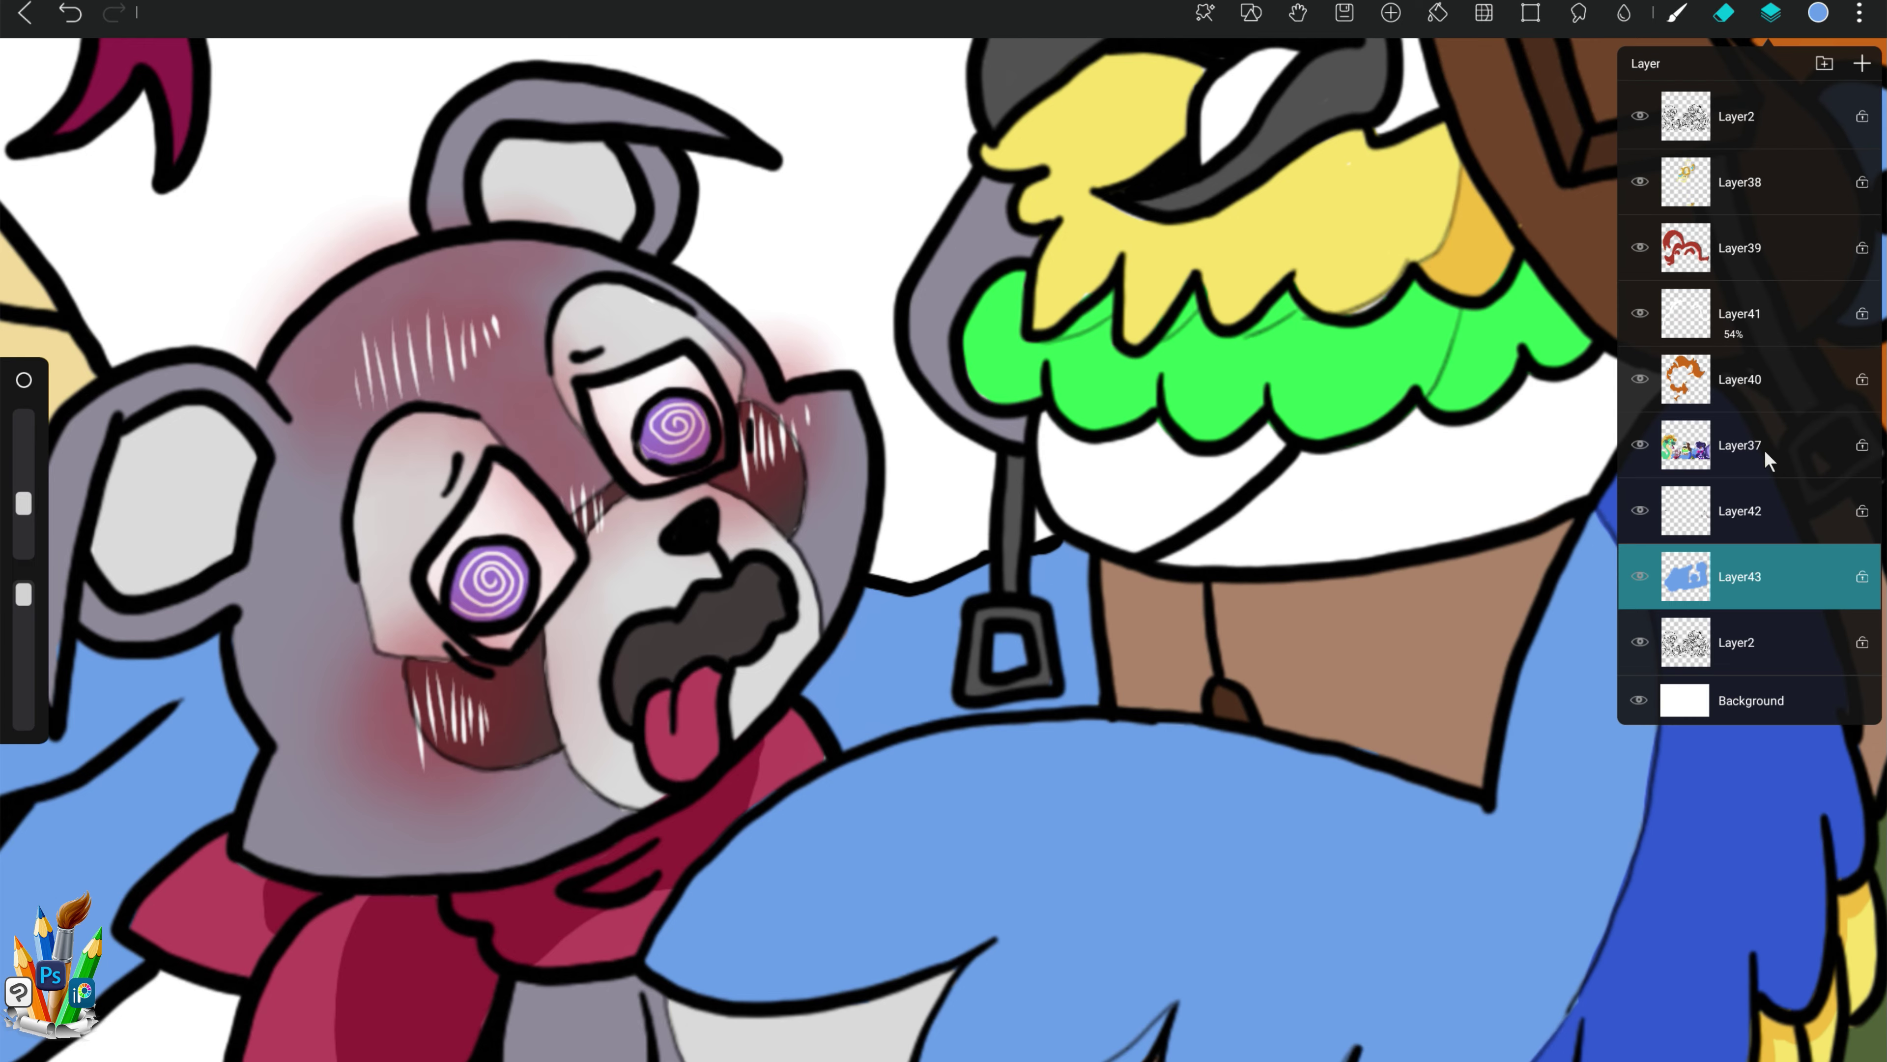
left_click(1664, 937)
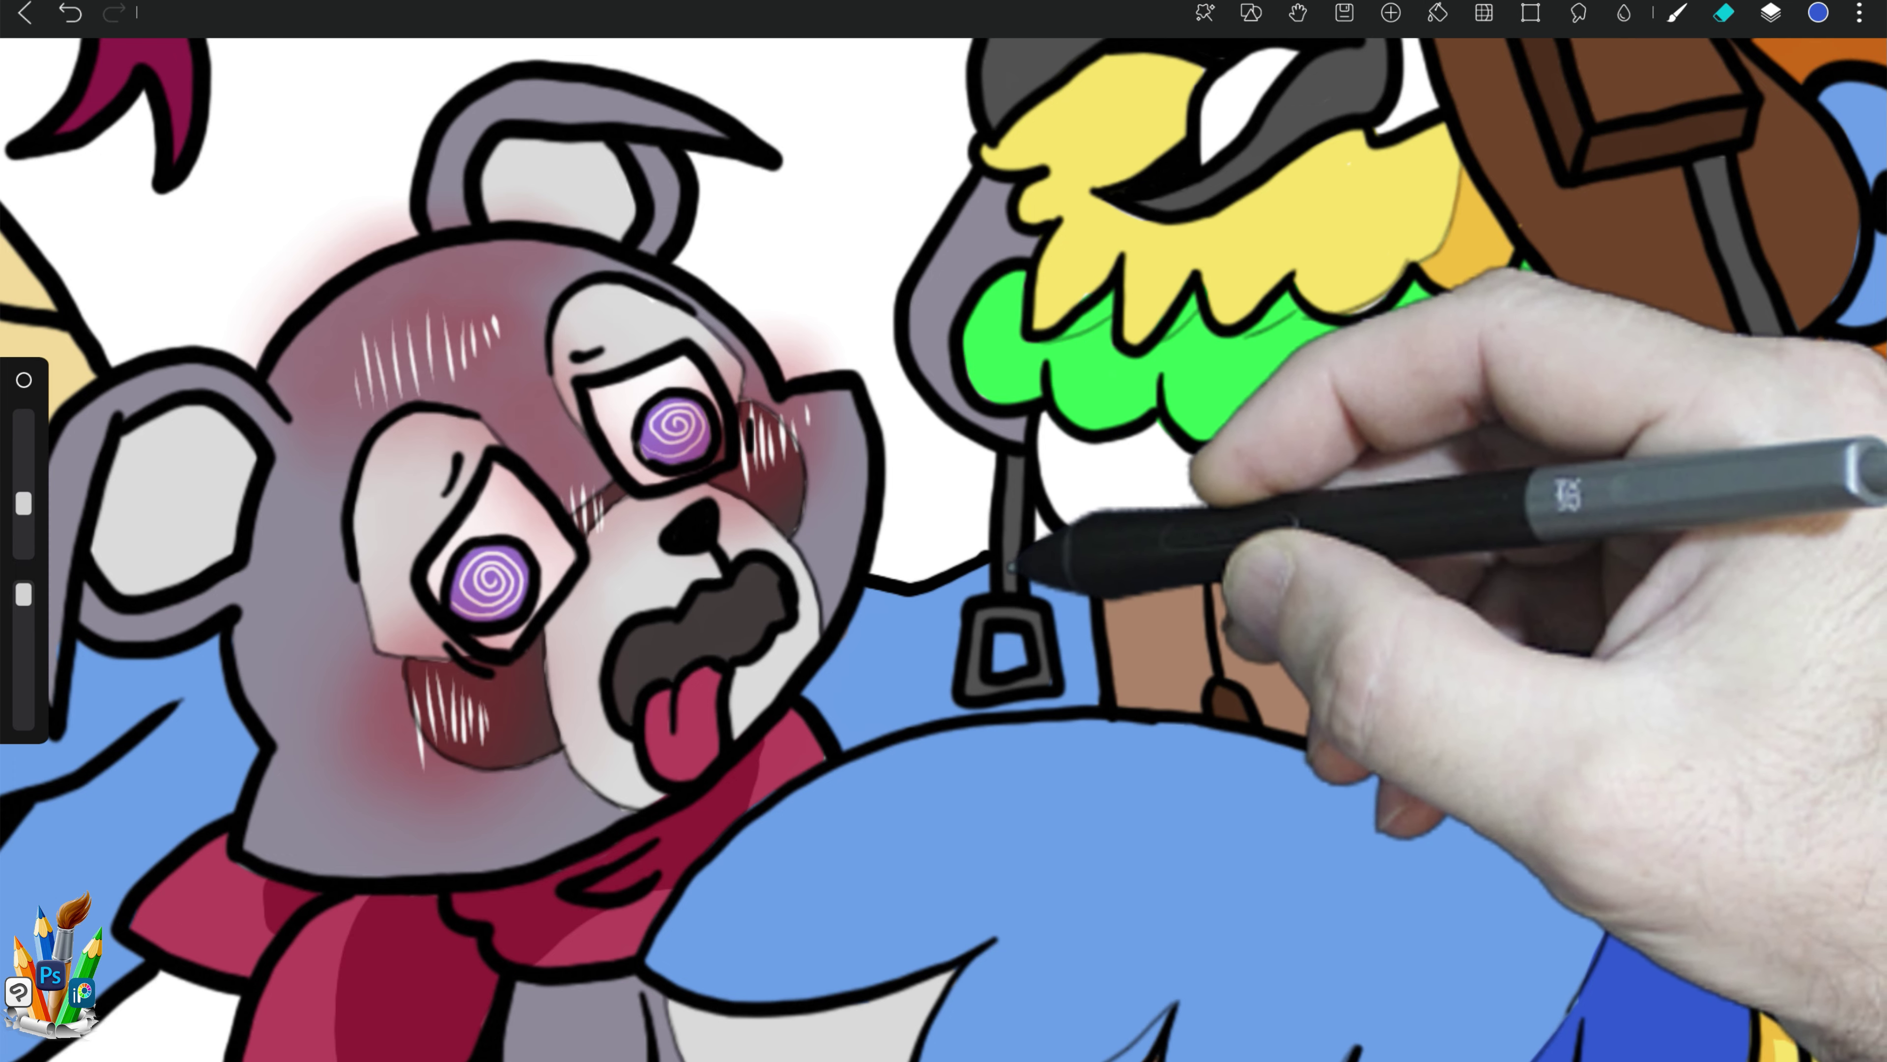
key("b")
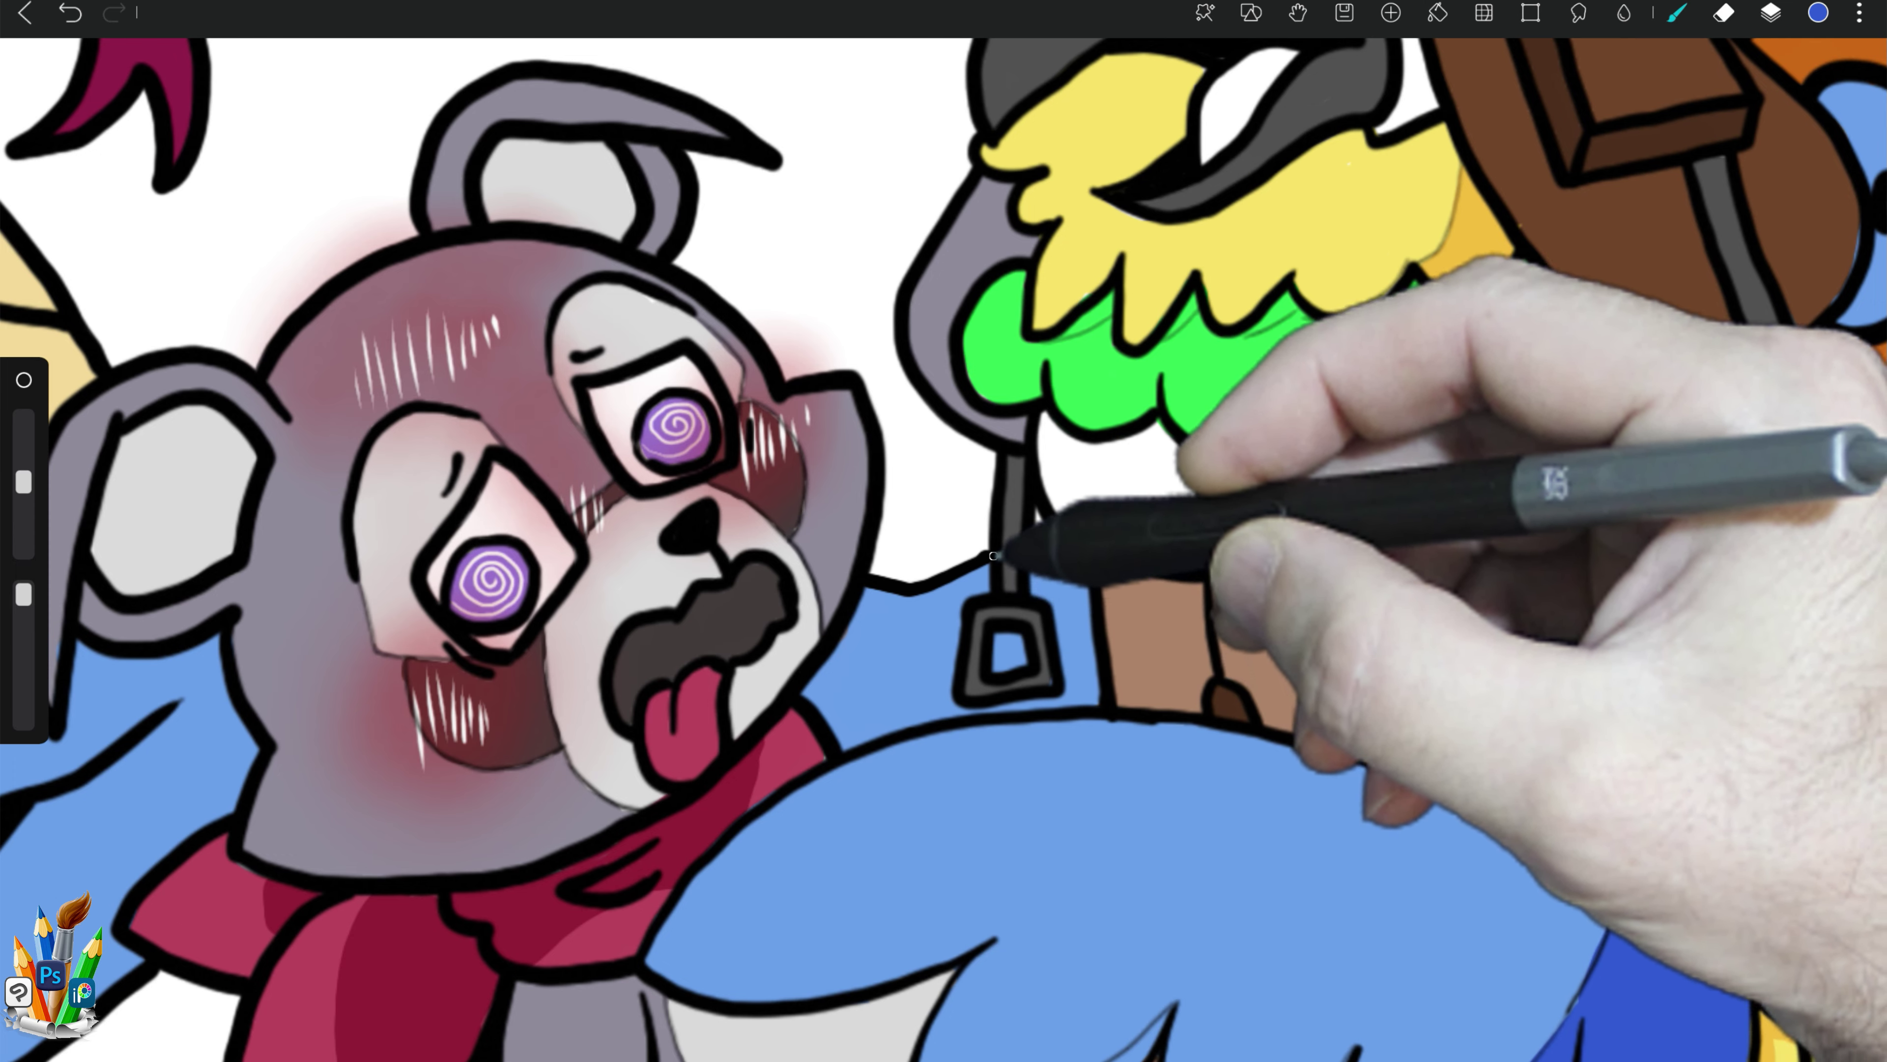
left_click_drag(989, 580, 1081, 690)
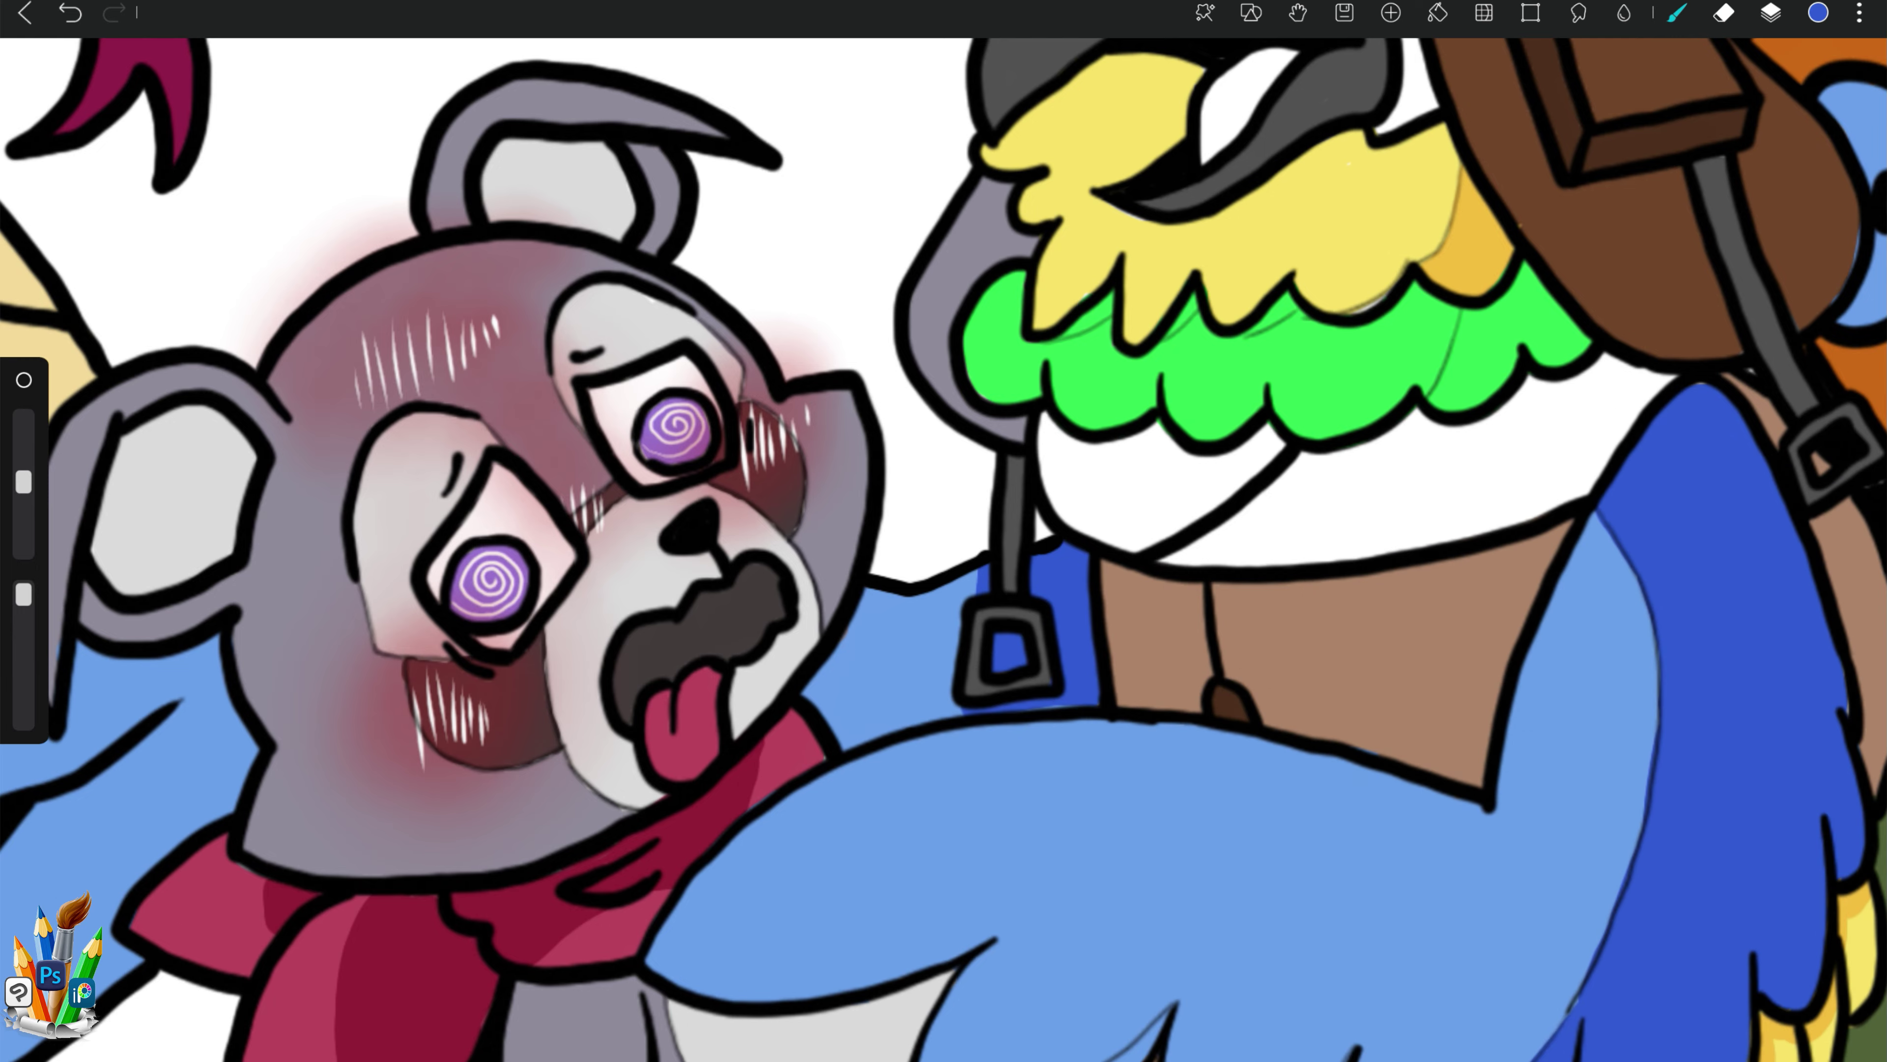
left_click(1771, 13)
left_click(1739, 182)
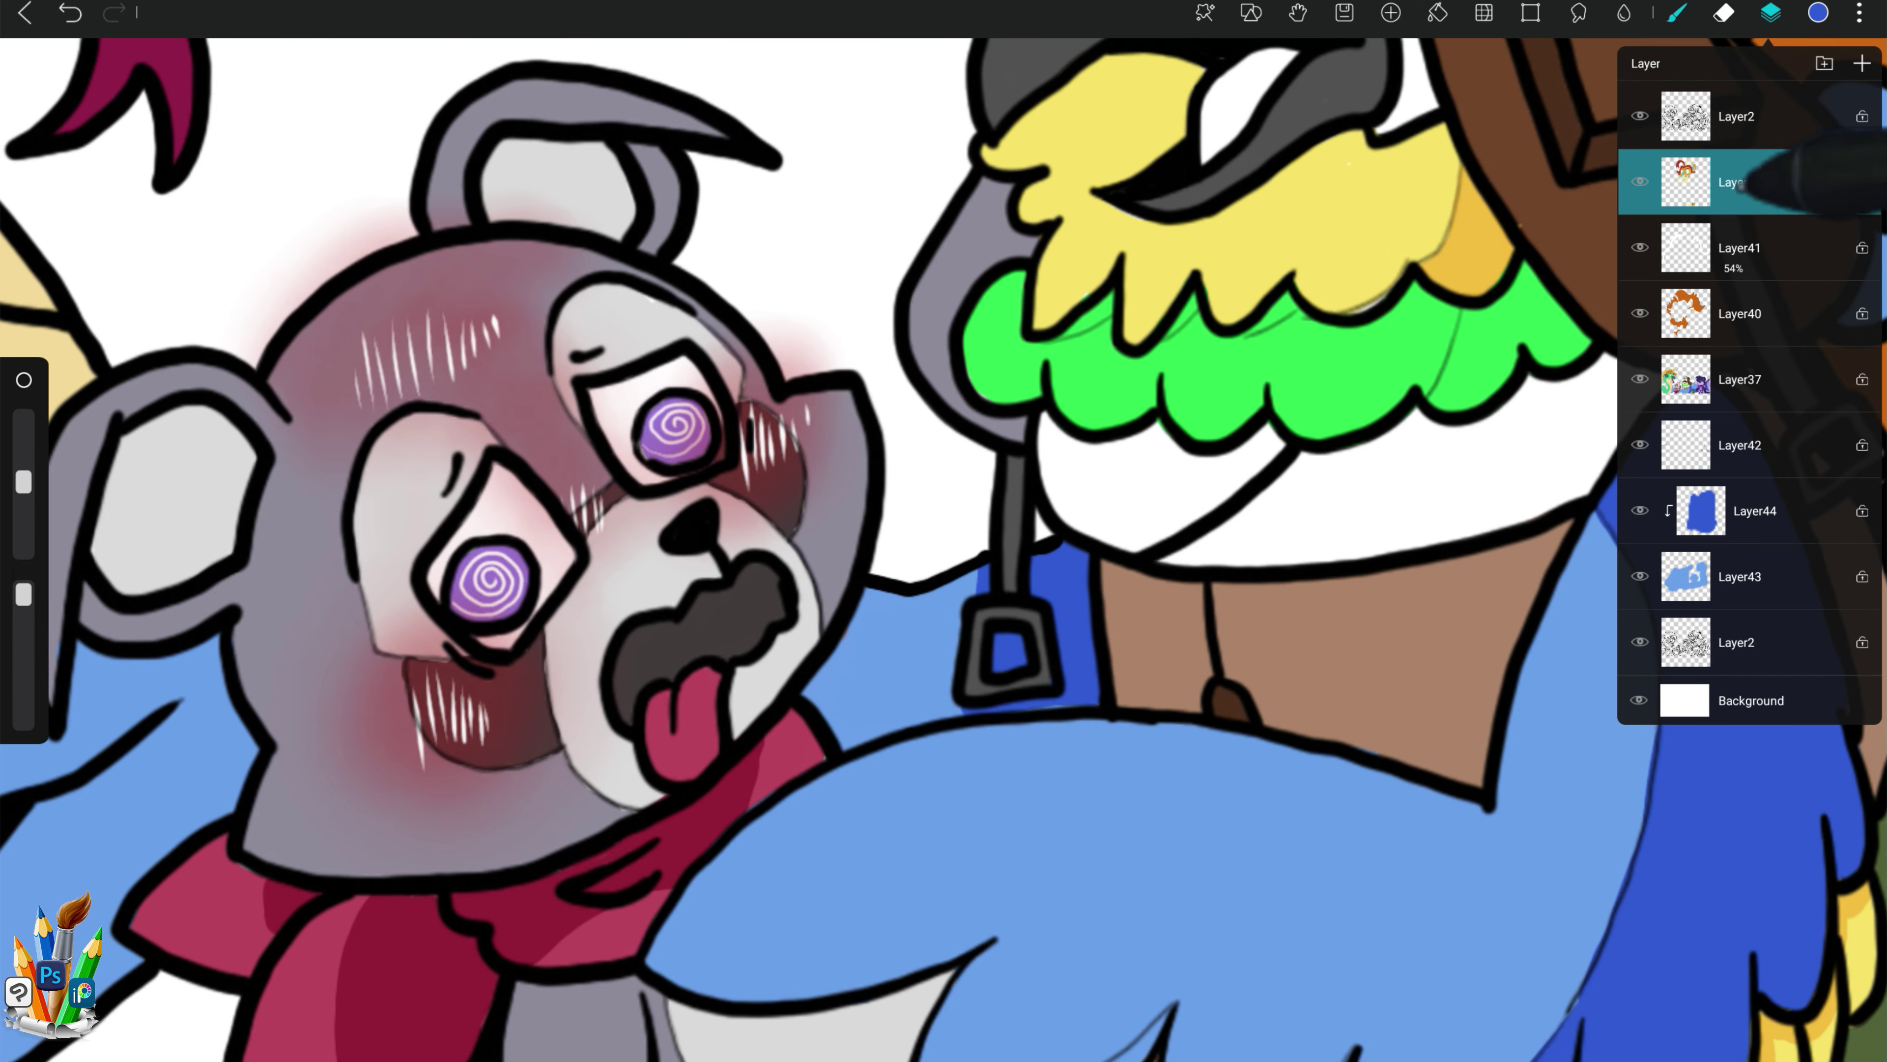
Step: Merge the colour layers into Layer50, move Layer43 below Layer2, and duplicate Layer50
left_click(1739, 182)
left_click(1739, 182)
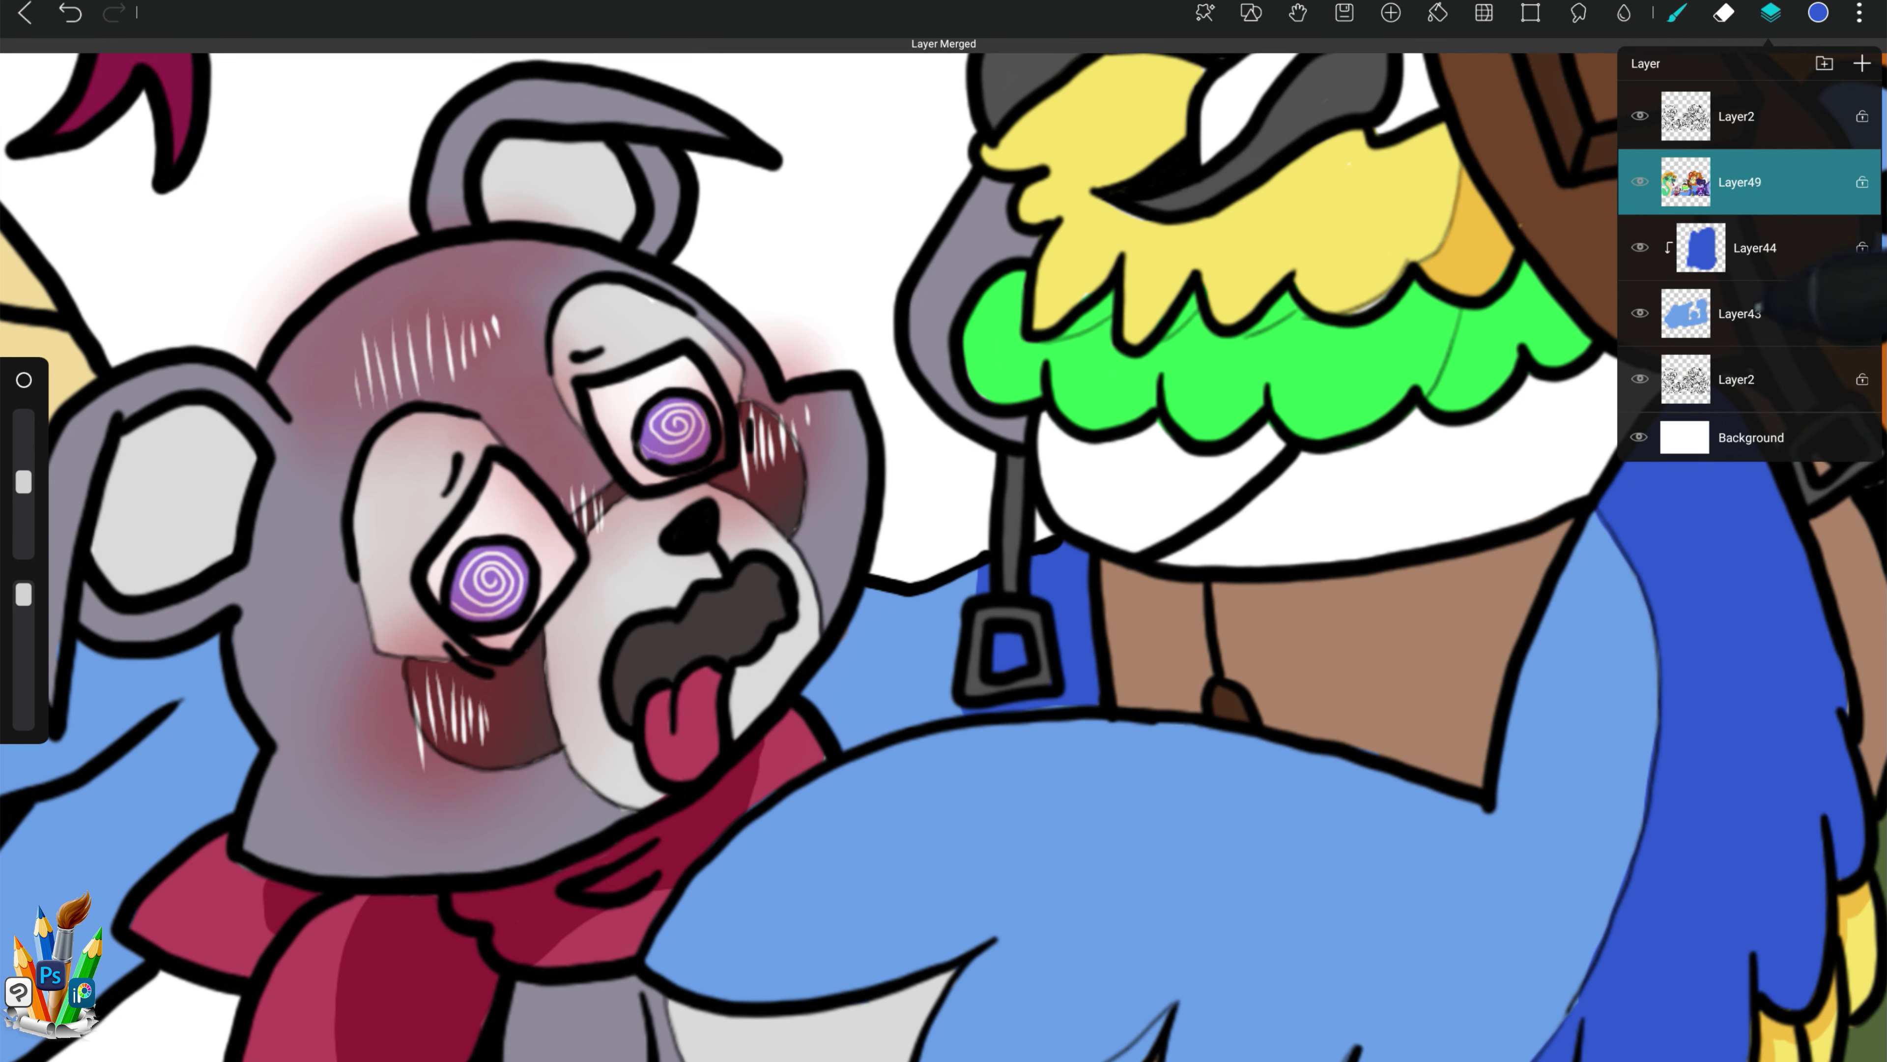
left_click(1738, 182)
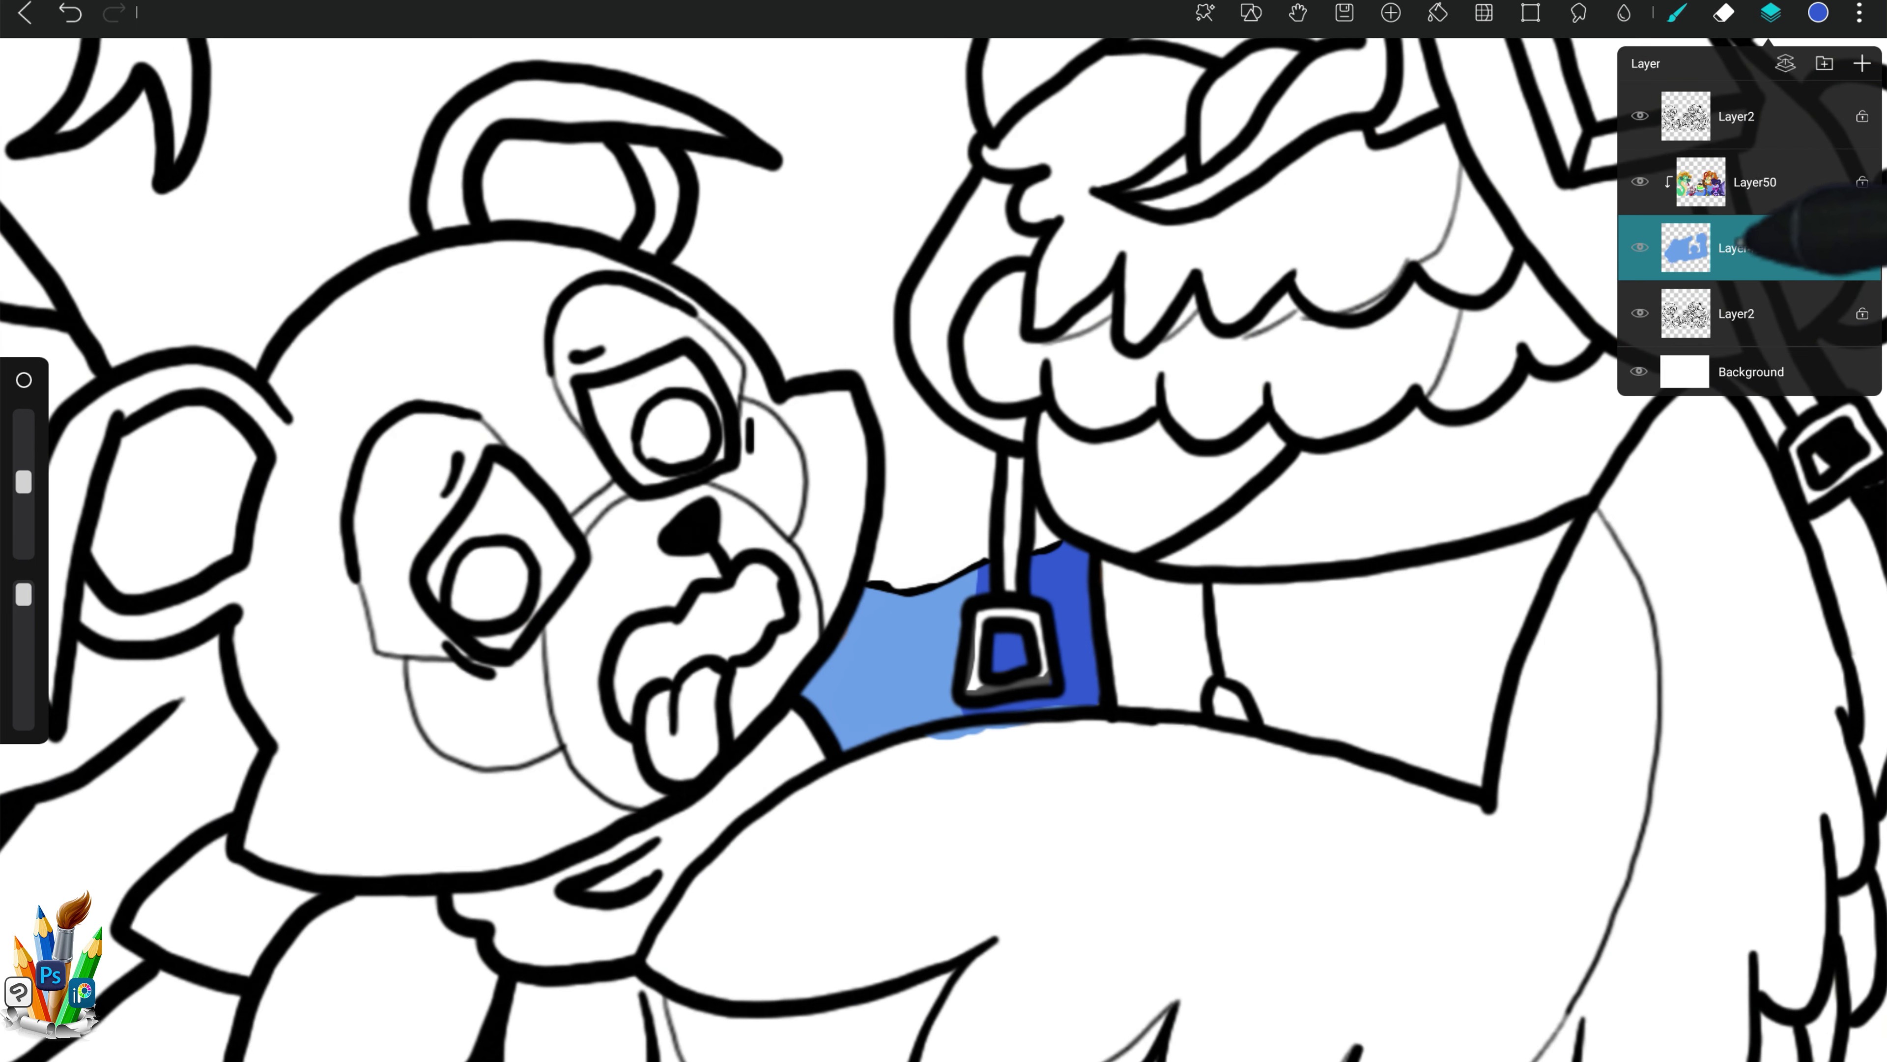
left_click_drag(1716, 197, 1723, 217)
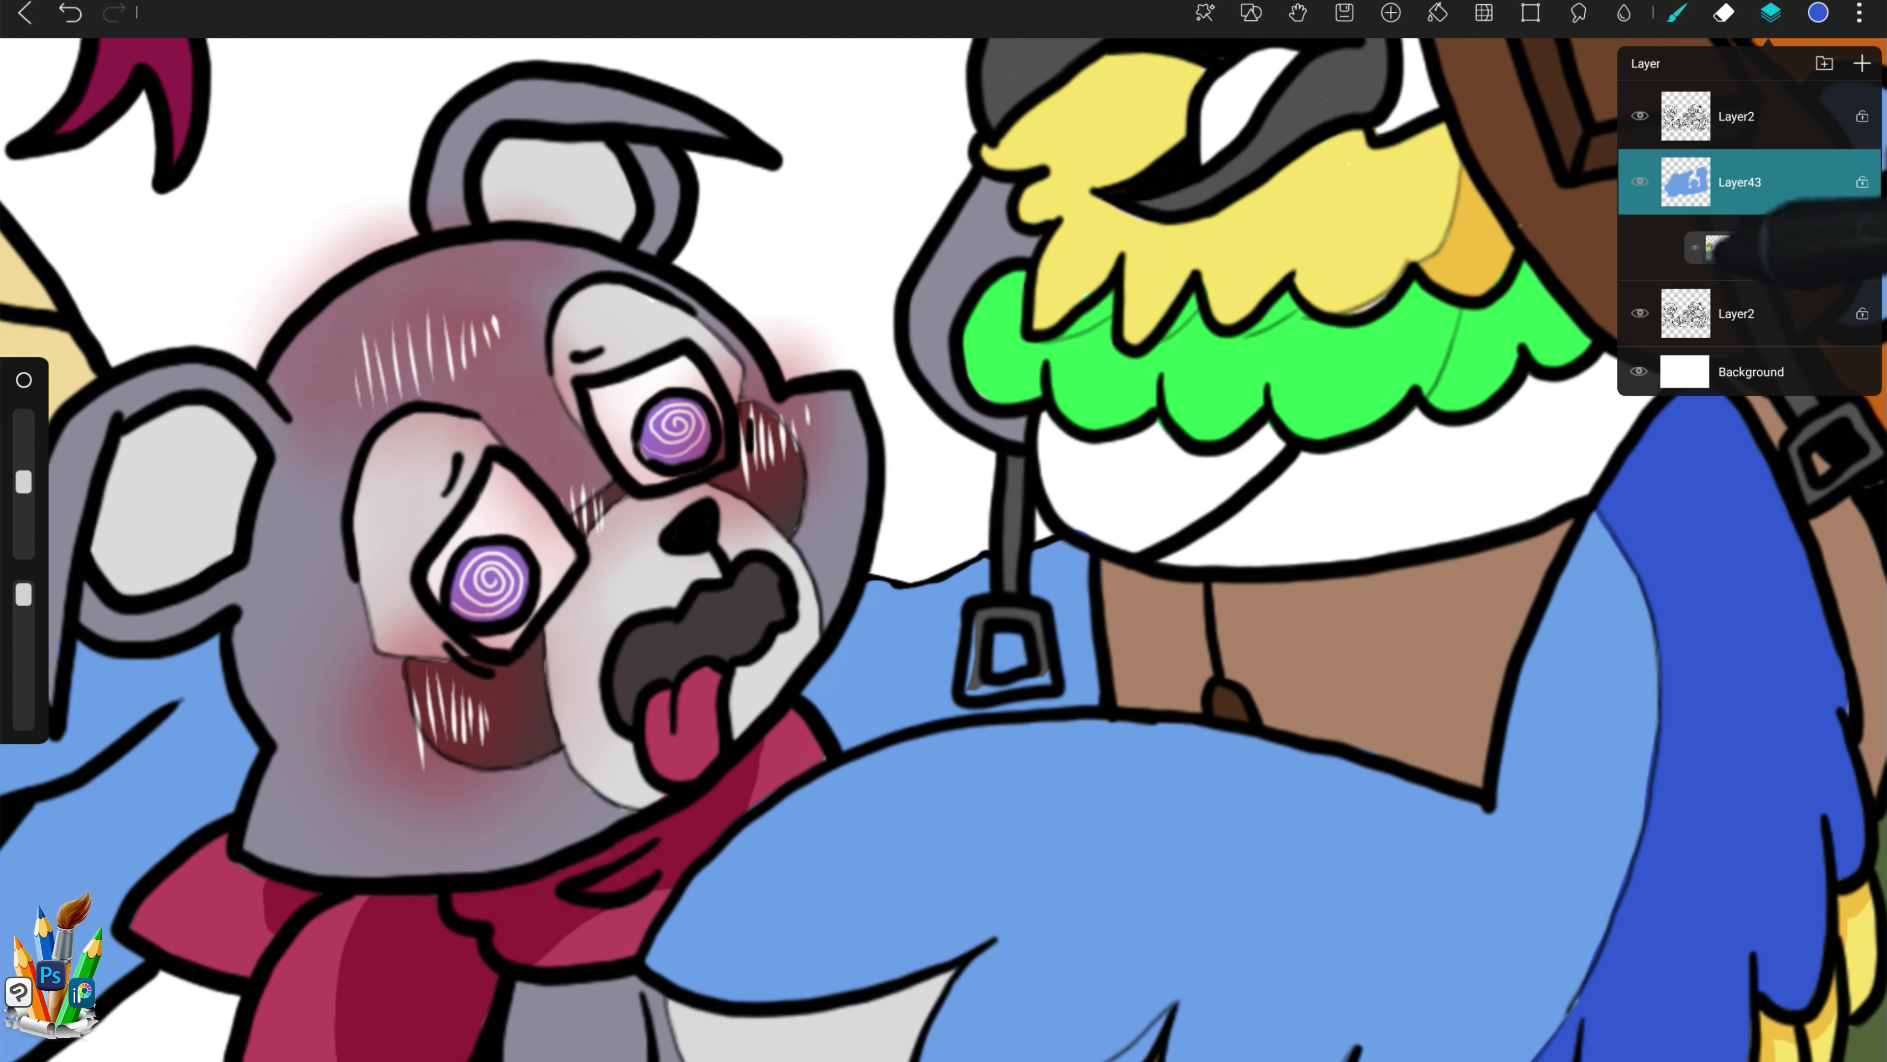
left_click_drag(1732, 248, 1694, 439)
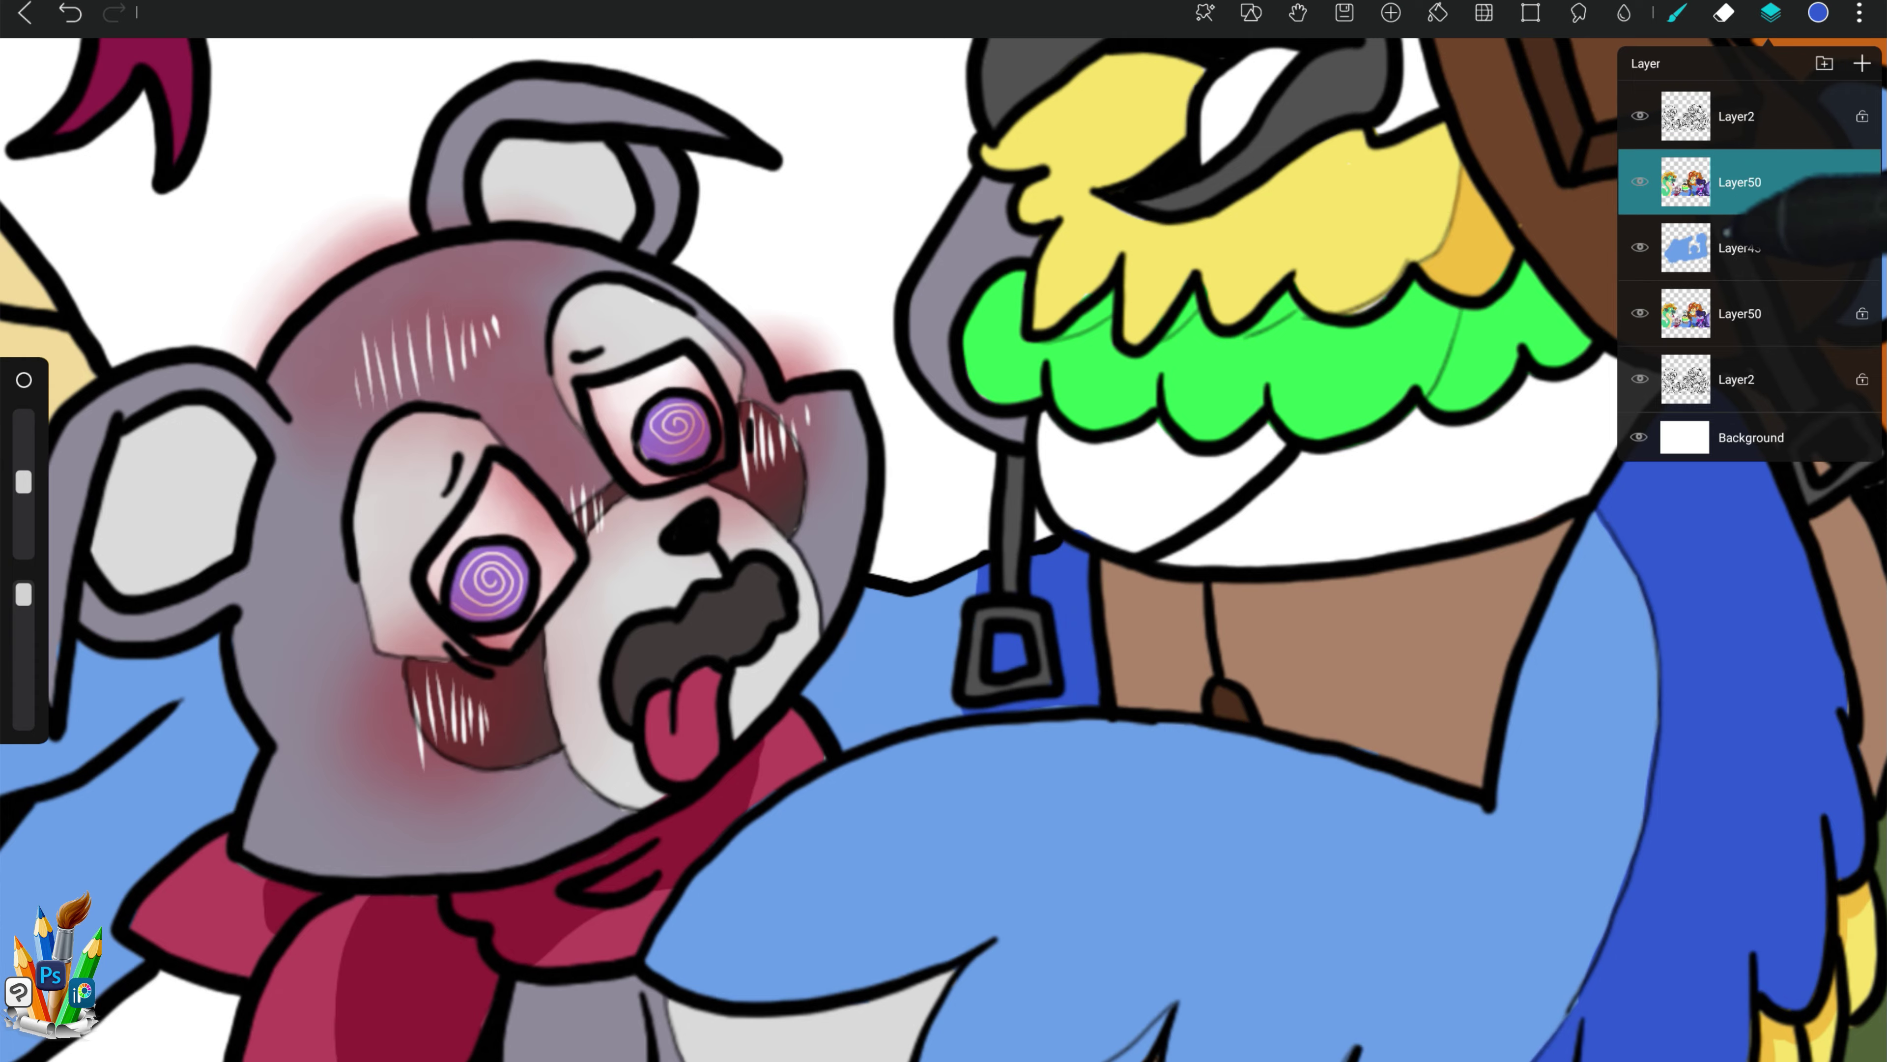
Step: Zoom out to show the whole six-character drawing on screen
left_click(1771, 13)
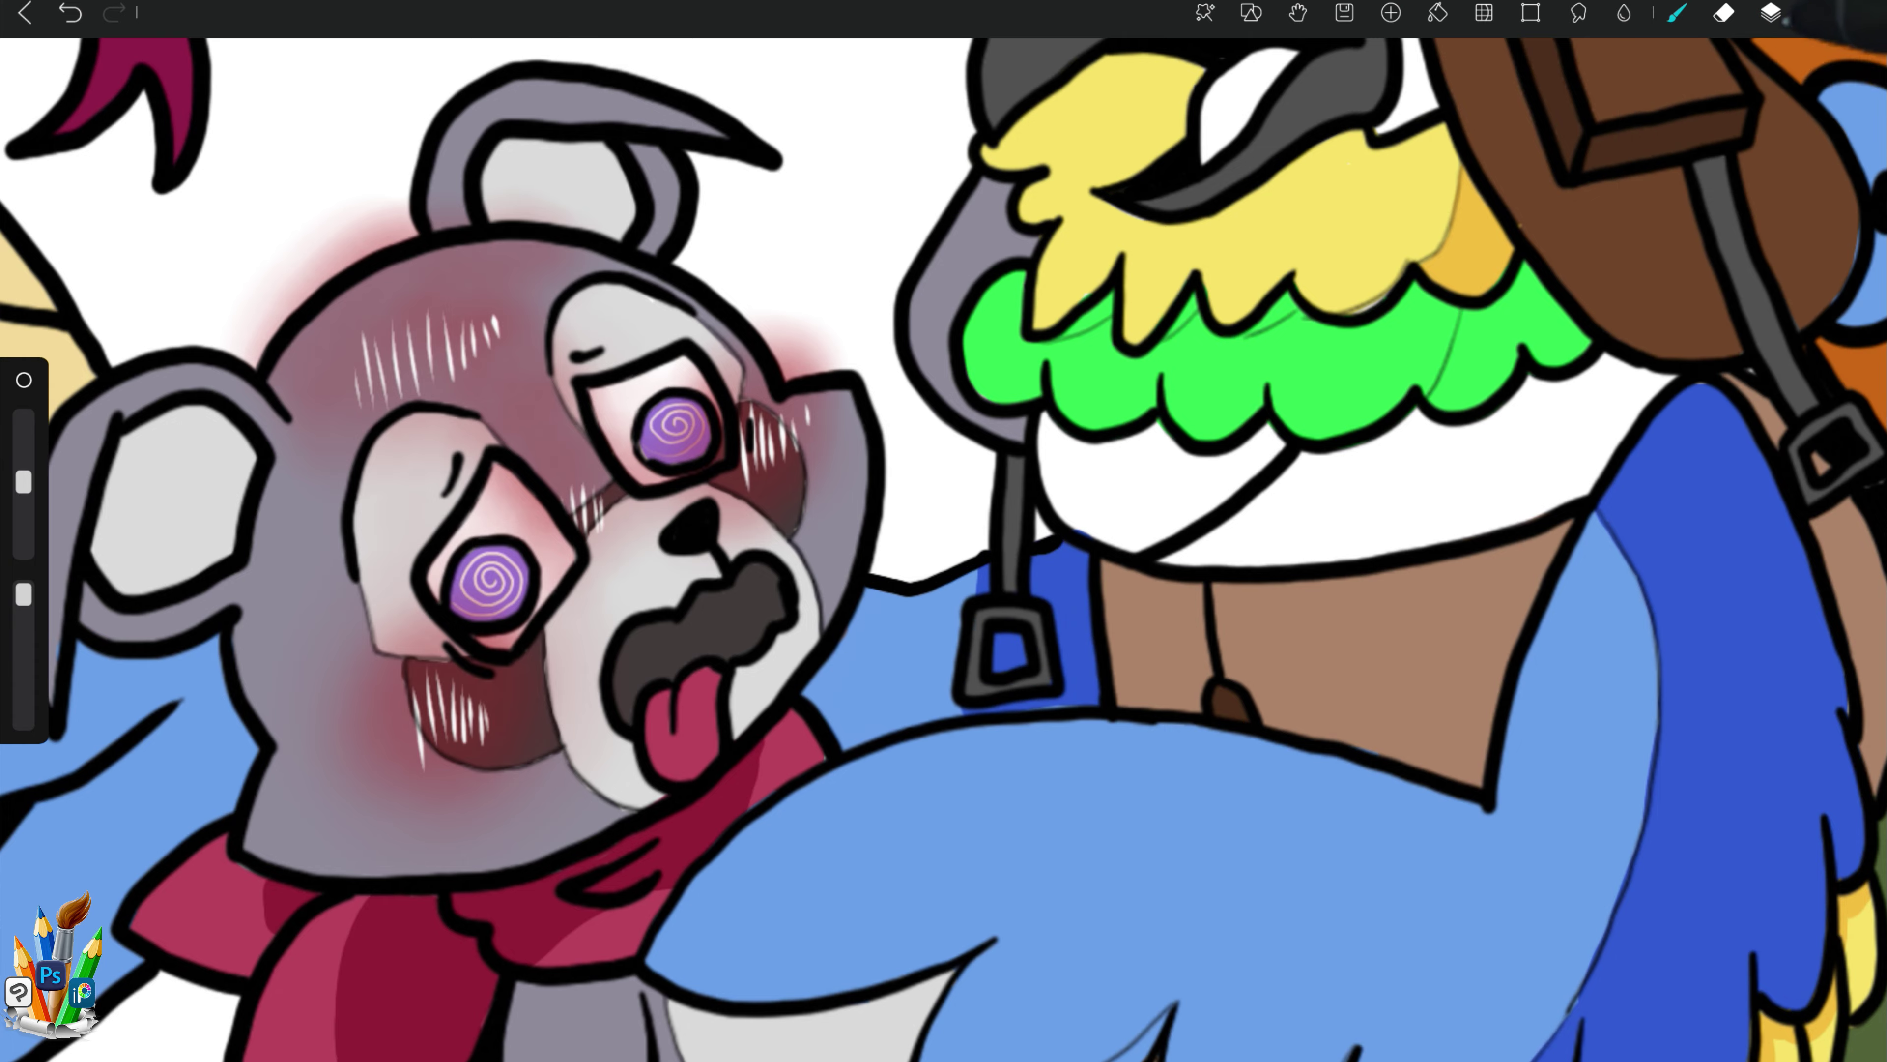
double_click(1298, 13)
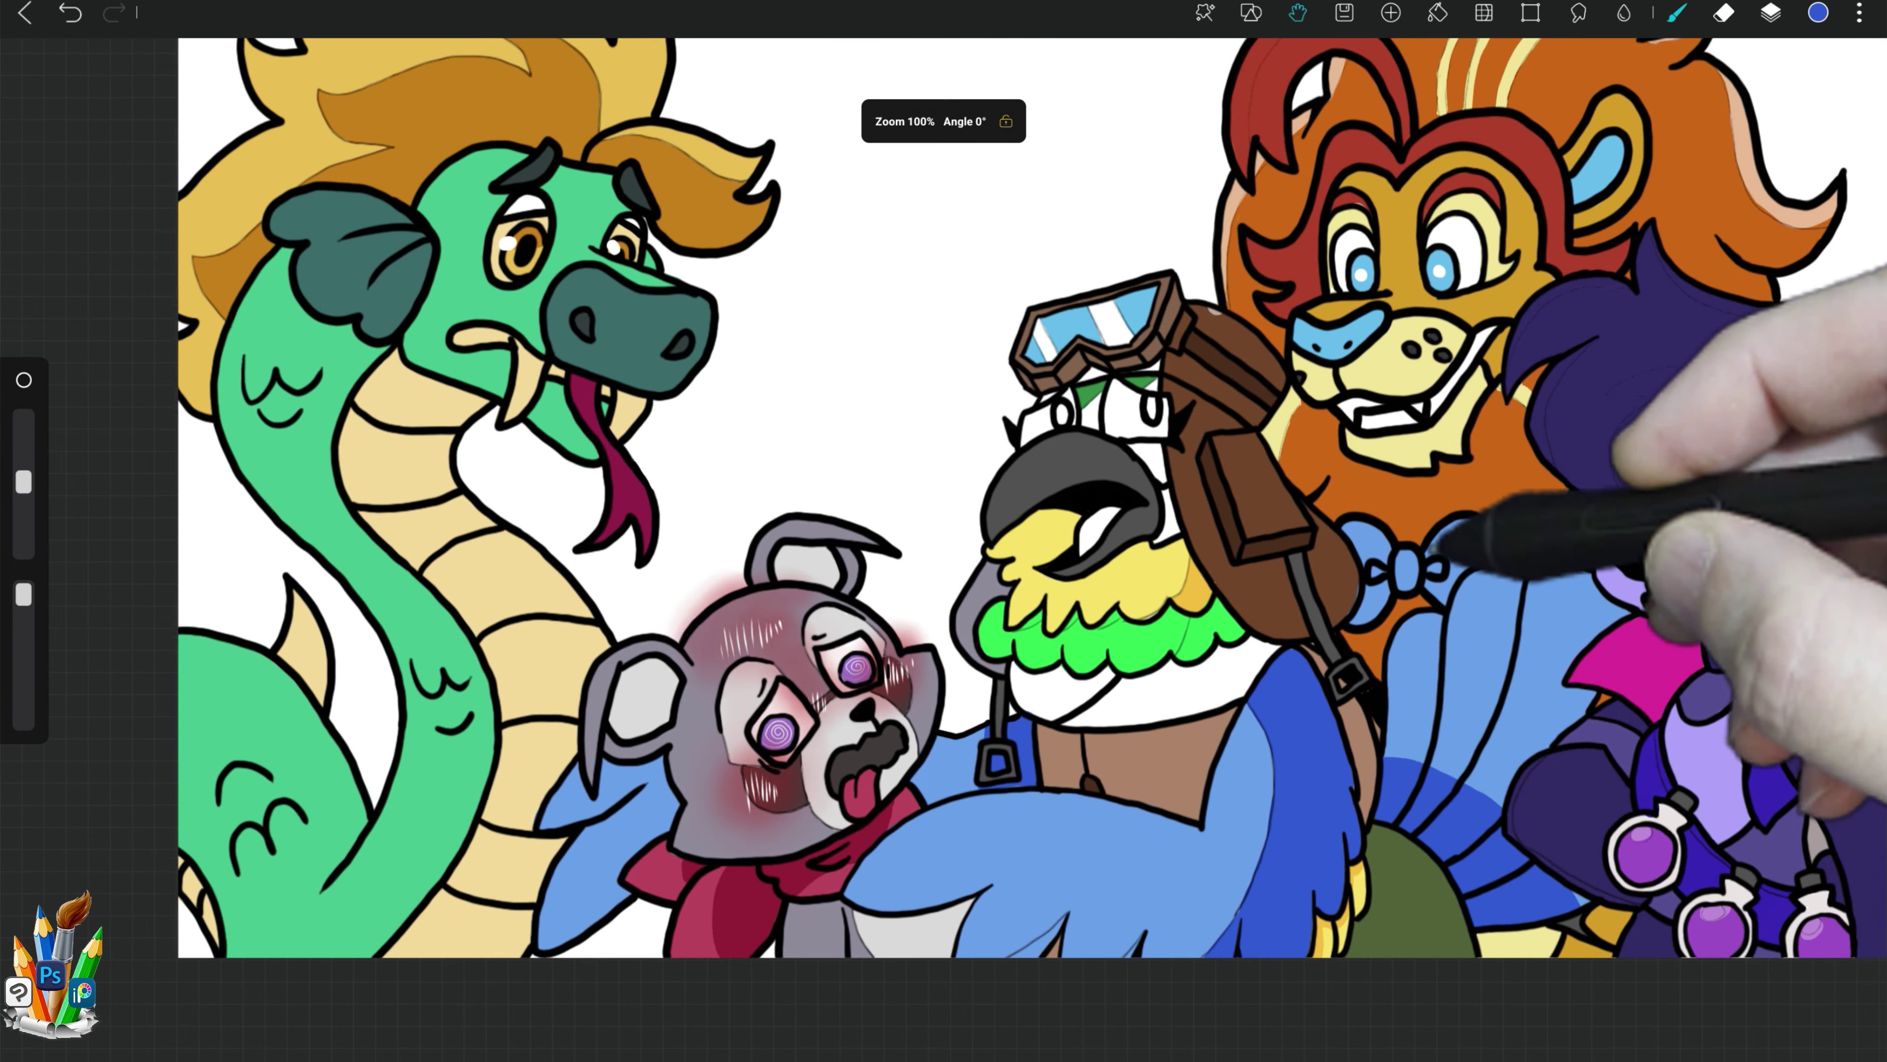
left_click_drag(1434, 554, 1453, 443)
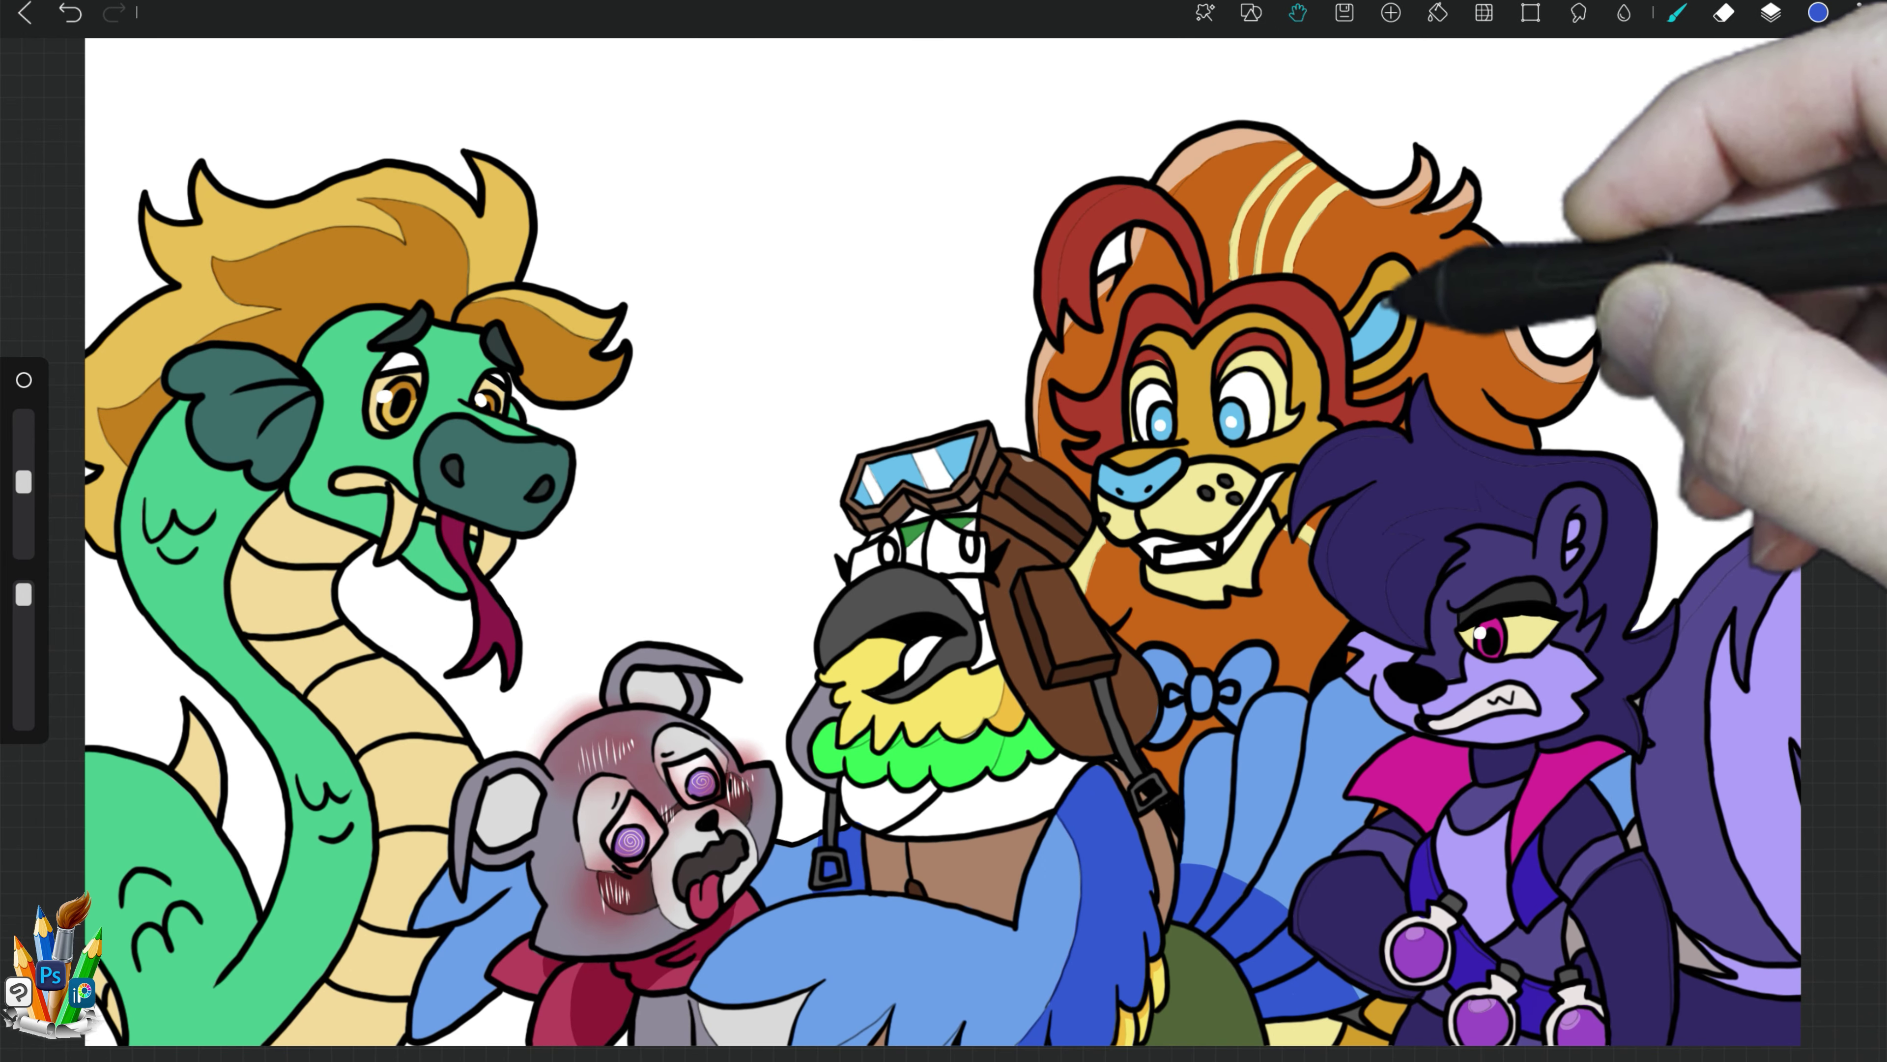
Step: Fill a new top layer with solid white to hide the whole drawing
left_click(1859, 13)
left_click(1783, 134)
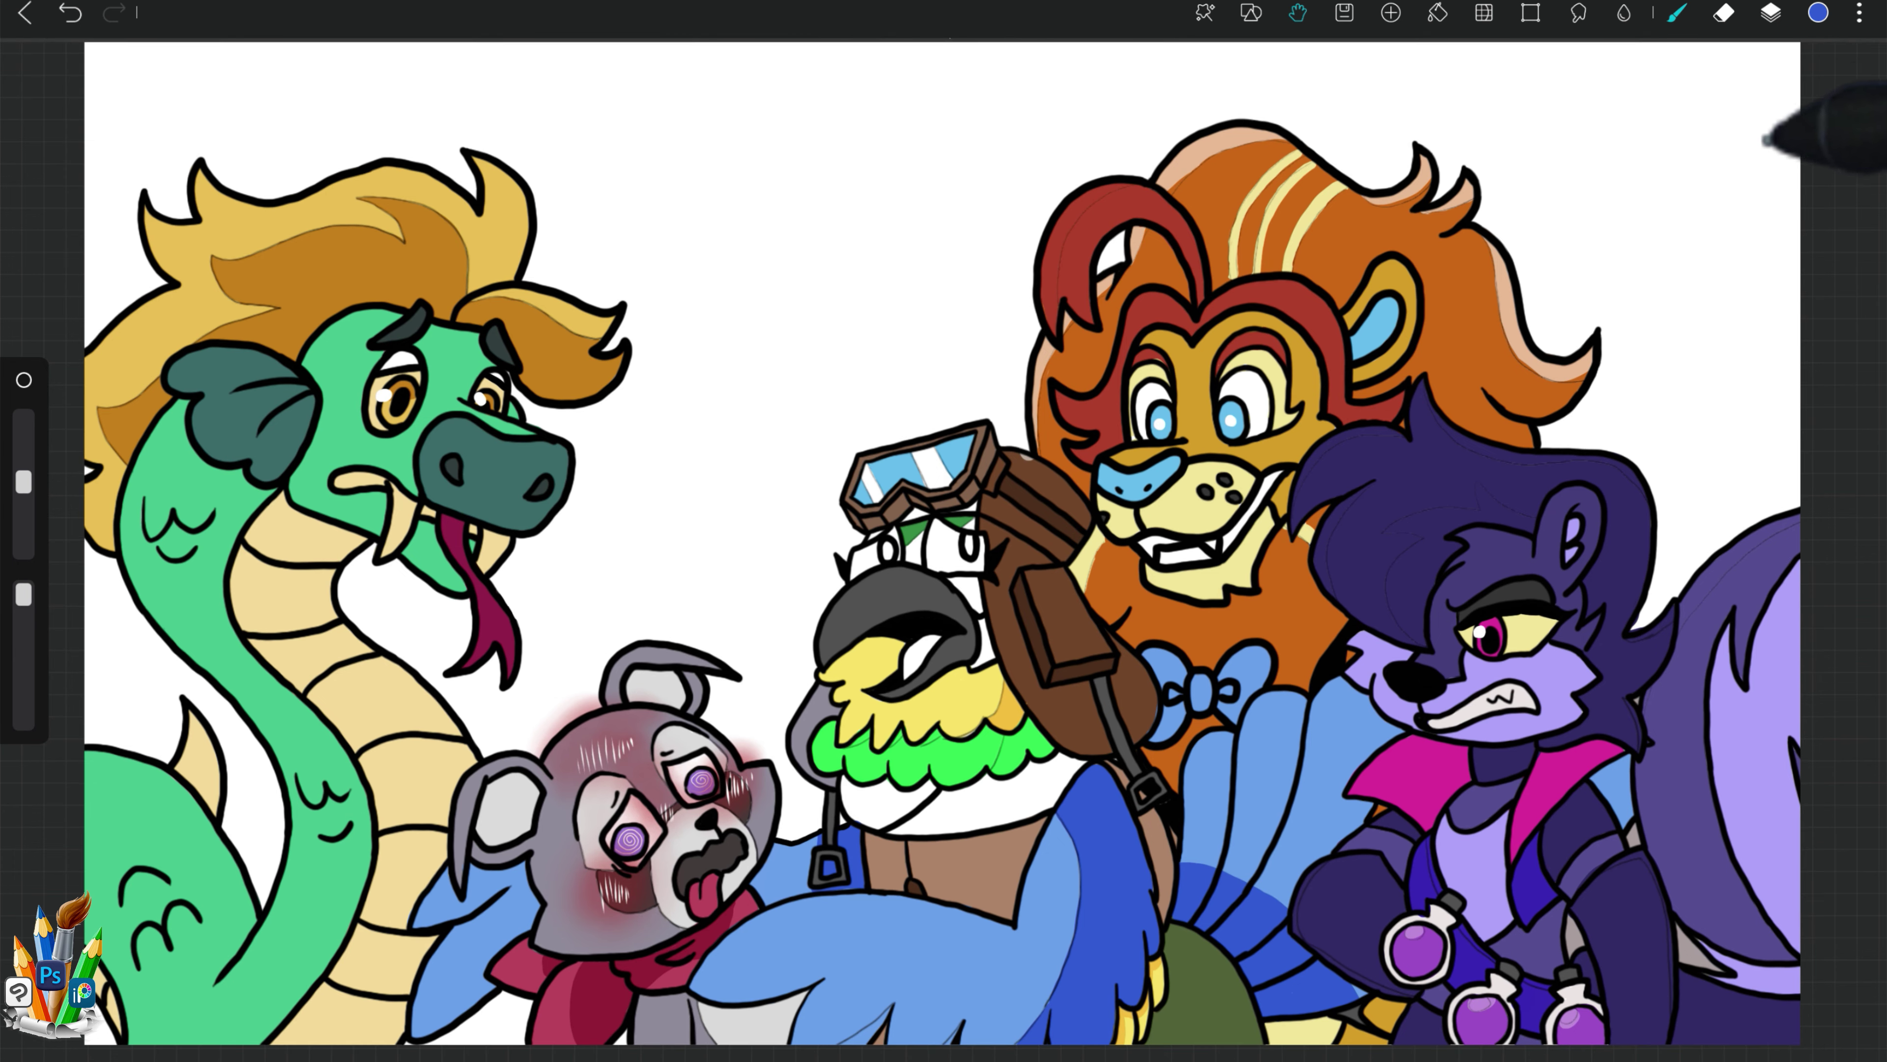
left_click(1772, 13)
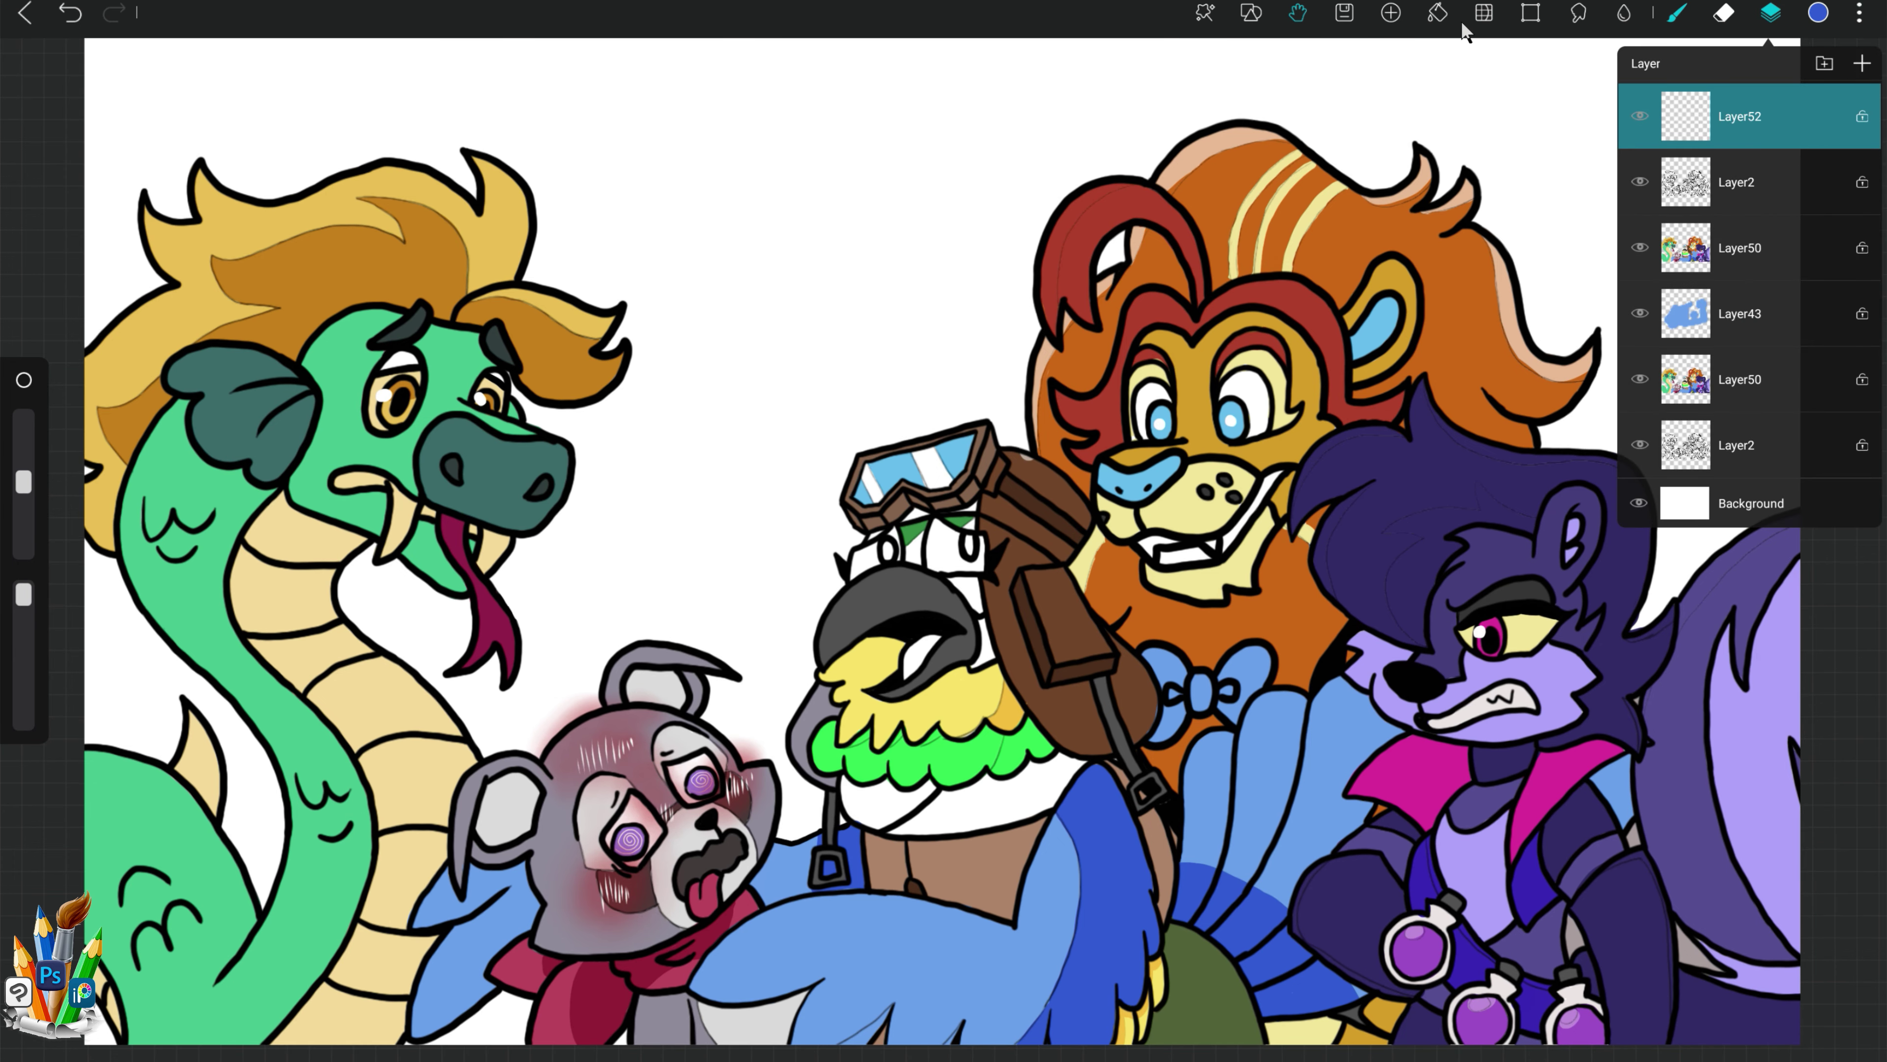
left_click(1437, 13)
left_click(1818, 13)
left_click(879, 246)
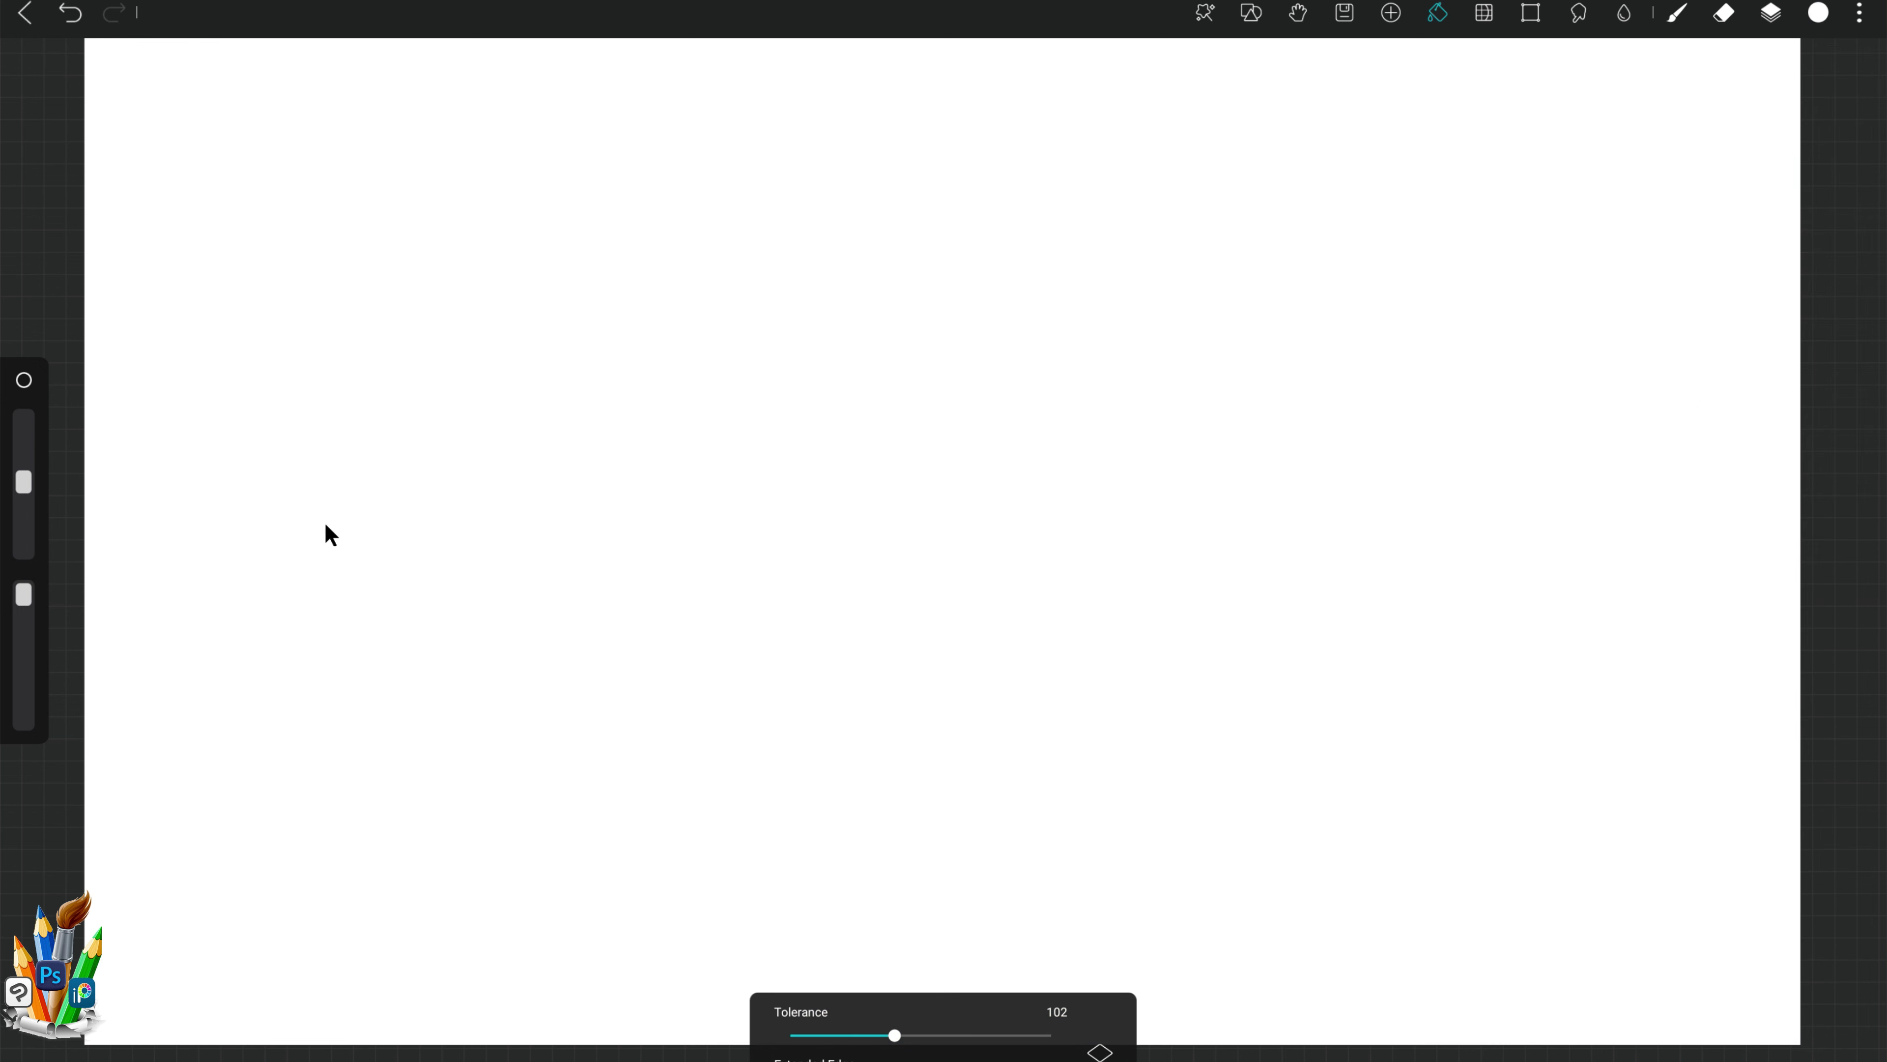
Step: Choose a SketchPro brush from the brush library for lettering
left_click(1678, 14)
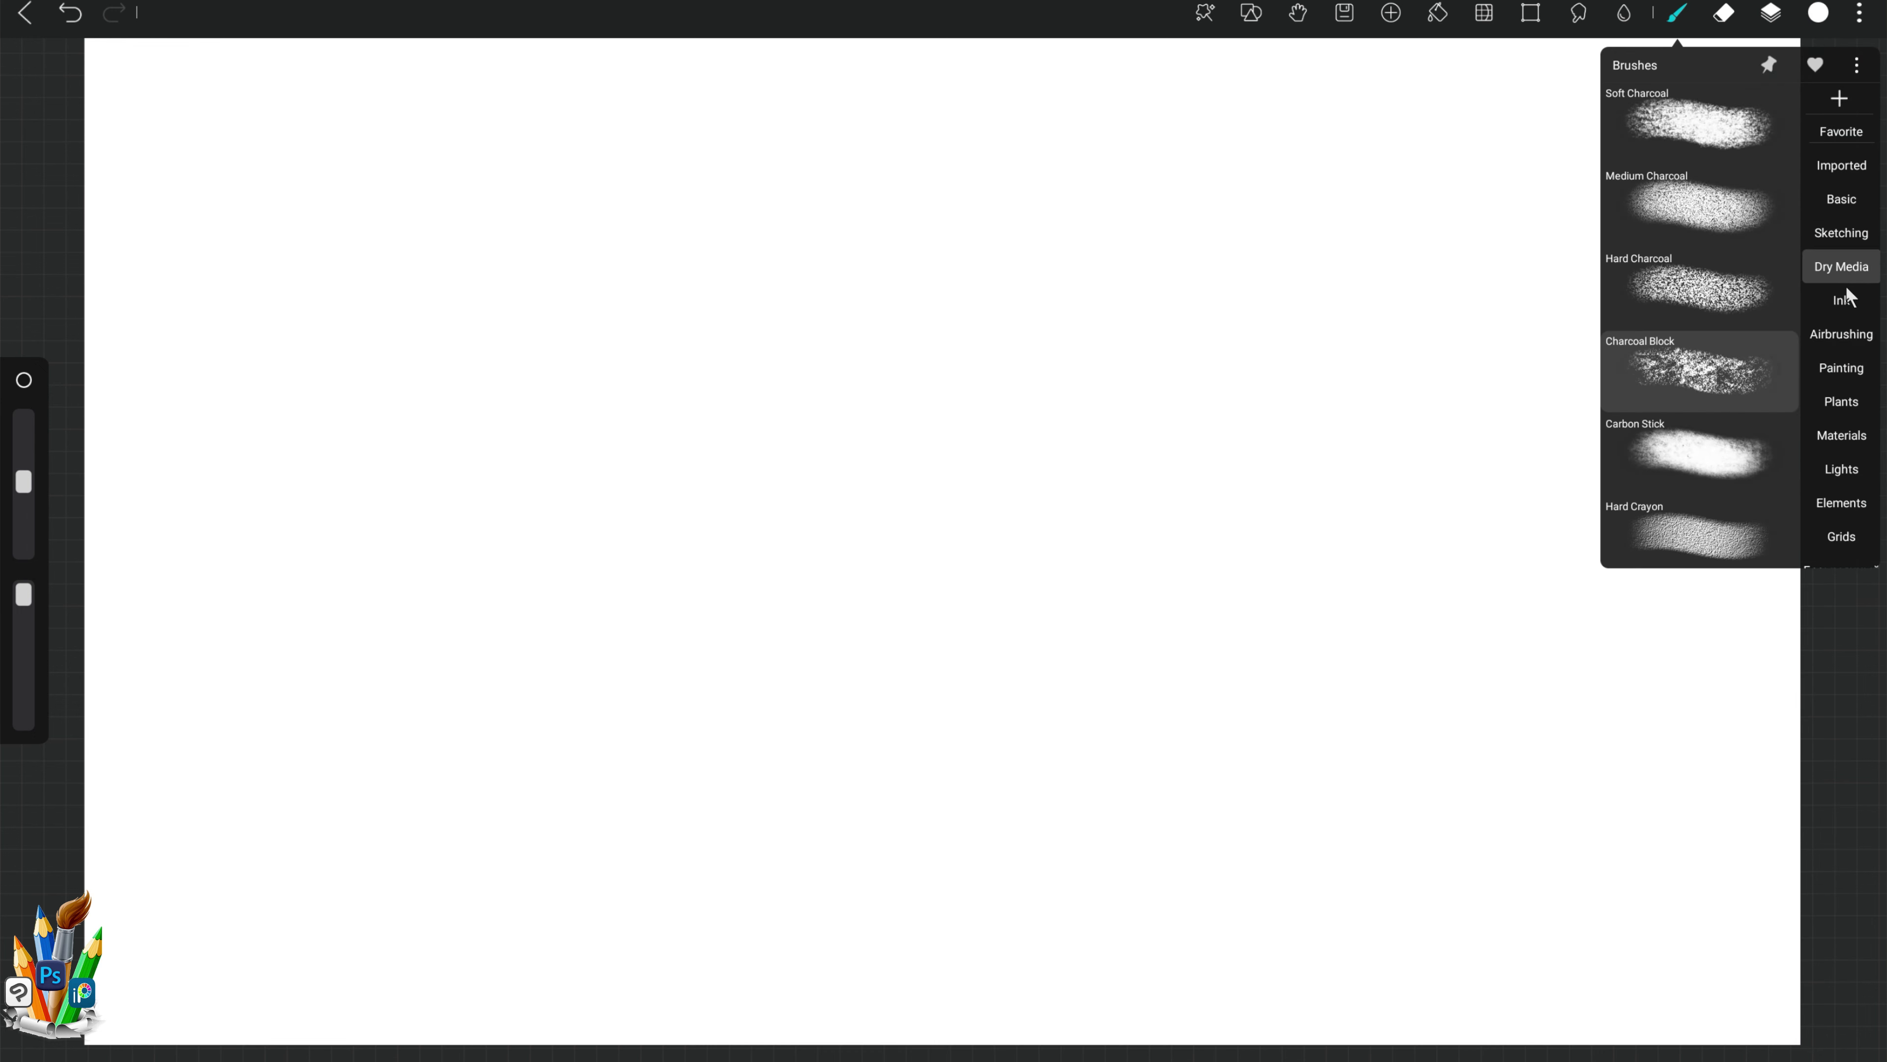
left_click(1841, 334)
left_click(1841, 435)
left_click(1841, 503)
scroll(1842, 476, "down", 3)
left_click(1846, 429)
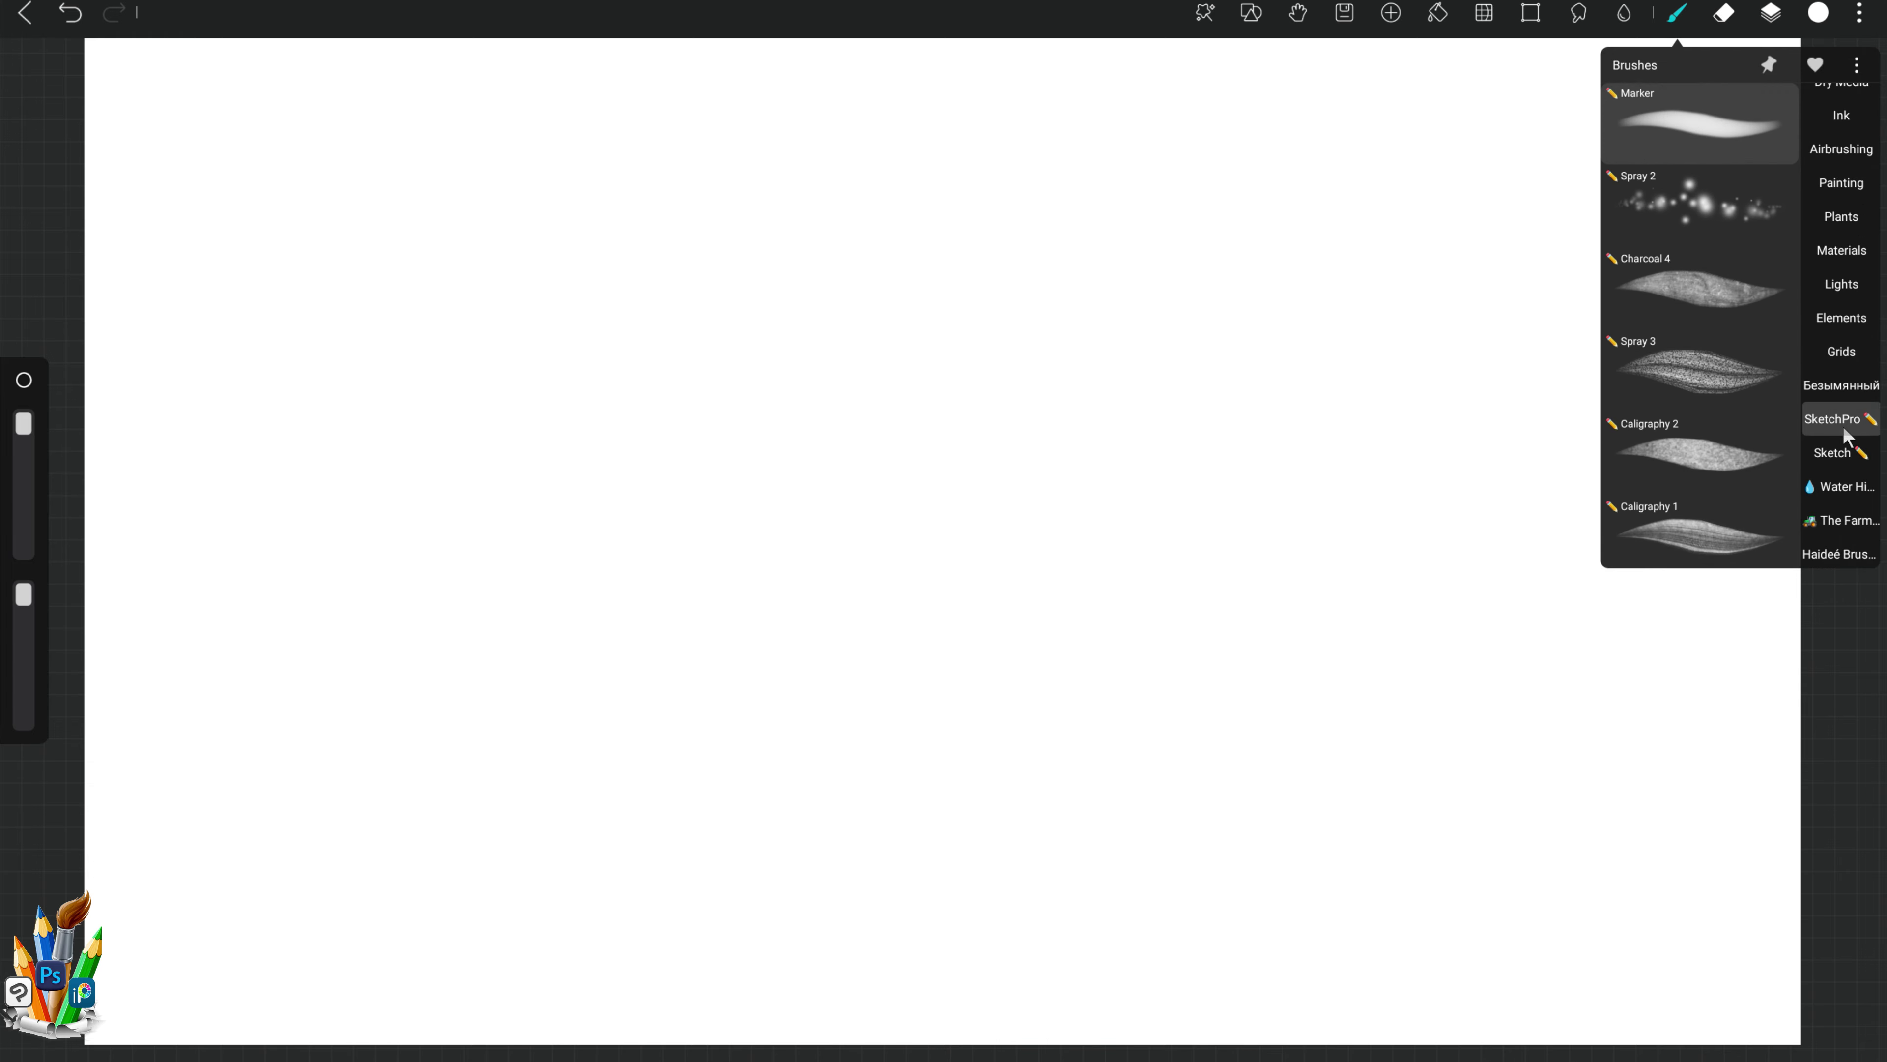
left_click(1854, 513)
scroll(1843, 483, "up", 2)
left_click(1843, 491)
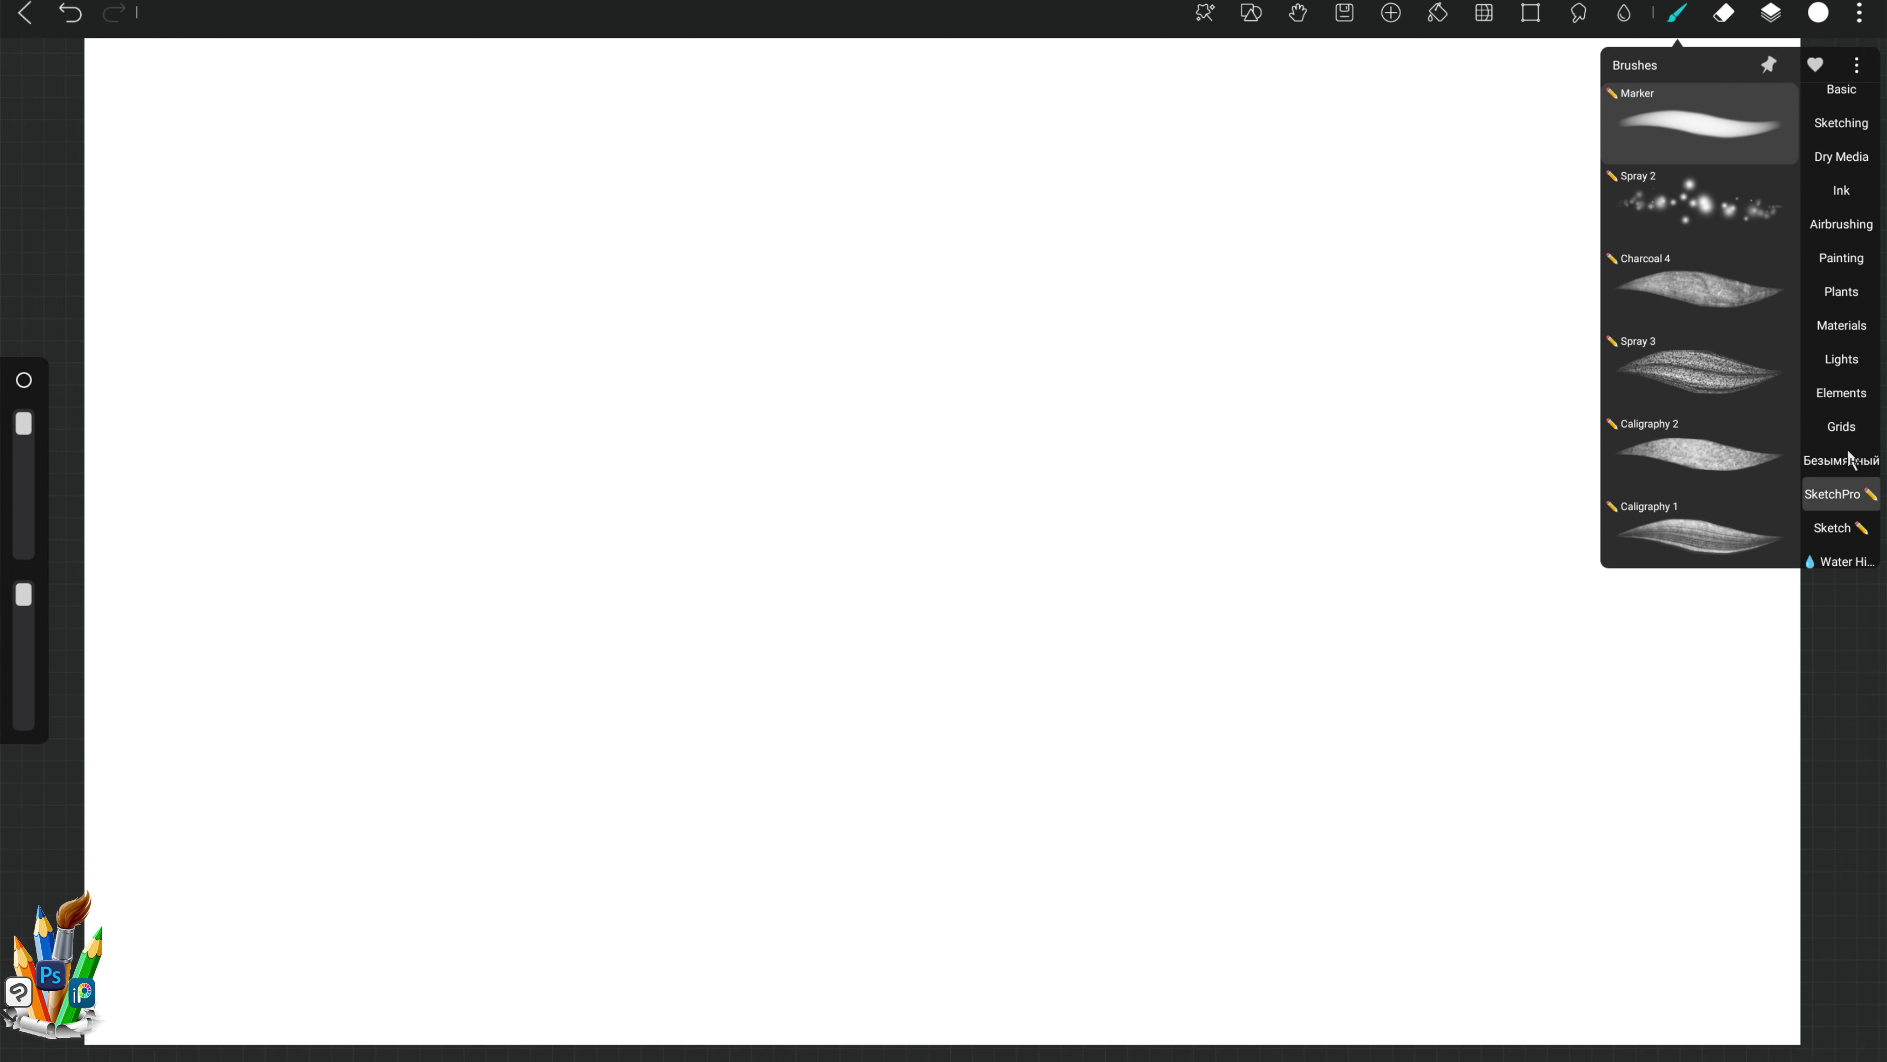
scroll(1696, 355, "up", 1)
left_click(1695, 355)
left_click(1617, 46)
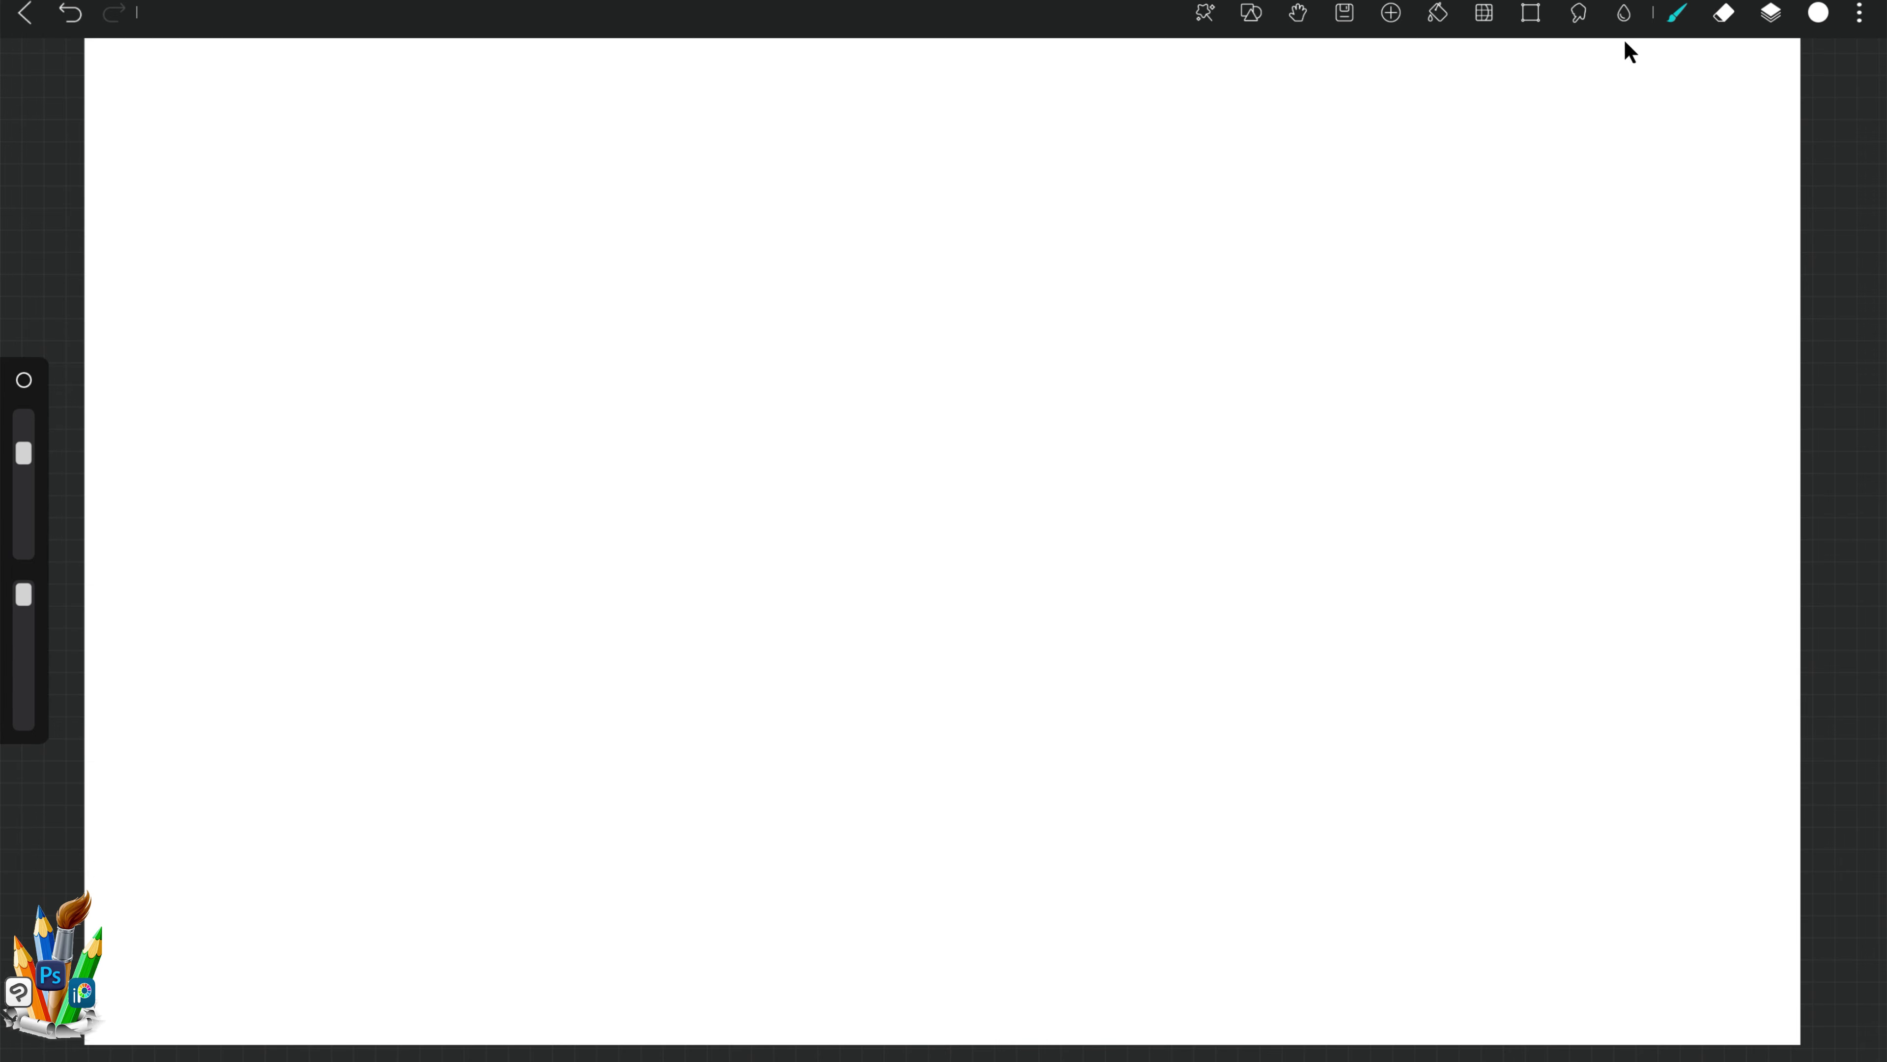
Step: Shrink the brush, switch to purple, and letter 'Thanks' on the first line
left_click_drag(24, 453, 23, 463)
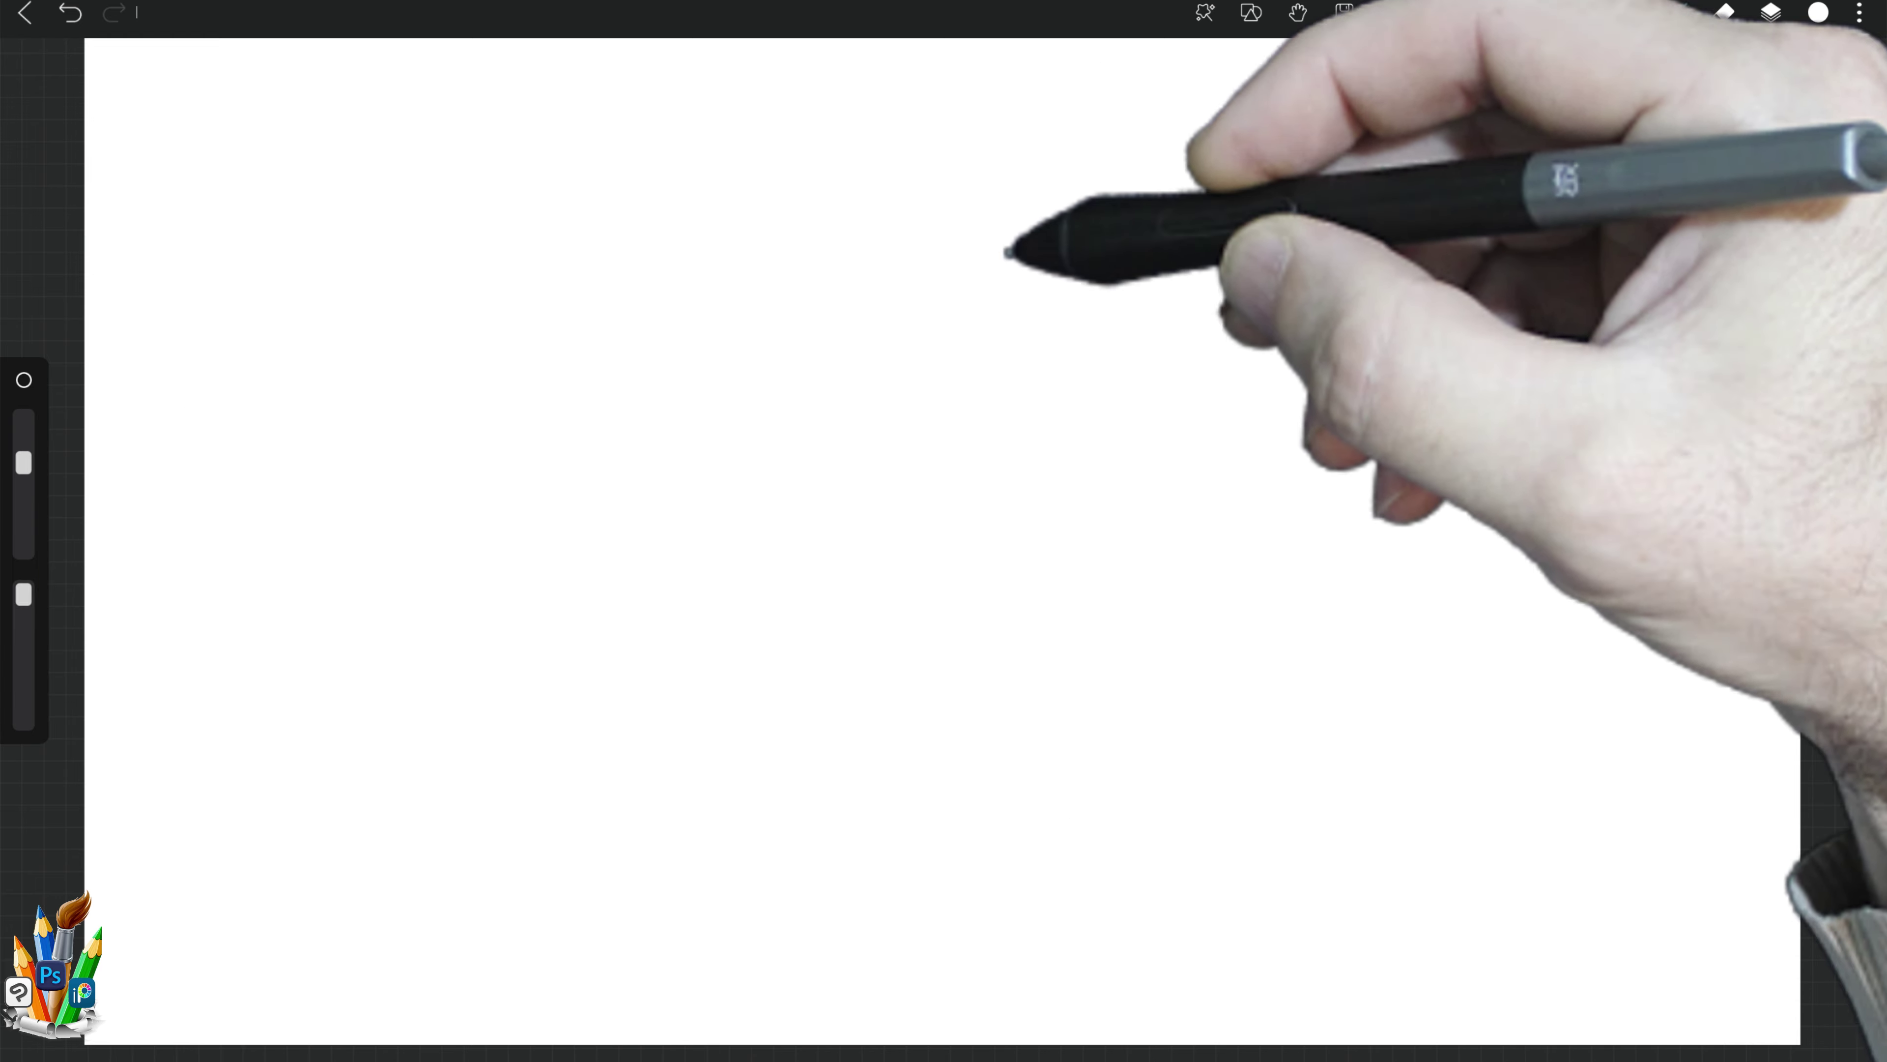
left_click(1818, 12)
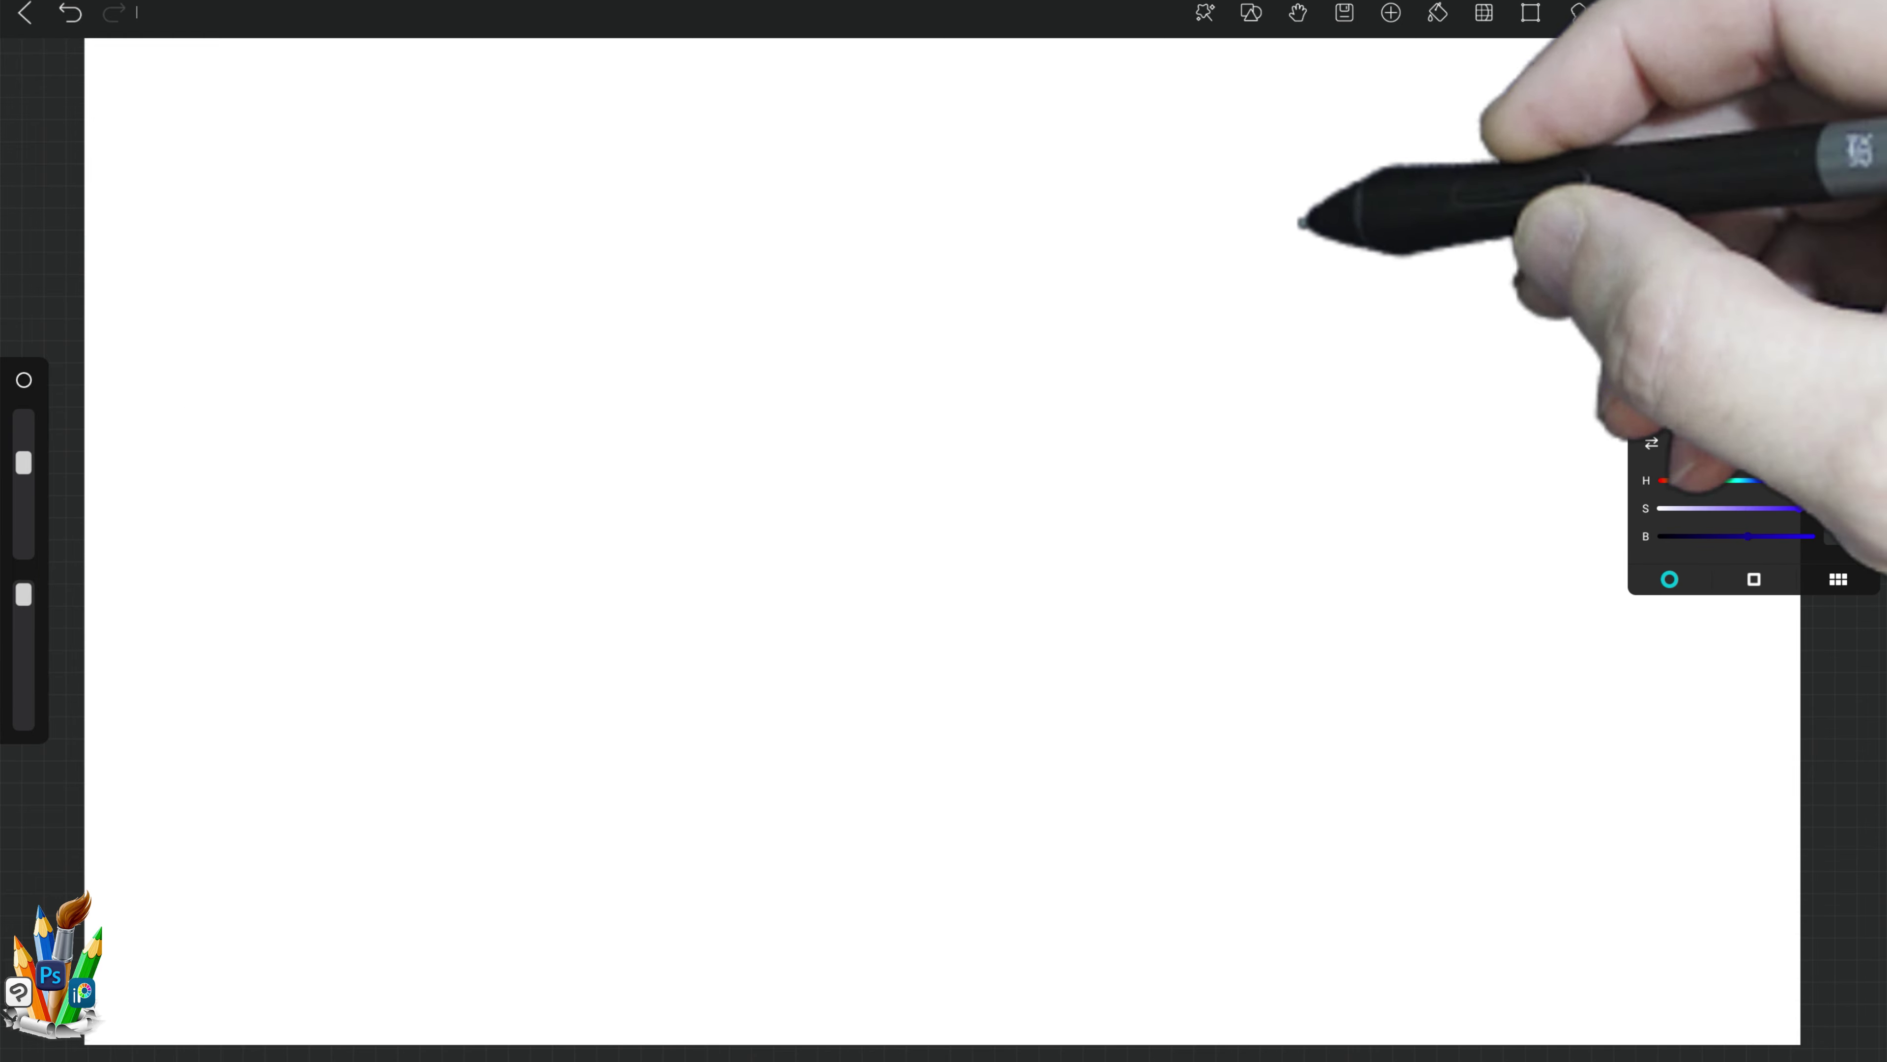
left_click_drag(131, 210, 431, 191)
left_click_drag(264, 204, 273, 405)
left_click_drag(457, 173, 448, 390)
left_click_drag(450, 305, 524, 371)
left_click_drag(703, 253, 725, 390)
left_click_drag(847, 245, 836, 308)
left_click_drag(821, 382, 939, 405)
left_click_drag(1092, 168, 1044, 383)
left_click_drag(1151, 242, 1166, 368)
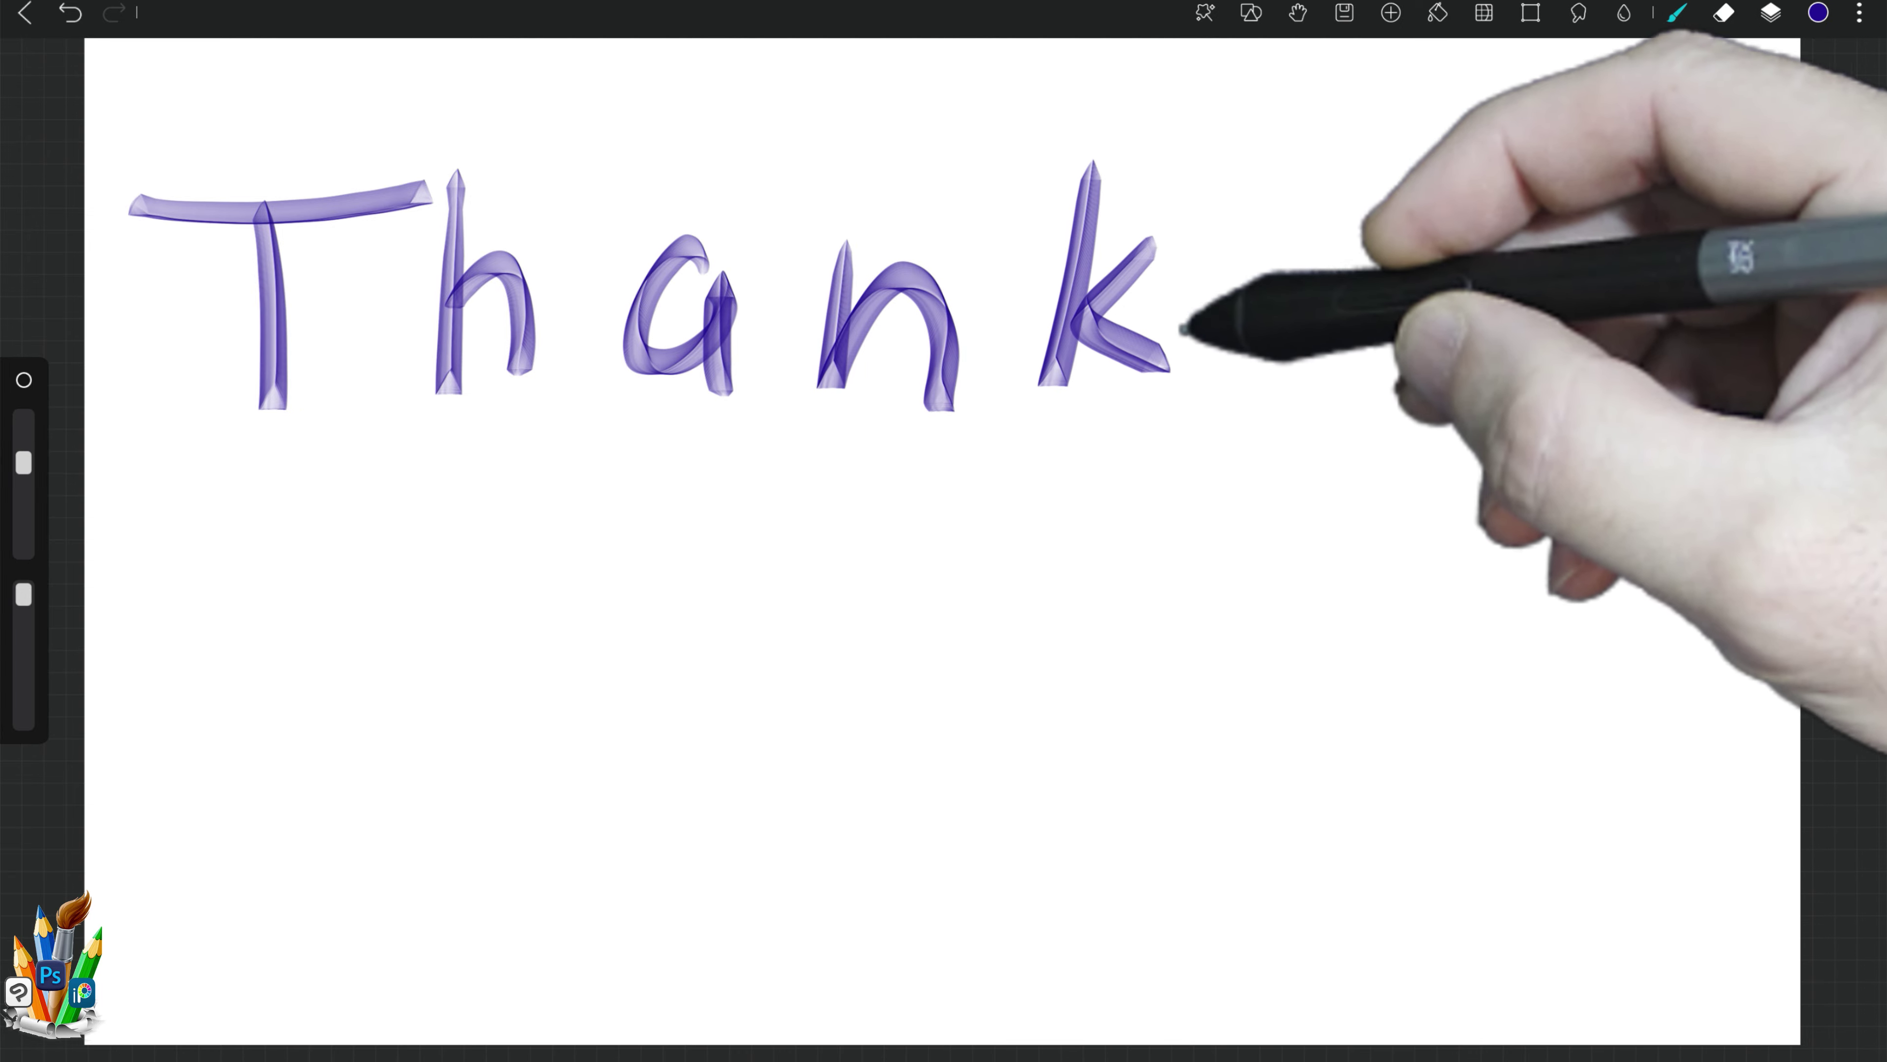
Step: Letter 'For' on the second line and 'Watching' on the third in purple
left_click_drag(1348, 249, 1263, 375)
left_click_drag(594, 475, 594, 687)
left_click_drag(810, 539, 880, 550)
left_click_drag(256, 792, 460, 714)
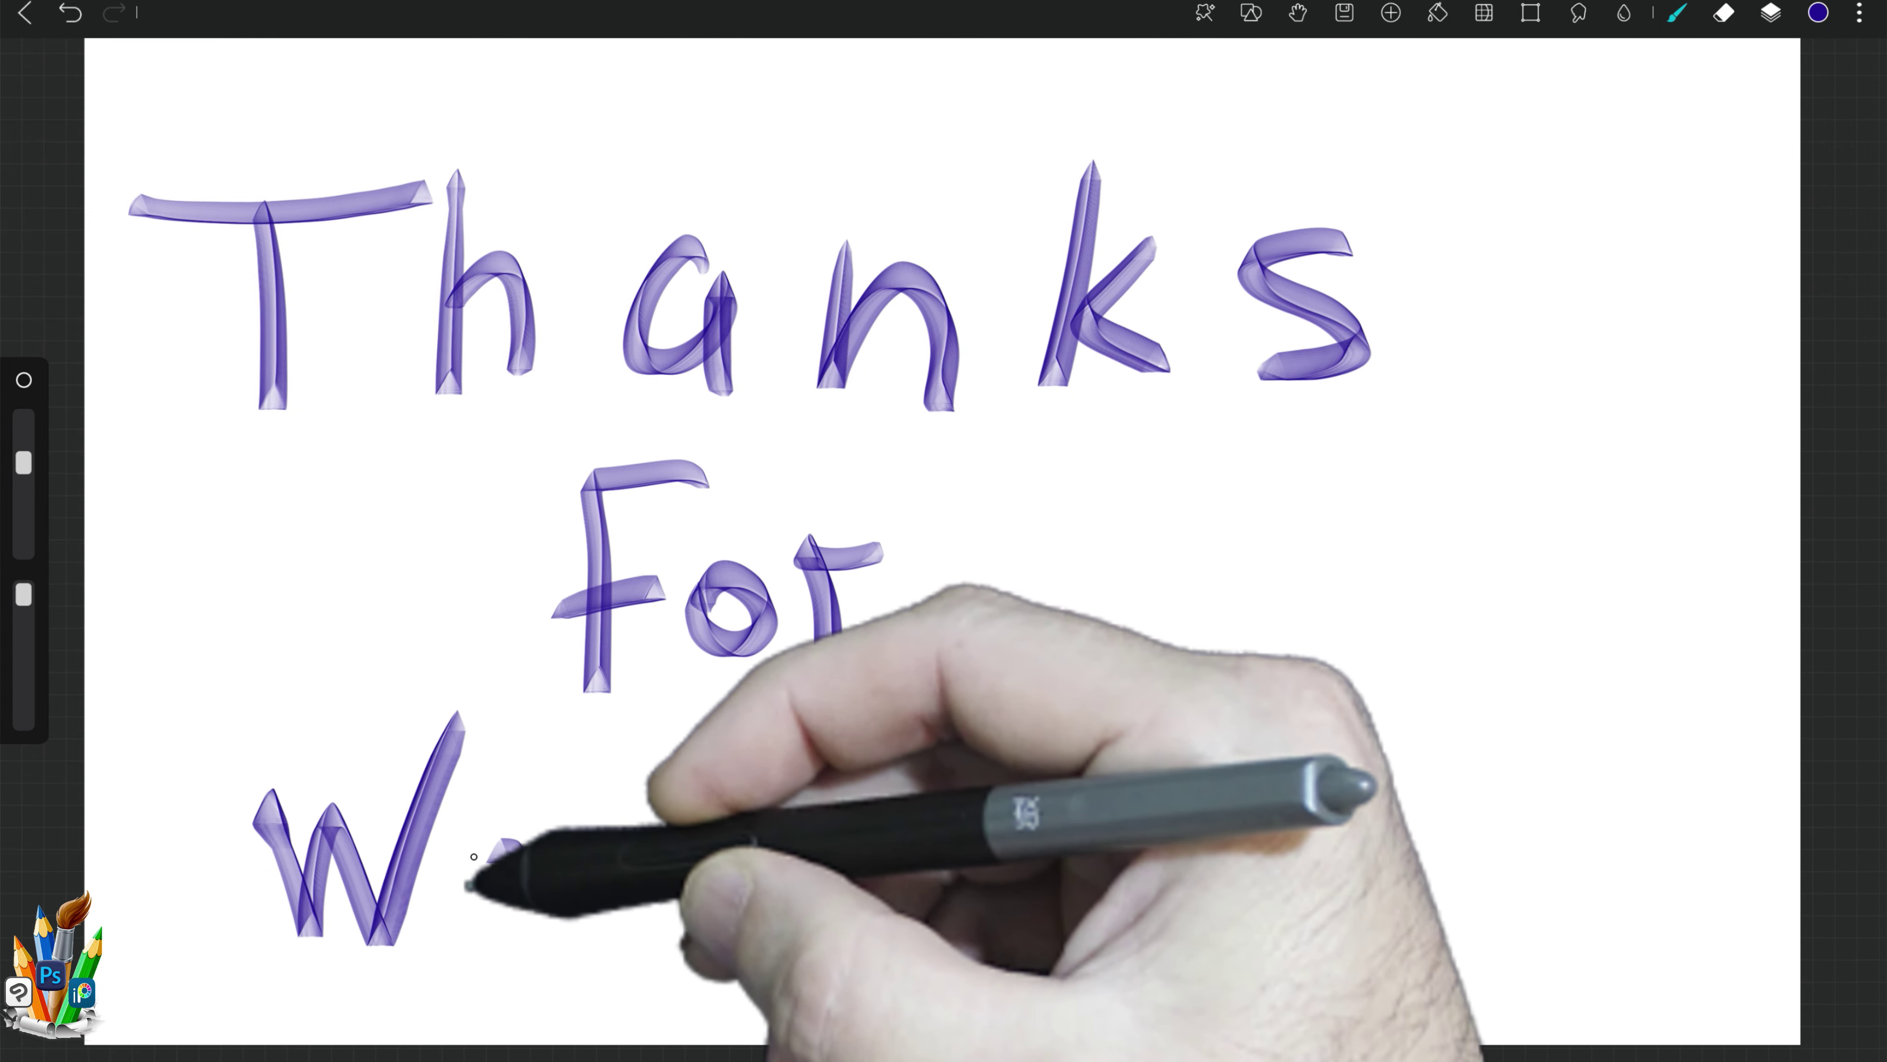
left_click_drag(513, 848, 617, 888)
left_click_drag(699, 717, 736, 922)
left_click_drag(632, 810, 732, 795)
left_click_drag(843, 832, 903, 881)
left_click_drag(912, 684, 1089, 865)
left_click_drag(1125, 794, 1143, 896)
left_click_drag(1115, 718, 1122, 743)
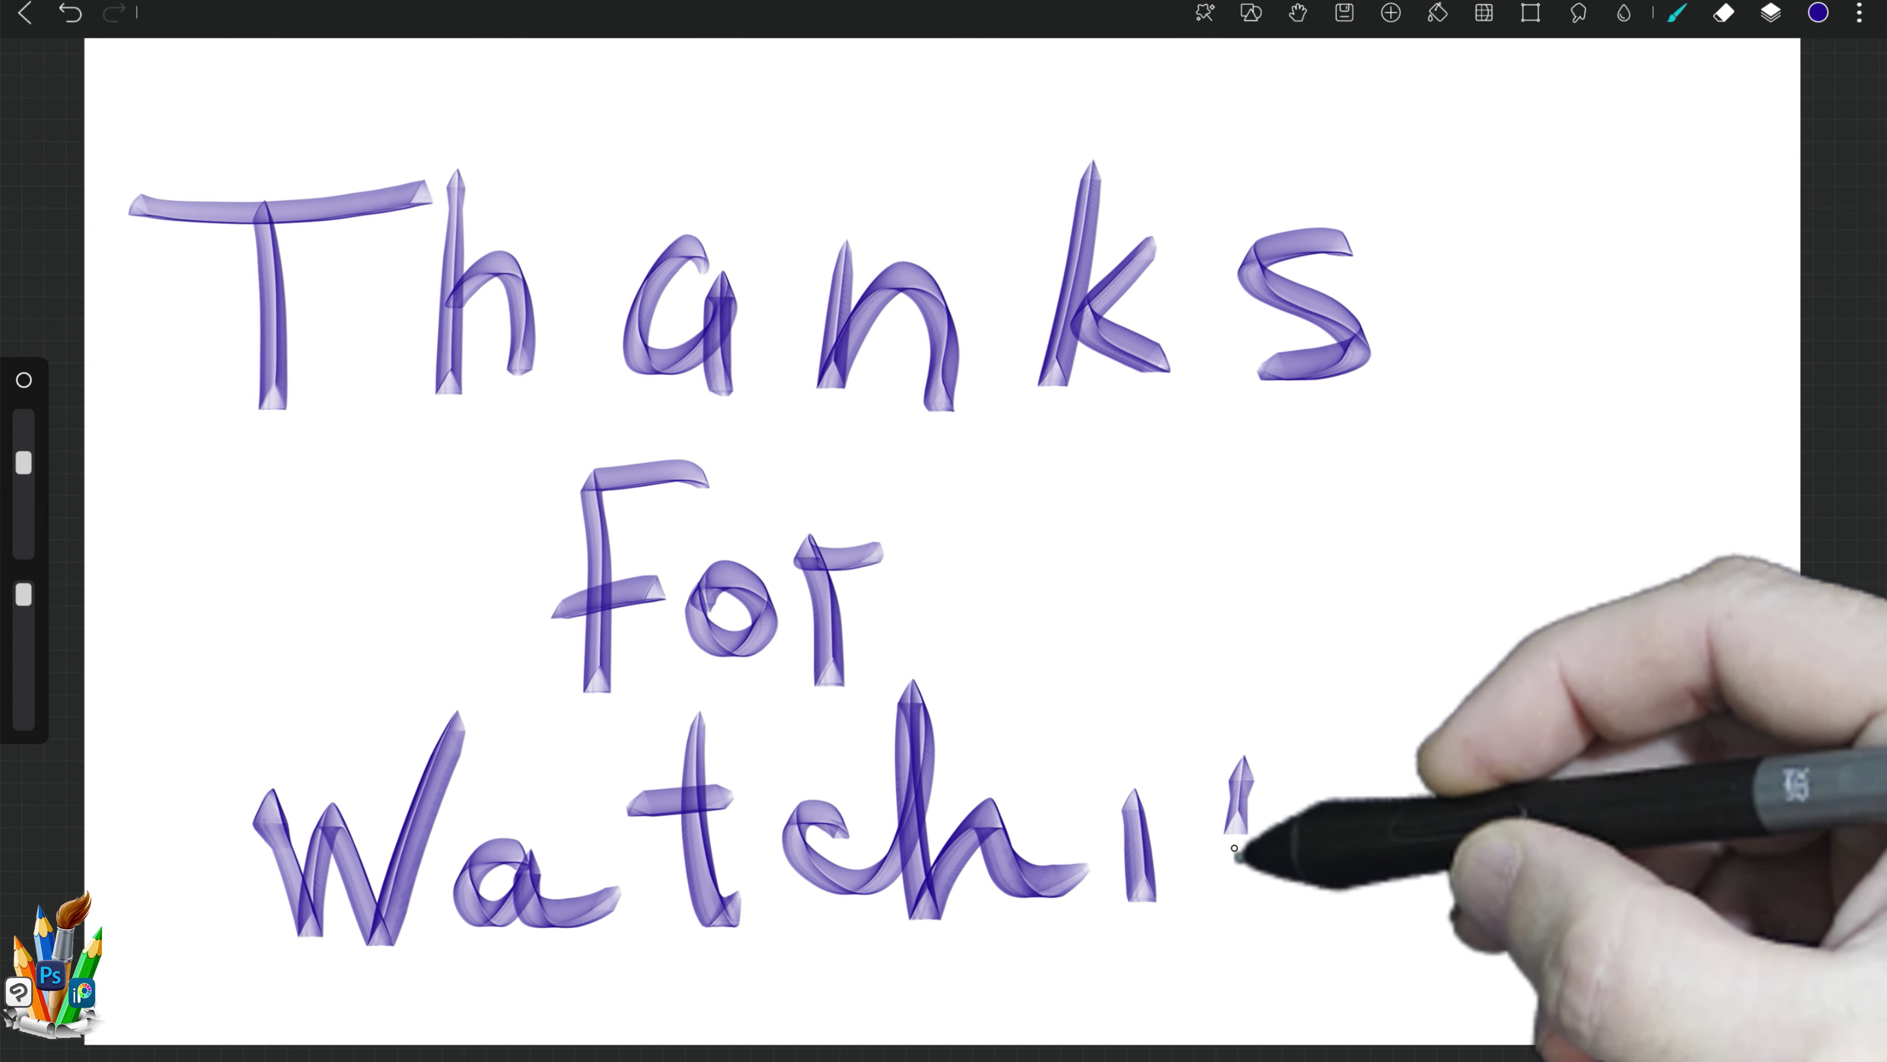
left_click_drag(1241, 761, 1367, 877)
mouse_move(1497, 759)
left_mouse_down()
mouse_move(1475, 814)
mouse_move(1492, 996)
mouse_move(1575, 825)
left_mouse_up()
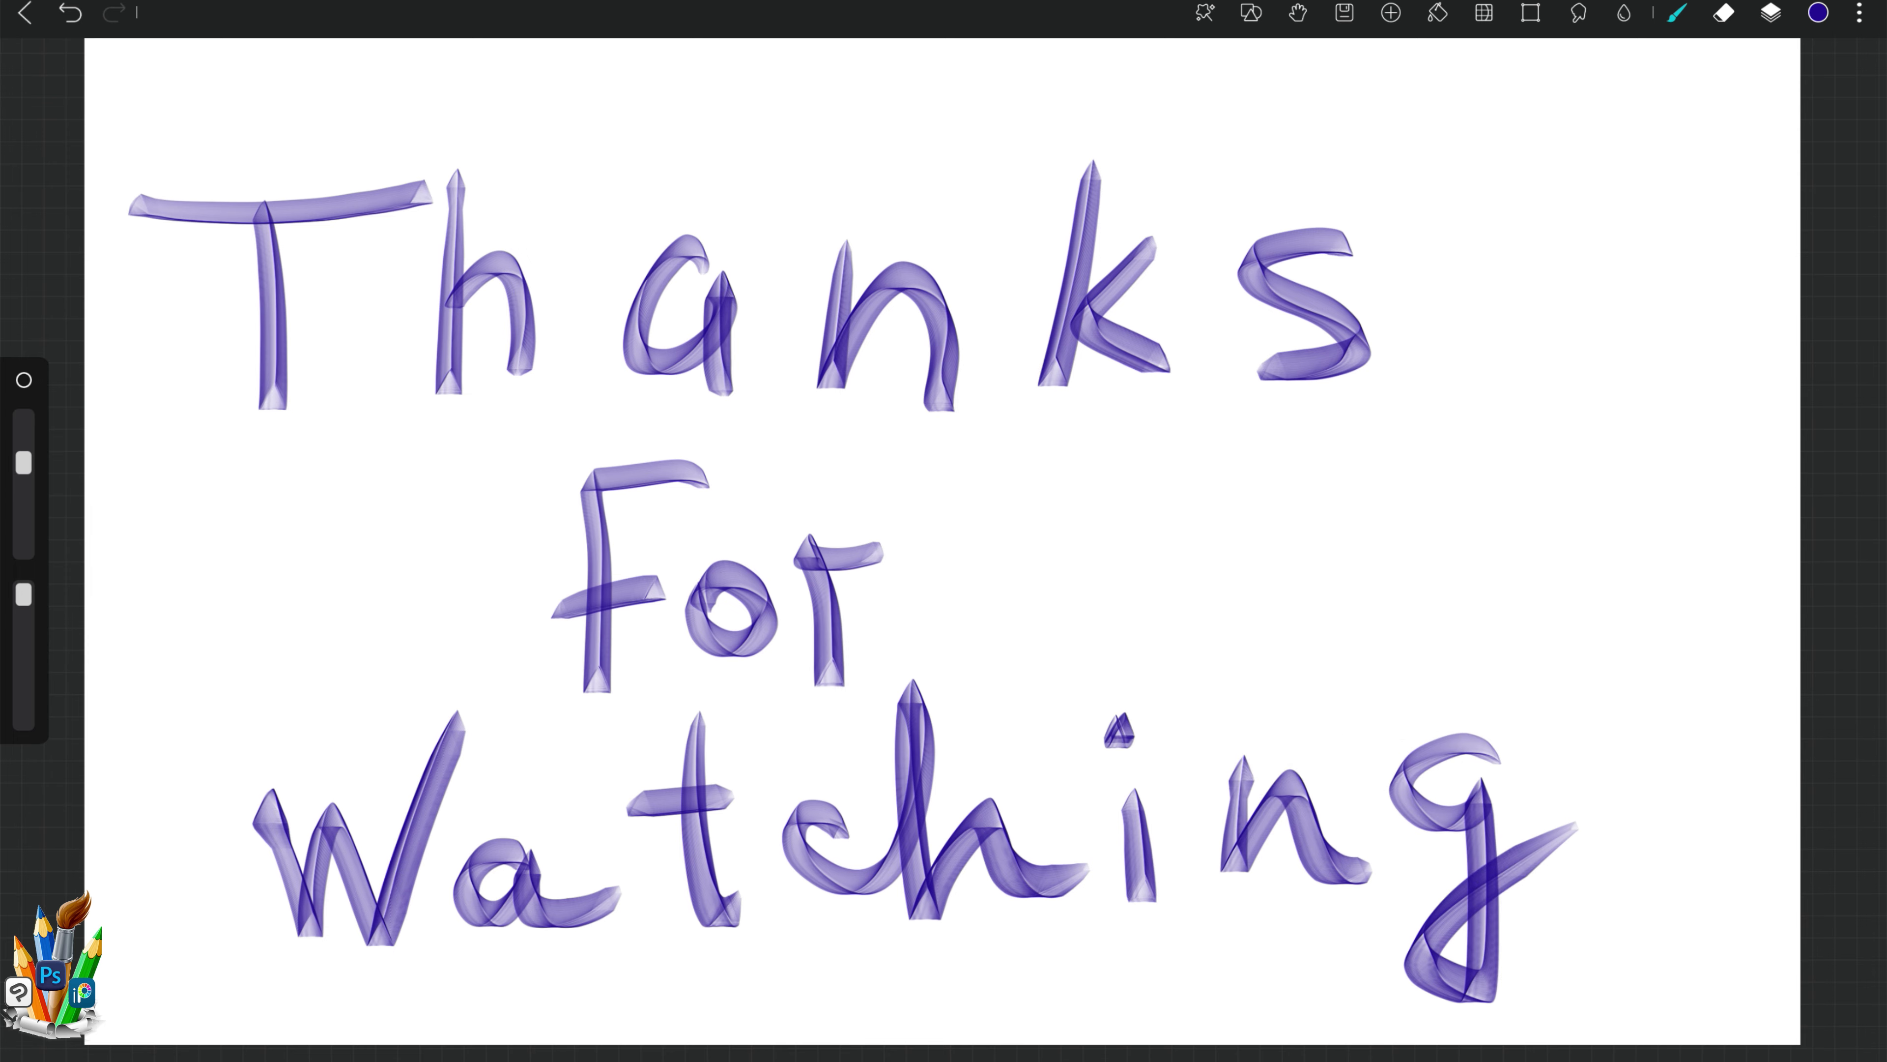